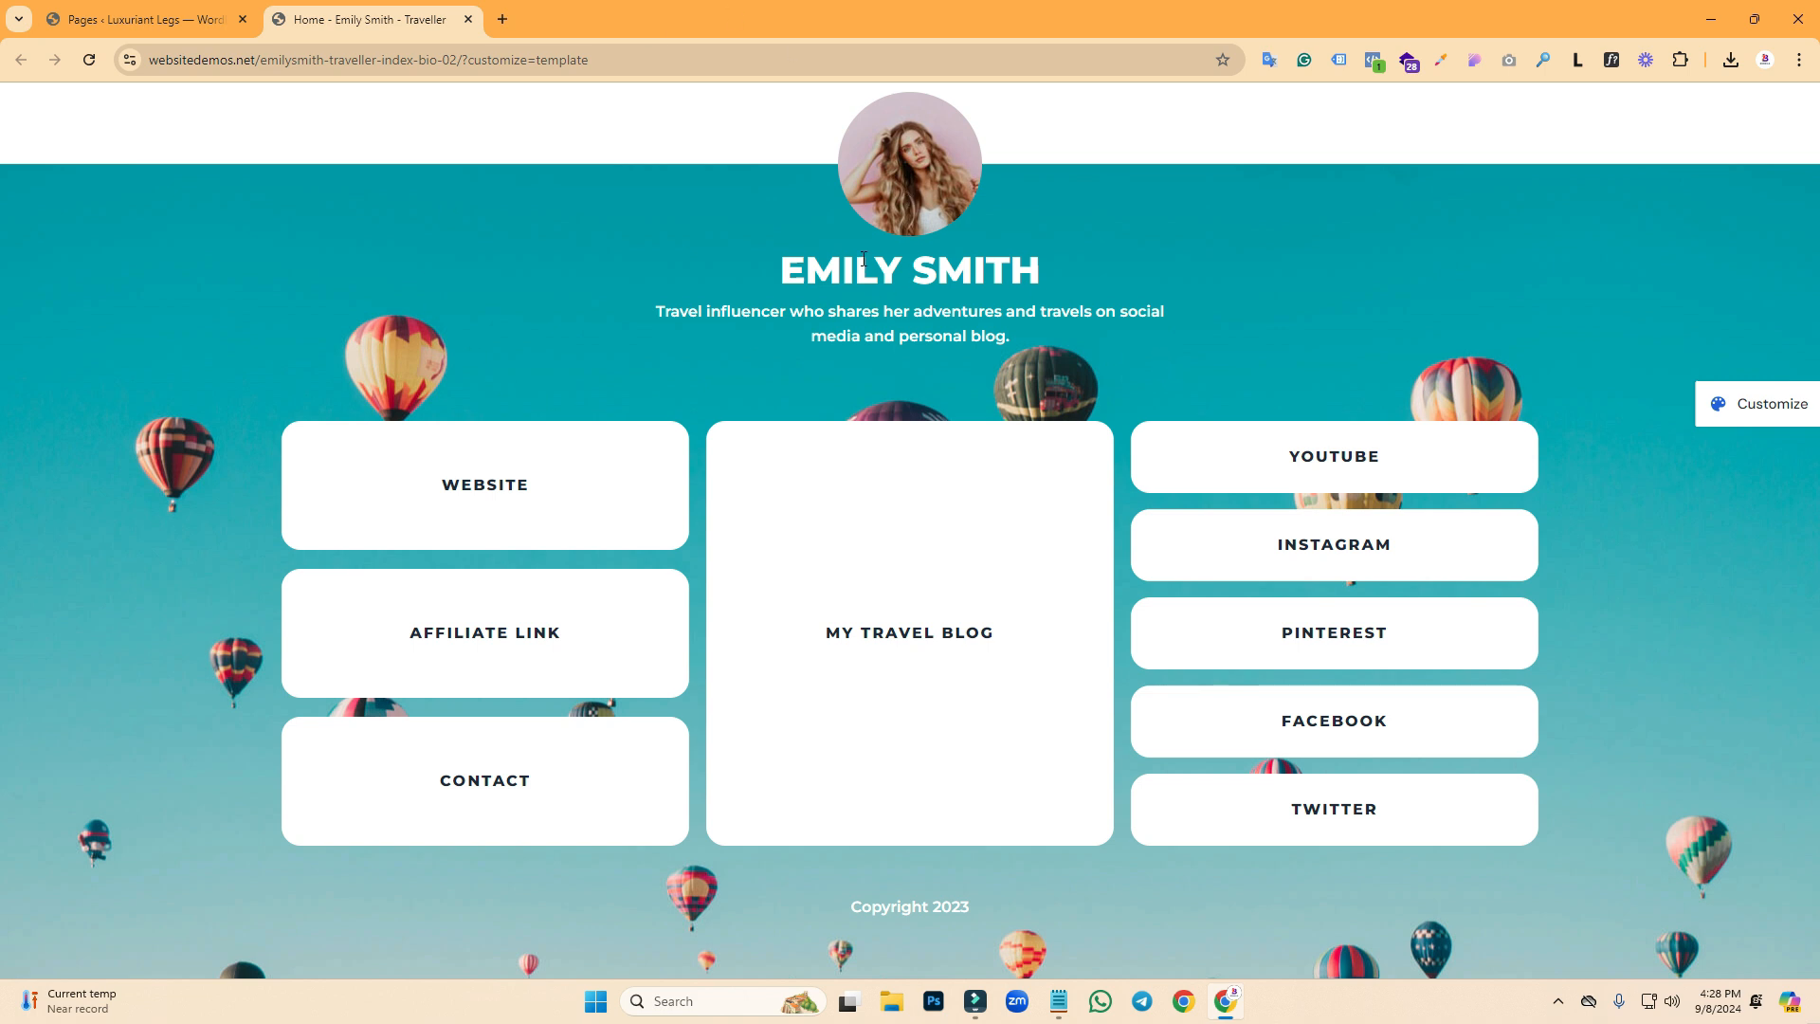
- Inspect the demo page's mobile layout in the browser's developer tools
left_click_drag(1051, 334, 656, 298)
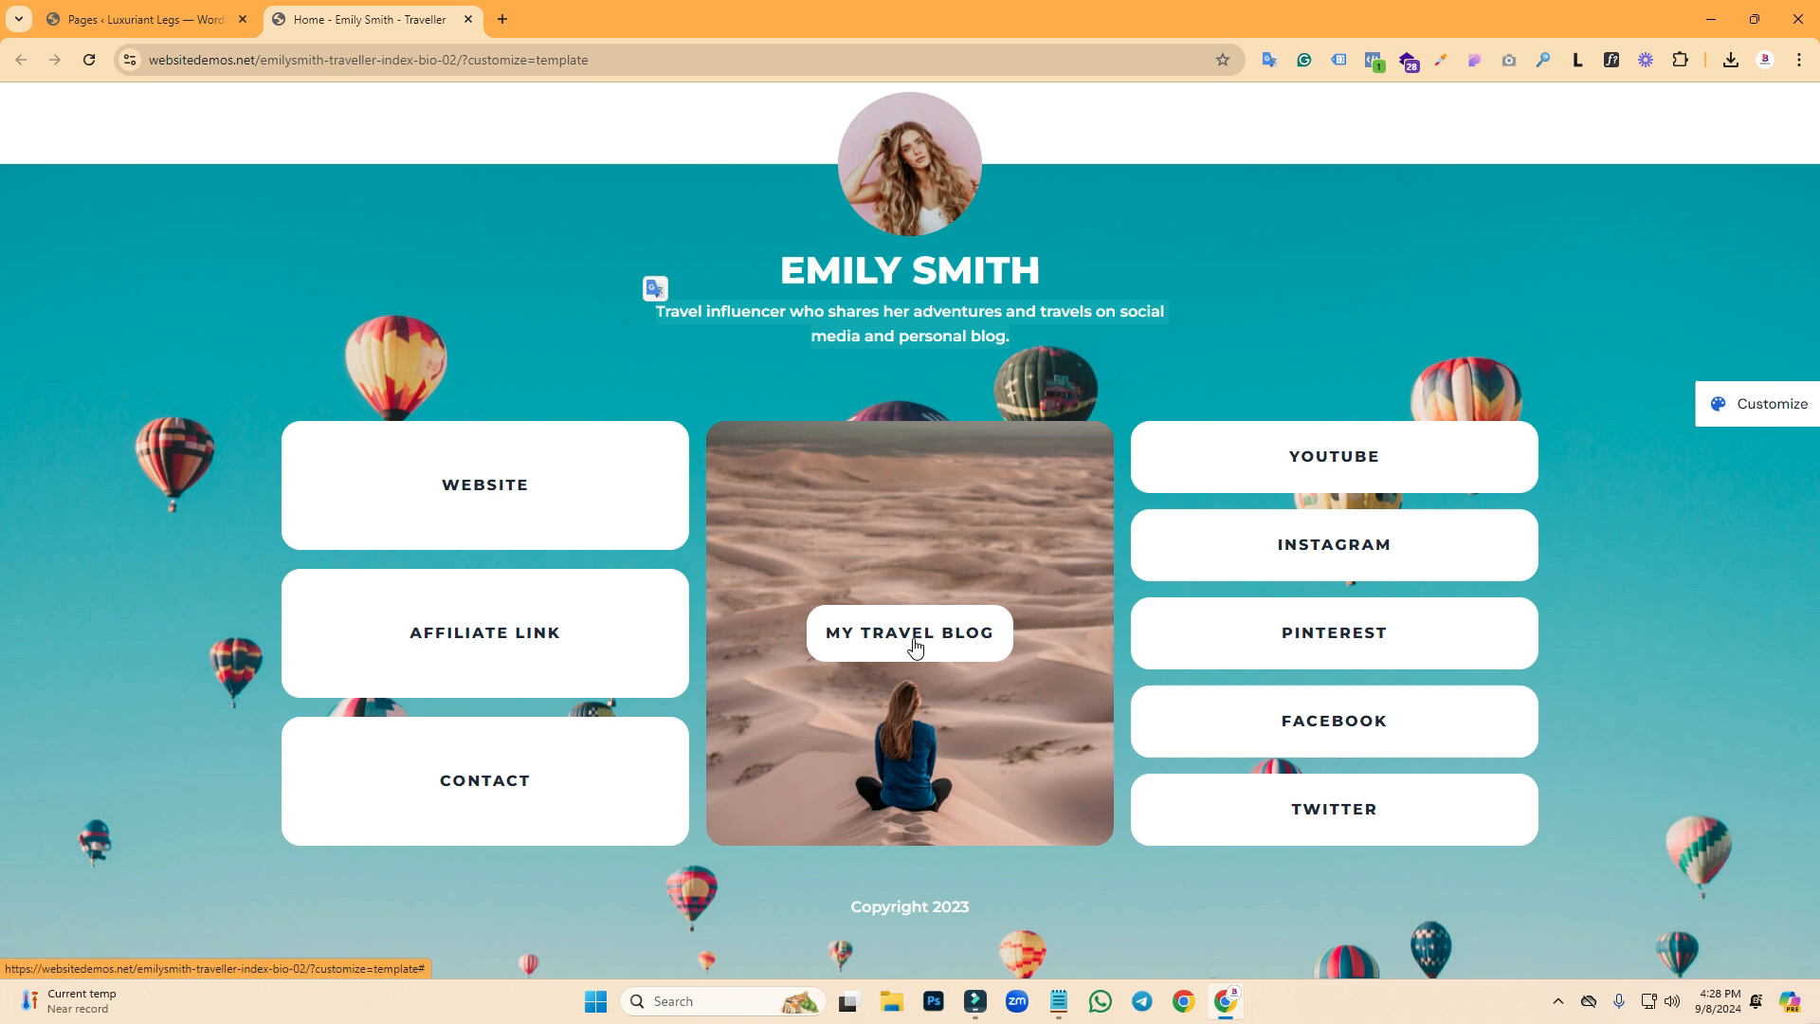
left_click(475, 245)
right_click(475, 245)
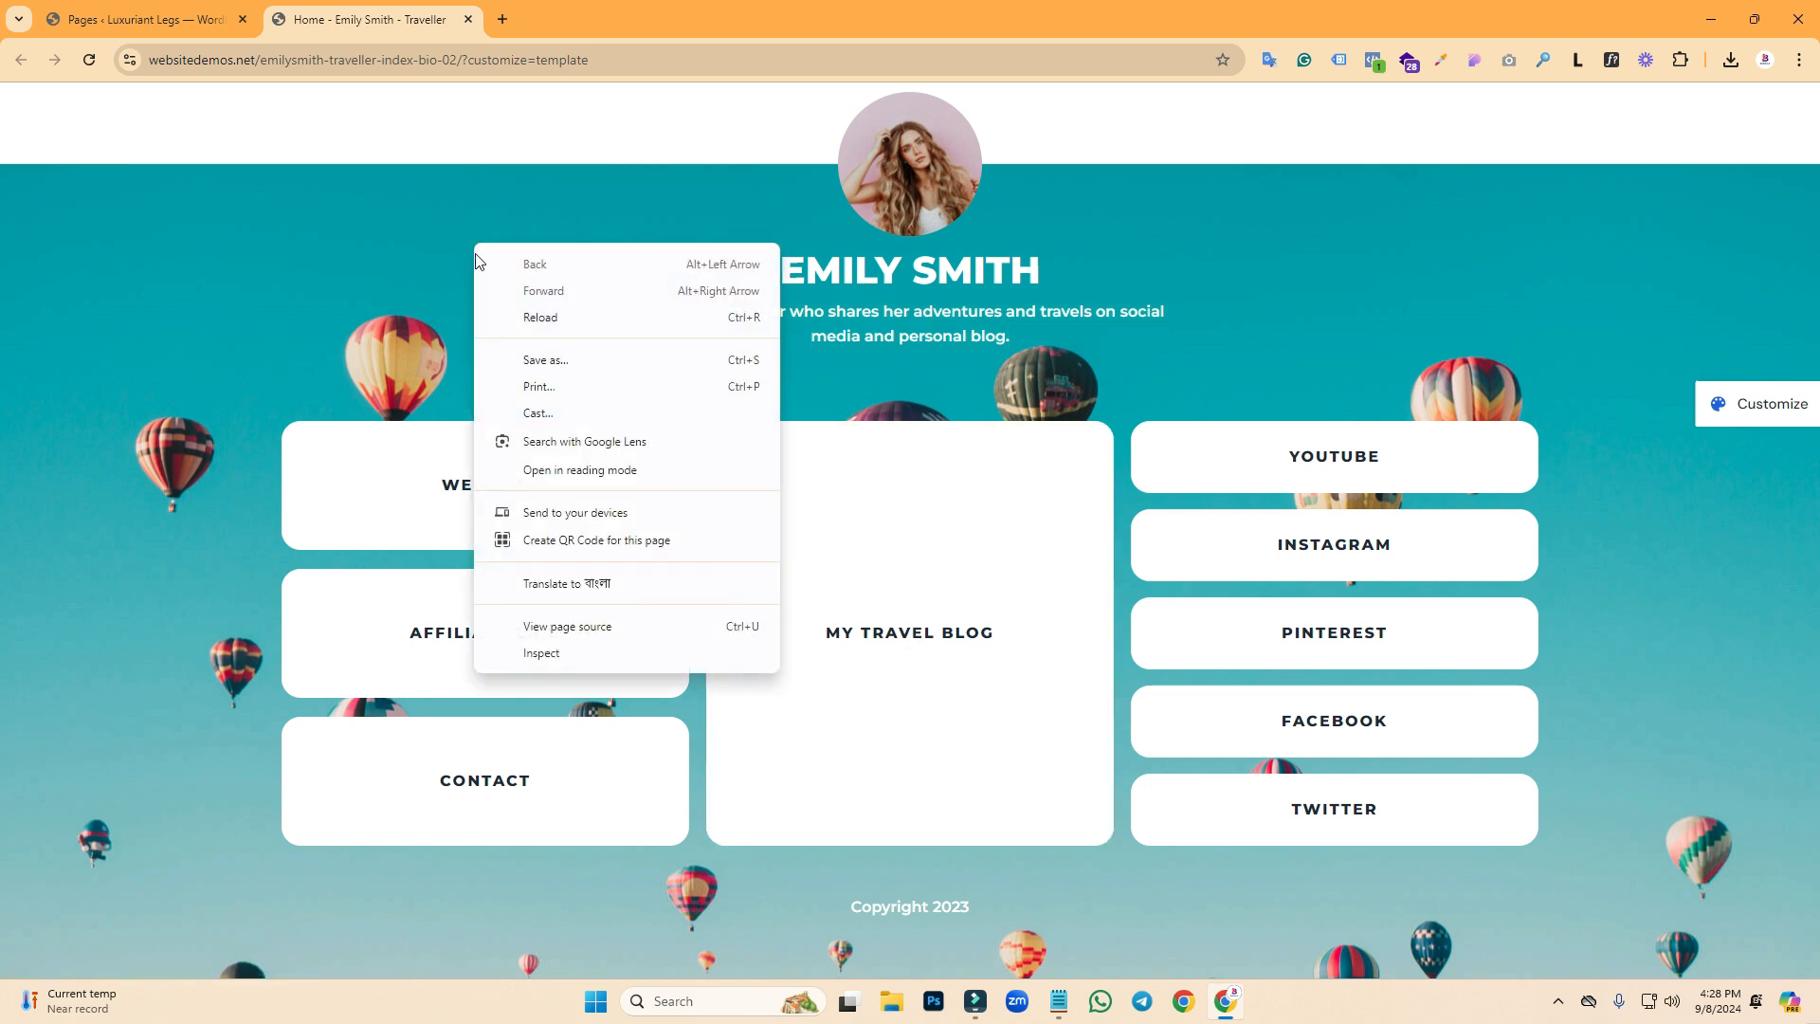
left_click(542, 654)
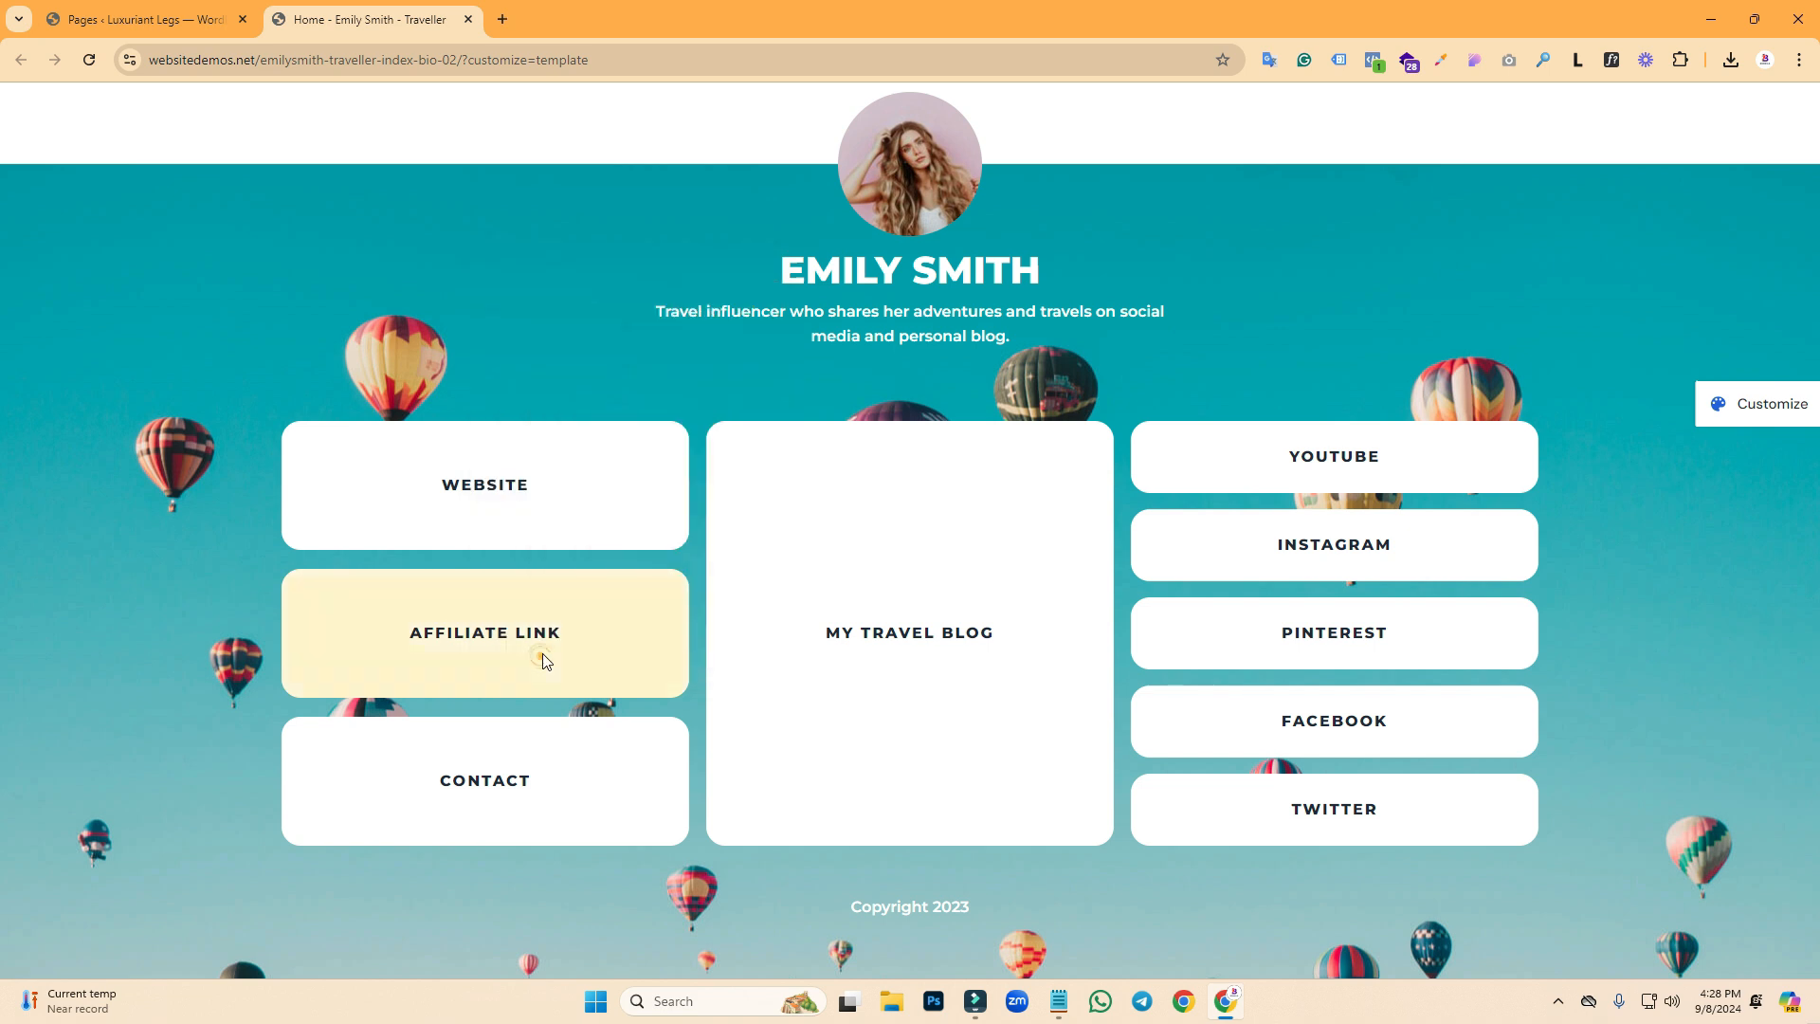
left_click(530, 366)
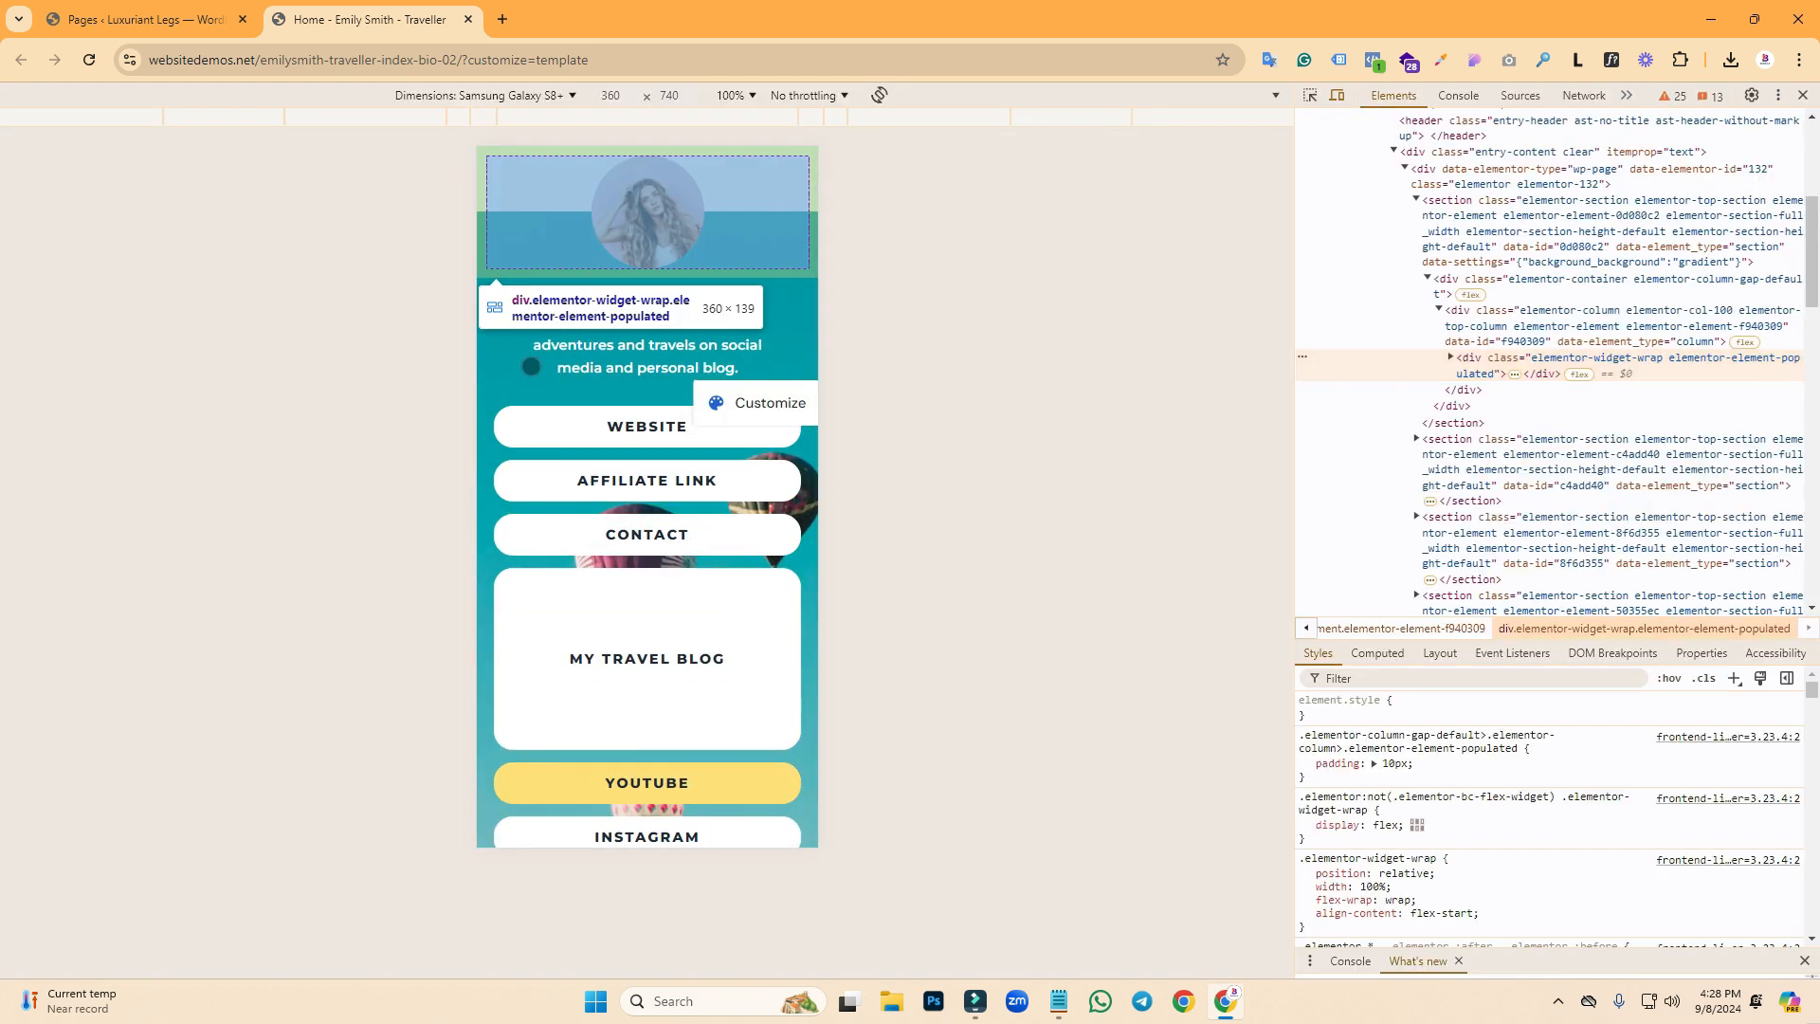
left_click(793, 354)
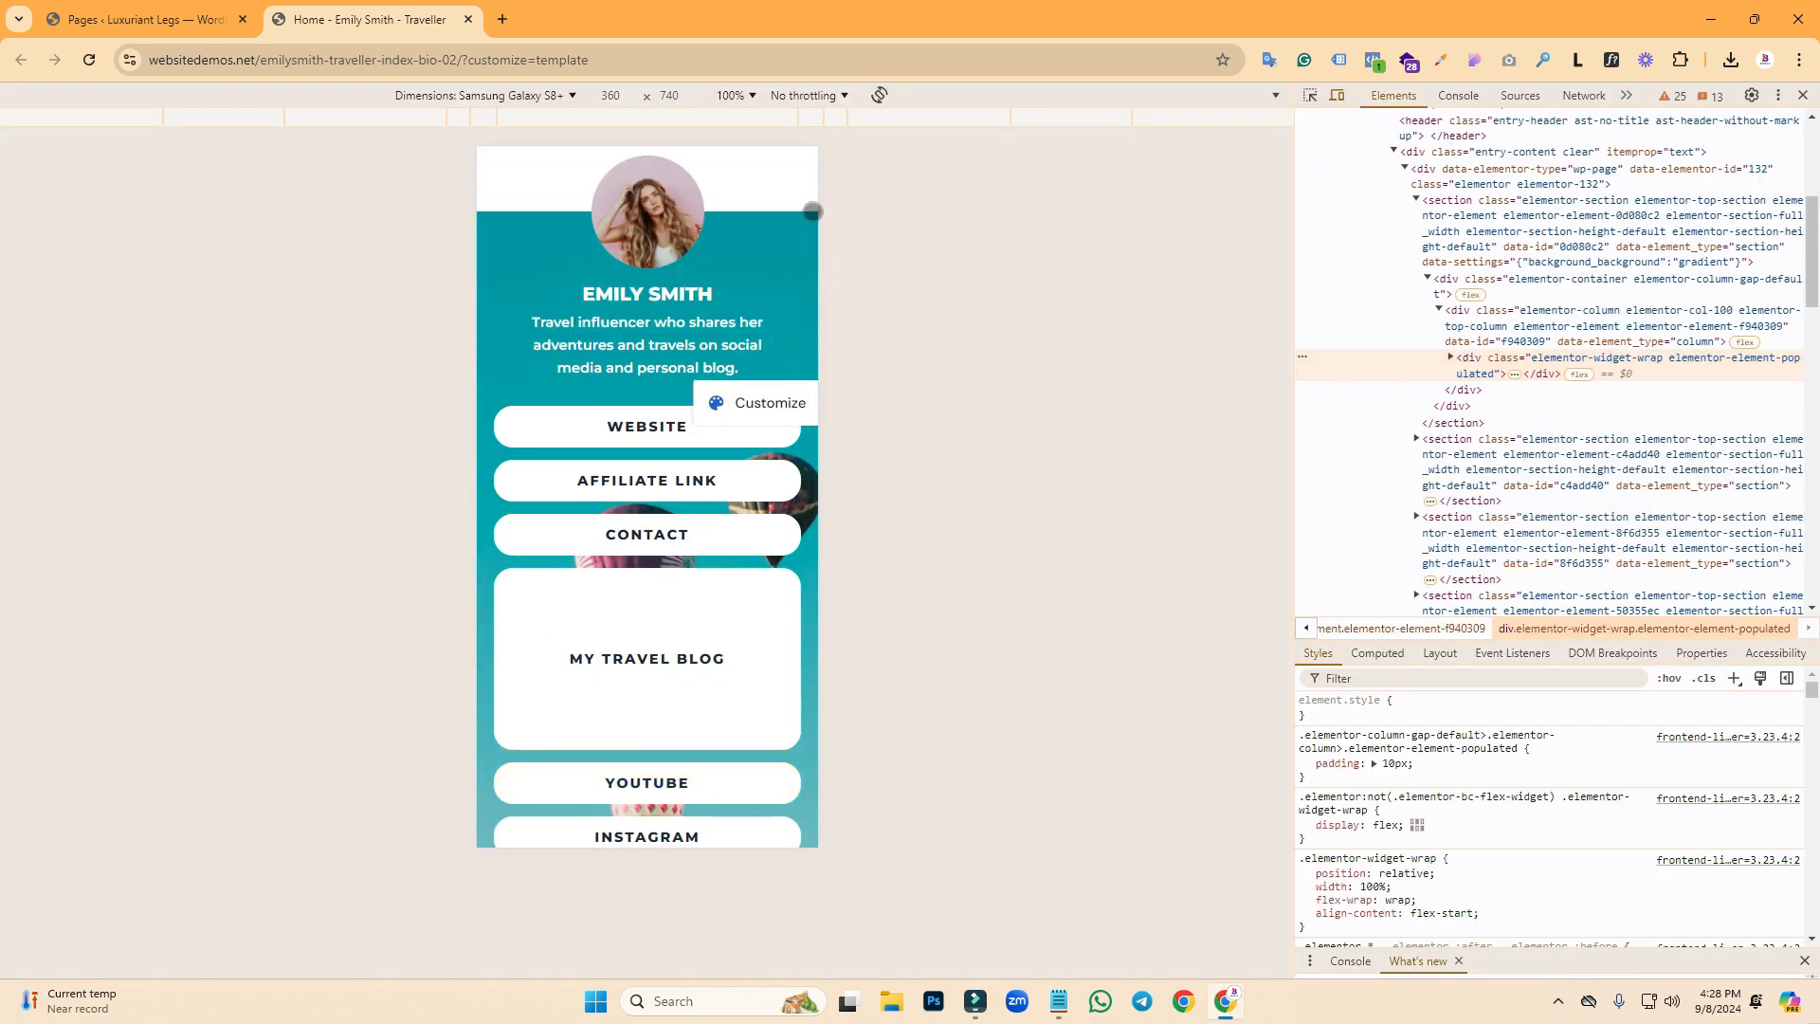
left_click(540, 351)
scroll(546, 655, "down", 3)
scroll(571, 749, "up", 2)
scroll(607, 756, "down", 2)
key("F12")
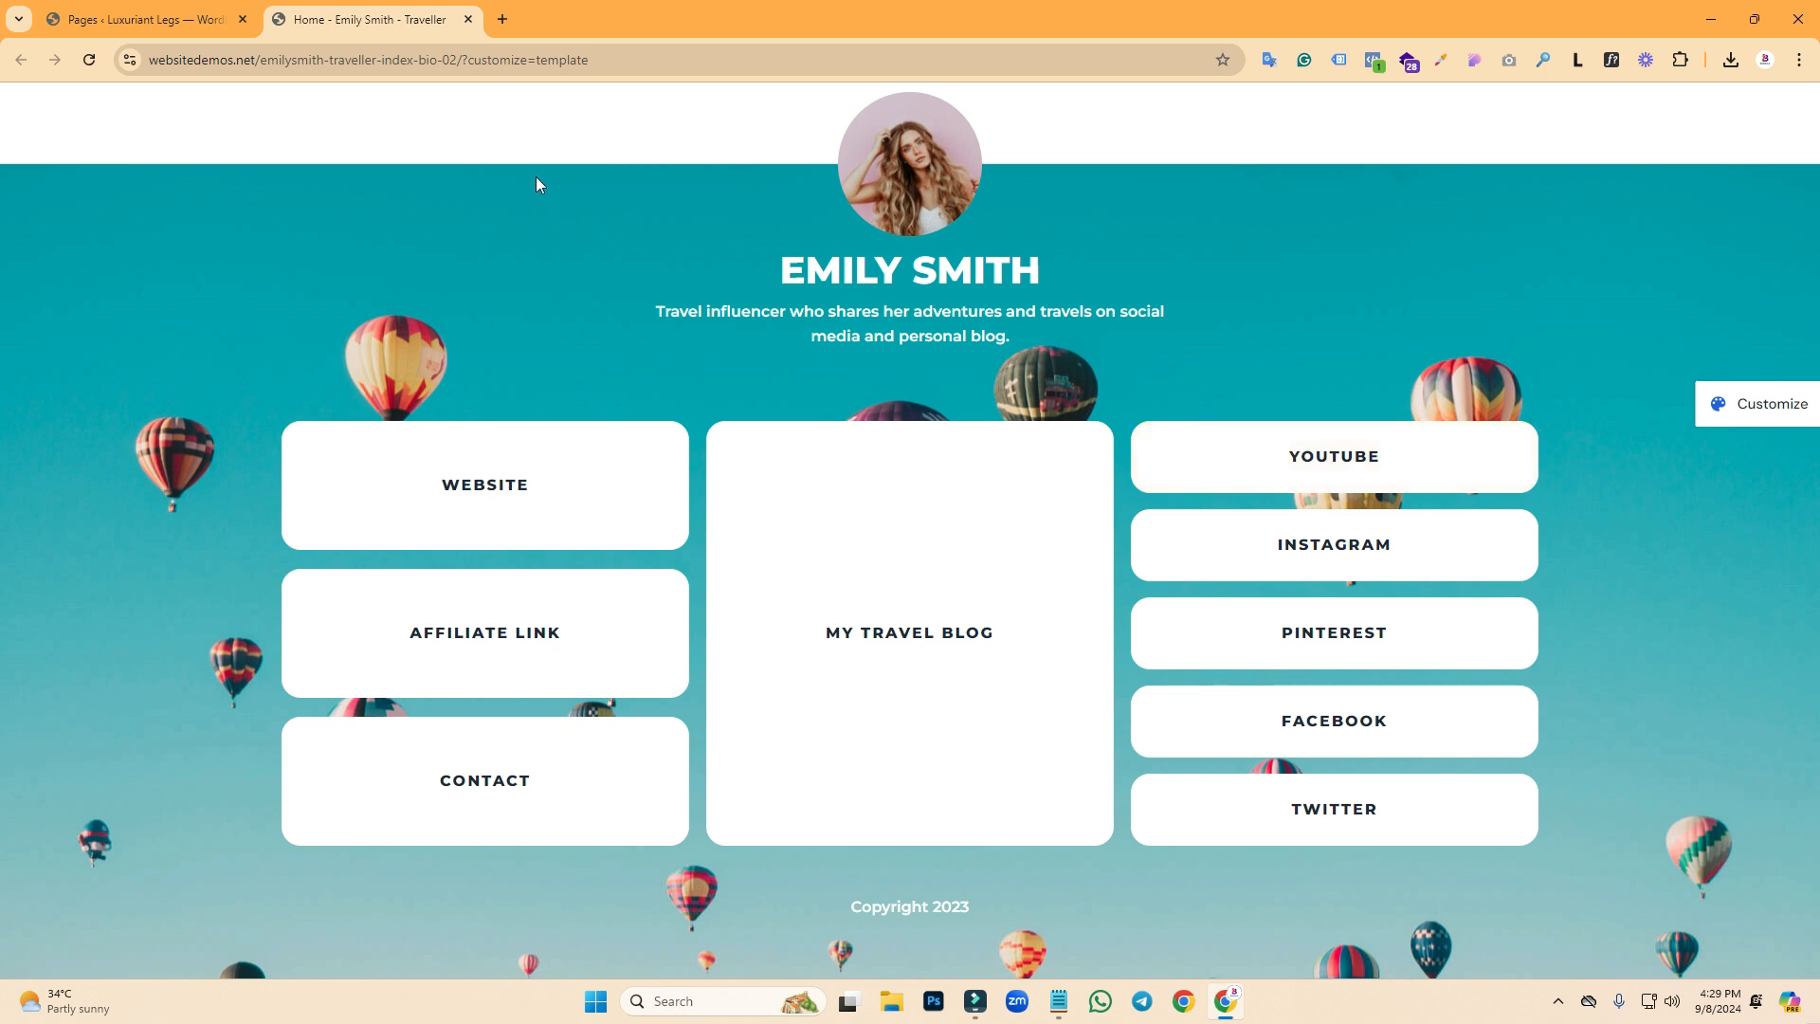
- Install and activate the Hello Elementor theme from Appearance > Themes
left_click(151, 28)
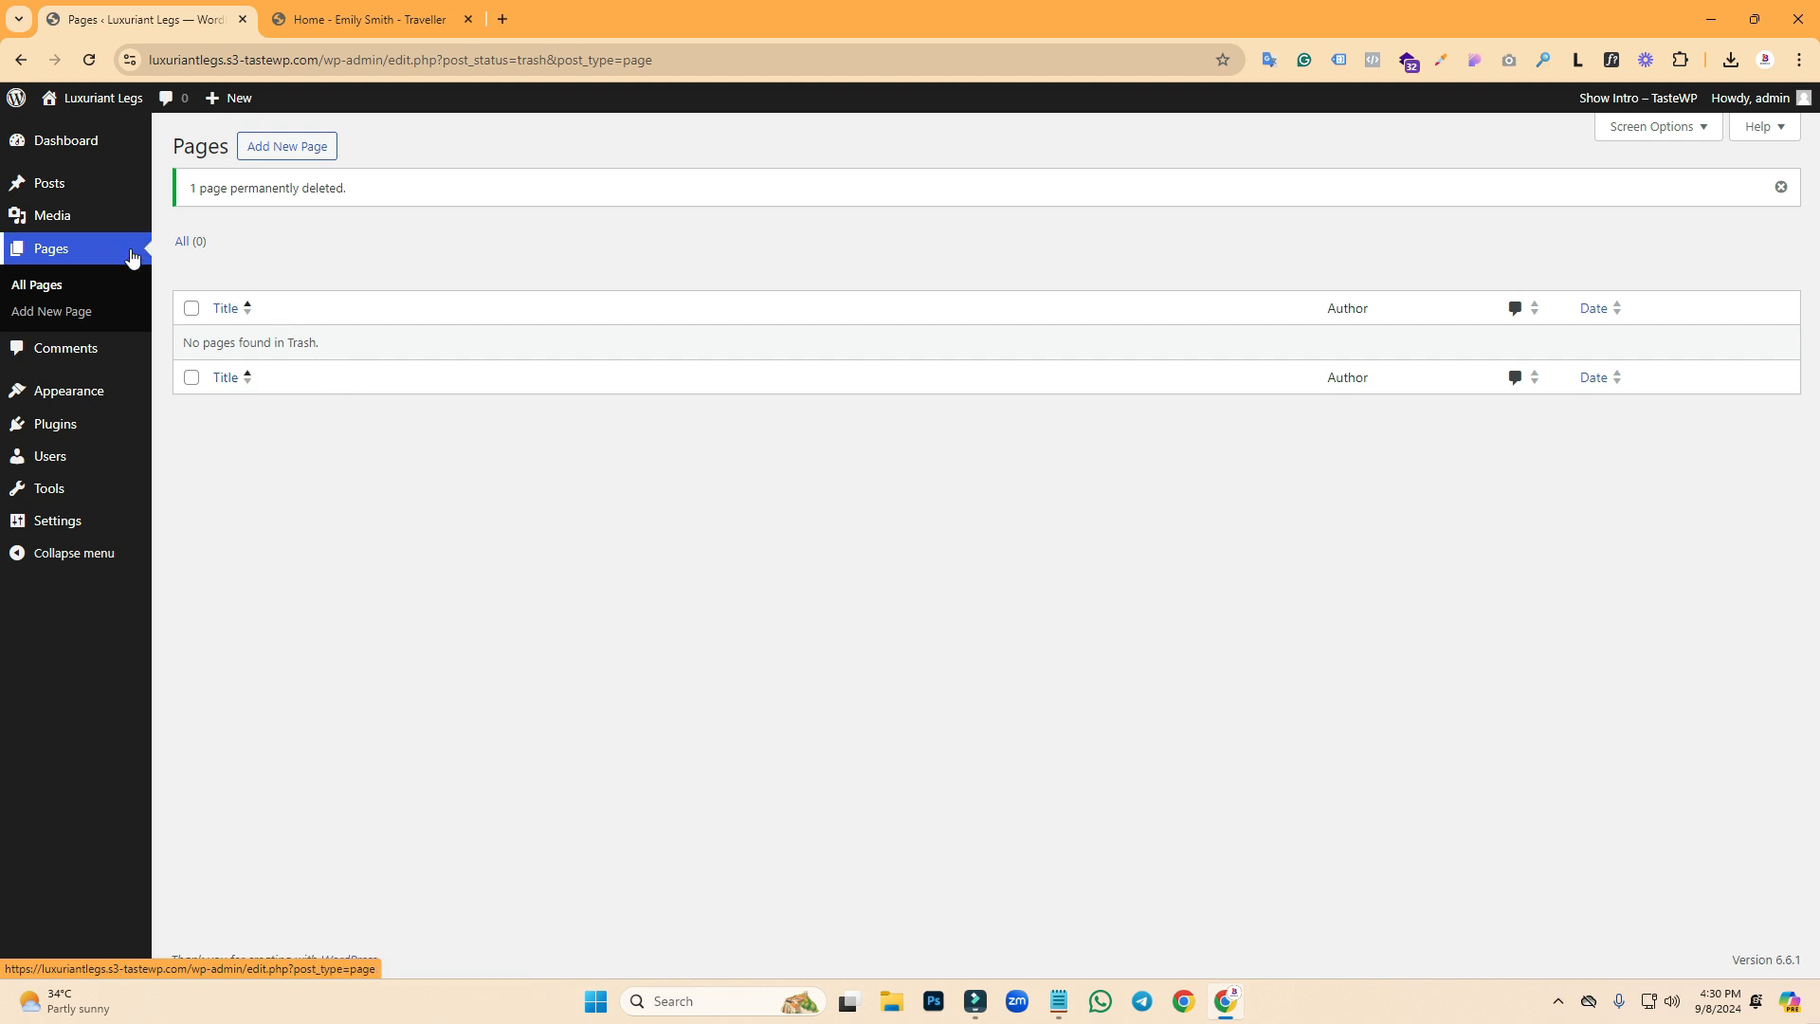
left_click(82, 399)
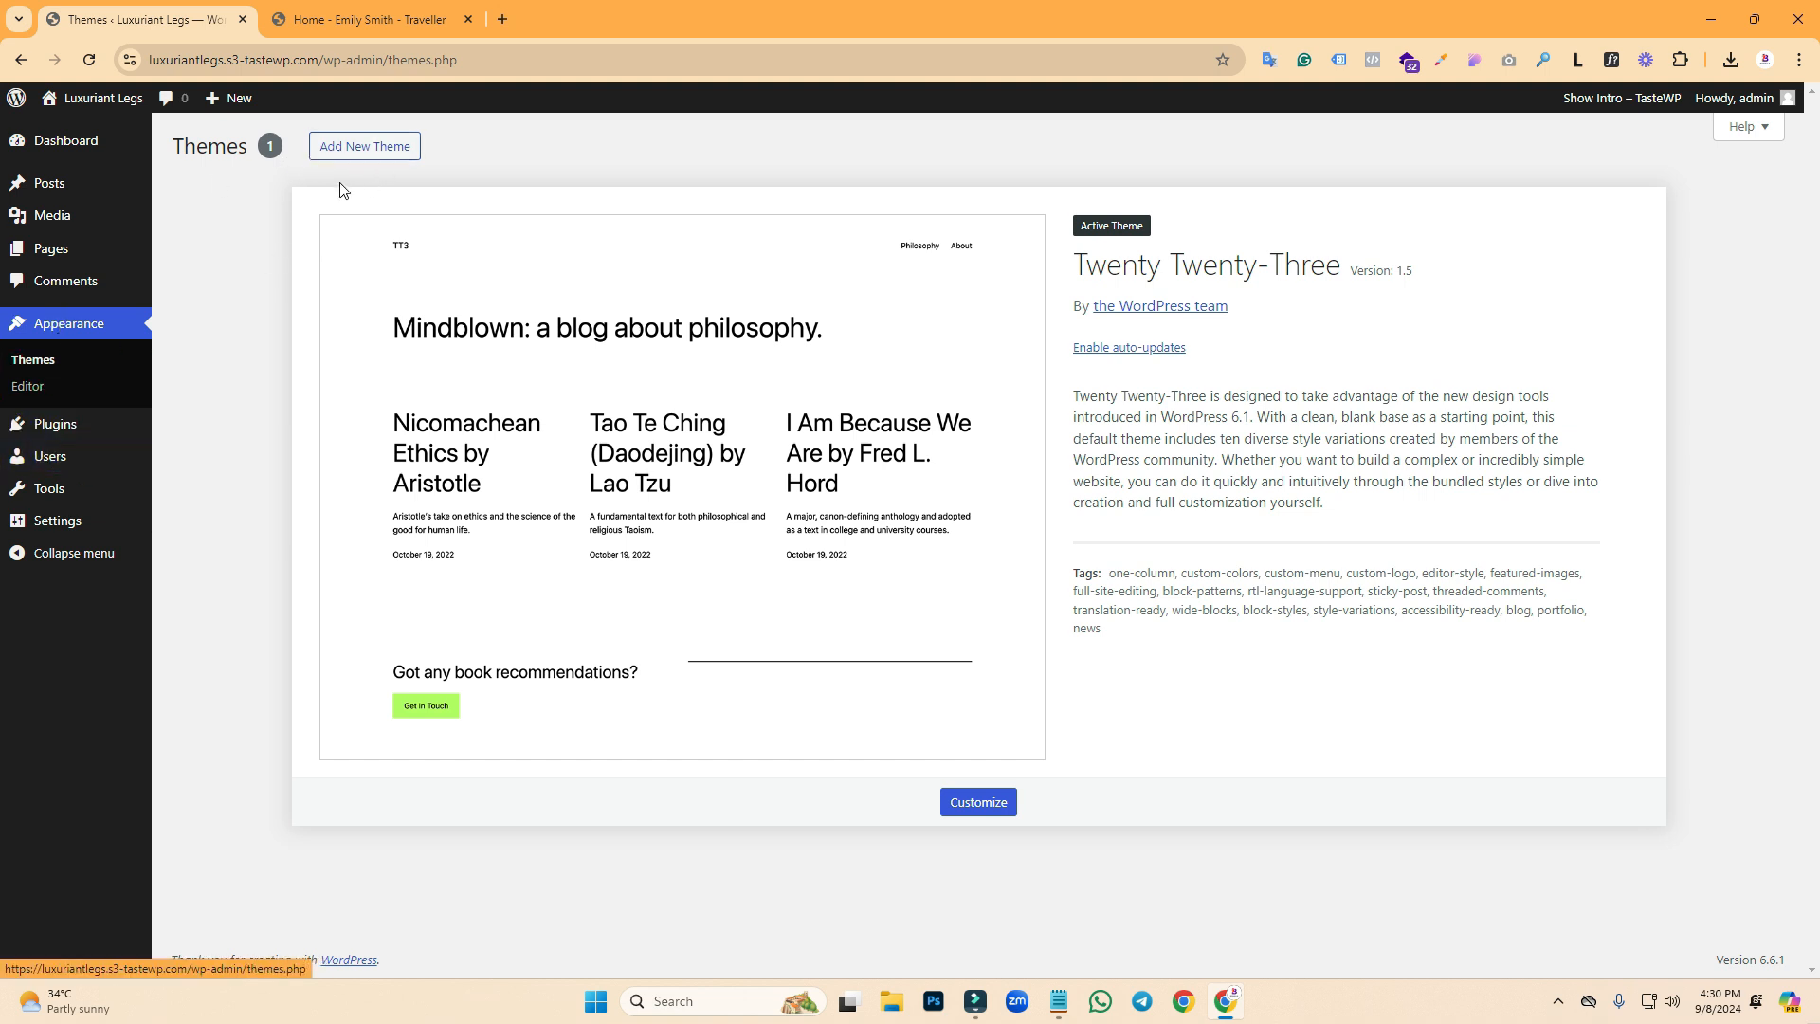
left_click(350, 152)
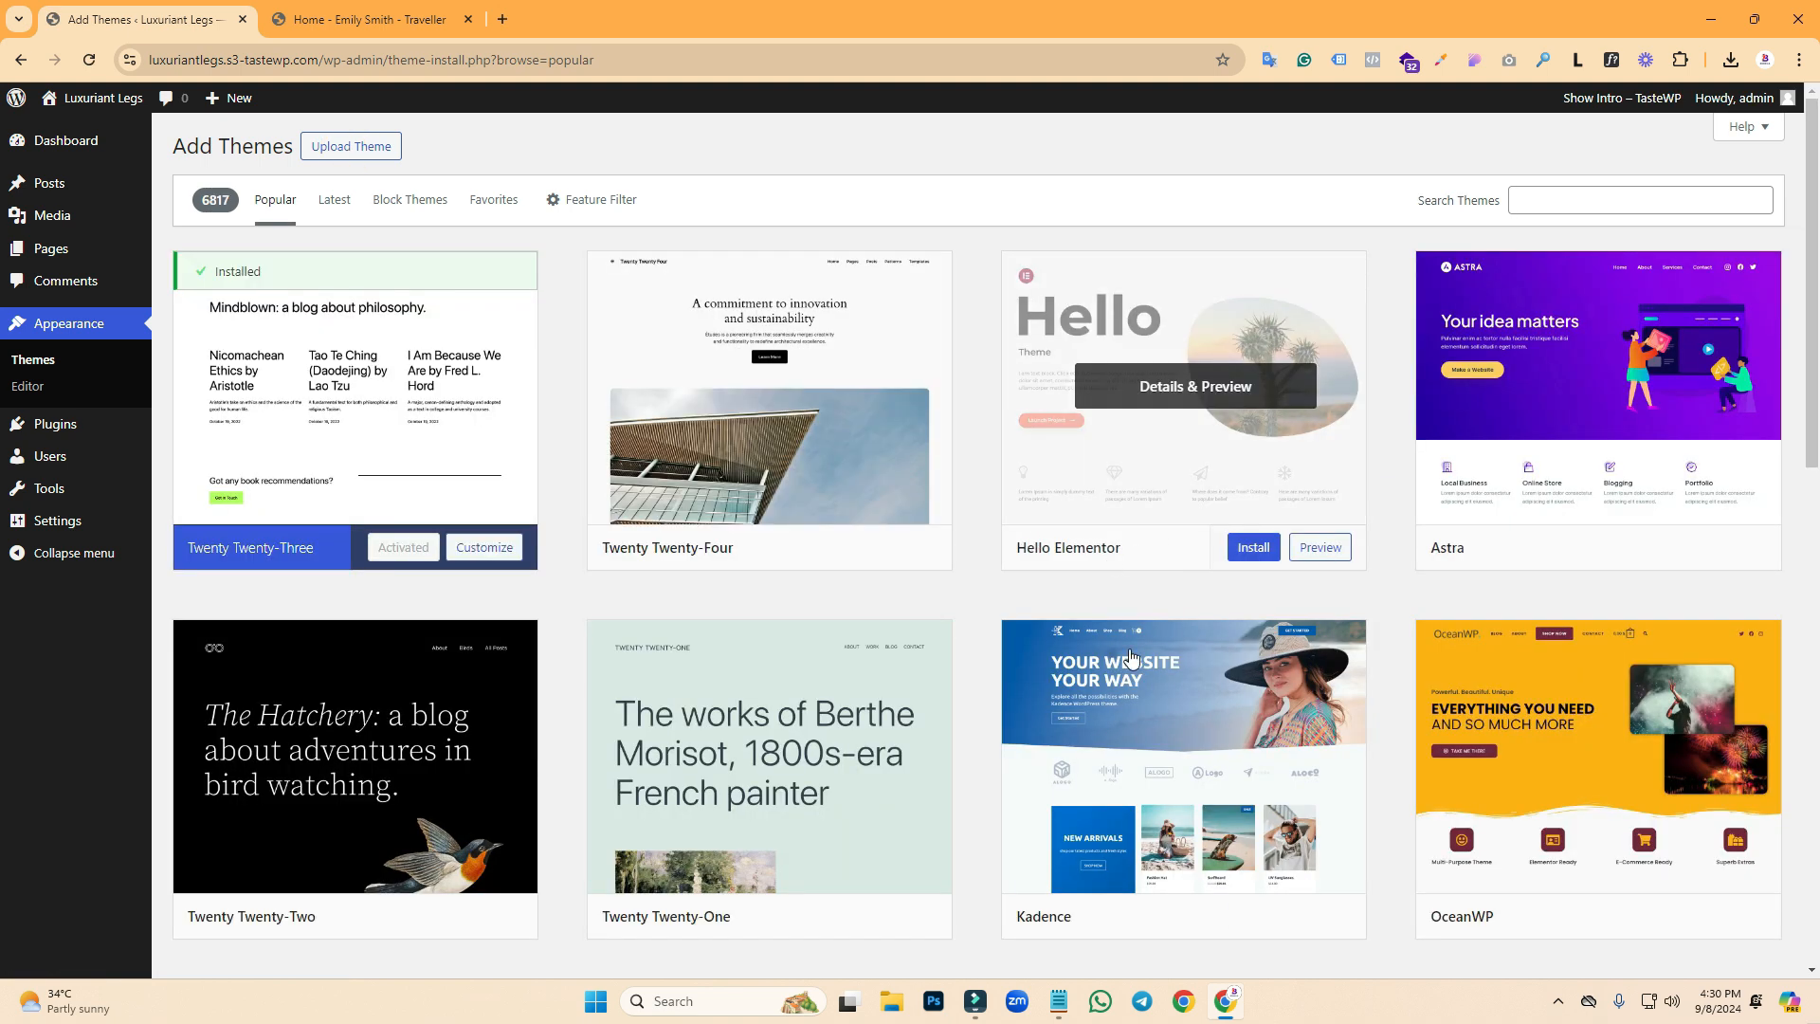
left_click(1243, 548)
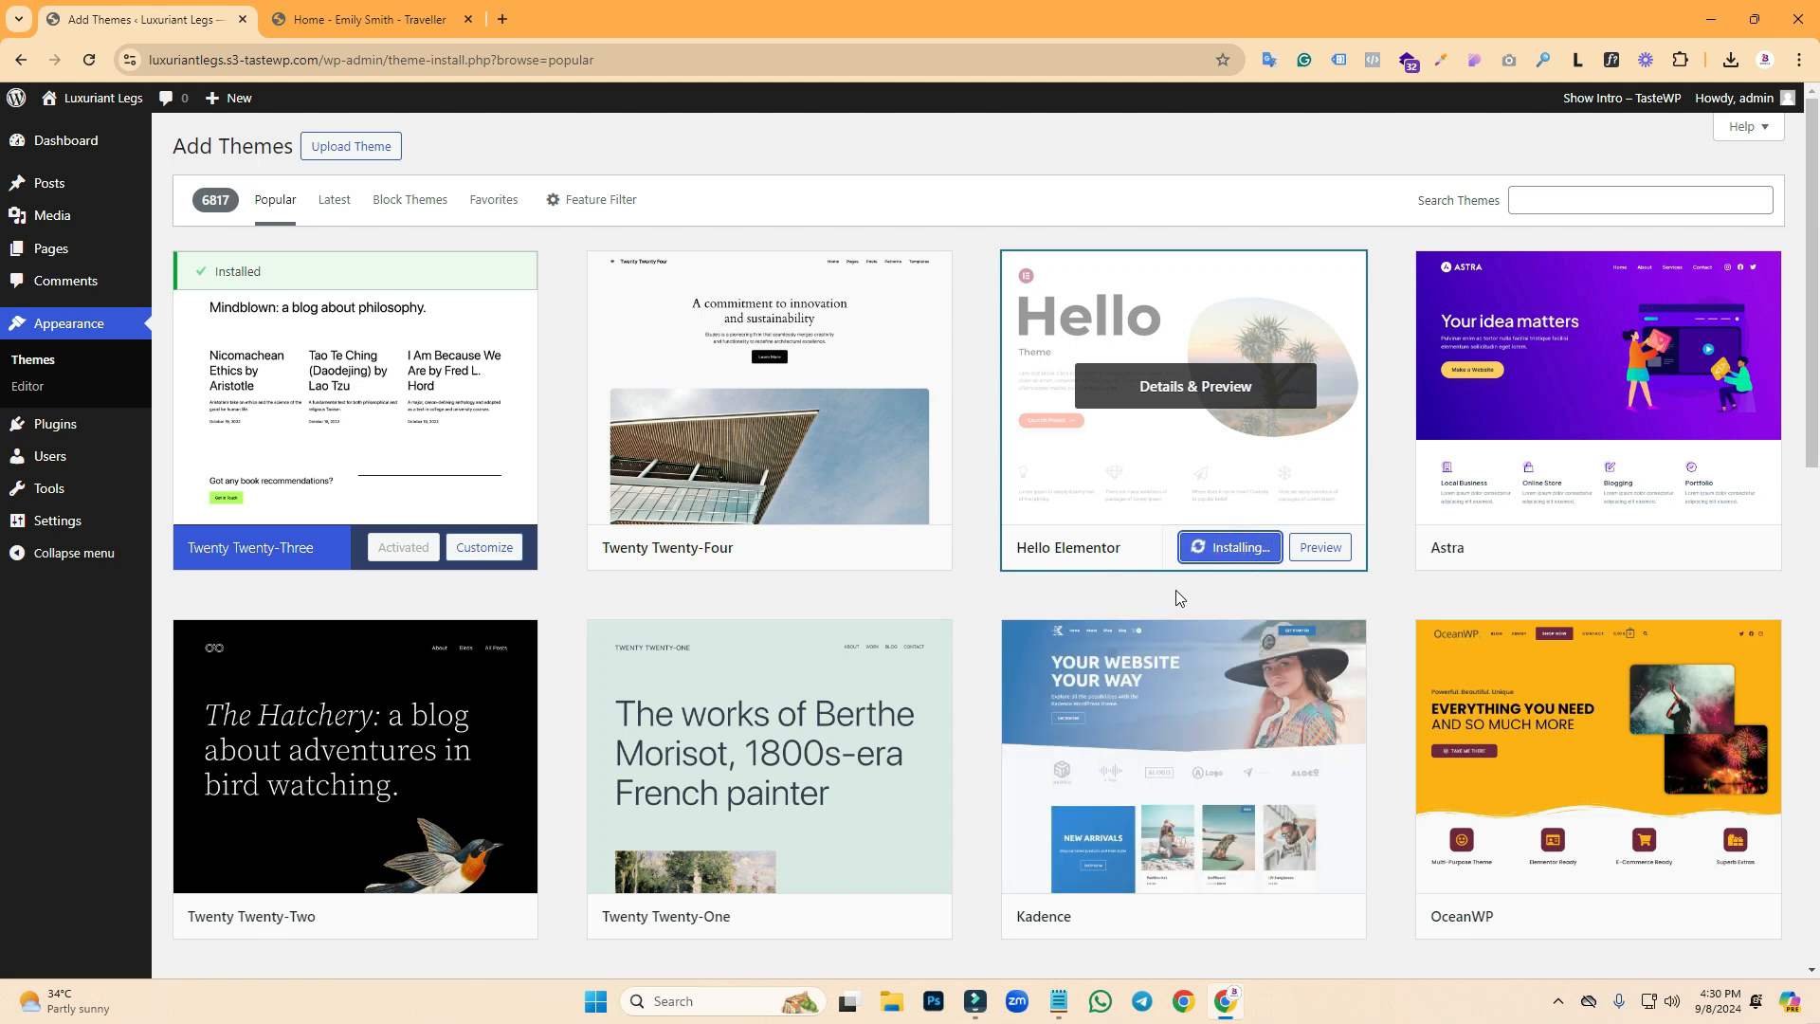
left_click(1533, 195)
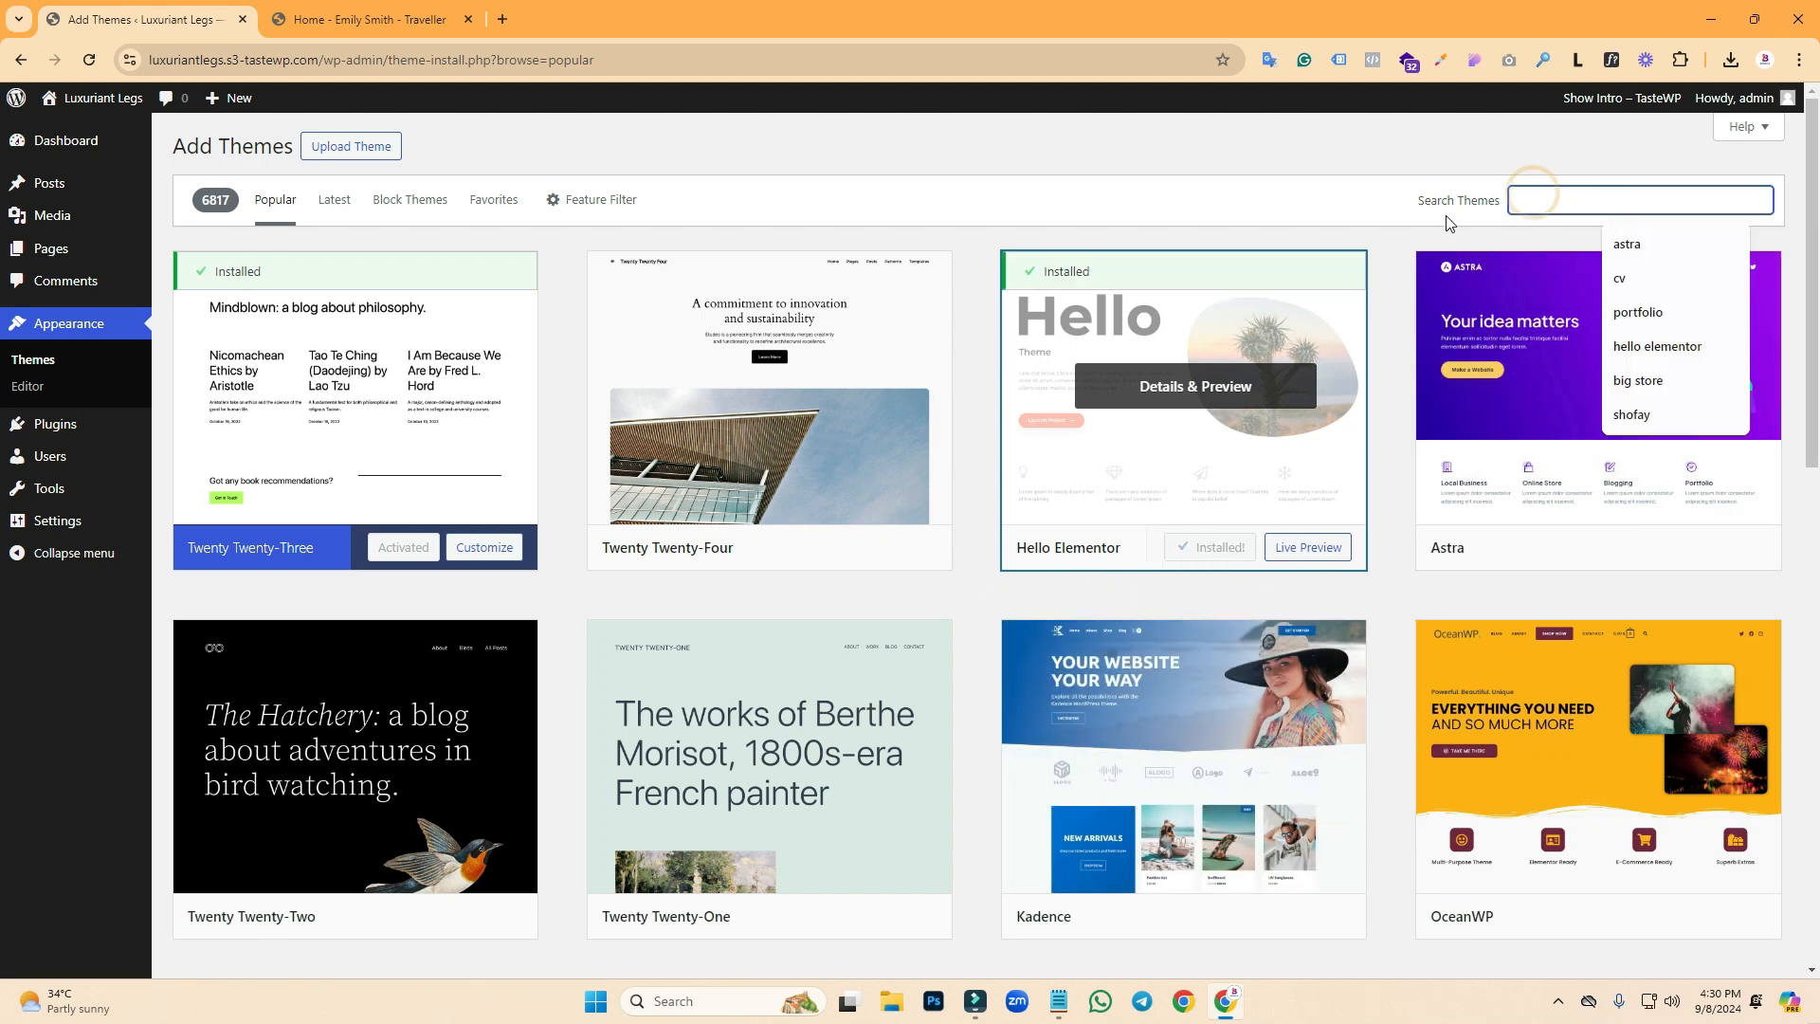
left_click(1236, 554)
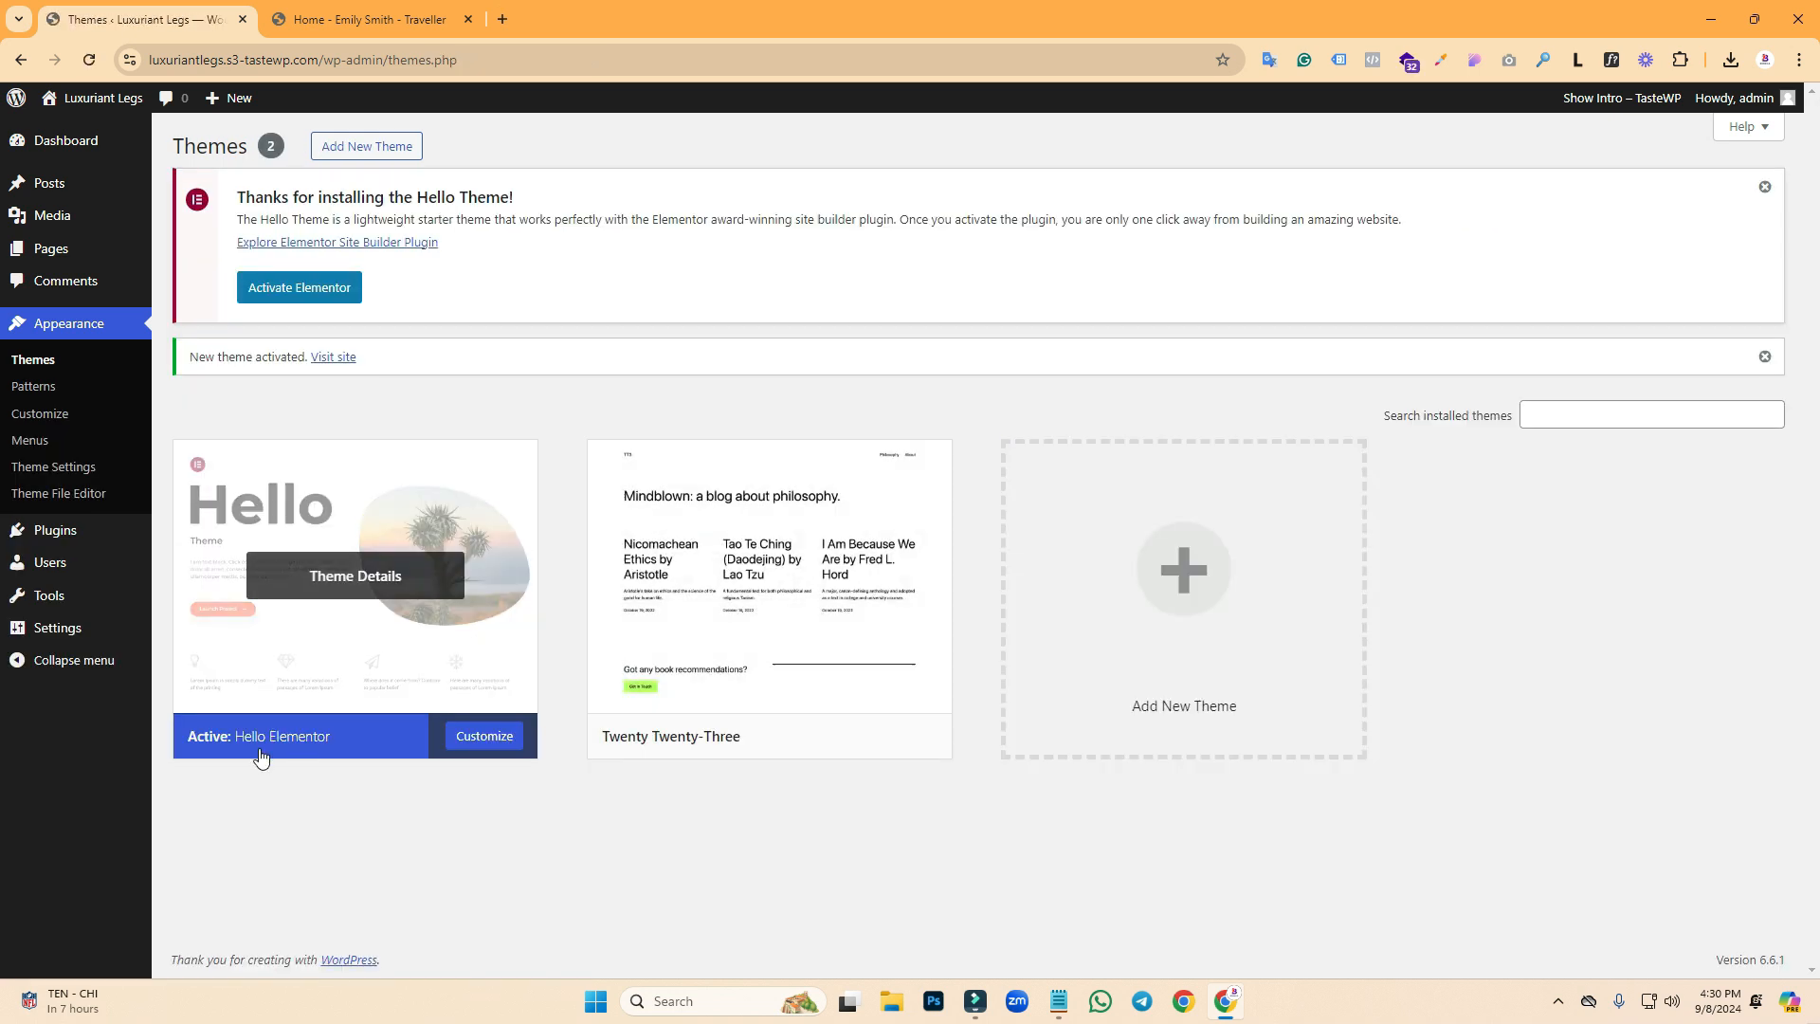
- Search plugins for 'elementor' and activate Elementor Website Builder 3.23.4
mouse_move(68, 537)
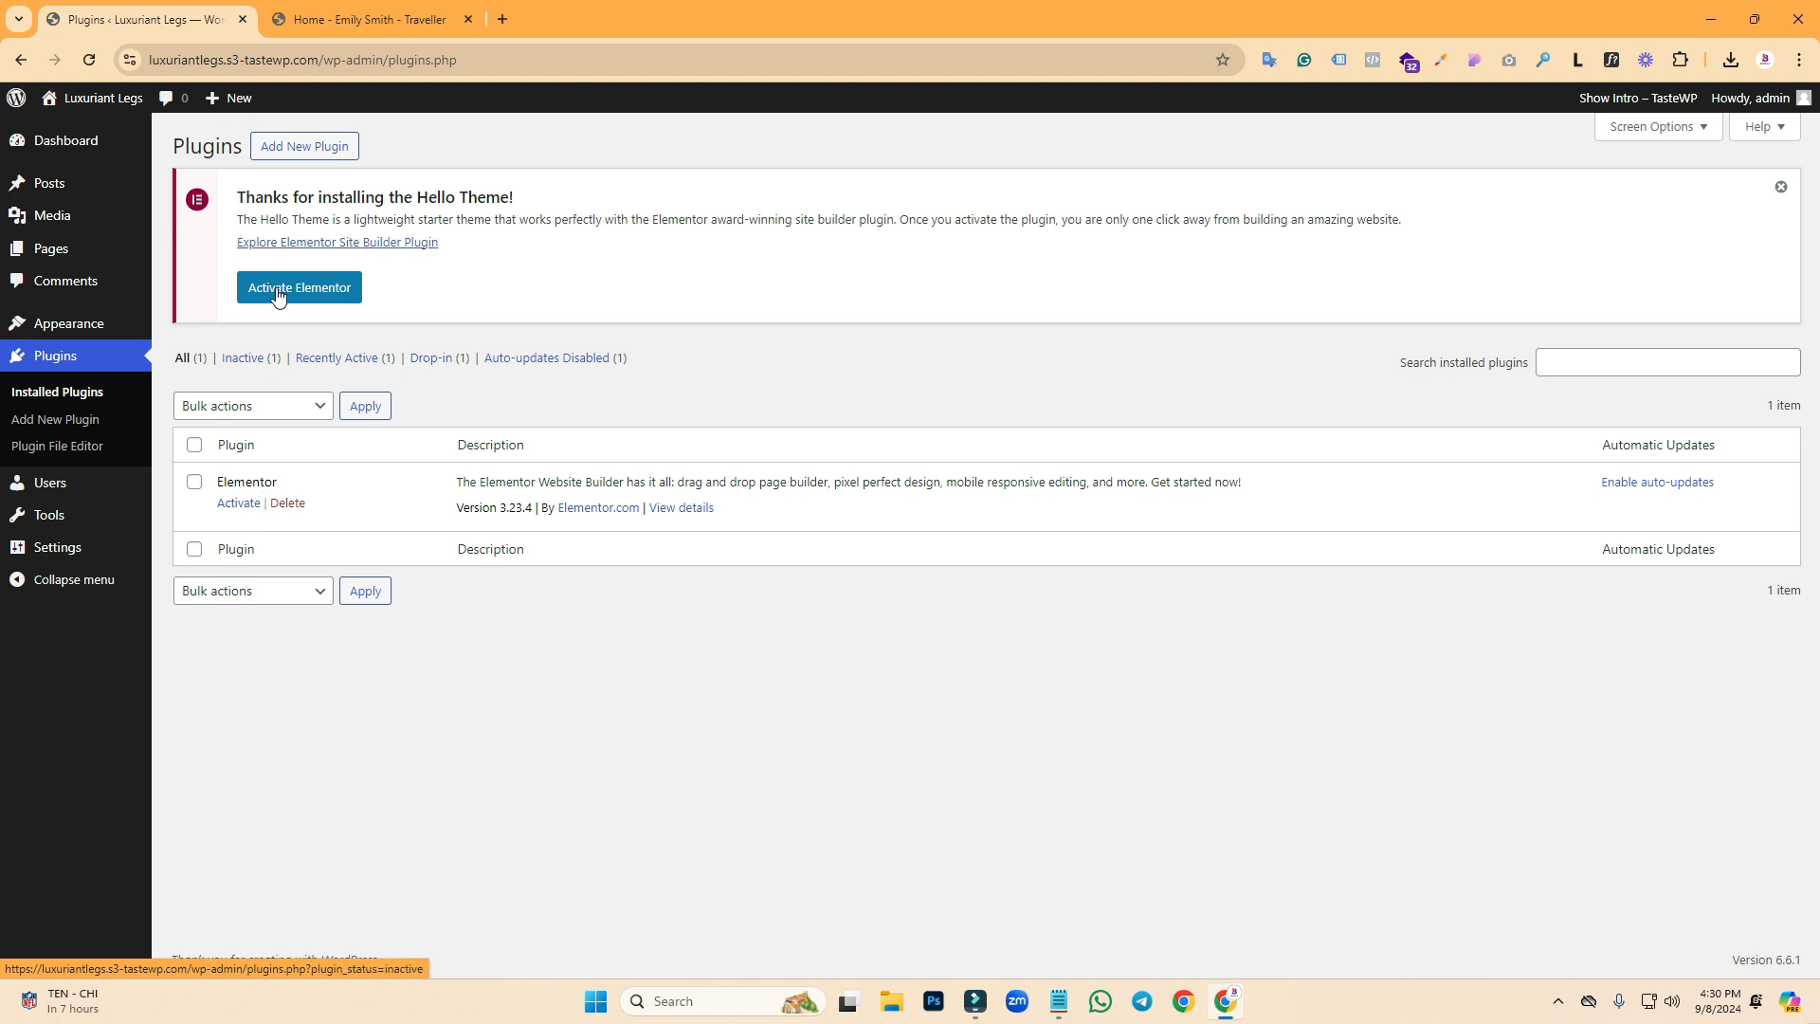
left_click(294, 152)
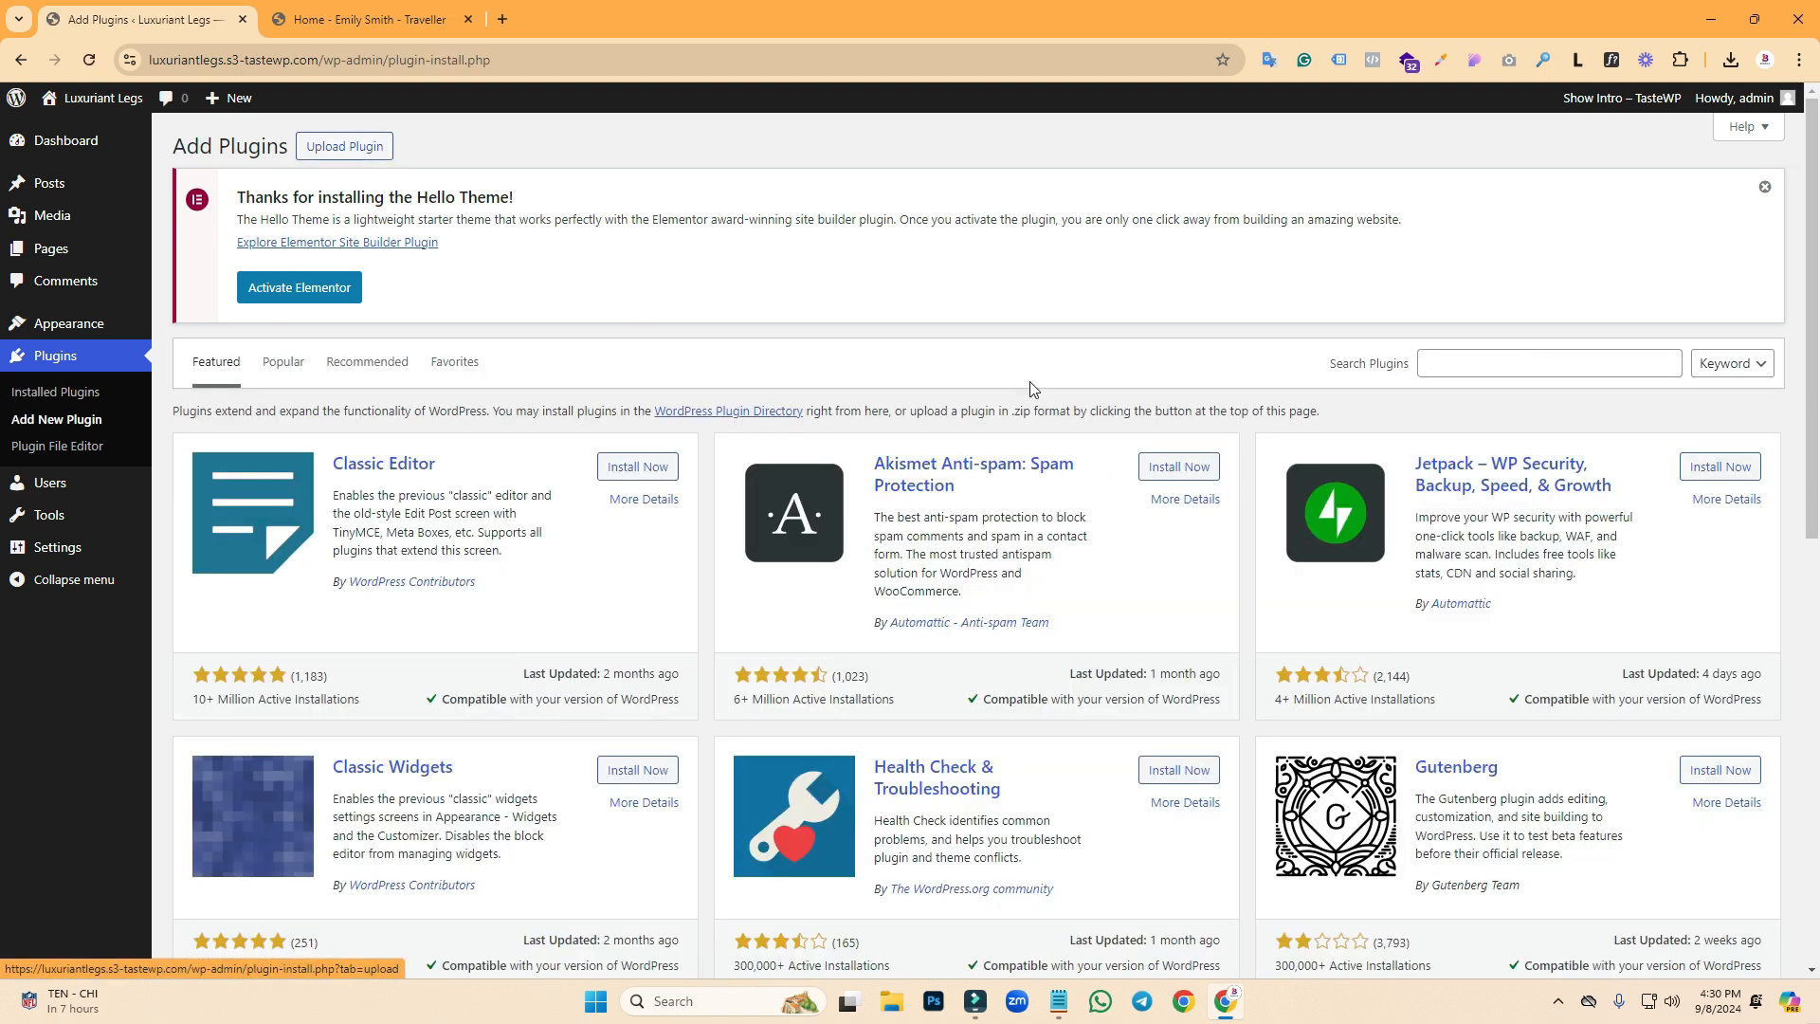
left_click(1509, 370)
type("elem")
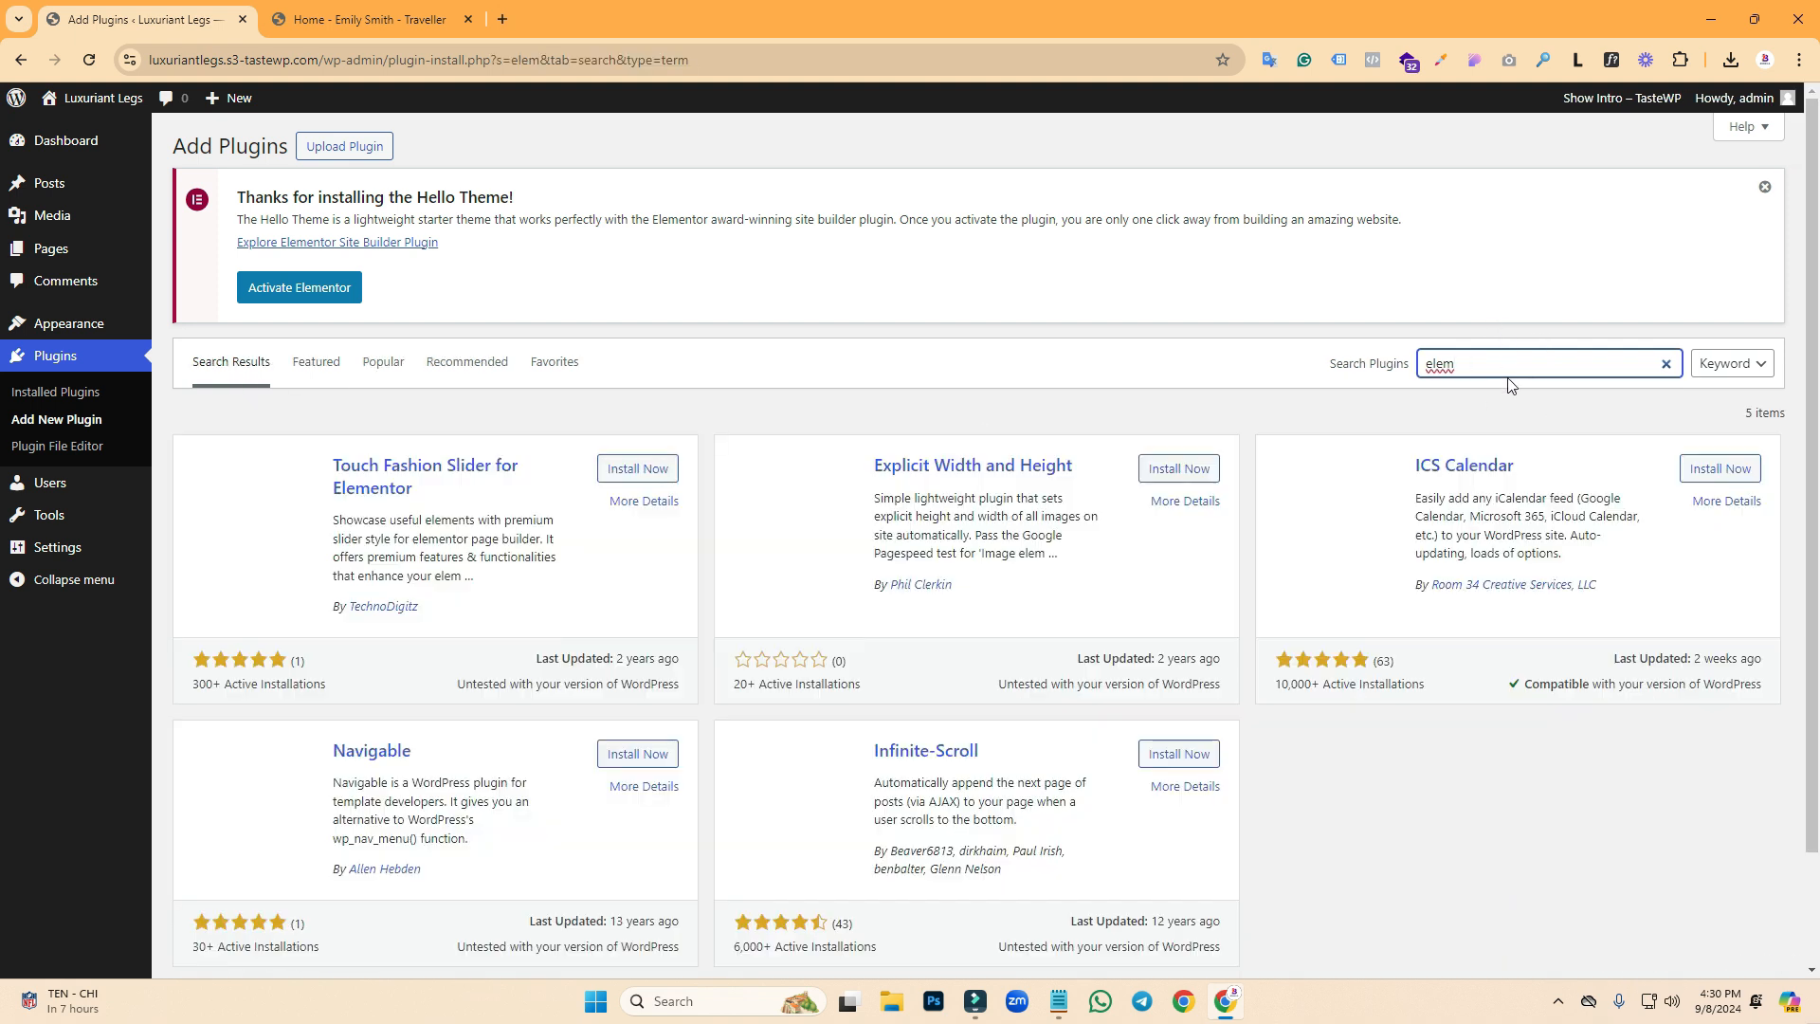
type("entor")
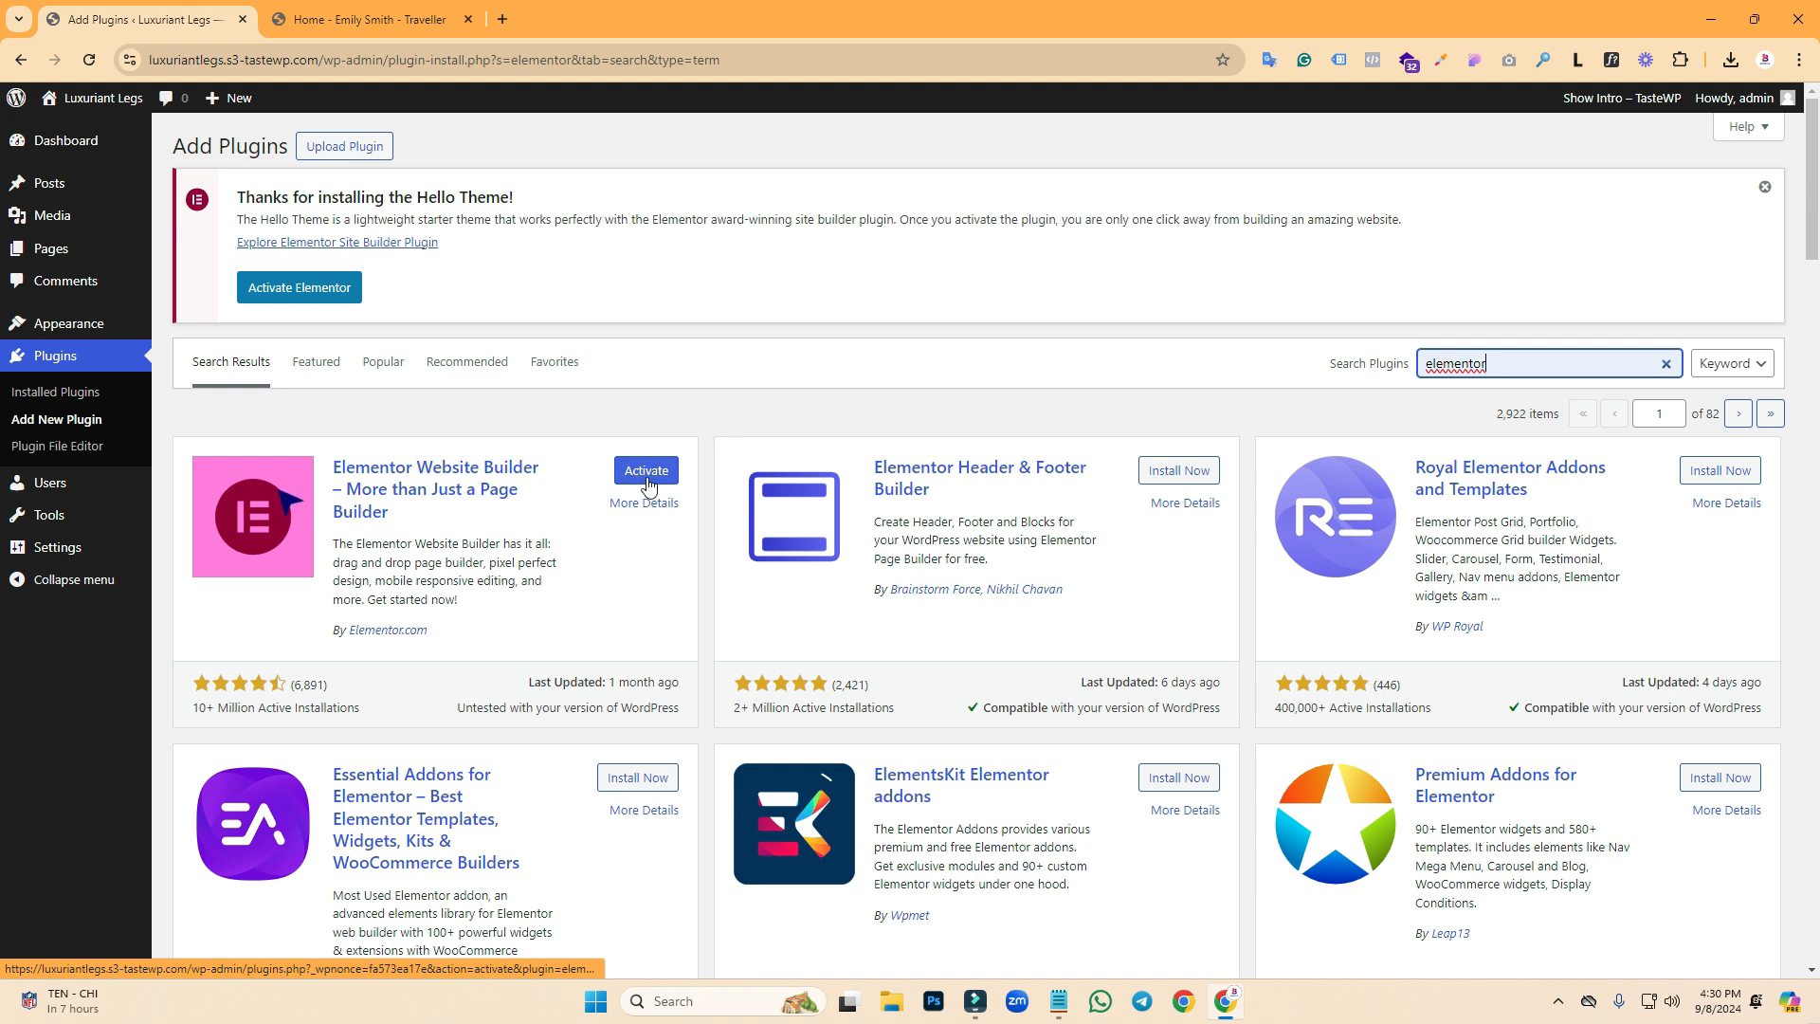
left_click(651, 471)
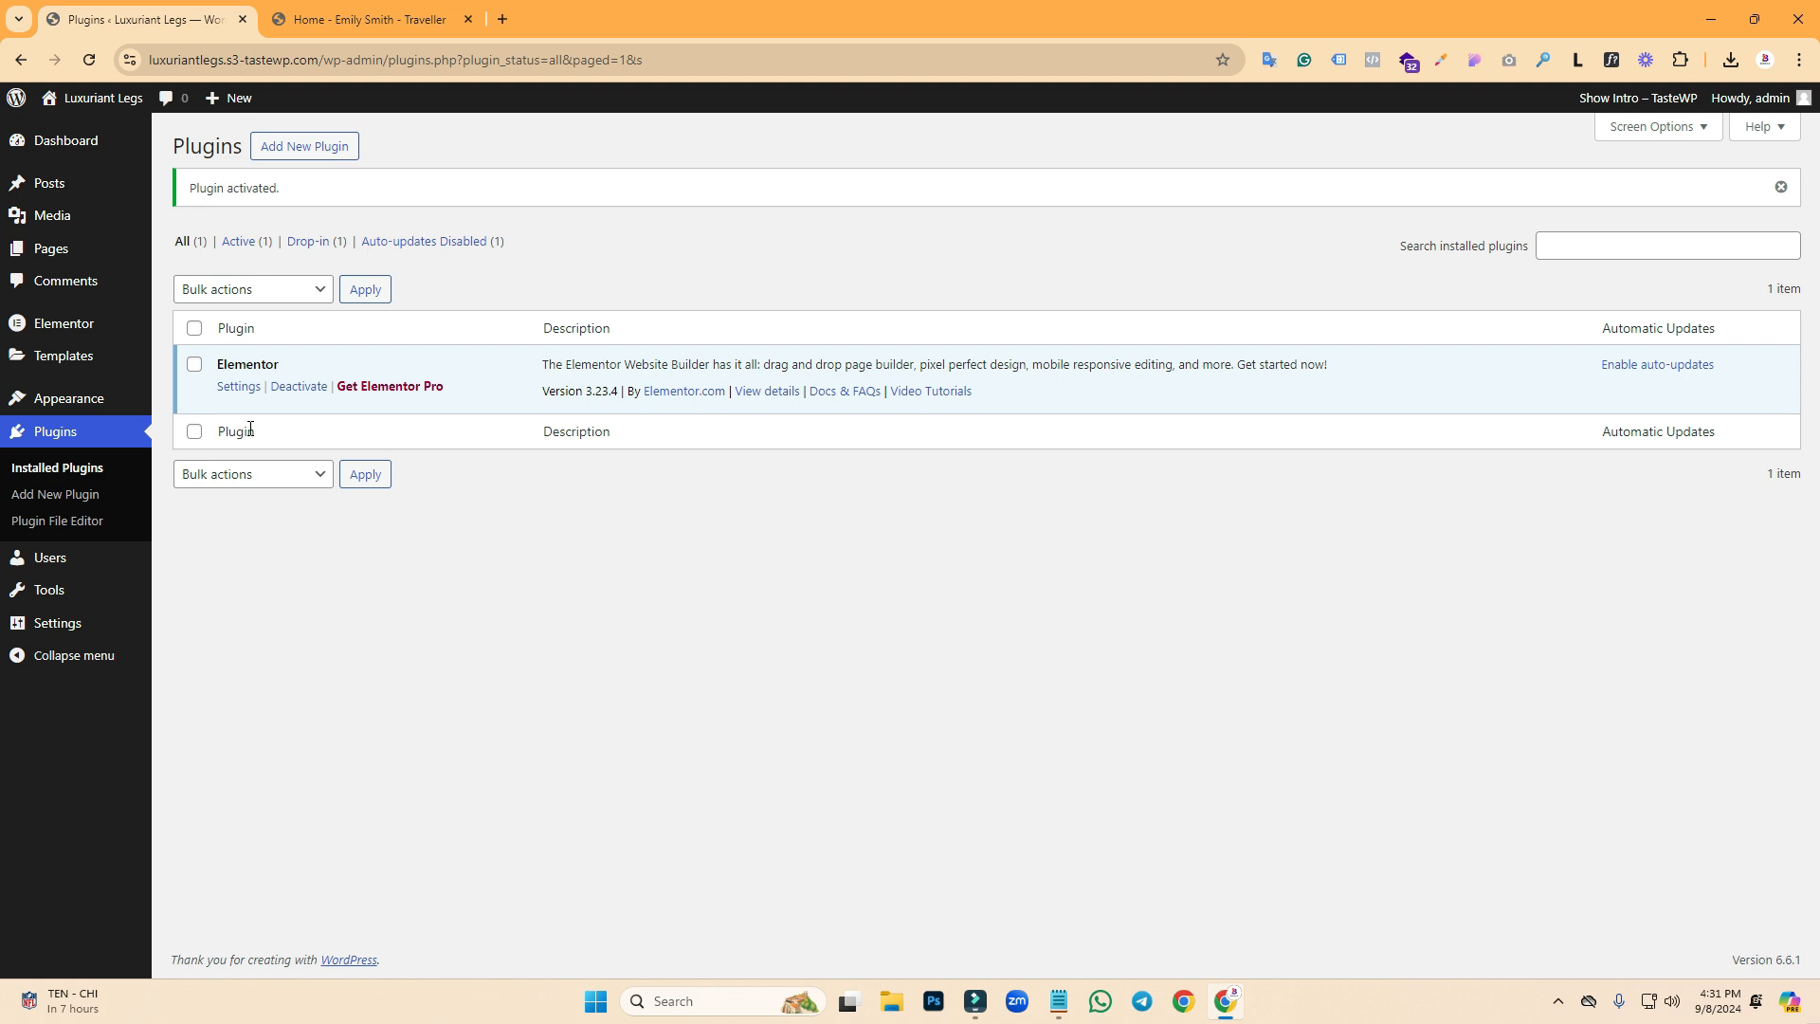
left_click(327, 18)
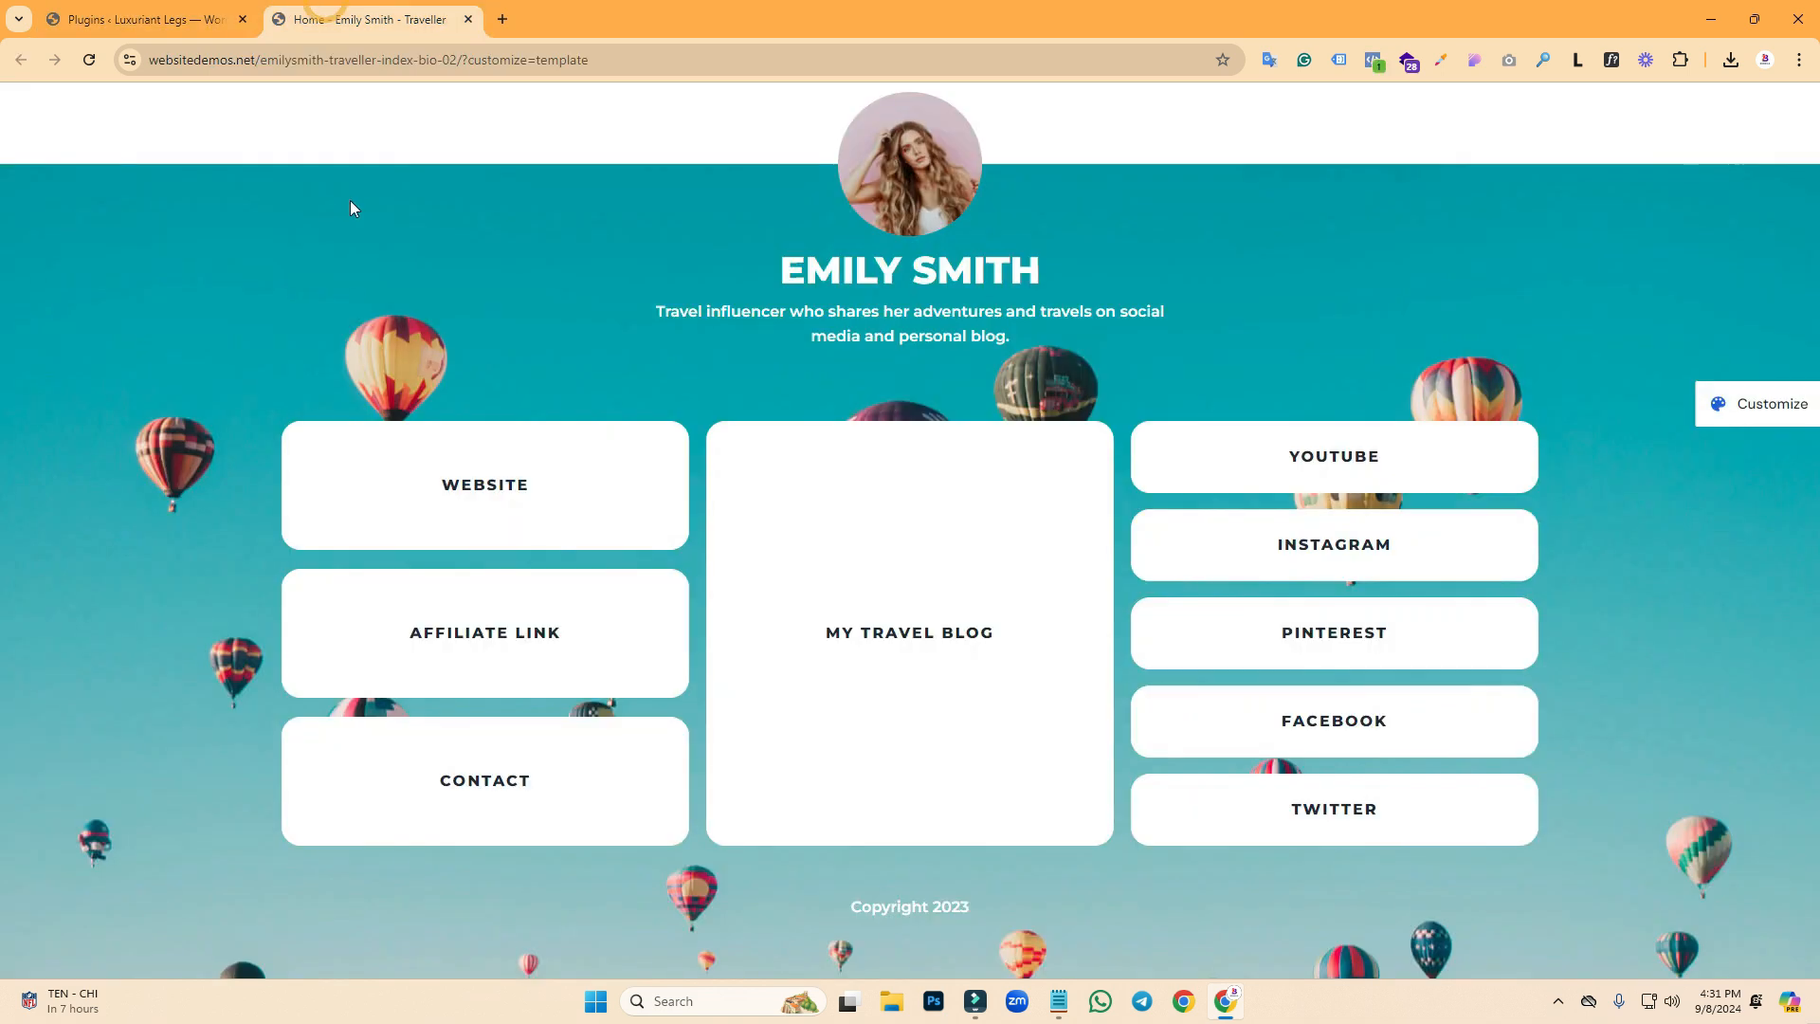
- Create and publish a new page titled 'Home'
left_click(236, 7)
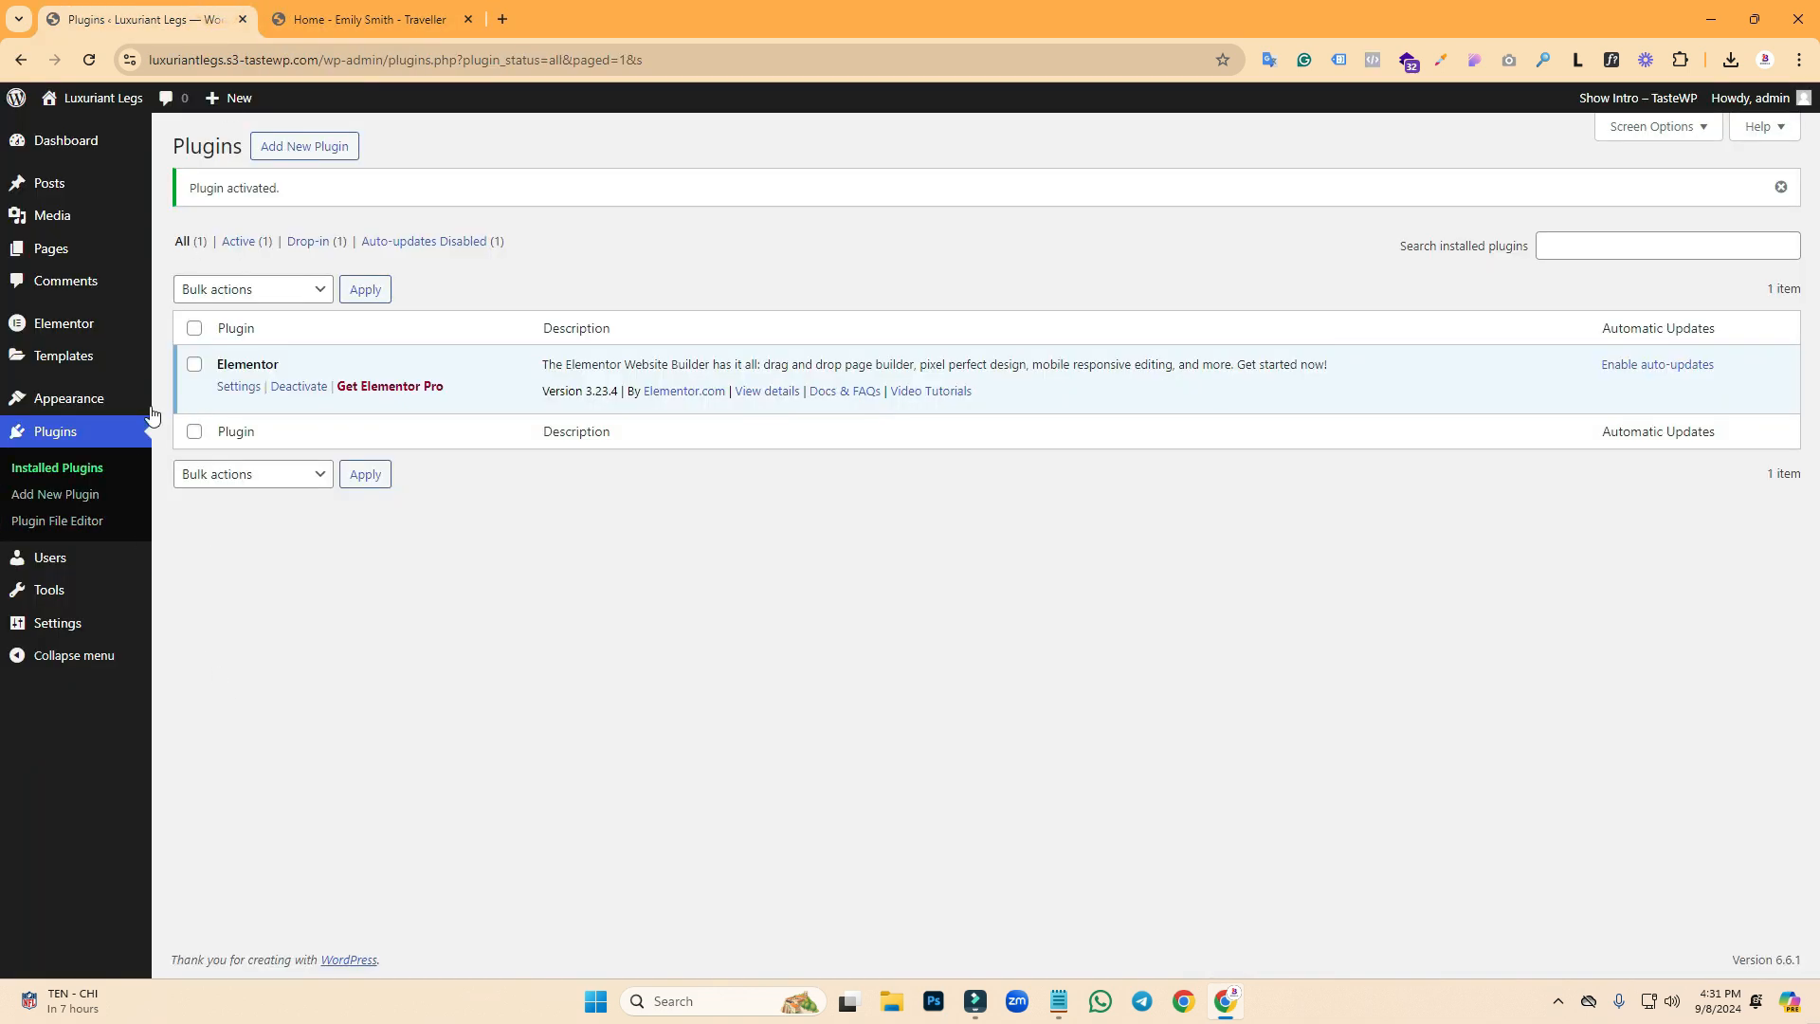
left_click(47, 248)
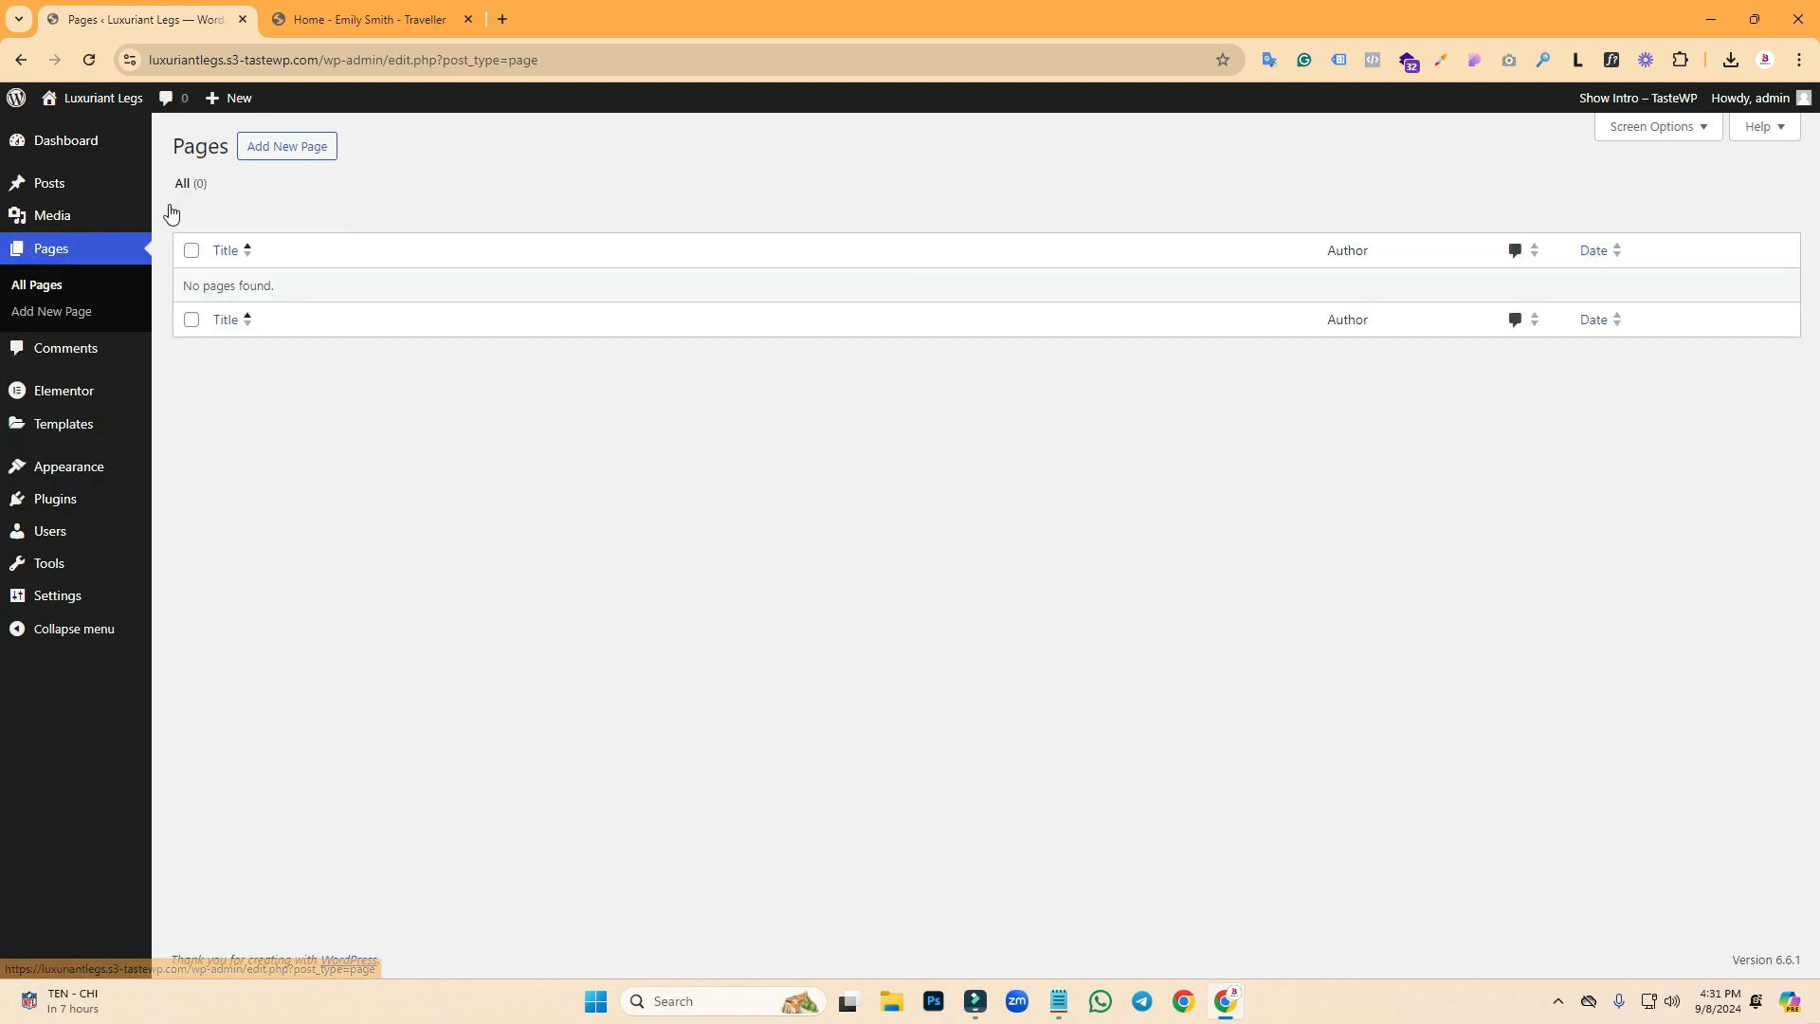
left_click(365, 19)
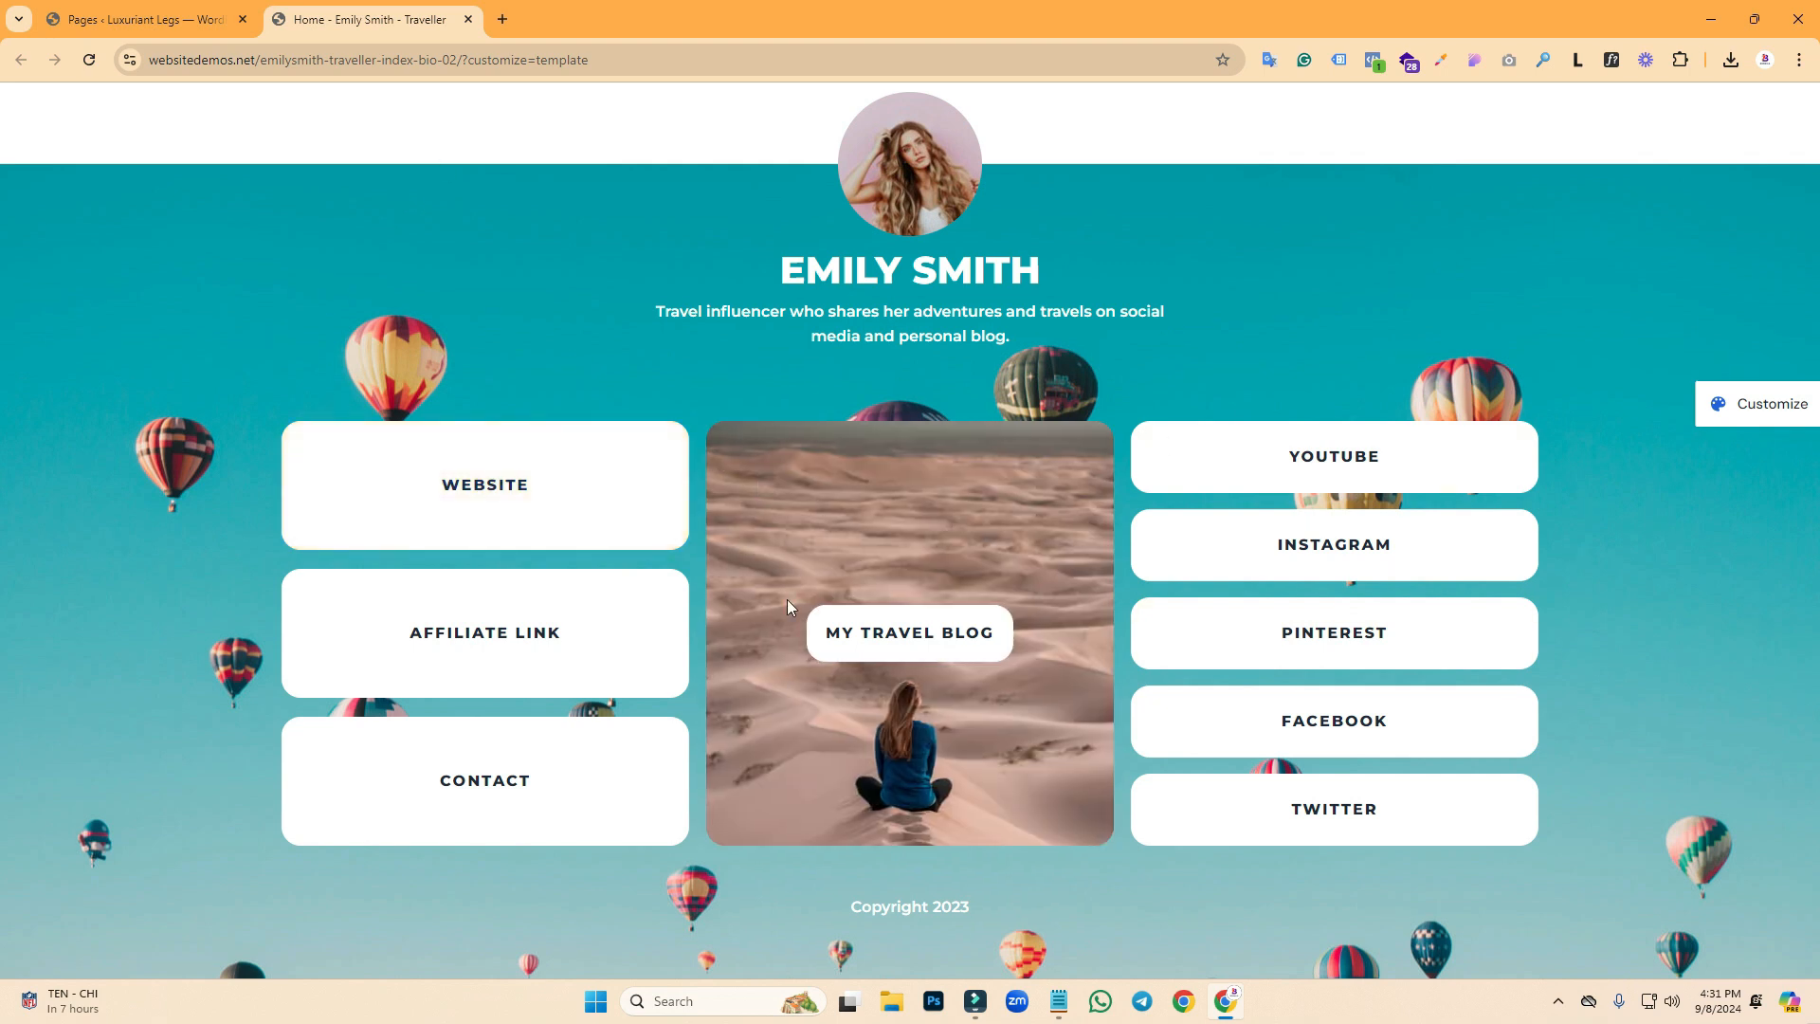
left_click(142, 19)
left_click(254, 149)
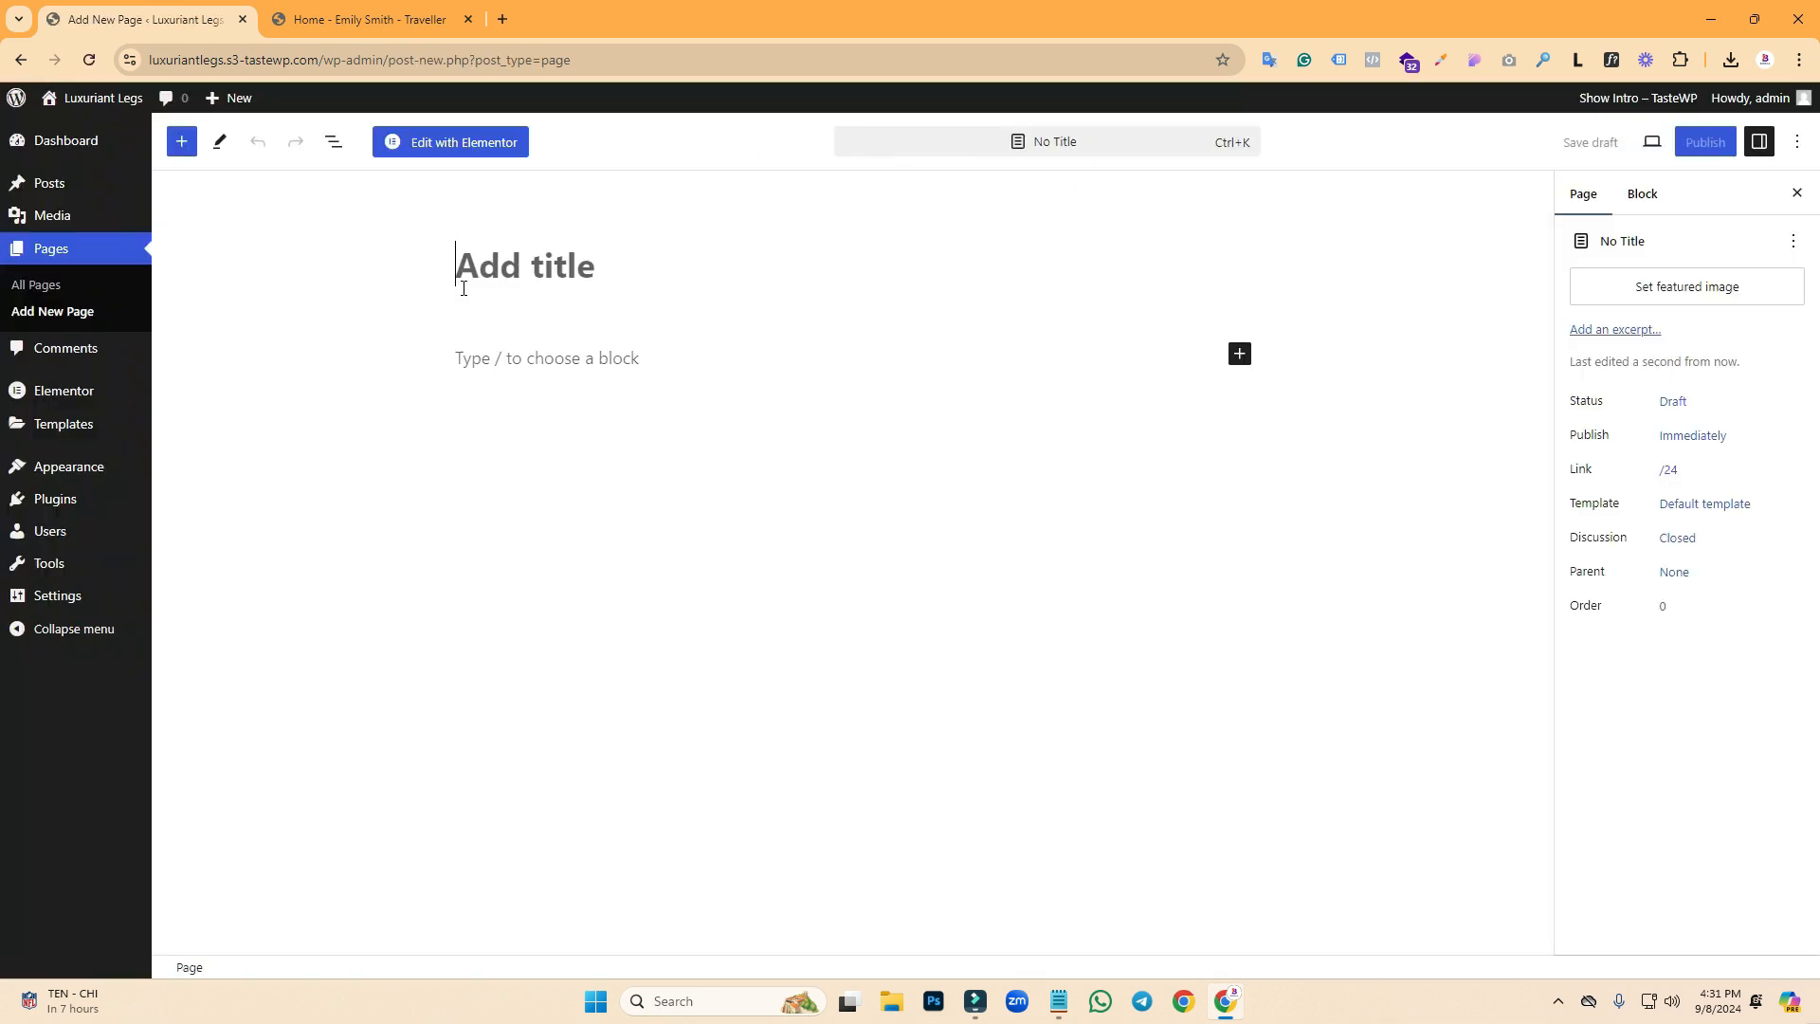
left_click(526, 289)
type("Home")
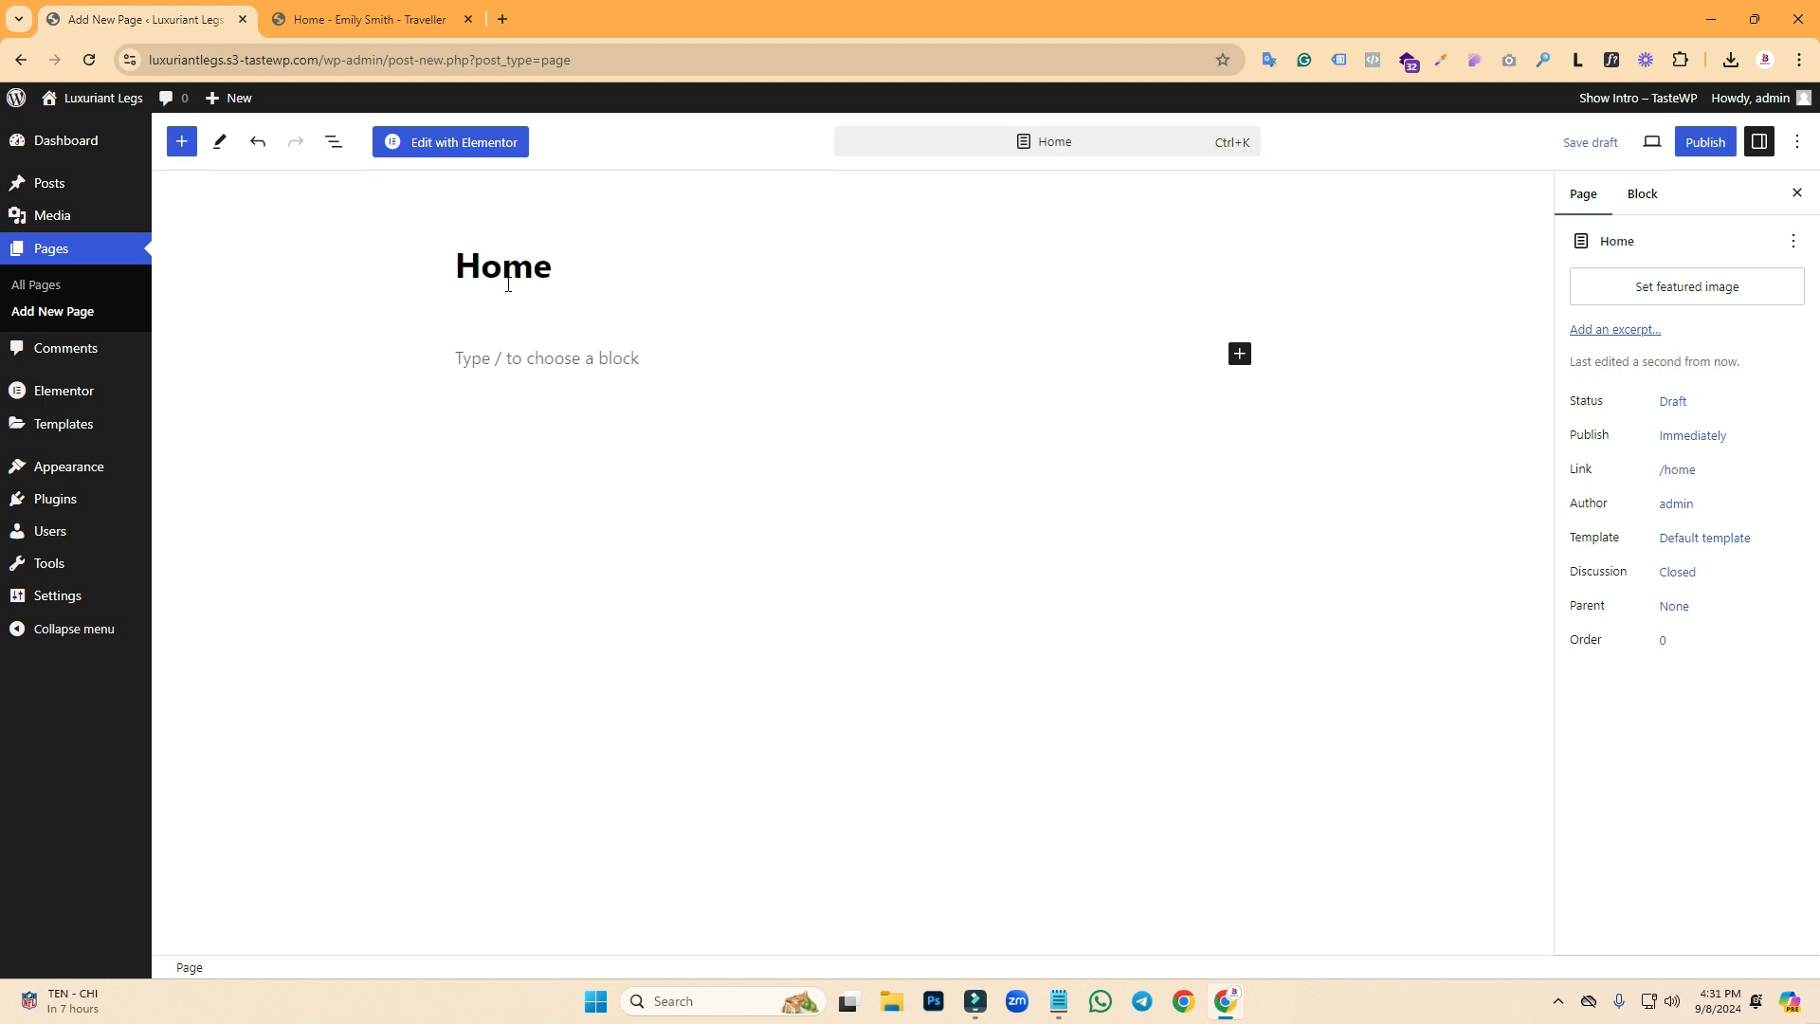
left_click(1704, 142)
left_click(1638, 142)
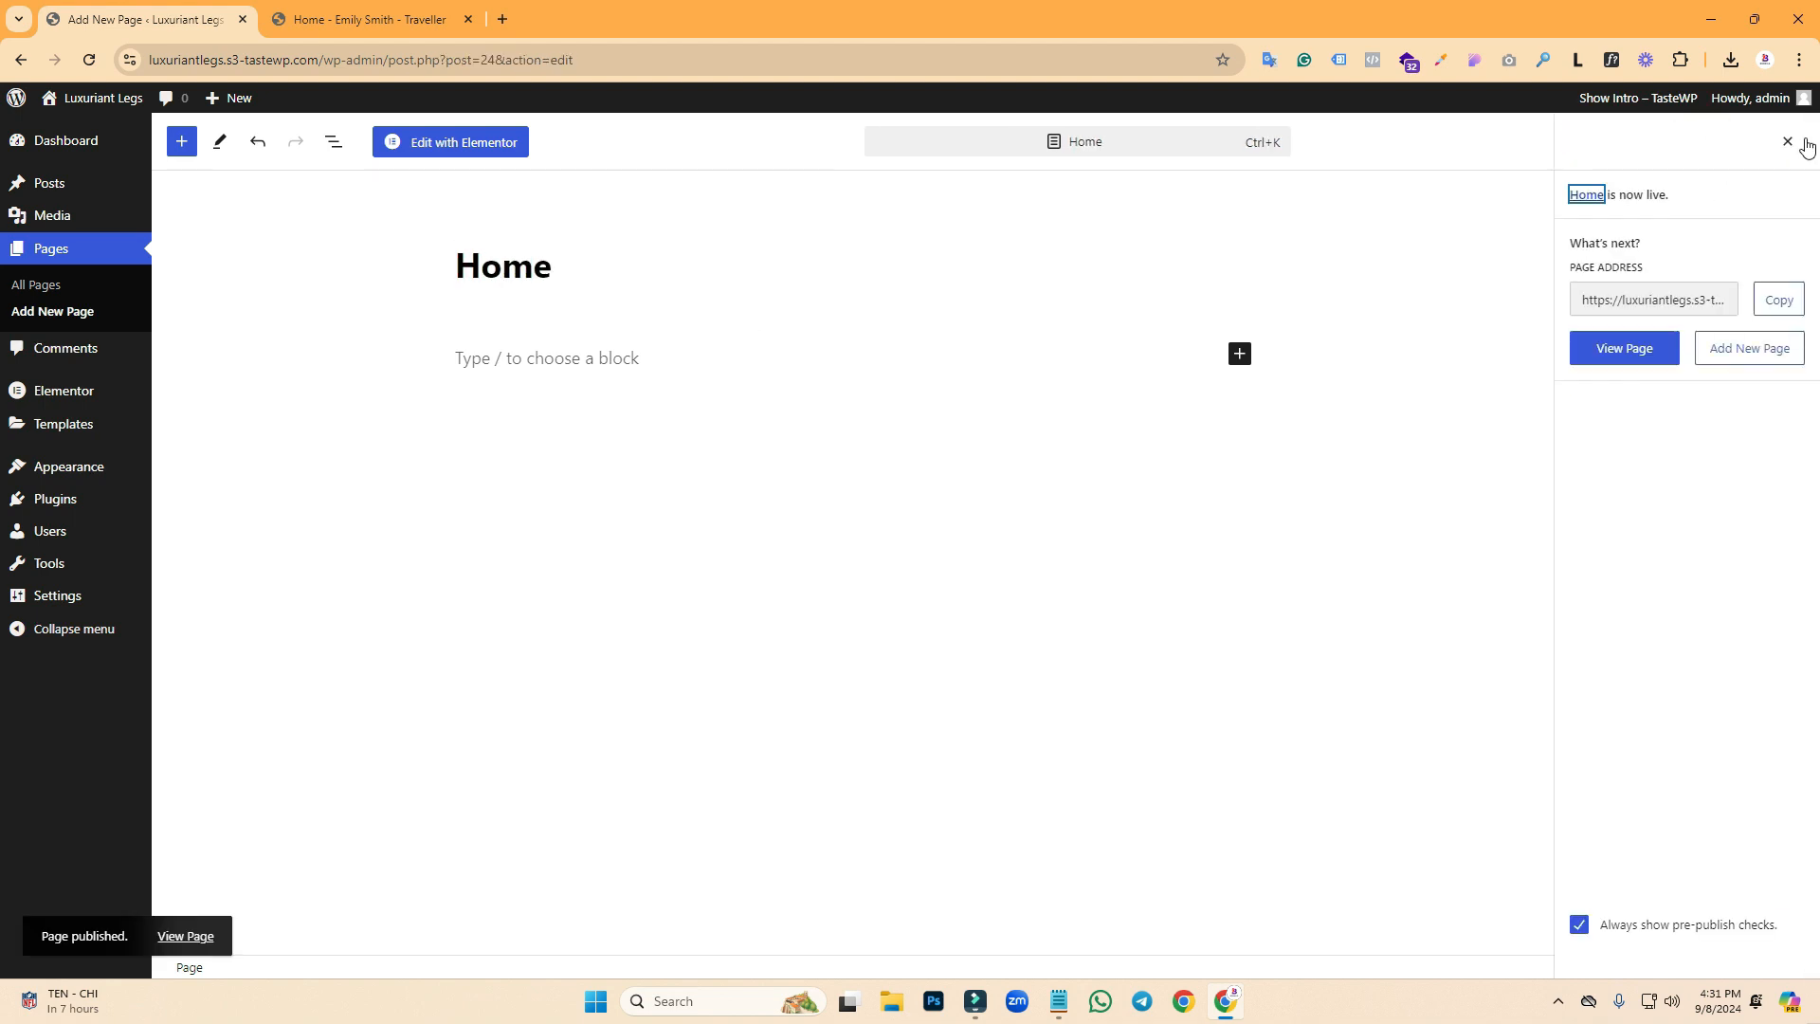
left_click(1794, 136)
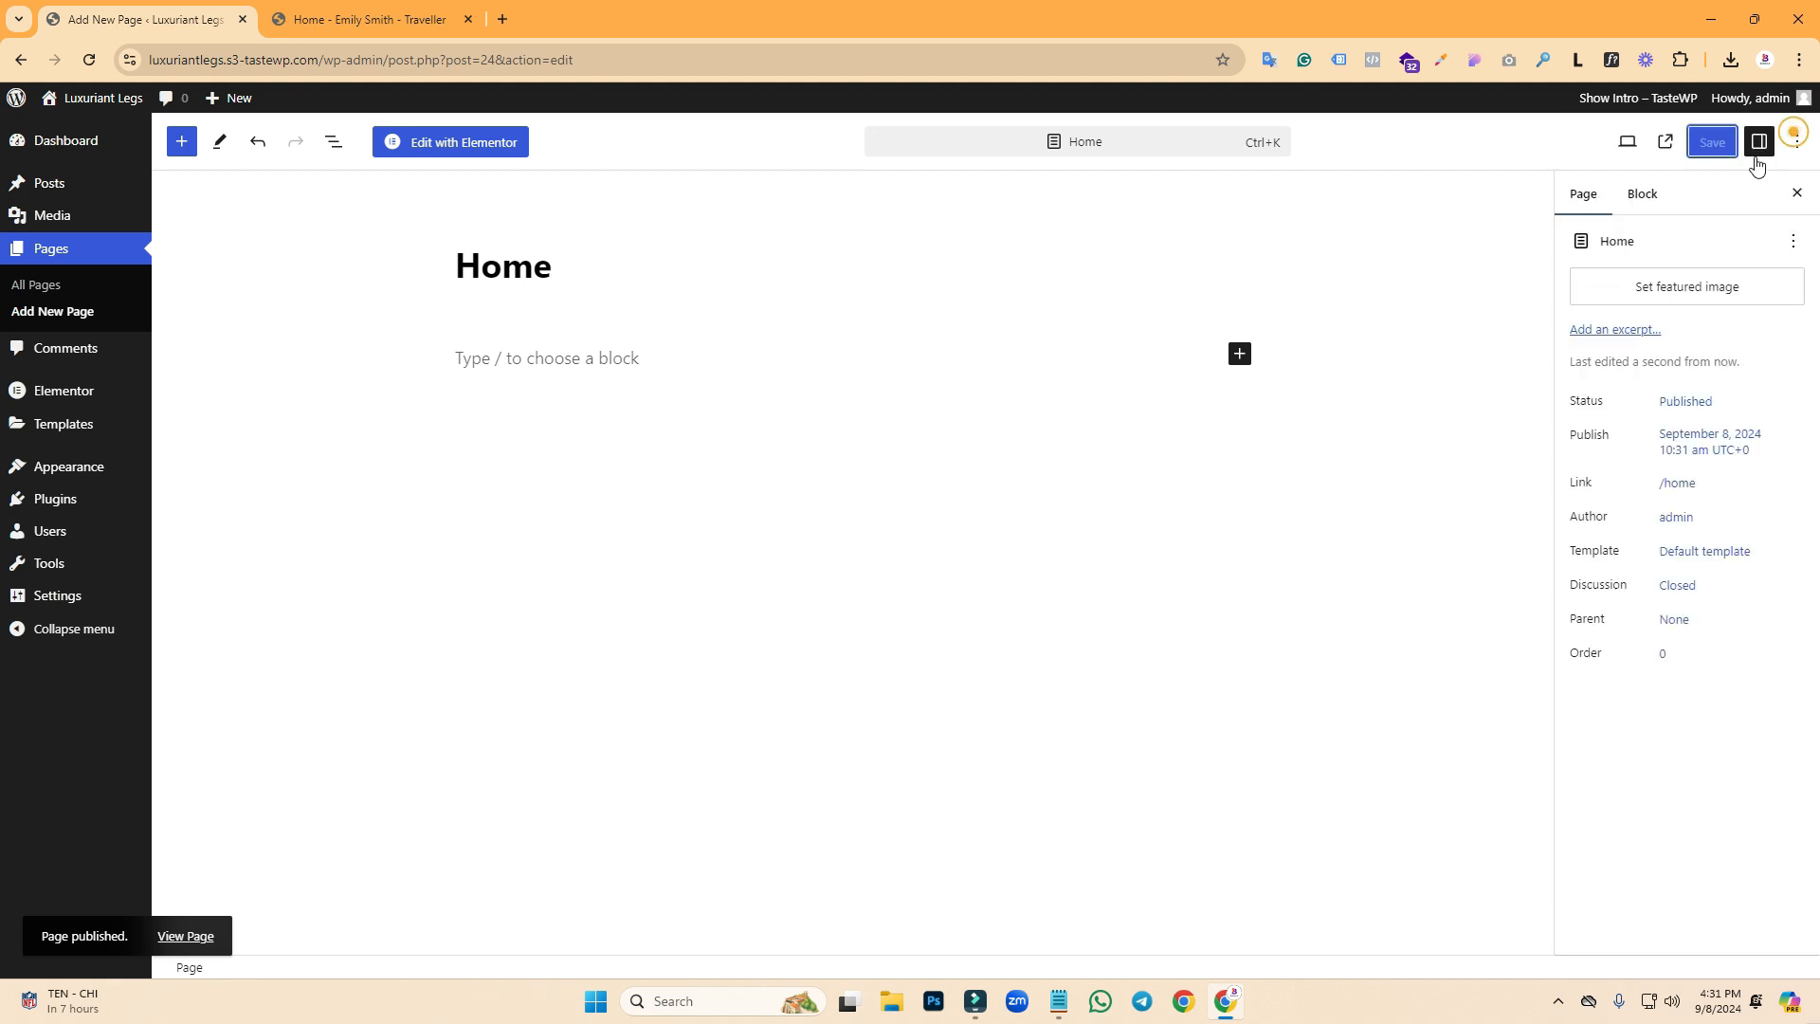
- Switch the Home page template to Elementor Canvas and save it
left_click(1700, 561)
left_click(1646, 698)
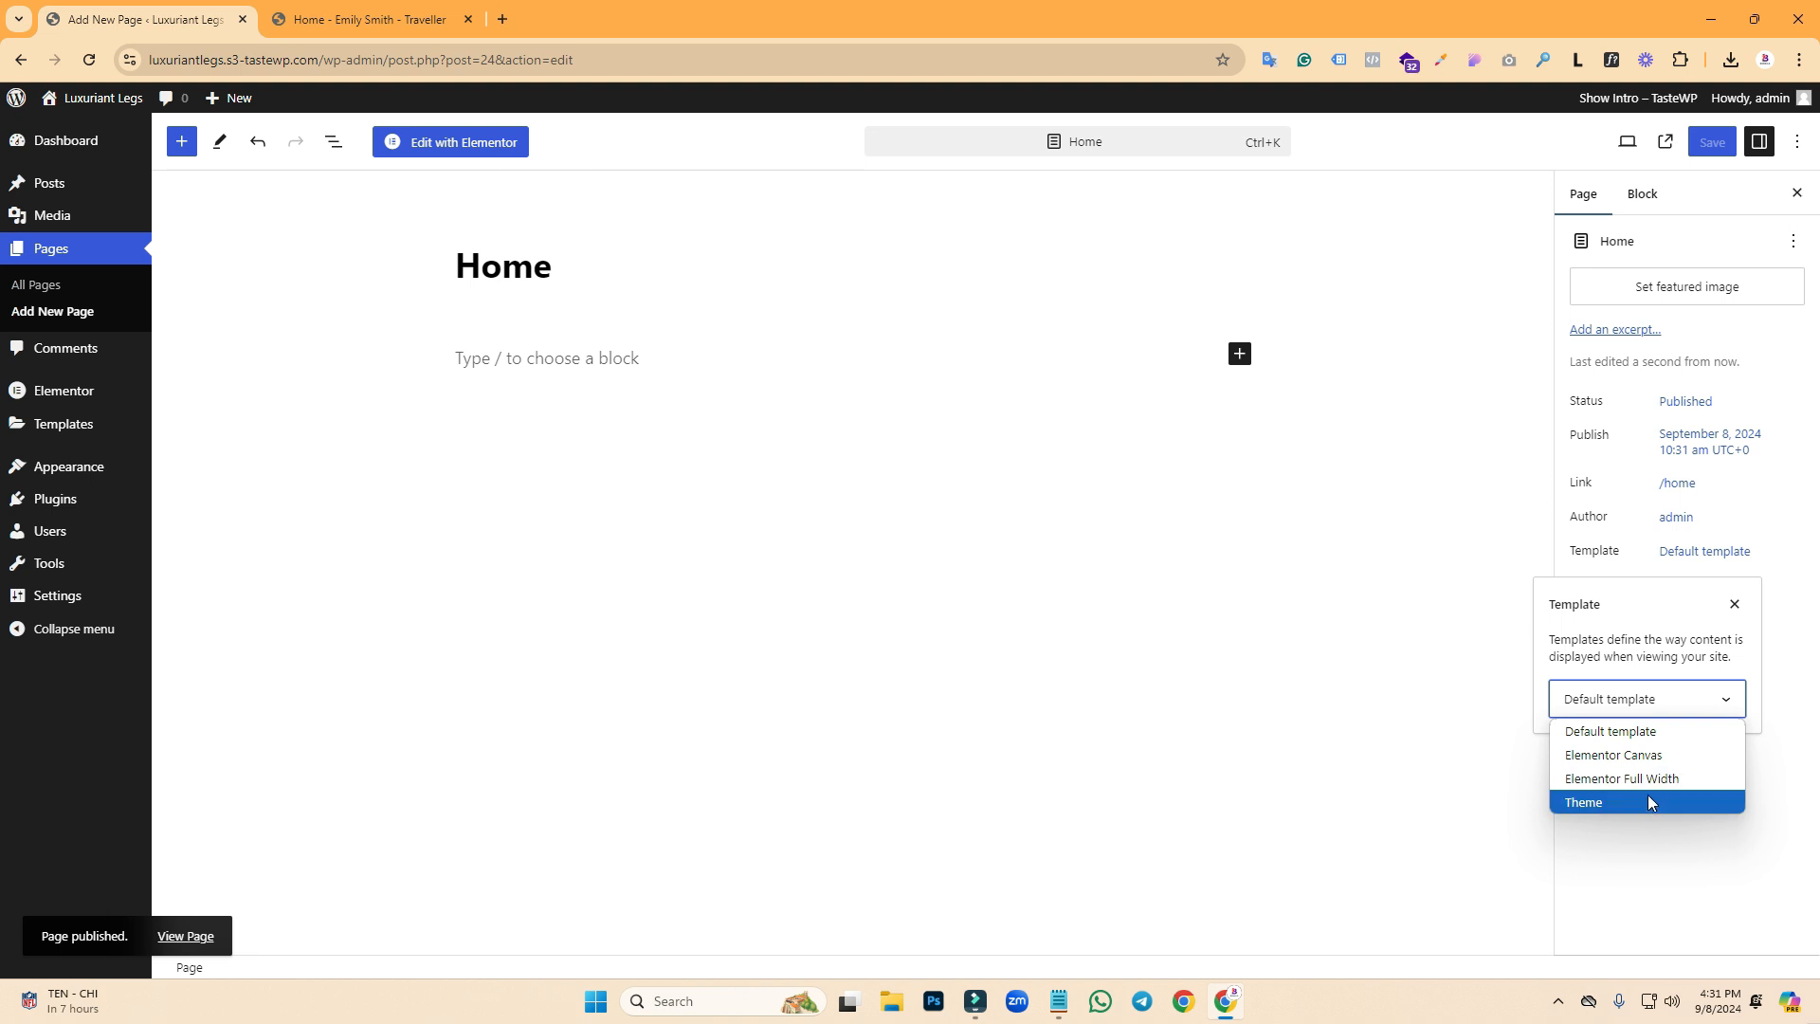
left_click(1614, 755)
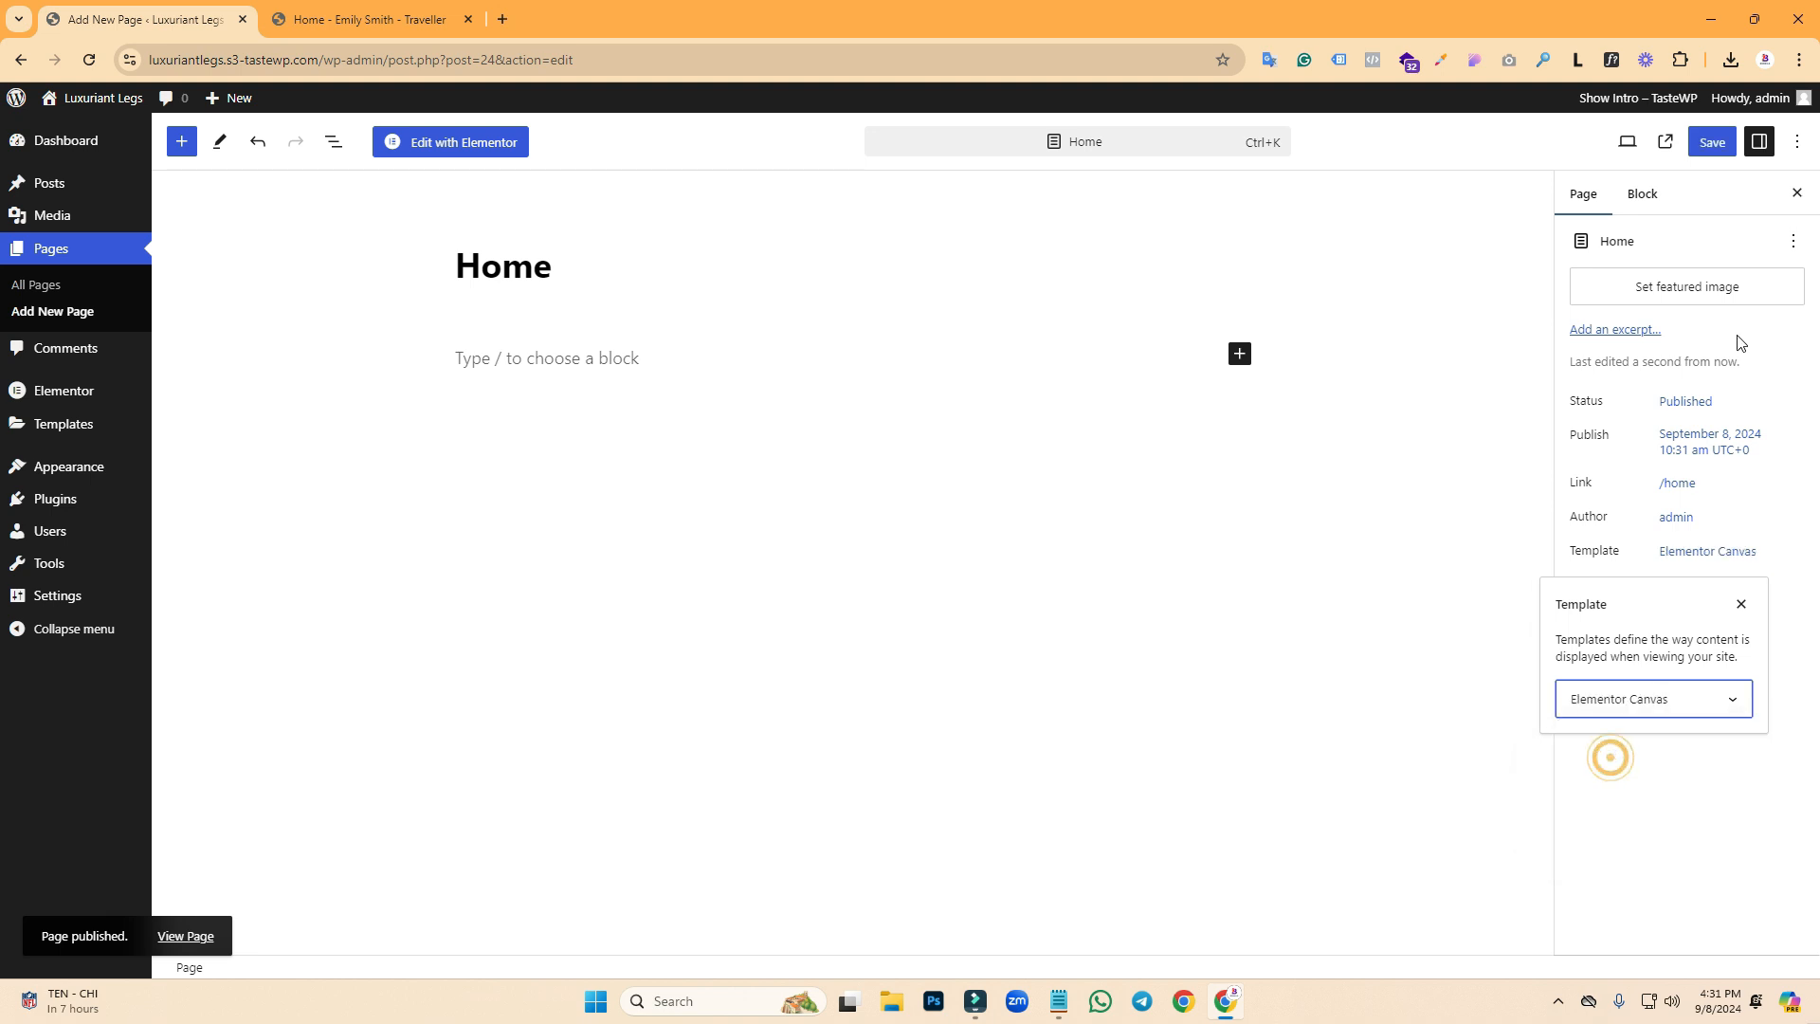
left_click(1711, 142)
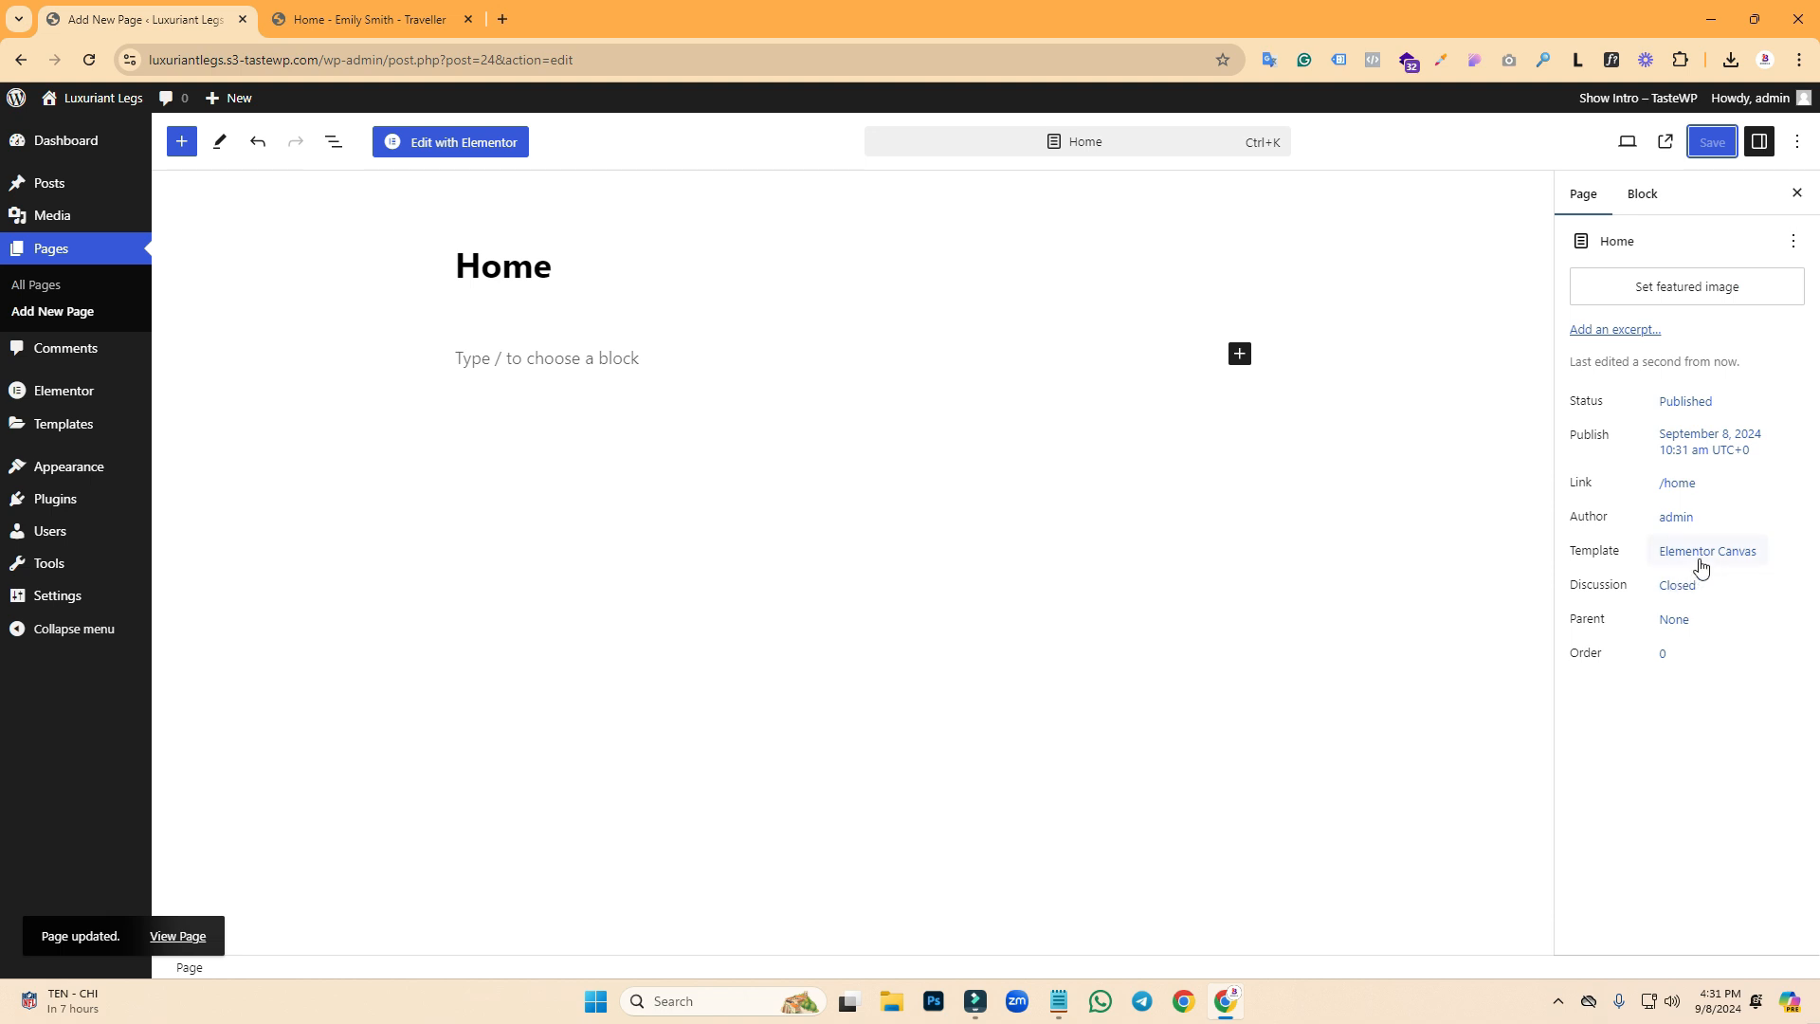
left_click(360, 19)
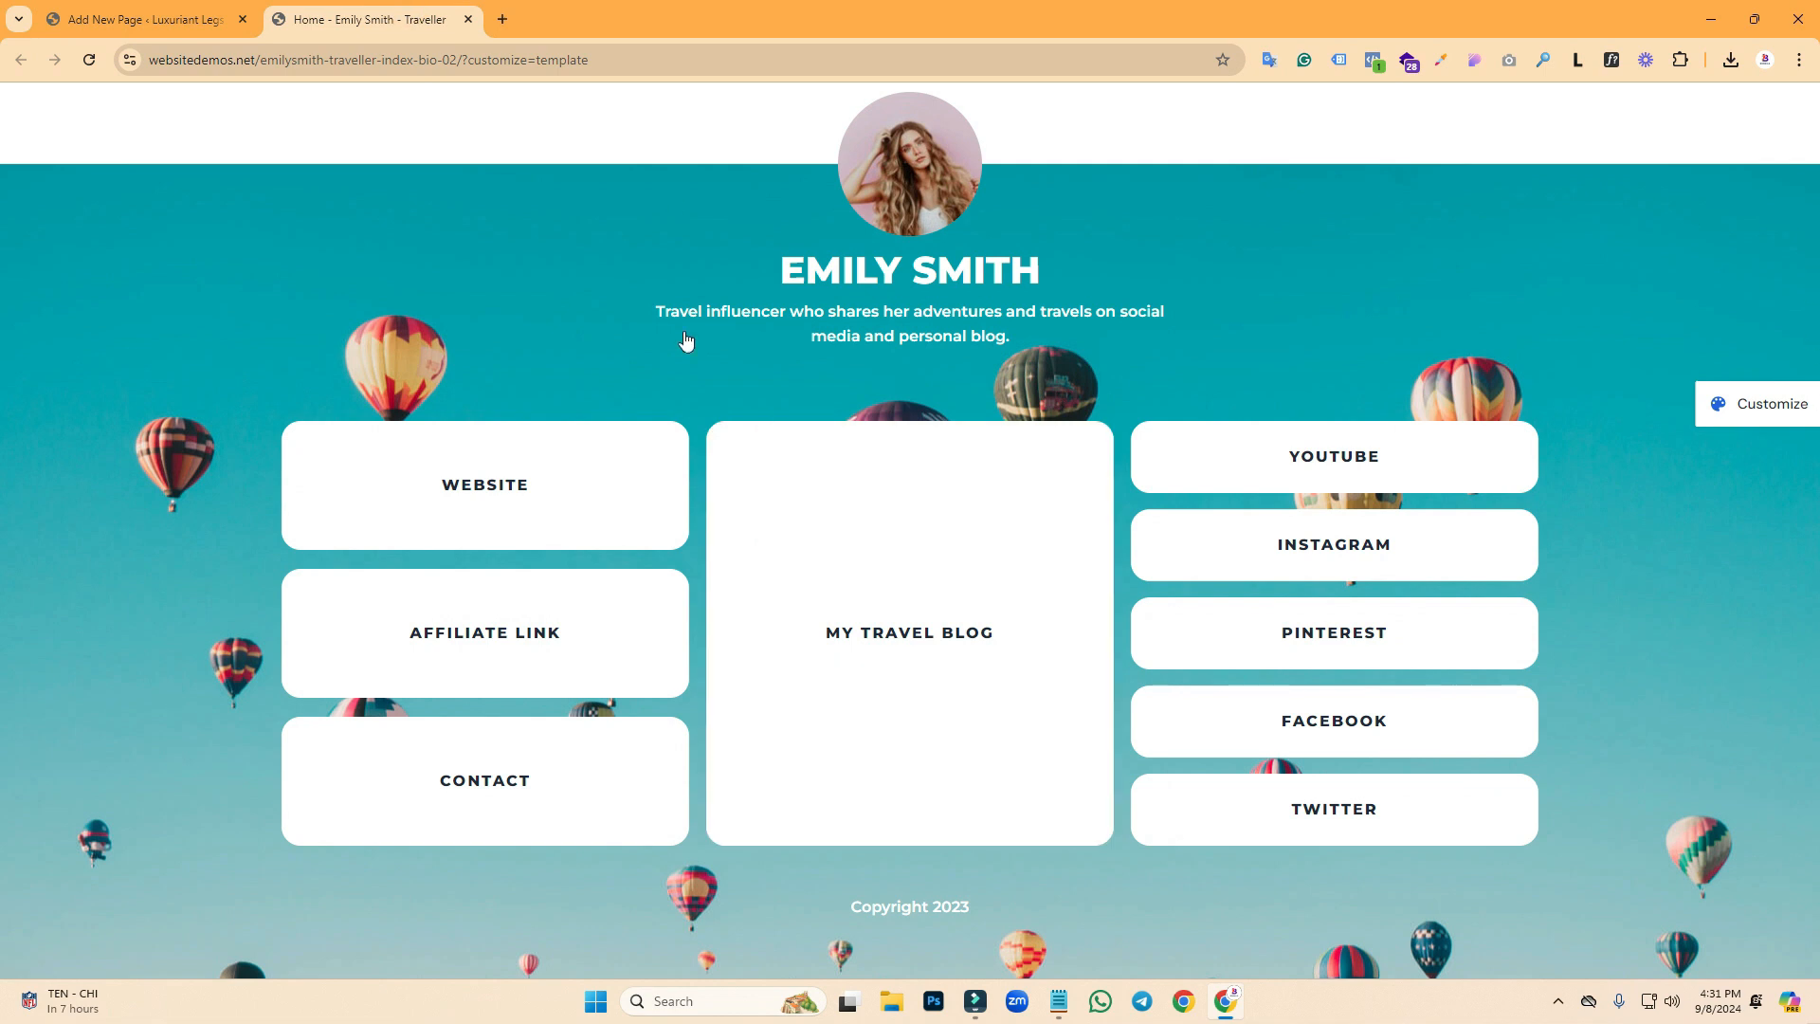
- Start a new page titled 'Blog'
left_click(83, 11)
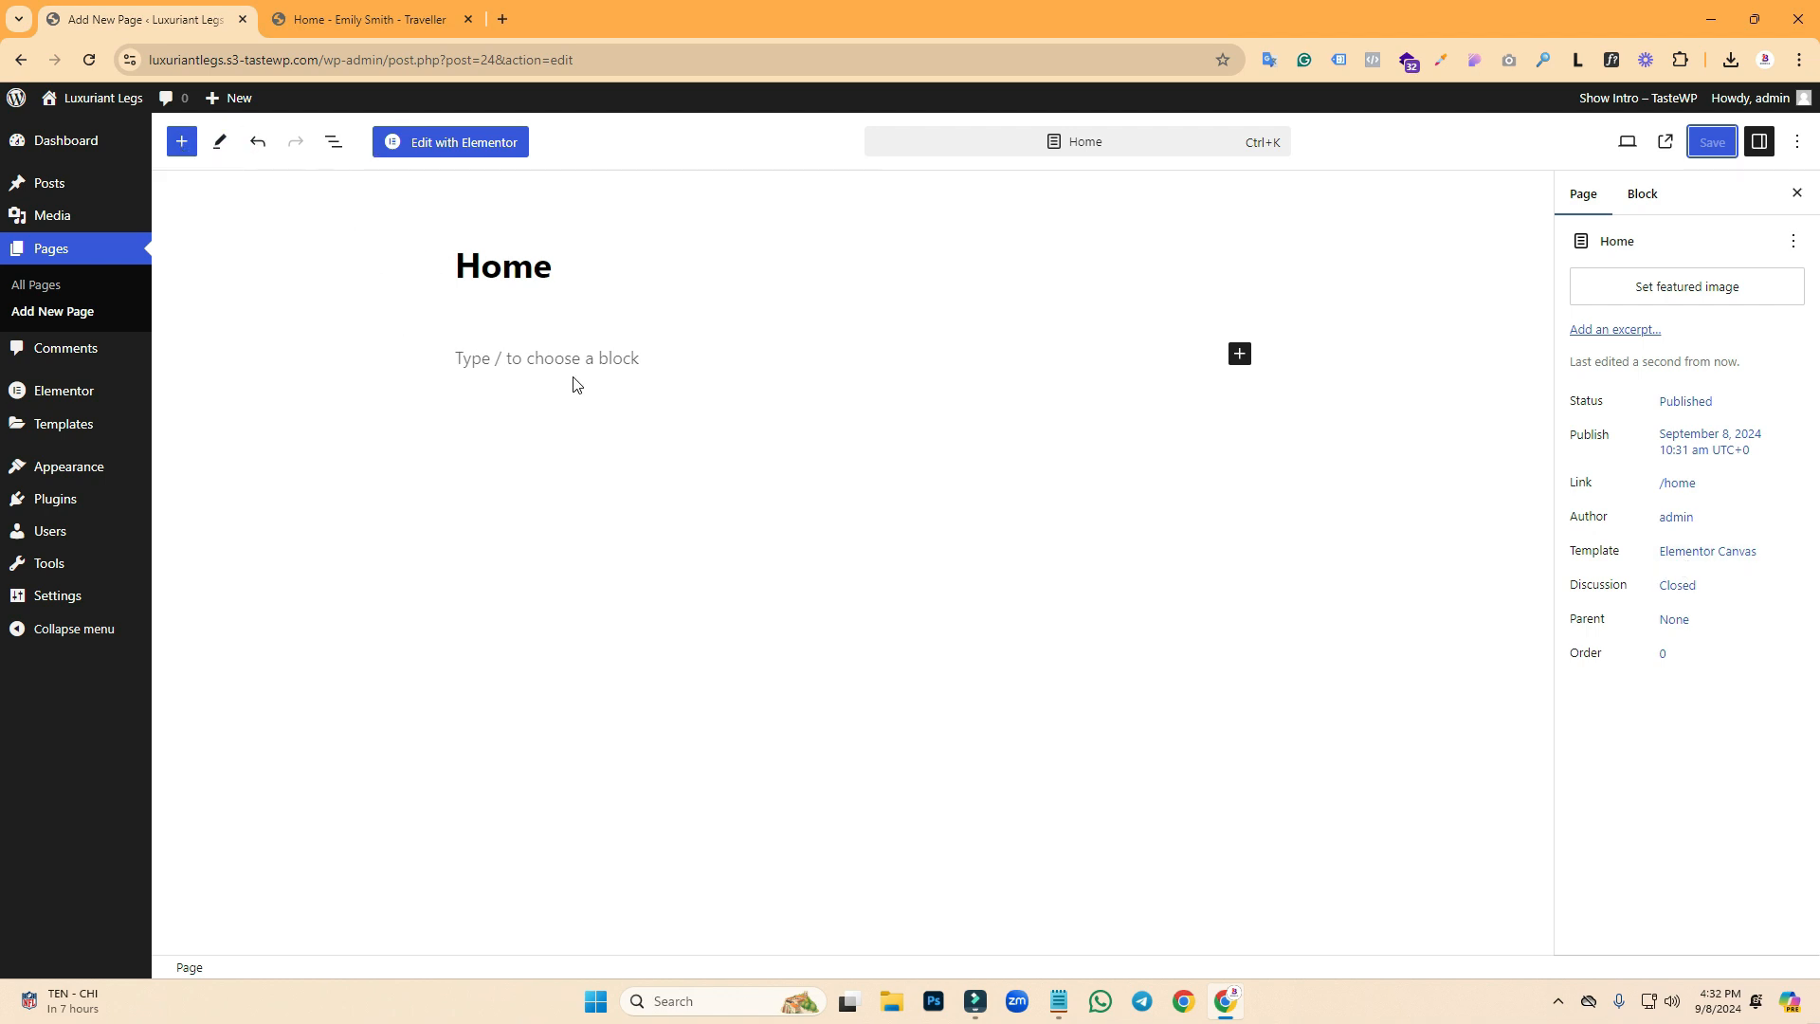
mouse_move(83, 106)
left_click(180, 141)
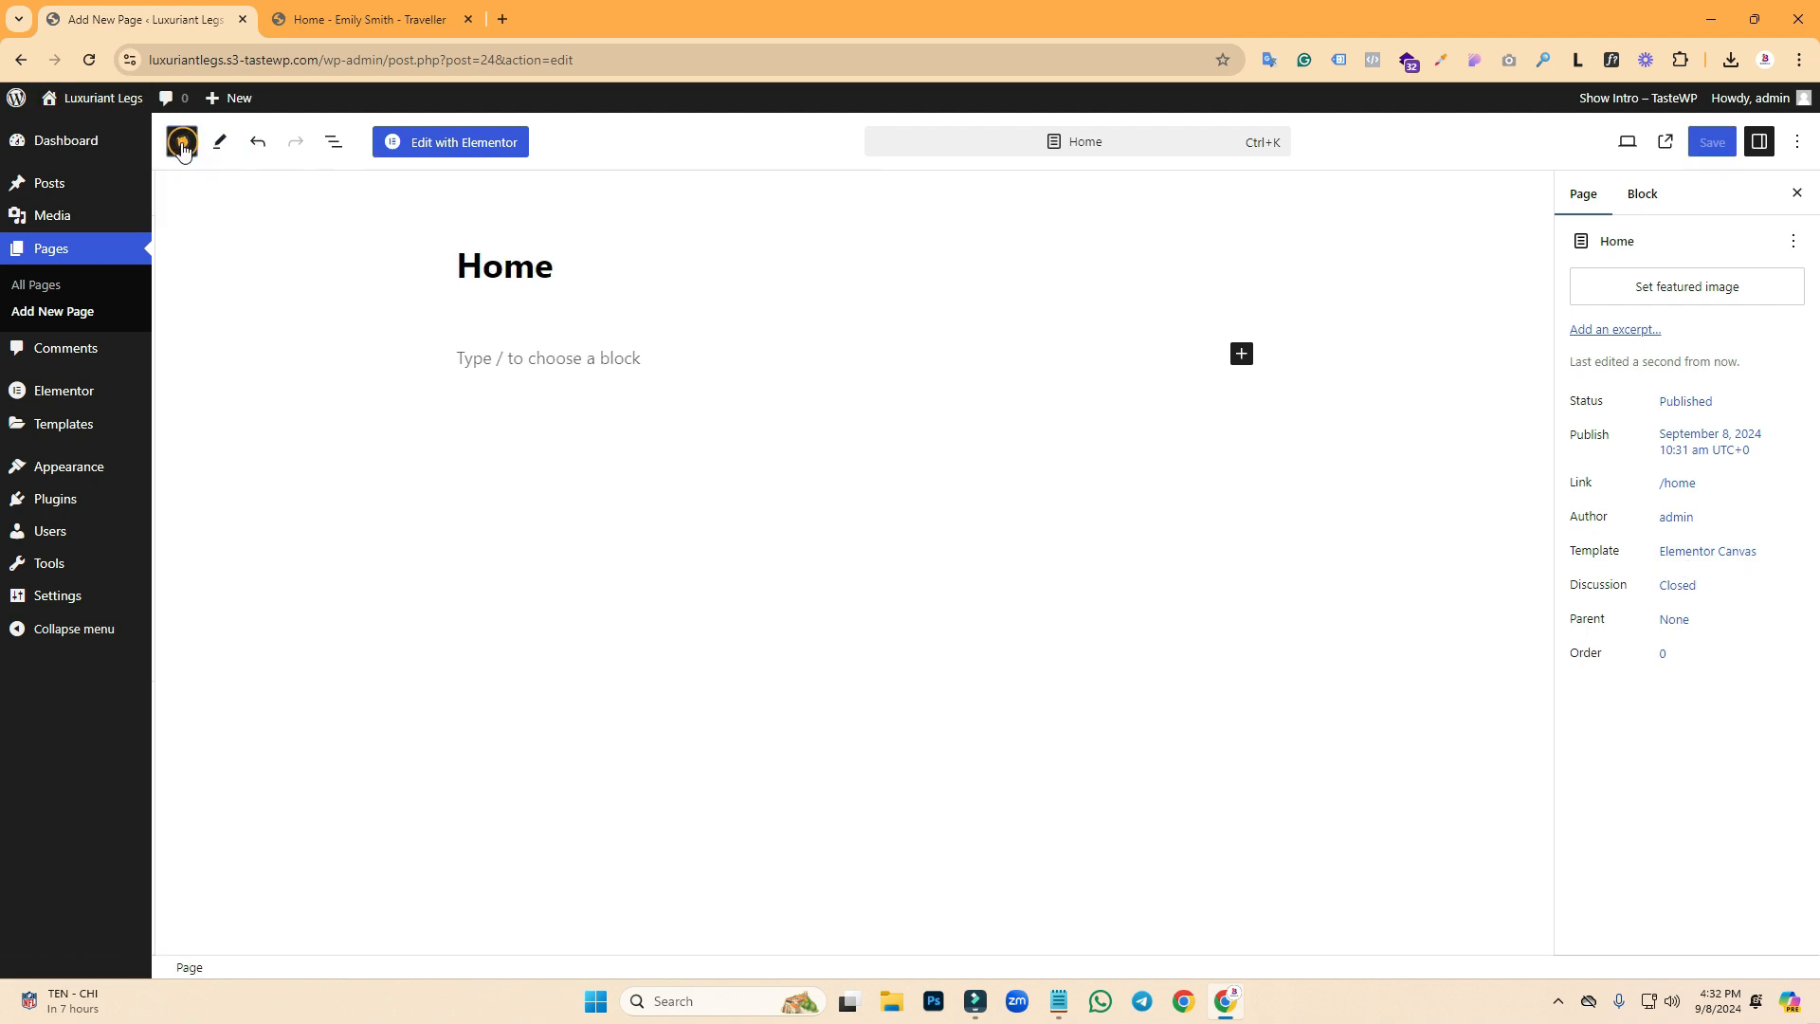
left_click(182, 142)
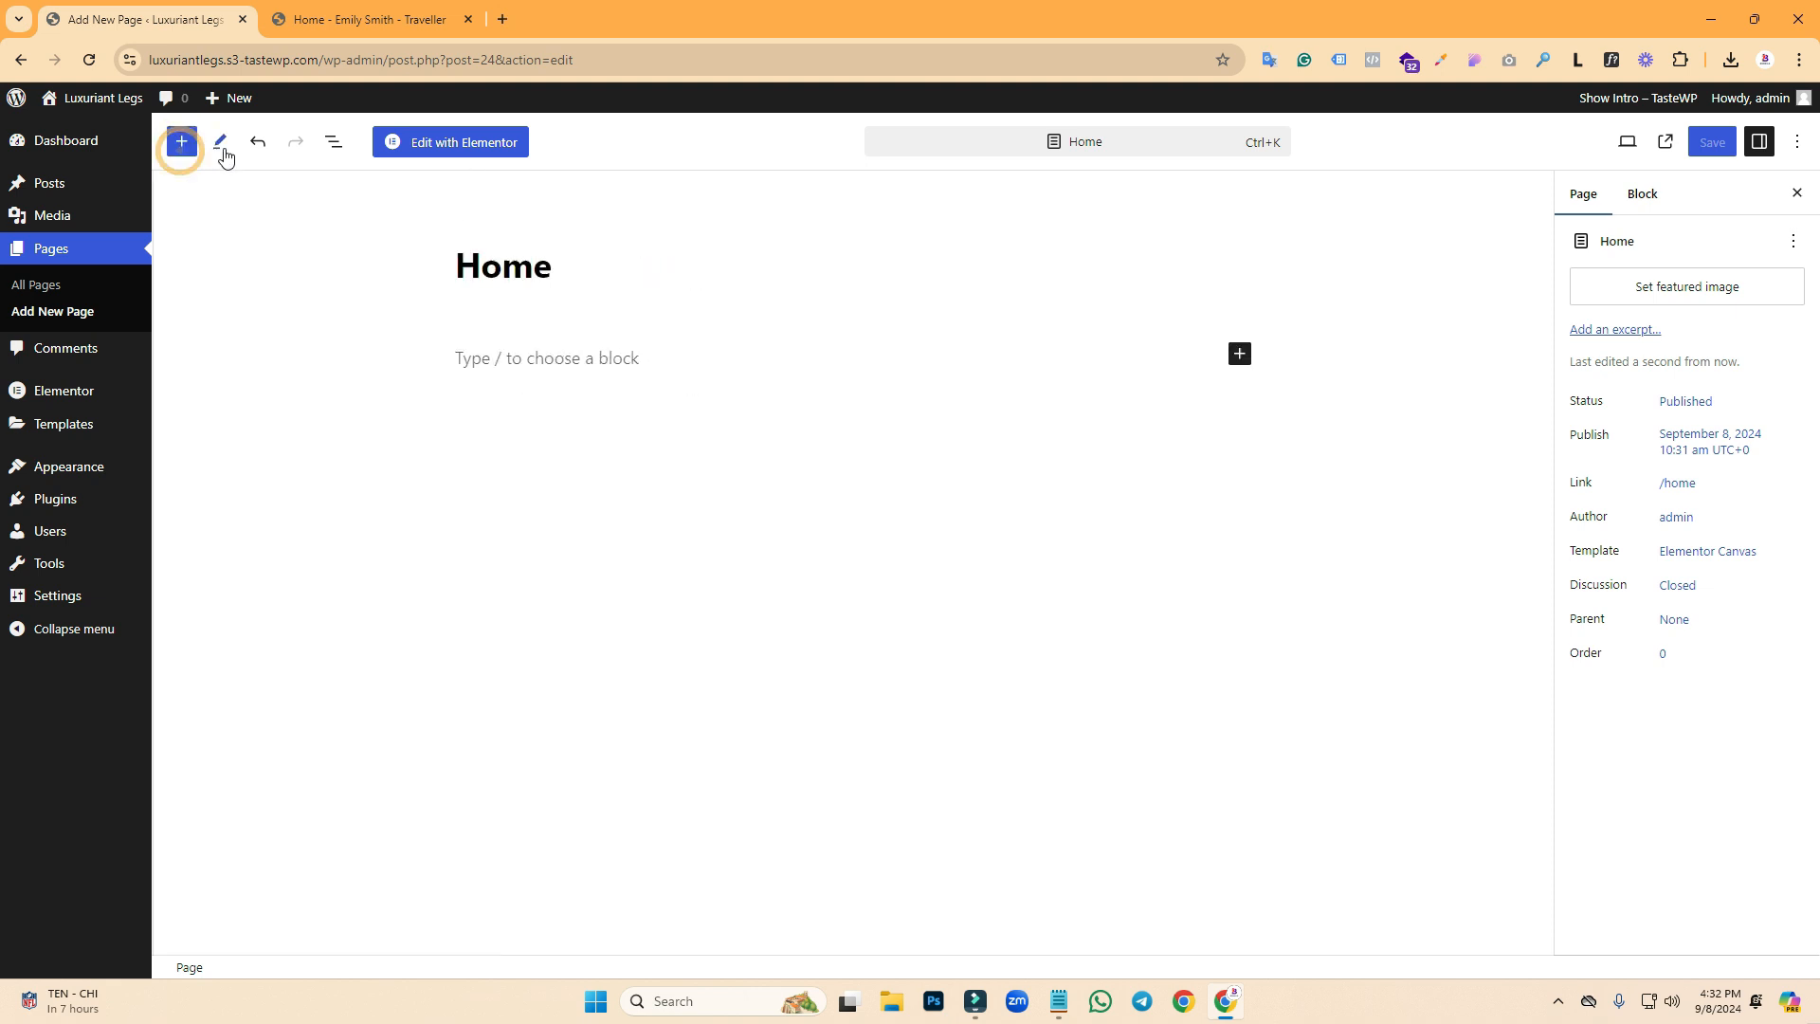
left_click(45, 262)
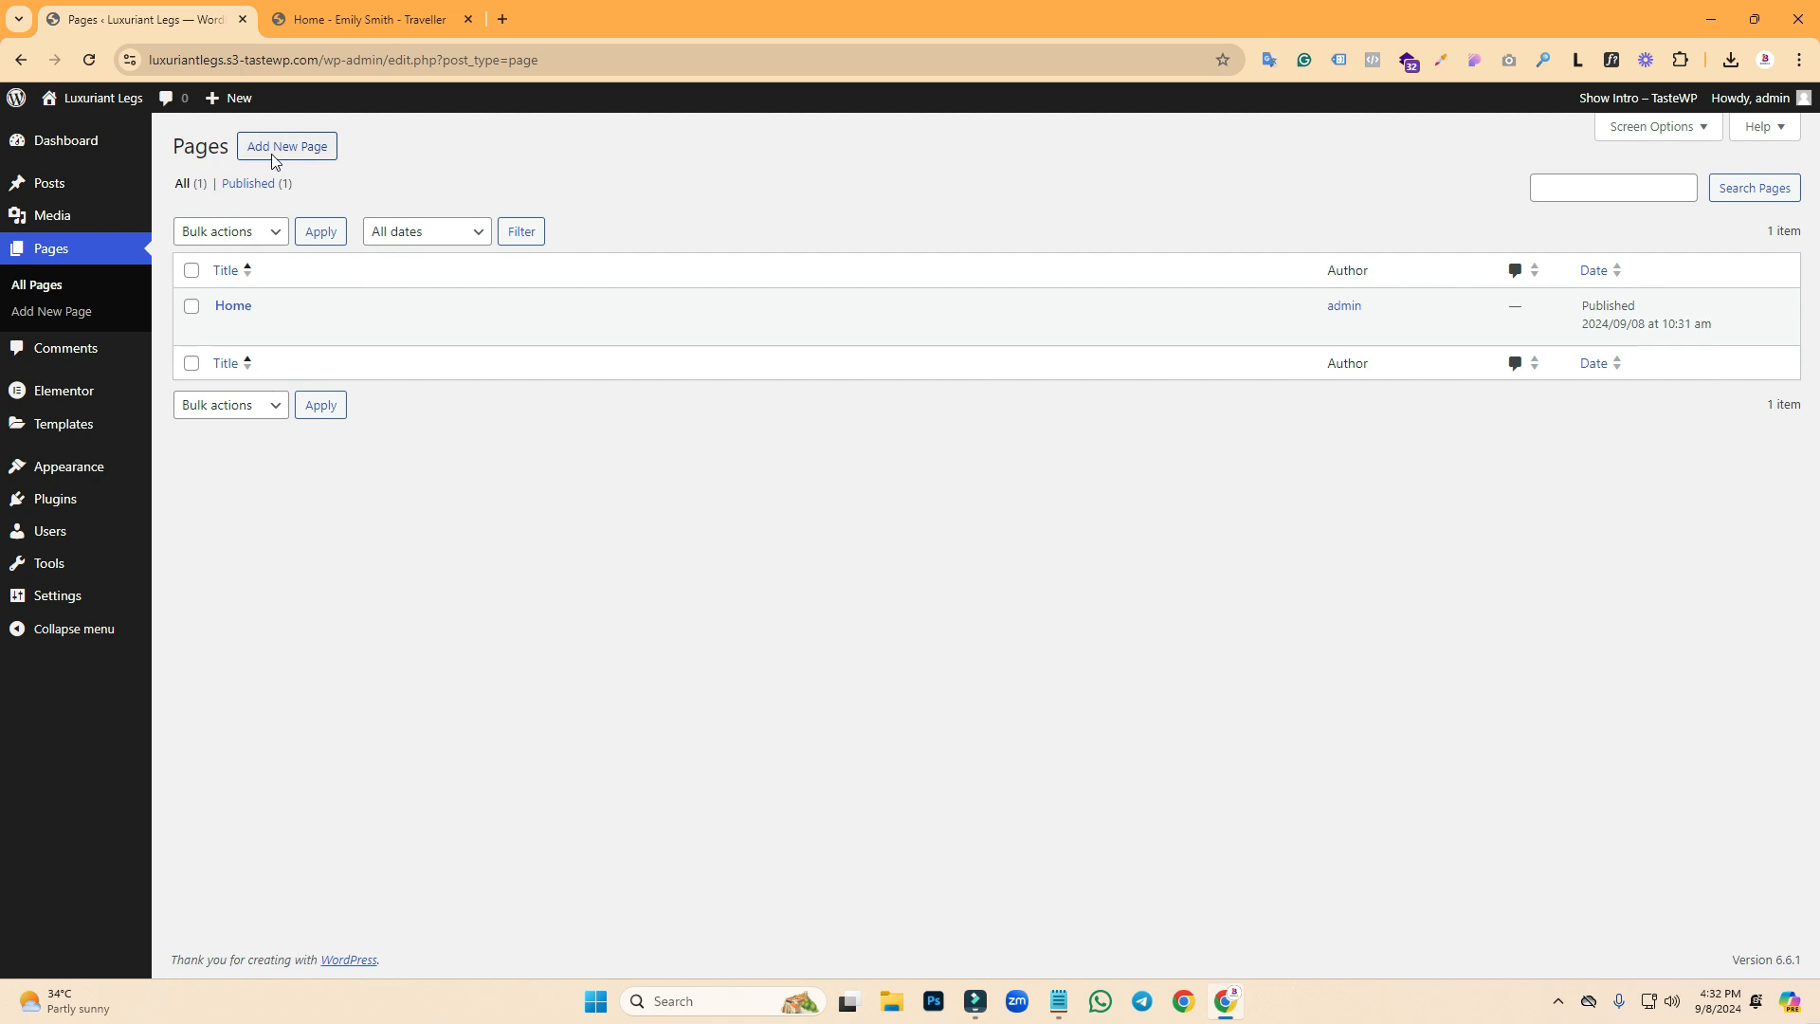
left_click(273, 148)
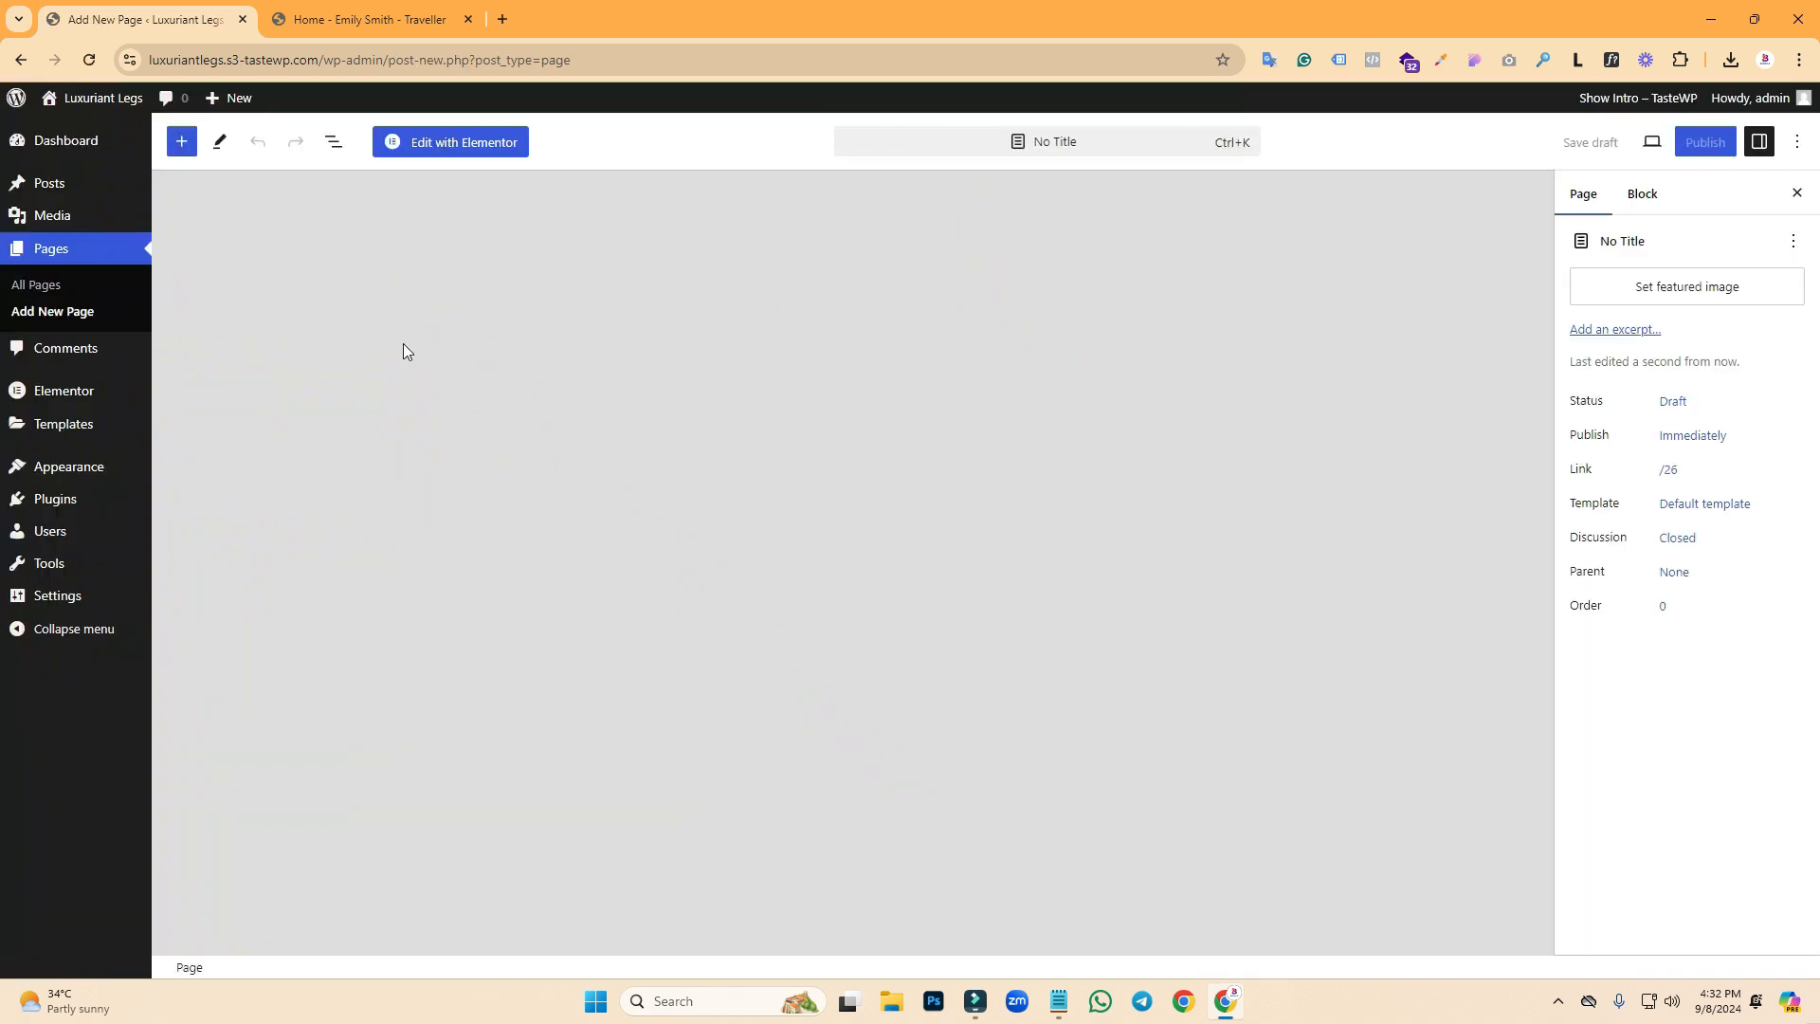
left_click(485, 260)
type("Blog")
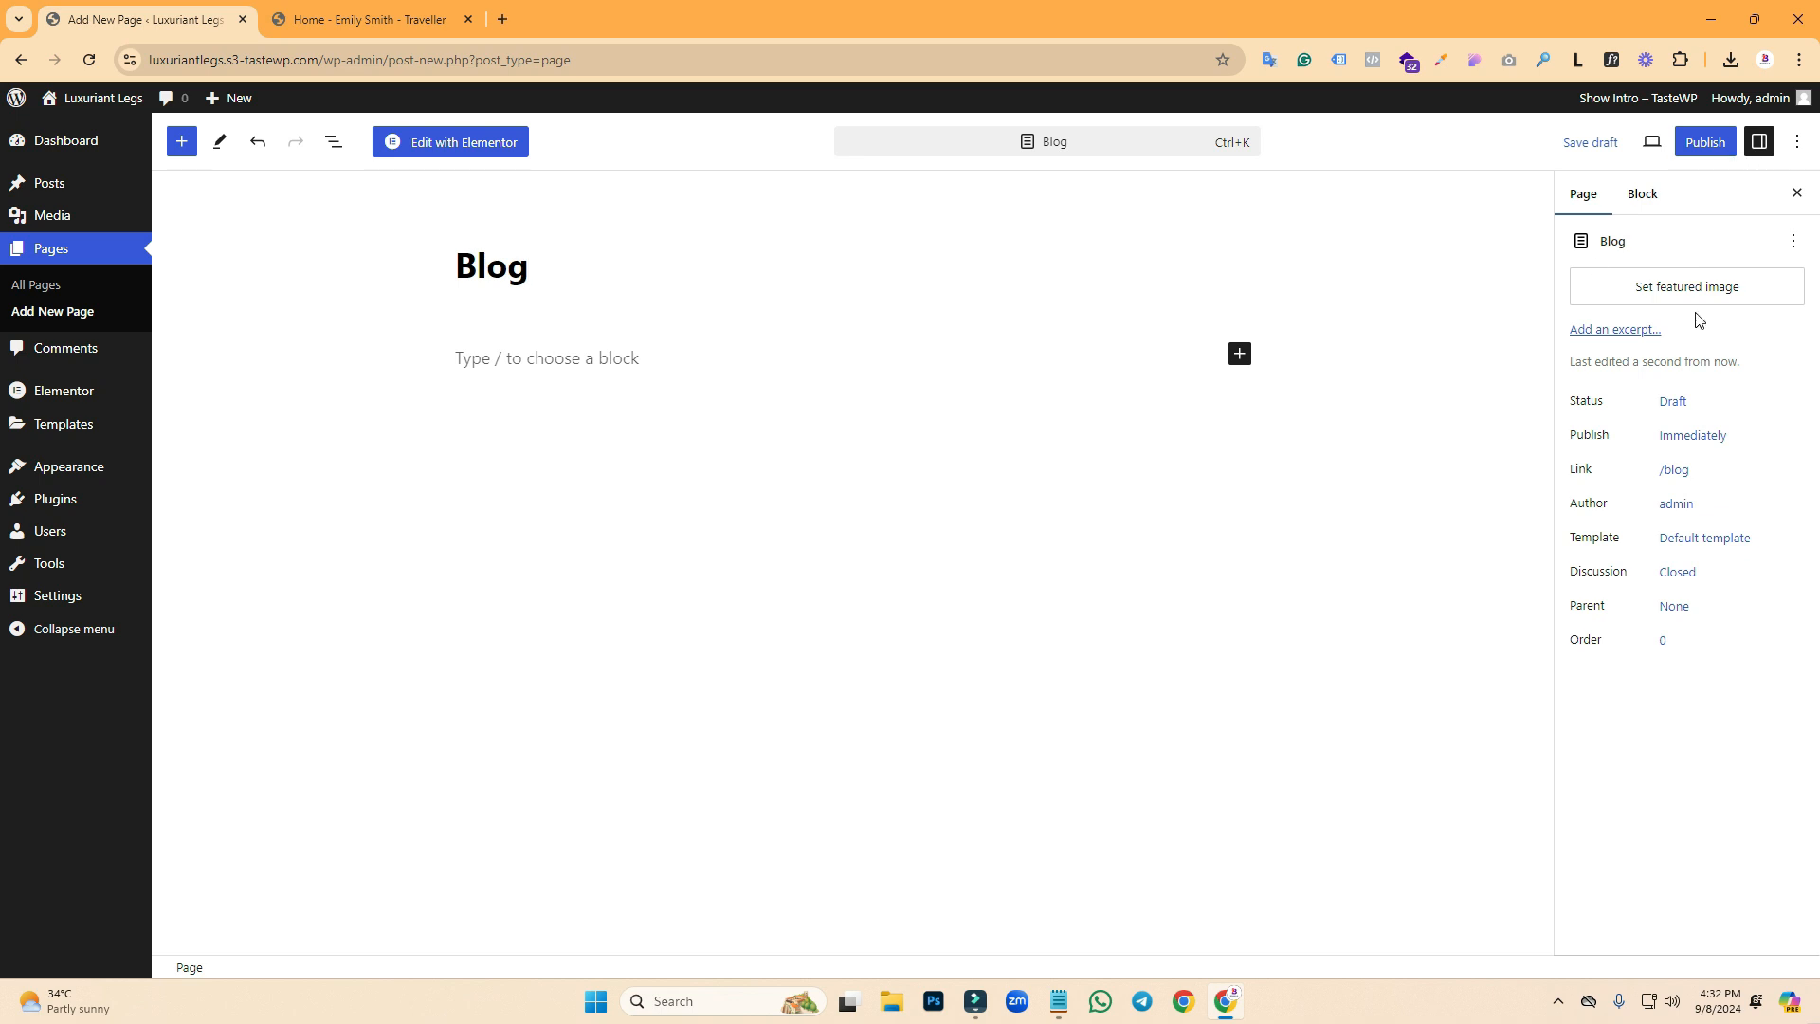
- Set the Blog page template to Elementor Canvas and publish it
left_click(1697, 538)
left_click(1654, 686)
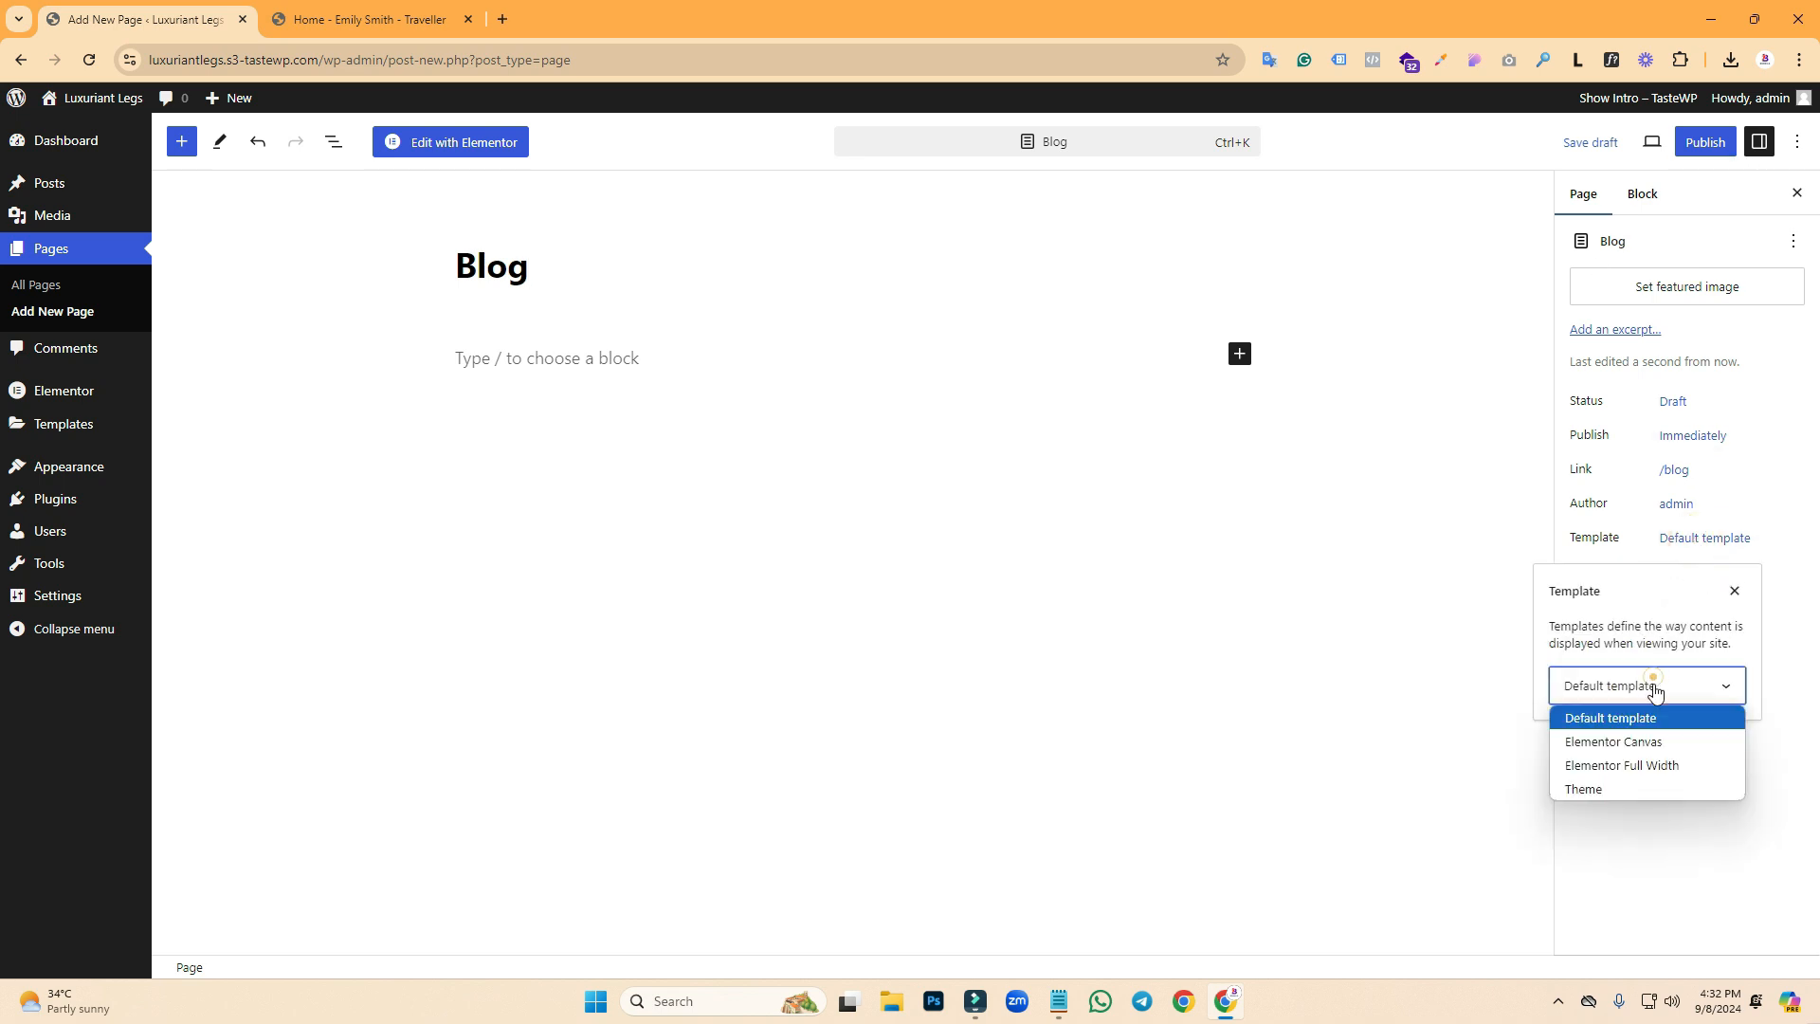
left_click(1623, 743)
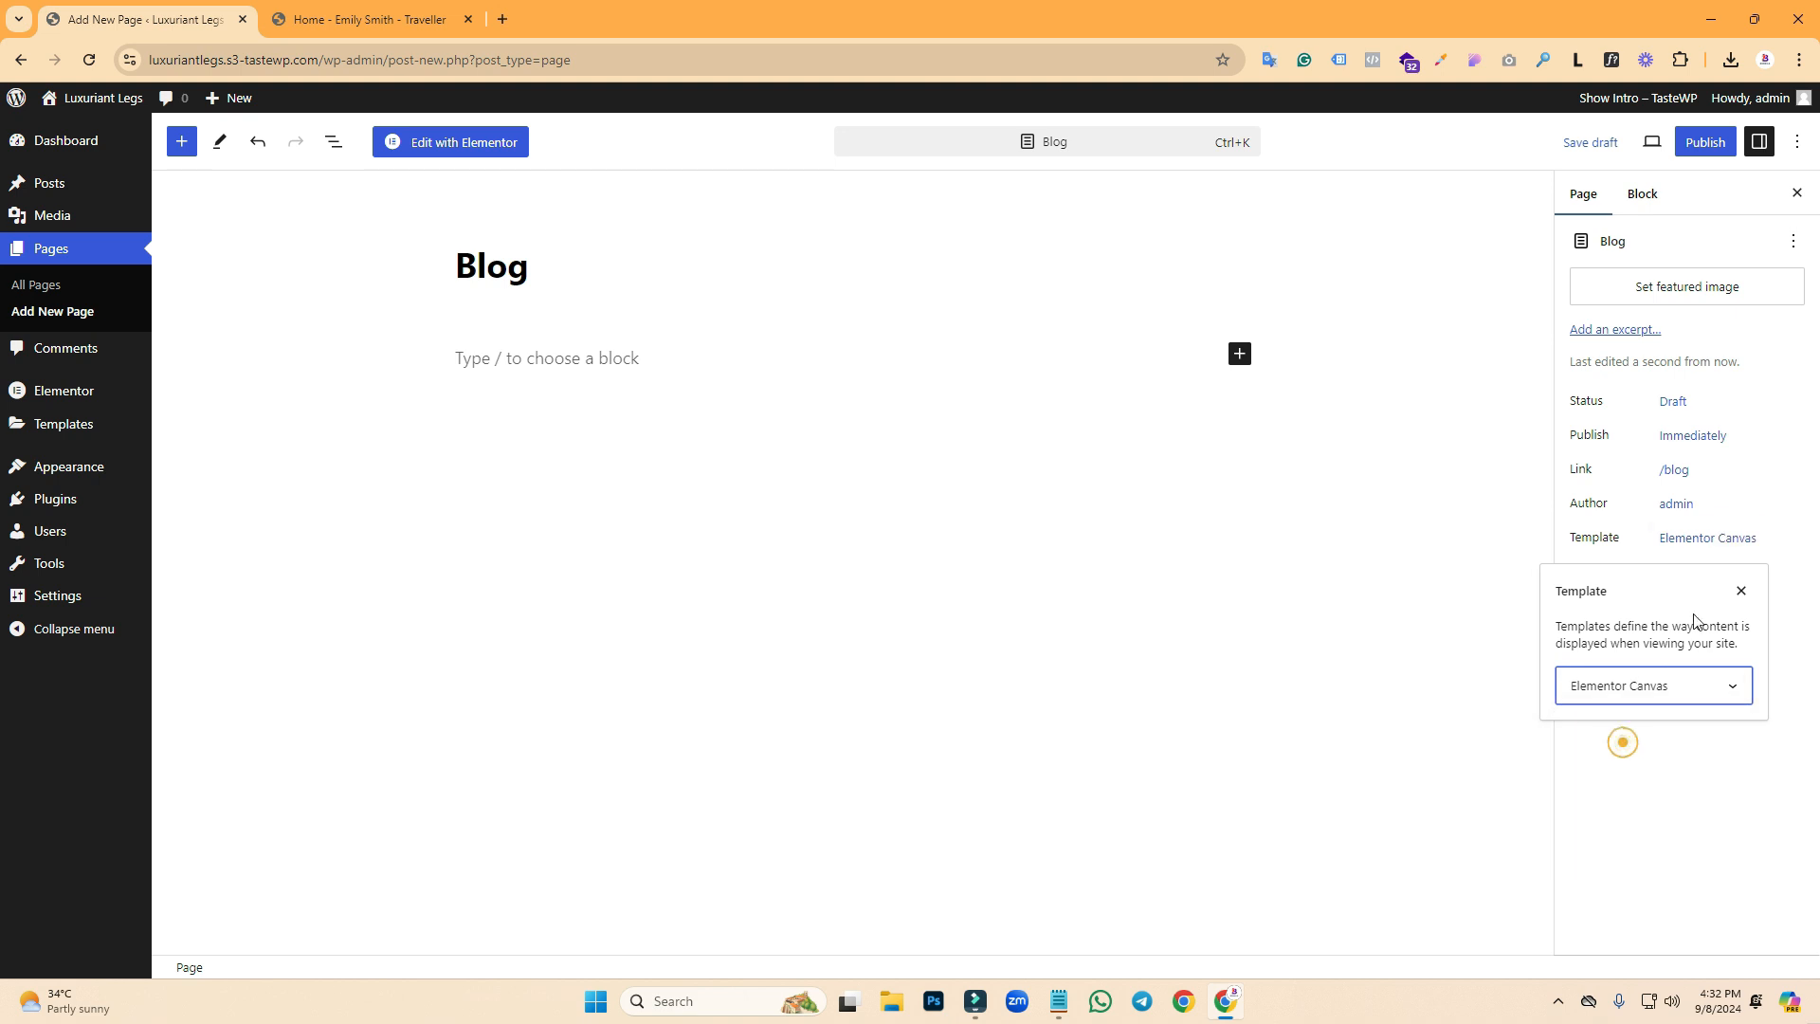
left_click(1705, 142)
left_click(1623, 144)
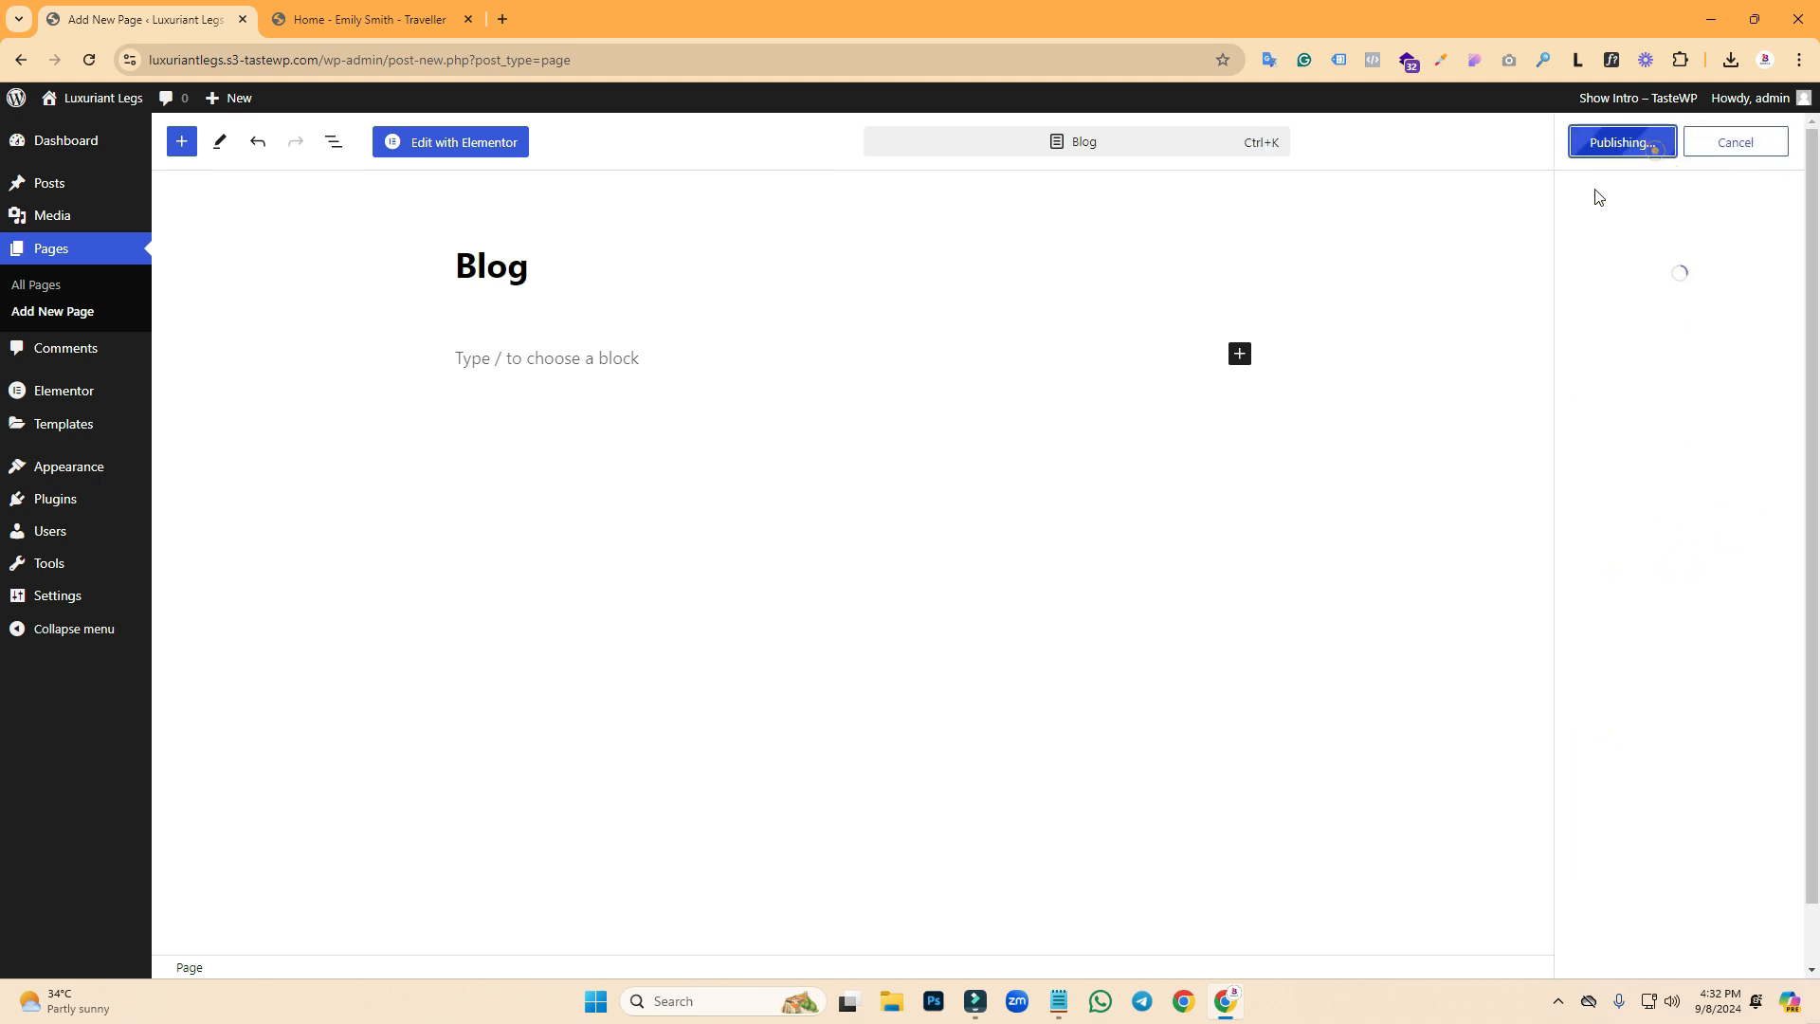
mouse_move(53, 605)
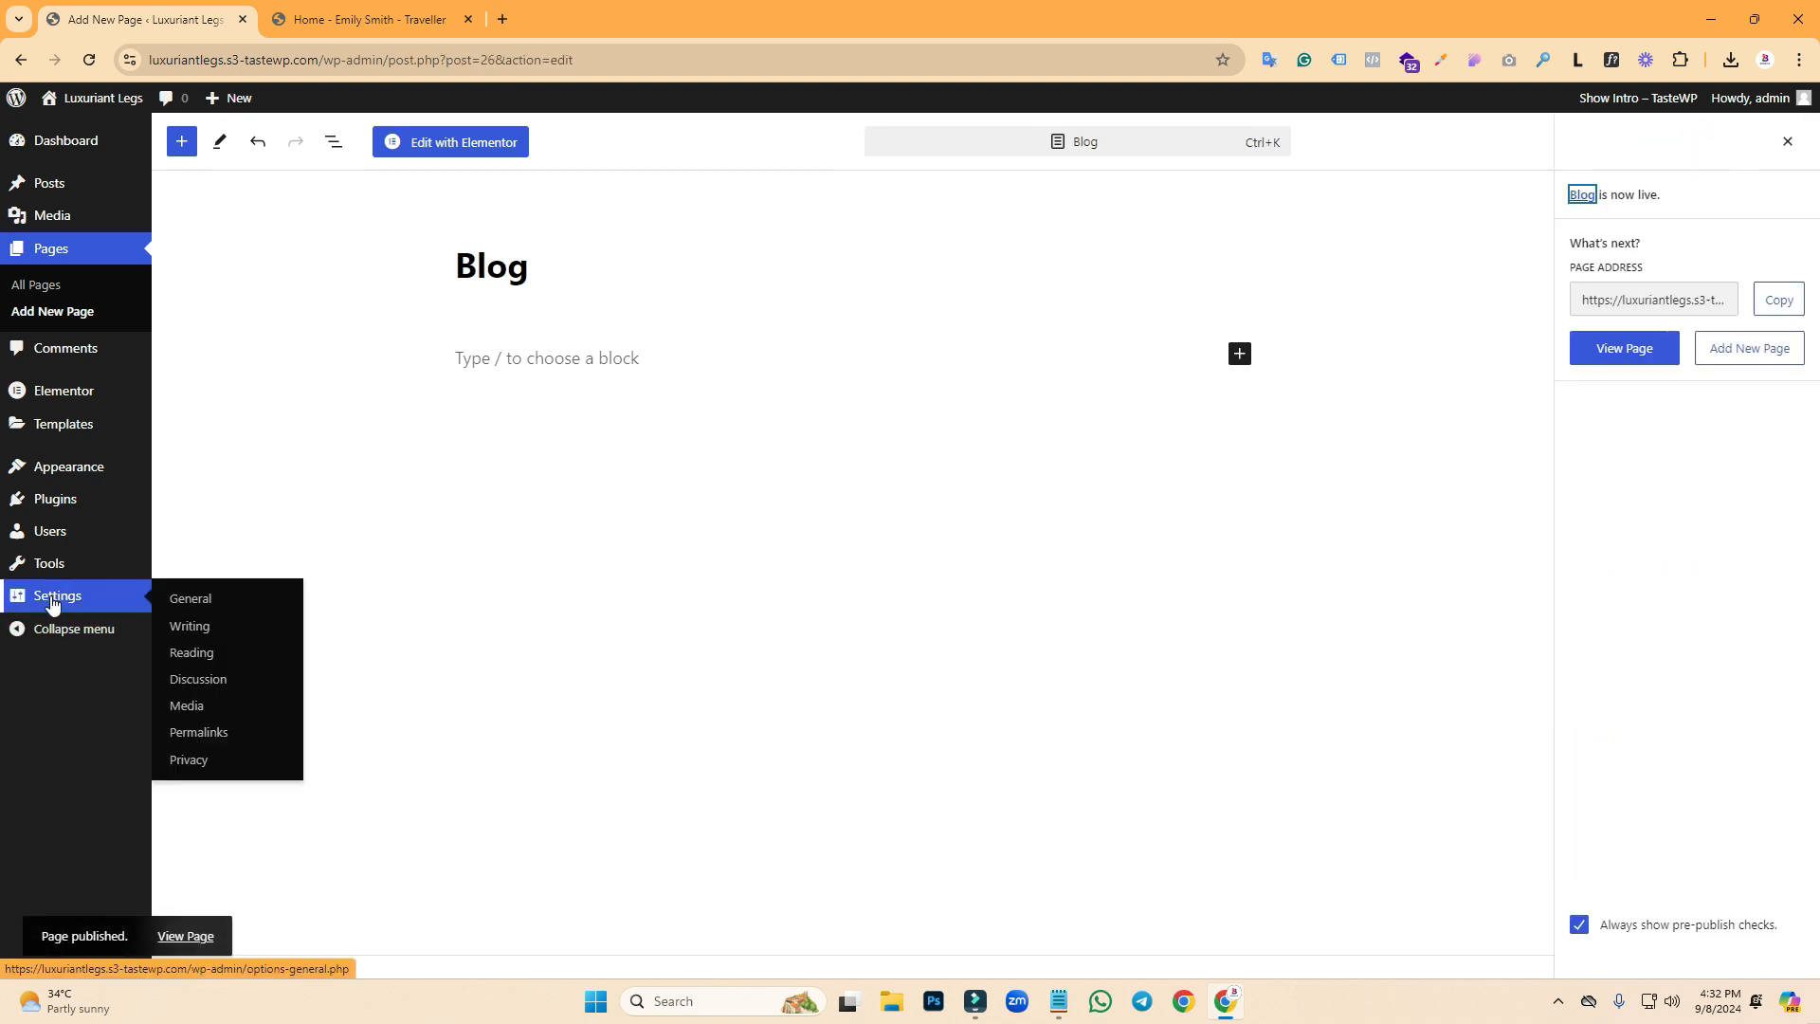
- In Reading settings, make Home the static homepage and Blog the posts page
left_click(198, 662)
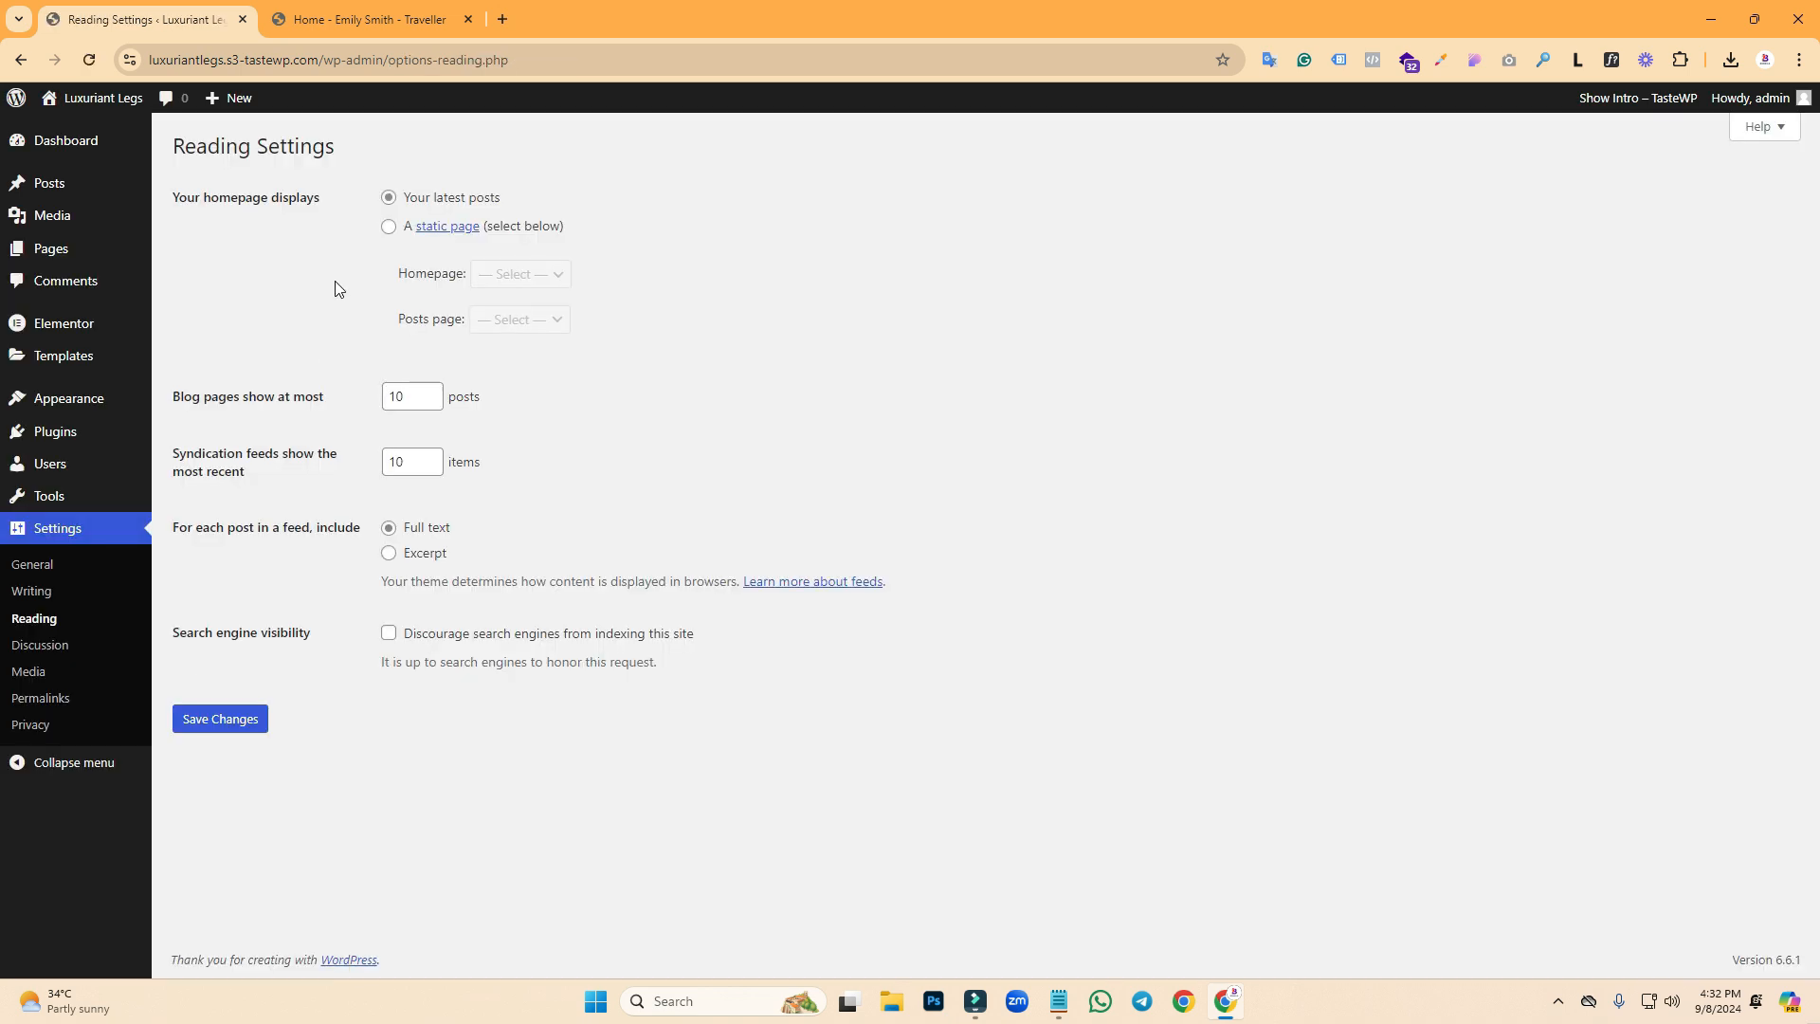
left_click(389, 227)
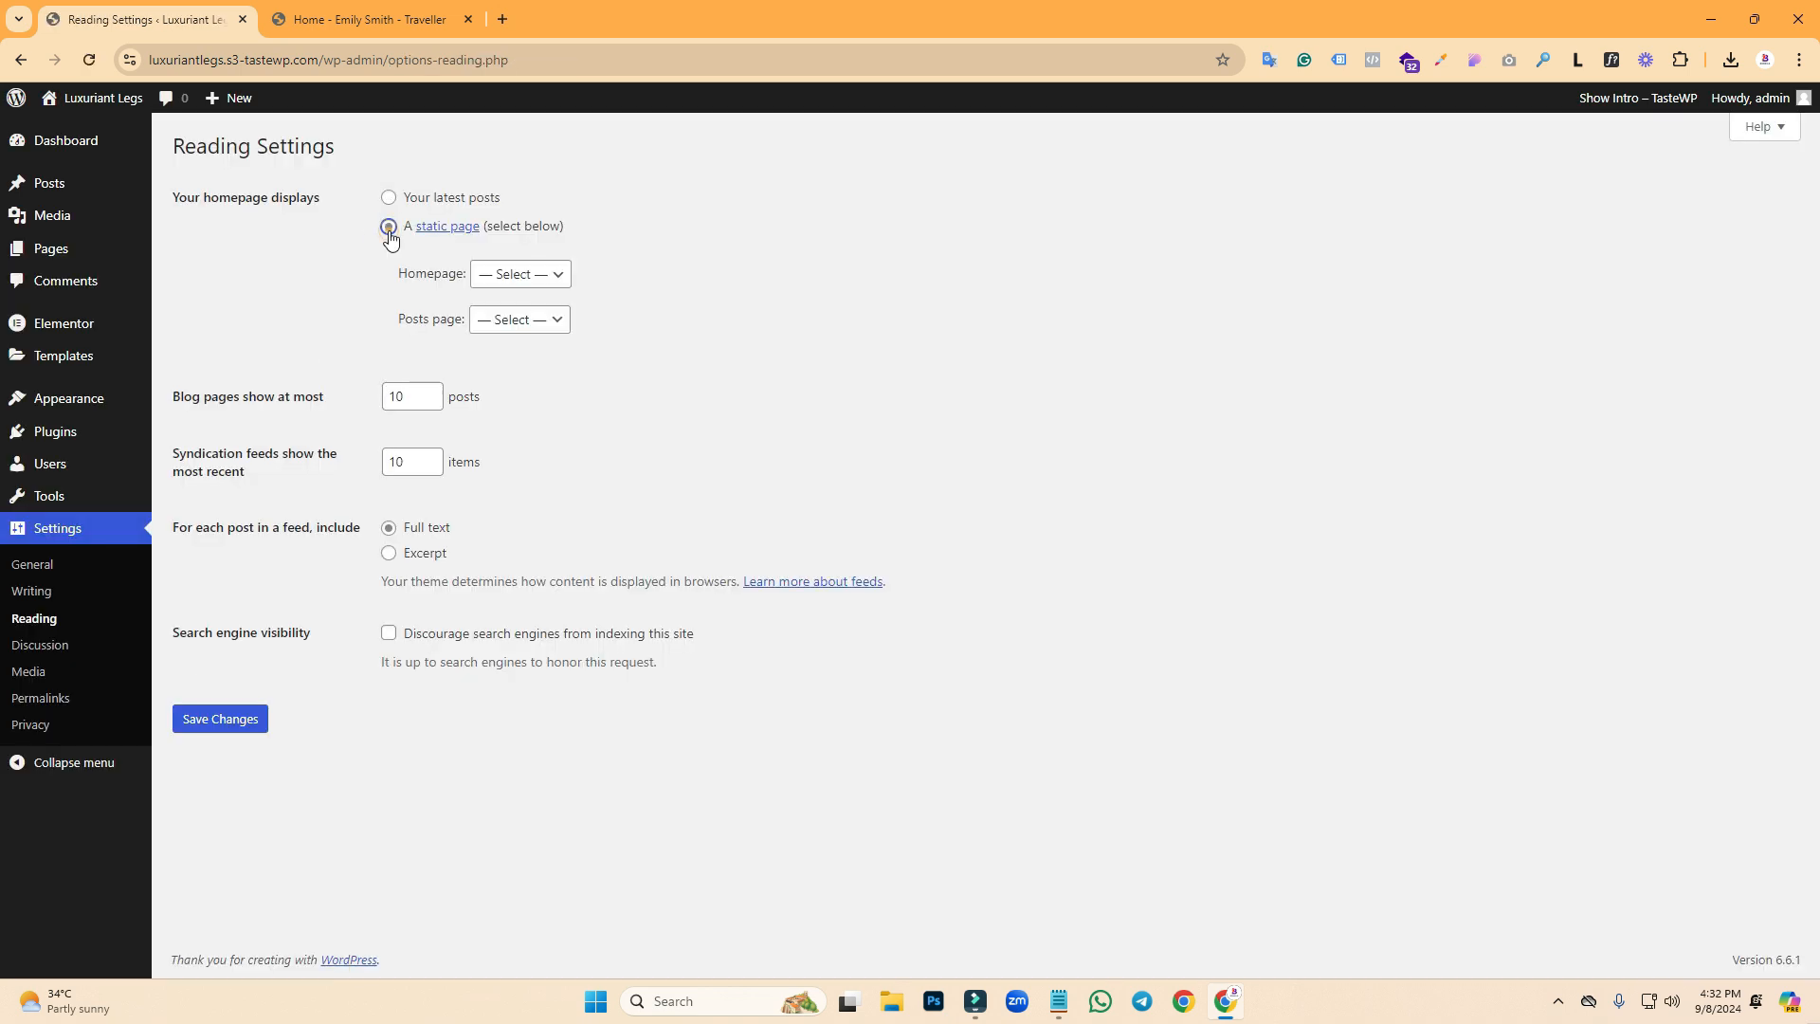
left_click(500, 282)
left_click(494, 351)
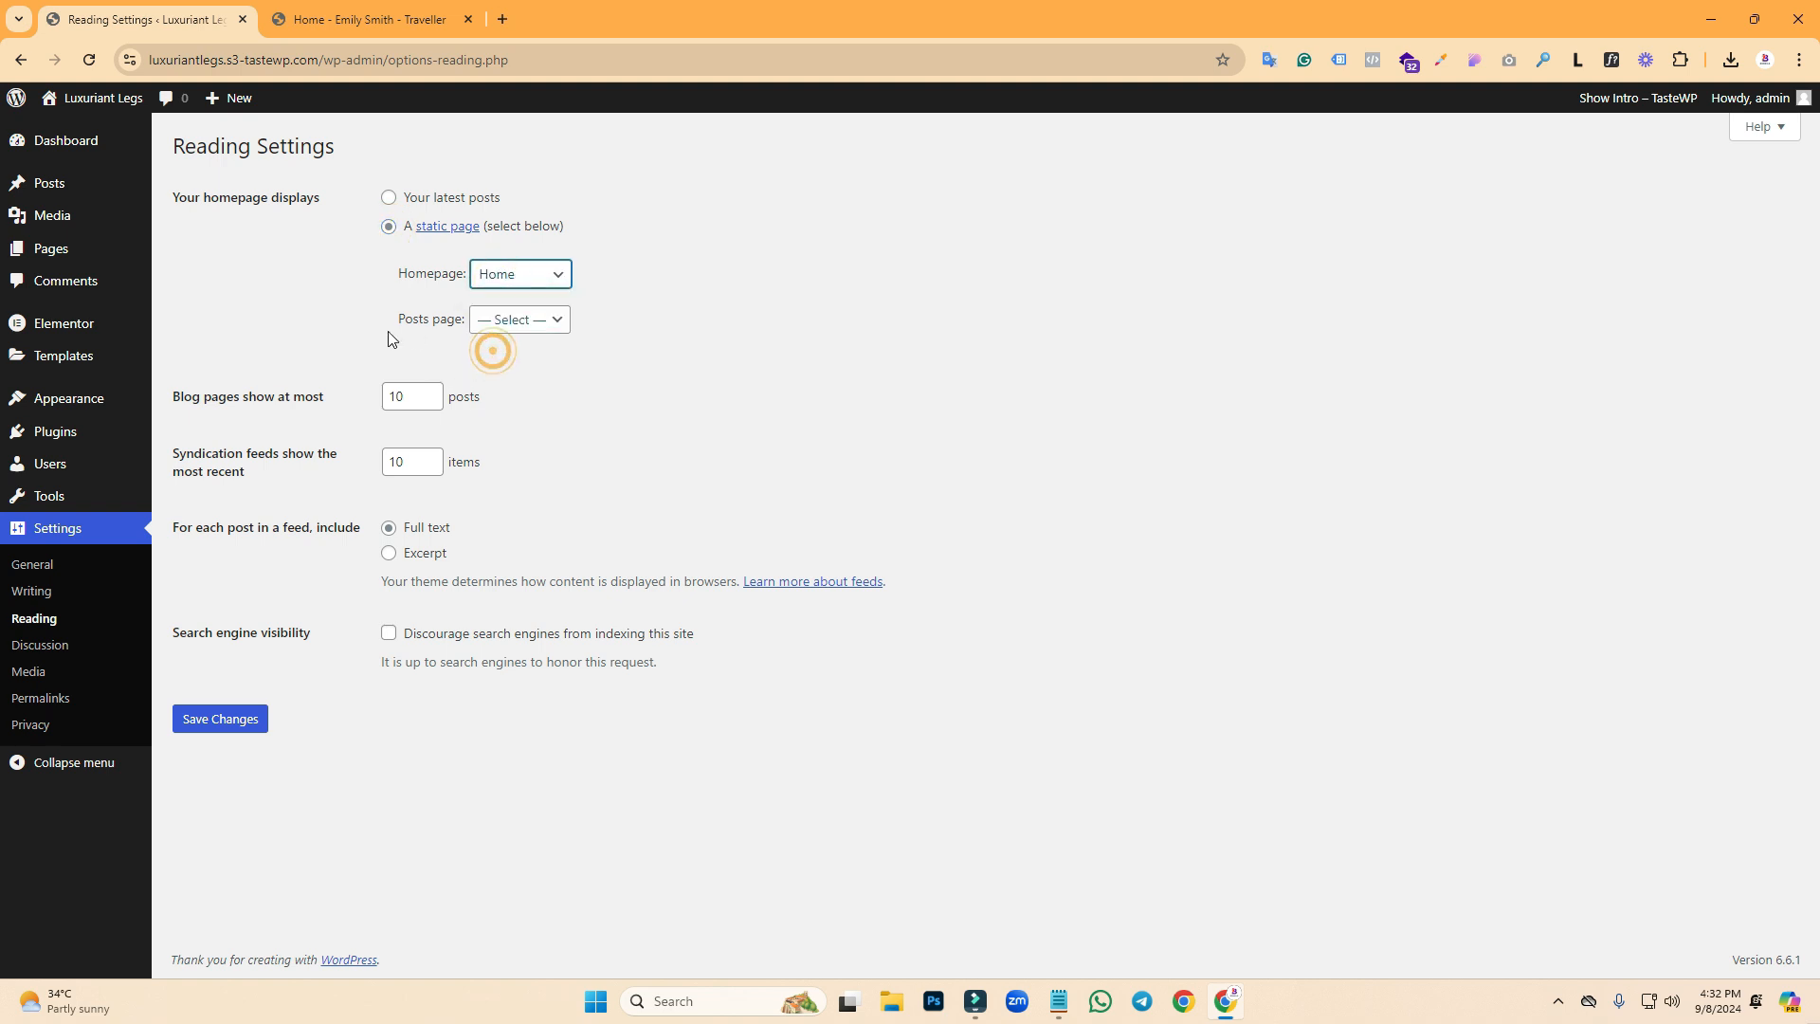
left_click(501, 328)
left_click(483, 372)
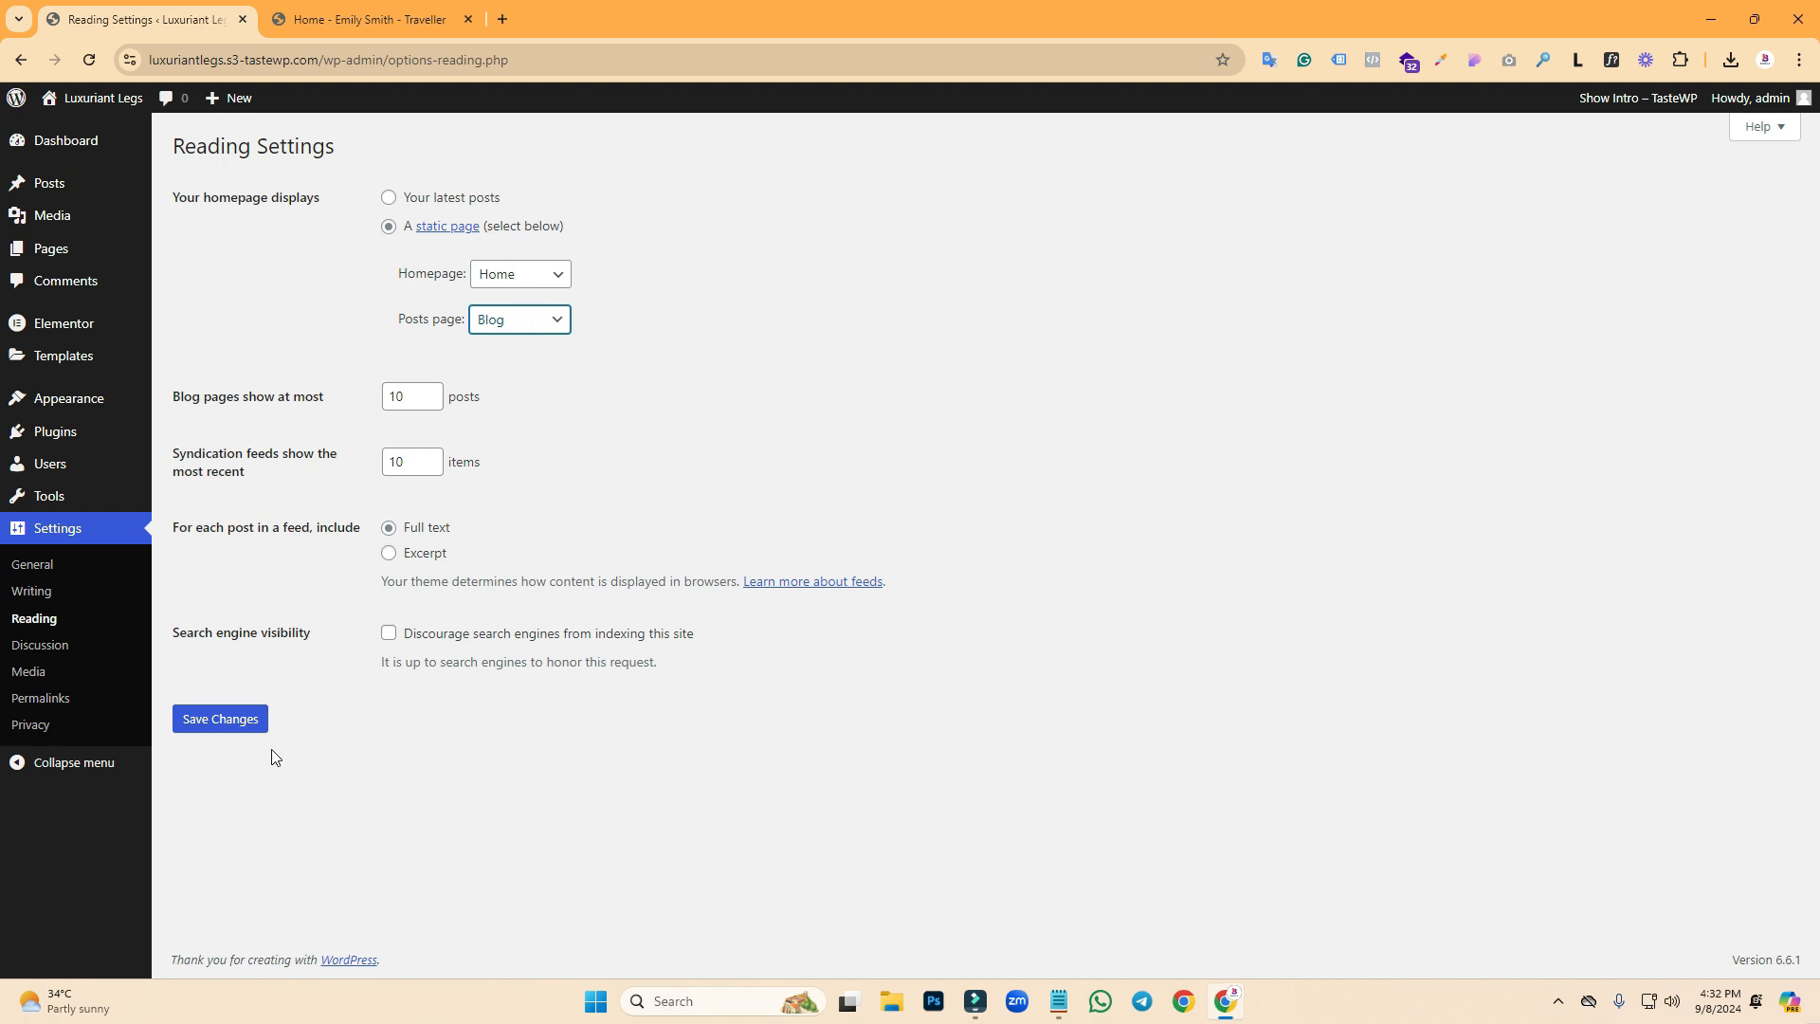
left_click(245, 720)
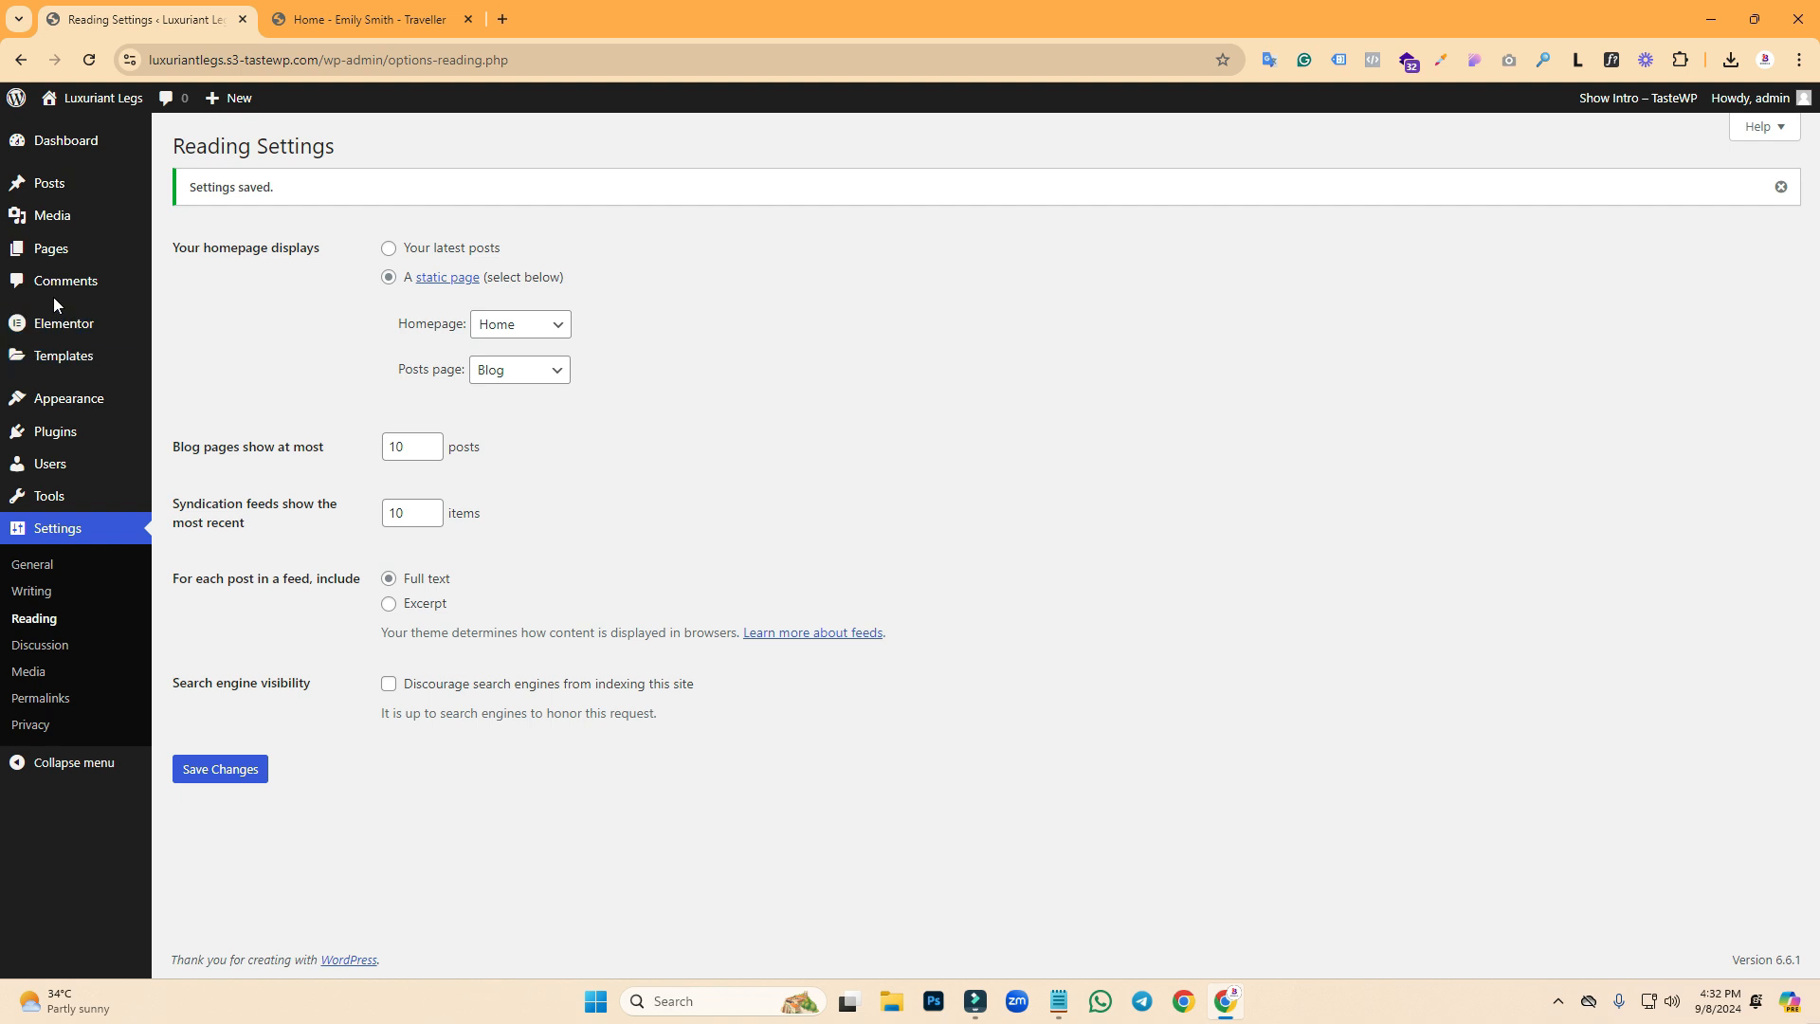
left_click(49, 250)
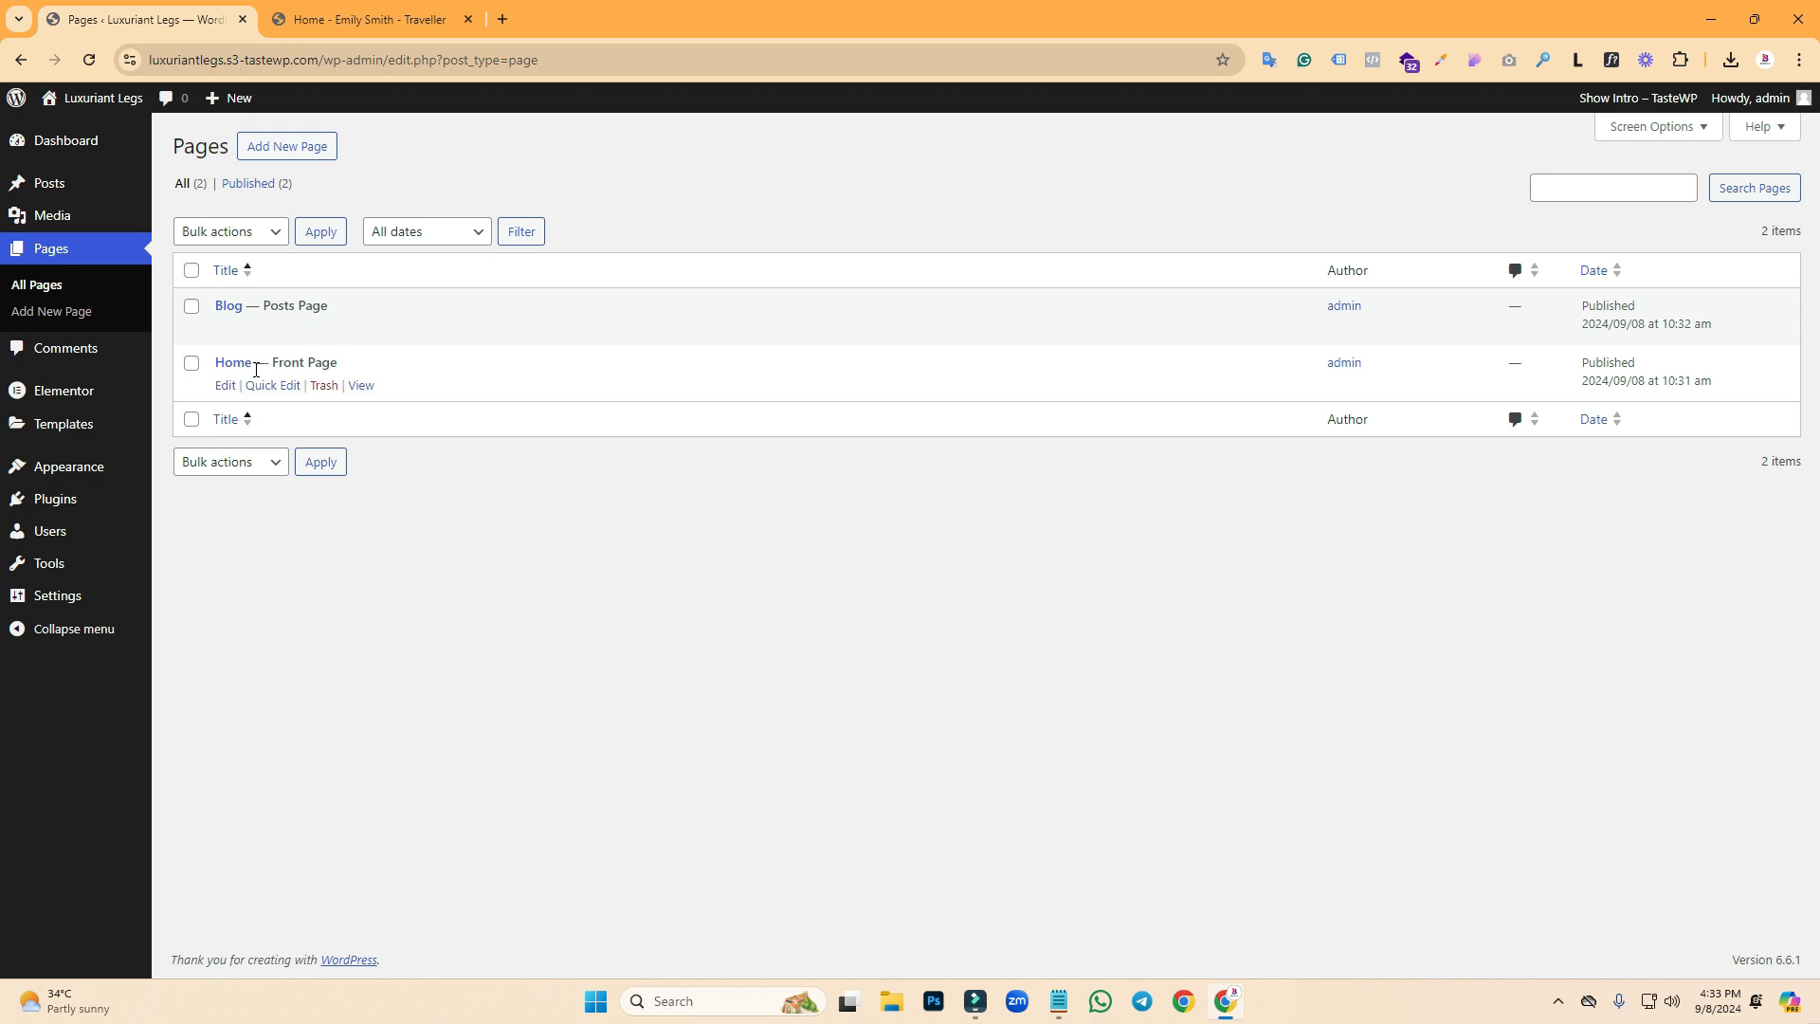
left_click(365, 17)
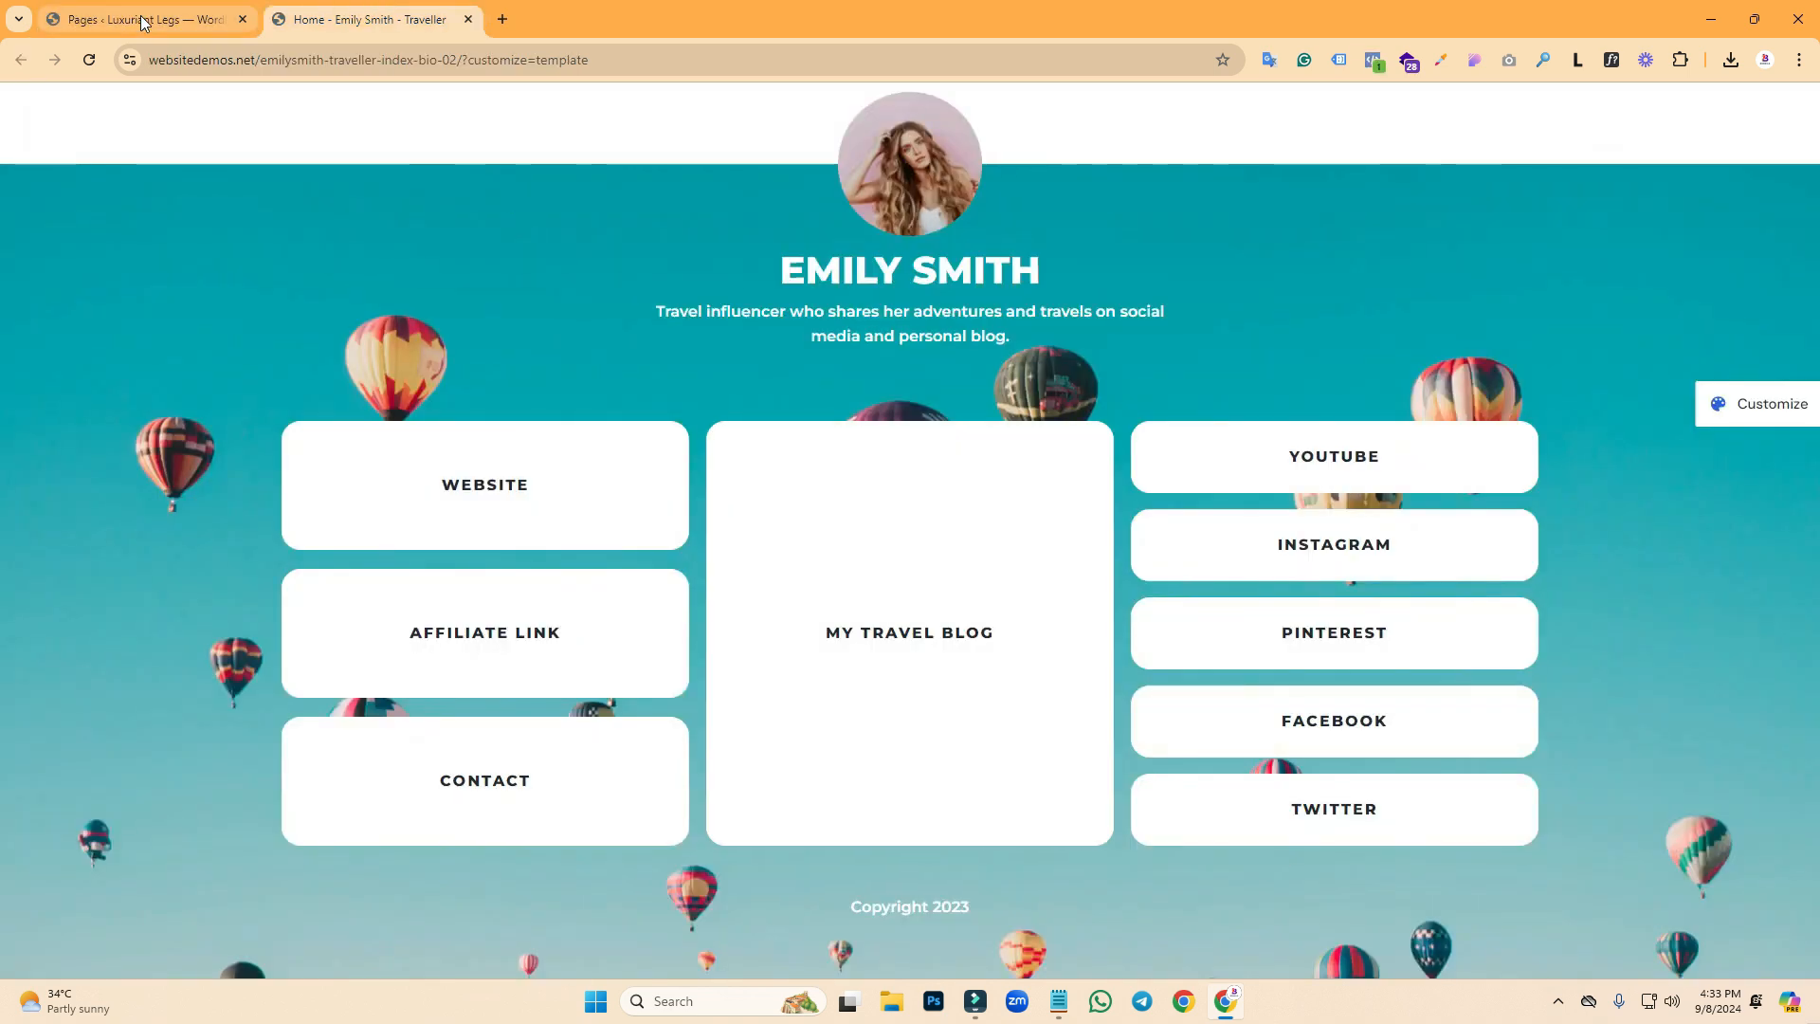
- Open the Home page in the Elementor editor
left_click(180, 19)
left_click(226, 386)
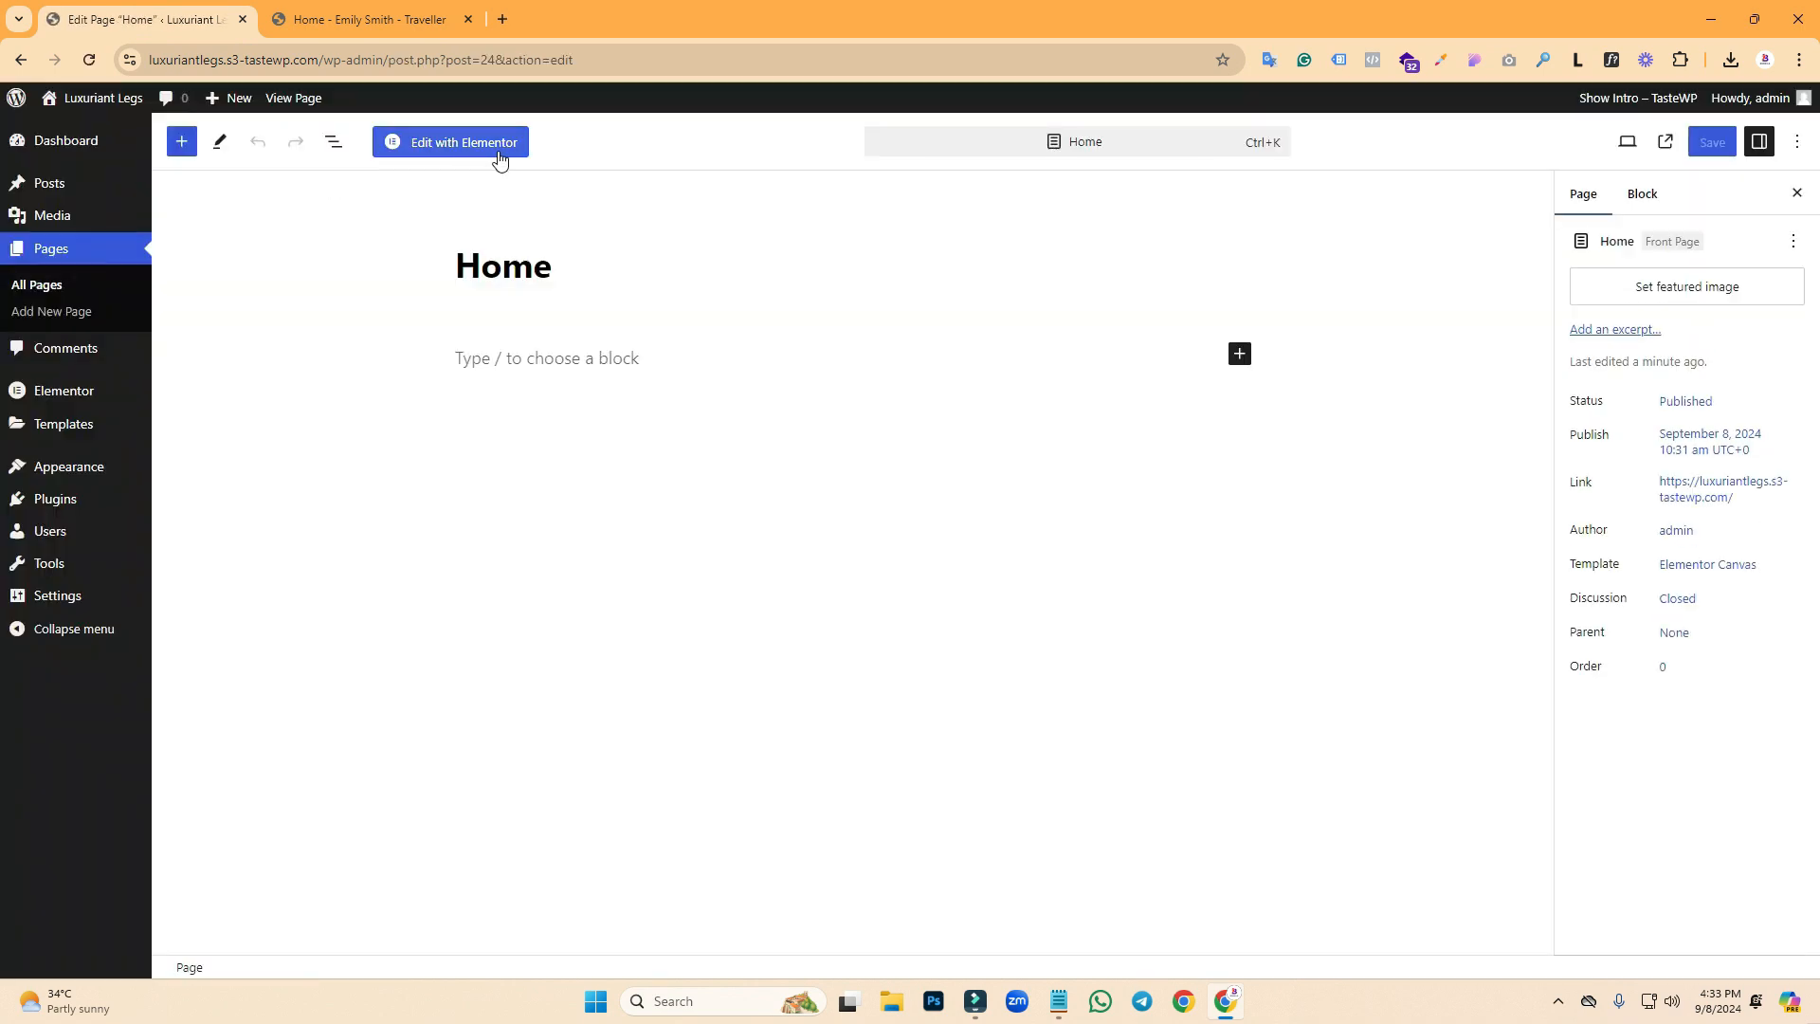
left_click(451, 144)
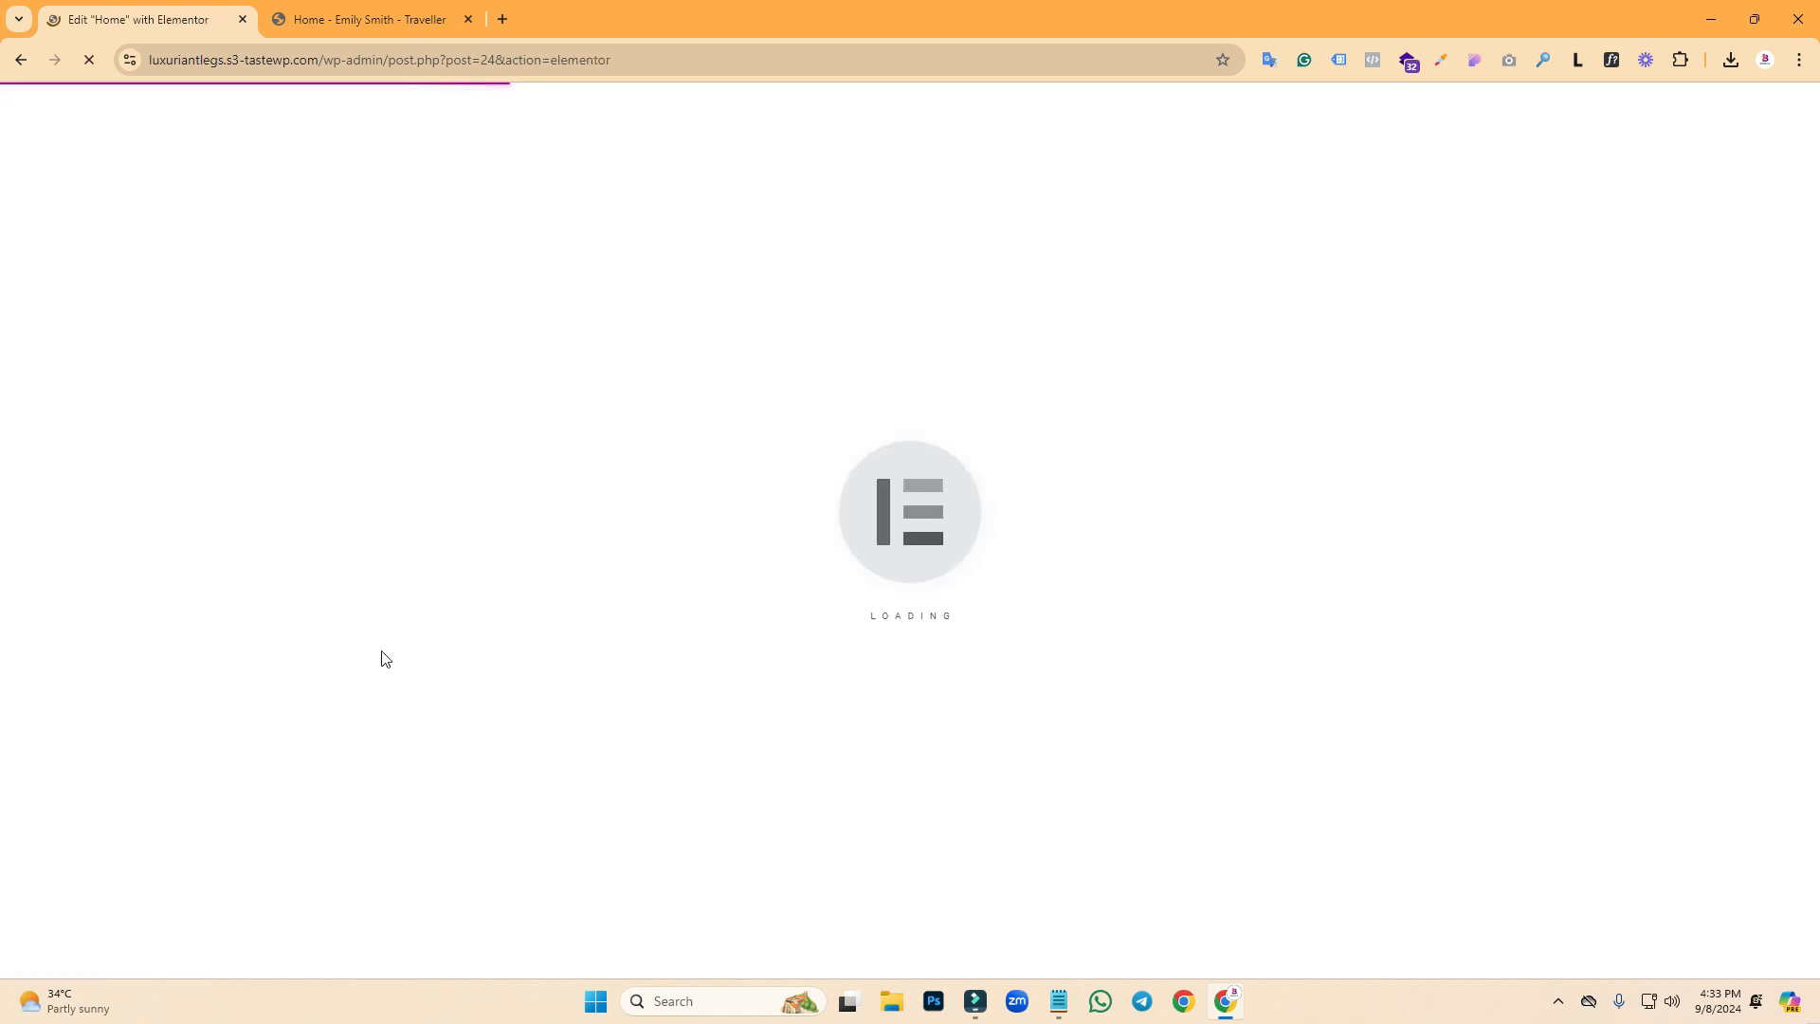
- Frame the template's header strip and name area with a screen capture for reference
left_click(365, 19)
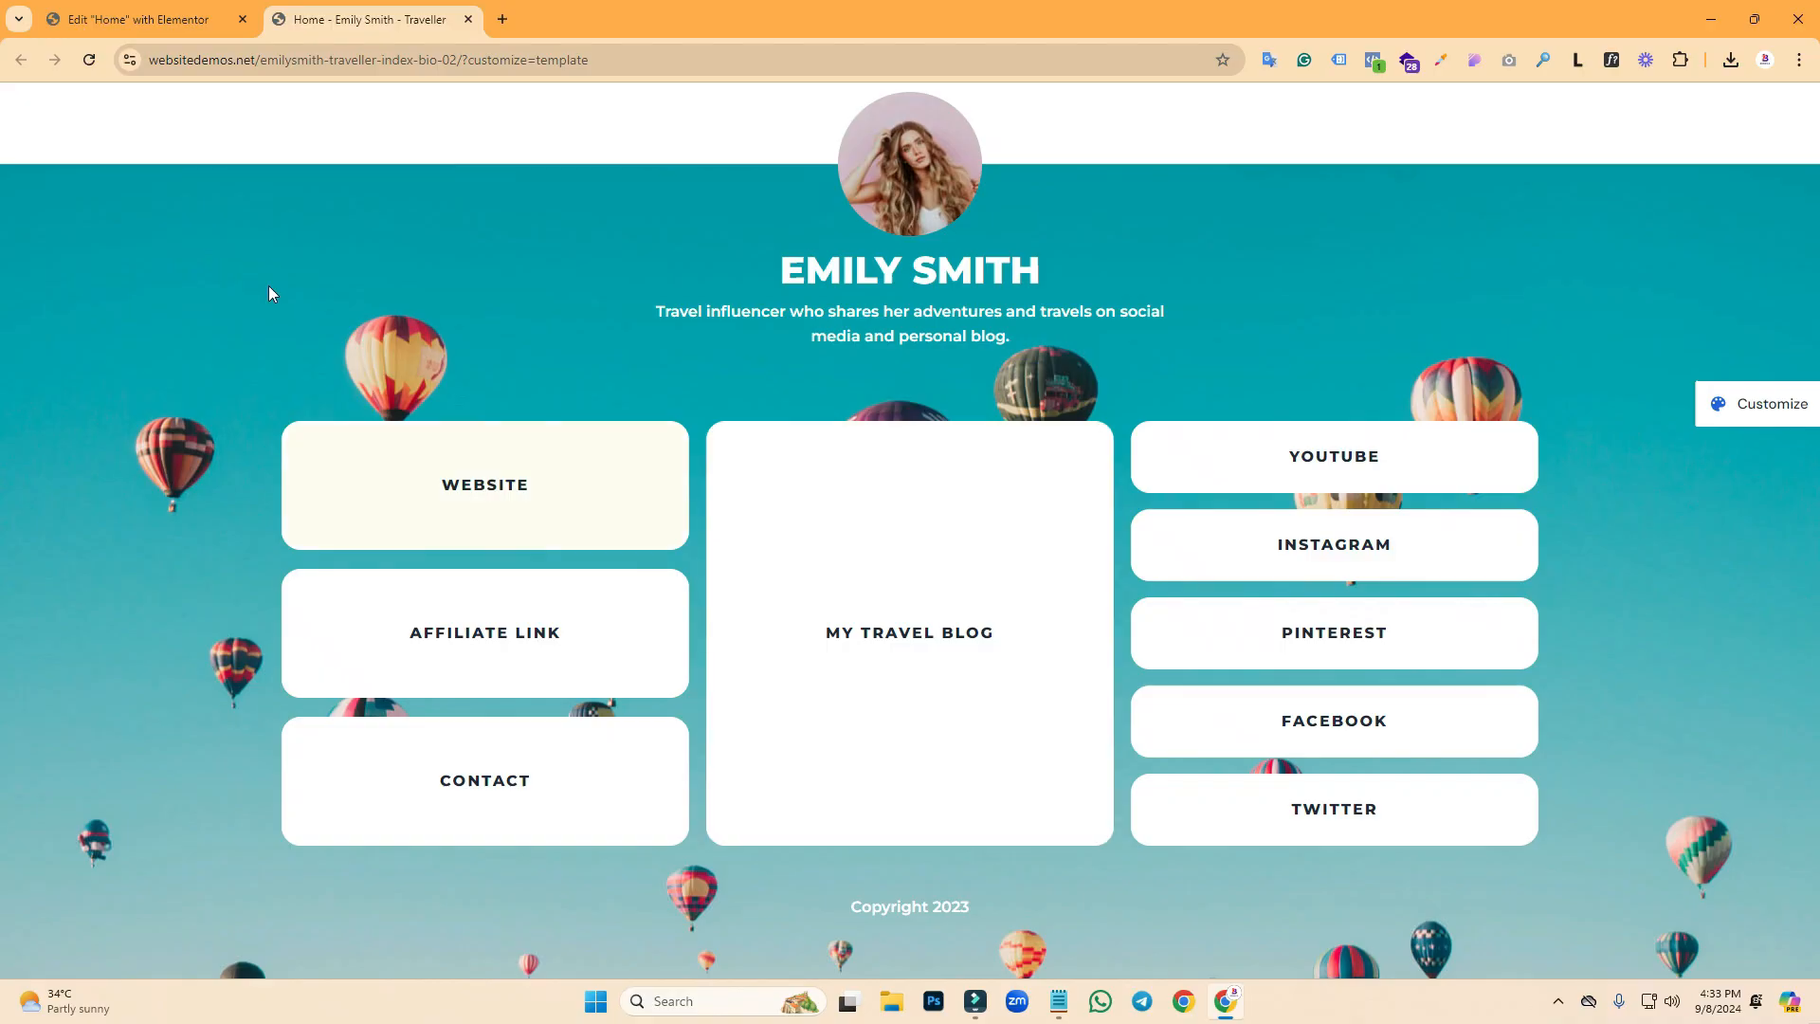
key("Print")
left_click_drag(191, 86, 1489, 162)
left_click(1242, 123)
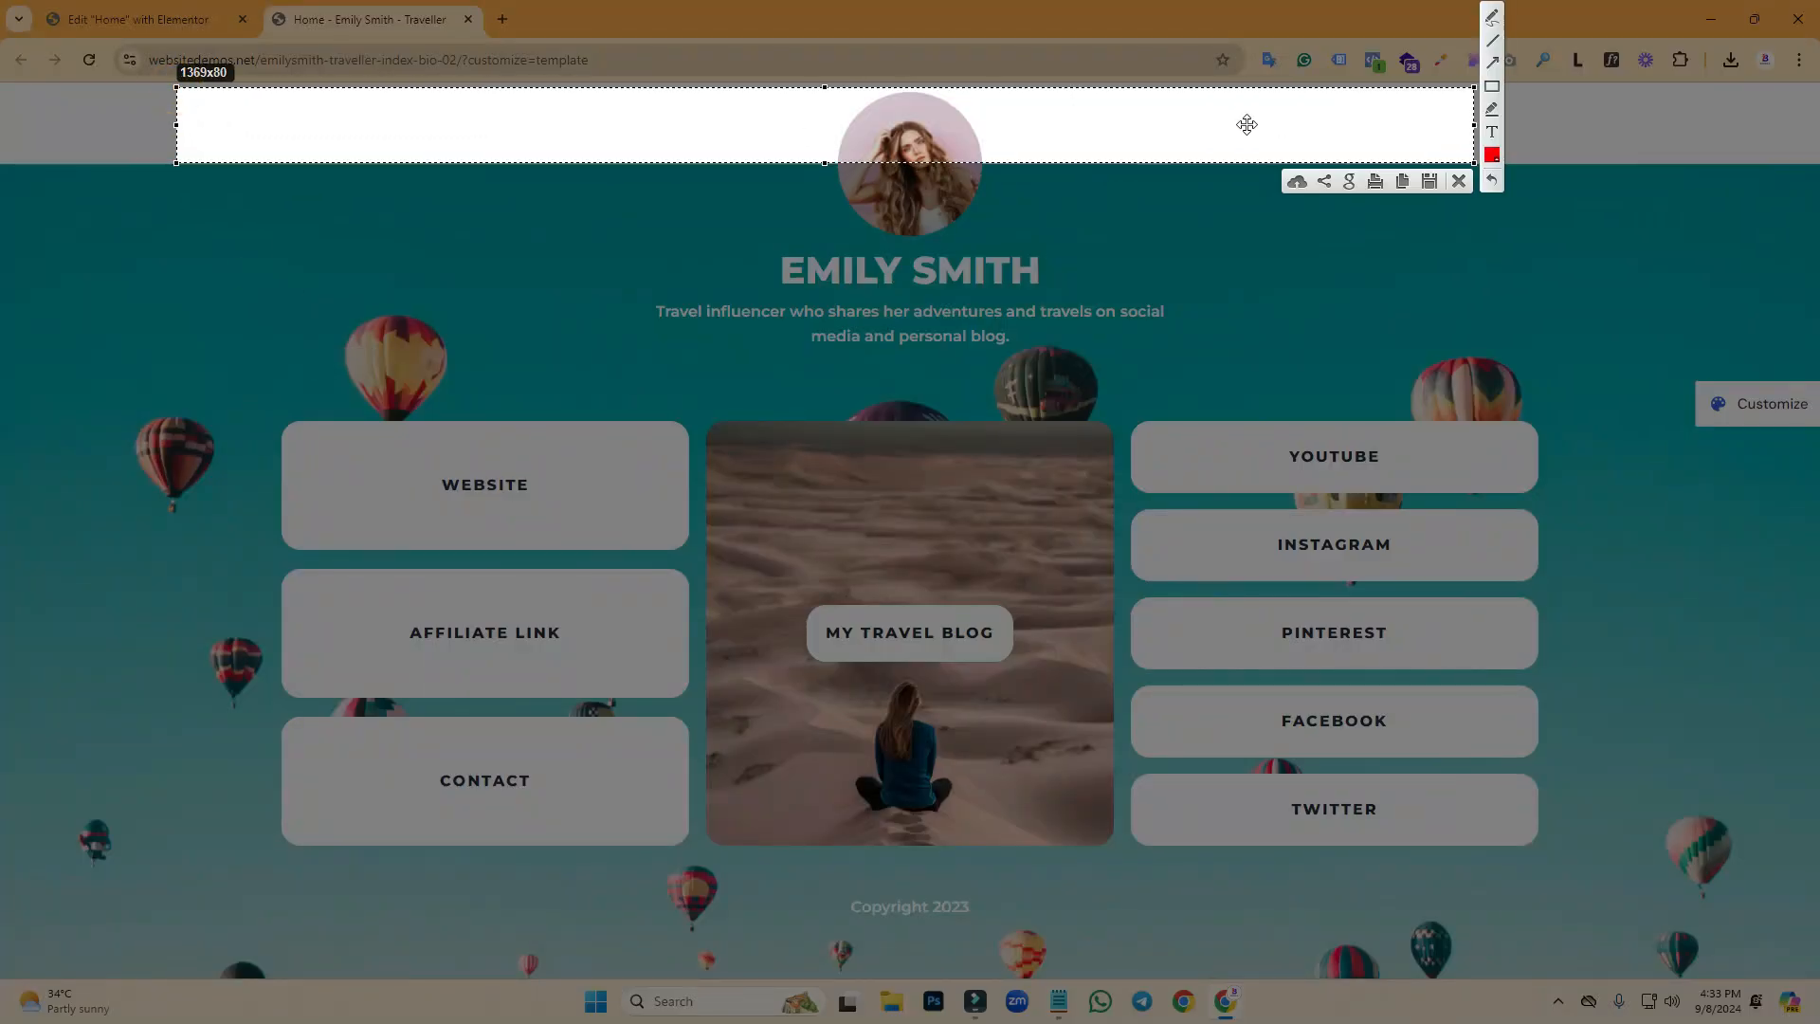
left_click_drag(1269, 120, 1261, 430)
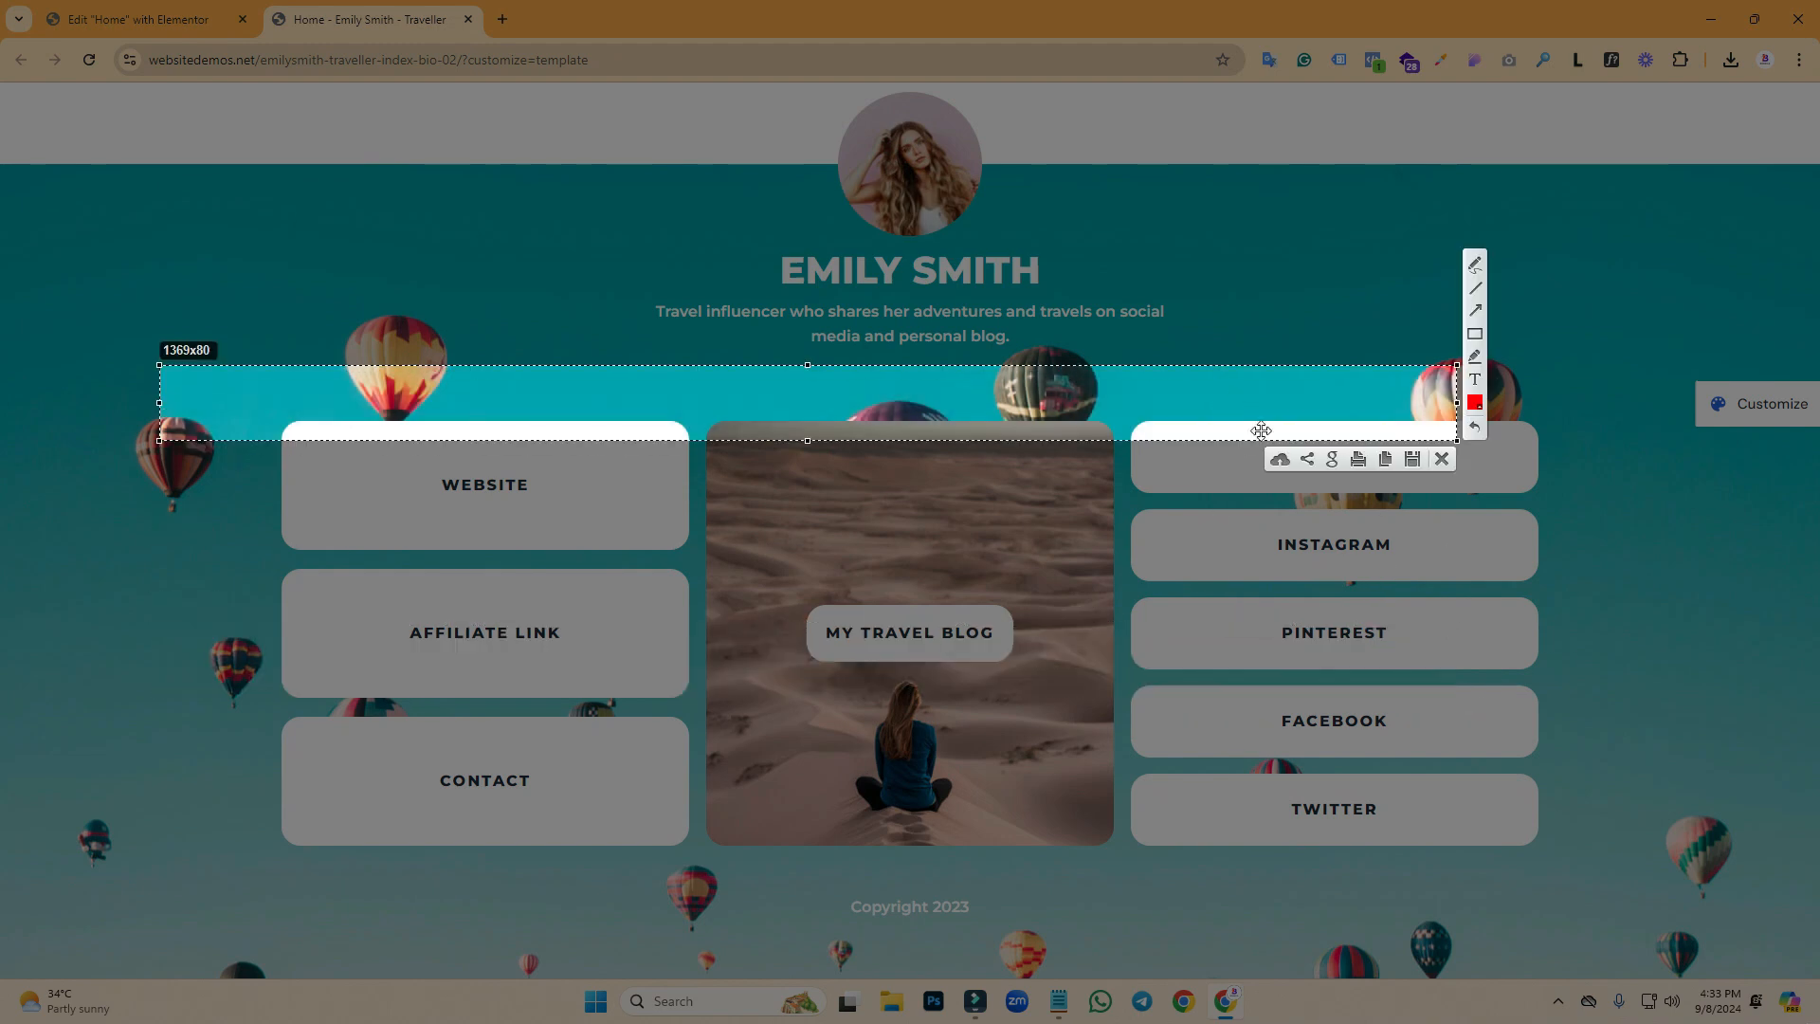
left_click(1442, 459)
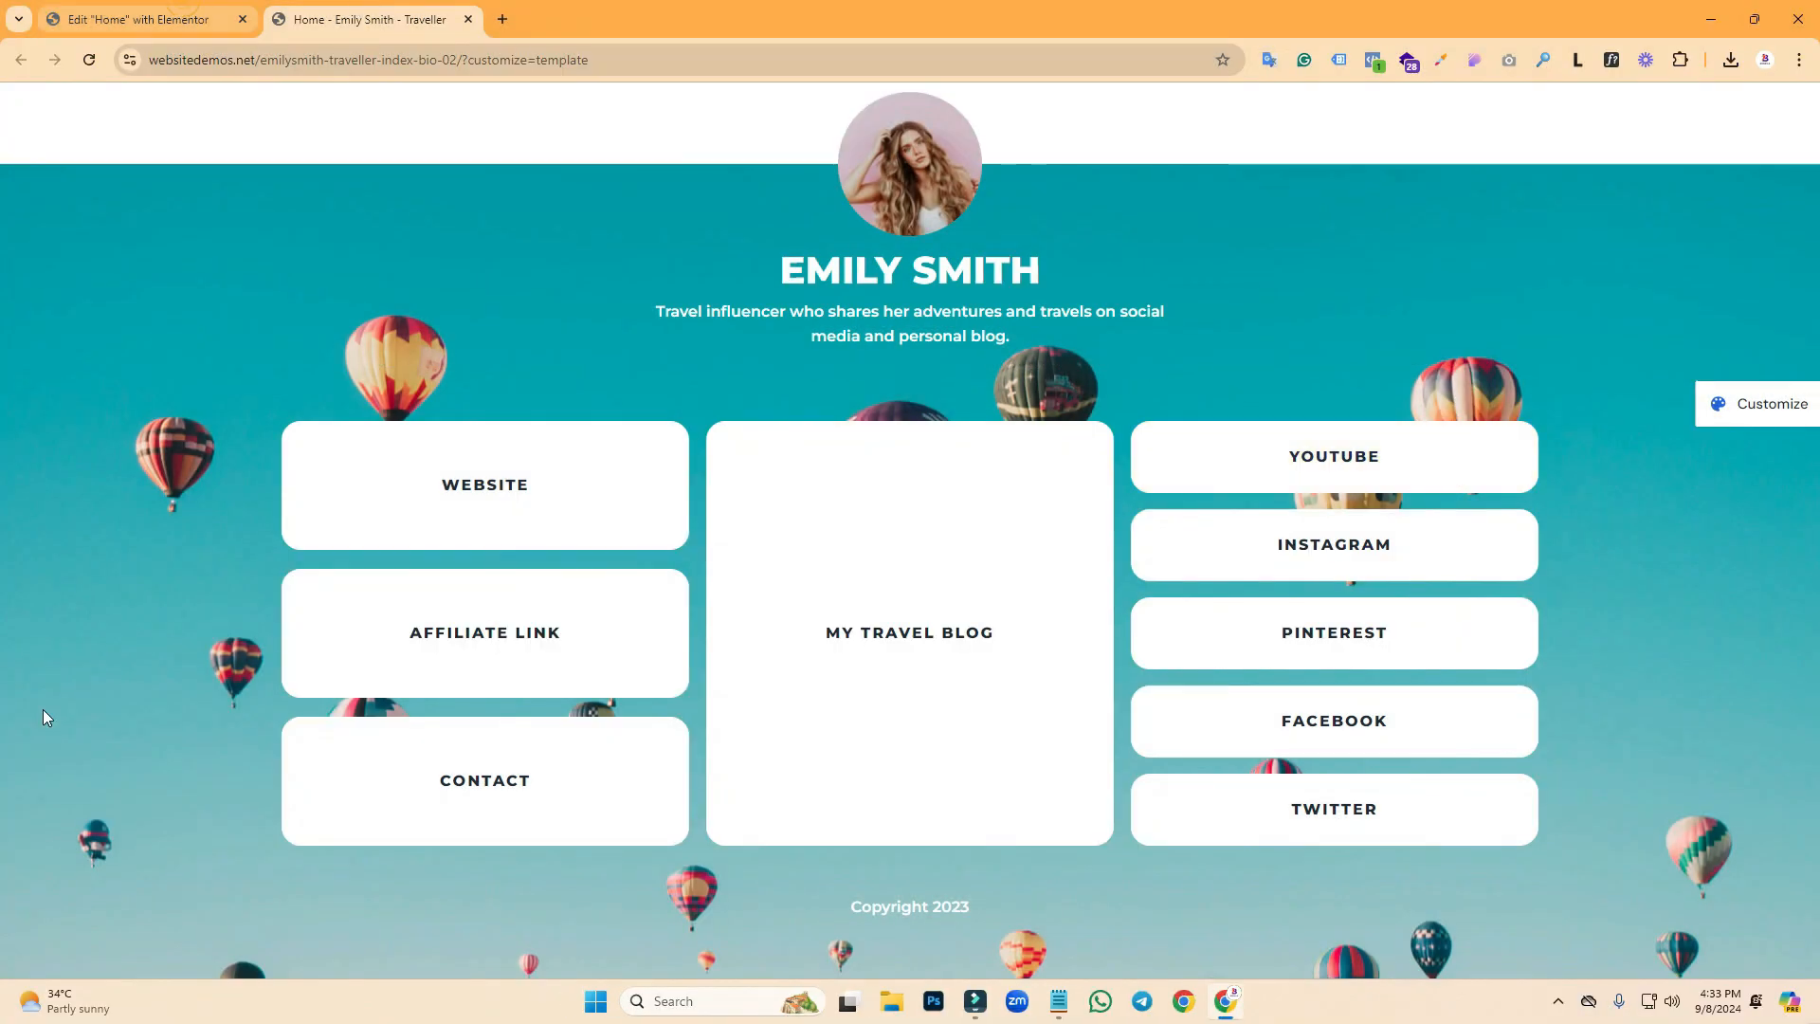
key("ctrl+Tab")
- Add a single-column Flexbox container to the Home page
left_click(895, 287)
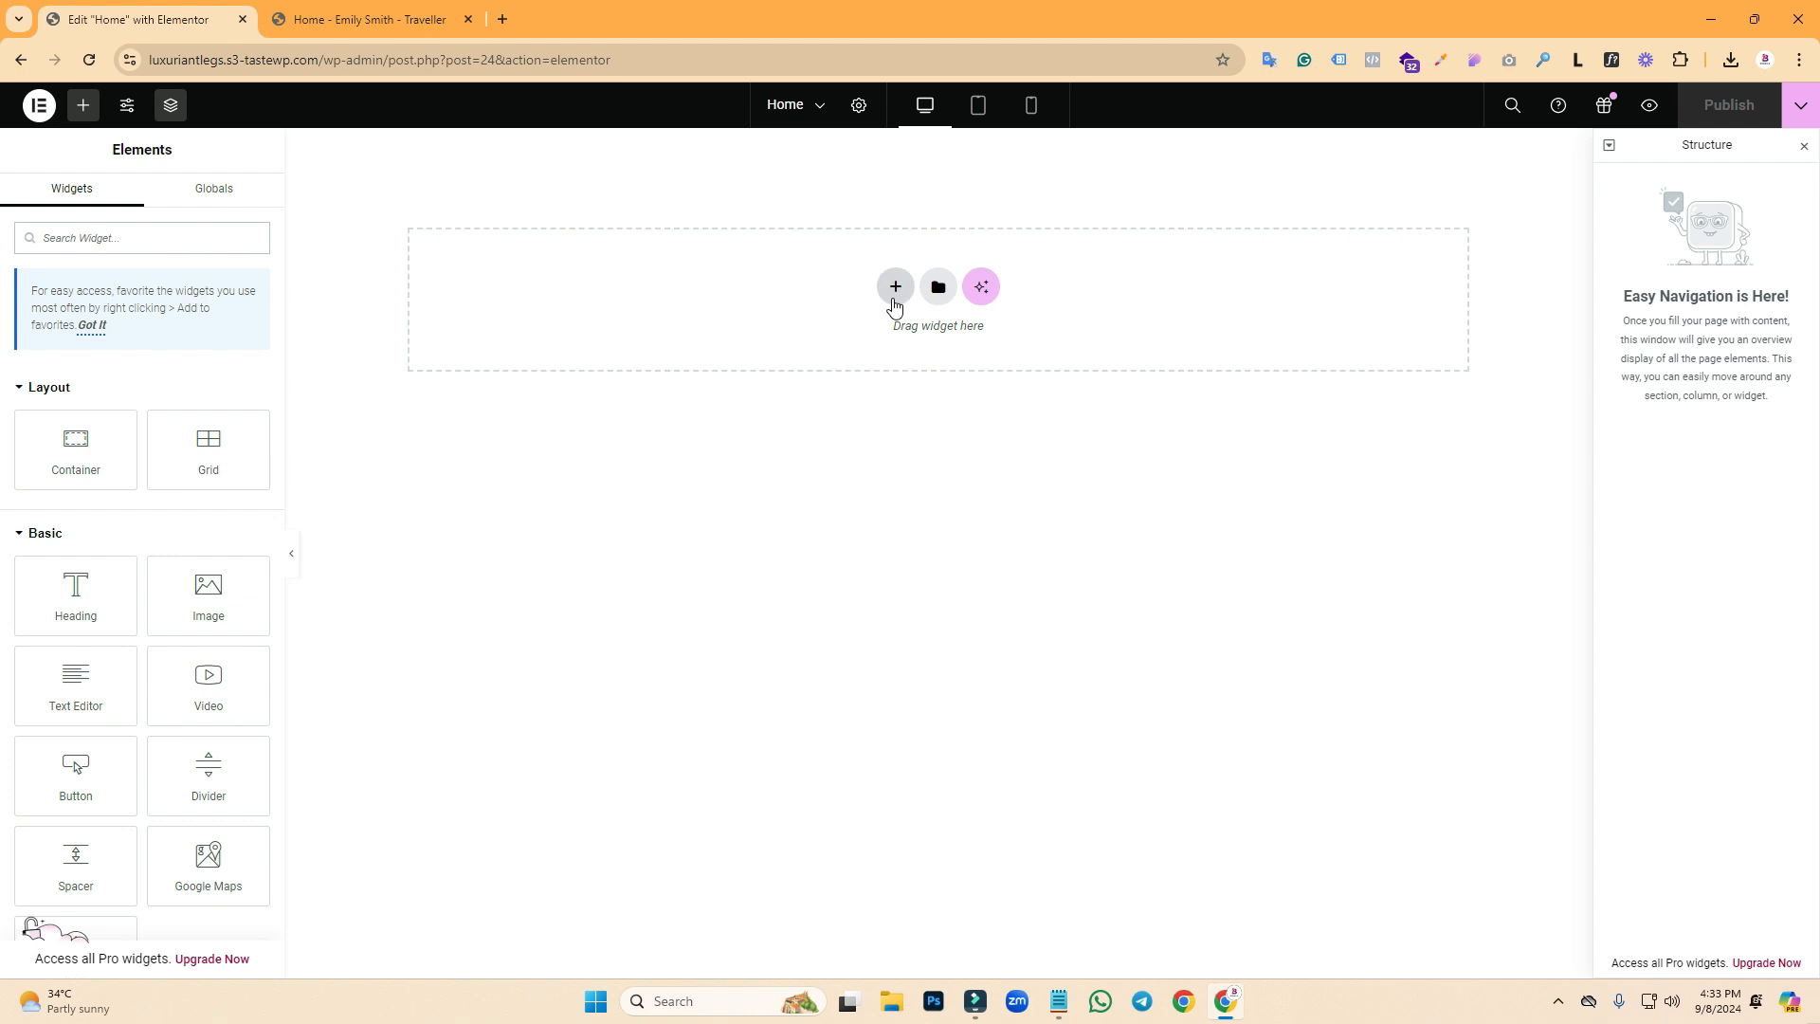
left_click(858, 358)
left_click(671, 327)
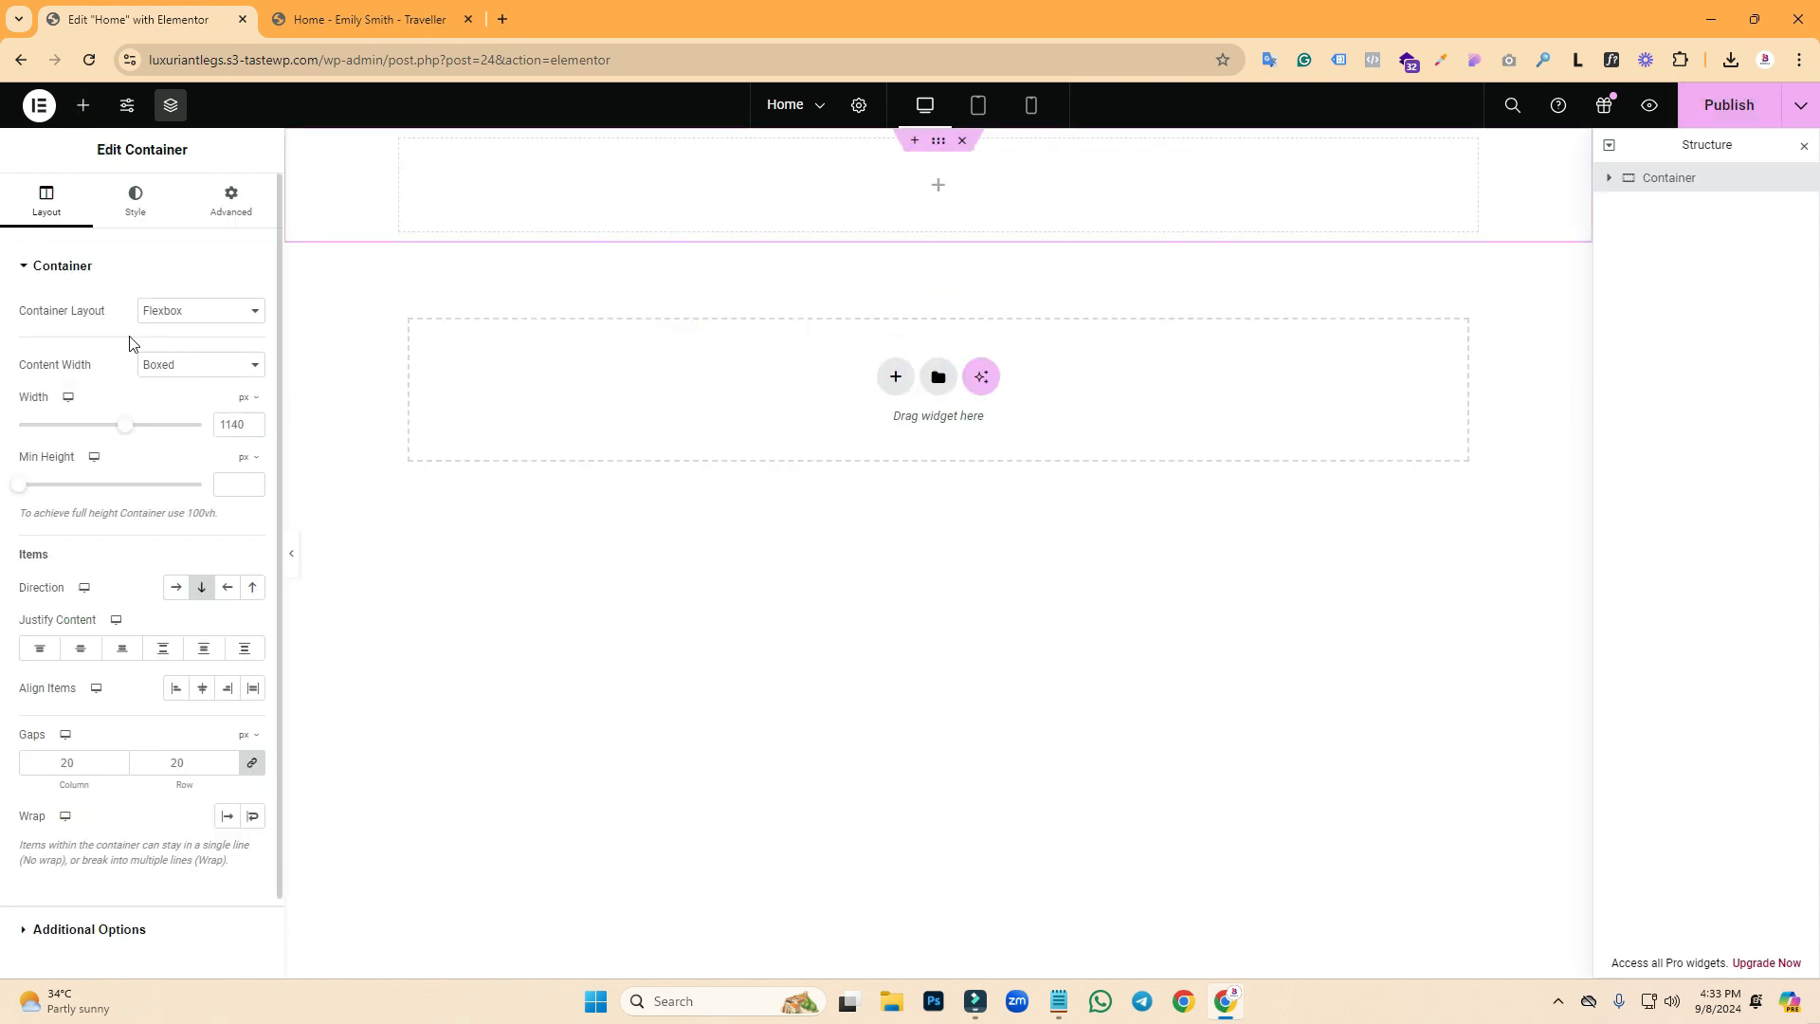
left_click(240, 426)
type("1")
key("ctrl+a")
type("1")
left_click(219, 483)
- Measure the demo's header band and link-box grid width with Lightshot captures
left_click(406, 19)
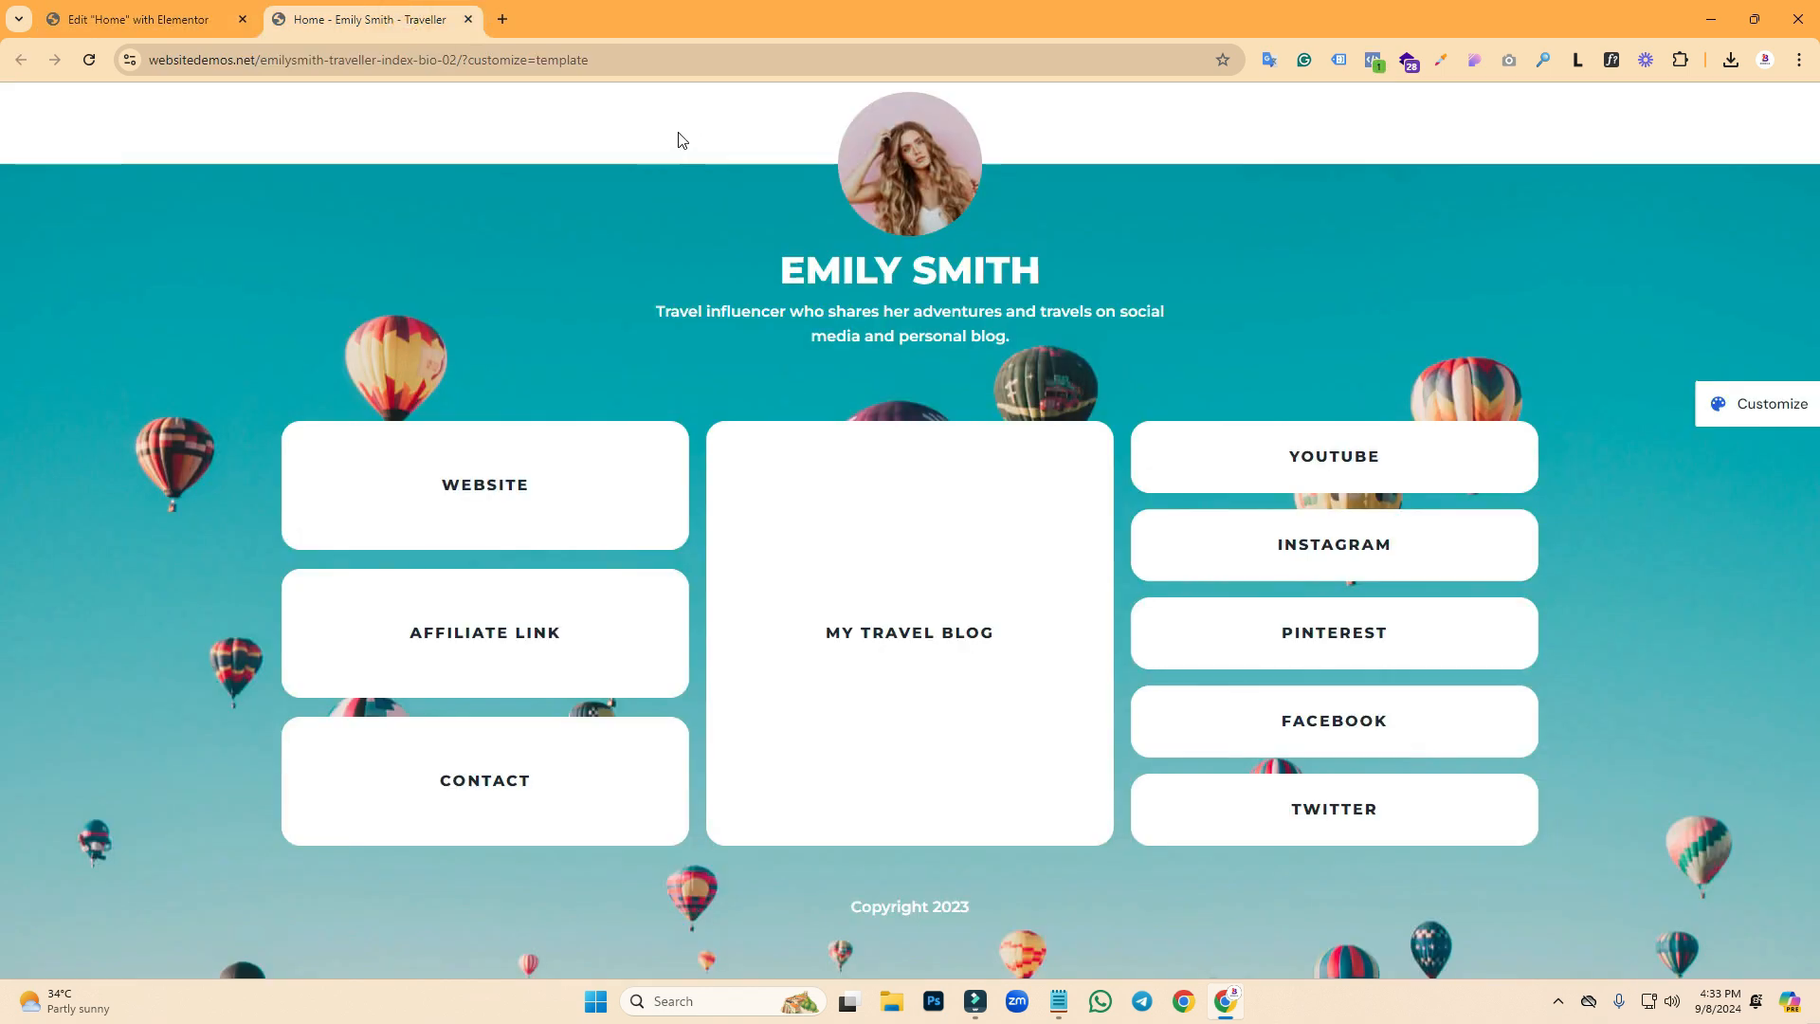
key("Print")
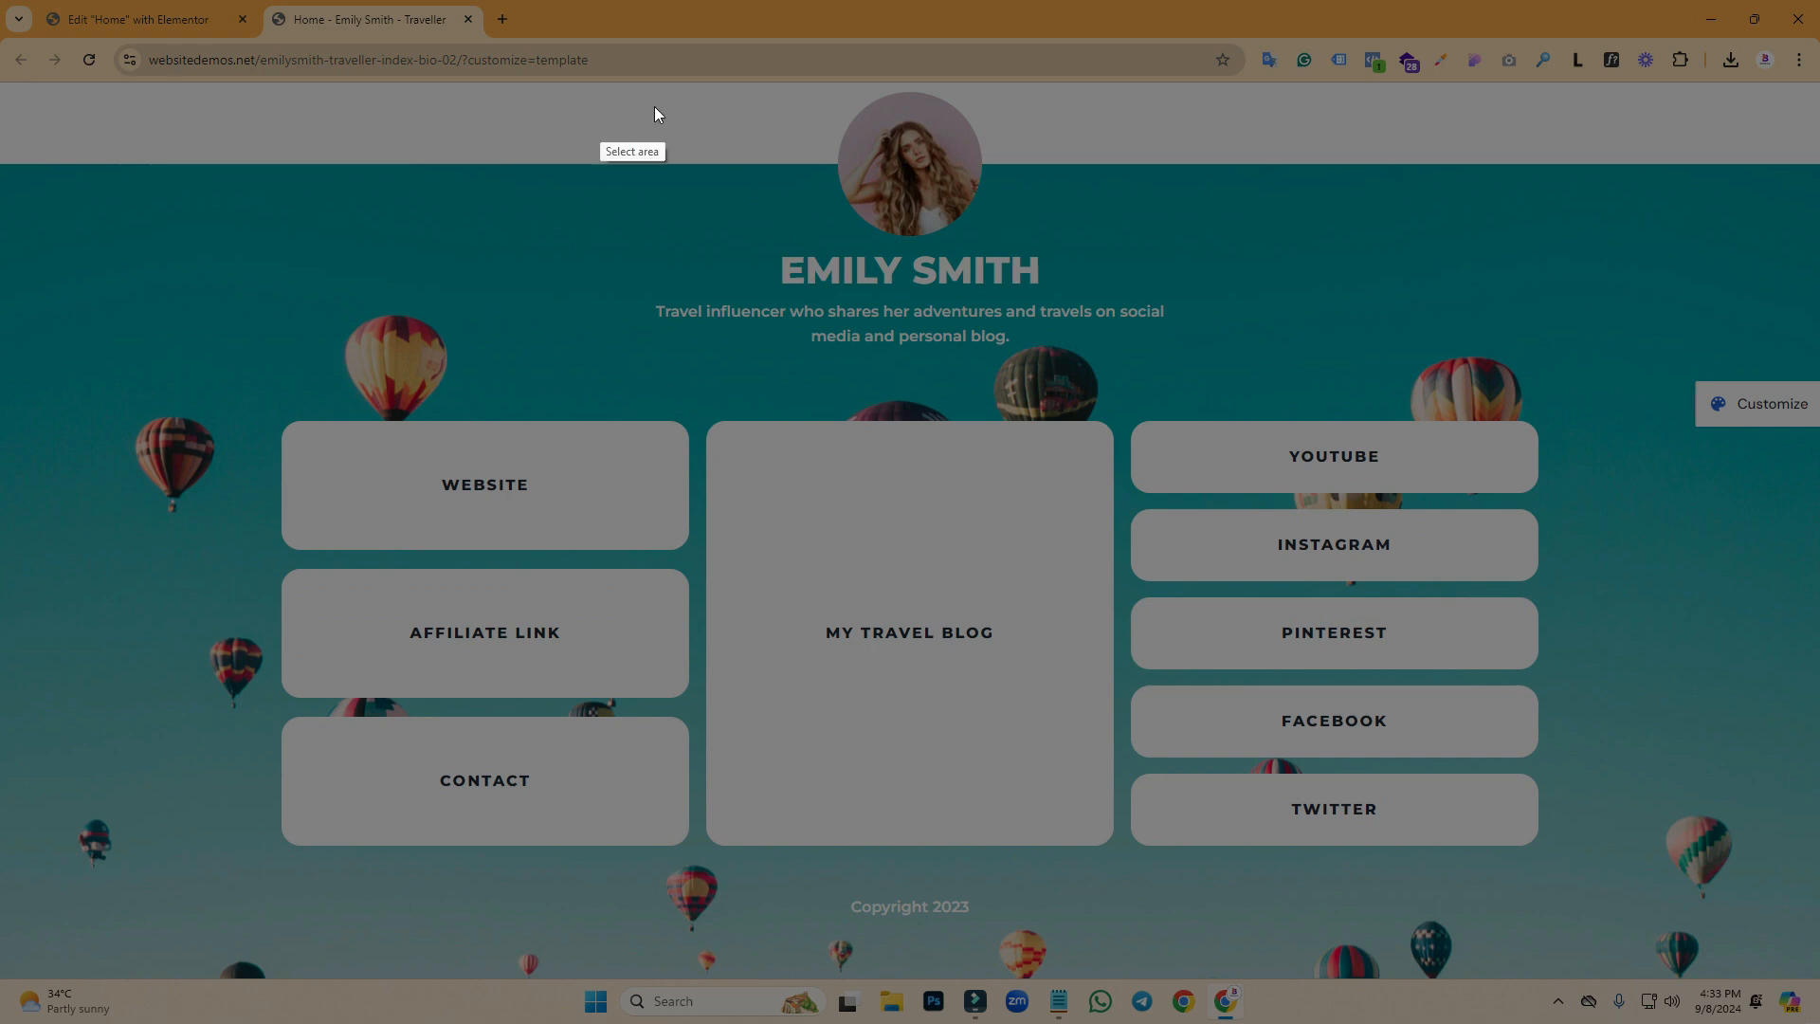
left_click_drag(424, 81, 464, 165)
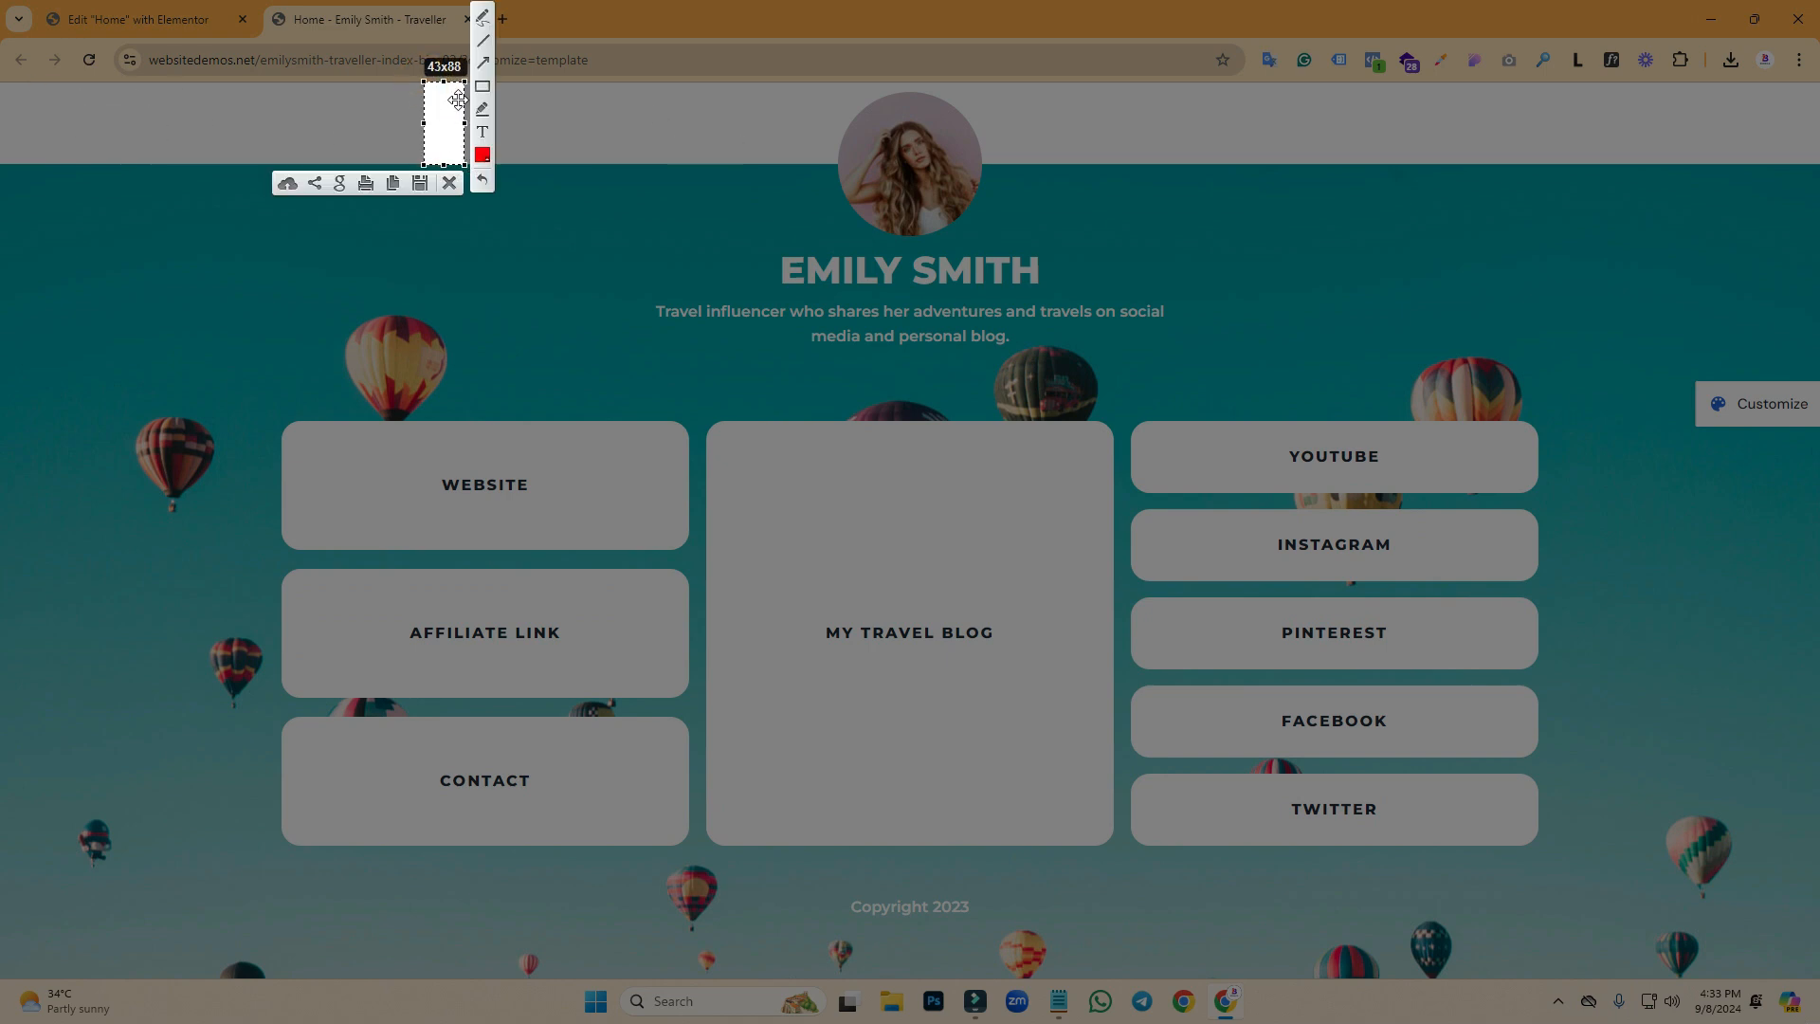
left_click(447, 101)
left_click(454, 184)
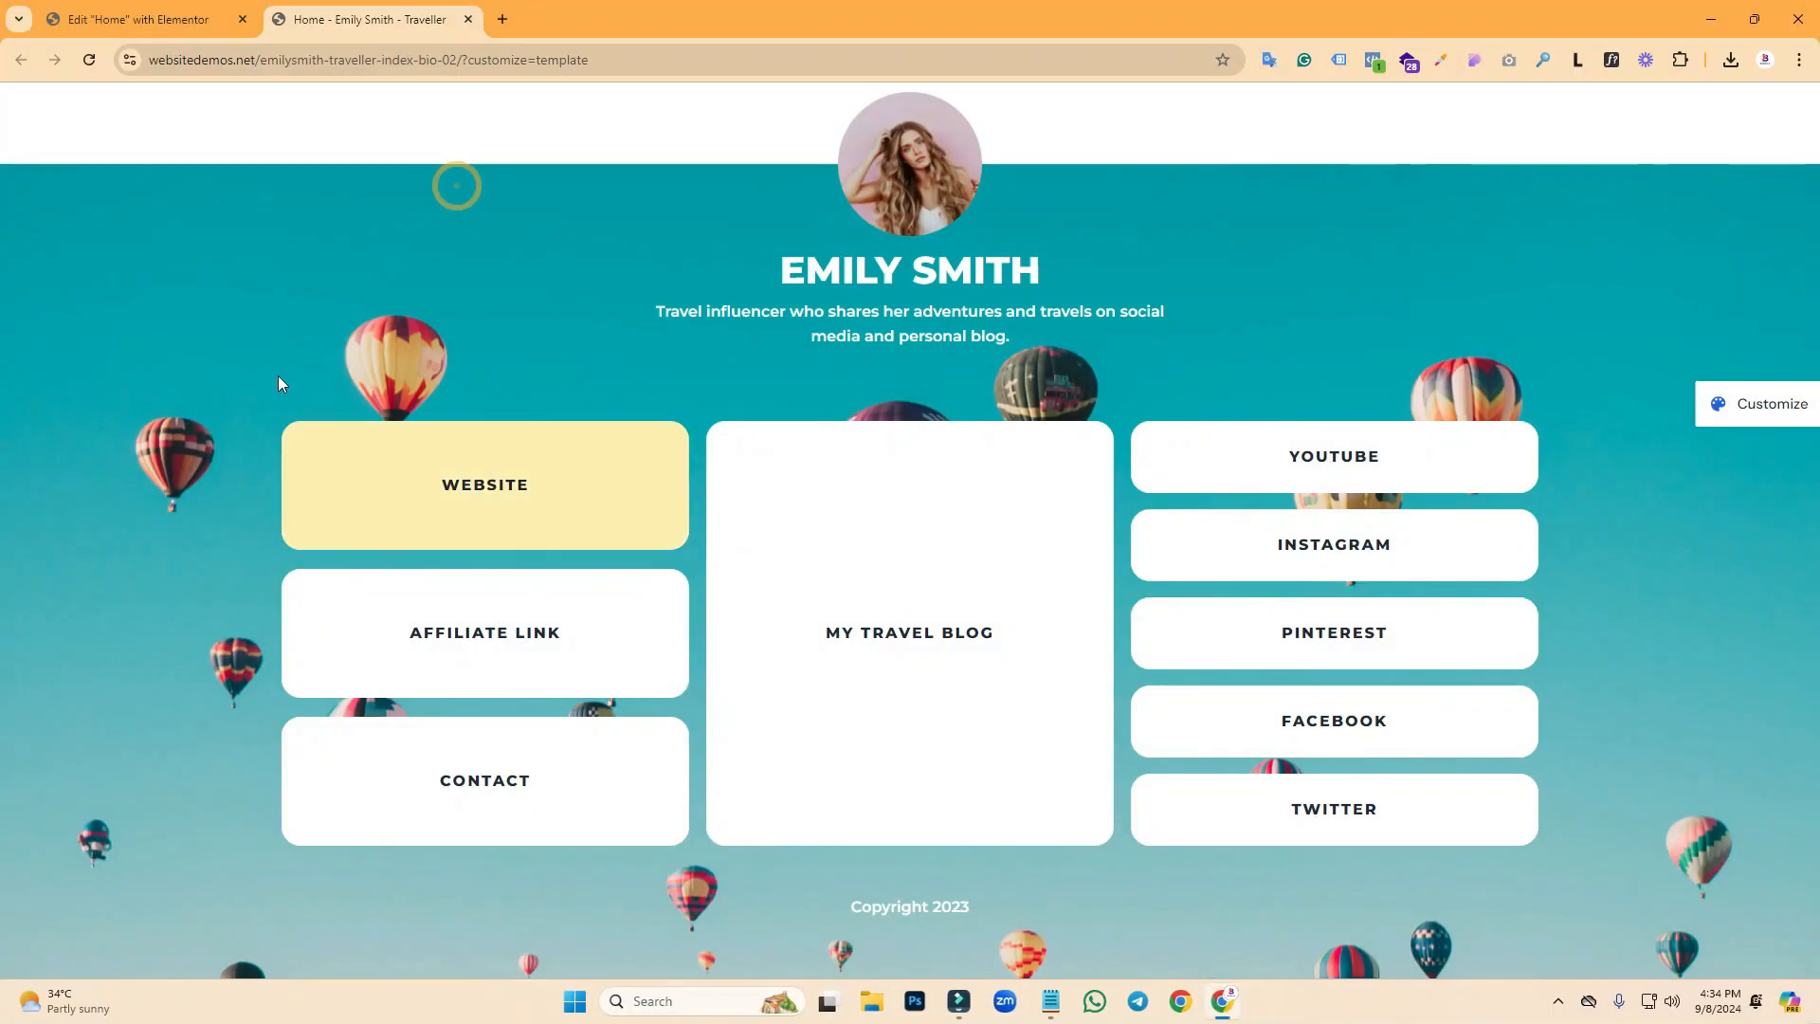
key("Print")
left_click_drag(235, 367, 1542, 515)
left_click_drag(389, 451, 428, 465)
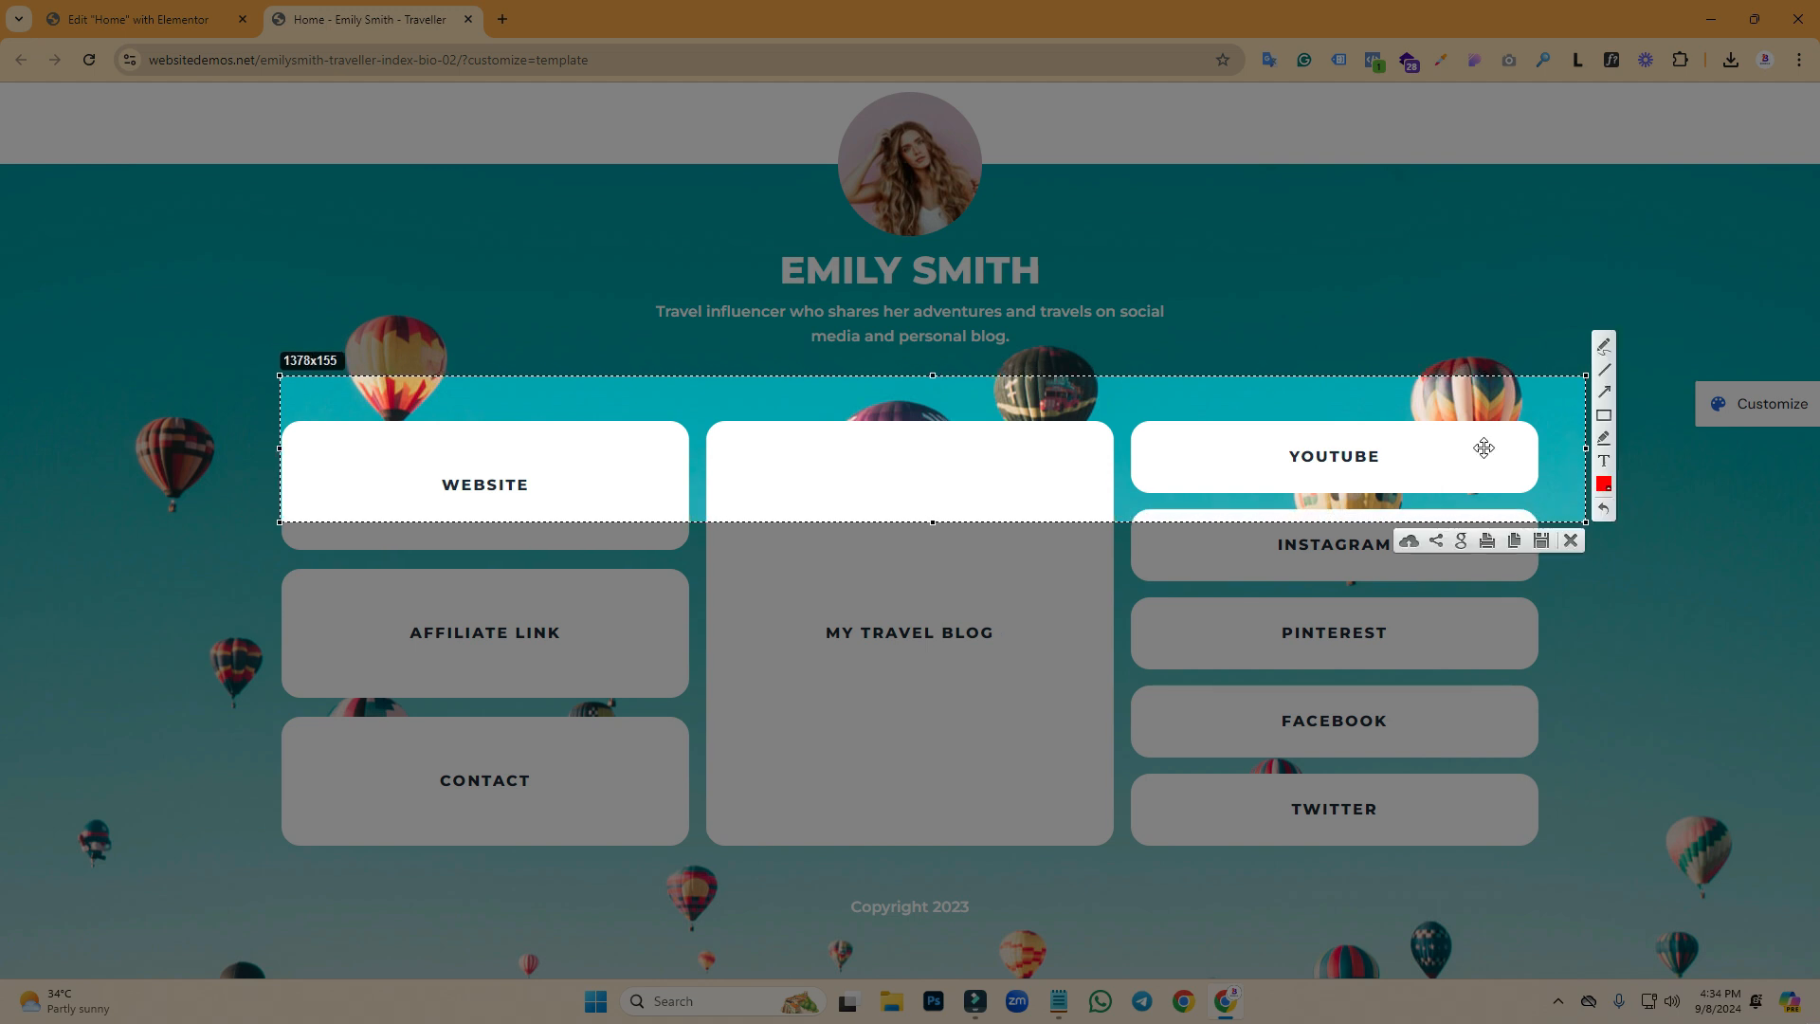
left_click_drag(1586, 448, 1538, 449)
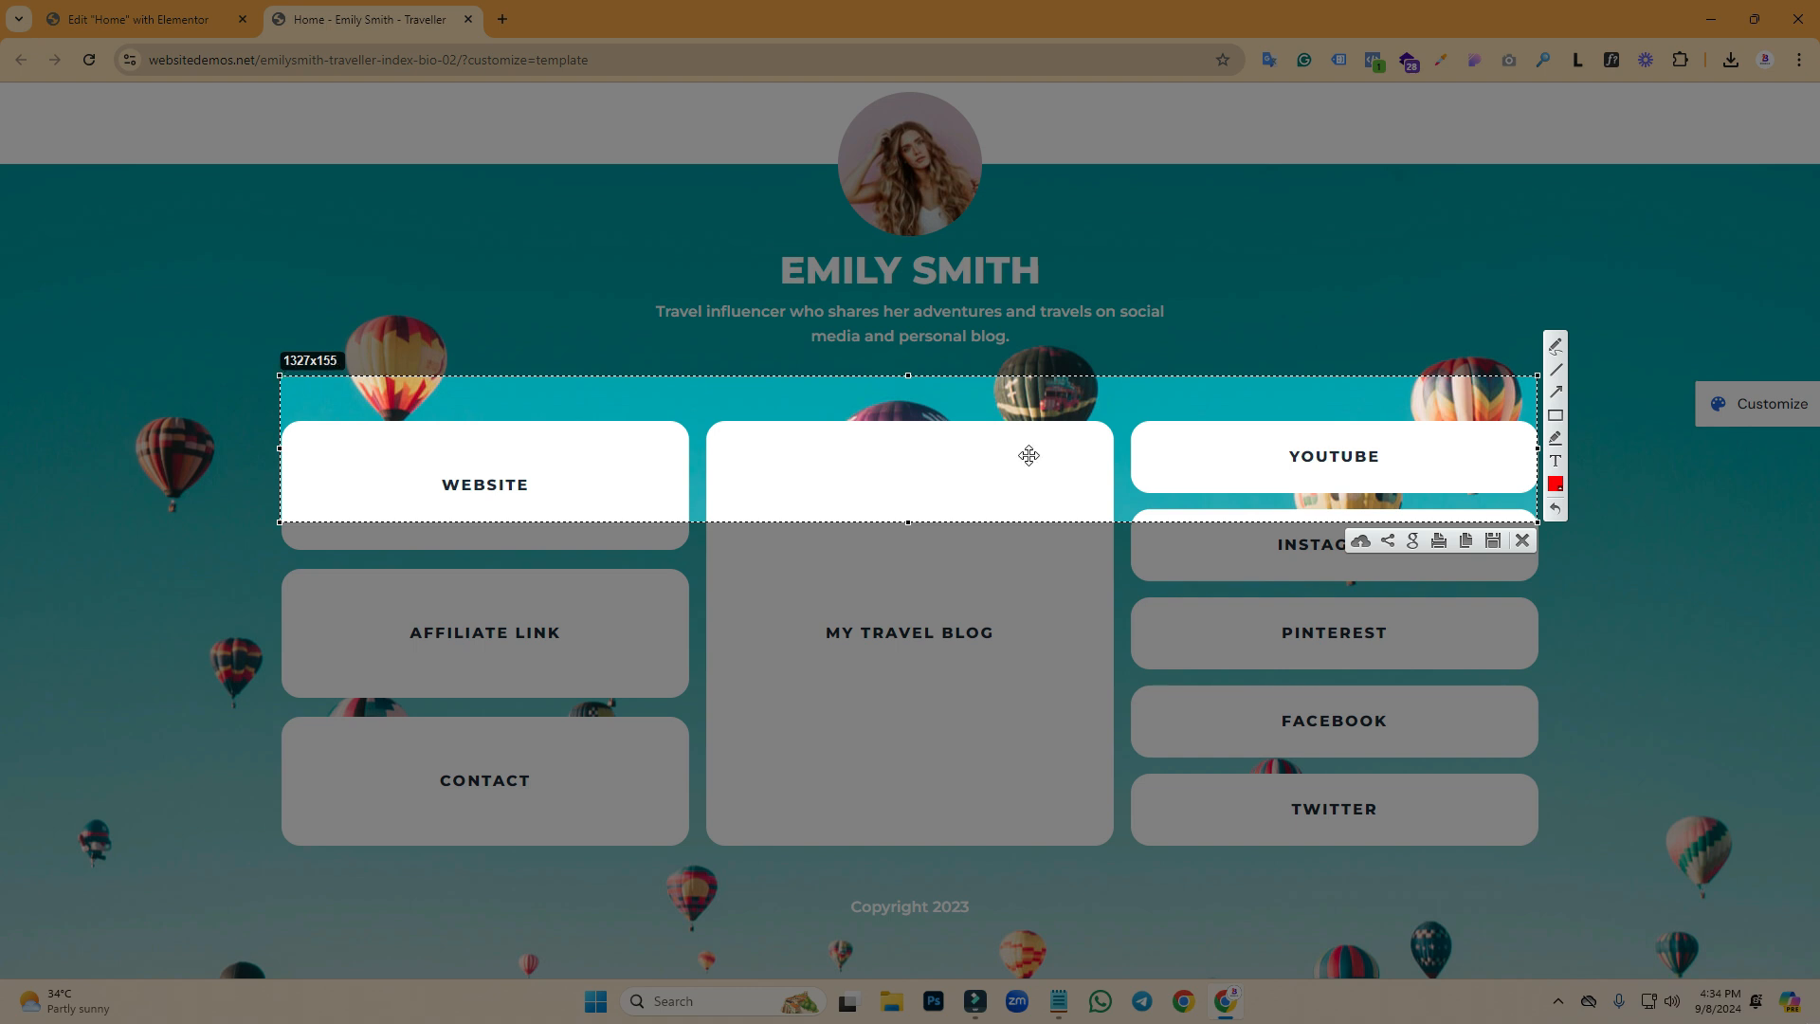
left_click(1530, 544)
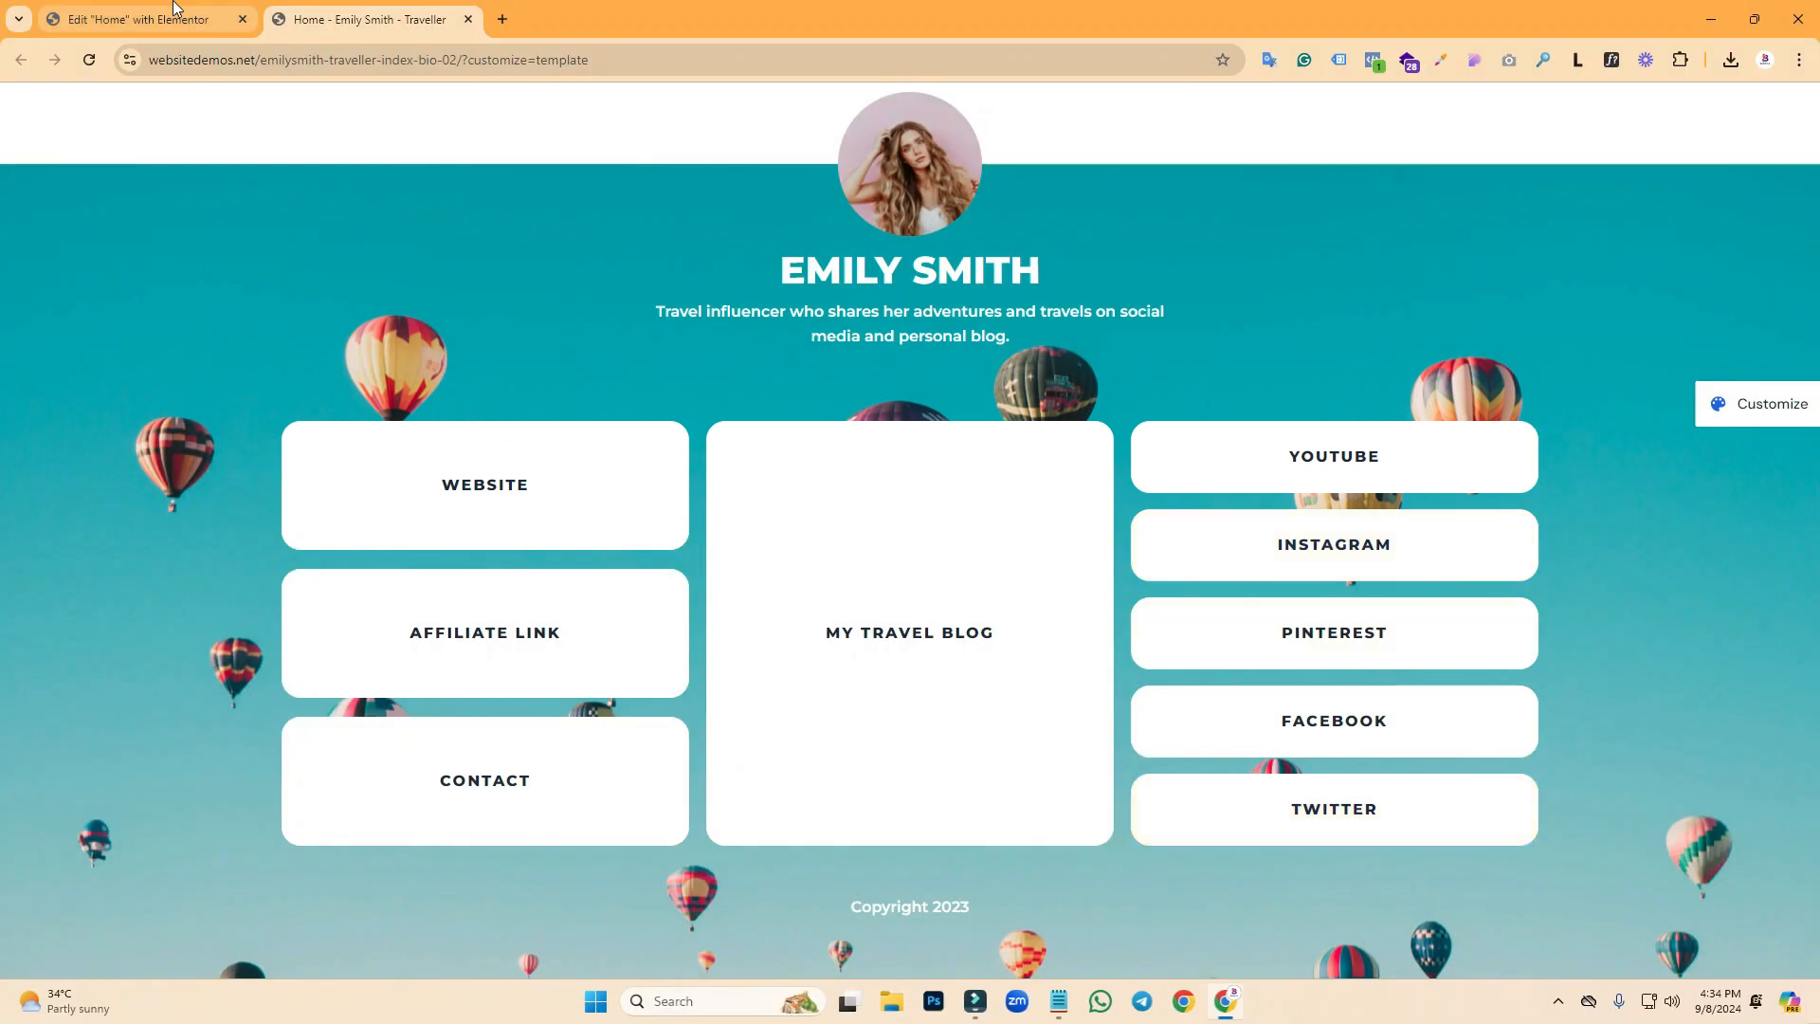
left_click(166, 17)
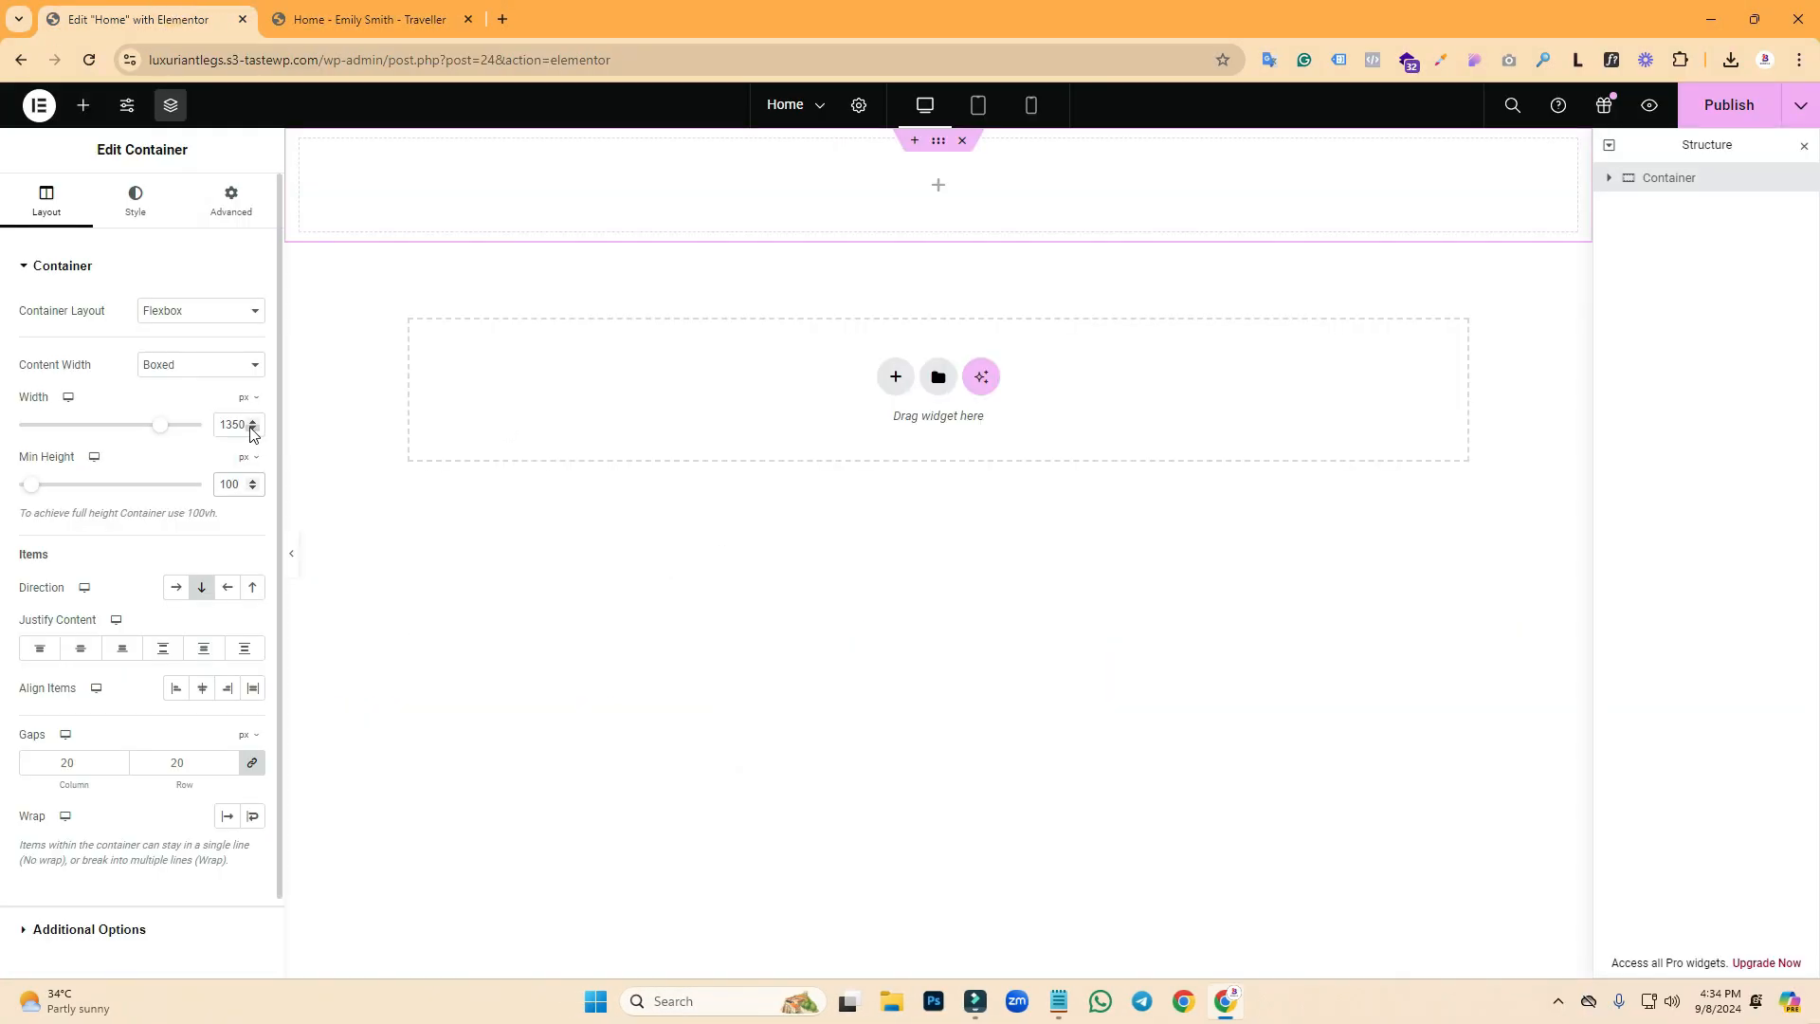
left_click_drag(245, 422, 237, 420)
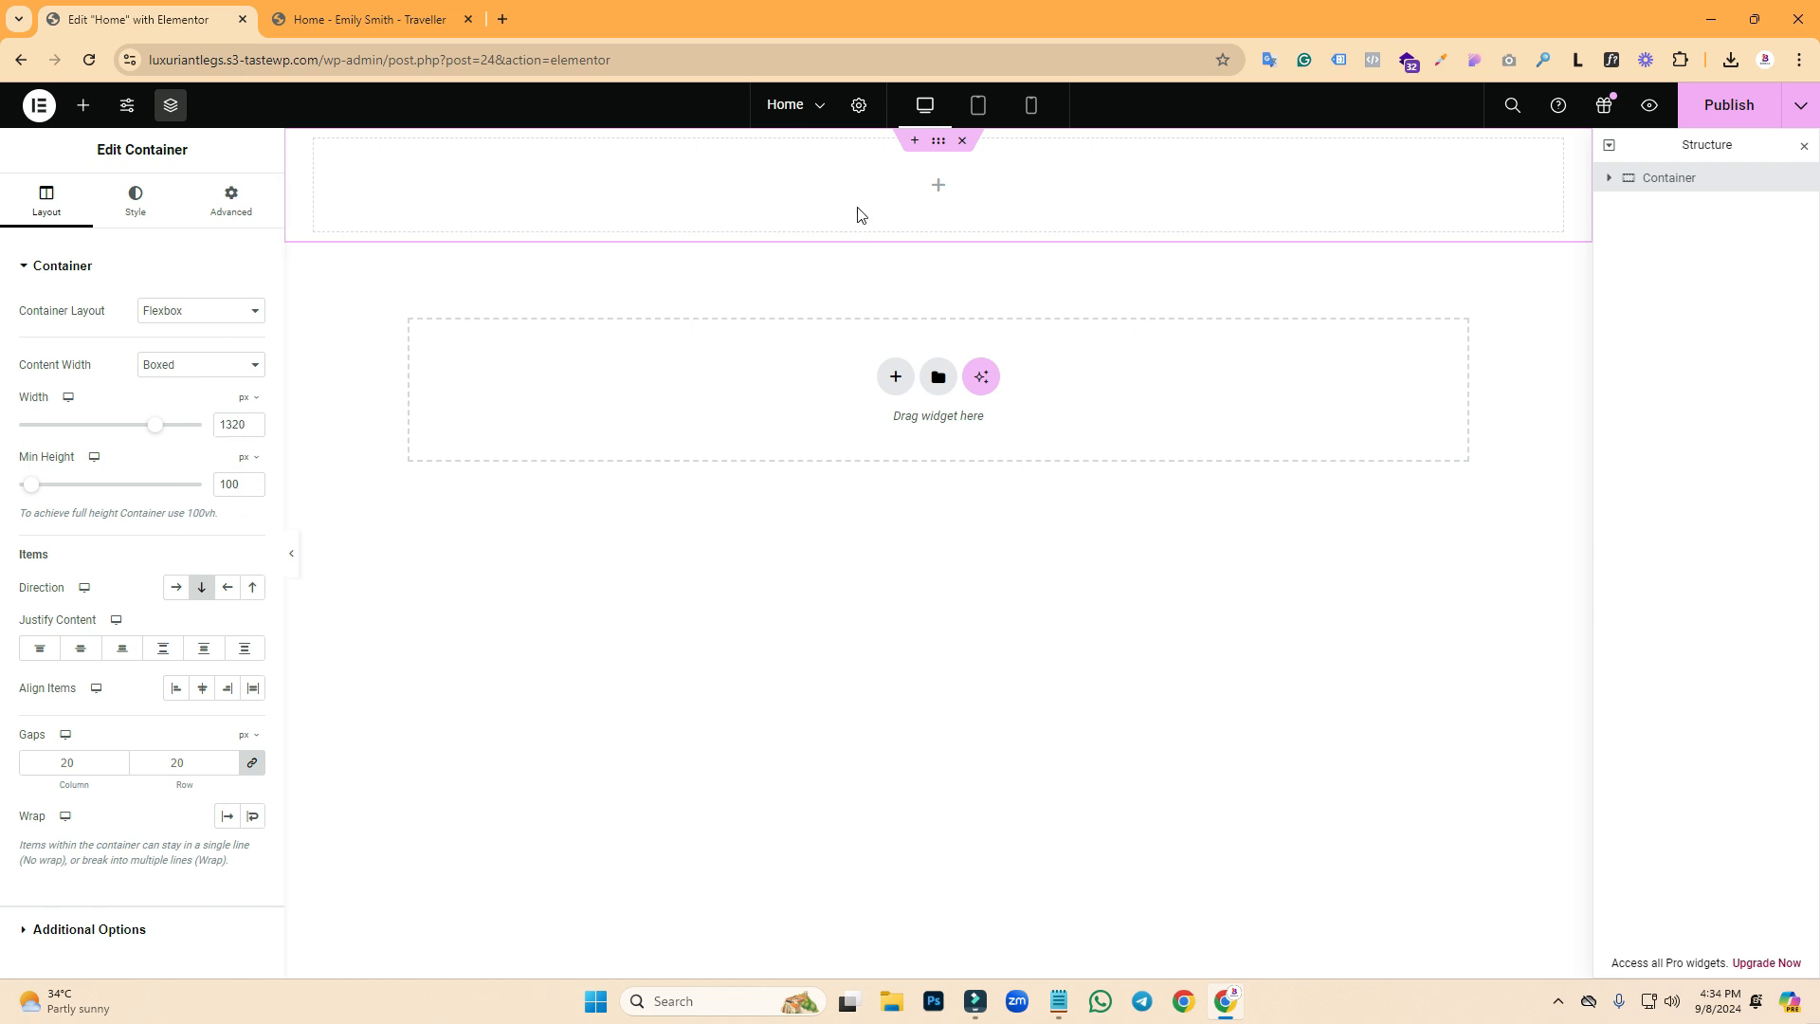
- Duplicate the container and measure the demo's balloon background height
right_click(943, 144)
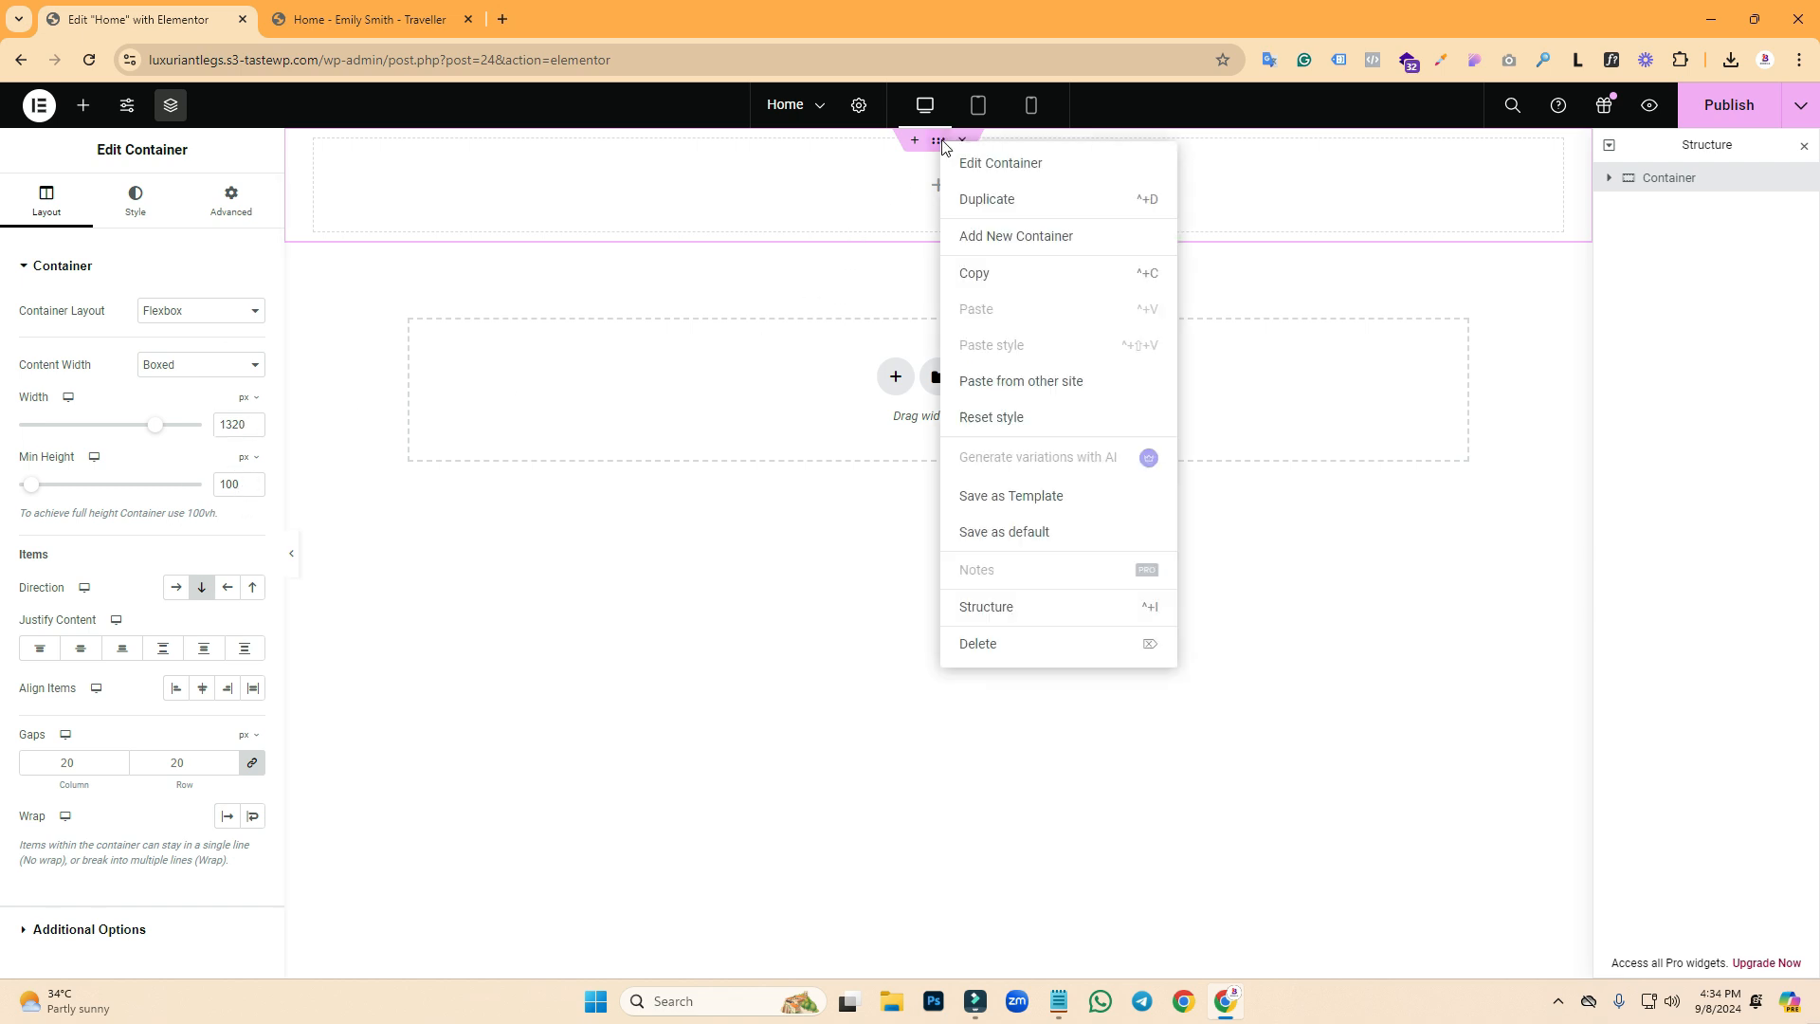
left_click(989, 202)
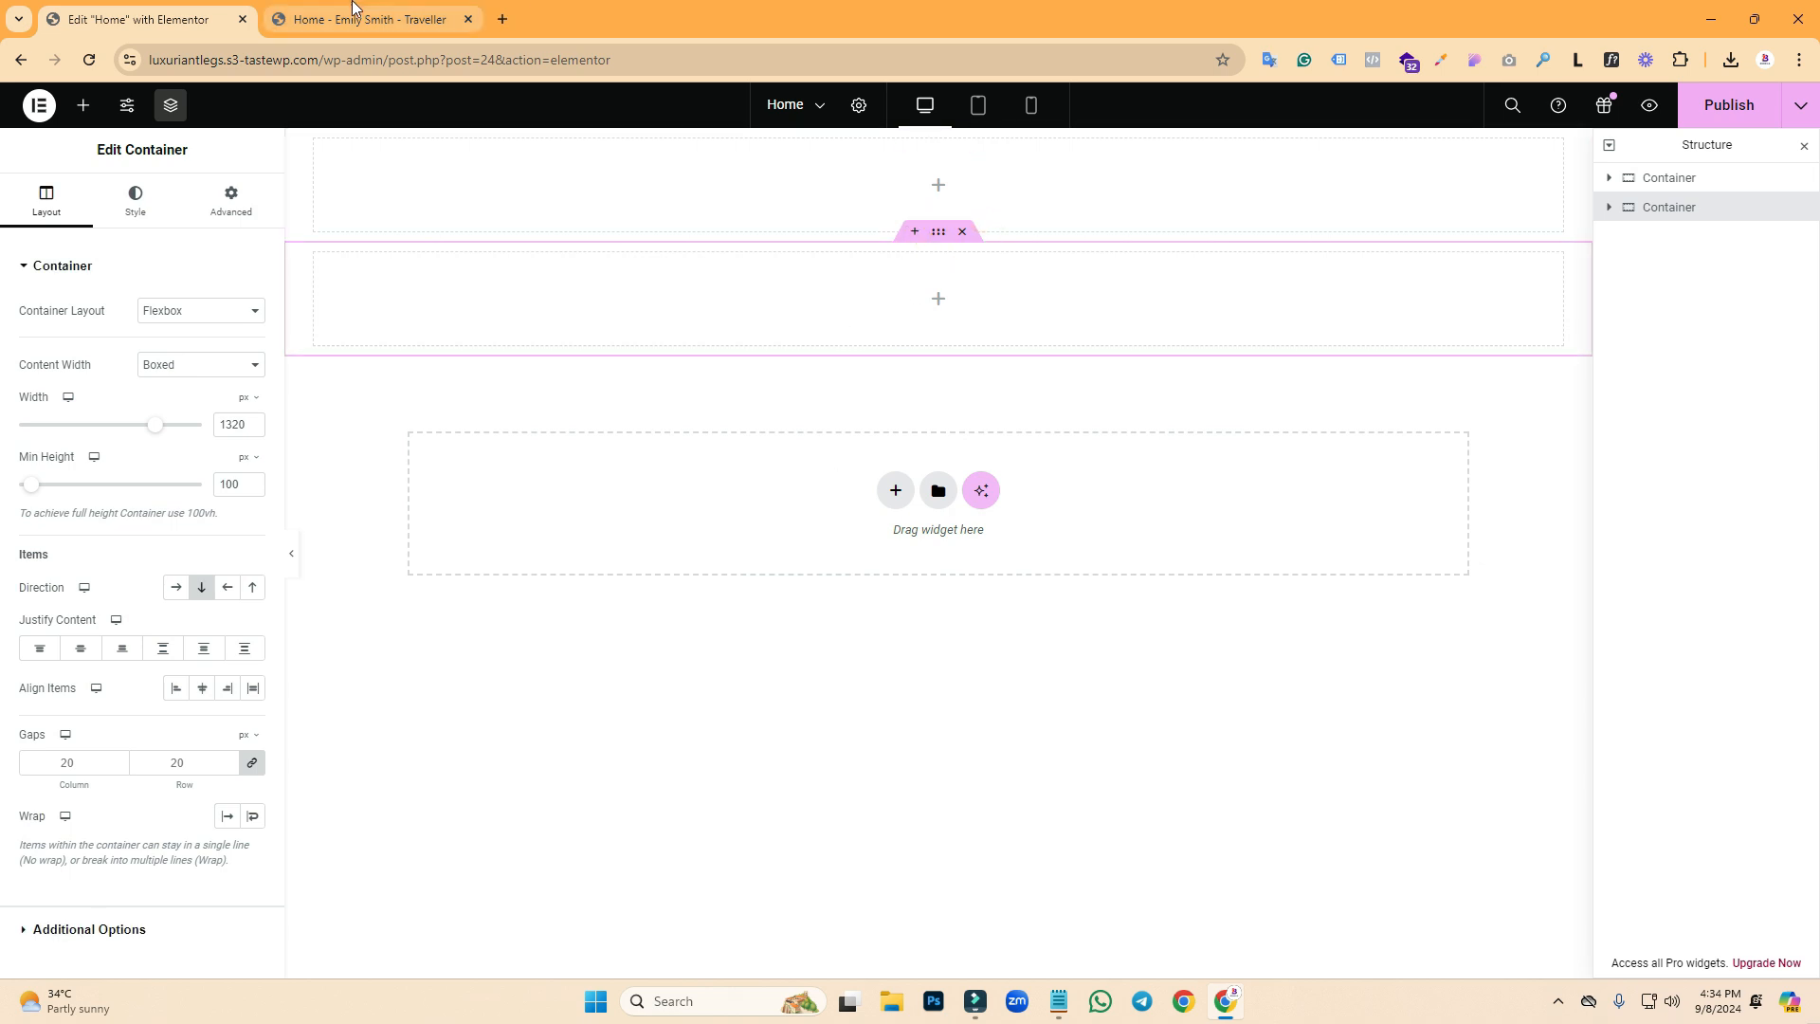
left_click(417, 19)
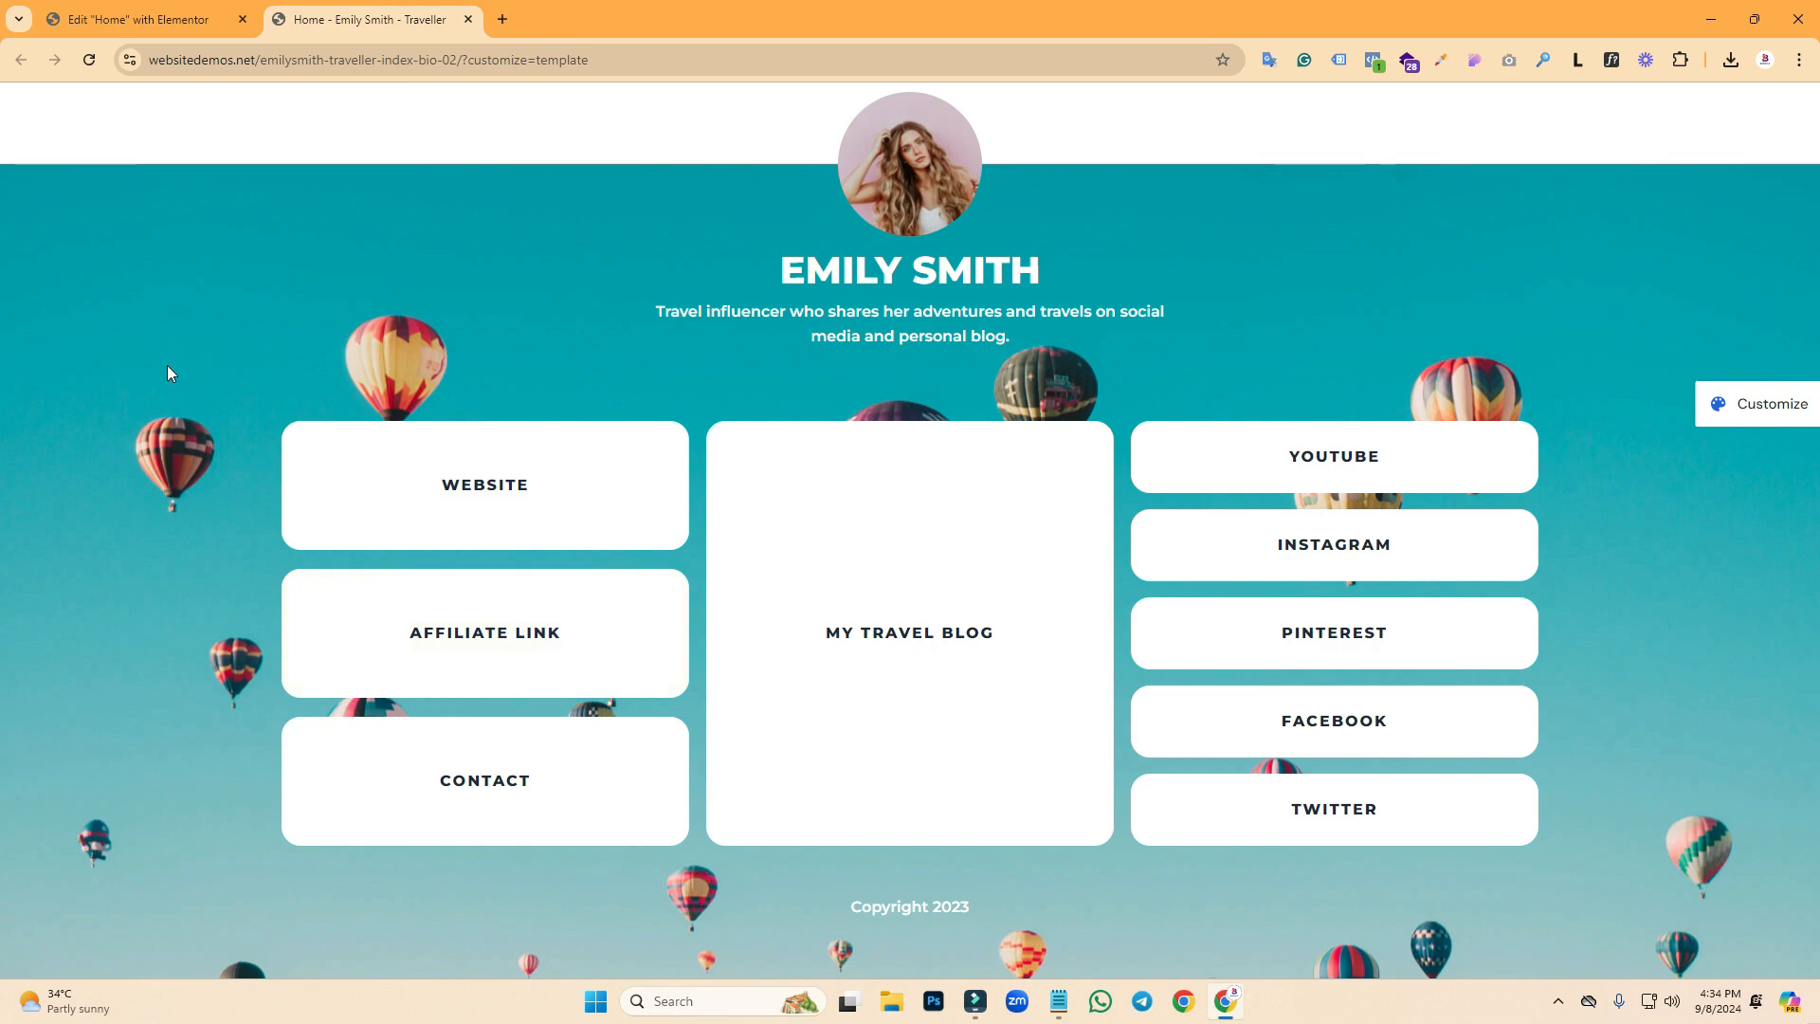
key("Print")
left_click_drag(79, 161, 183, 974)
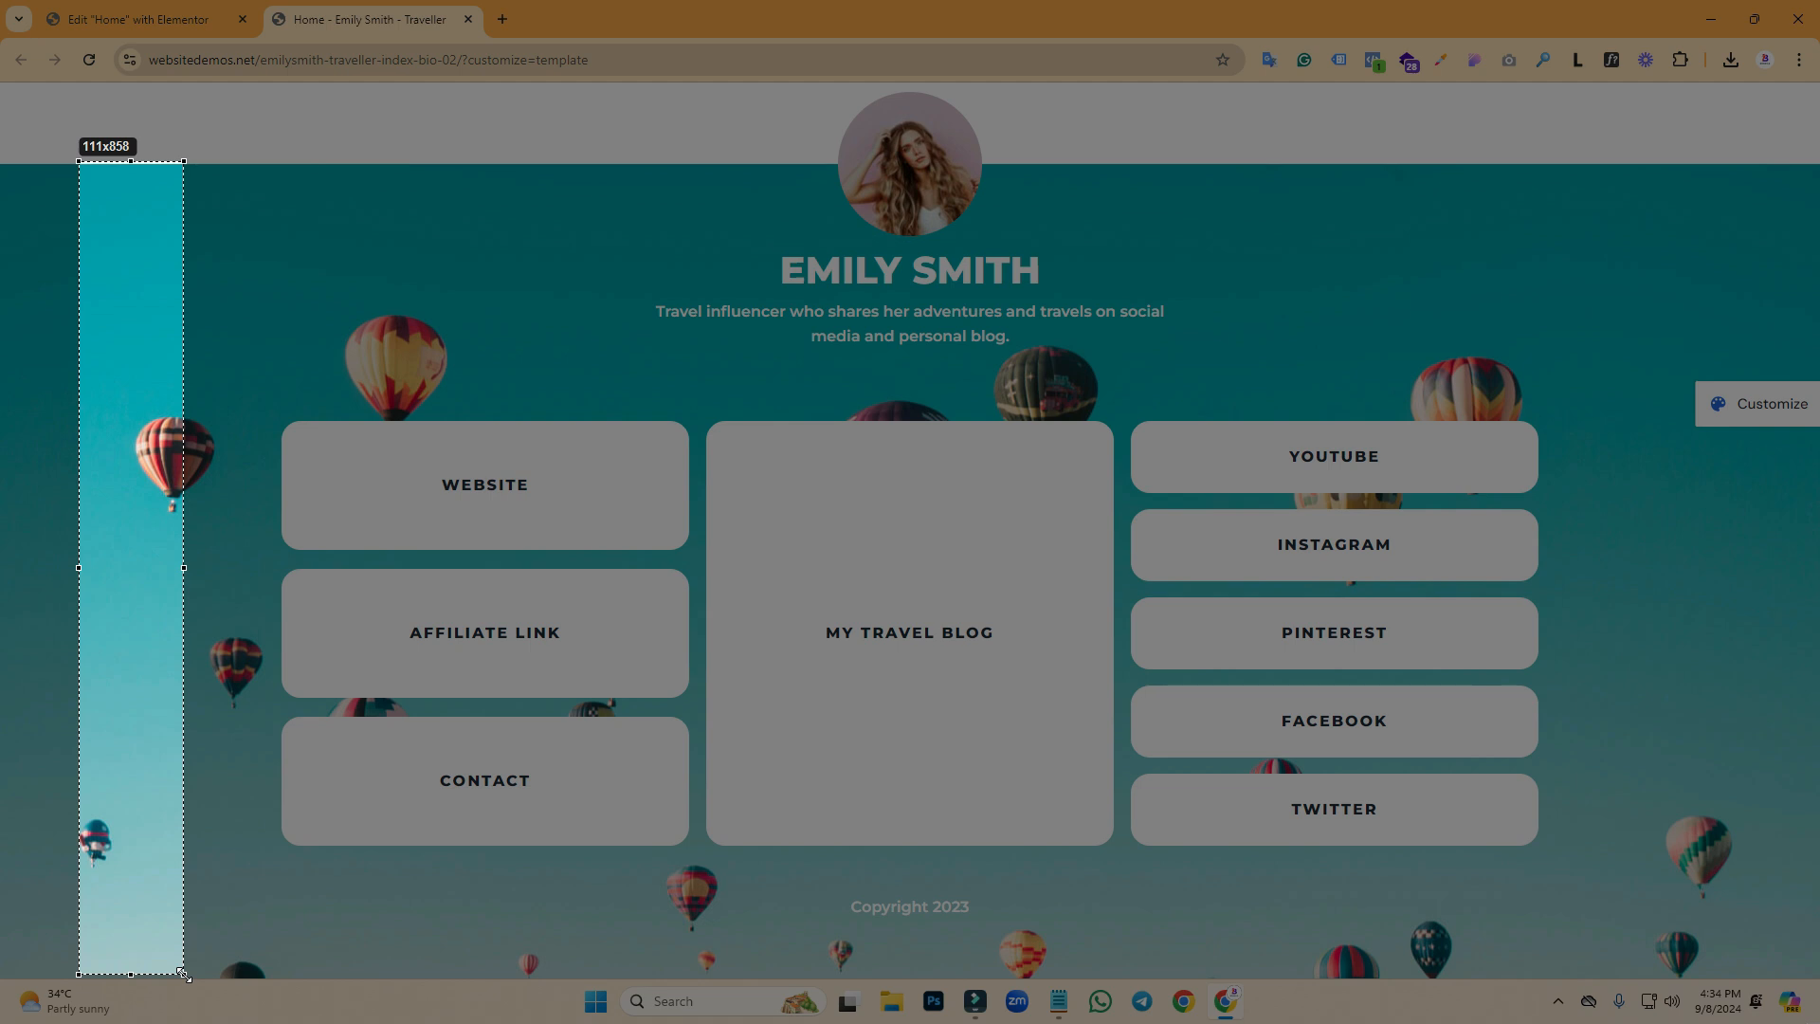
left_click_drag(183, 974, 183, 974)
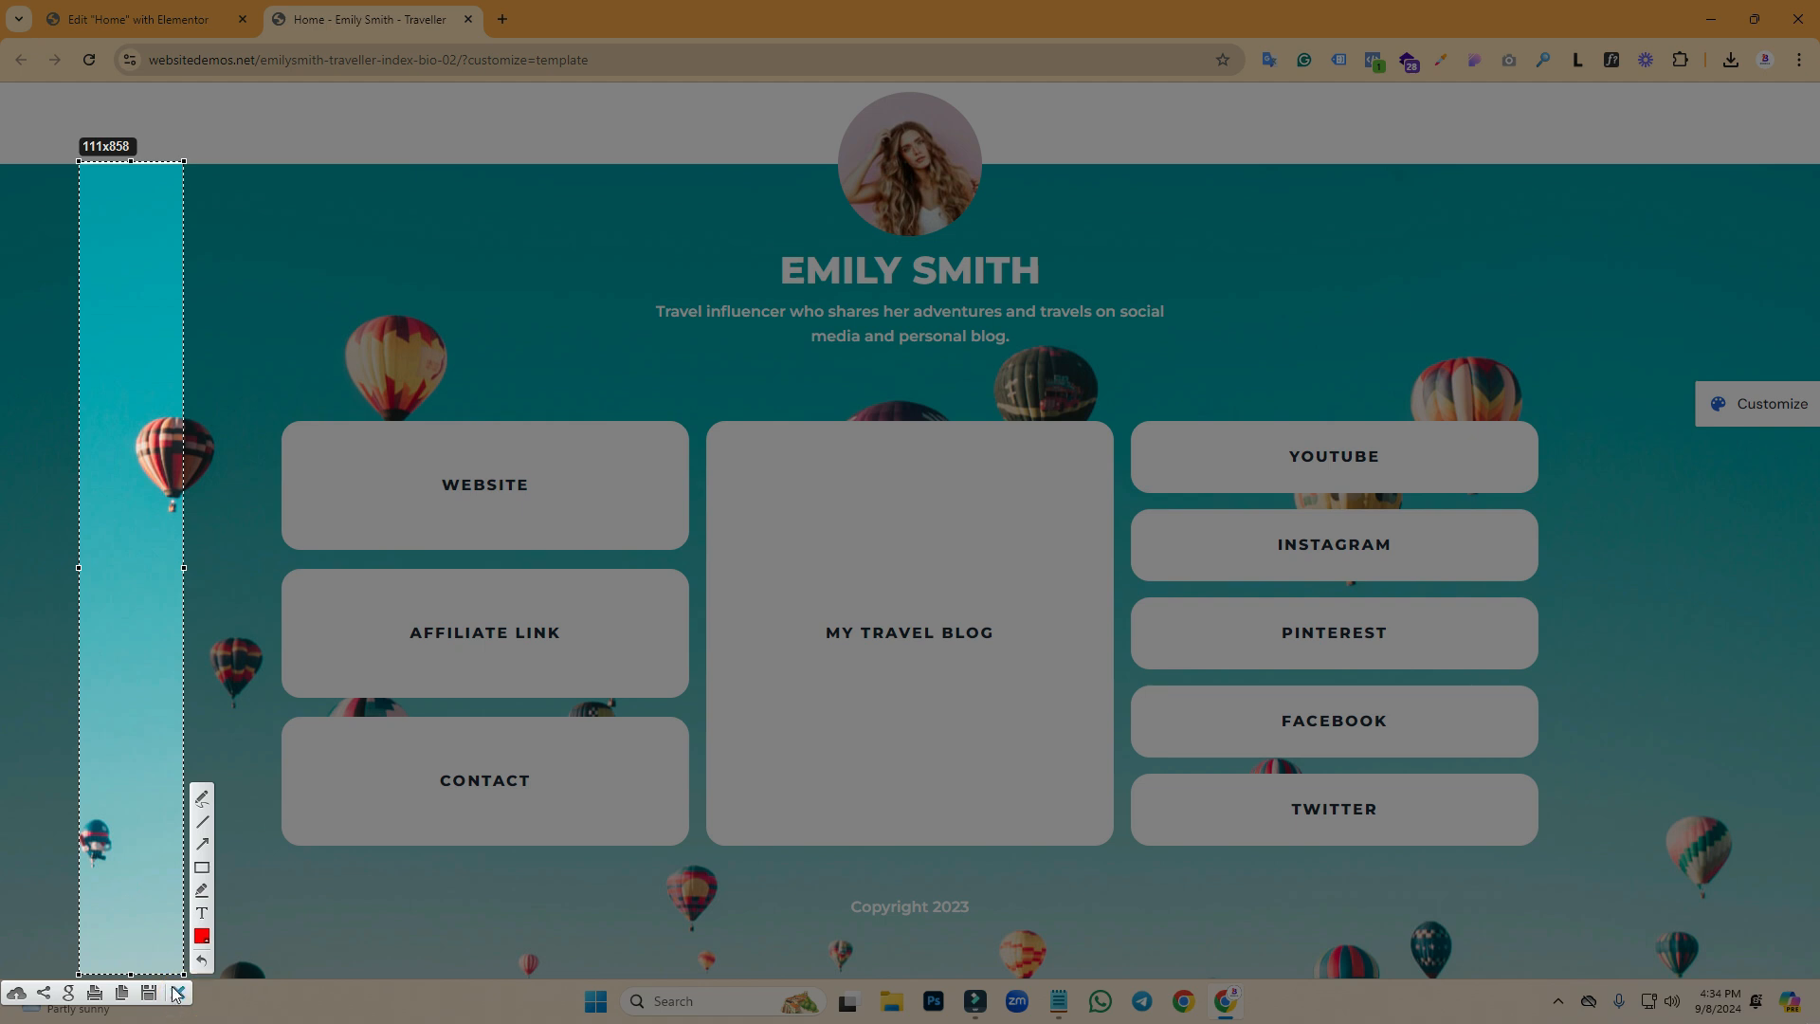
left_click(176, 993)
key("ctrl+shift+Tab")
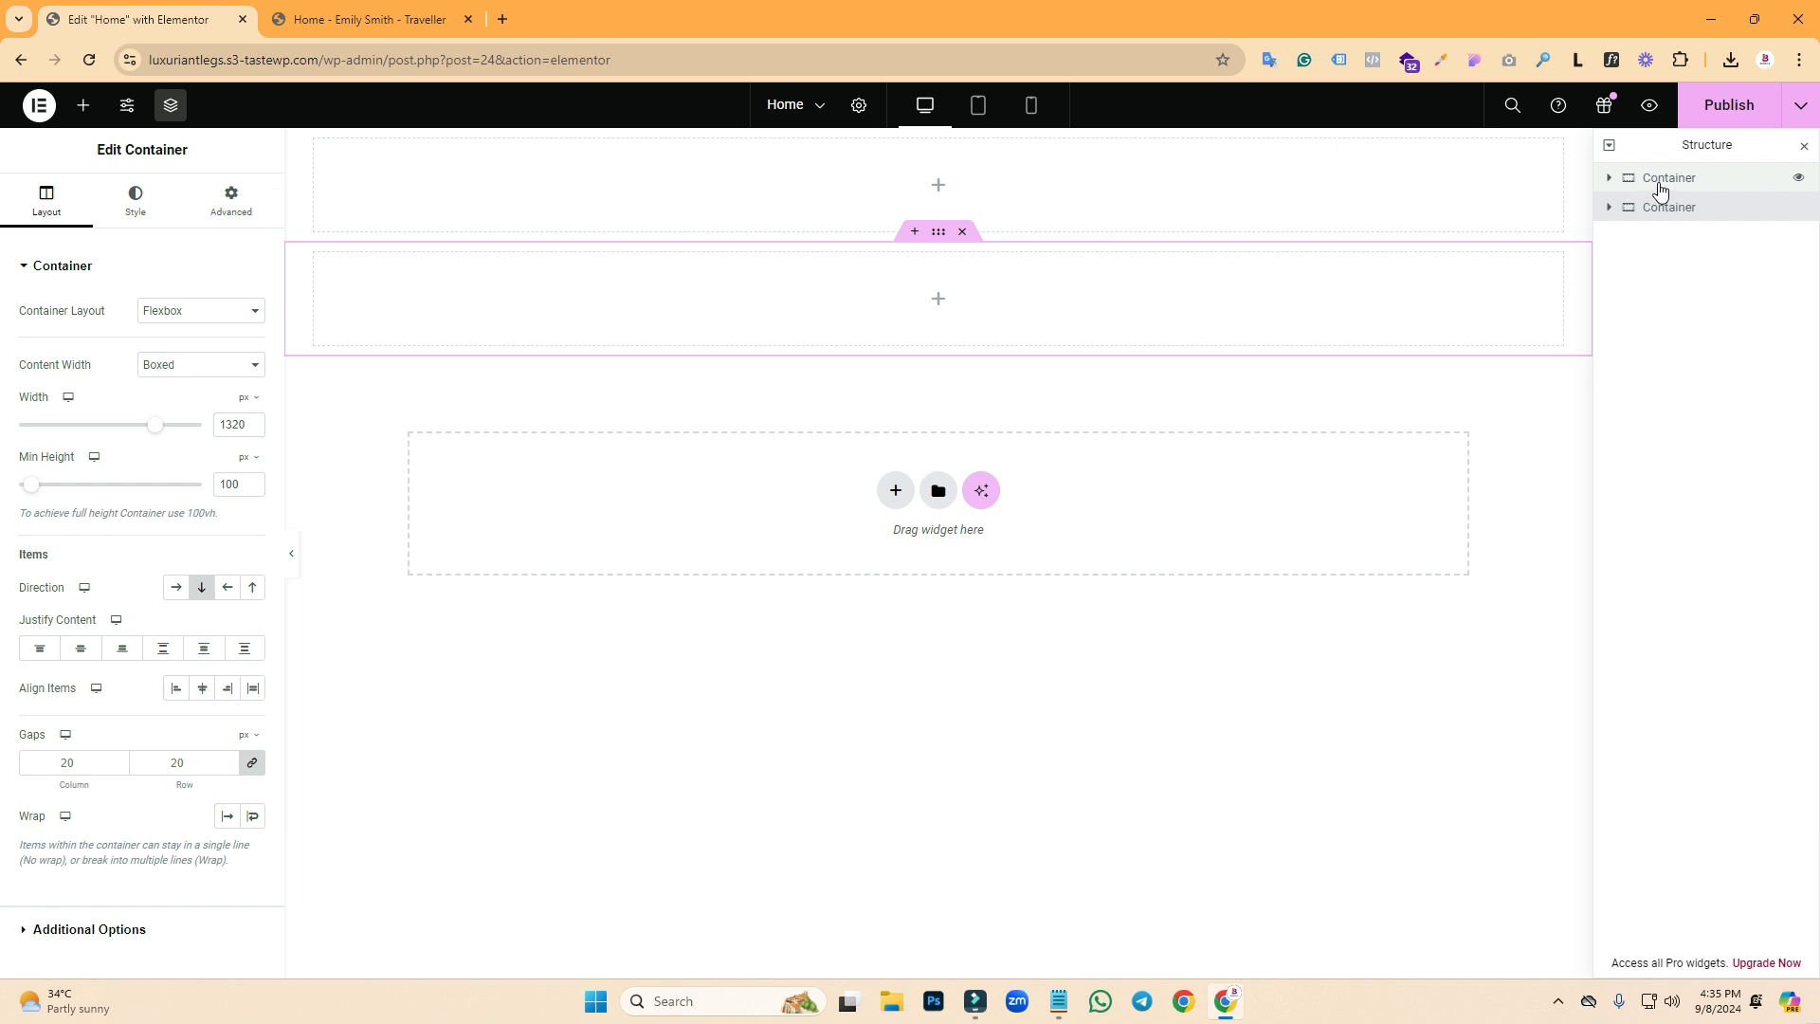
- Set the second container's minimum height to 850 px
left_click(1804, 145)
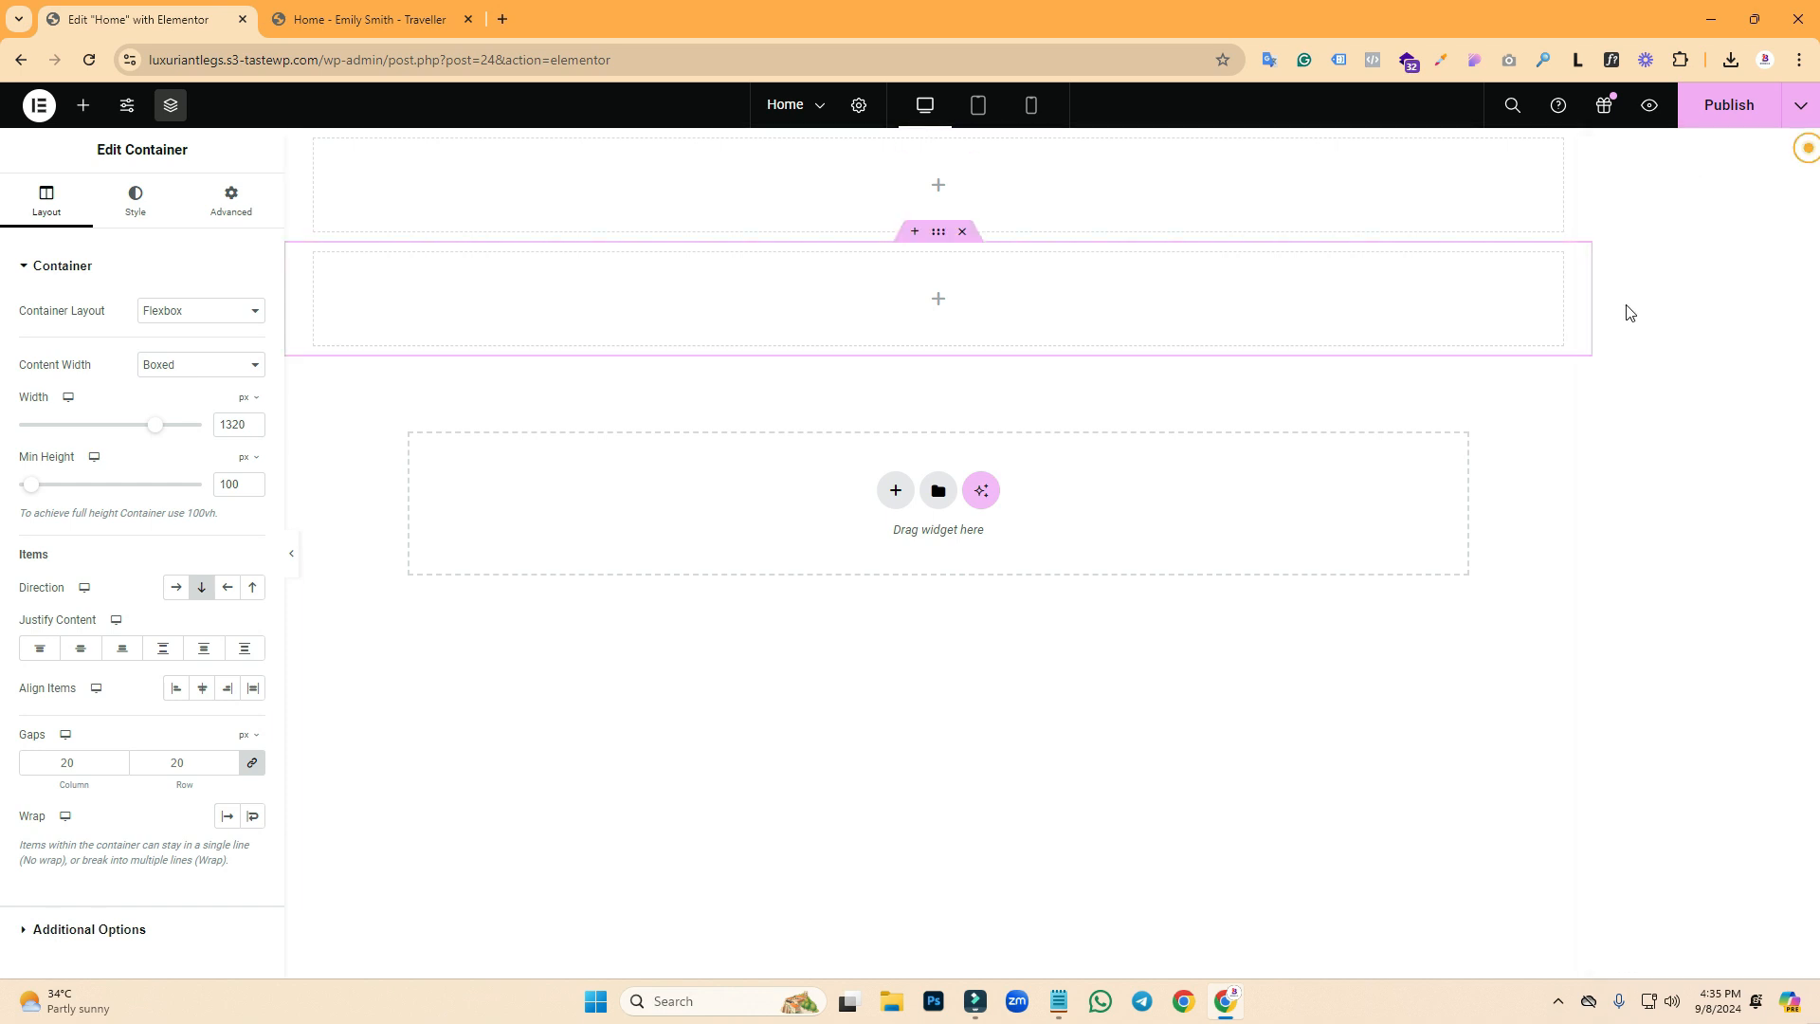
left_click(172, 110)
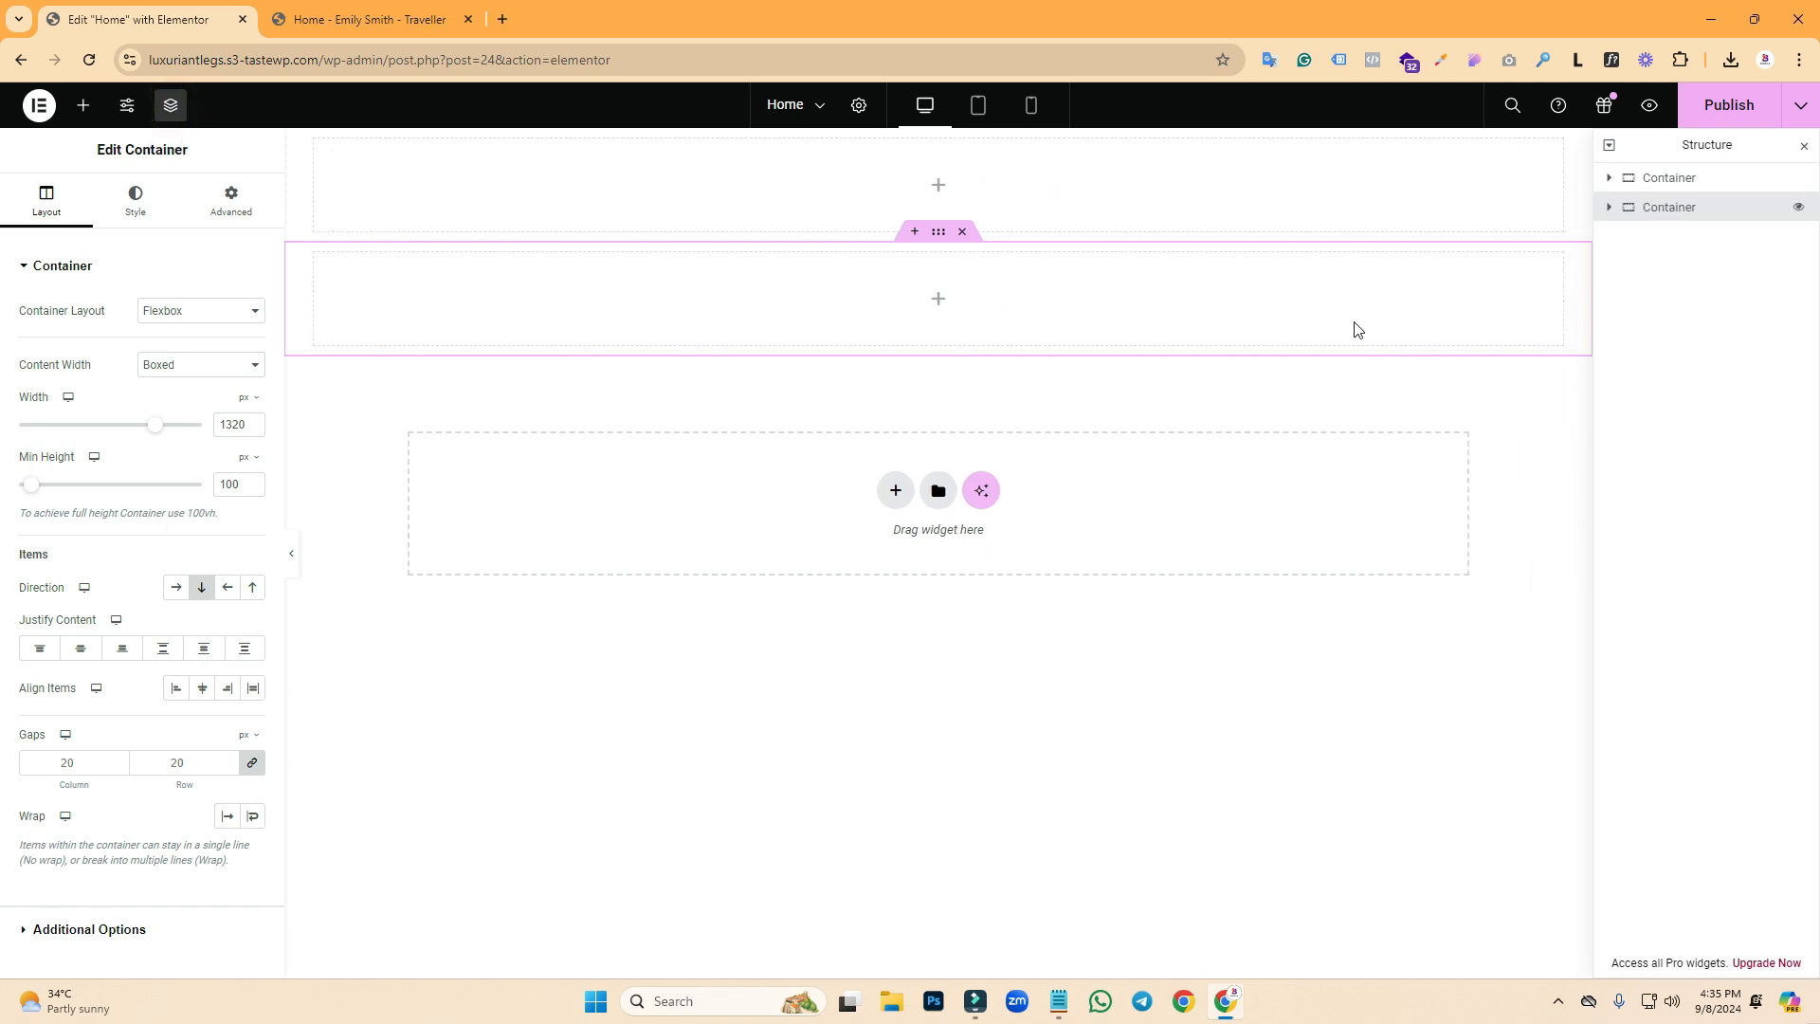
left_click(237, 486)
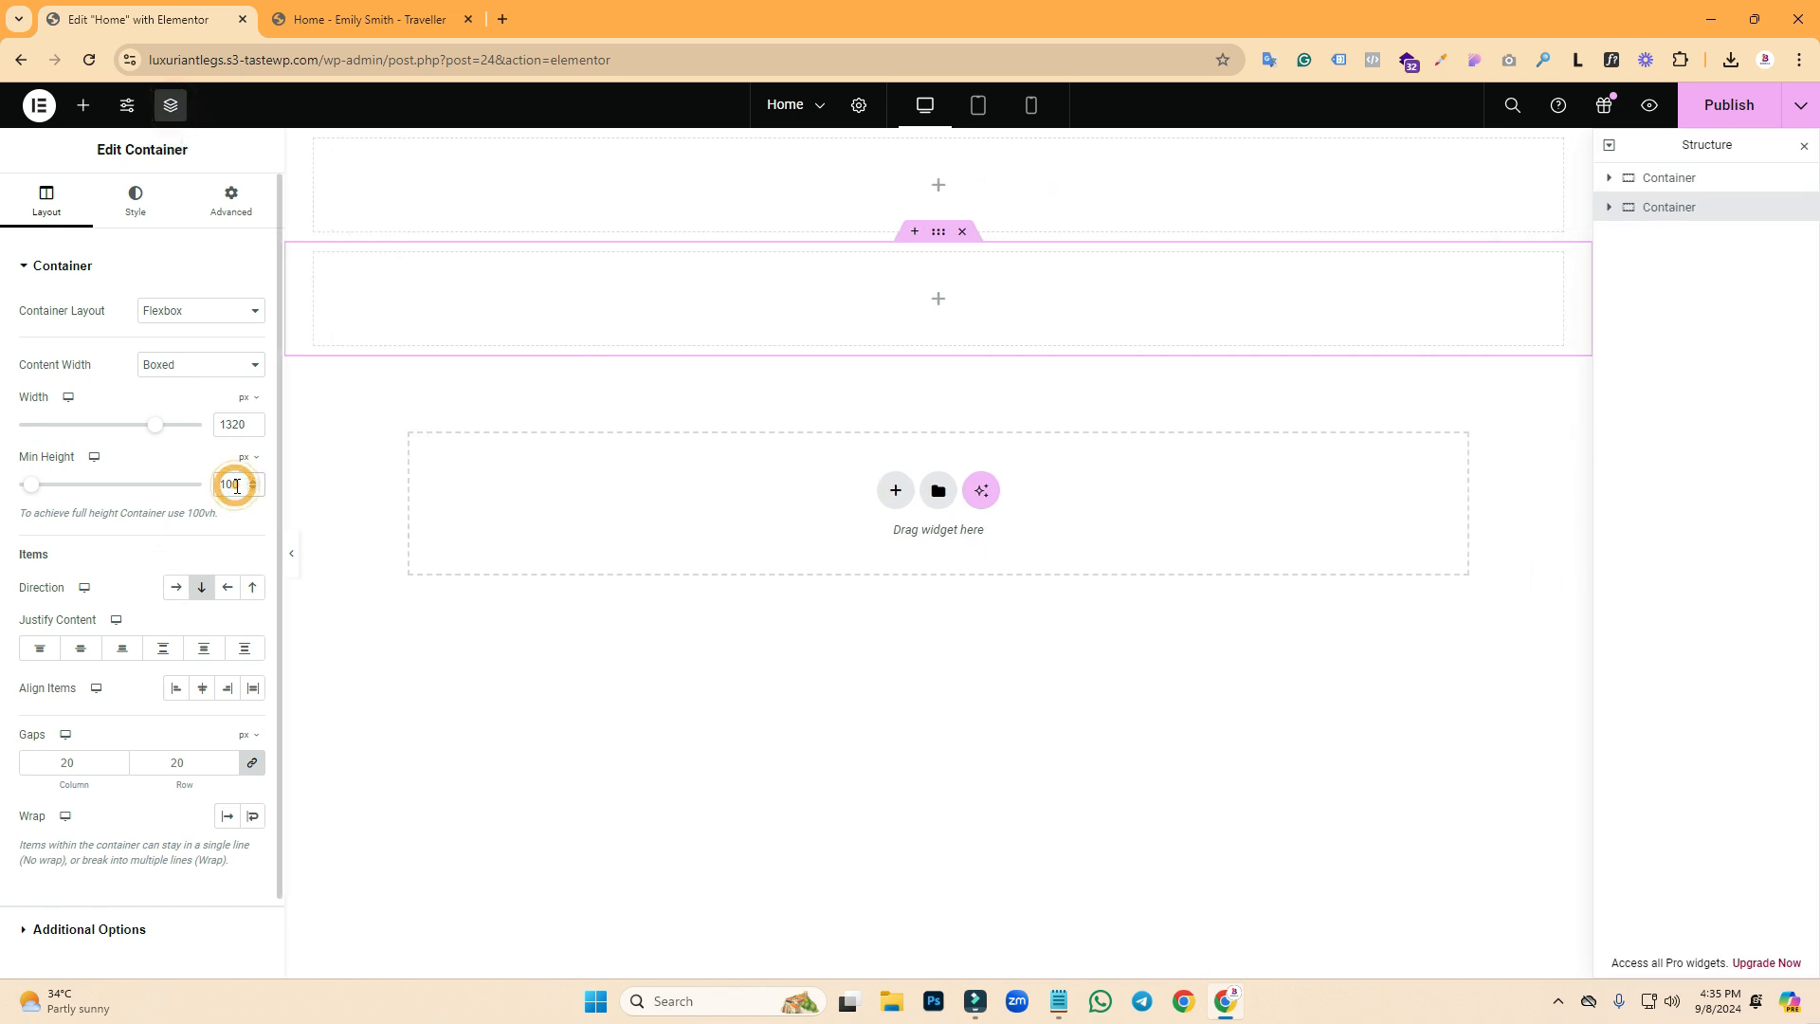
double_click(237, 485)
type("850")
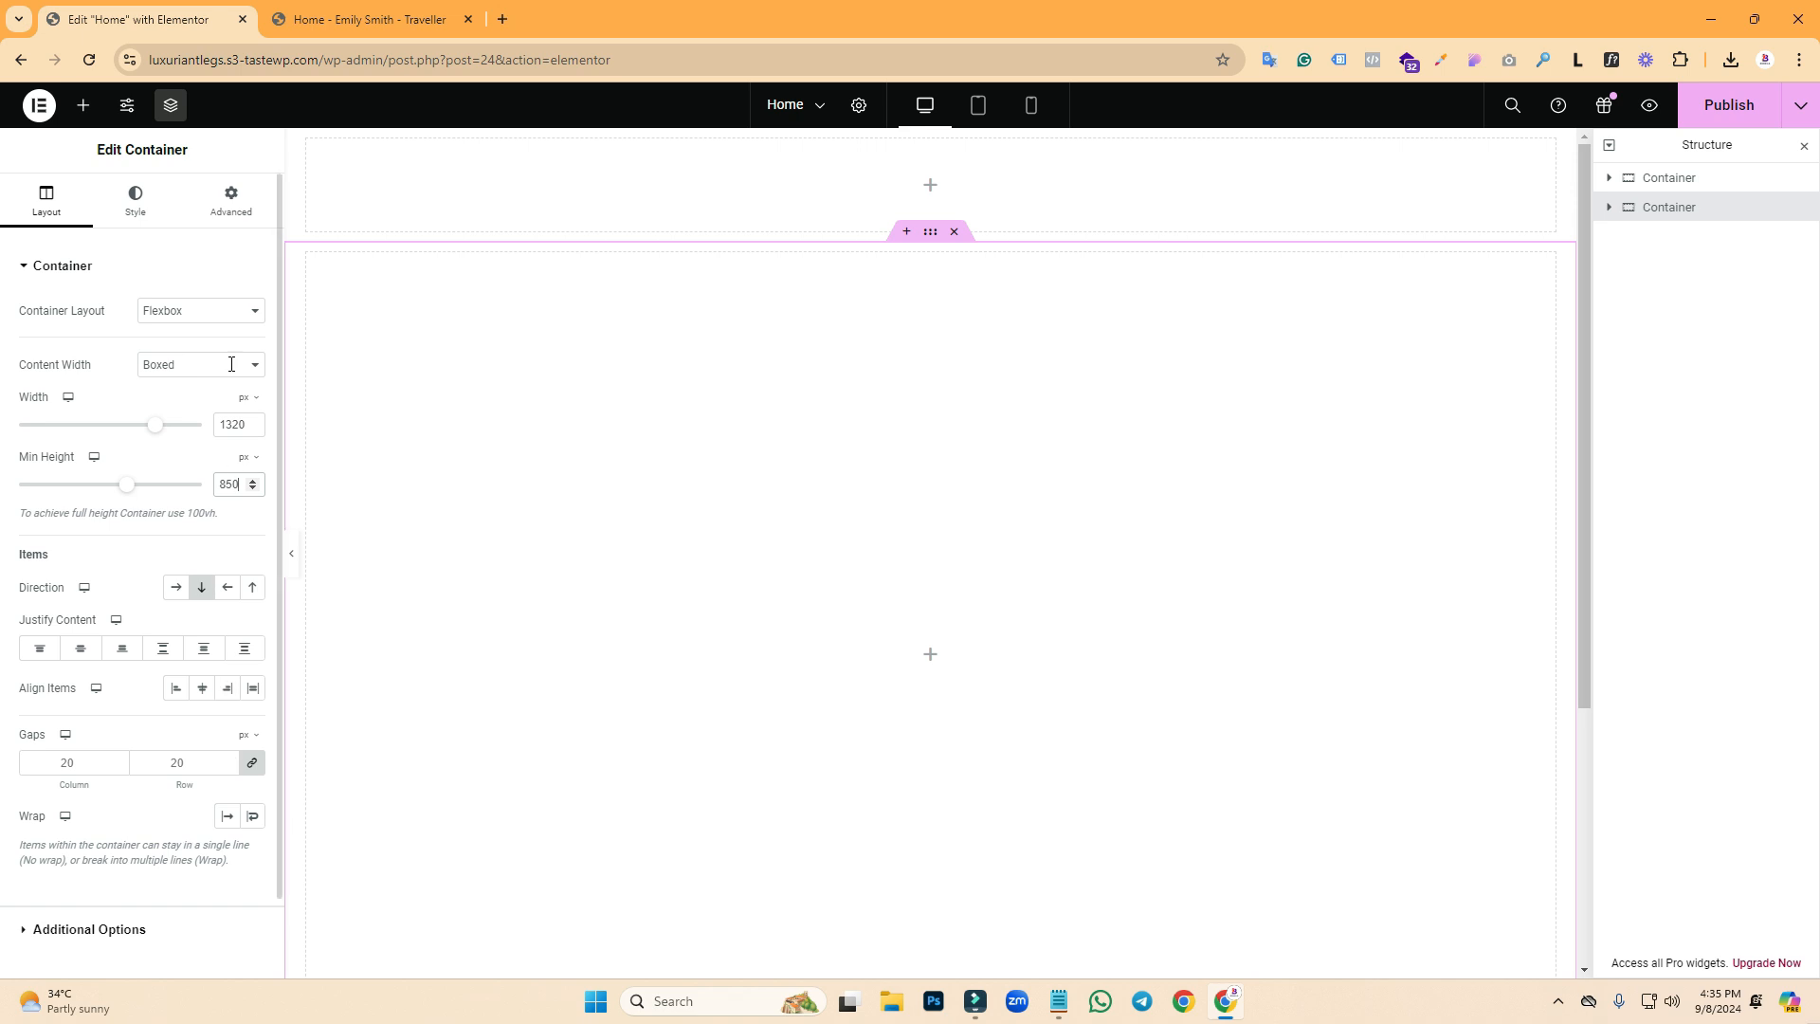
left_click(323, 17)
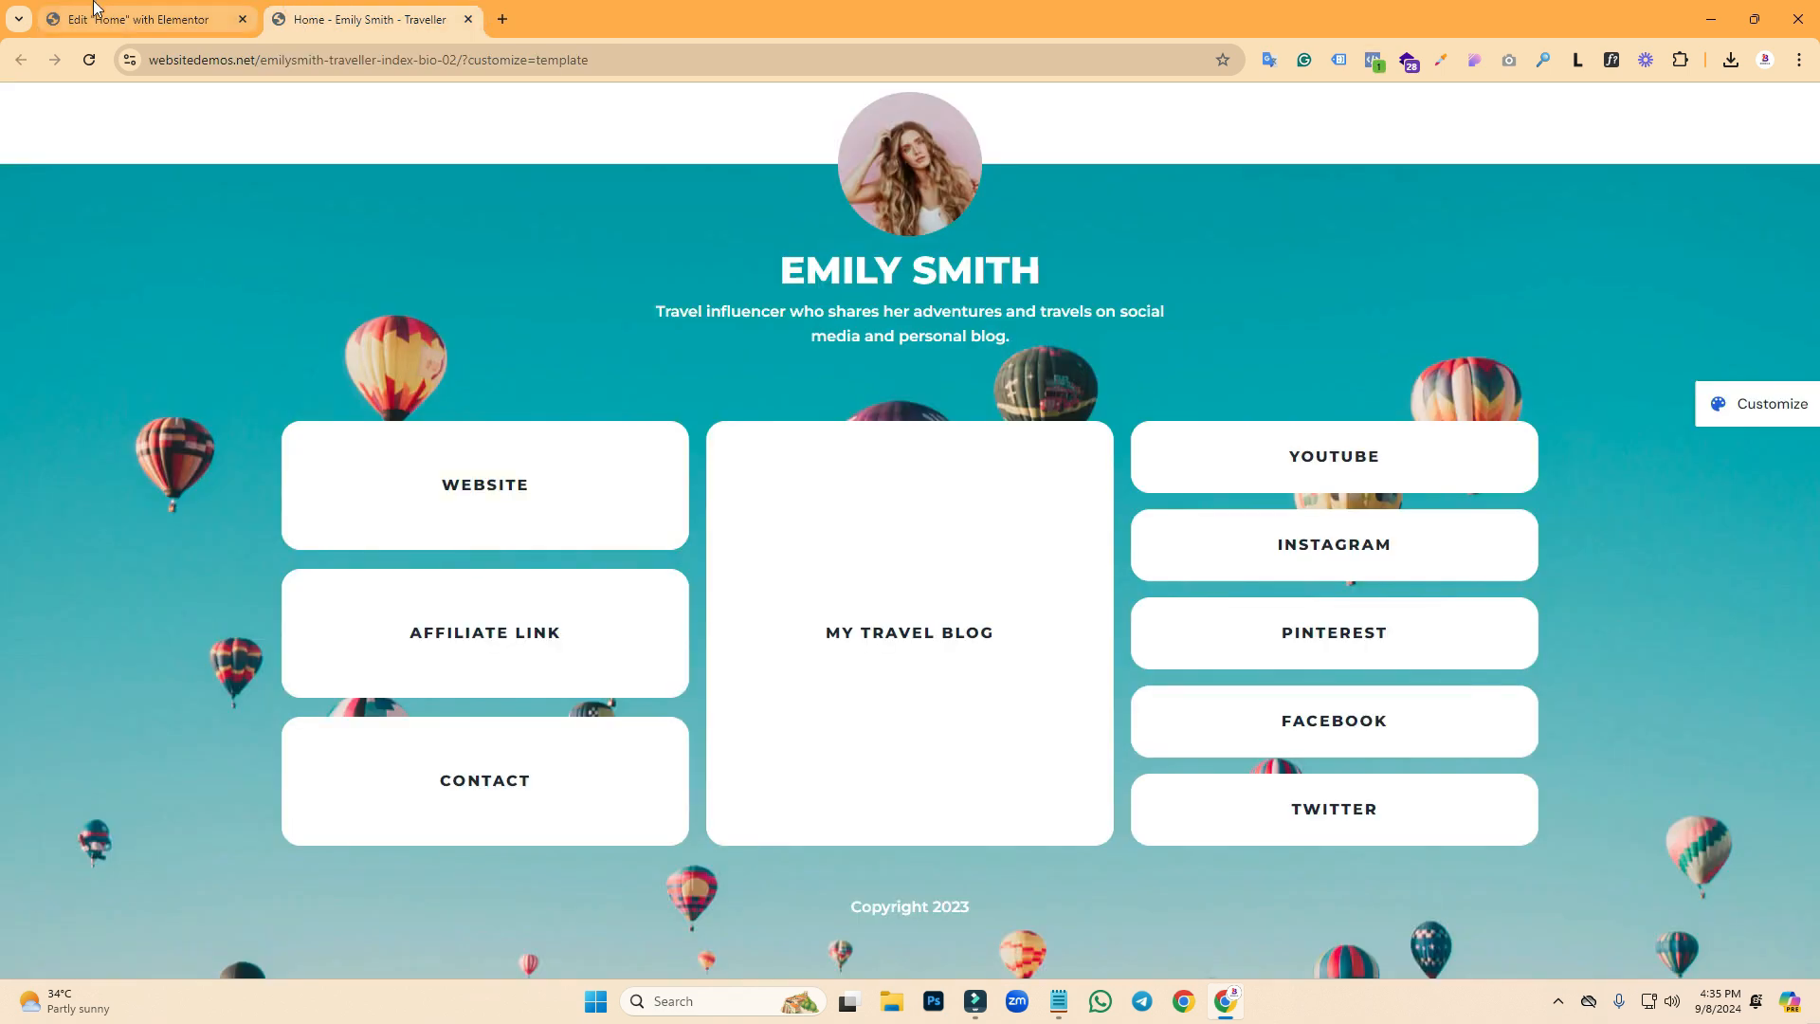
- Give the top container a classic #FFFFFF background
left_click(95, 9)
left_click(336, 17)
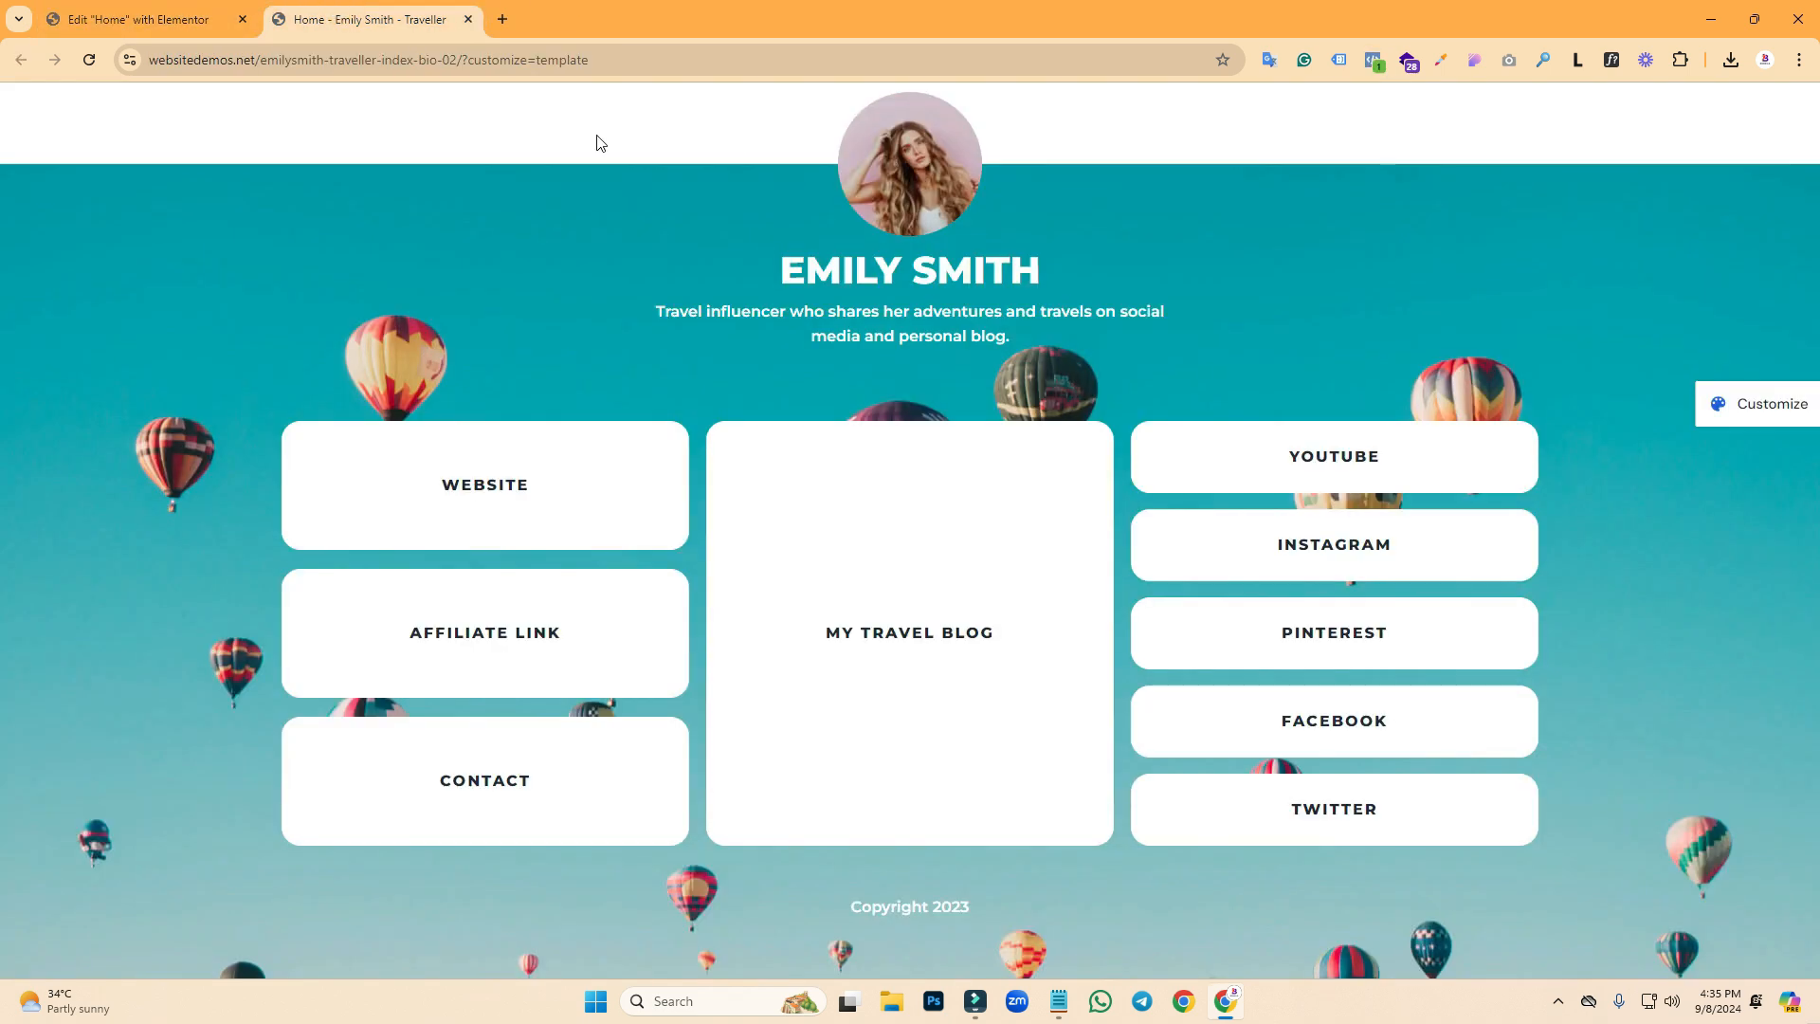
left_click(114, 17)
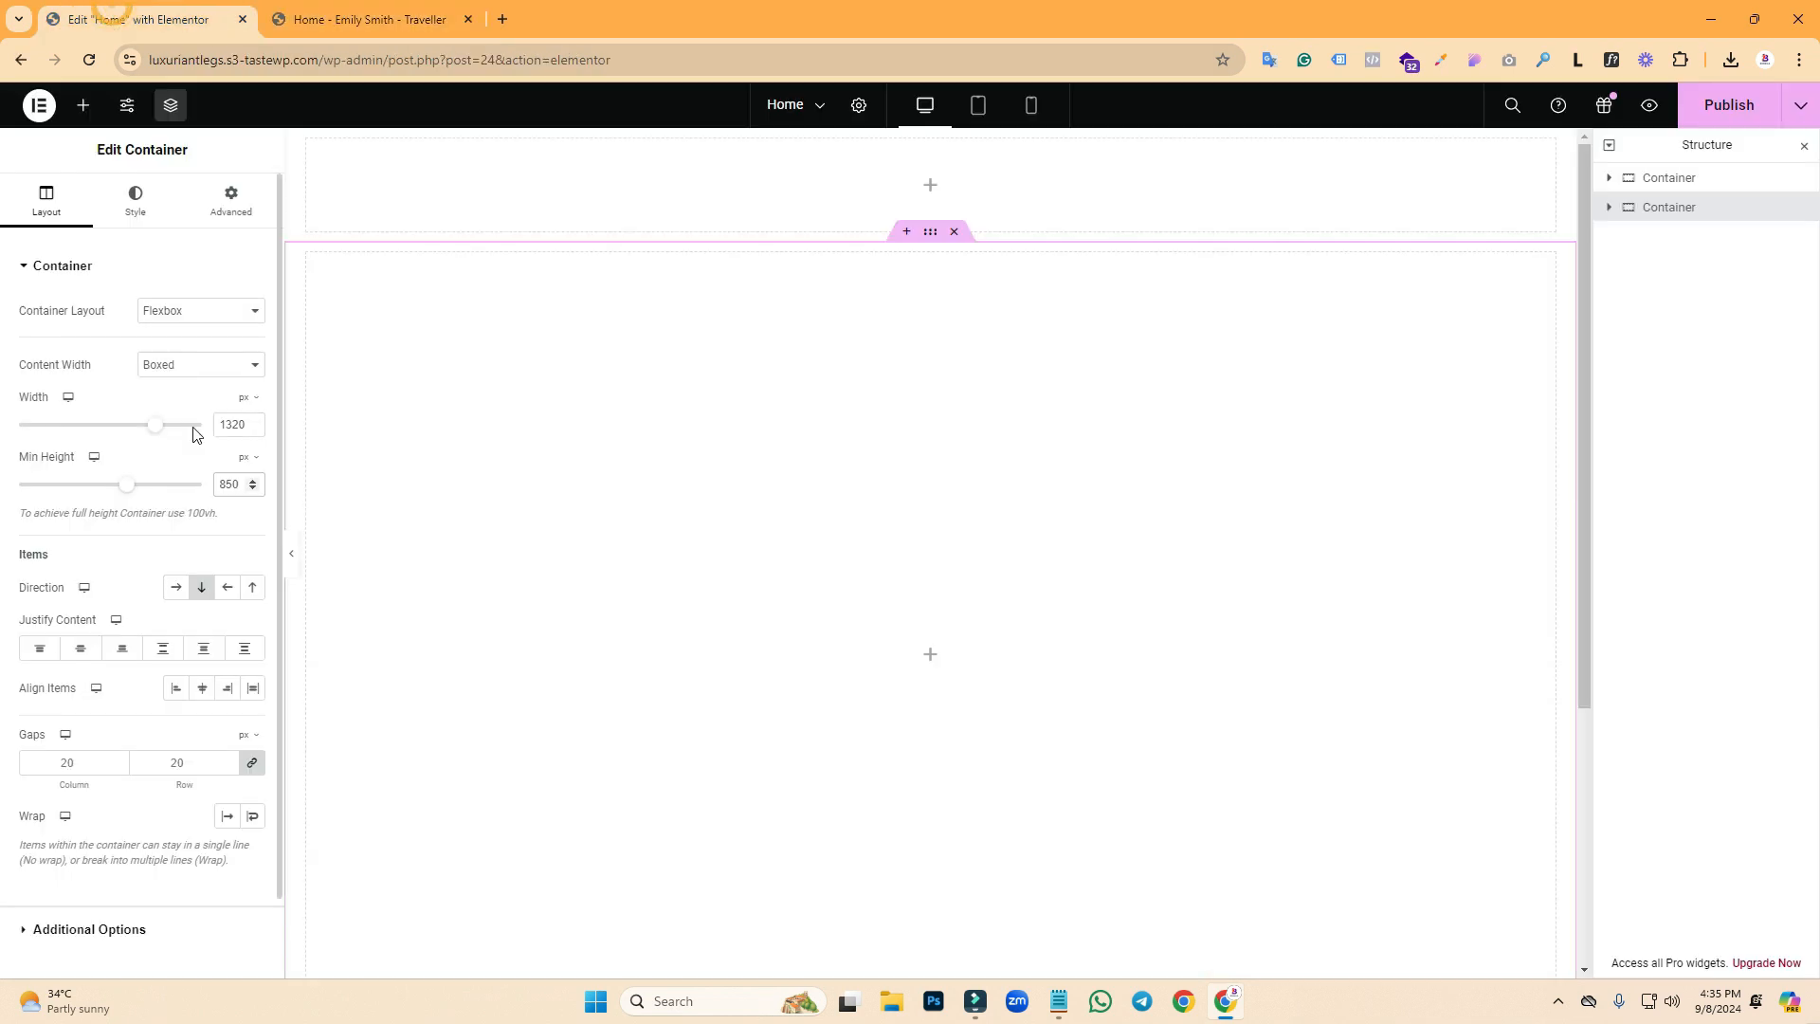
left_click(929, 151)
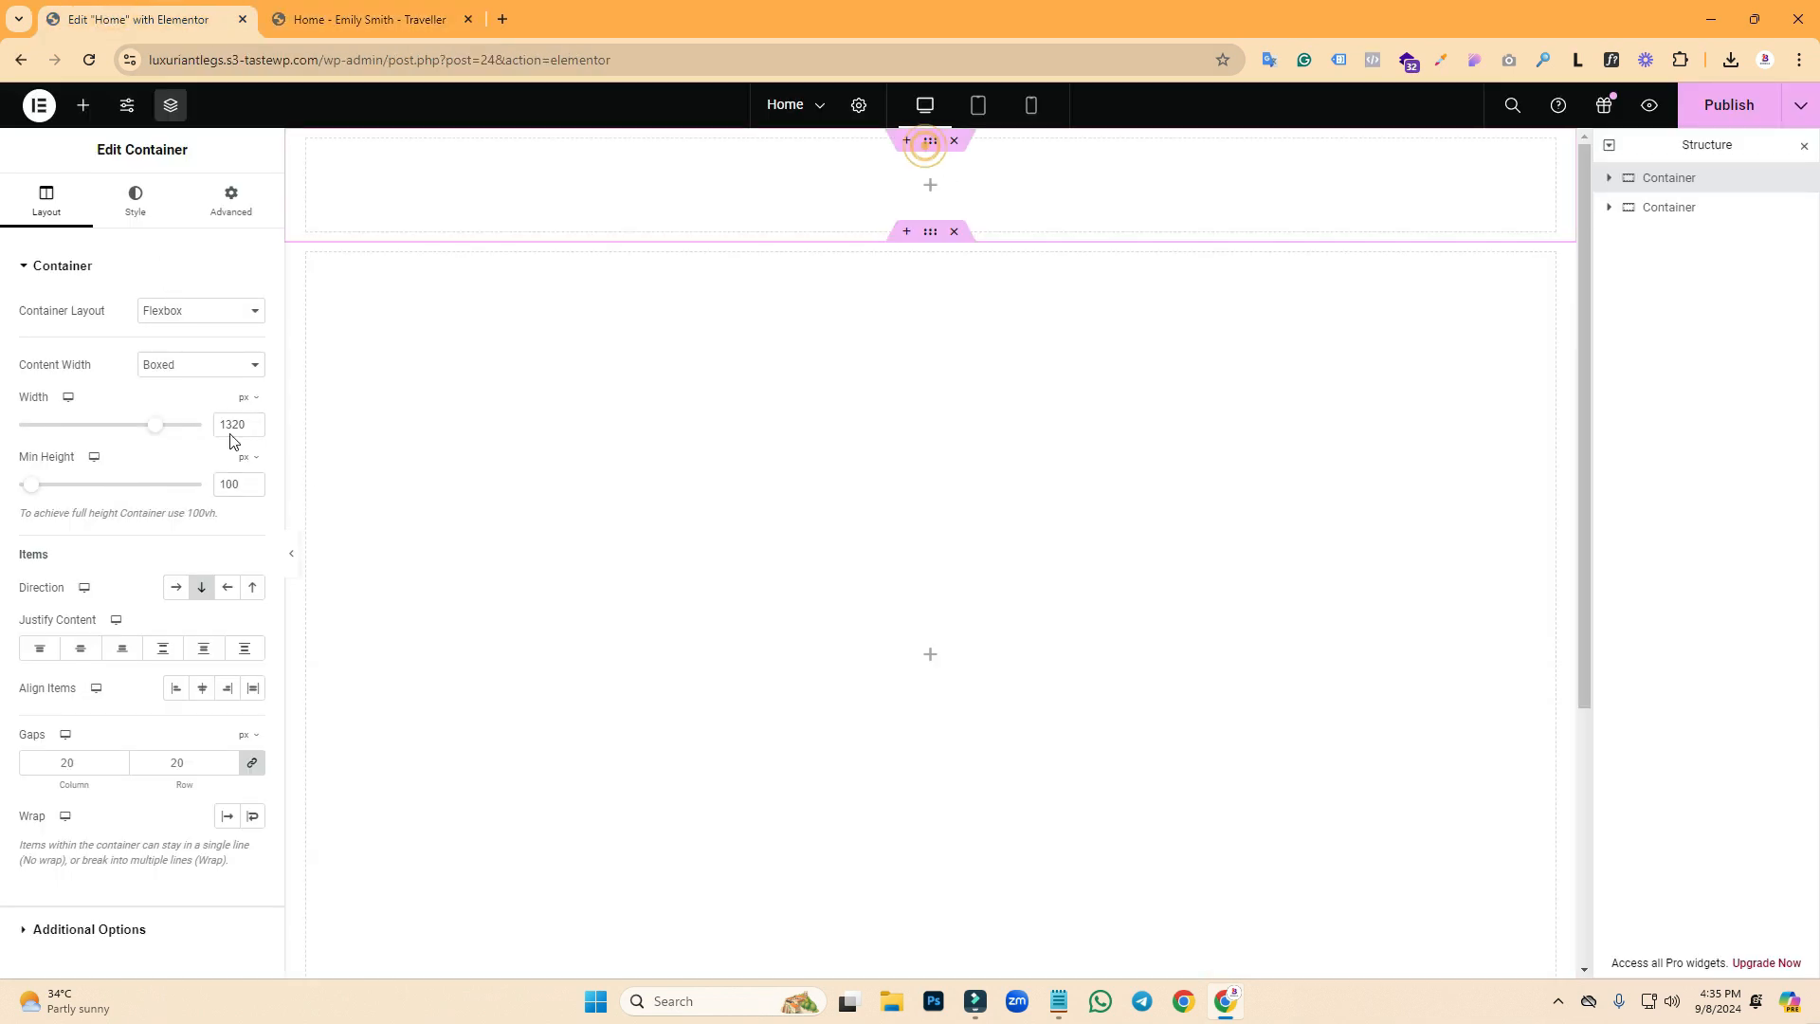
left_click(135, 206)
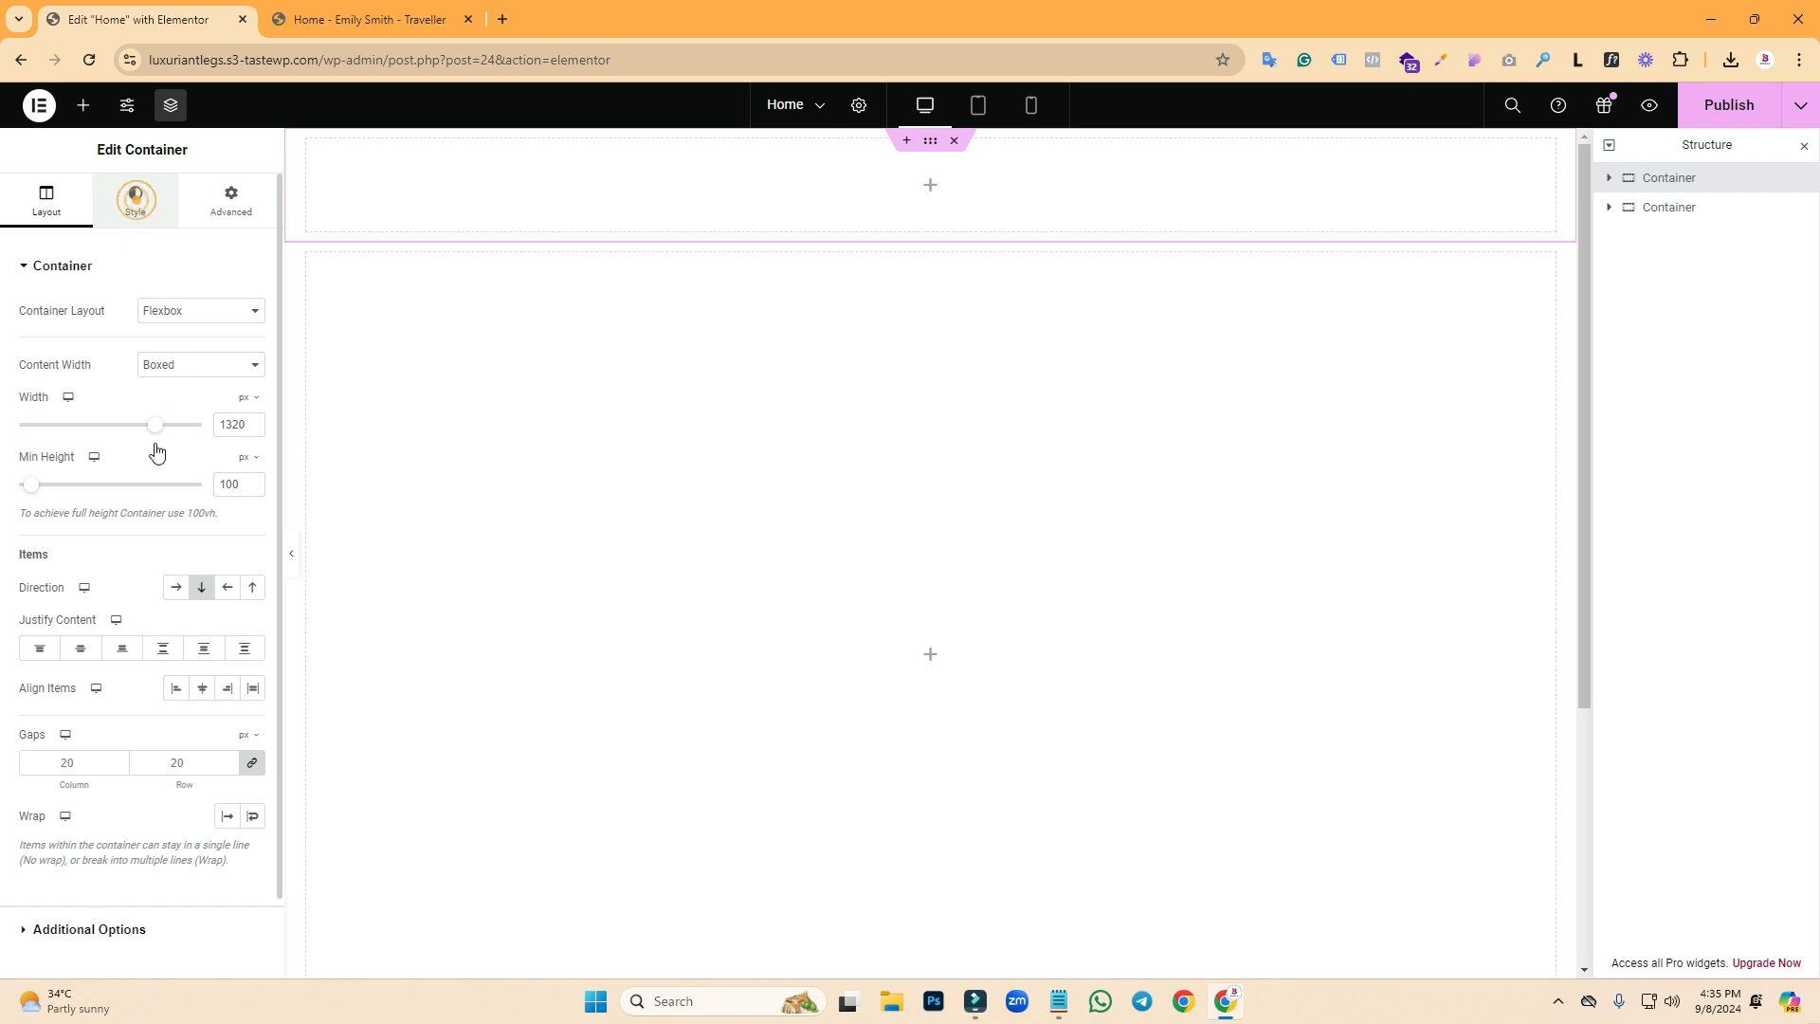
left_click(173, 350)
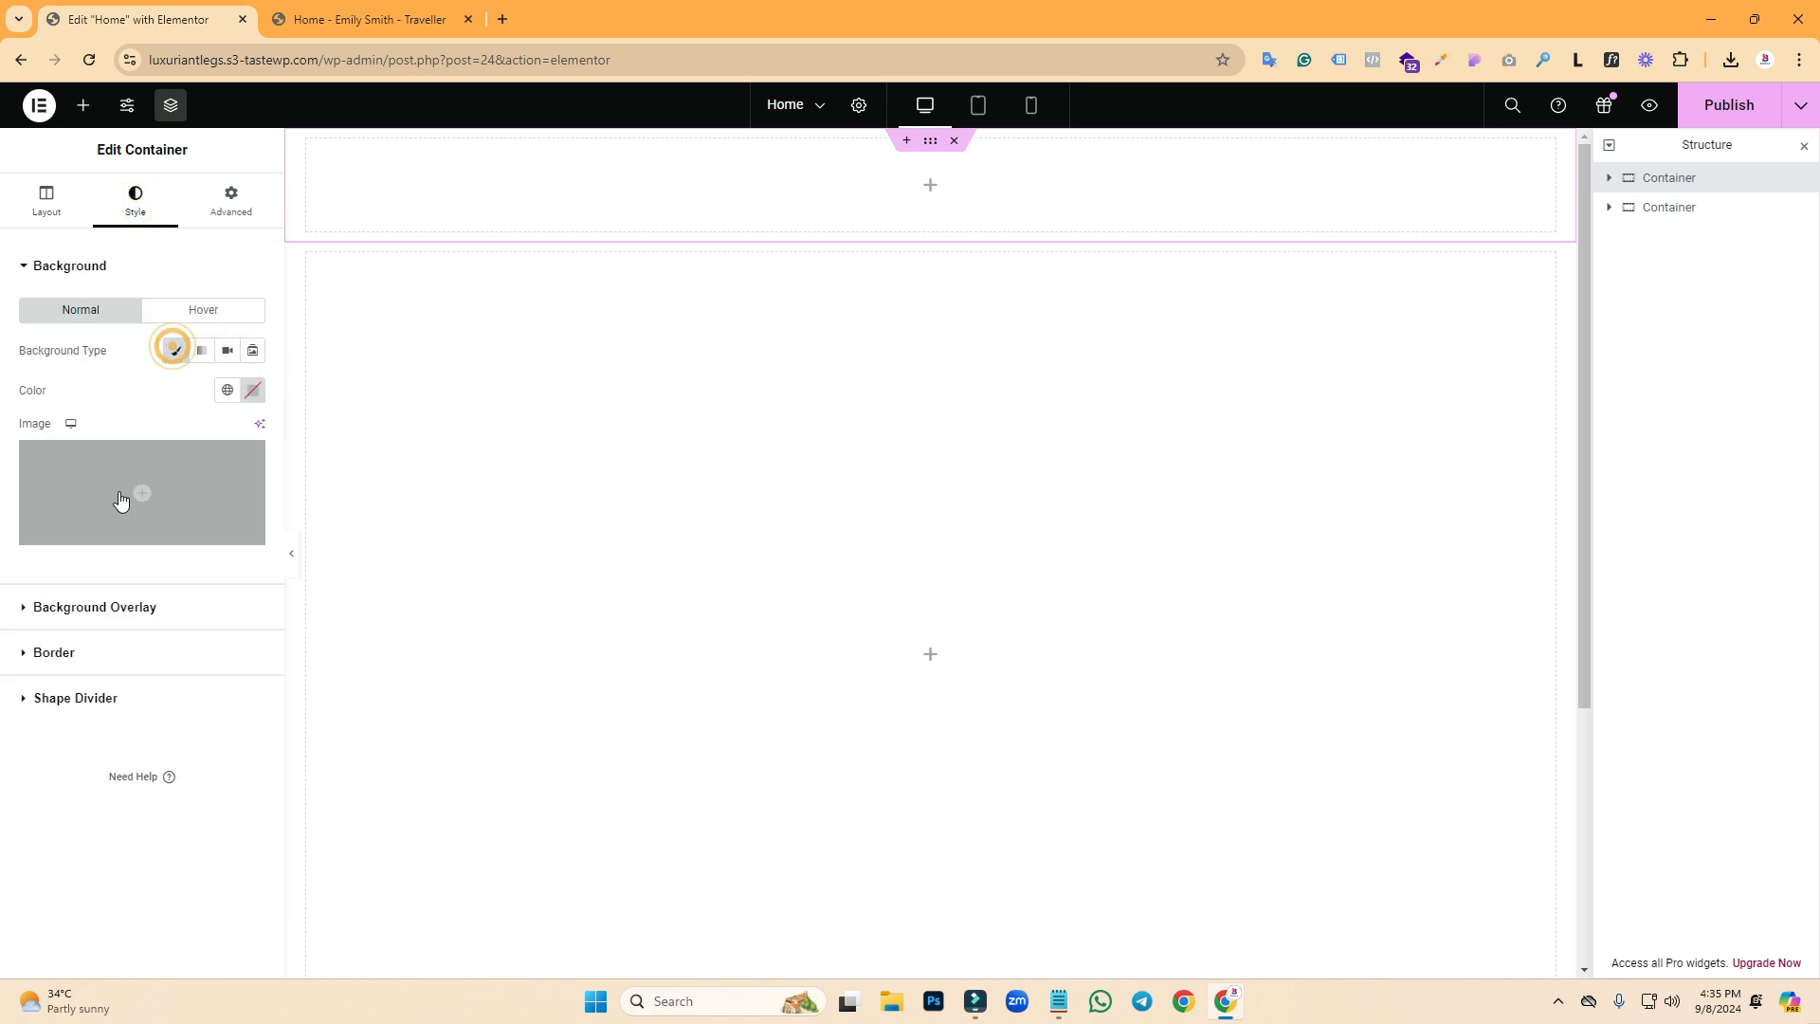
left_click(247, 395)
left_click_drag(165, 512, 119, 436)
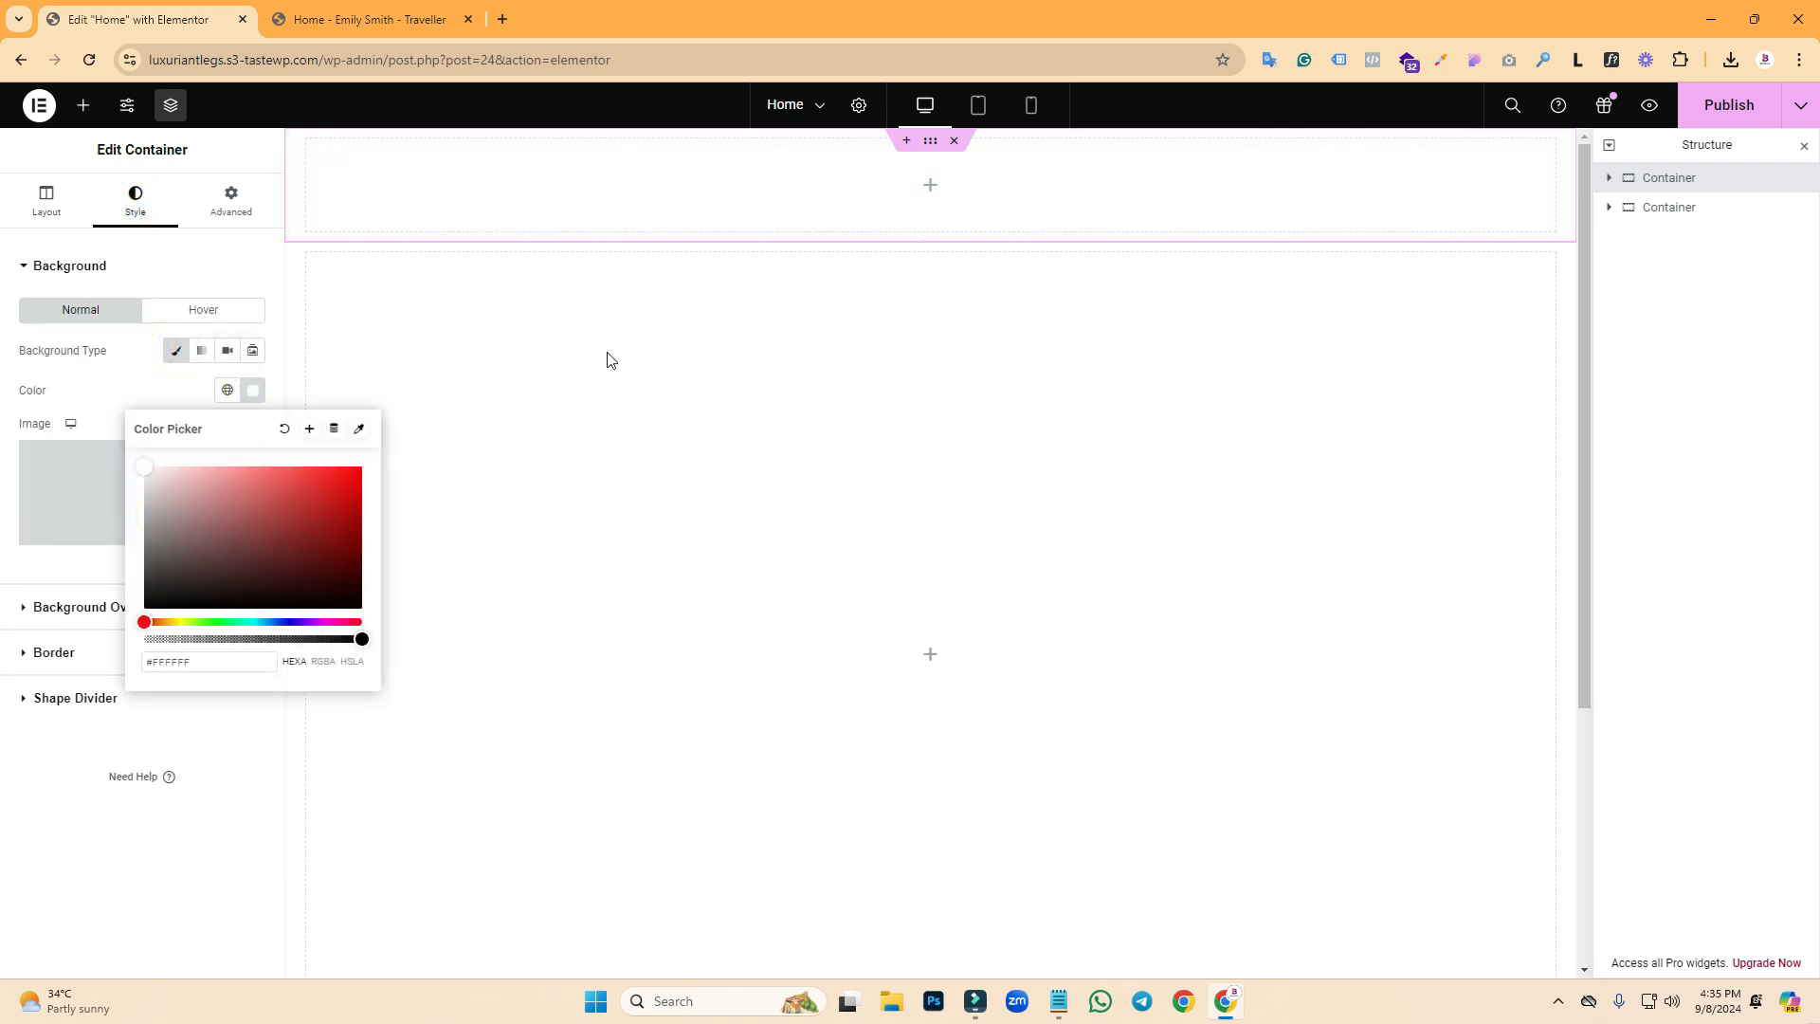
left_click(103, 394)
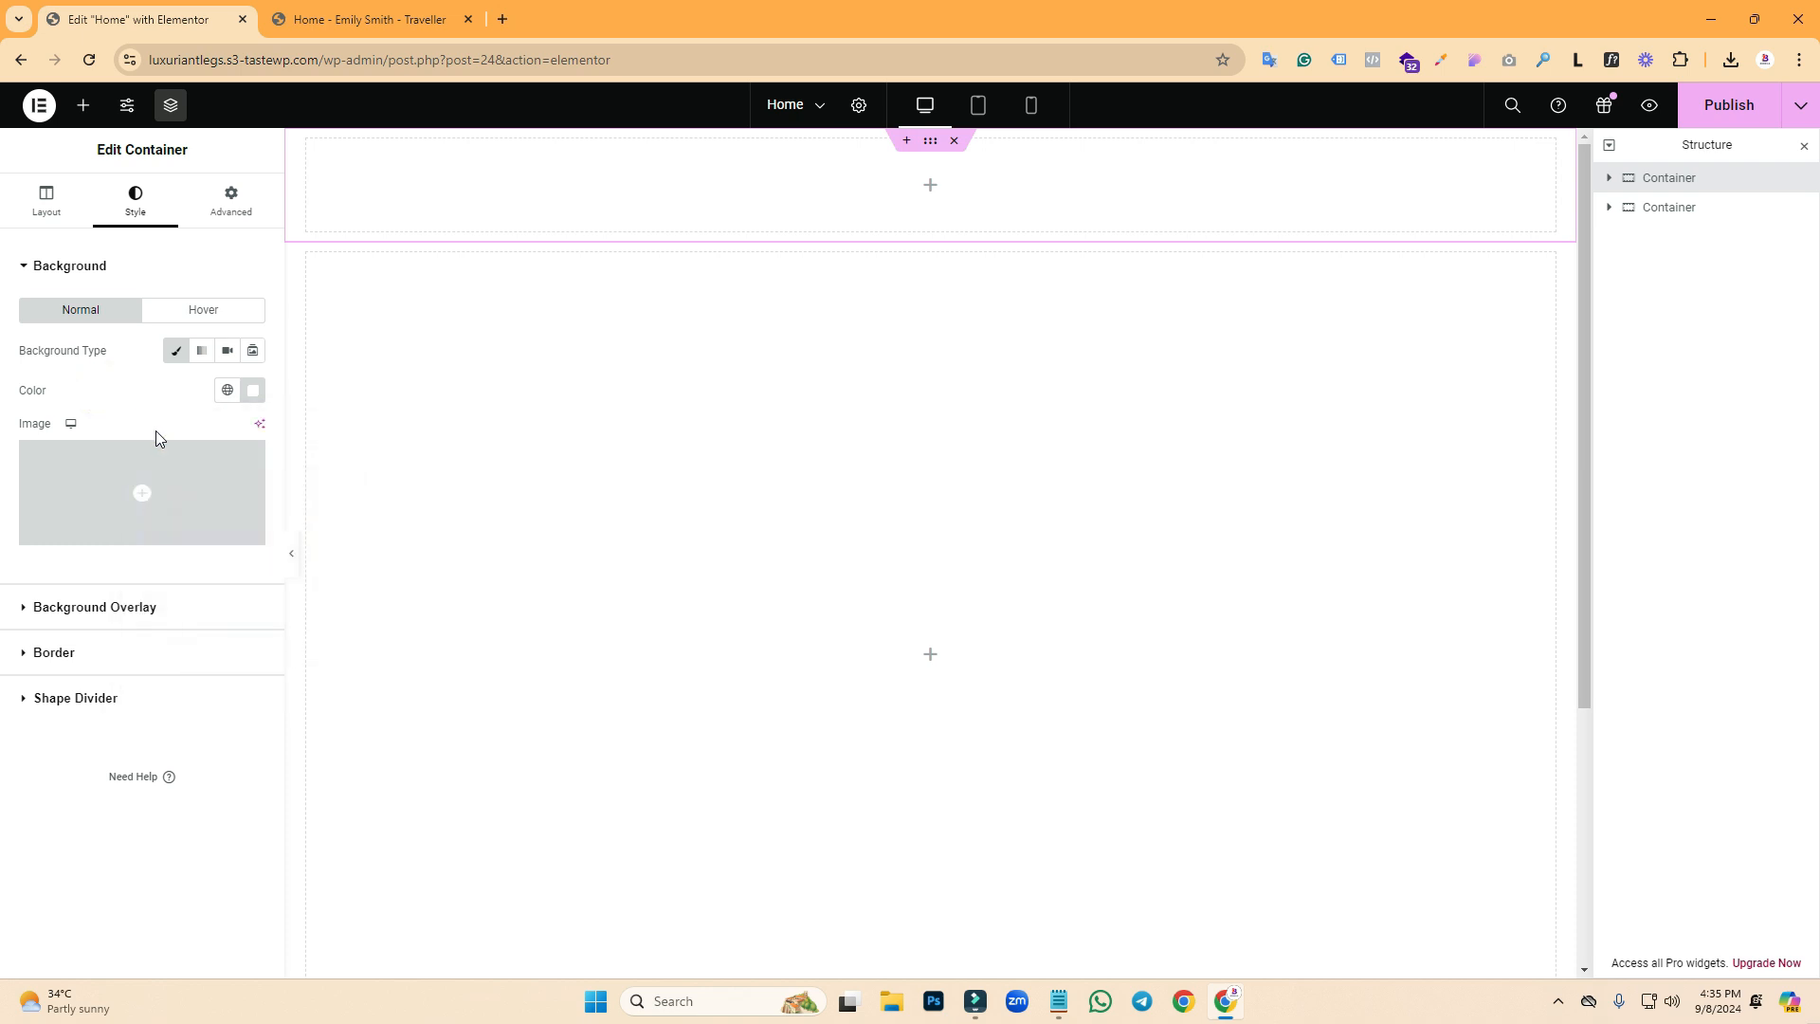
left_click(46, 204)
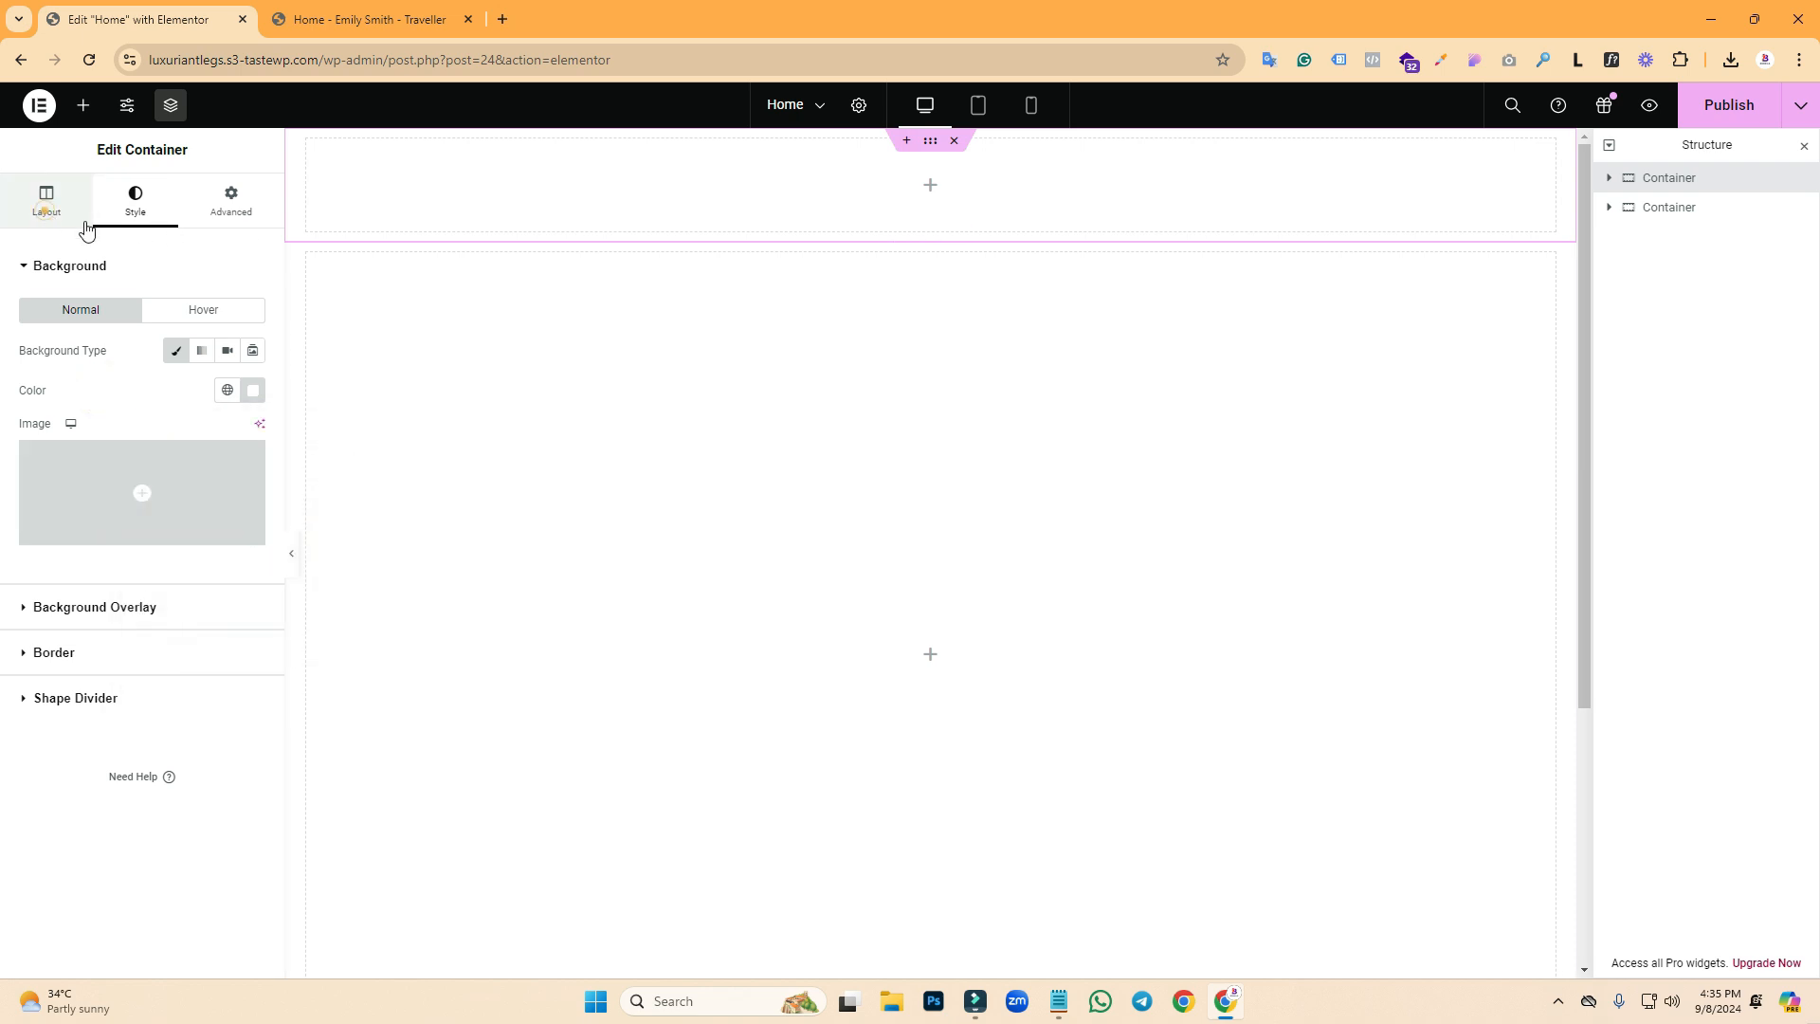
- Select the tall second container and compare it with the demo
left_click(930, 264)
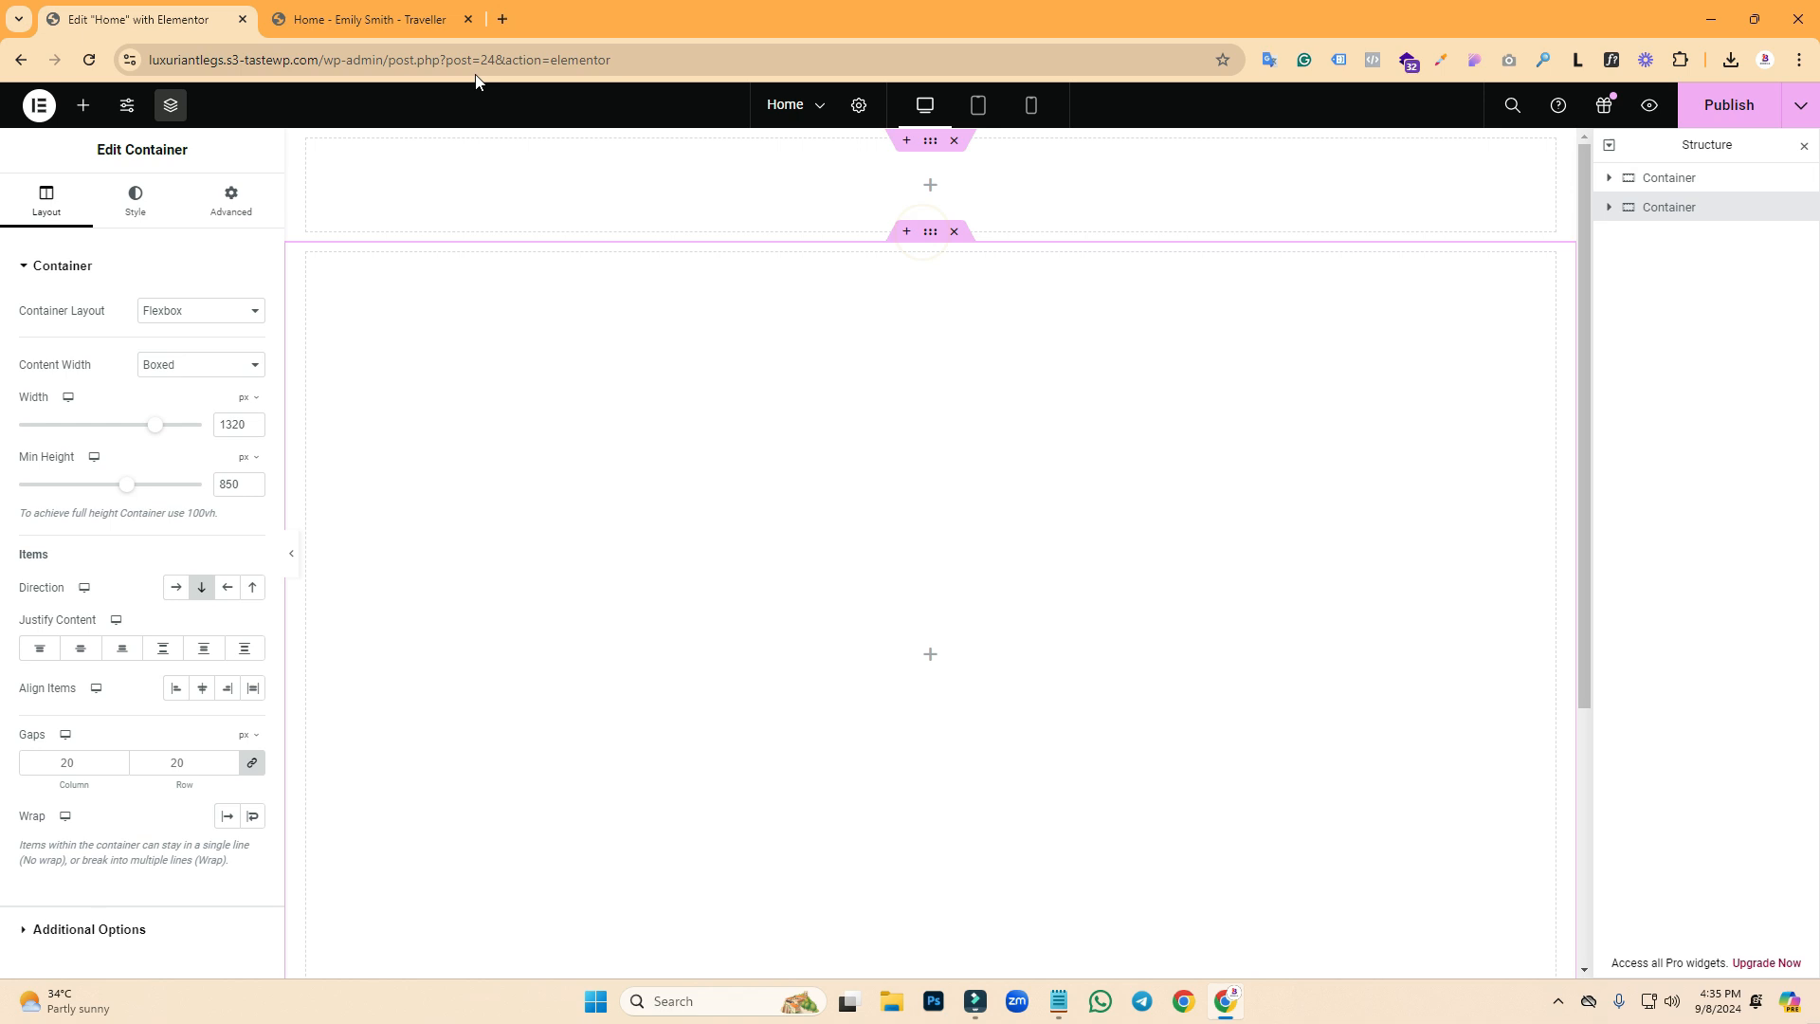
left_click(347, 17)
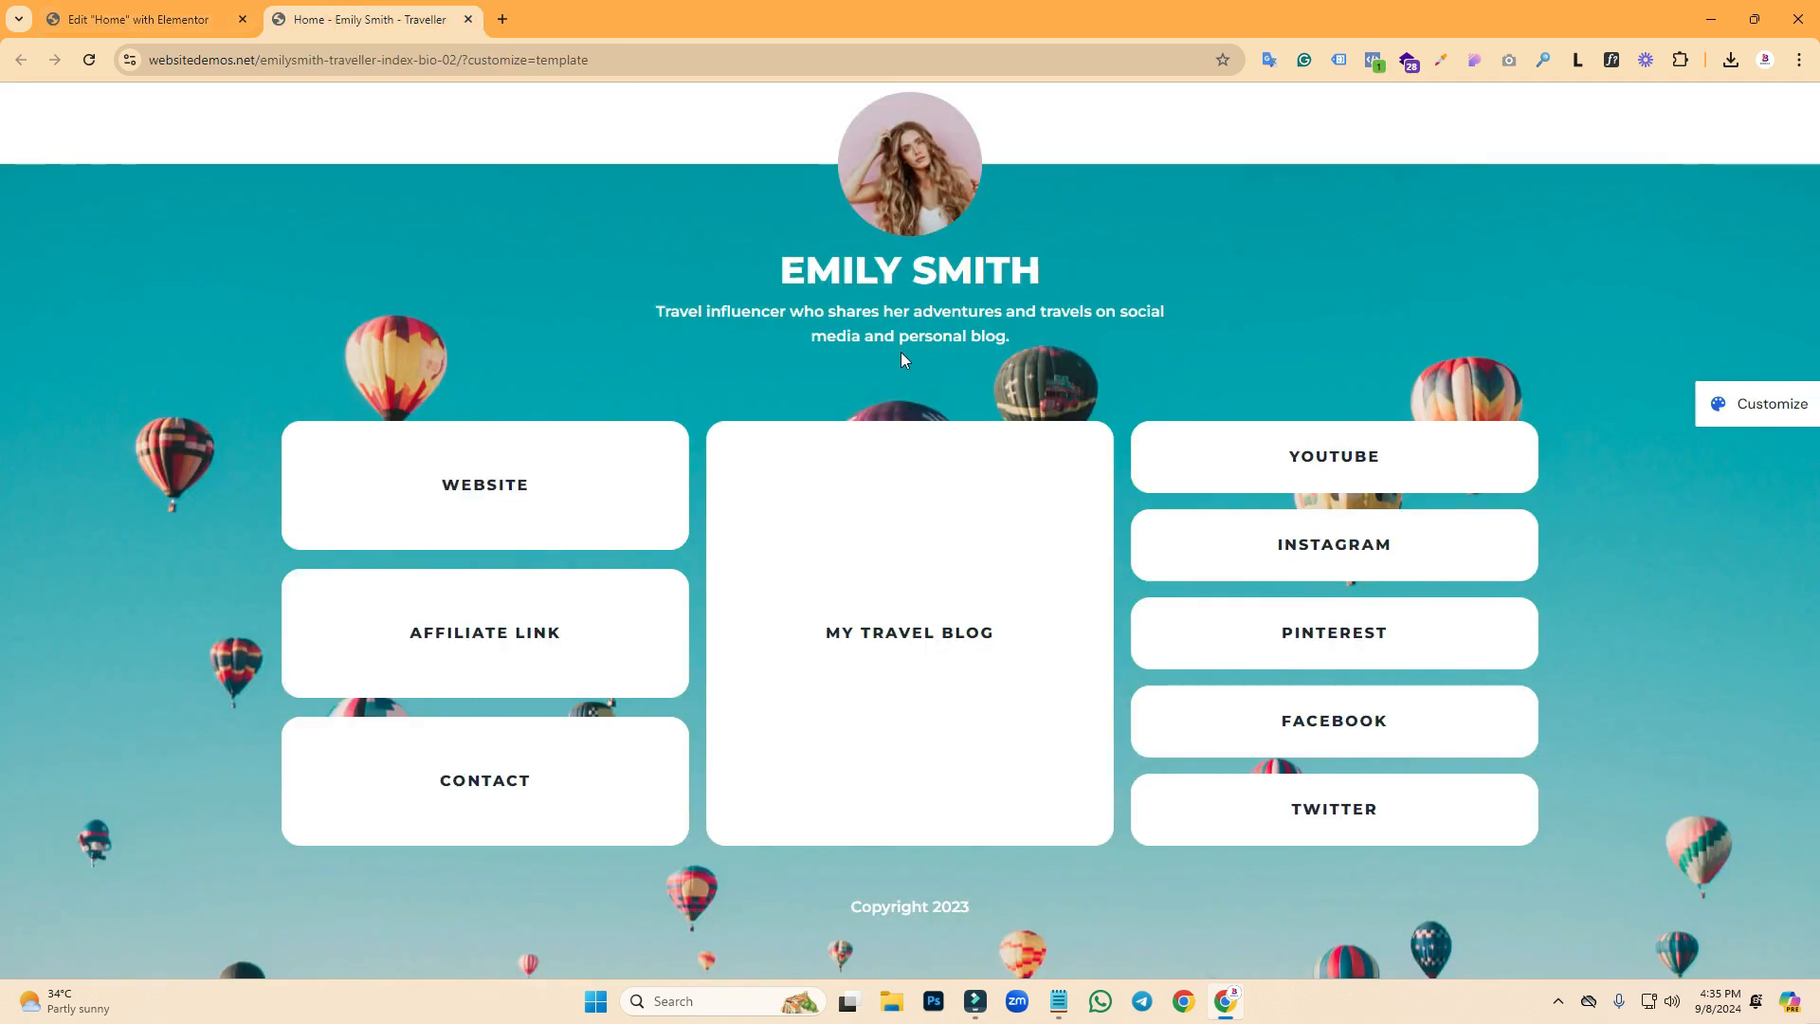
left_click(143, 19)
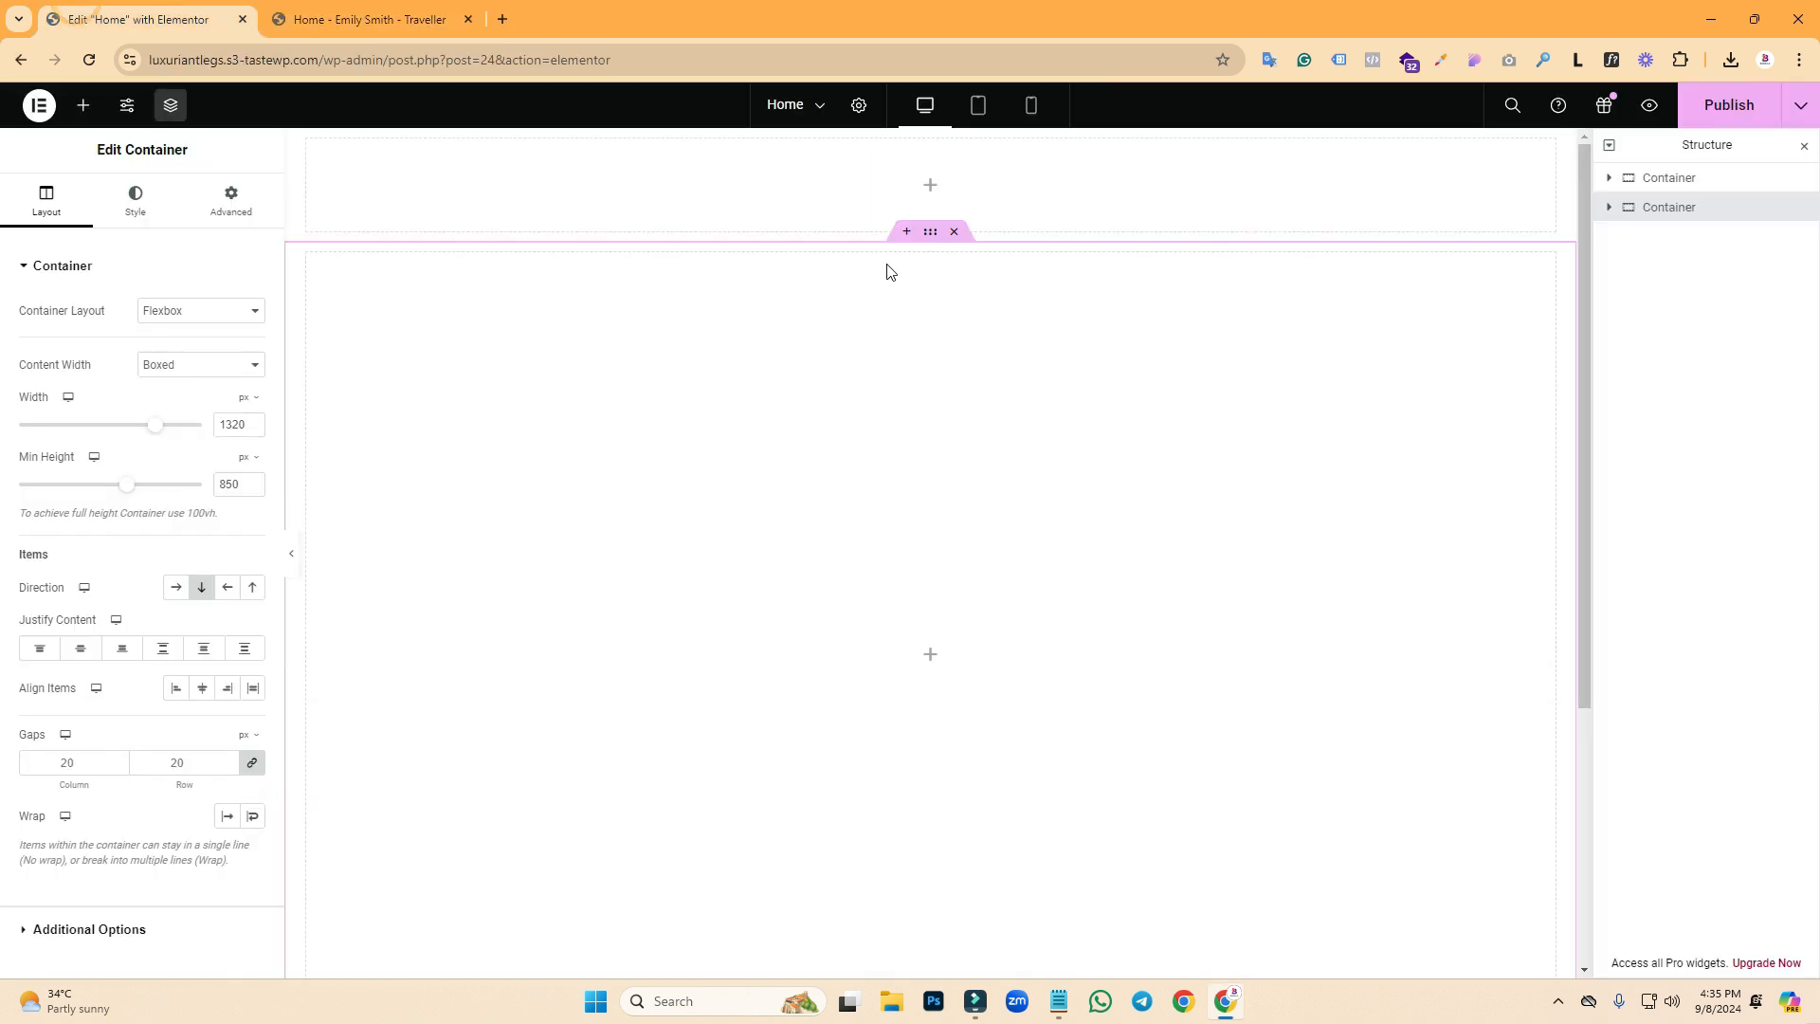
- Add an Image widget and a Heading to the tall container, and duplicate the heading
left_click(82, 104)
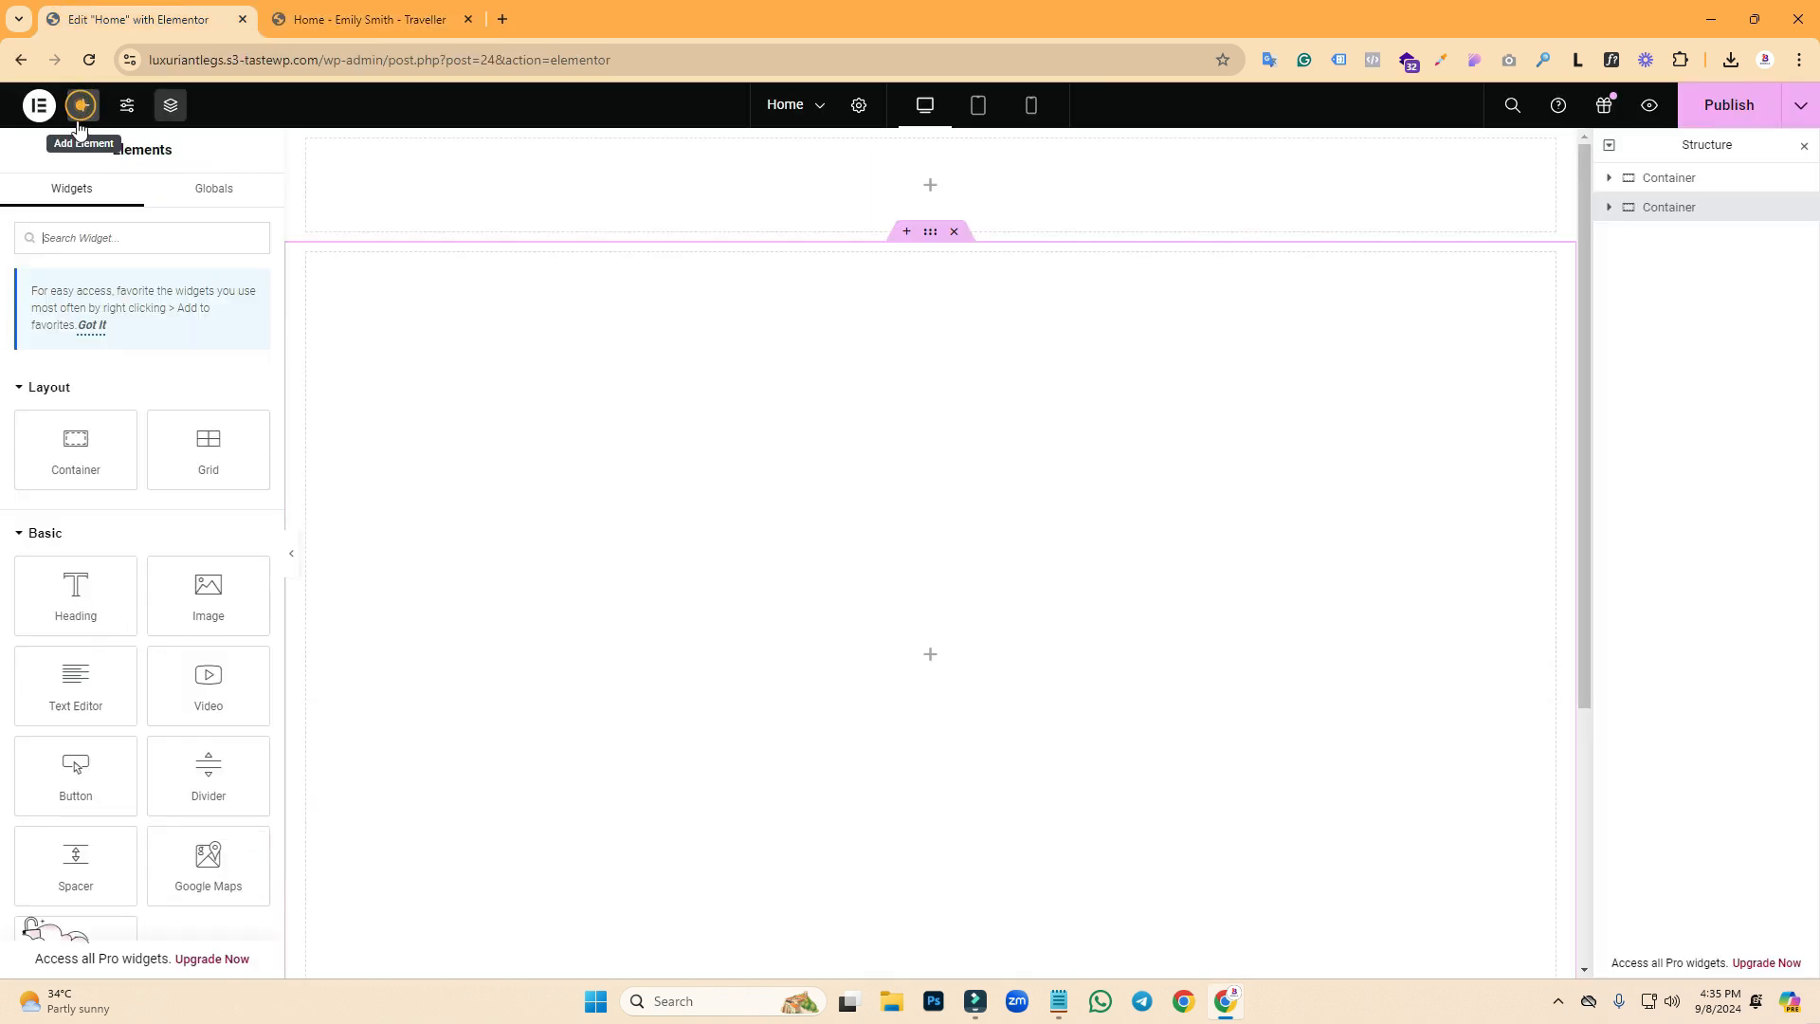
left_click_drag(193, 623, 554, 531)
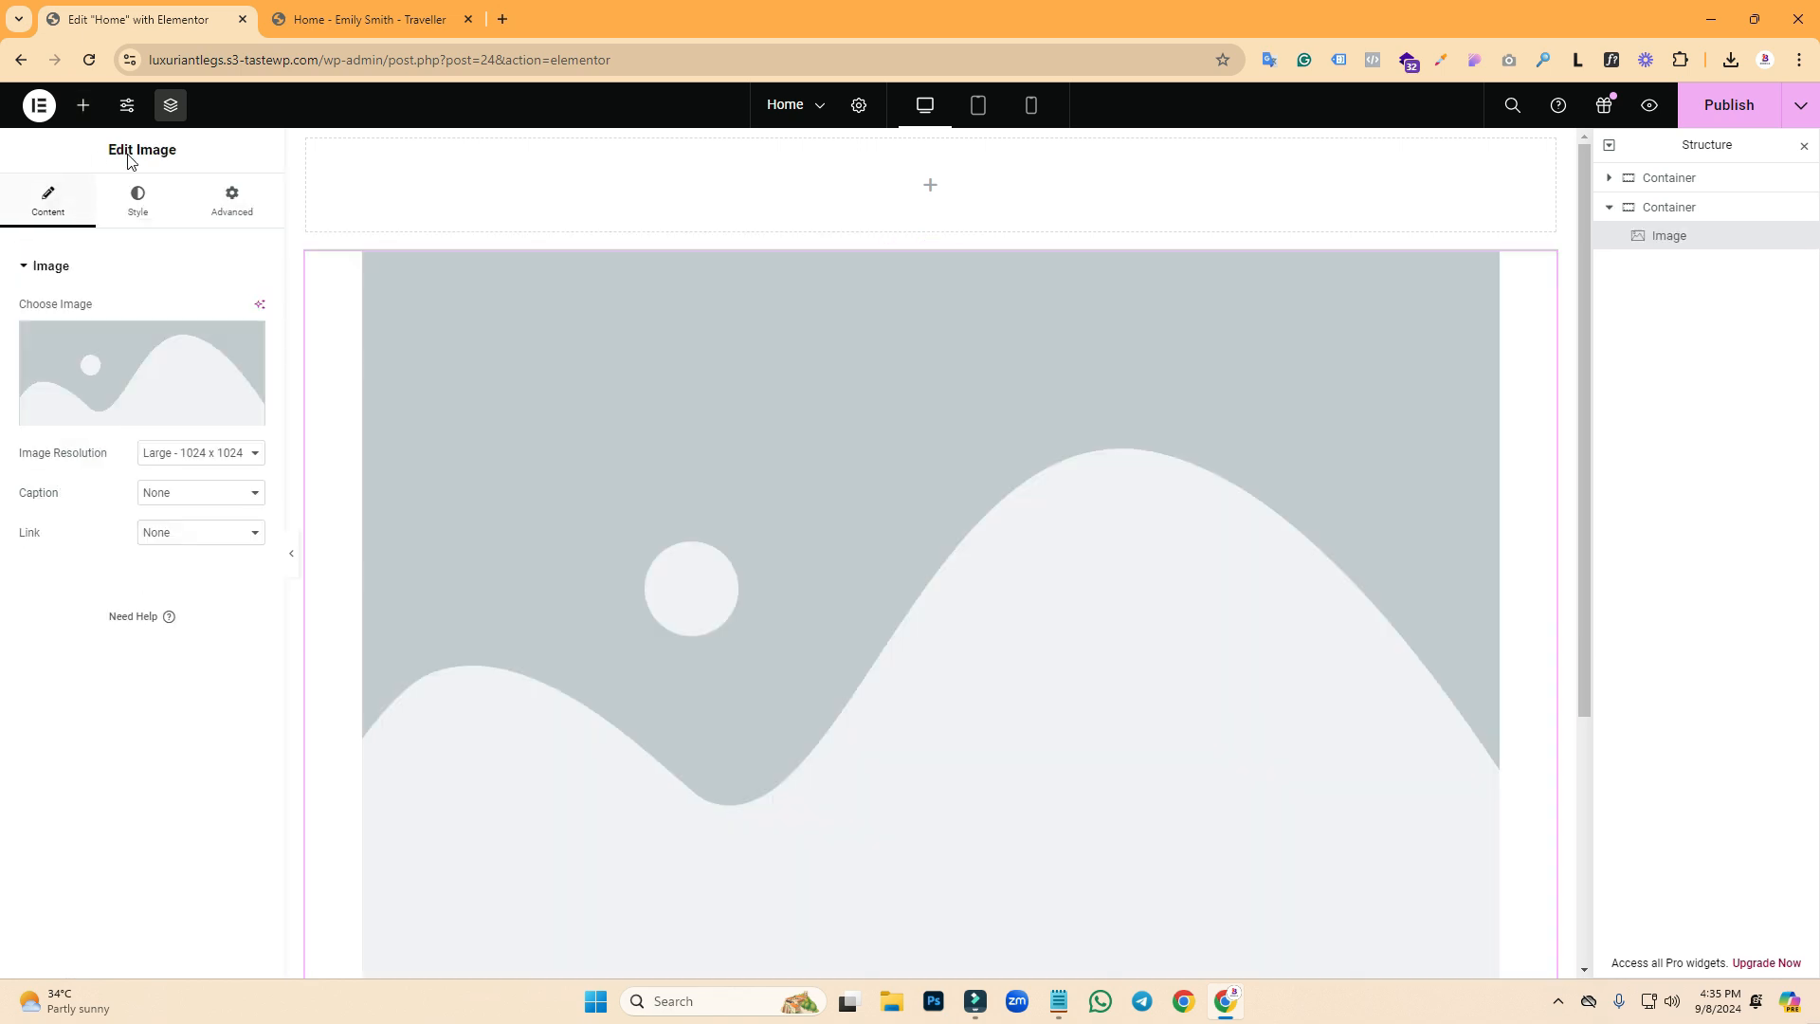
left_click_drag(1587, 343, 1623, 647)
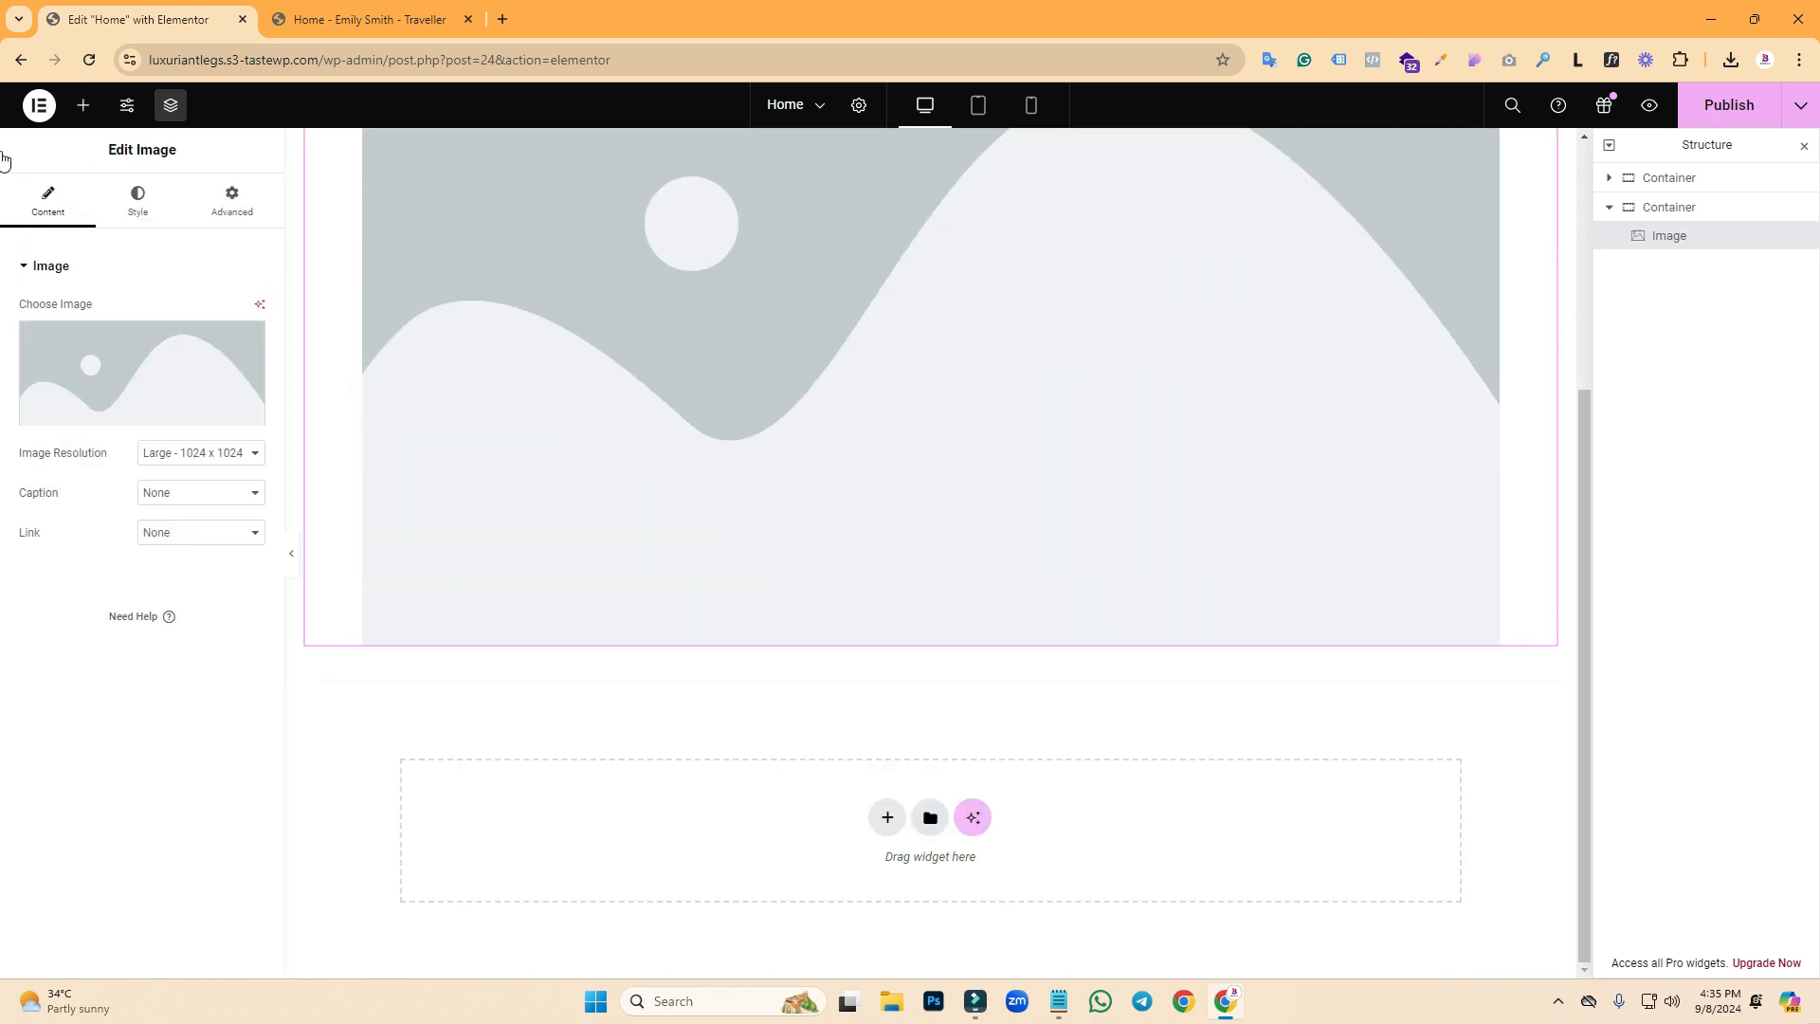
left_click(82, 105)
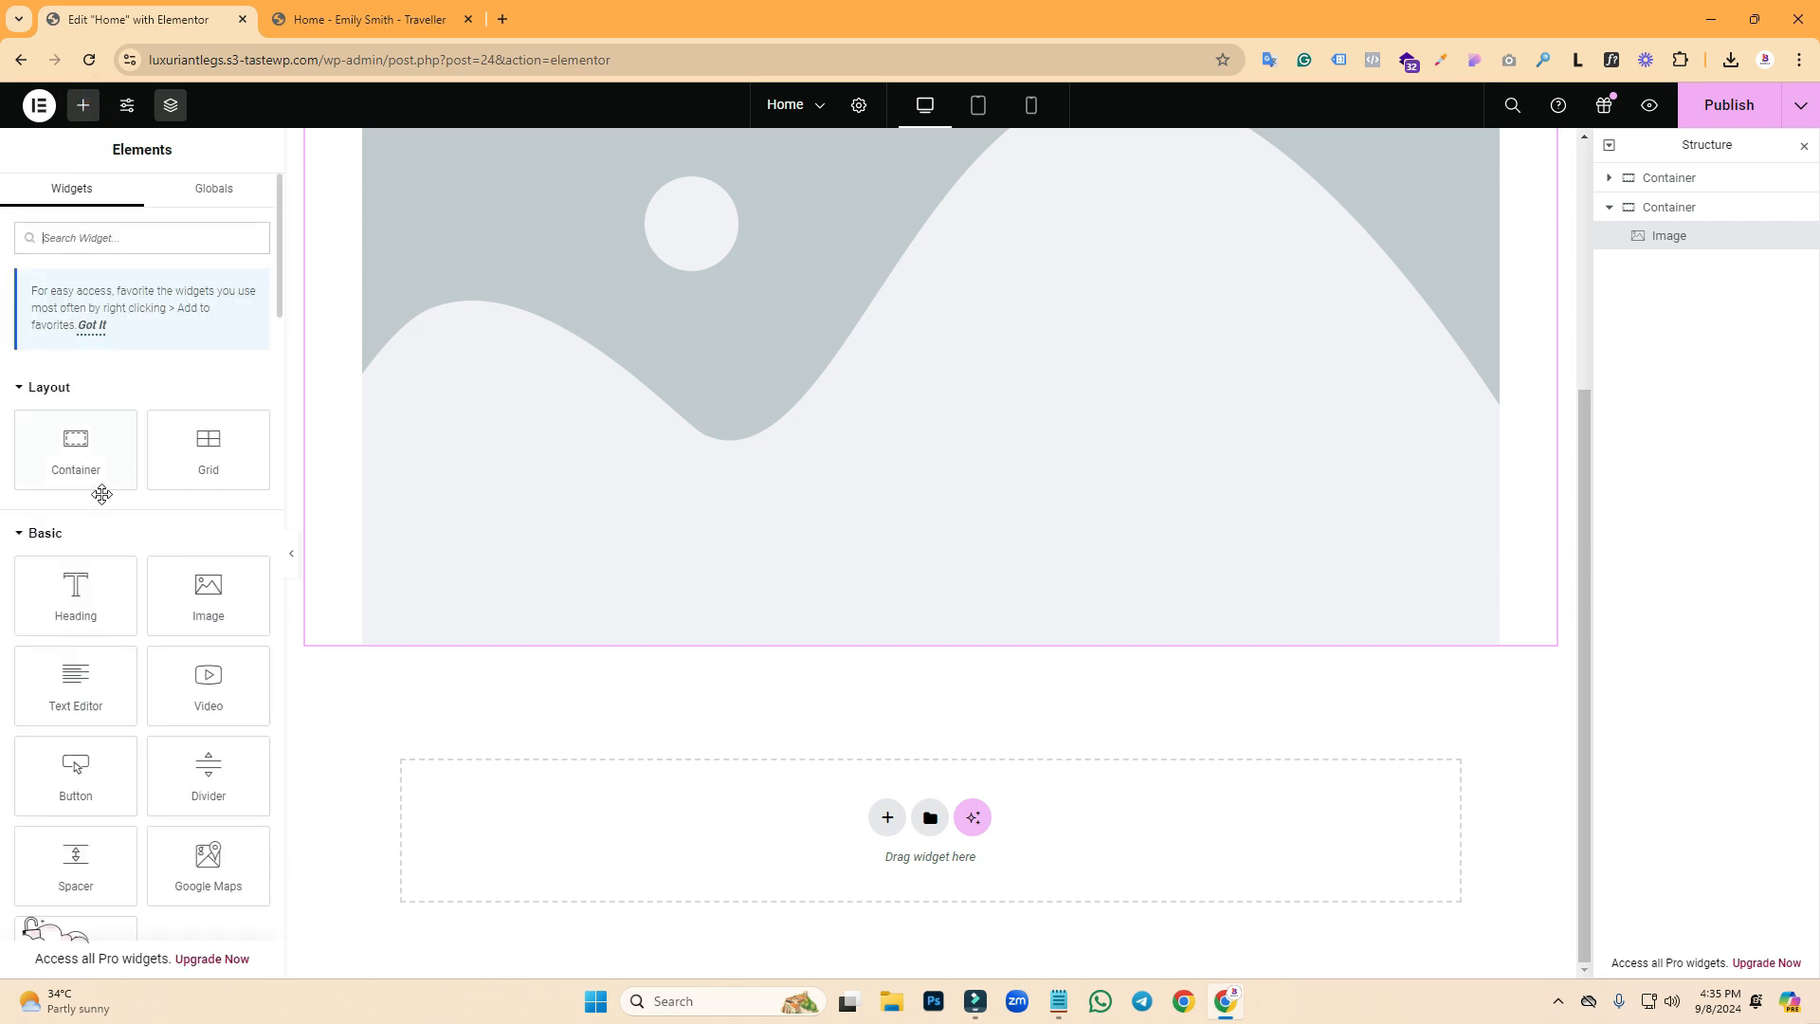
left_click_drag(92, 576, 541, 673)
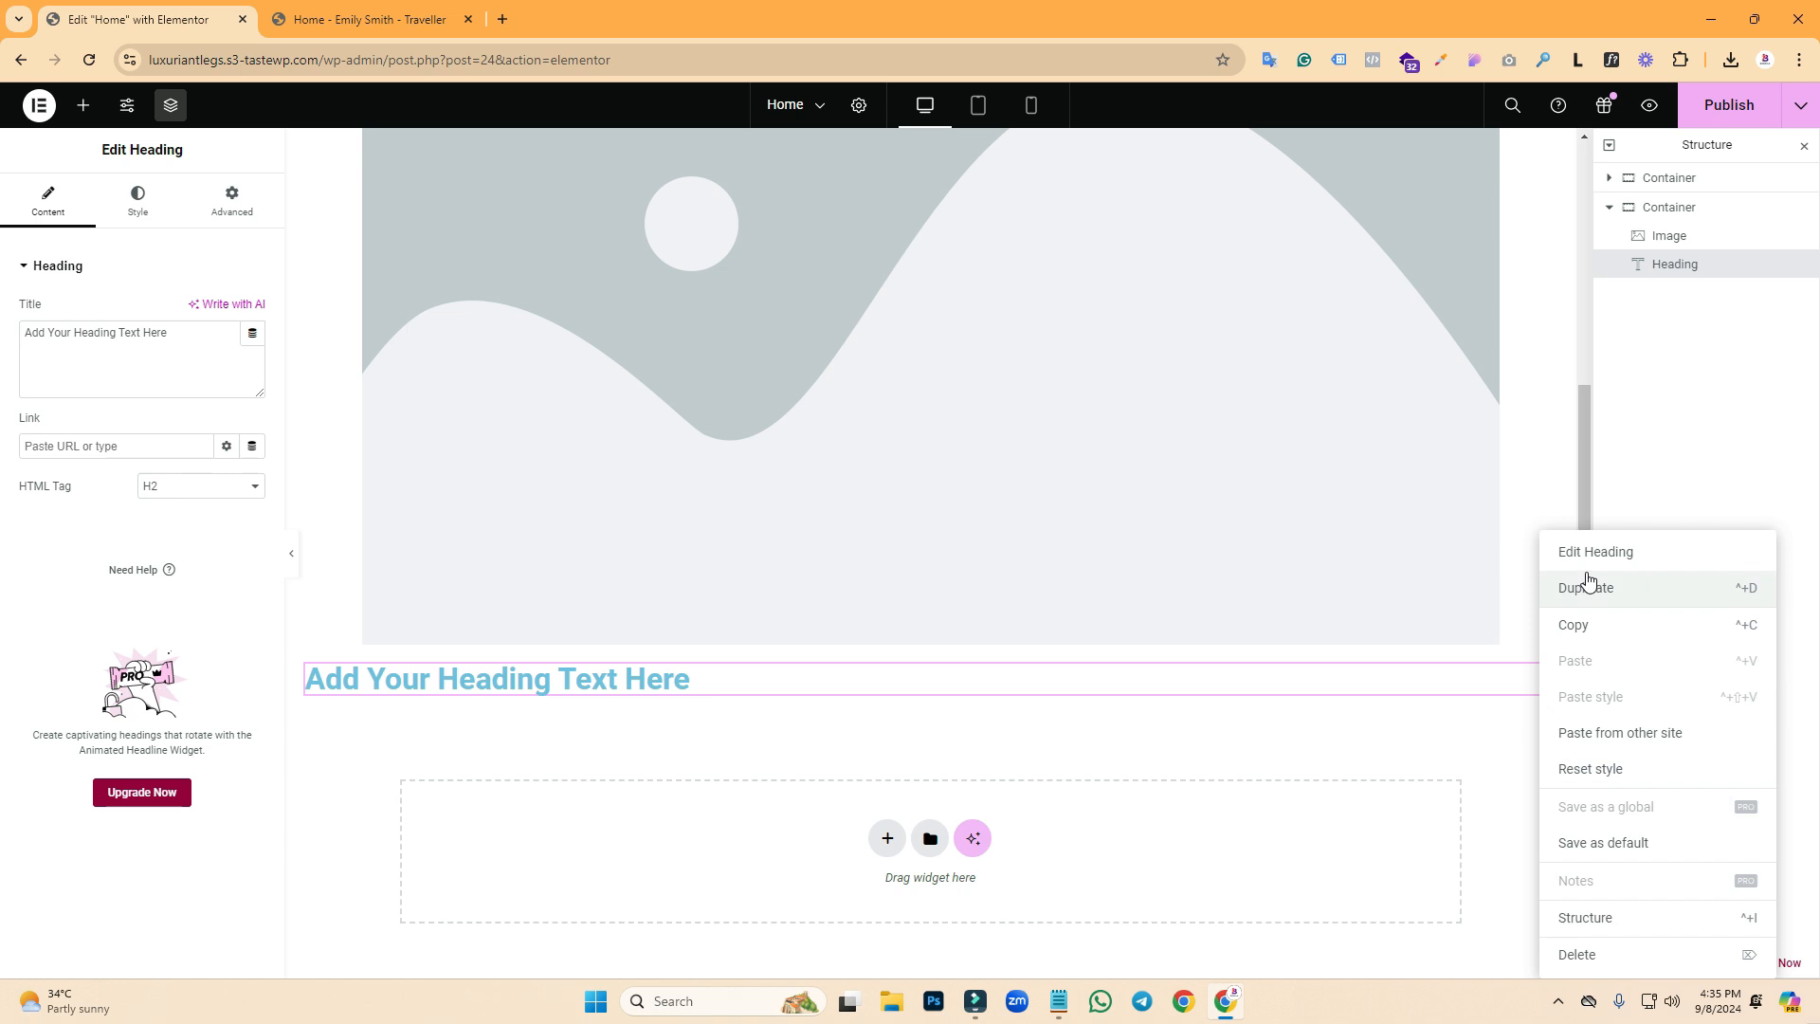
left_click(1589, 585)
key("ctrl+Tab")
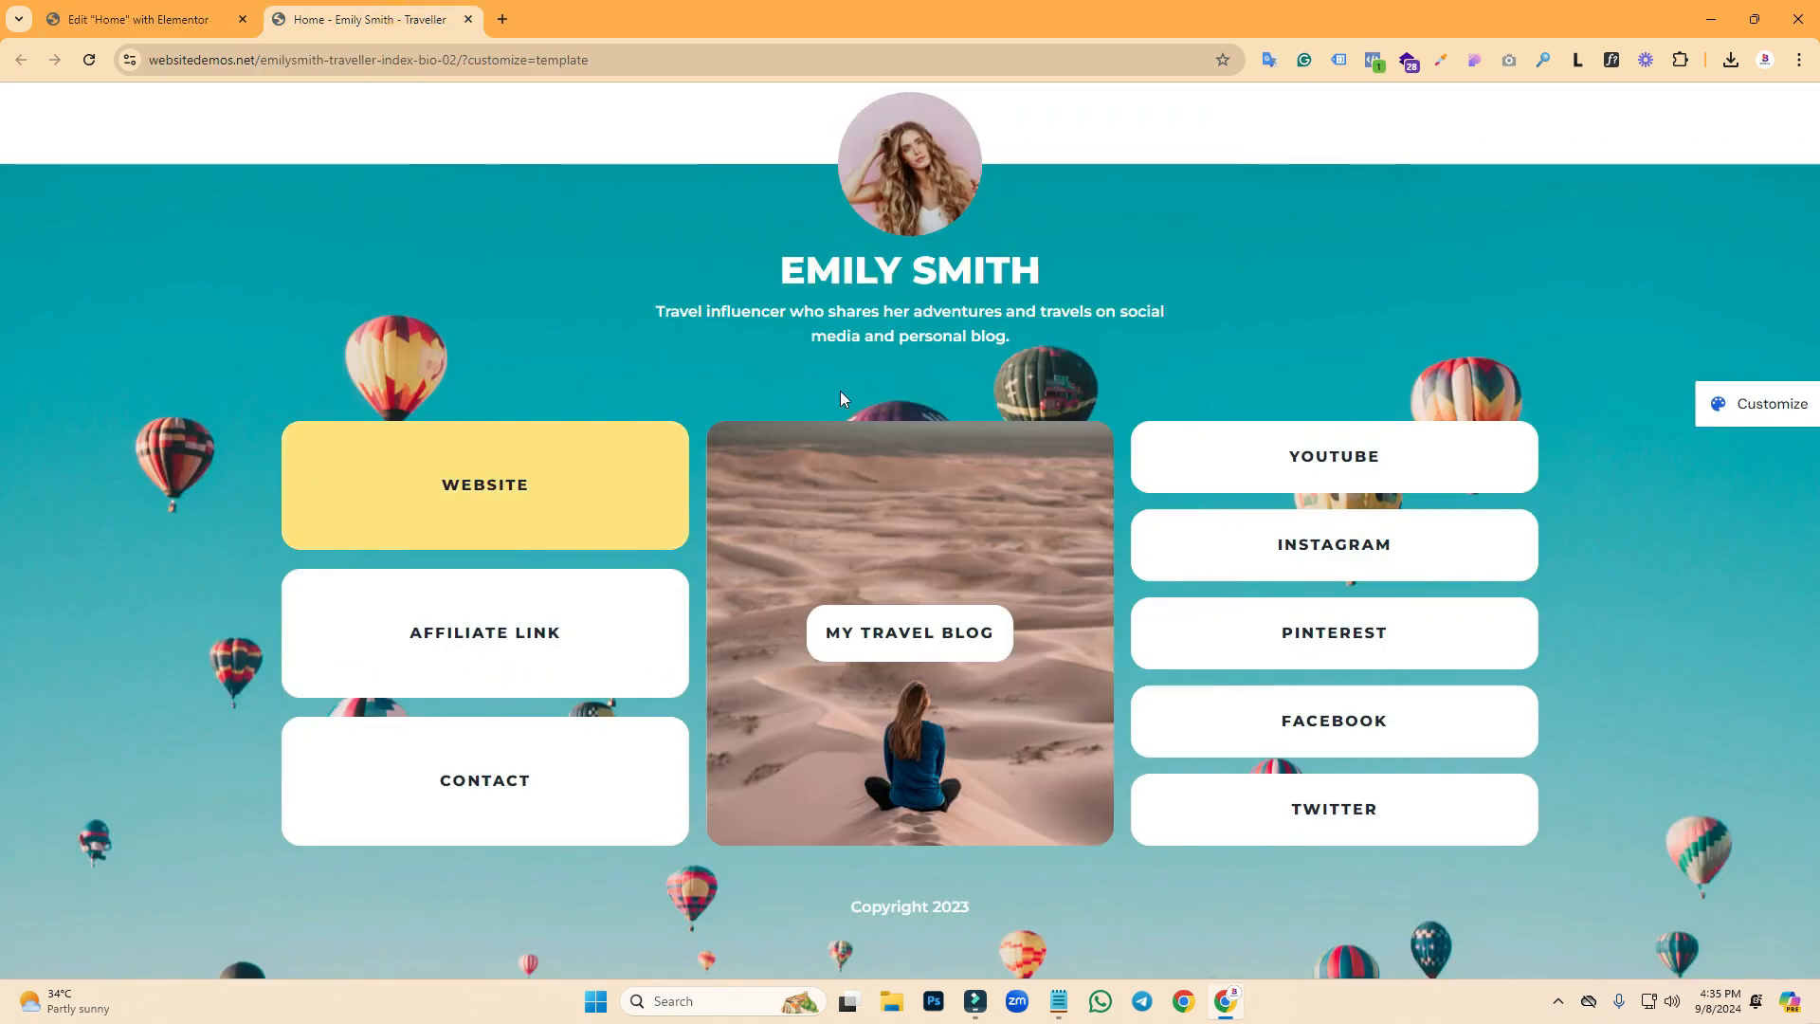
- Capture the demo's link-card area and outline each card column and the WEBSITE label in red
key("Print")
left_click_drag(228, 386, 1588, 866)
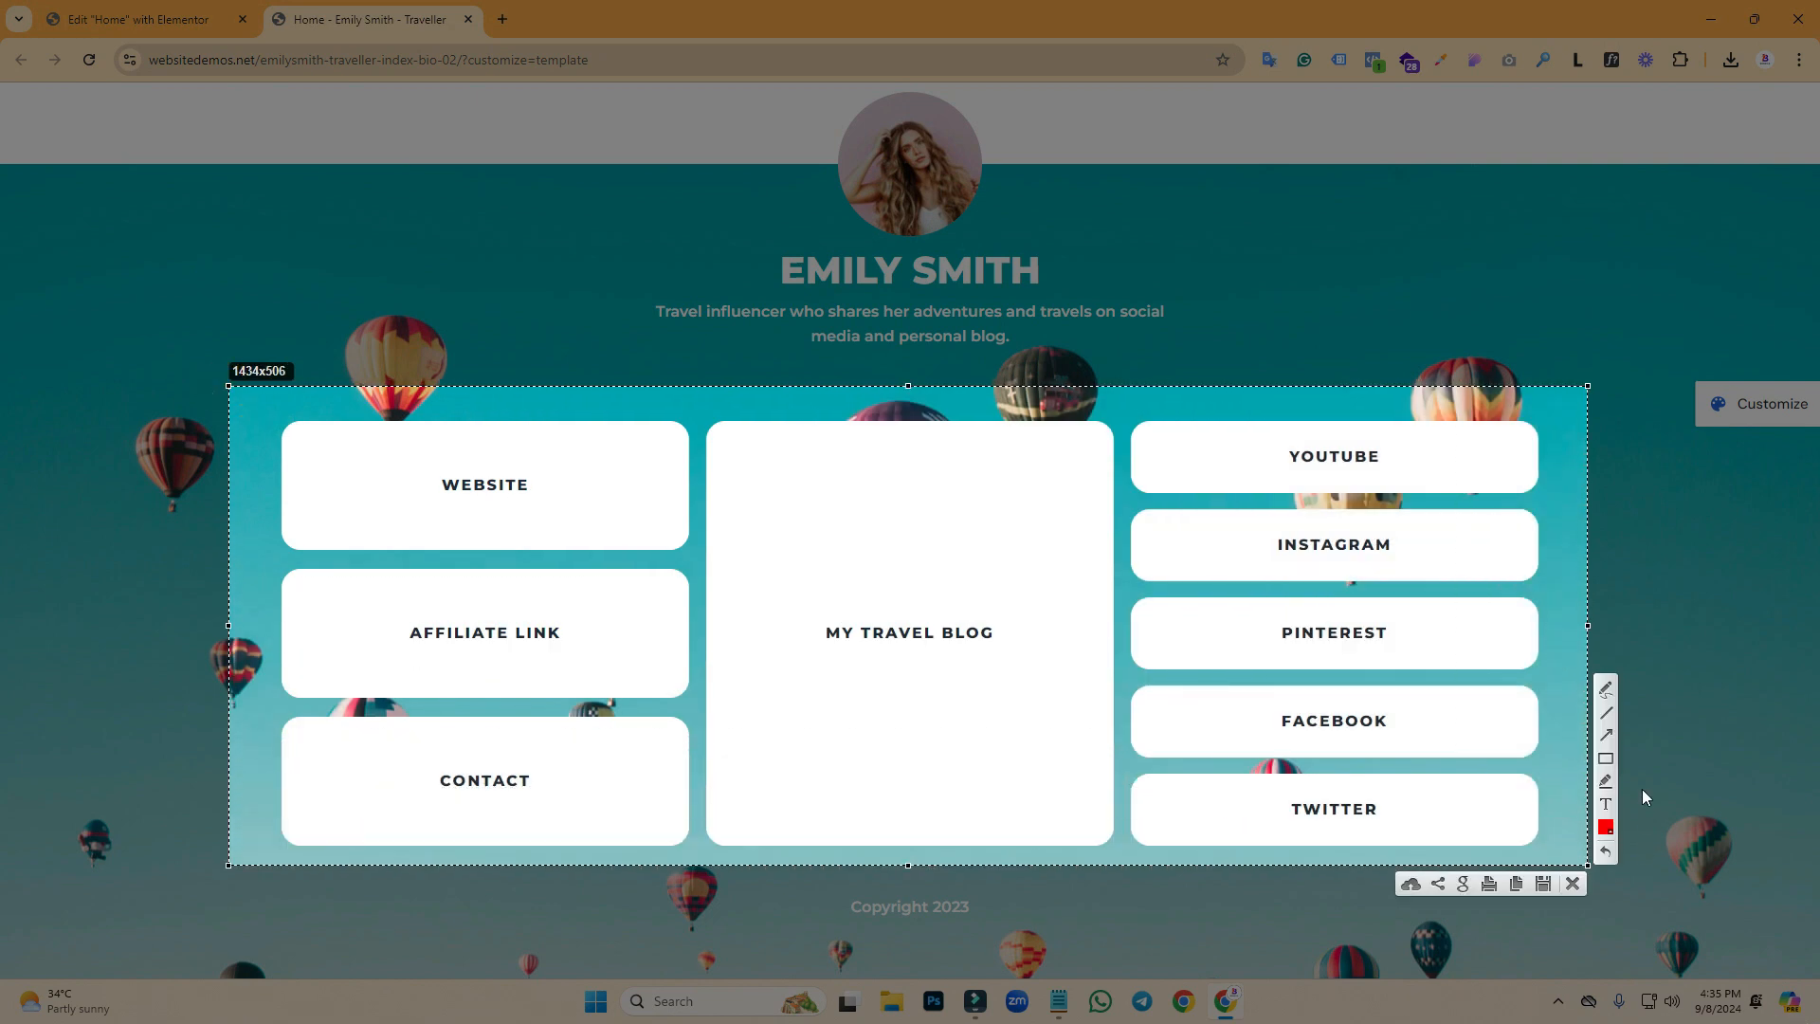
left_click(1609, 760)
mouse_move(250, 397)
left_mouse_down()
mouse_move(718, 622)
mouse_move(1363, 851)
mouse_move(1566, 852)
left_mouse_up()
mouse_move(271, 407)
left_mouse_down()
mouse_move(366, 508)
mouse_move(562, 825)
left_mouse_up()
left_click_drag(695, 430, 1127, 847)
mouse_move(1138, 431)
left_mouse_down()
mouse_move(1418, 766)
mouse_move(1538, 831)
left_mouse_up()
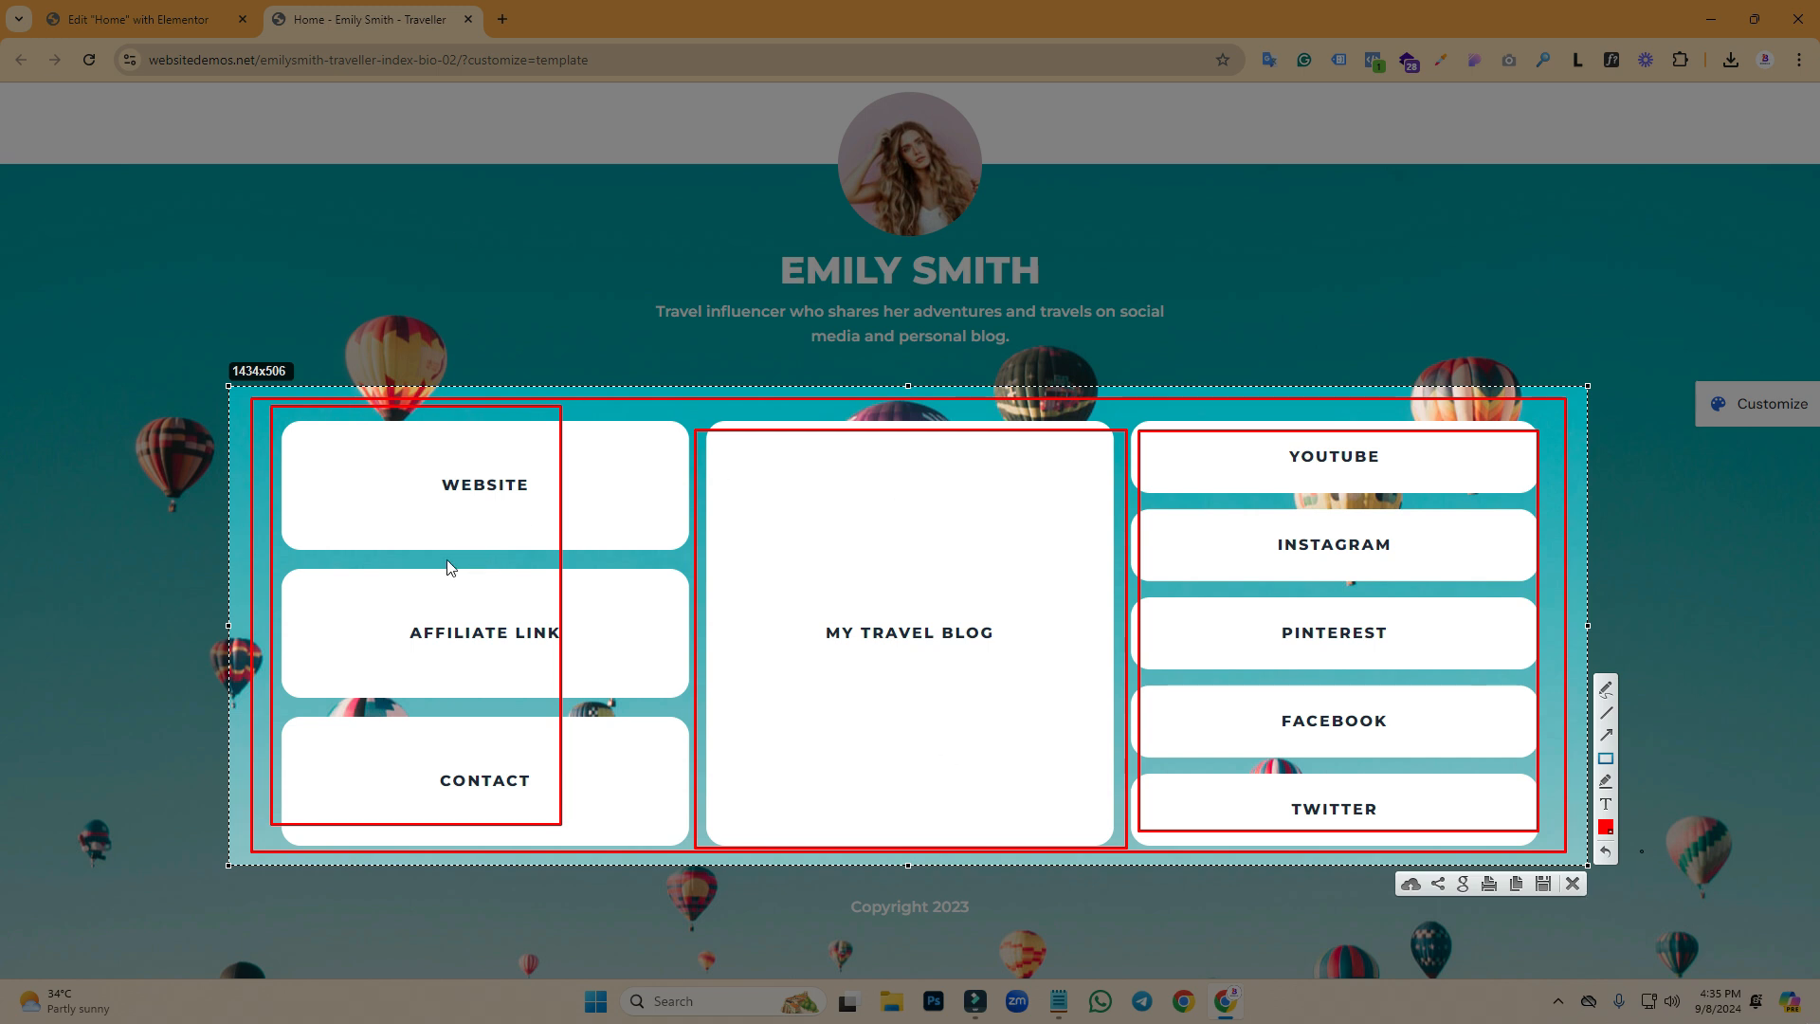
left_click_drag(304, 450, 458, 514)
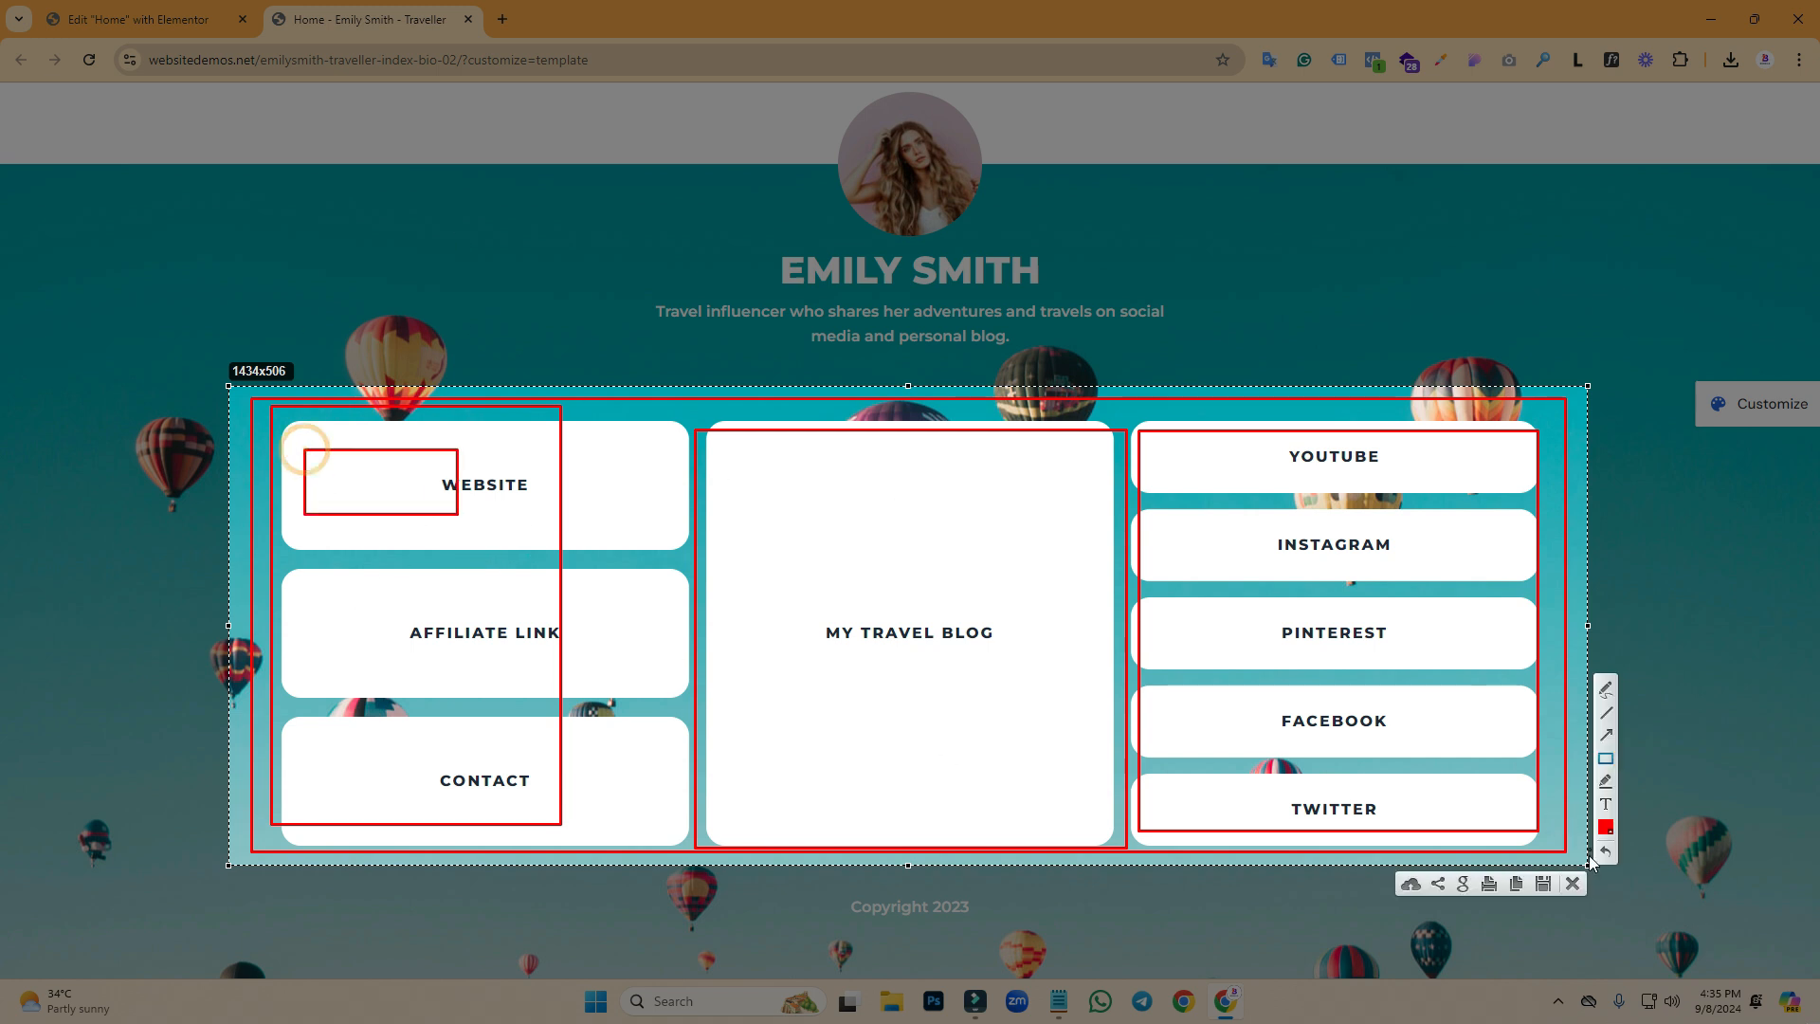
- Discard the annotated capture without saving and go back to the Elementor editor
key("ctrl+s")
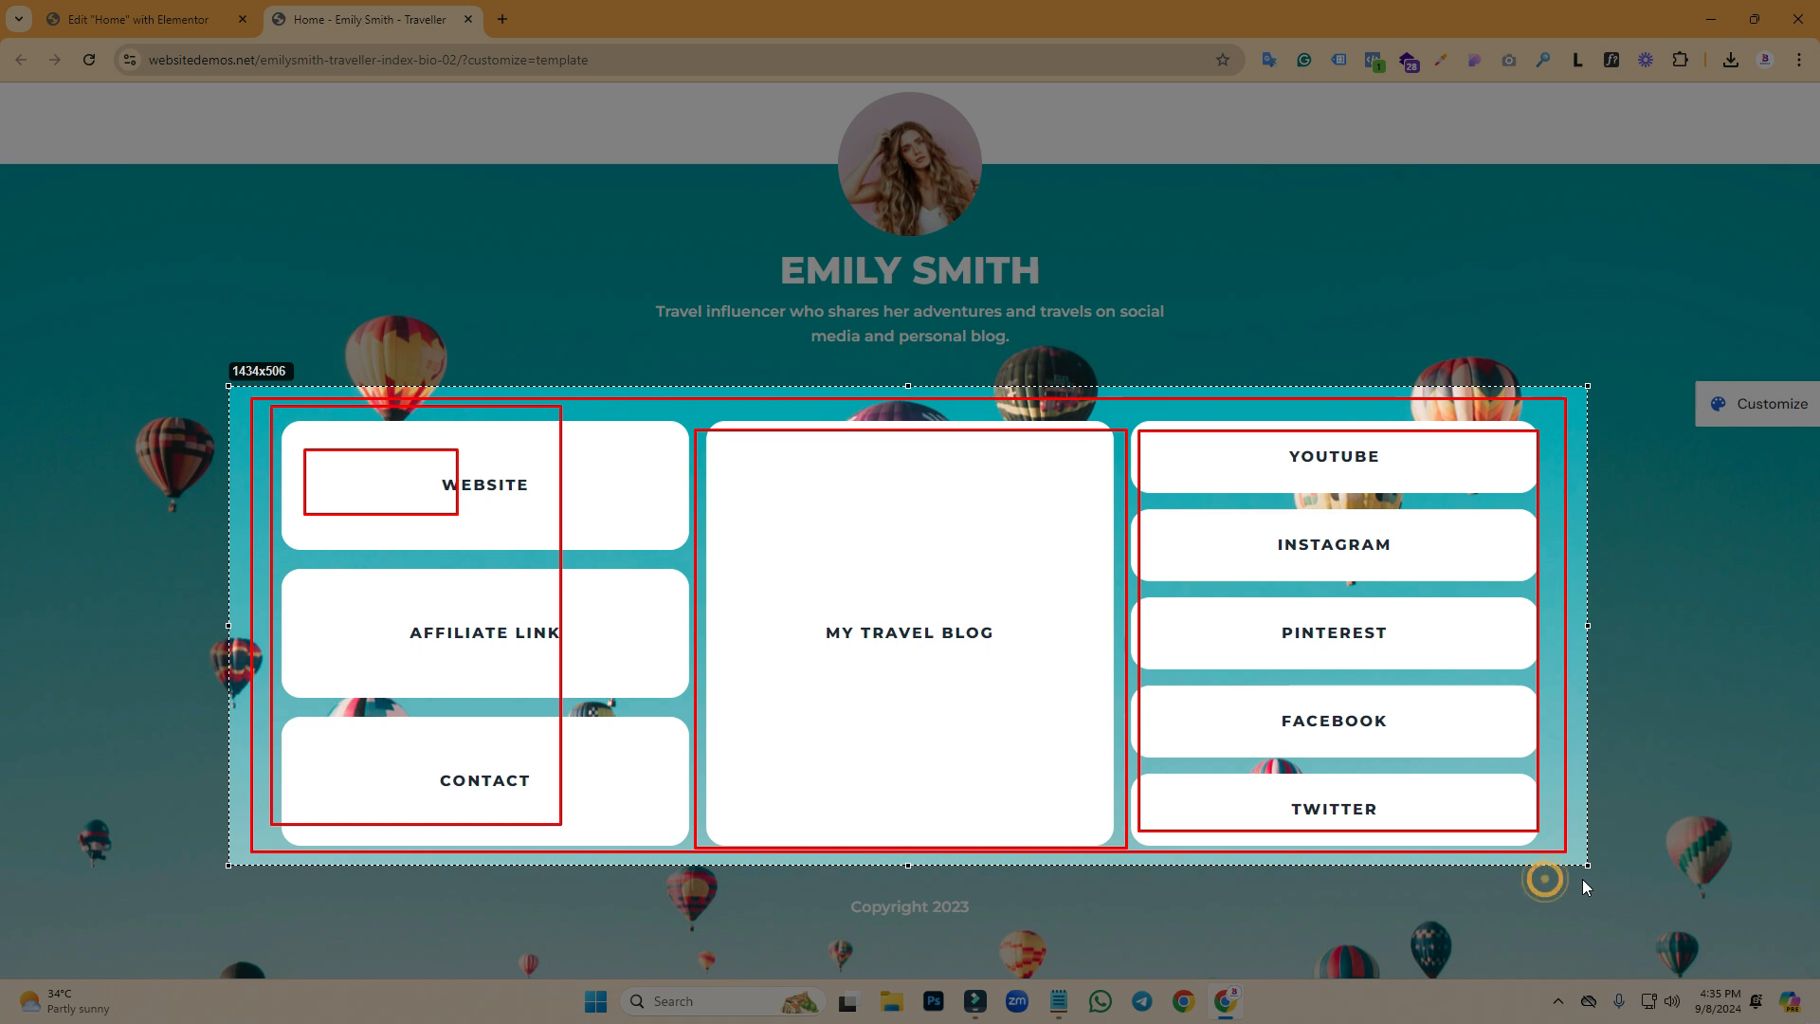
left_click(485, 372)
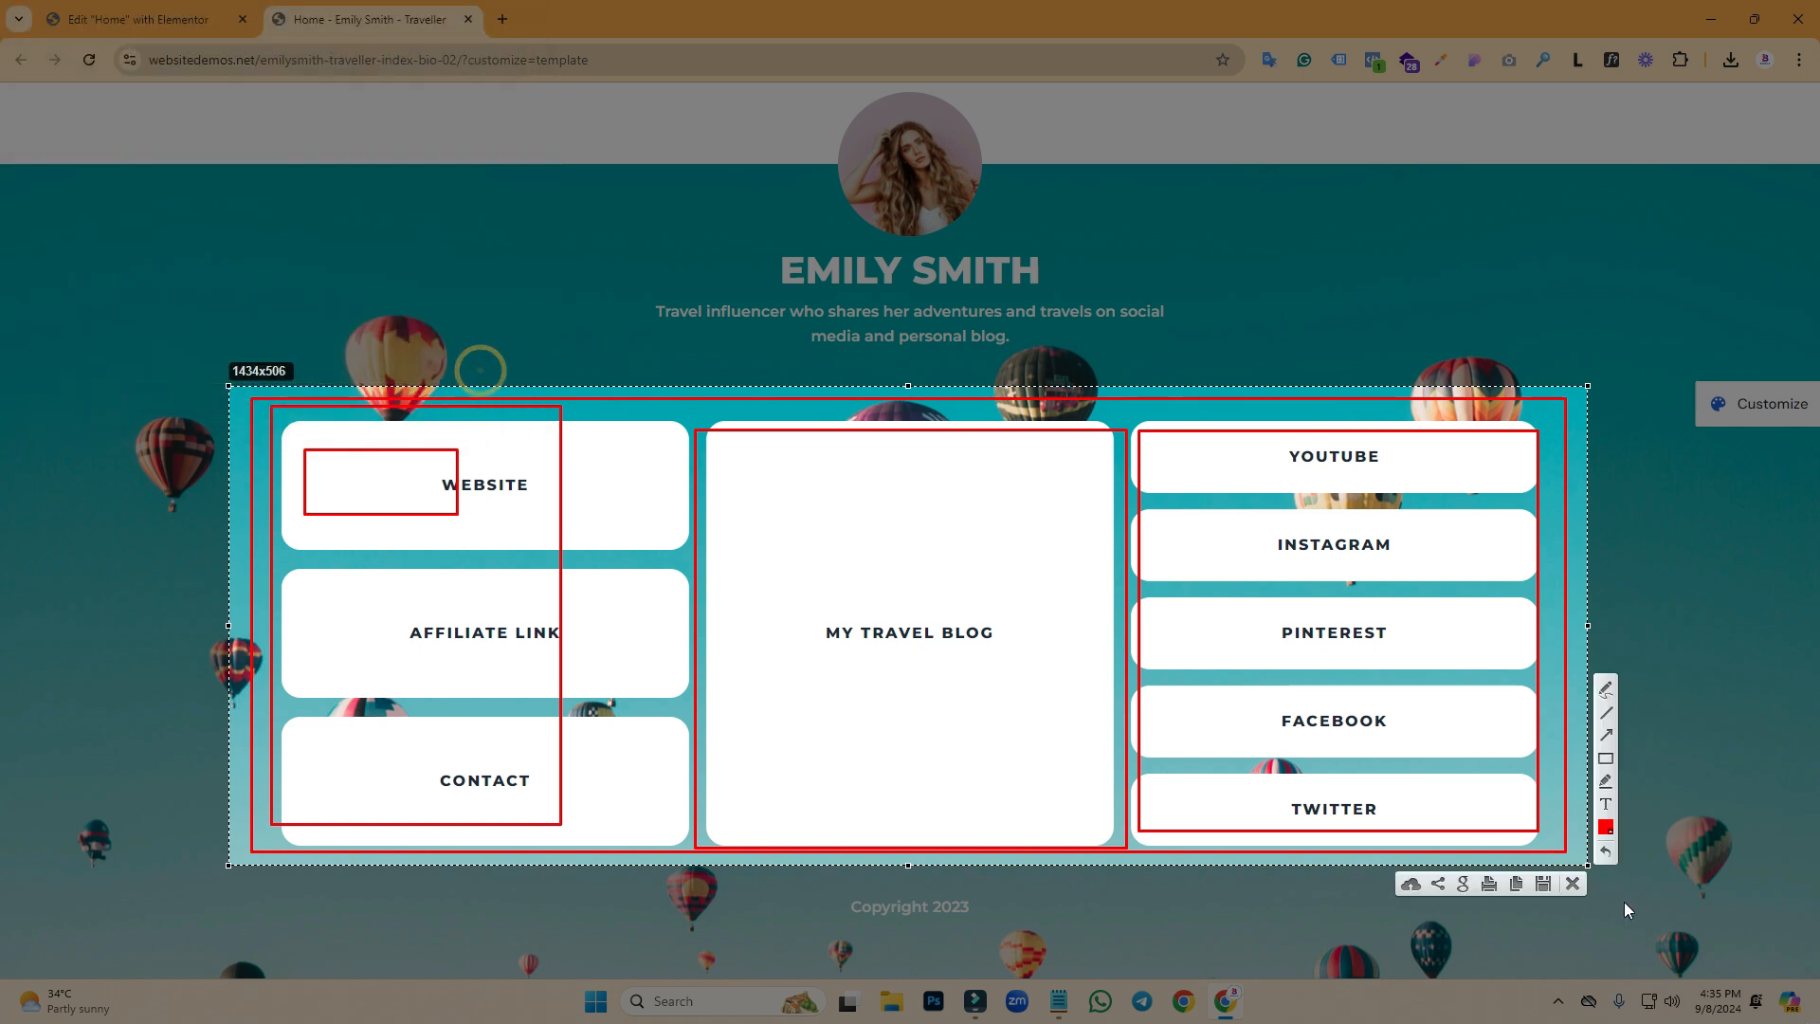
left_click(1580, 890)
left_click(163, 9)
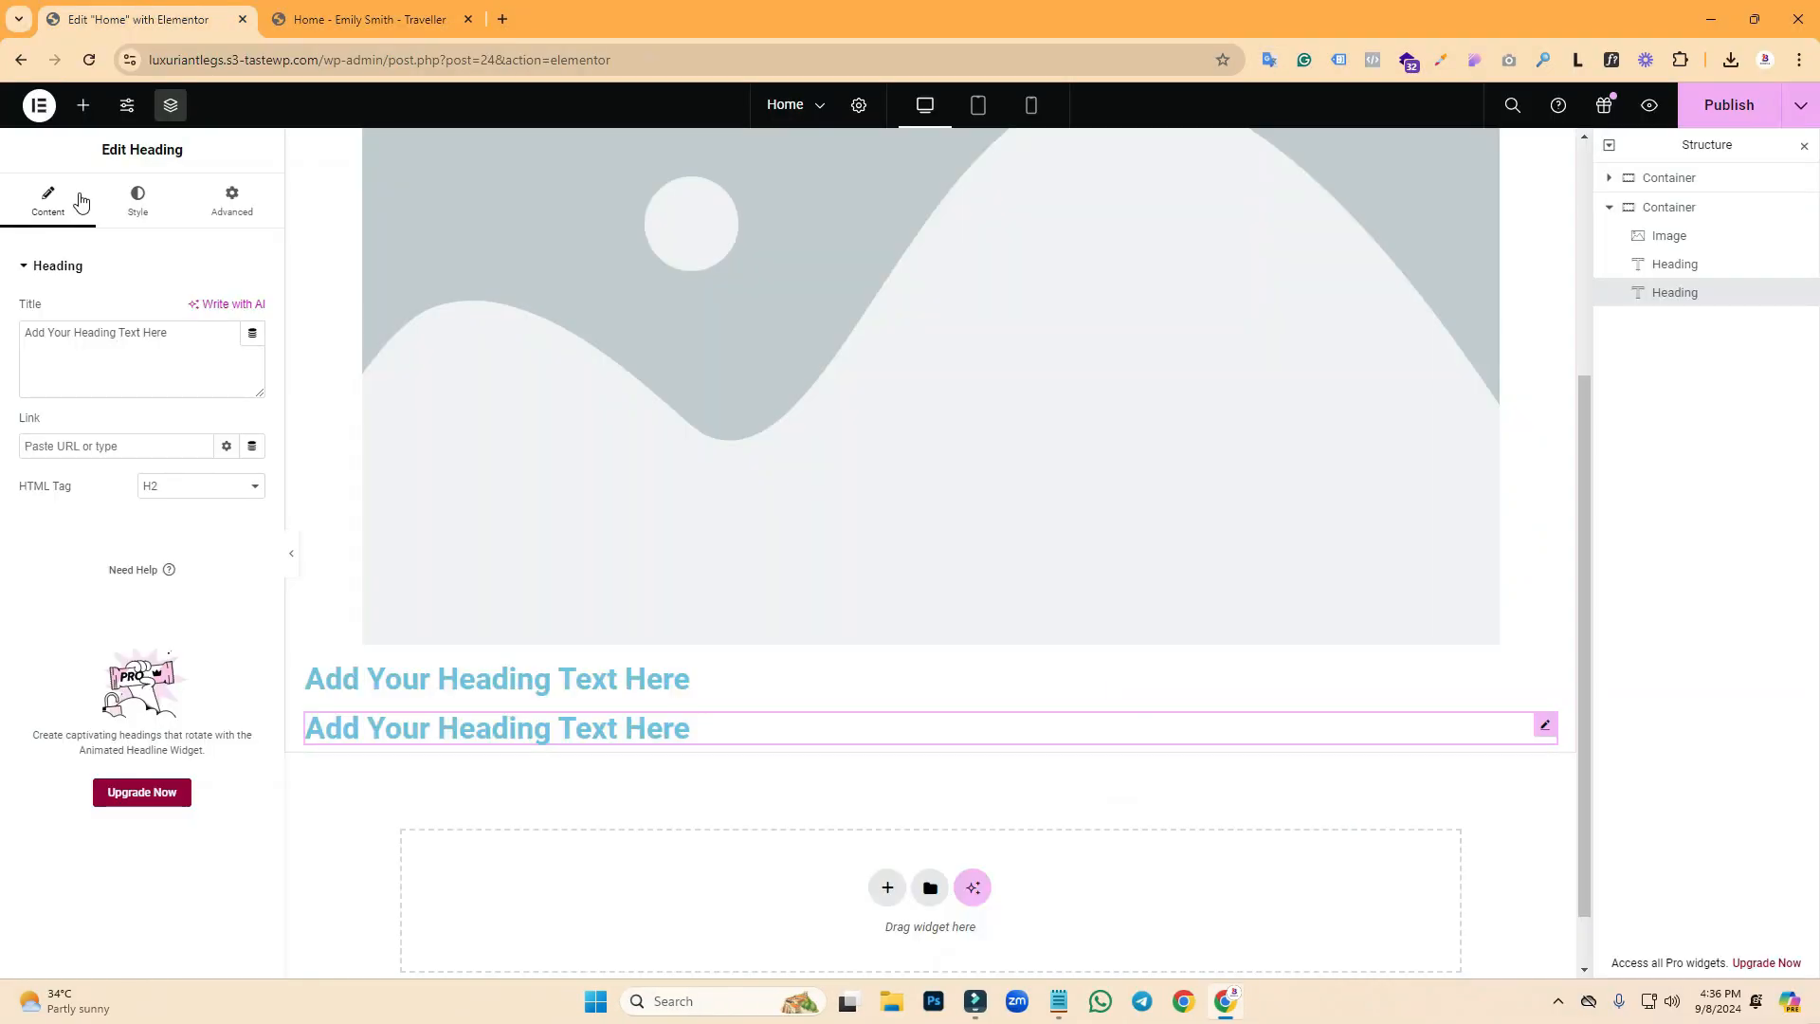
- Add a new container below the second heading after glancing at the demo page
left_click(360, 19)
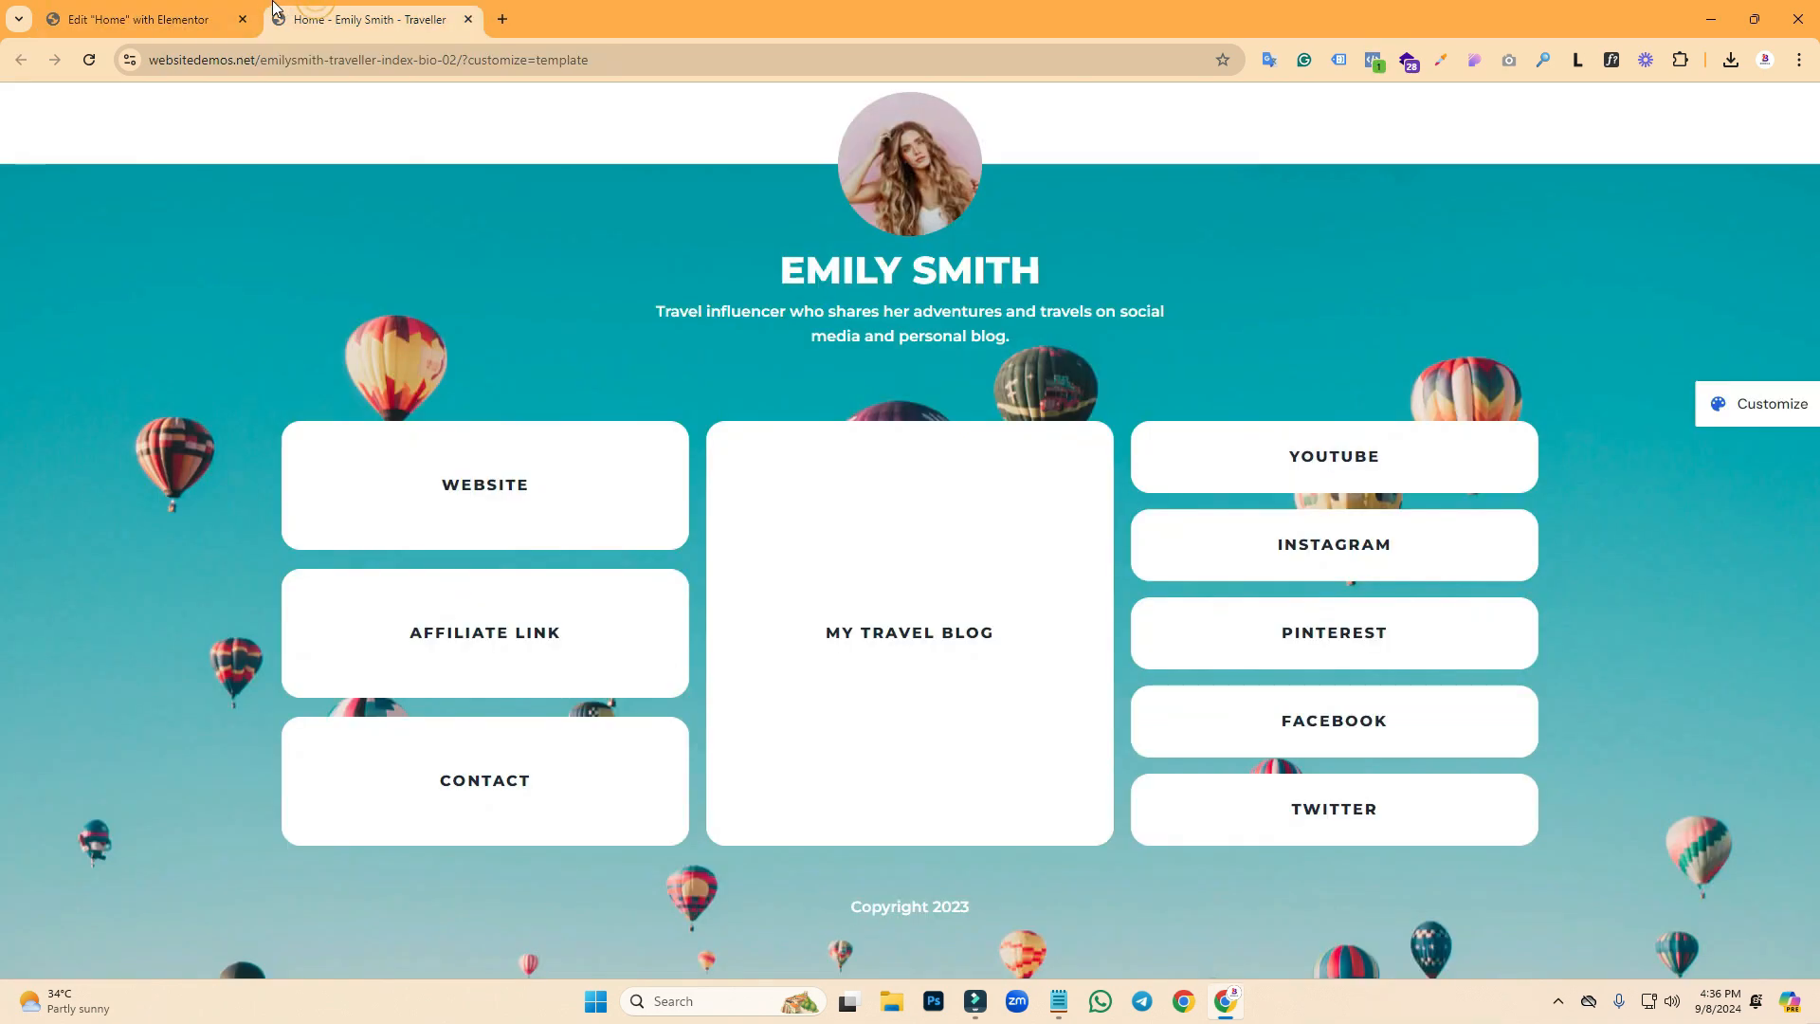
left_click(204, 14)
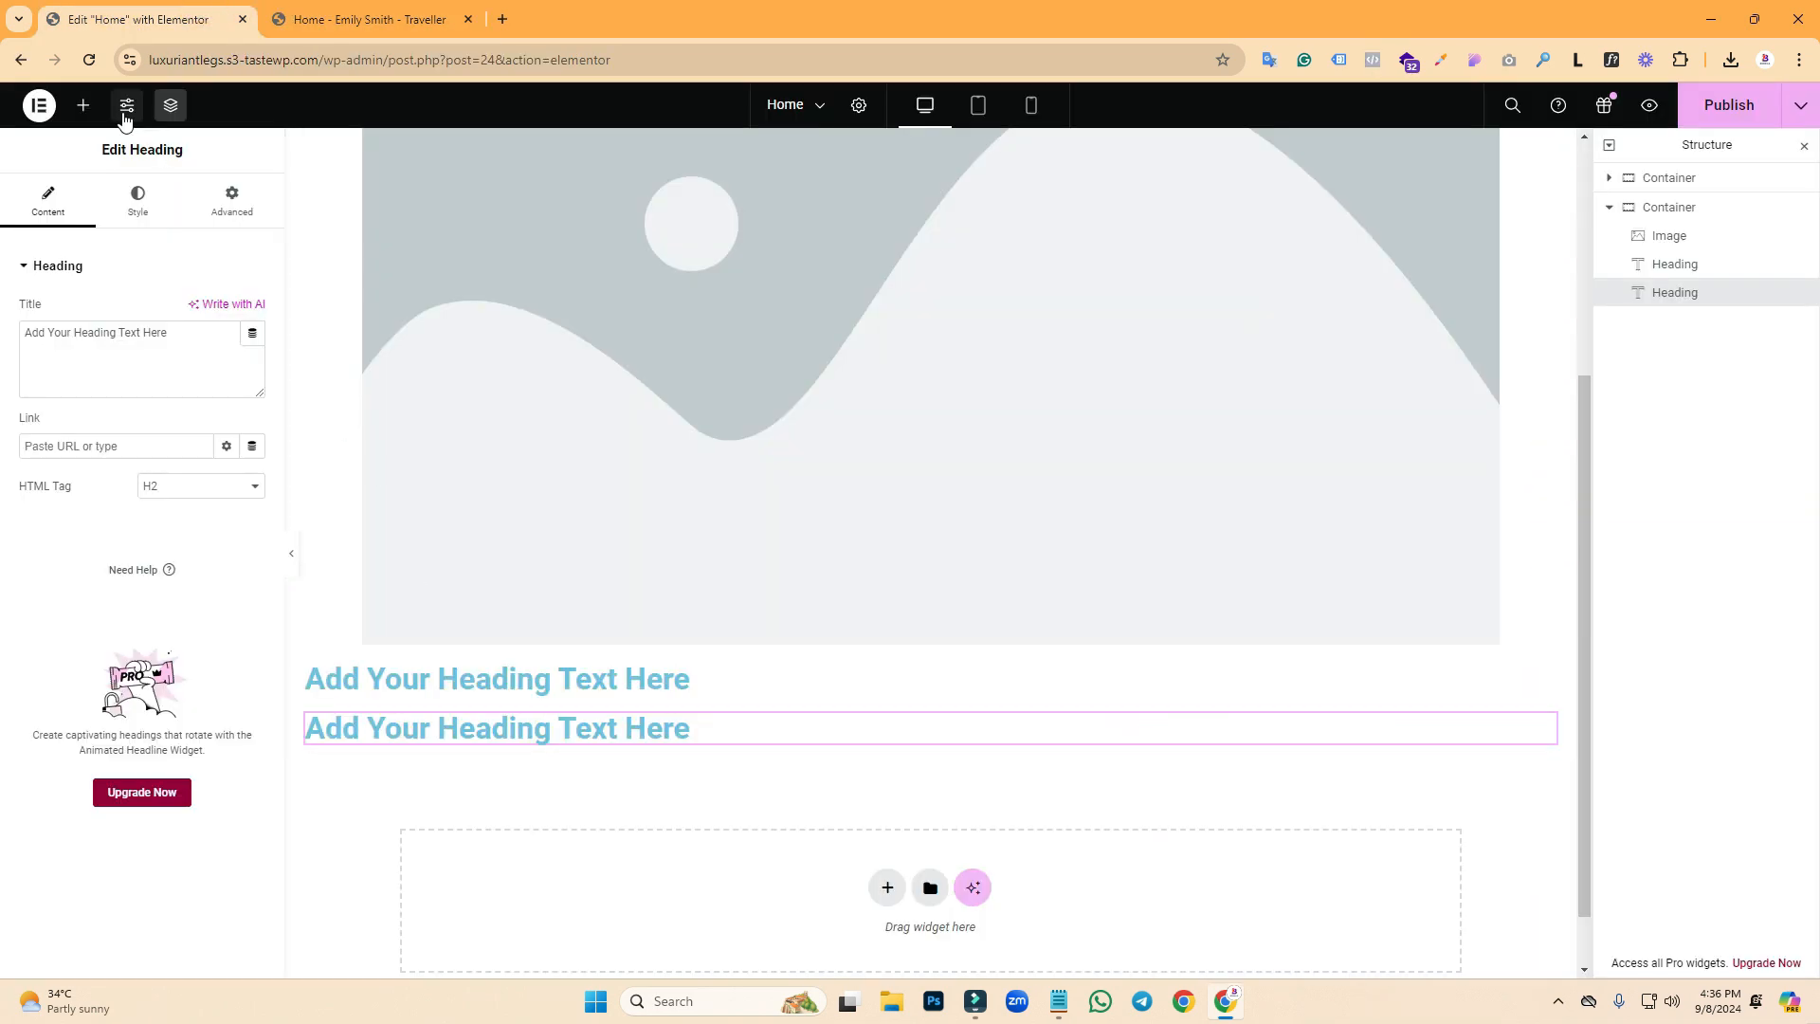
left_click(83, 105)
left_click_drag(76, 446, 597, 756)
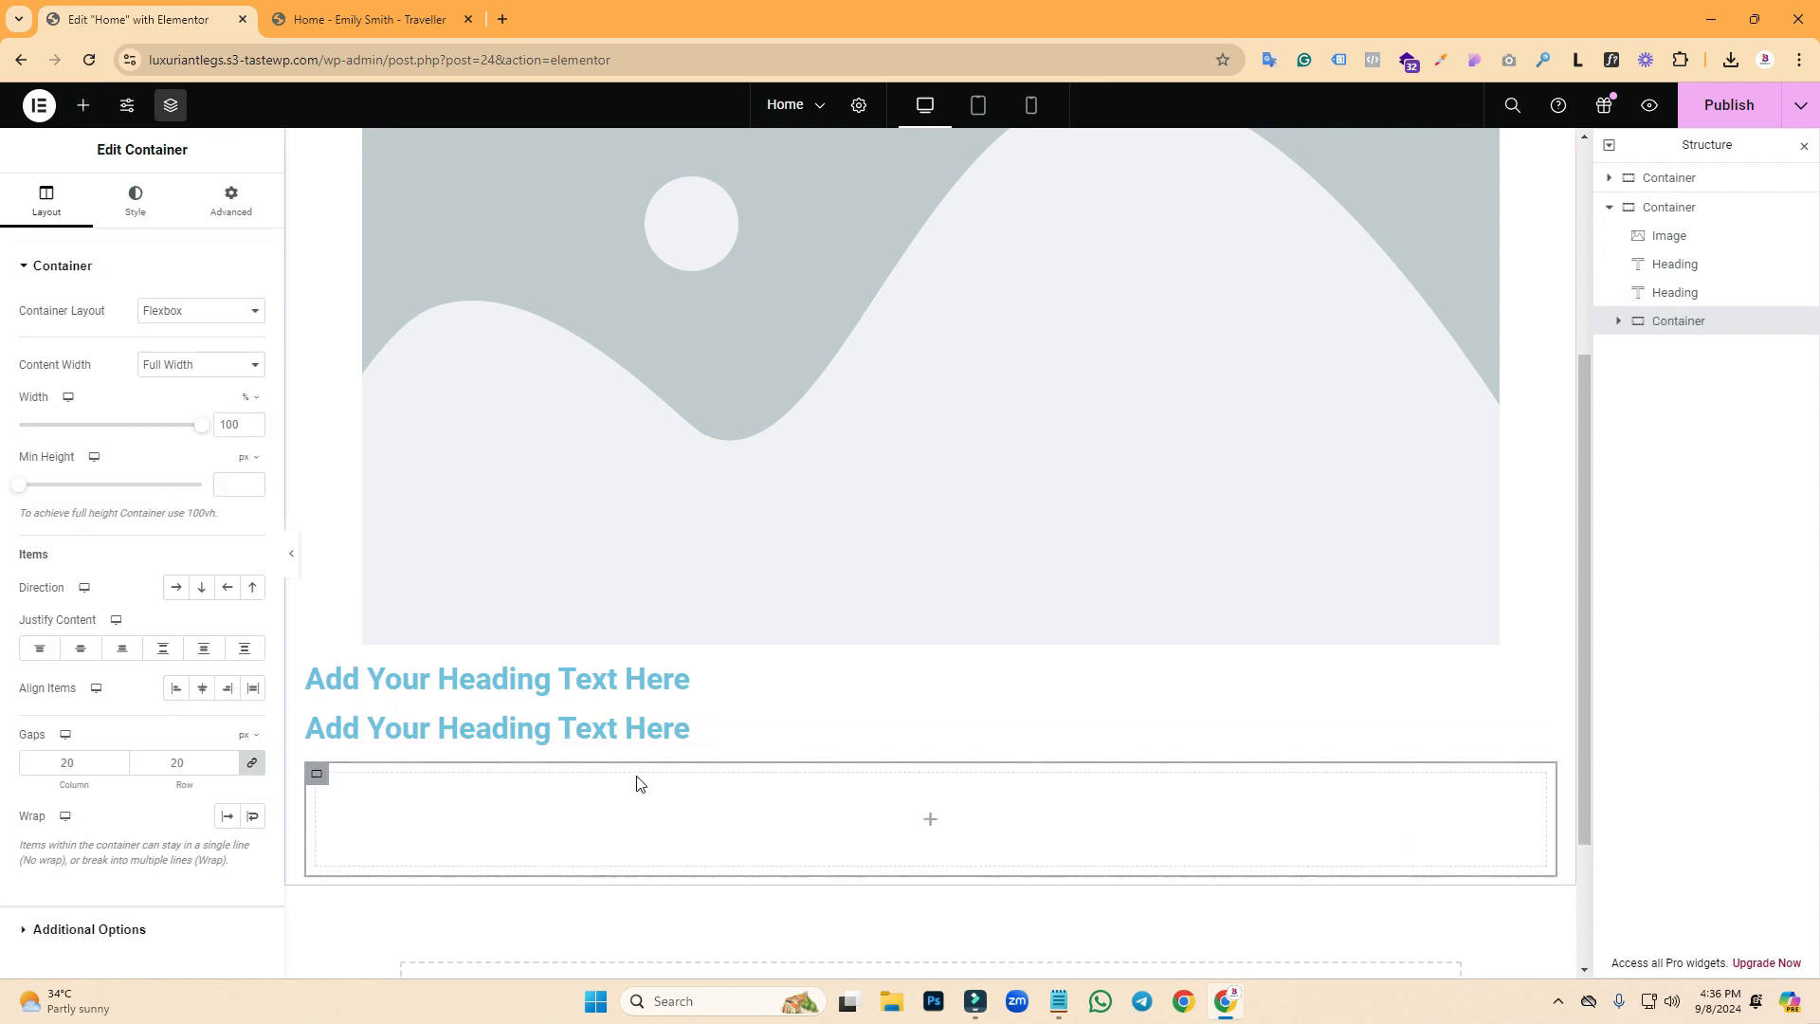
left_click(1621, 322)
- Nest a child container inside it and duplicate it twice to make three
left_click(83, 105)
left_click_drag(105, 464, 444, 806)
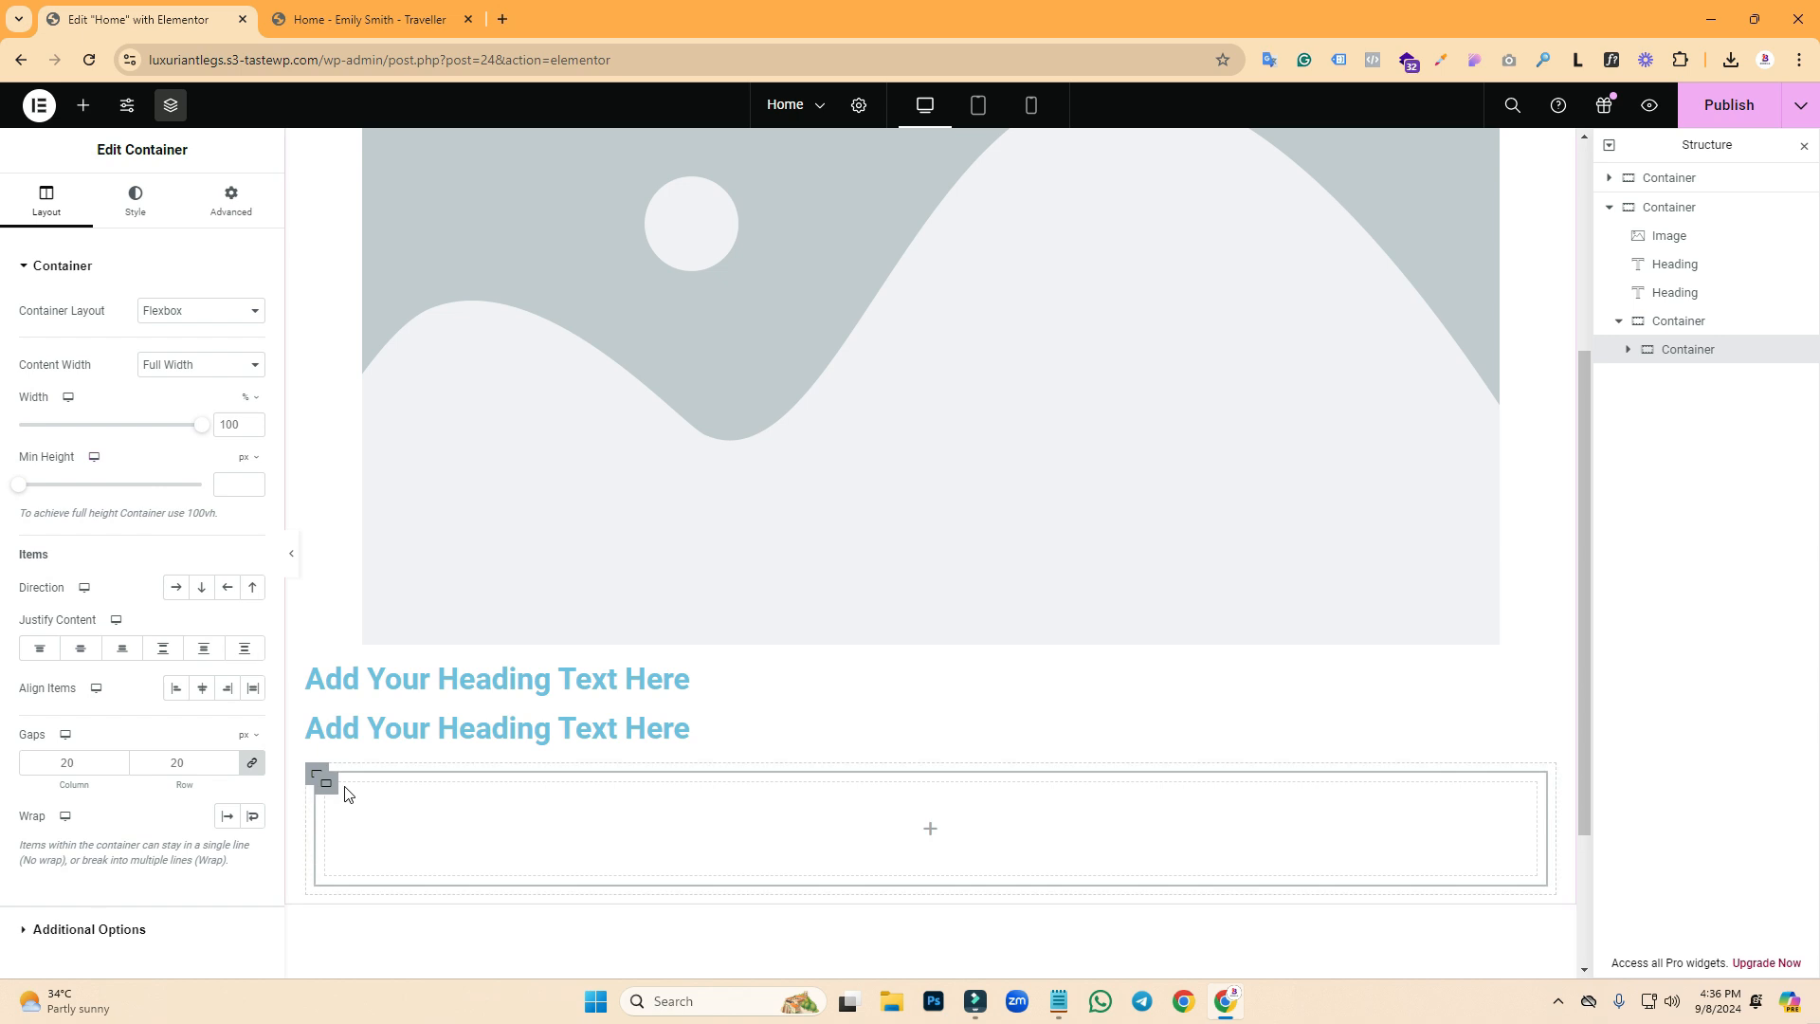
right_click(343, 788)
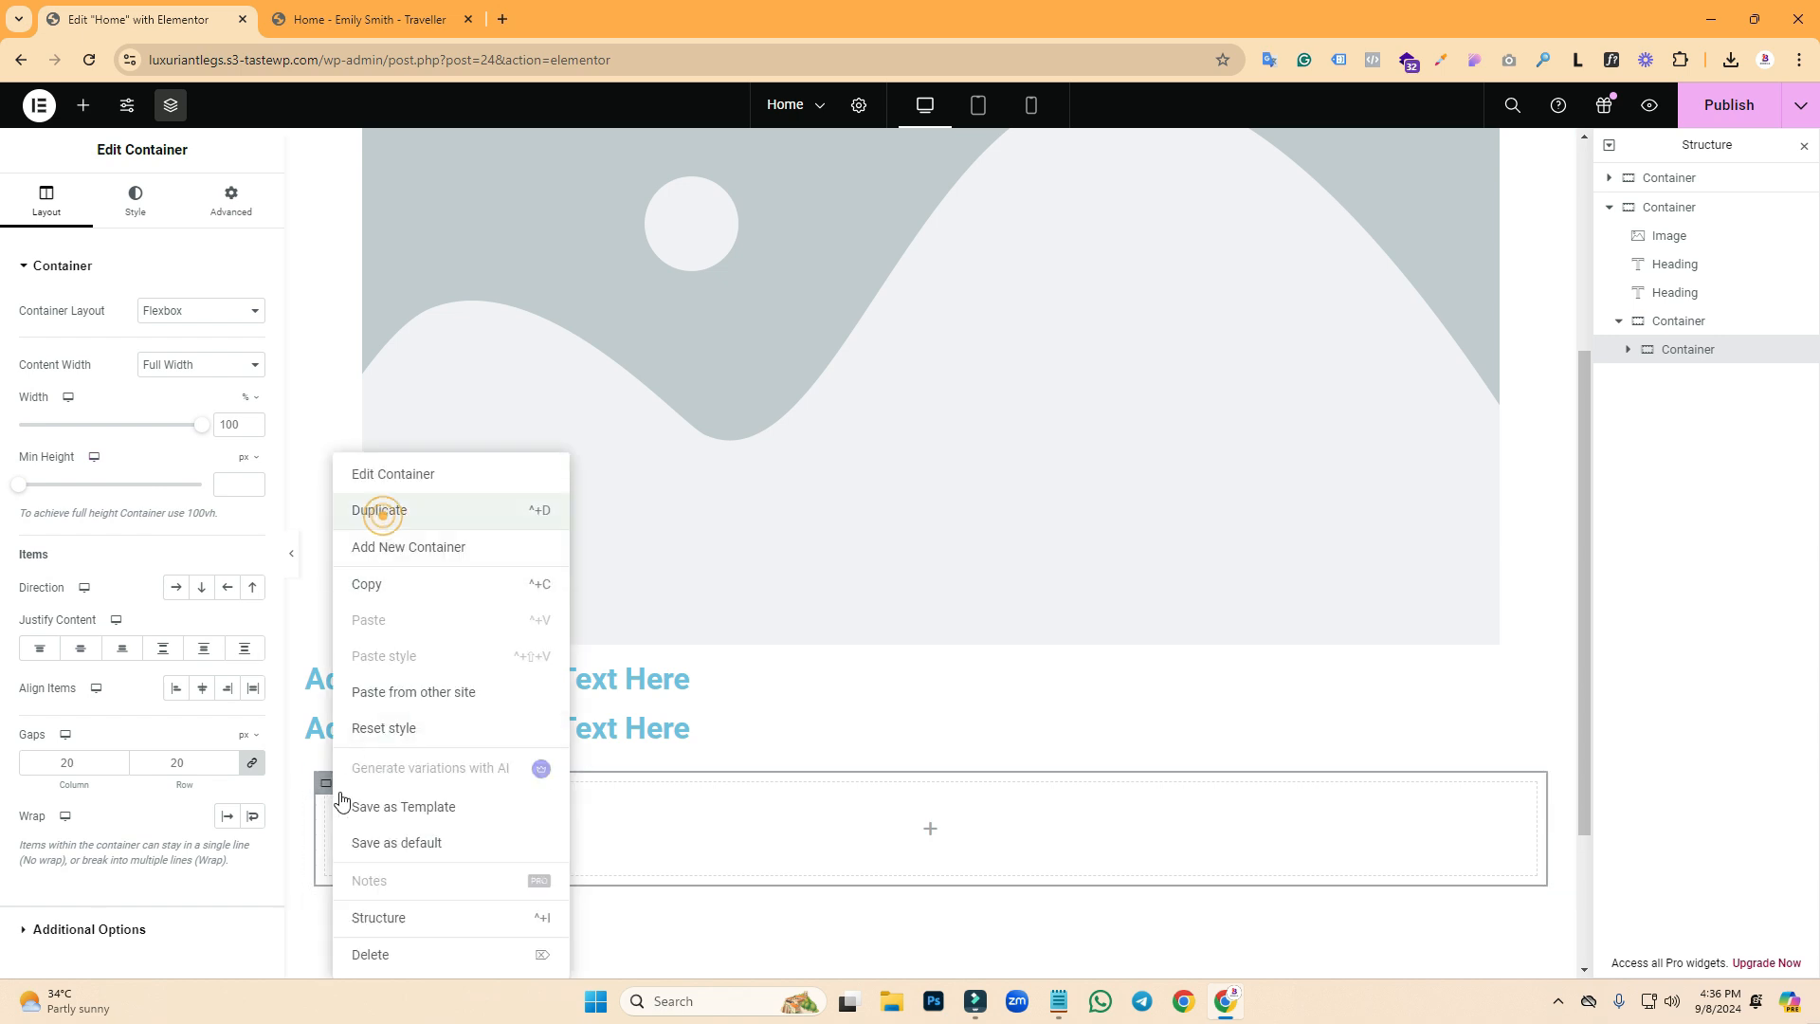
left_click(379, 510)
right_click(331, 785)
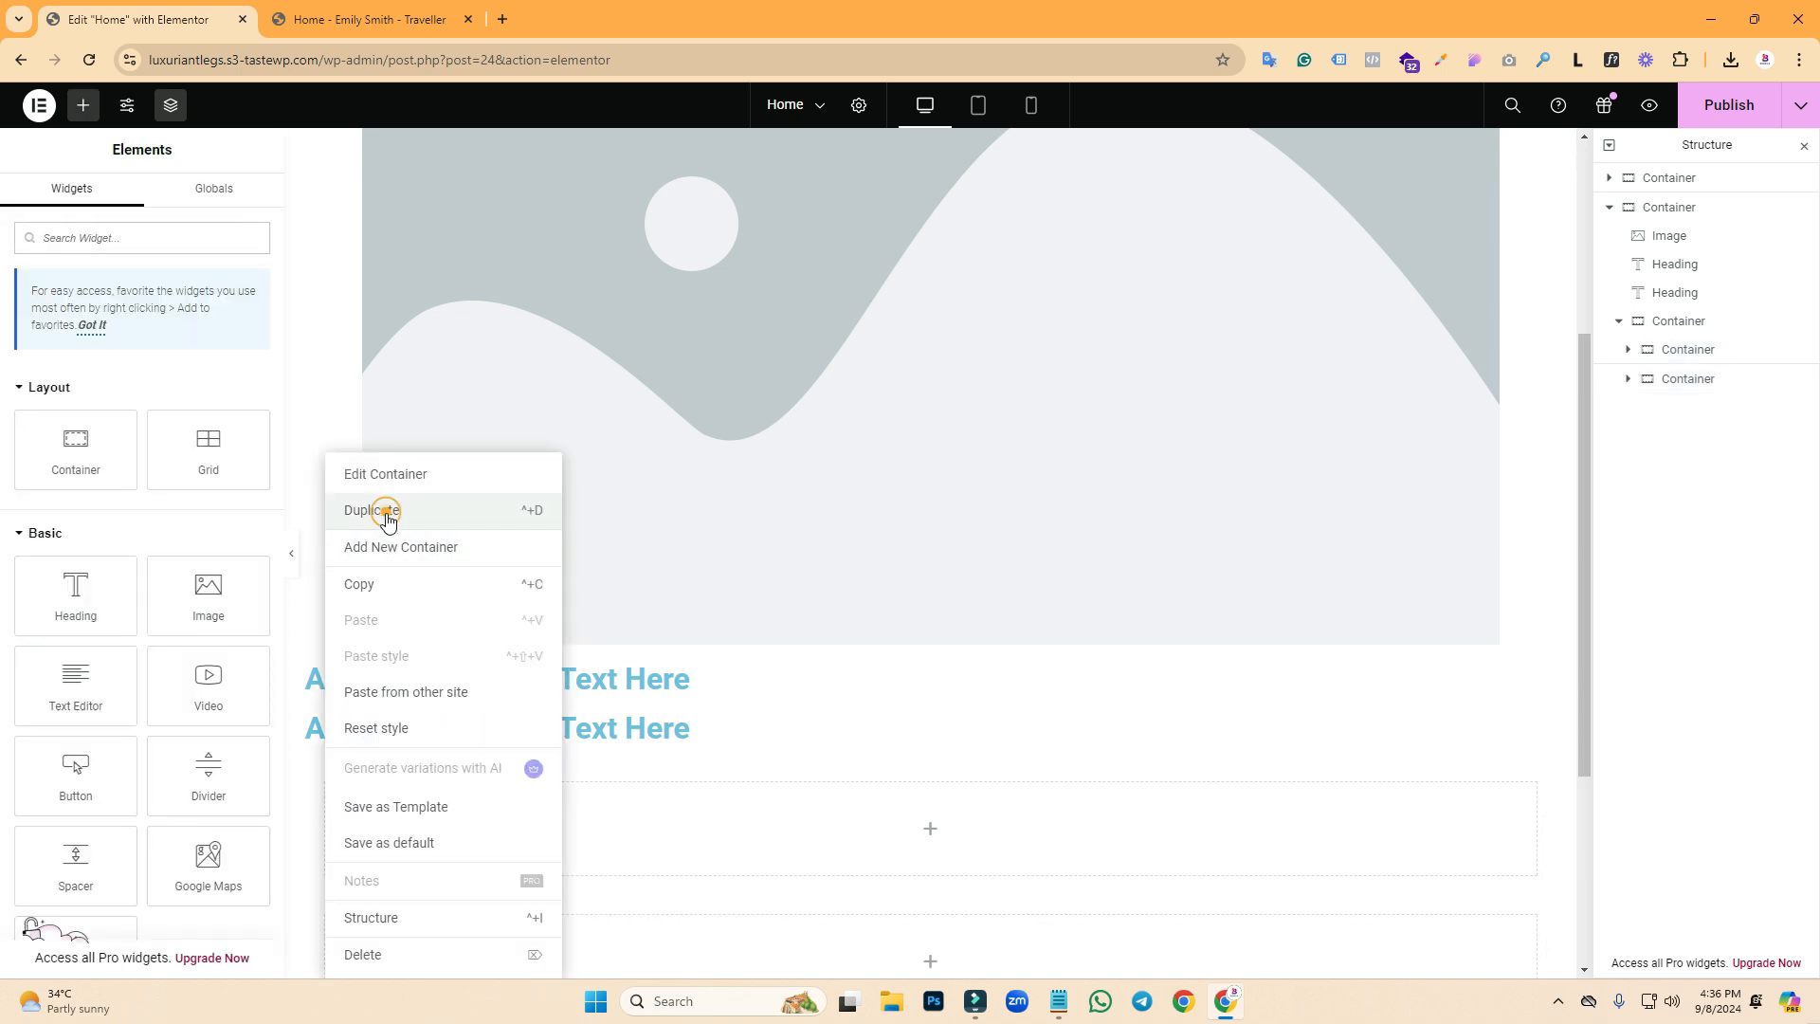
left_click(386, 514)
- Set the parent container's Direction to Row so the three boxes sit side by side
scroll(623, 767, "up", 1)
left_click_drag(1583, 349, 1602, 558)
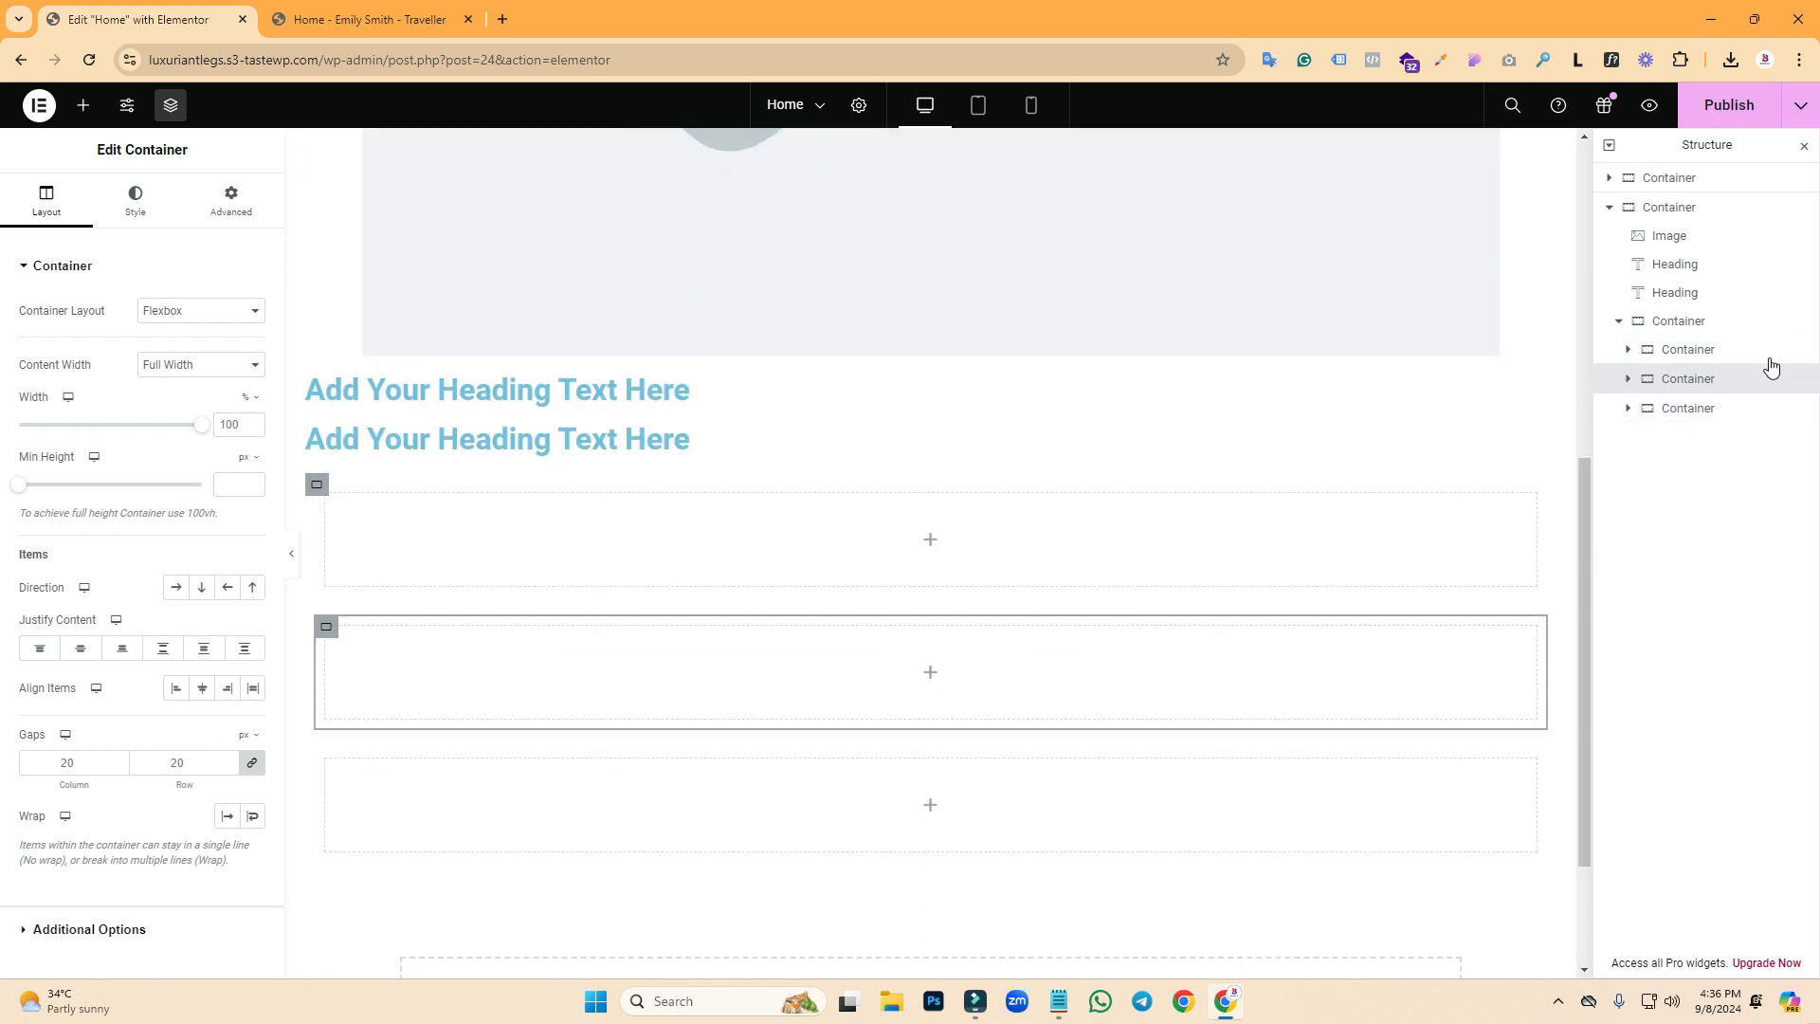
left_click(1672, 318)
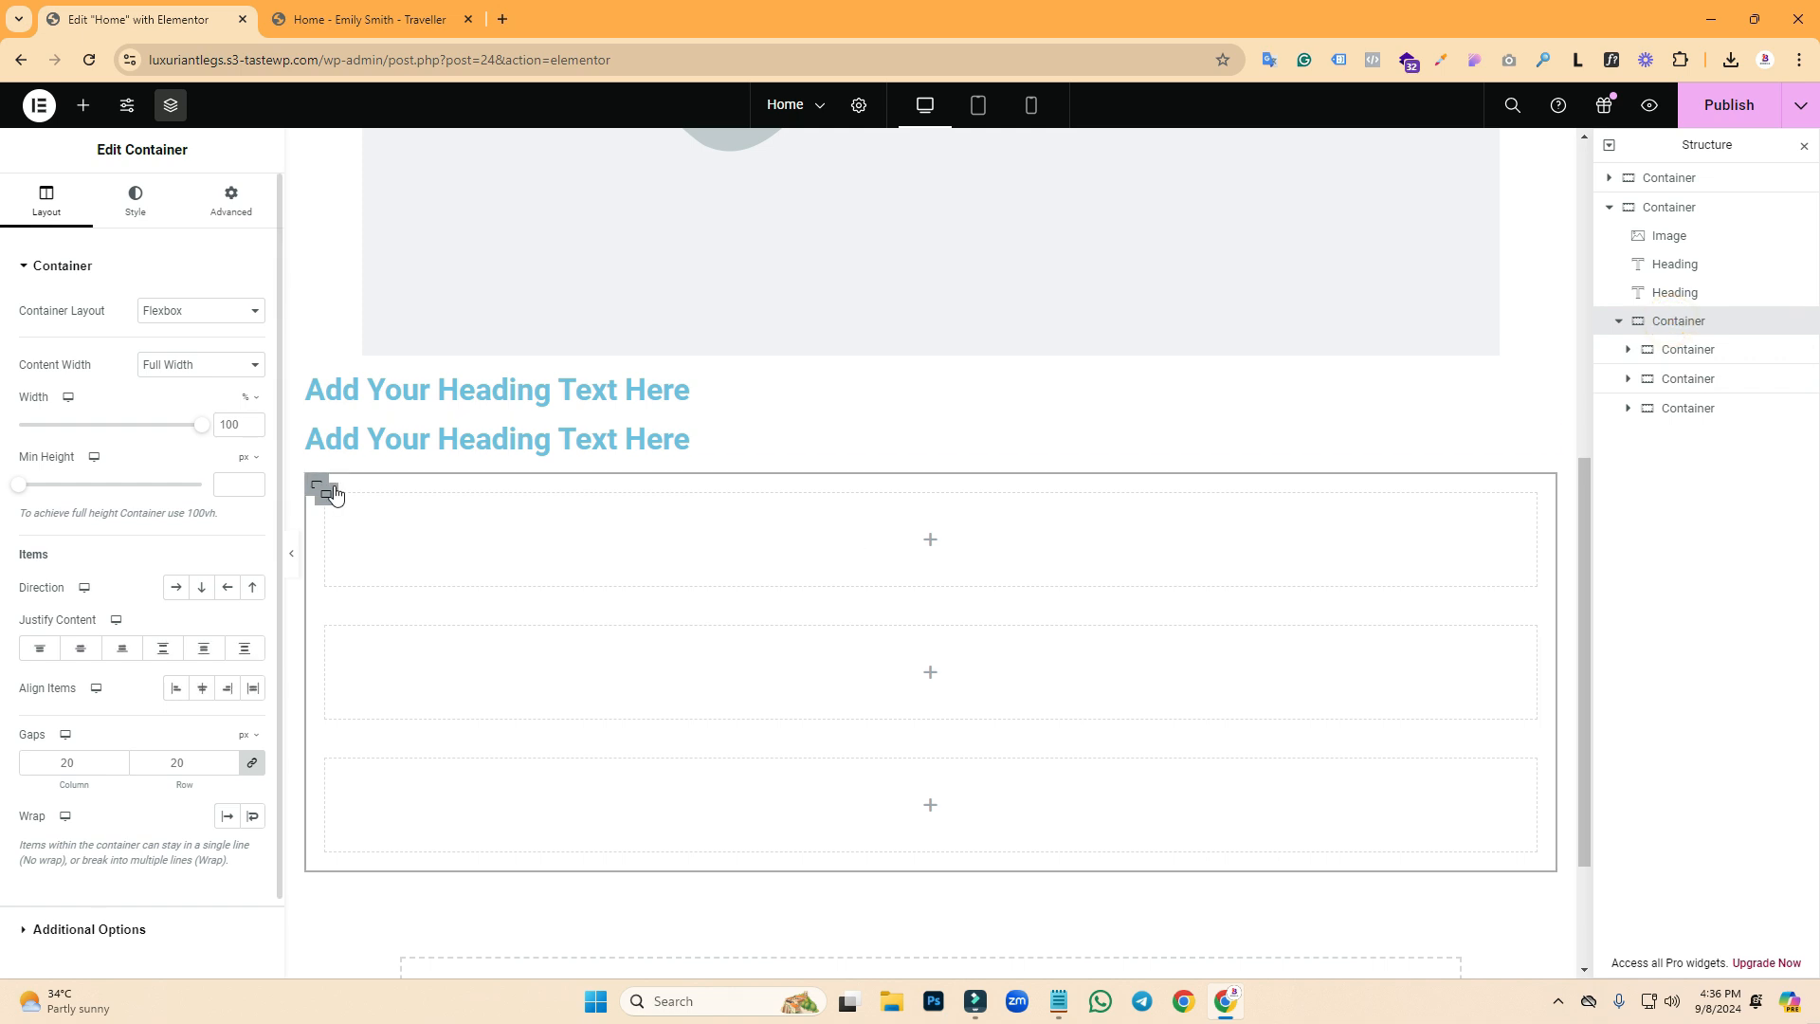
left_click(175, 590)
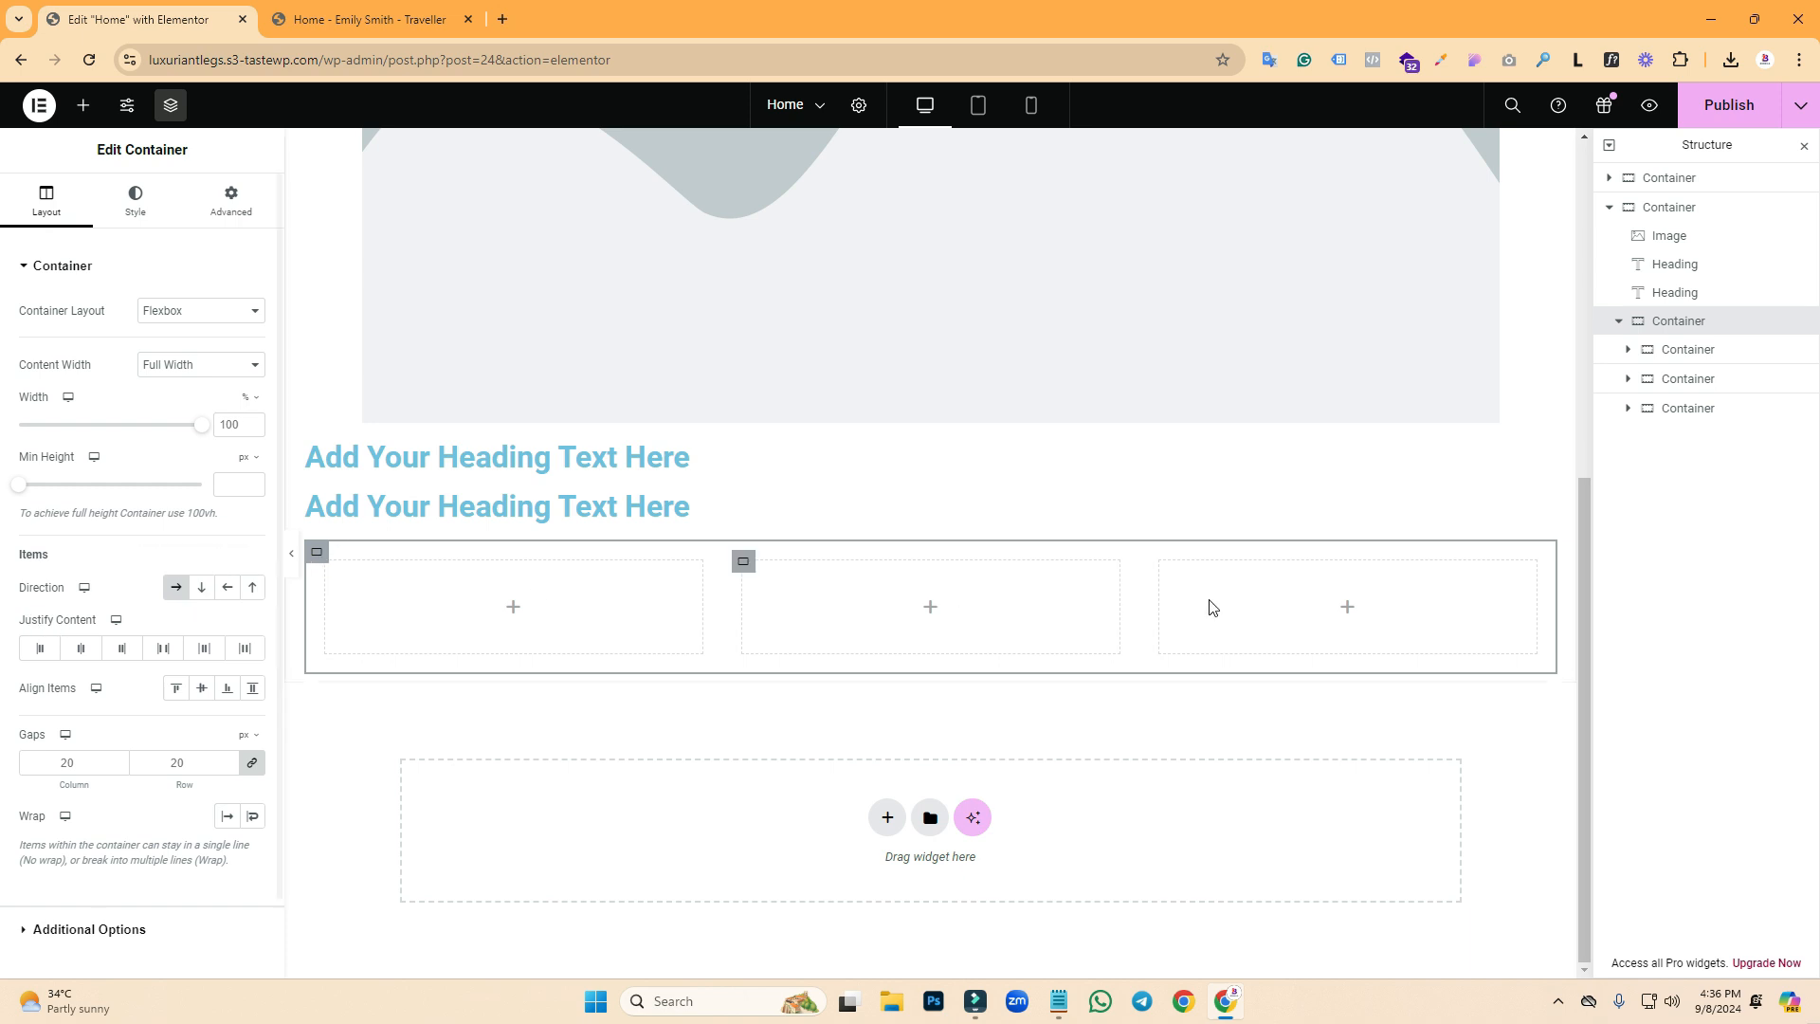
- Duplicate the second heading and move the copy below the row of three column boxes in Structure
left_click(394, 8)
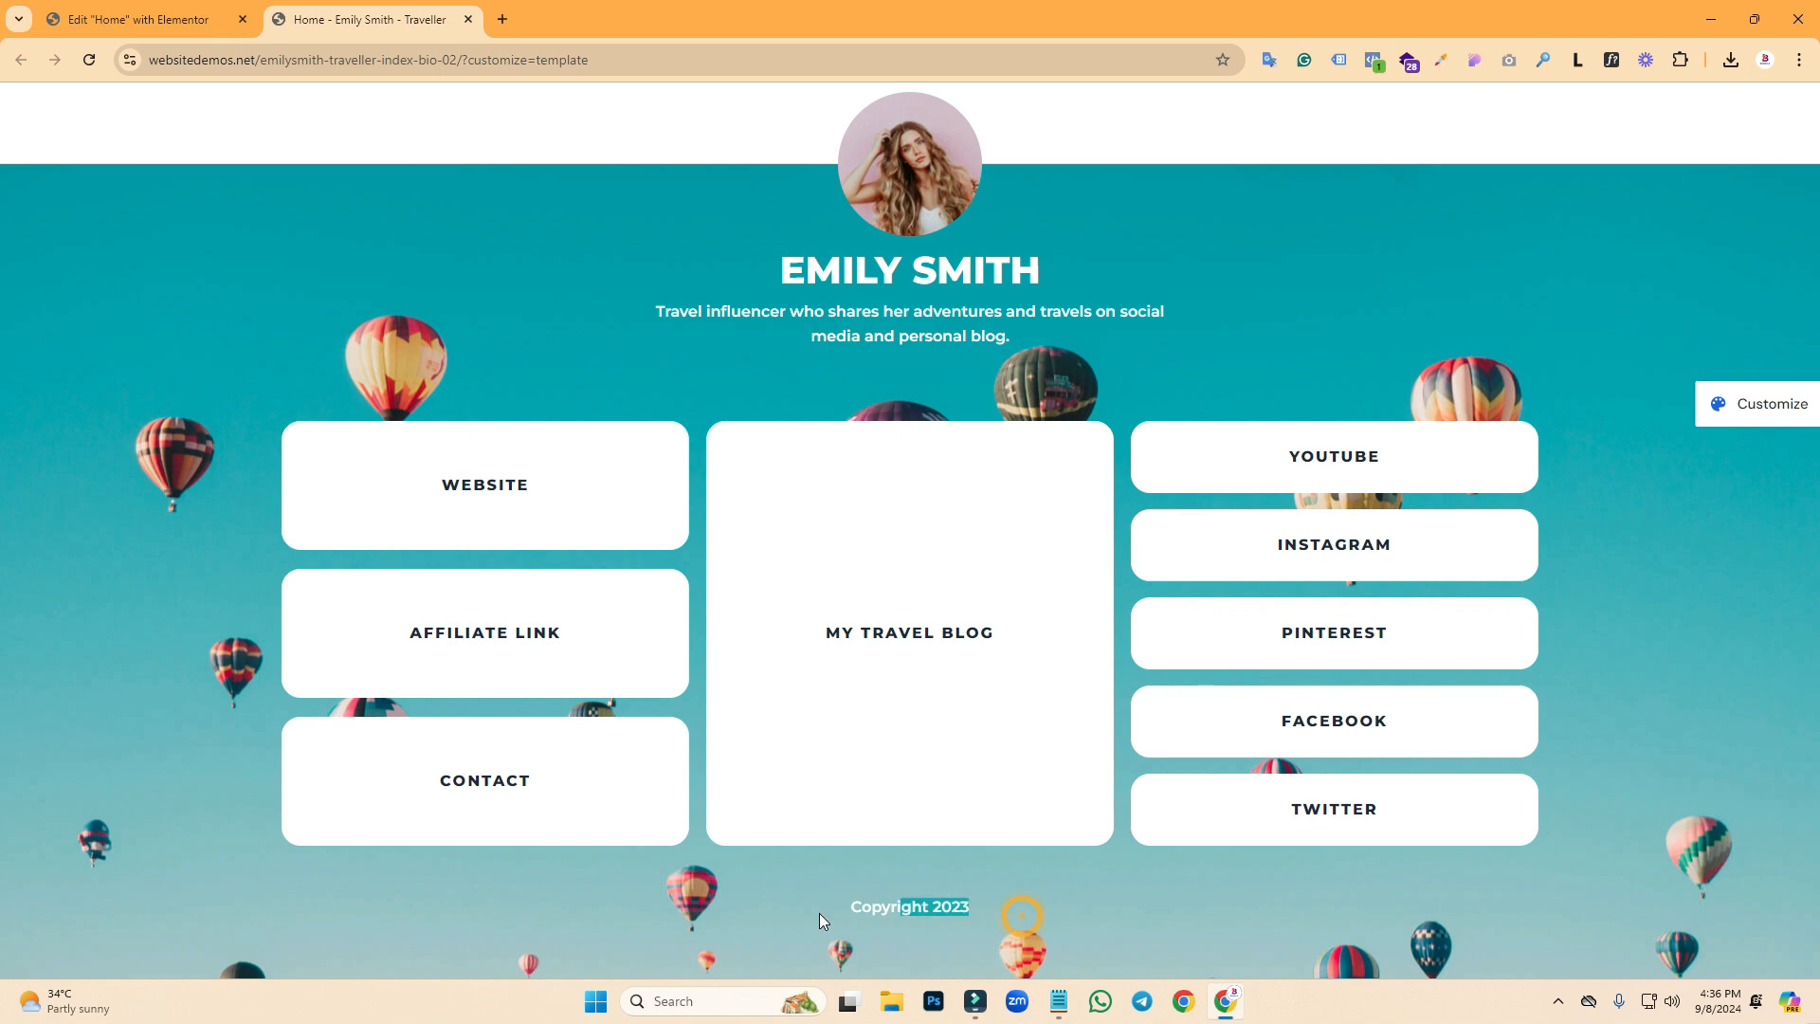
left_click(152, 19)
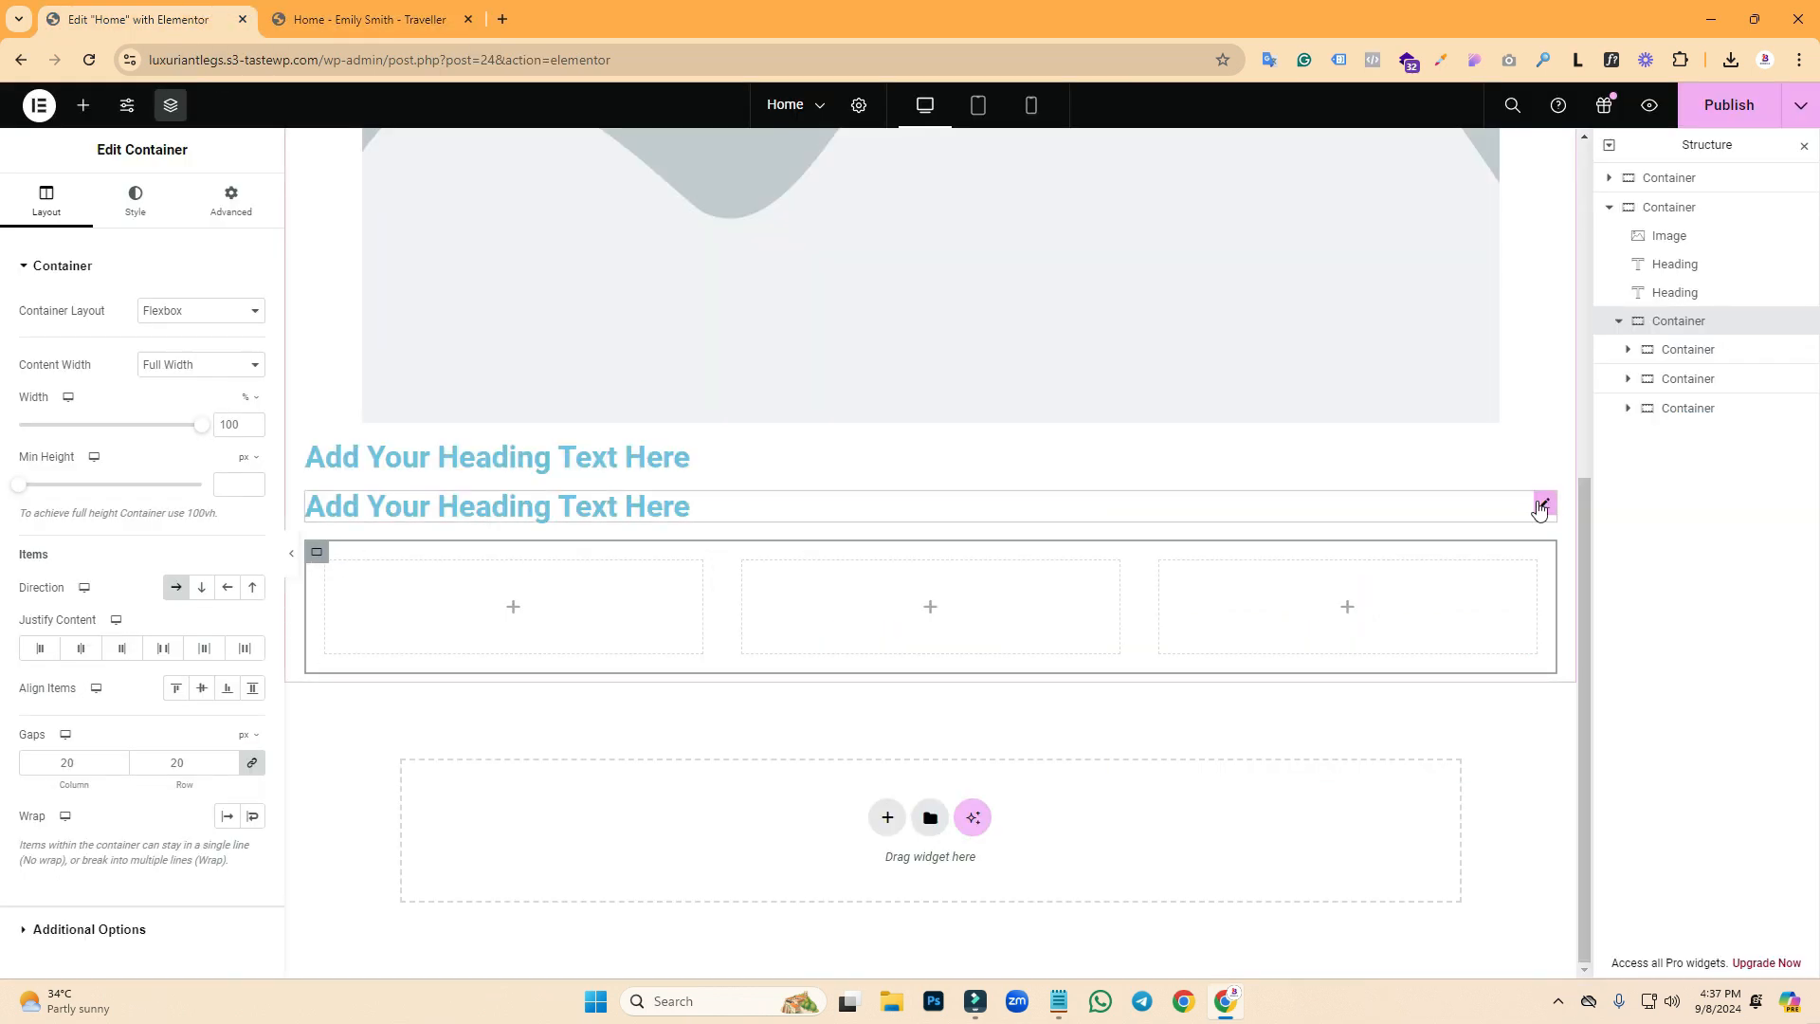
right_click(1540, 509)
left_click(1583, 558)
left_click_drag(528, 508, 508, 702)
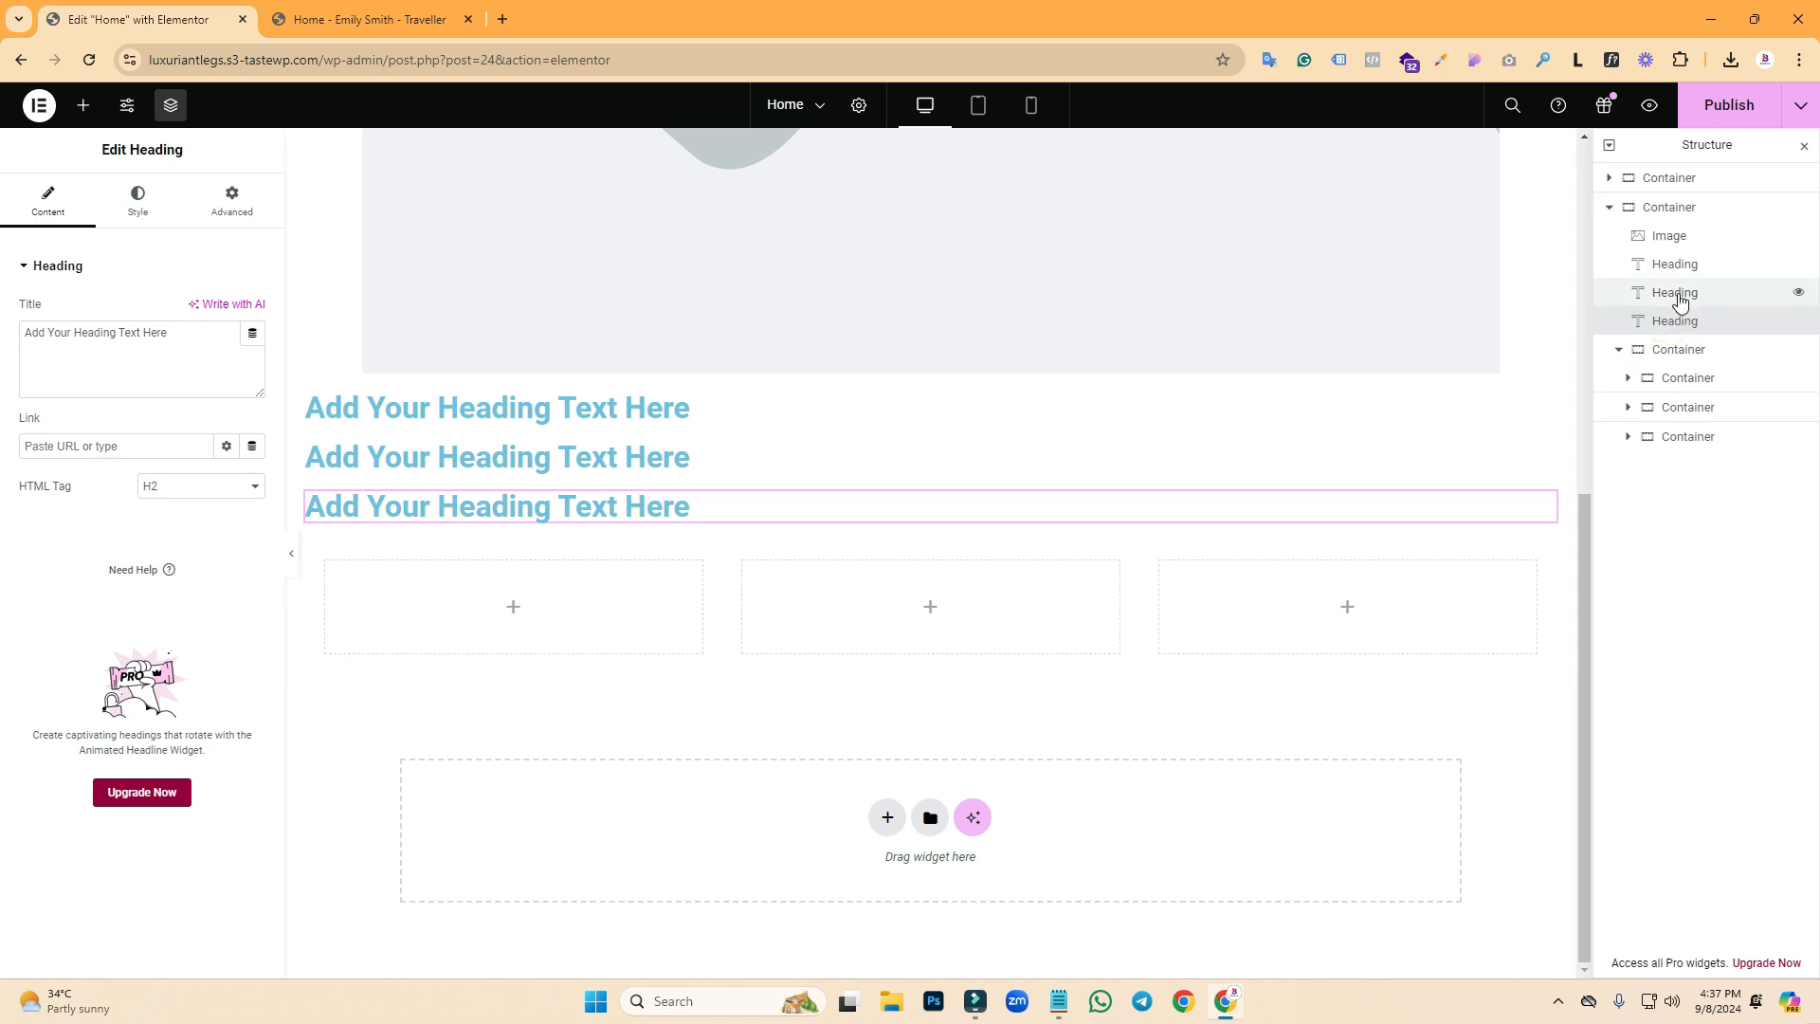
left_click_drag(1683, 327, 1673, 410)
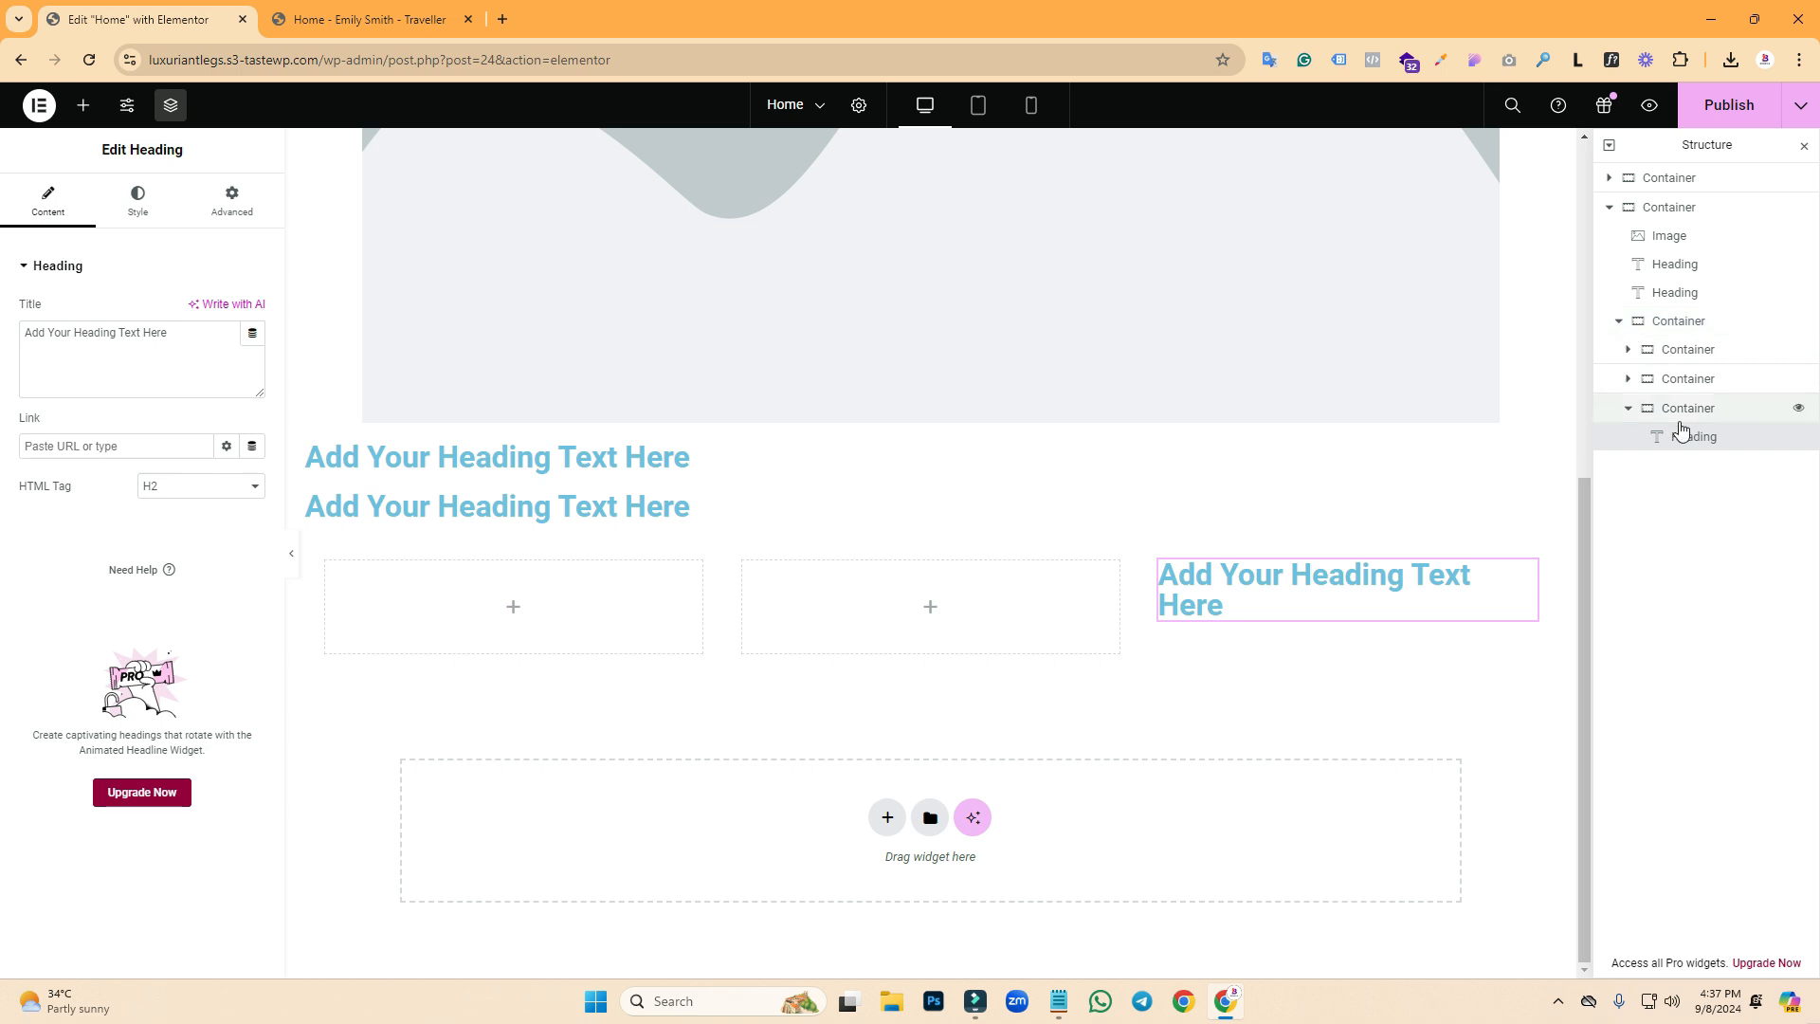
left_click_drag(1684, 434, 1604, 458)
left_click(1619, 349)
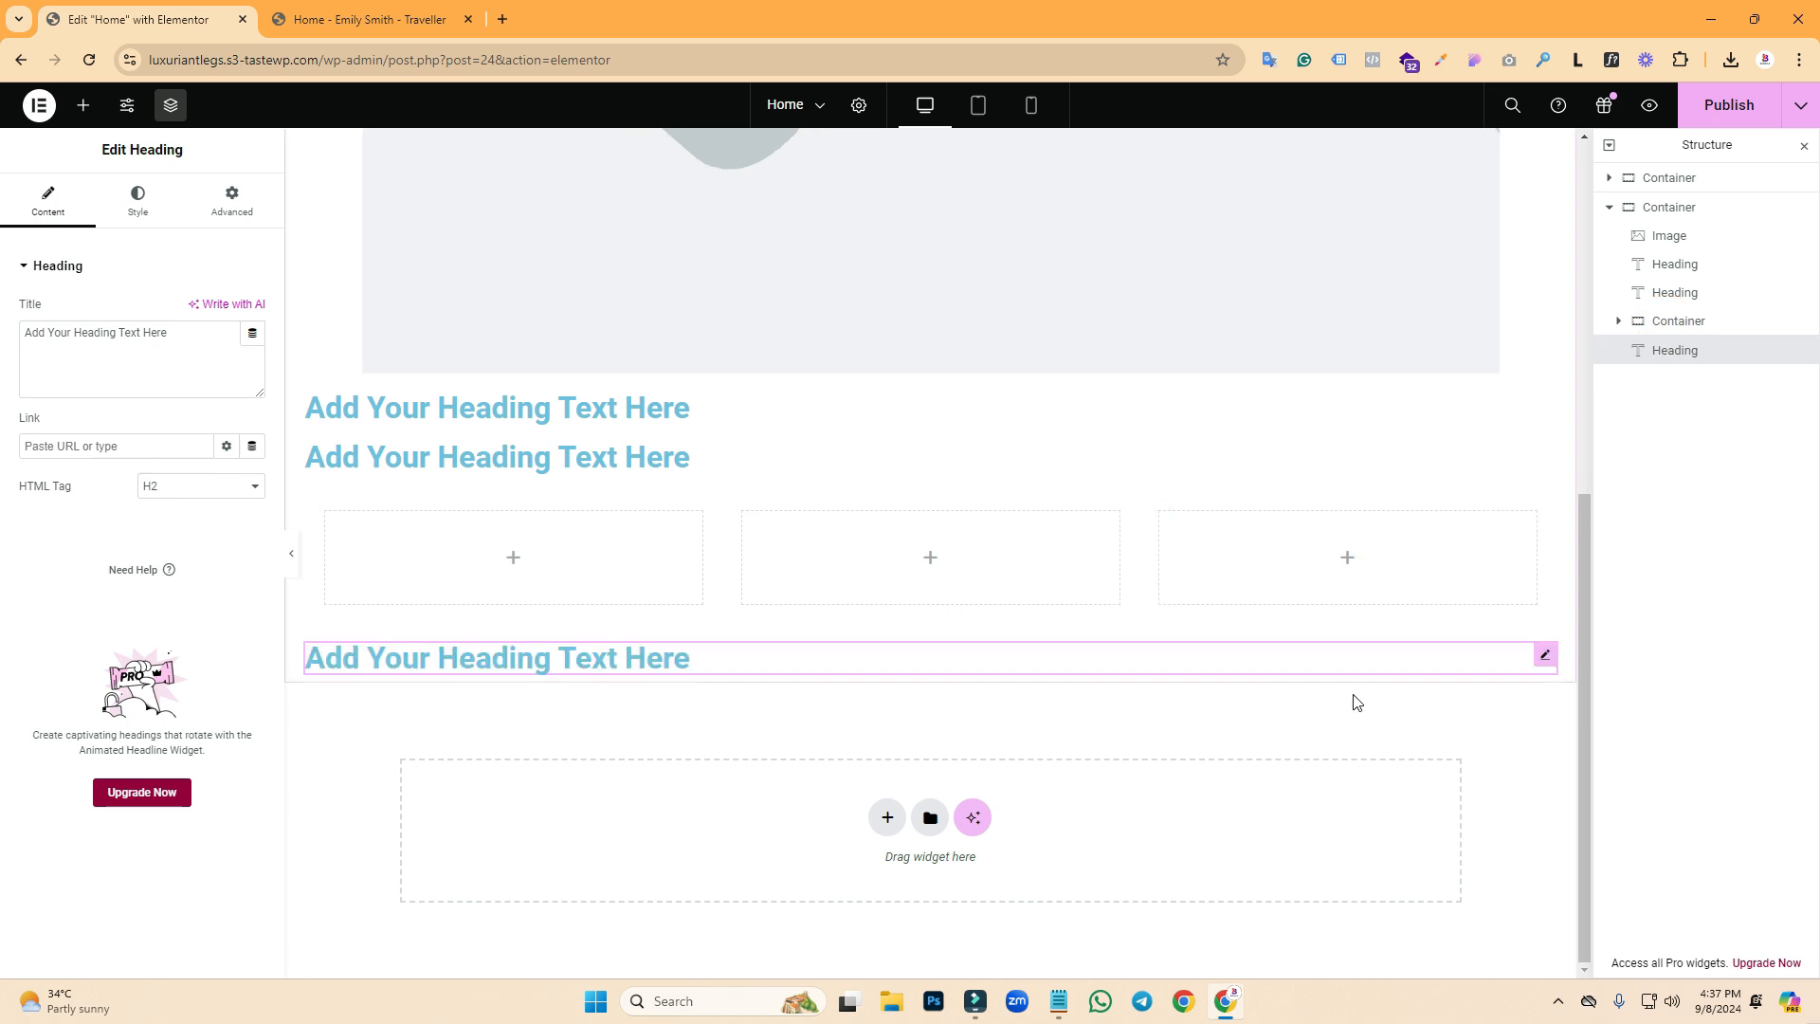
- Narrow the image placeholder and set the outer container's Align Items to Center
left_click_drag(1580, 645, 1583, 244)
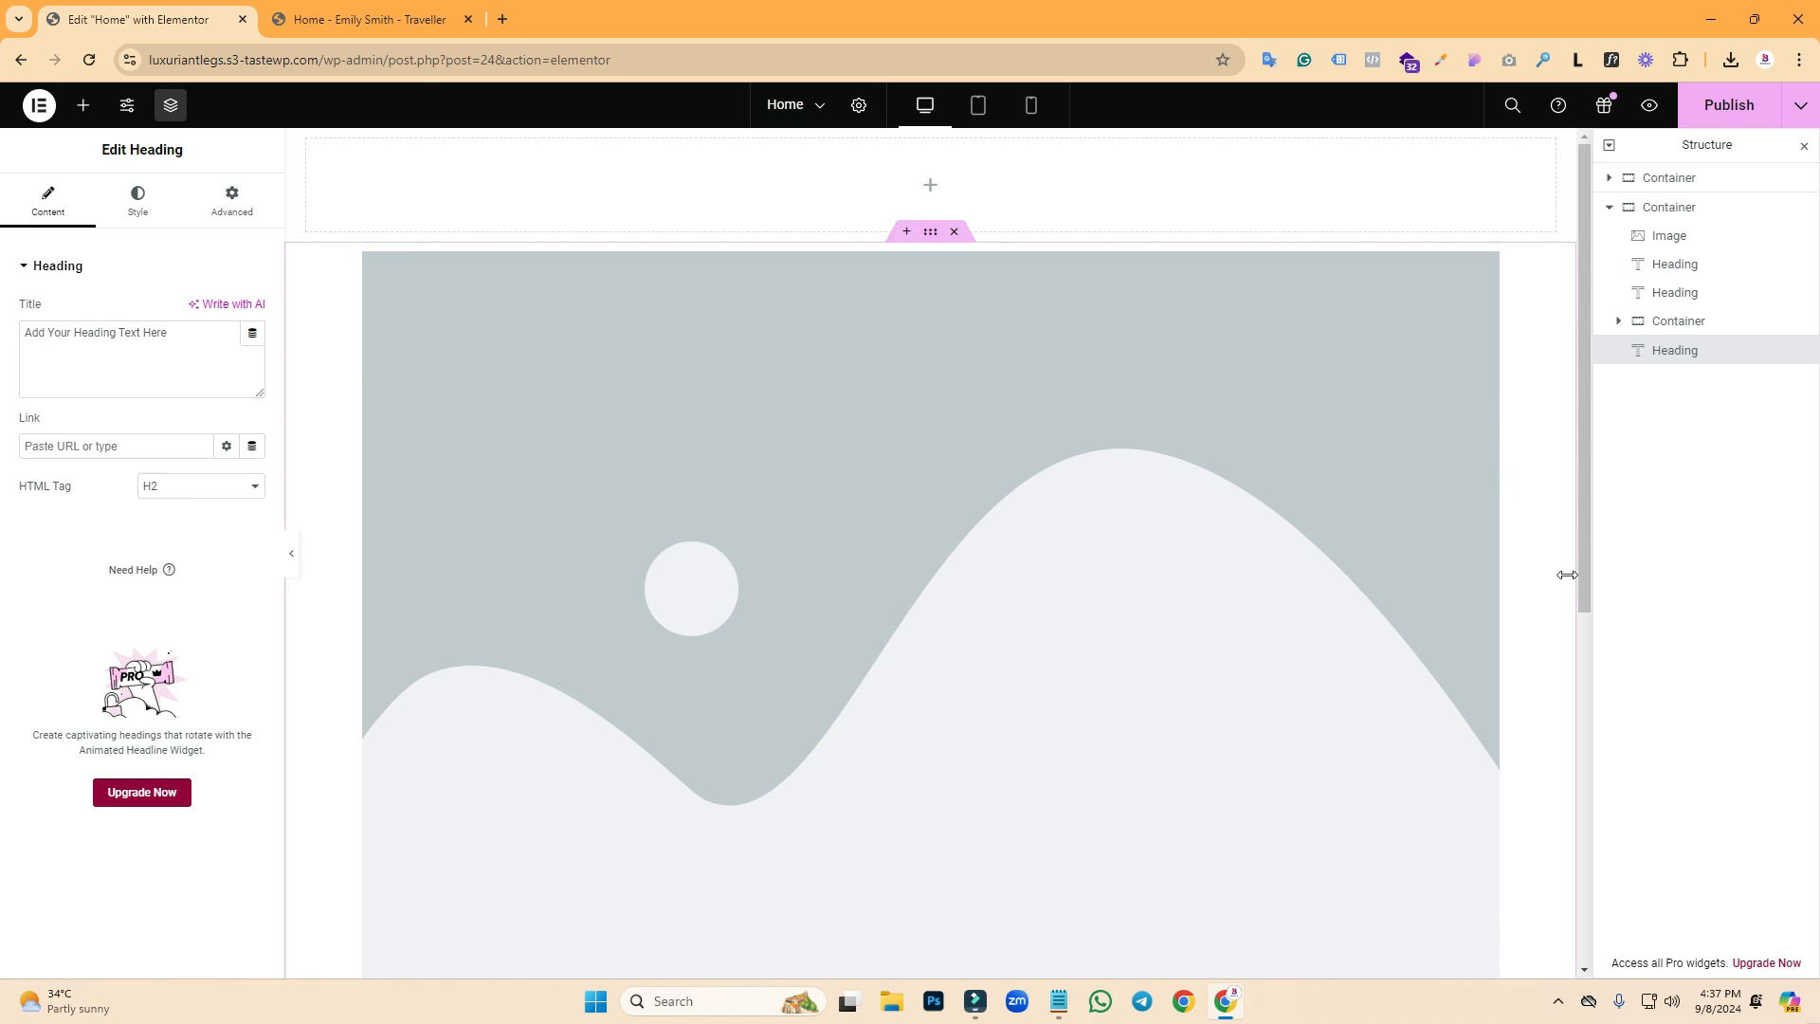
left_click_drag(1554, 475, 512, 449)
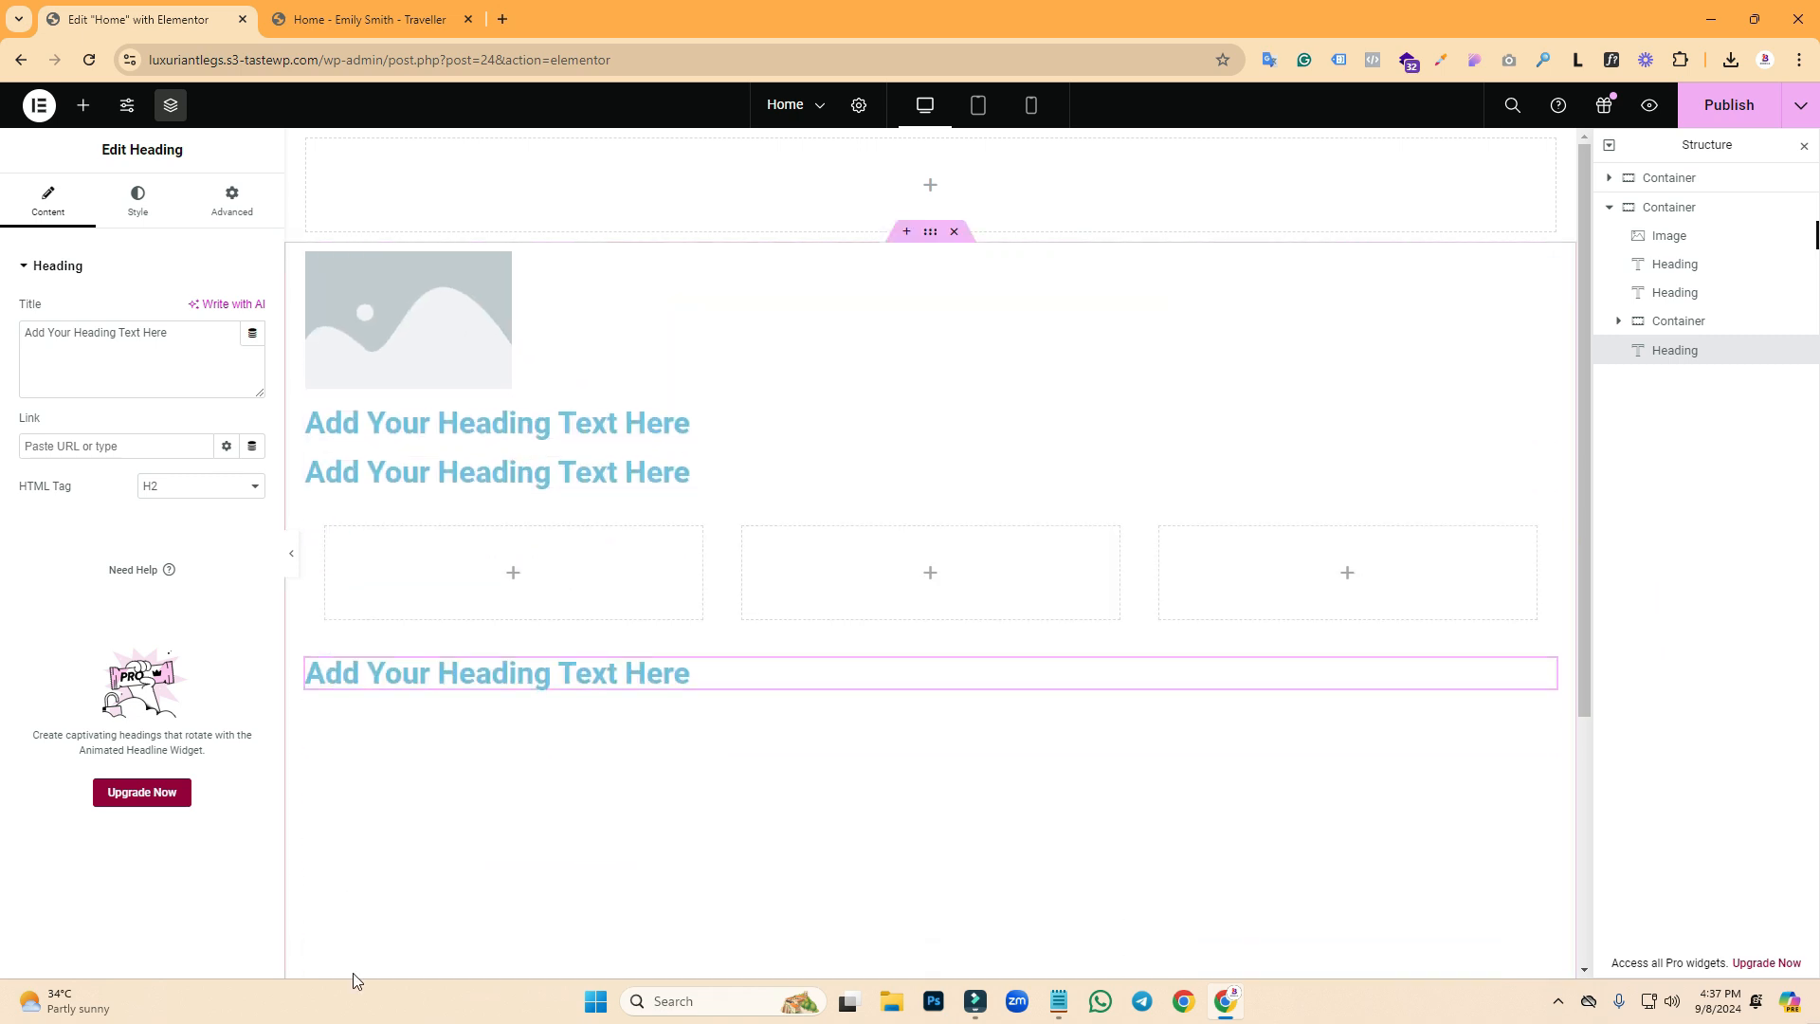
left_click_drag(509, 341, 554, 356)
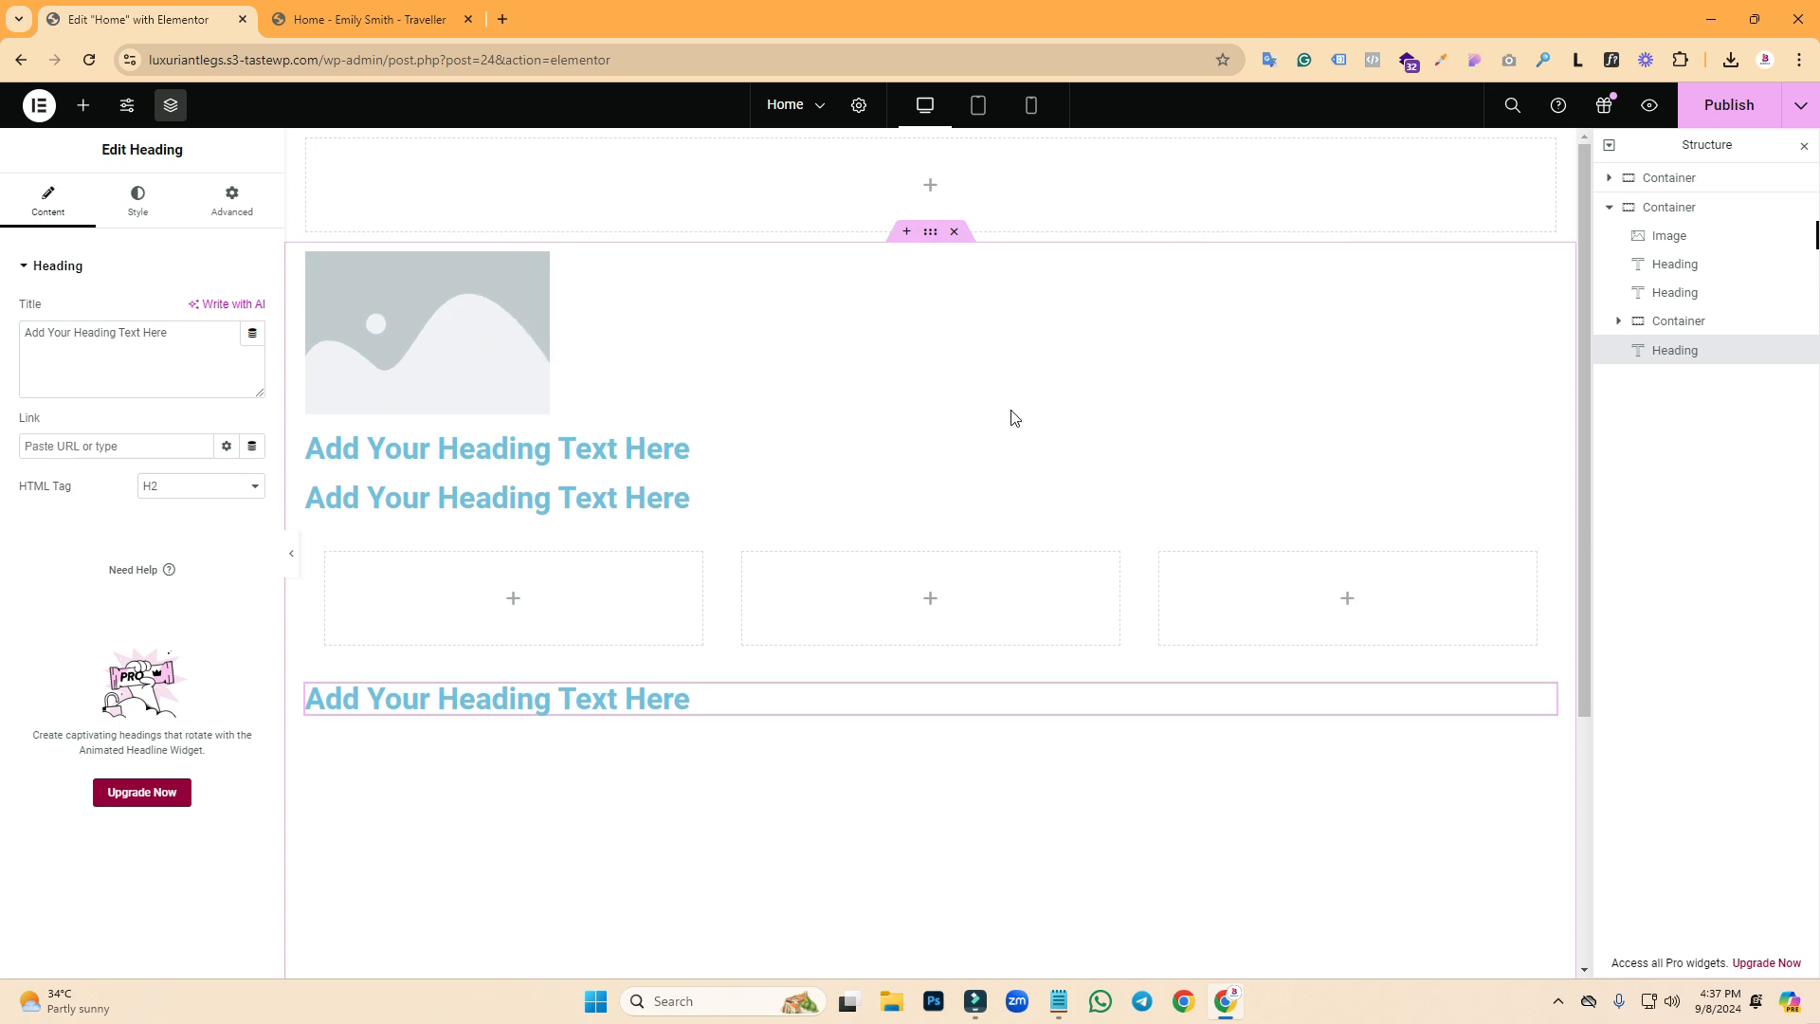
left_click(932, 235)
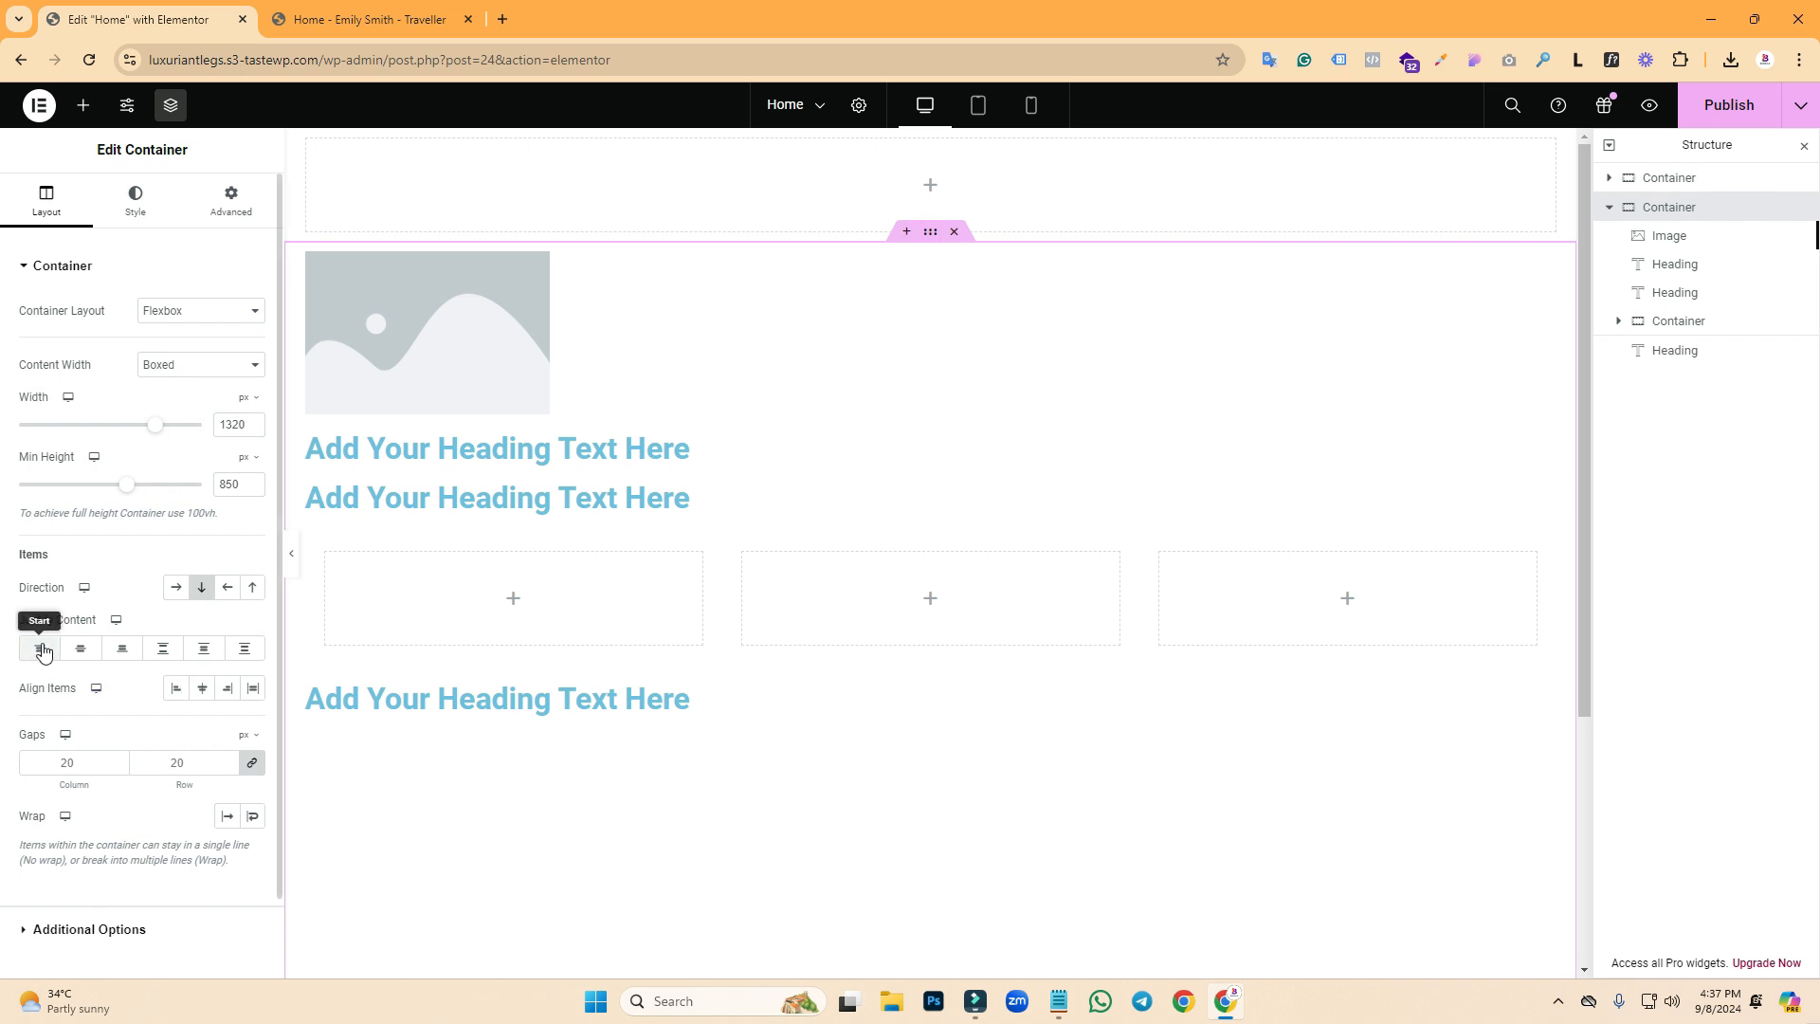
left_click(202, 689)
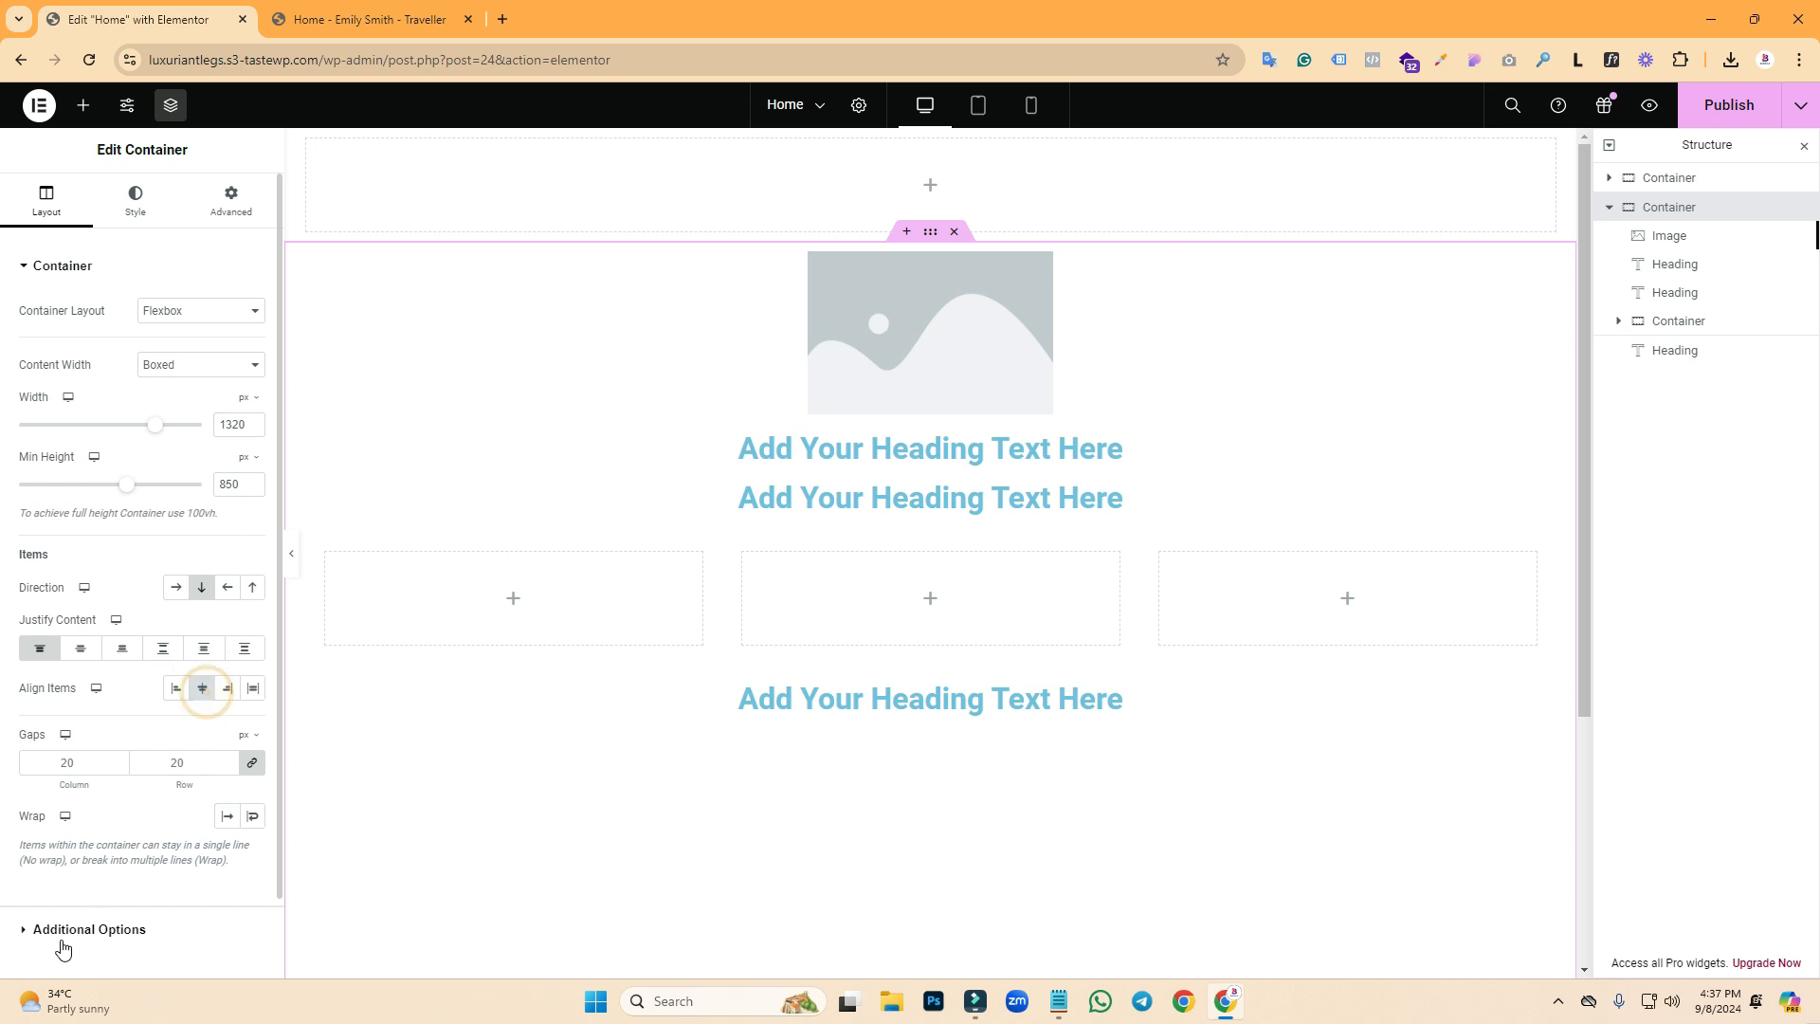
left_click(1012, 336)
- Insert the portrait photo from the Media Library into the image widget, abandoning the file upload
left_click(87, 377)
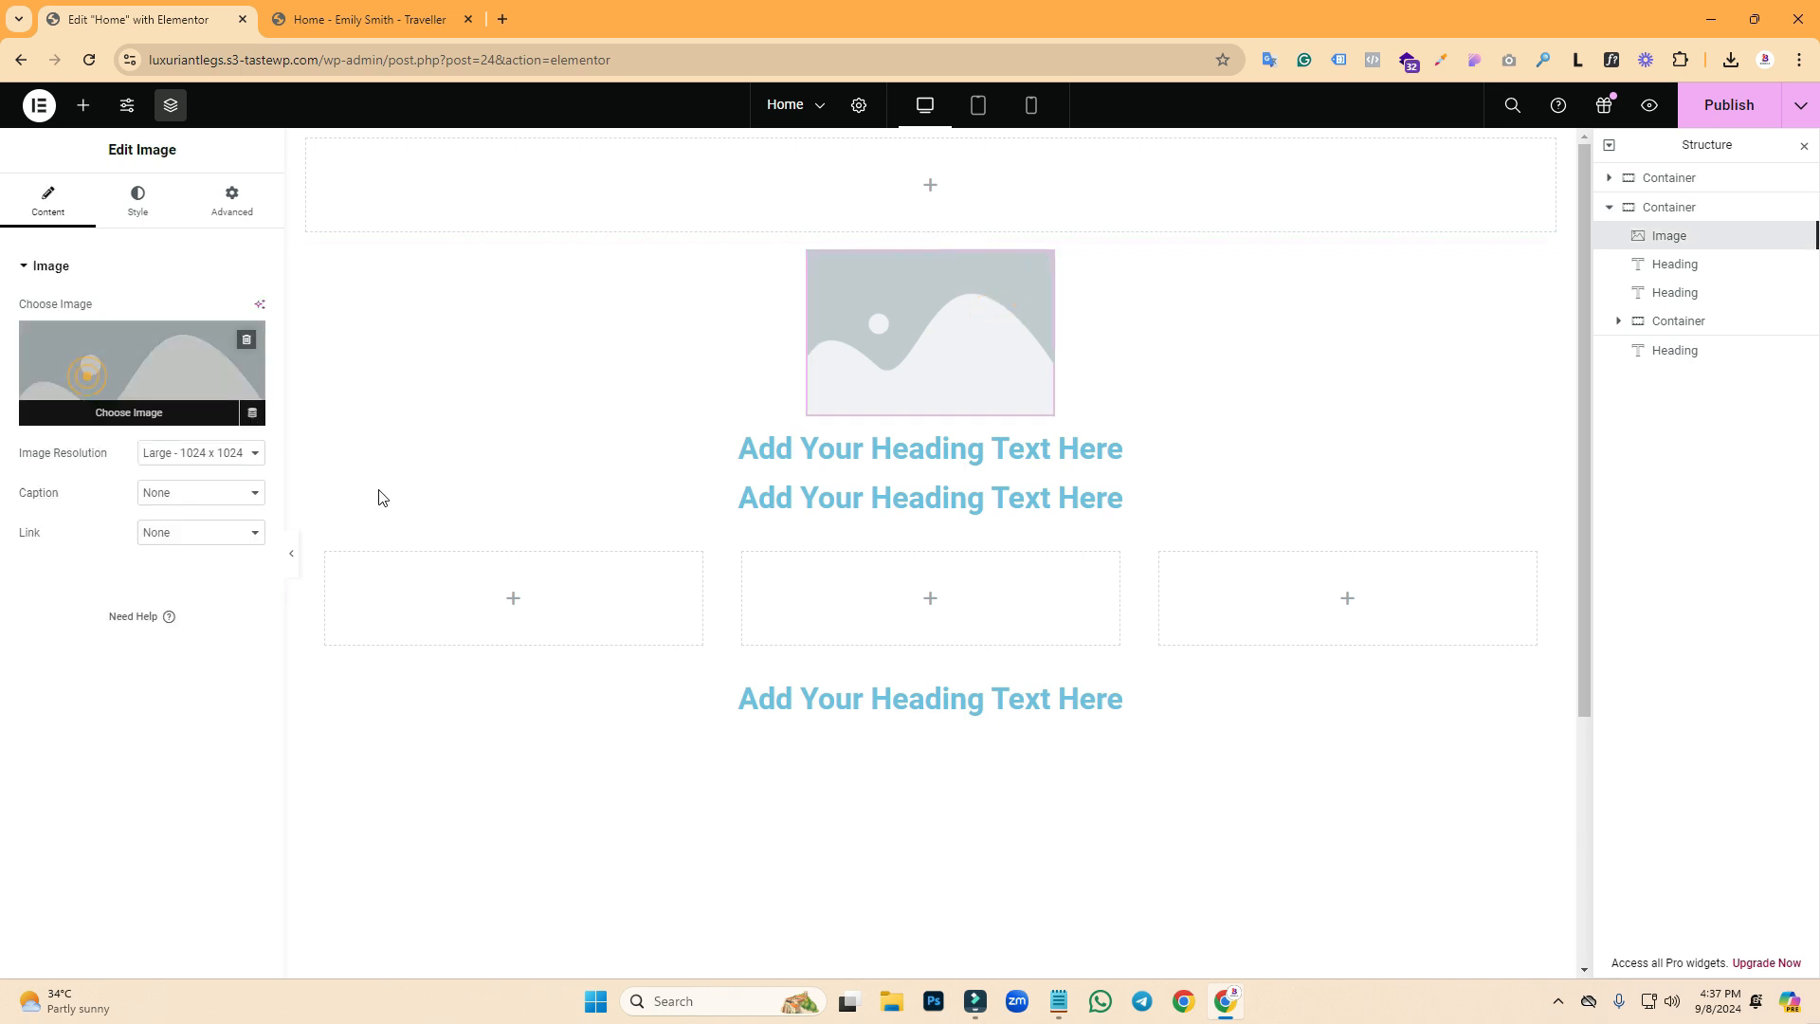
left_click(584, 358)
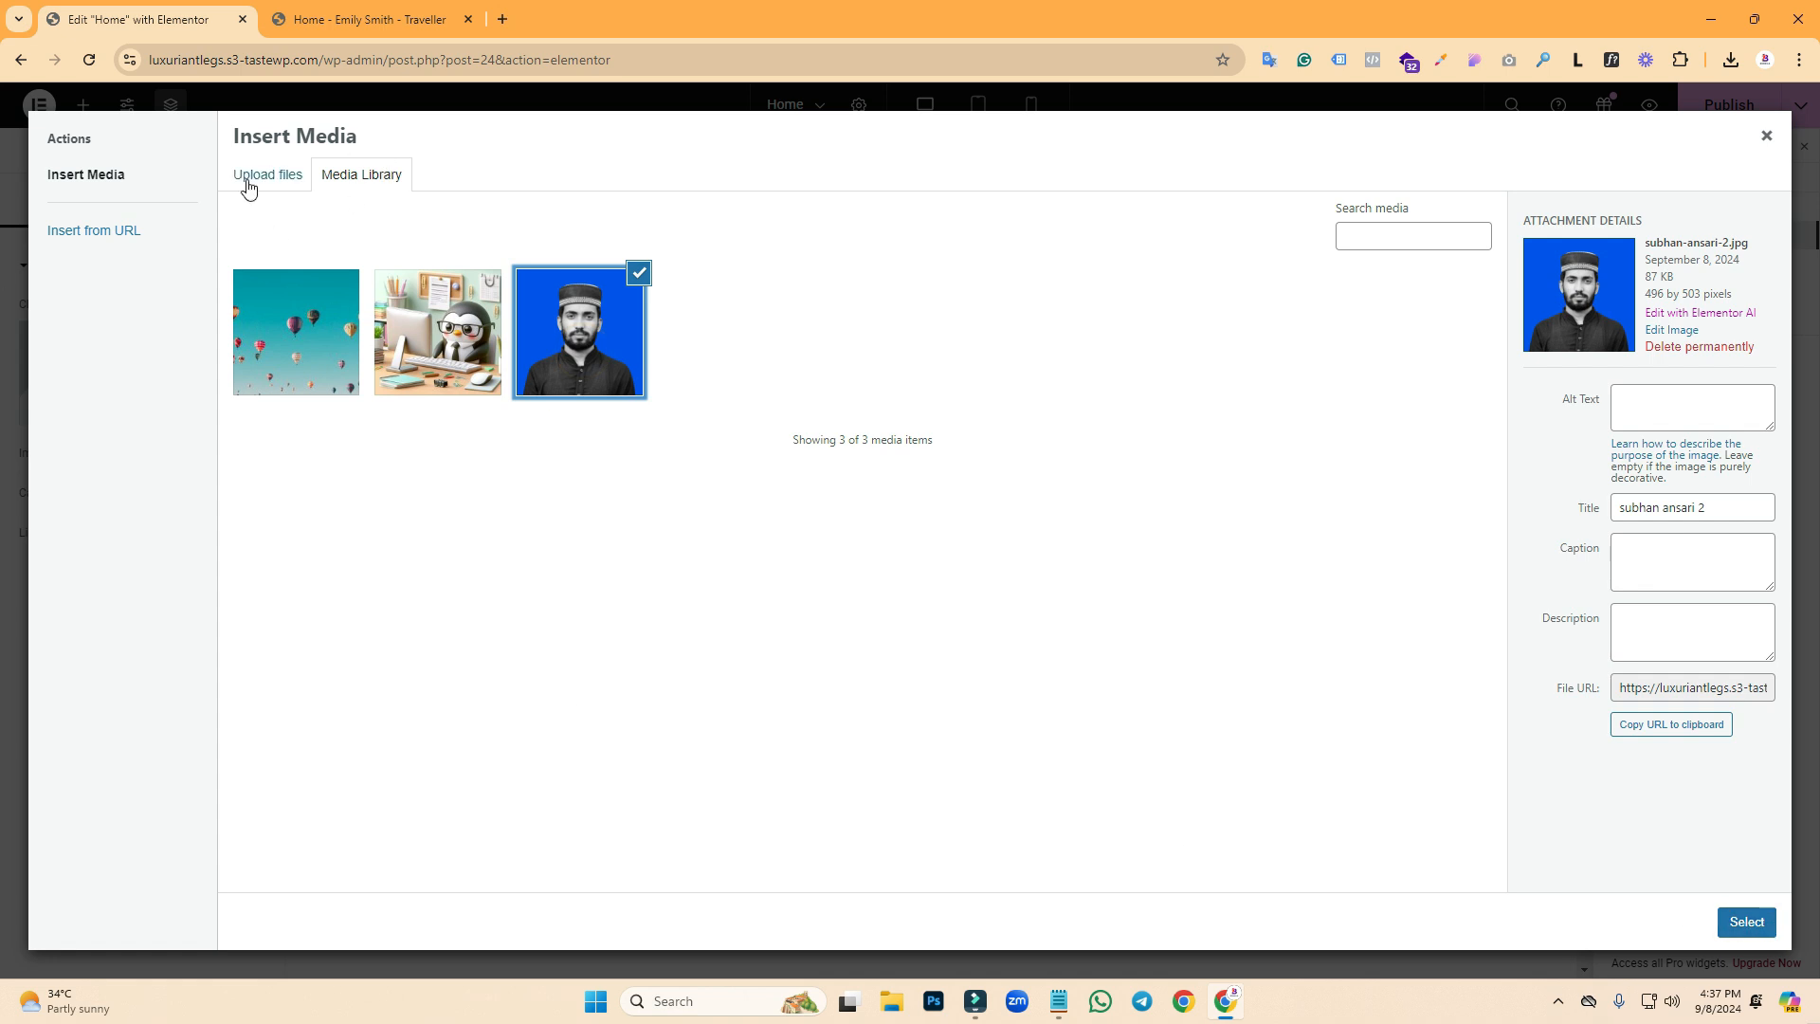
left_click(282, 186)
left_click(971, 511)
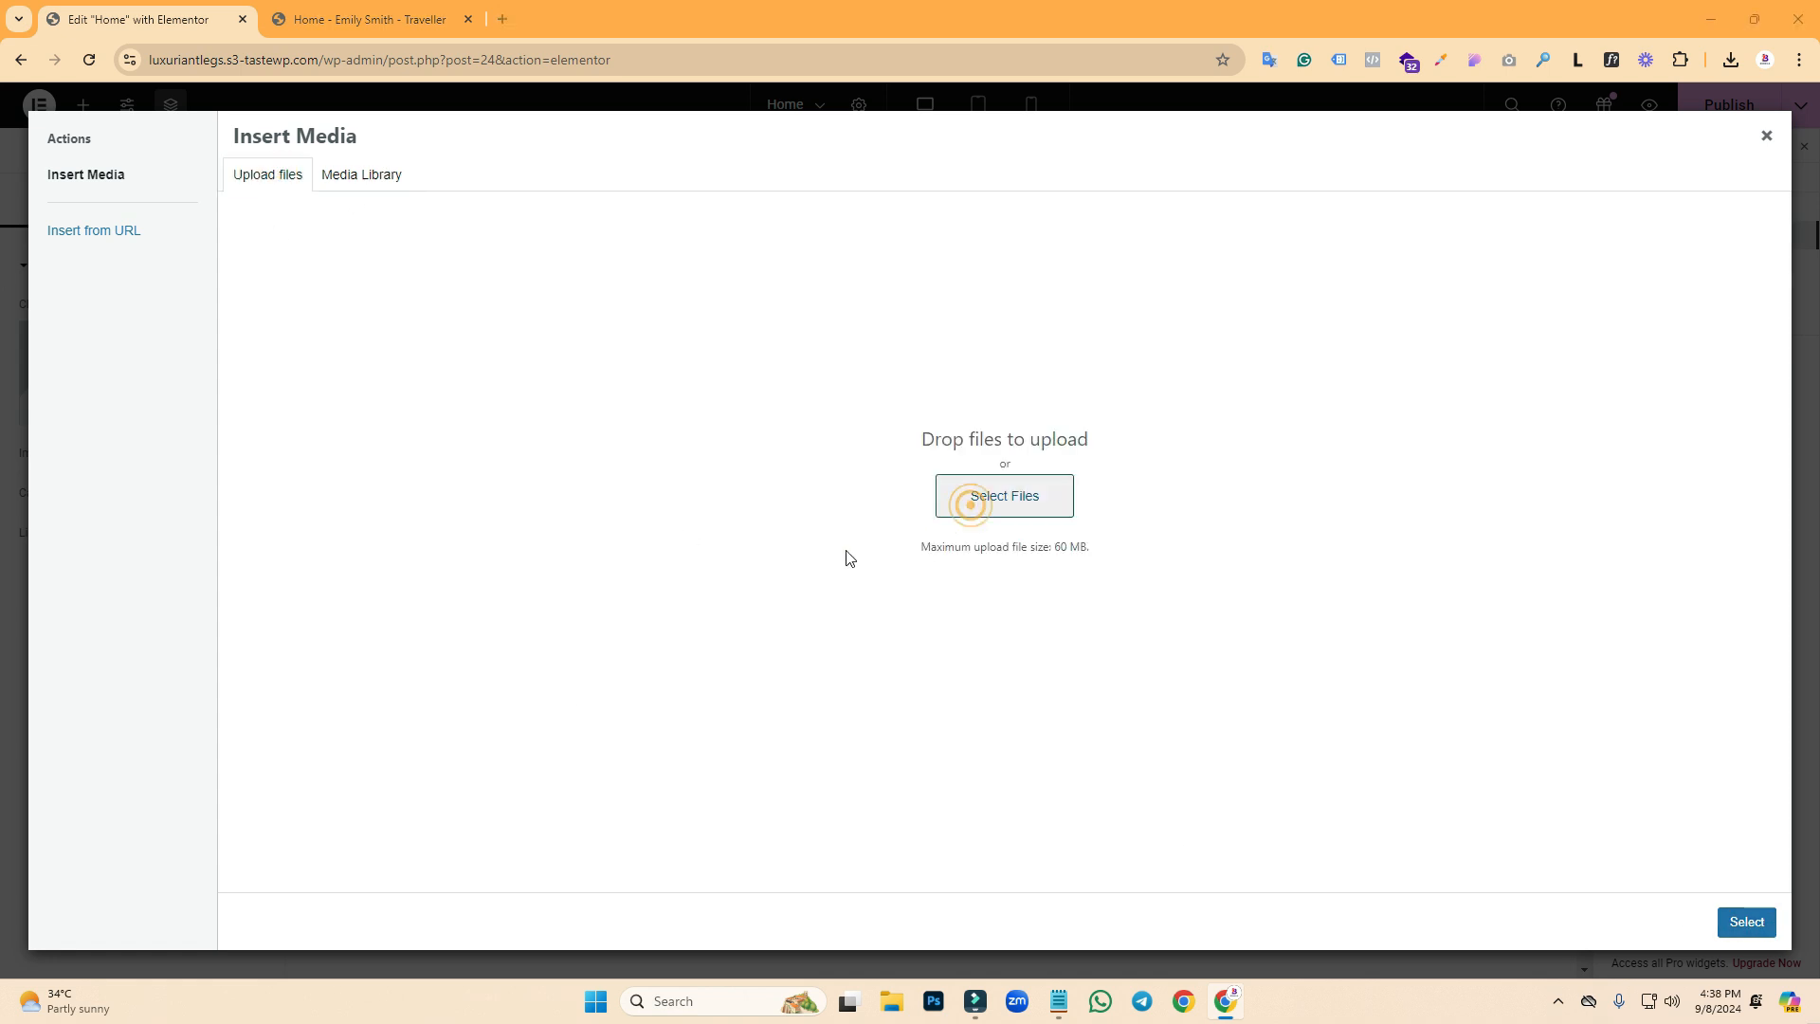
left_click(1064, 942)
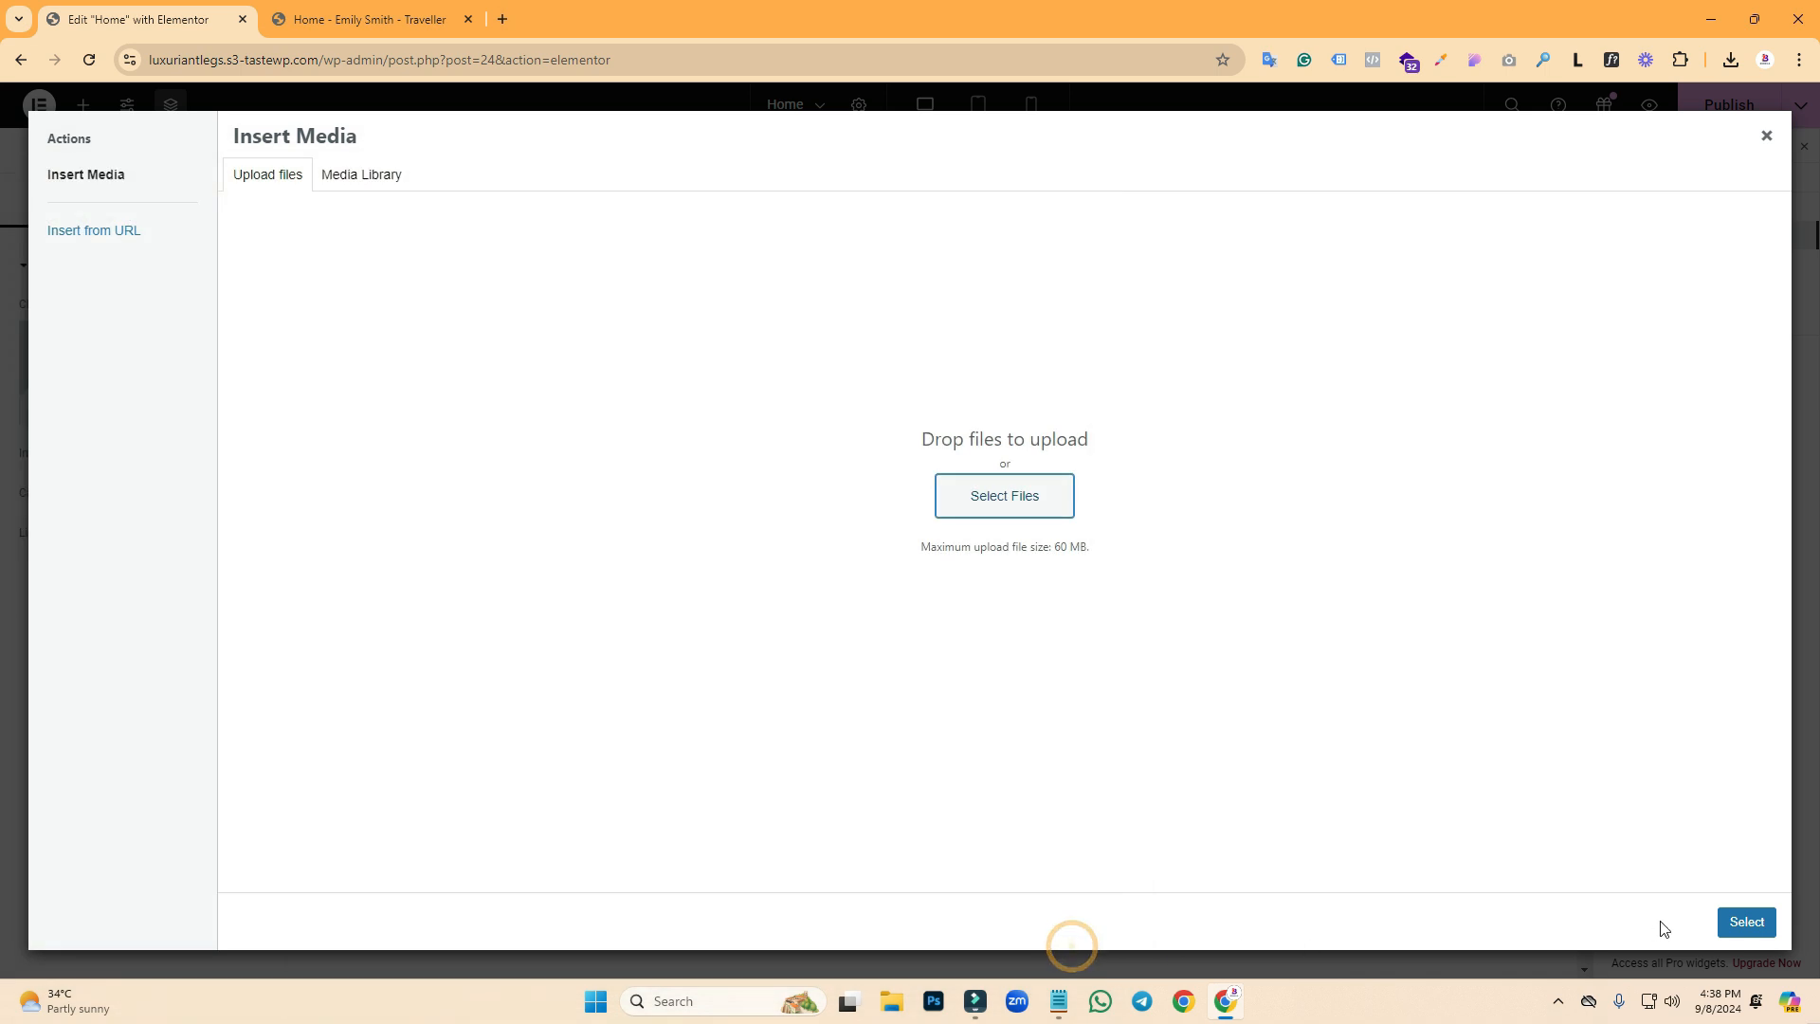
left_click(1747, 922)
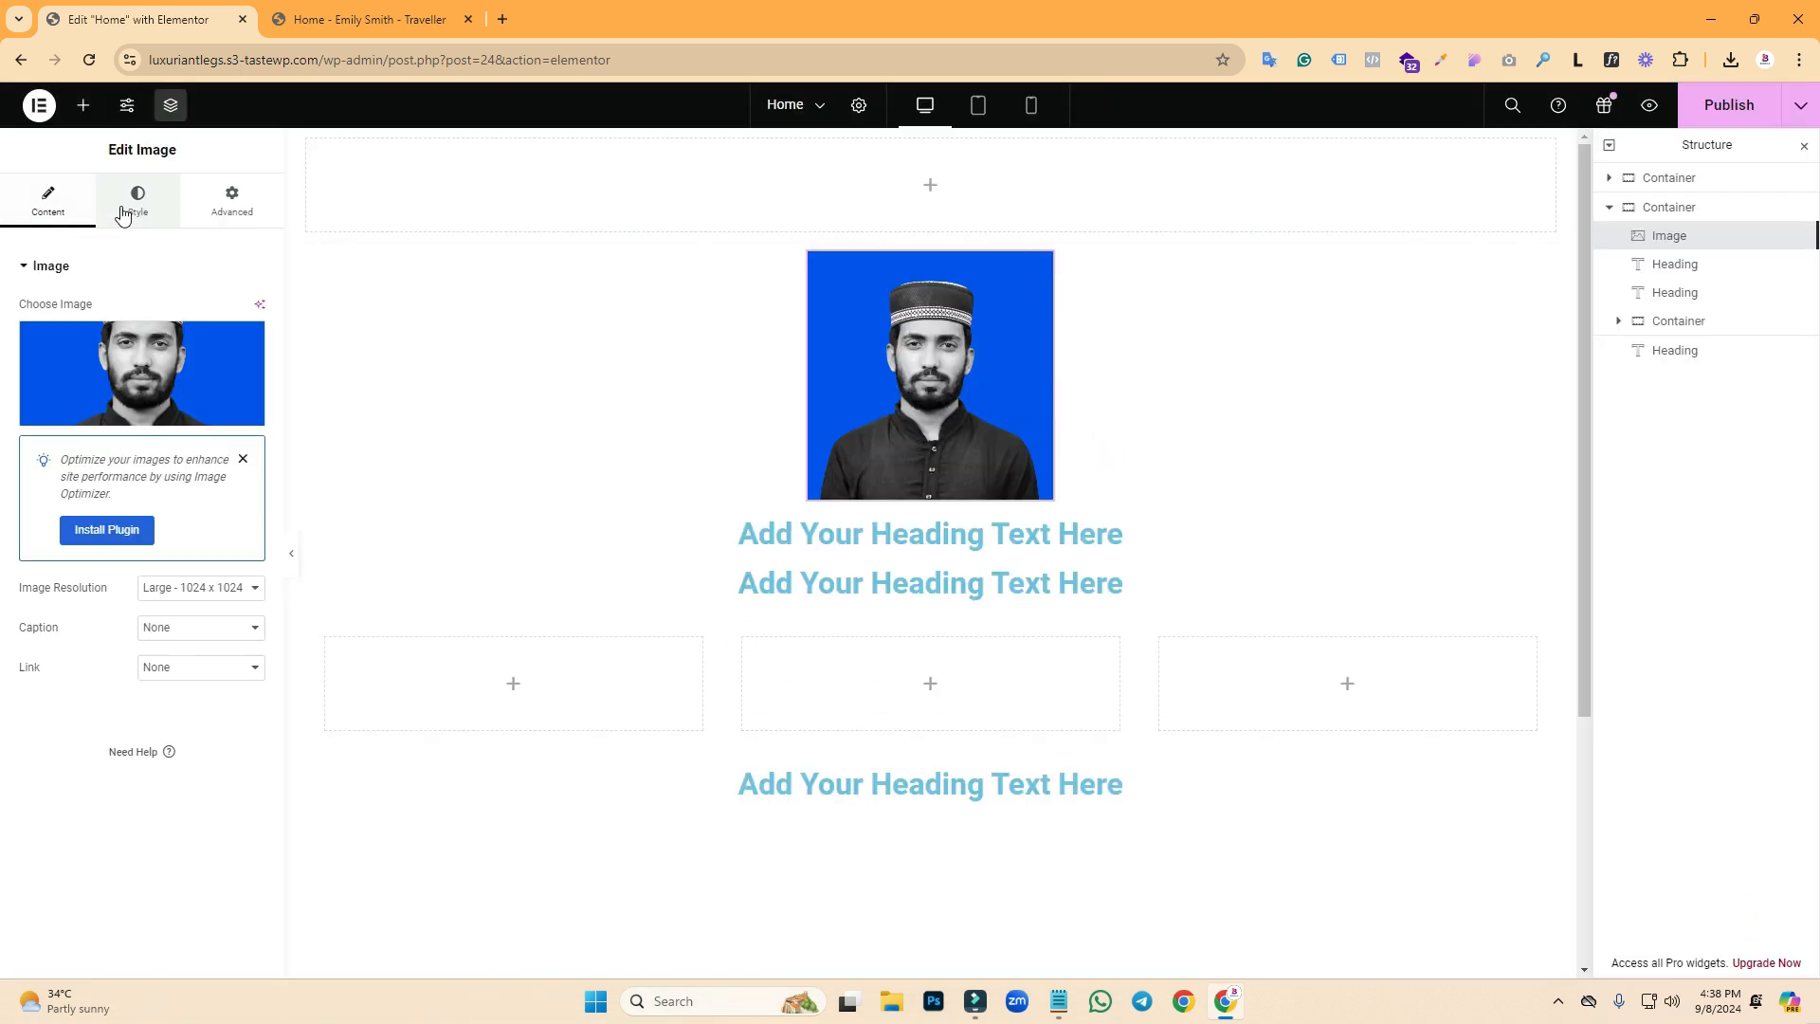
left_click(121, 210)
- Keep the image position at Default and switch on the Circle mask in the Advanced tab
left_click(222, 215)
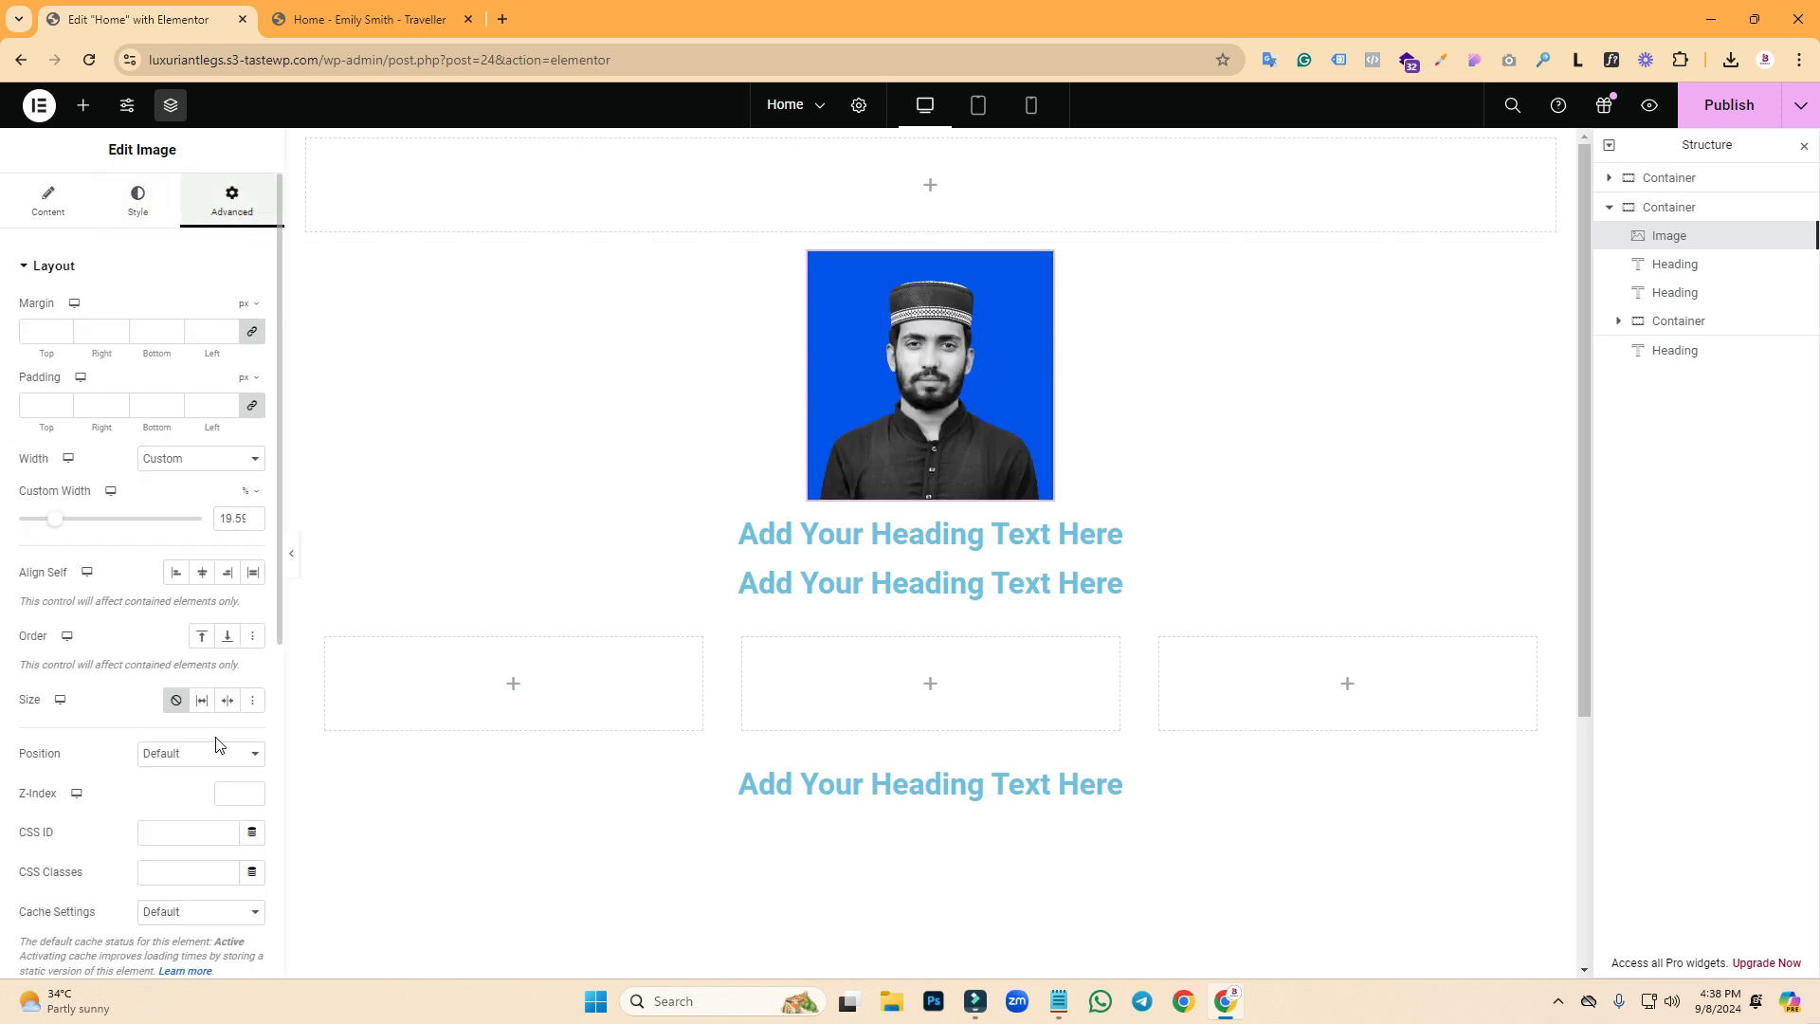
left_click(167, 756)
left_click(163, 753)
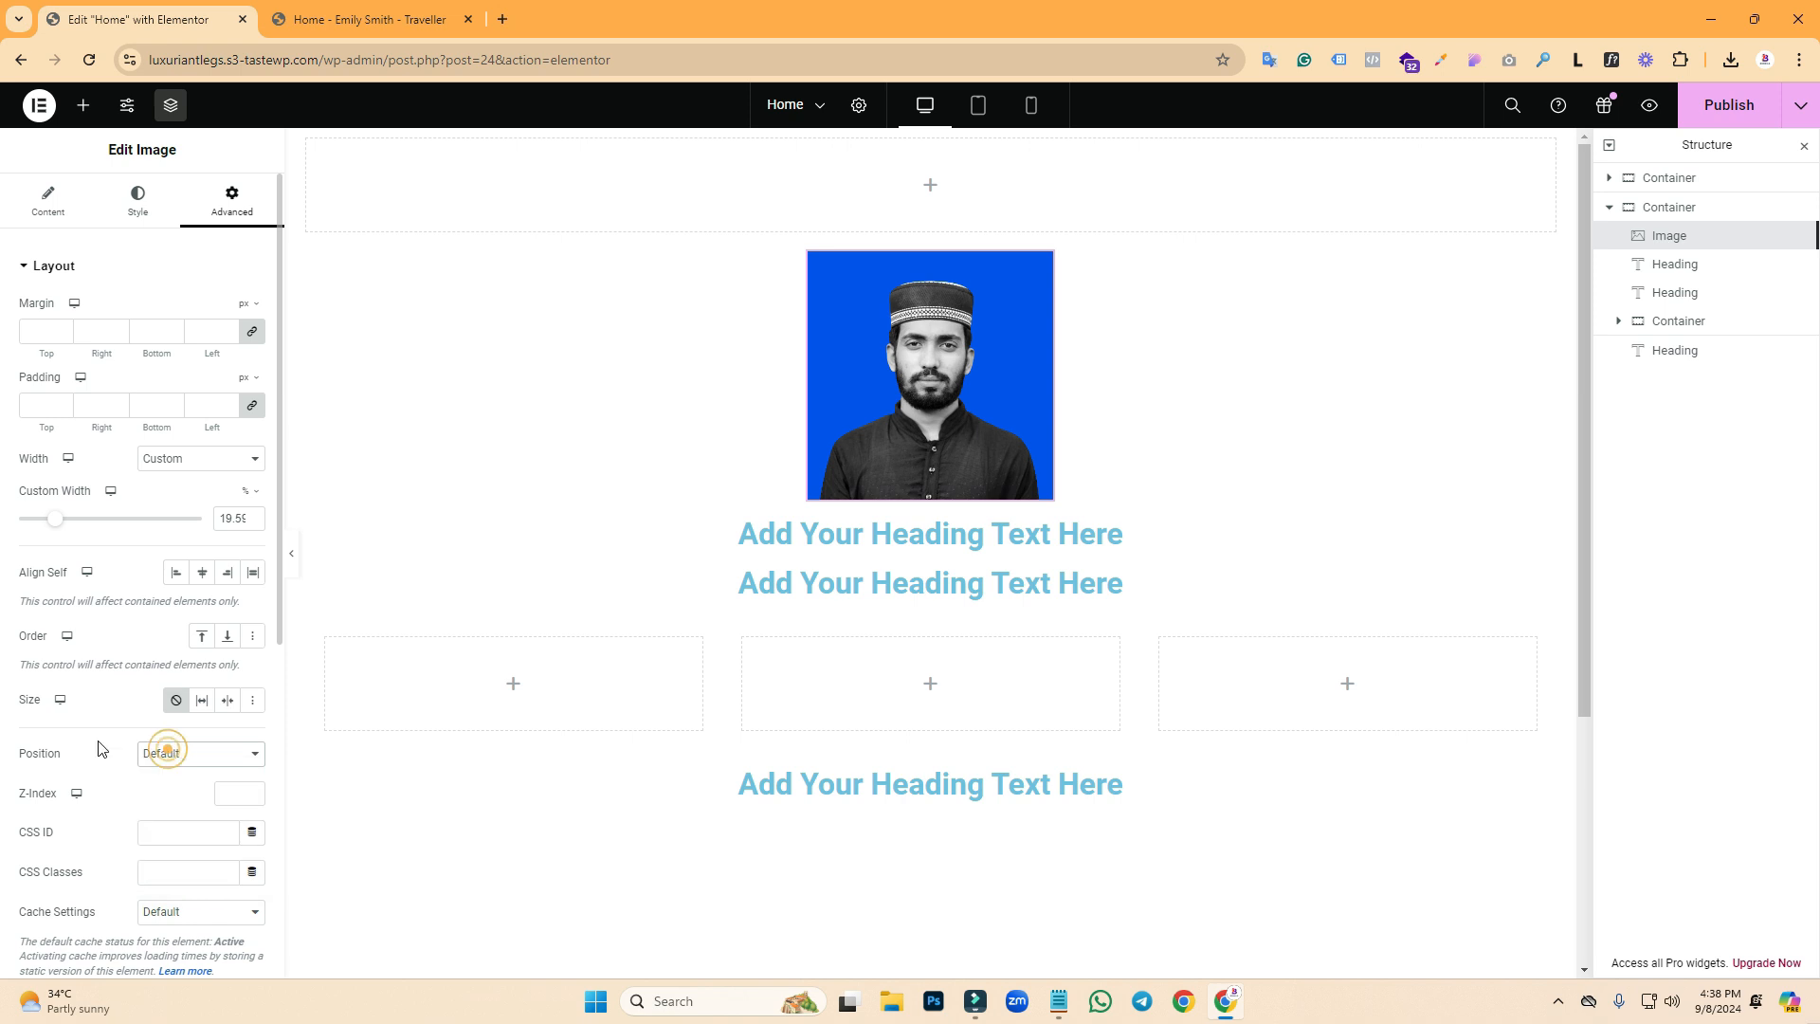
left_click(275, 409)
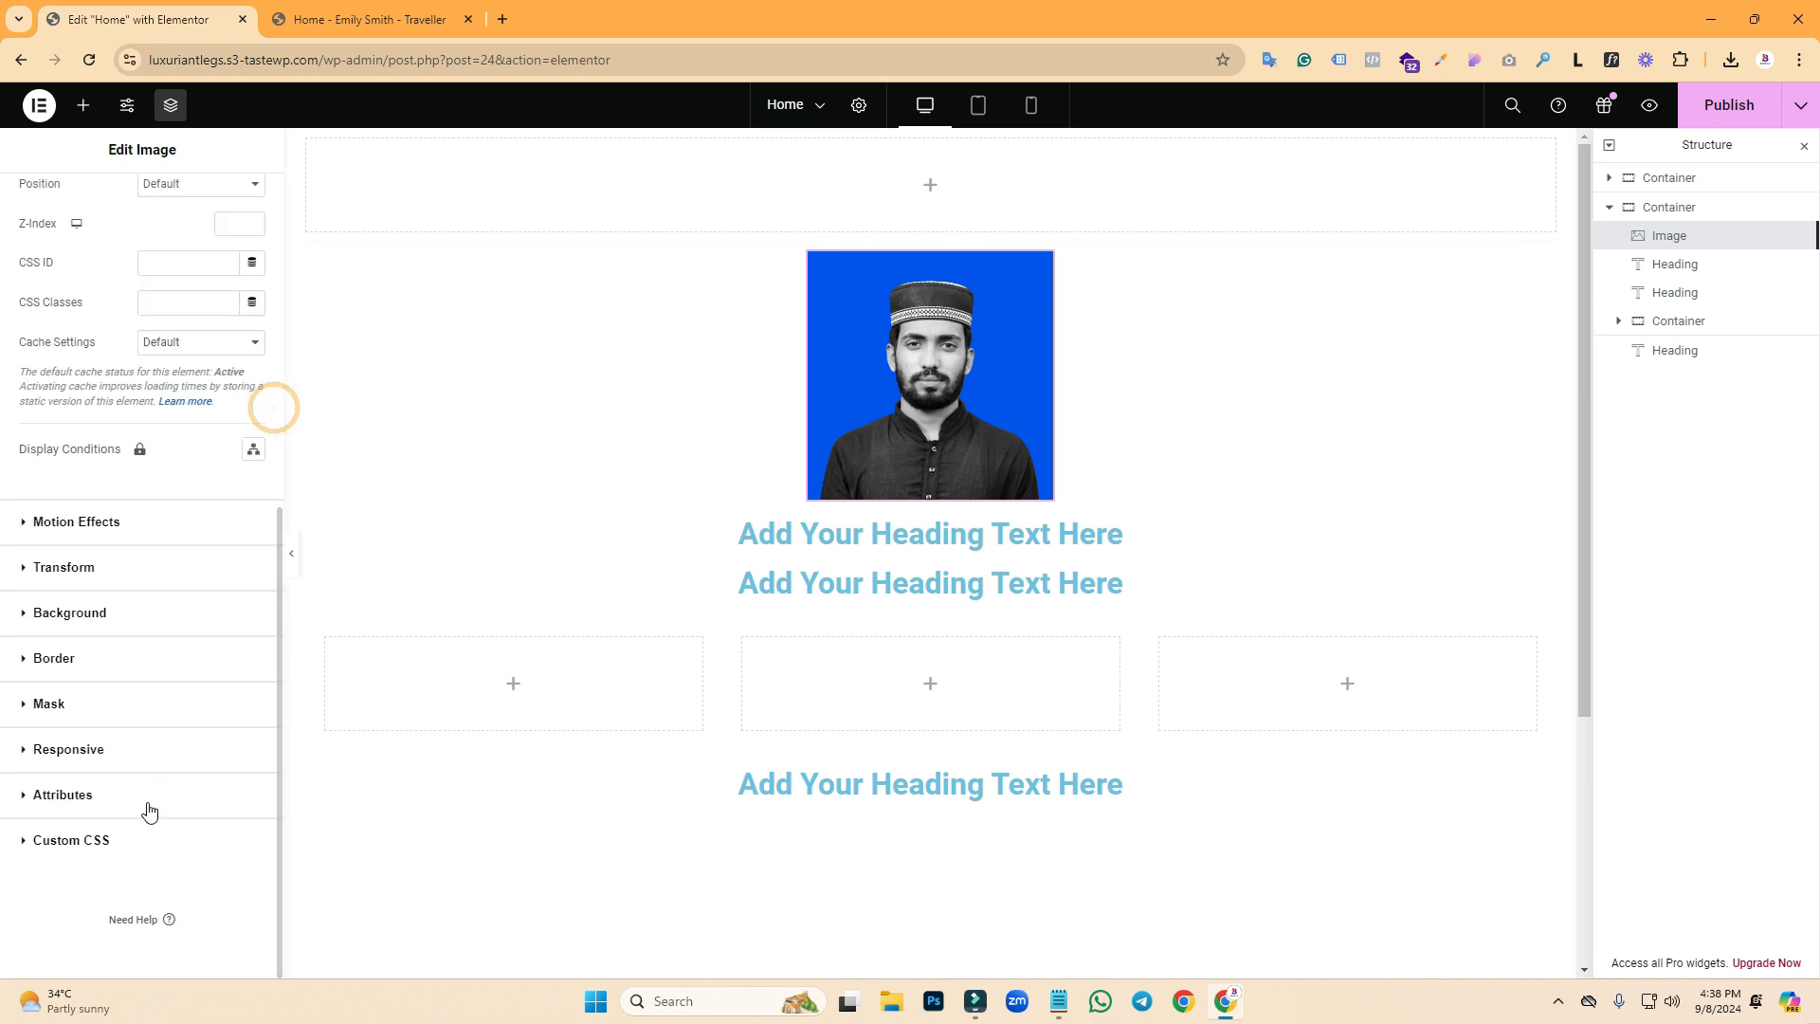
left_click(62, 706)
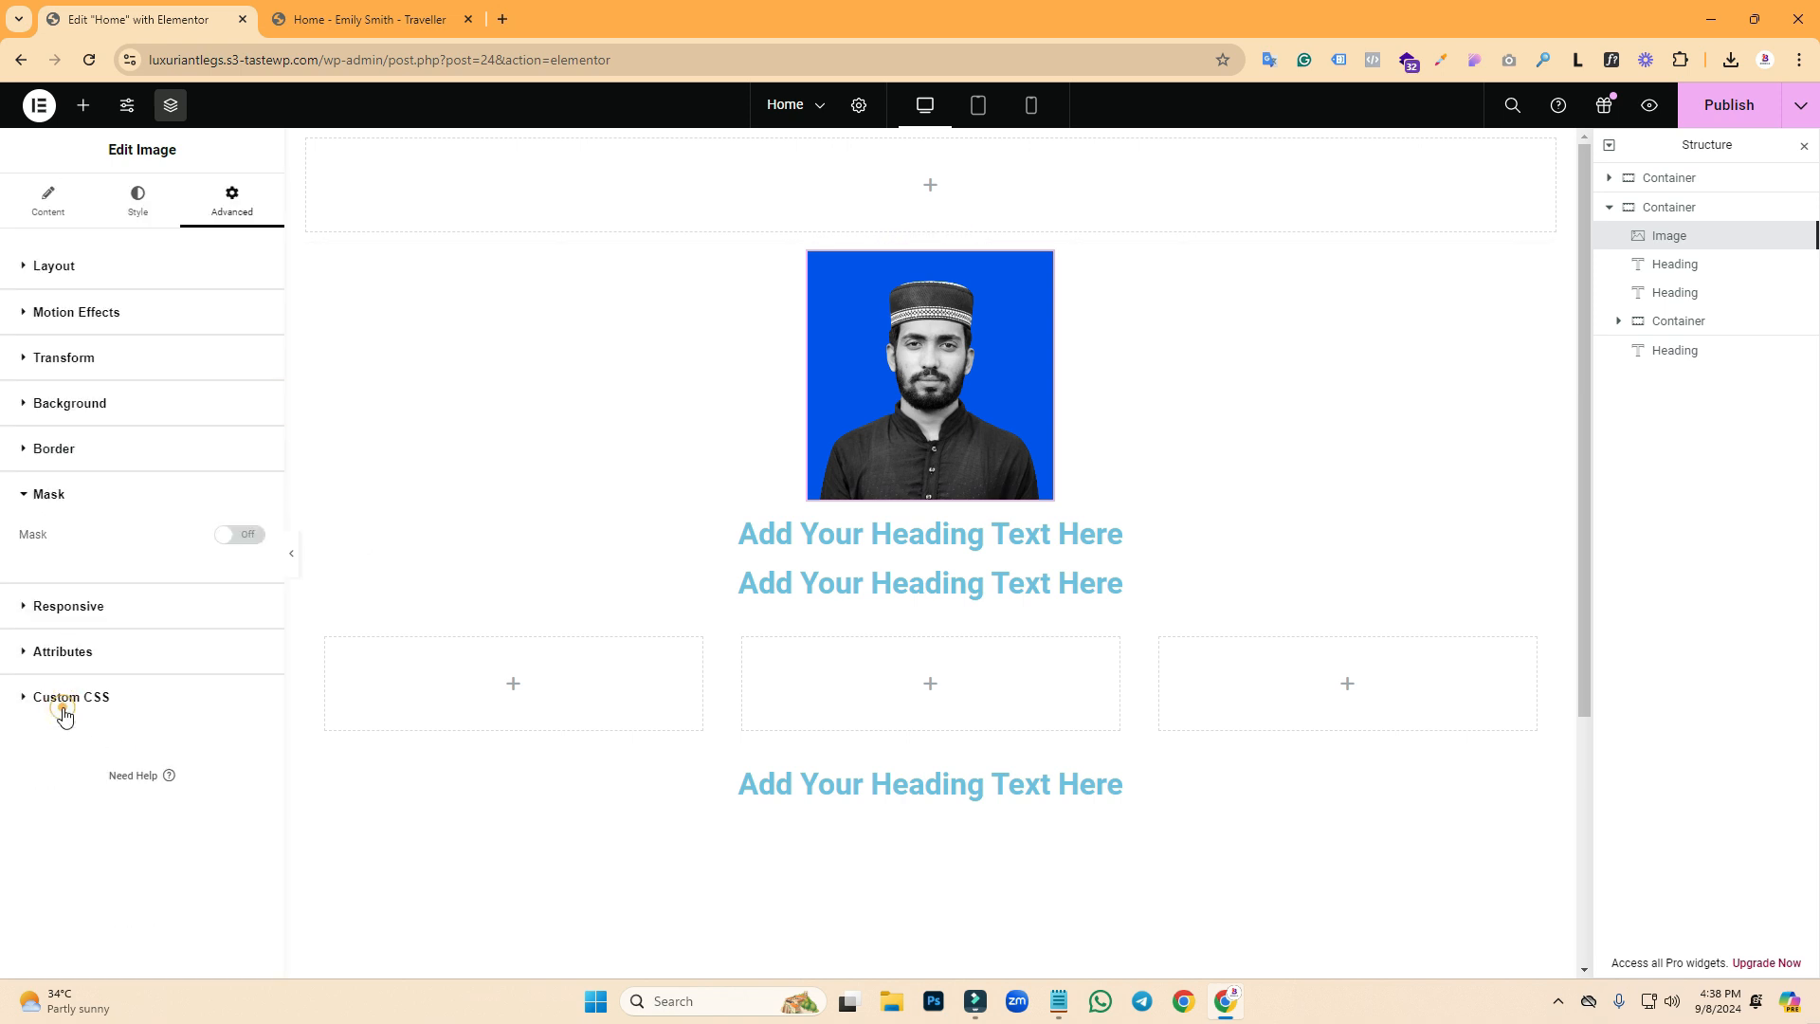
left_click(239, 537)
left_click(163, 575)
left_click(156, 573)
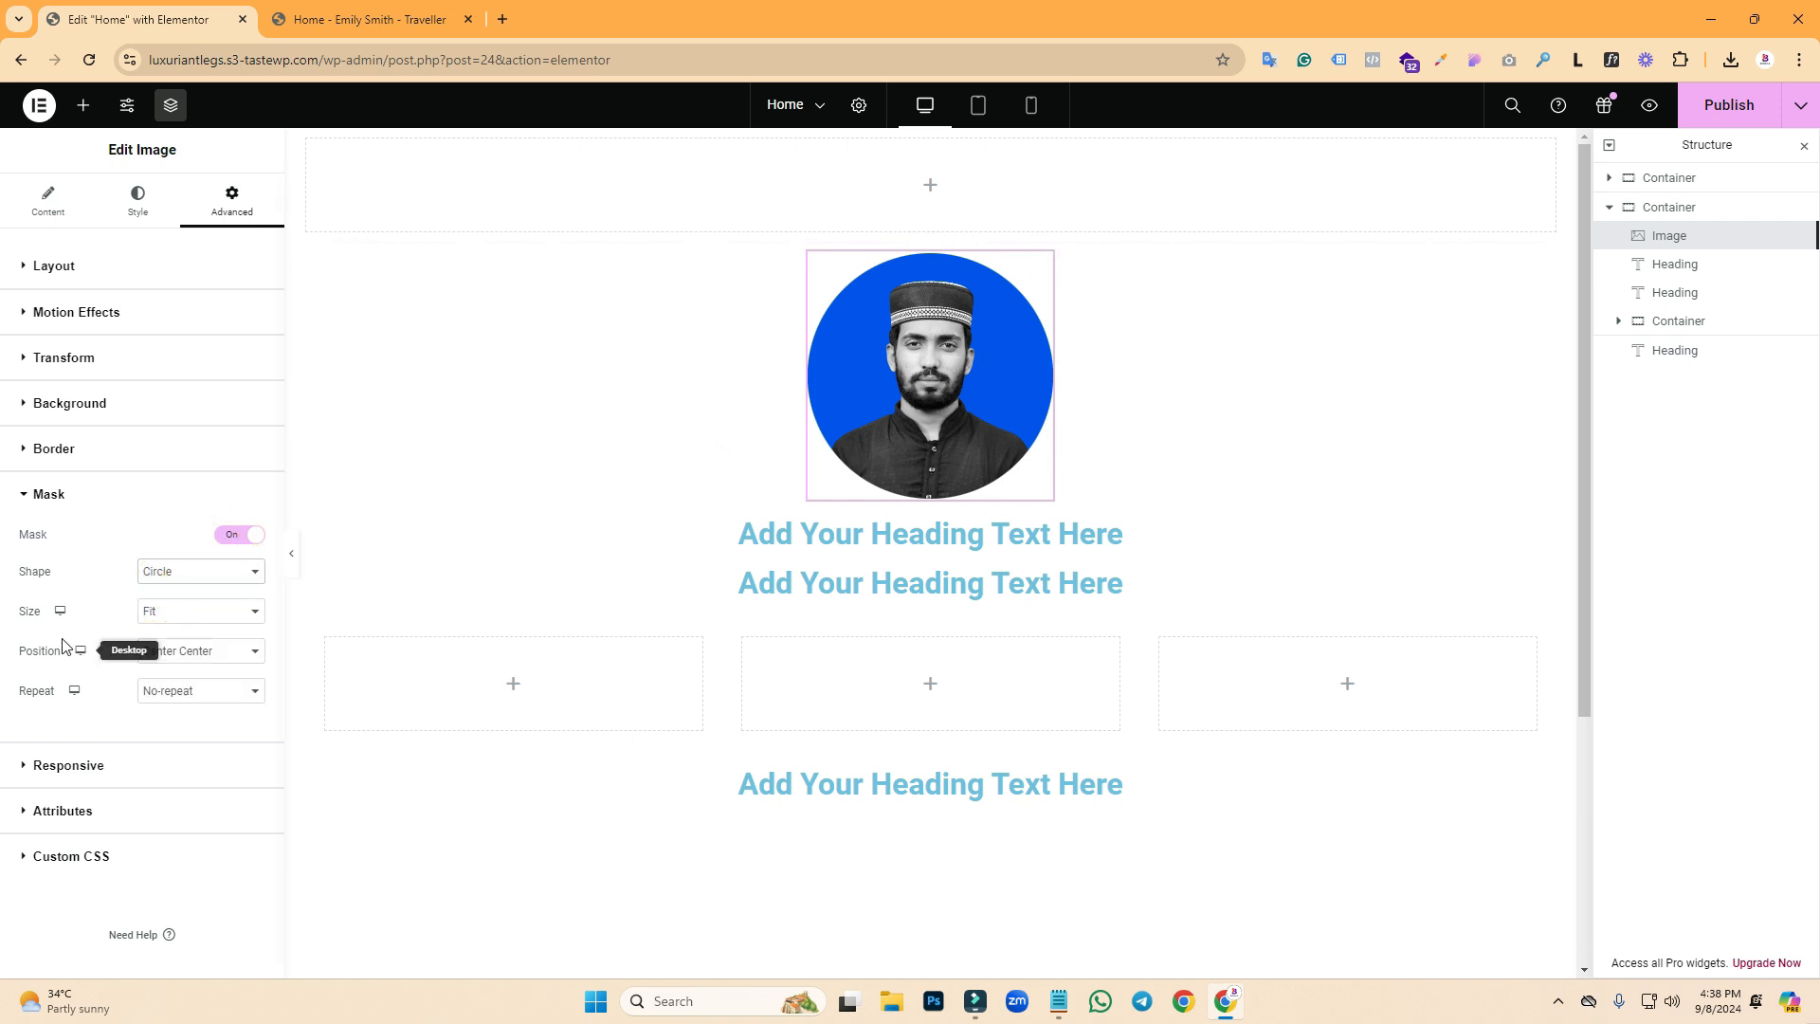
- Try the Flower, Sketch and Blob mask shapes, then settle back on Circle
left_click(157, 573)
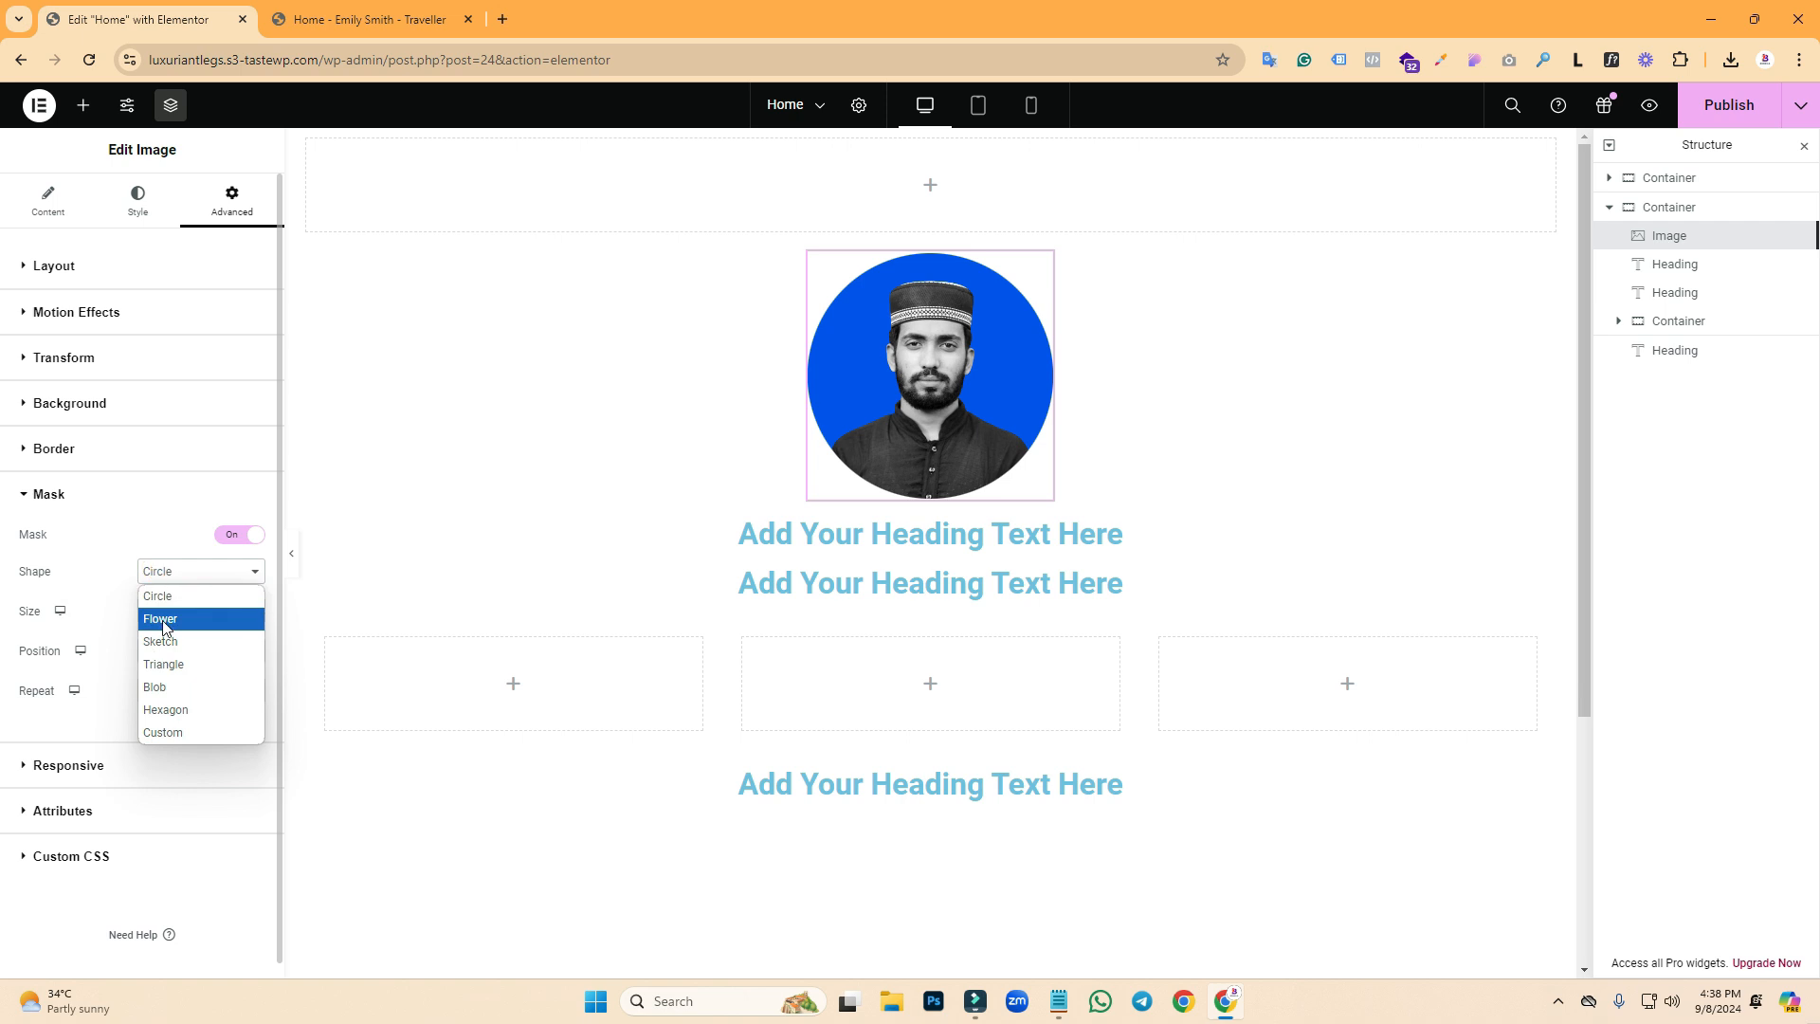
left_click(167, 618)
left_click(165, 573)
left_click(161, 641)
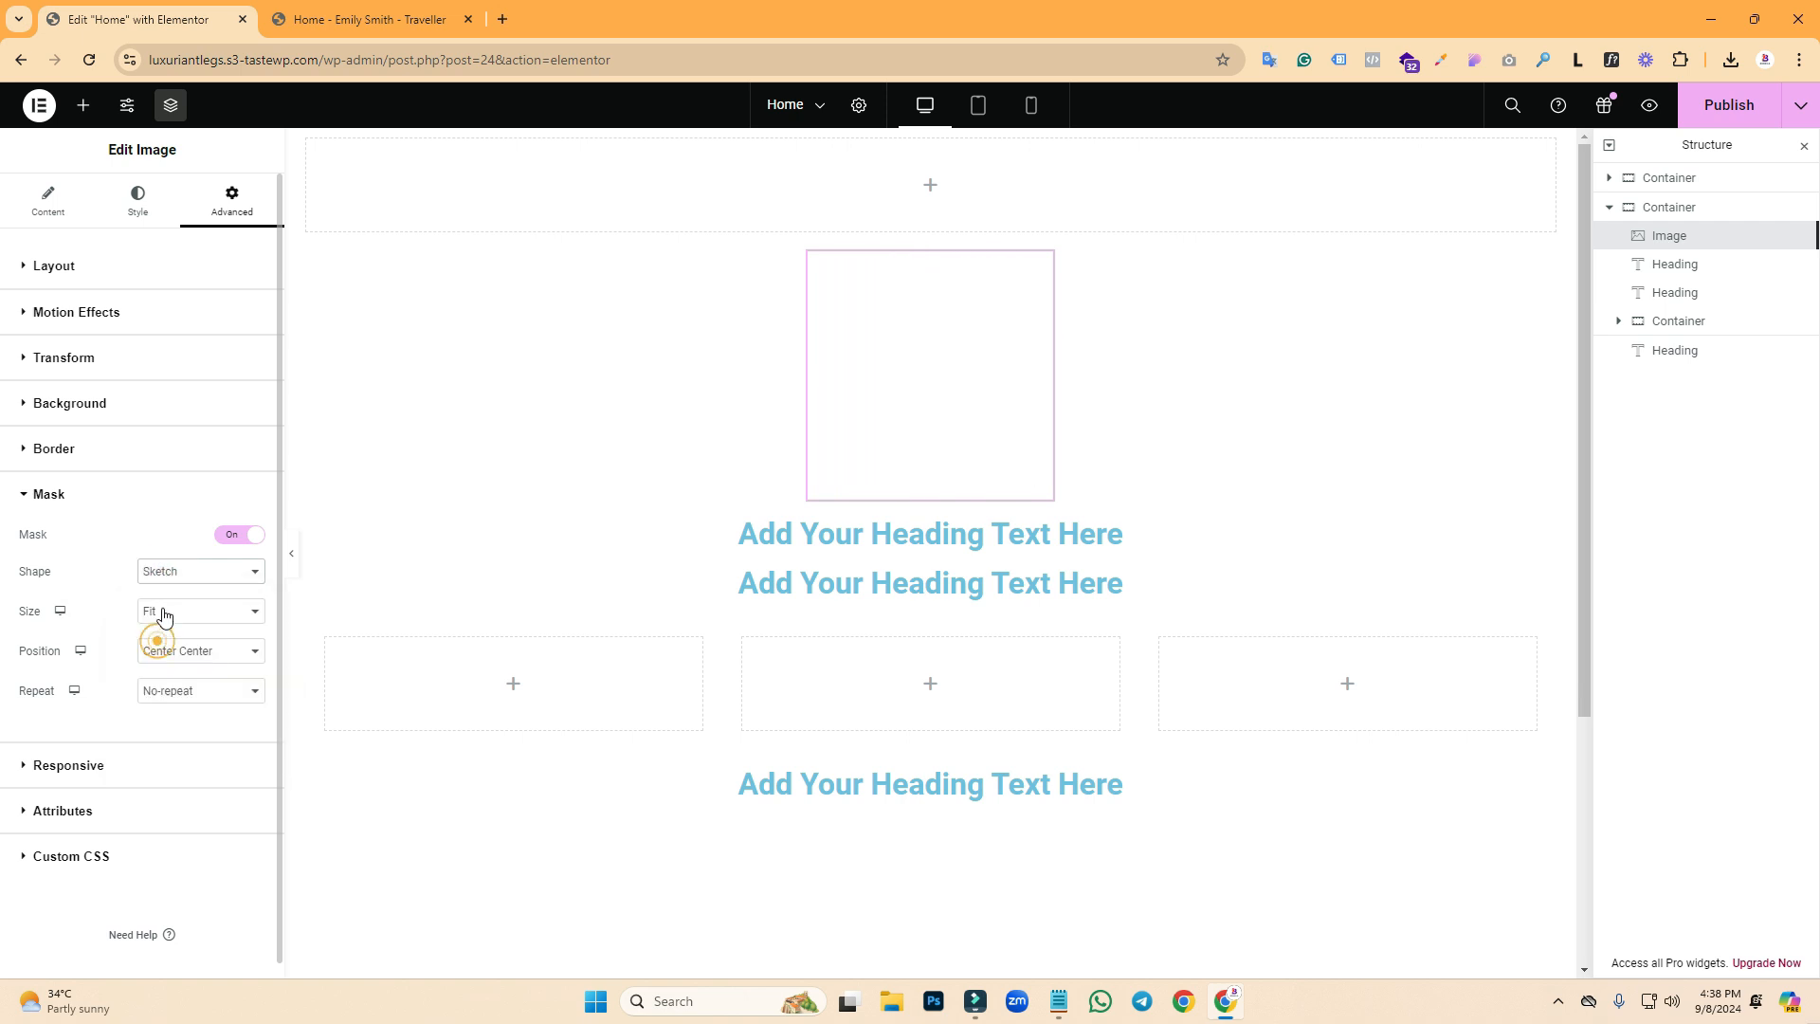
left_click(163, 572)
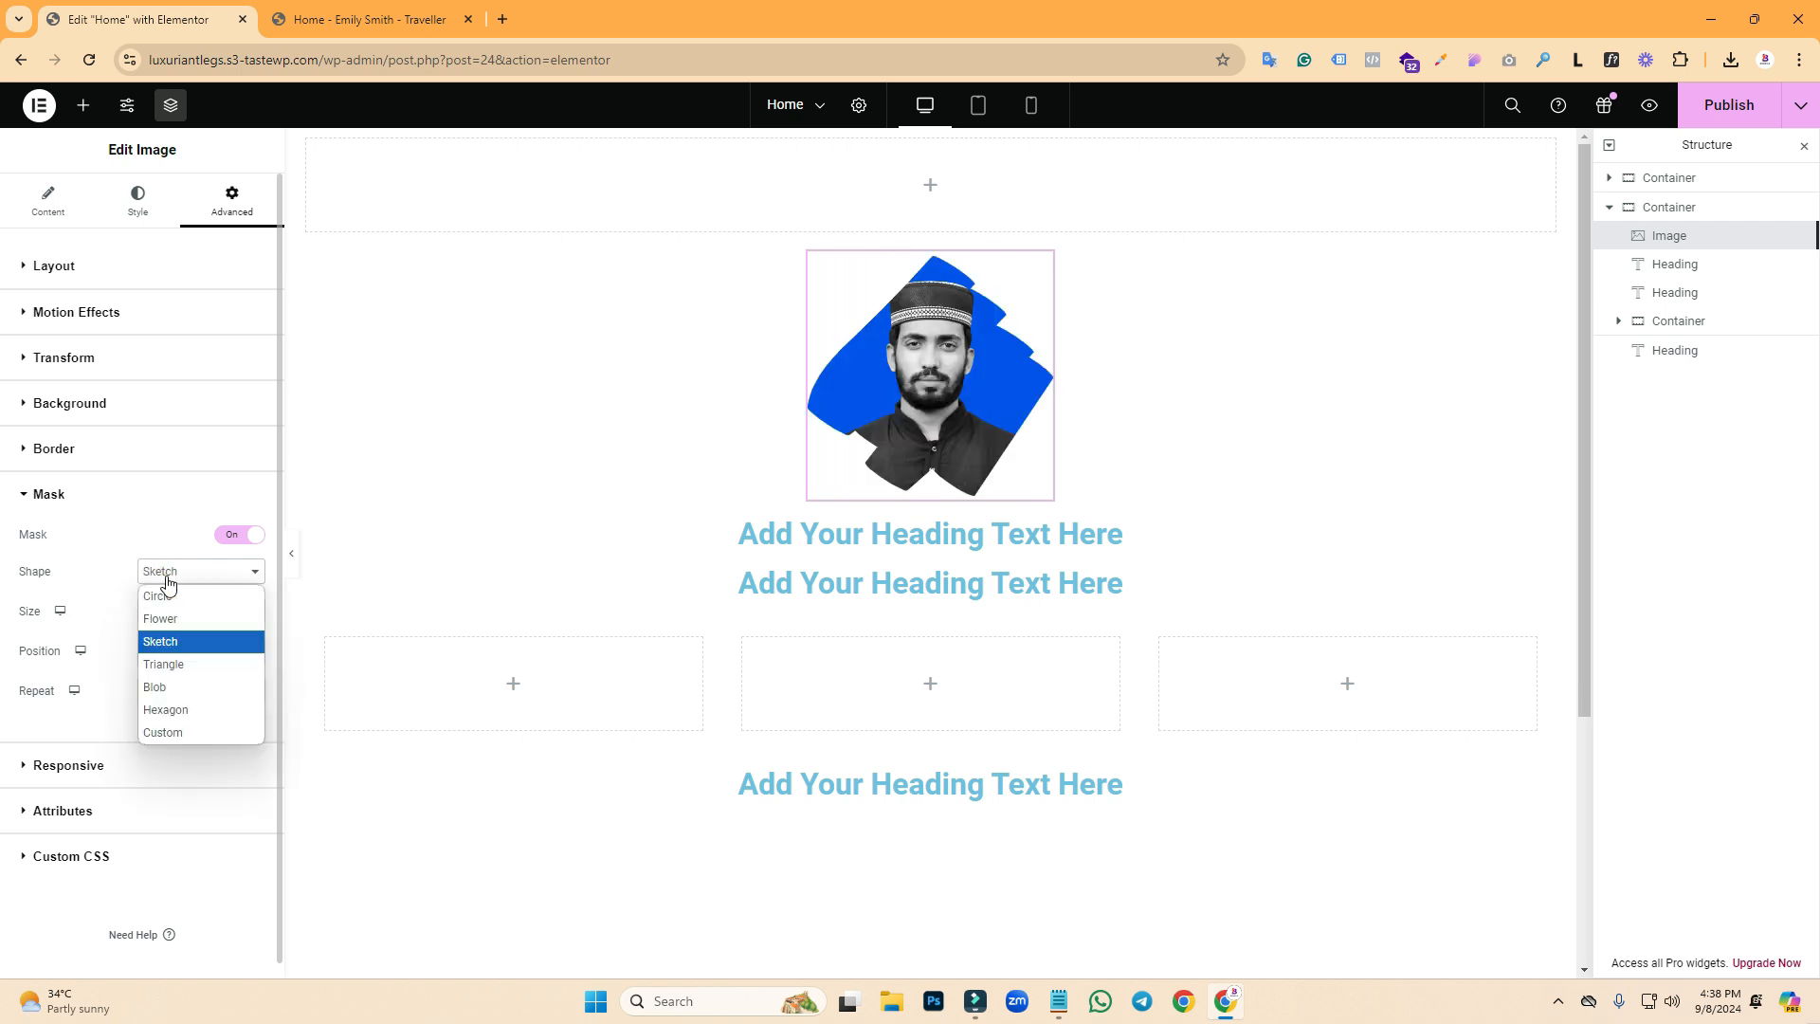
left_click(159, 687)
left_click(170, 575)
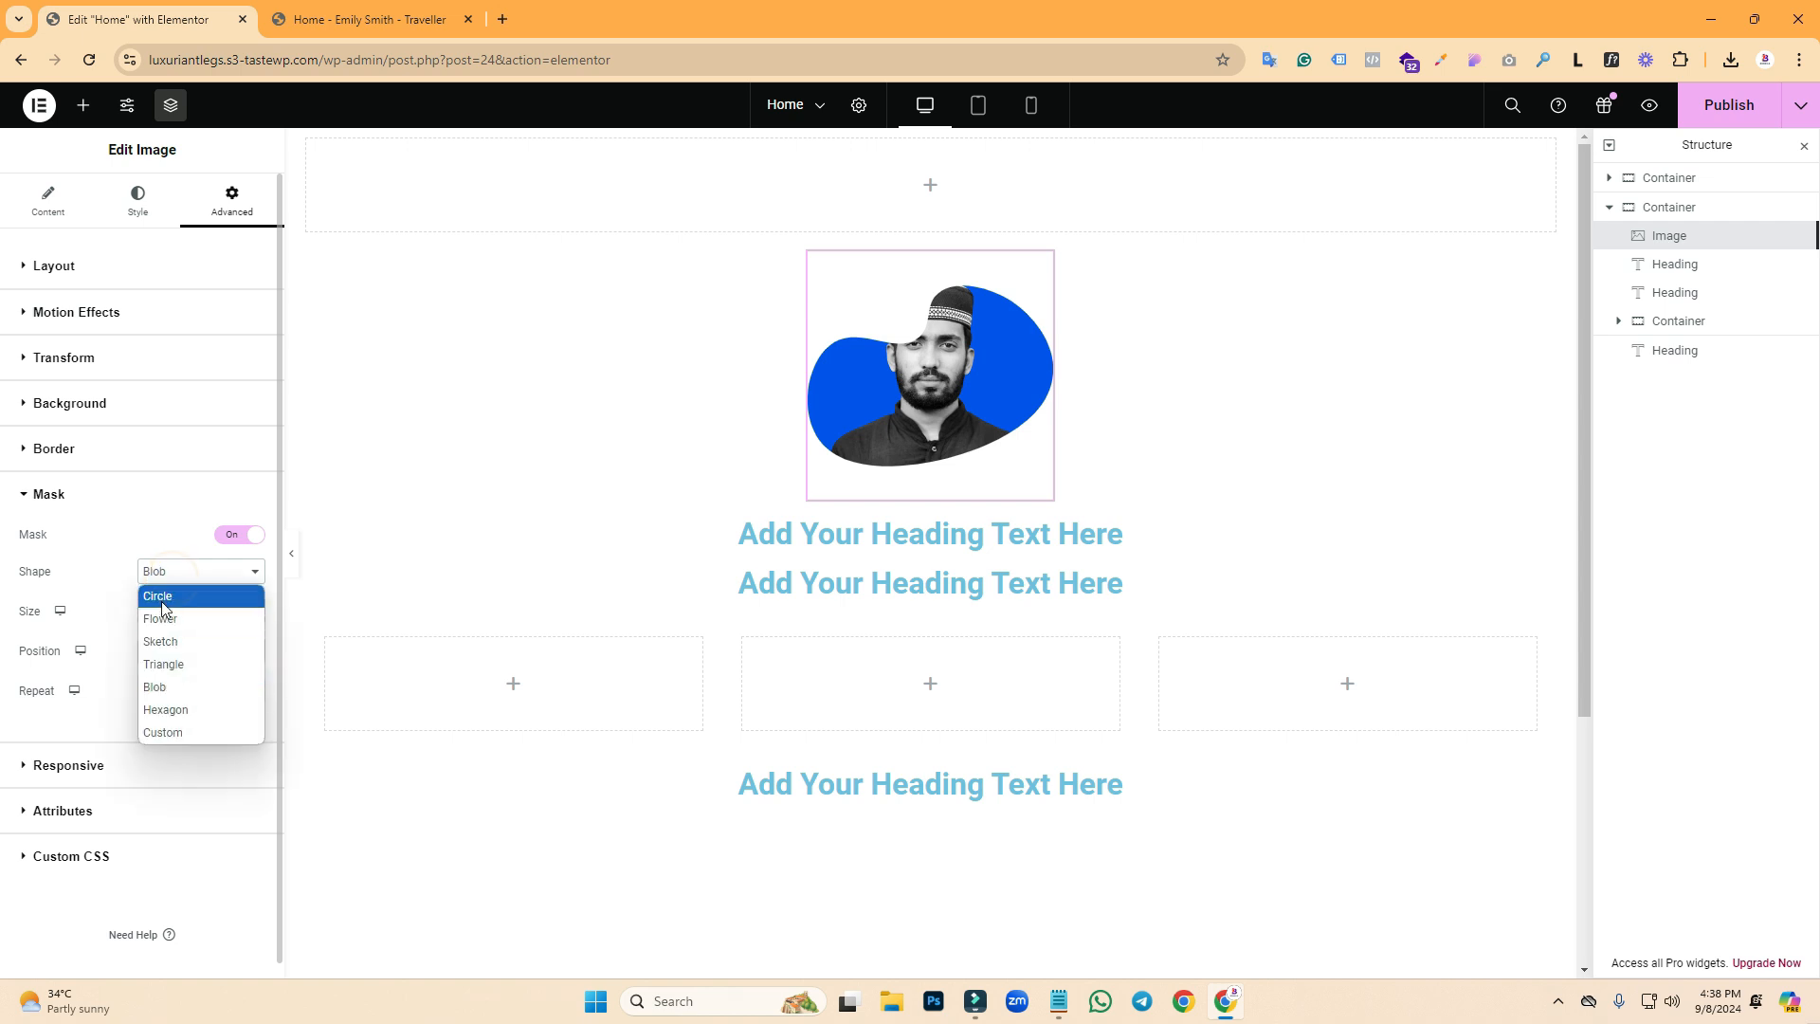
left_click(161, 595)
left_click(414, 27)
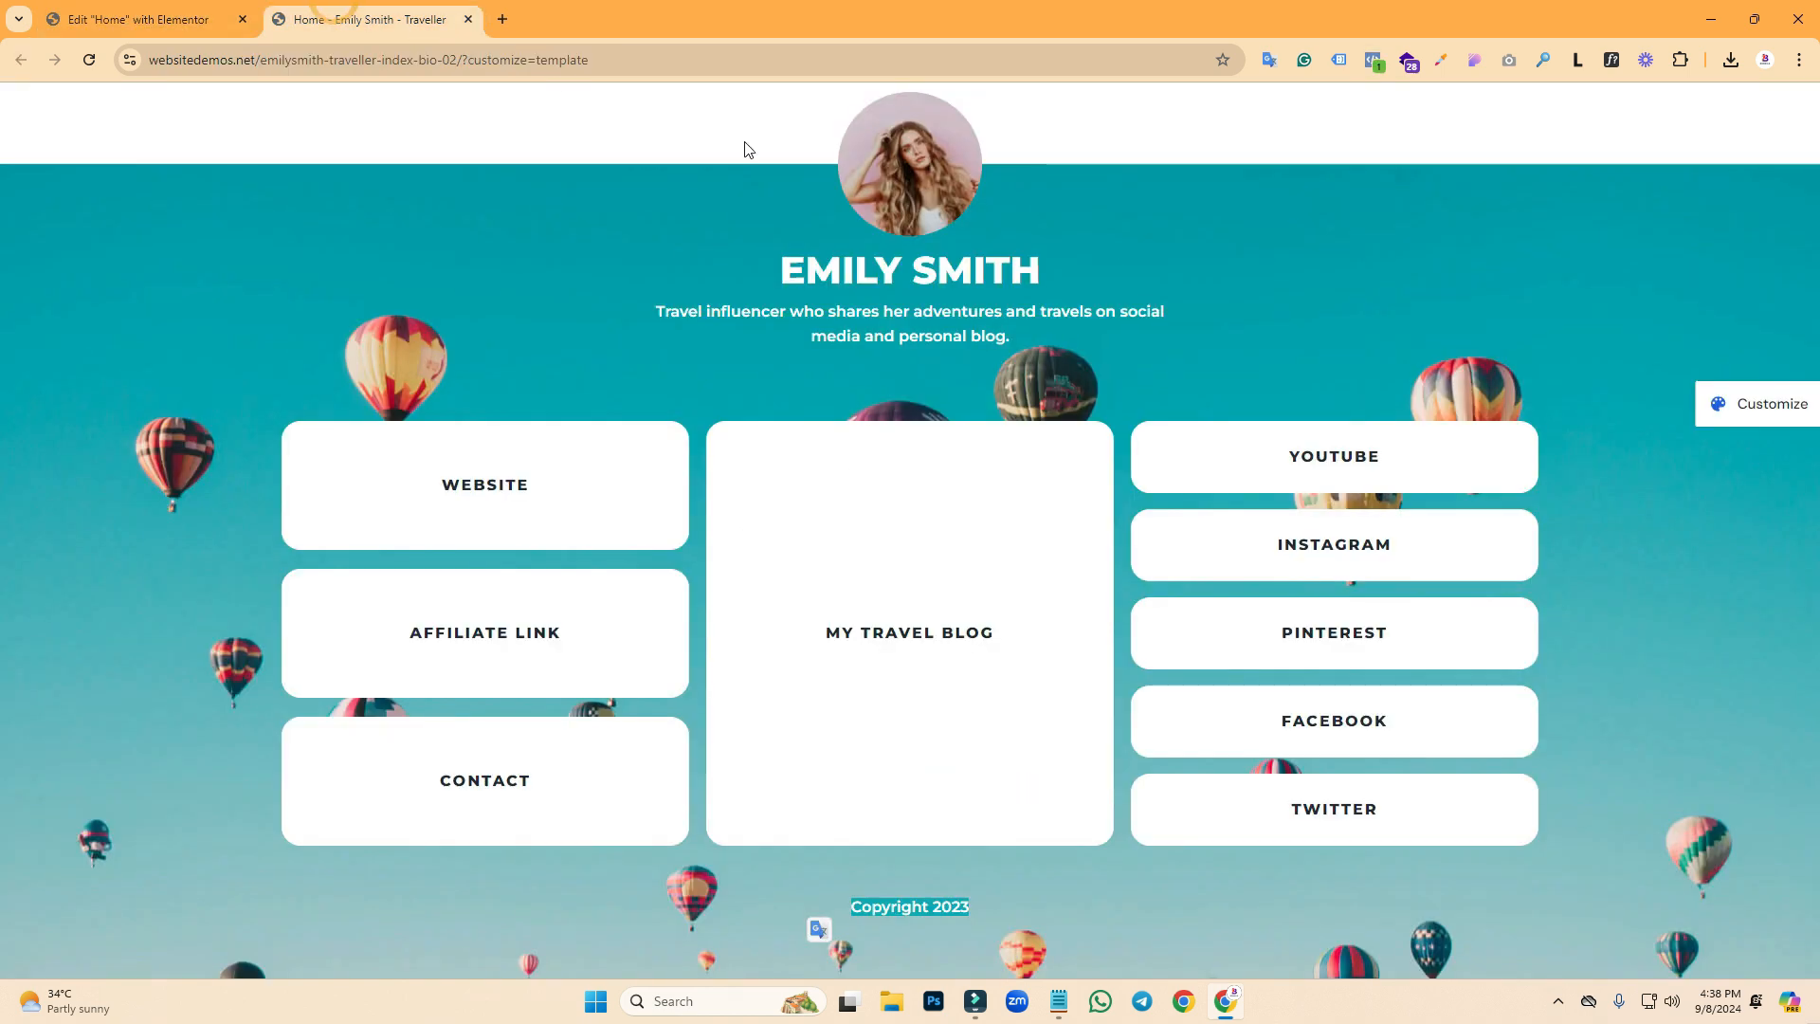
- Shrink the circular portrait to about 155 px wide, comparing it with the demo
left_click(207, 17)
left_click_drag(1013, 401, 952, 394)
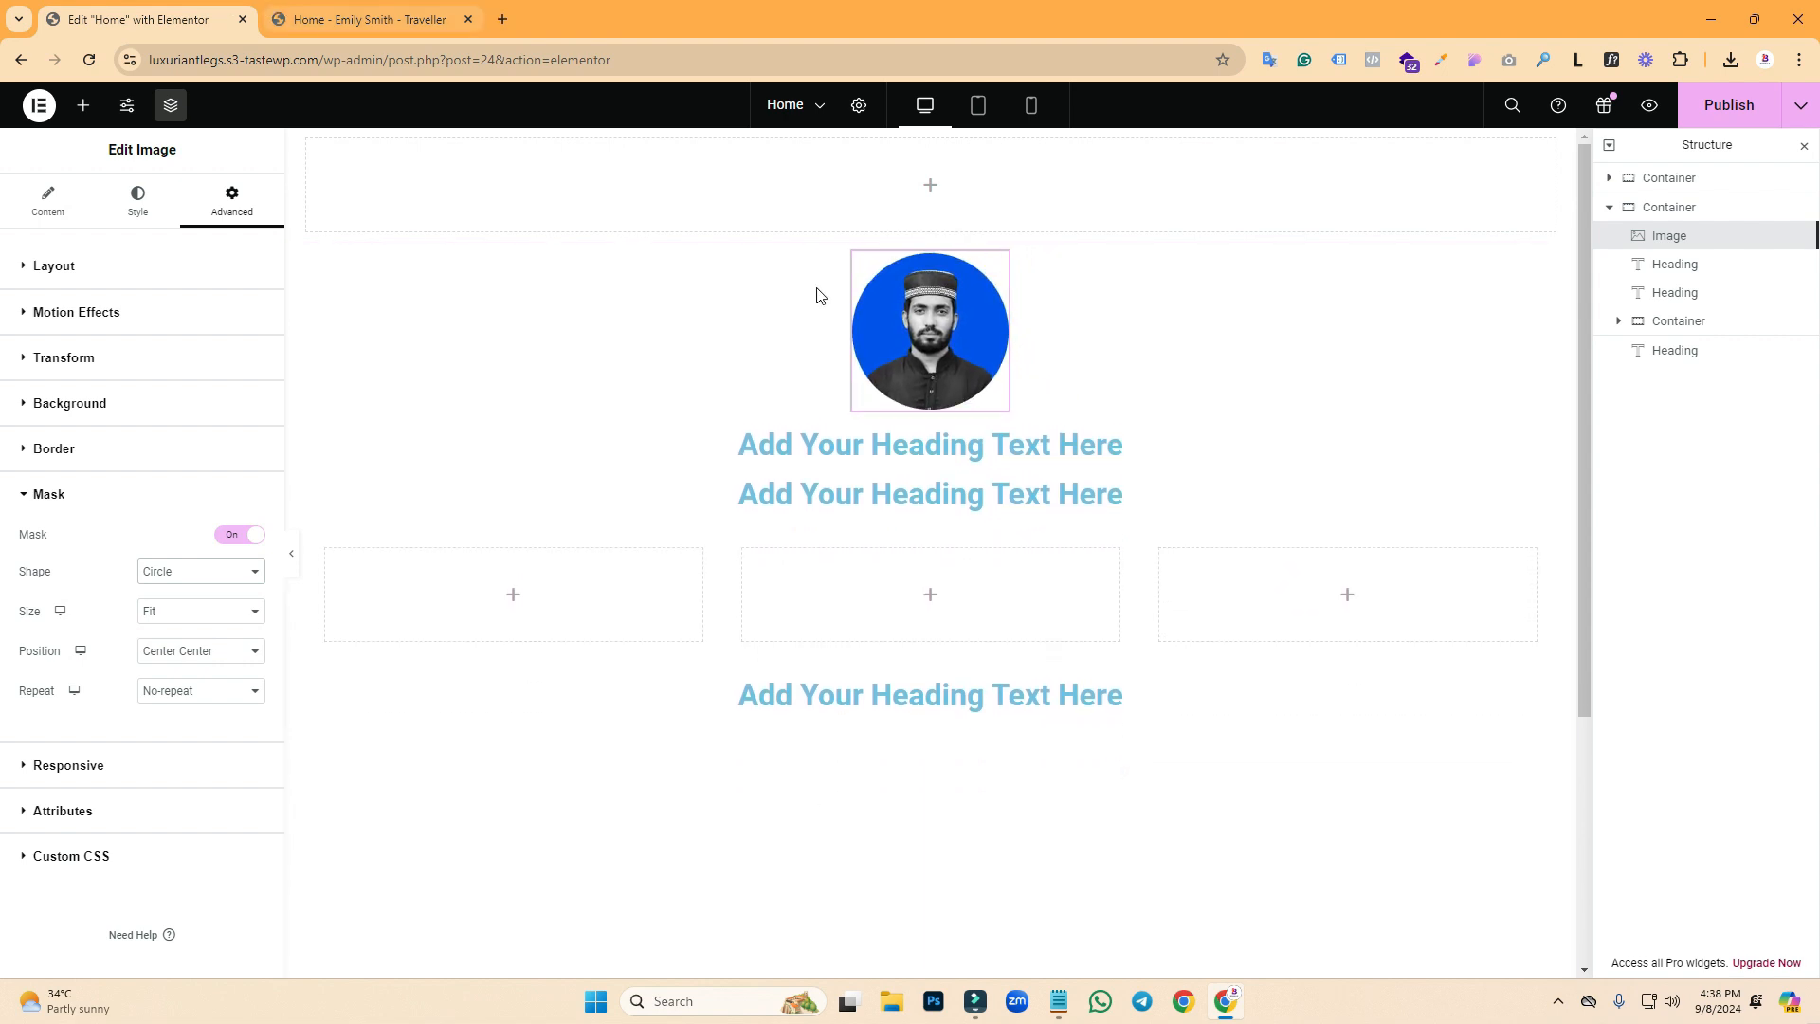
key("ctrl+Tab")
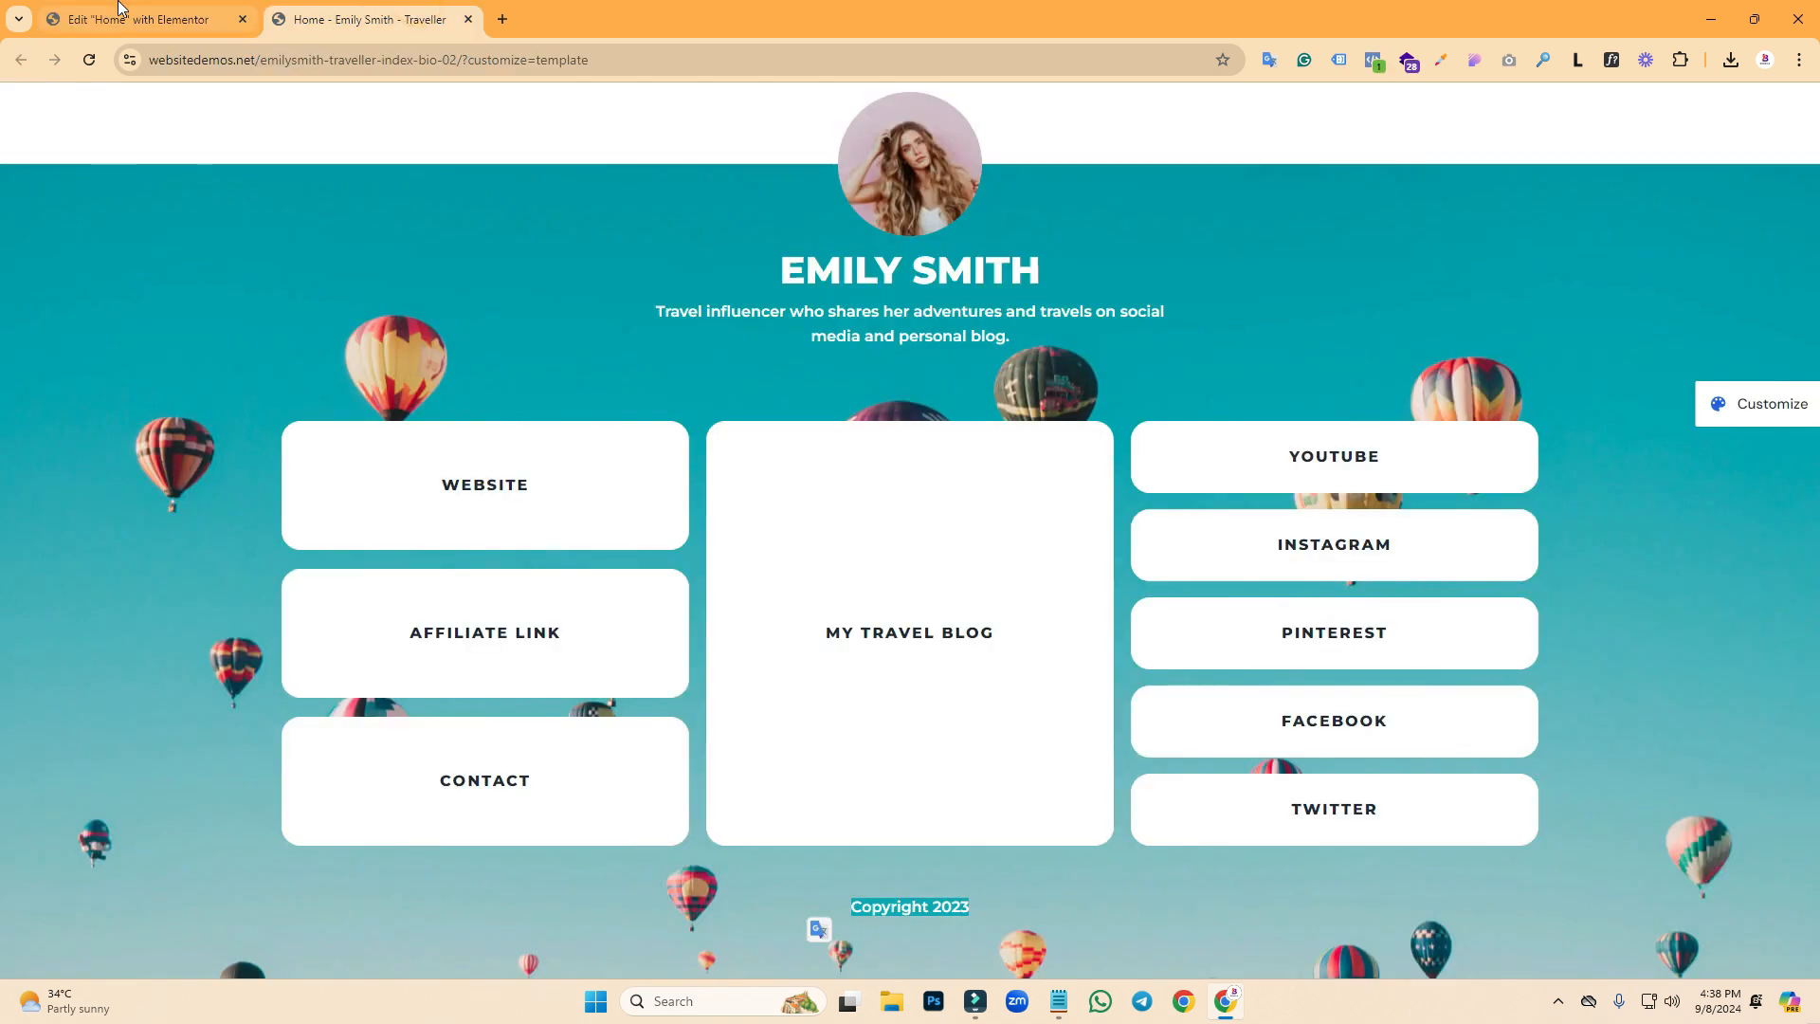
key("ctrl+Tab")
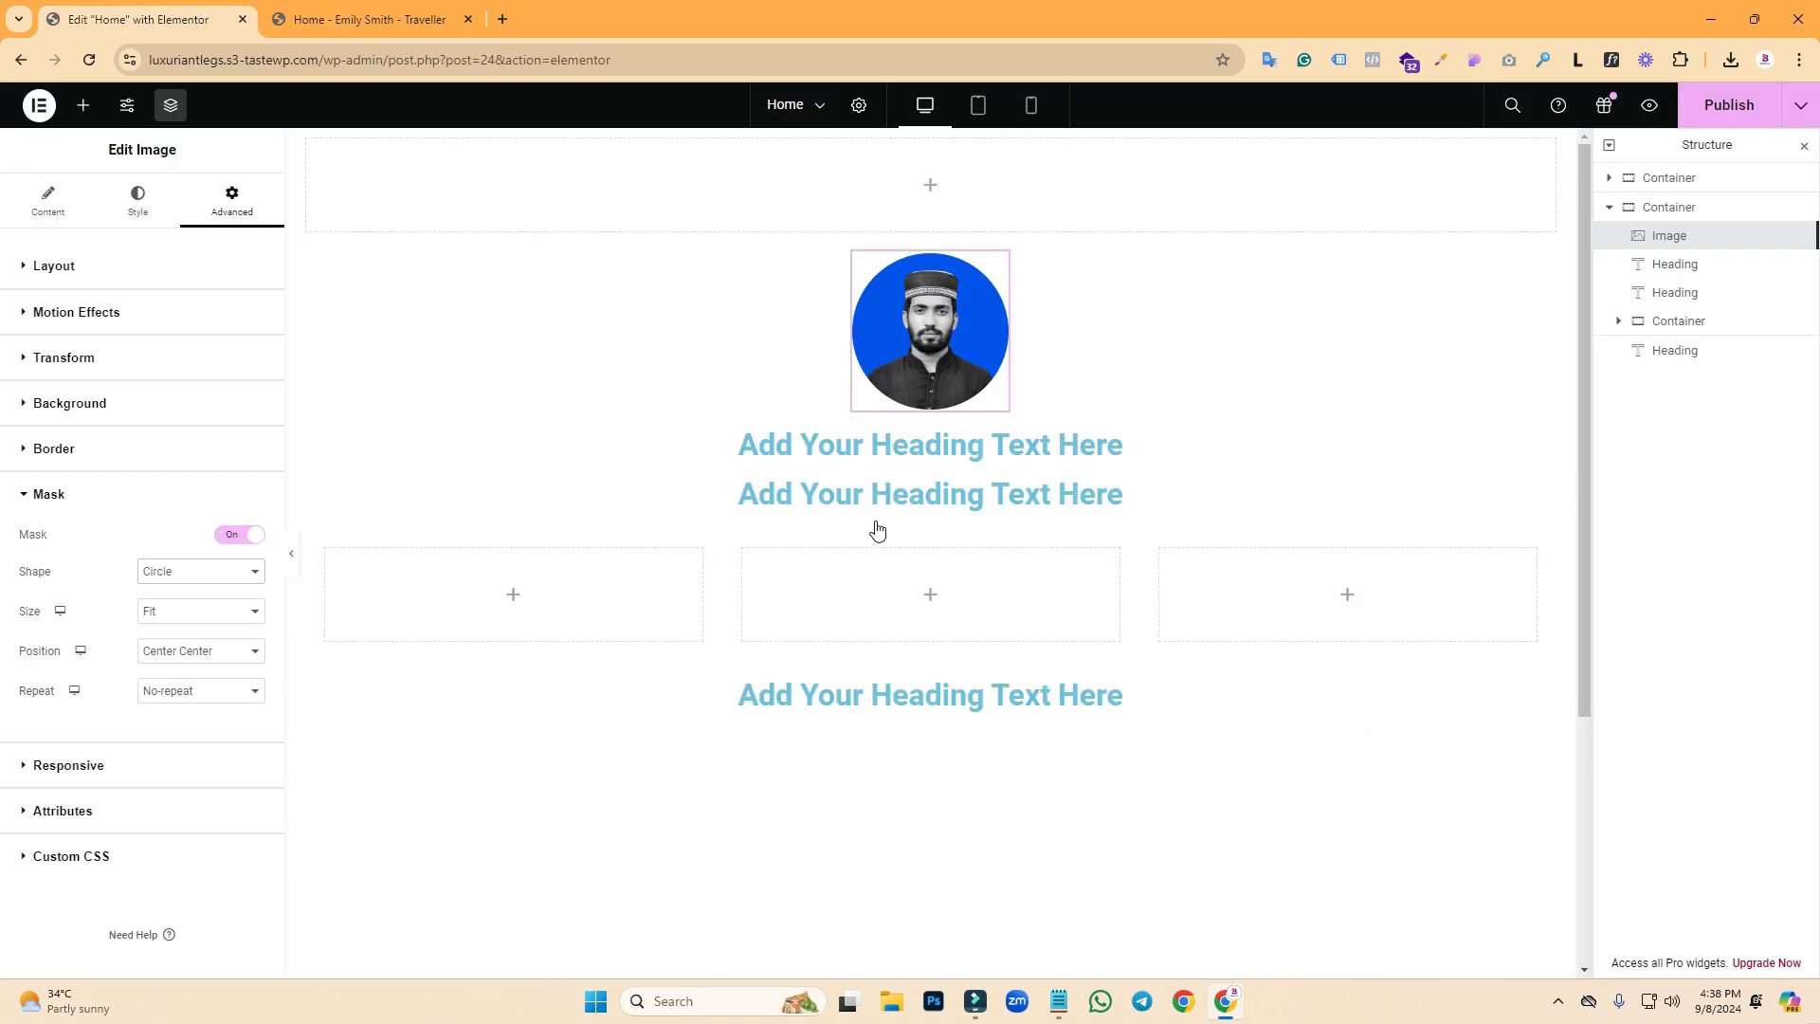
- Download the demo's balloon background as bg-01 (1).jpg via CSS Peeper's Assets list
left_click(336, 10)
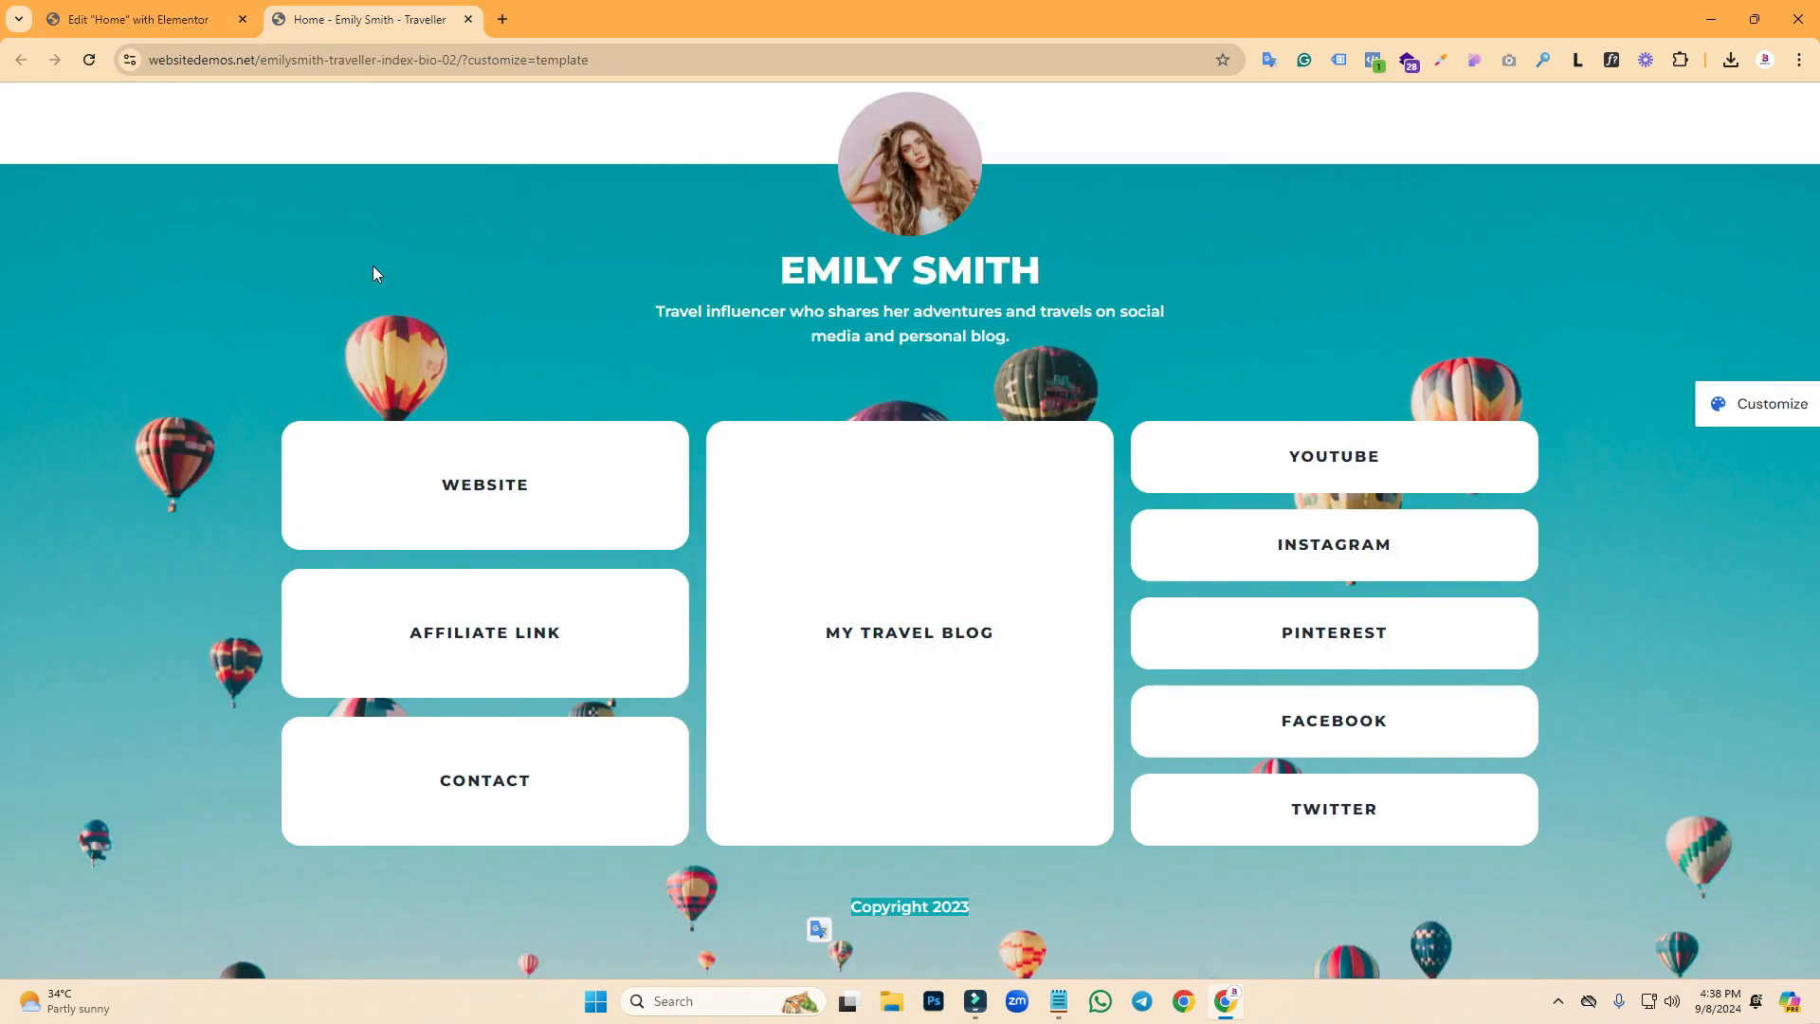
left_click(274, 204)
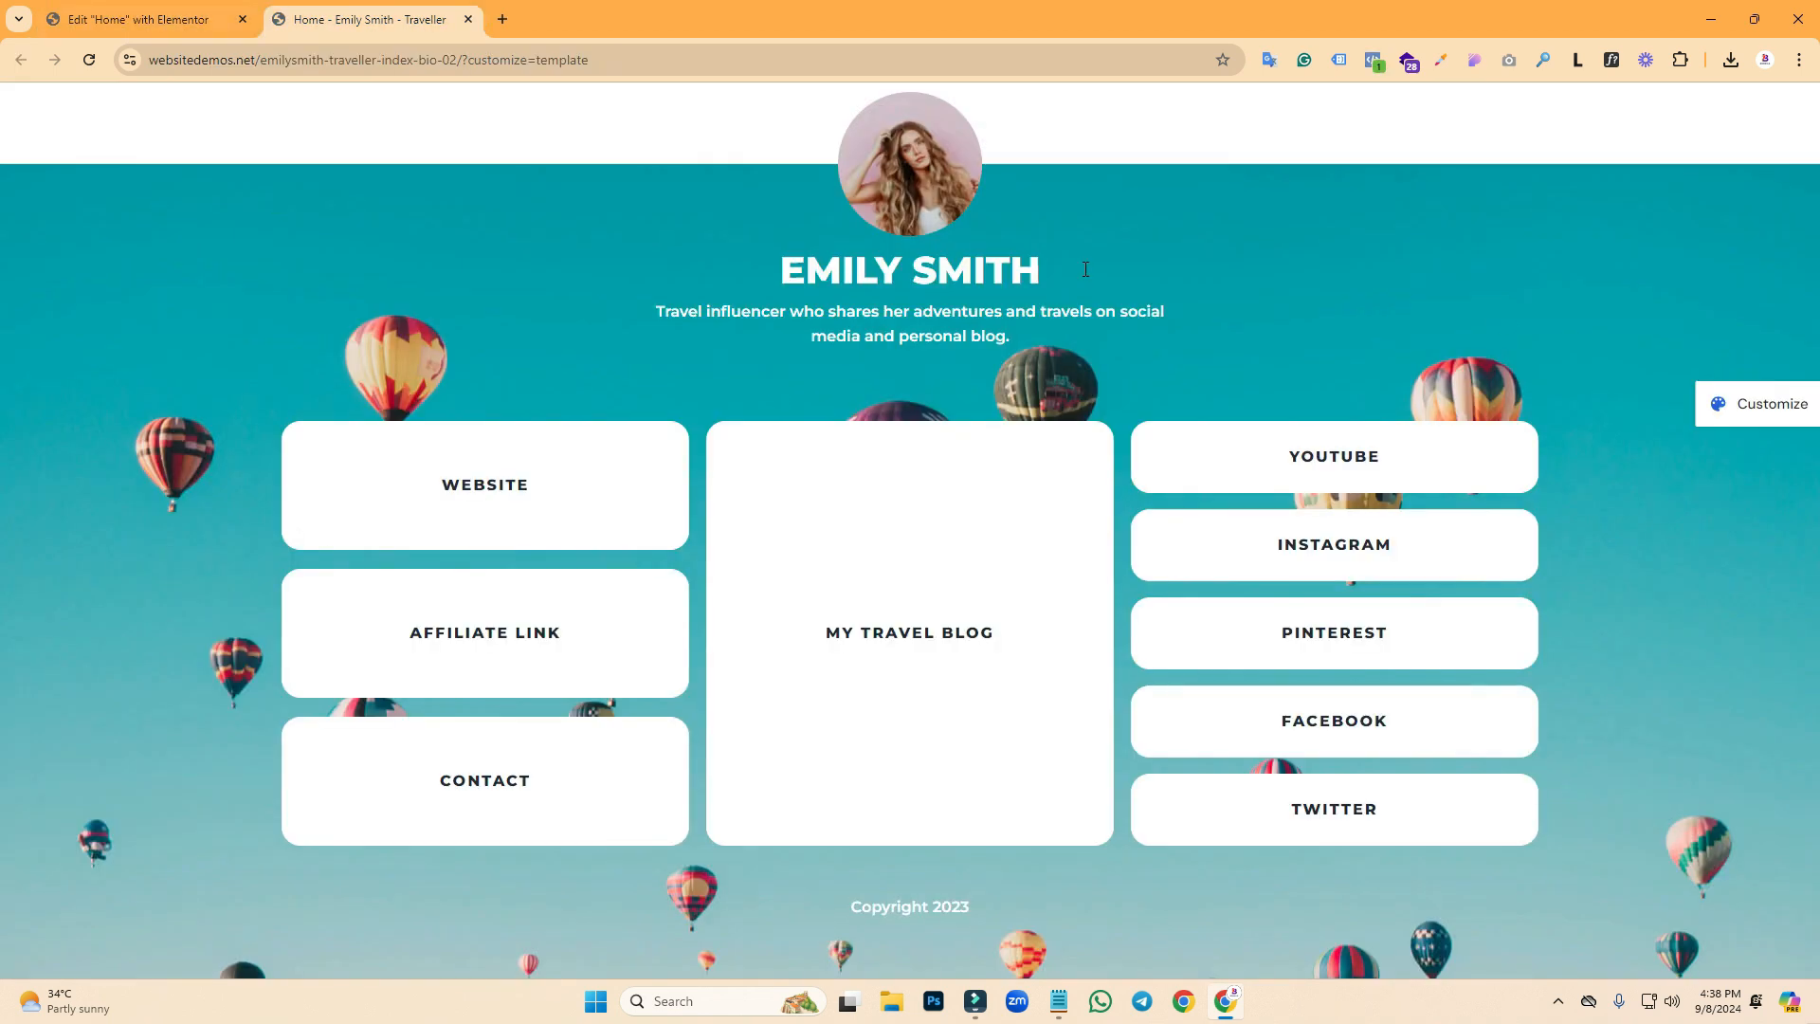
right_click(1332, 238)
left_click(1582, 213)
left_click(1475, 63)
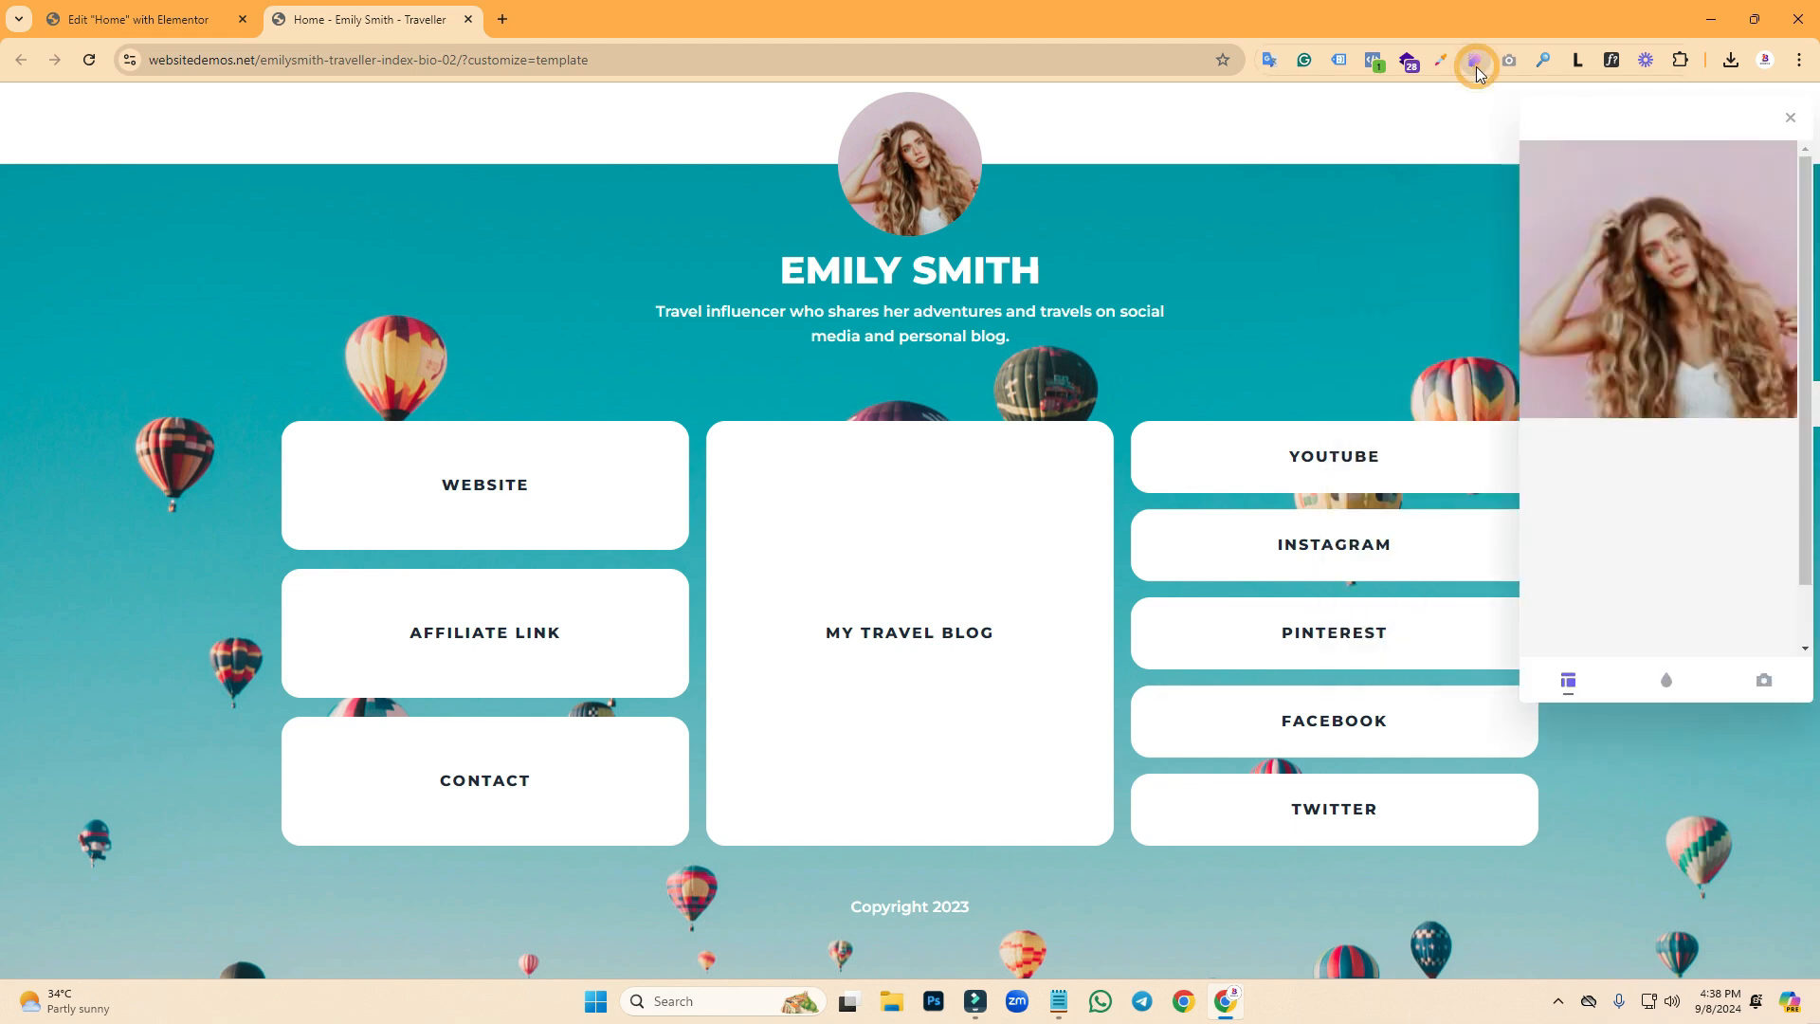
left_click(1680, 61)
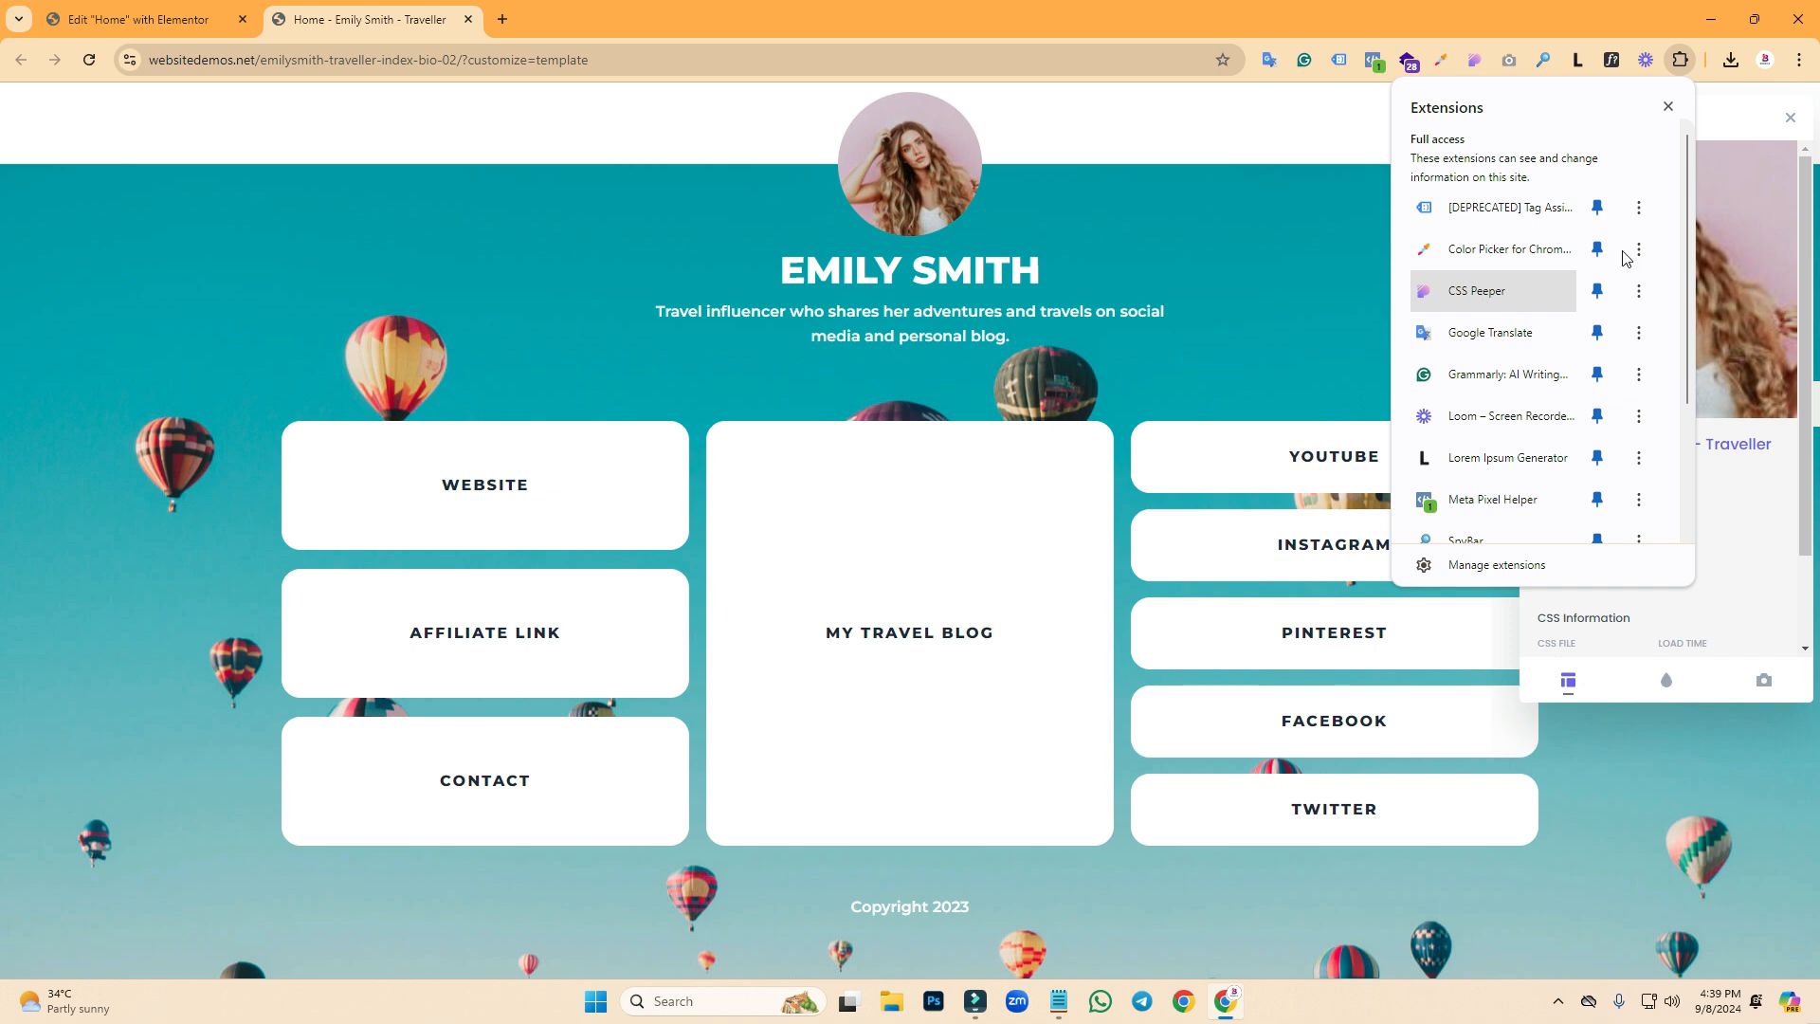
left_click(1670, 108)
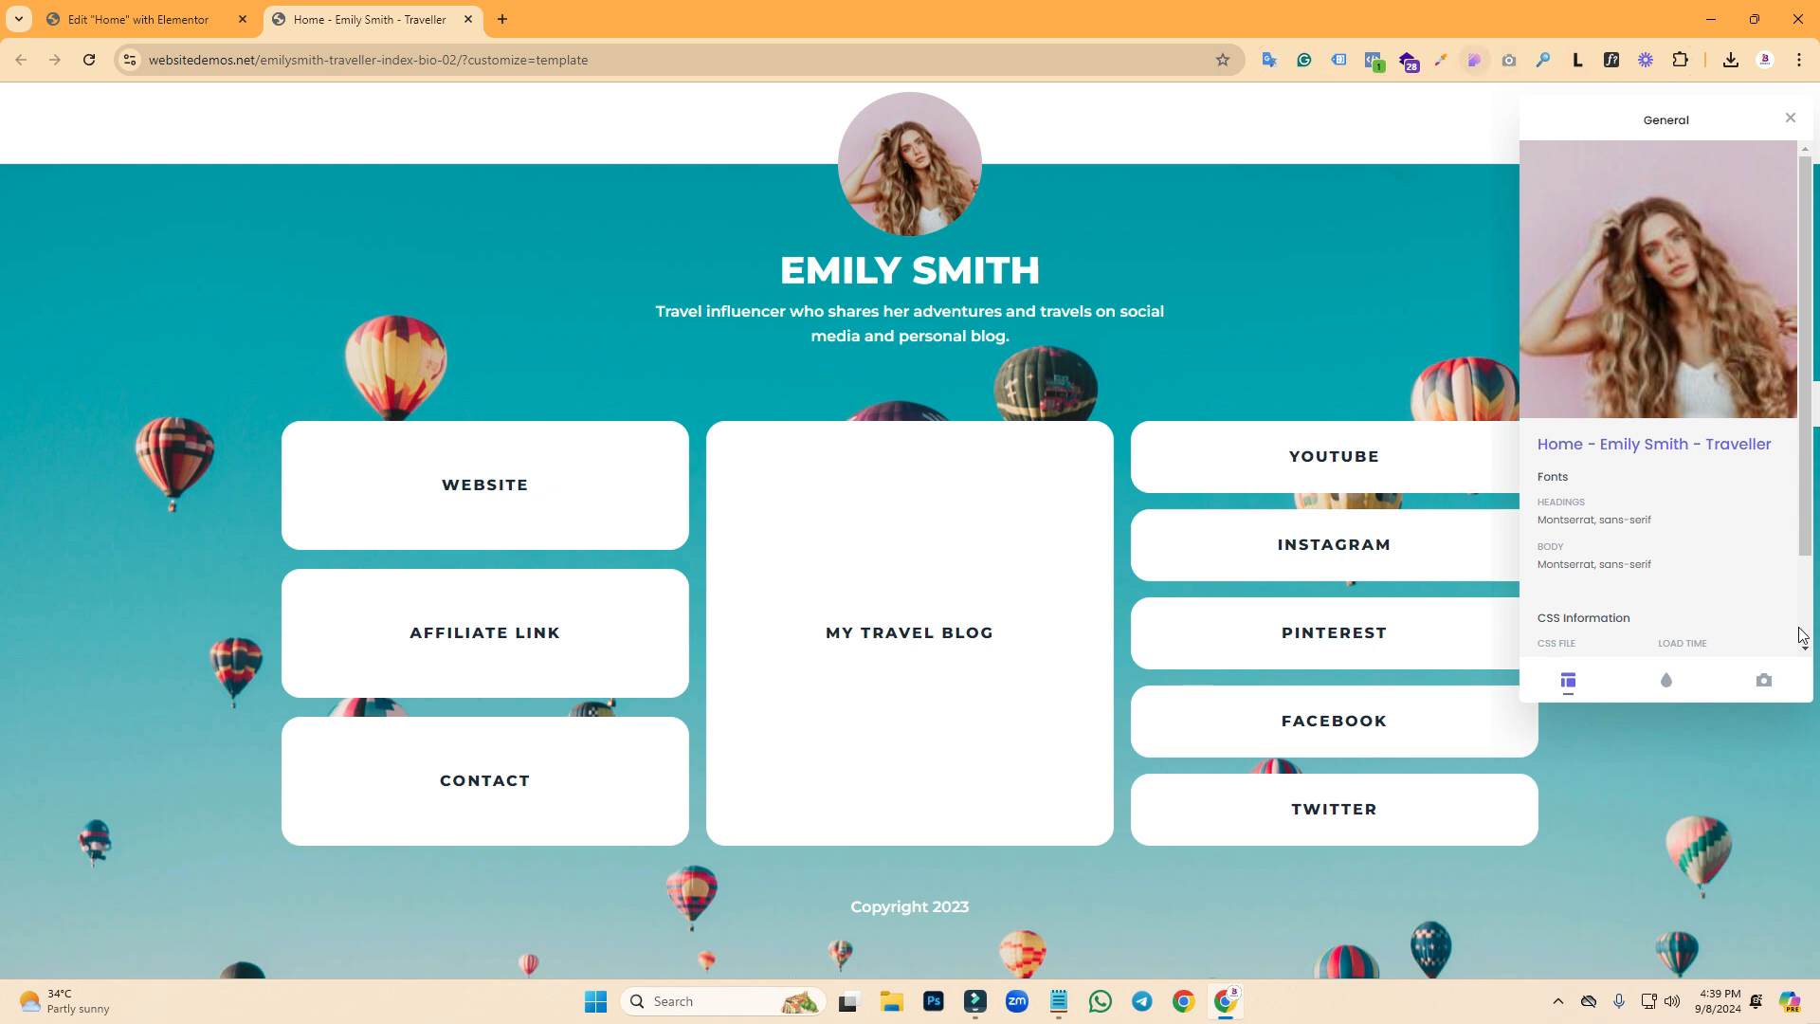
left_click(1765, 682)
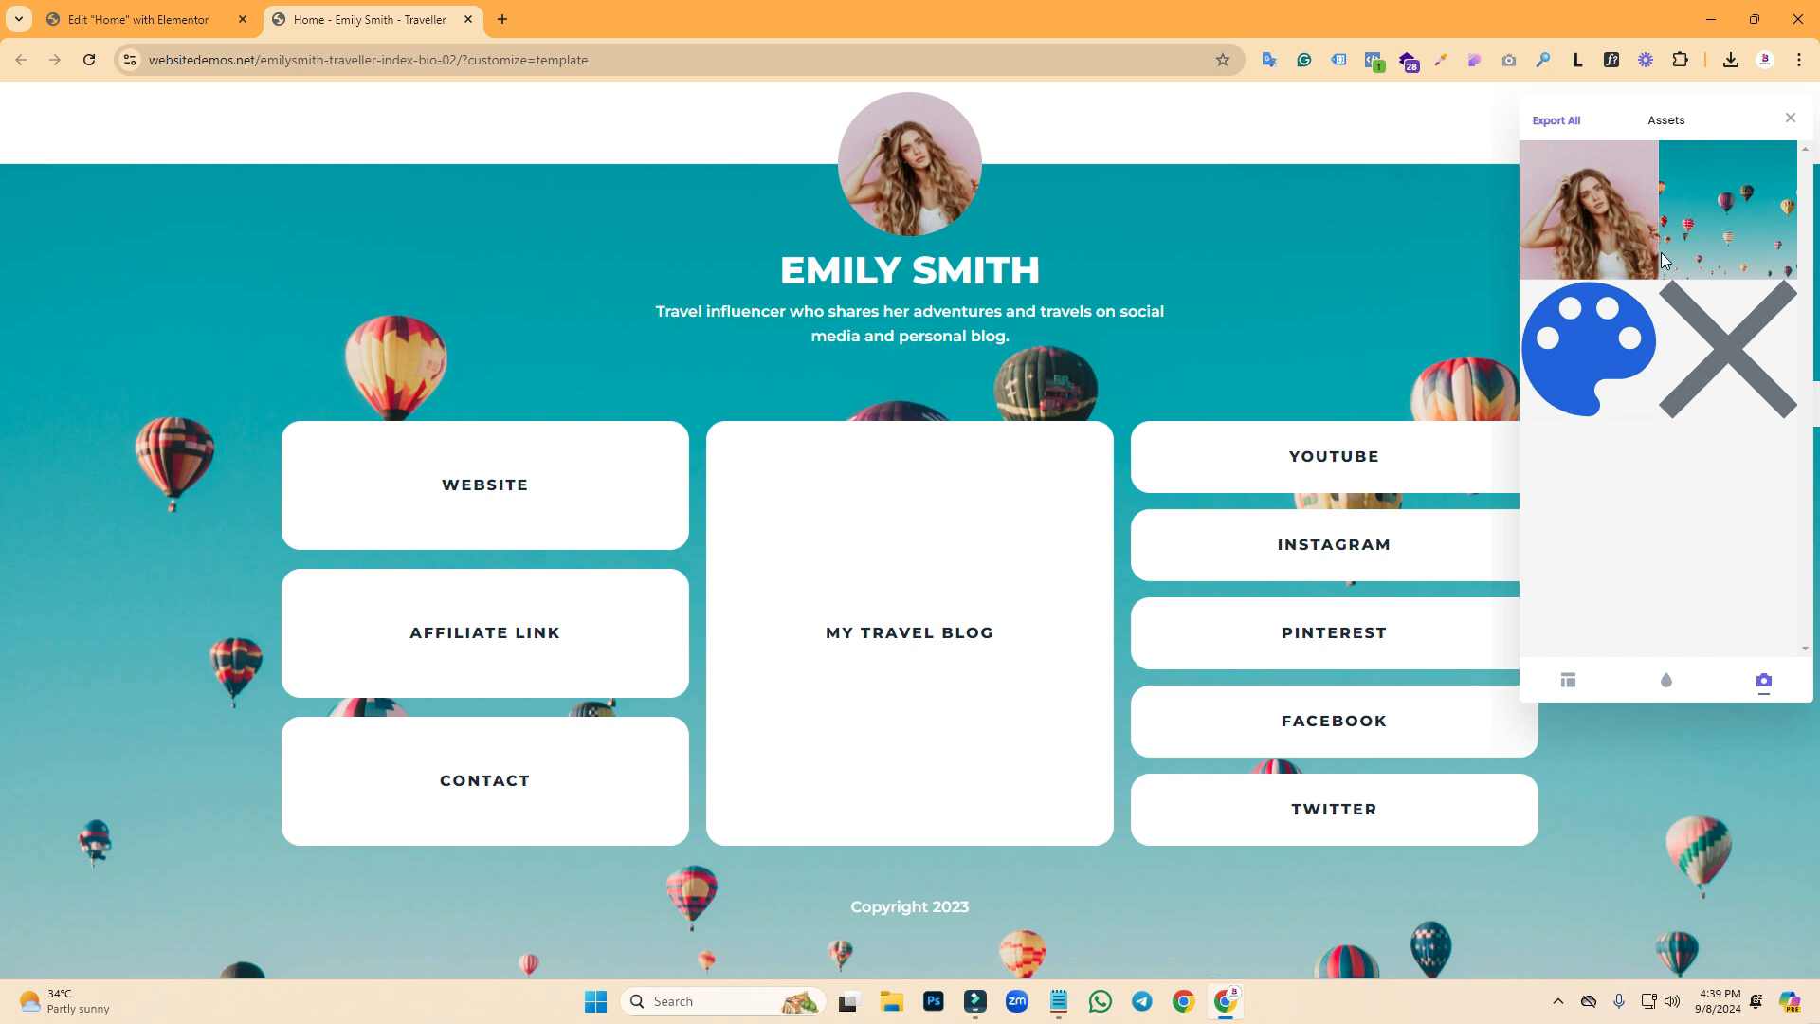
mouse_move(1721, 208)
left_click(1707, 156)
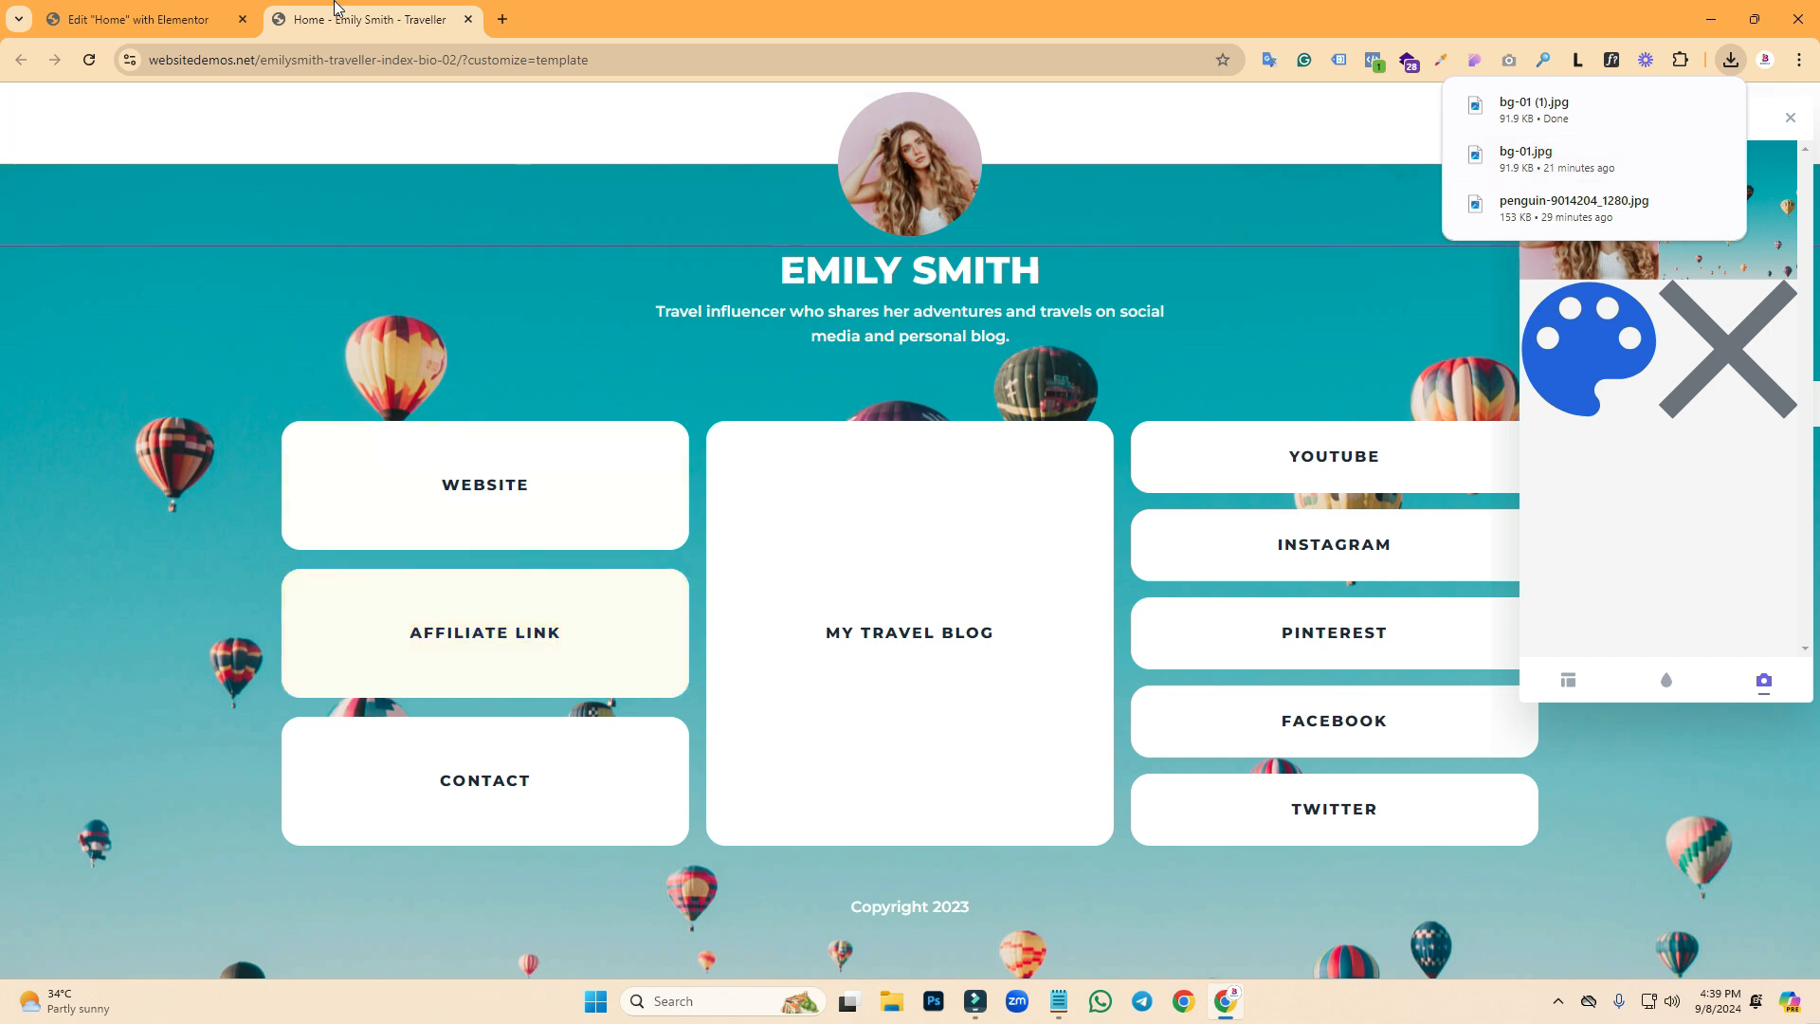
left_click(201, 12)
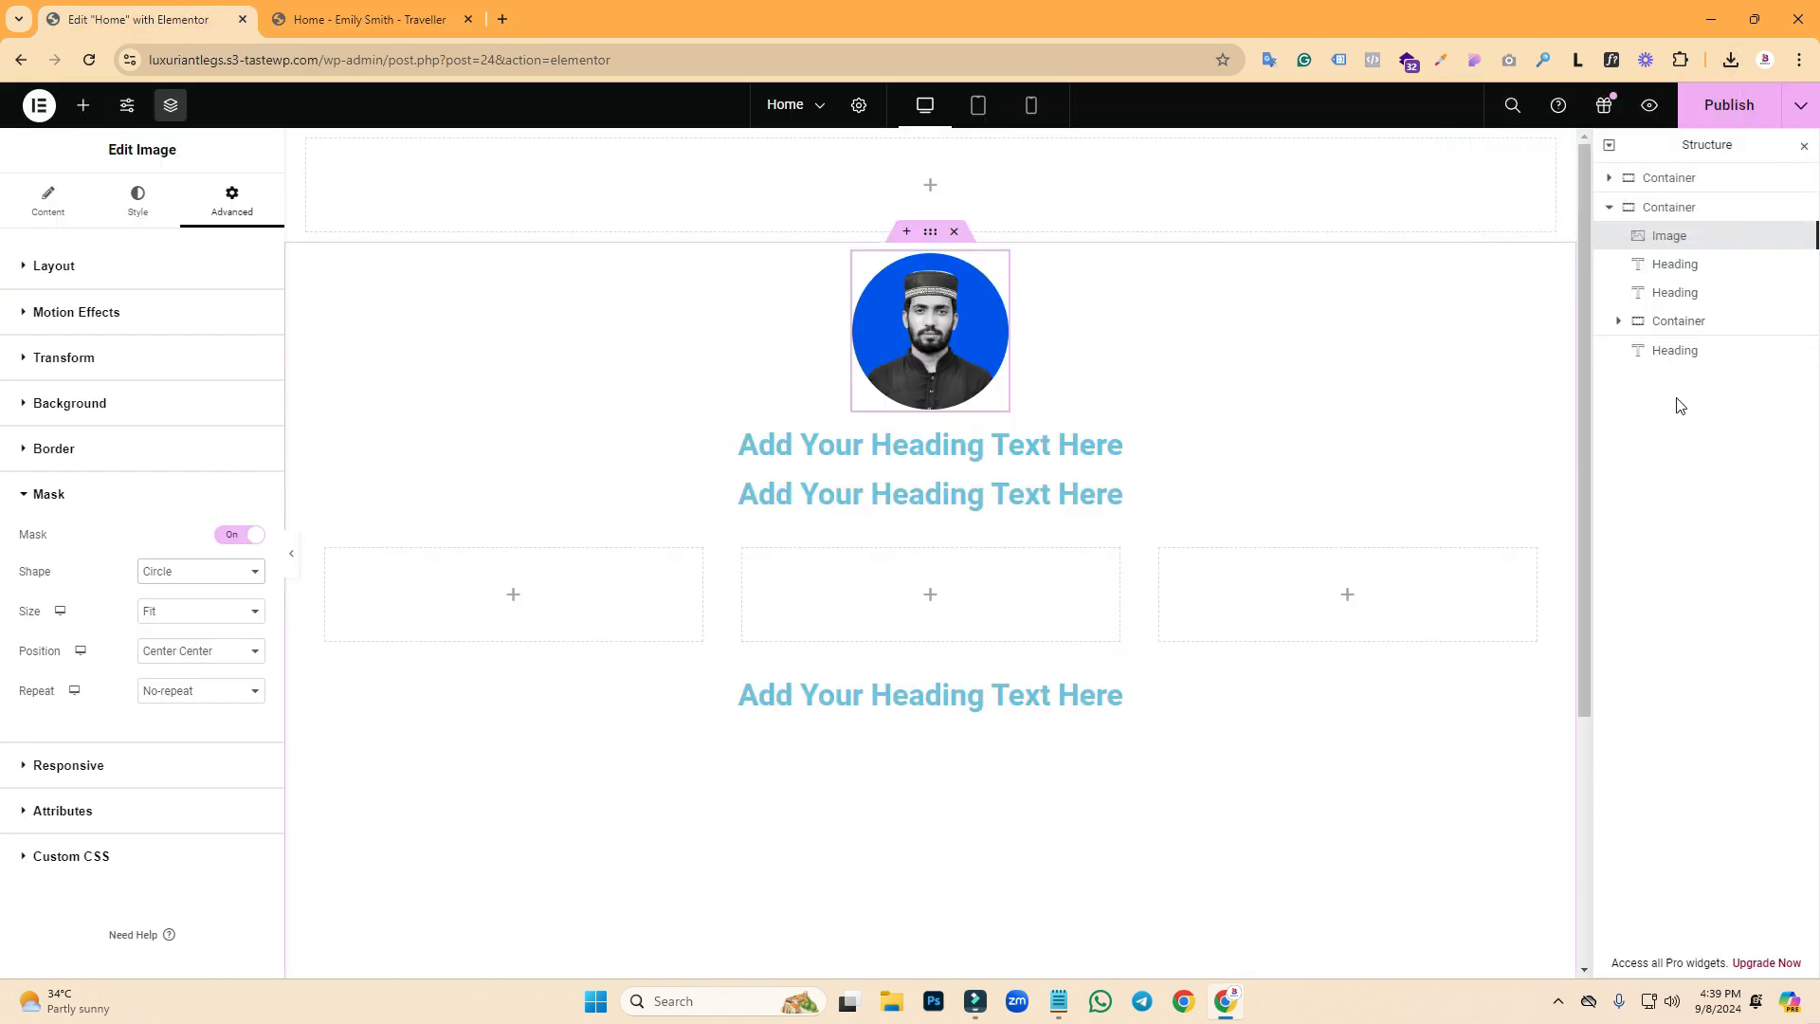
- Give the main container a Classic background using bg-01.jpg from the Media Library
left_click(1623, 207)
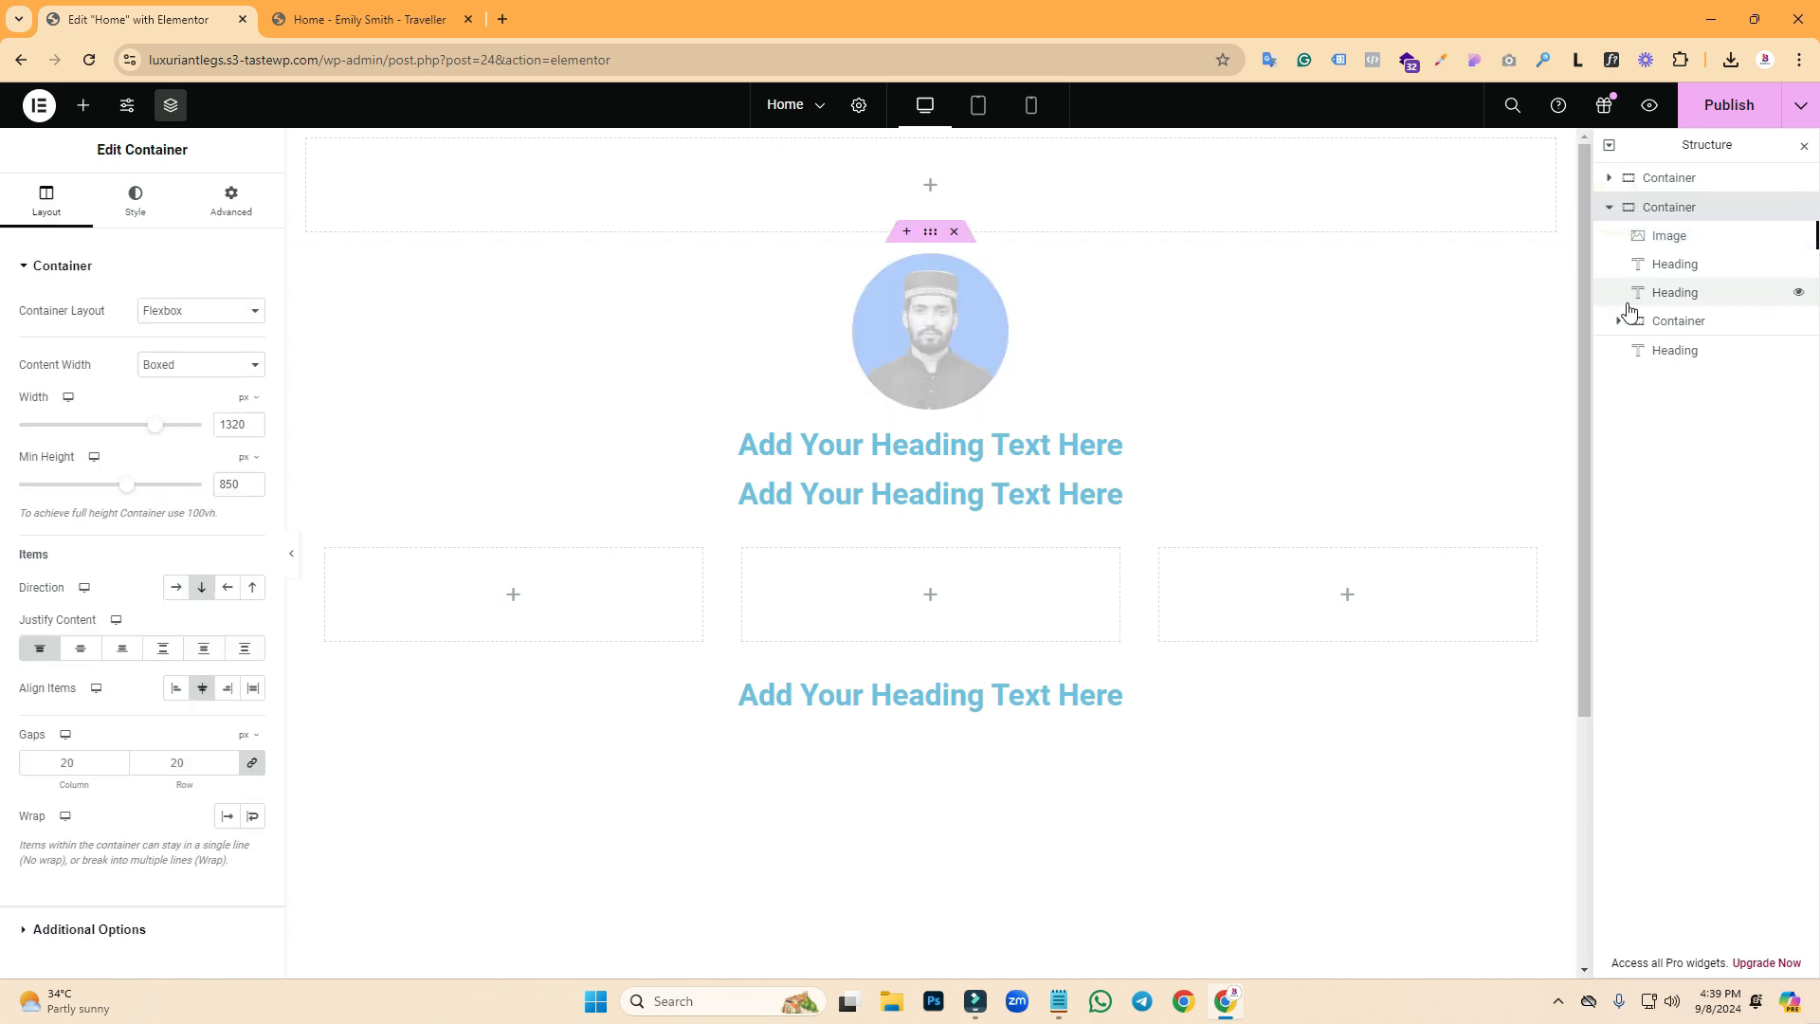
left_click(1611, 208)
left_click(1609, 178)
left_click(1609, 179)
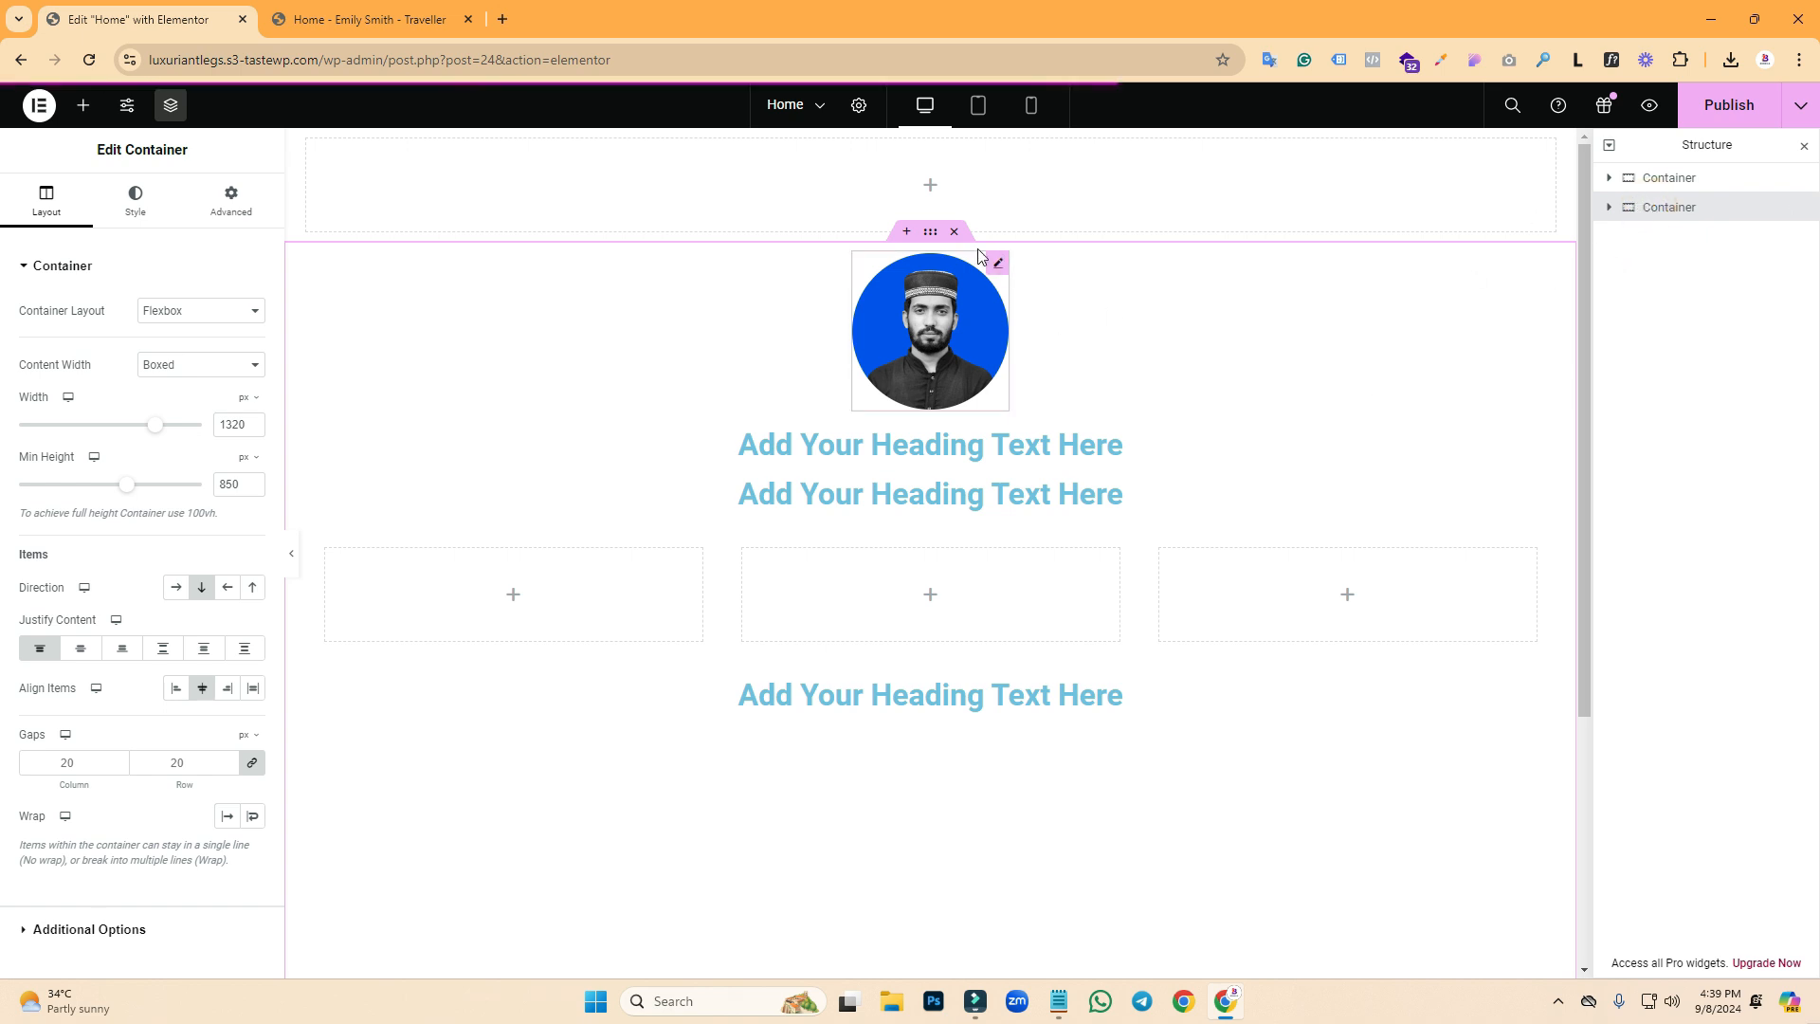
left_click(130, 208)
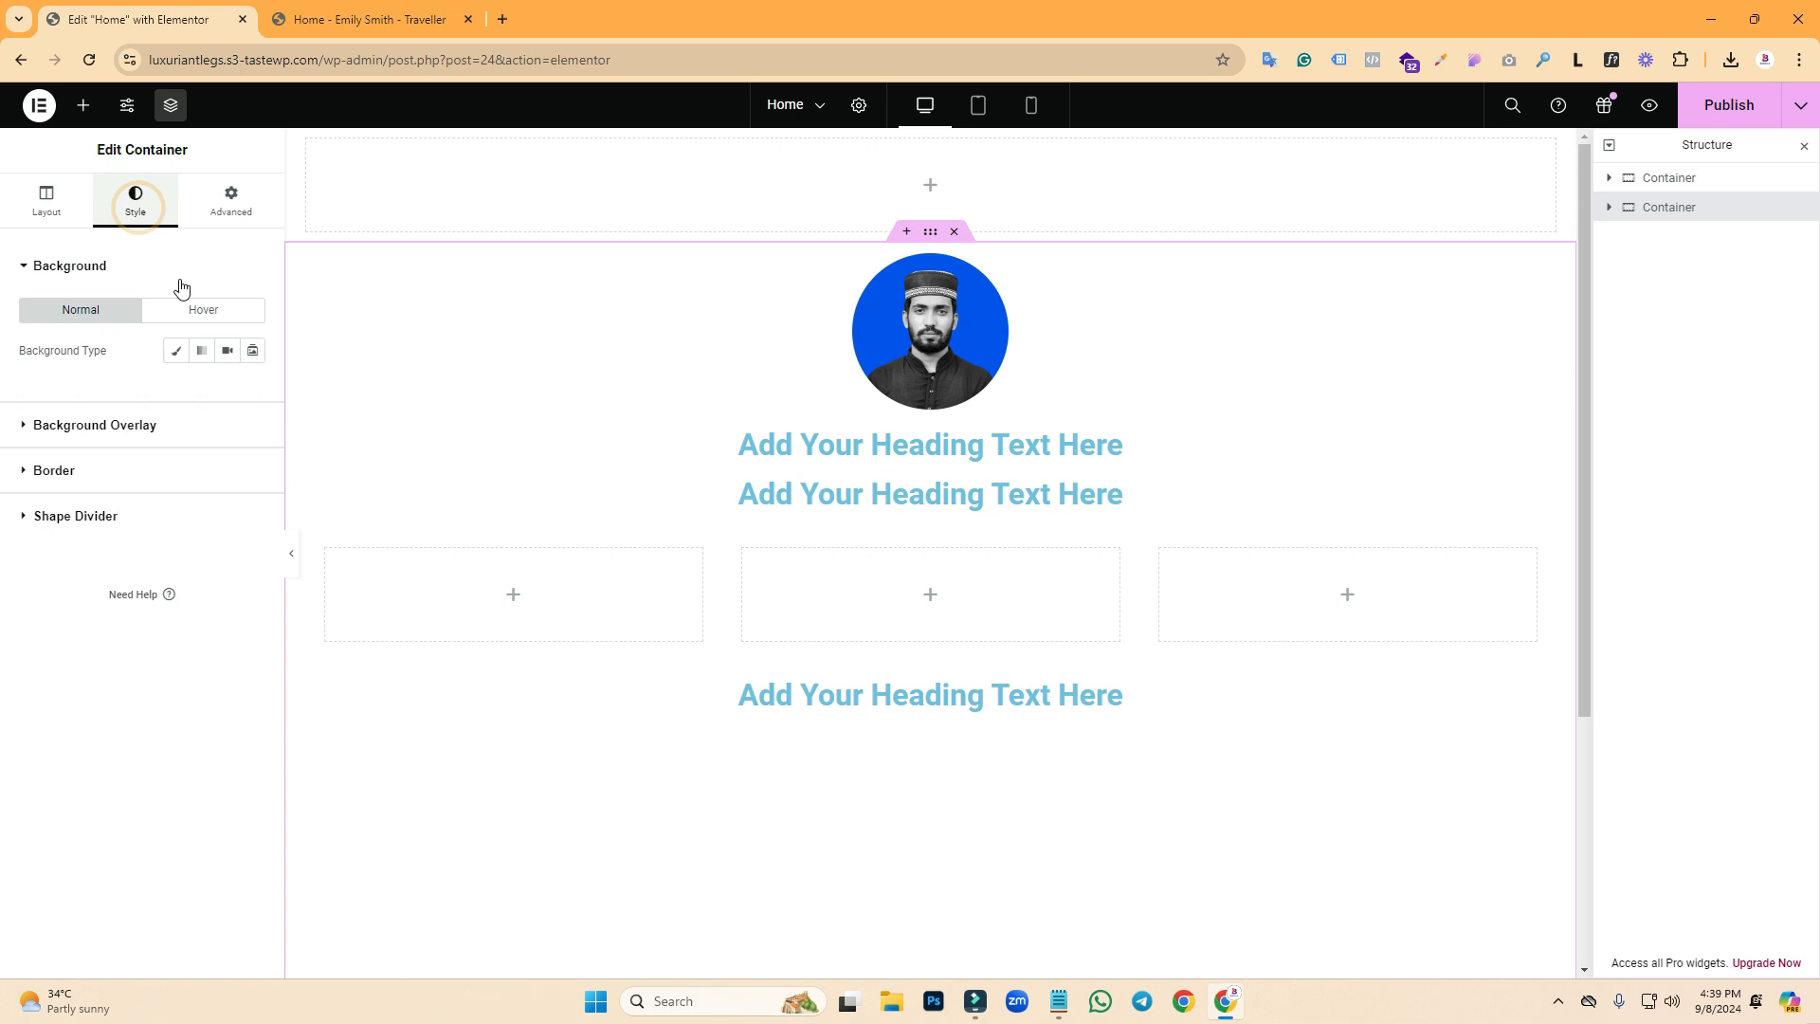
left_click(176, 351)
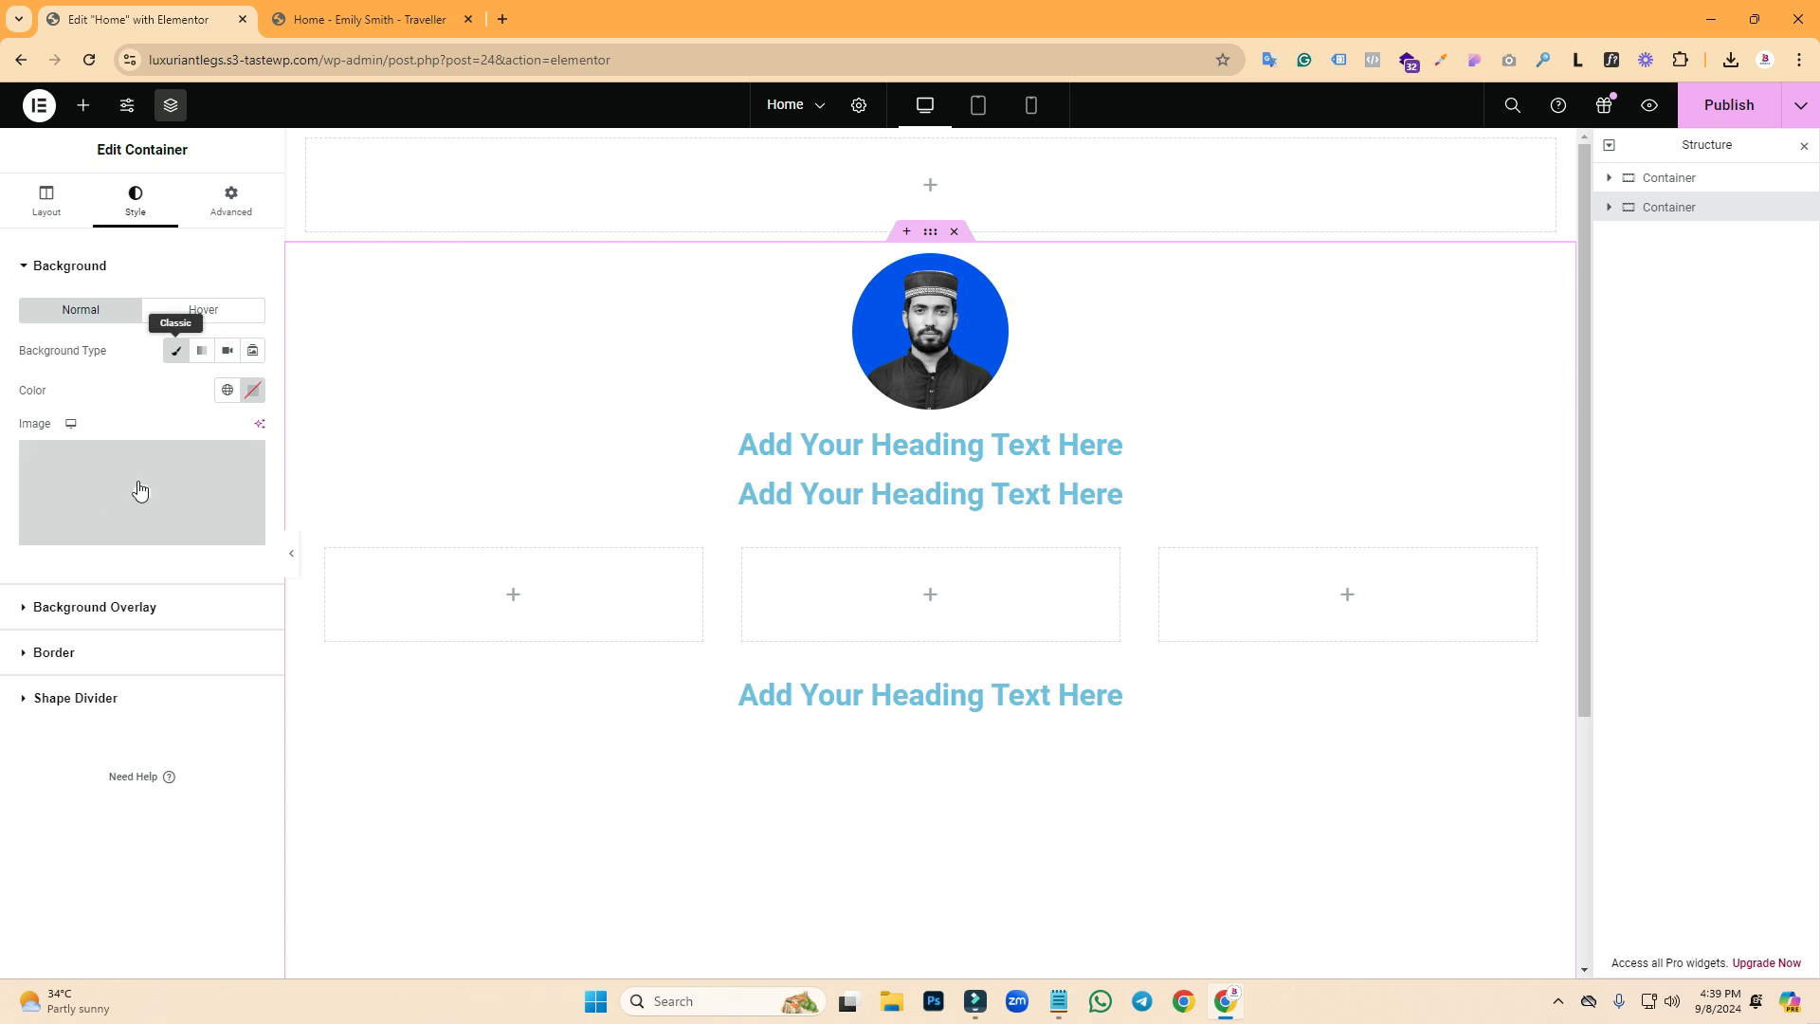
left_click(130, 497)
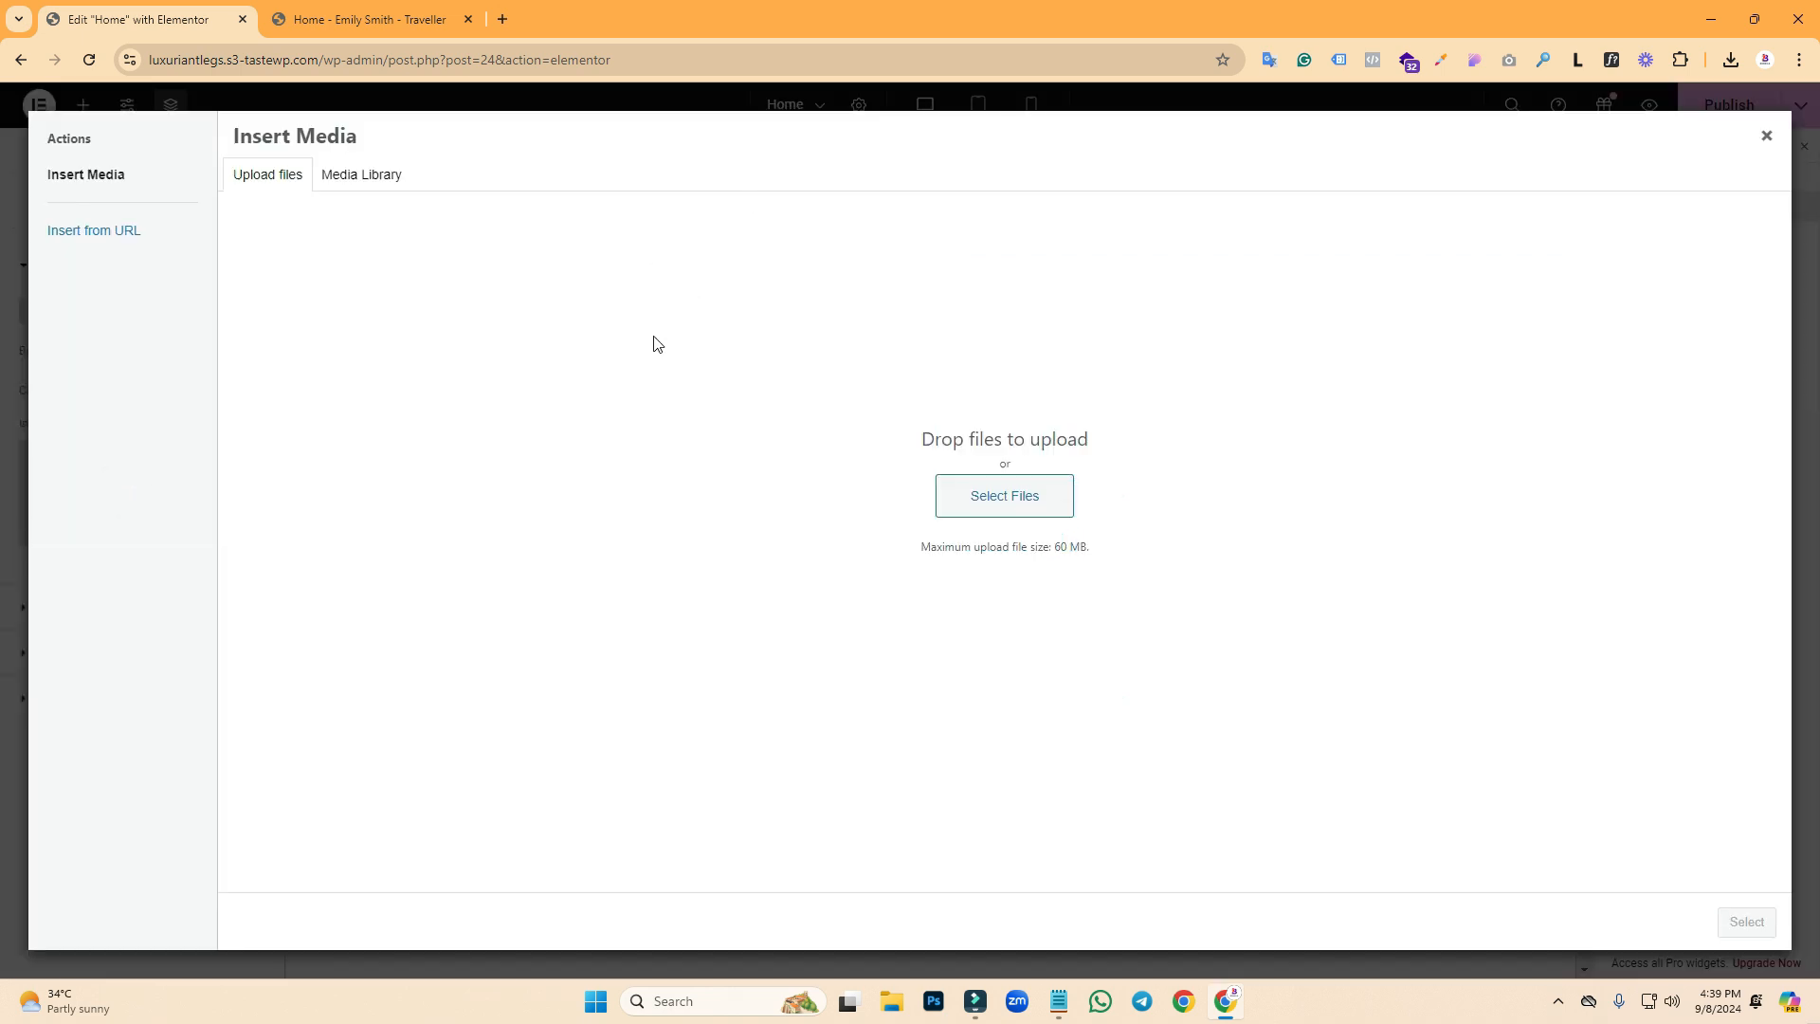
left_click(389, 176)
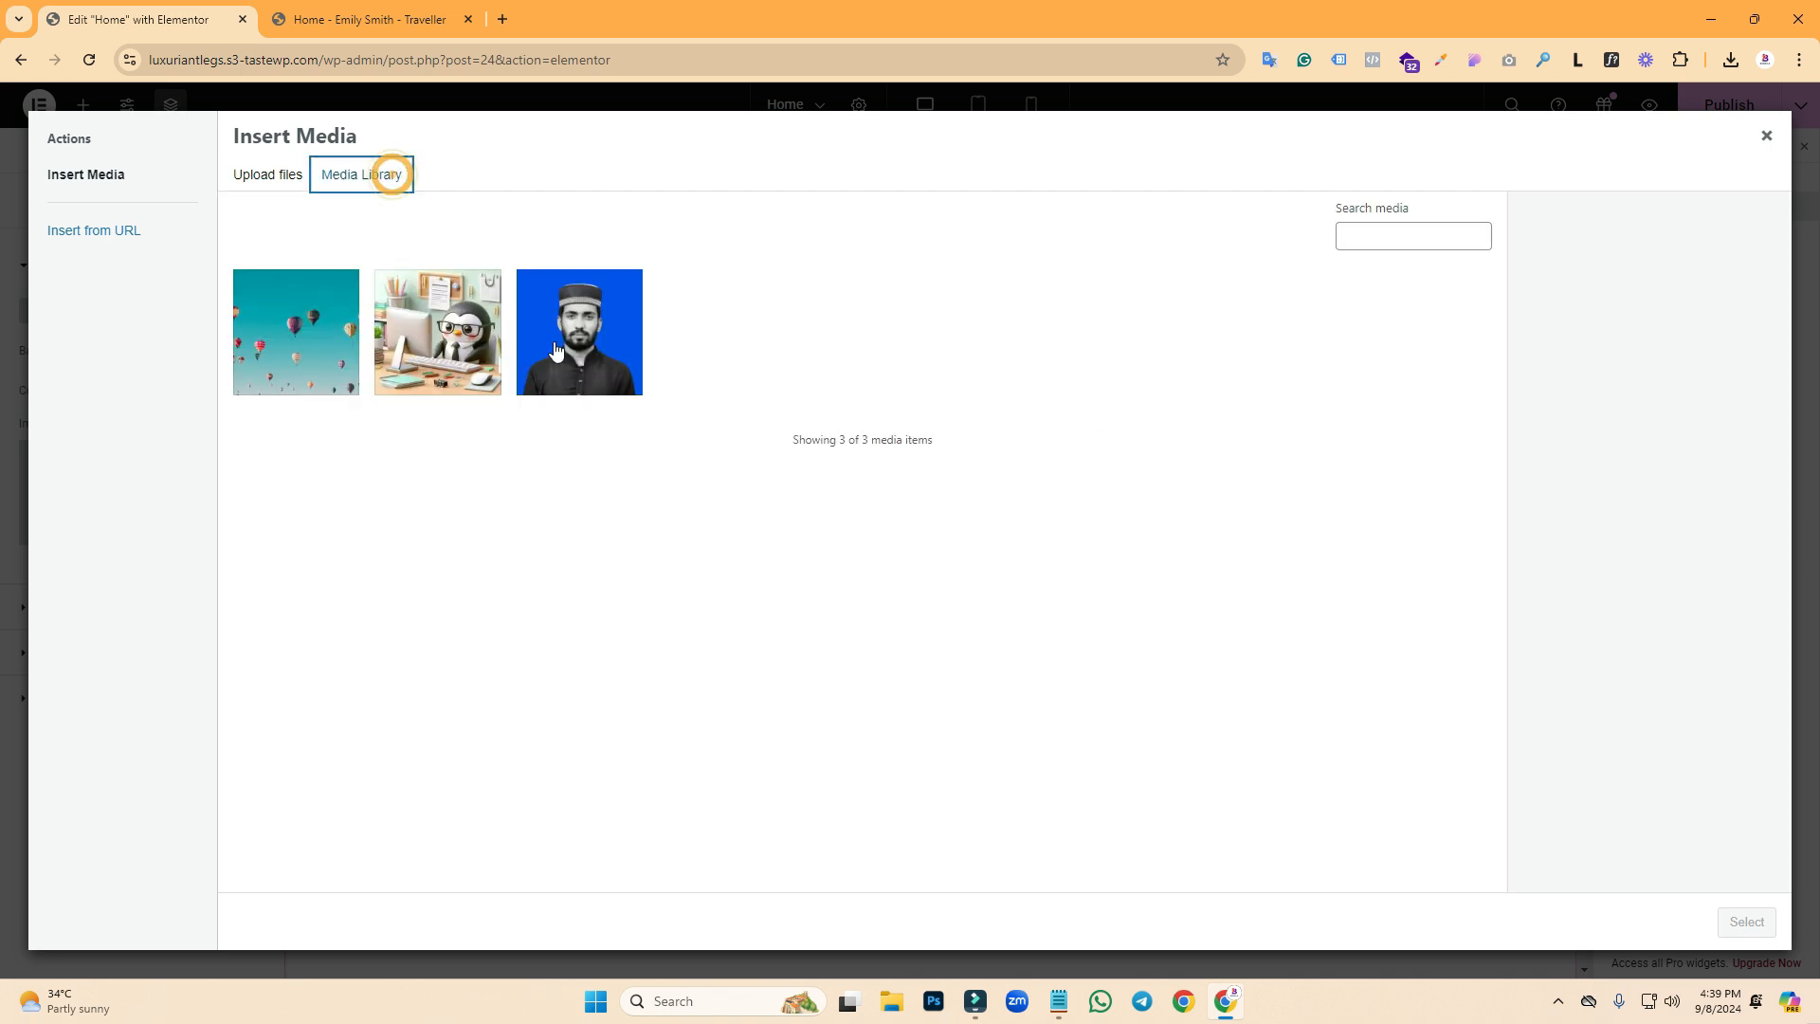
left_click(308, 332)
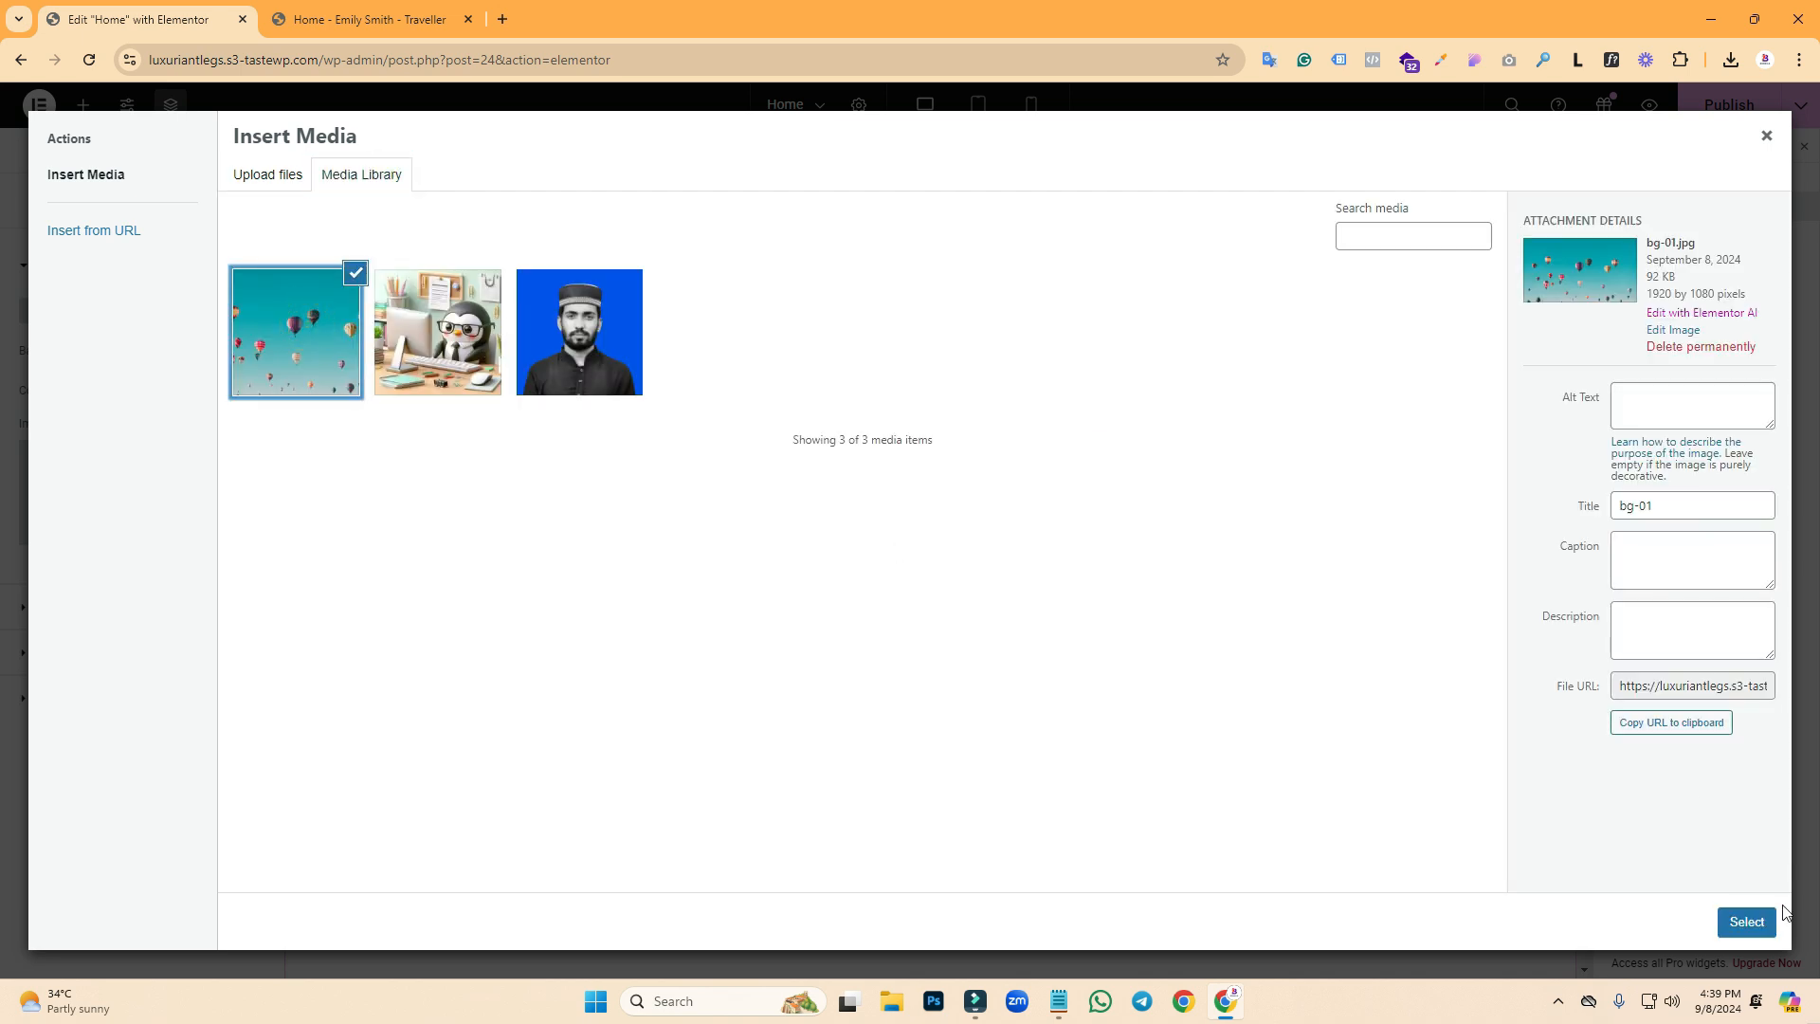
left_click(1764, 924)
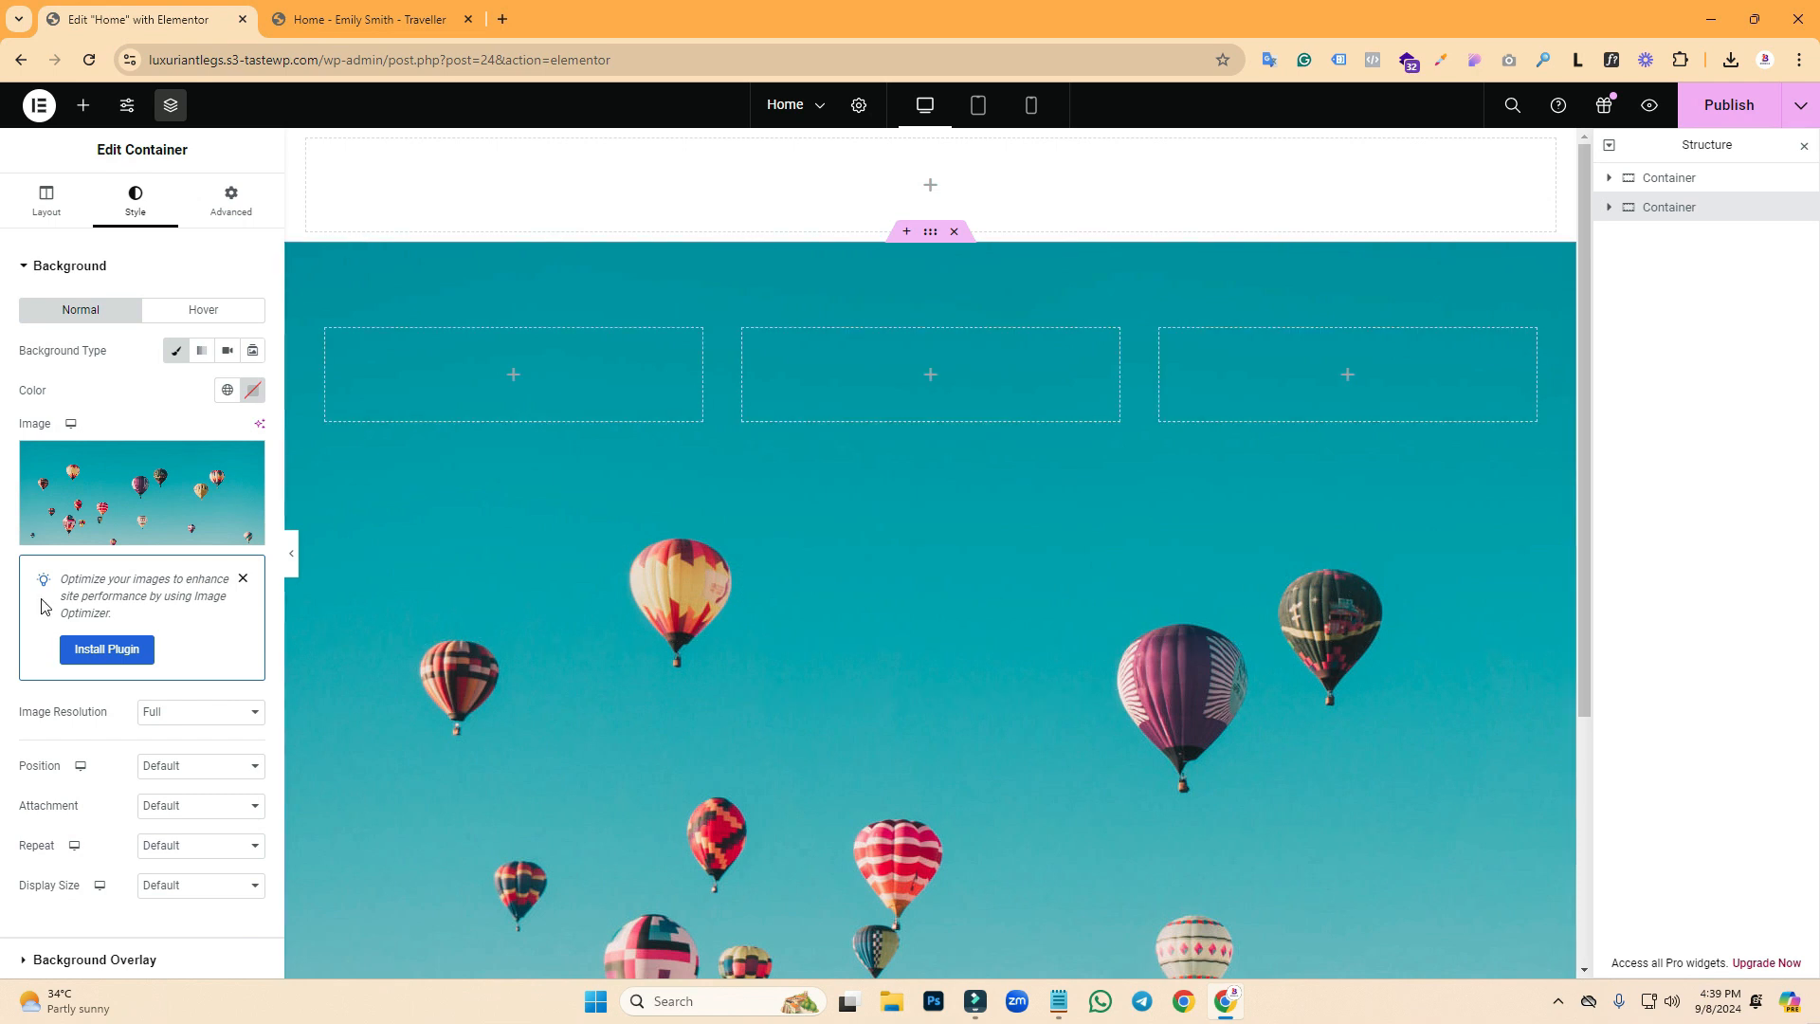
- Set the background to Center Center position, No-repeat and Cover display size
left_click(177, 767)
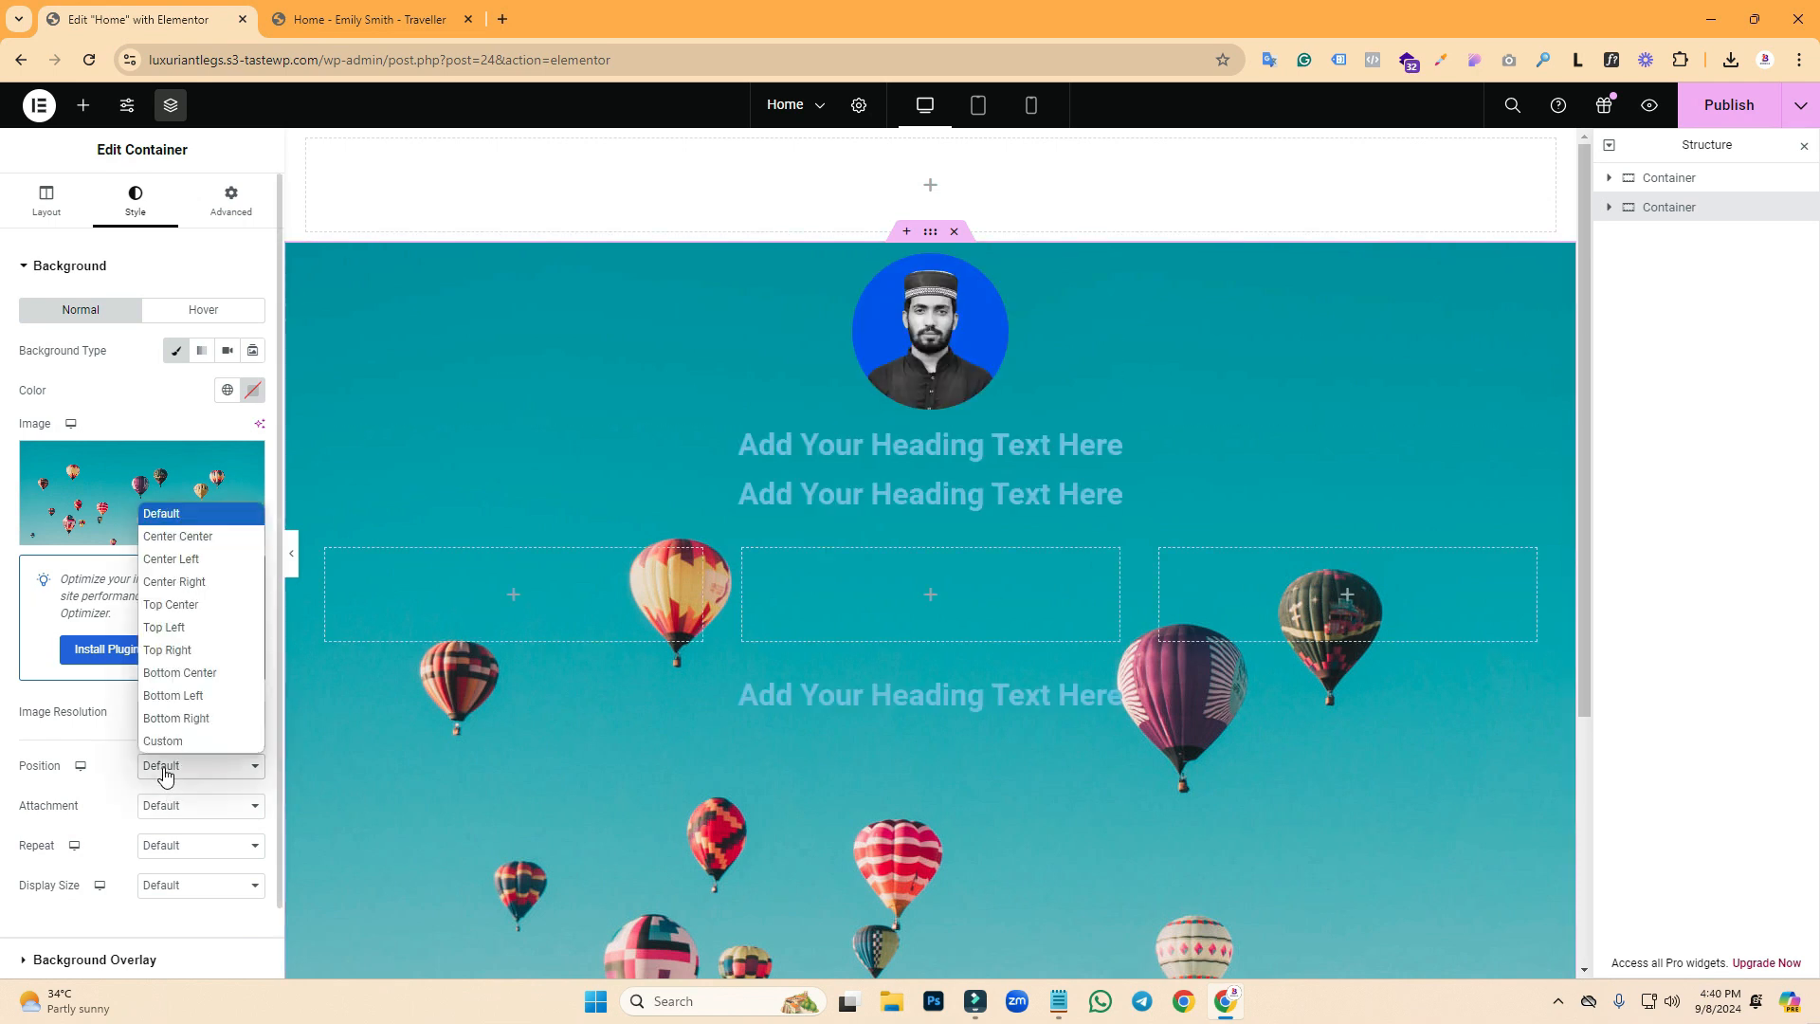
left_click(186, 537)
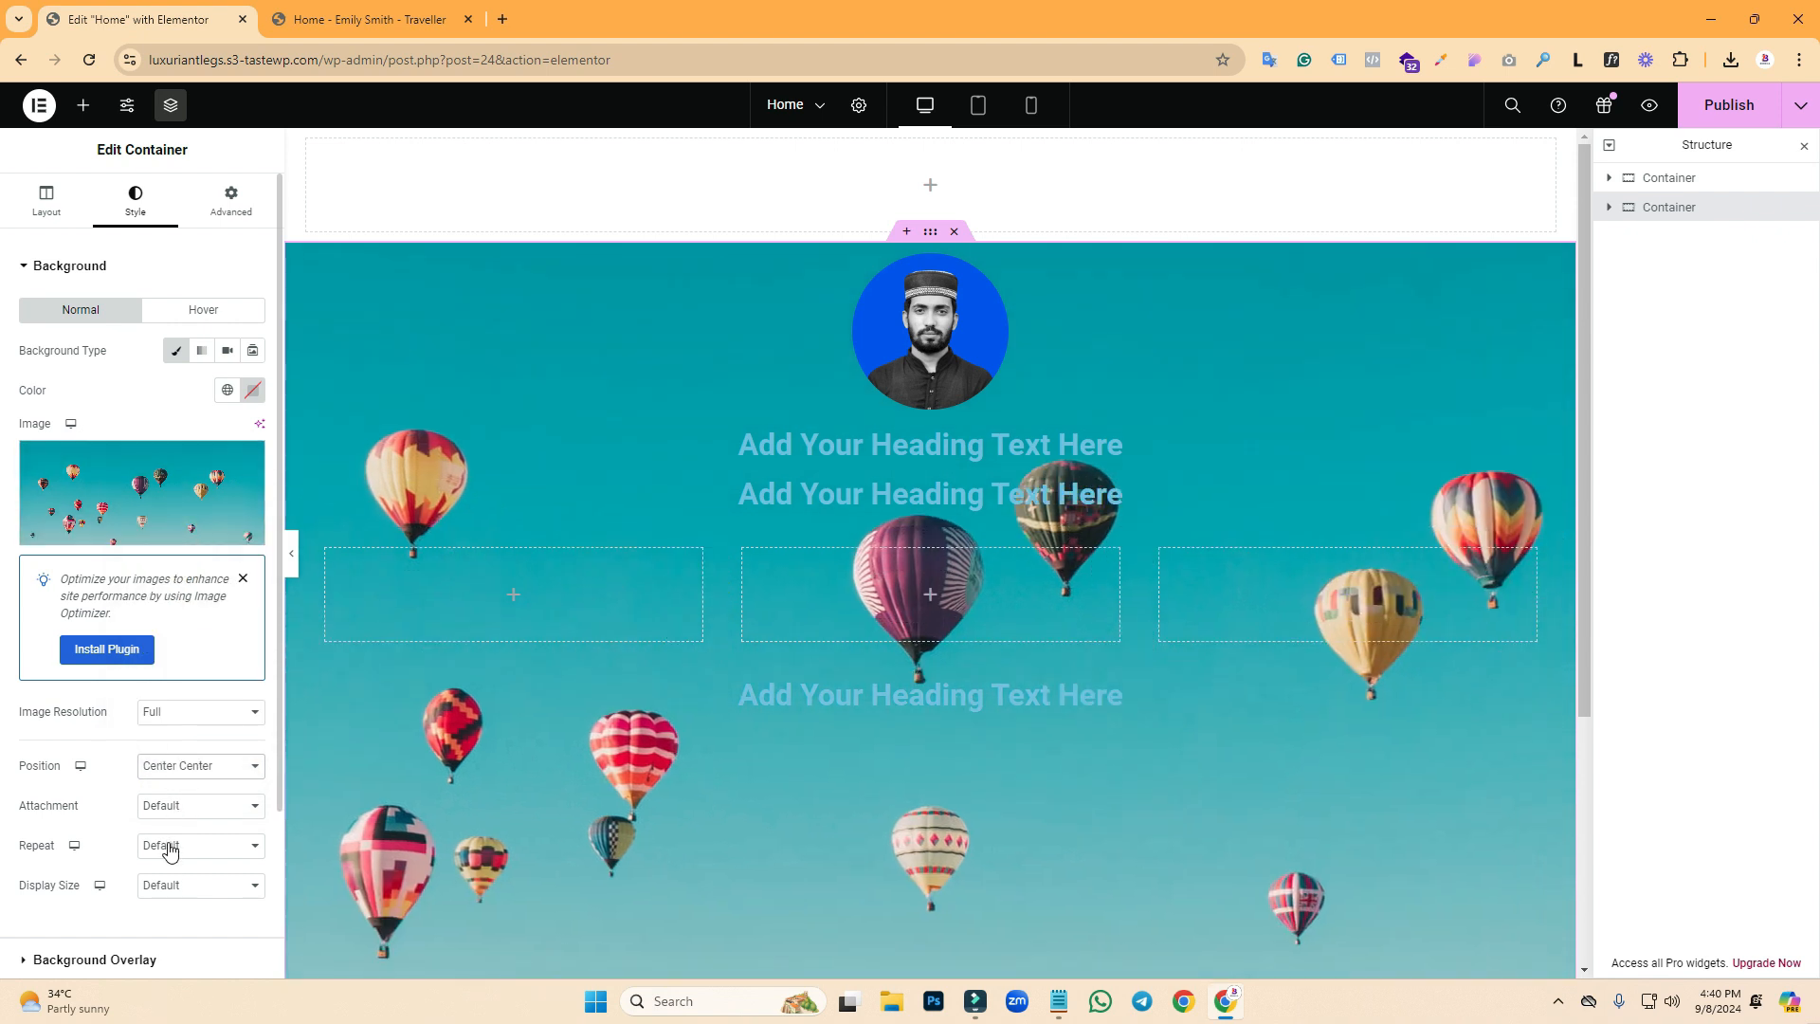
left_click(170, 852)
left_click(178, 890)
left_click(174, 887)
left_click(166, 811)
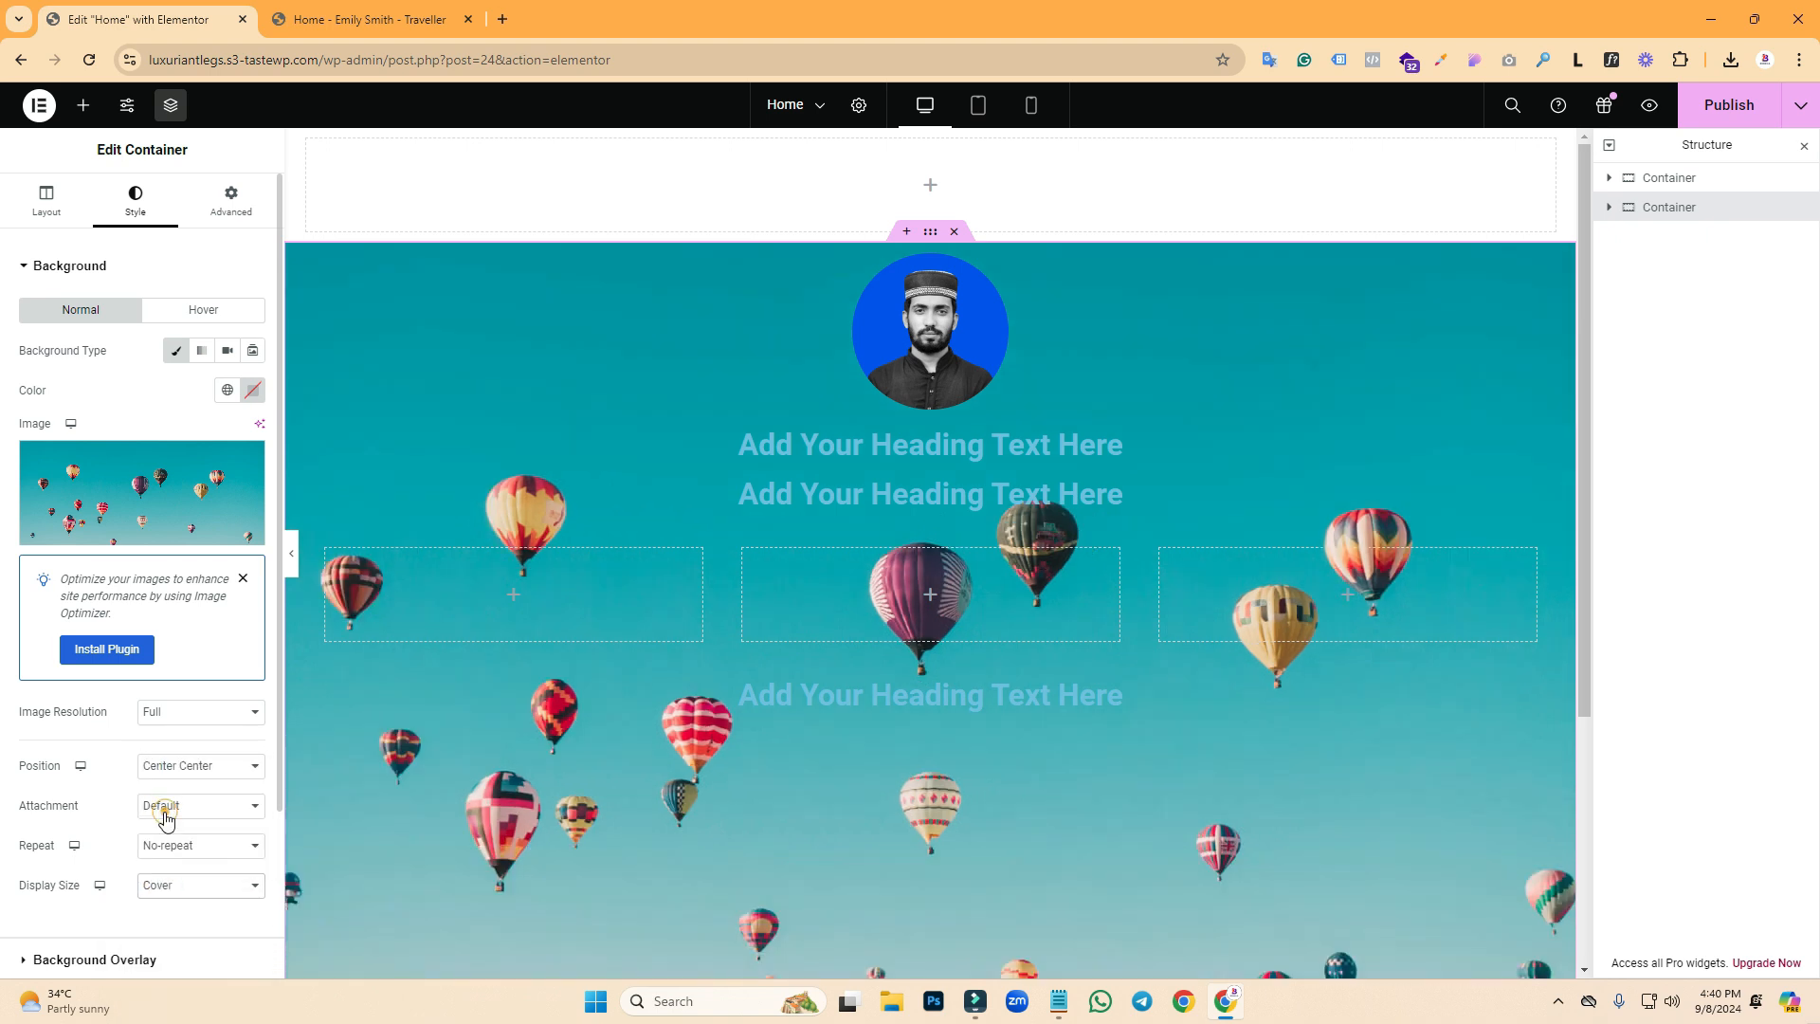
left_click(143, 382)
left_click(360, 19)
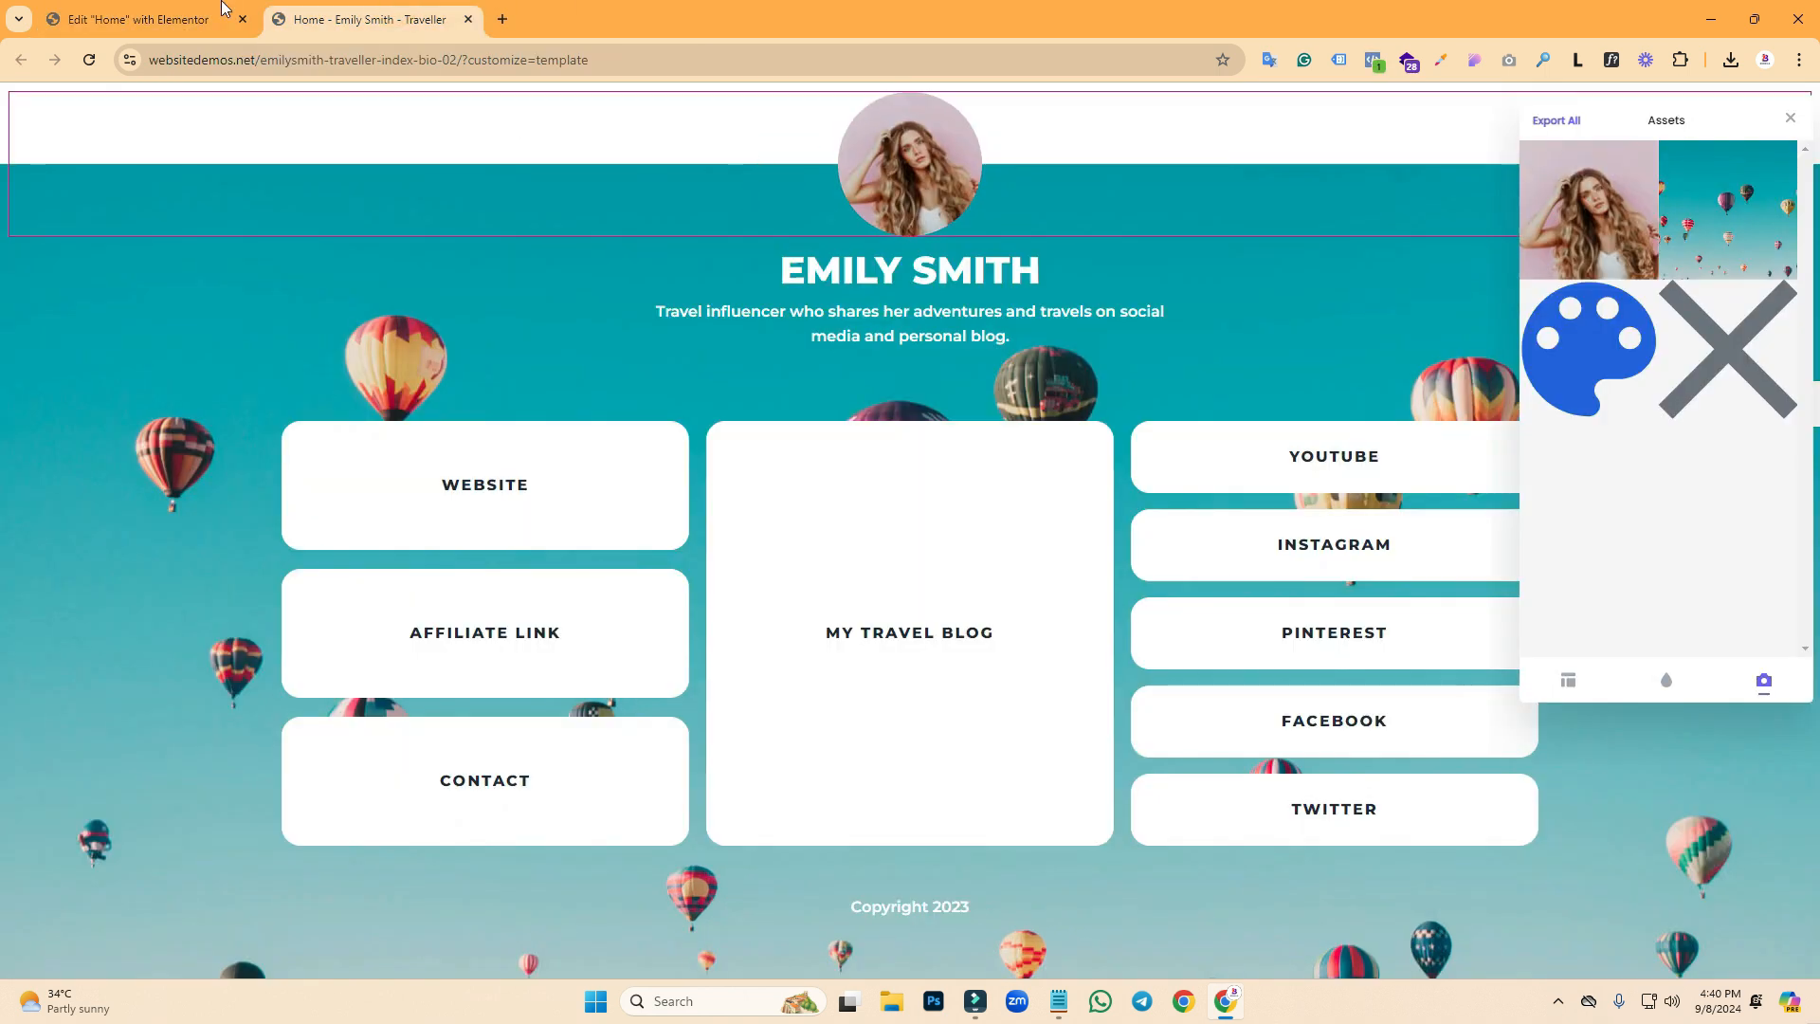
- Give the profile image an unlinked -85 px top margin and publish the page
left_click(190, 13)
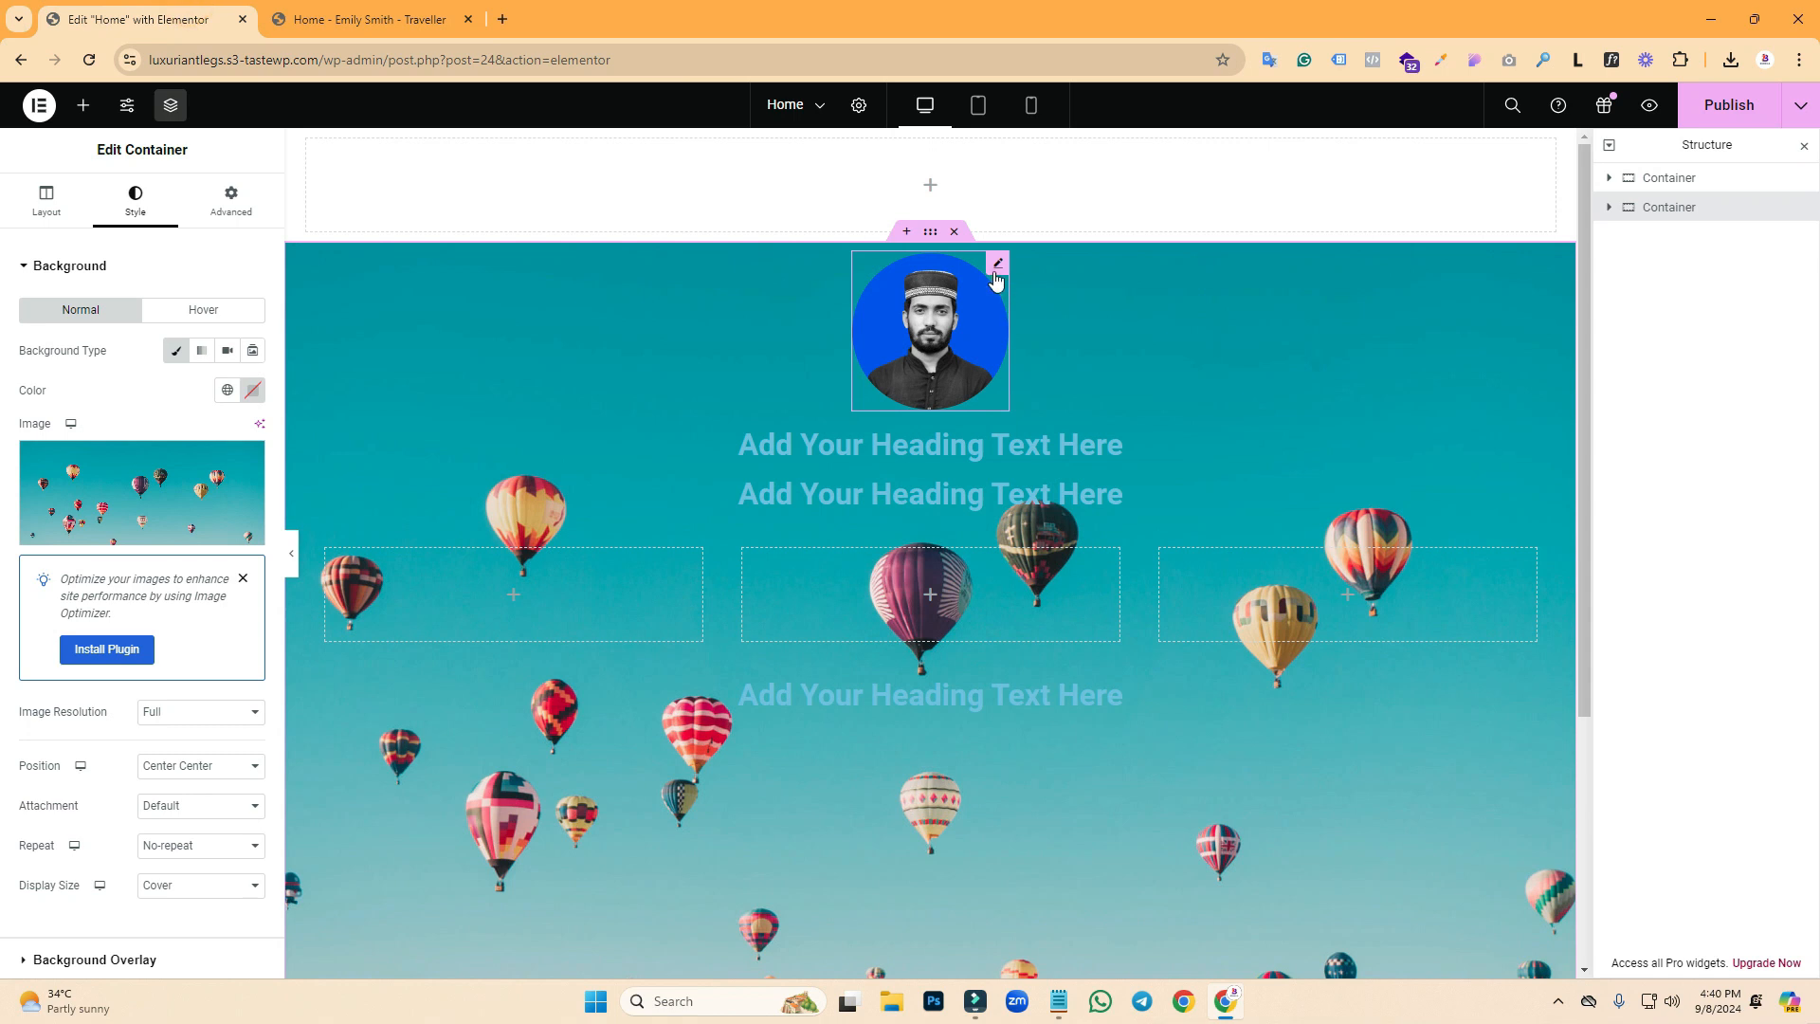
left_click(998, 265)
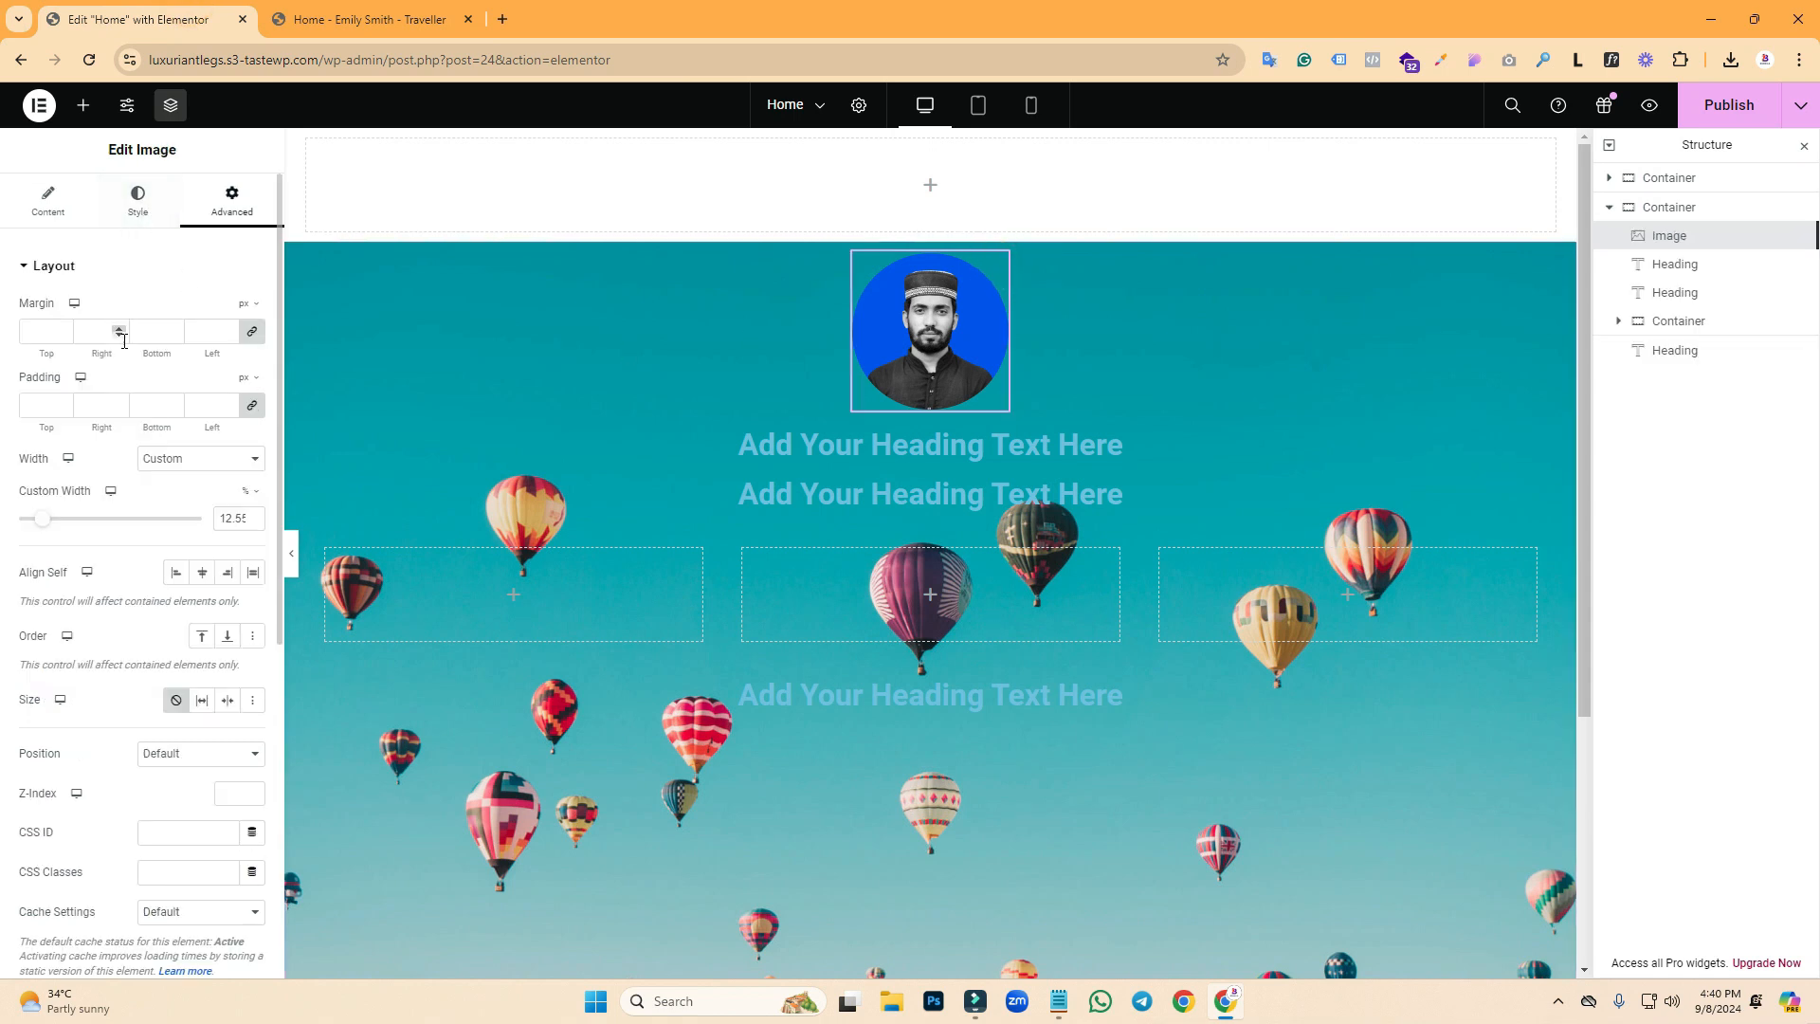
left_click(252, 332)
left_click(63, 334)
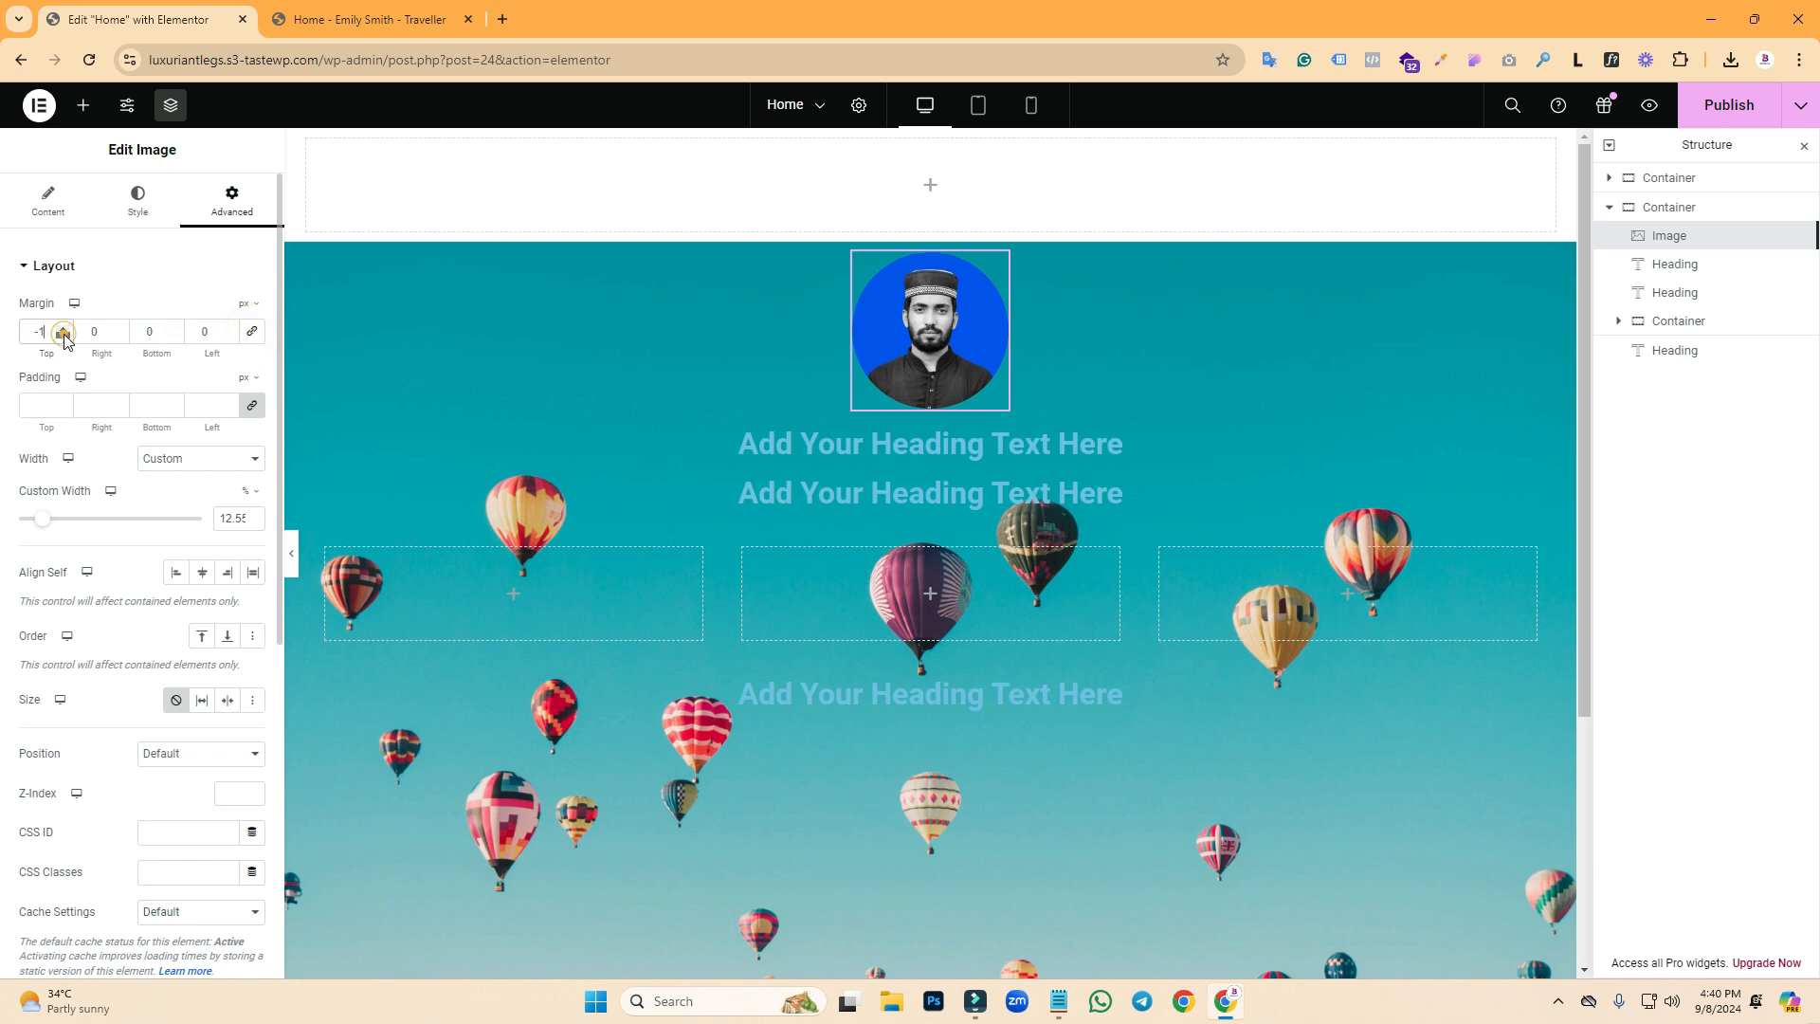
left_click_drag(41, 331, 38, 332)
type("85")
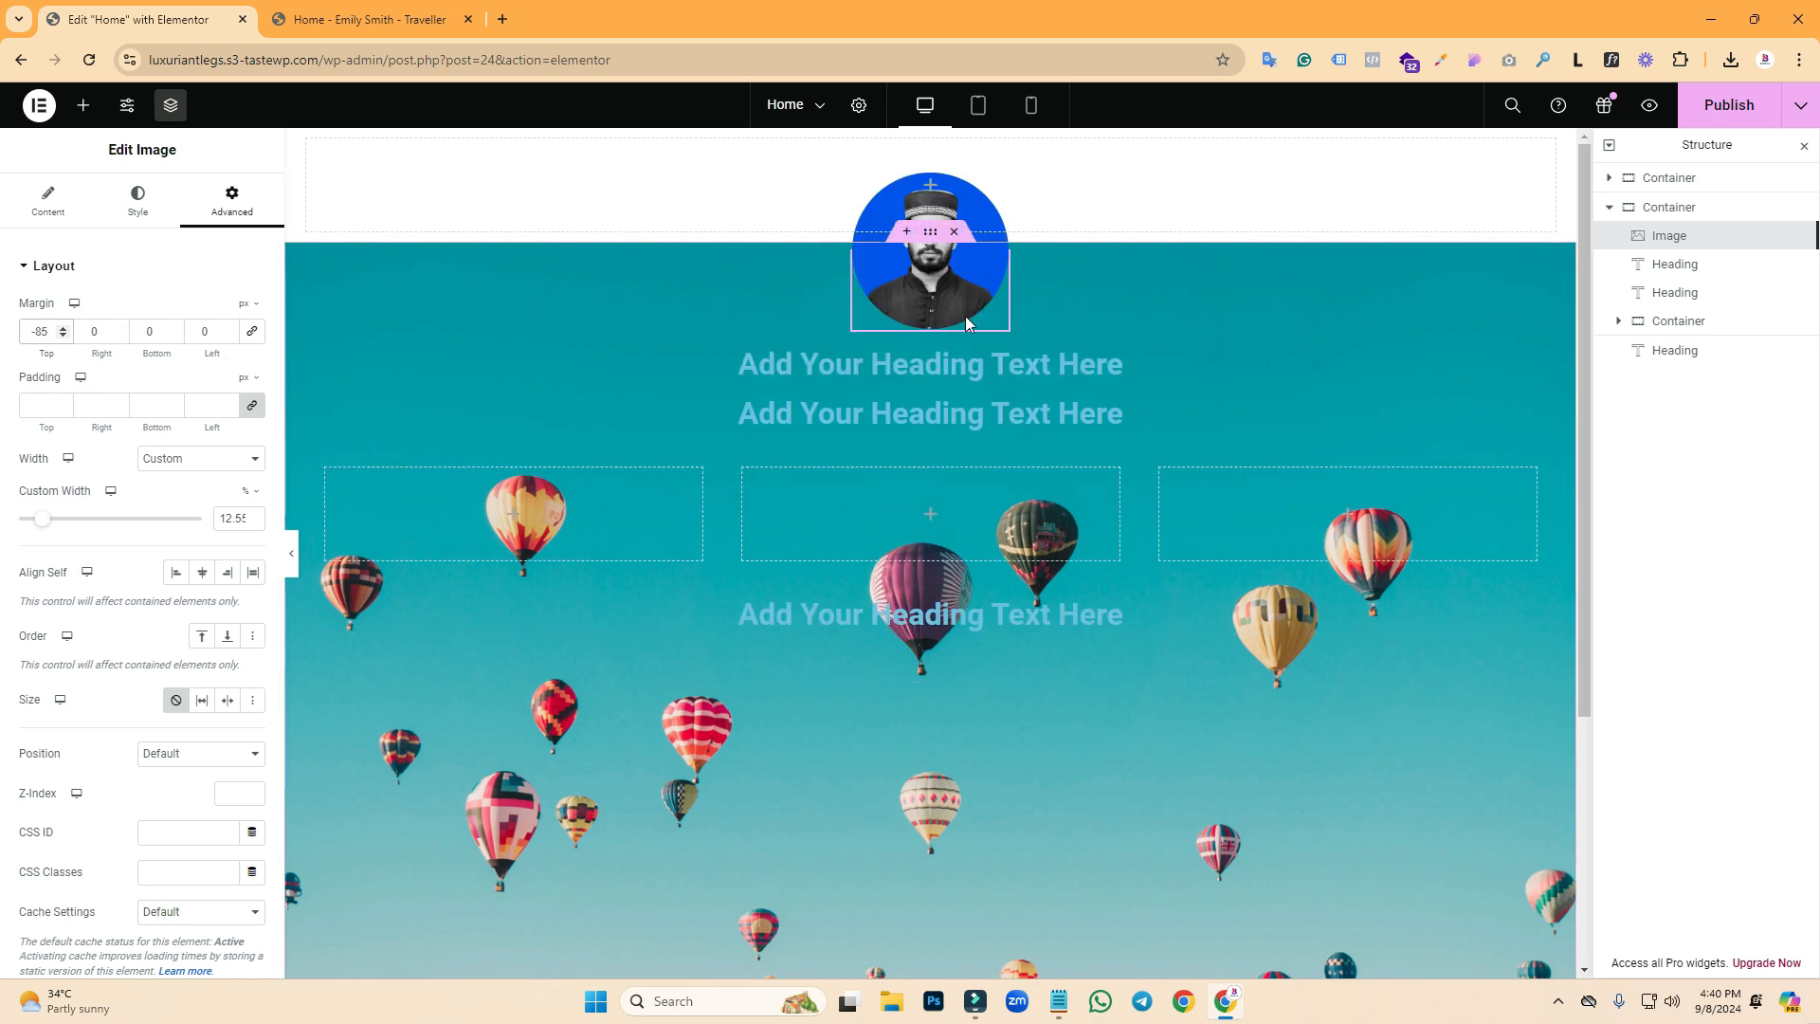
left_click(1744, 112)
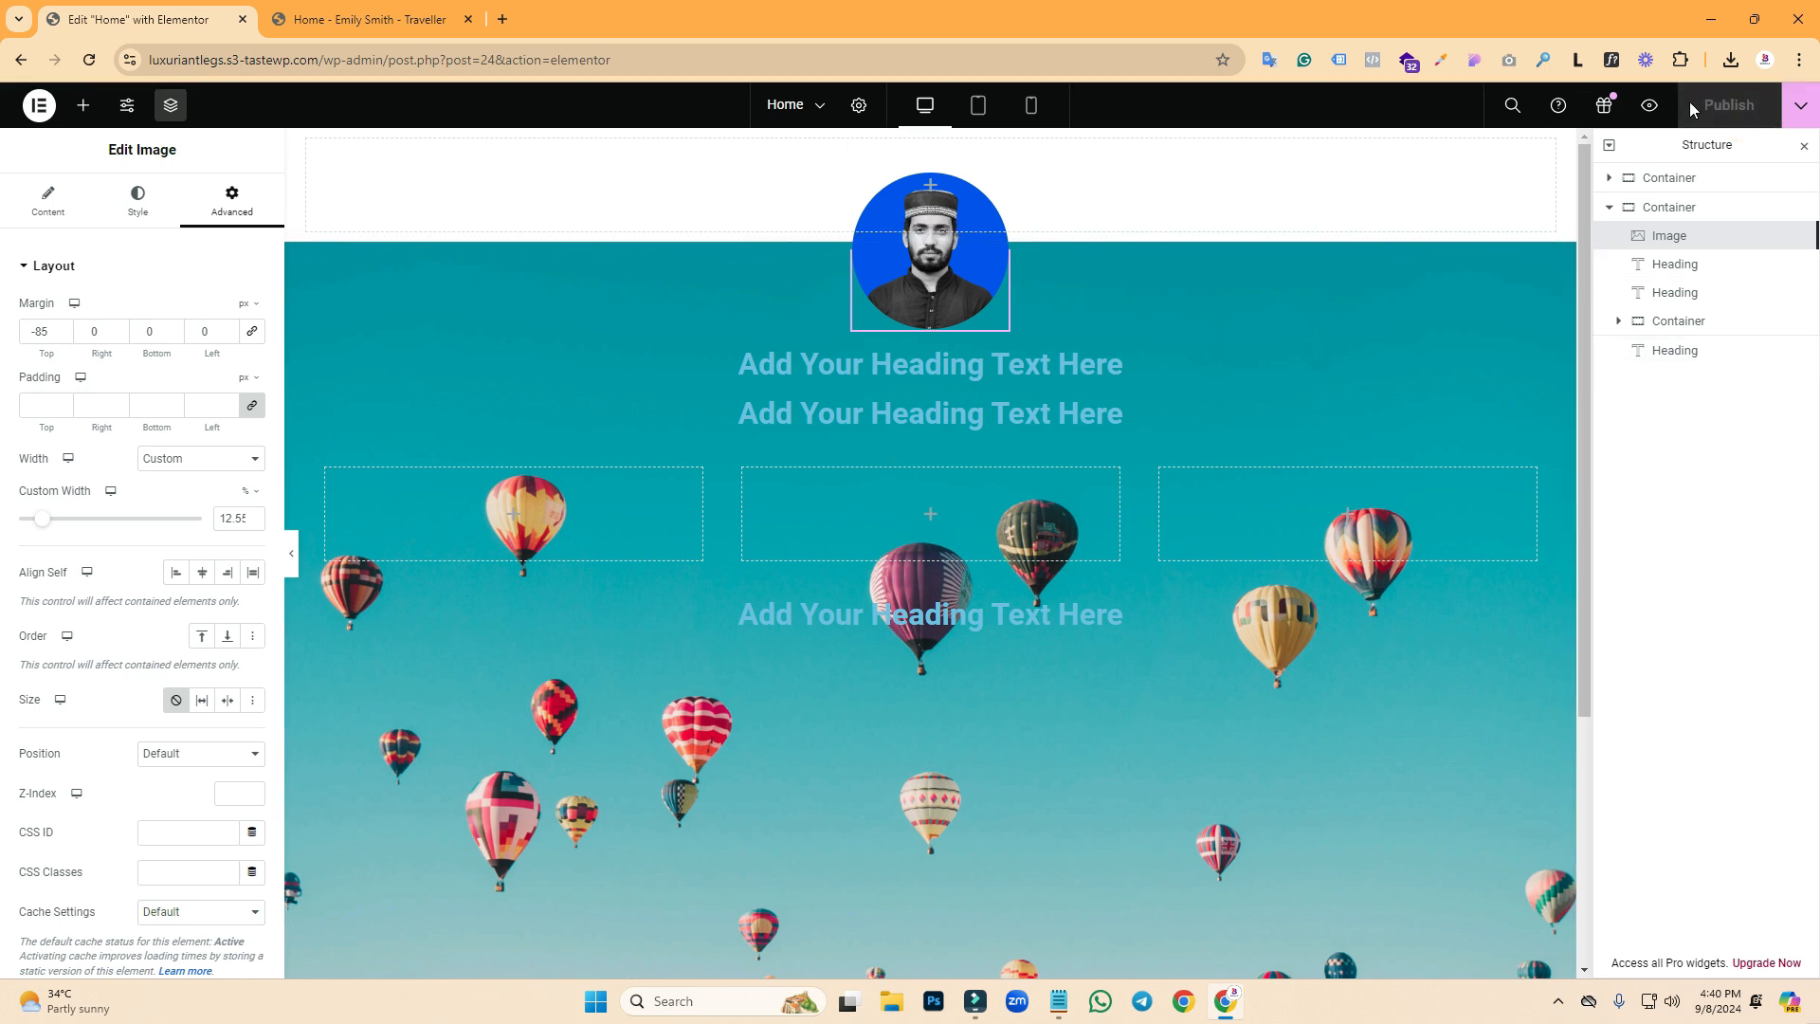
- Replace the first heading's placeholder title with the site owner's name
left_click(863, 368)
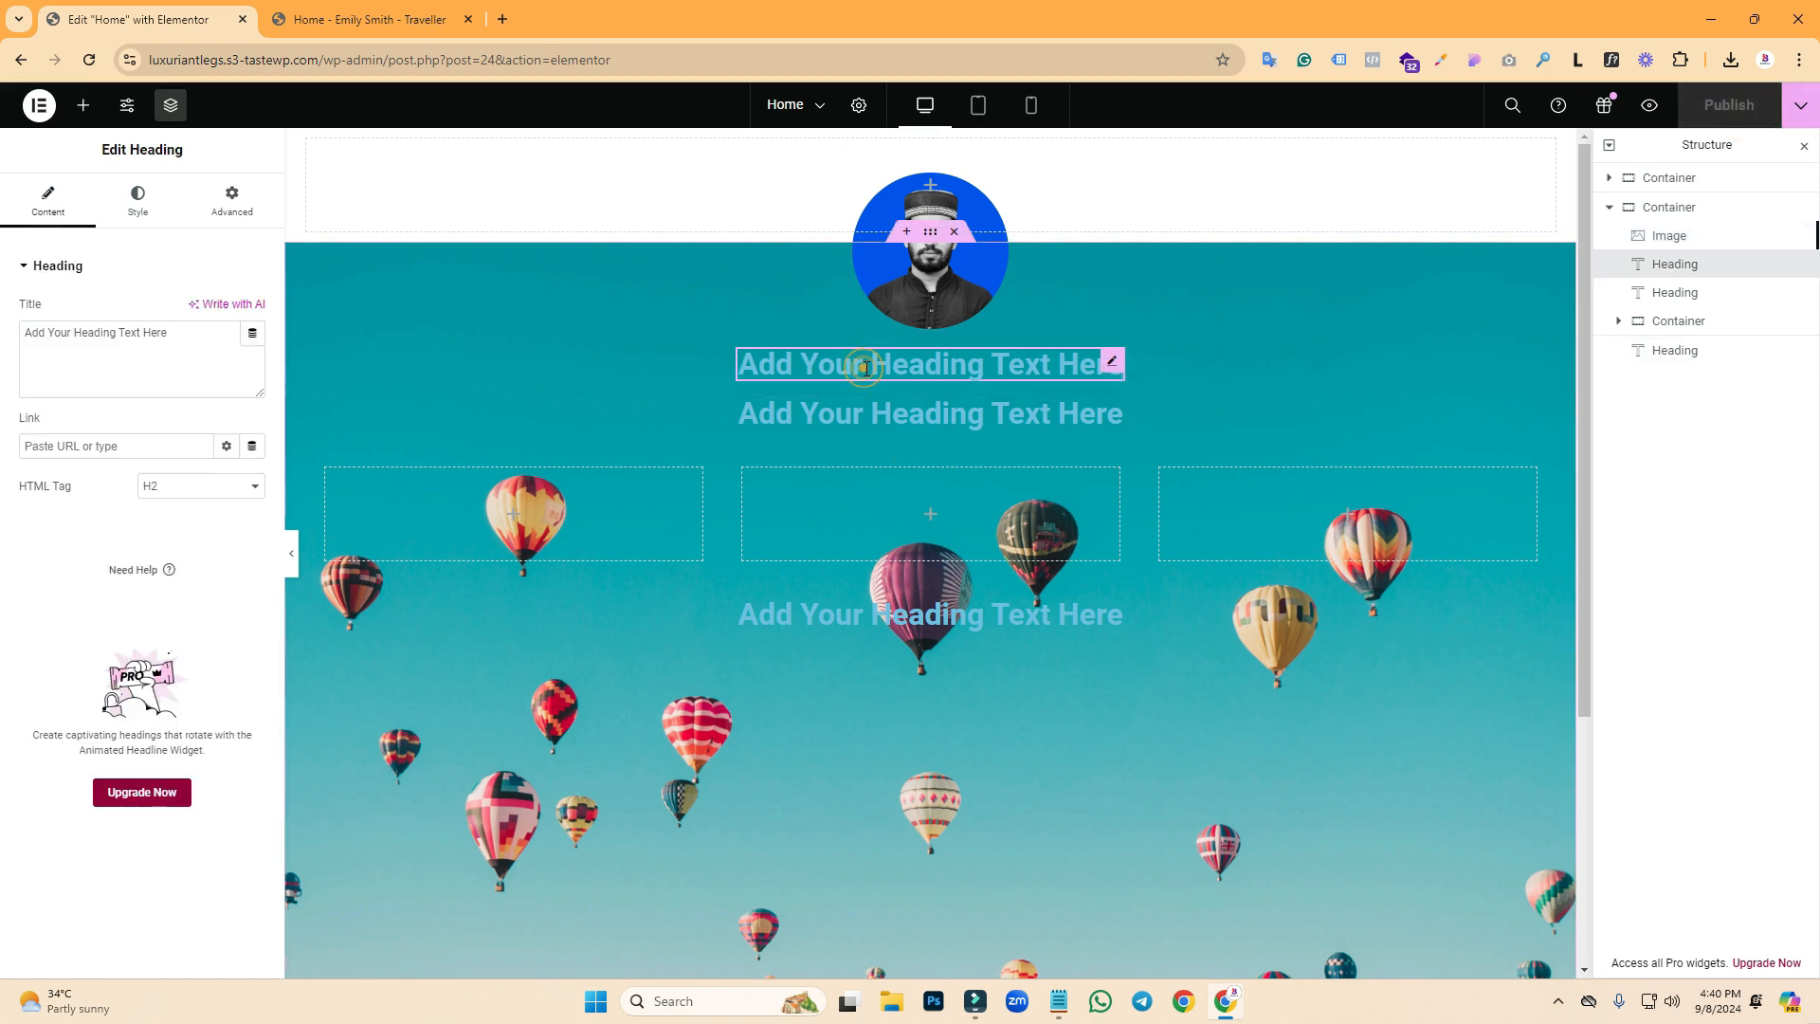
left_click_drag(168, 333, 8, 337)
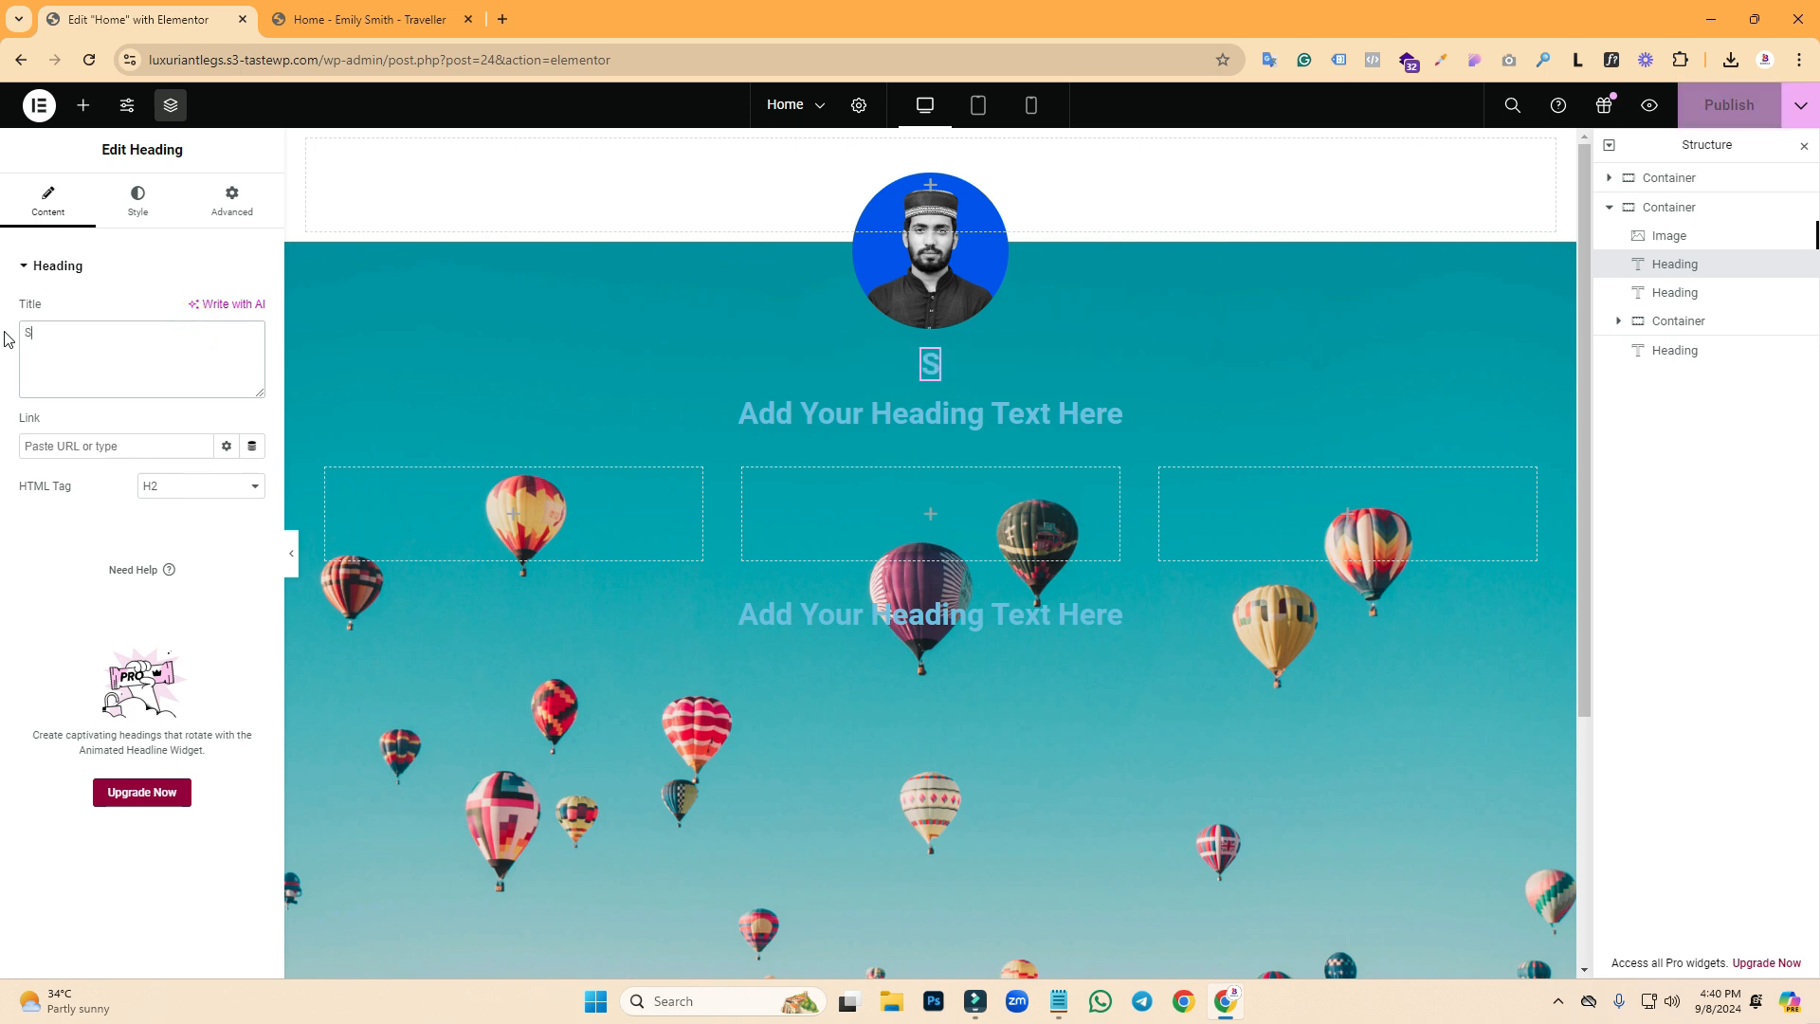
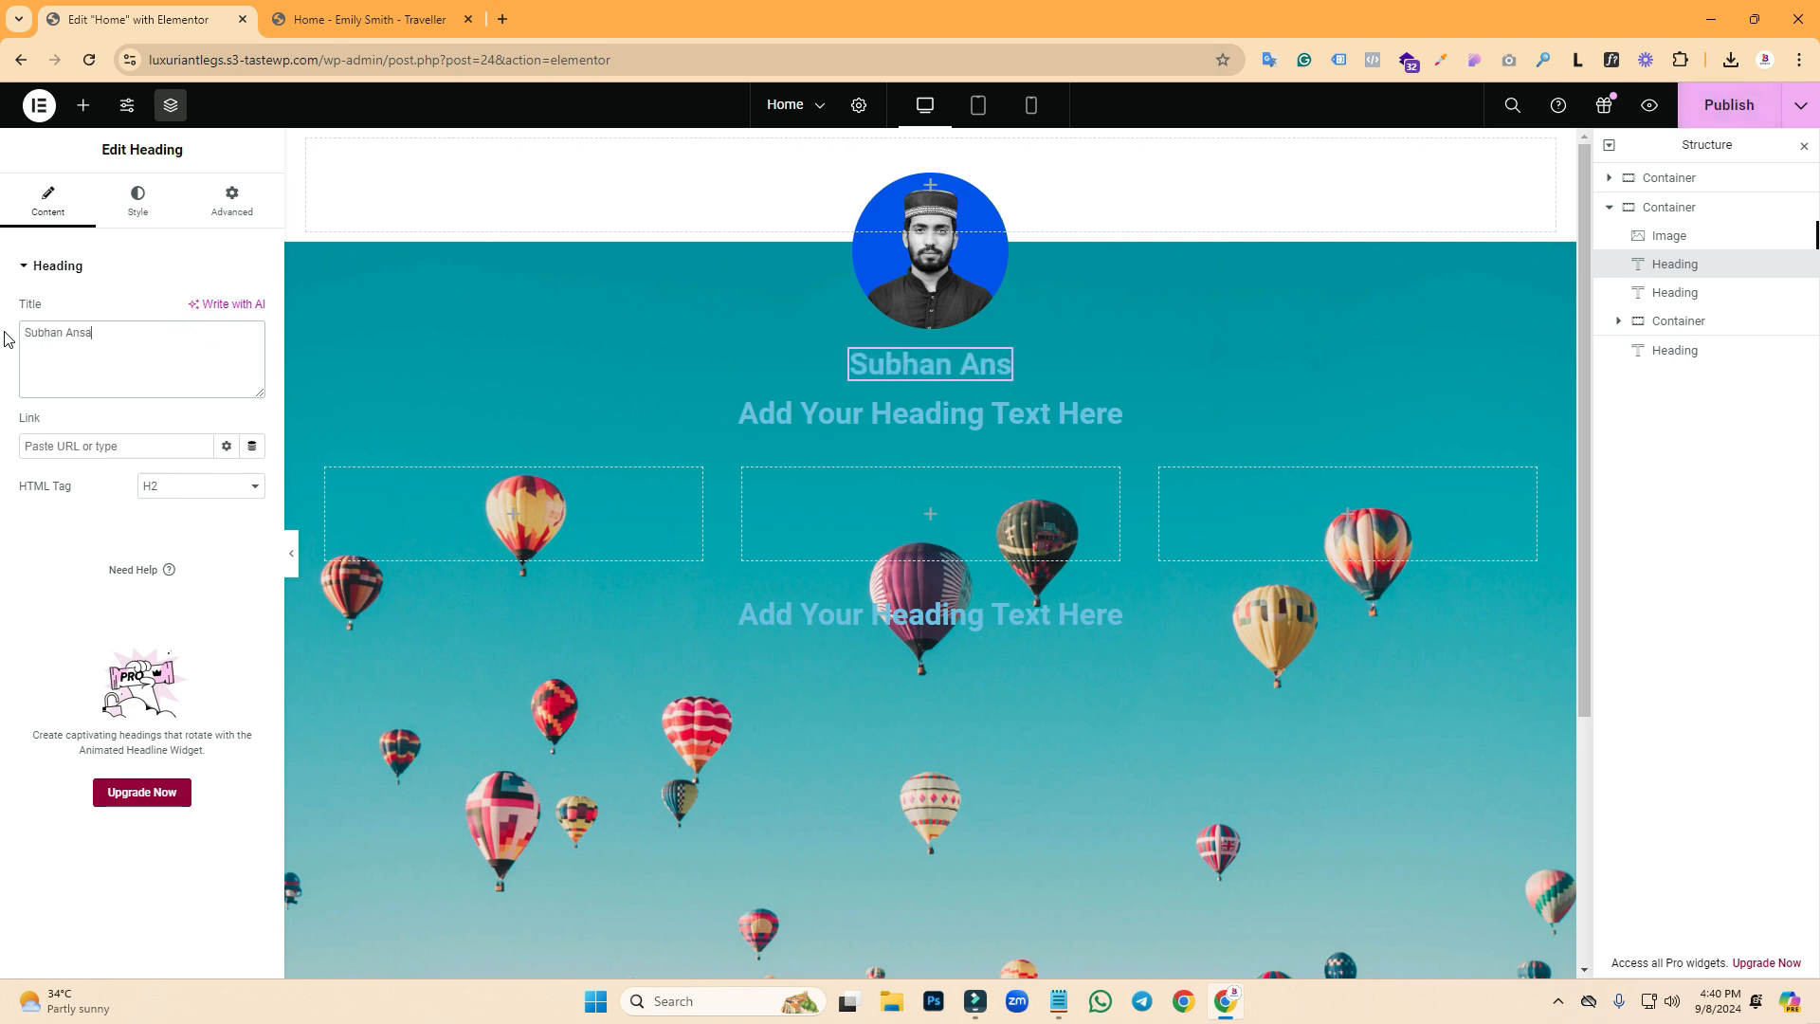
- Paste the travel-influencer tagline from Notepad into the second heading's title
left_click(783, 425)
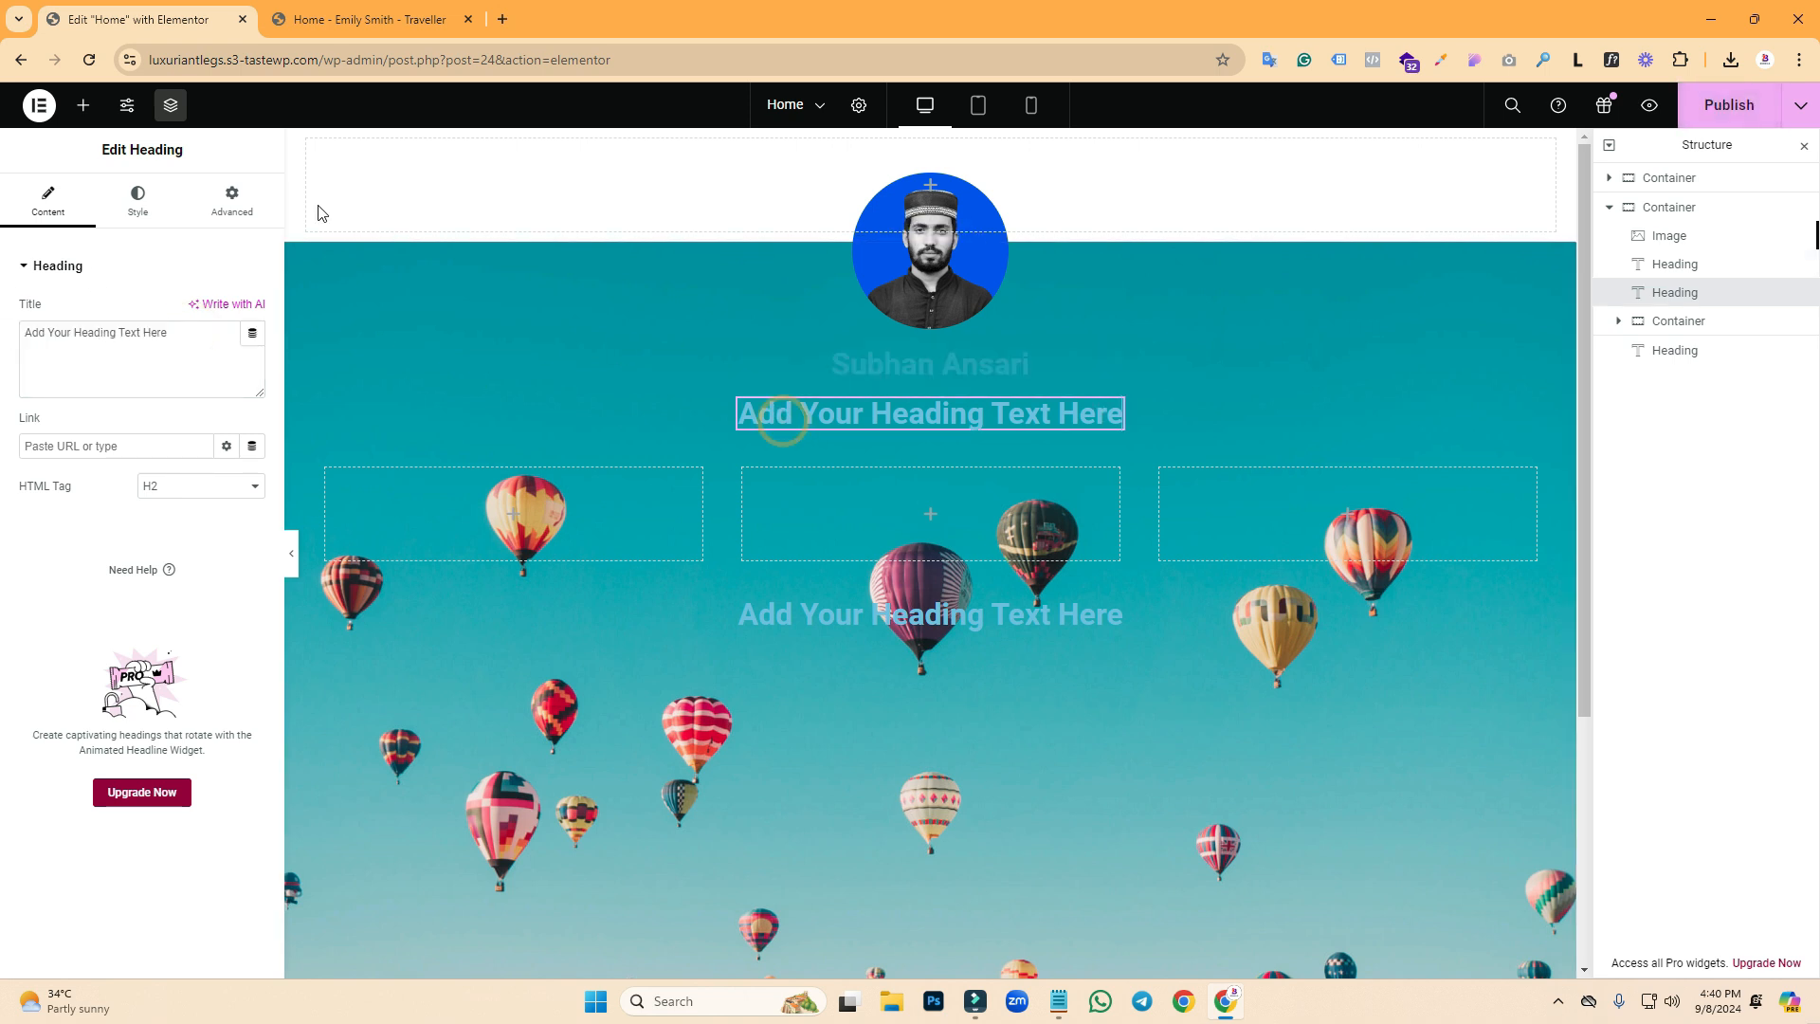
left_click(1059, 1003)
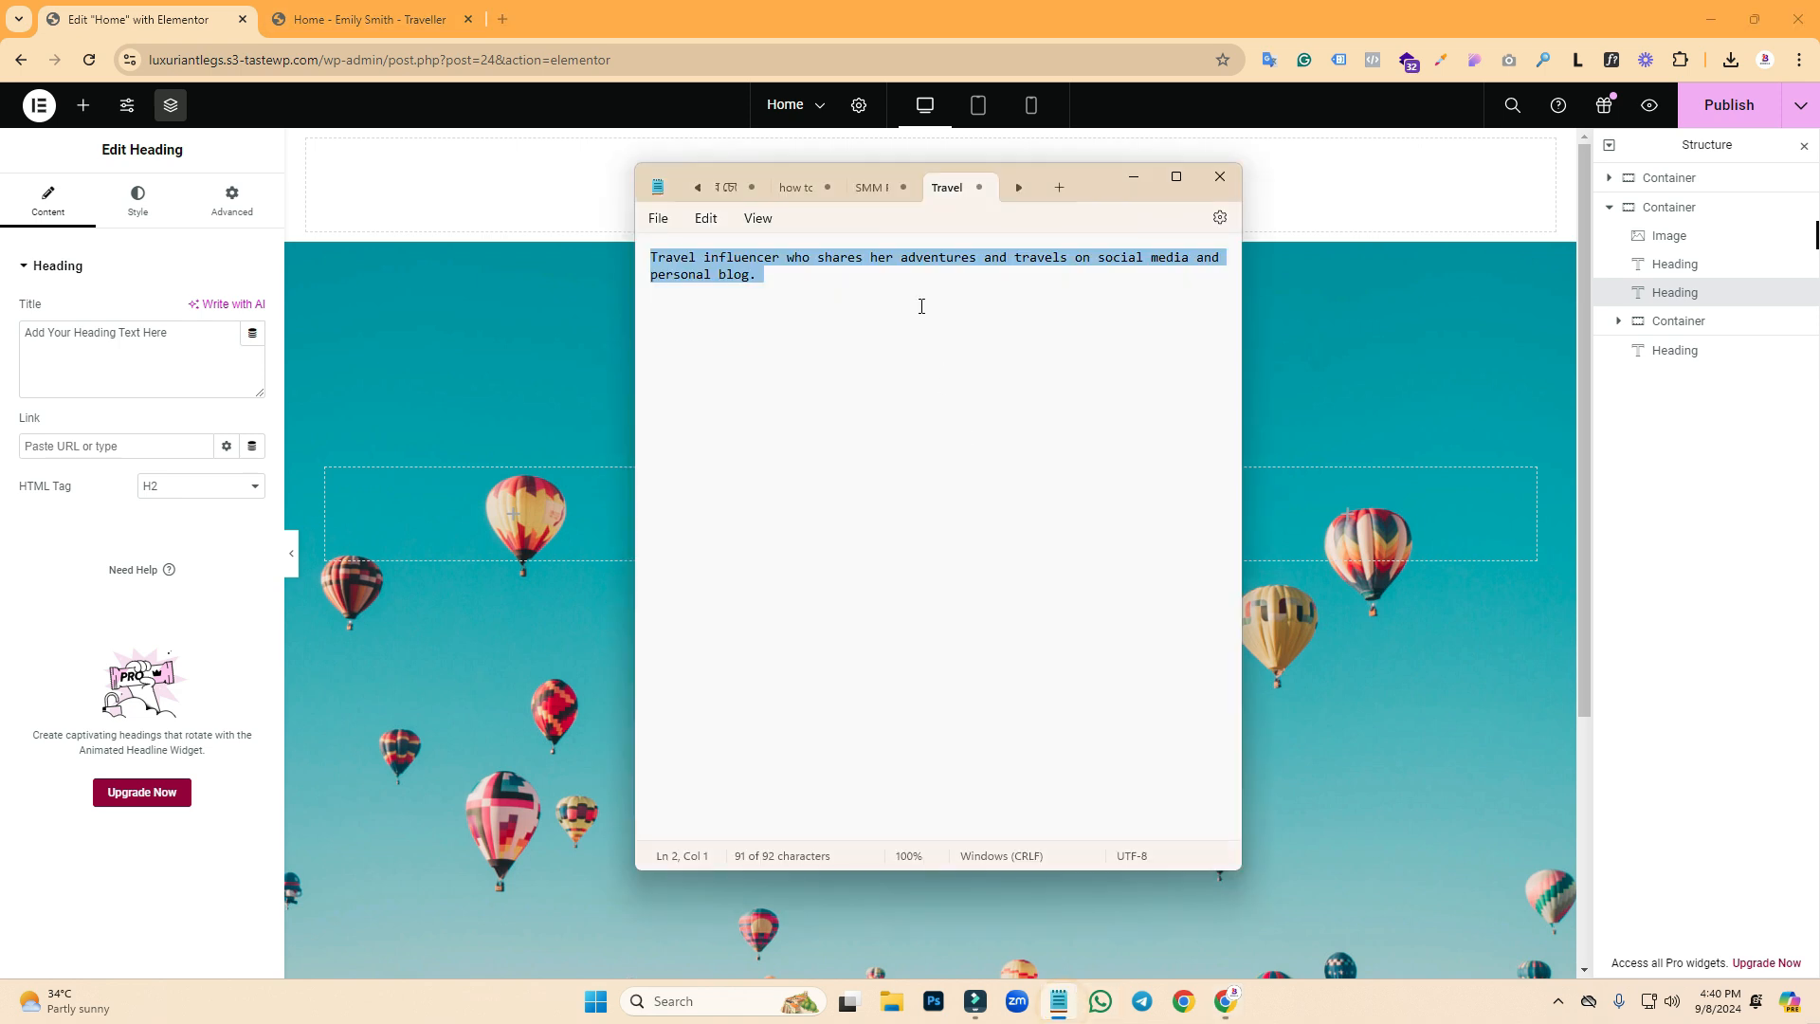
double_click(37, 332)
key("ctrl+a")
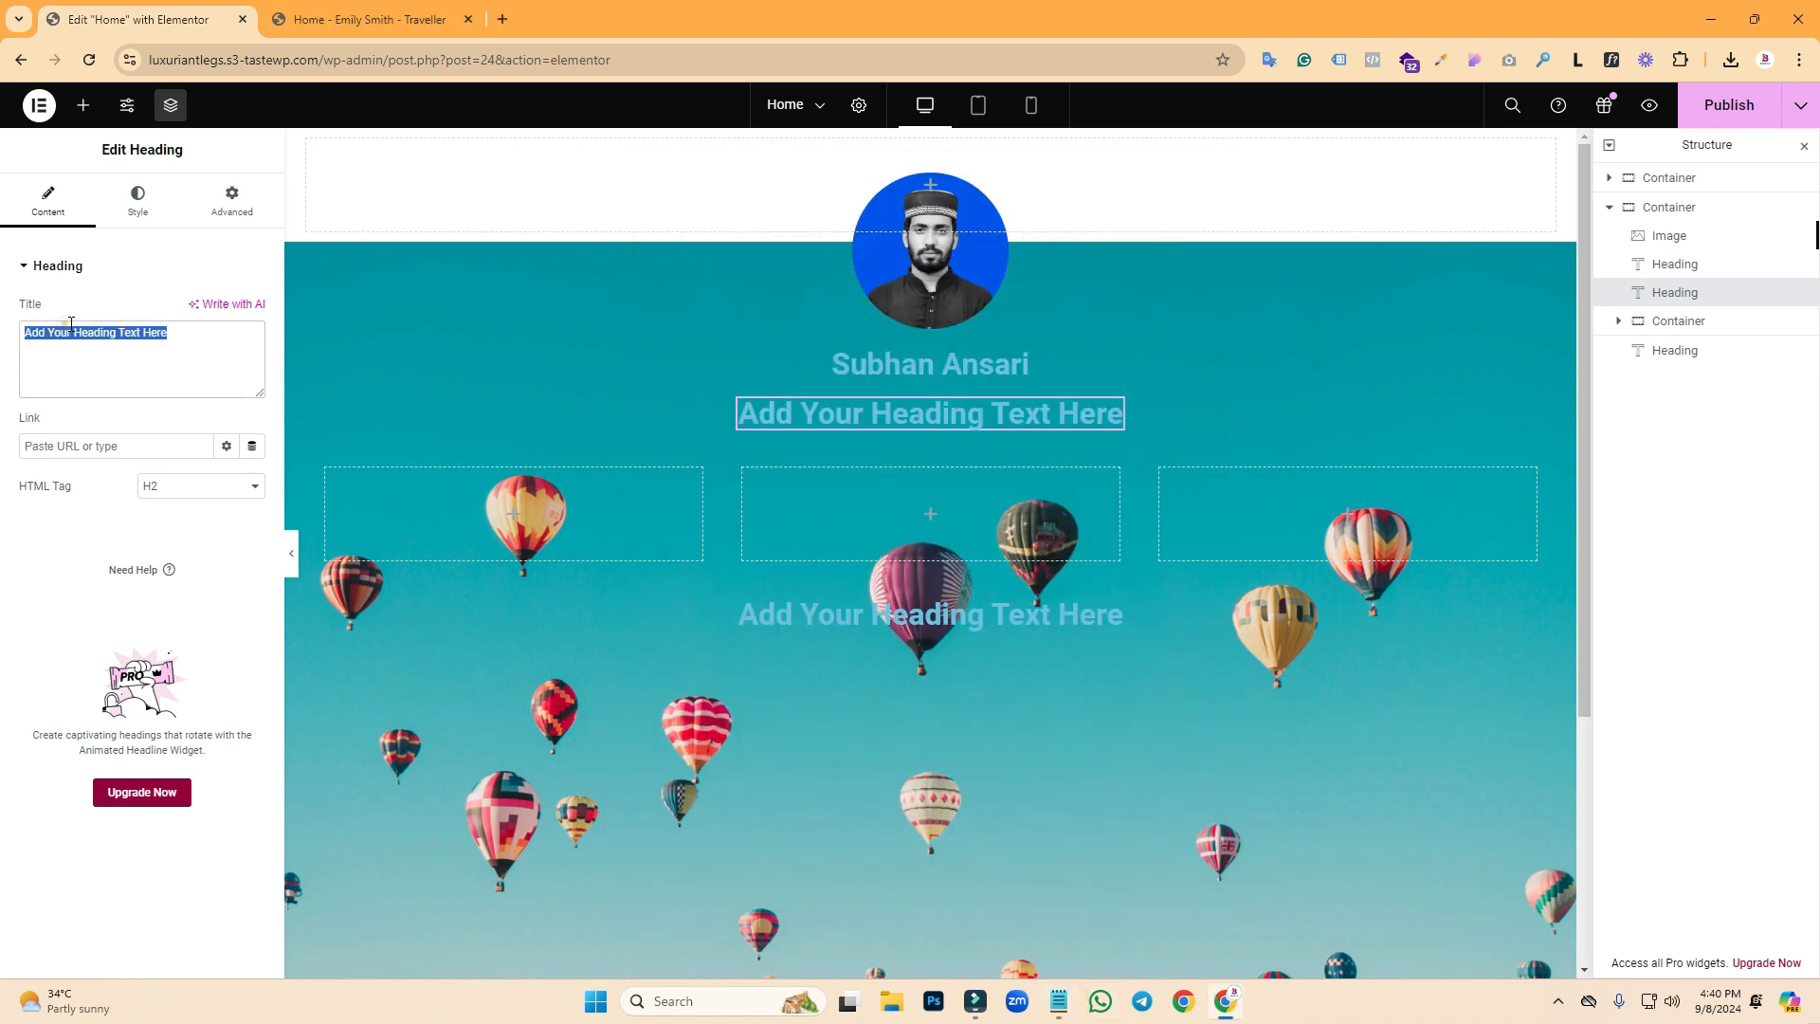
type("Travel influencer who shares her adventures and travels on social media and personal blog.")
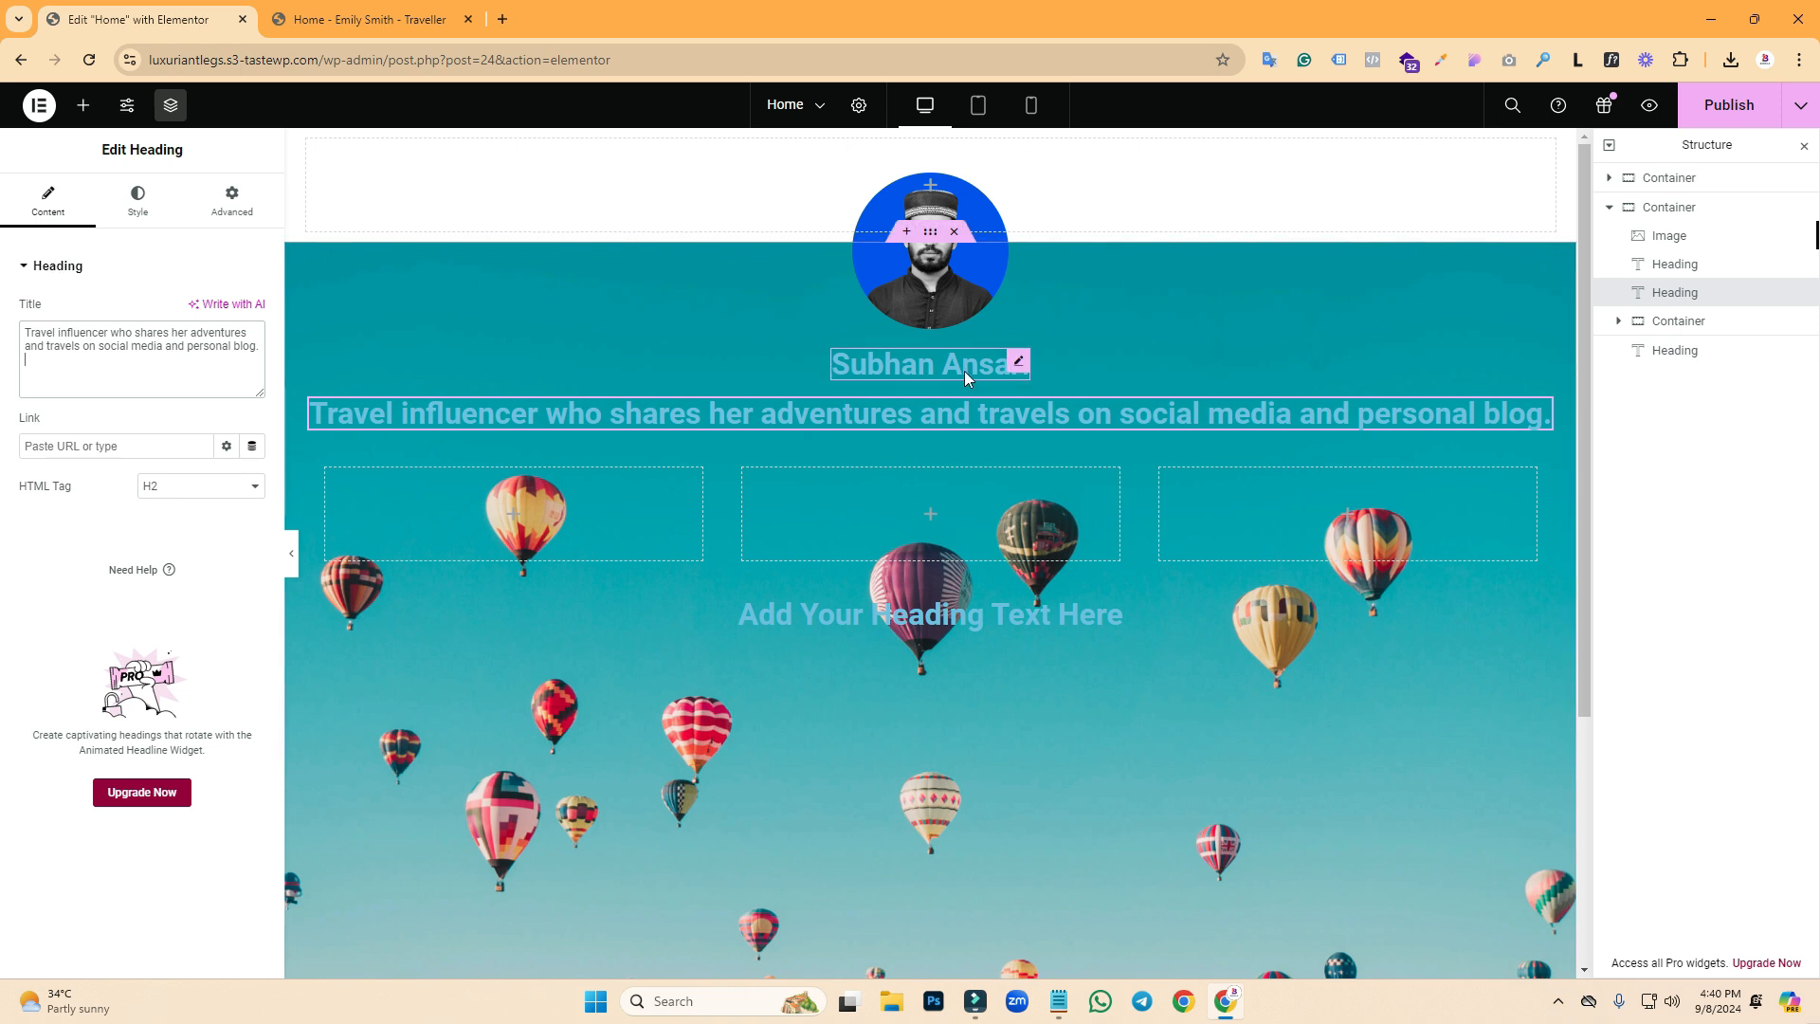
left_click(1020, 358)
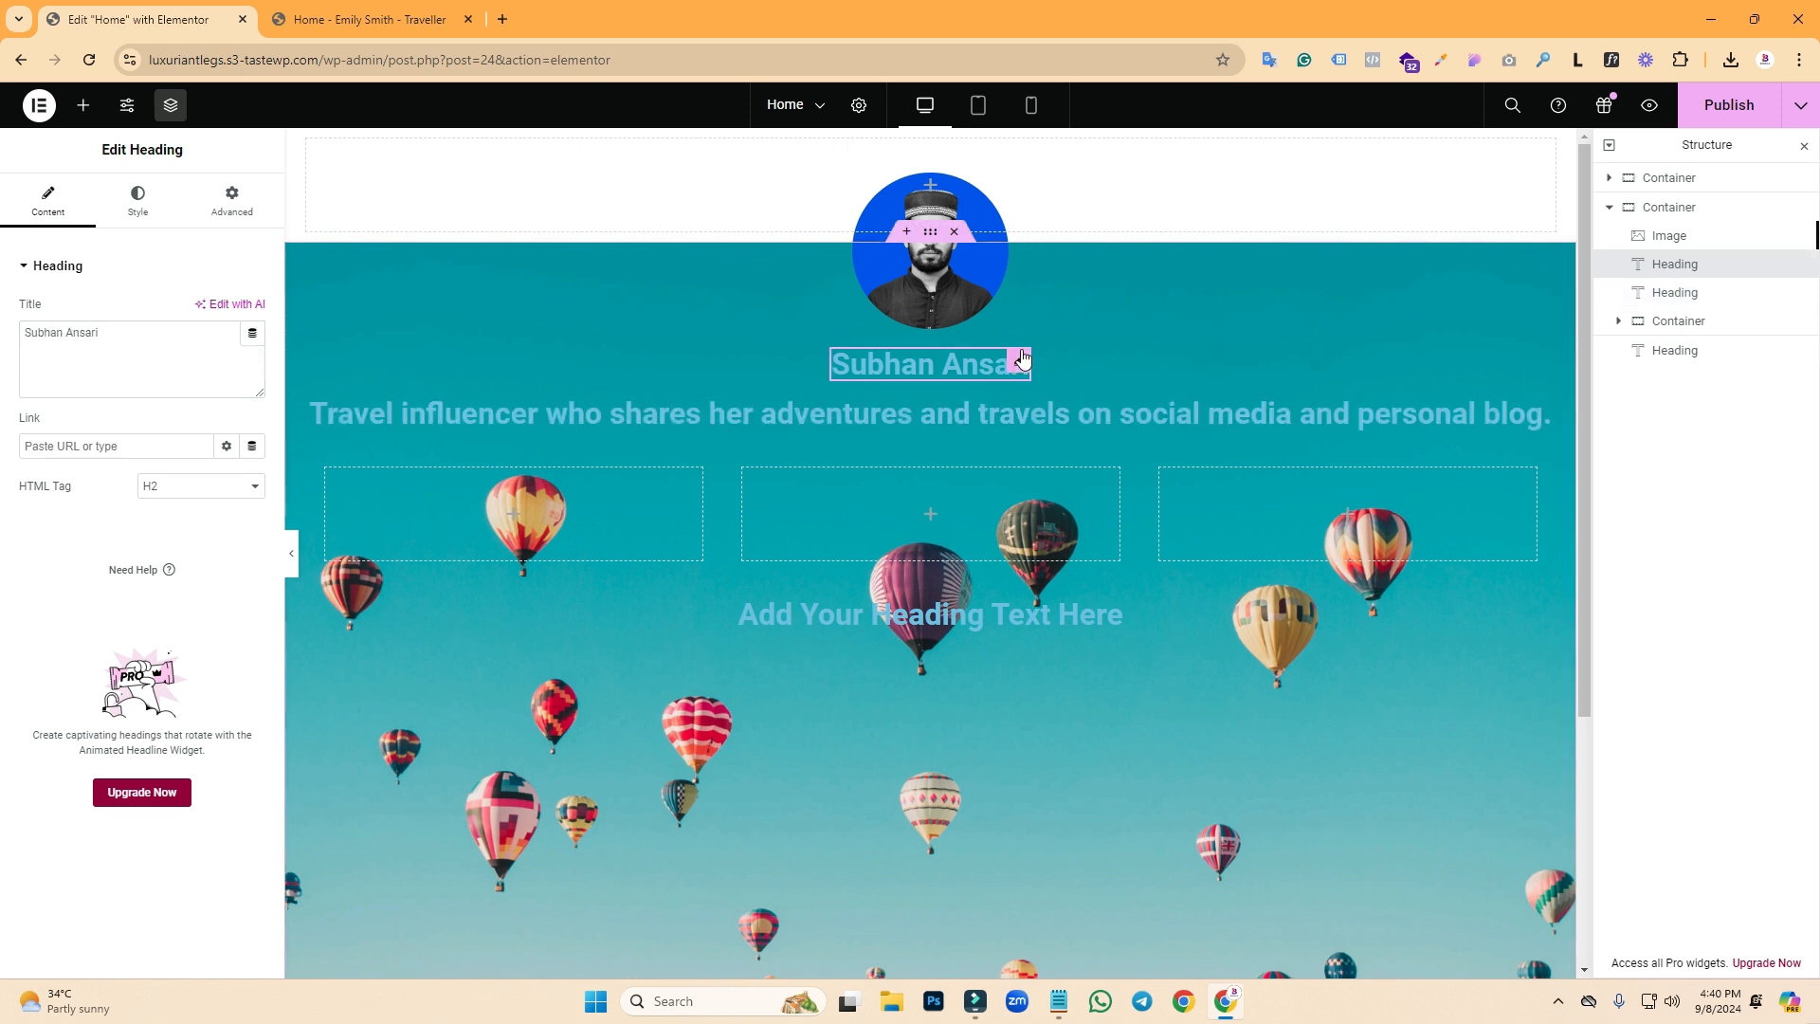
- Make the name heading's text colour white
left_click(111, 207)
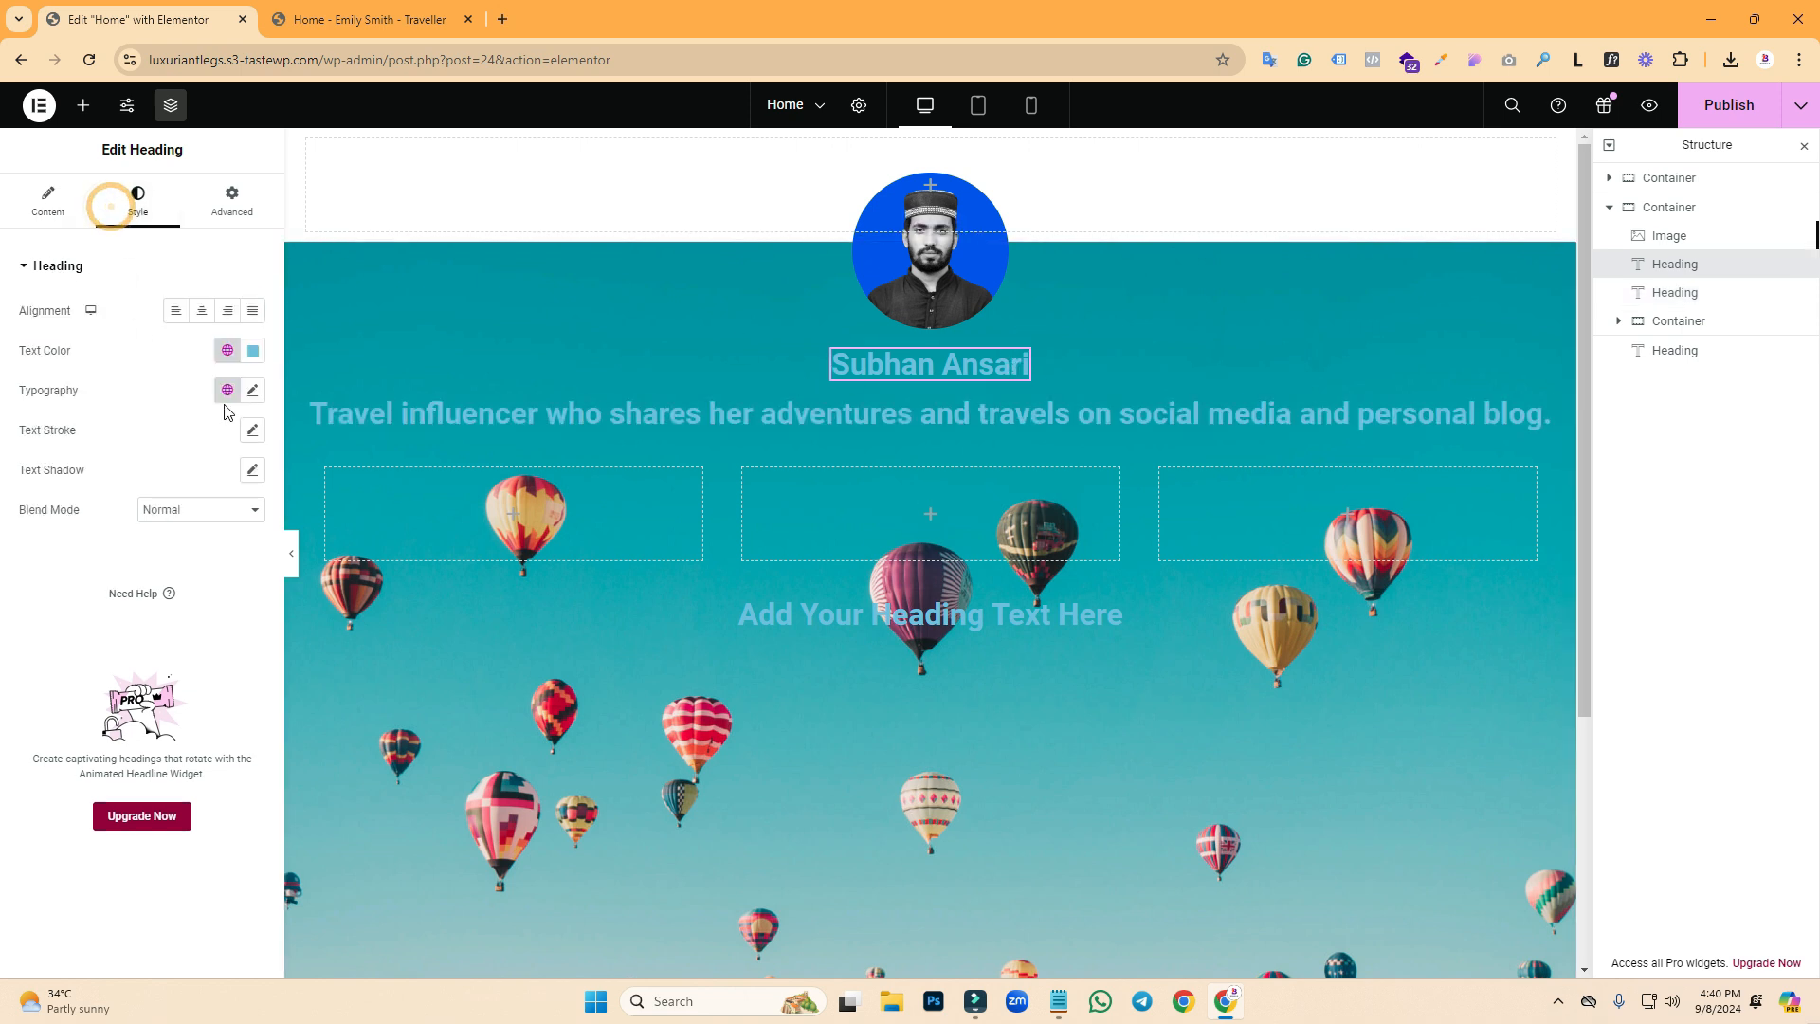
left_click(253, 352)
left_click_drag(224, 457, 134, 373)
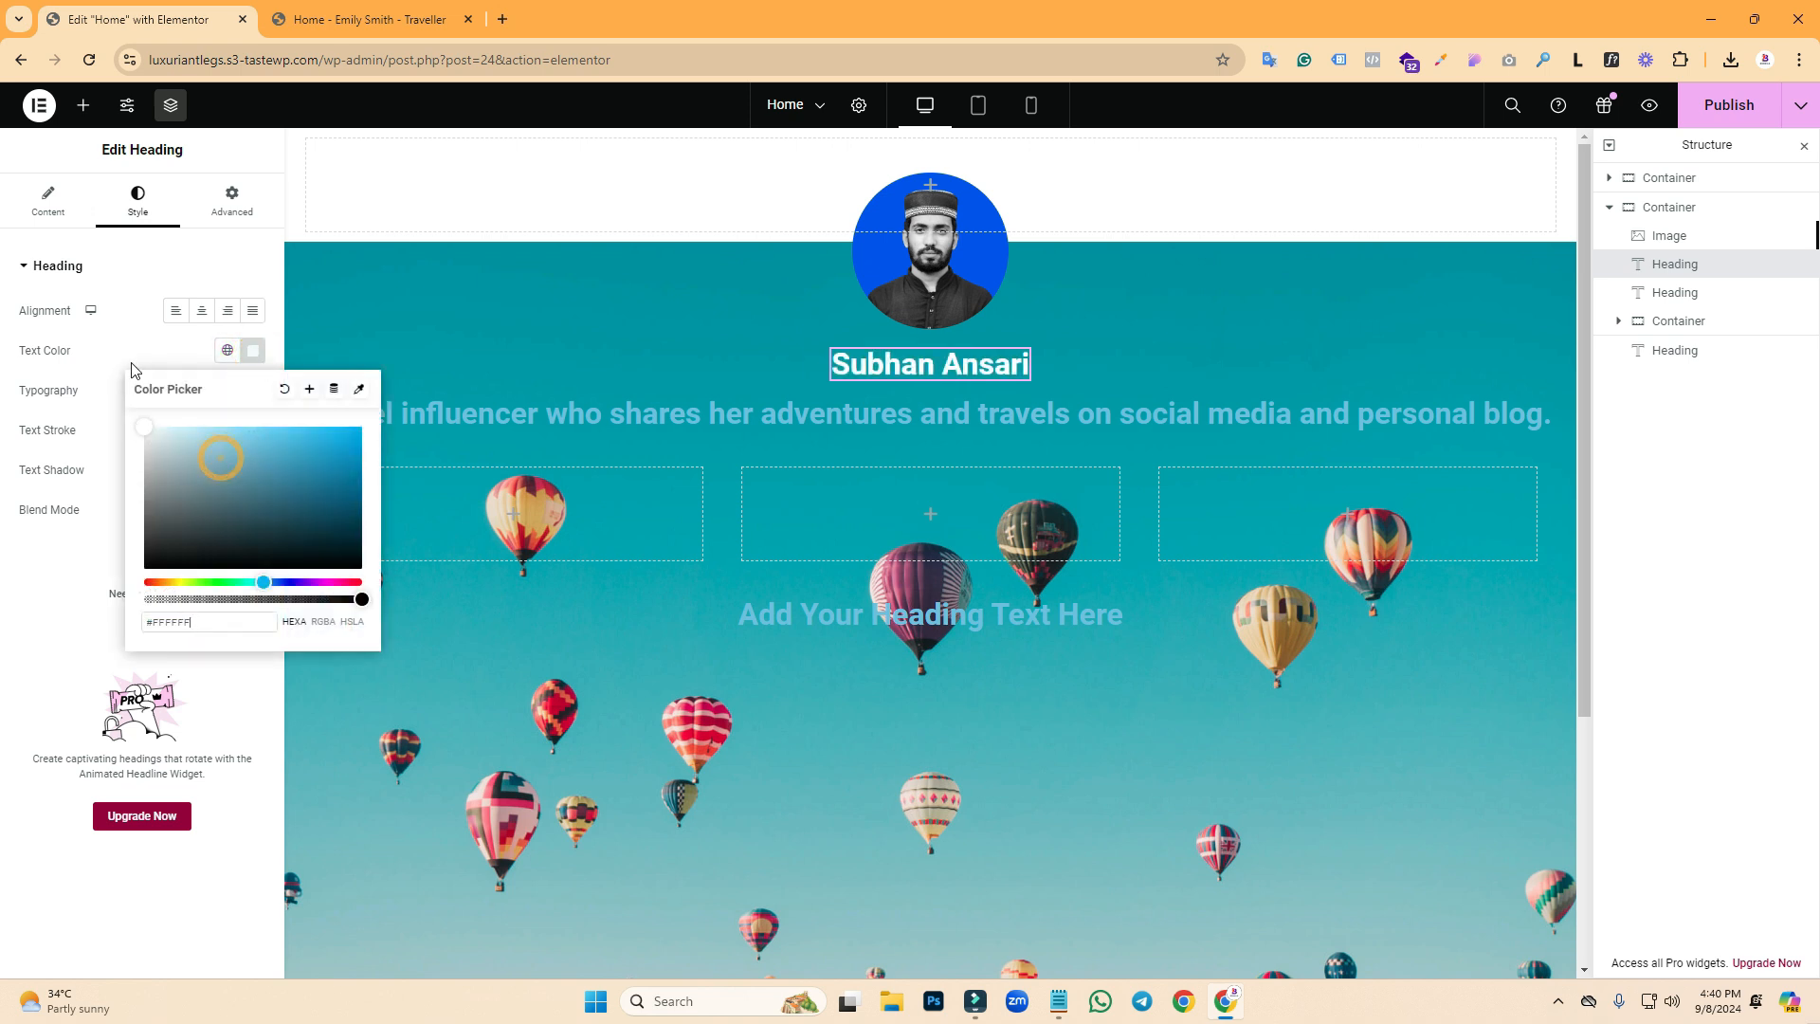
left_click(121, 338)
- Set the name heading's font to Montserrat at 40 px
left_click(252, 390)
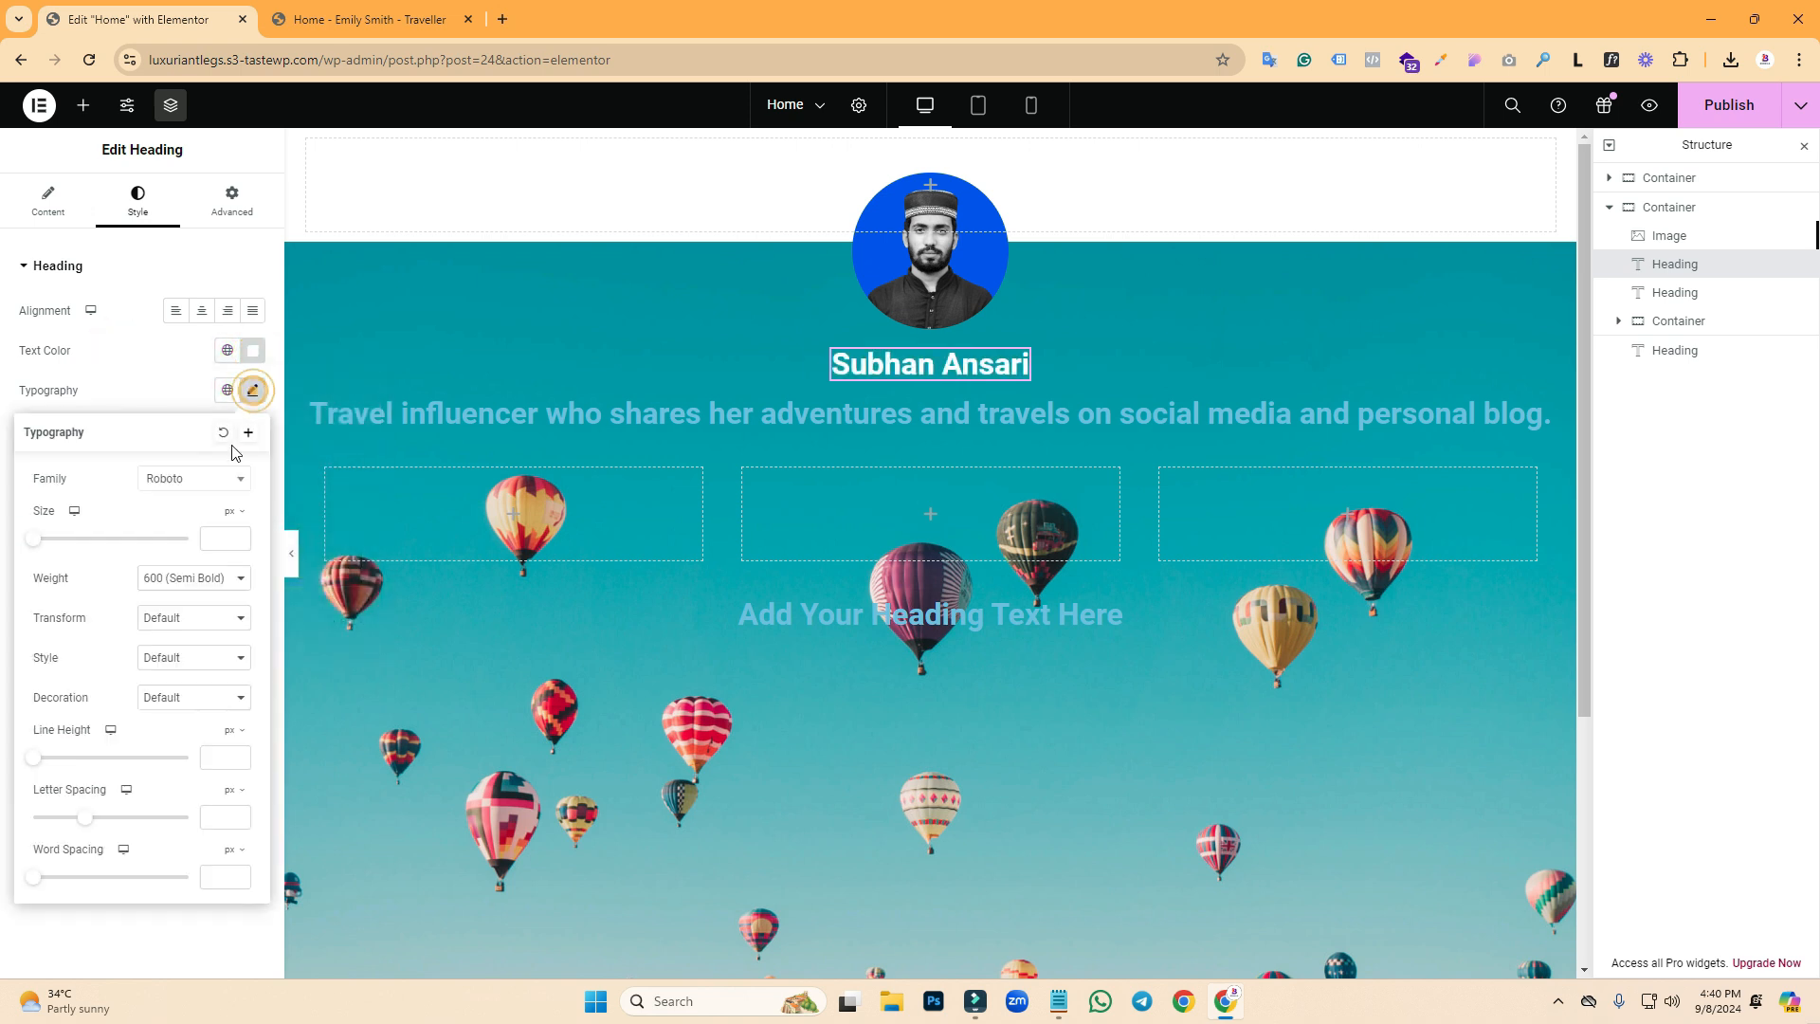
left_click(199, 477)
type("m")
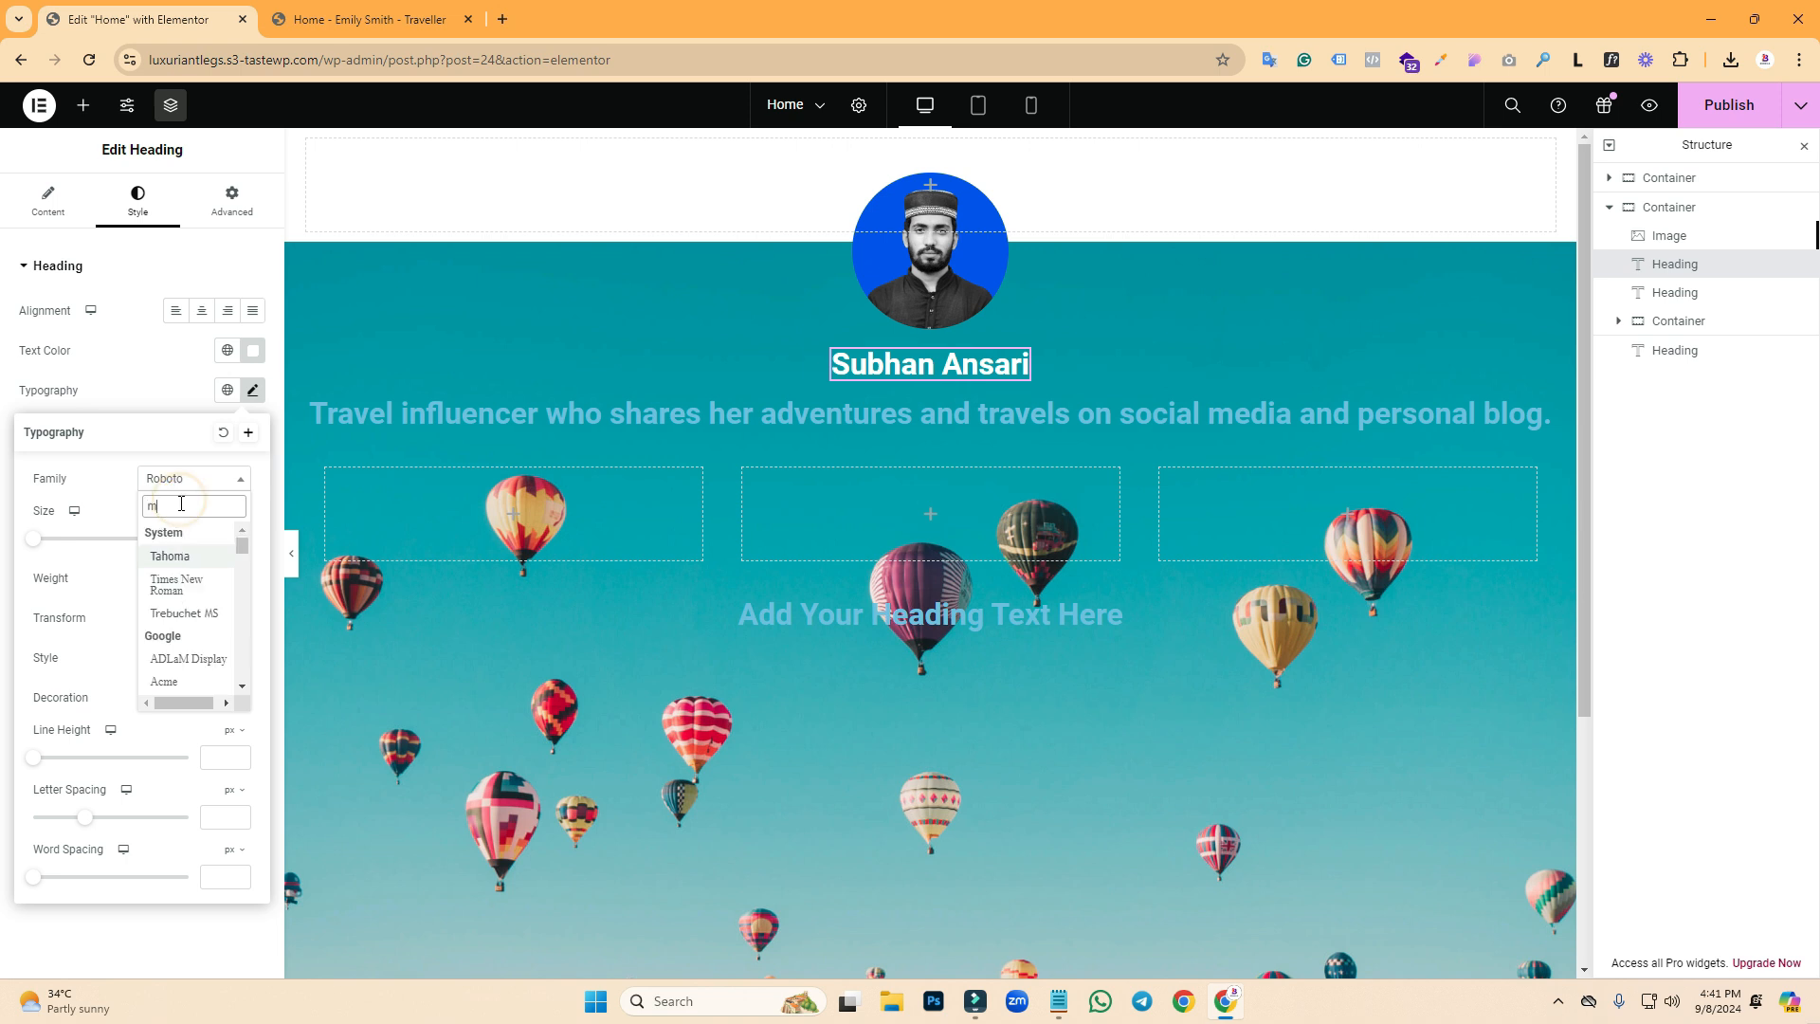
type("ontse")
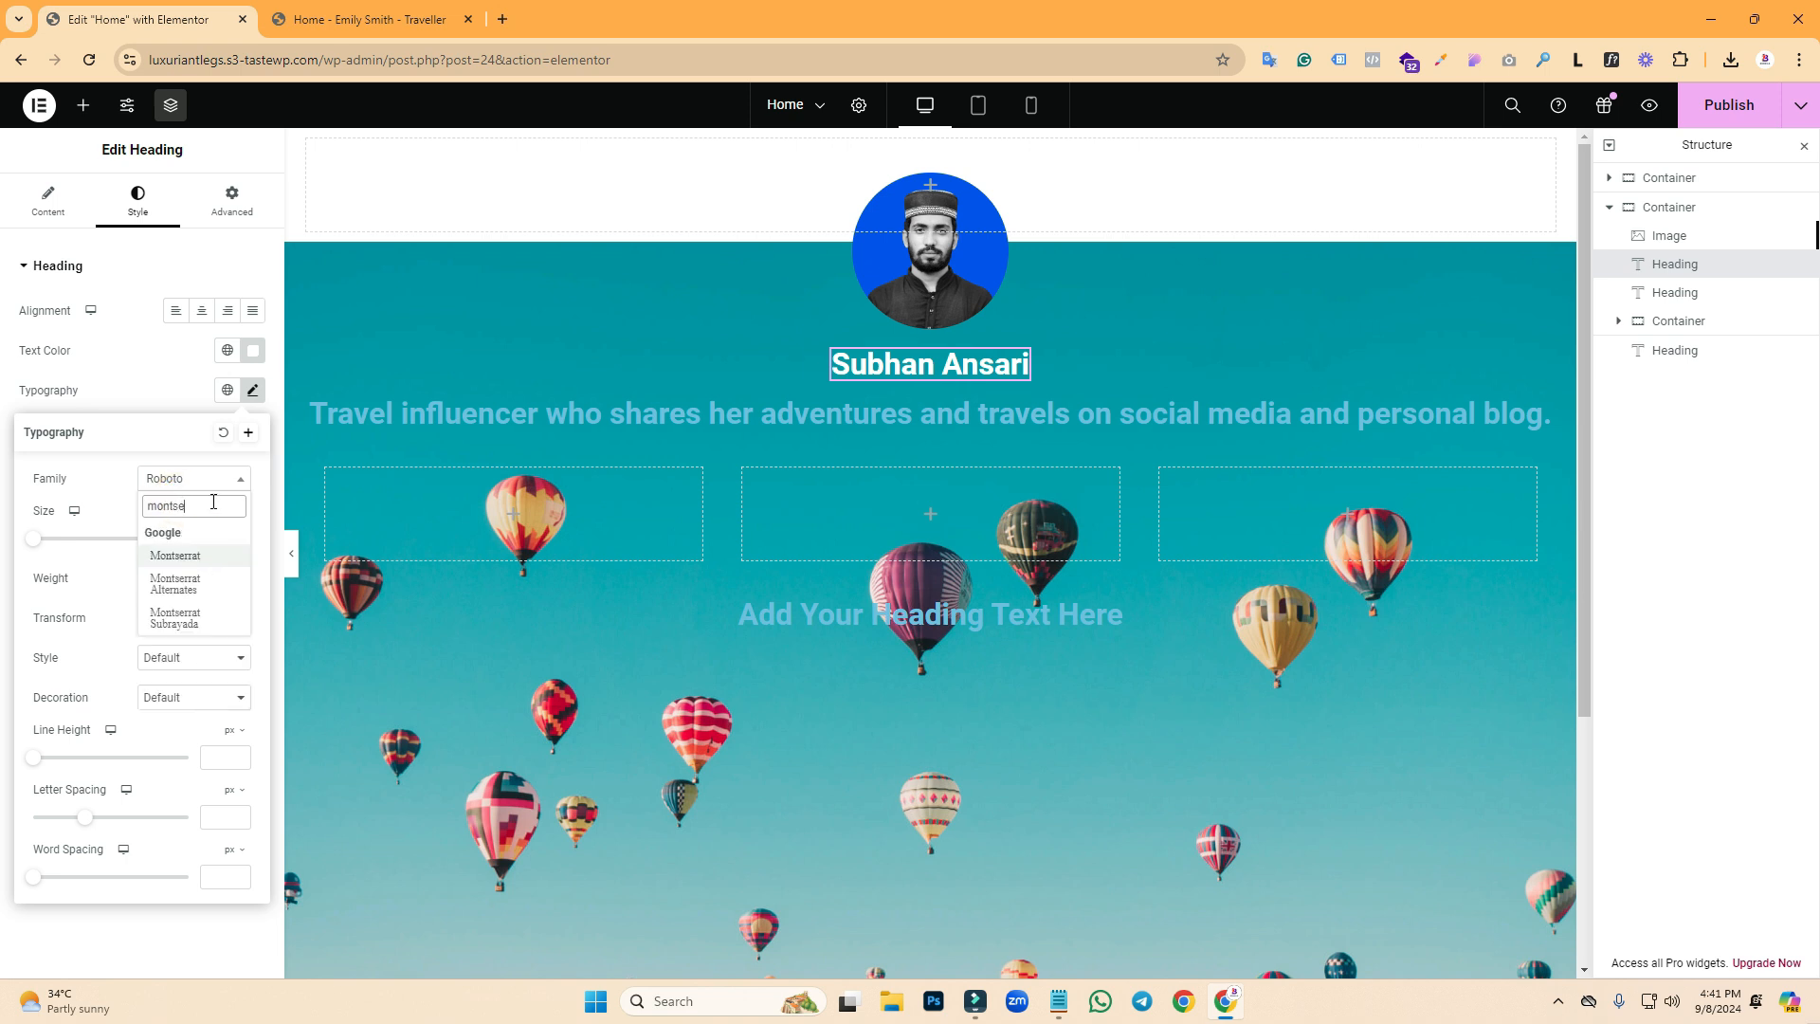
left_click(180, 555)
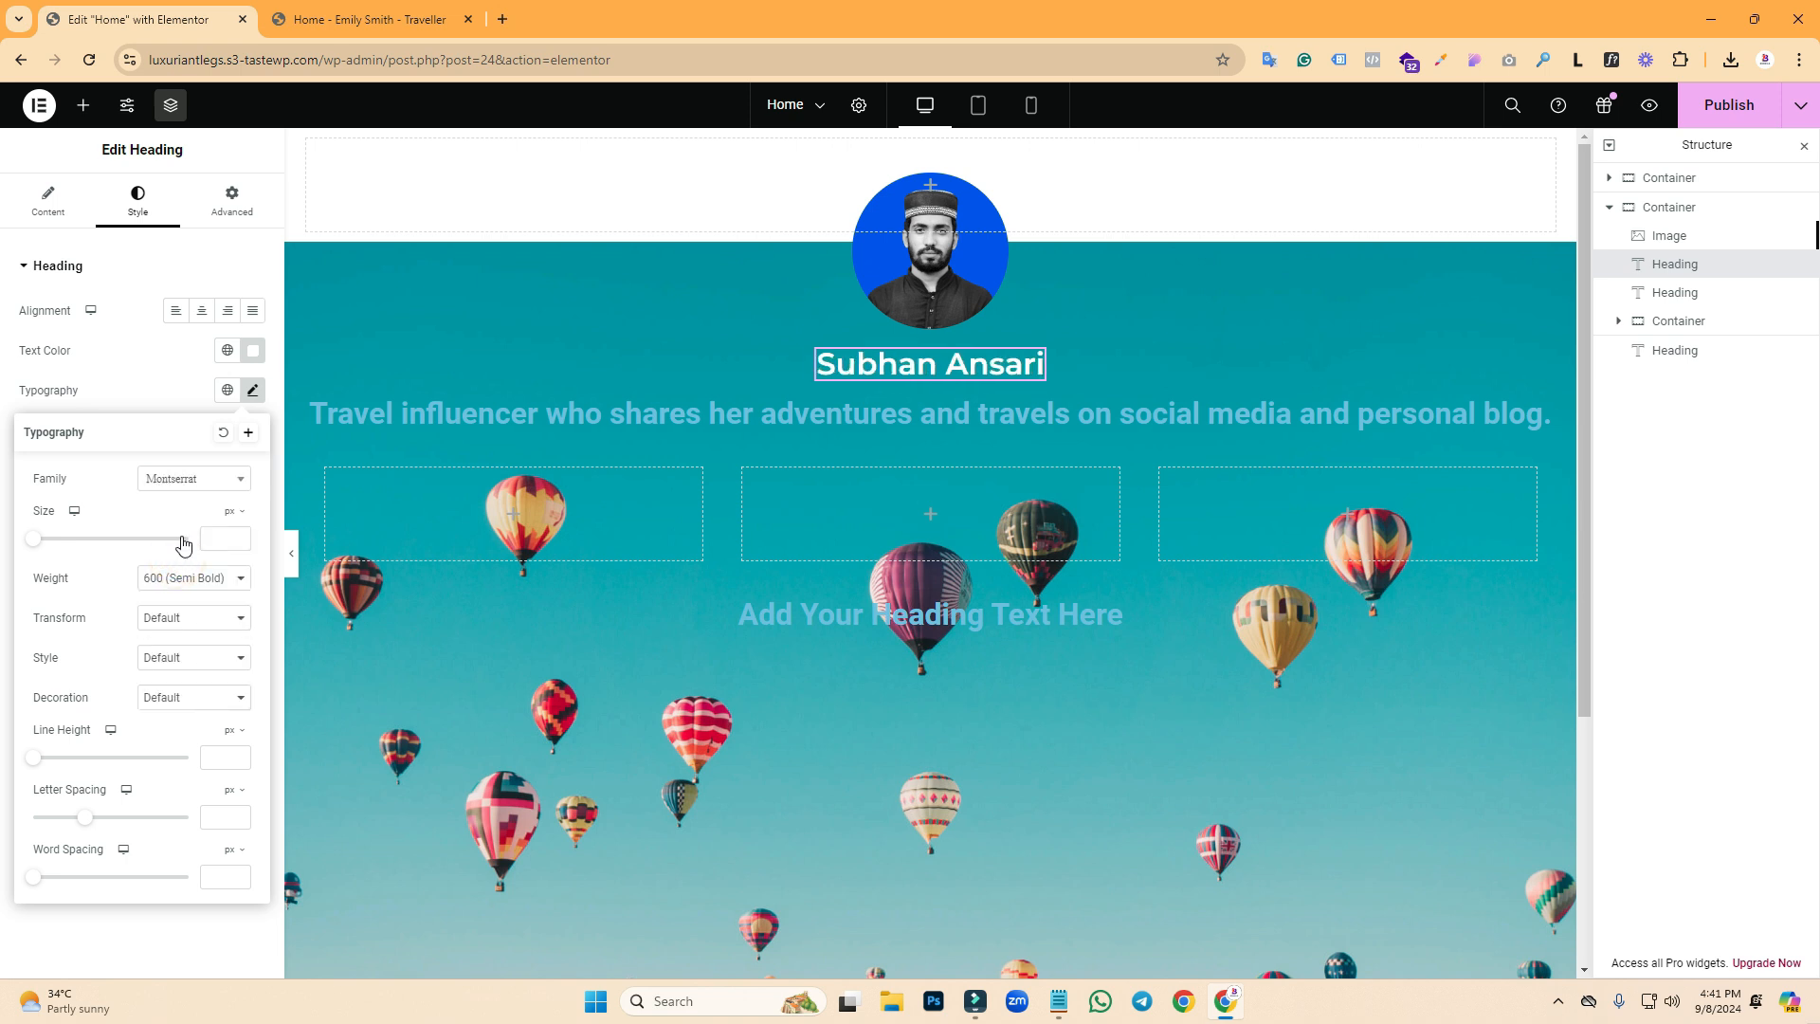
left_click(216, 533)
type("40")
- Make the name heading Extra Bold (800), uppercase, with a 52 px line height
left_click(177, 589)
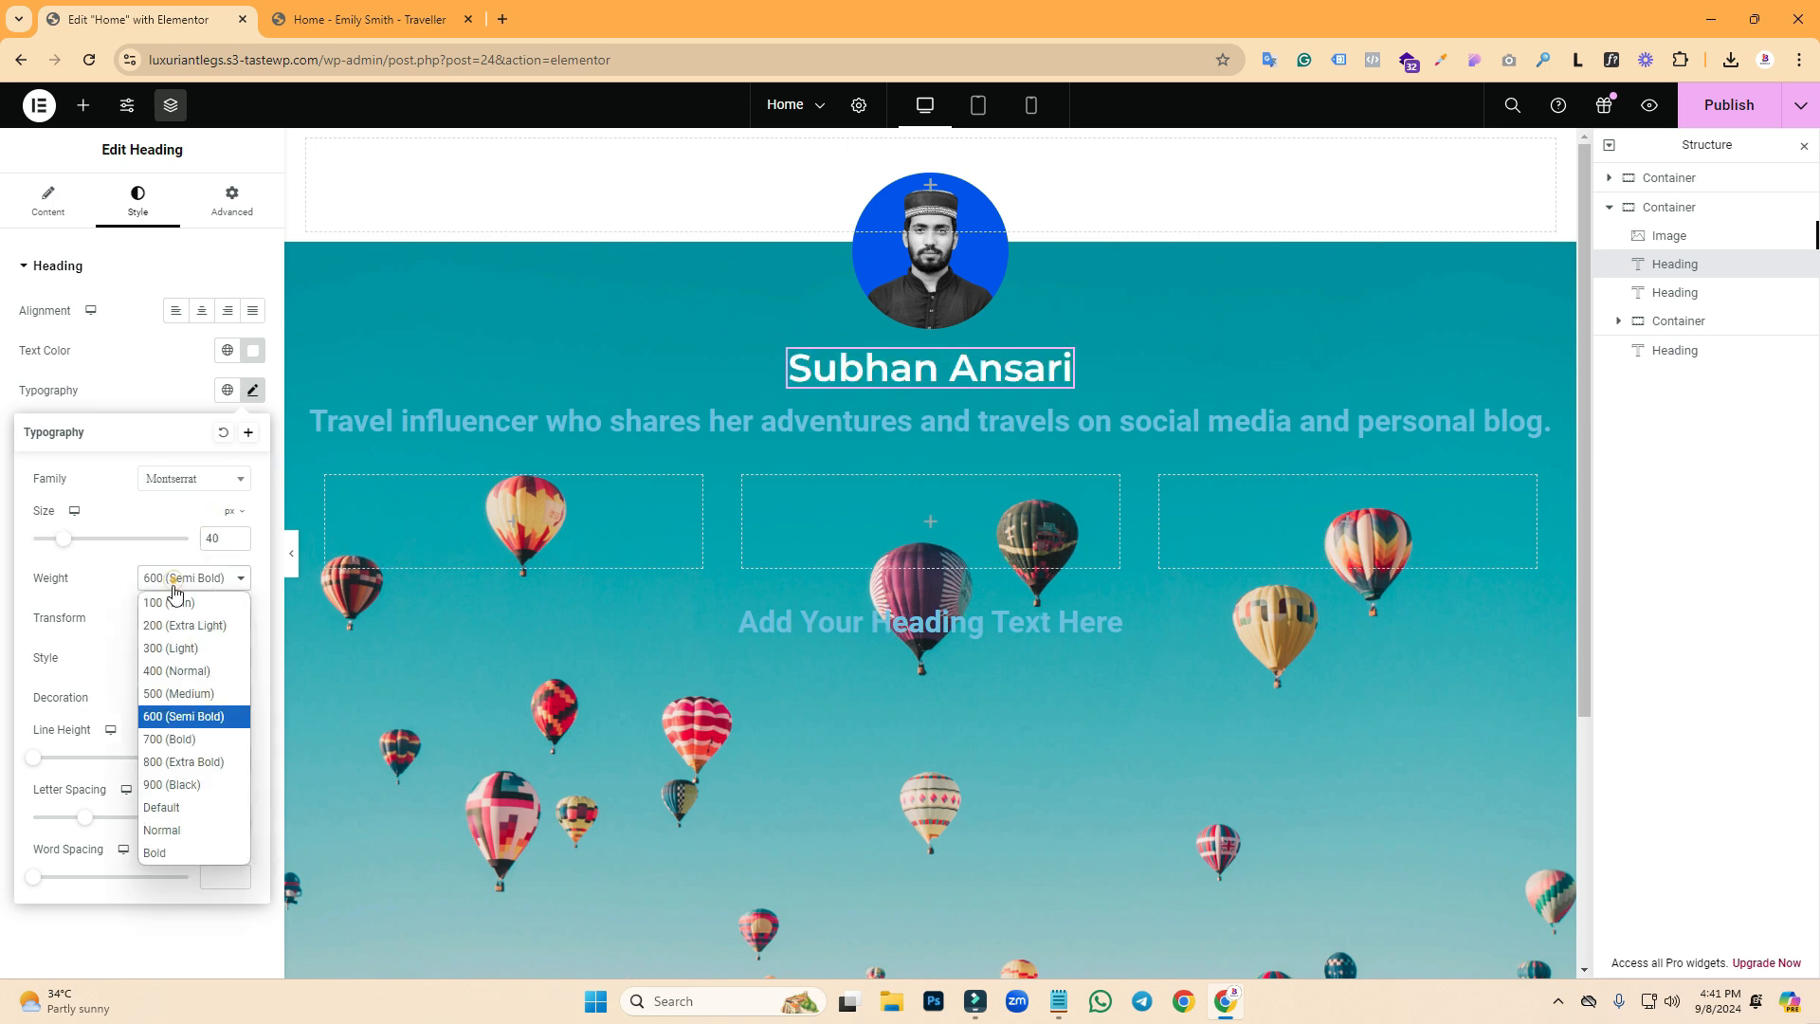
left_click(185, 759)
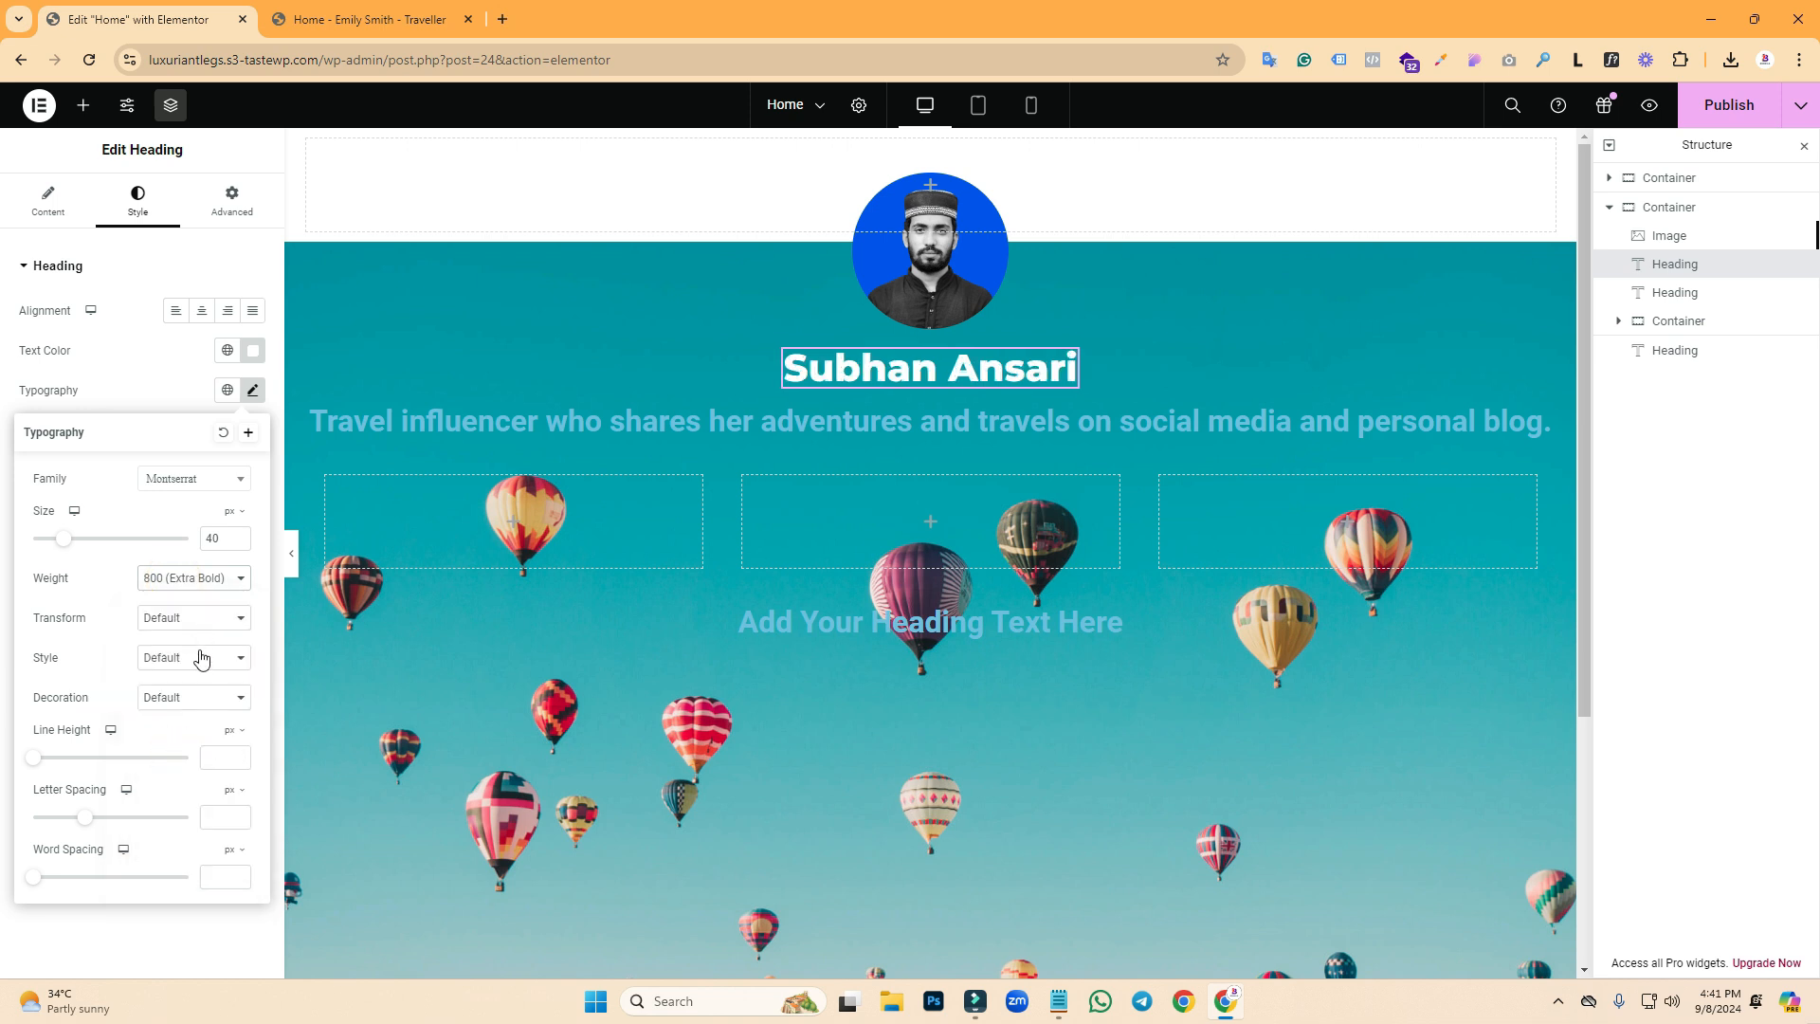
left_click(176, 617)
left_click(176, 659)
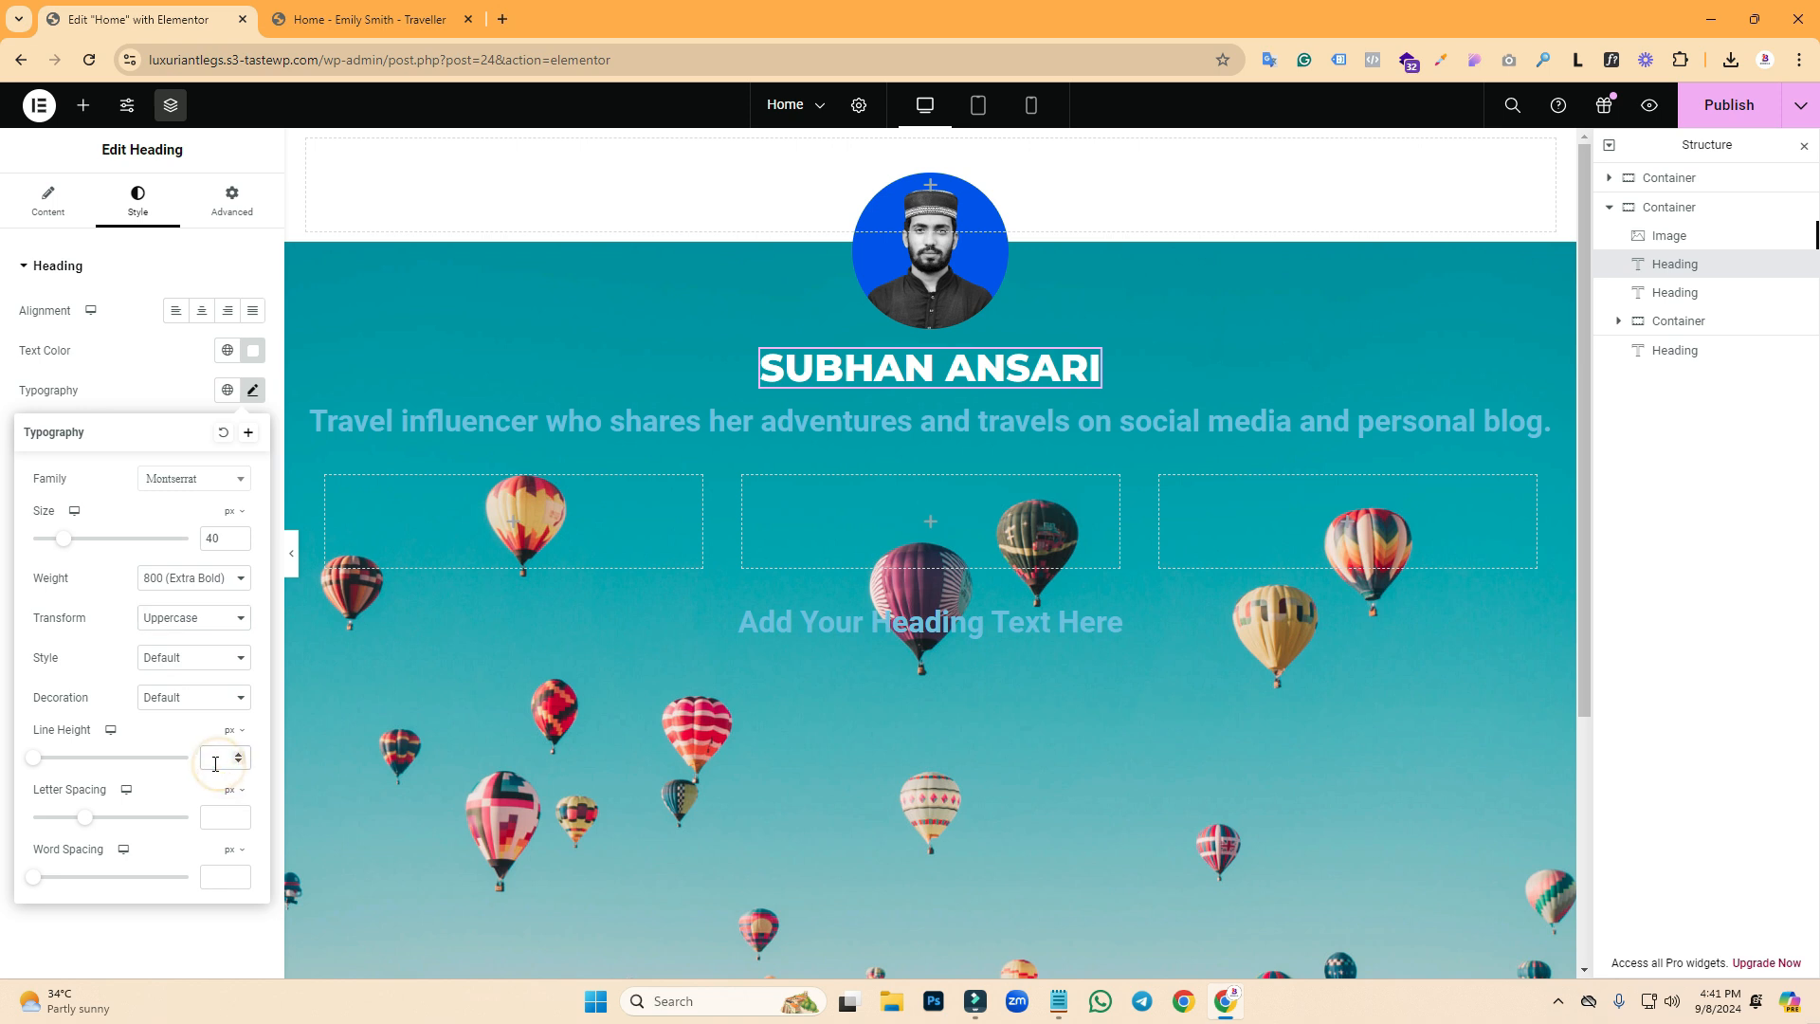
type("52")
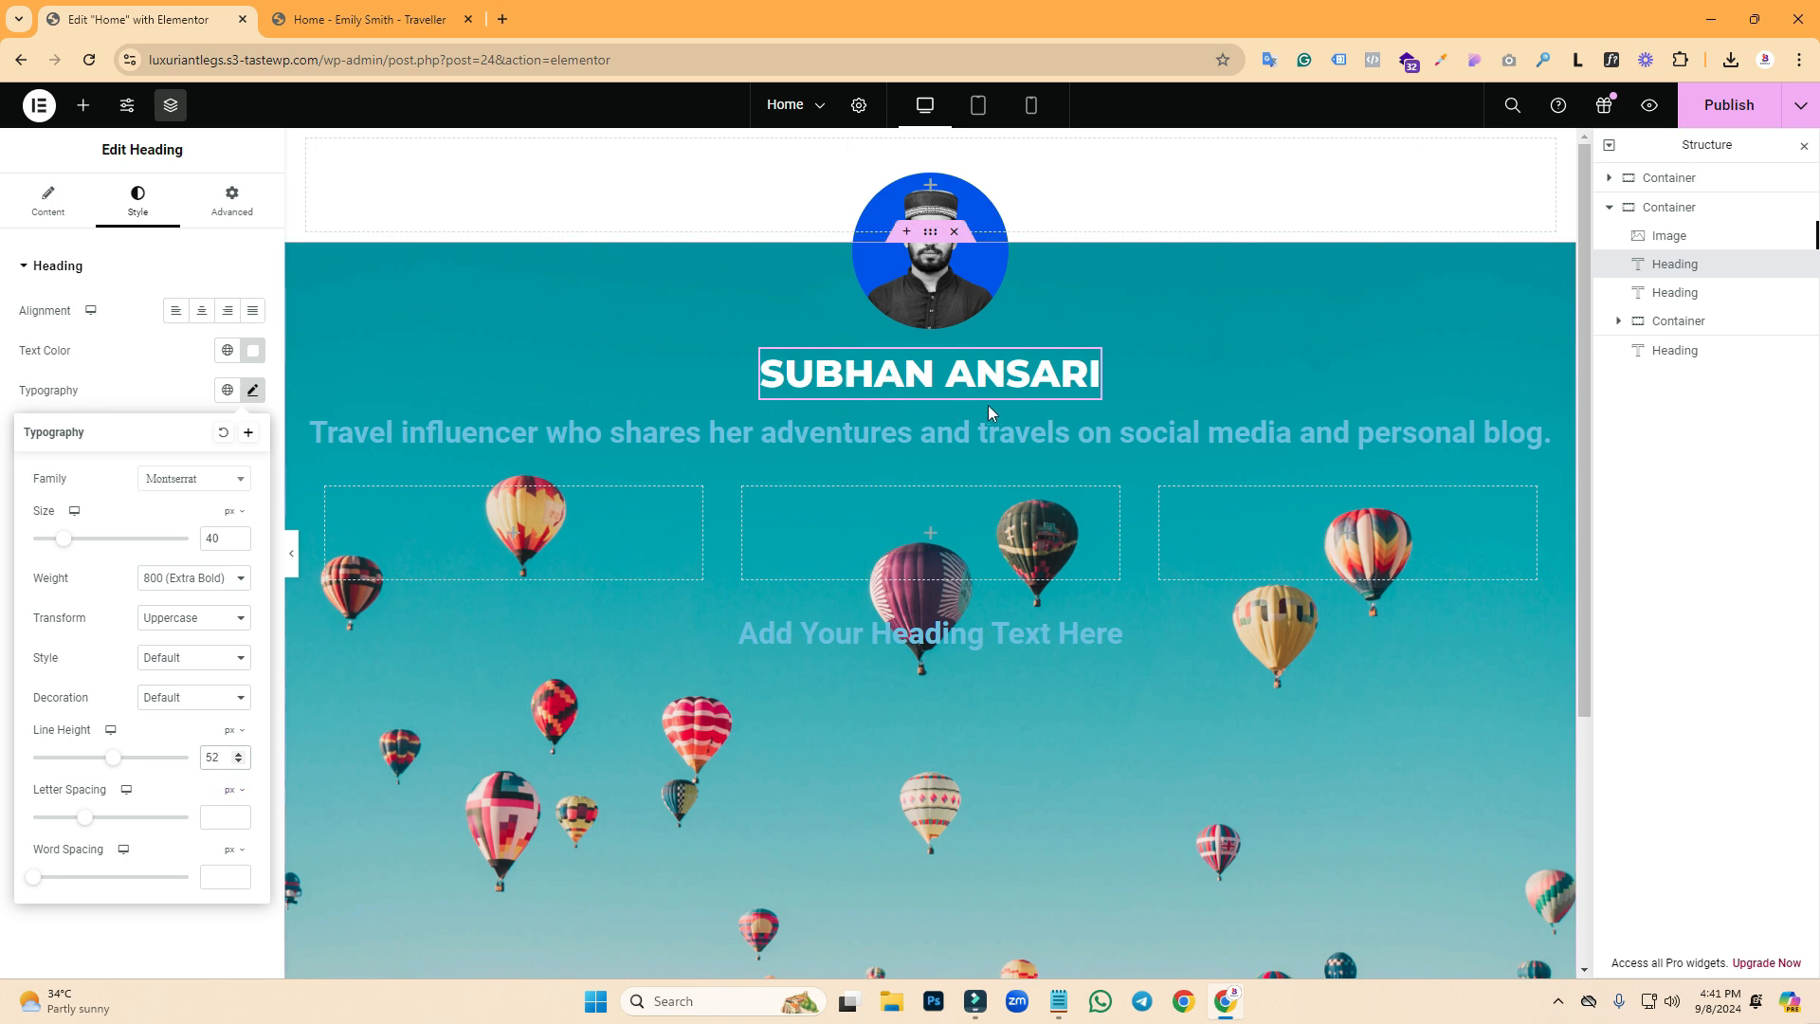
left_click(935, 429)
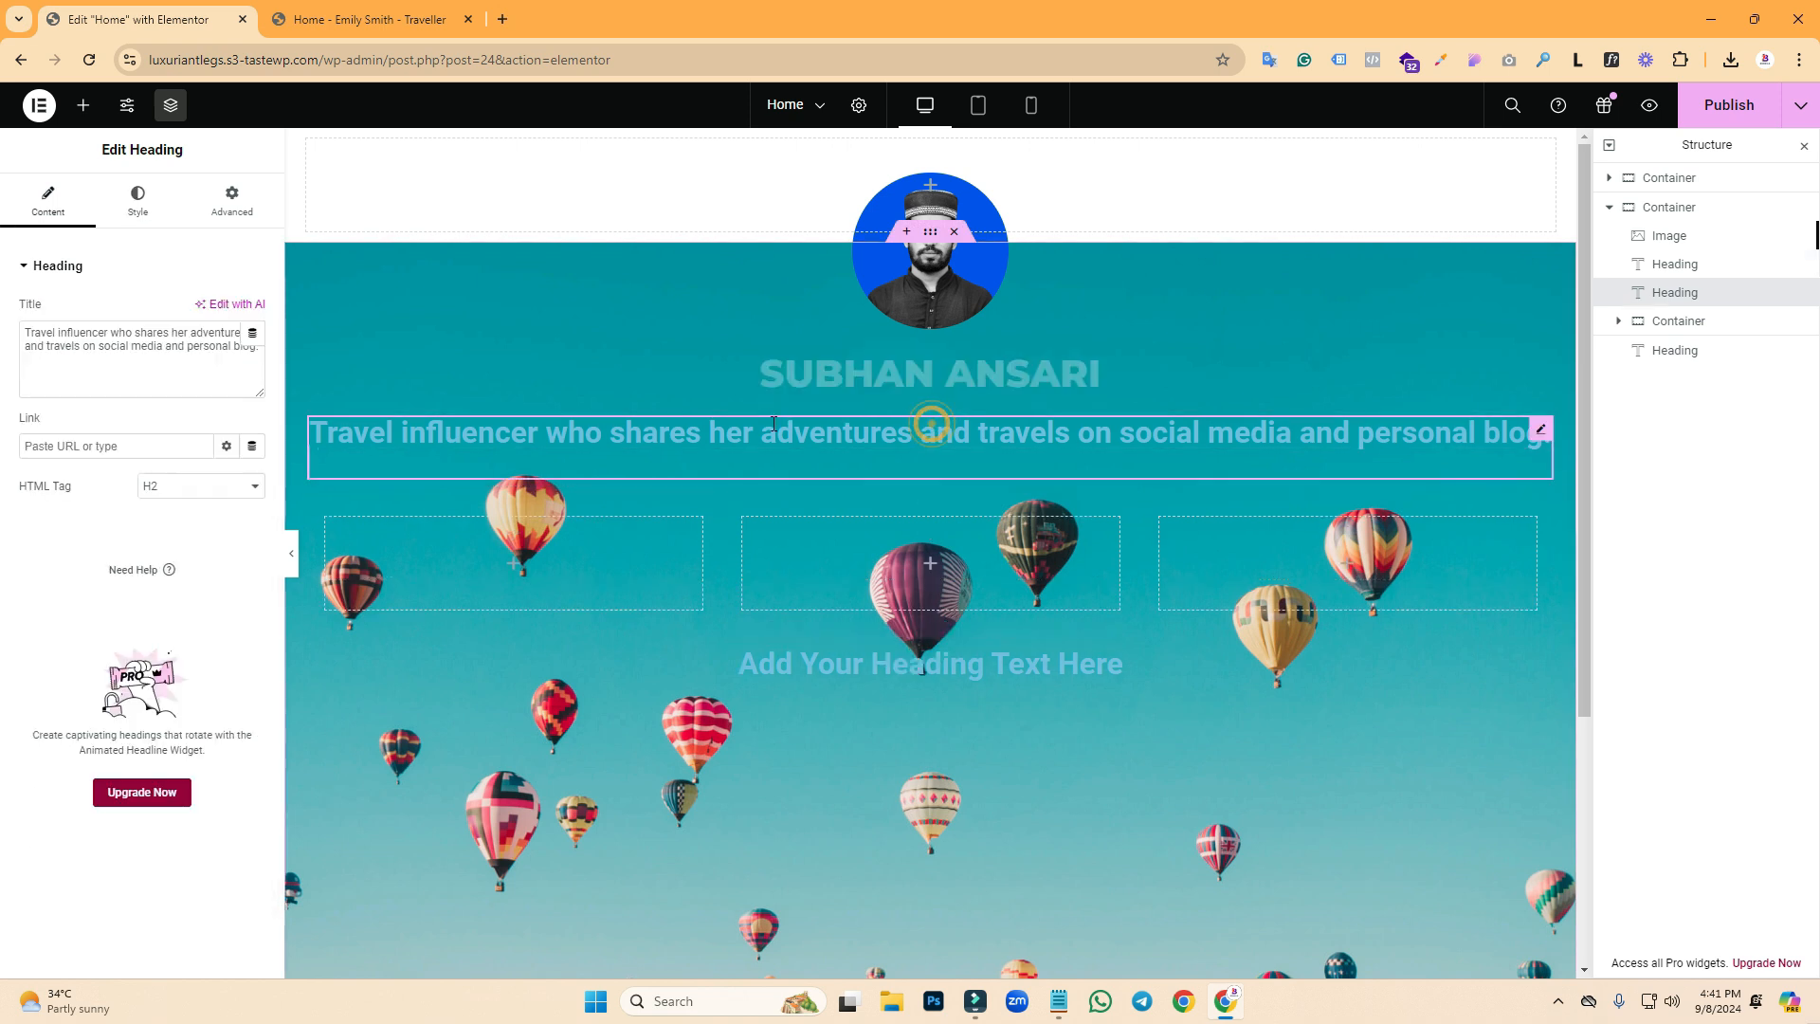
- Set the tagline's text colour to near-white #FCFCFC
left_click(138, 201)
left_click(252, 350)
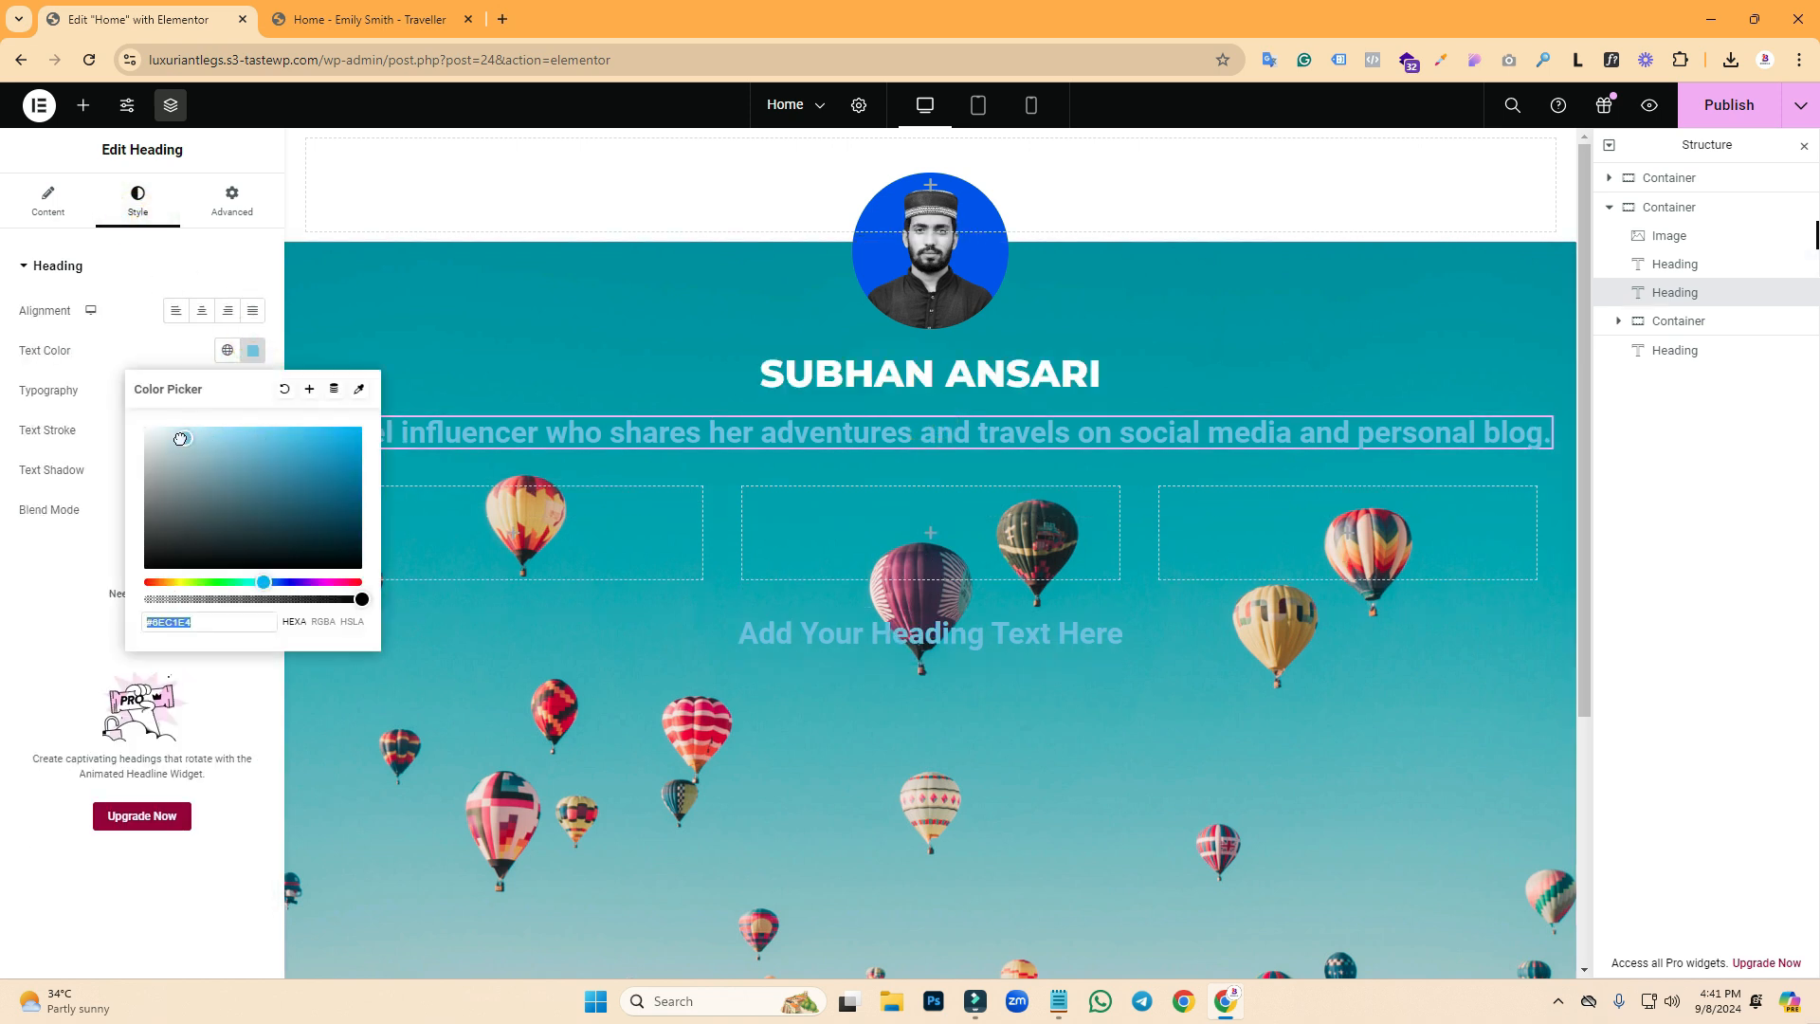
left_click(144, 429)
left_click(132, 323)
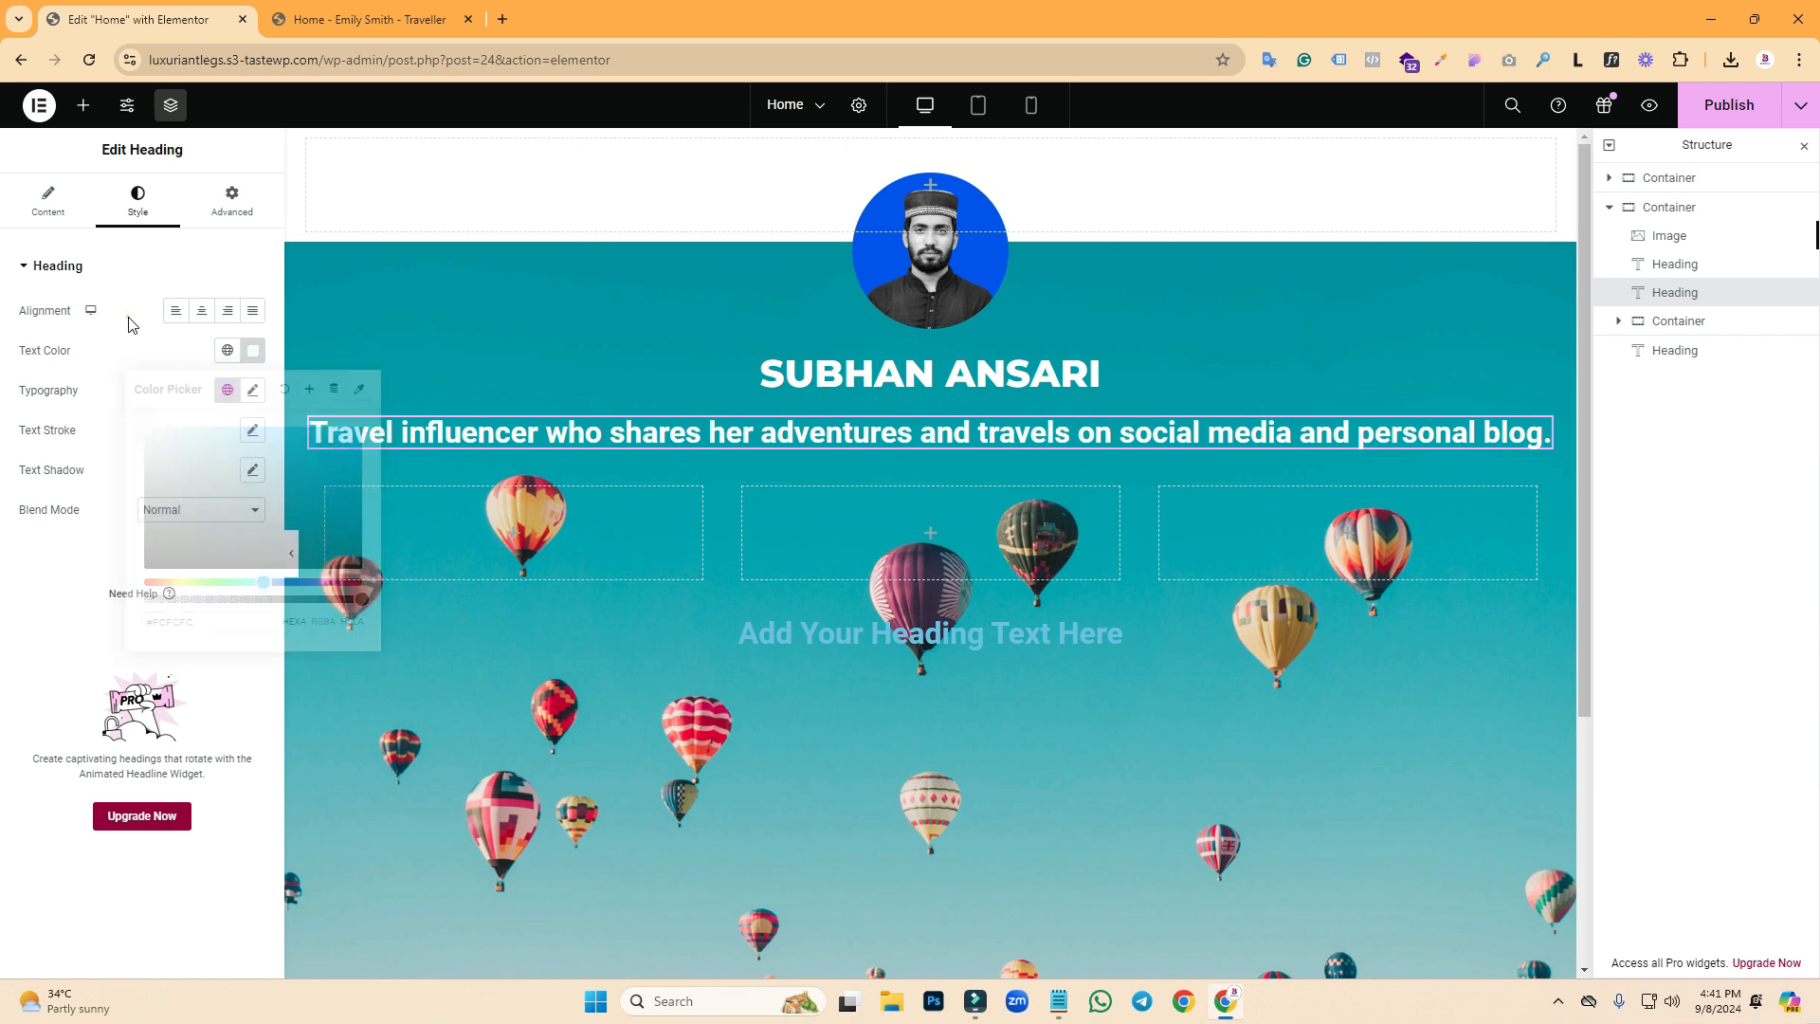
- Set the tagline's typography to Montserrat, 14 px, with a 30 px line height, checking the reference
left_click(254, 392)
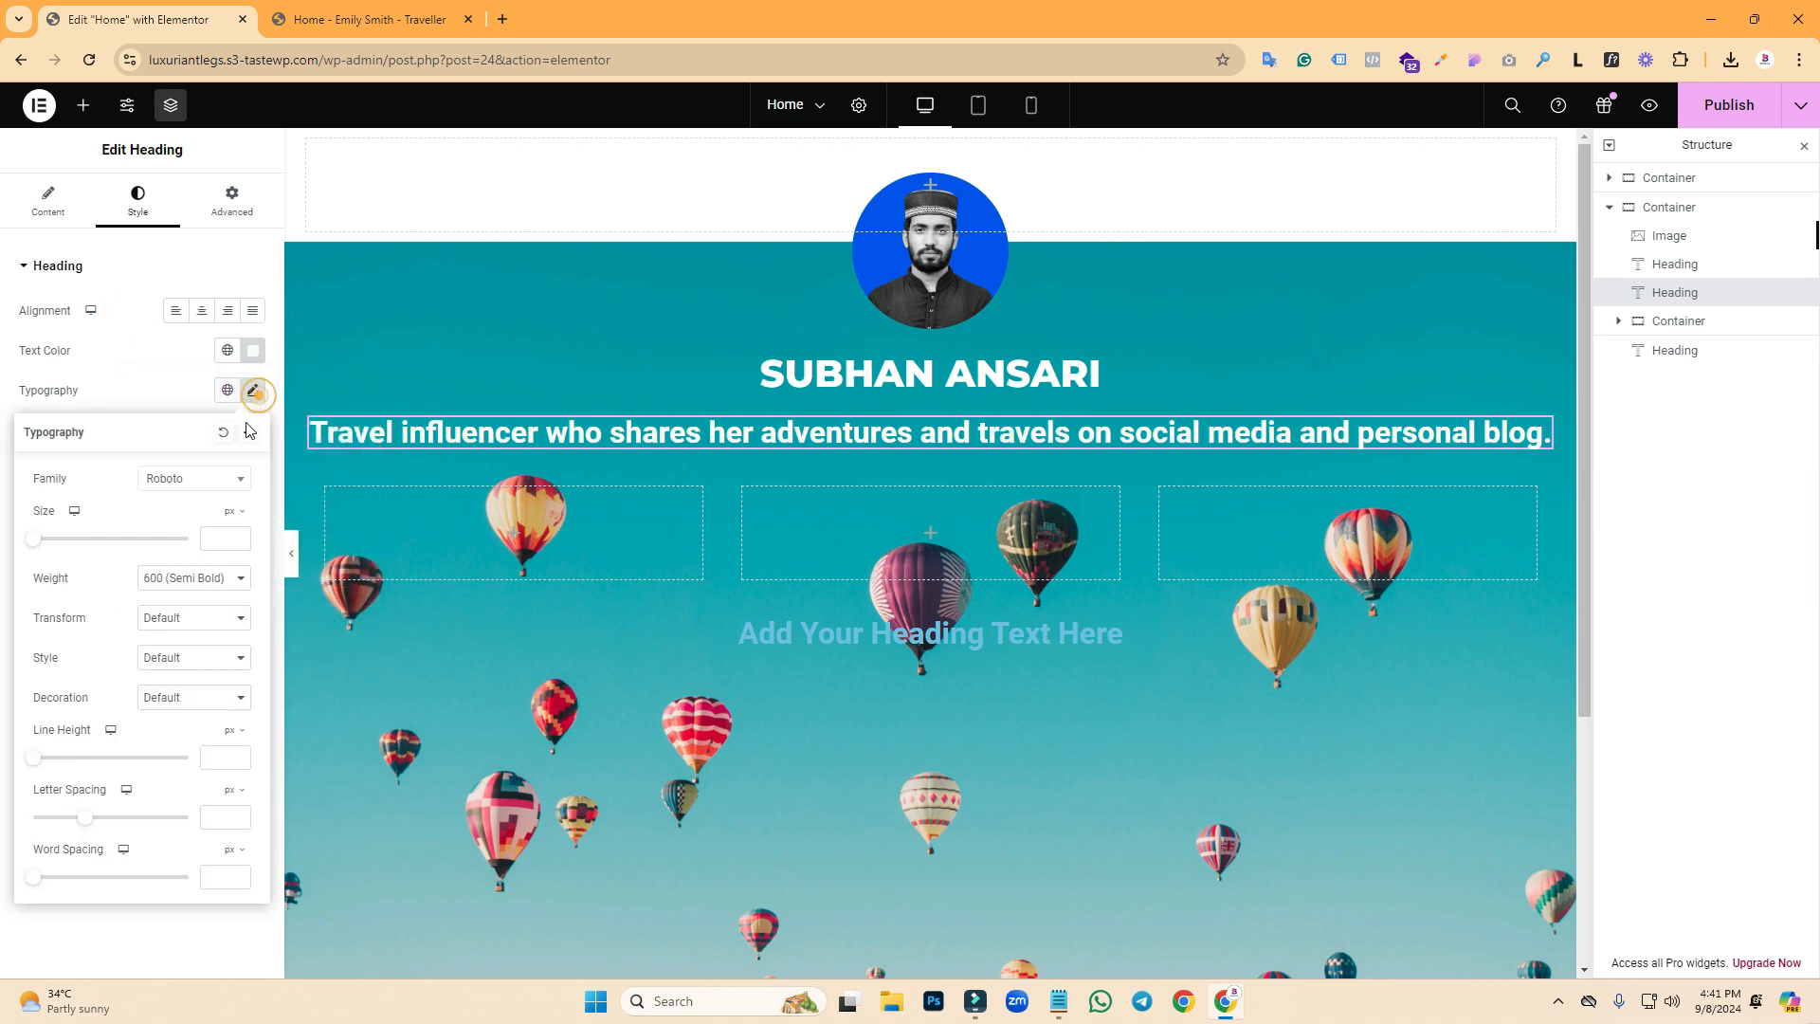
left_click(207, 480)
left_click(180, 501)
type("montserrat")
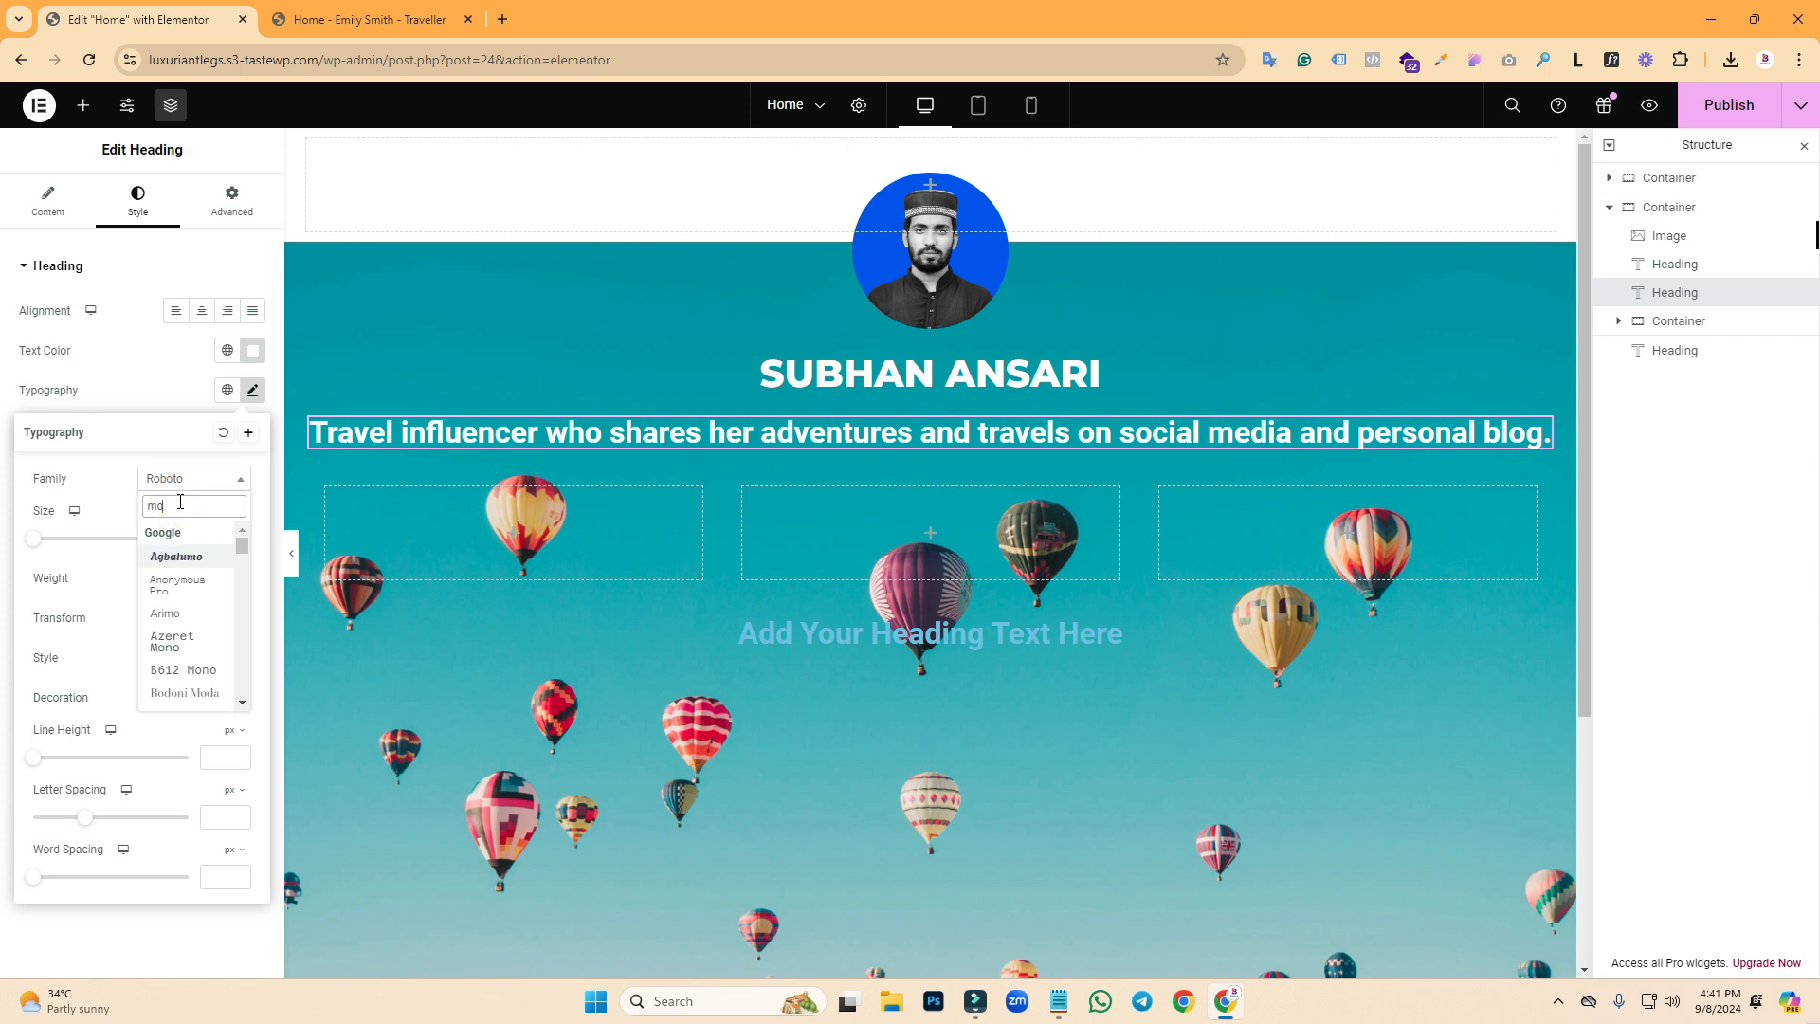
left_click(174, 558)
type("15")
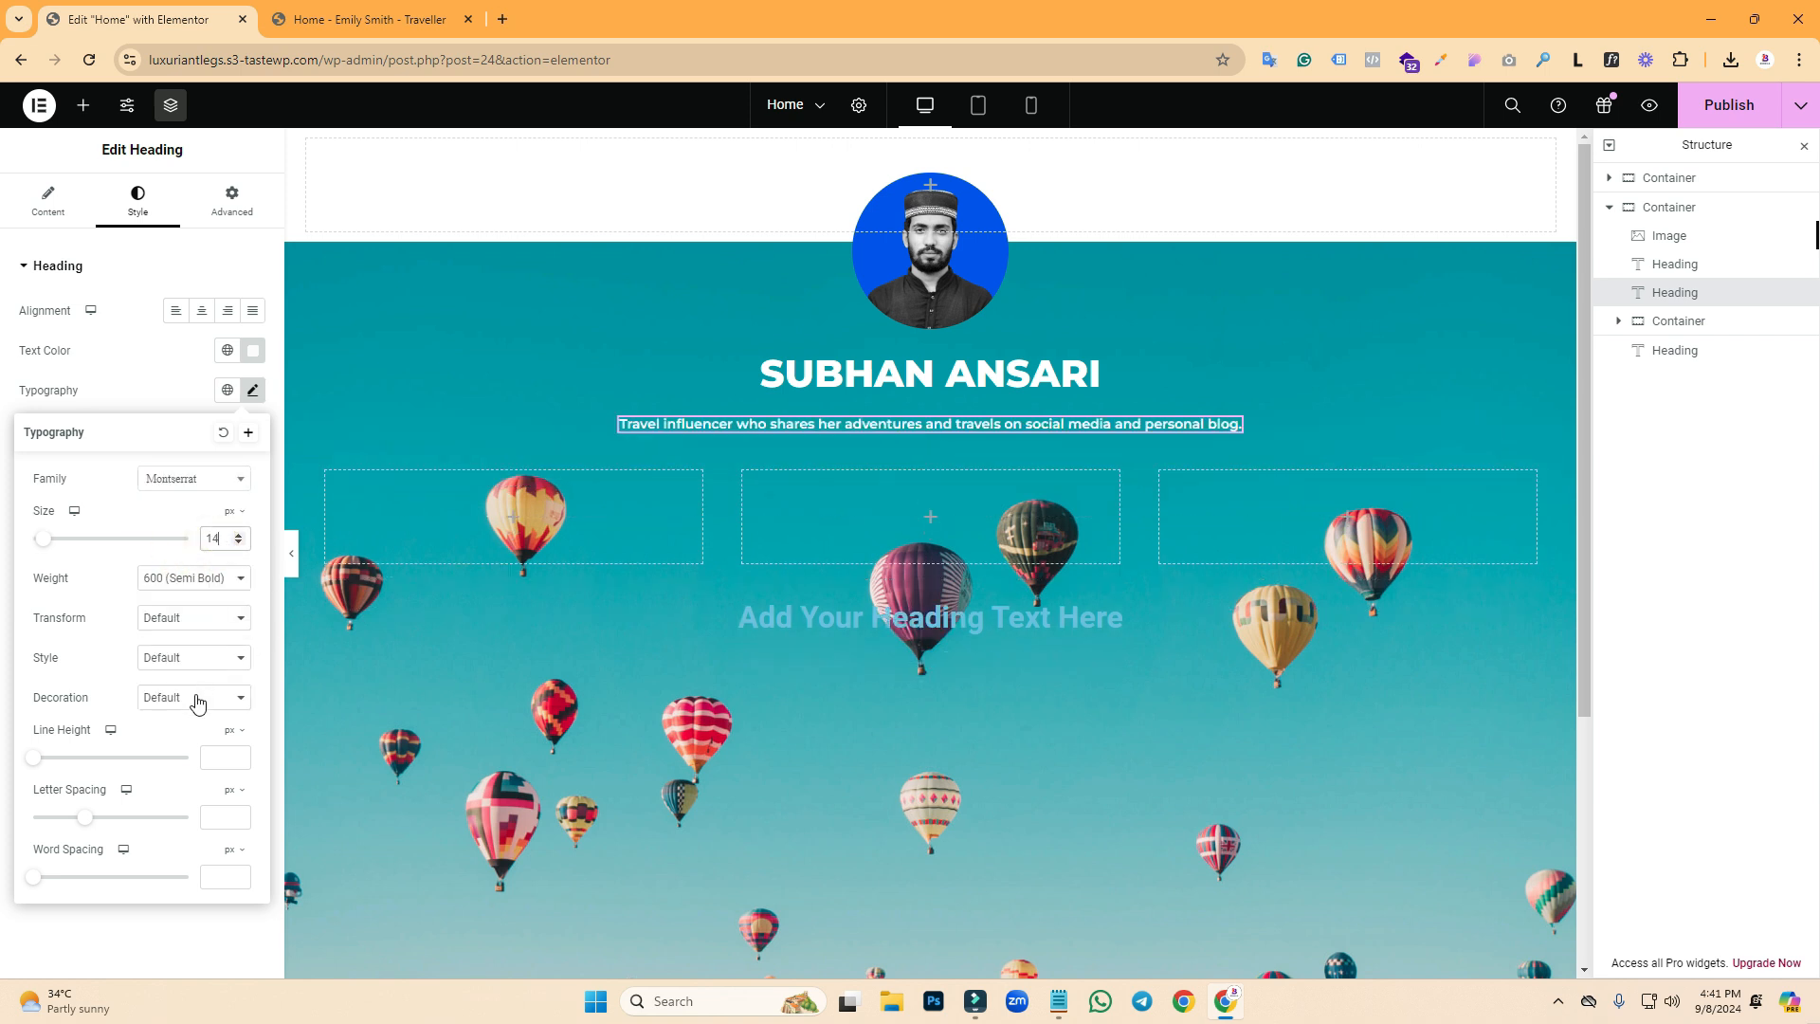
type("30")
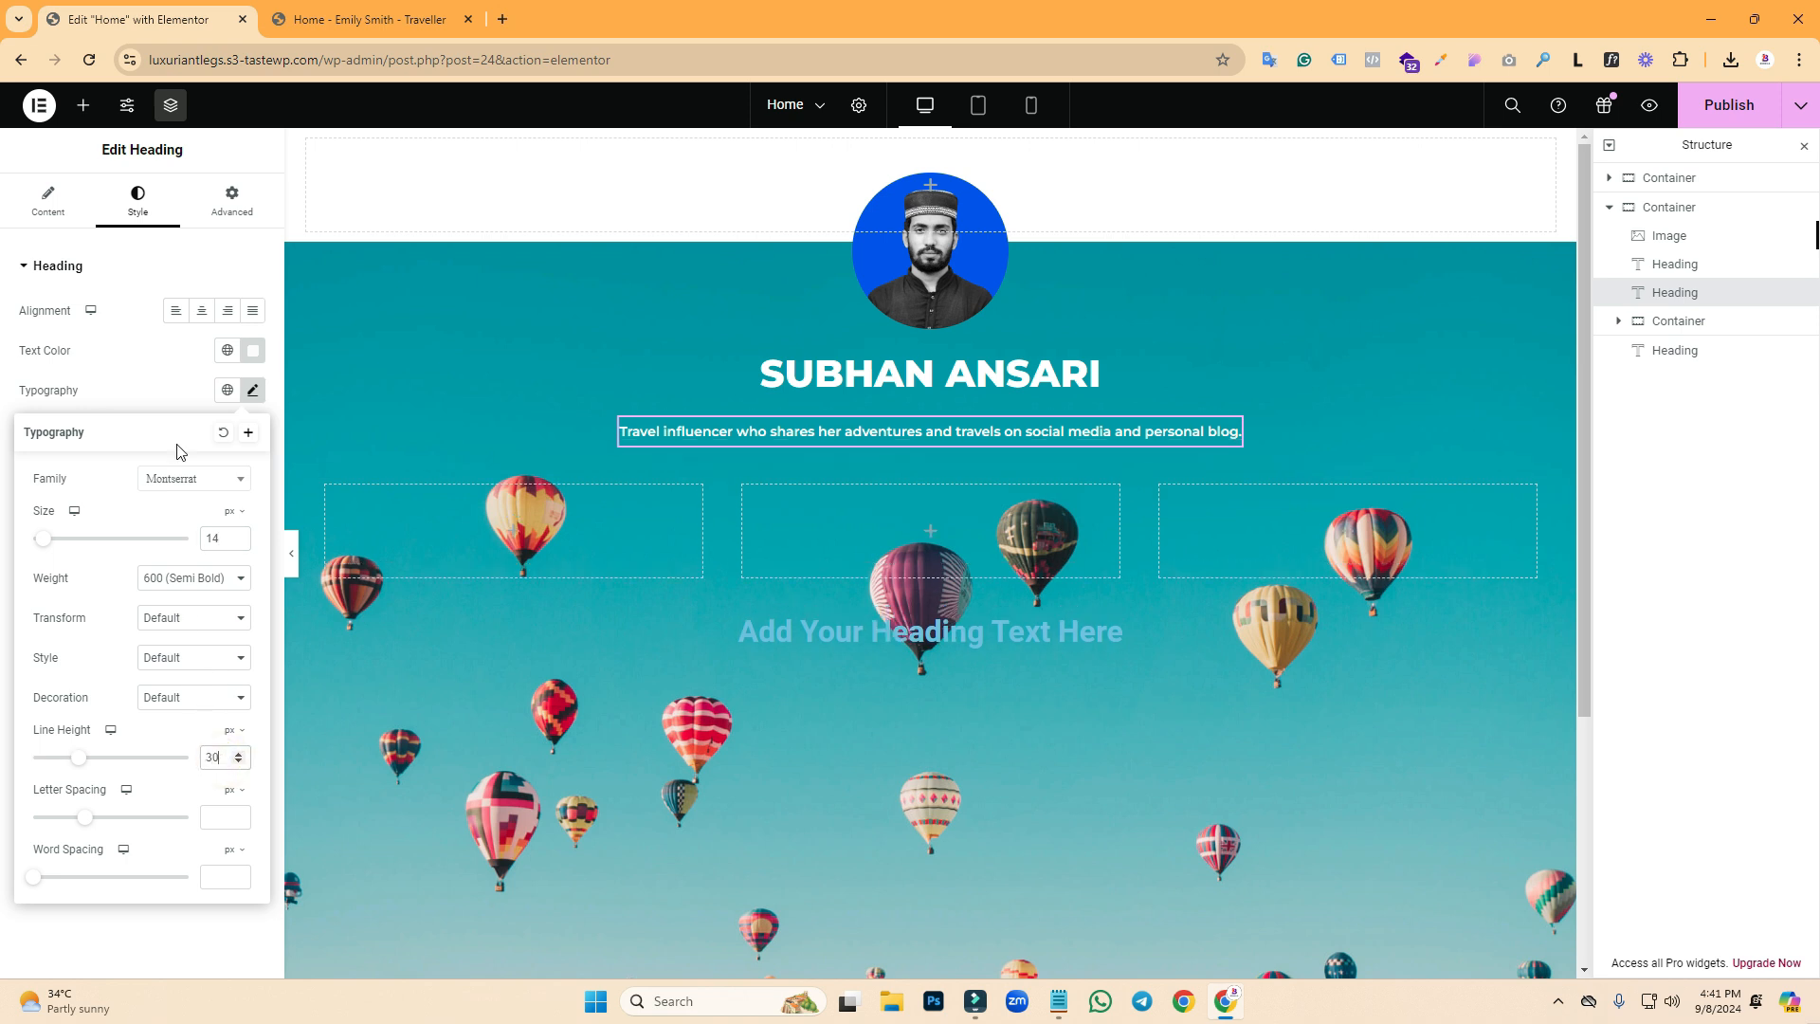
left_click(369, 19)
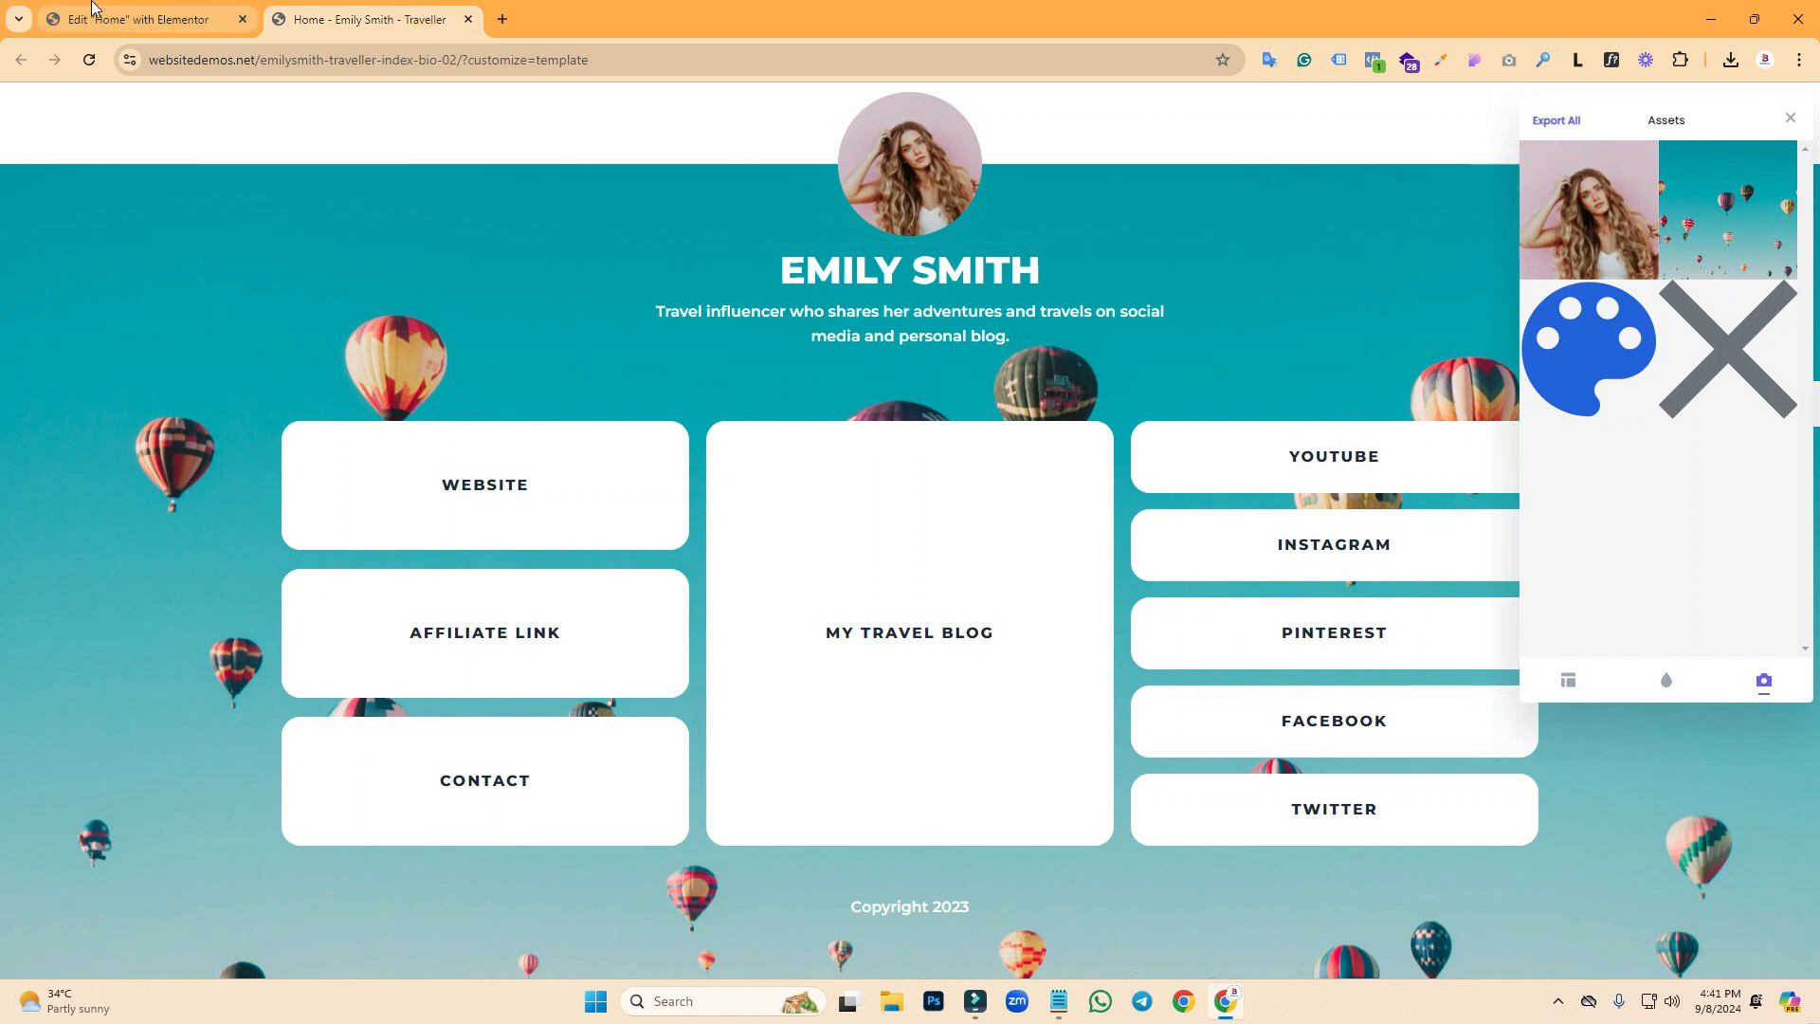
left_click(142, 19)
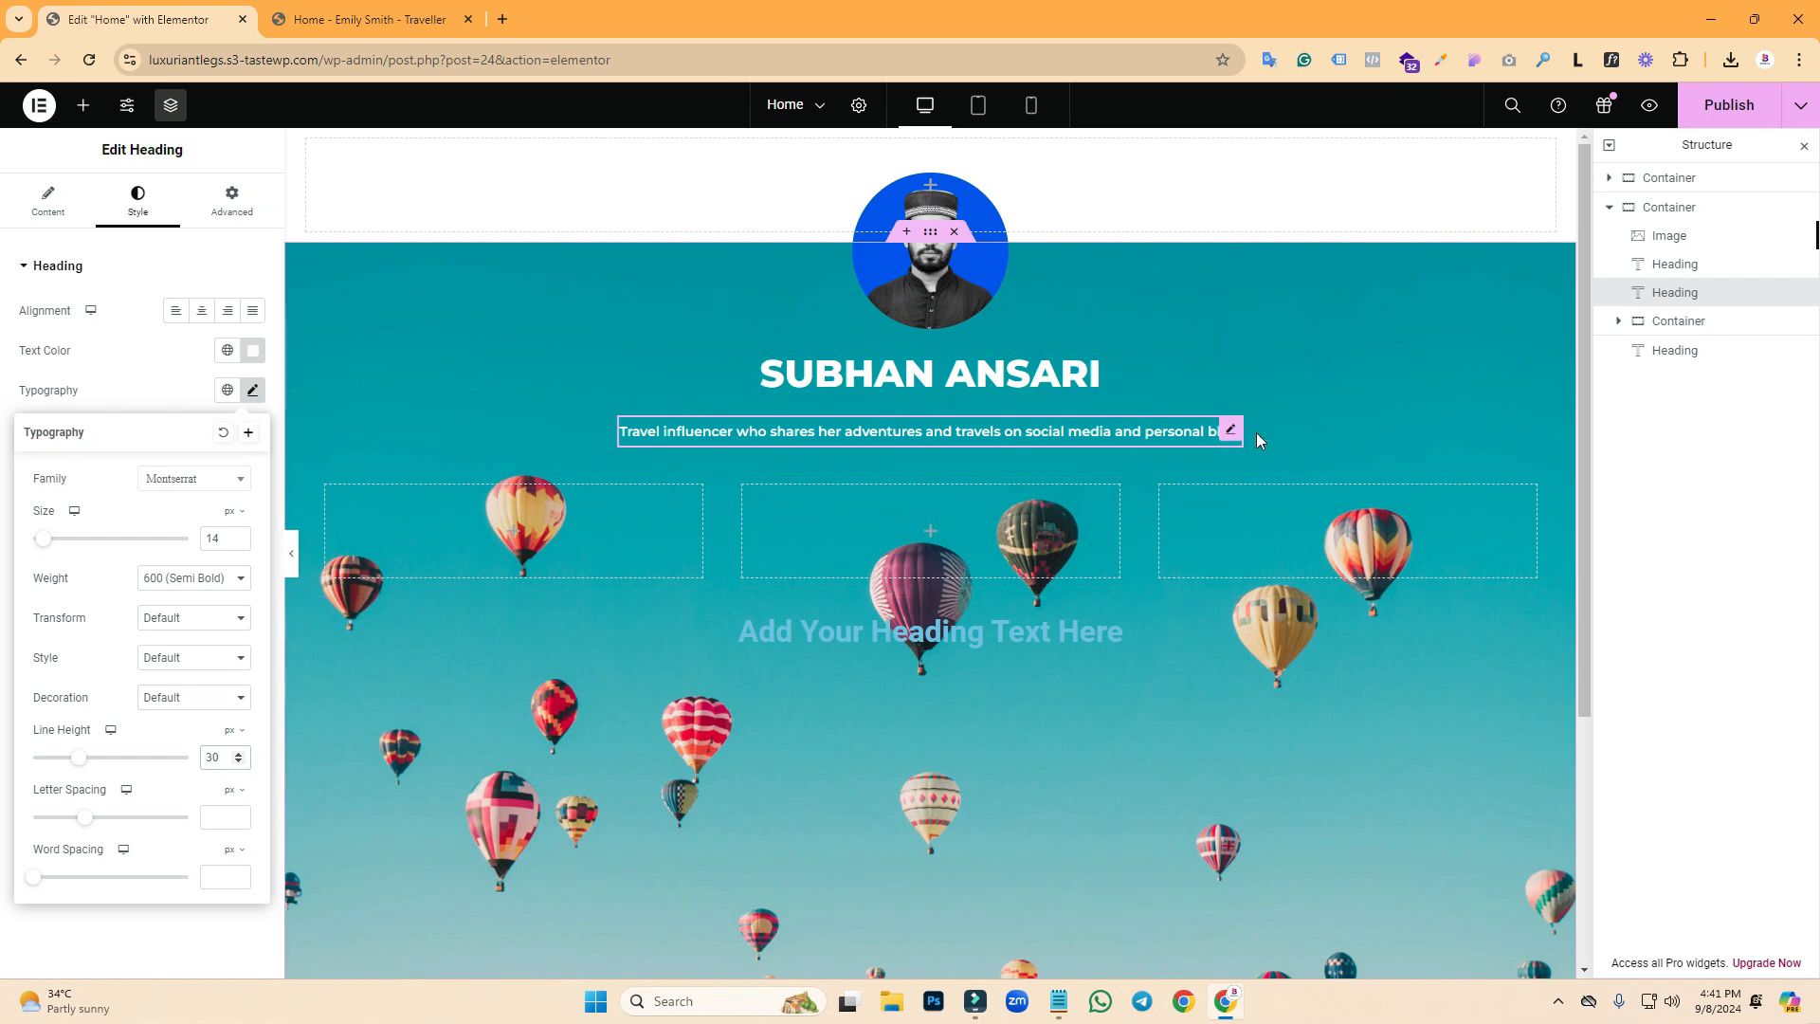
left_click(1235, 433)
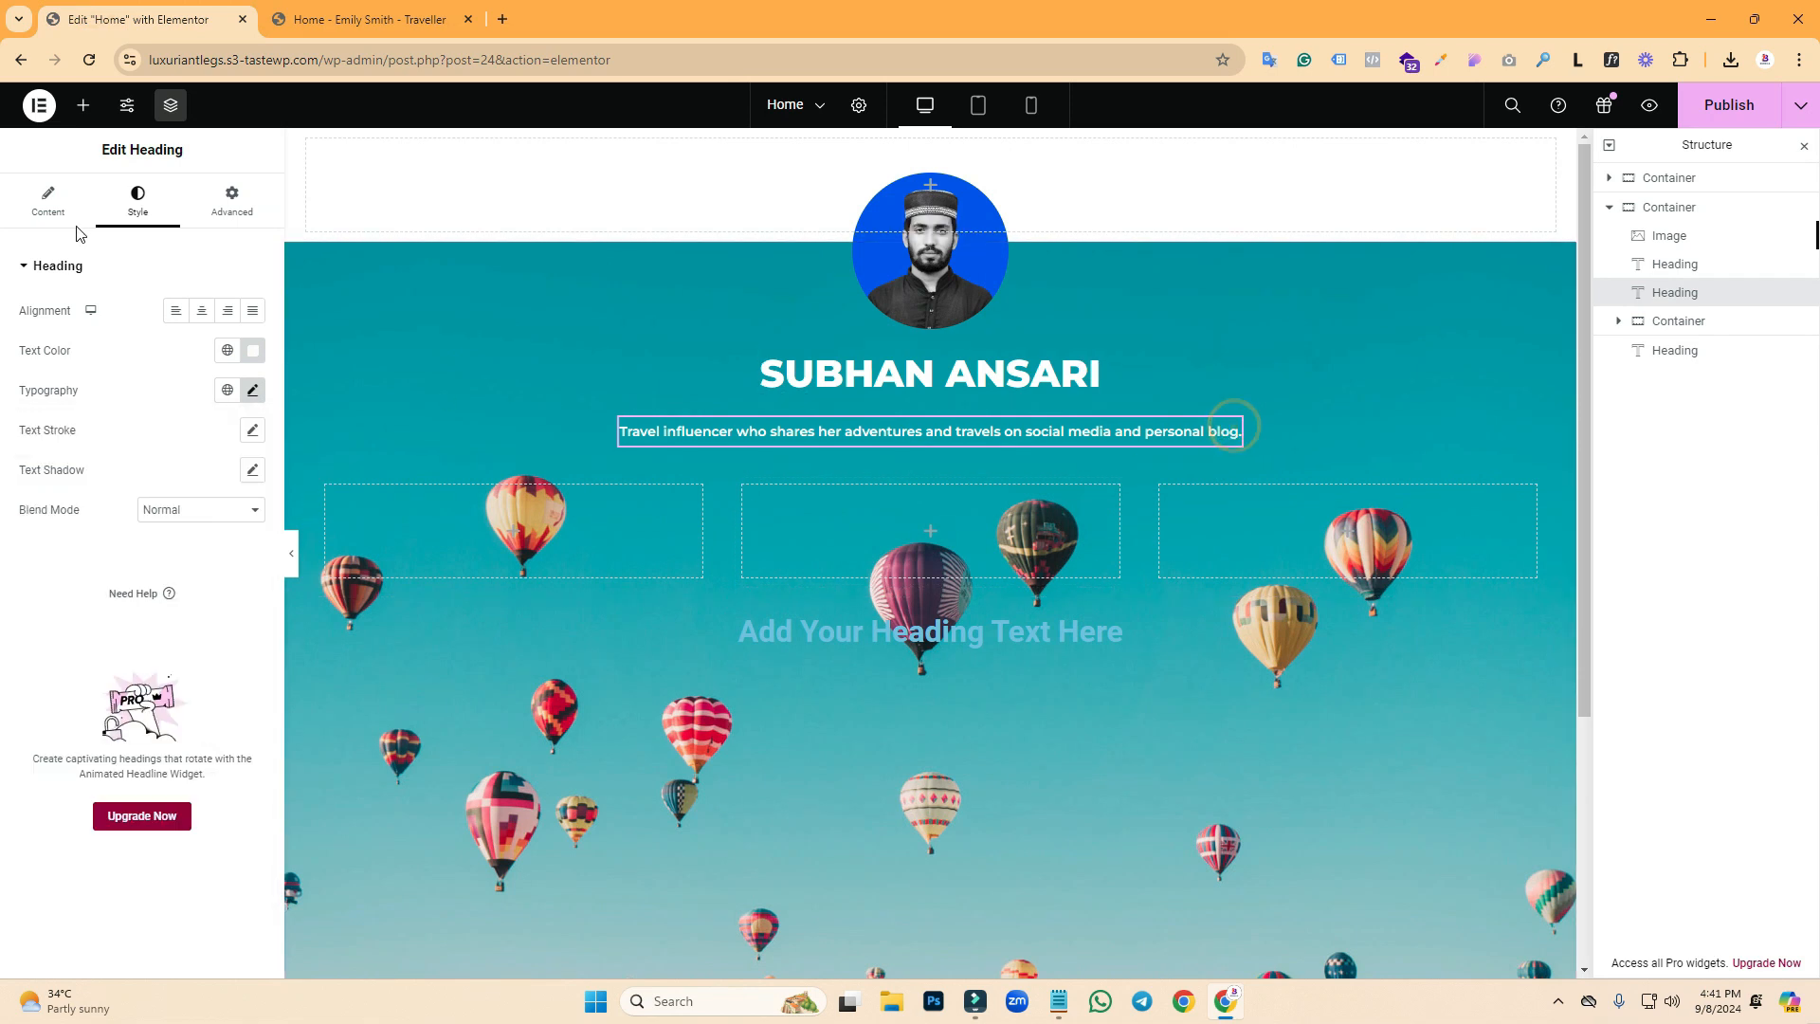
- Give the tagline a custom width of 36%, comparing against the reference page
left_click(231, 201)
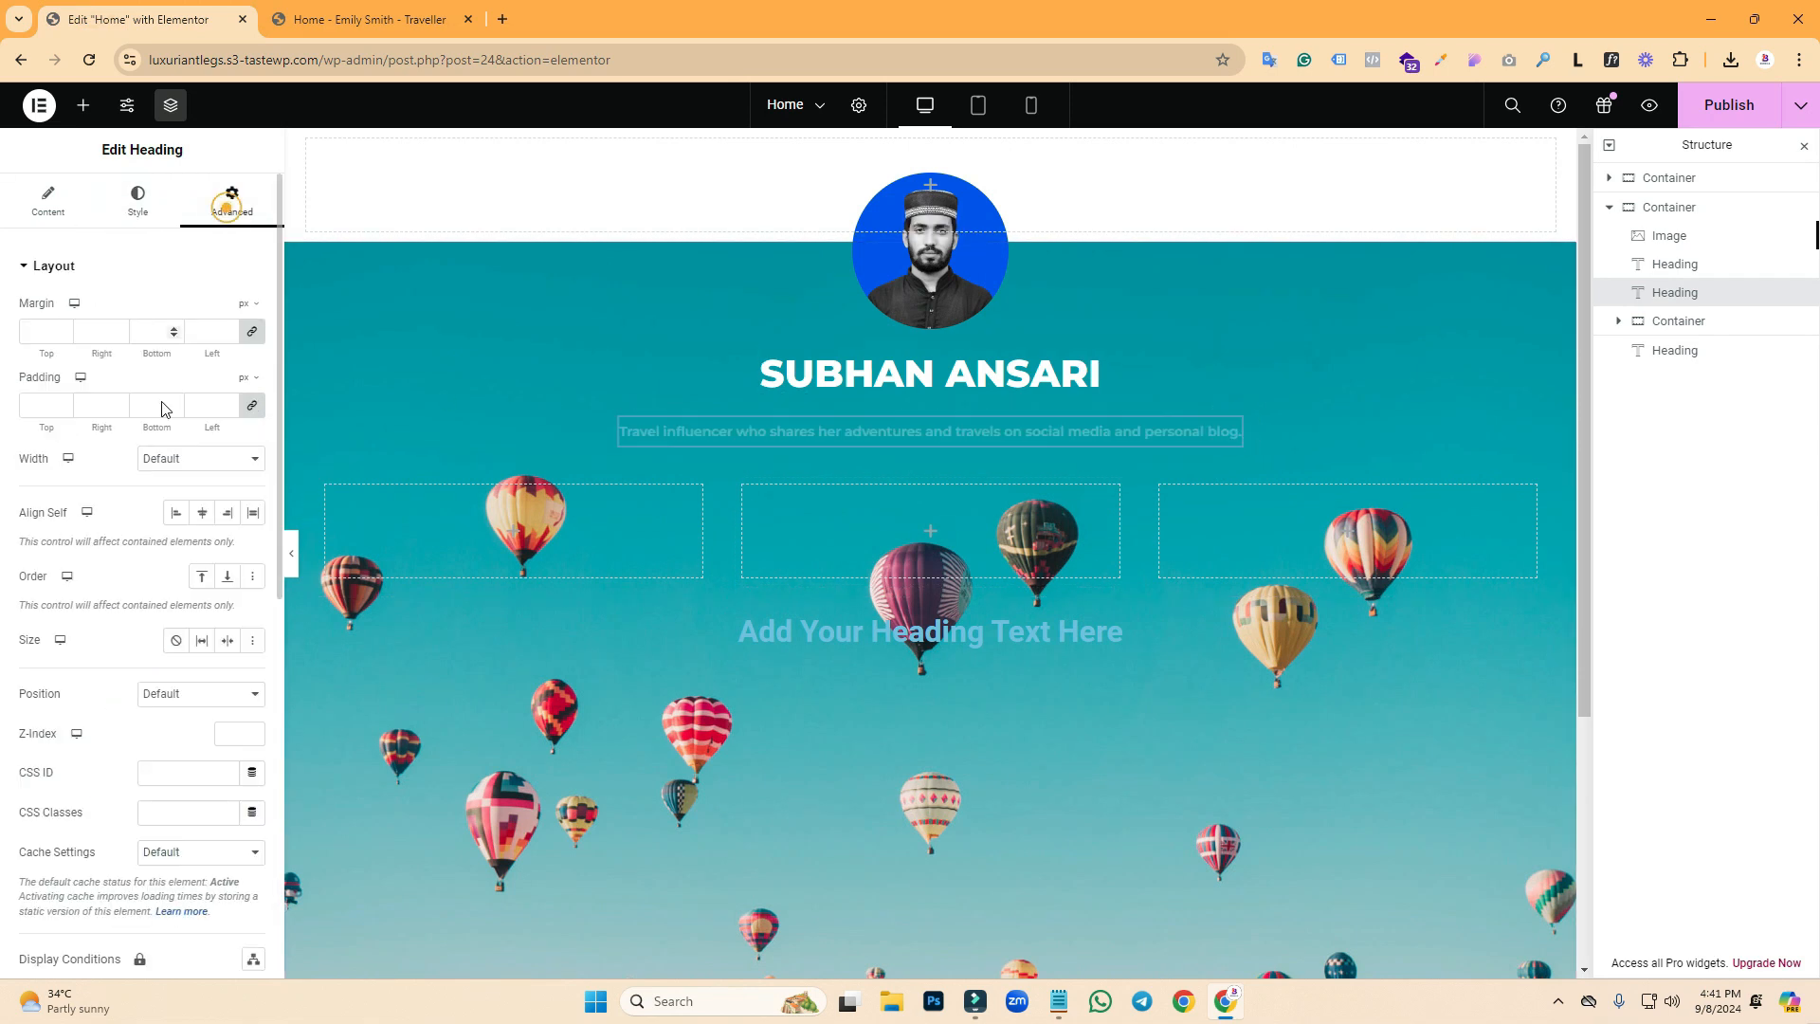
left_click(175, 459)
left_click(175, 553)
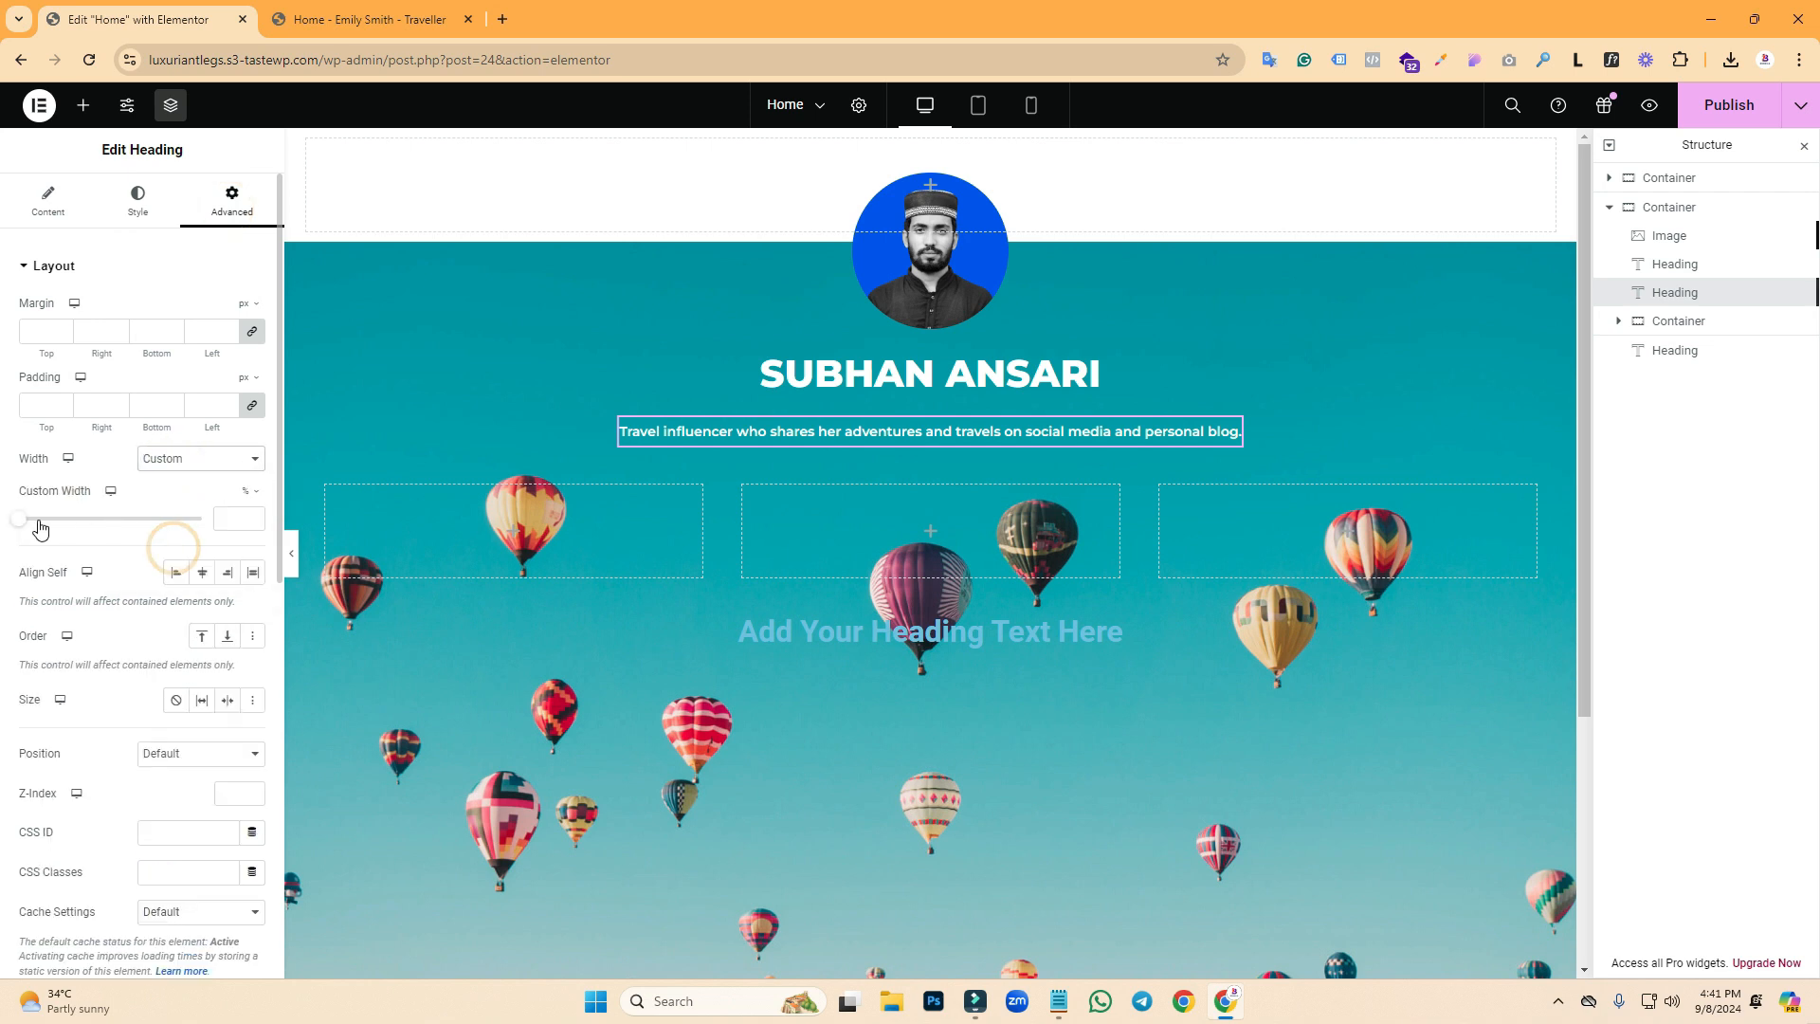
left_click_drag(21, 518, 90, 528)
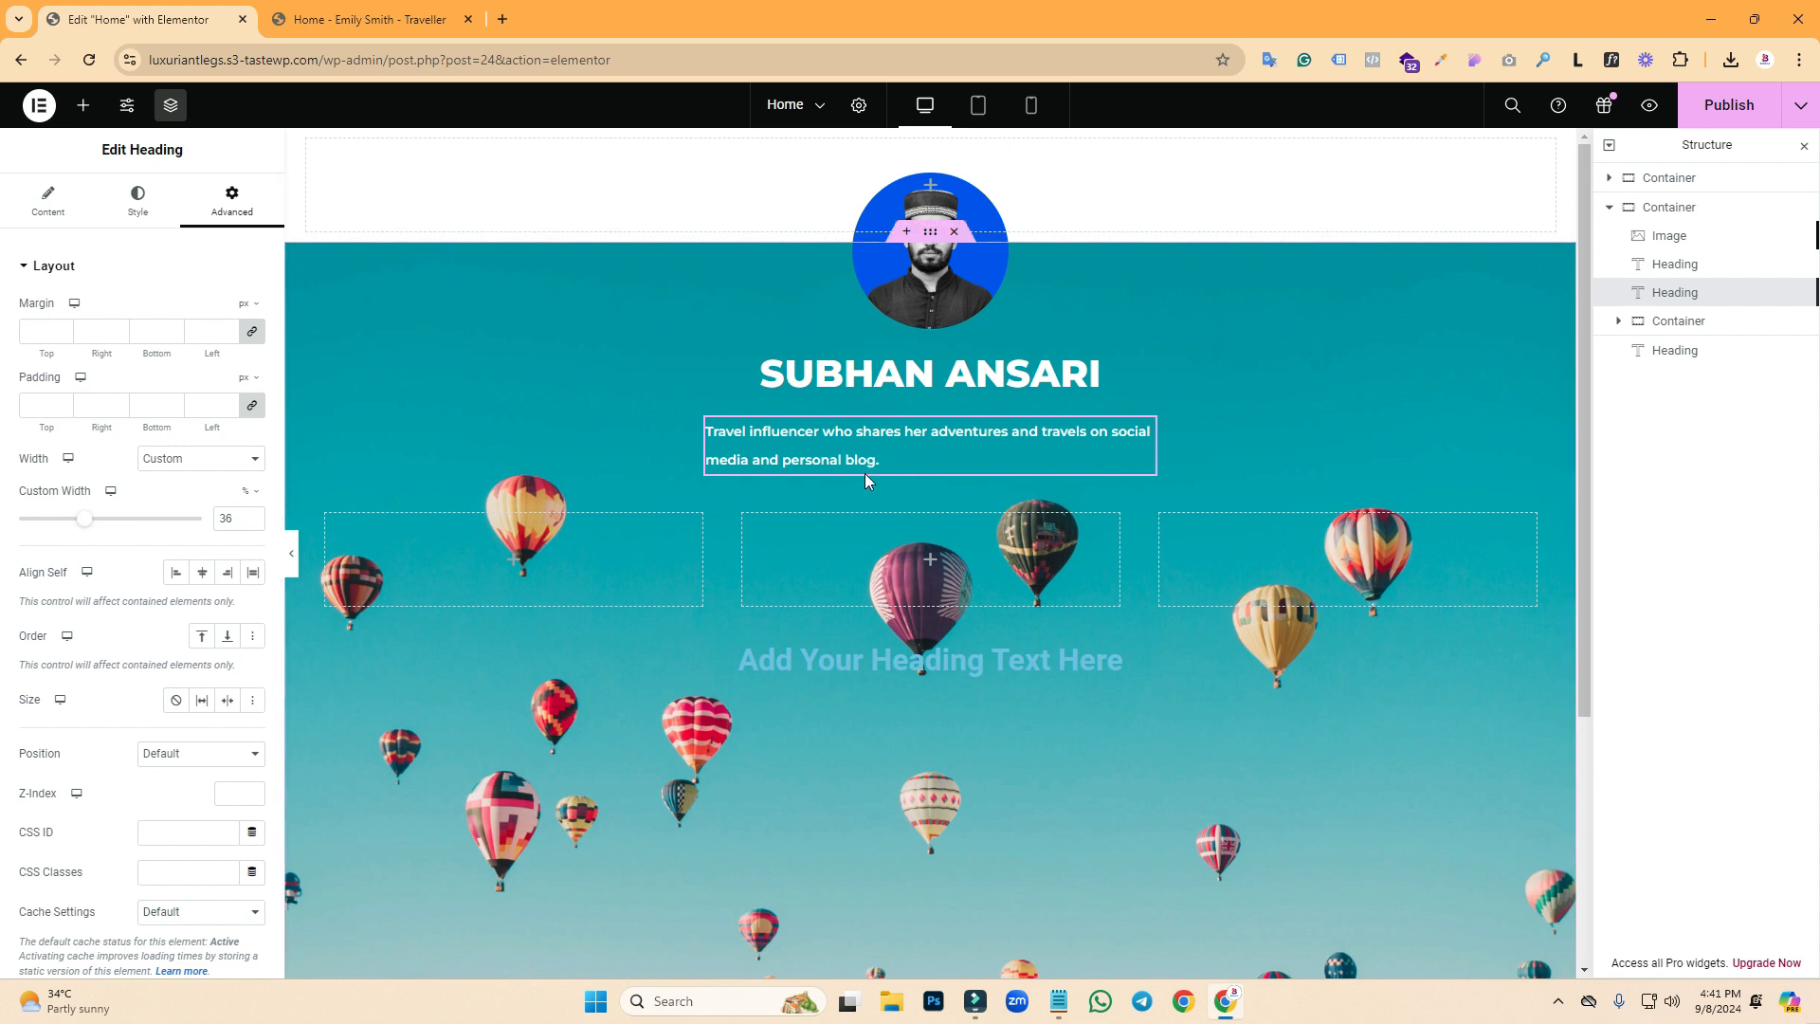
left_click(415, 11)
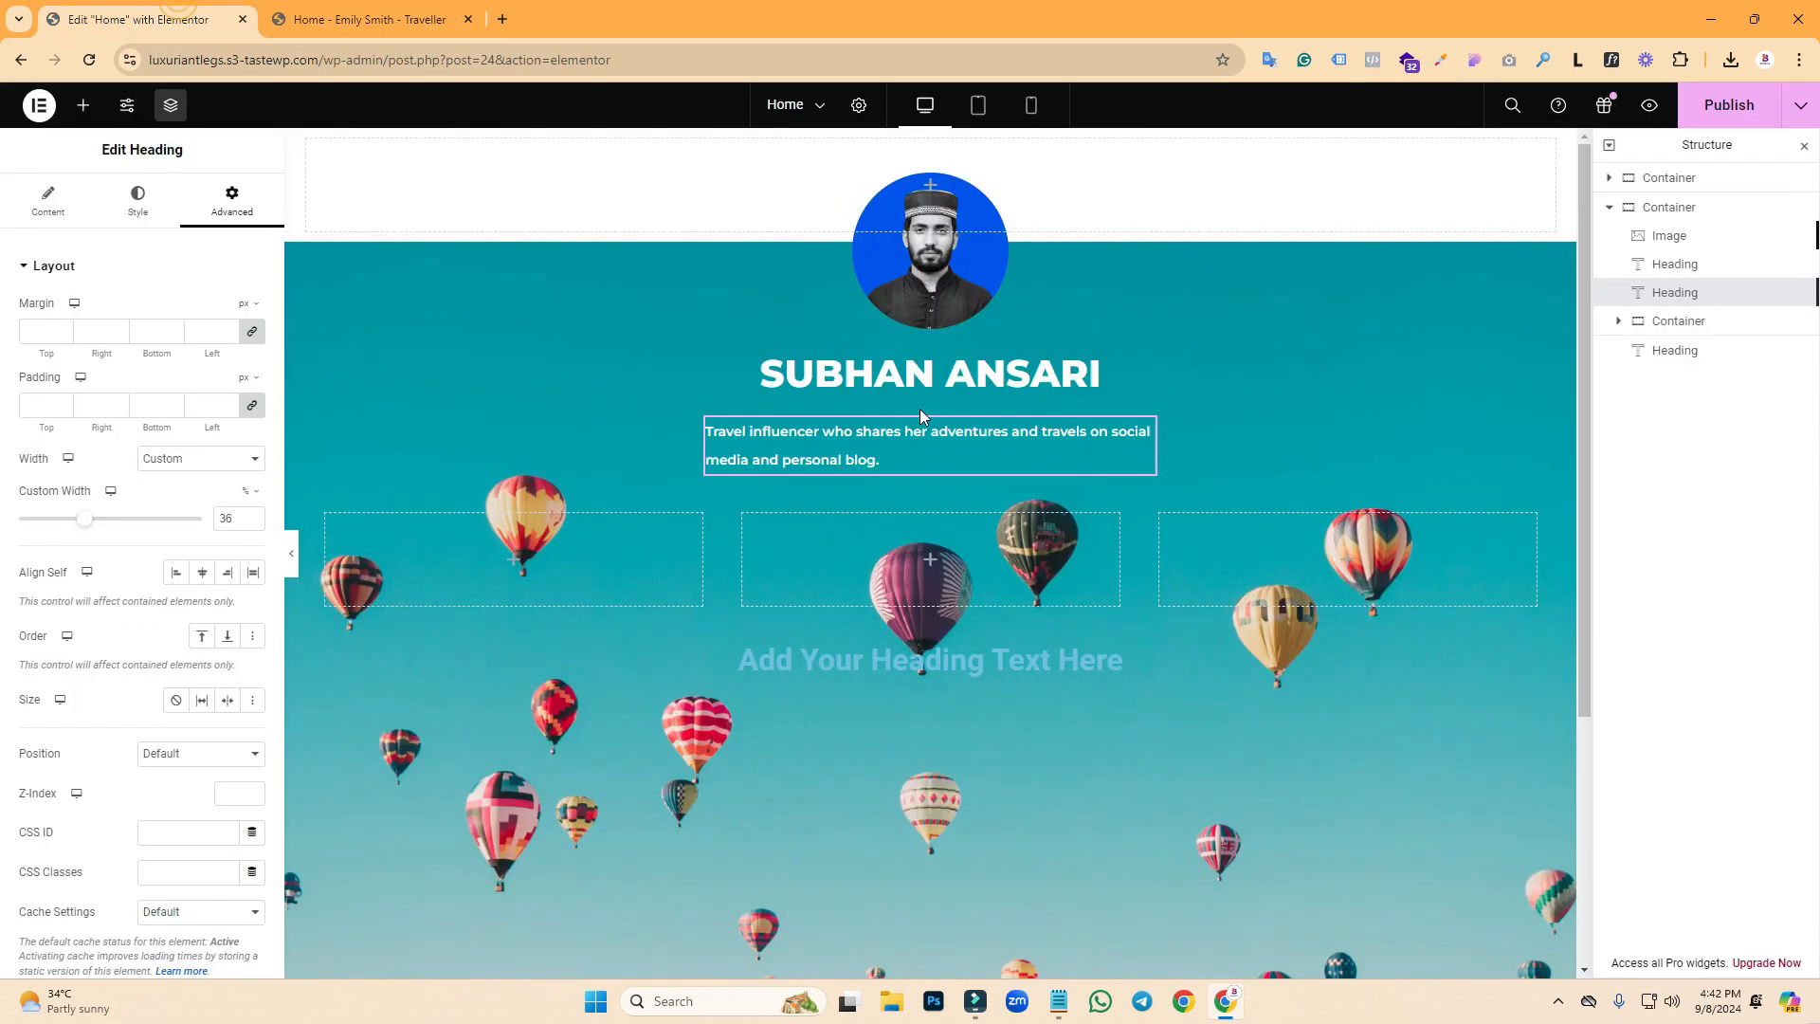
left_click(180, 19)
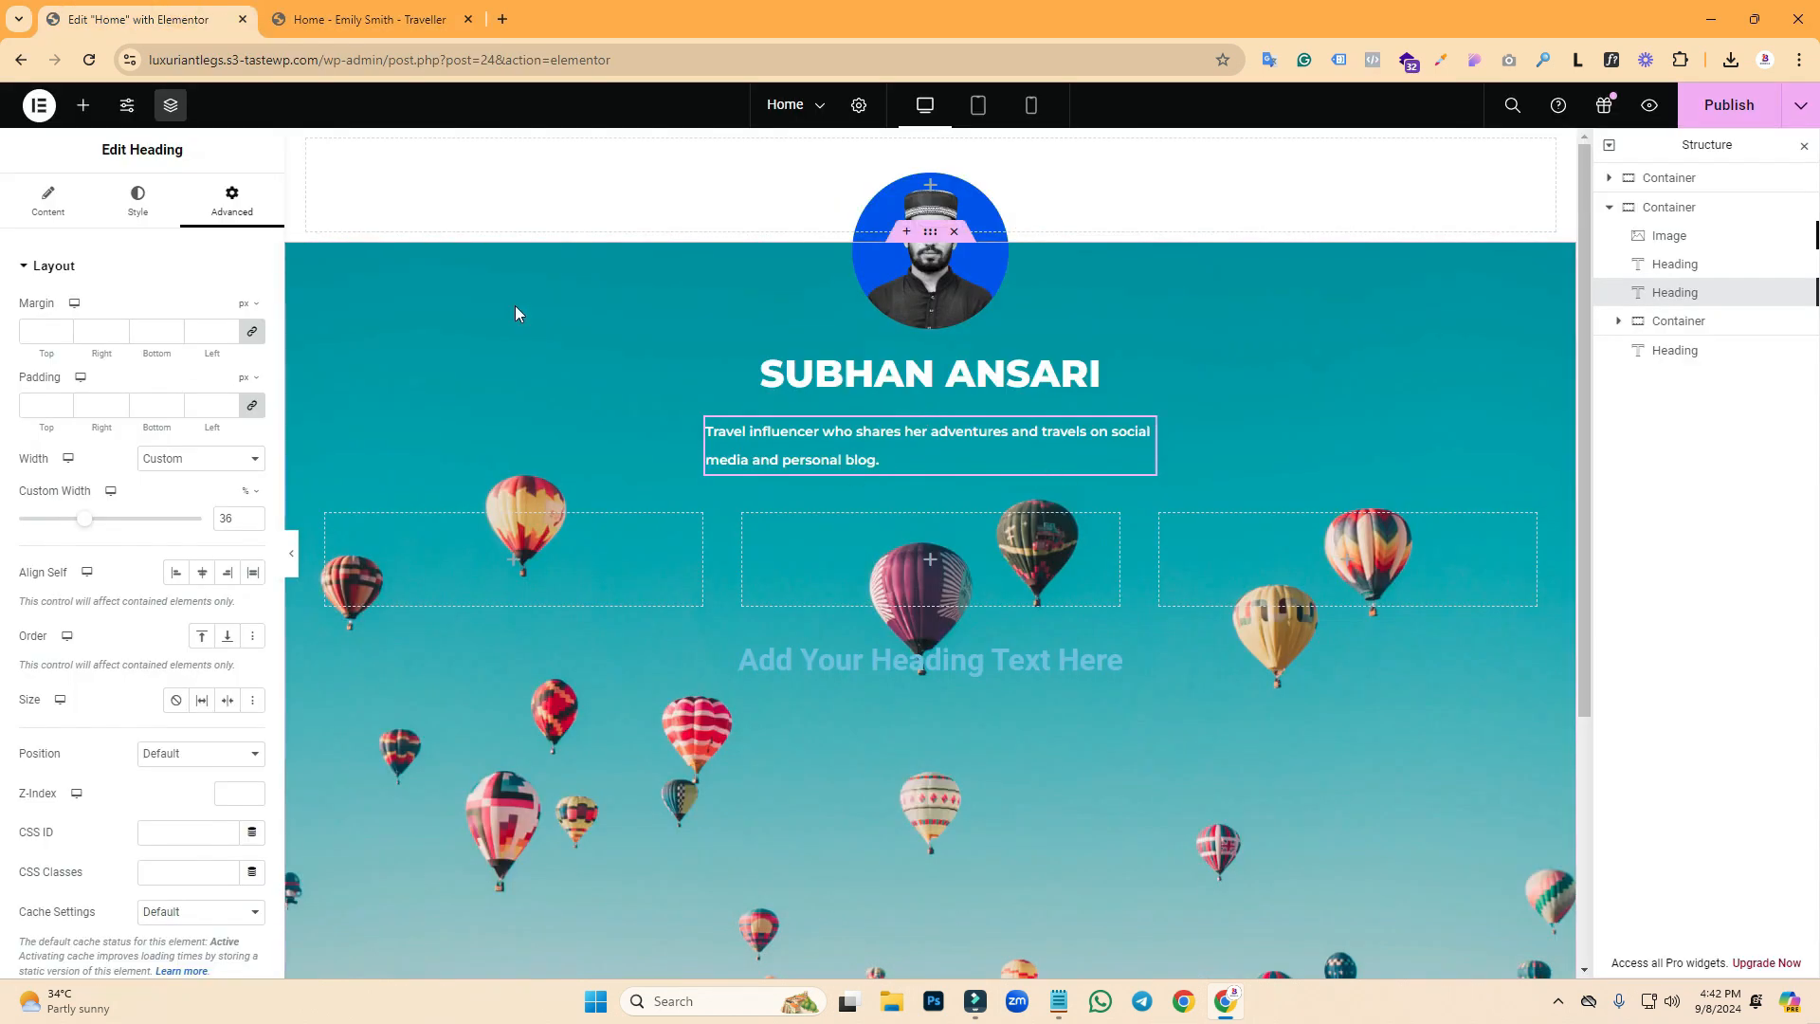
- Centre-align the tagline text and publish the page changes
left_click(126, 220)
left_click(211, 313)
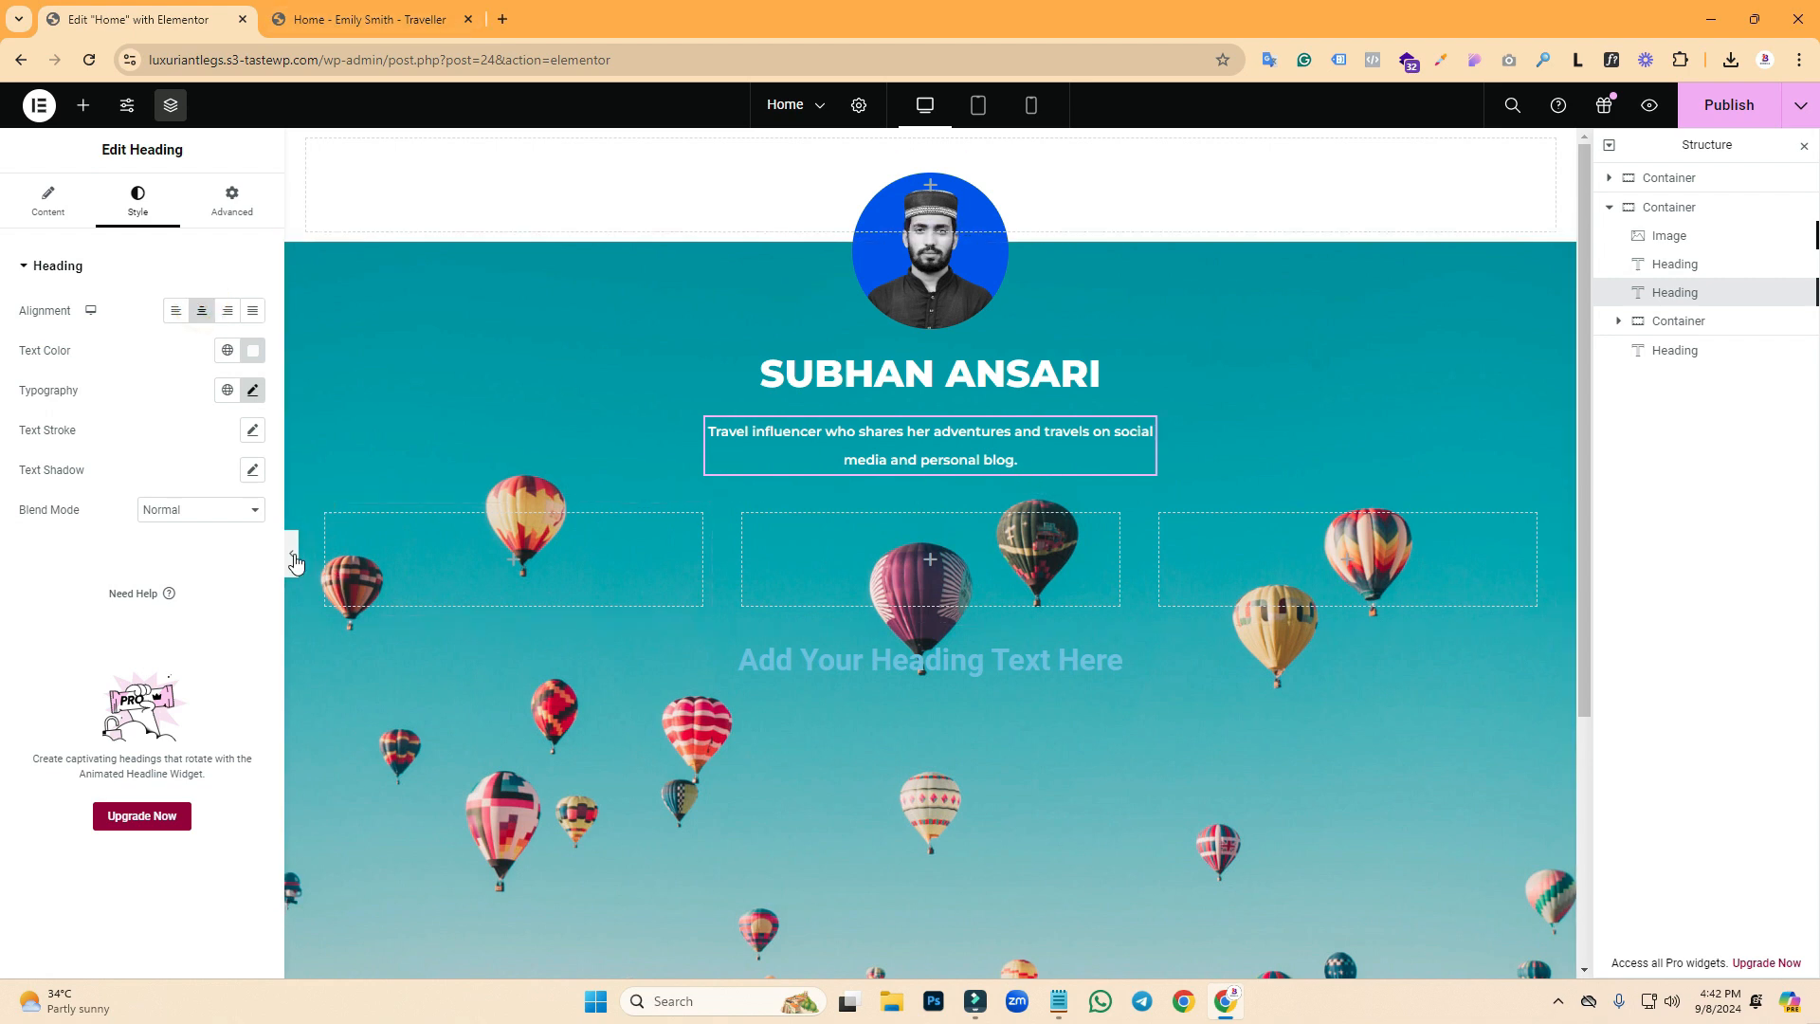
left_click(1723, 108)
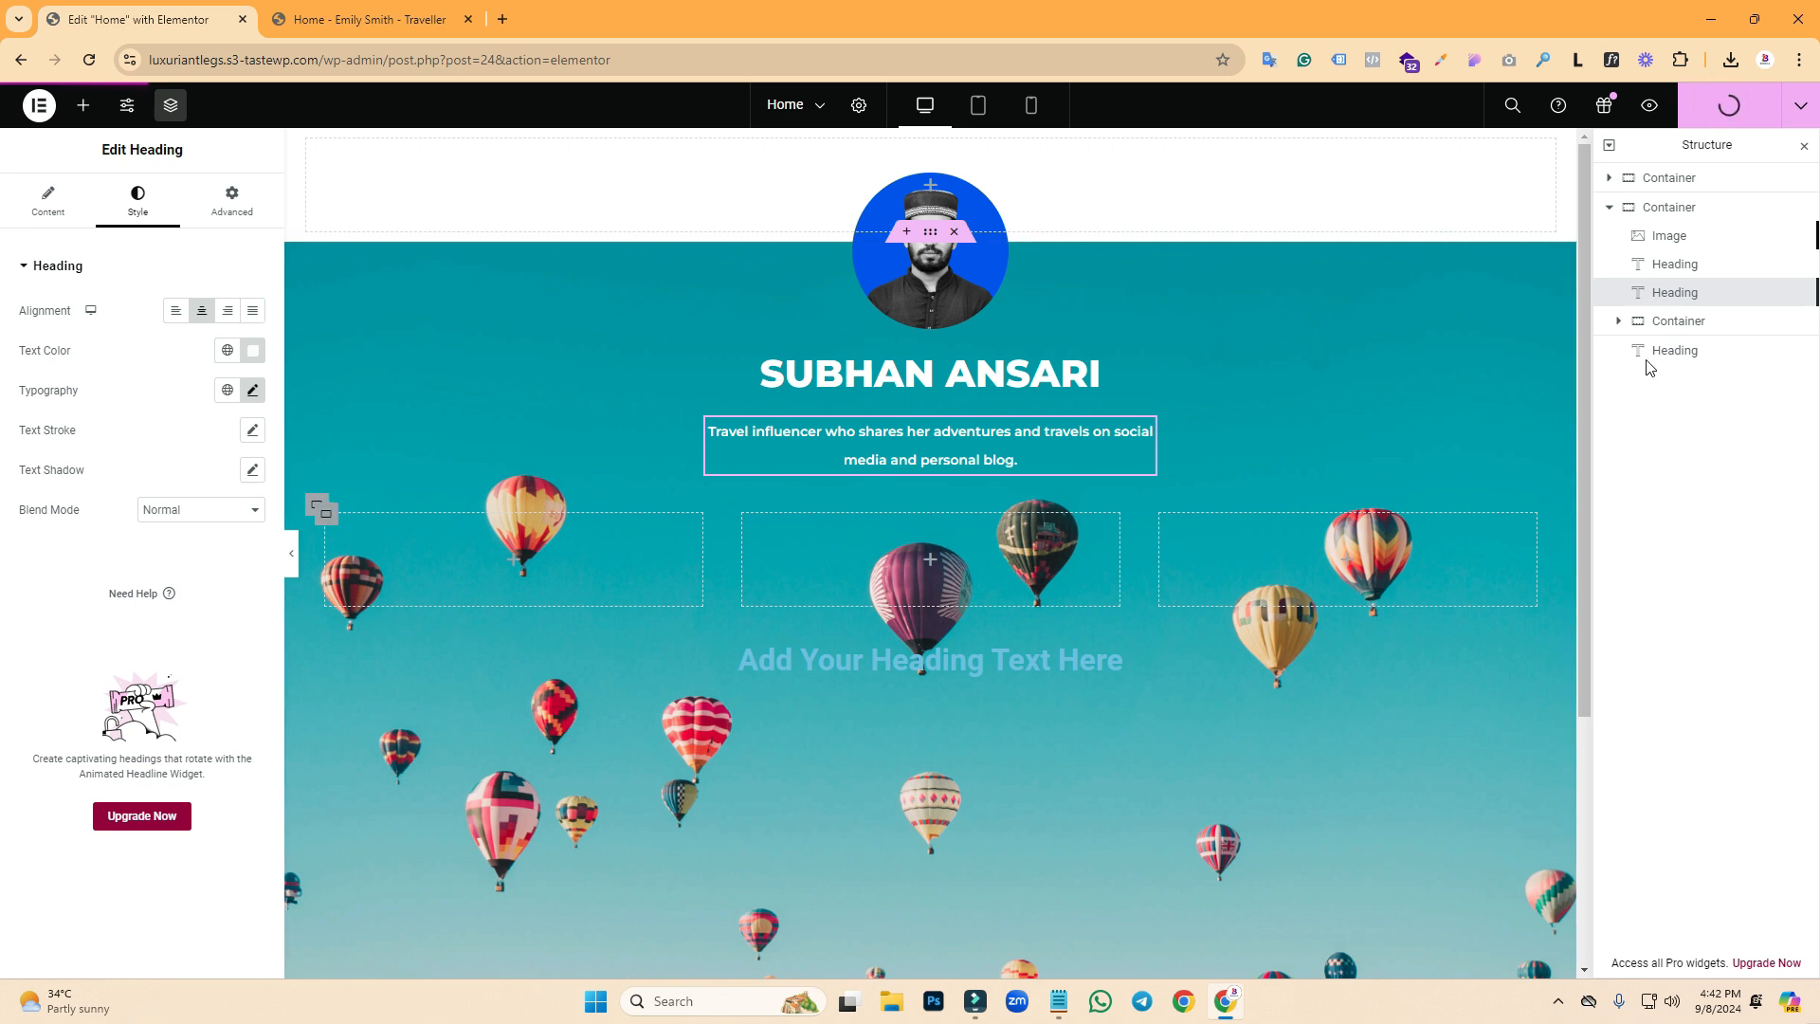
- Preview the styled header full-width and compare it with the reference template's three-column link grid
left_click(291, 555)
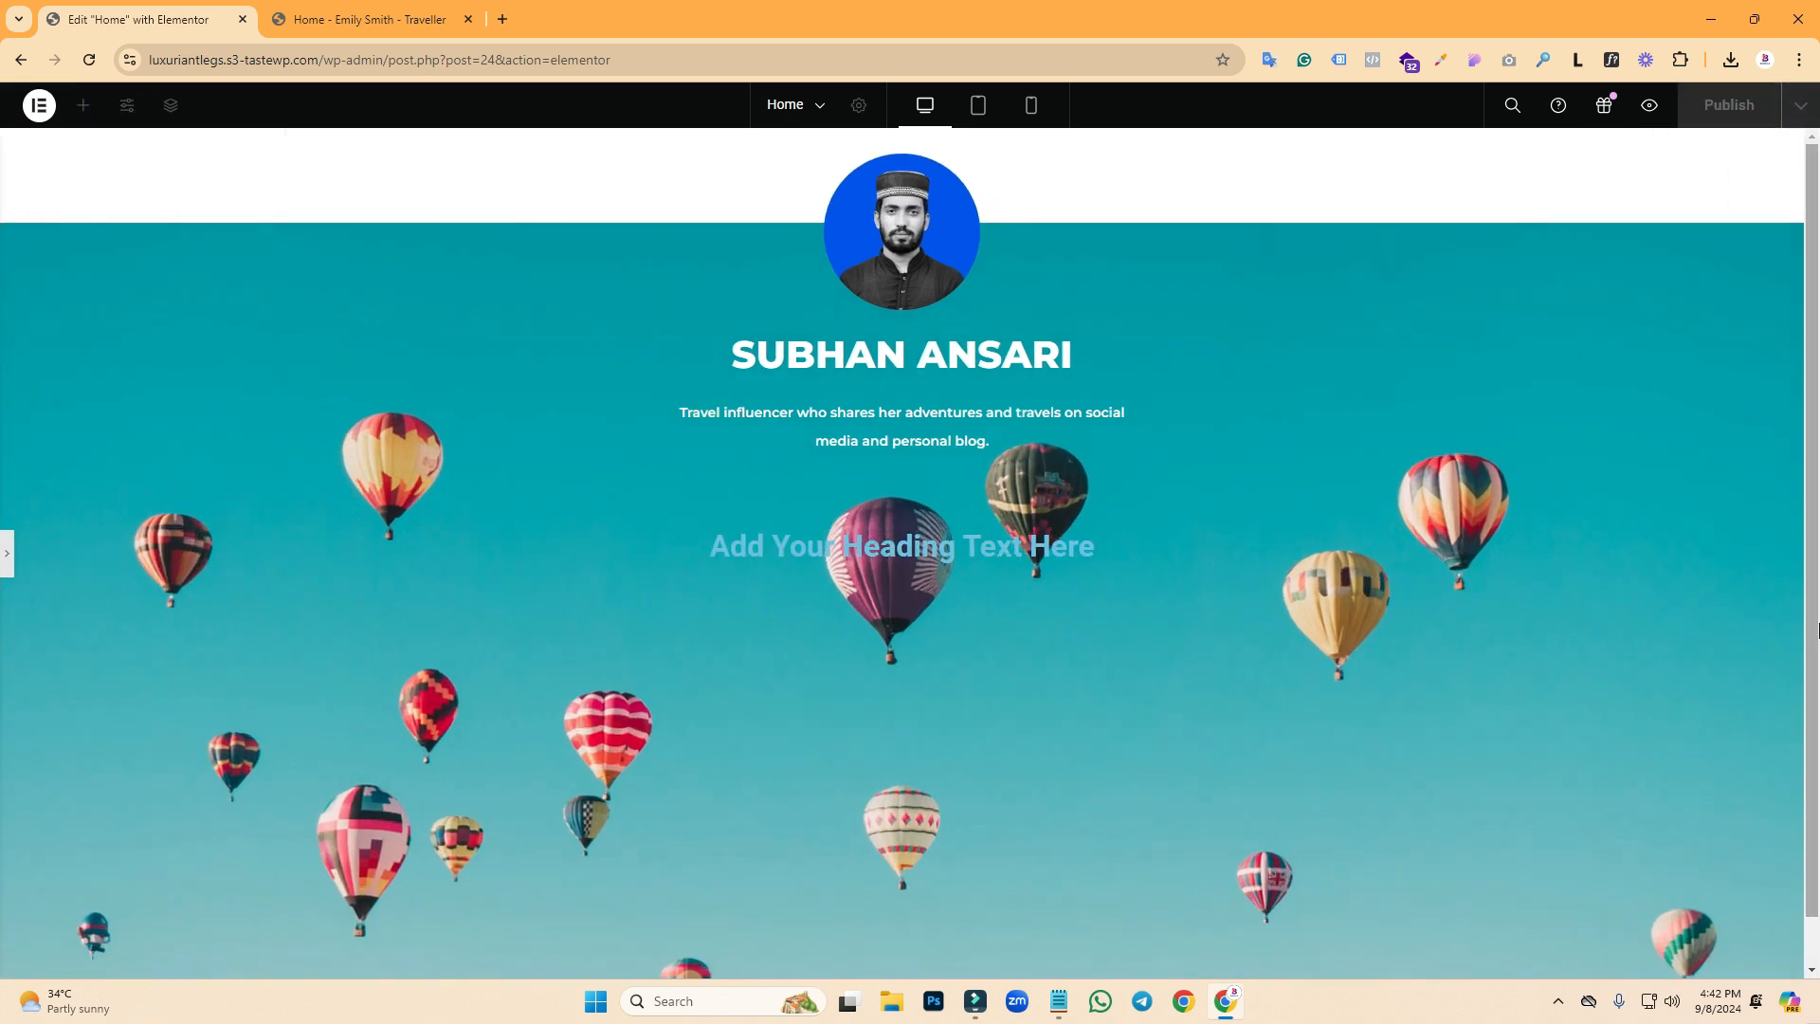
left_click(325, 20)
left_click(102, 17)
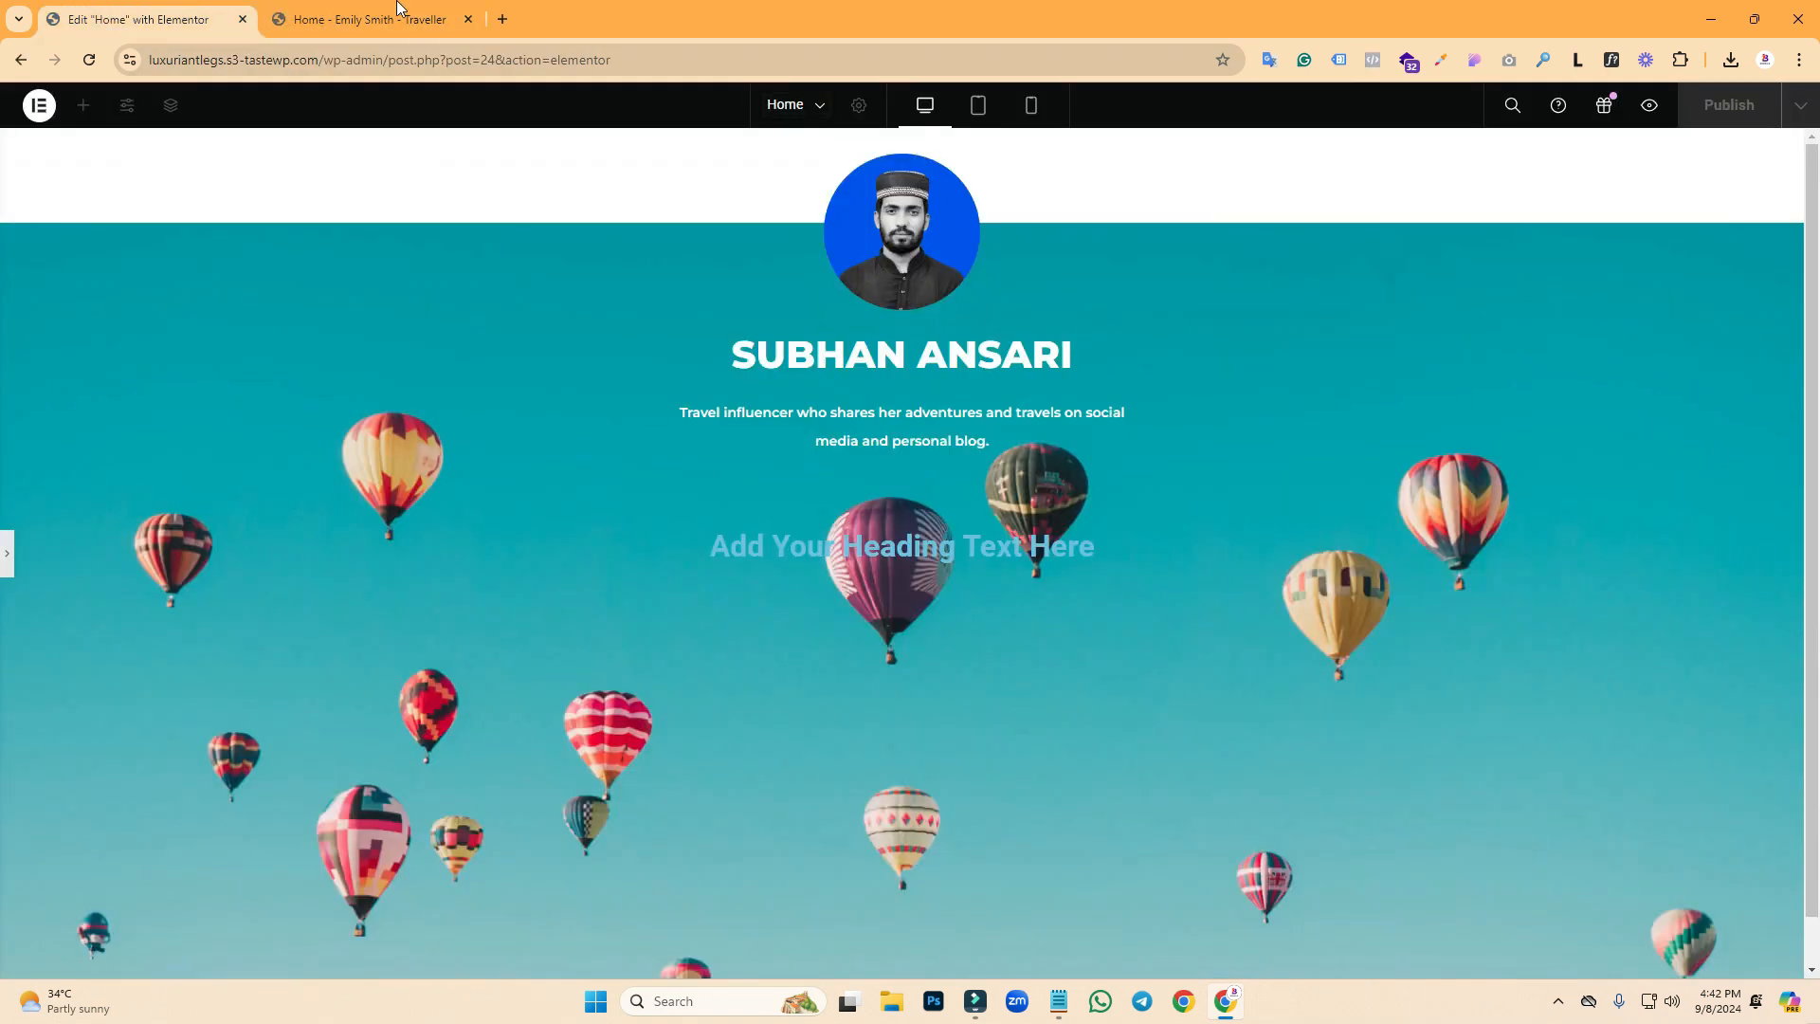
left_click(397, 17)
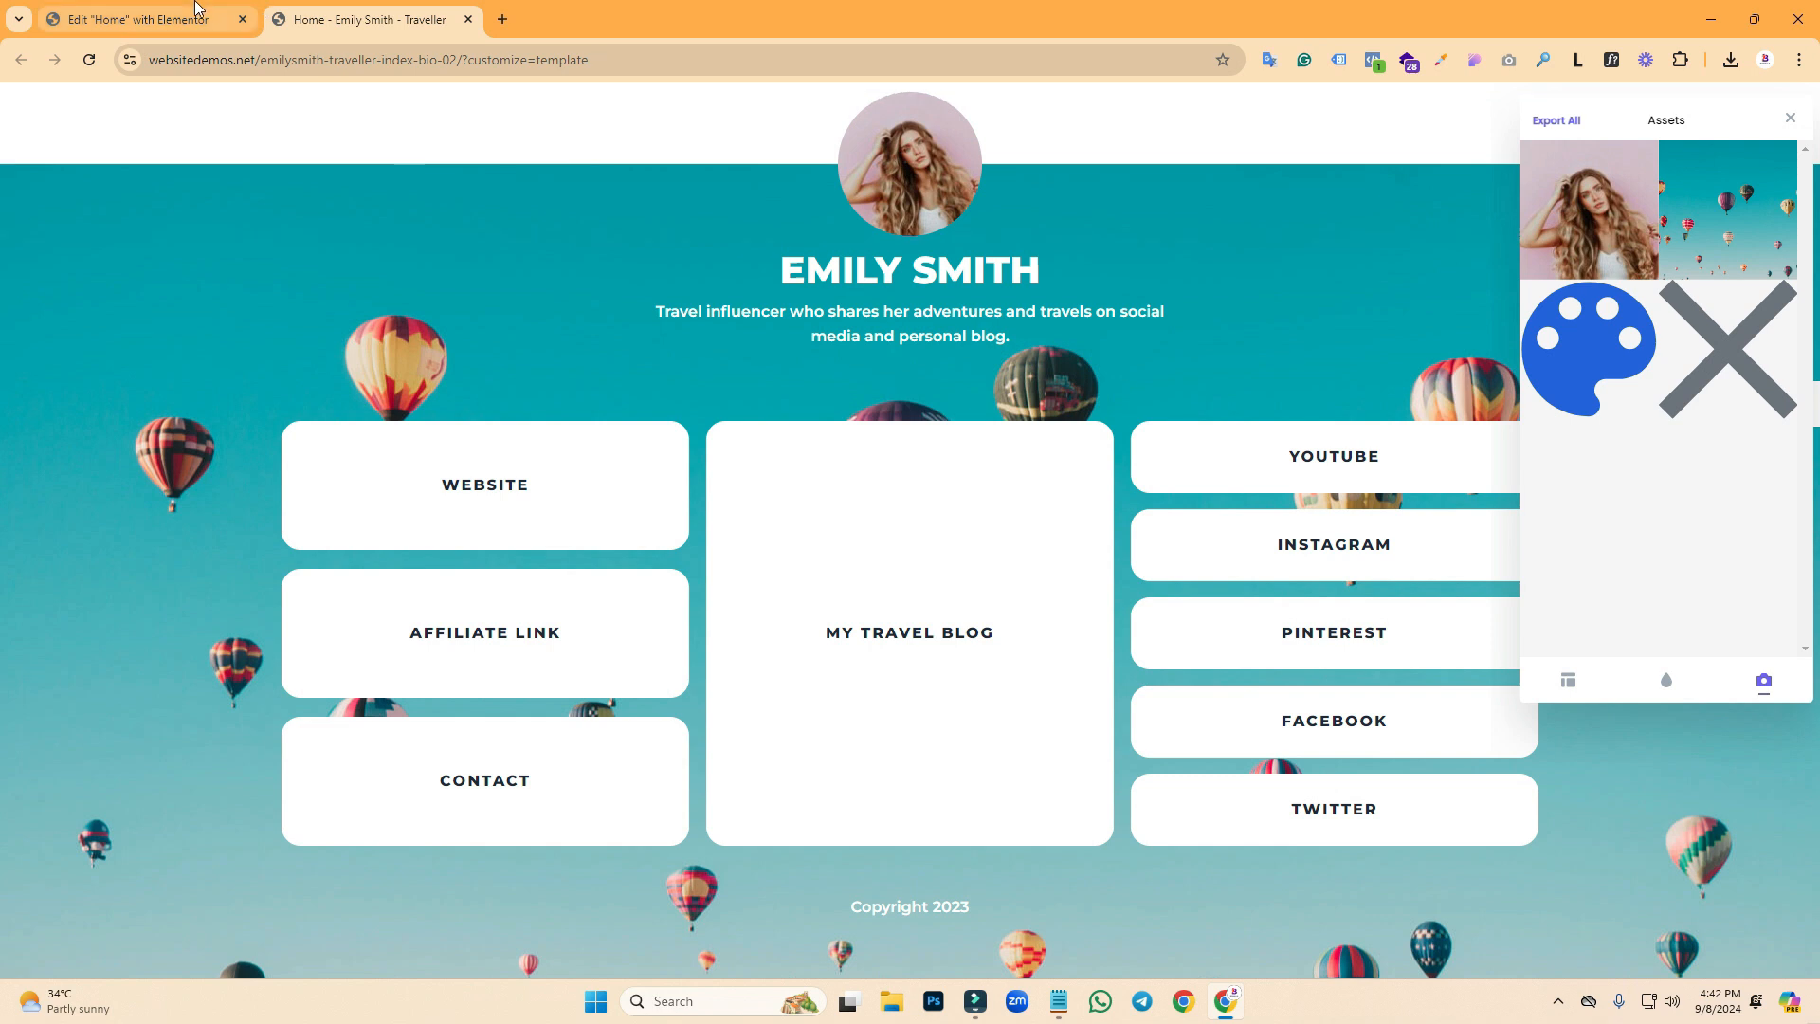
left_click(143, 19)
key("ctrl+Tab")
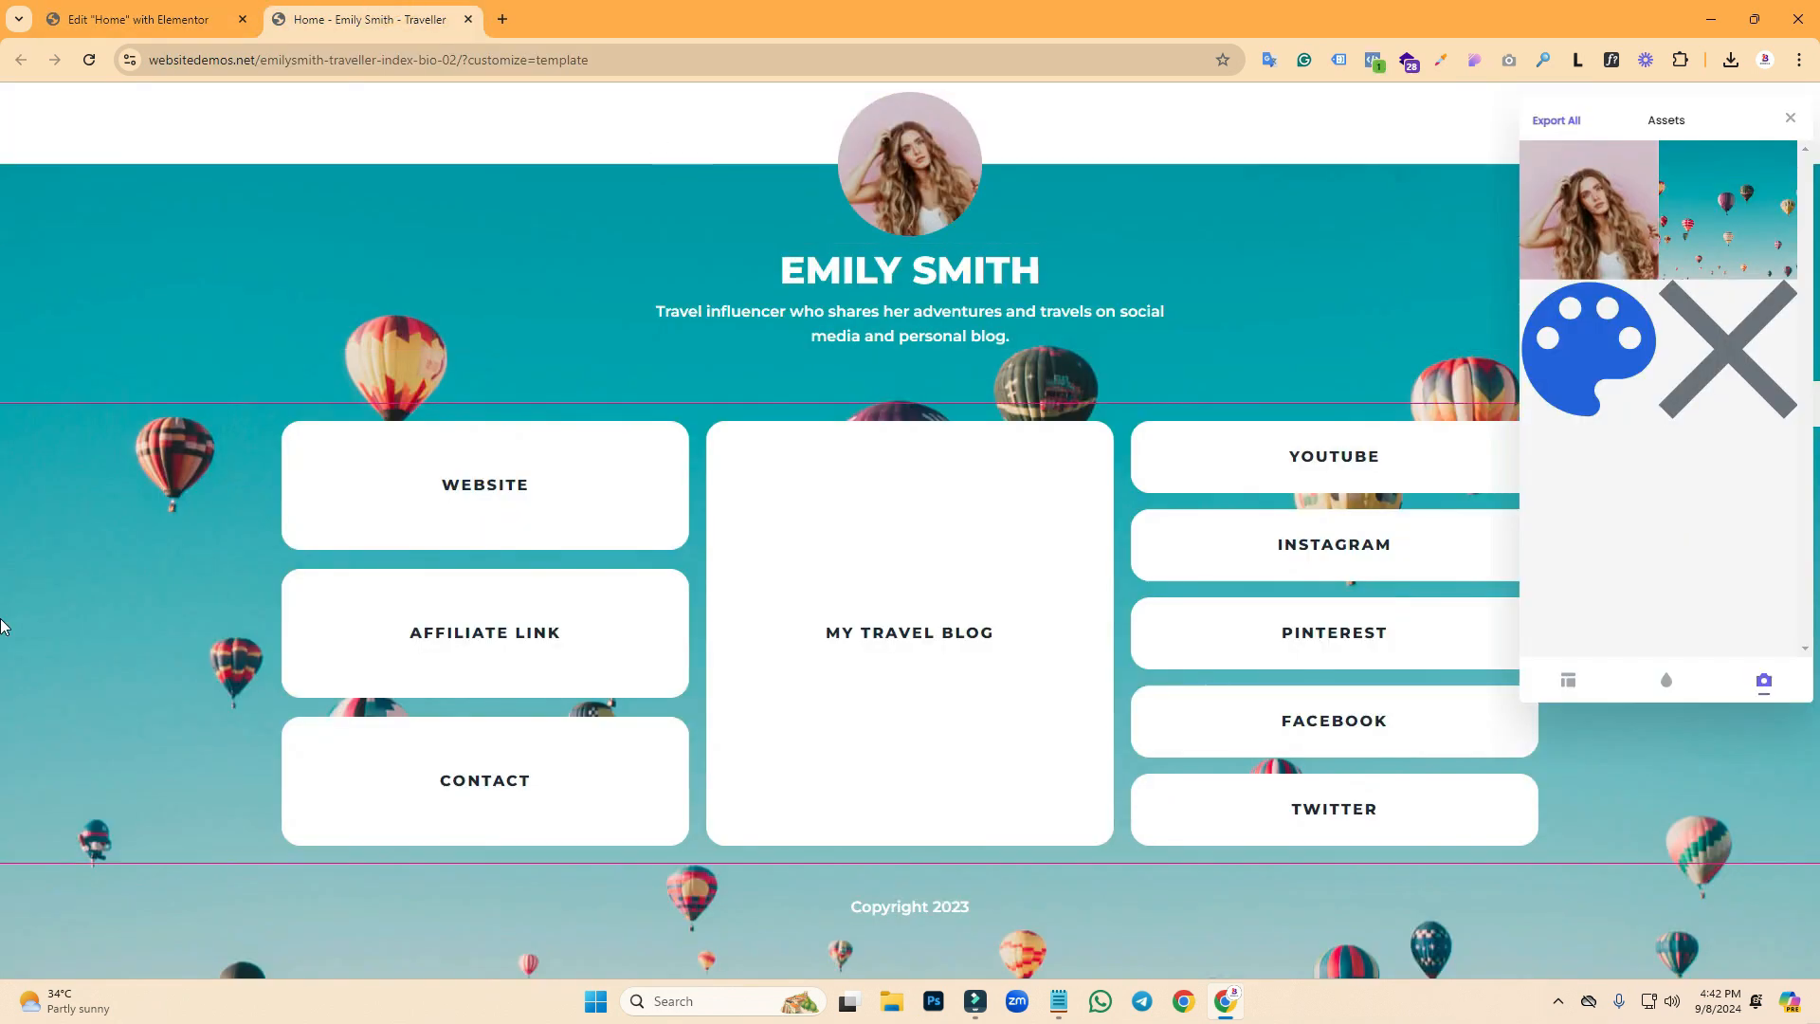
left_click(204, 17)
left_click(6, 564)
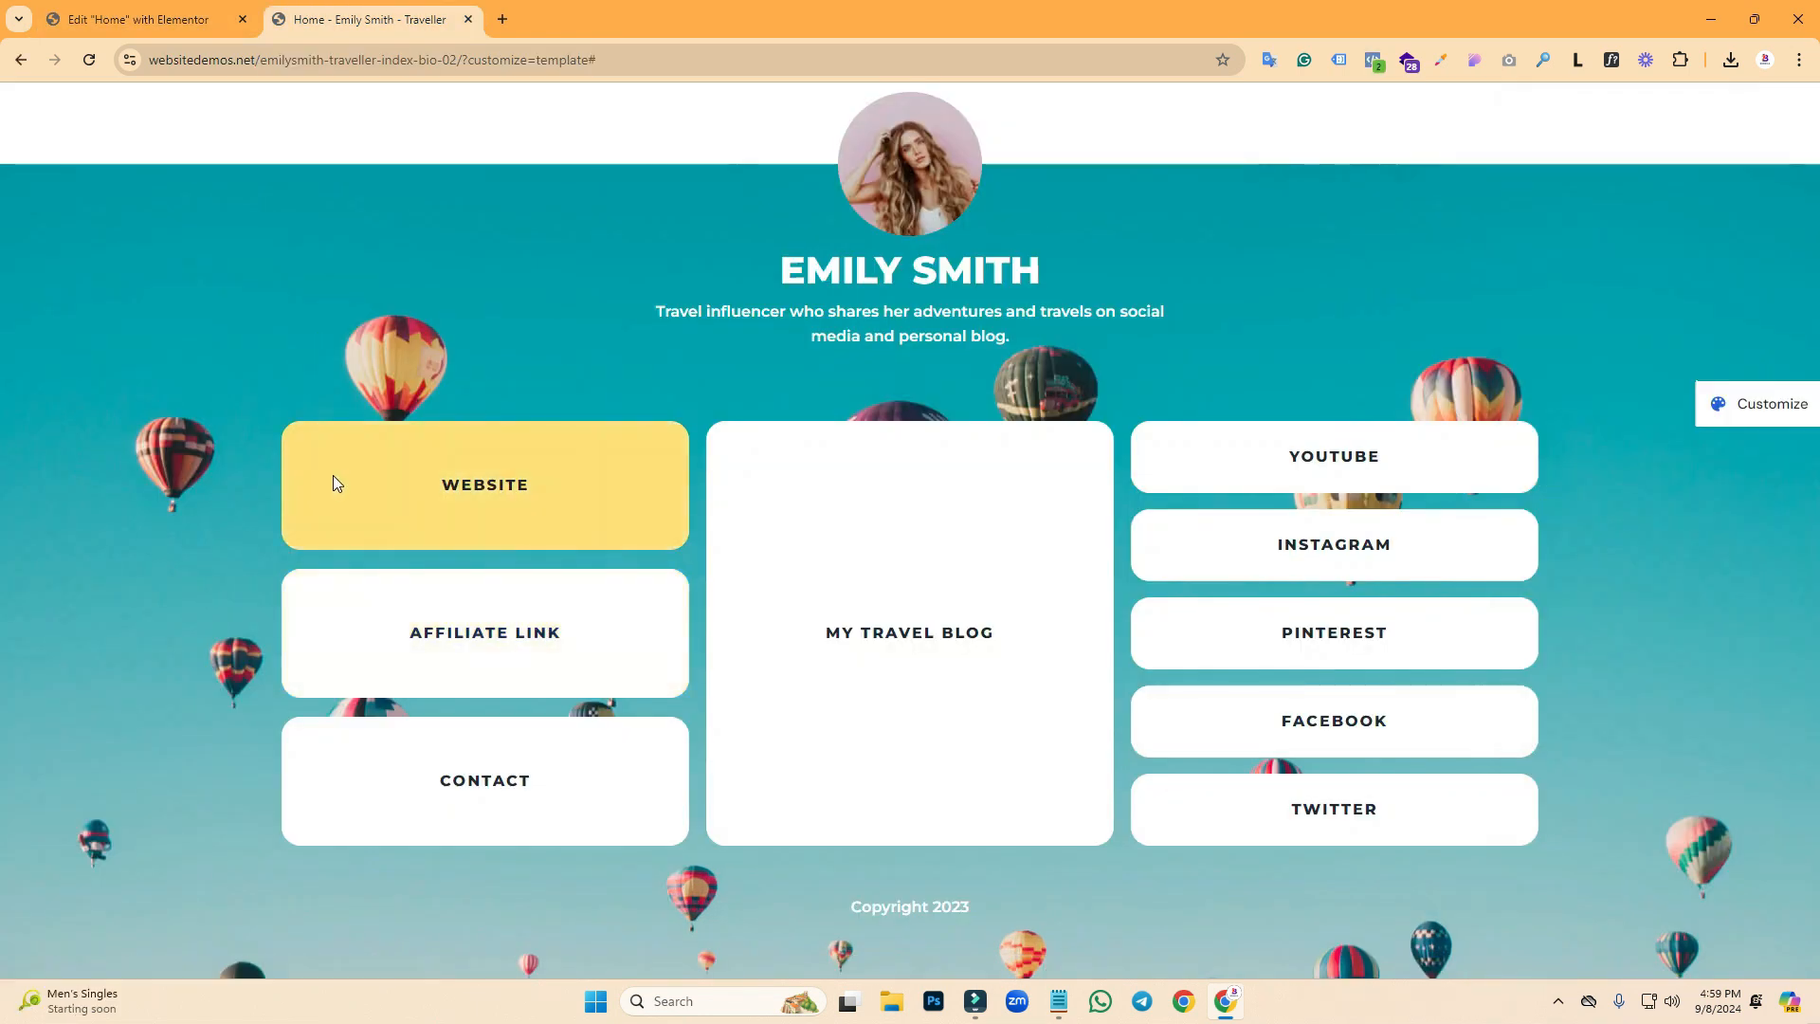
key("Print")
left_click_drag(235, 368, 1599, 867)
mouse_move(263, 396)
left_mouse_down()
mouse_move(597, 841)
mouse_move(630, 842)
left_mouse_up()
mouse_move(721, 418)
left_mouse_down()
mouse_move(899, 638)
mouse_move(1144, 832)
mouse_move(1117, 839)
left_mouse_up()
mouse_move(1152, 424)
left_mouse_down()
mouse_move(1495, 805)
mouse_move(1538, 828)
left_mouse_up()
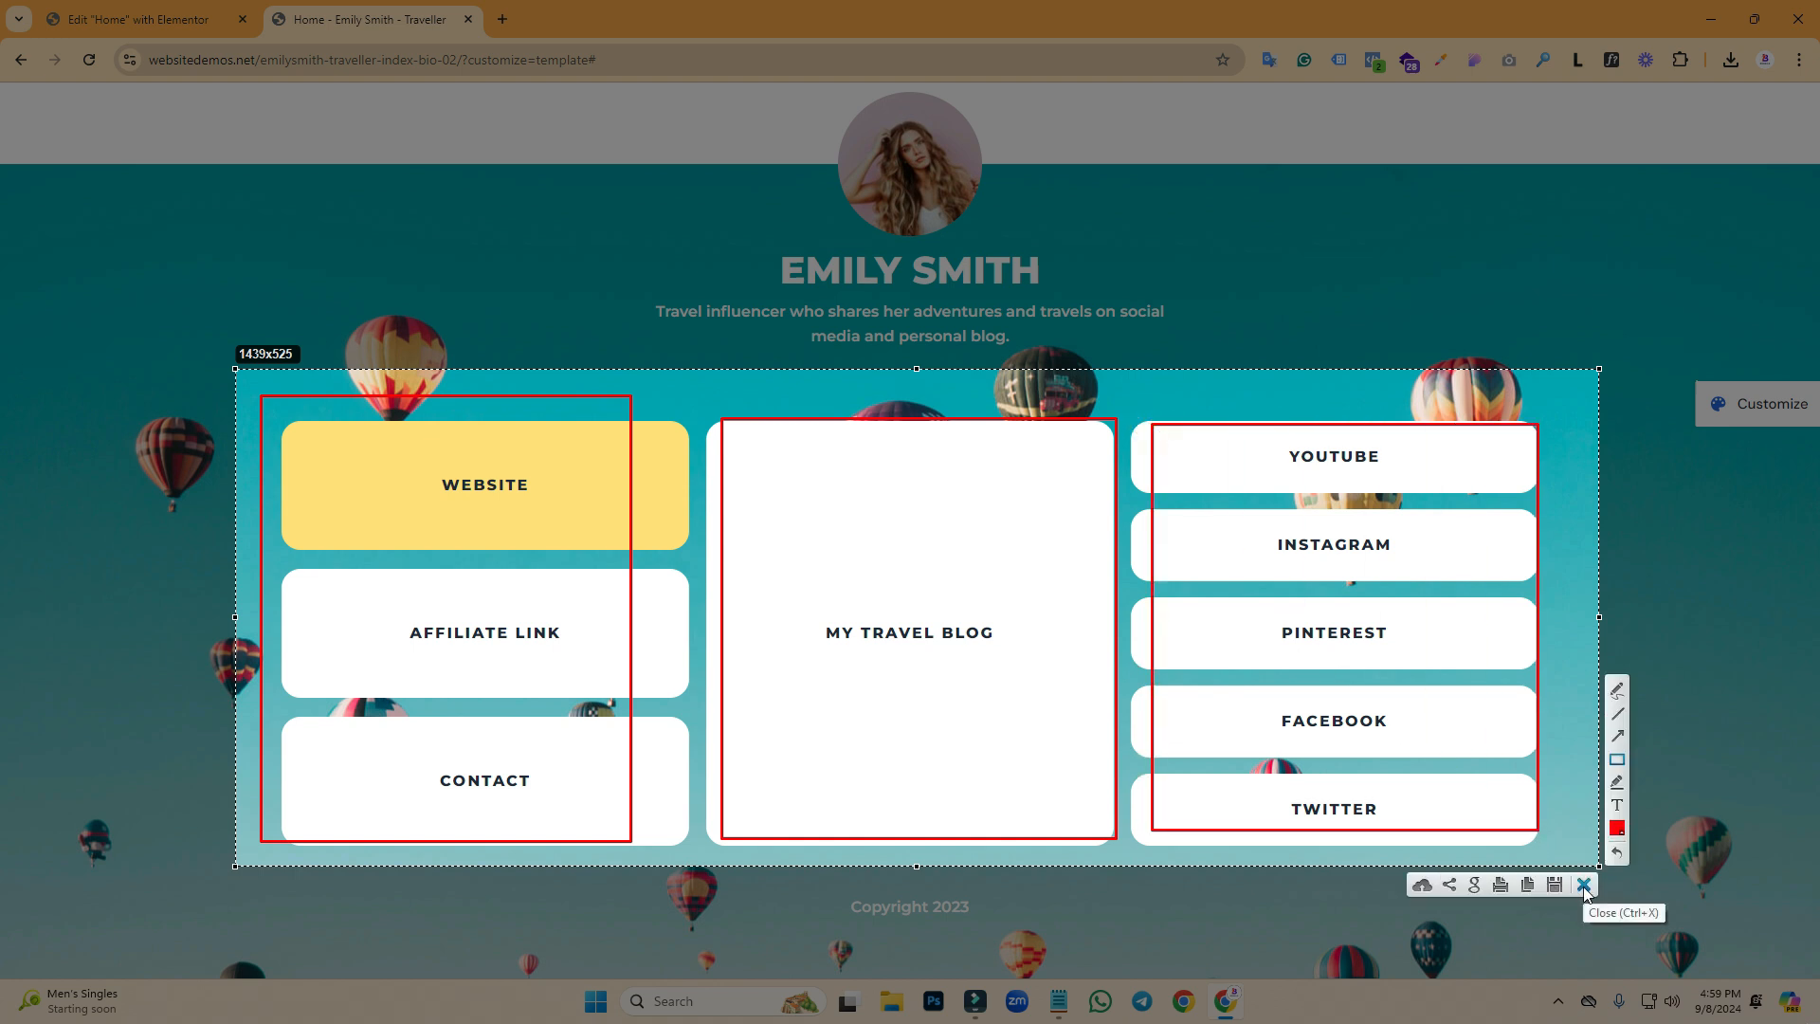
left_click(1584, 884)
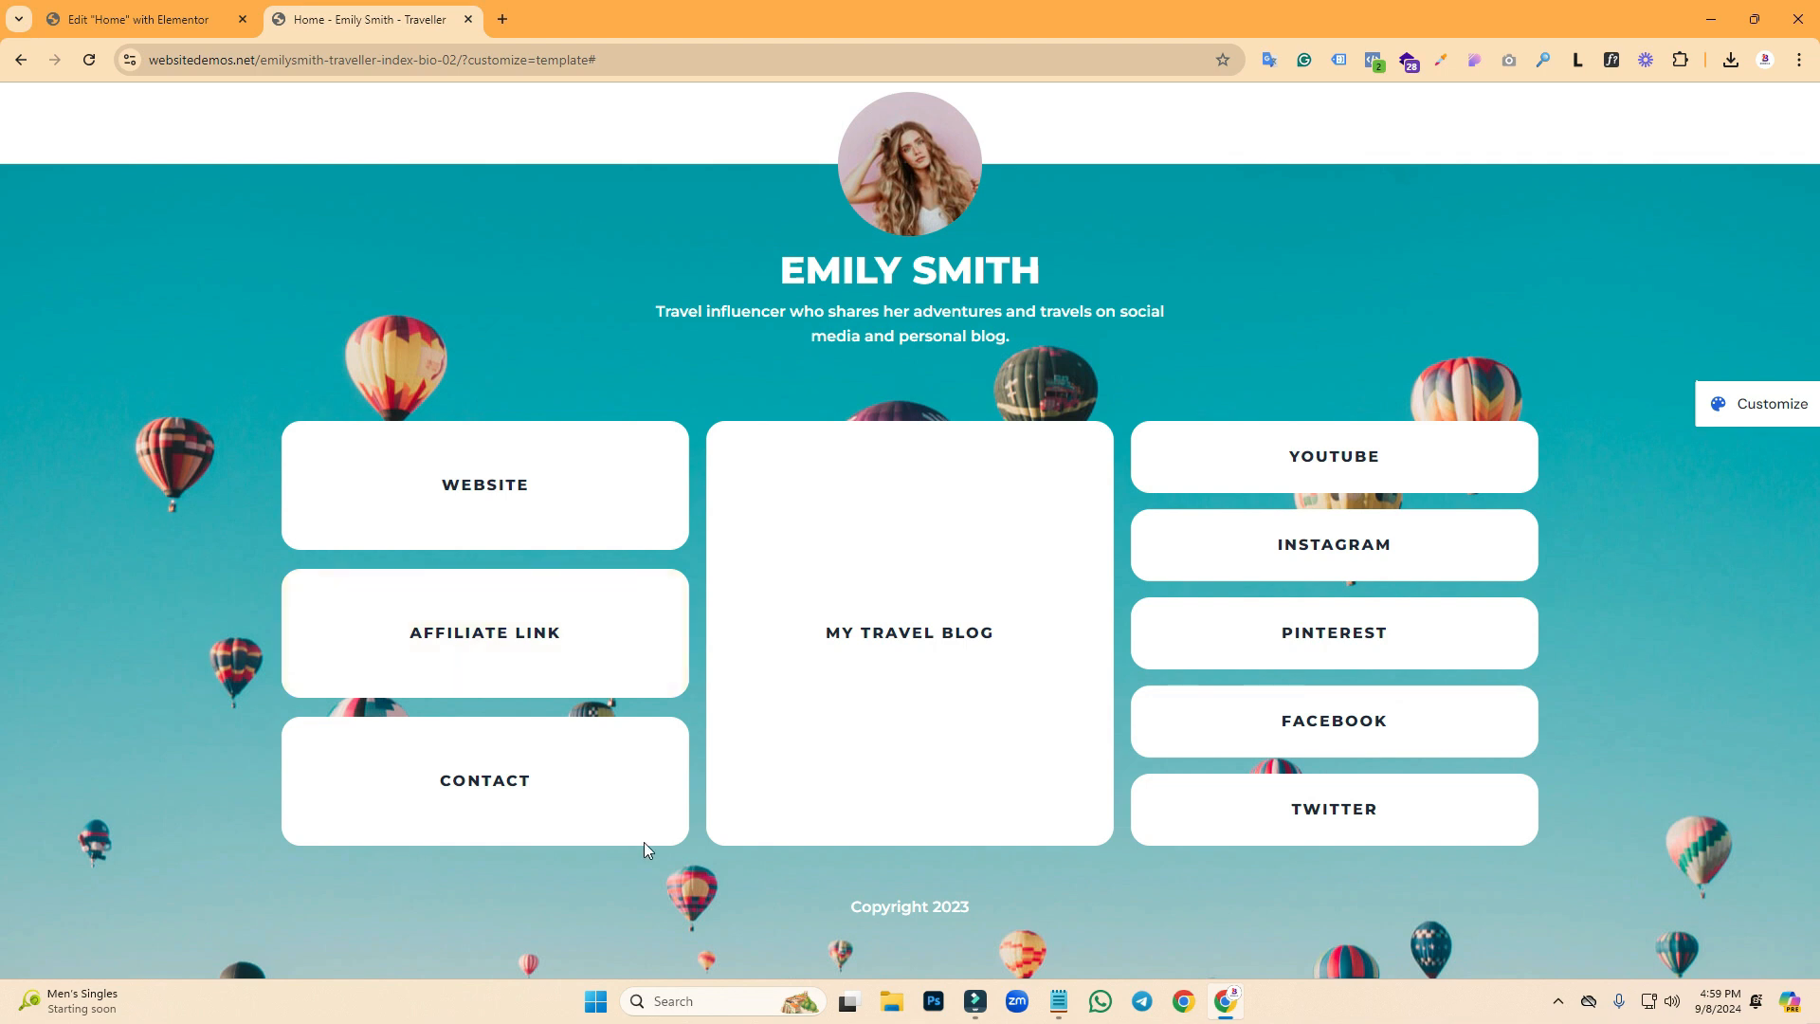
left_click(197, 8)
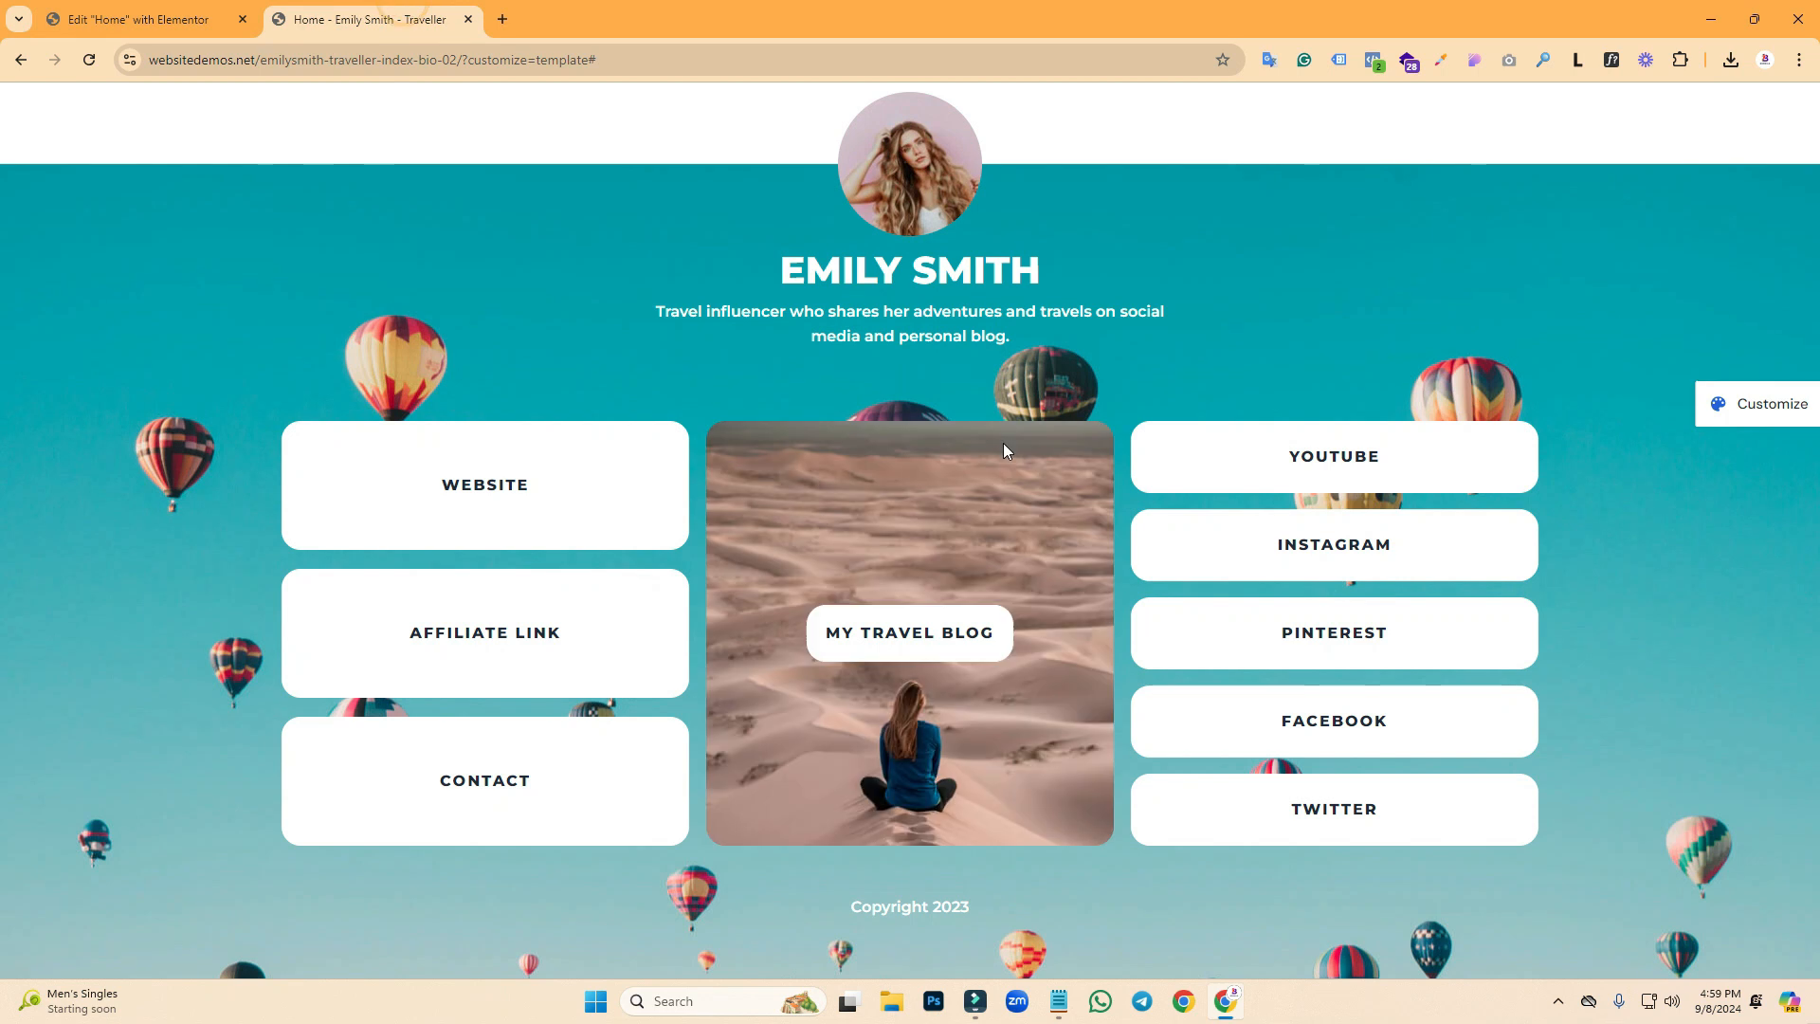
key("Print")
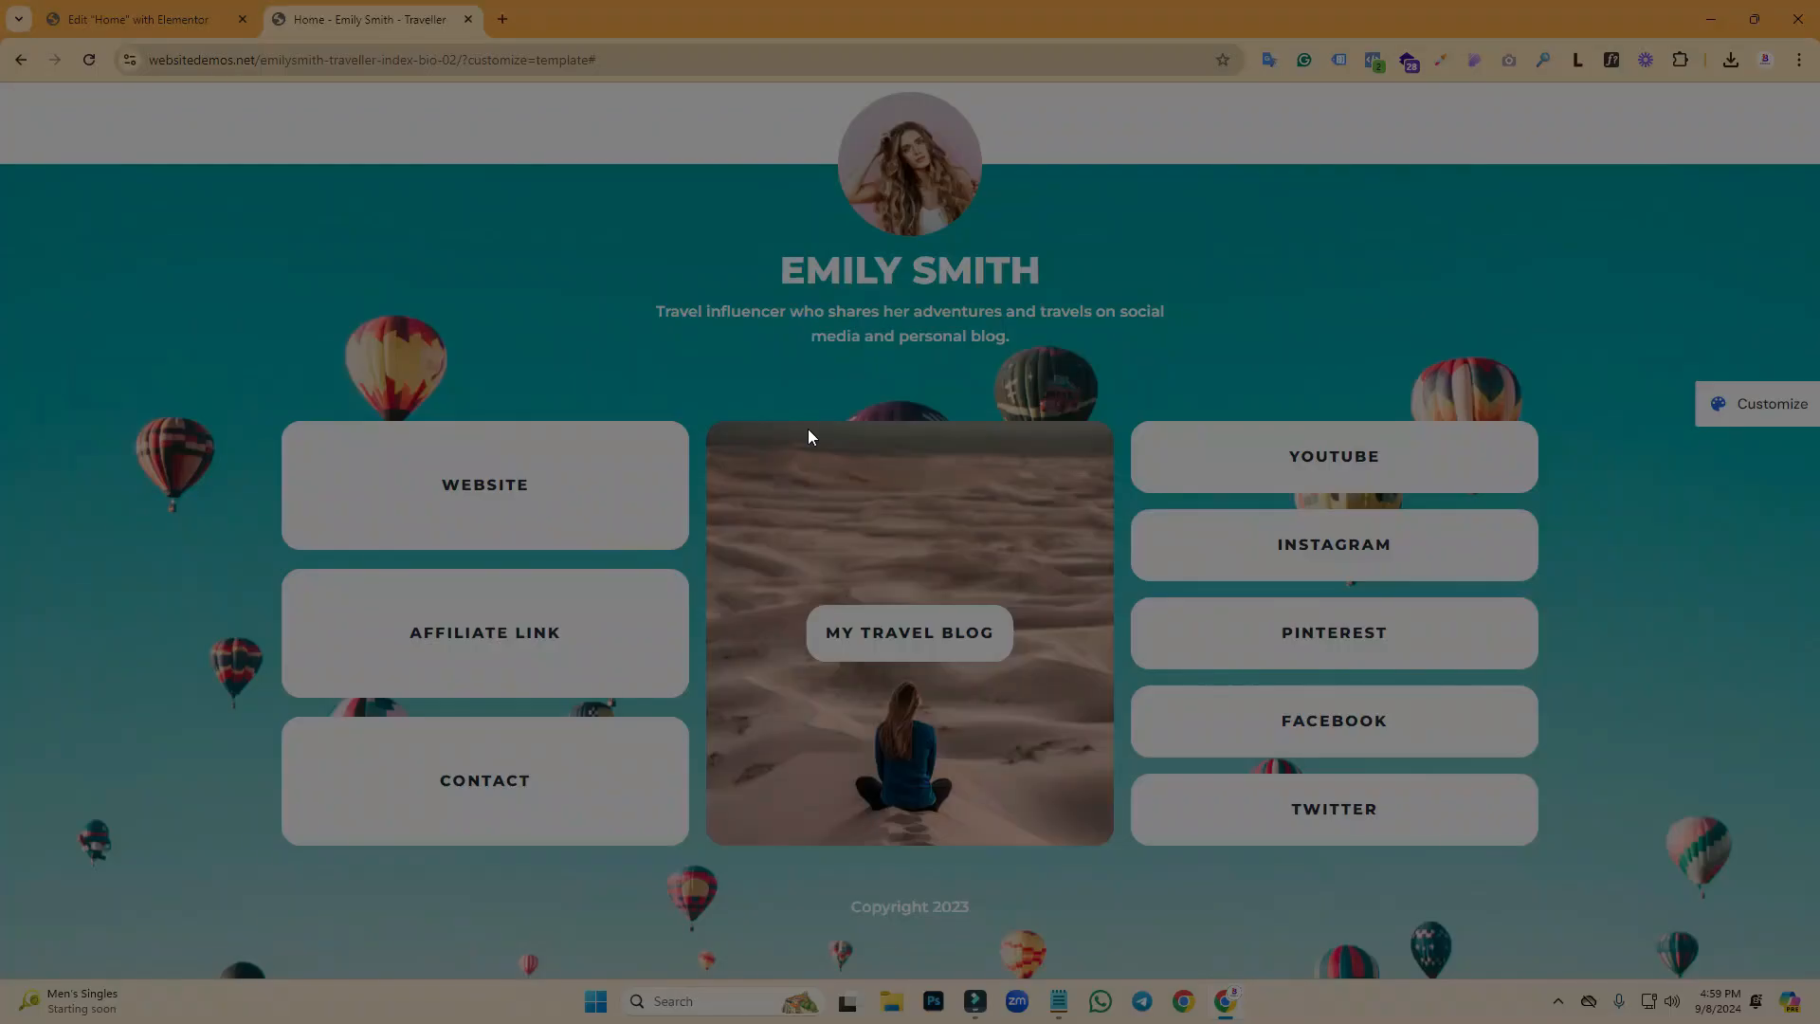
left_click_drag(799, 421, 960, 846)
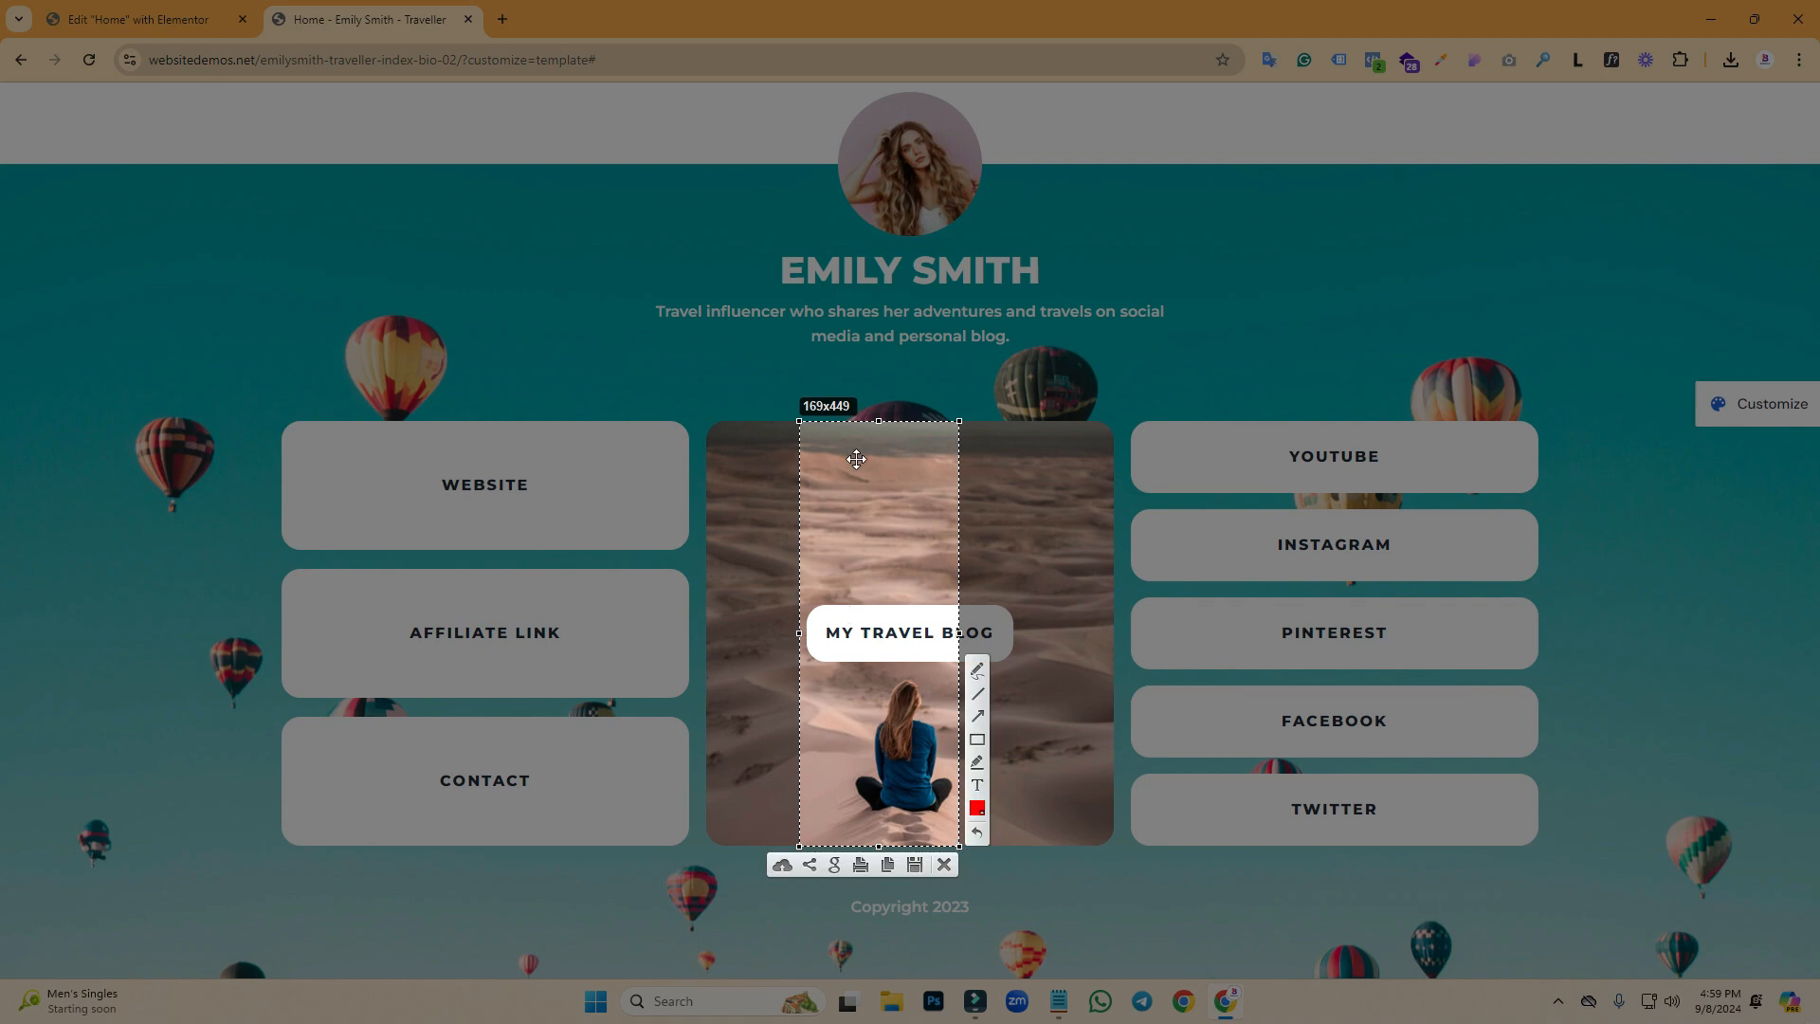
left_click(944, 865)
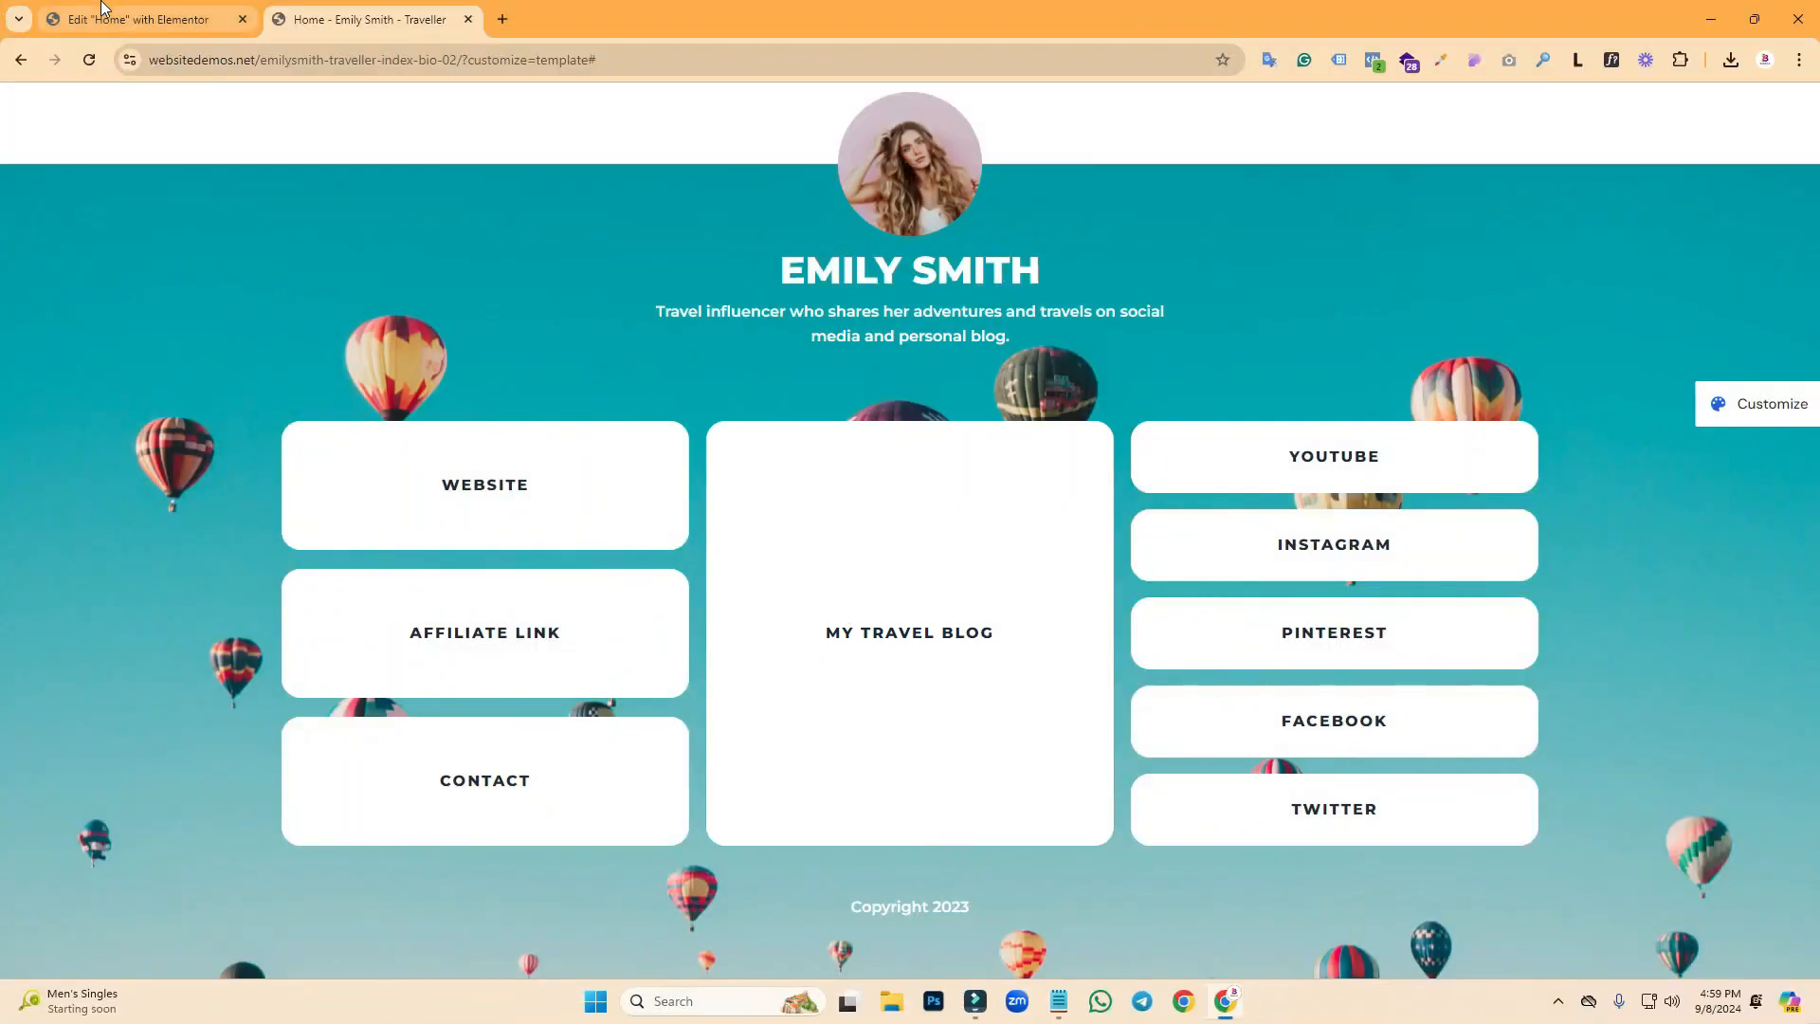
left_click(138, 18)
- Set the minimum height of all three link-grid column containers to 450 px
left_click(330, 278)
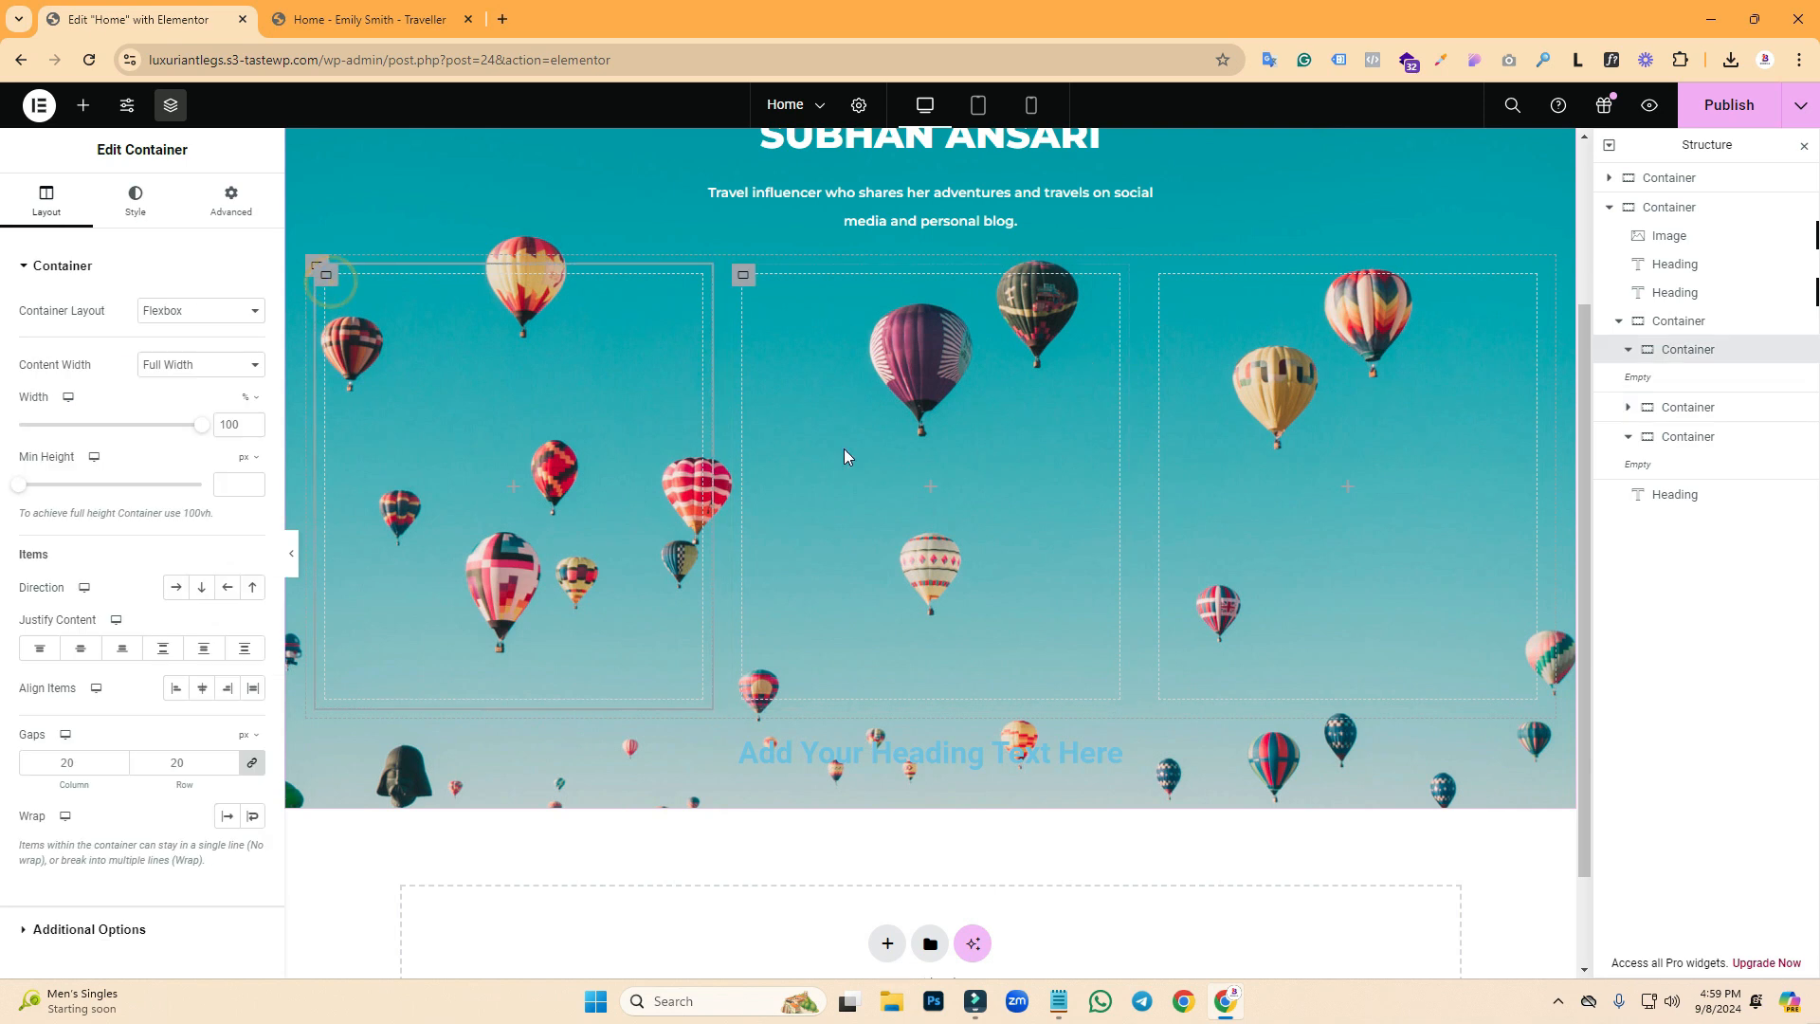
left_click(237, 492)
type("450")
left_click(746, 283)
left_click(46, 201)
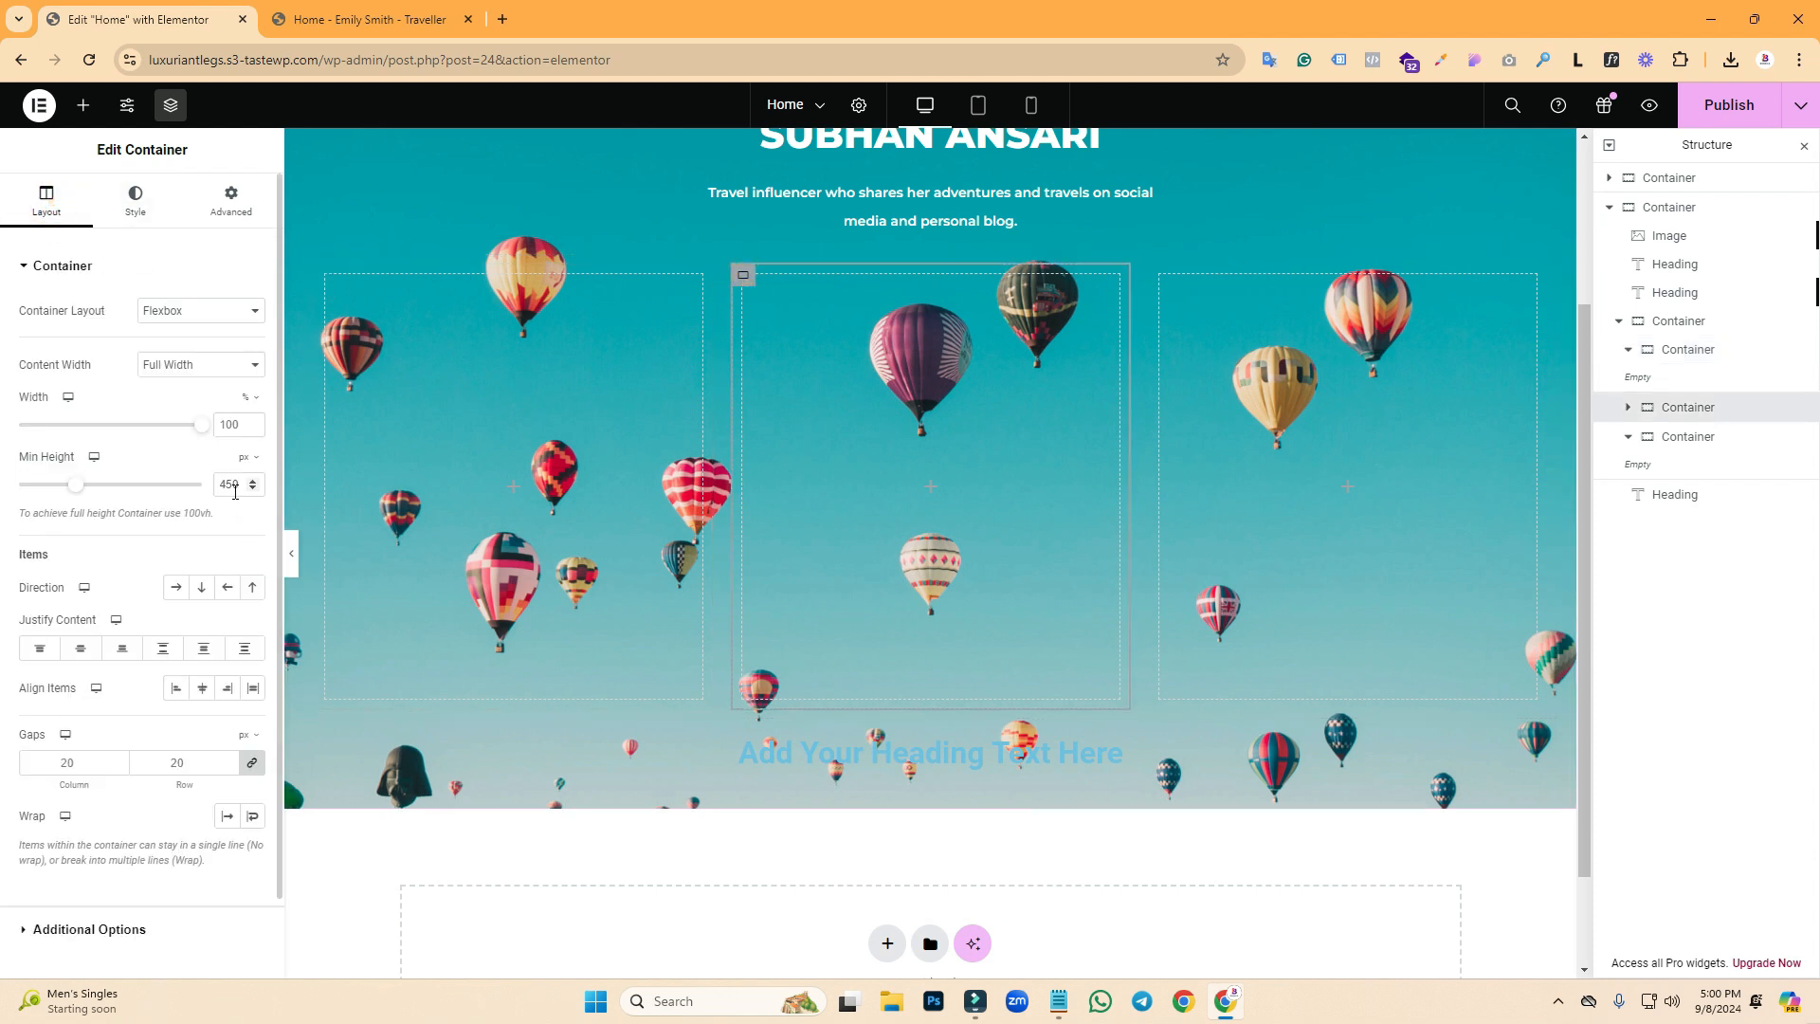
left_click(1162, 276)
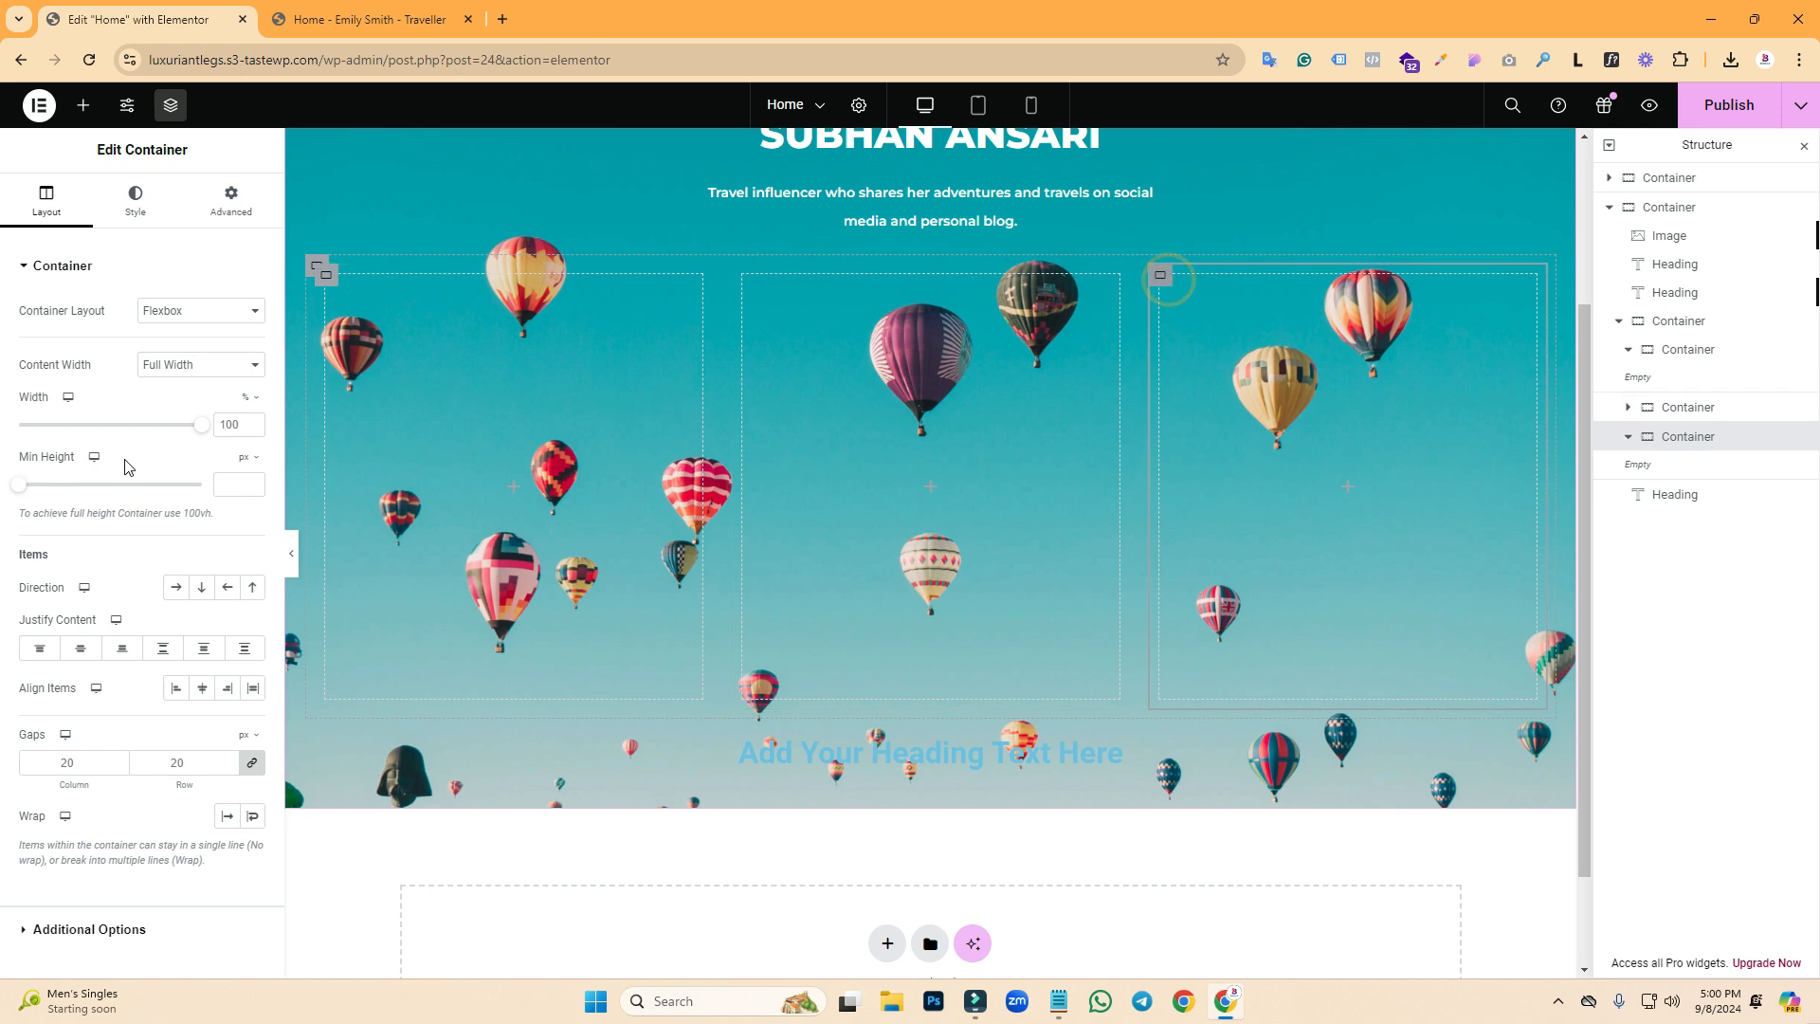
left_click(238, 479)
type("450")
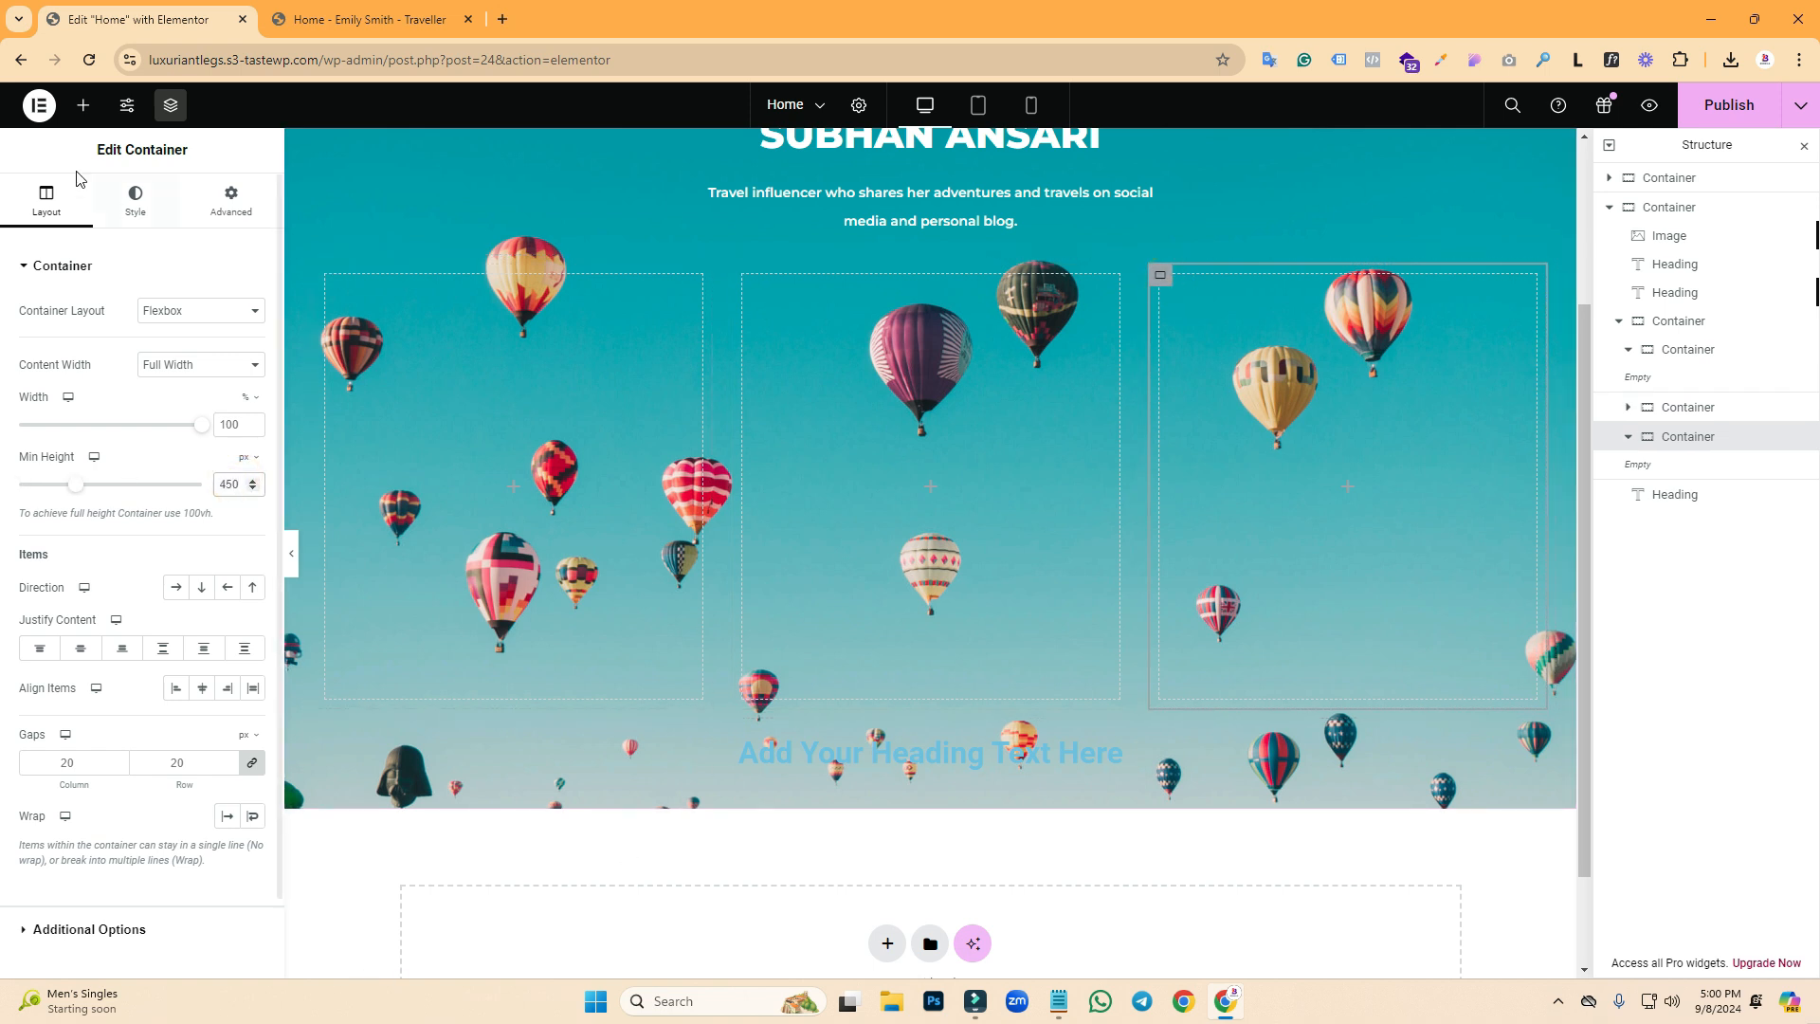
left_click(78, 112)
key("ctrl+Tab")
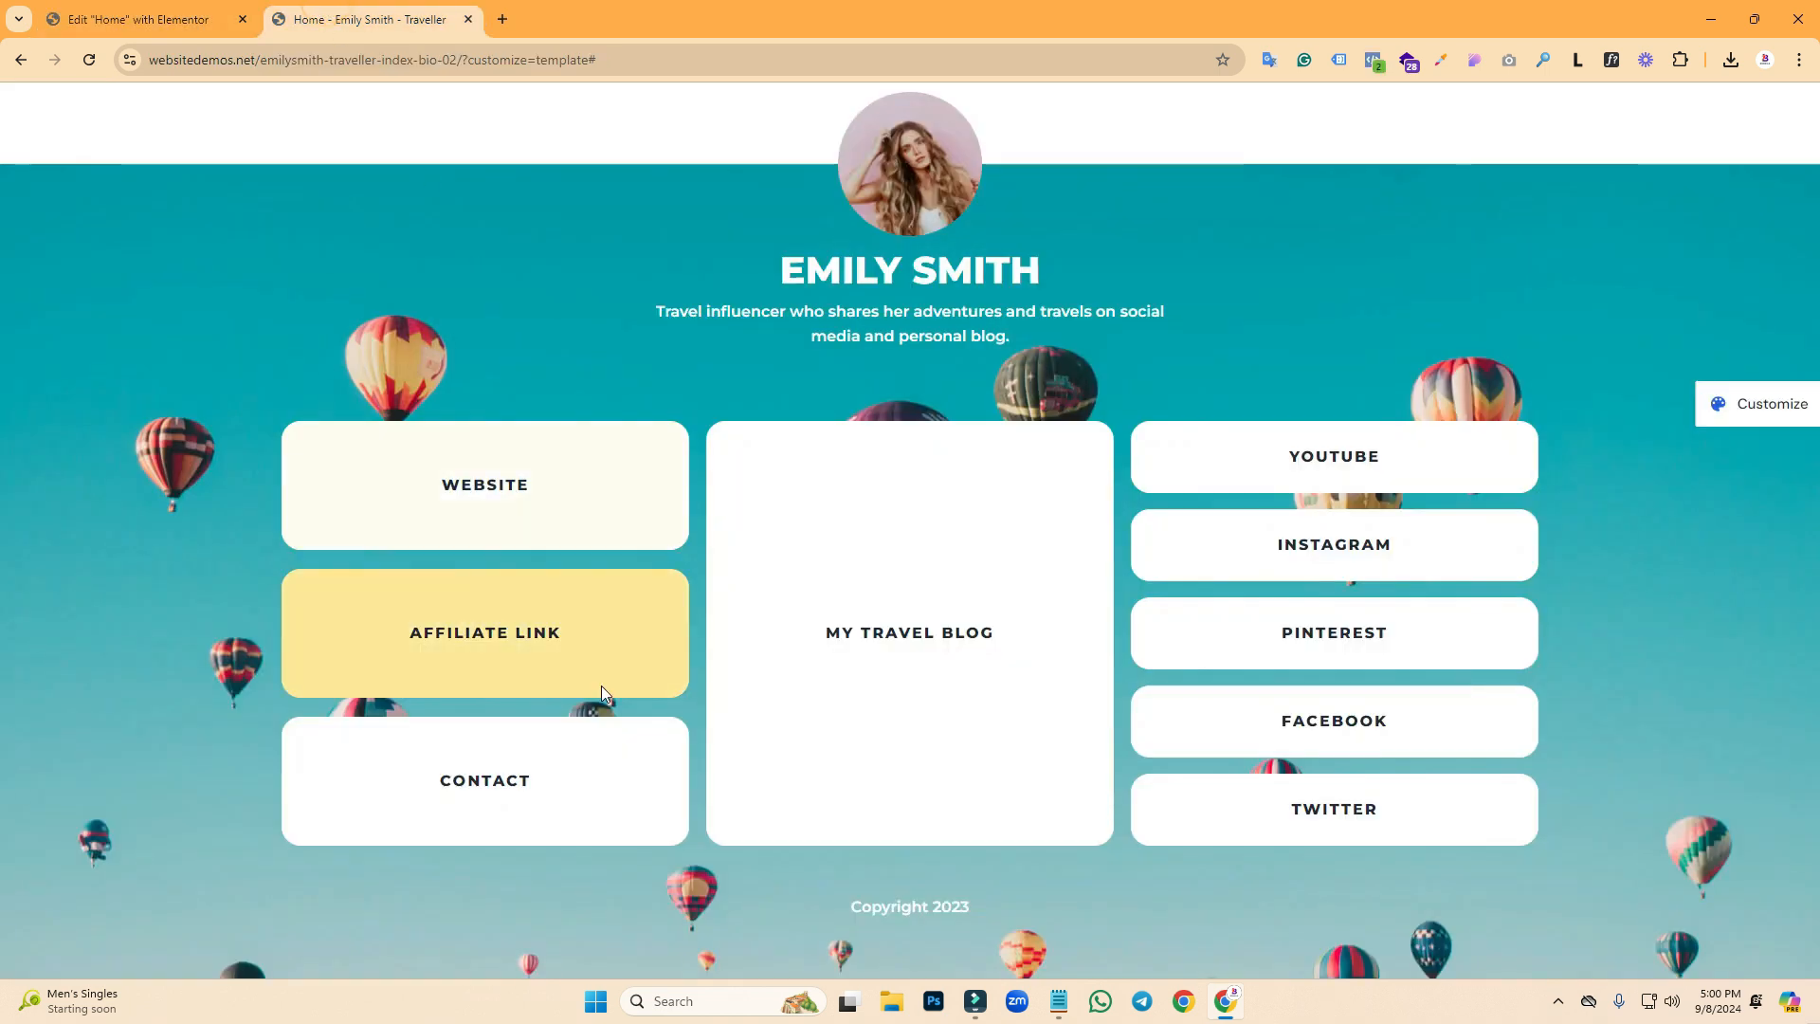
left_click(142, 19)
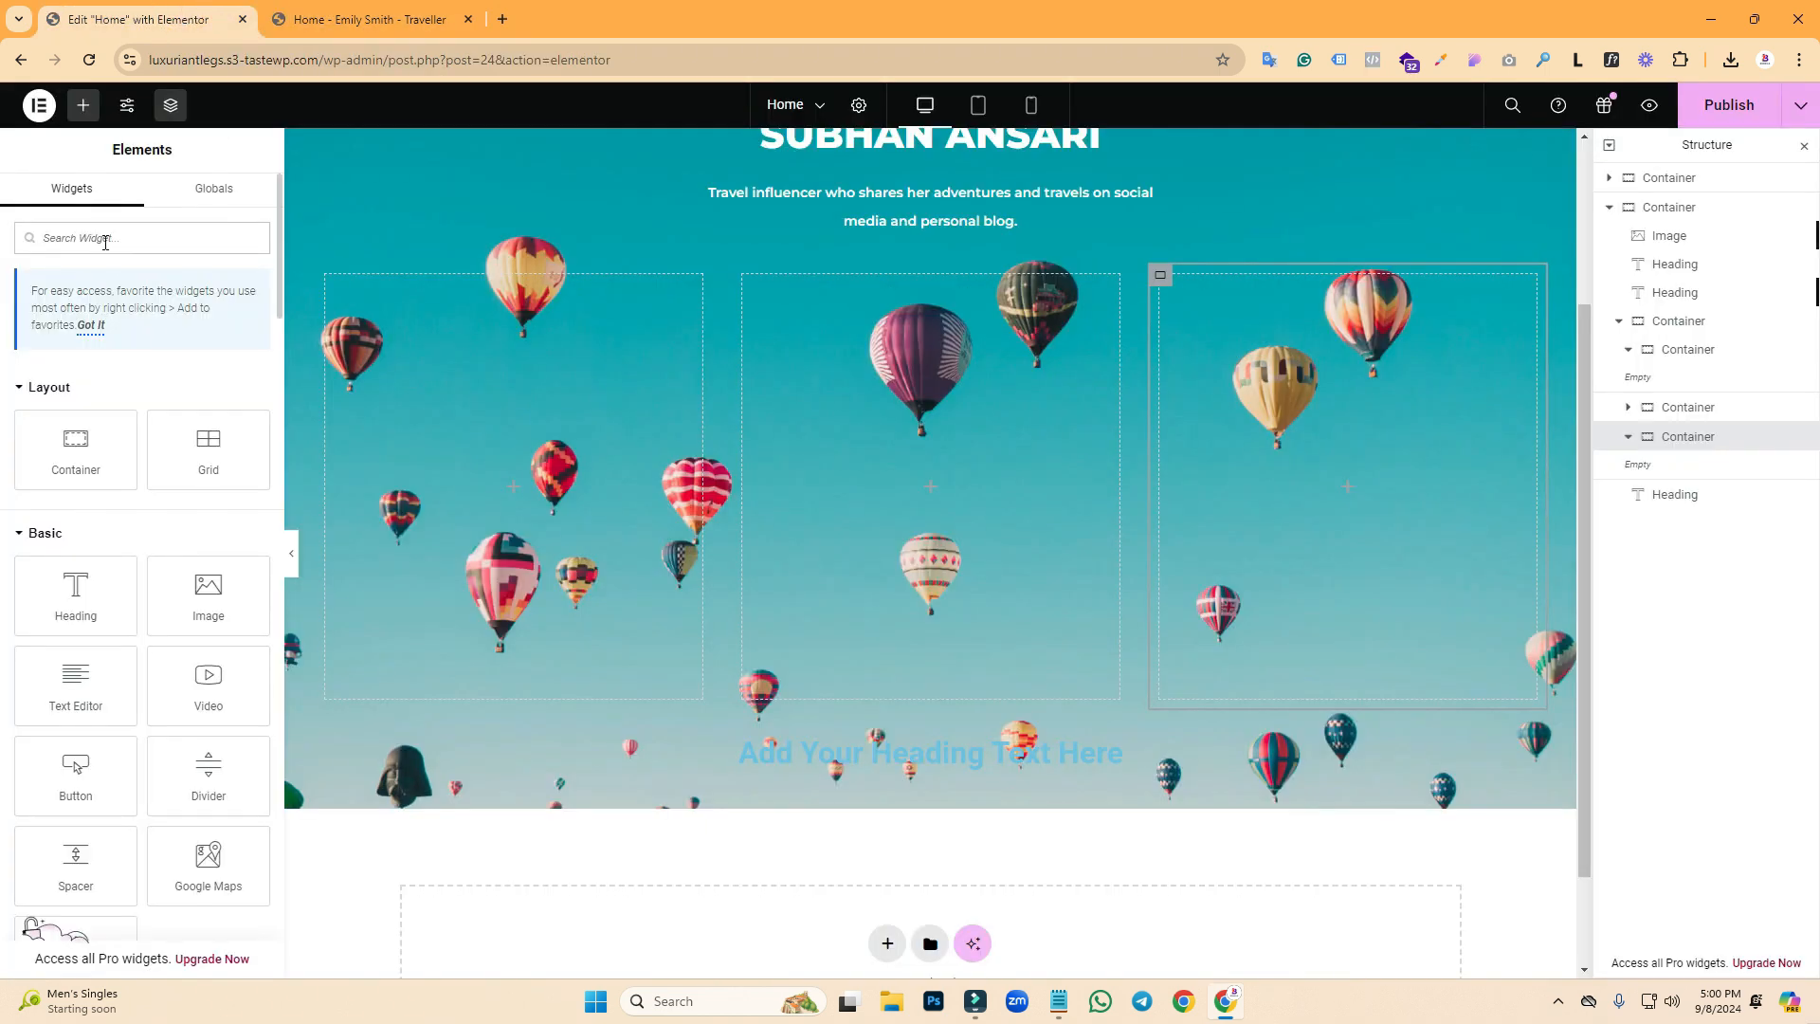
- Add a nested container to the left column and duplicate it into three stacked boxes
left_click_drag(130, 458, 446, 474)
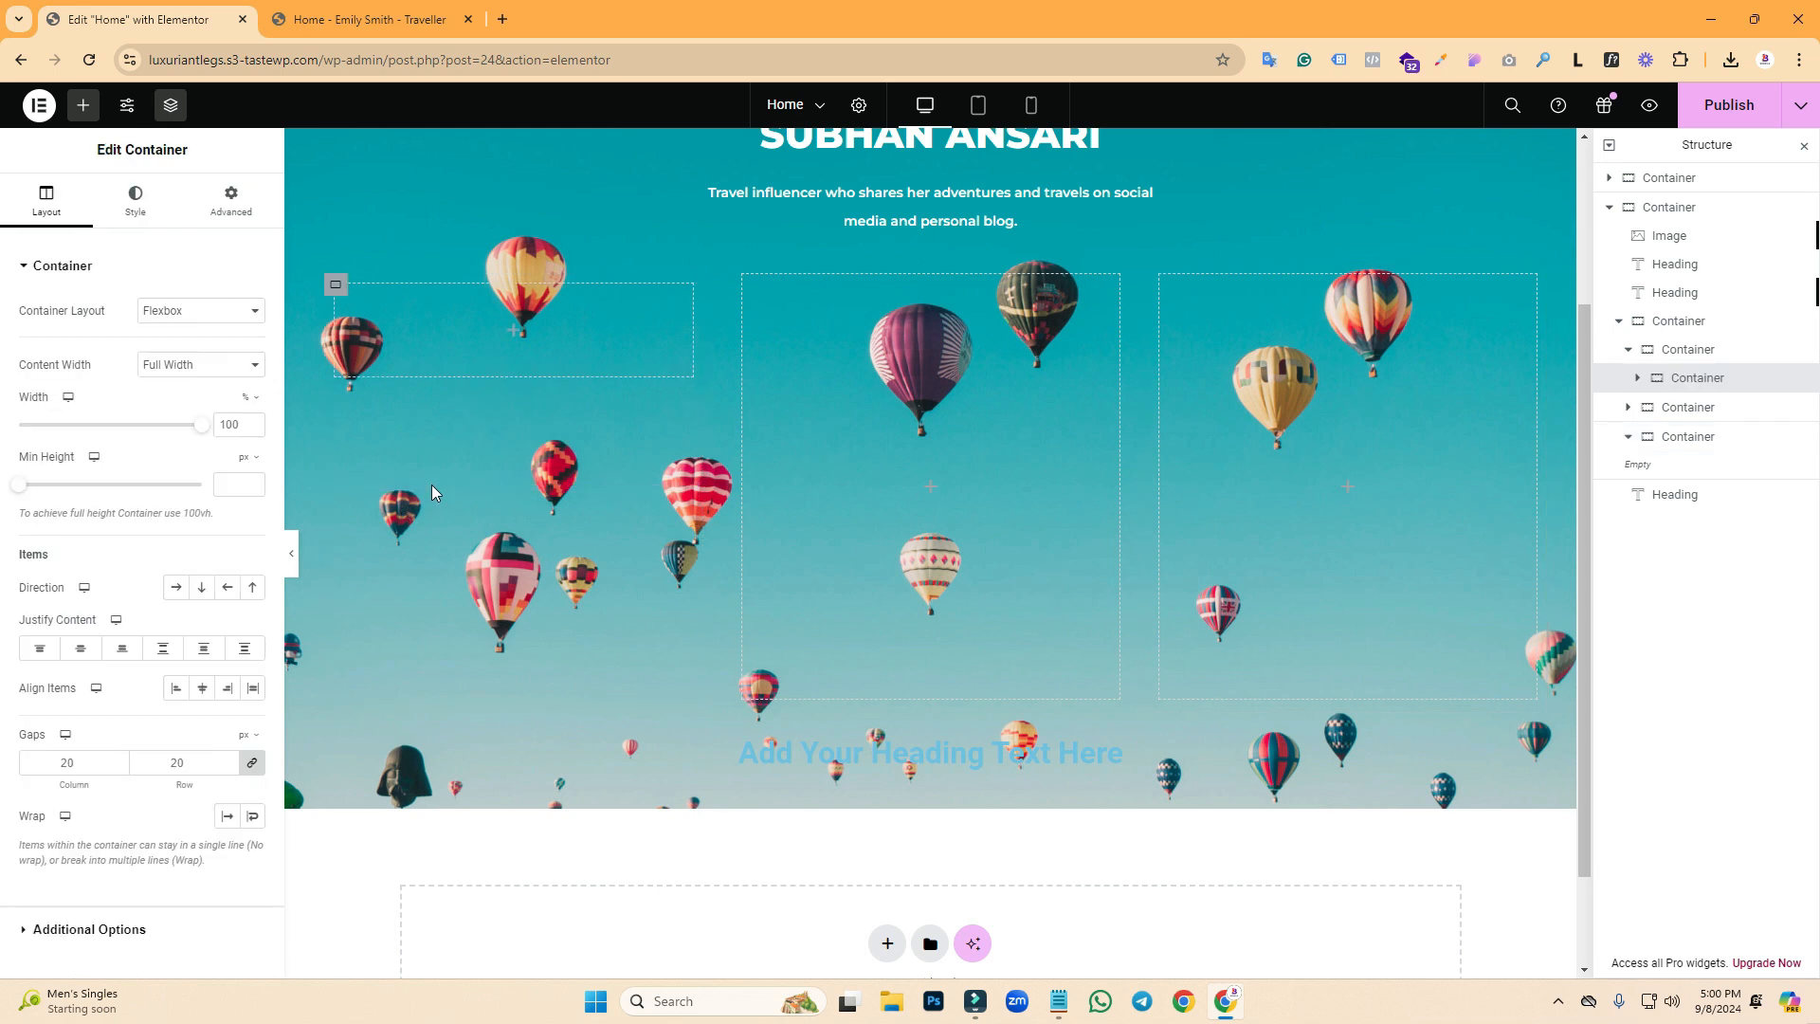
right_click(345, 293)
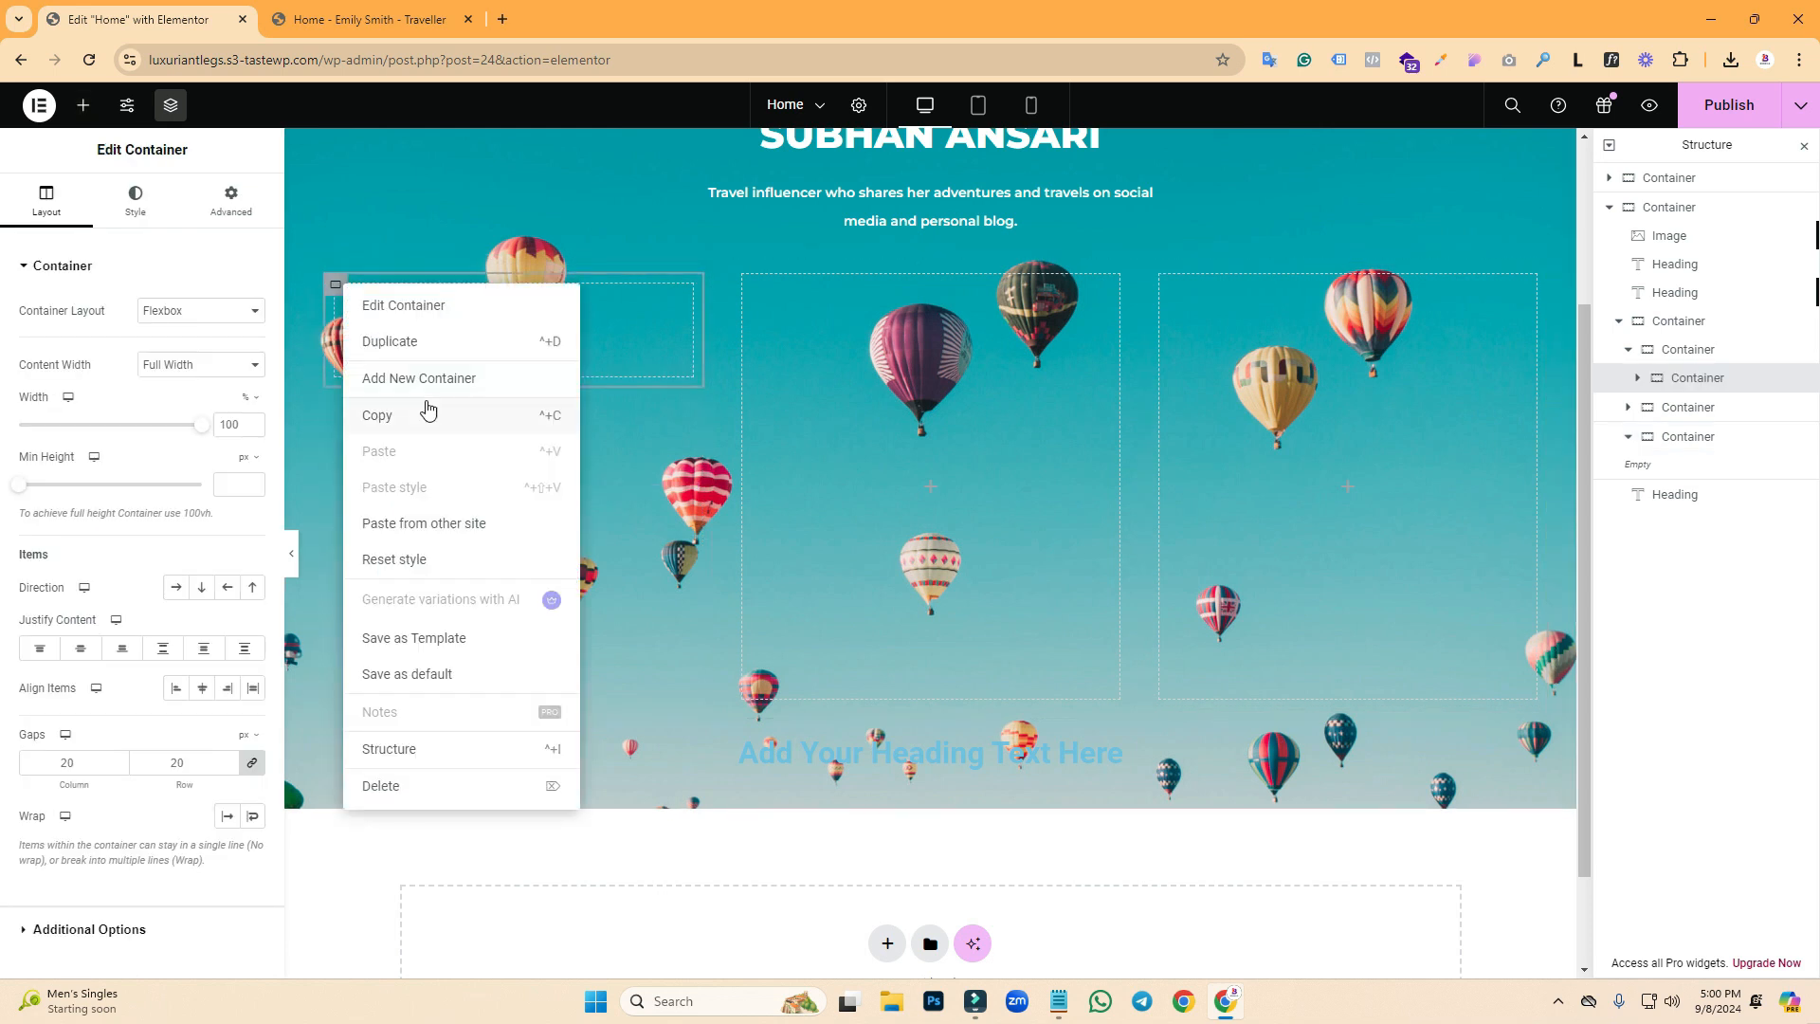
left_click(397, 347)
right_click(342, 429)
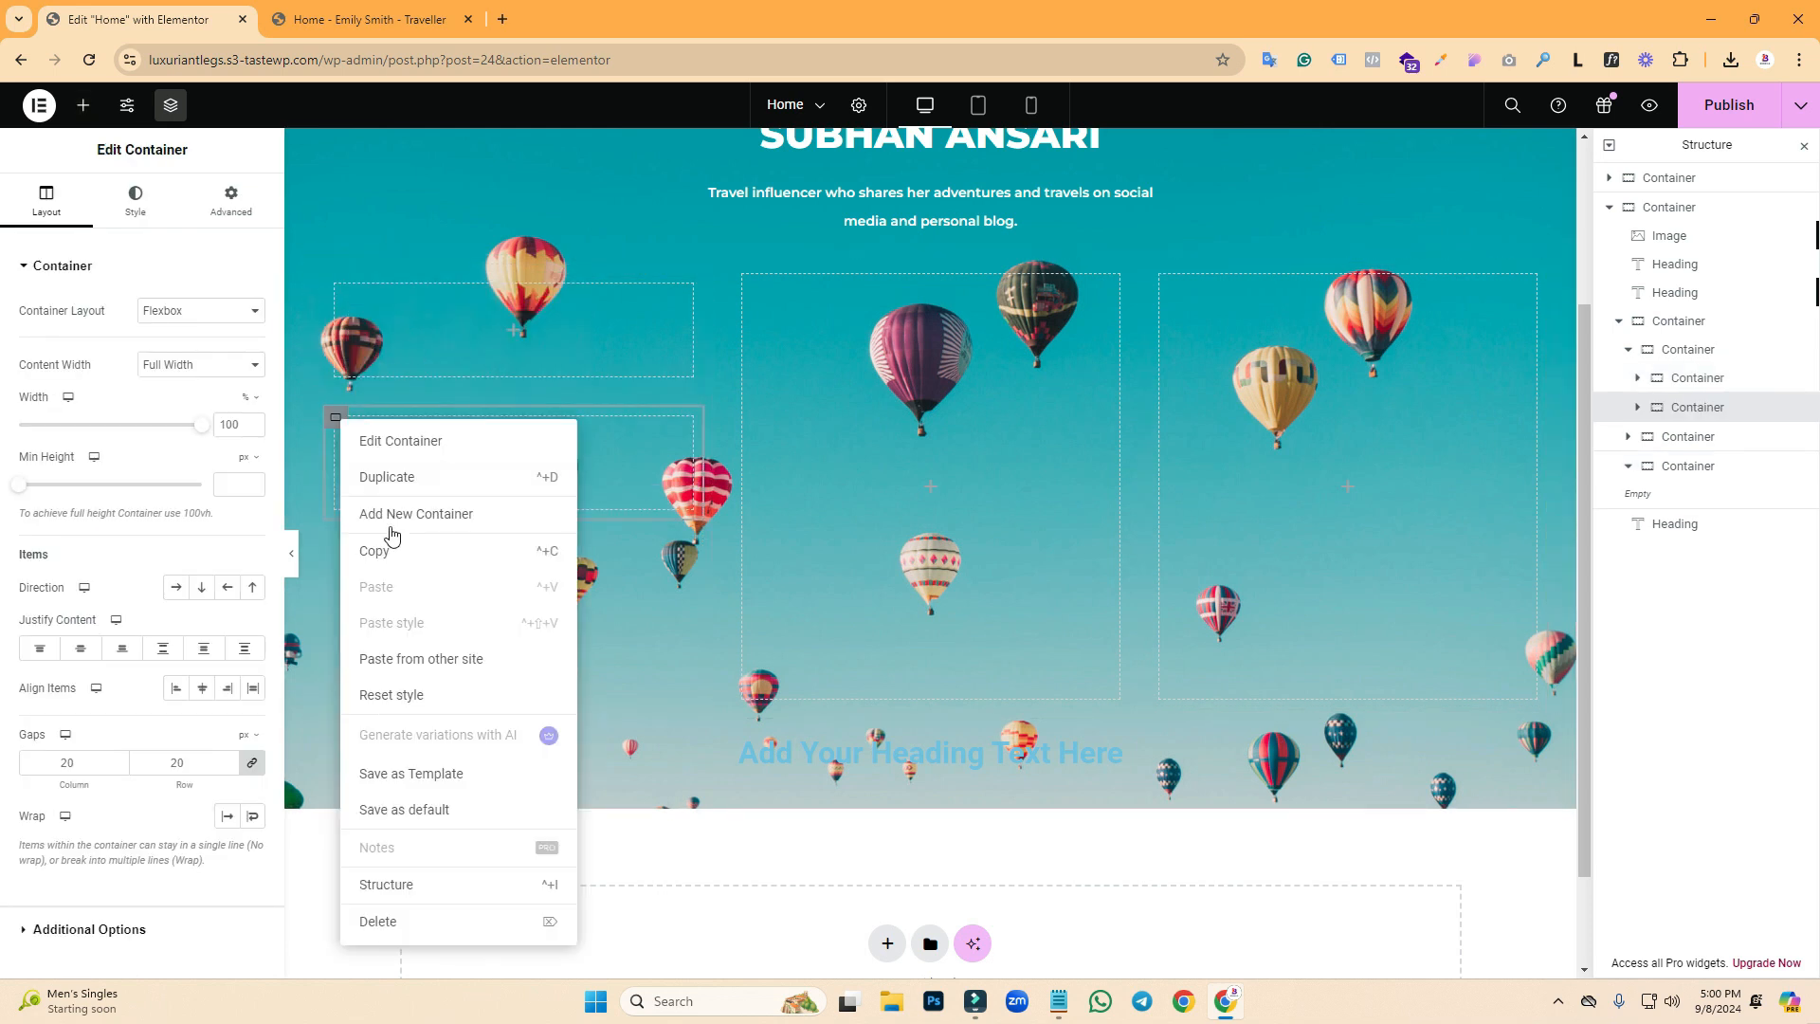
left_click(379, 479)
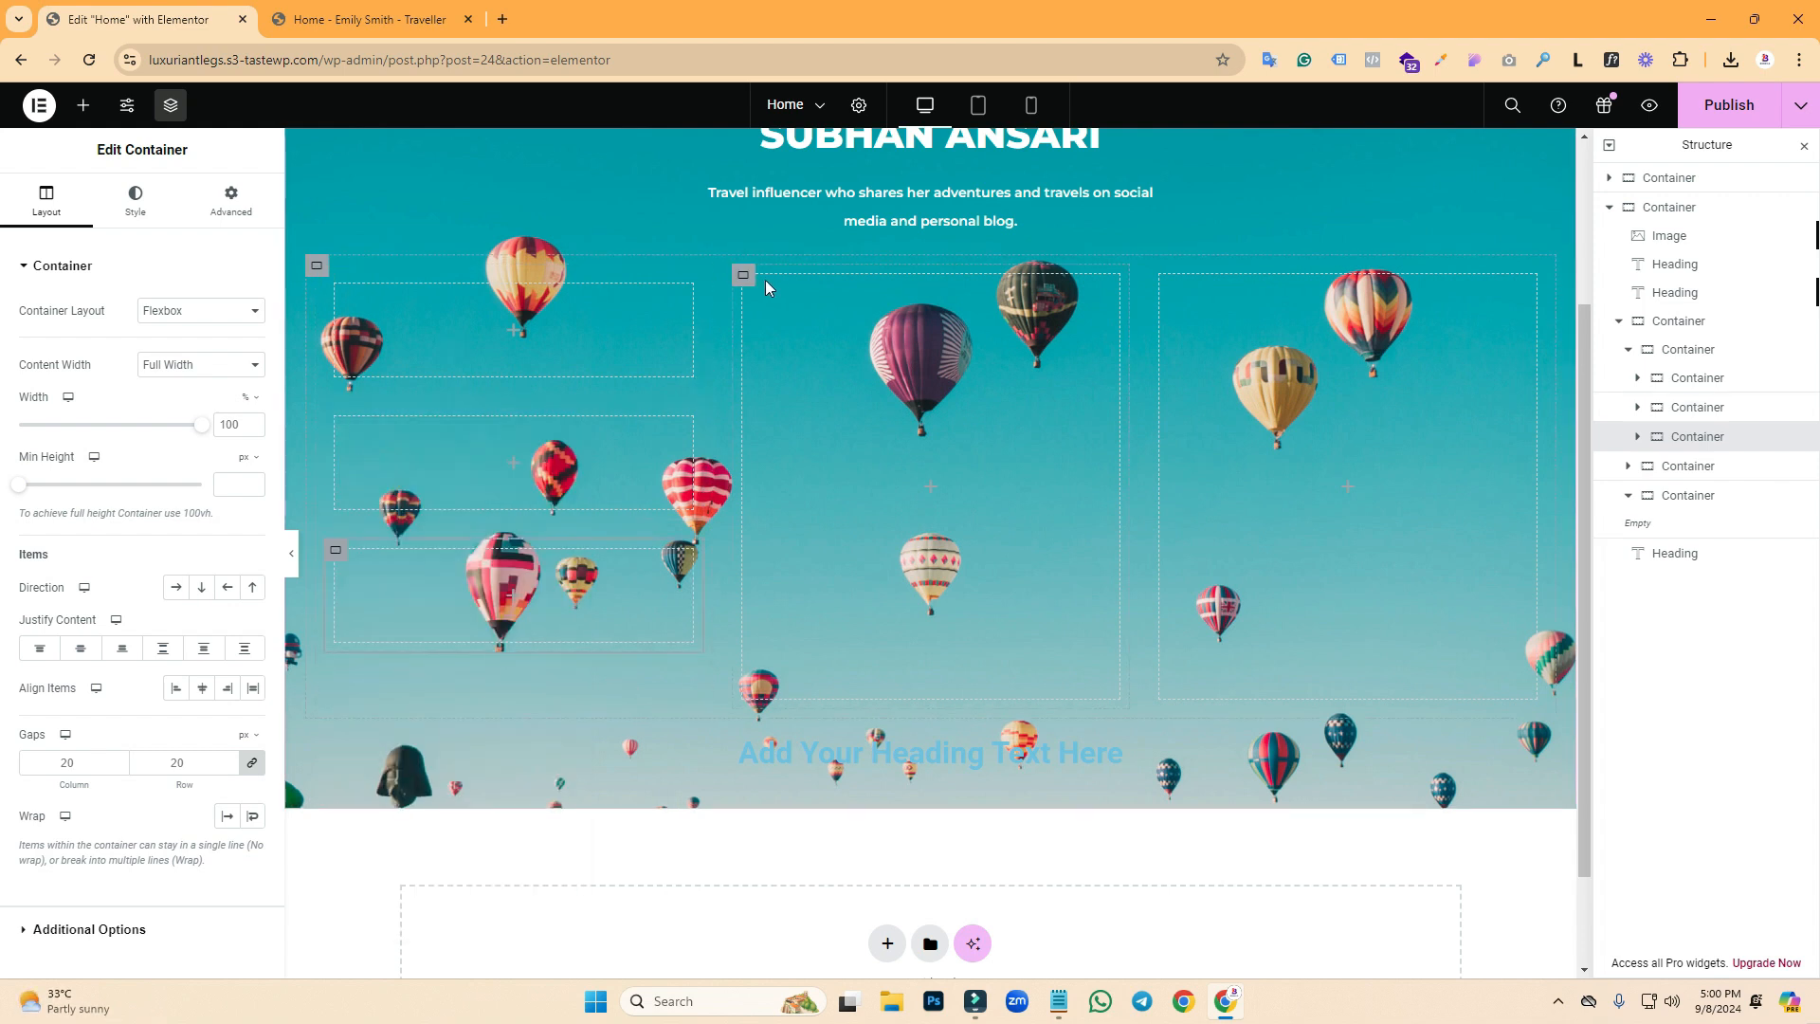
left_click(744, 281)
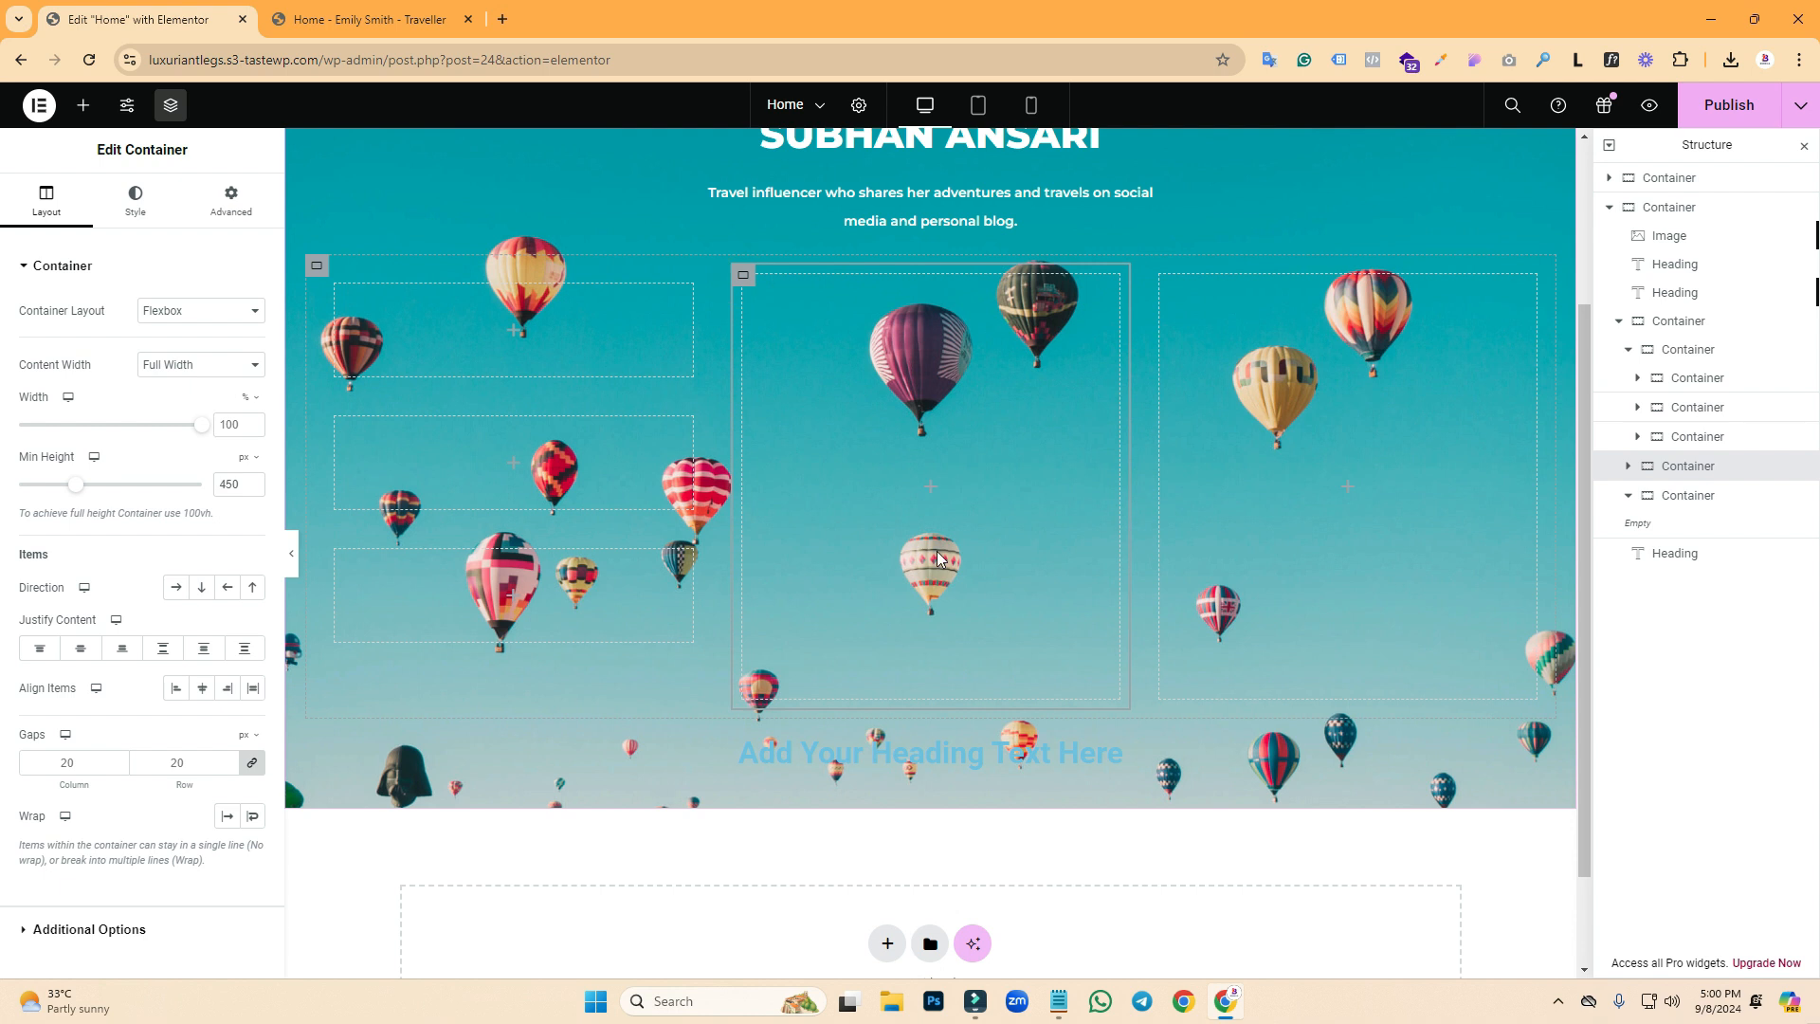
left_click(363, 11)
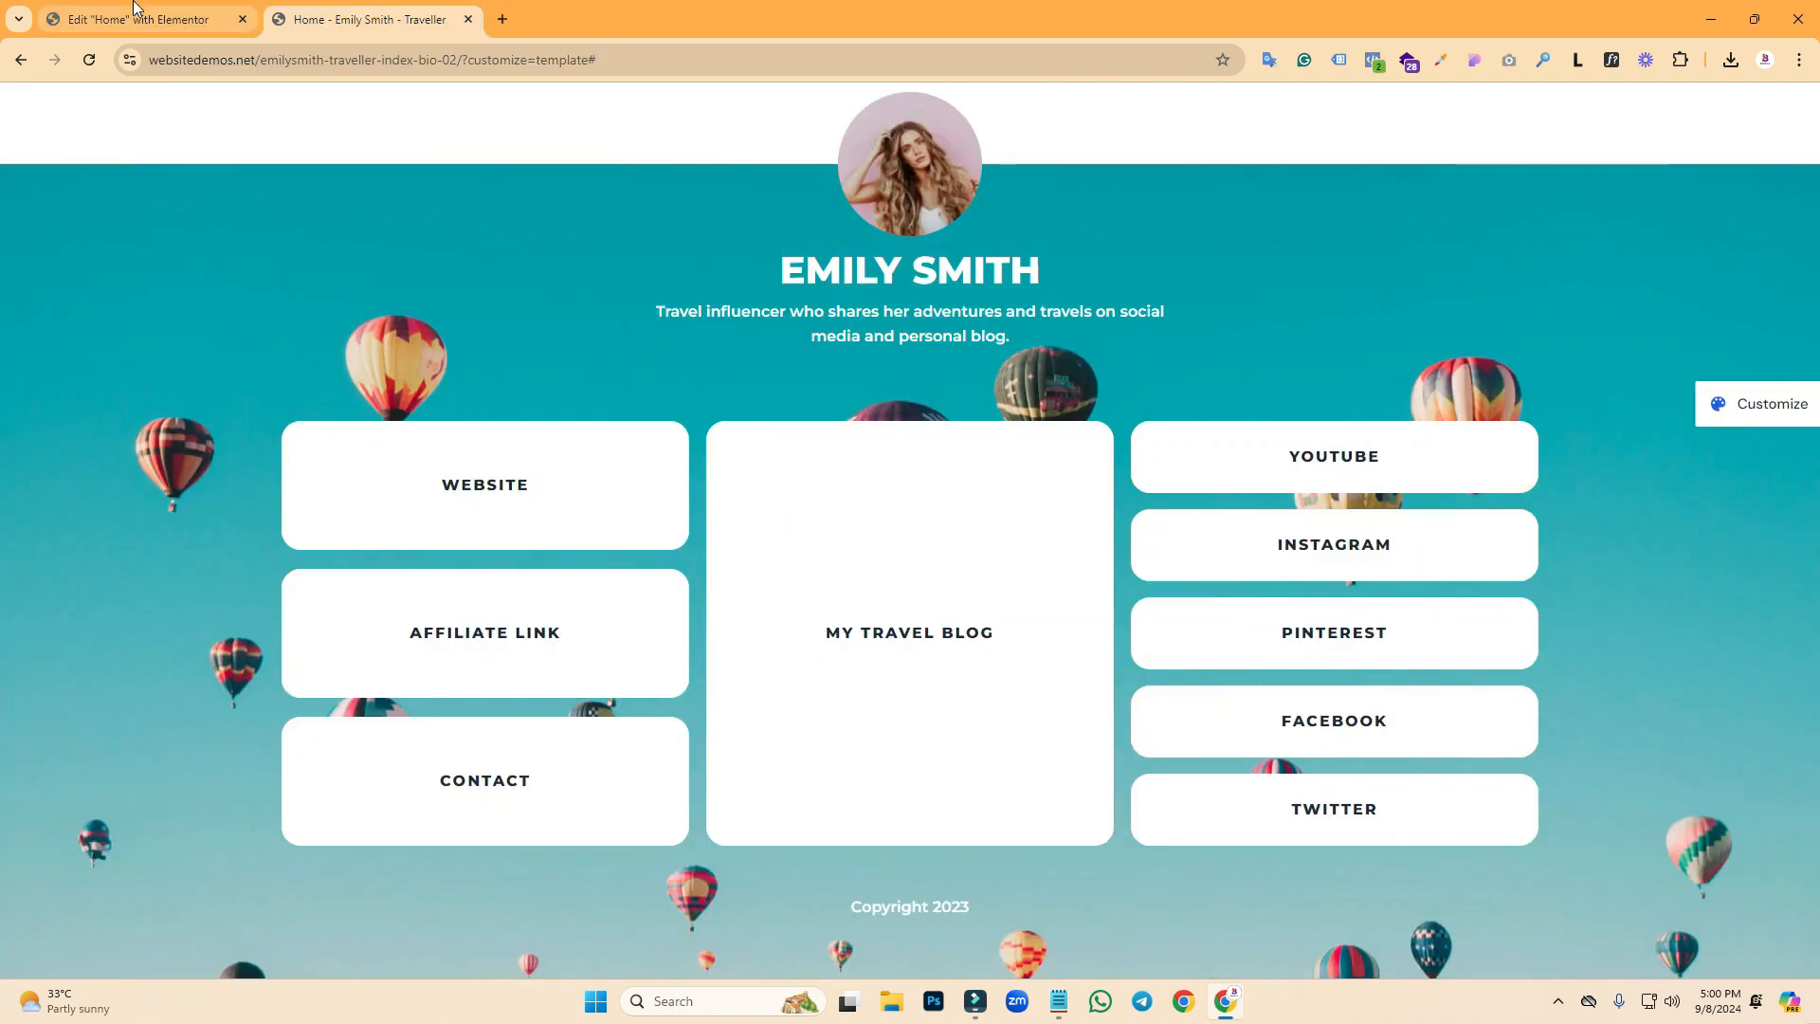
left_click(133, 8)
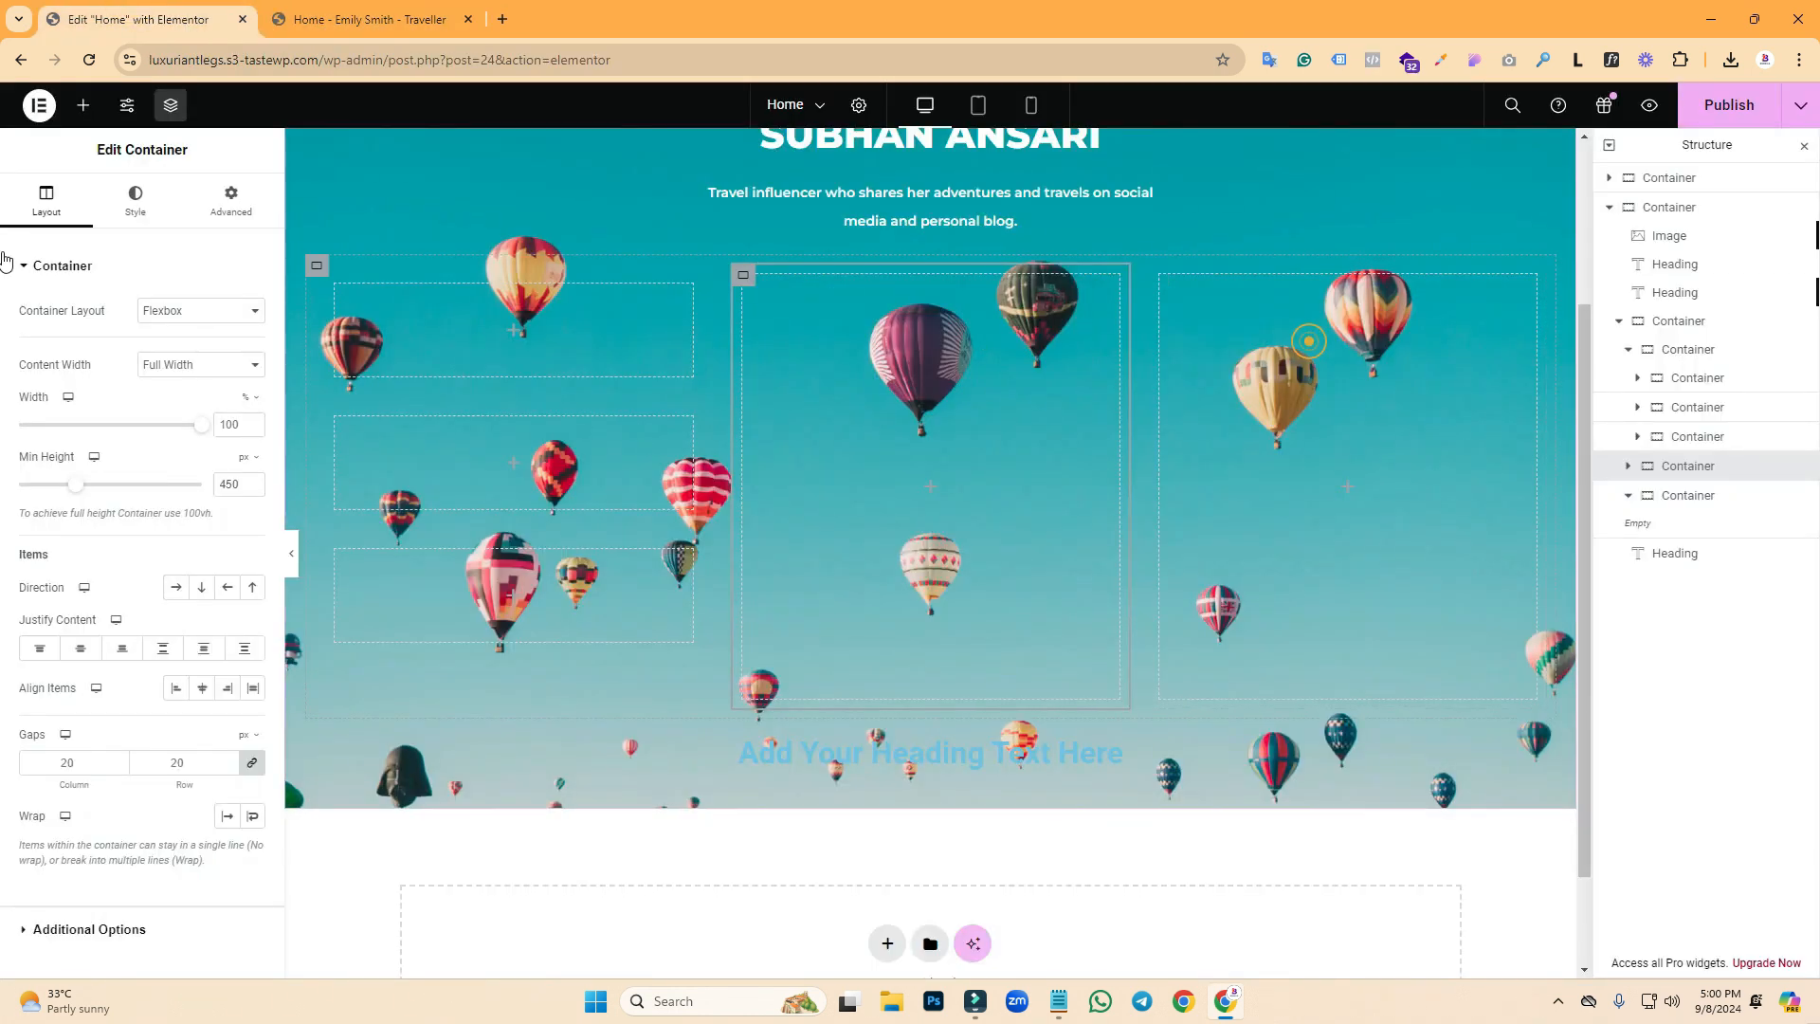
- Add a nested container to the right column and duplicate it into five stacked boxes
left_click(82, 105)
left_click_drag(75, 450, 1323, 389)
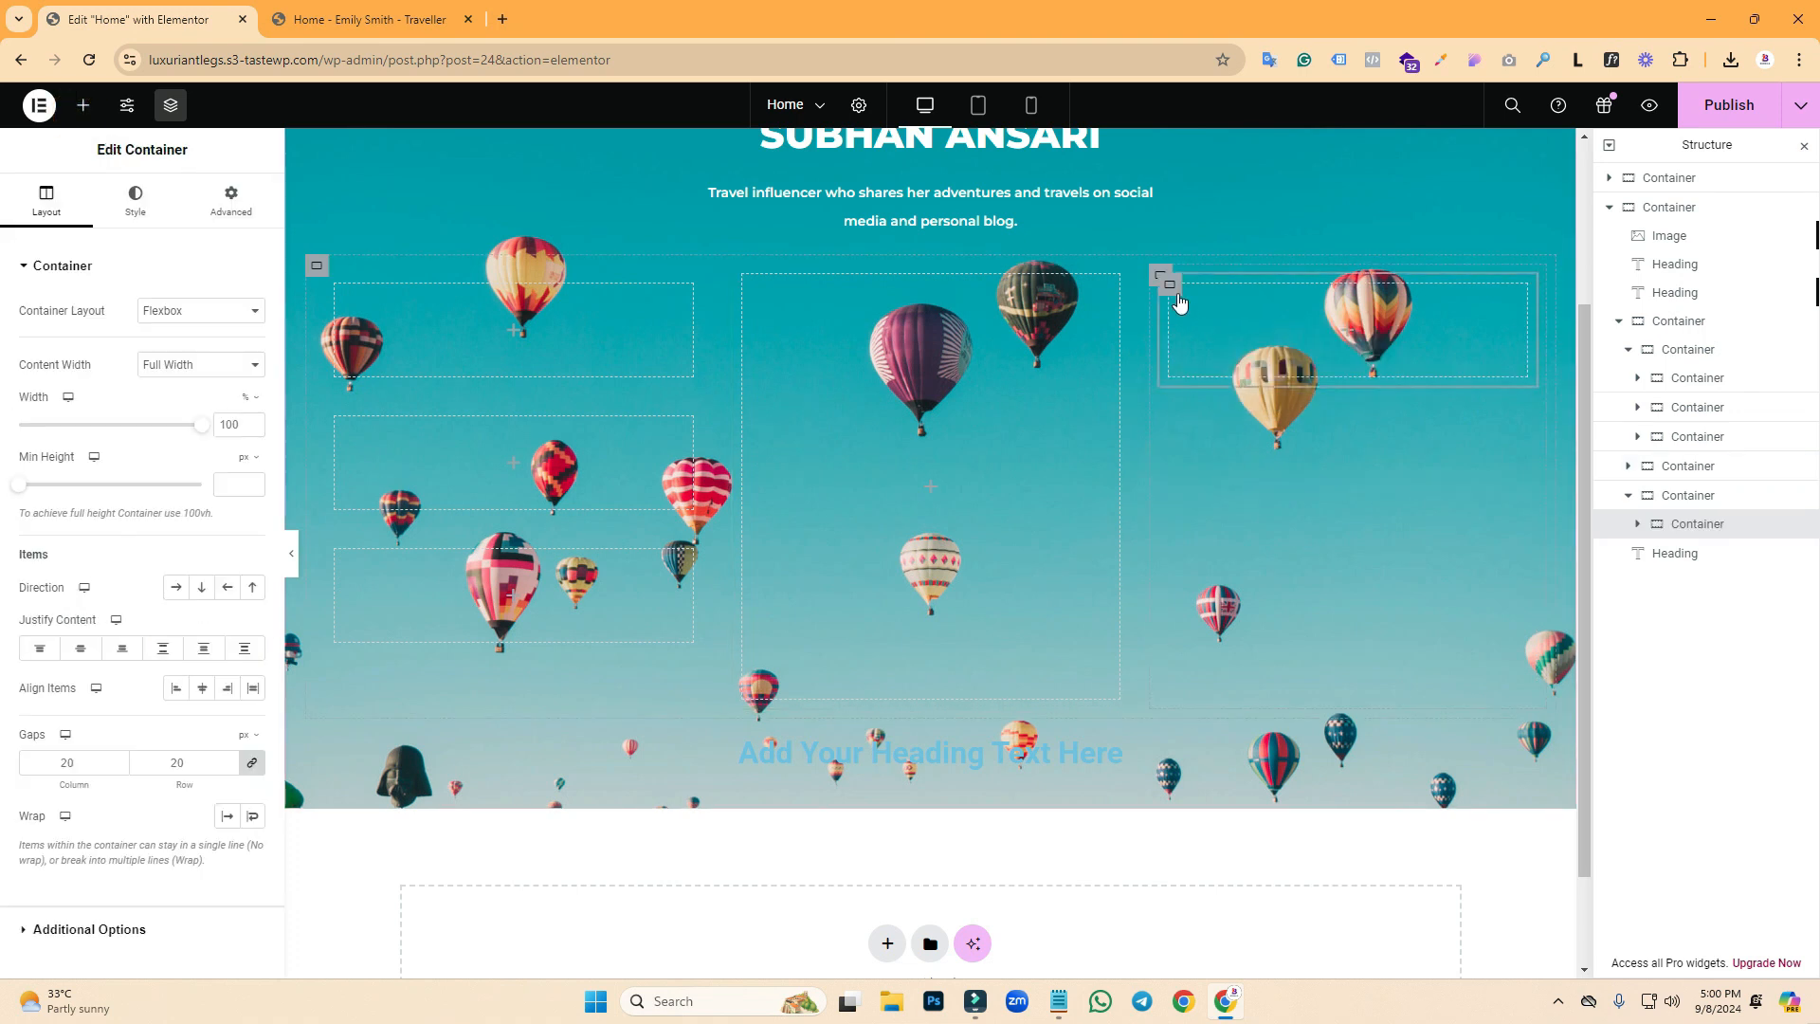
right_click(1175, 290)
left_click(1214, 347)
right_click(1176, 410)
left_click(1224, 474)
right_click(1172, 552)
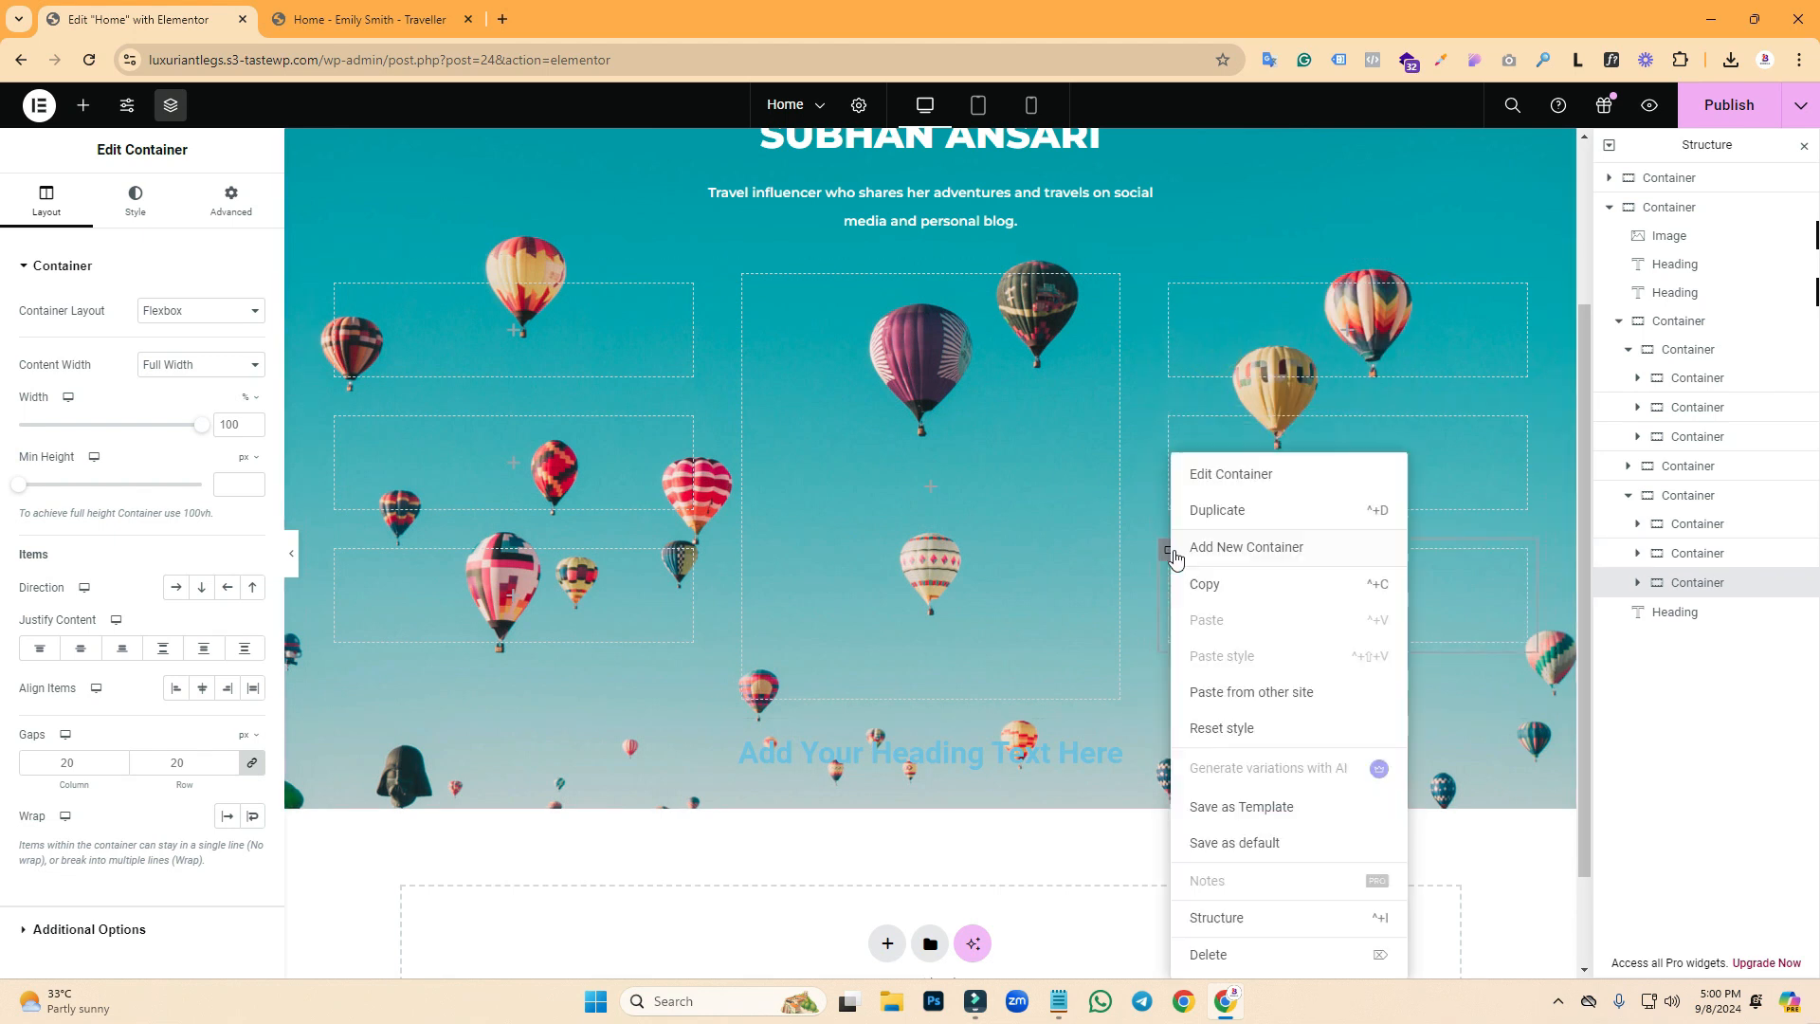
left_click(1221, 507)
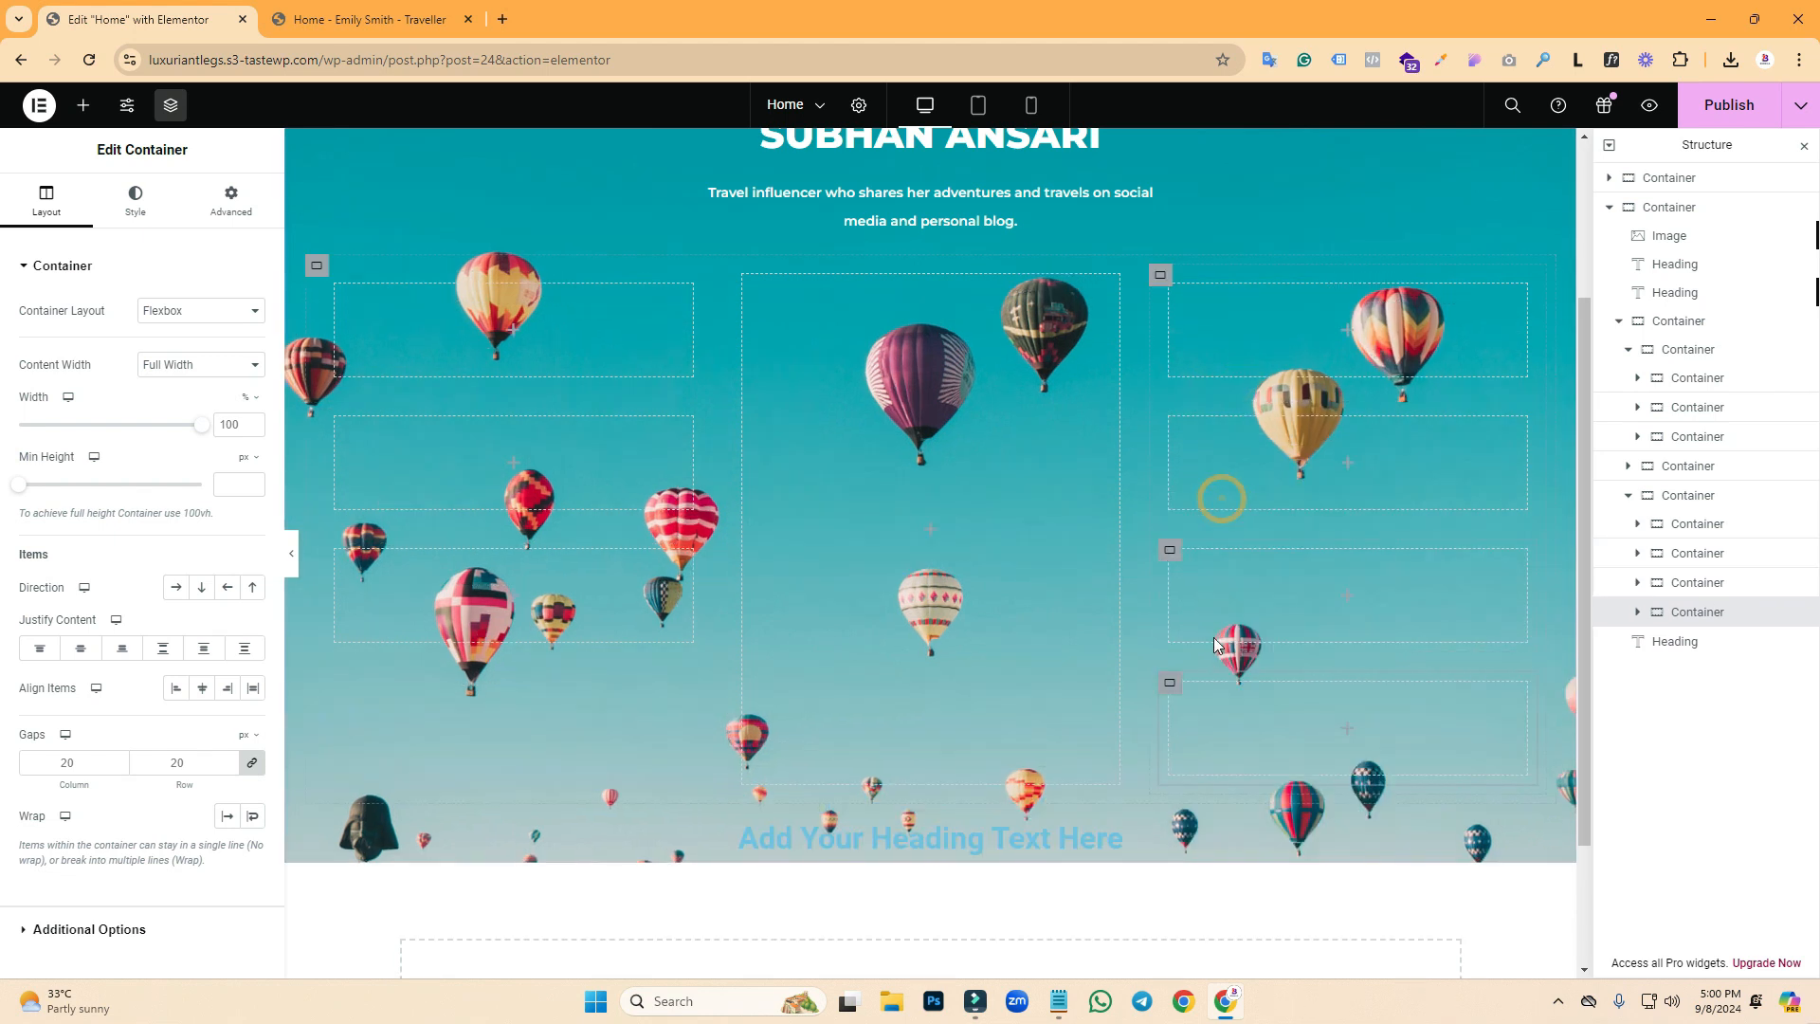
right_click(1170, 682)
left_click(1223, 510)
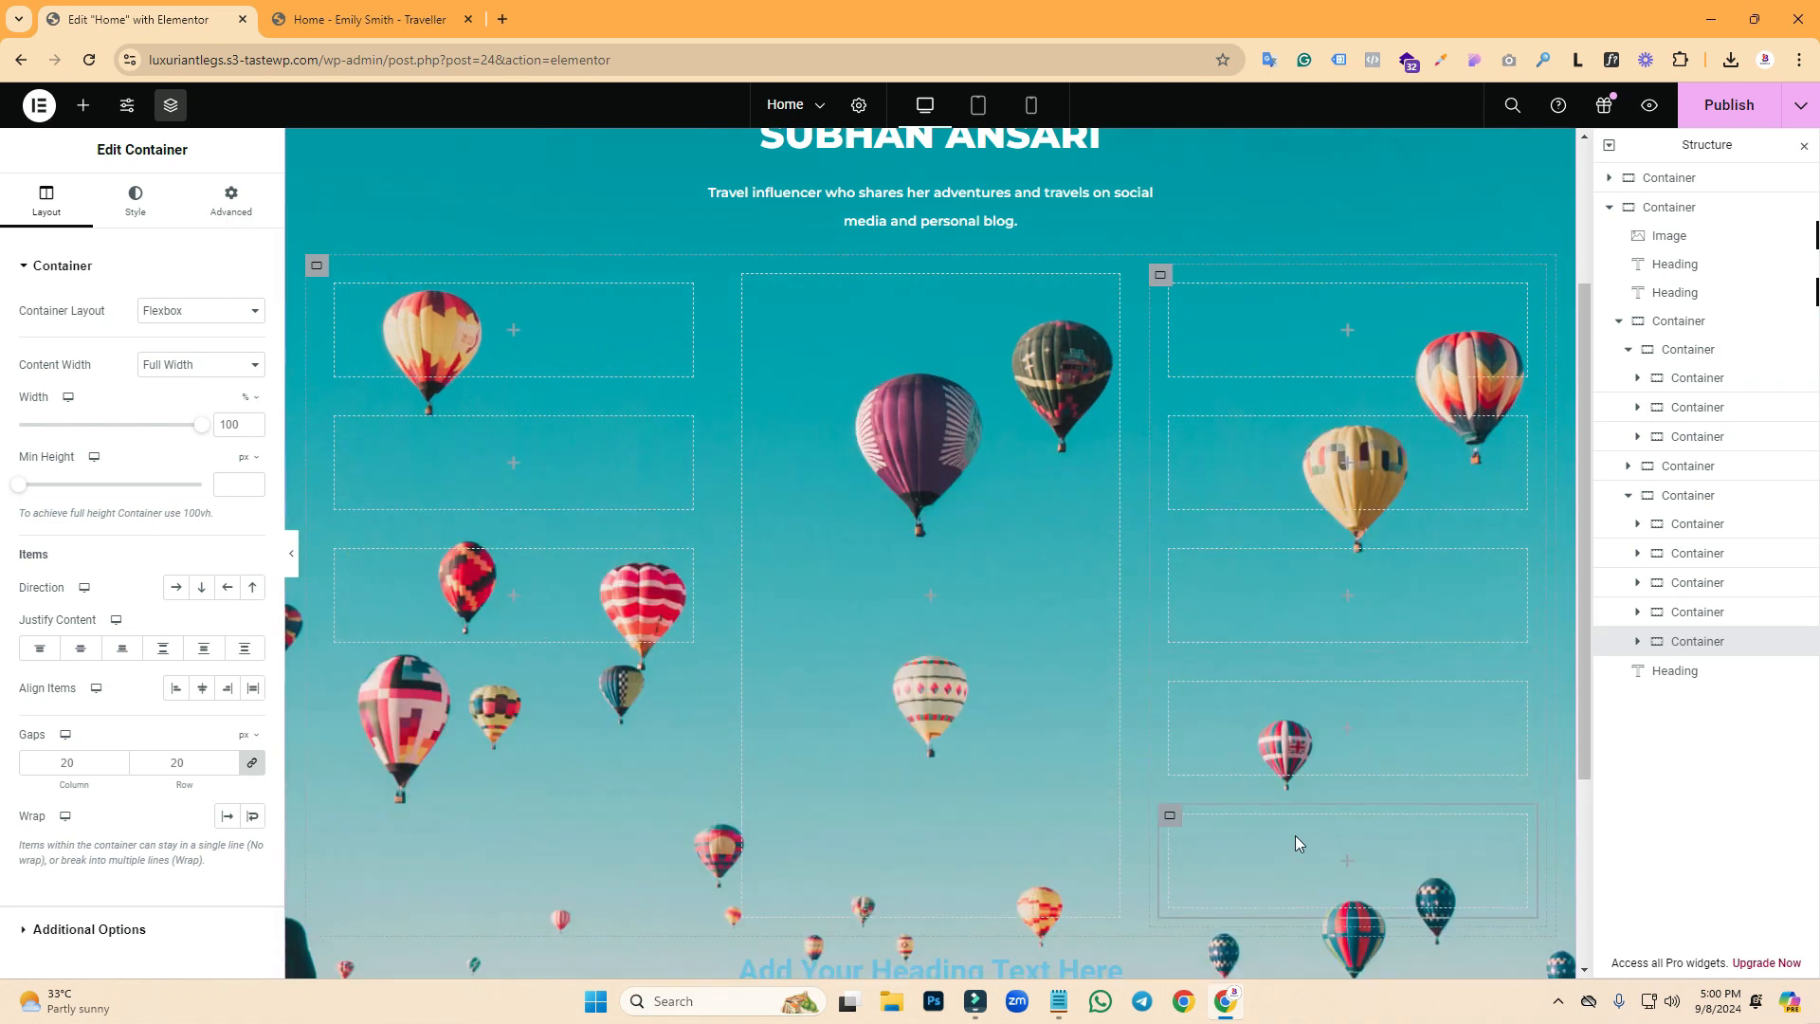
left_click(376, 10)
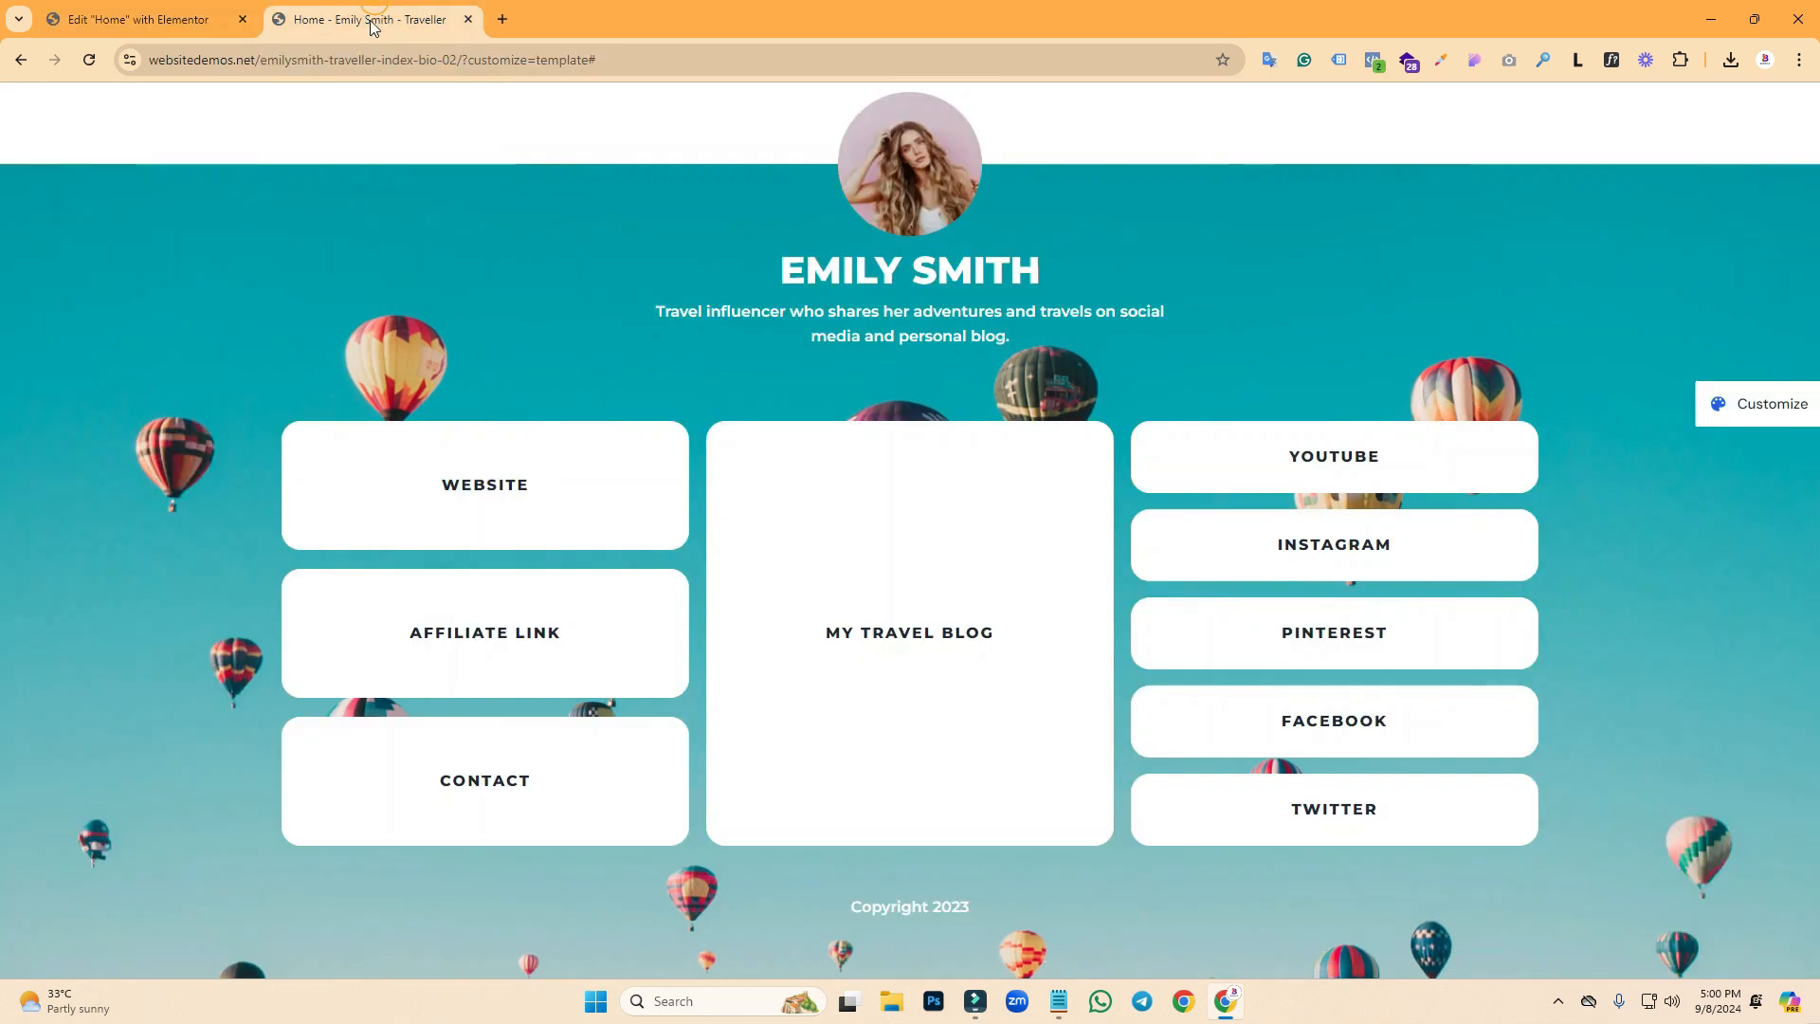
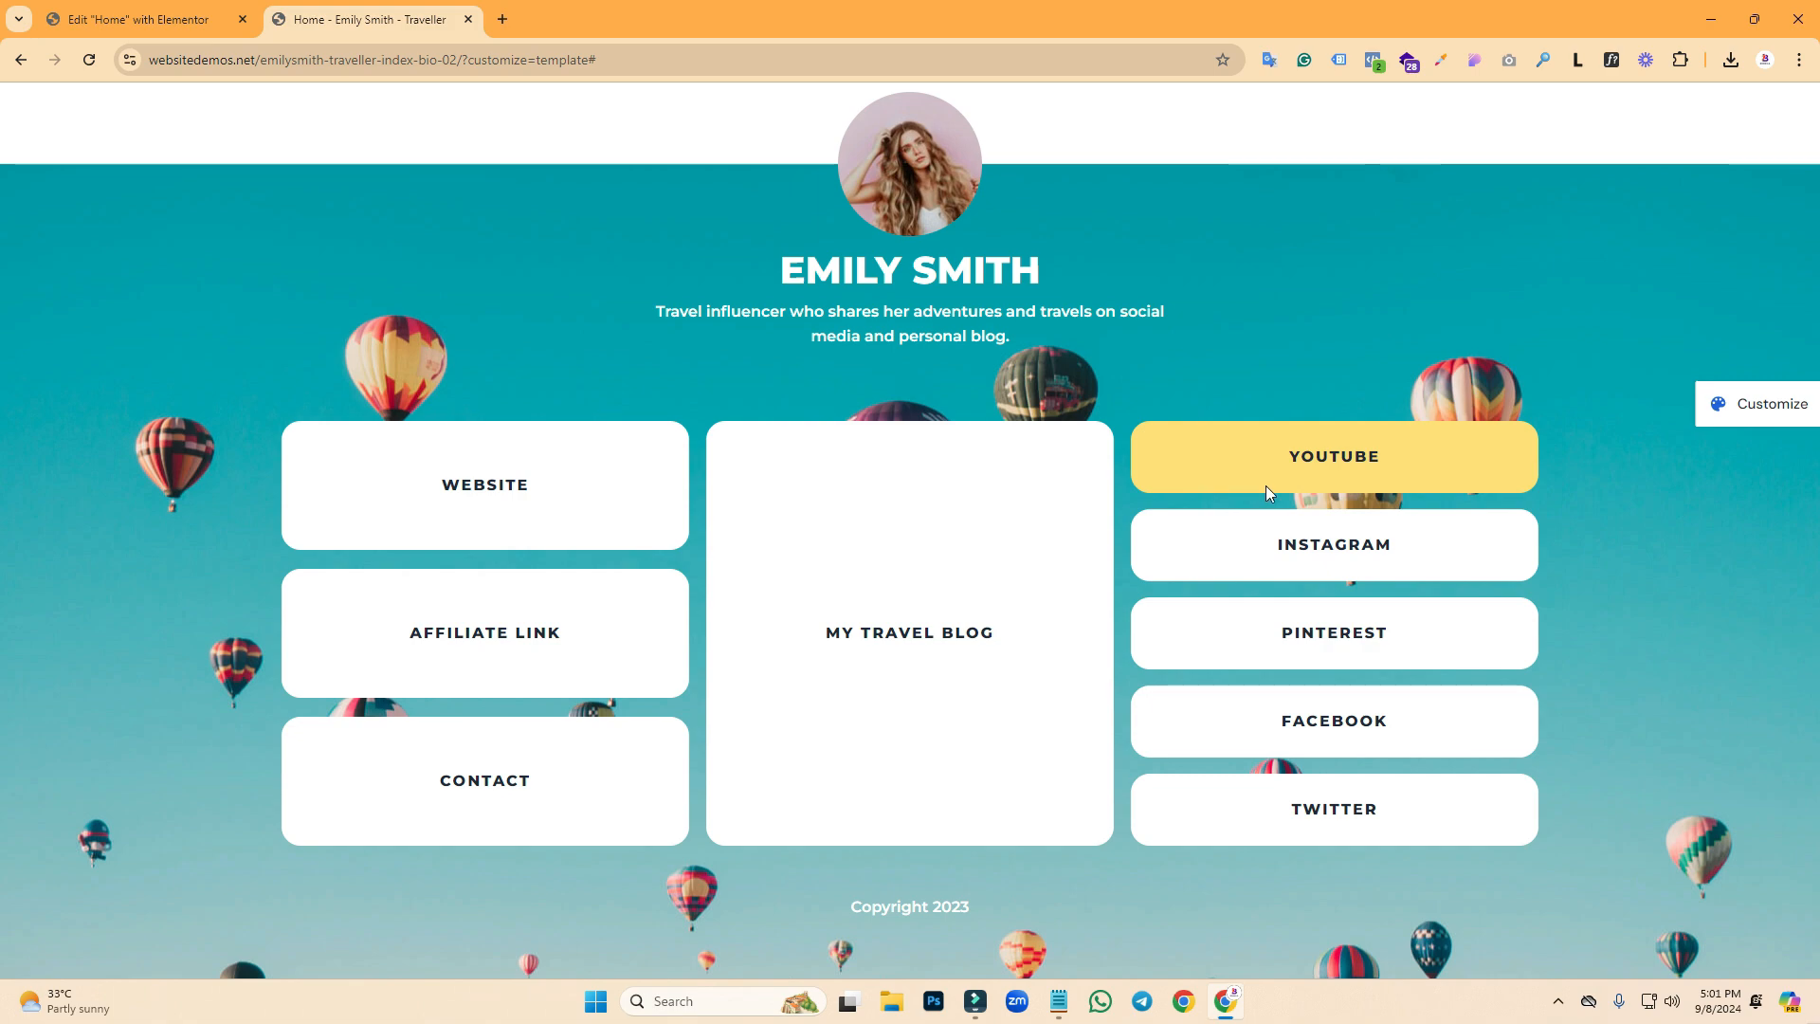
- Measure the reference YouTube link box's height, about 76 px, with a Lightshot capture
key("Print")
left_click_drag(1140, 422, 1197, 492)
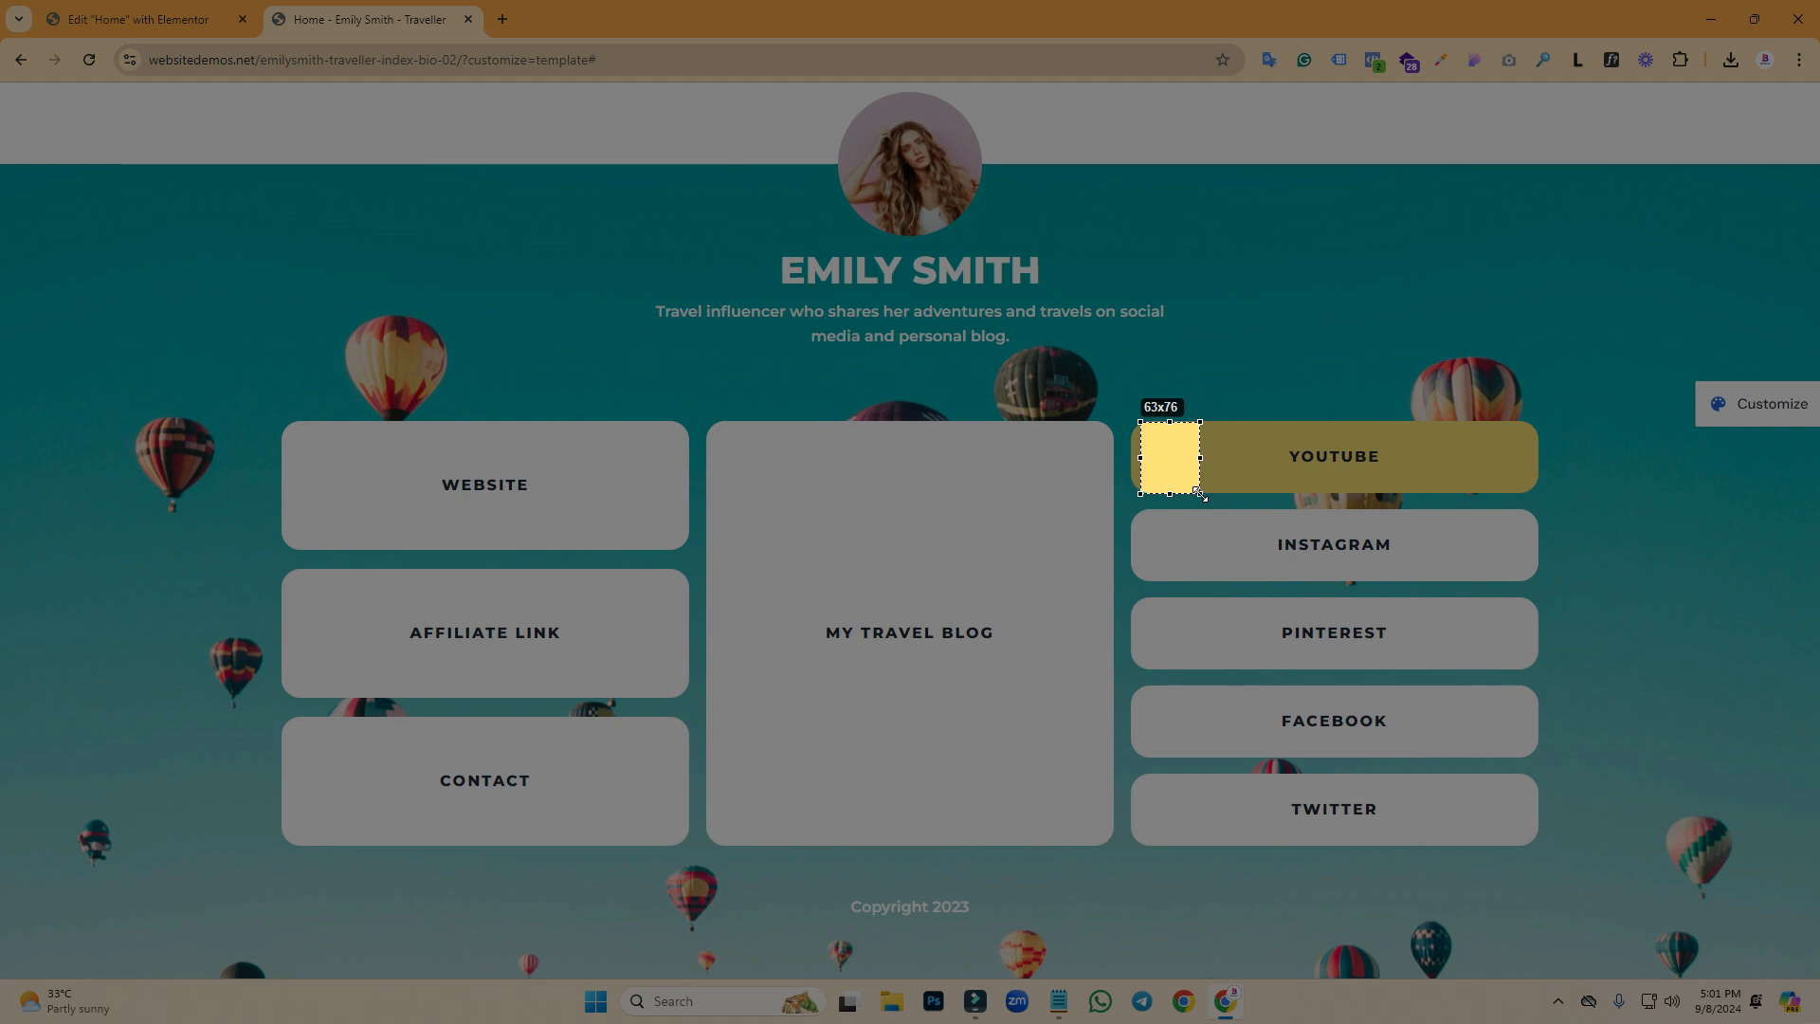
left_click_drag(1199, 492, 1200, 493)
left_click(1186, 512)
key("ctrl+1")
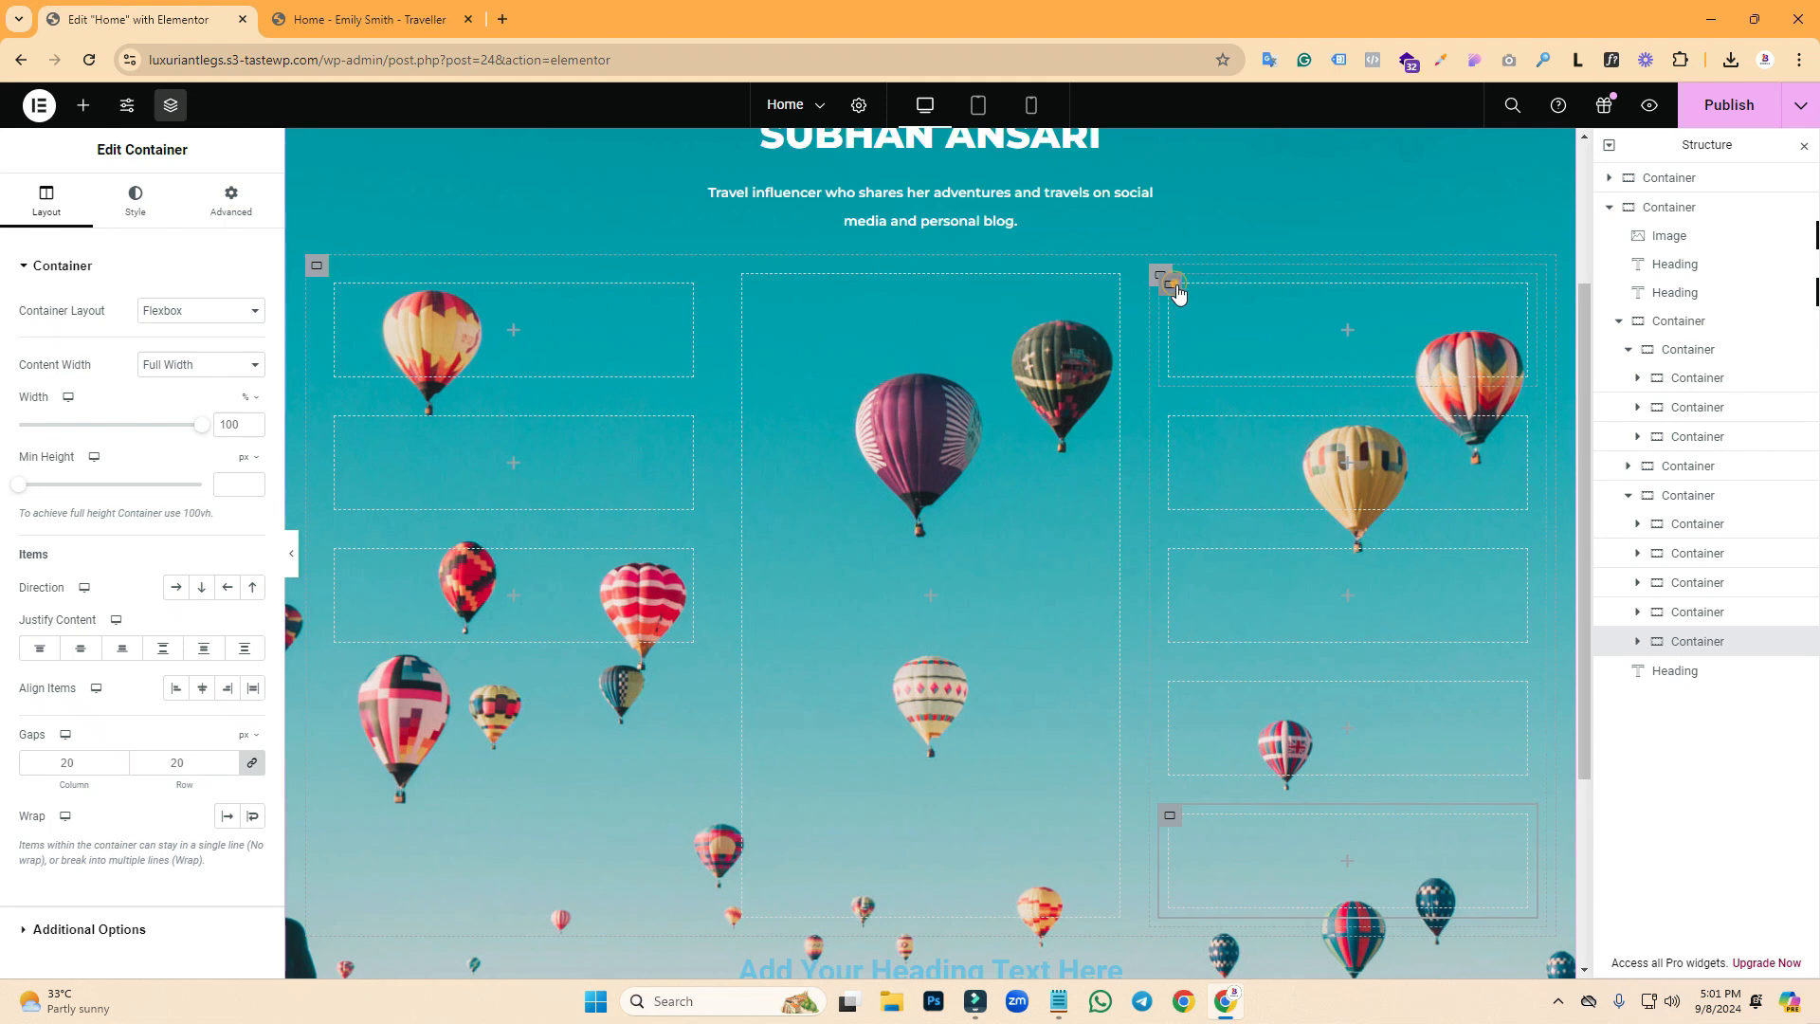
- Set the minimum height of all five right-column boxes to 75 px
left_click(1172, 284)
left_click(227, 481)
type("75")
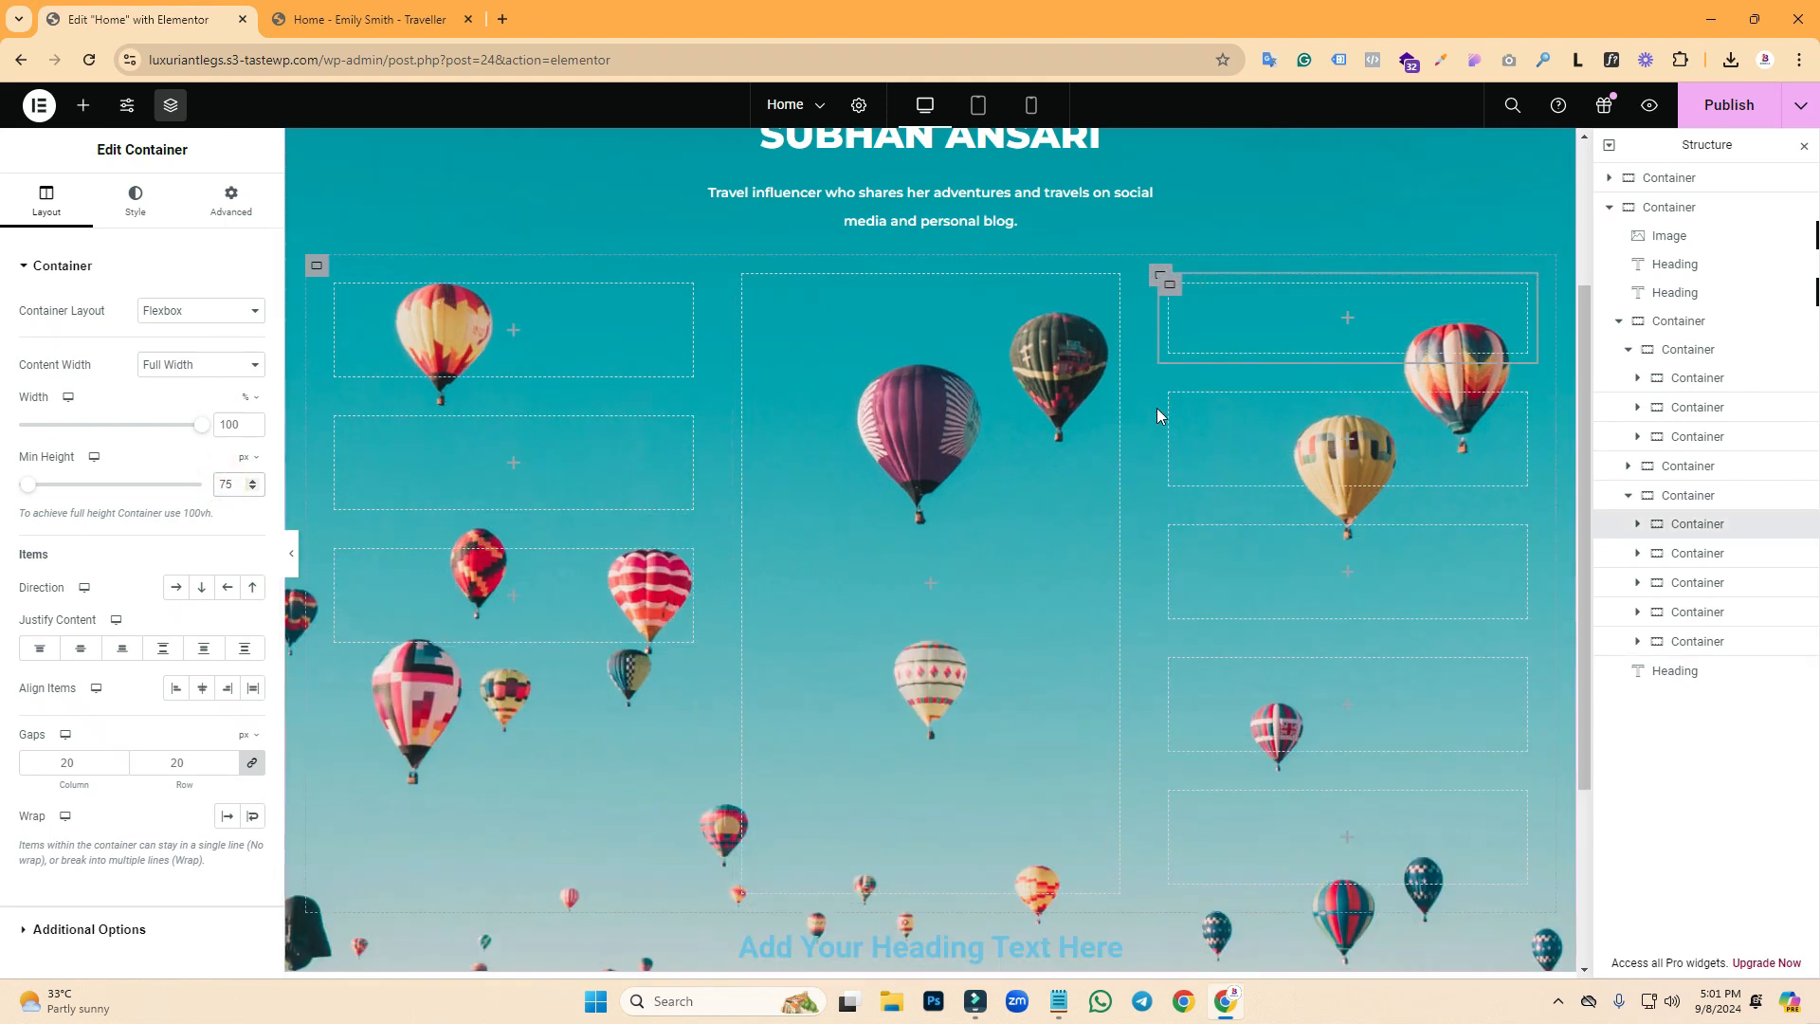
left_click(1171, 394)
left_click(231, 486)
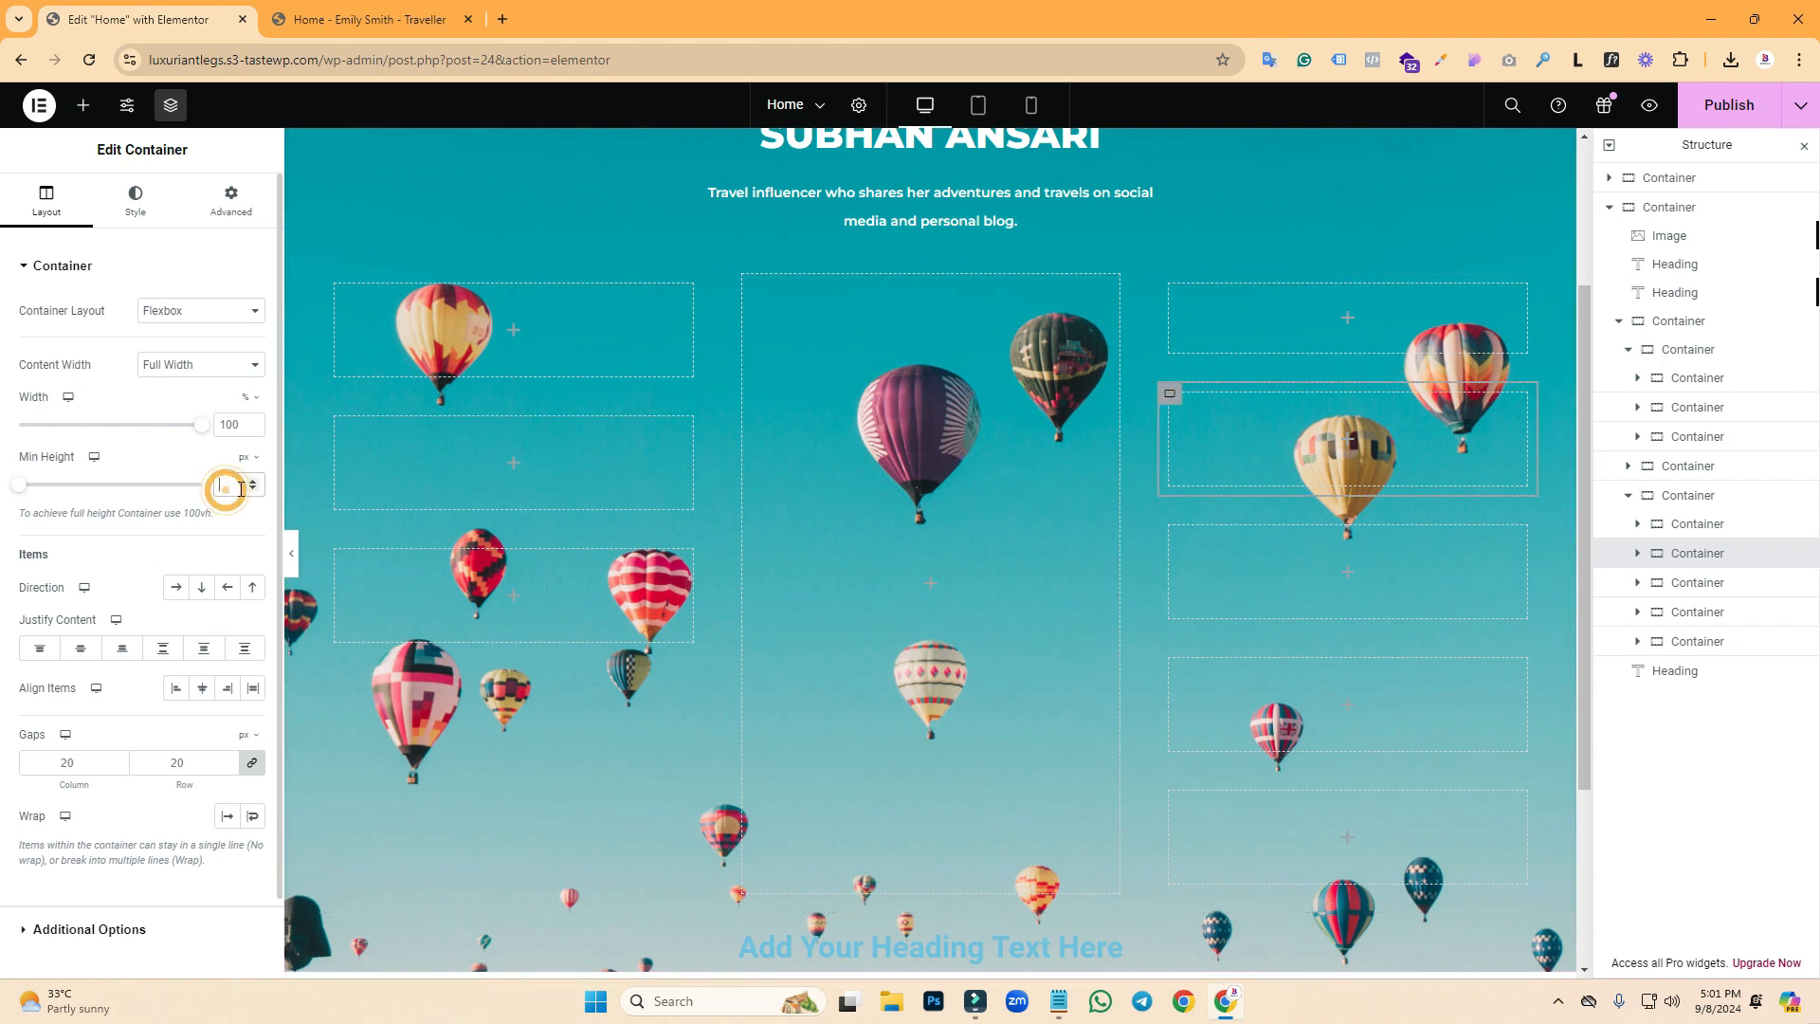
type("75")
left_click(1170, 504)
left_click(237, 484)
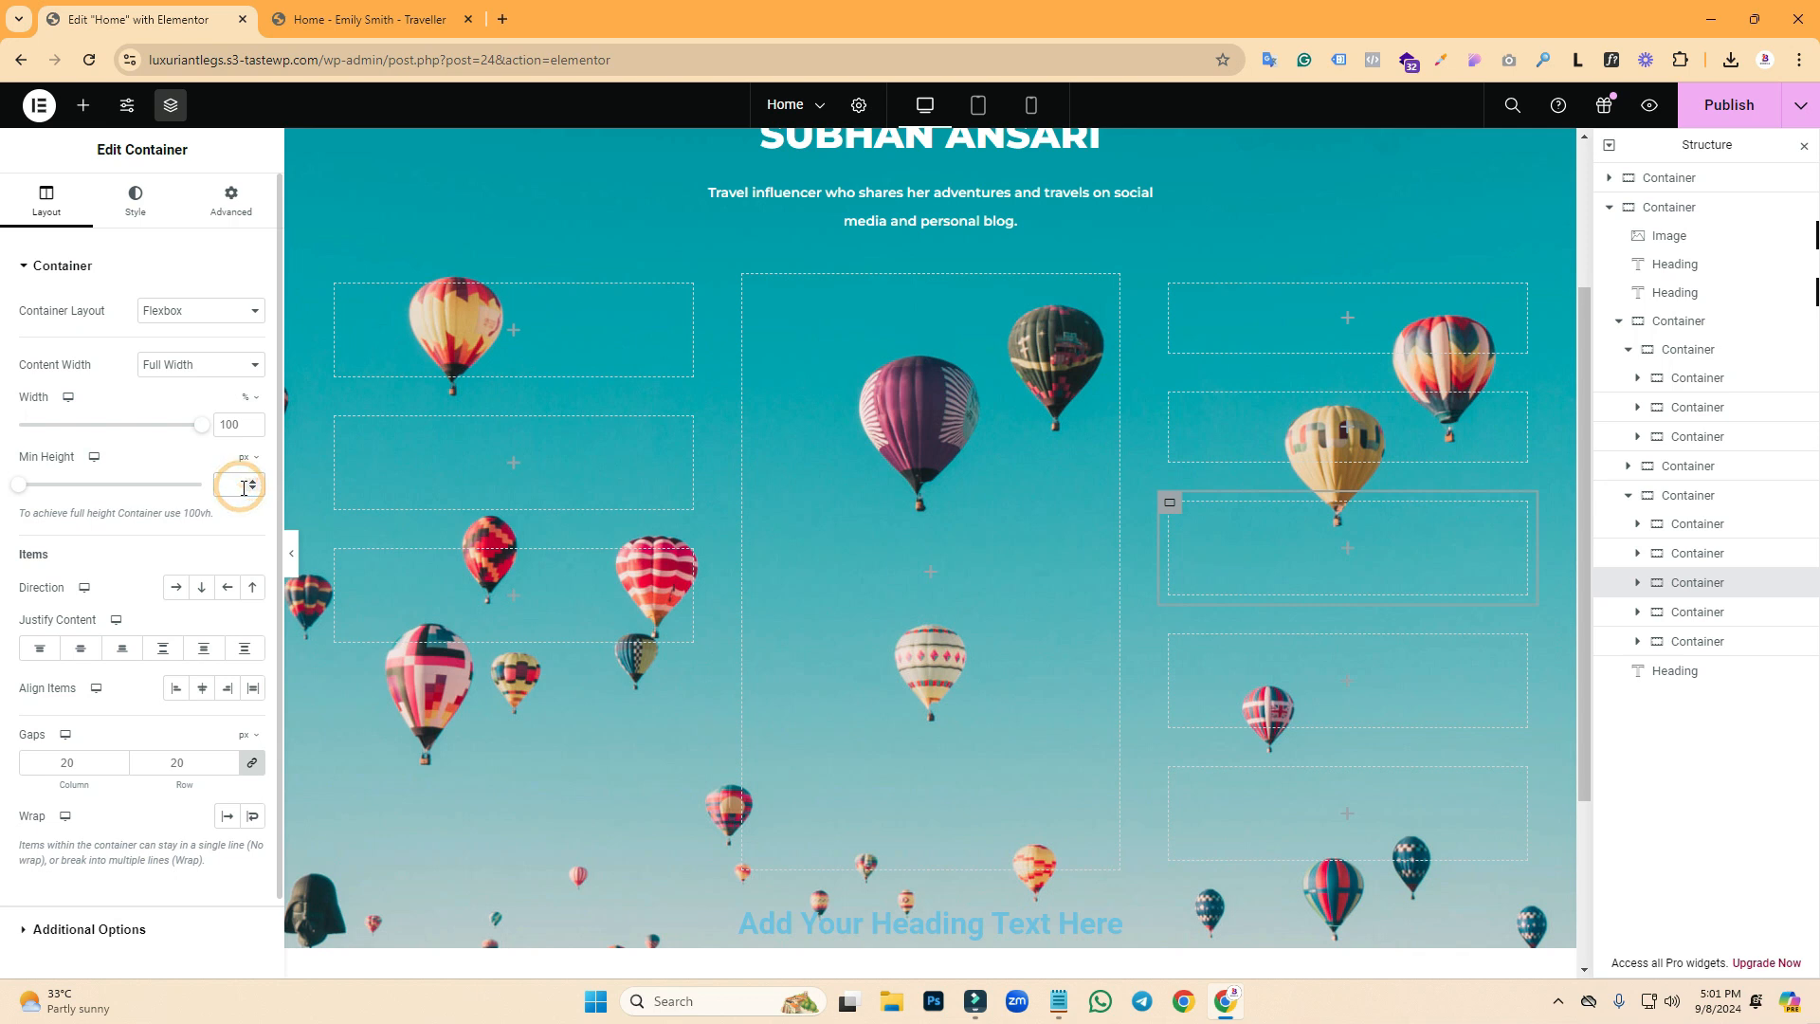
type("75")
left_click(1170, 612)
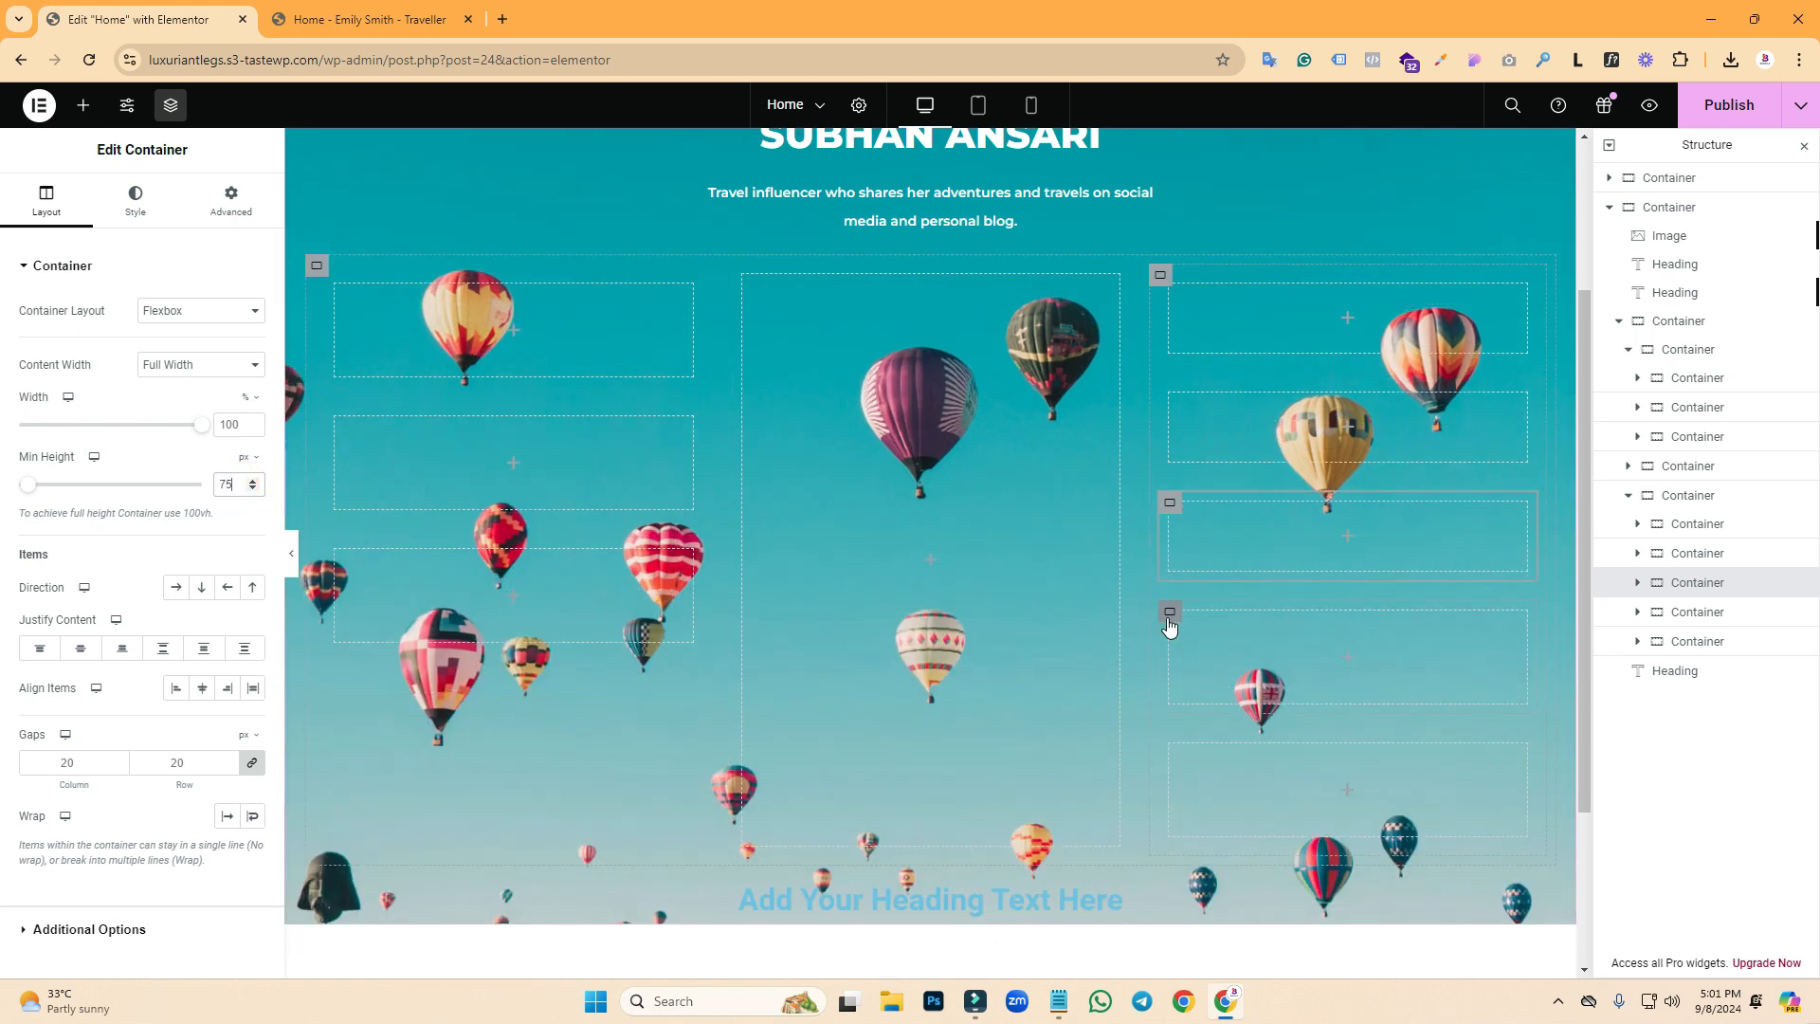
type("75")
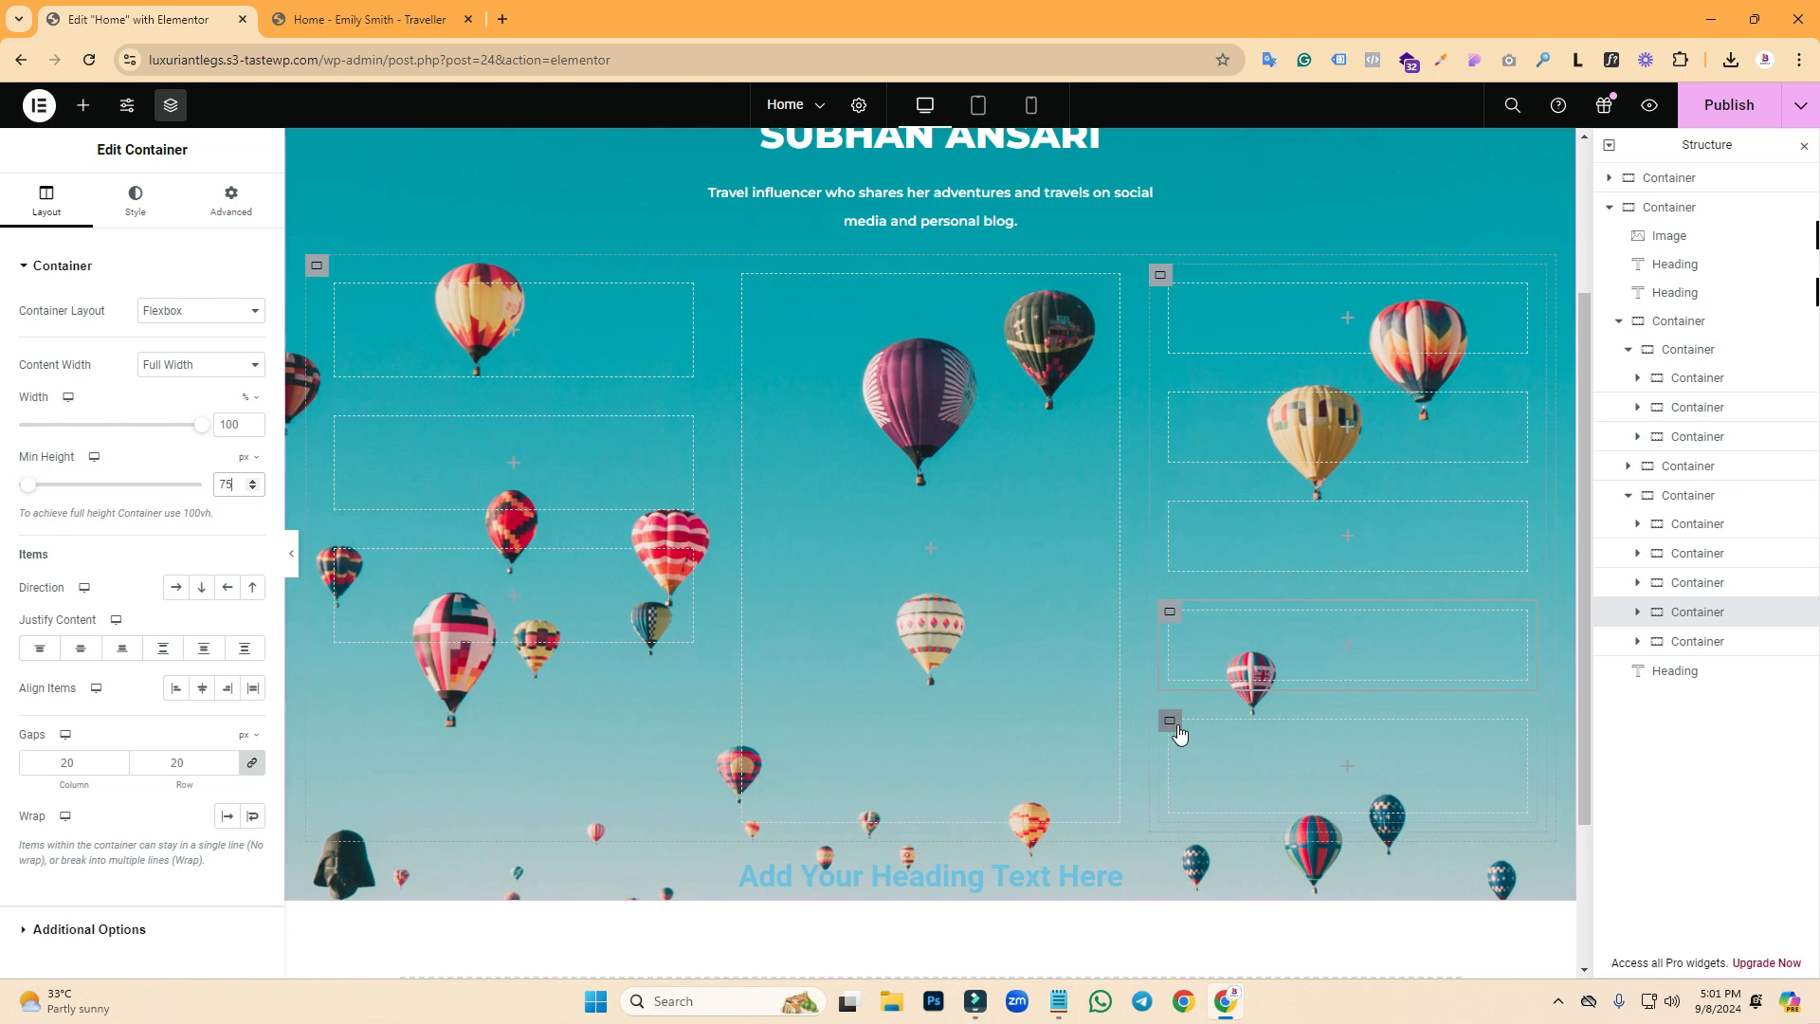
left_click(1172, 722)
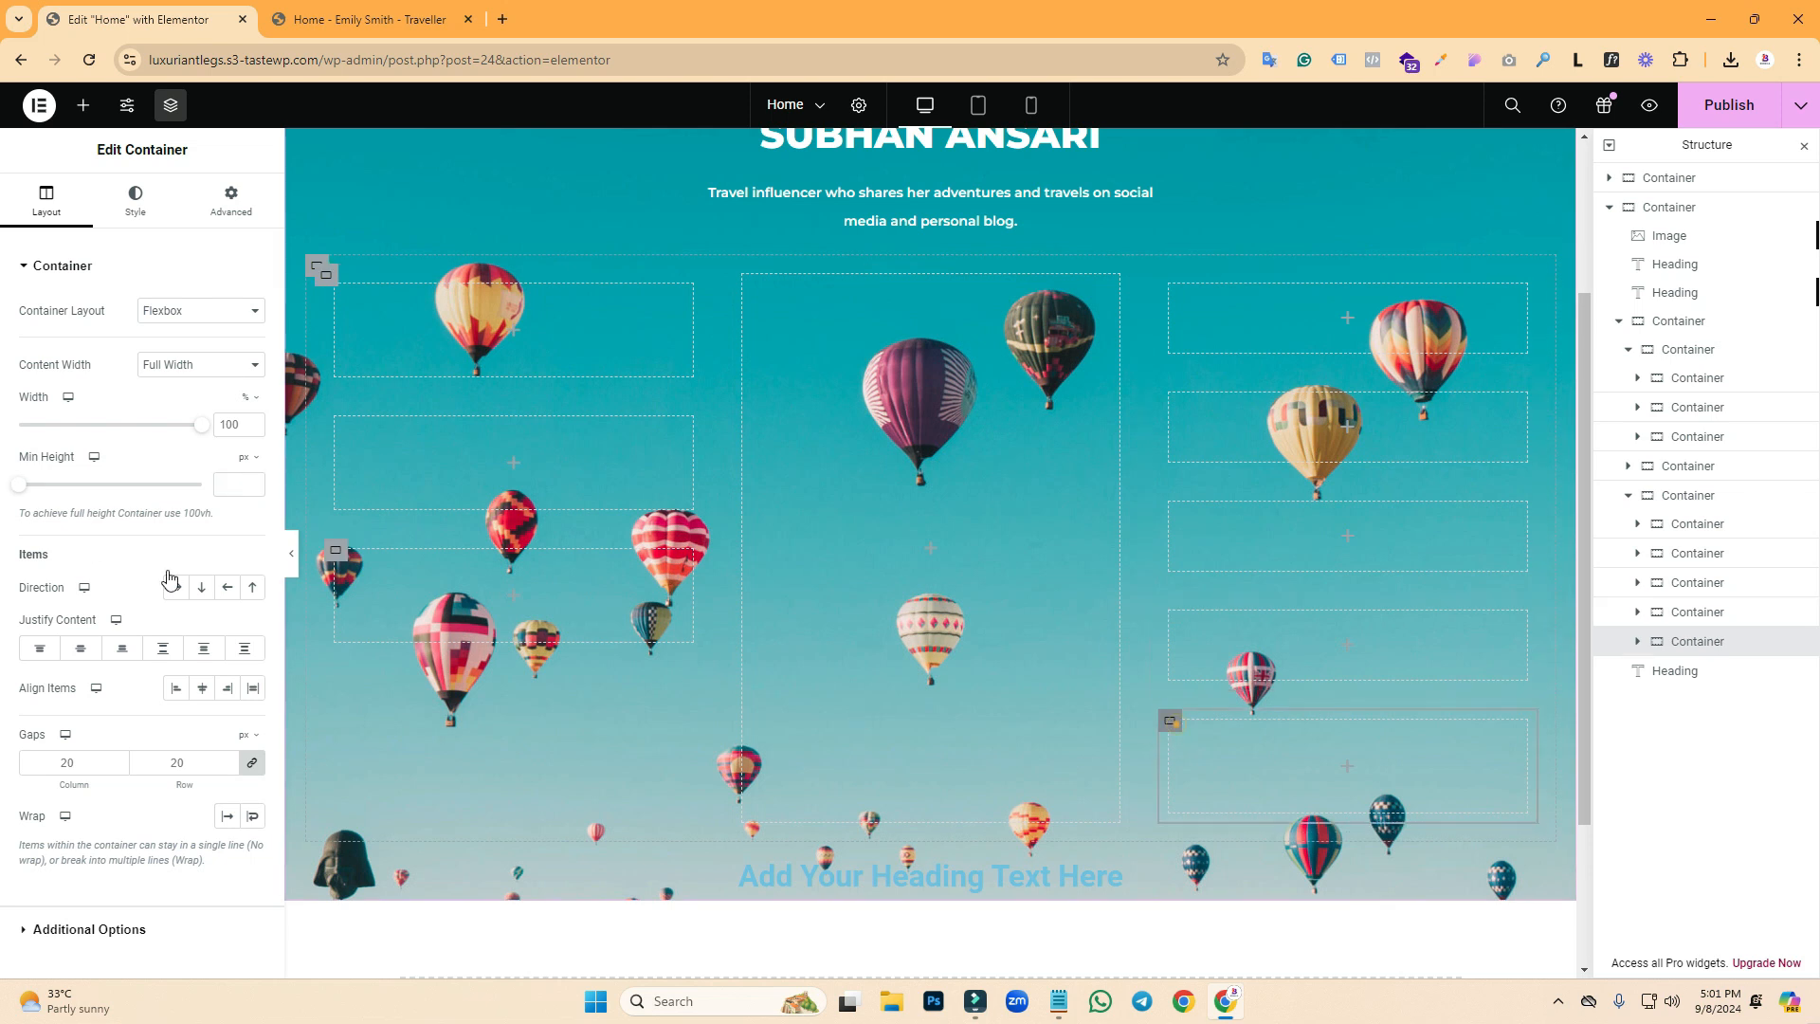
left_click(228, 486)
type("75")
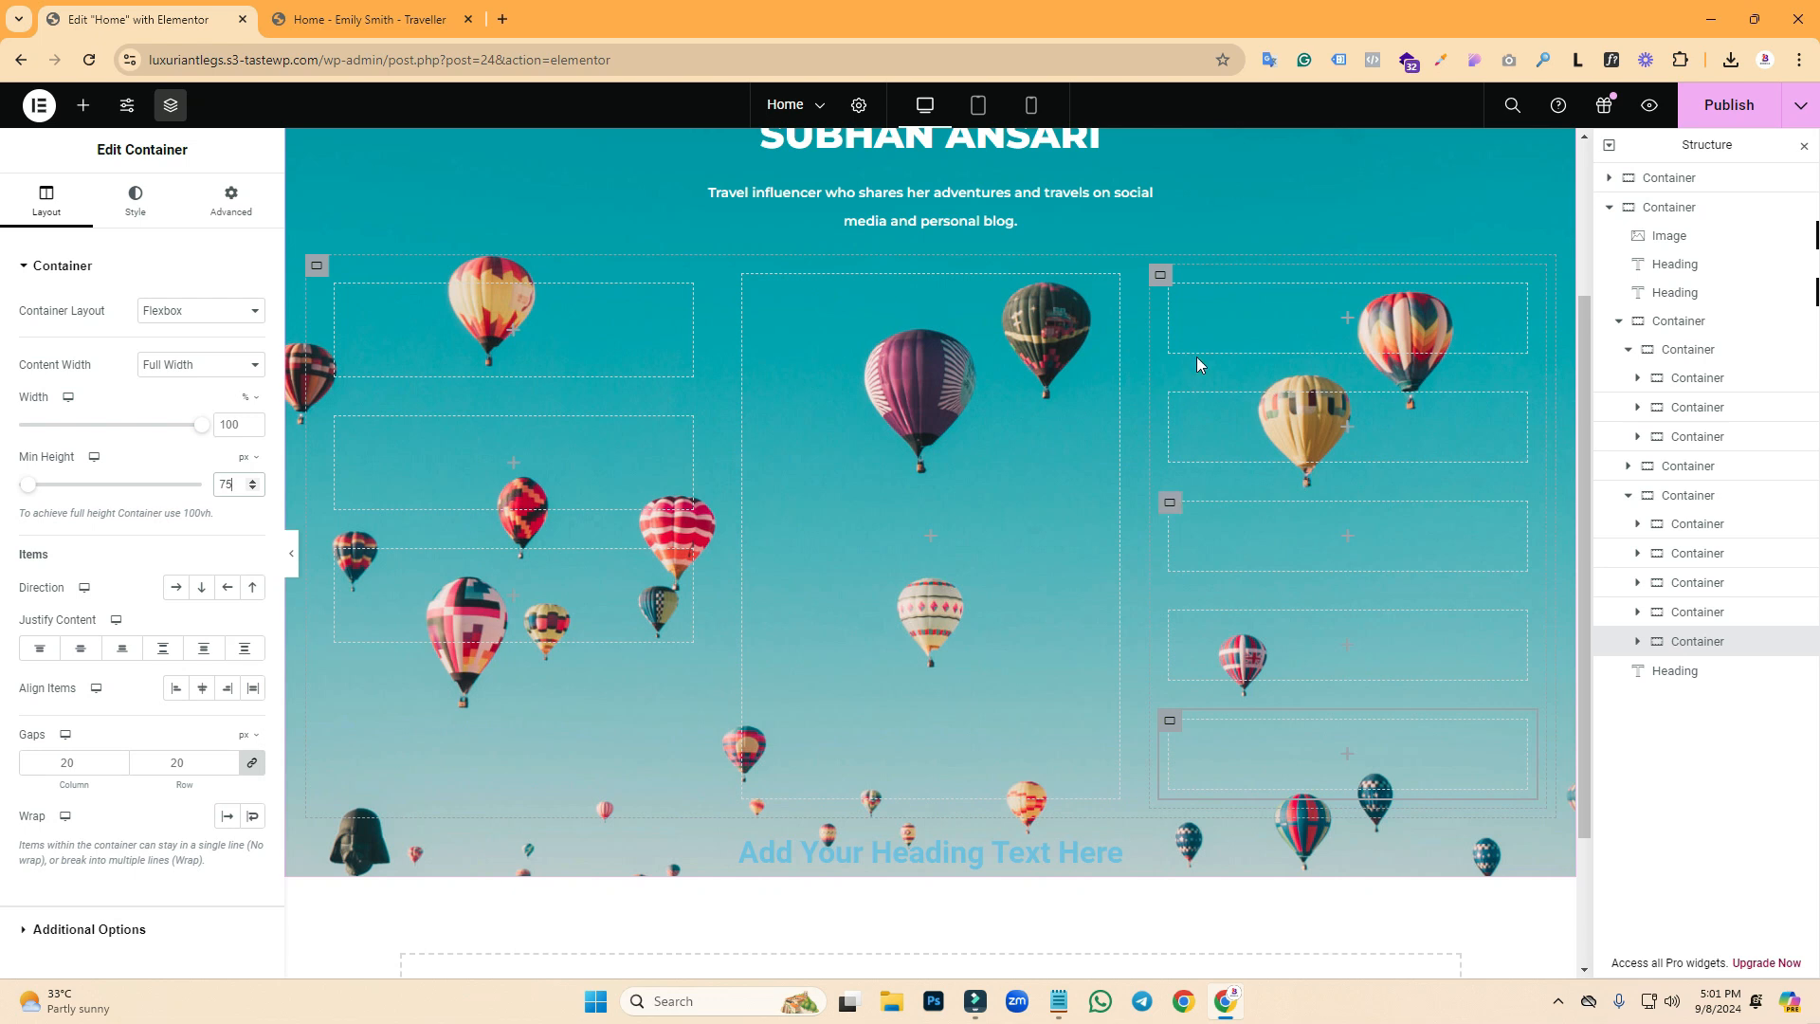
- Set the gaps to 0 on the right, outer, left and middle grid containers
left_click(1160, 277)
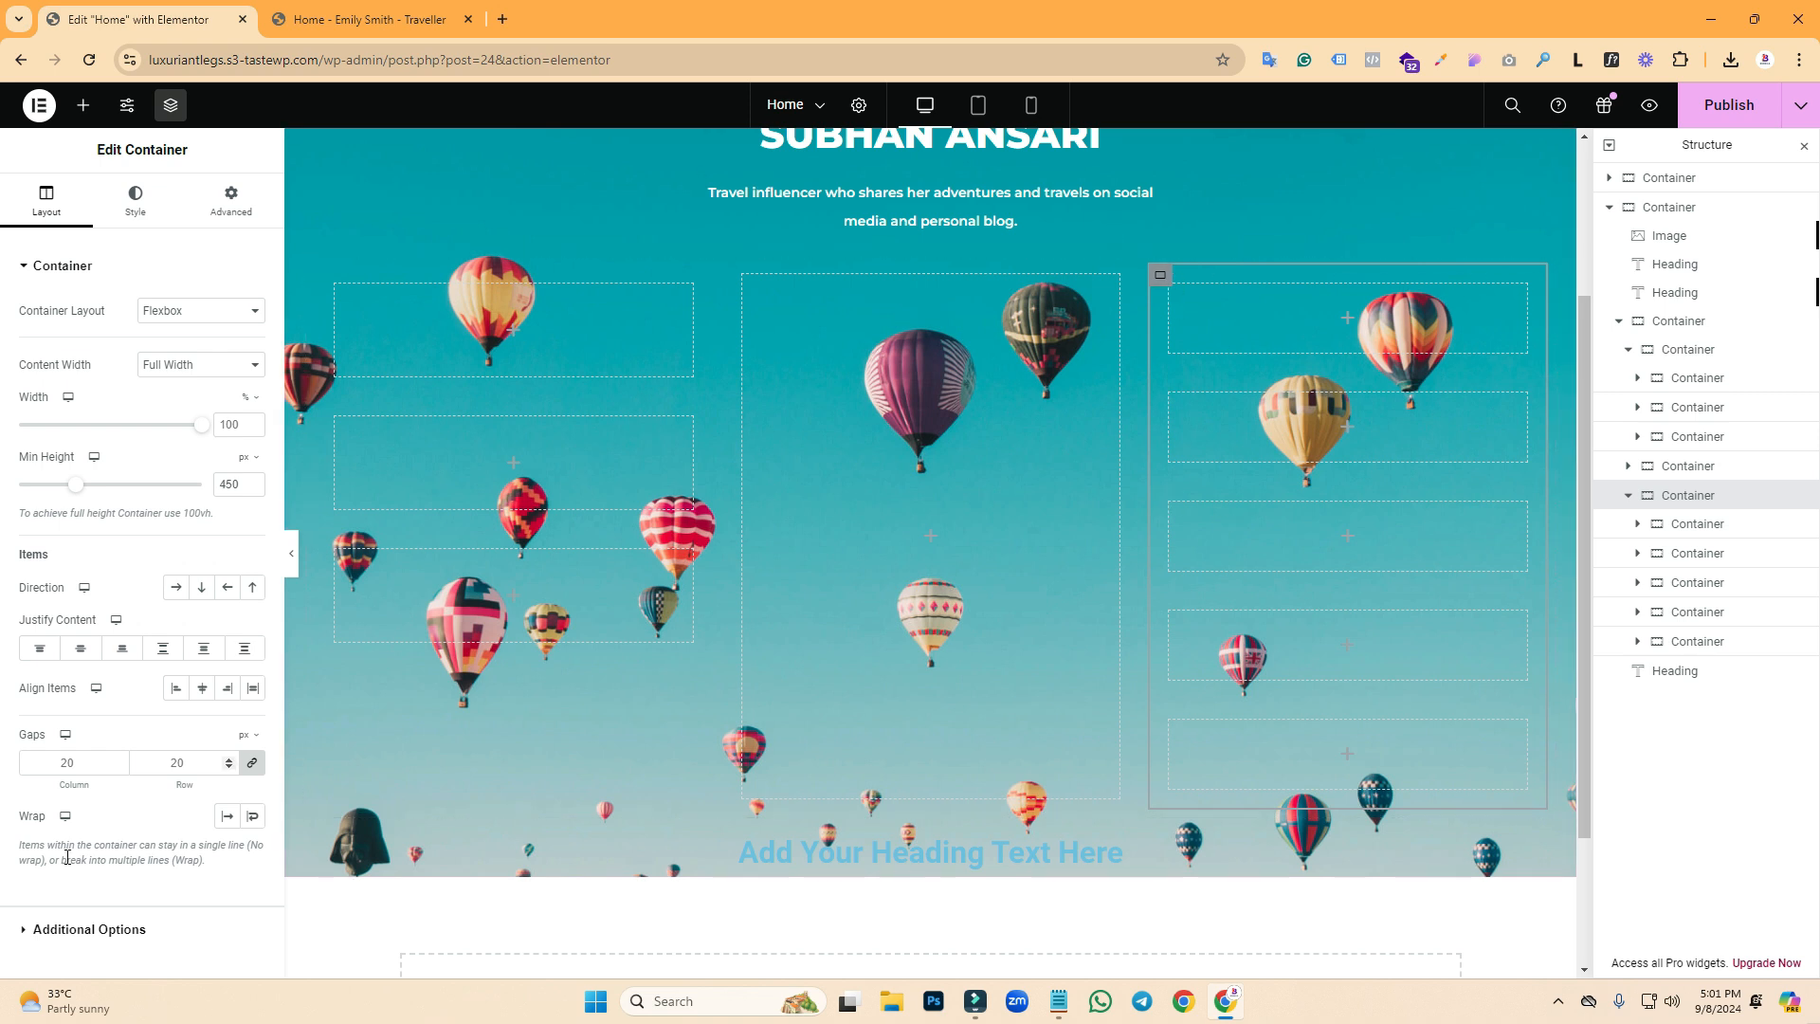
double_click(84, 770)
type("0")
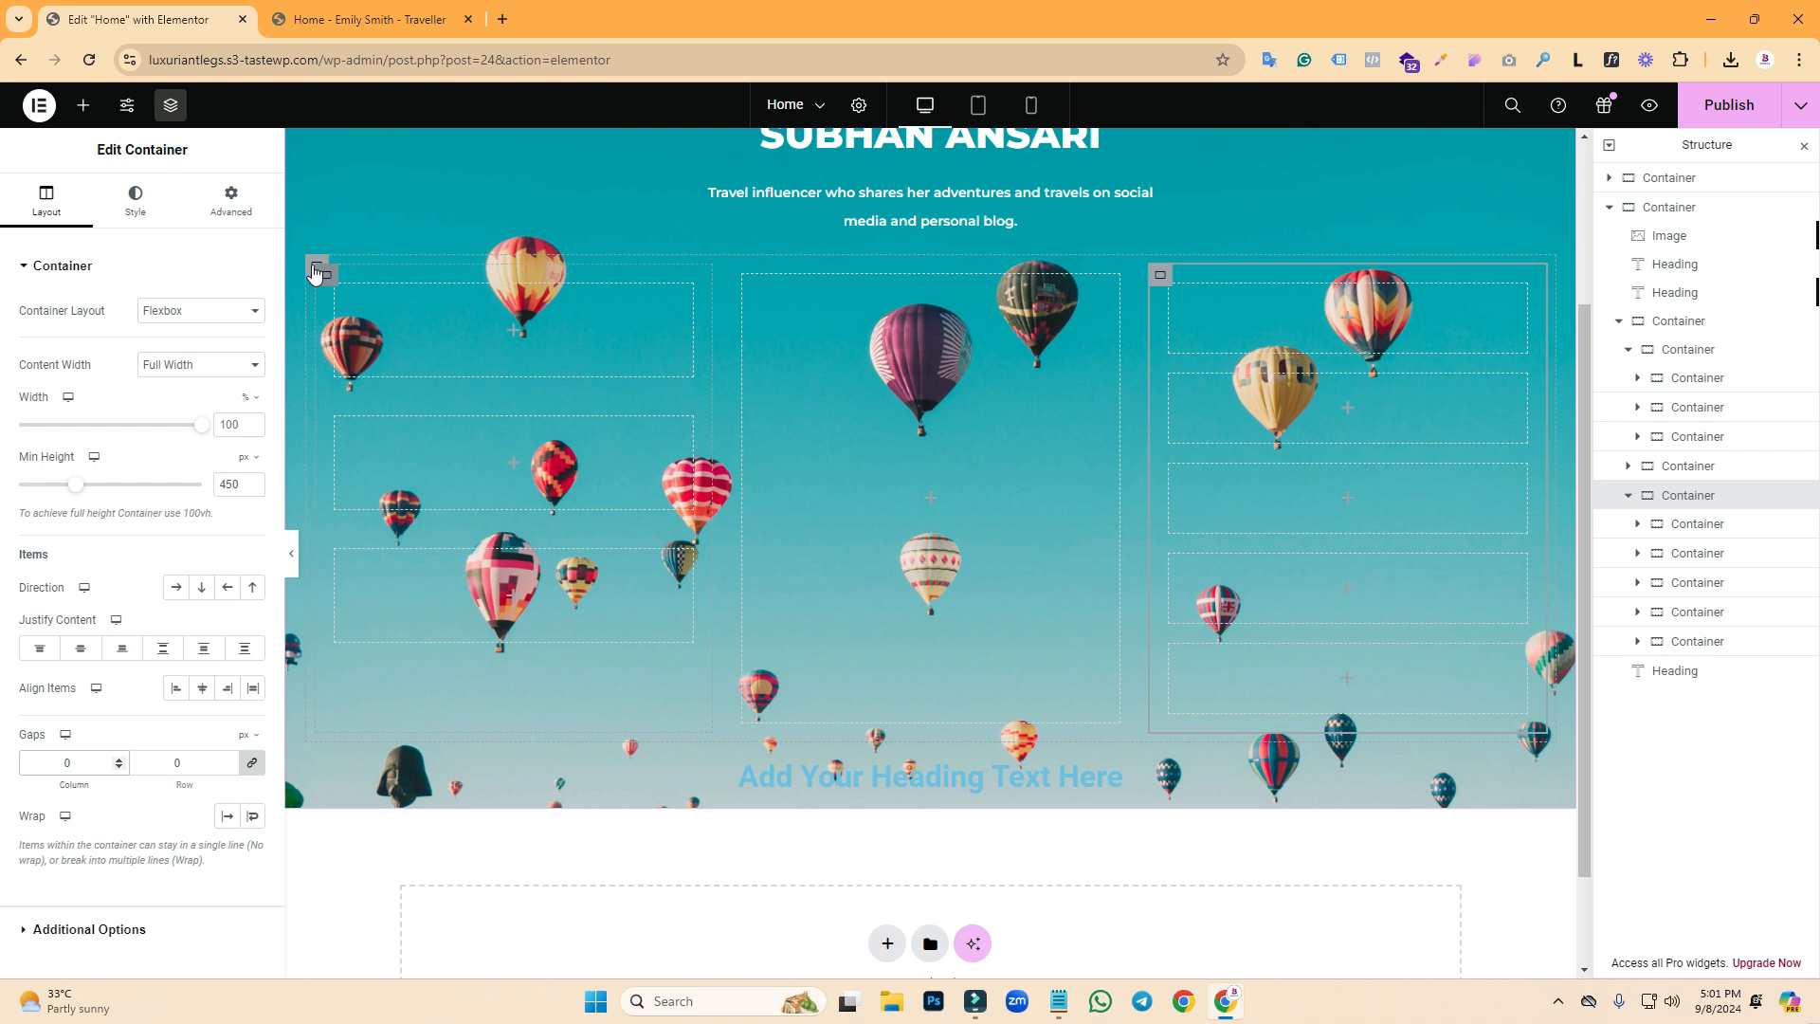
left_click(317, 269)
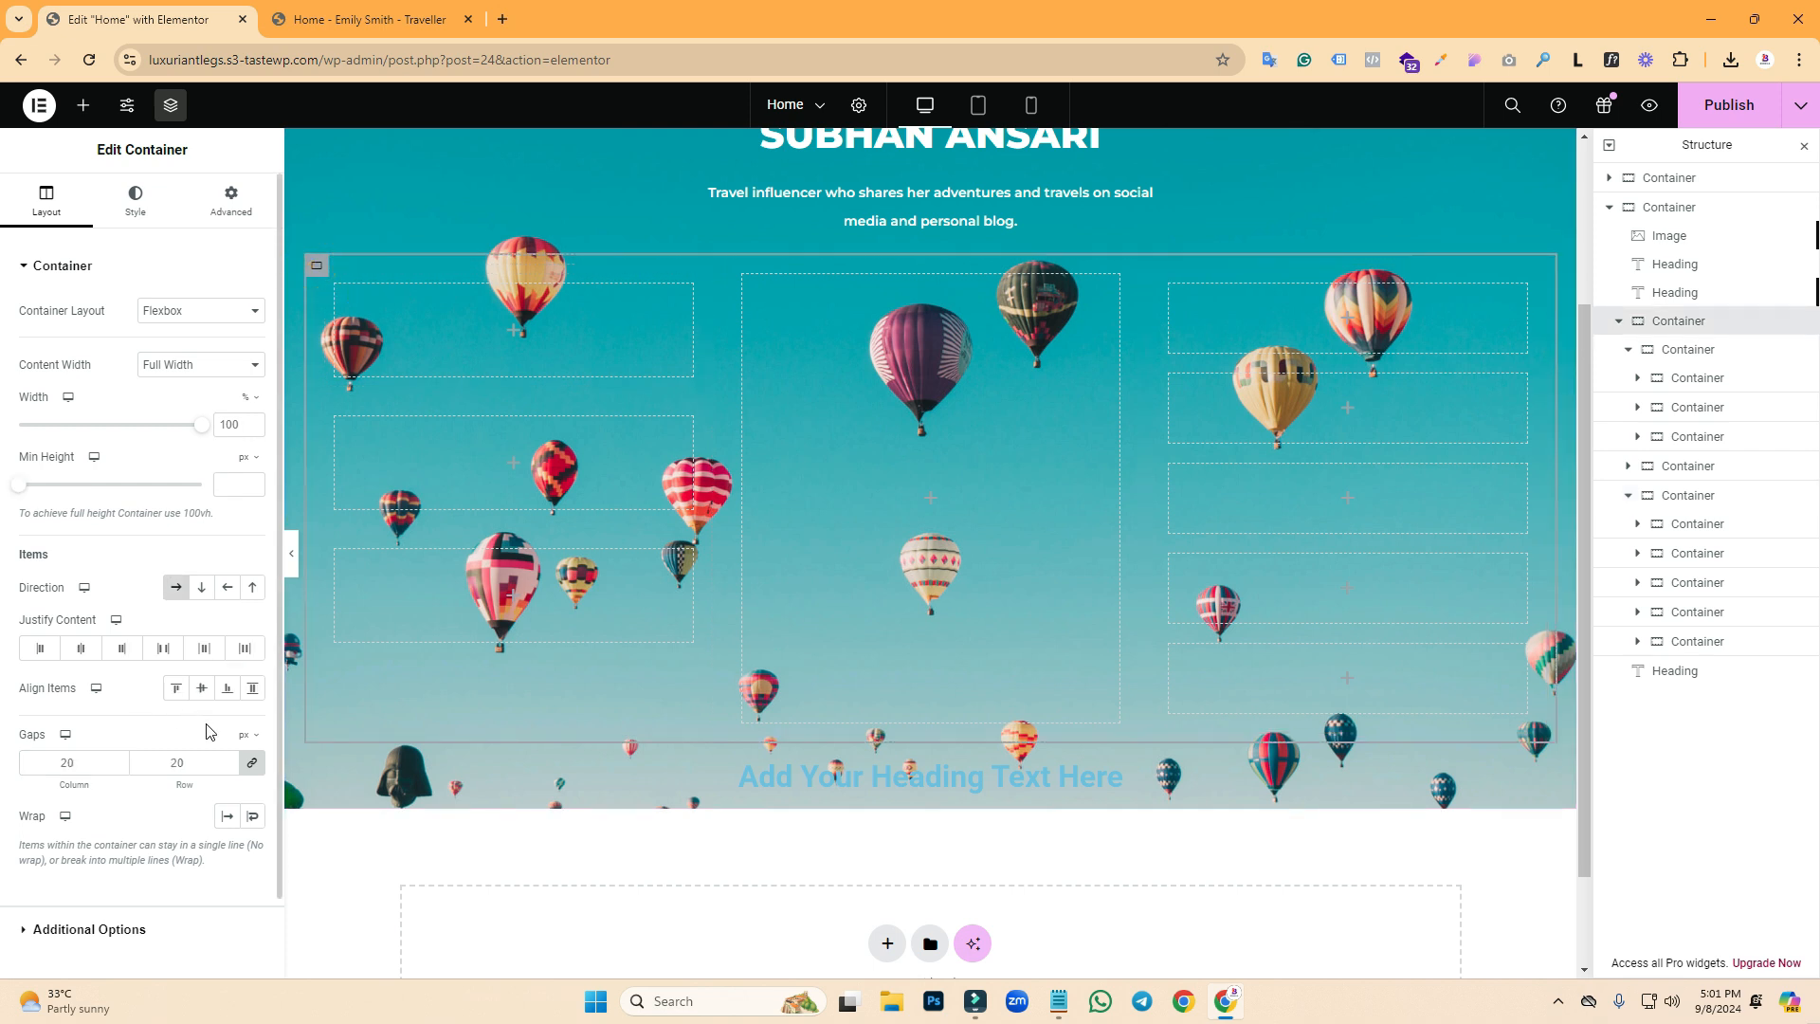
key("BackSpace")
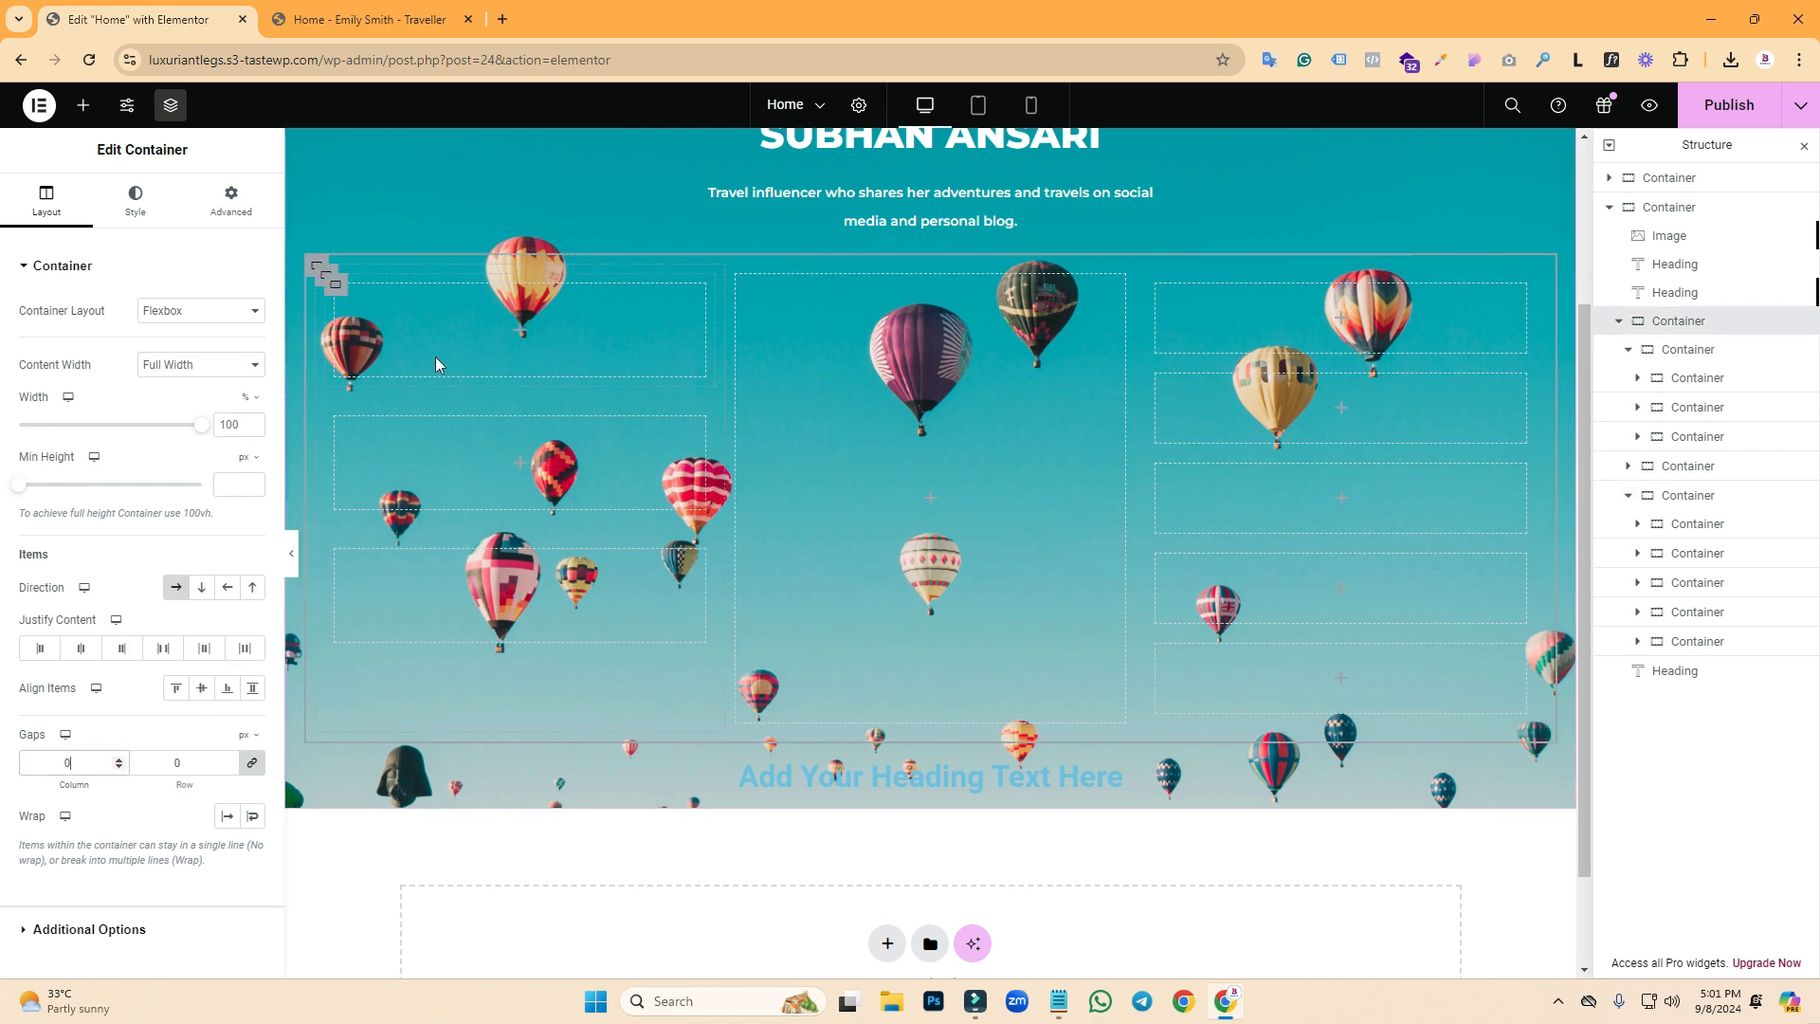
left_click(327, 285)
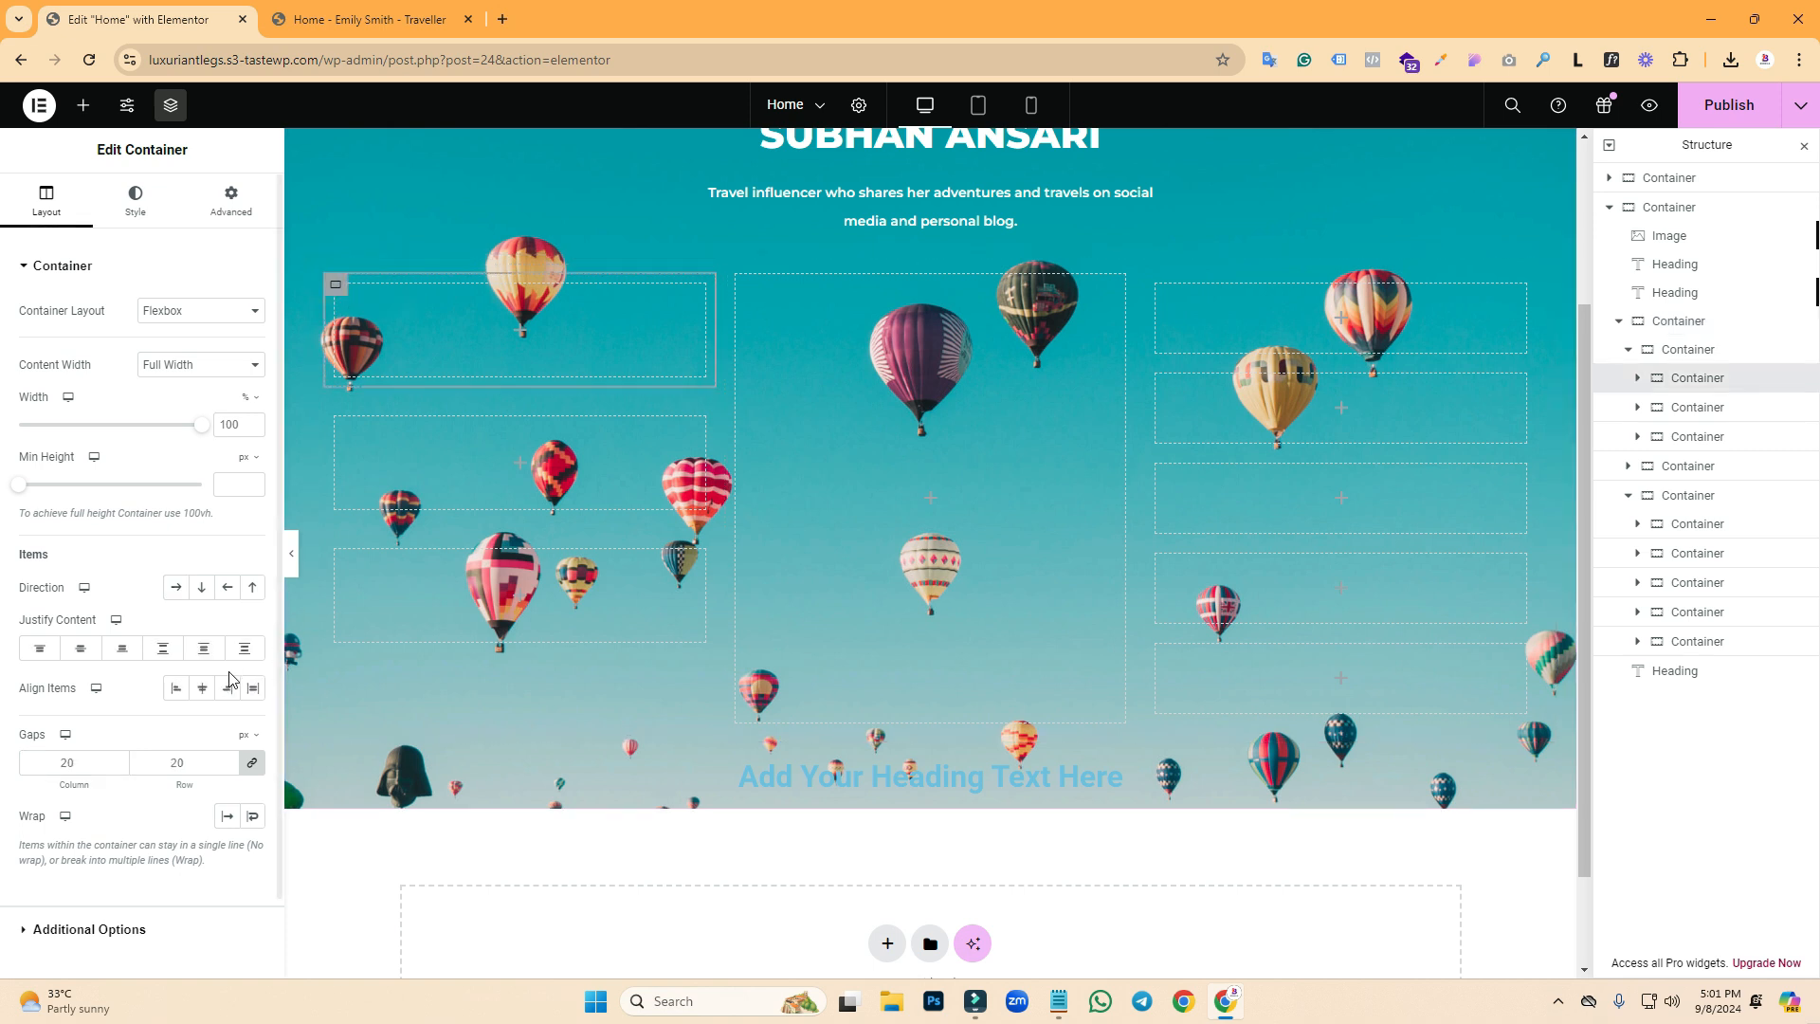
left_click(101, 758)
type("0")
left_click(739, 277)
left_click(81, 758)
type("0")
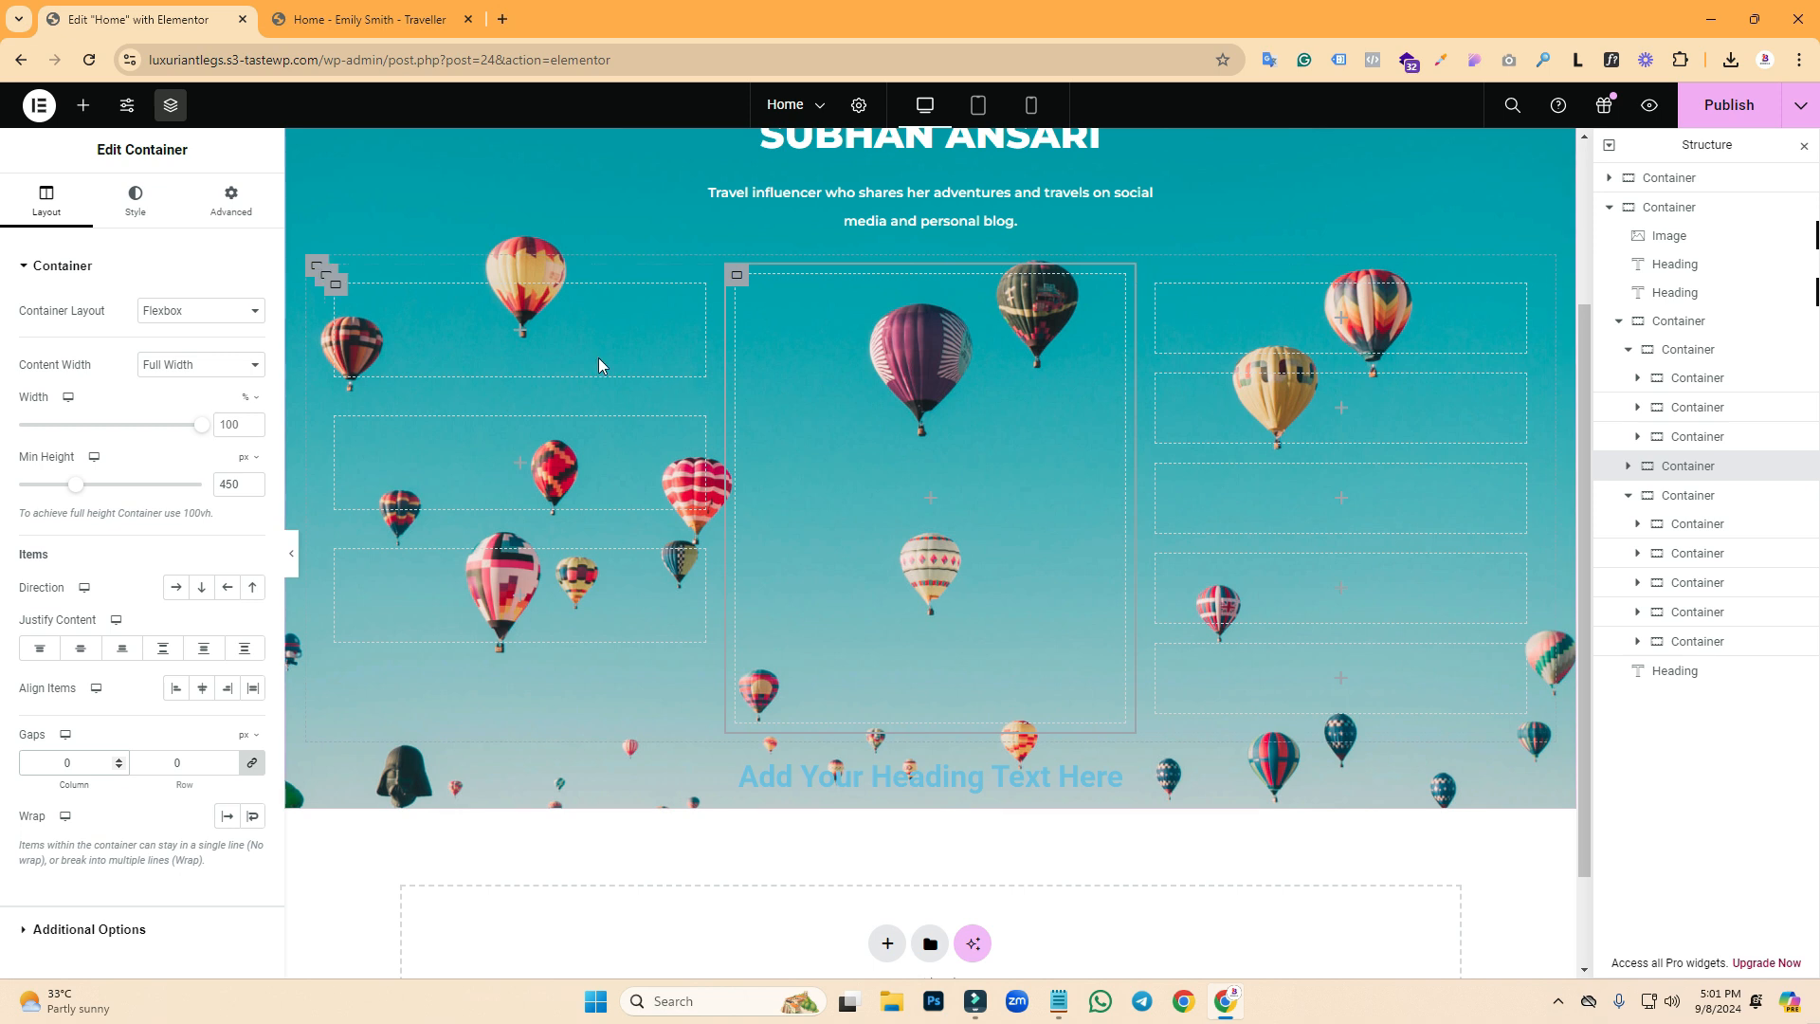
left_click(368, 14)
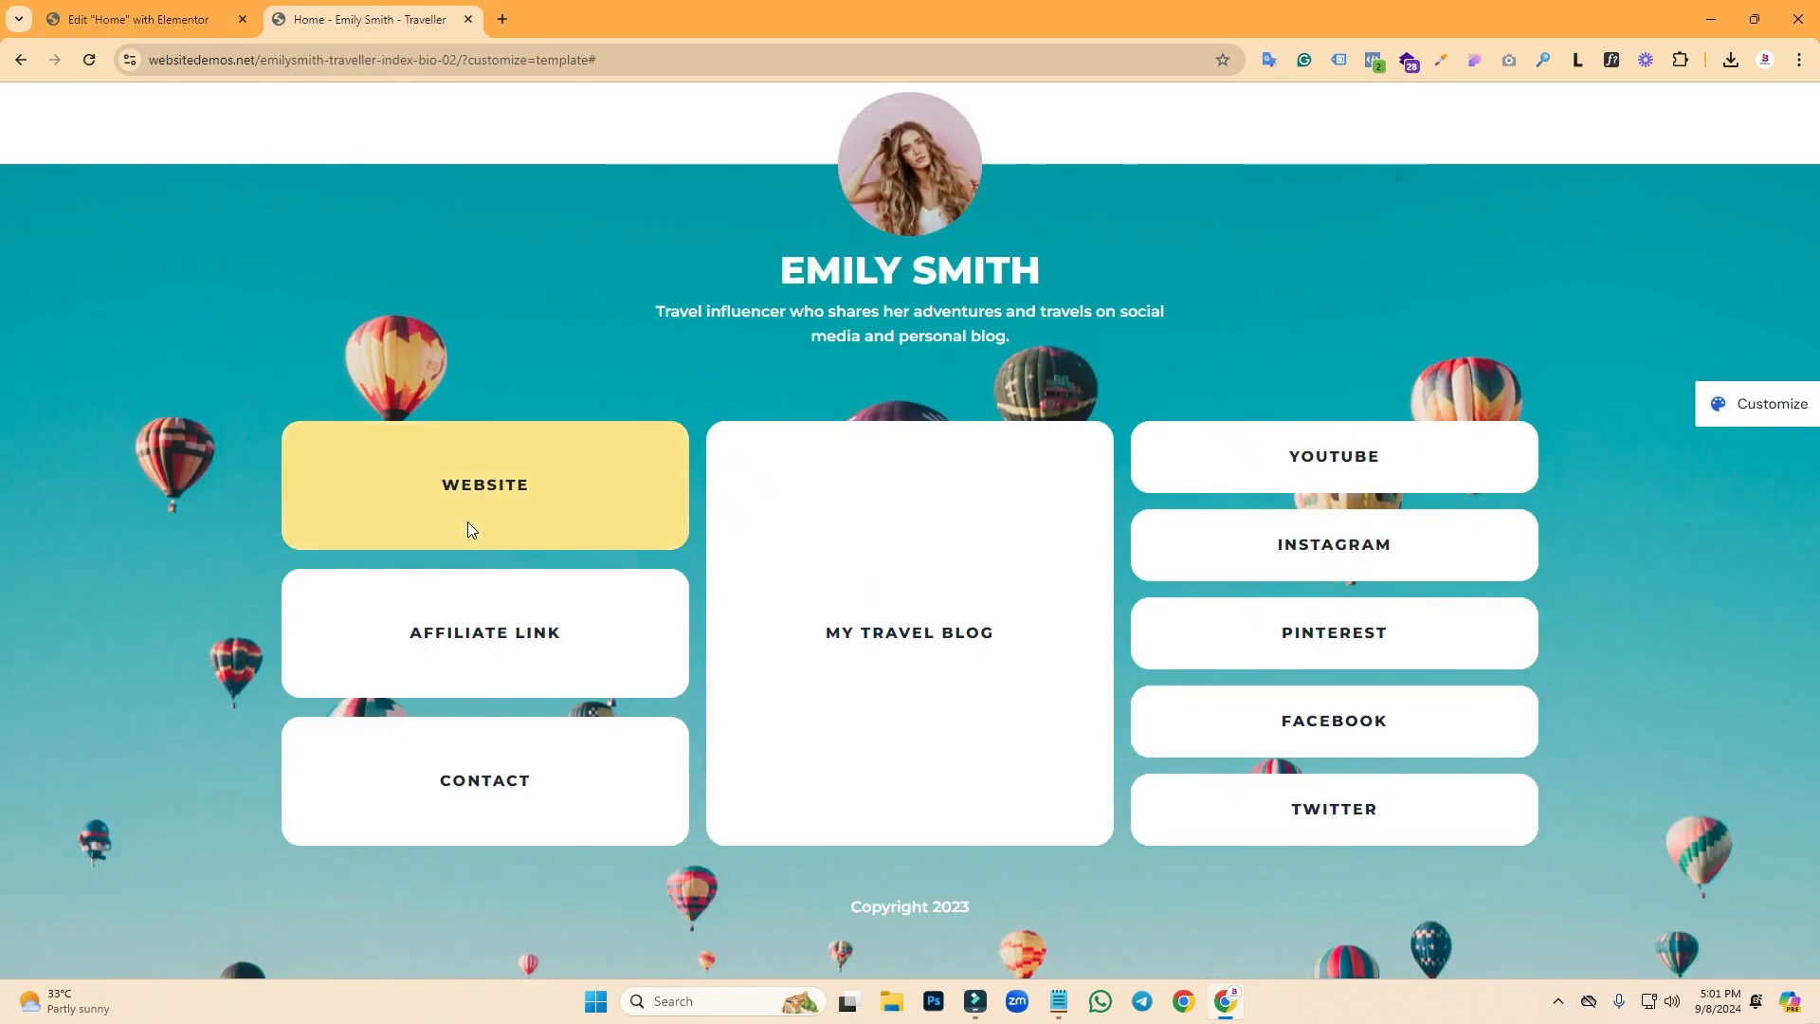
- Measure the reference Website link box's height with a Lightshot capture
key("Print")
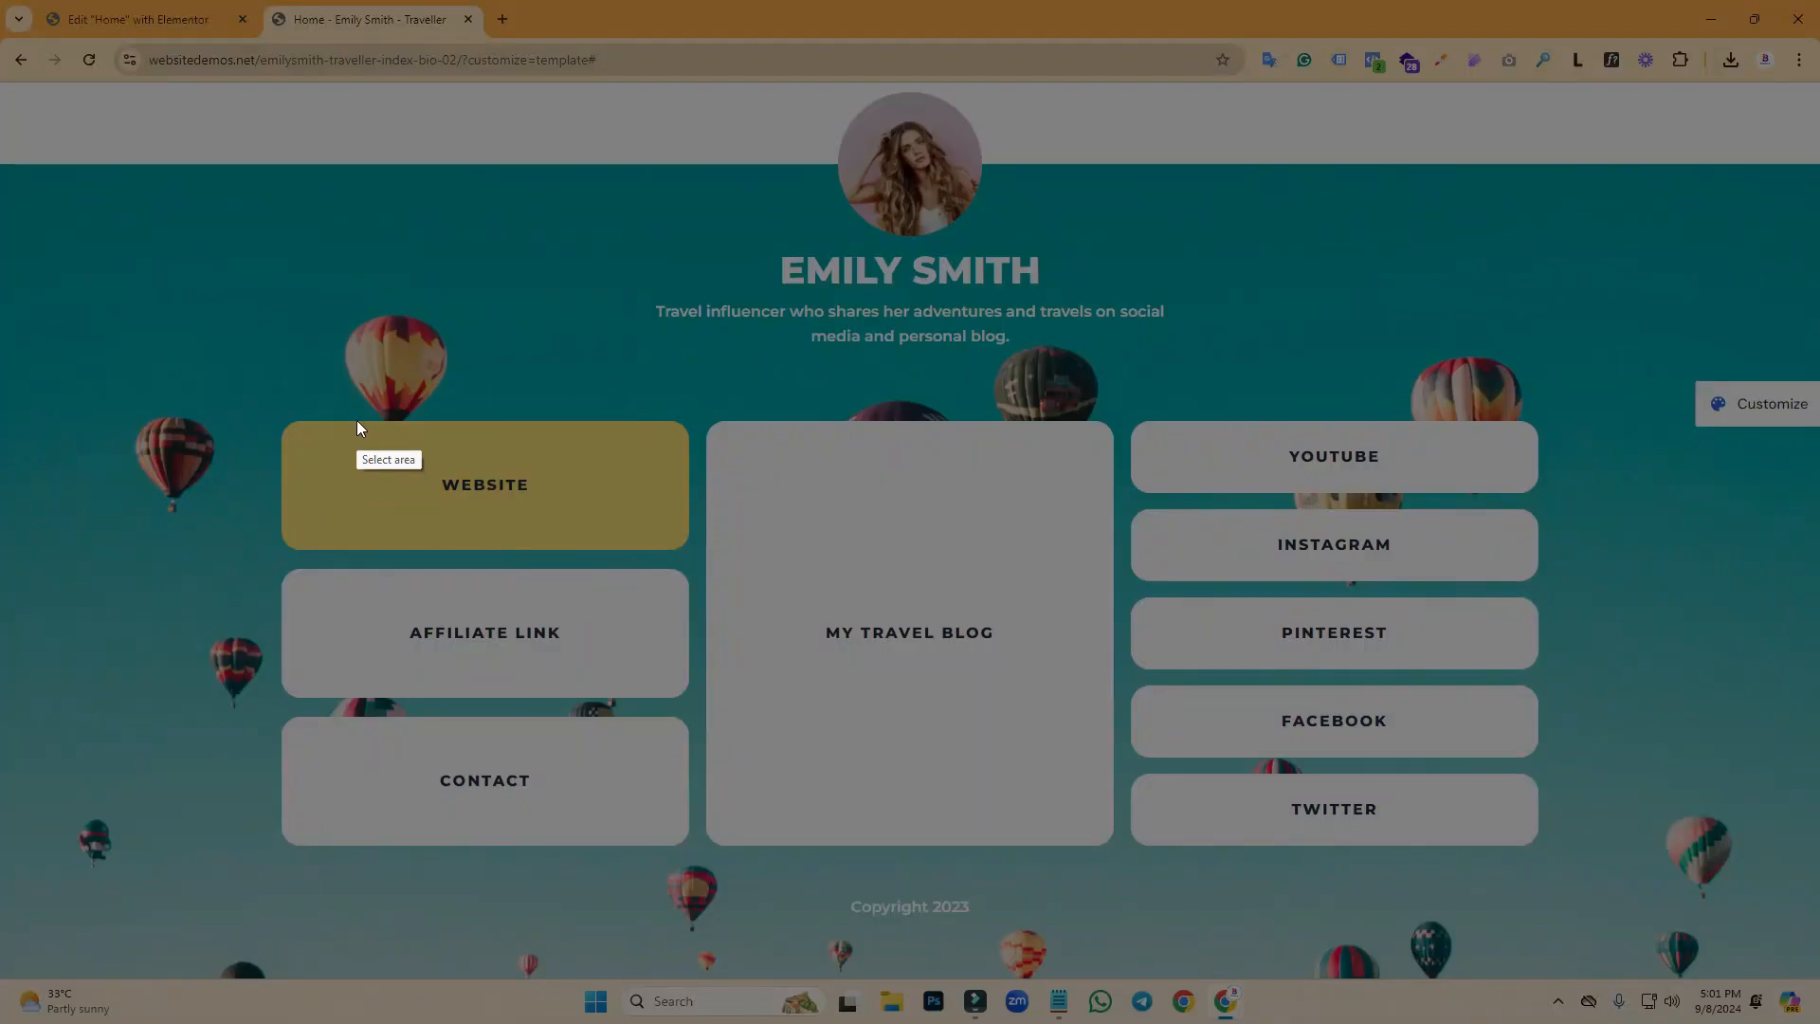
left_click_drag(356, 418, 394, 550)
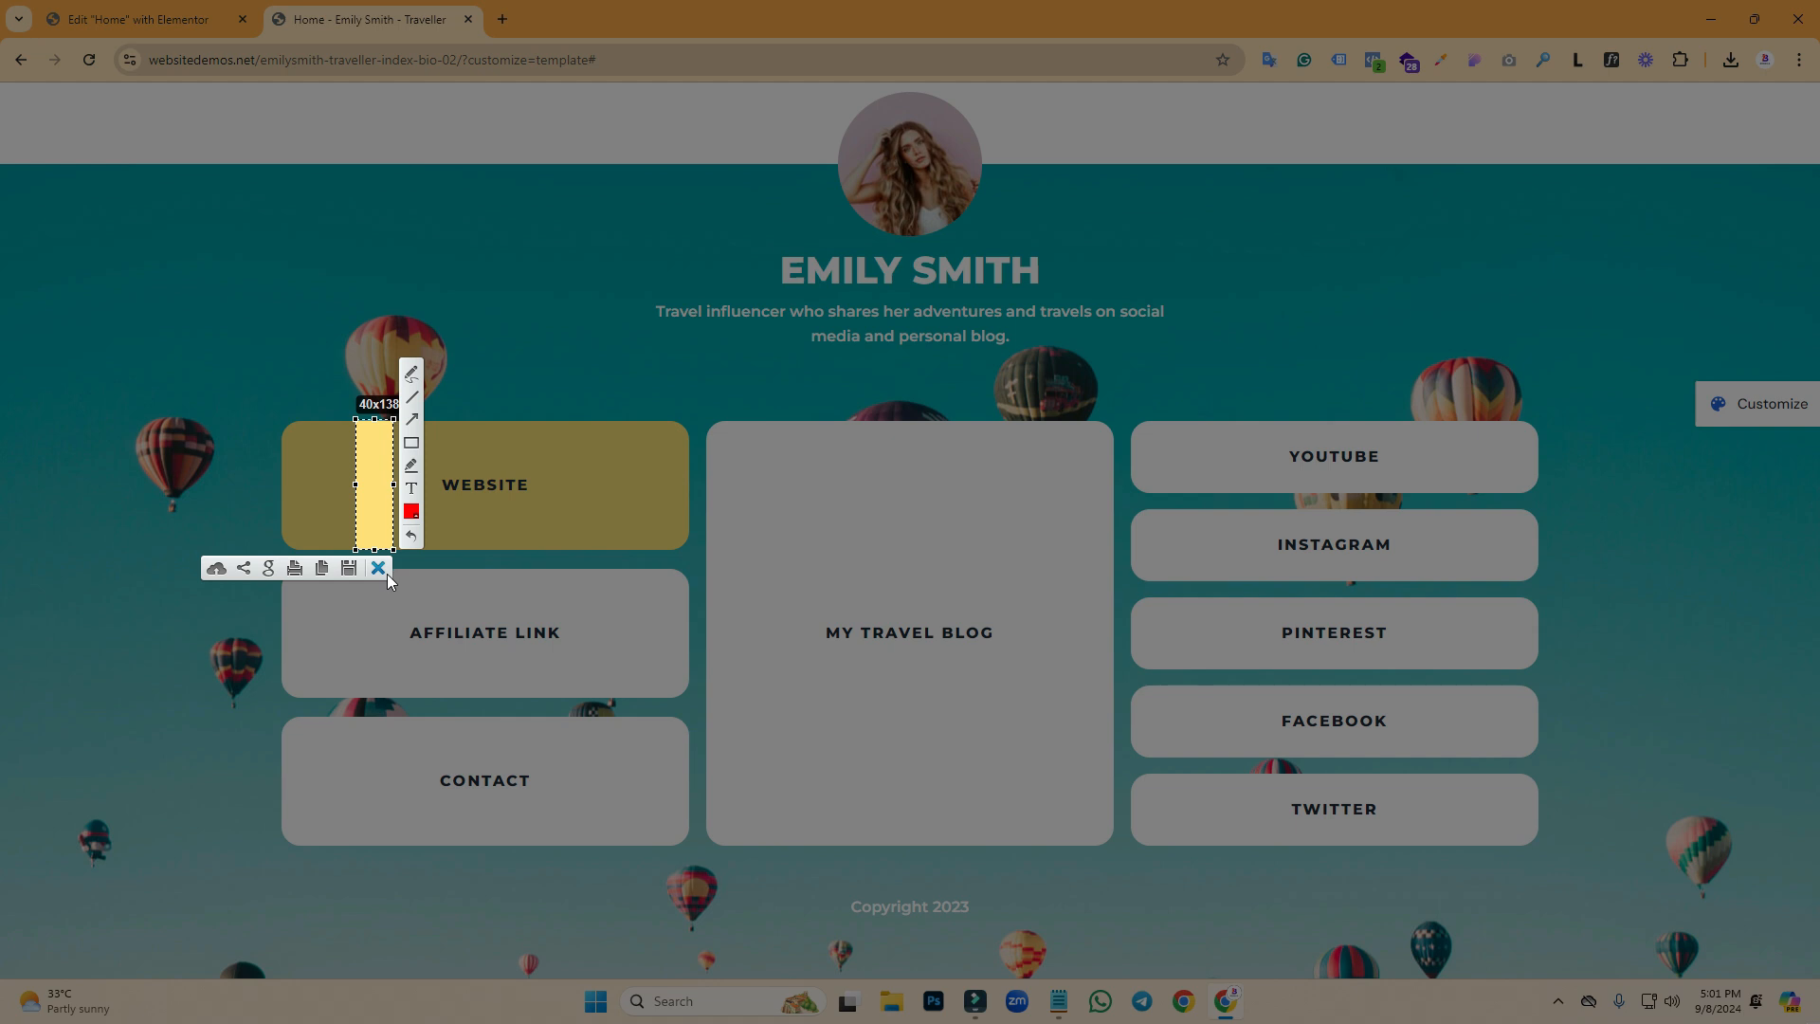
left_click(387, 571)
left_click(190, 10)
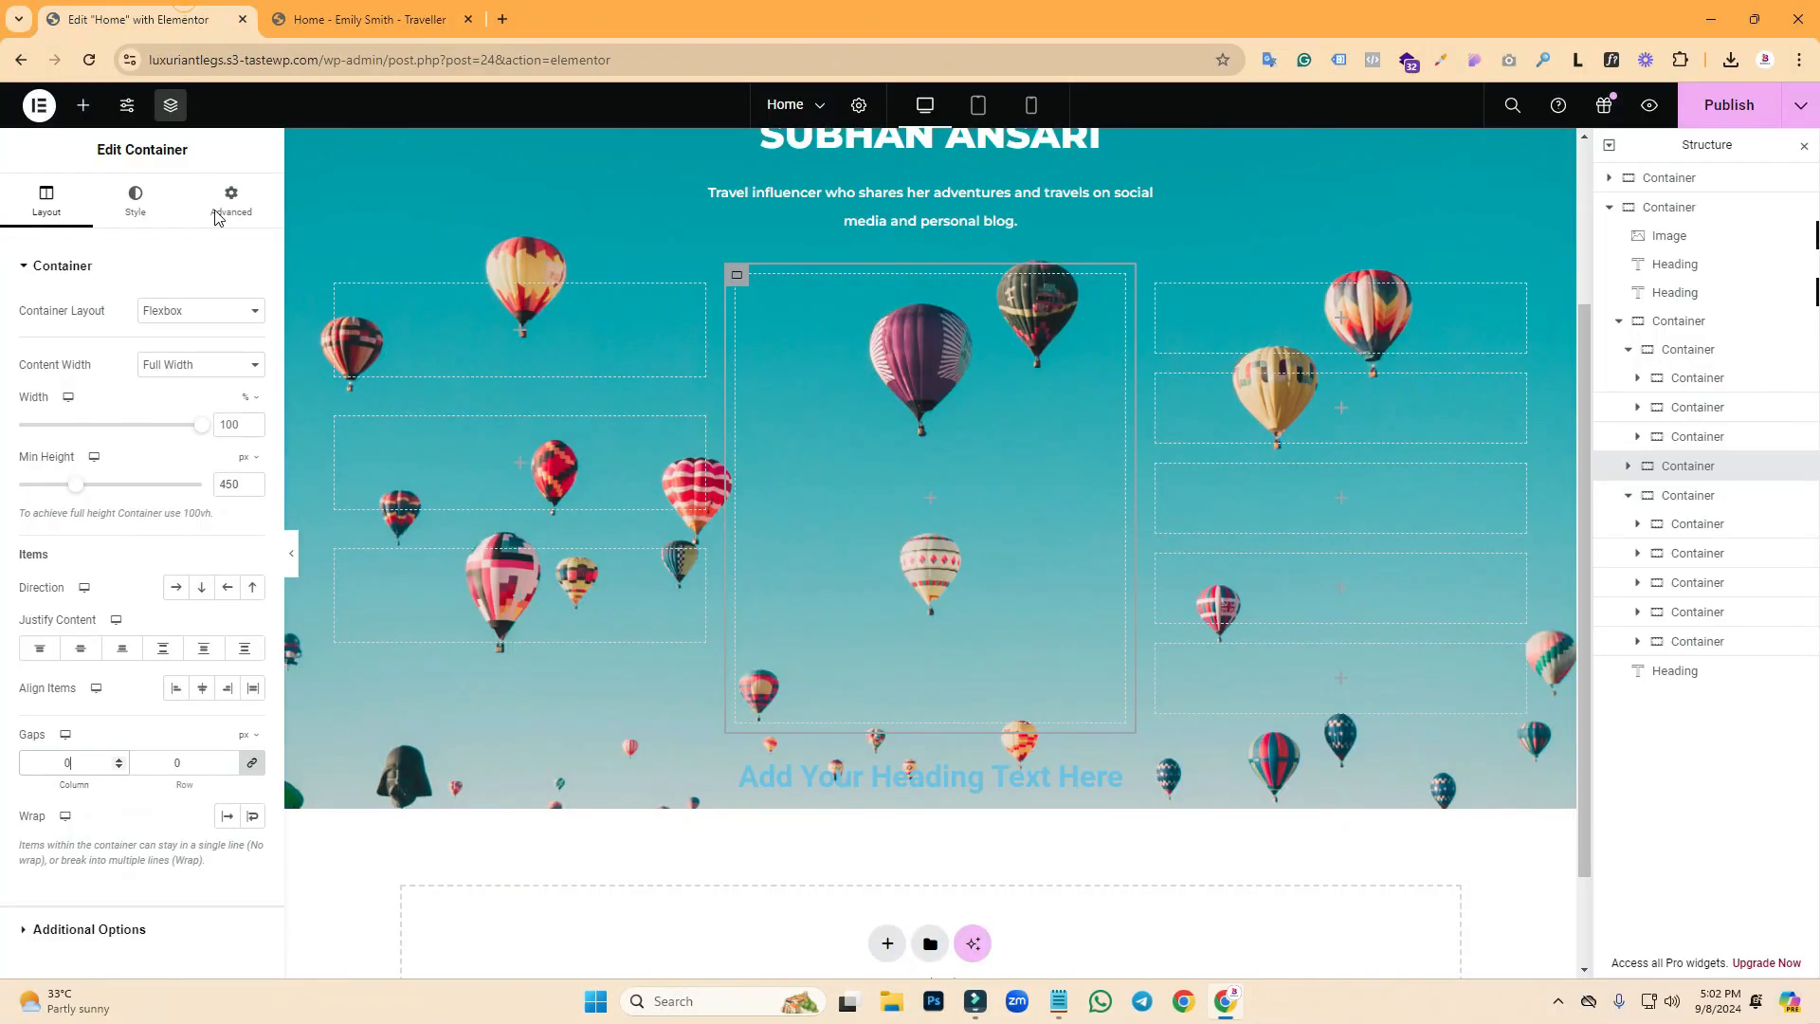
- Set the minimum height of the three left-column boxes to 138 px
left_click(331, 288)
left_click(226, 482)
type("138")
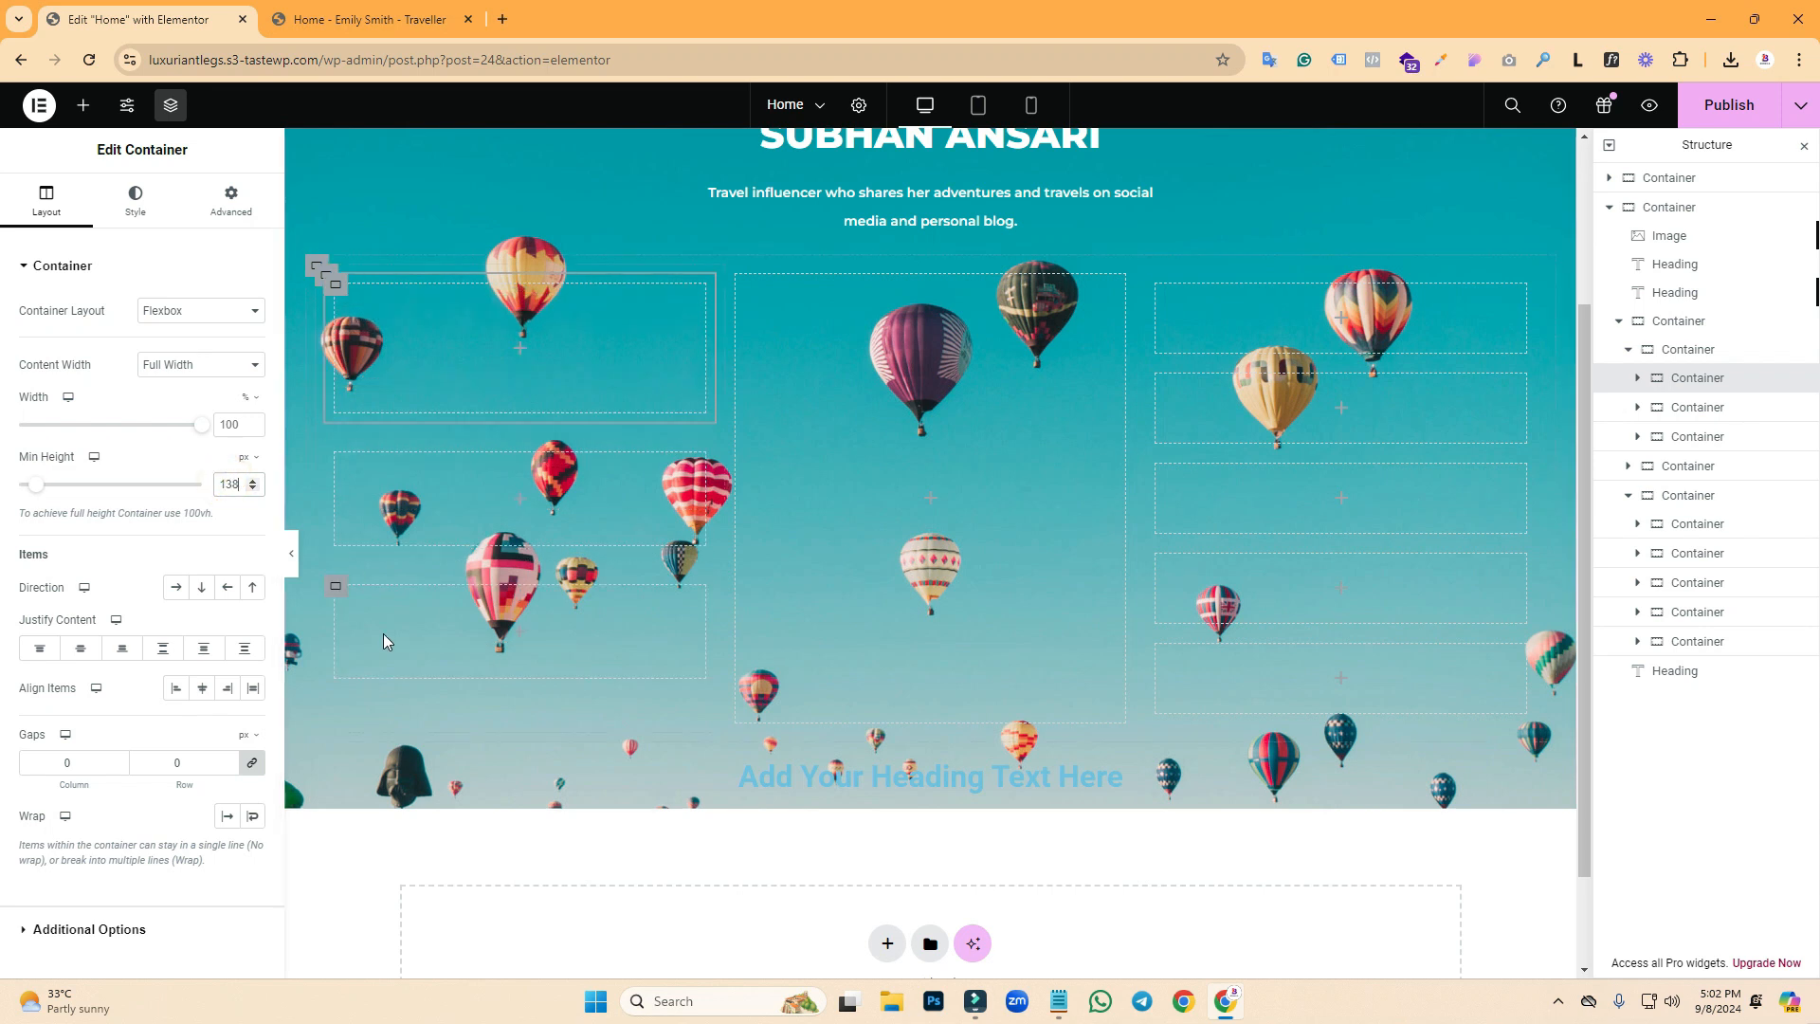
left_click(333, 461)
left_click(231, 485)
type("138")
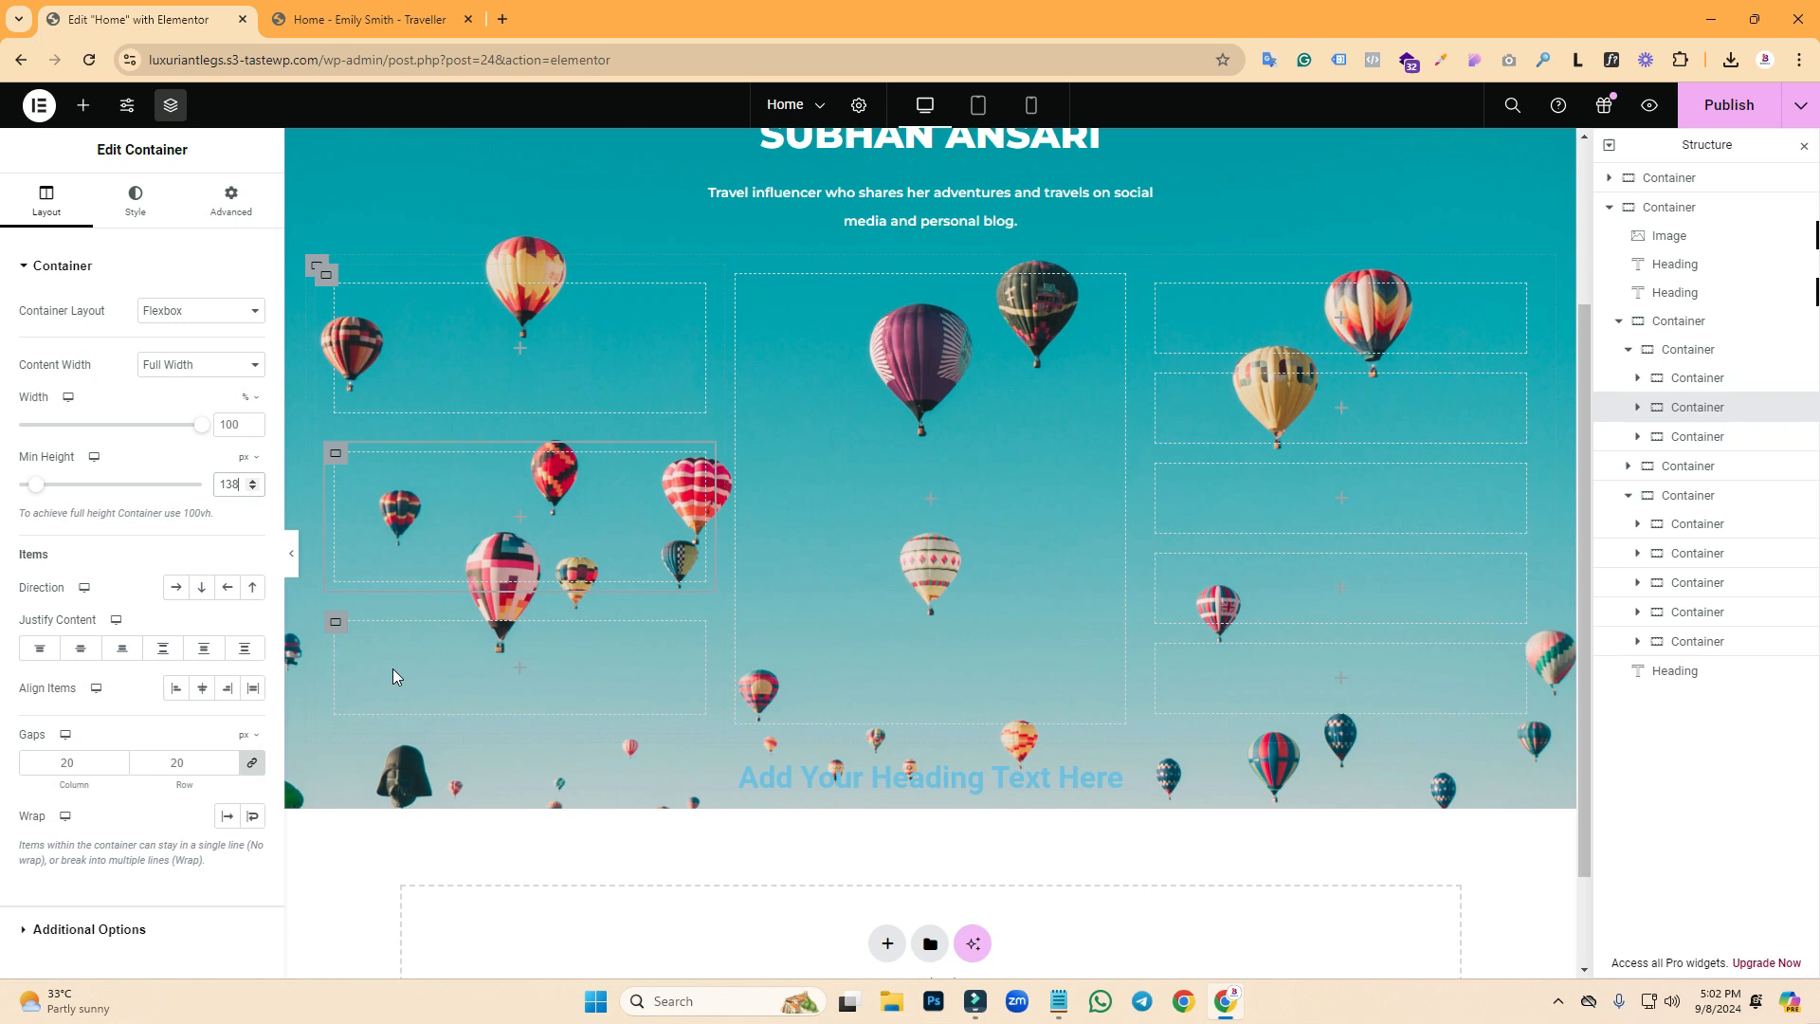
left_click(338, 640)
left_click(232, 483)
type("138")
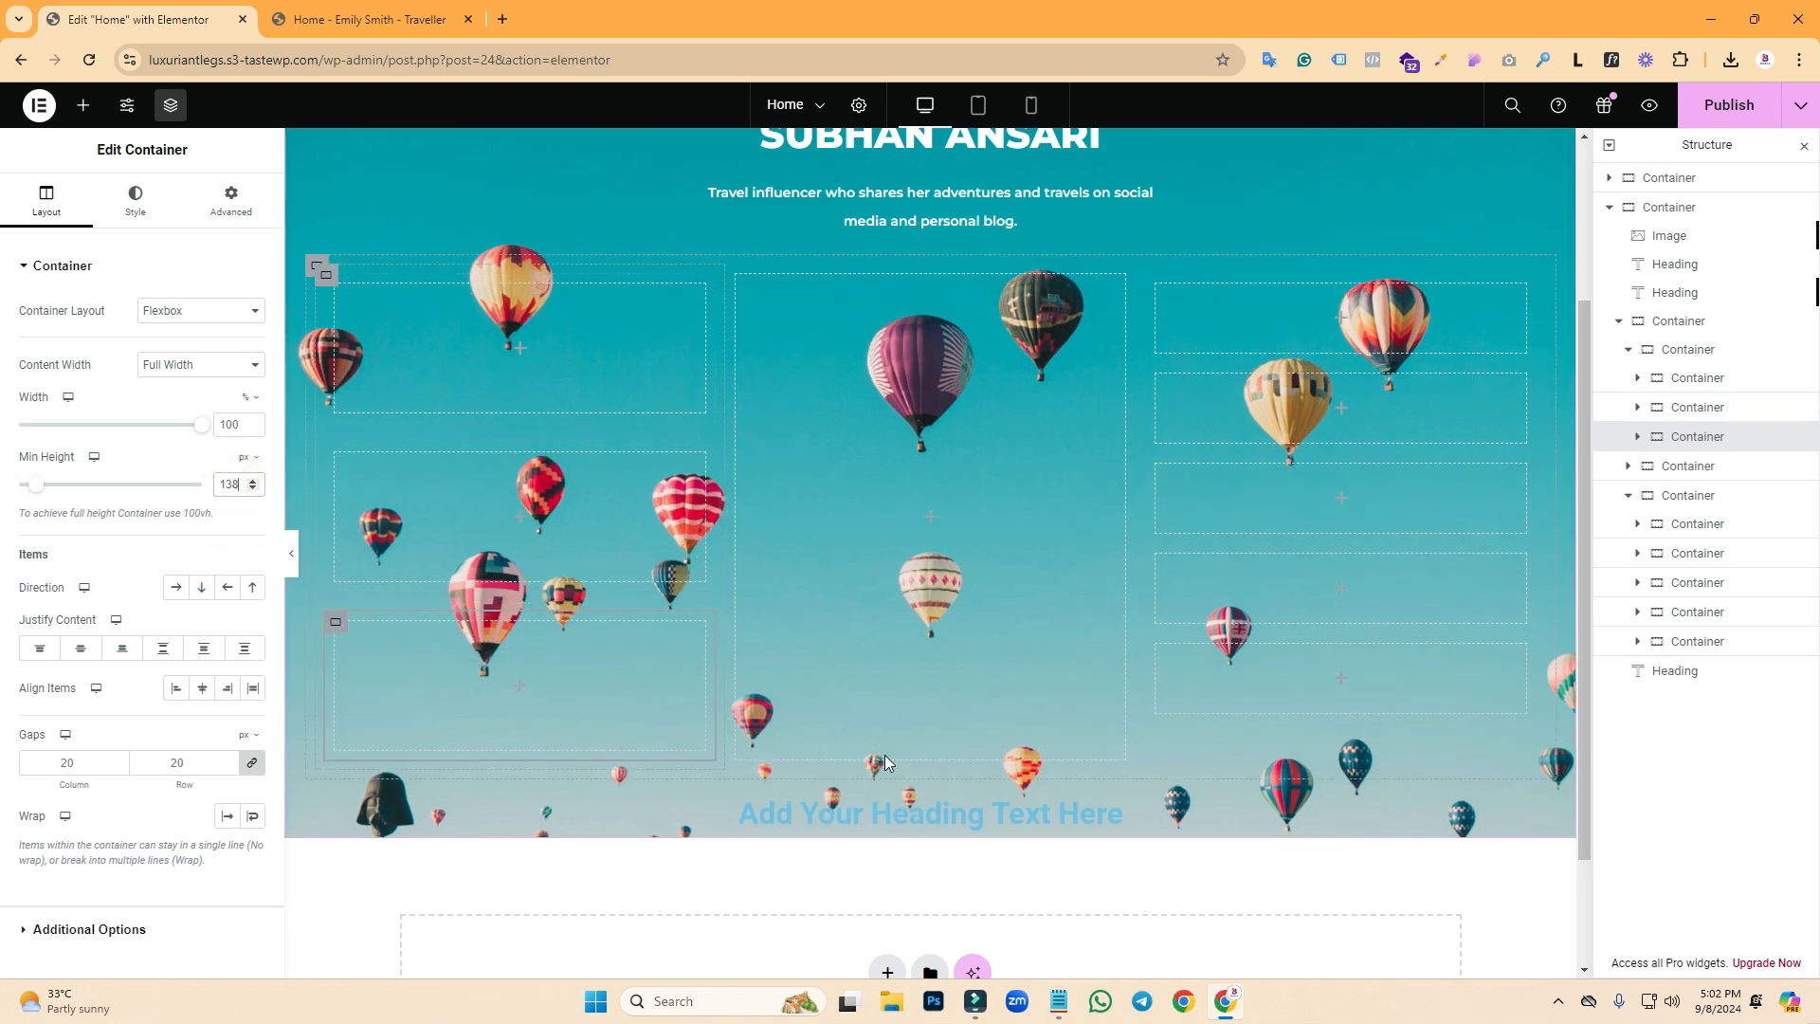
left_click(325, 282)
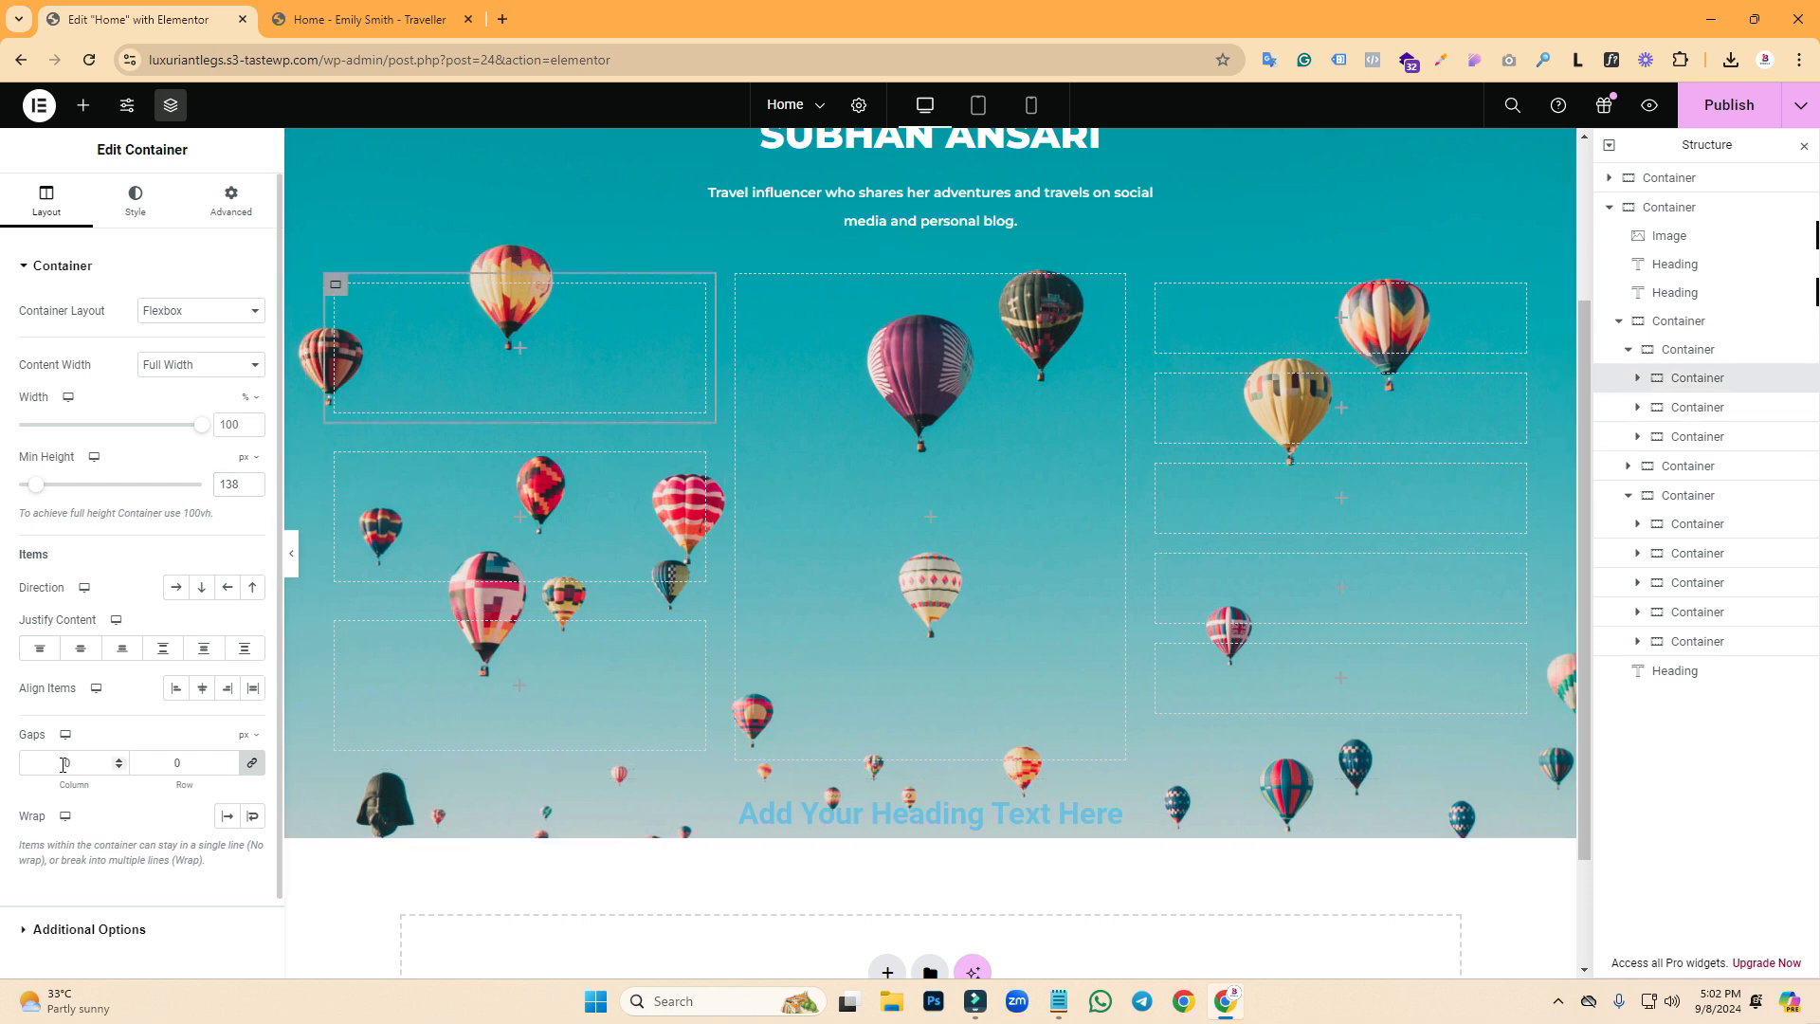
left_click(319, 272)
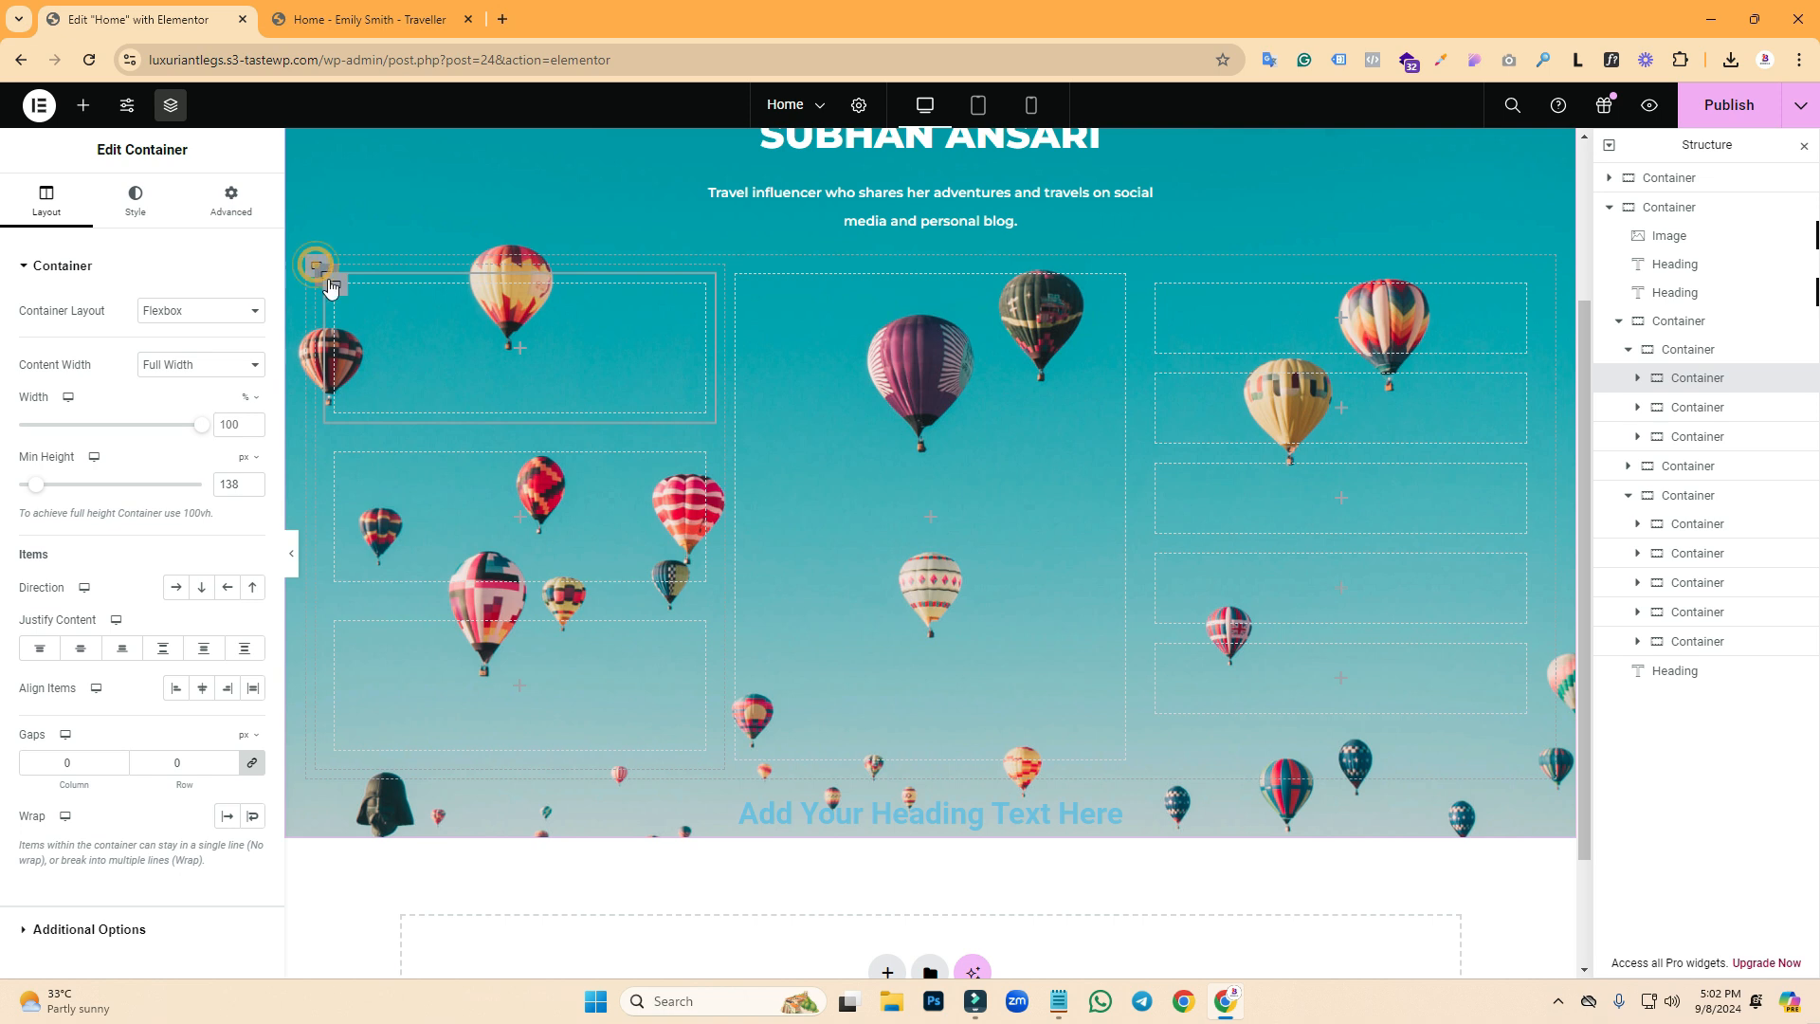
left_click(345, 10)
left_click(237, 4)
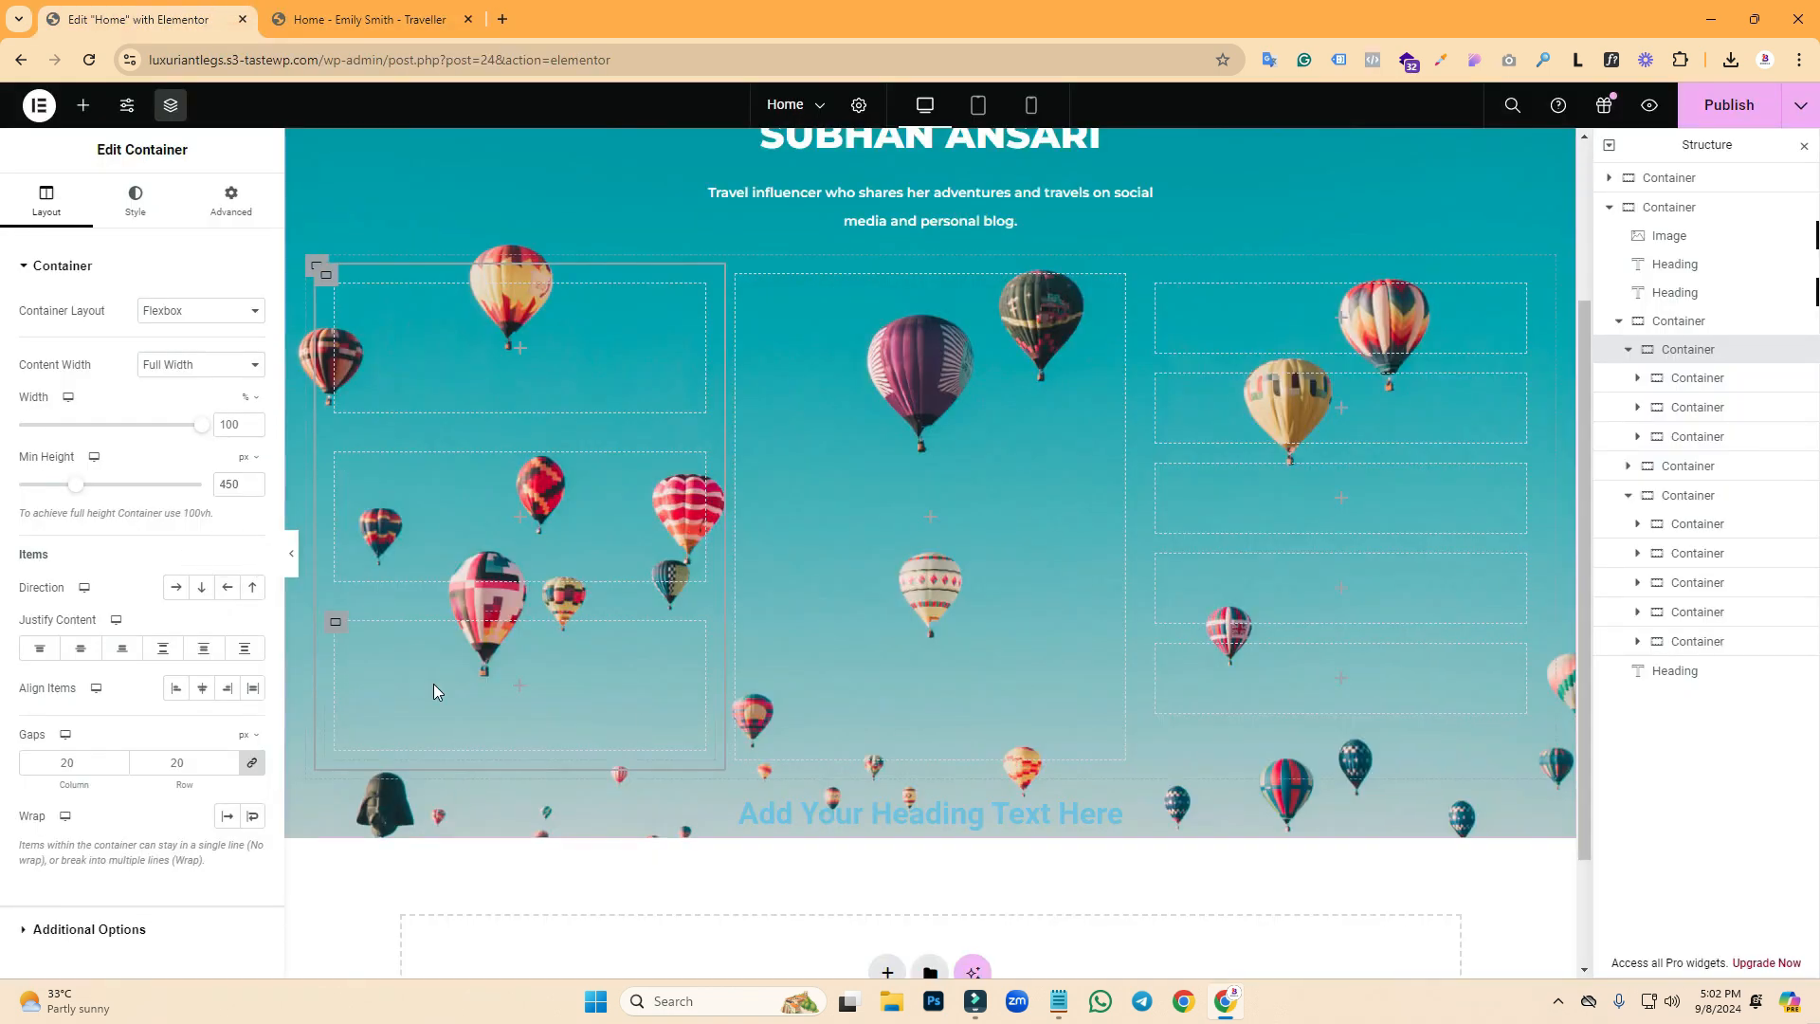
- Change the left-column boxes' minimum height from 138 to 135 px and compare with the reference
left_click(336, 622)
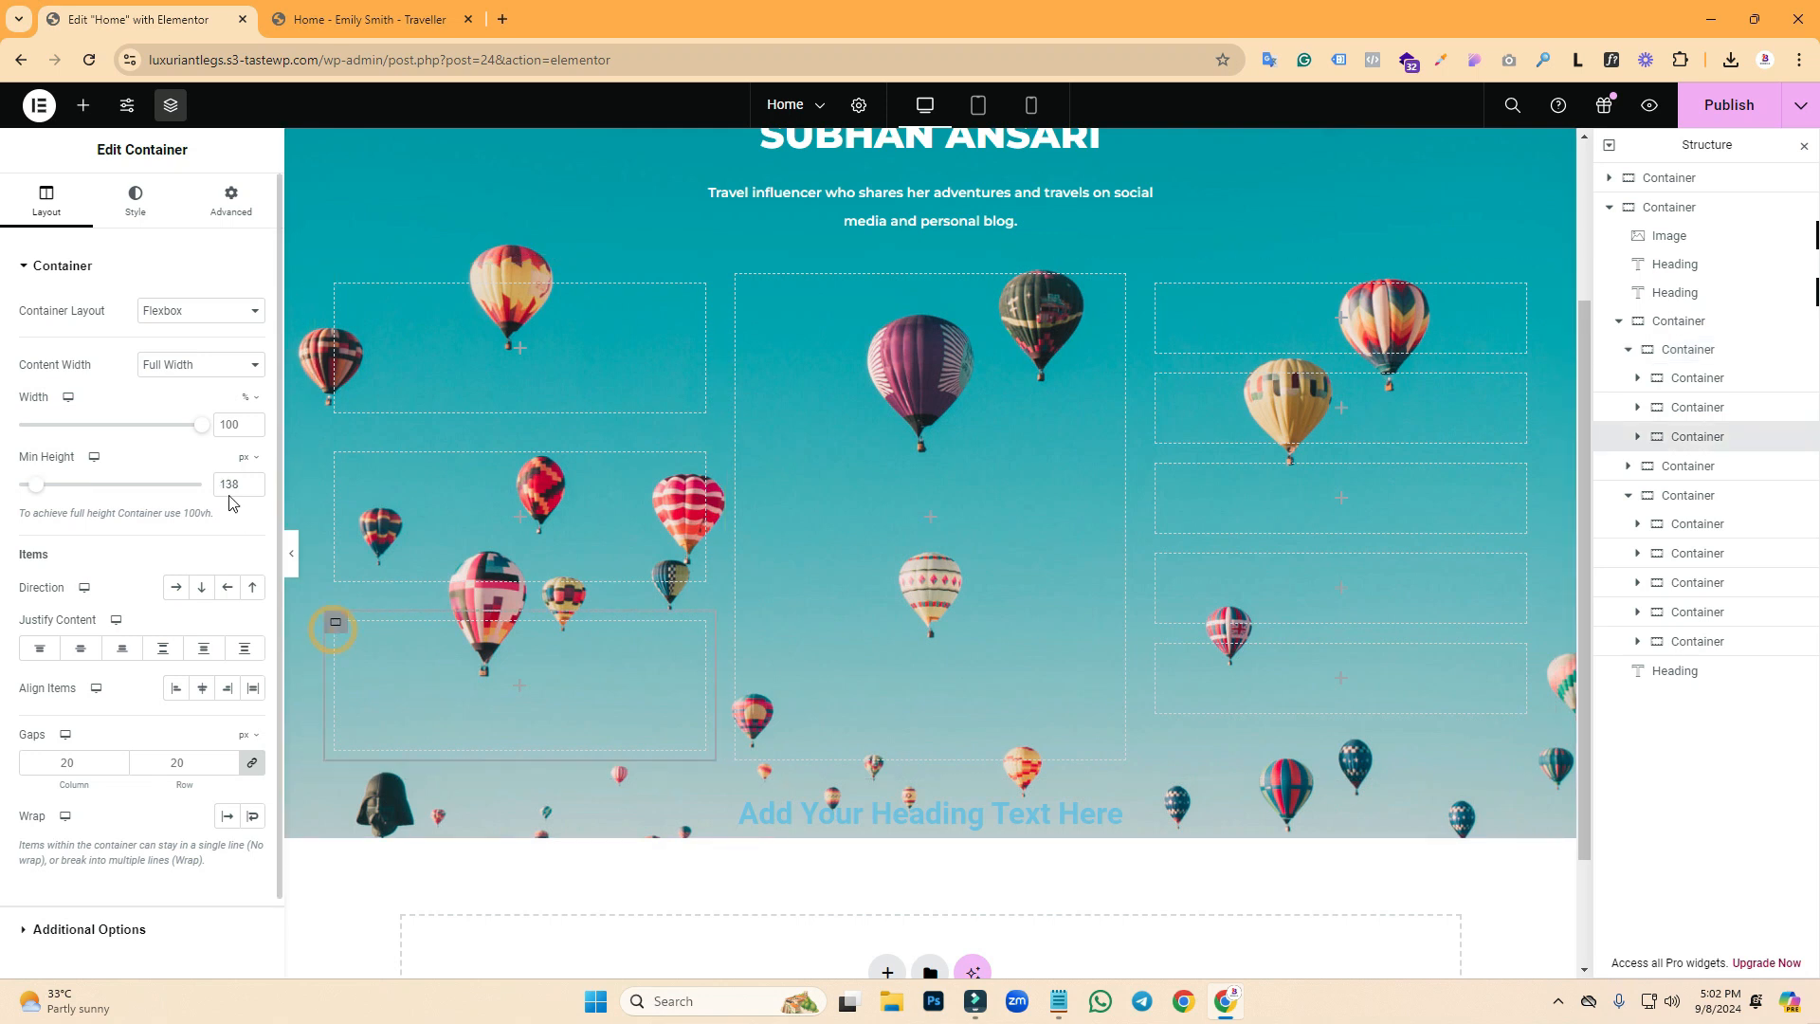
left_click(237, 491)
key("BackSpace")
type("5")
left_click(338, 455)
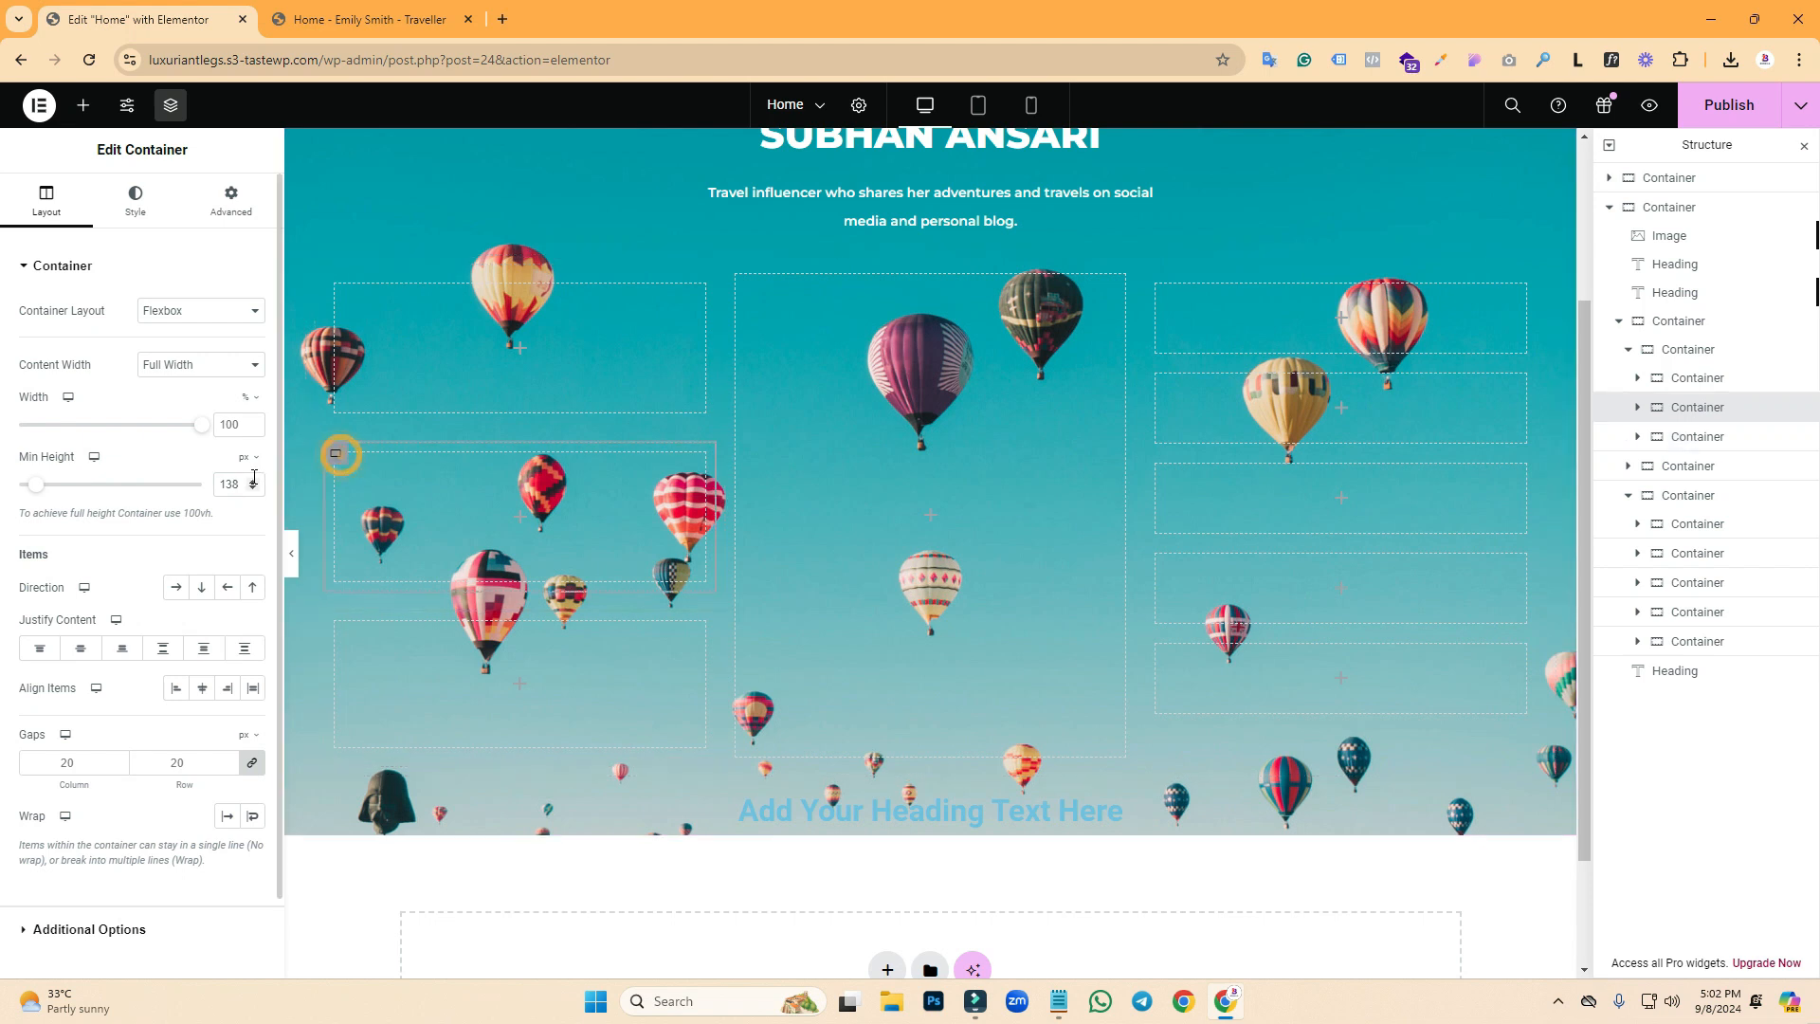
key("BackSpace")
type("5")
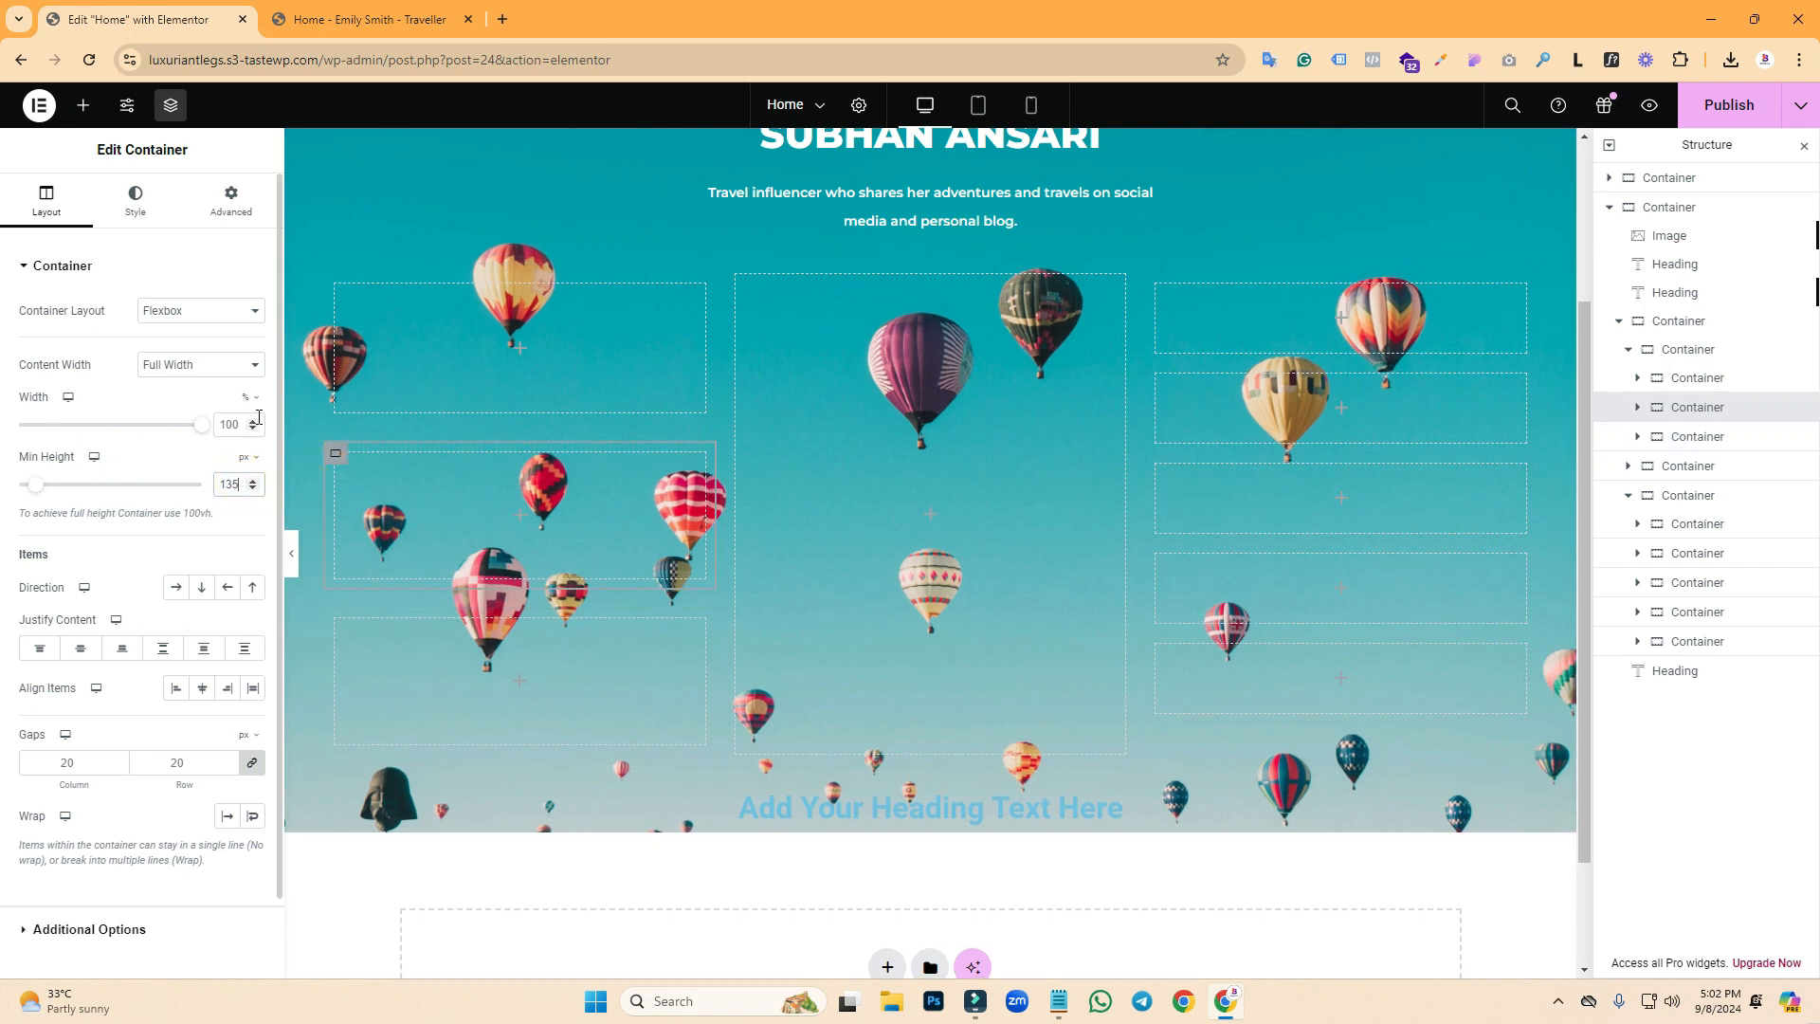
left_click(334, 288)
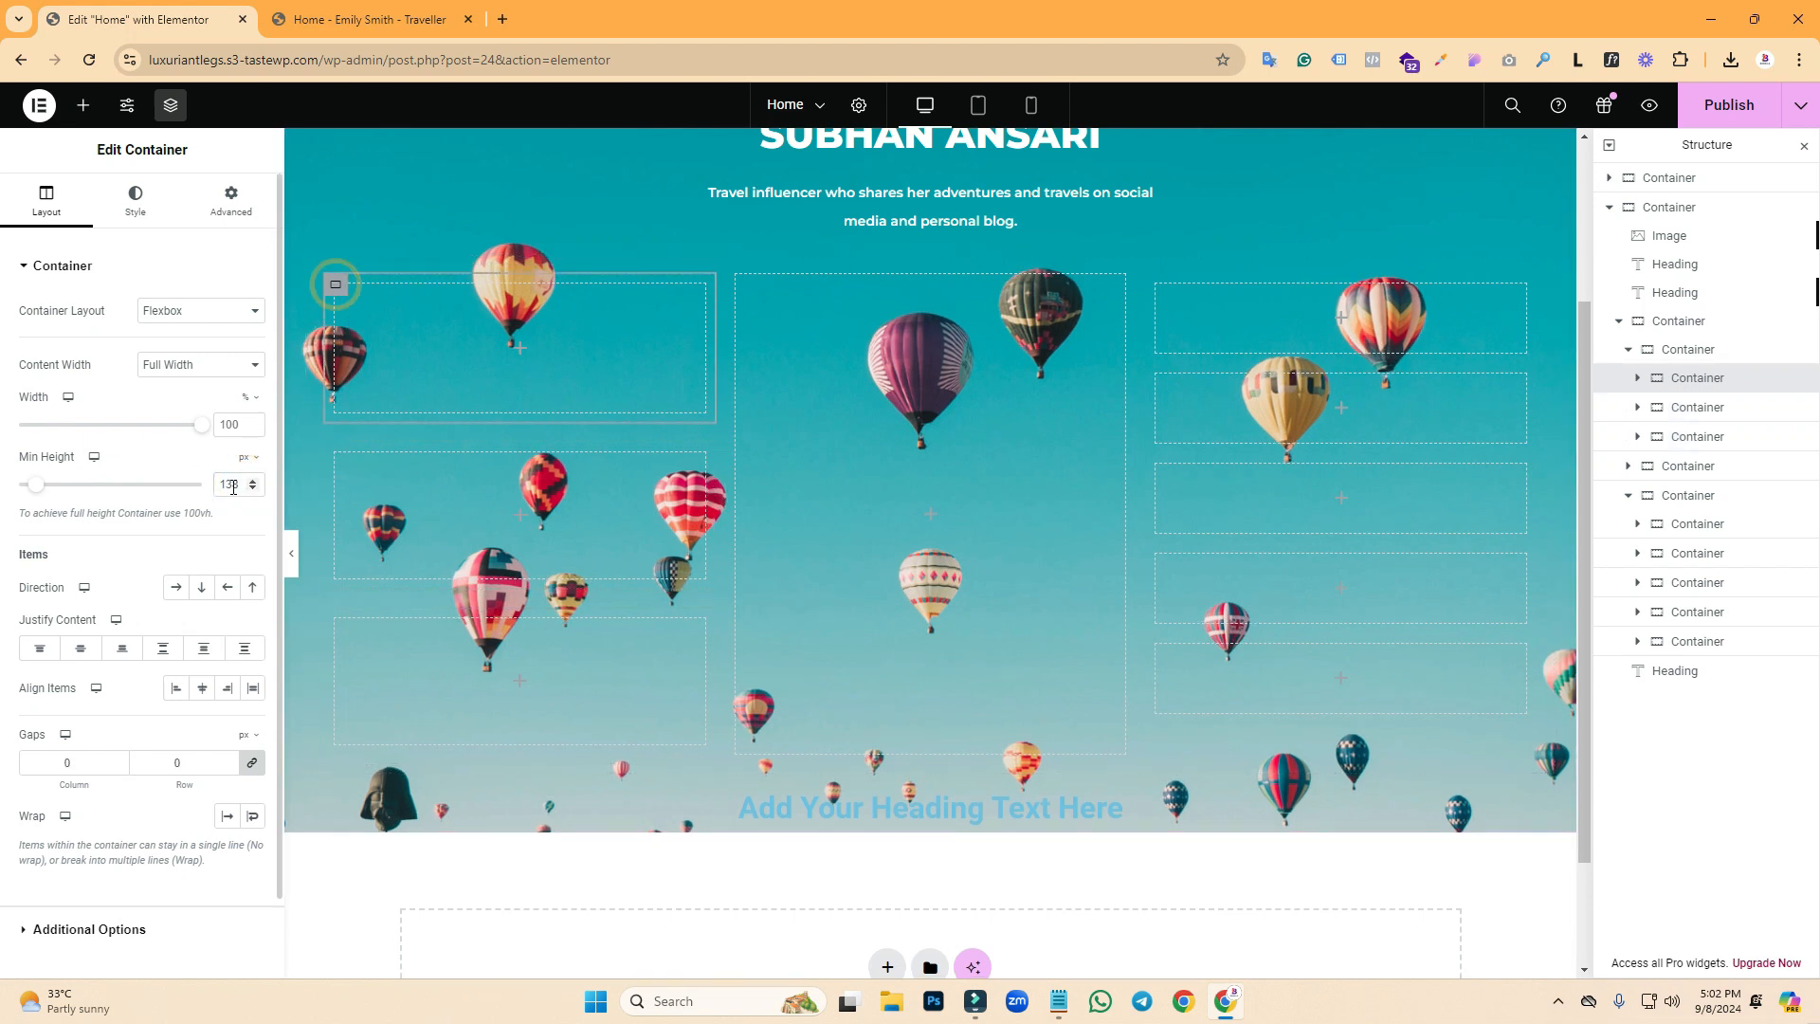
type("5")
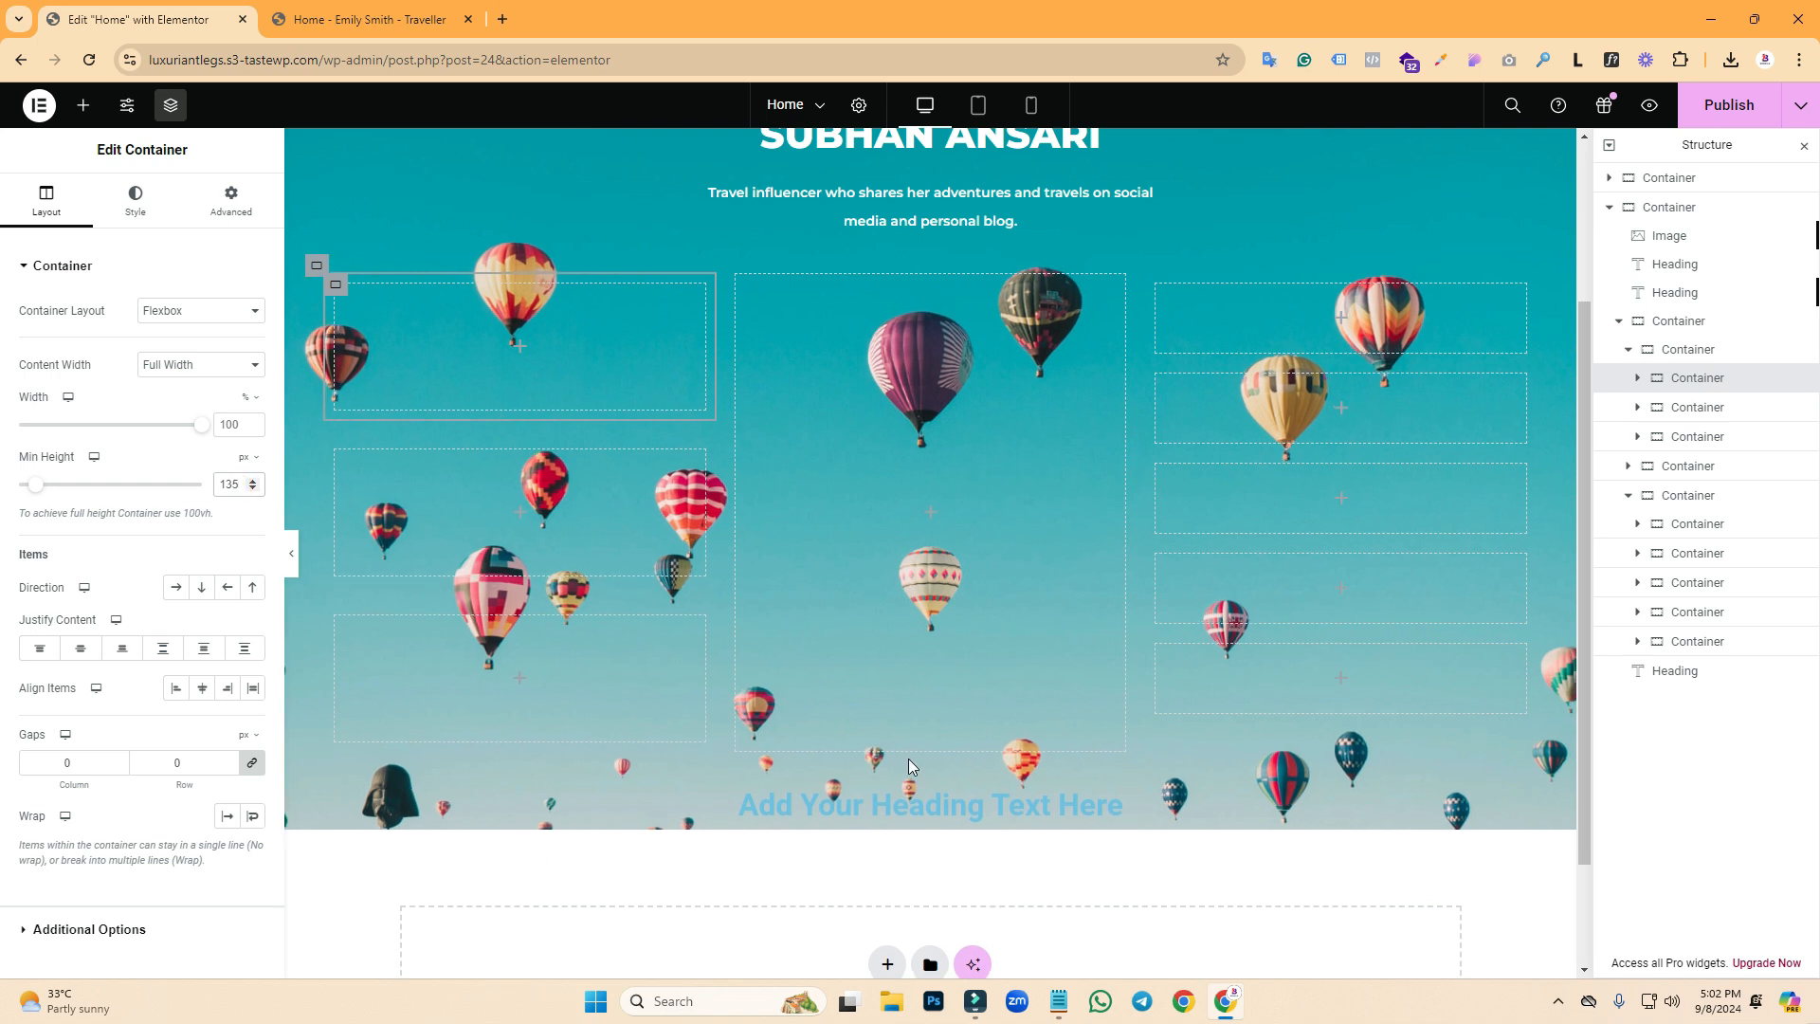
left_click(331, 19)
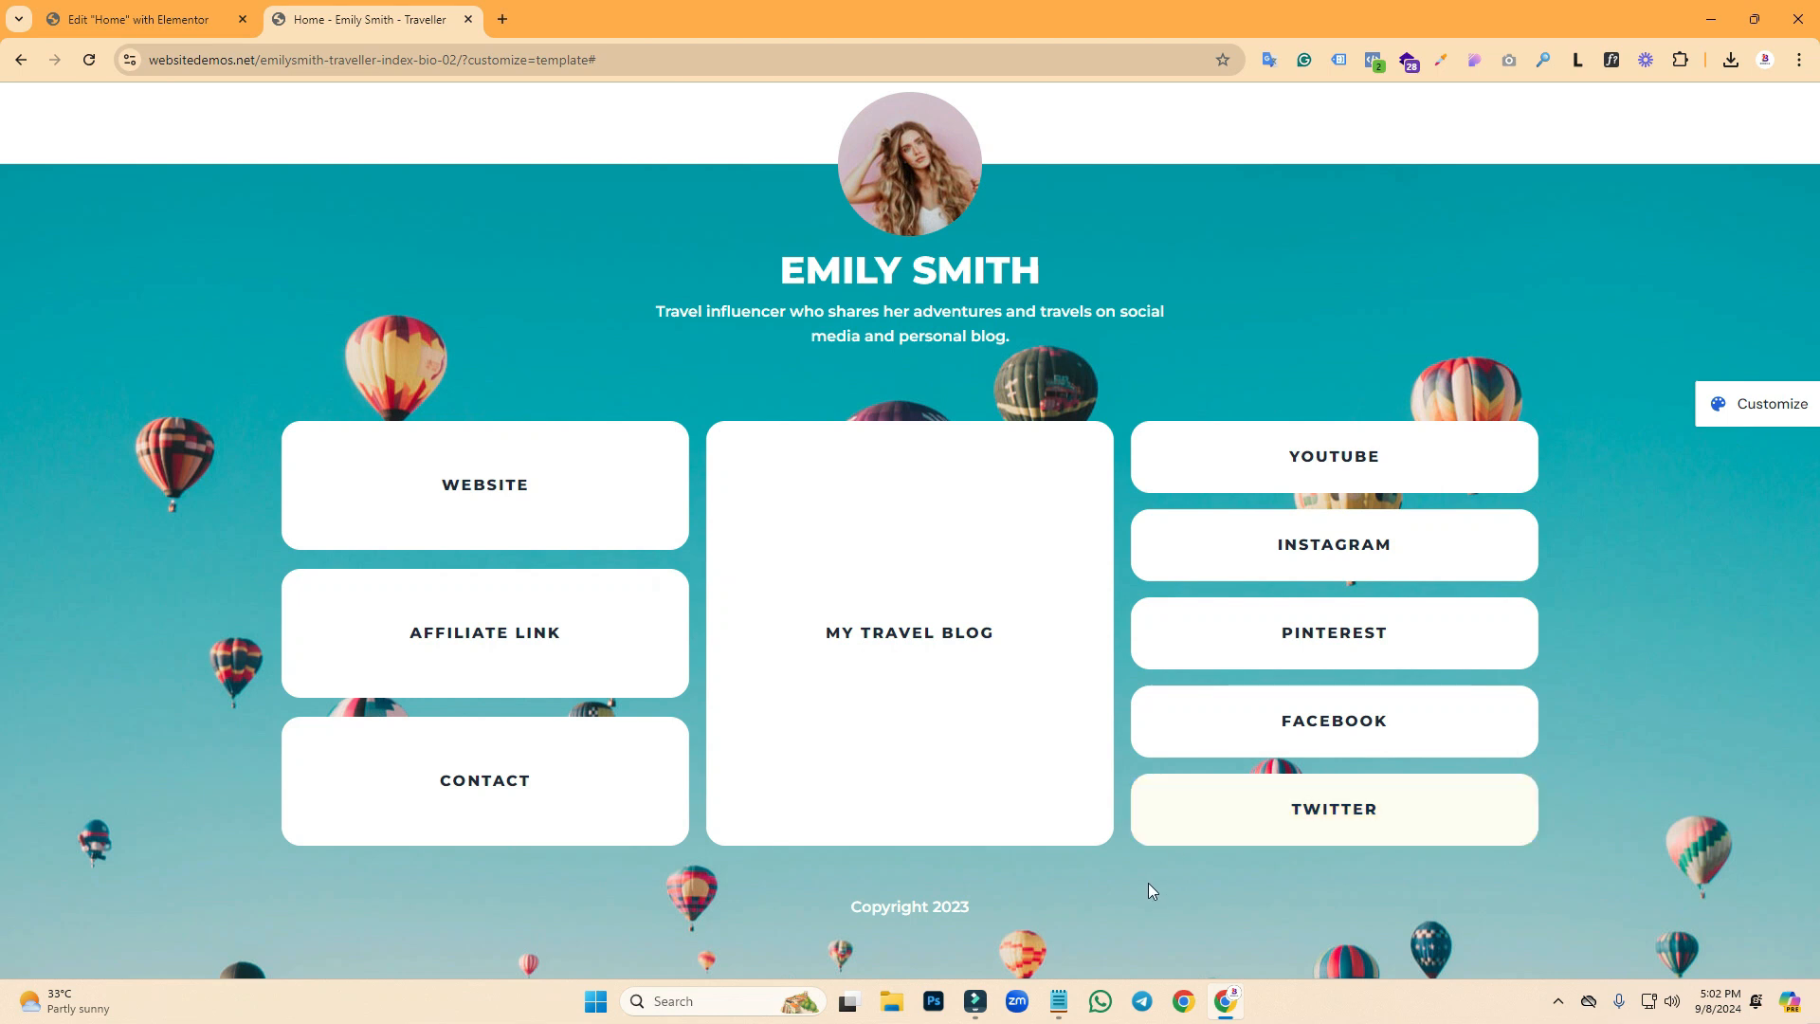
left_click(227, 8)
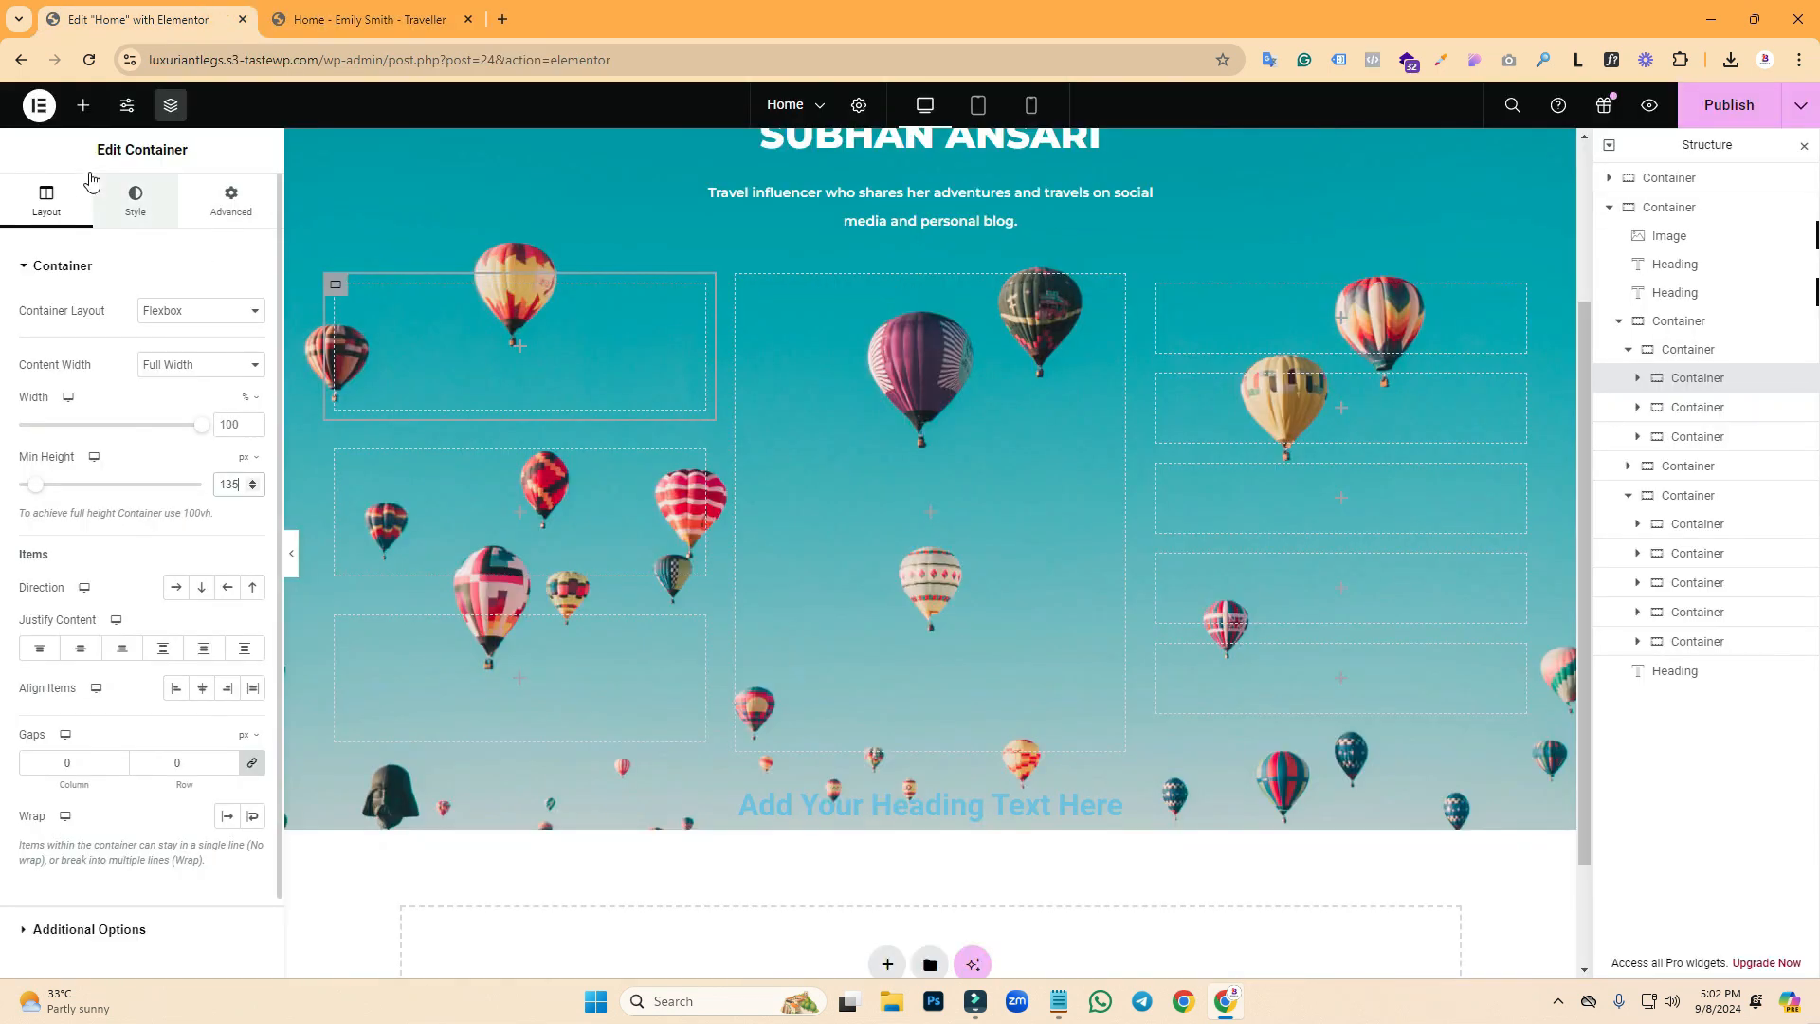
- Add a Heading widget reading 'Website' to the top-left box
left_click(84, 105)
left_click_drag(79, 472, 399, 327)
left_click(170, 343)
triple_click(170, 343)
type("Wevbsite")
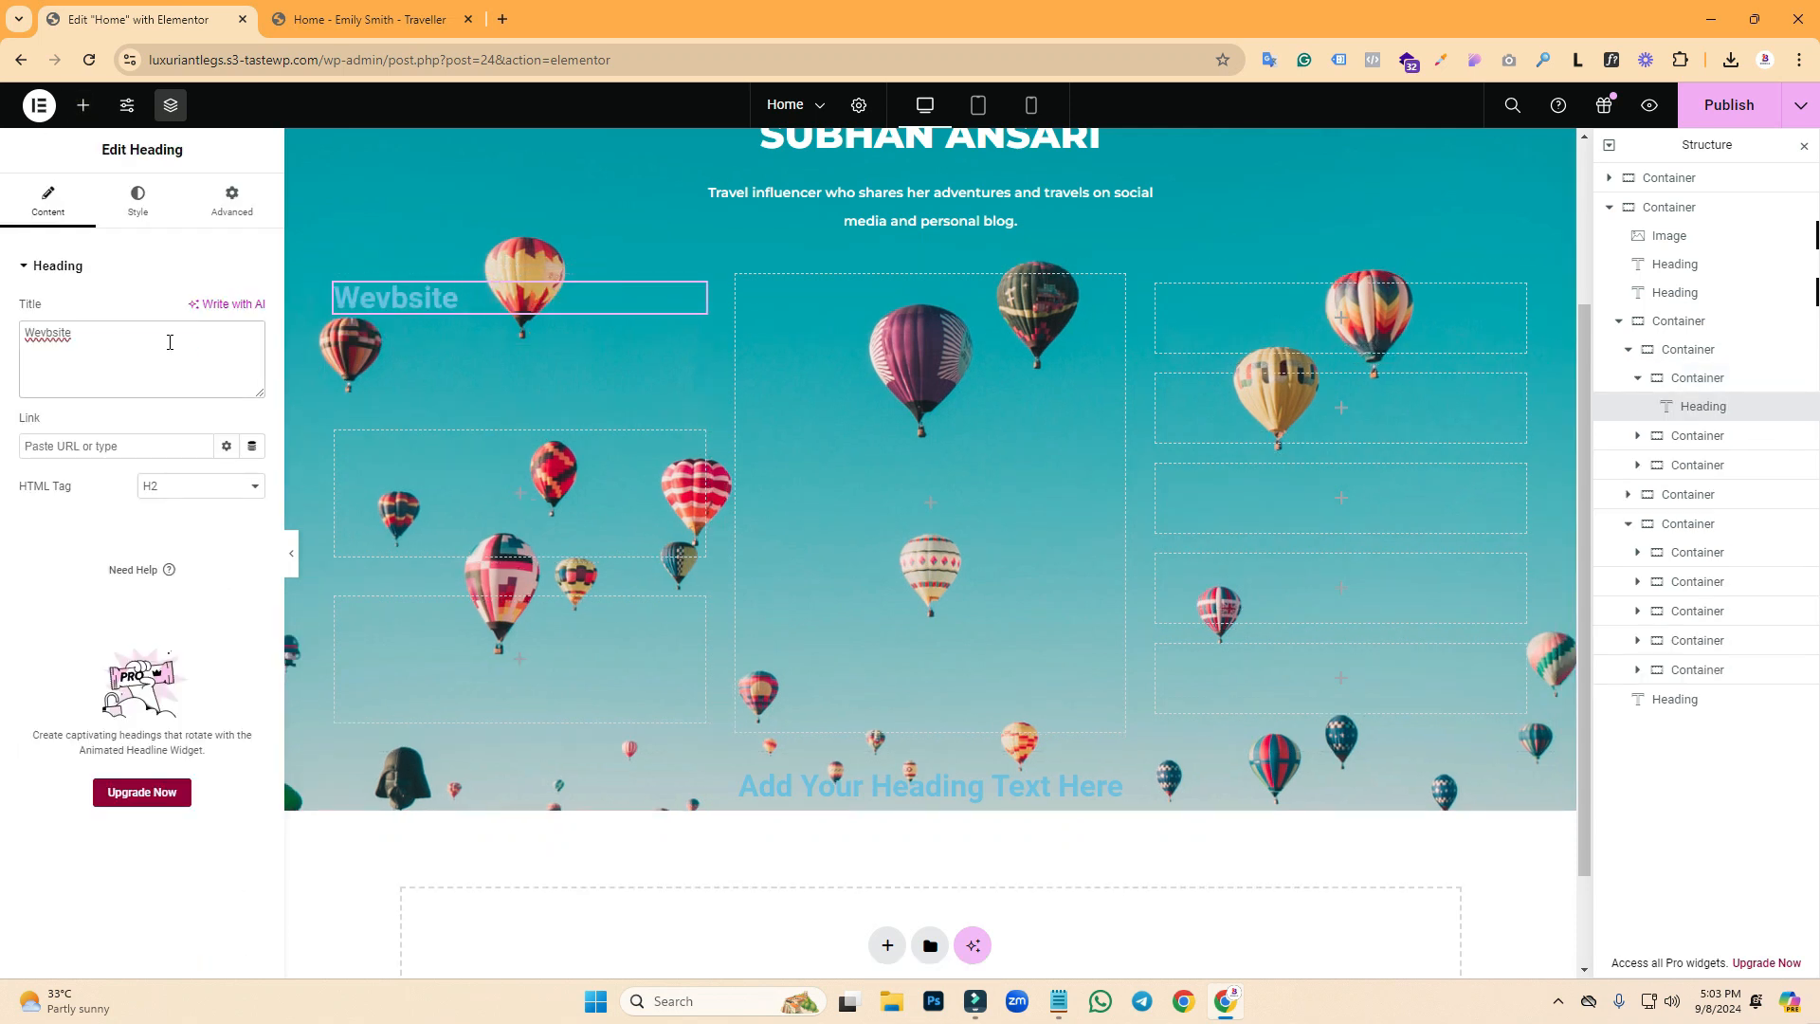
key("BackSpace")
key("BackSpace")
type("bsite")
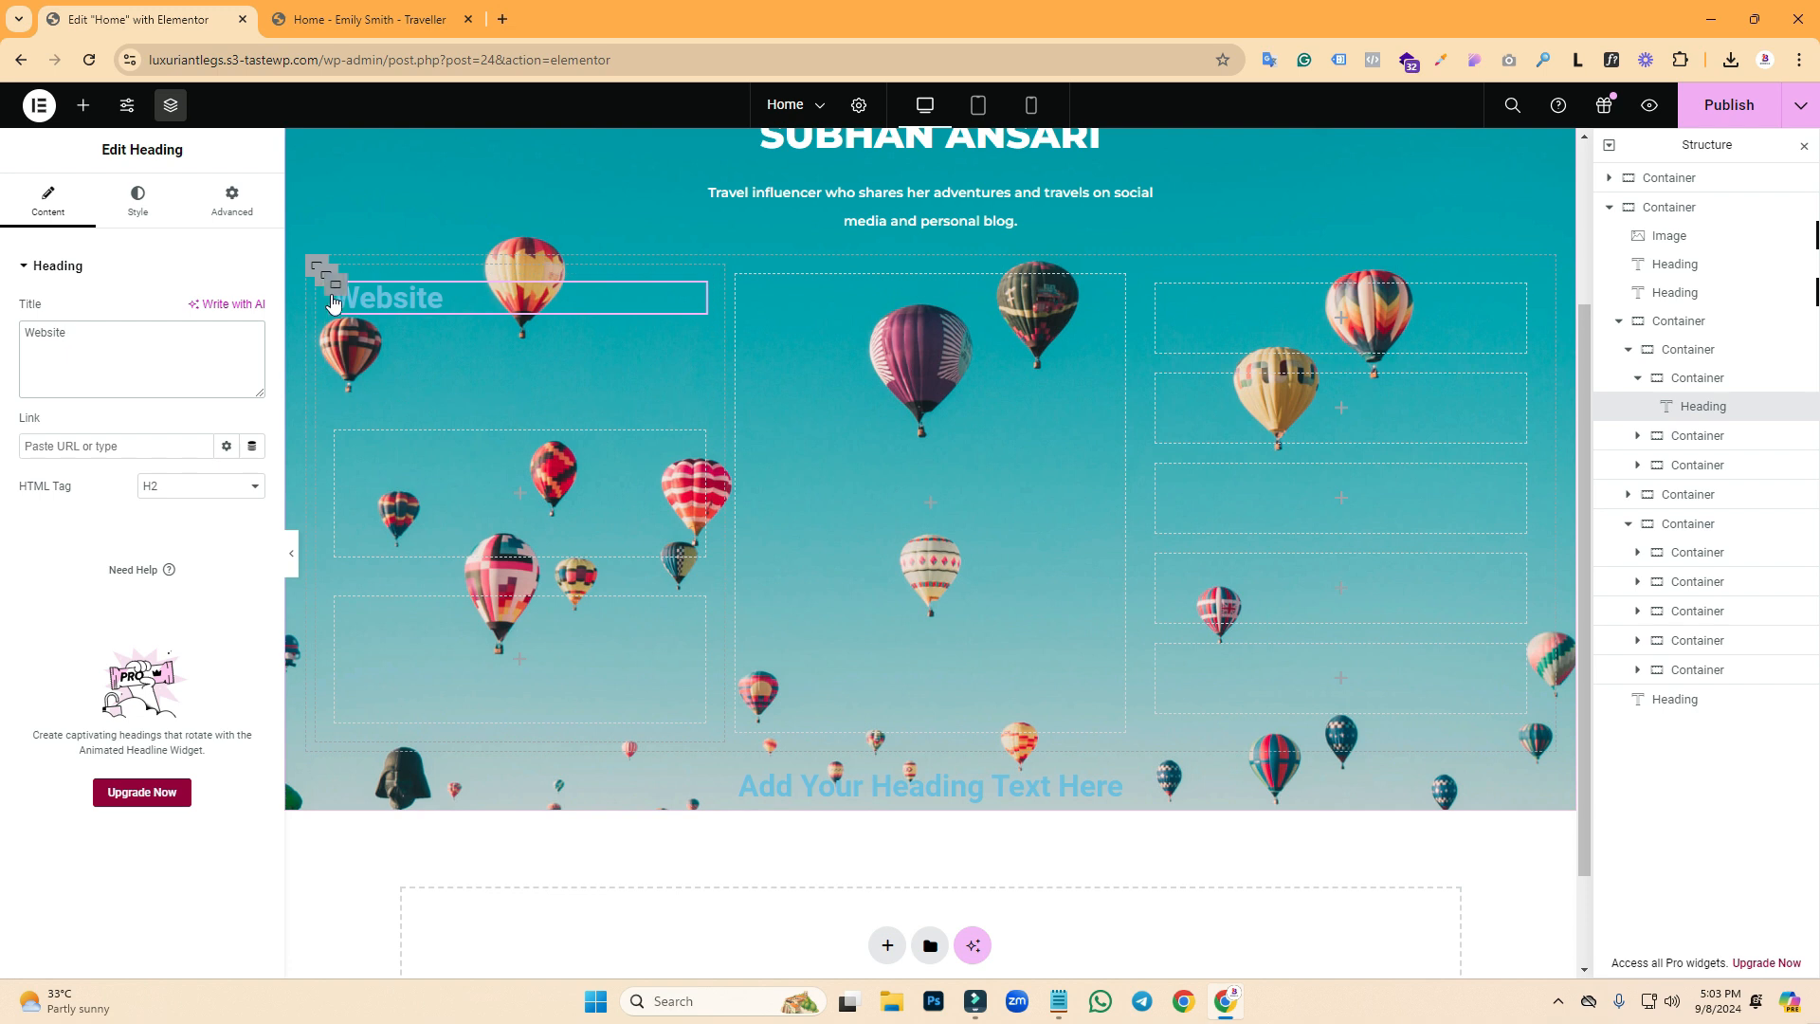
- Give the Website box a white classic background
left_click(337, 292)
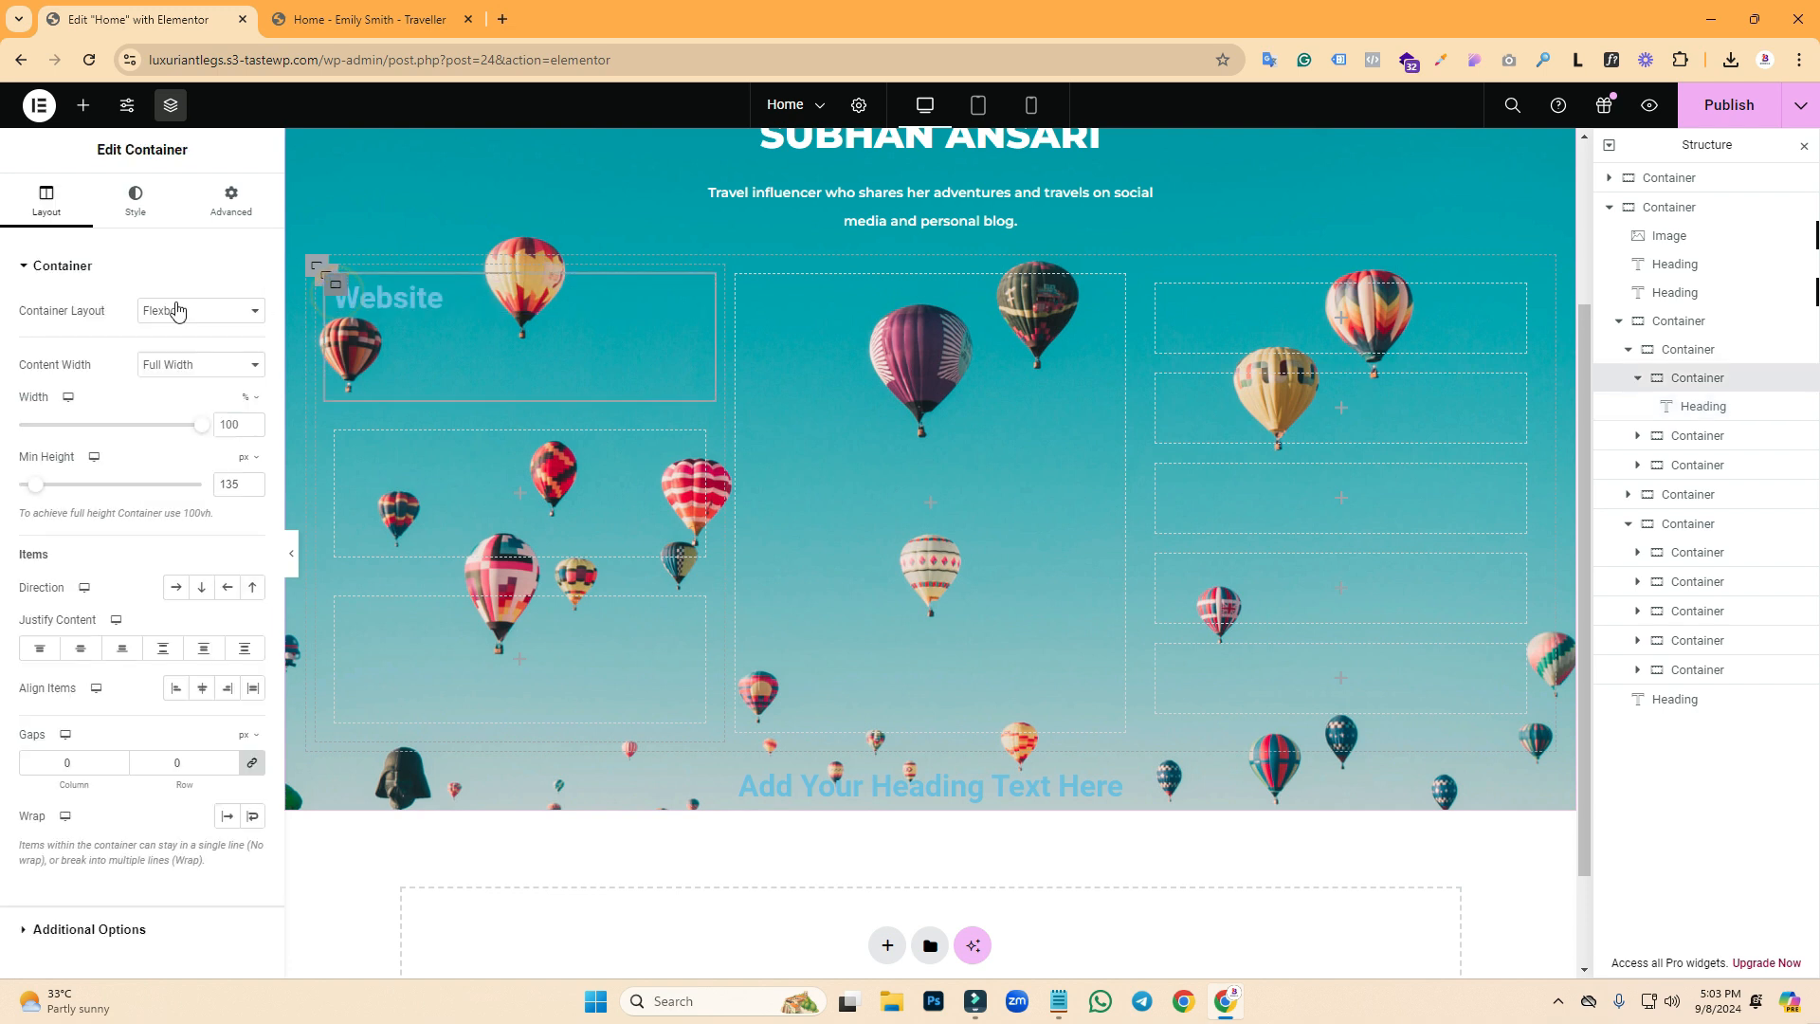
left_click(136, 199)
left_click(176, 350)
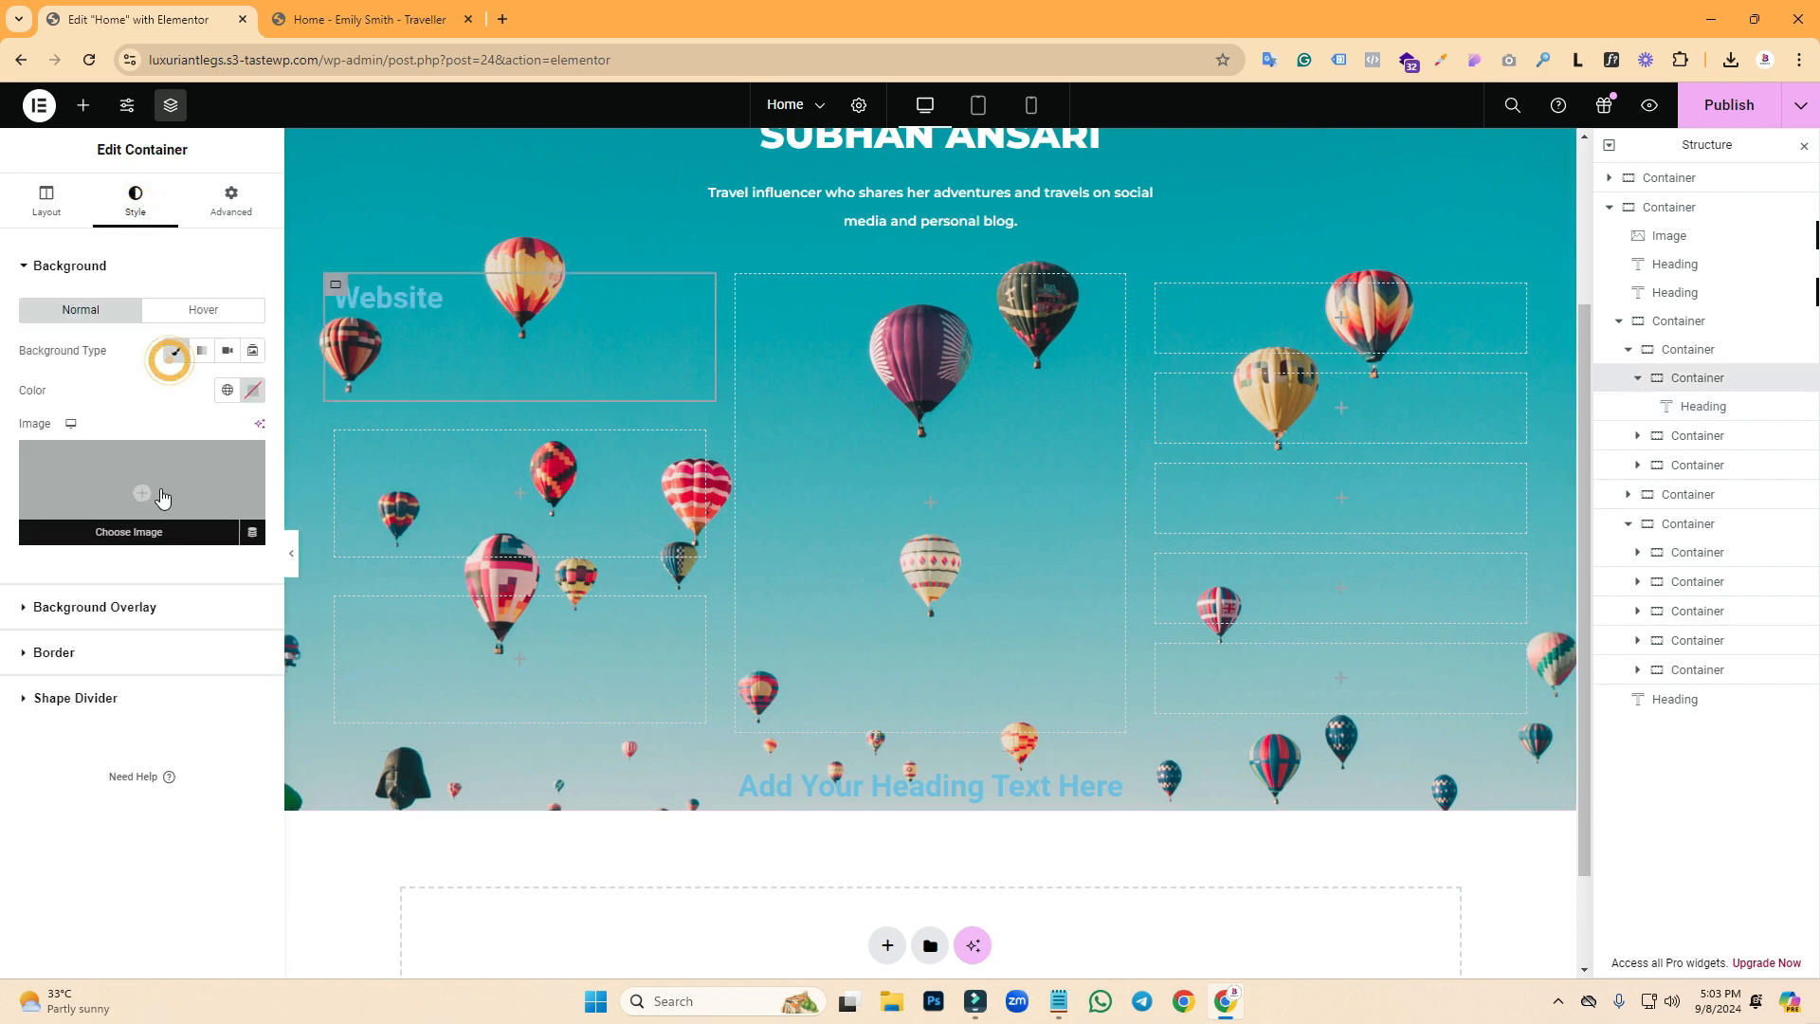
left_click(255, 391)
left_click_drag(192, 501, 144, 449)
left_click(115, 380)
- Make the Website heading's text colour black
left_click(693, 296)
left_click(356, 19)
left_click(123, 19)
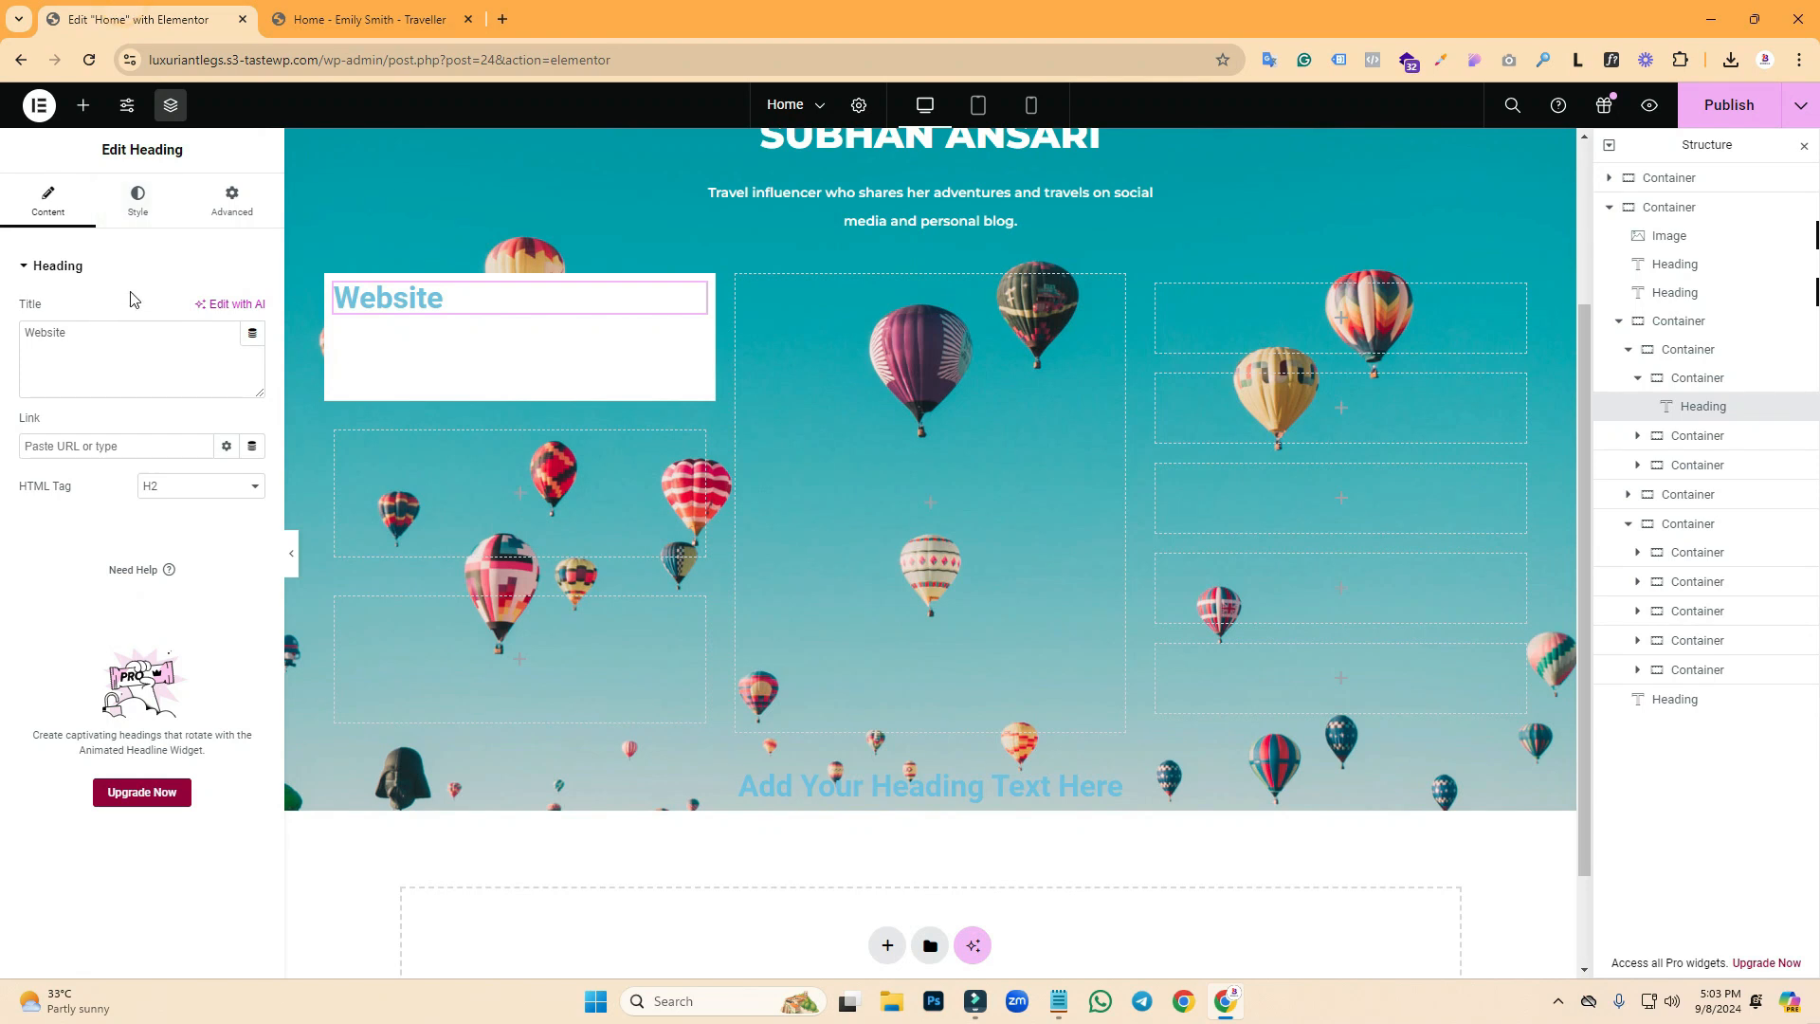
left_click(137, 201)
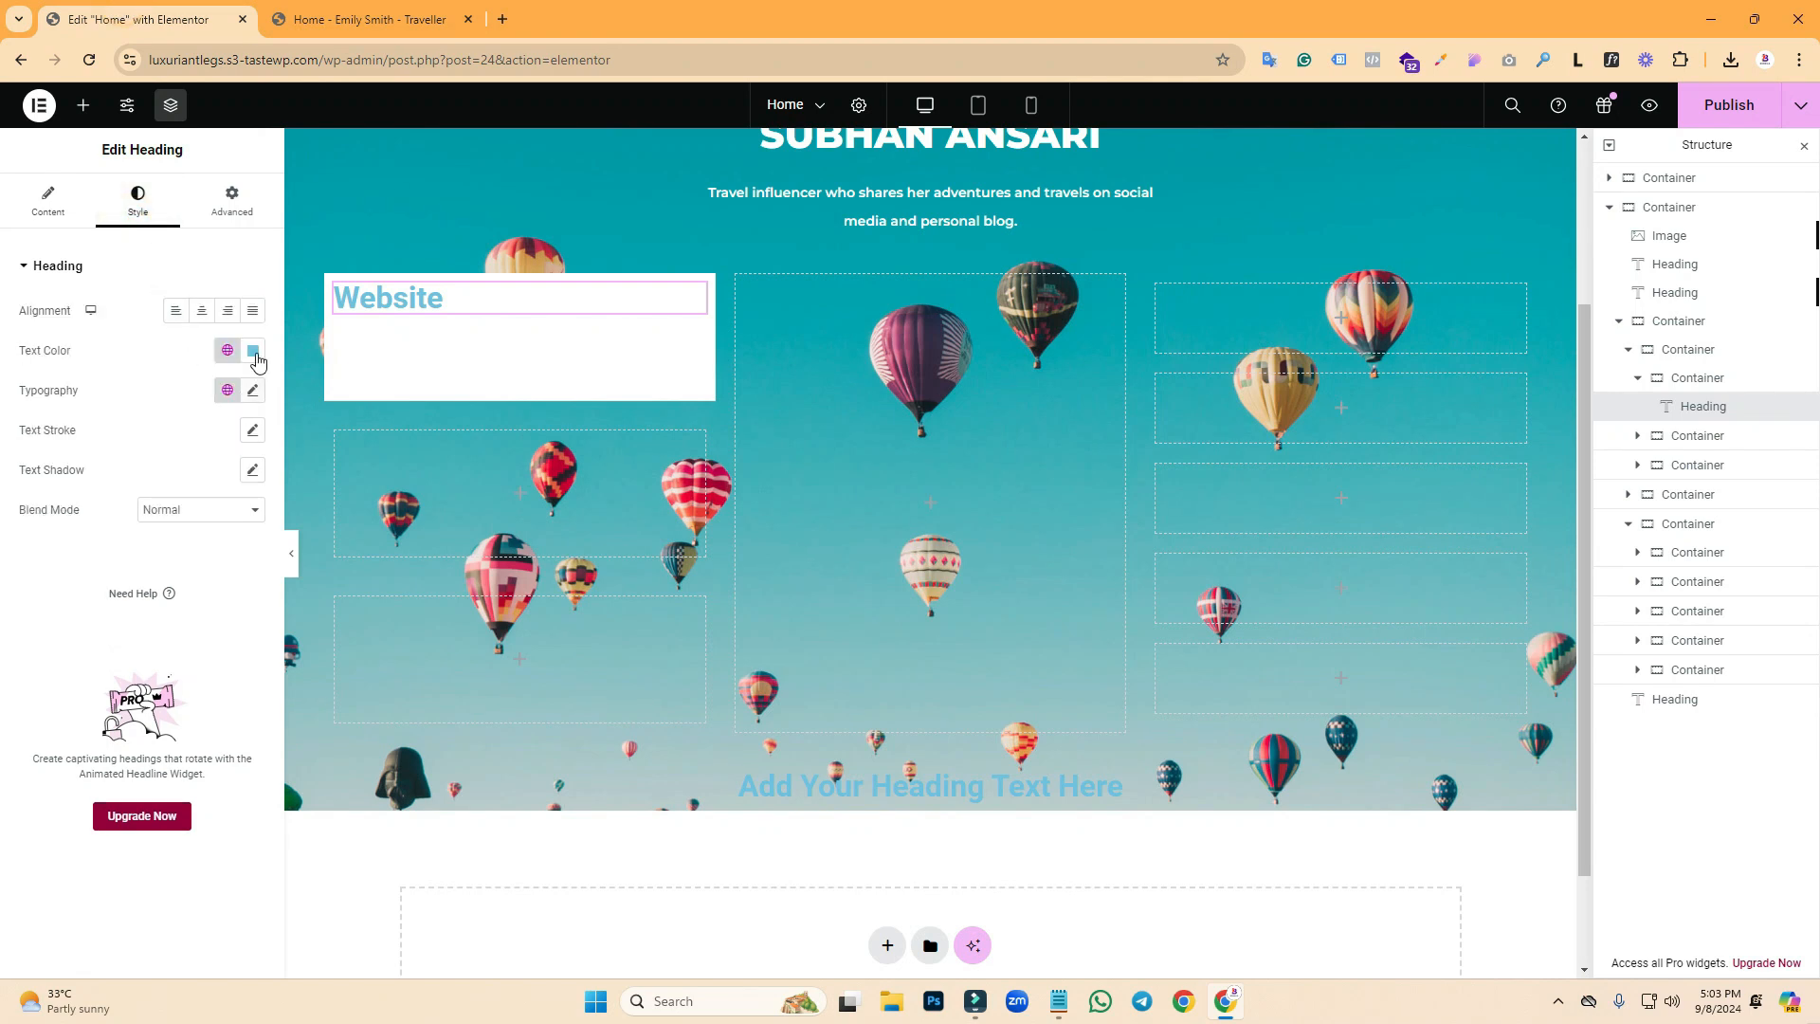
left_click(253, 351)
left_click_drag(147, 431, 154, 595)
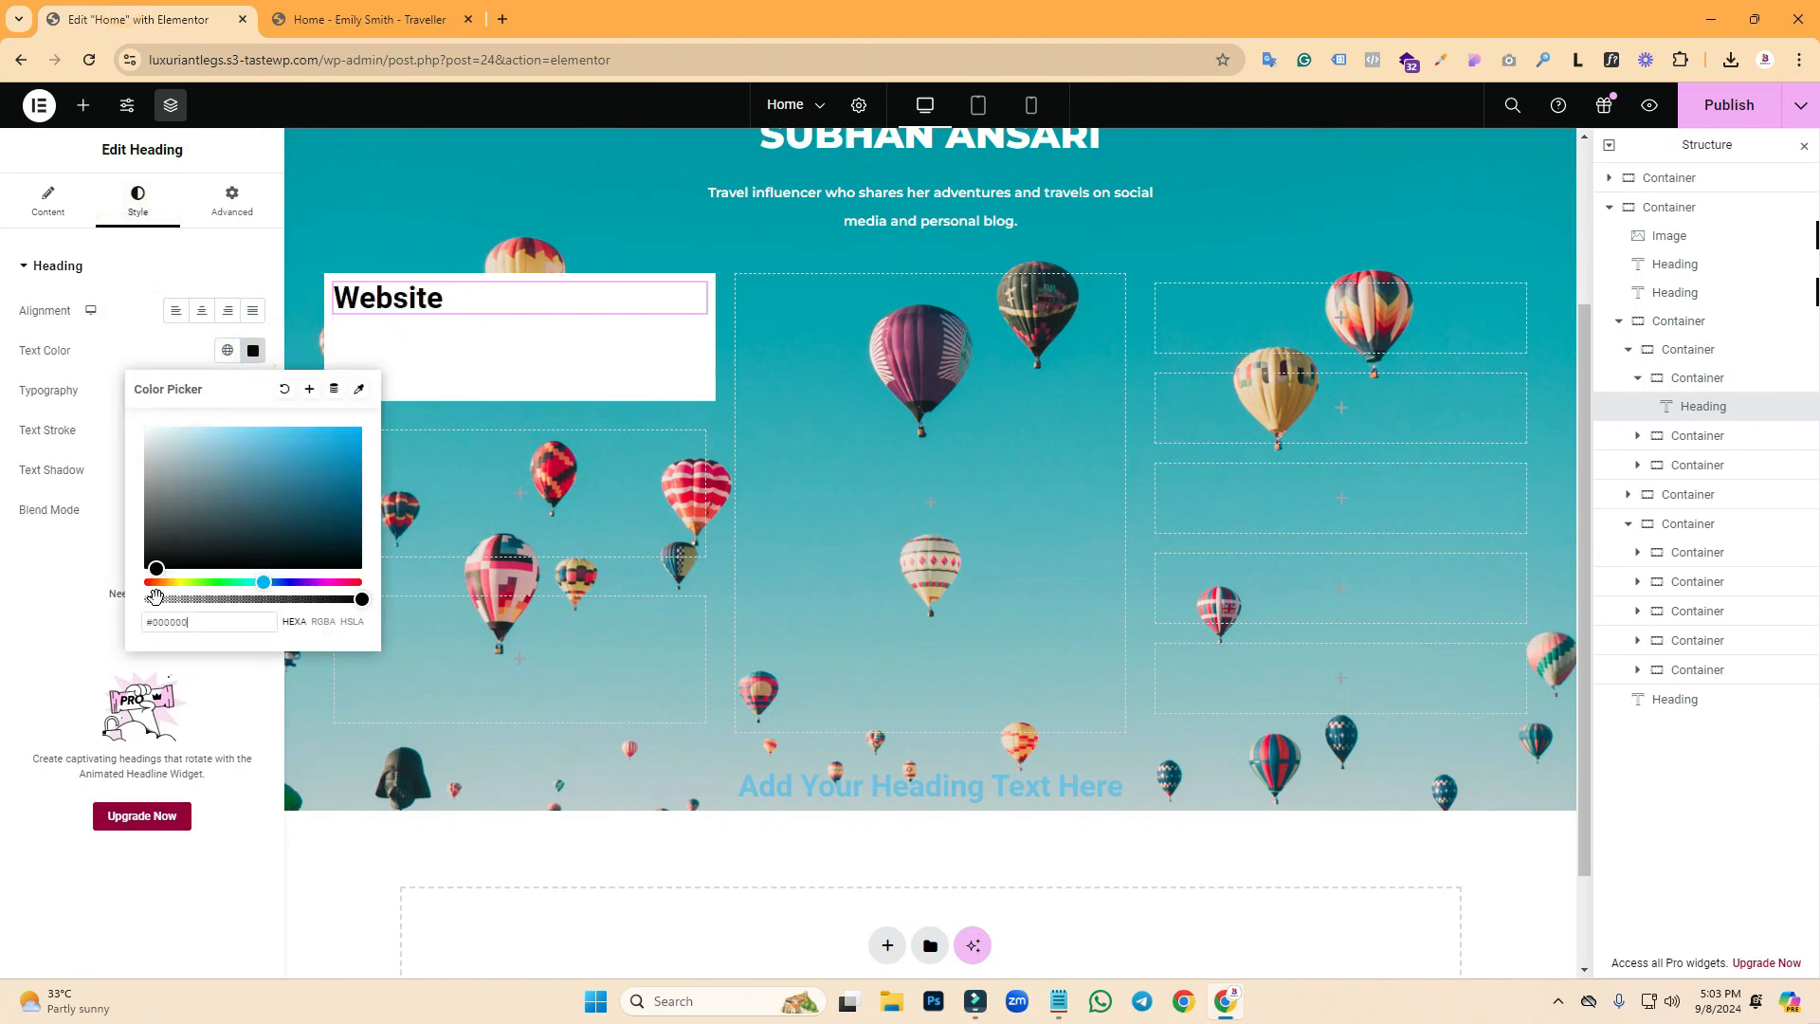
left_click(132, 364)
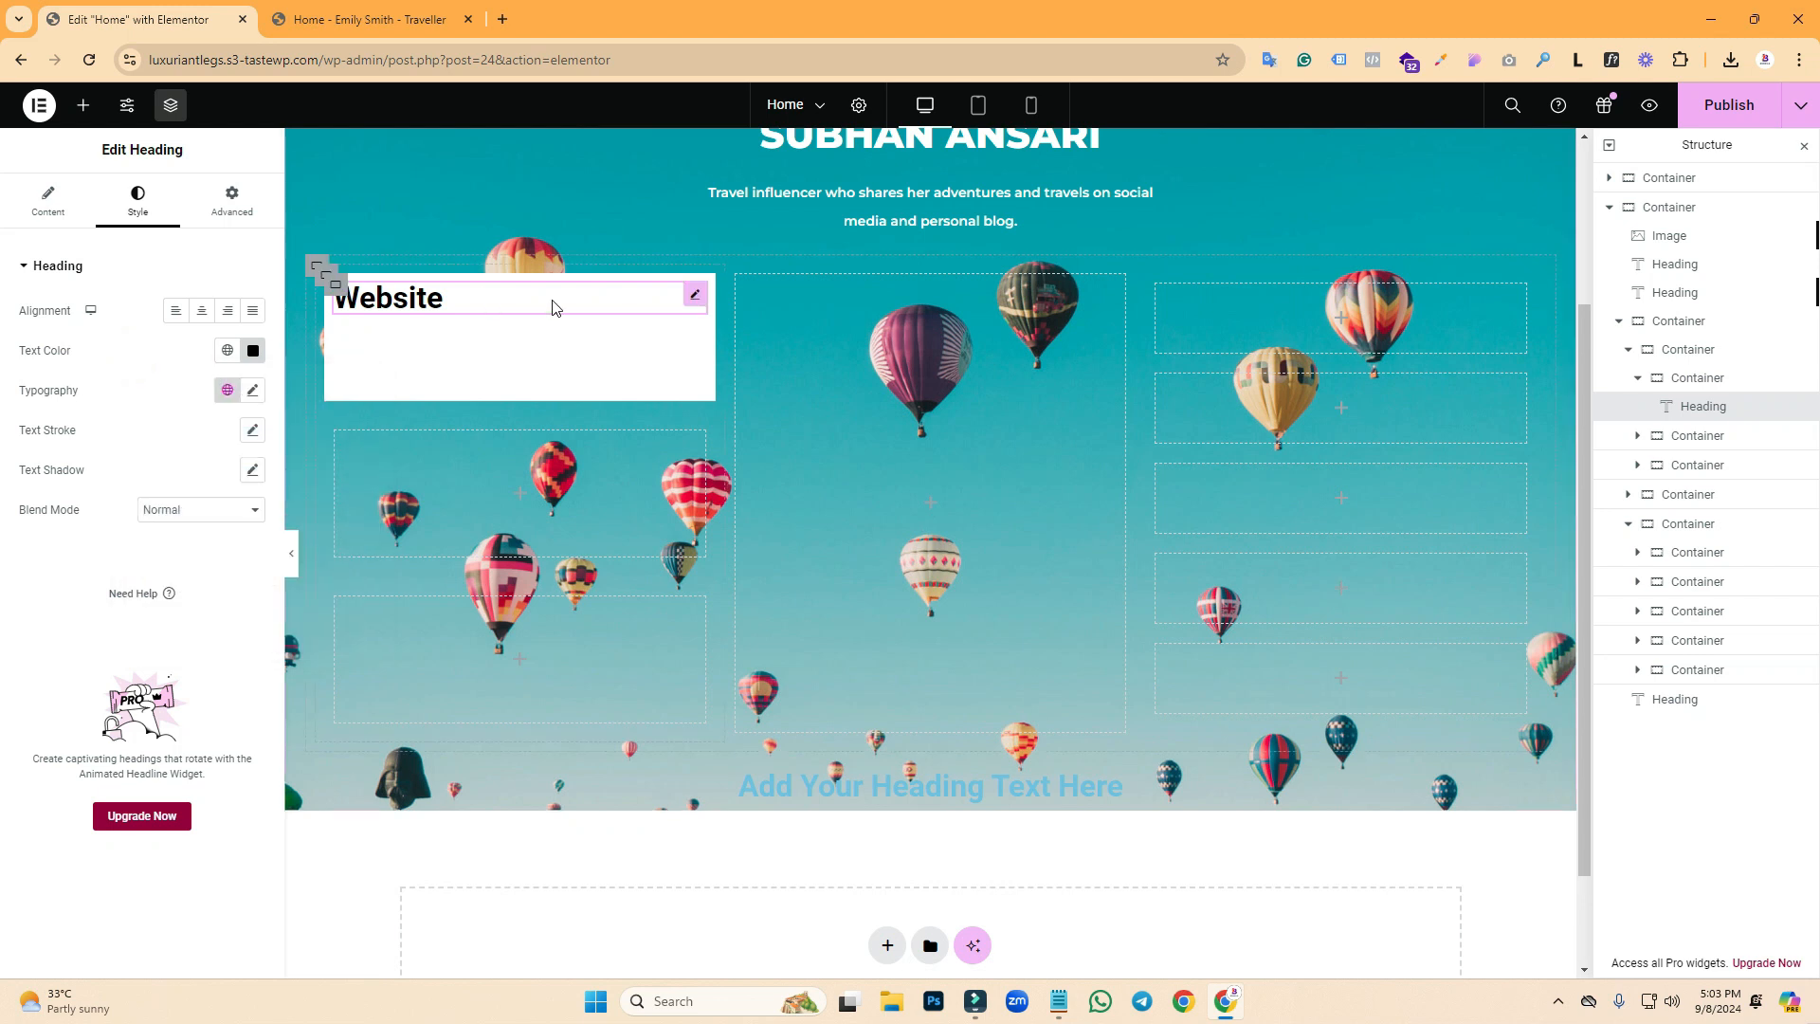
- Centre the heading in its box with Justify Content and Align Items set to Center
left_click(337, 287)
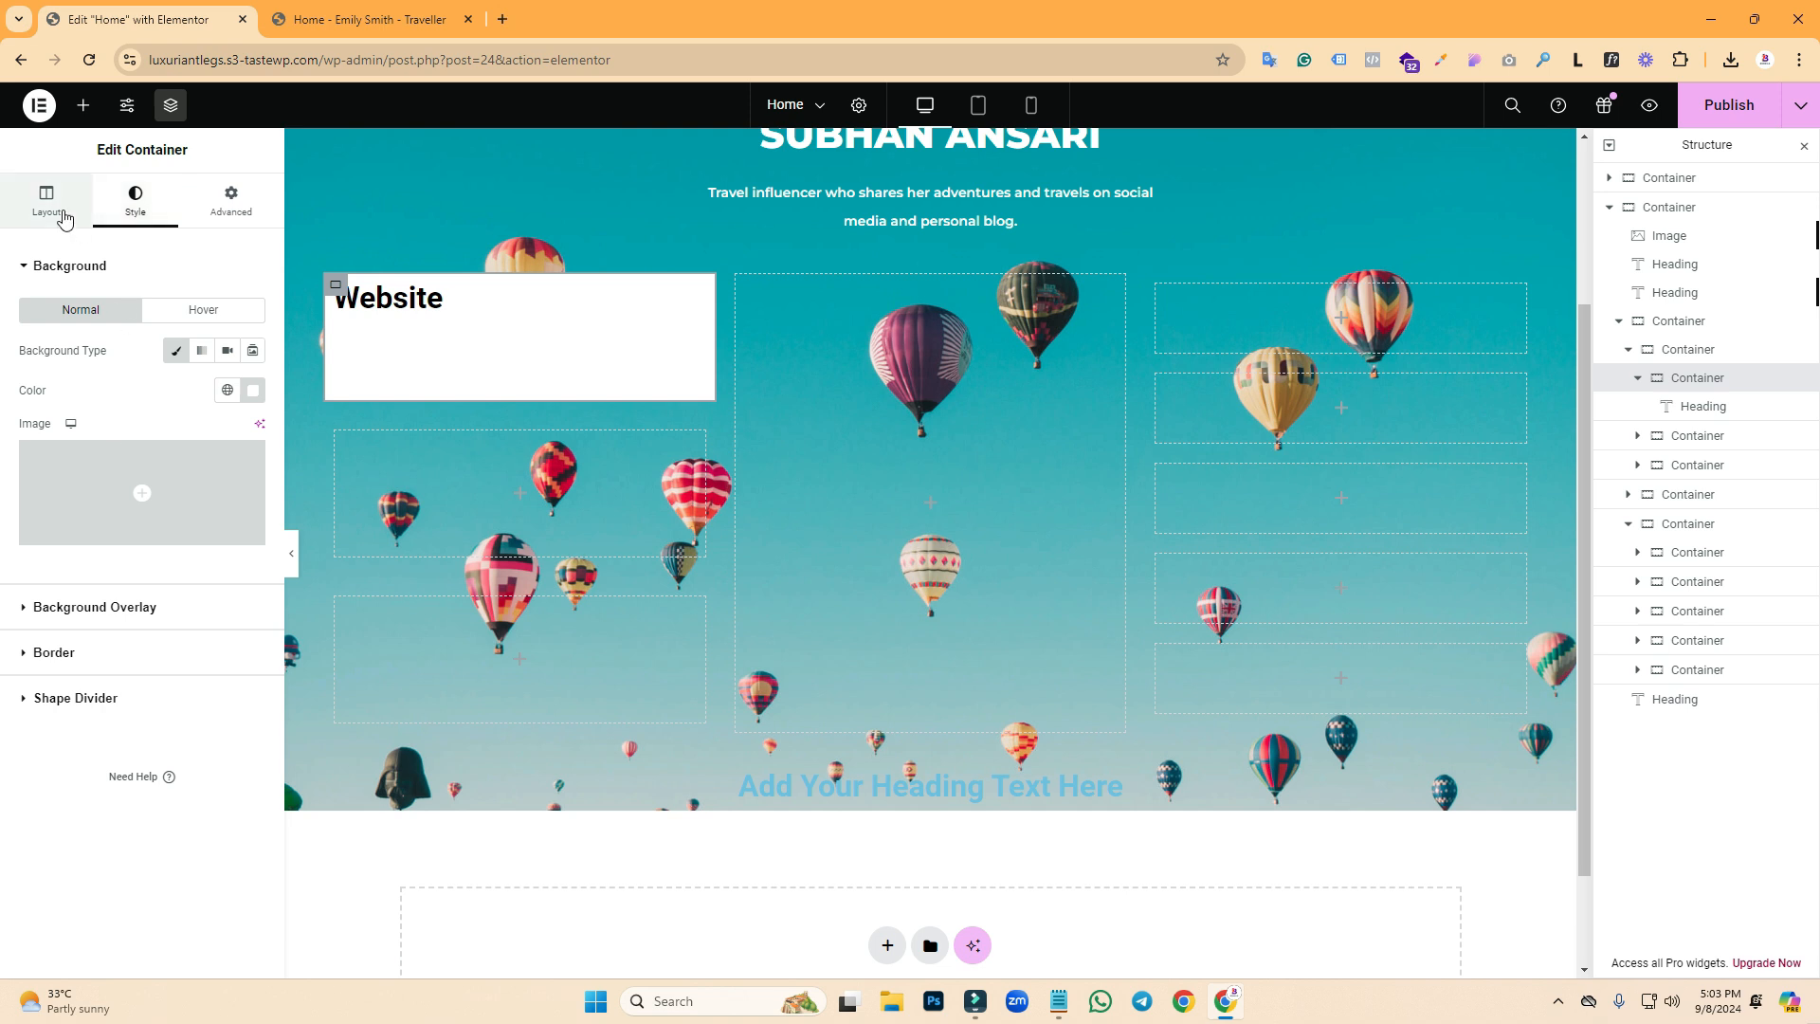
left_click(62, 217)
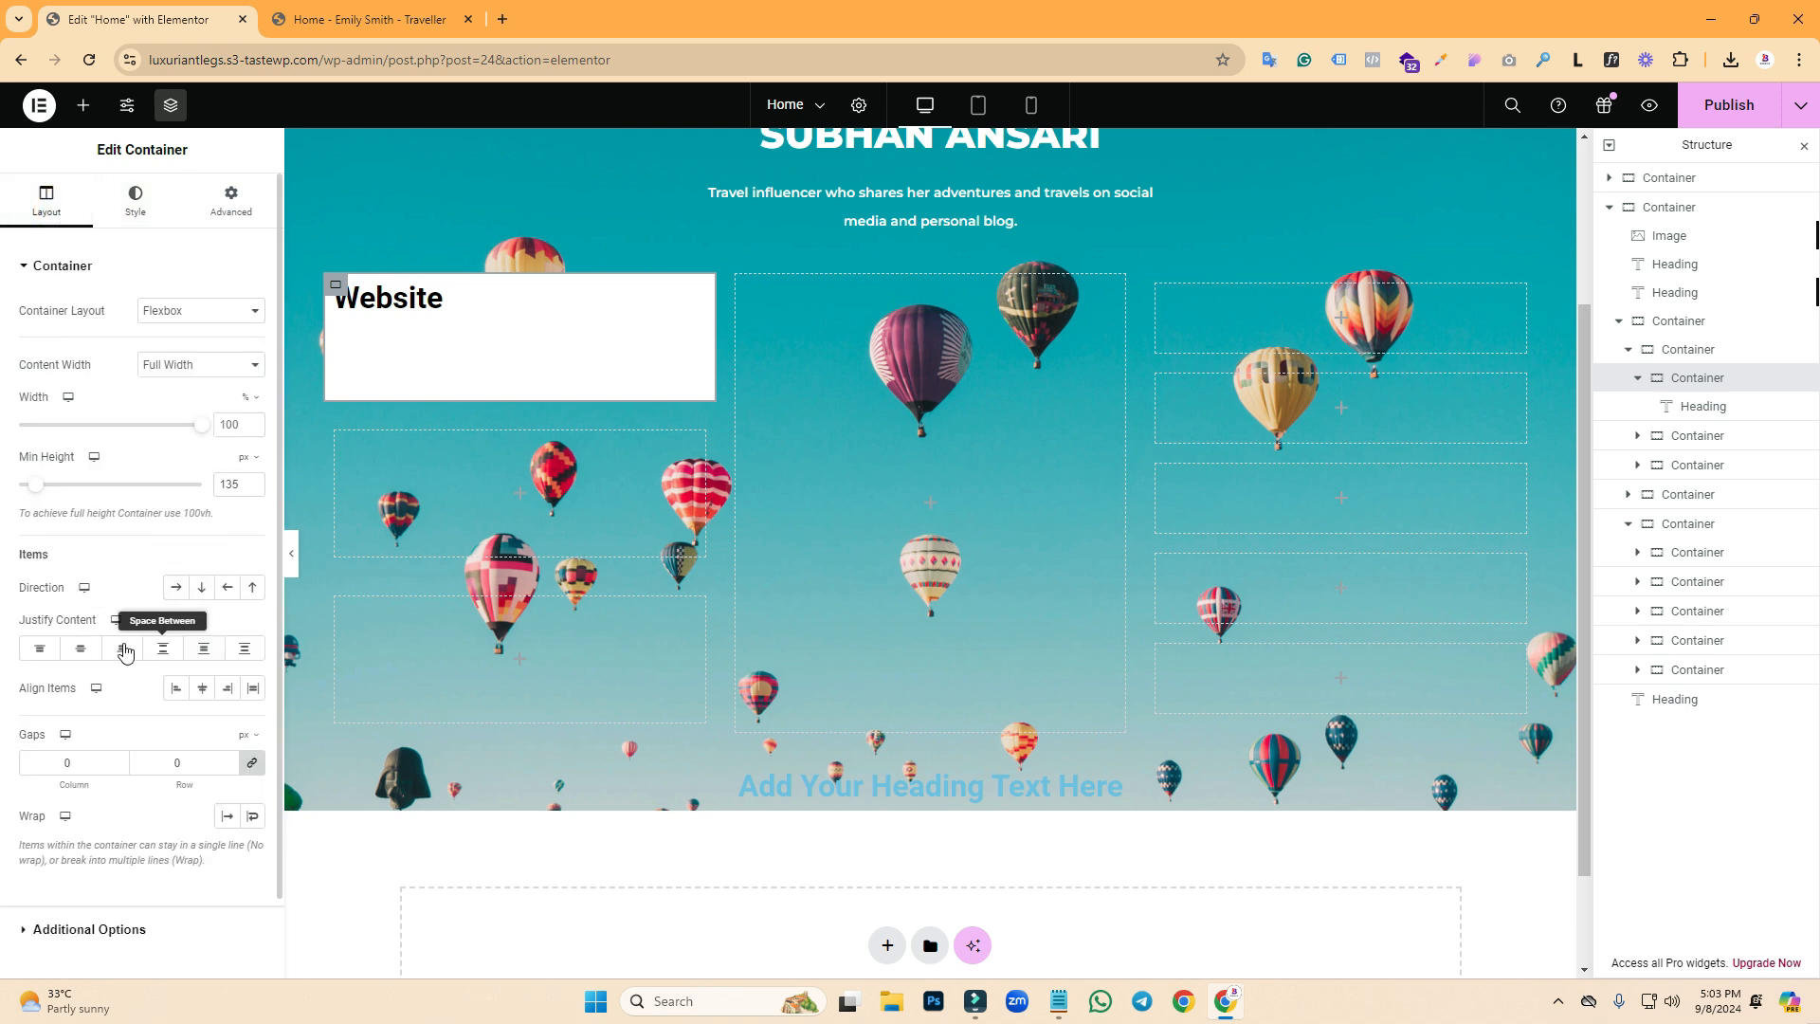
left_click(82, 654)
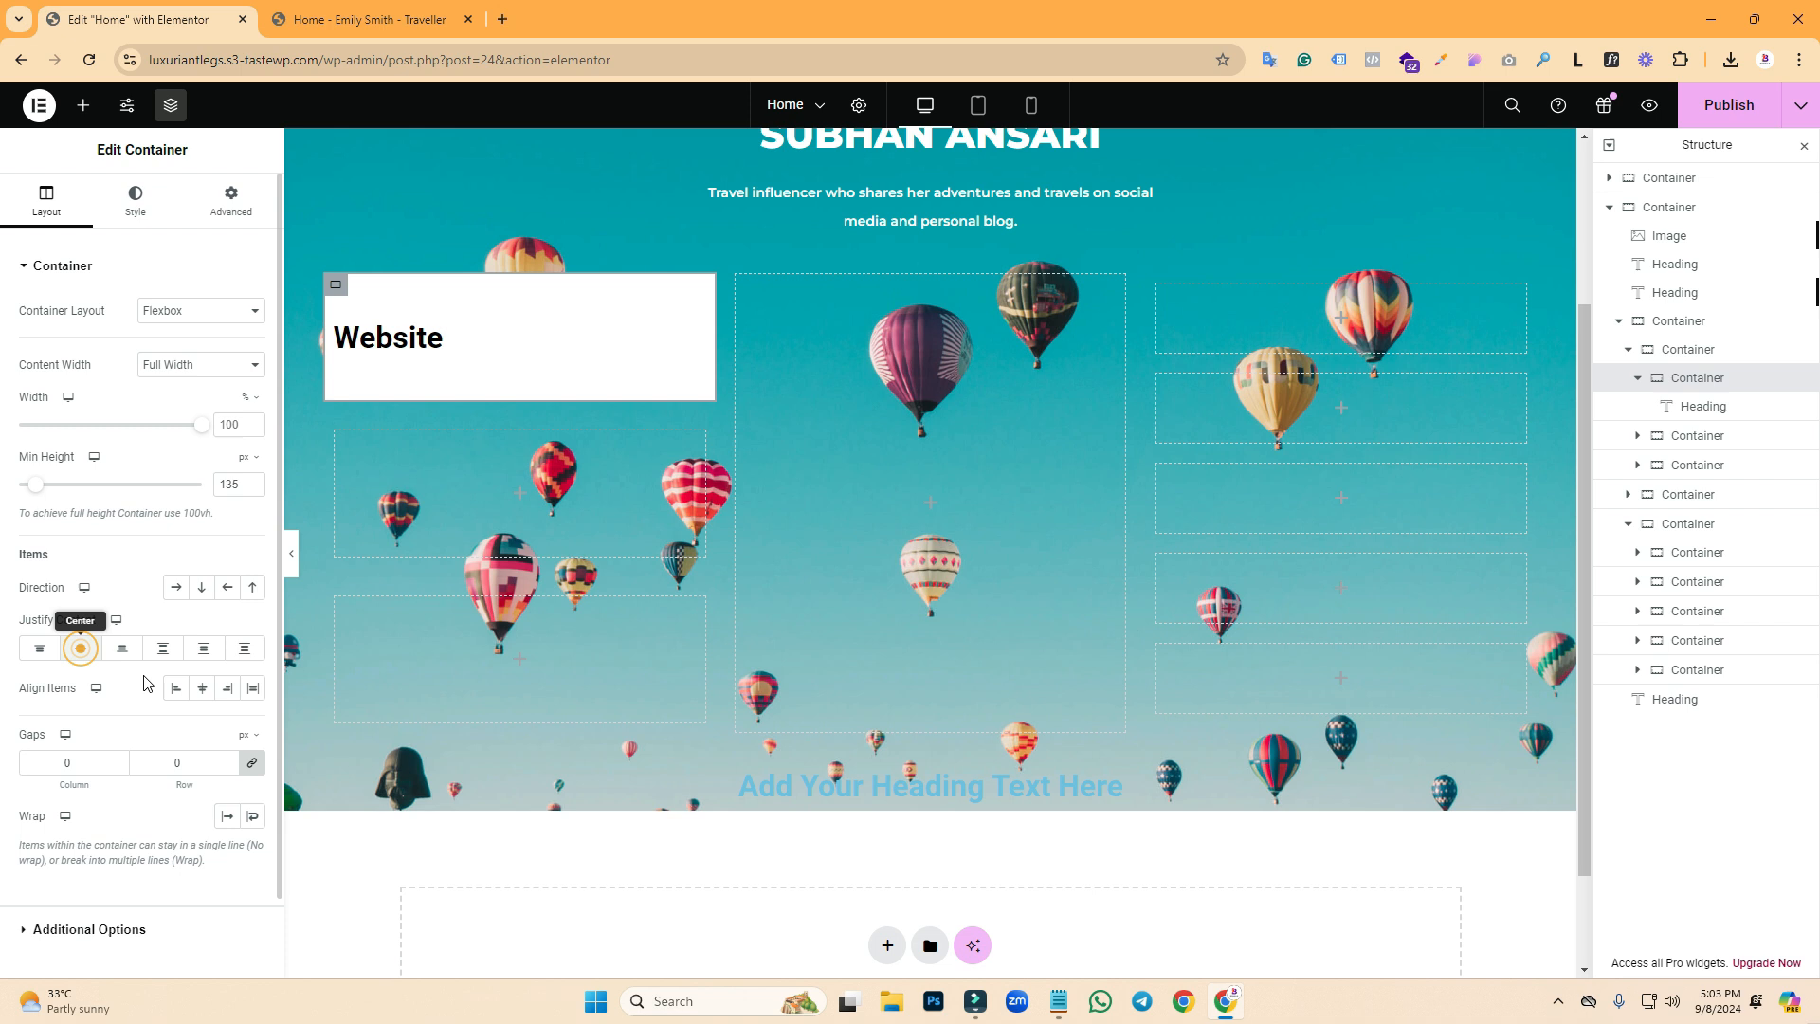
left_click(202, 693)
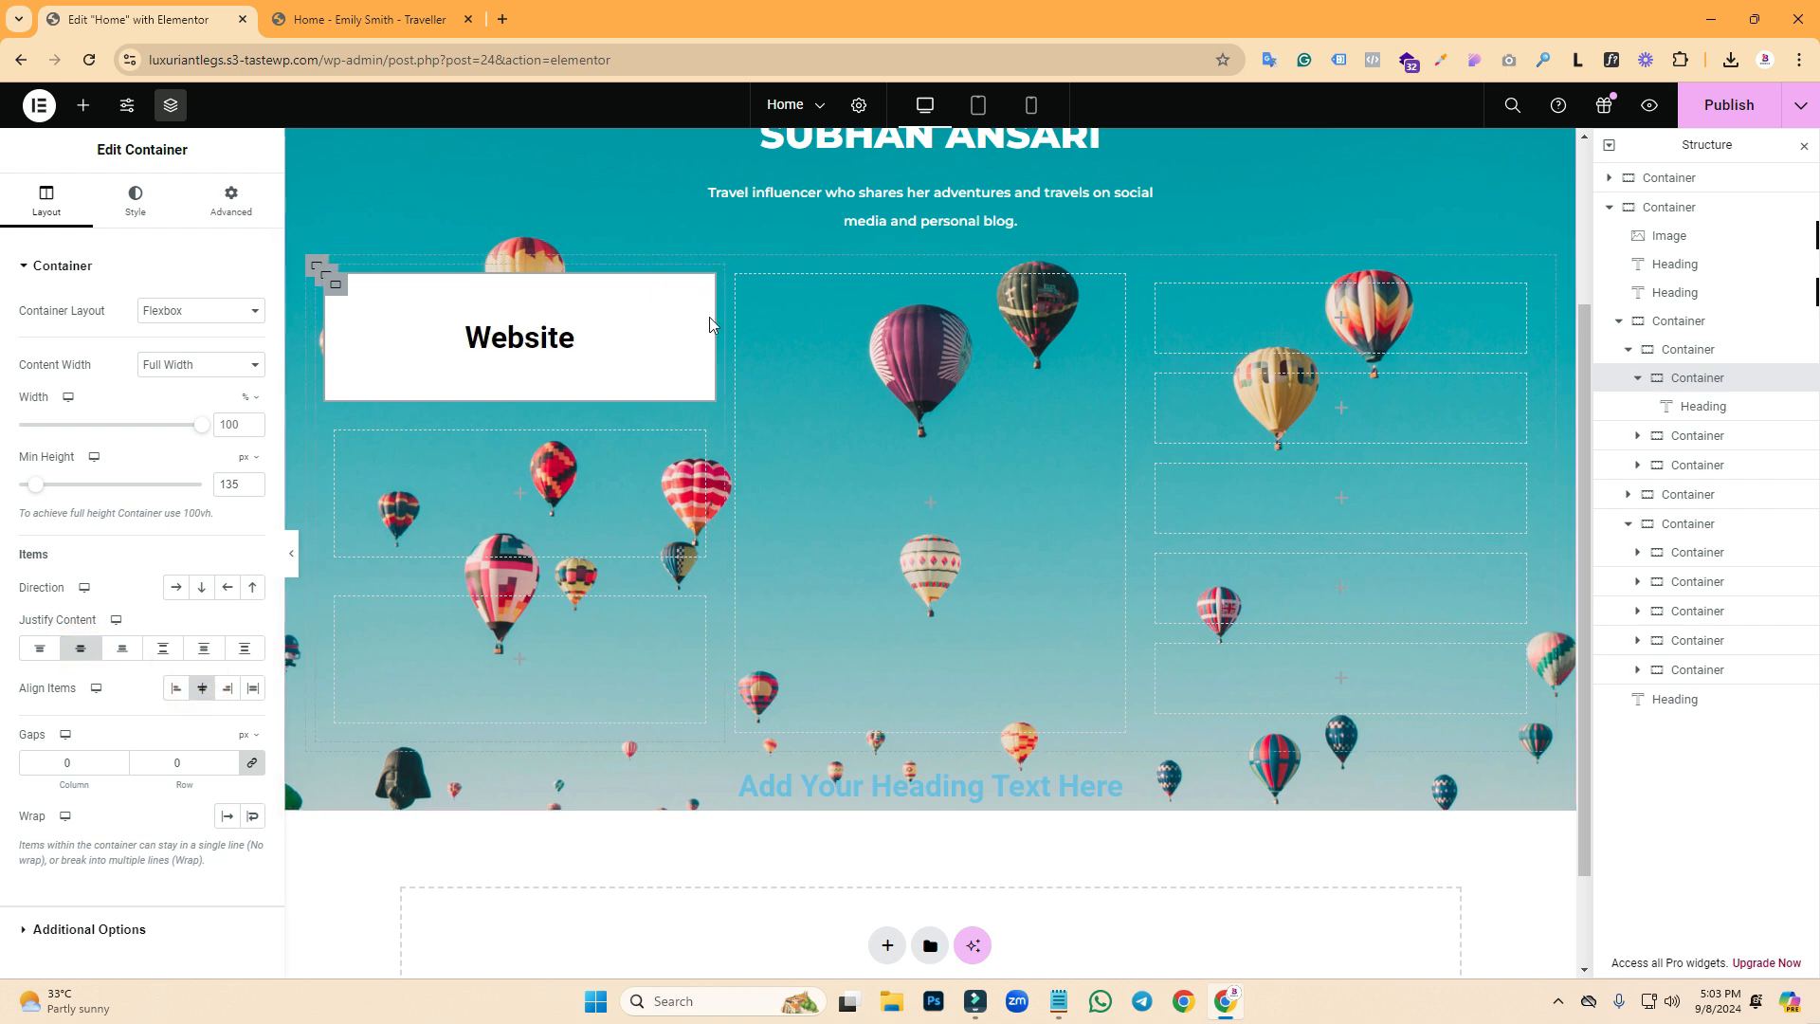
left_click(368, 19)
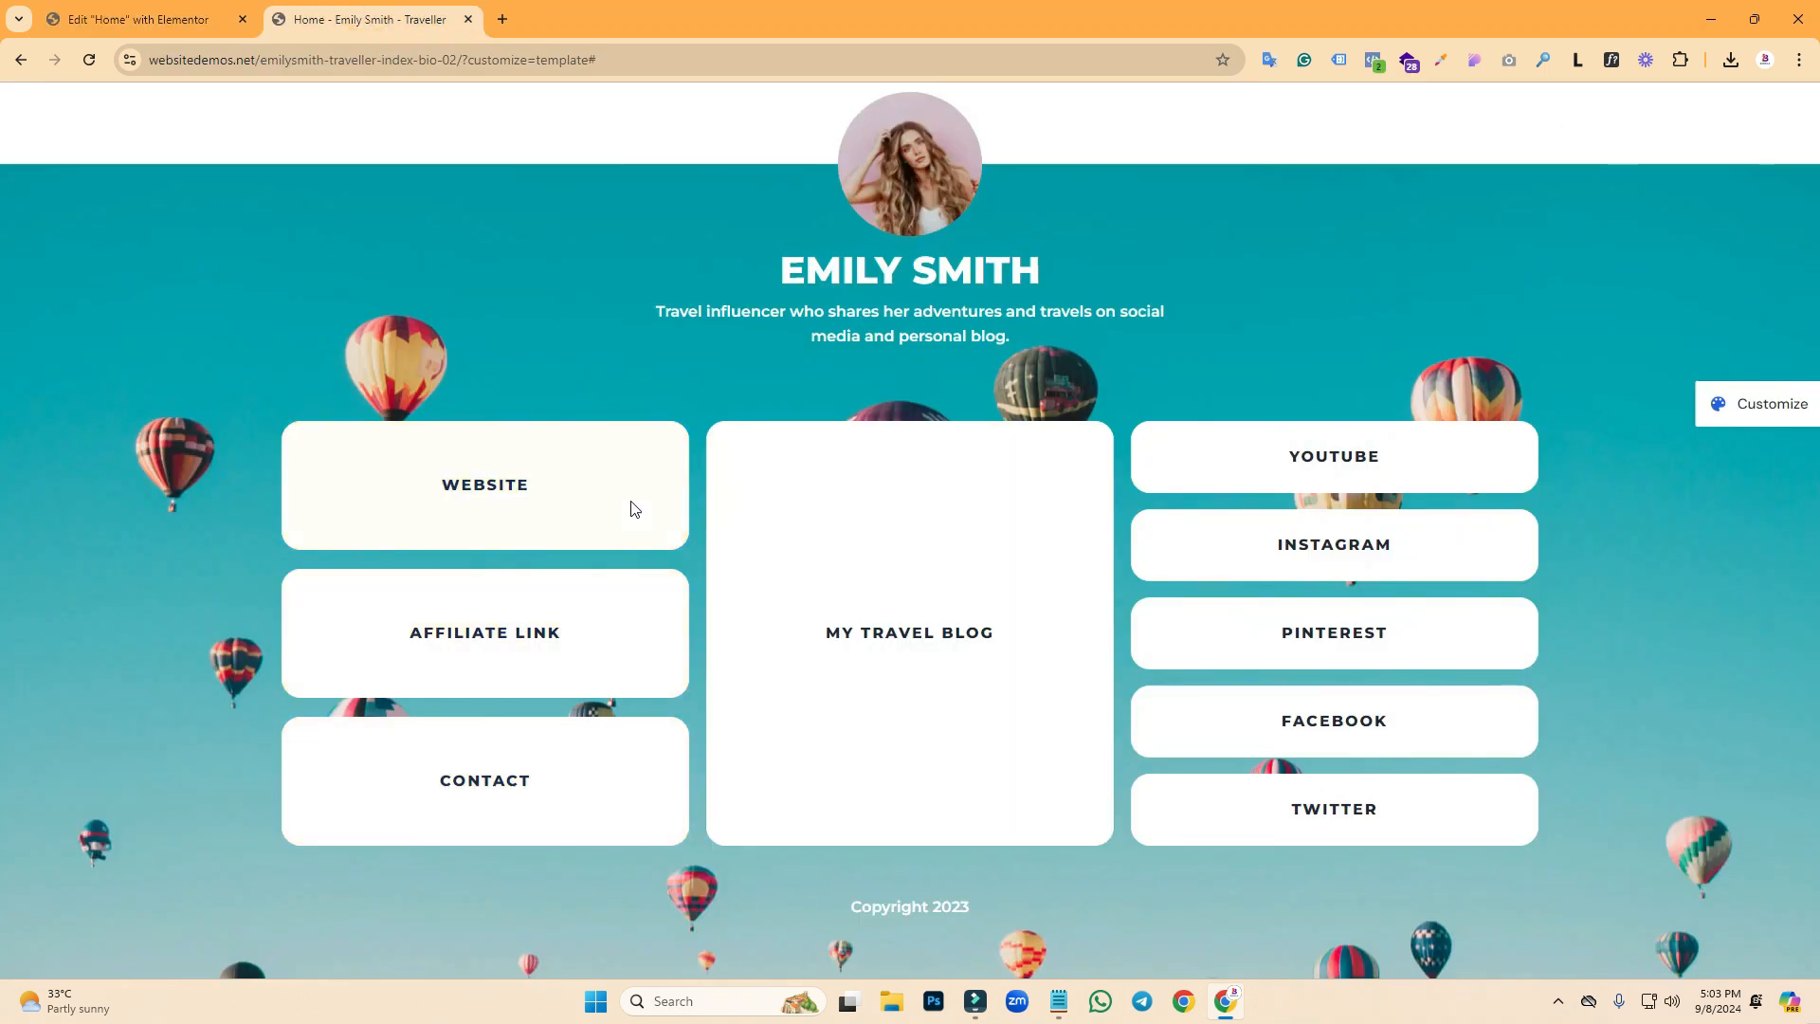
- Inspect the reference WEBSITE label's font: Montserrat, 16 px, 2 px letter spacing, #1e293b
left_click(1475, 62)
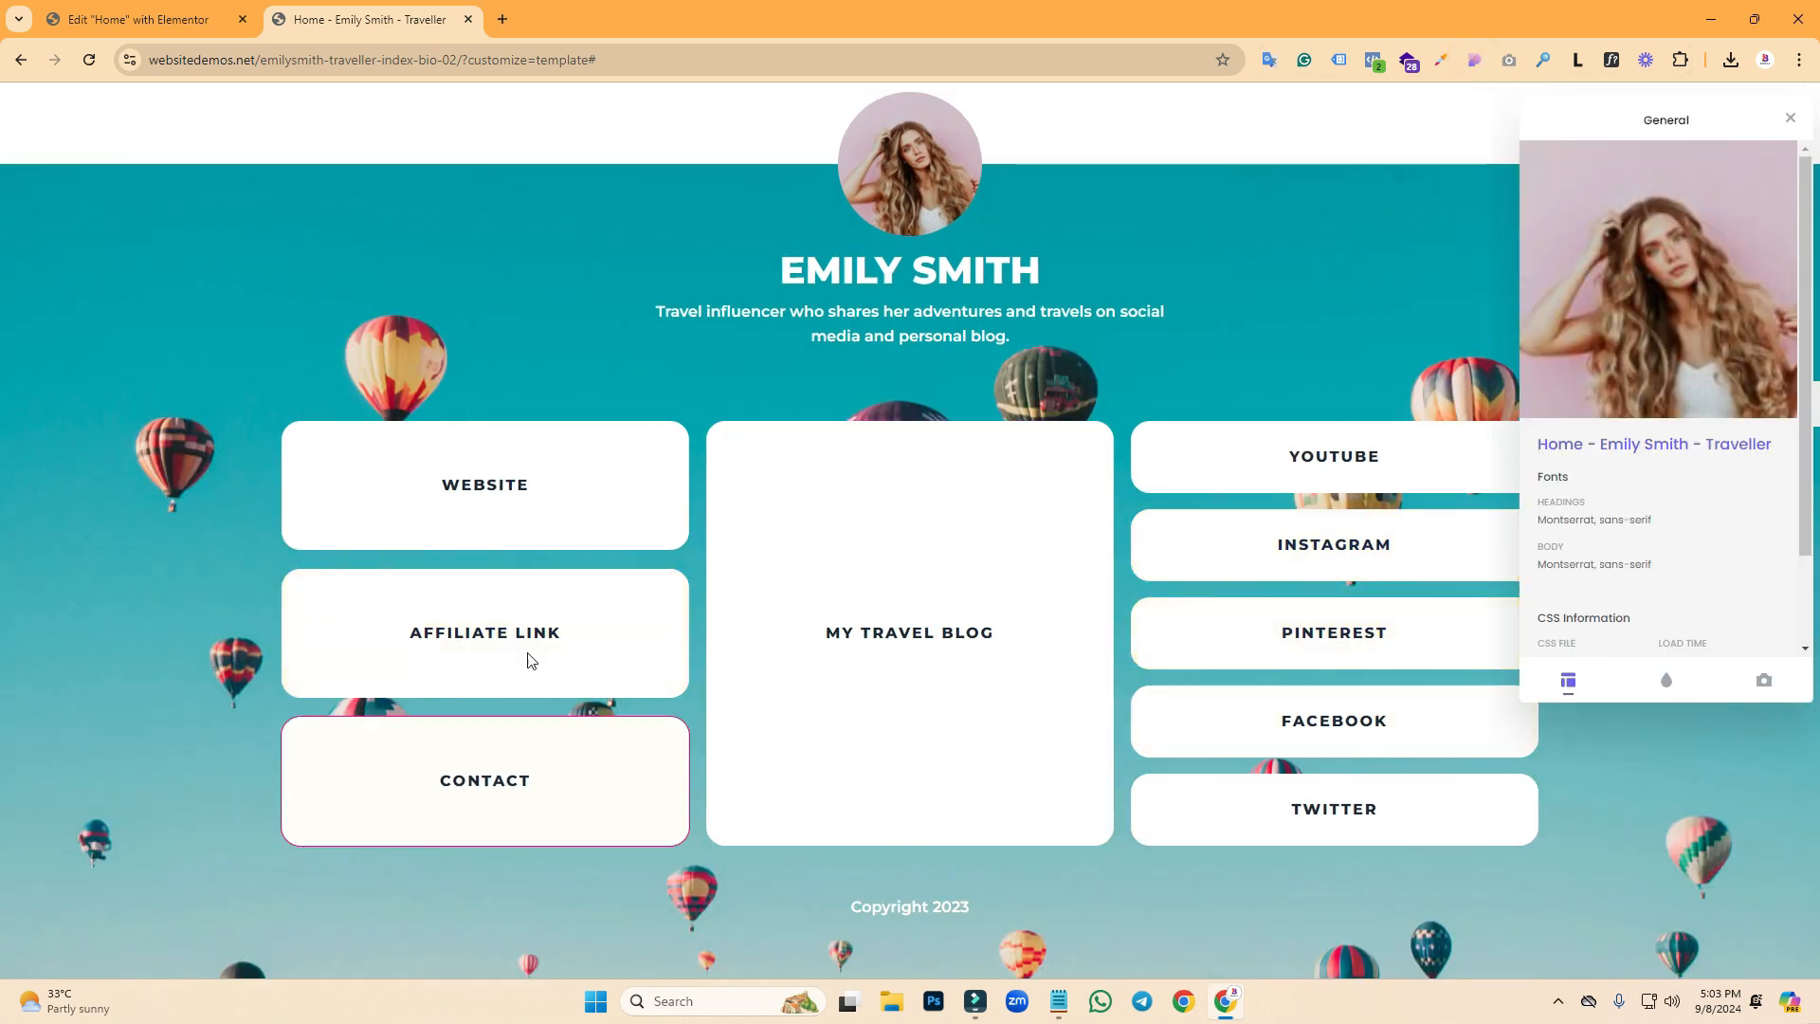
left_click(488, 480)
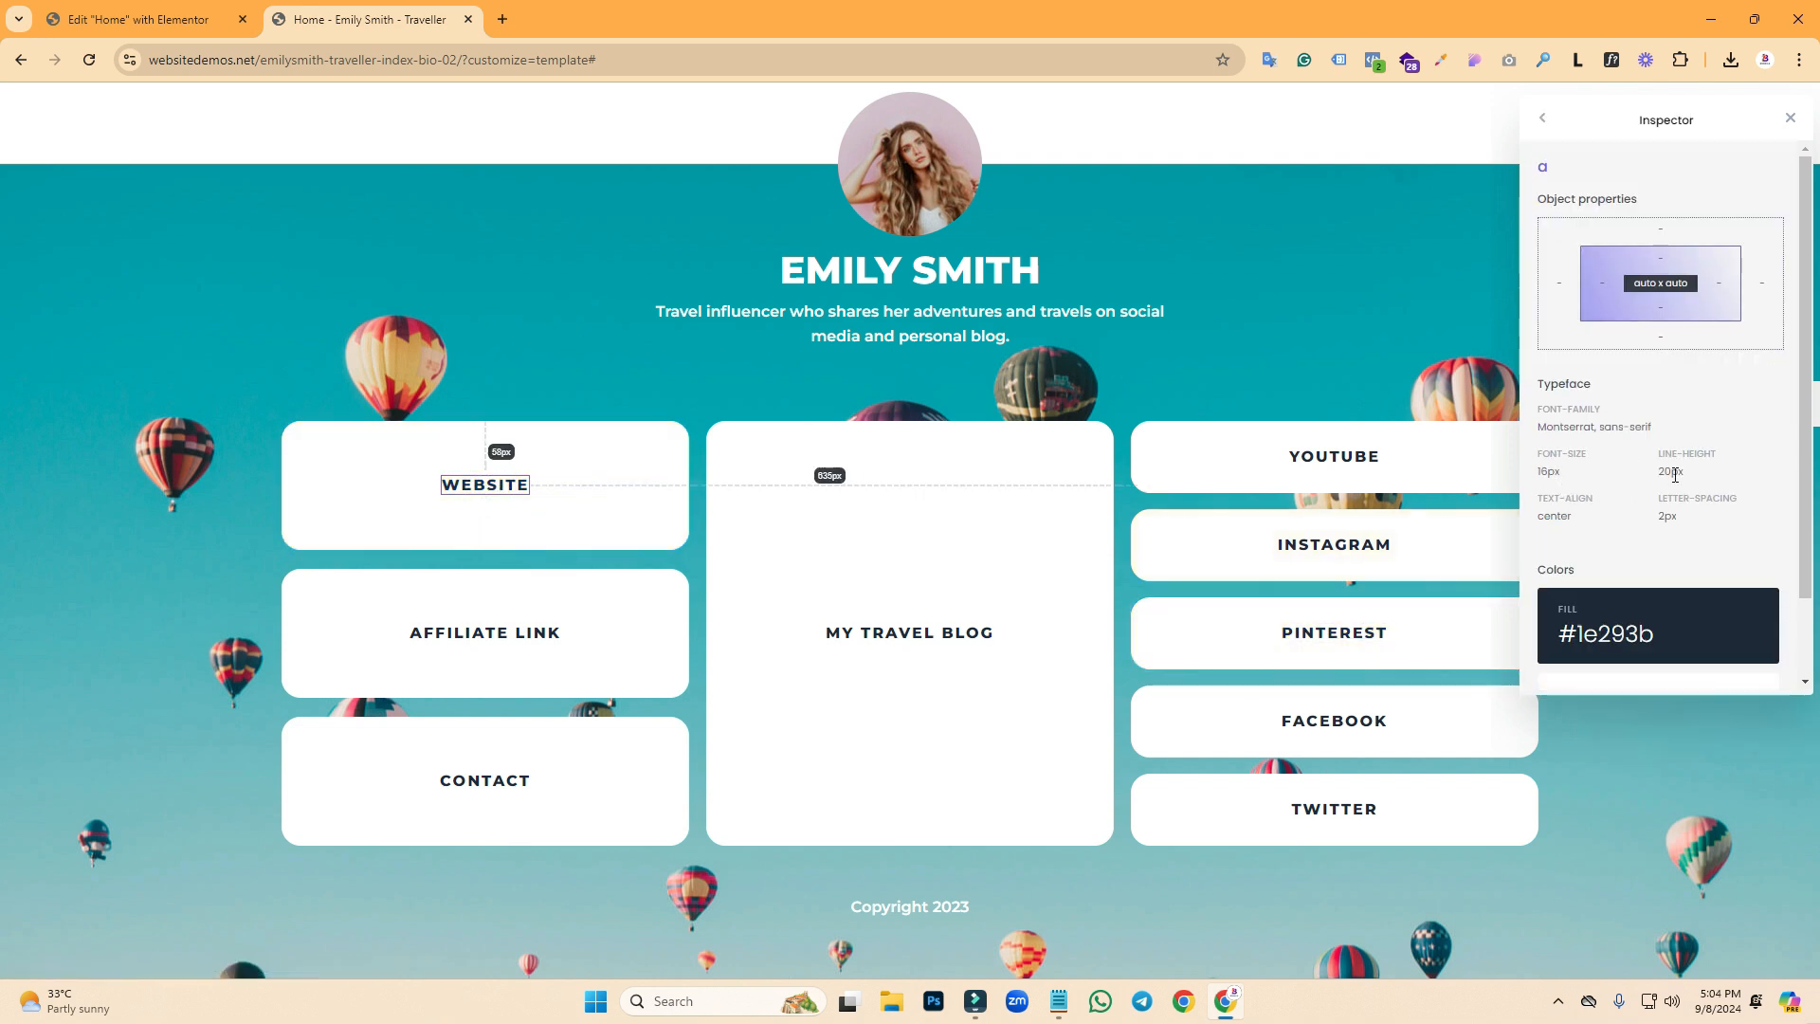
left_click(142, 19)
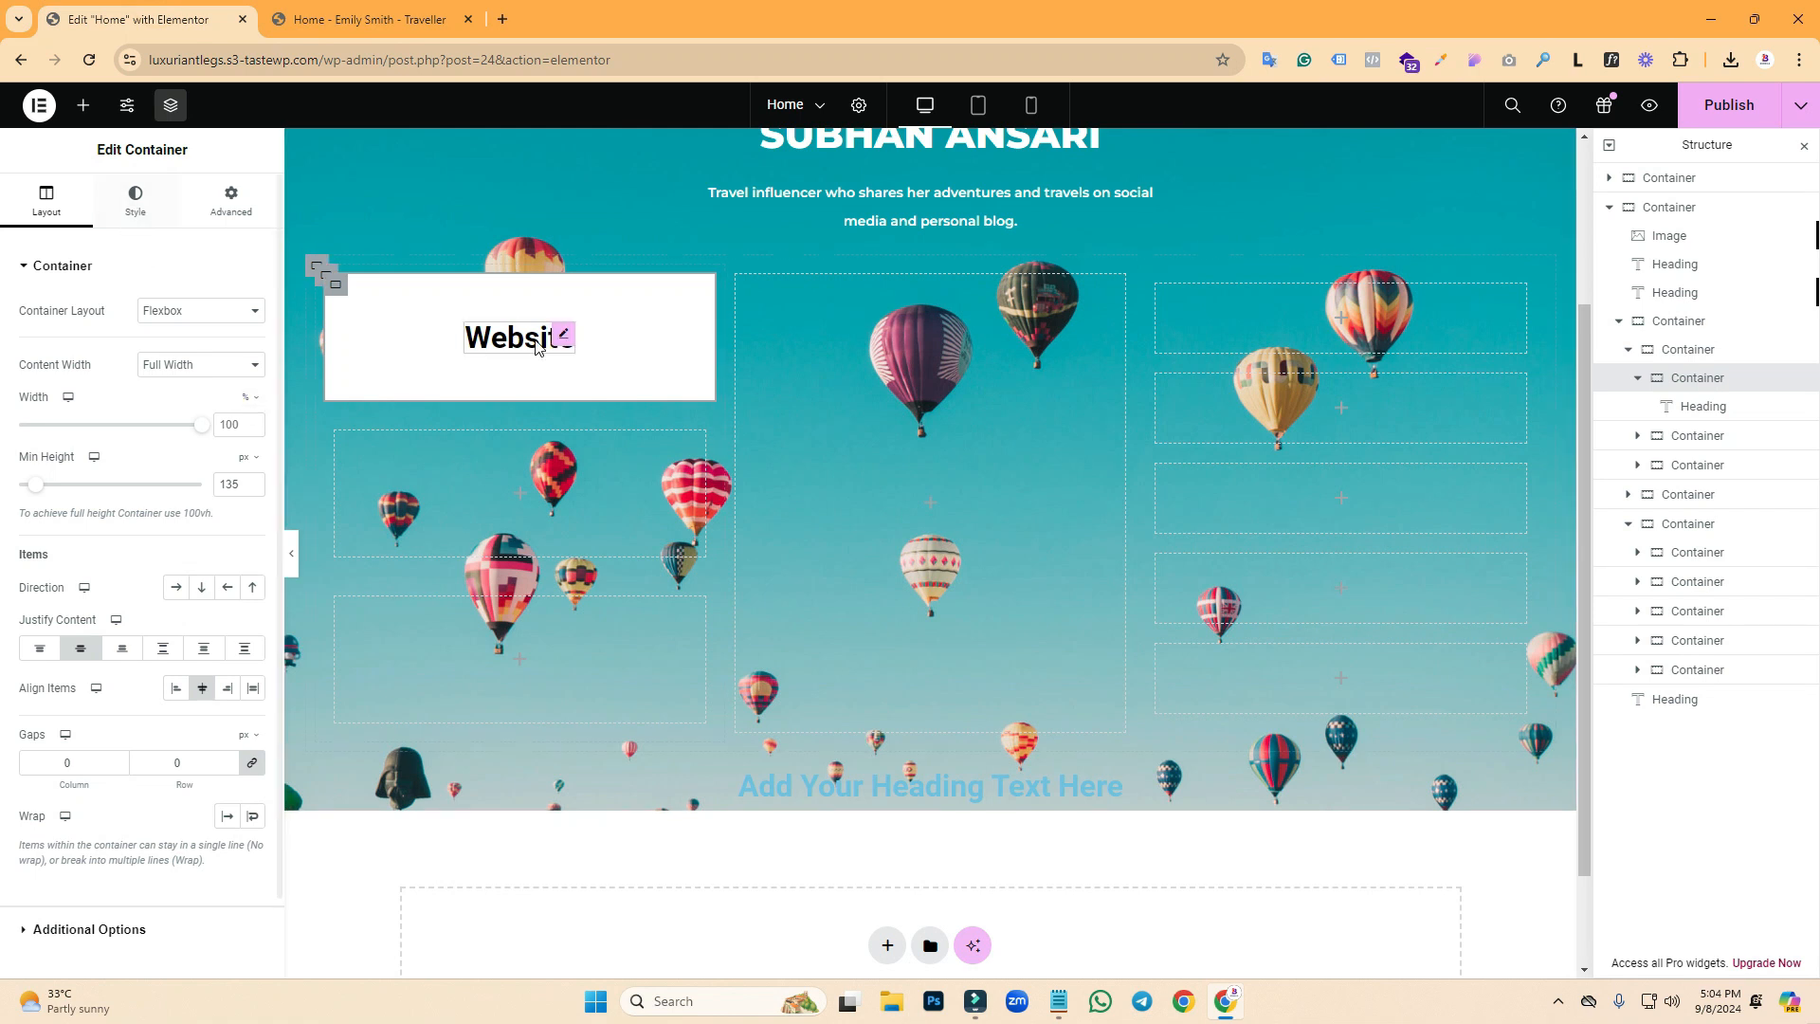
- Set the Website heading's typography to Montserrat, 16 px, with 20 px line height
left_click(132, 216)
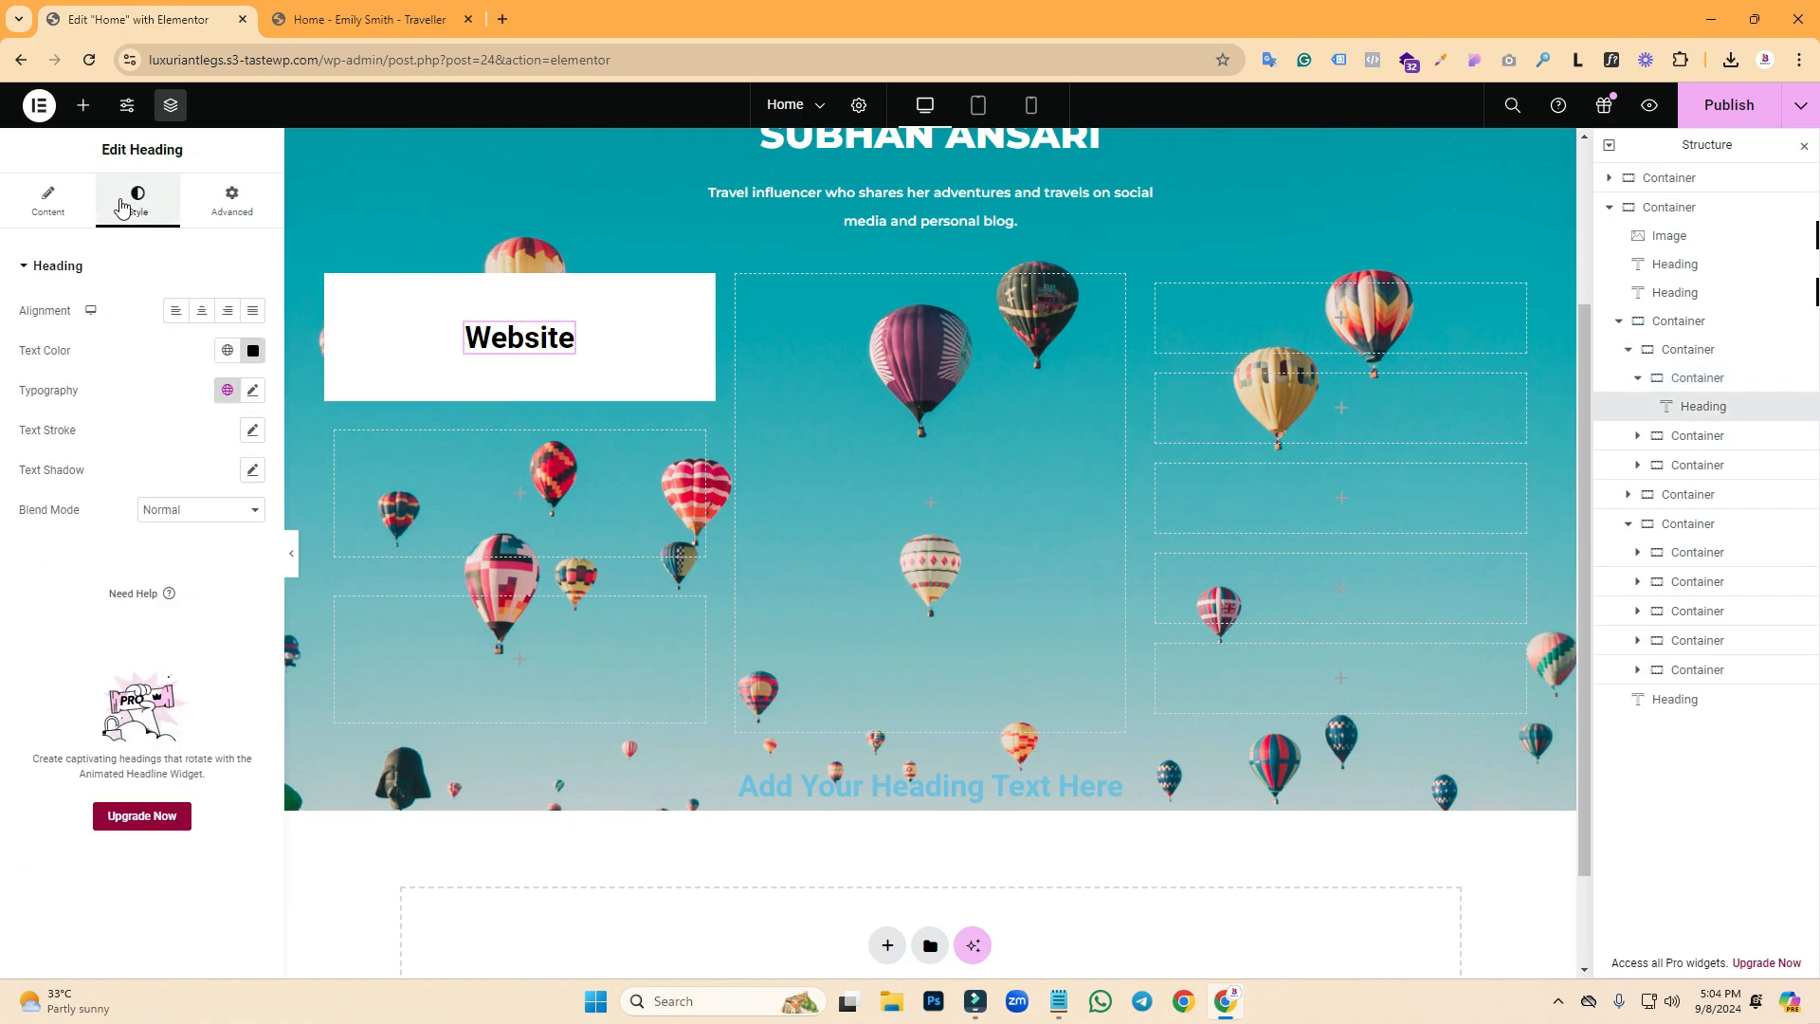
left_click(254, 389)
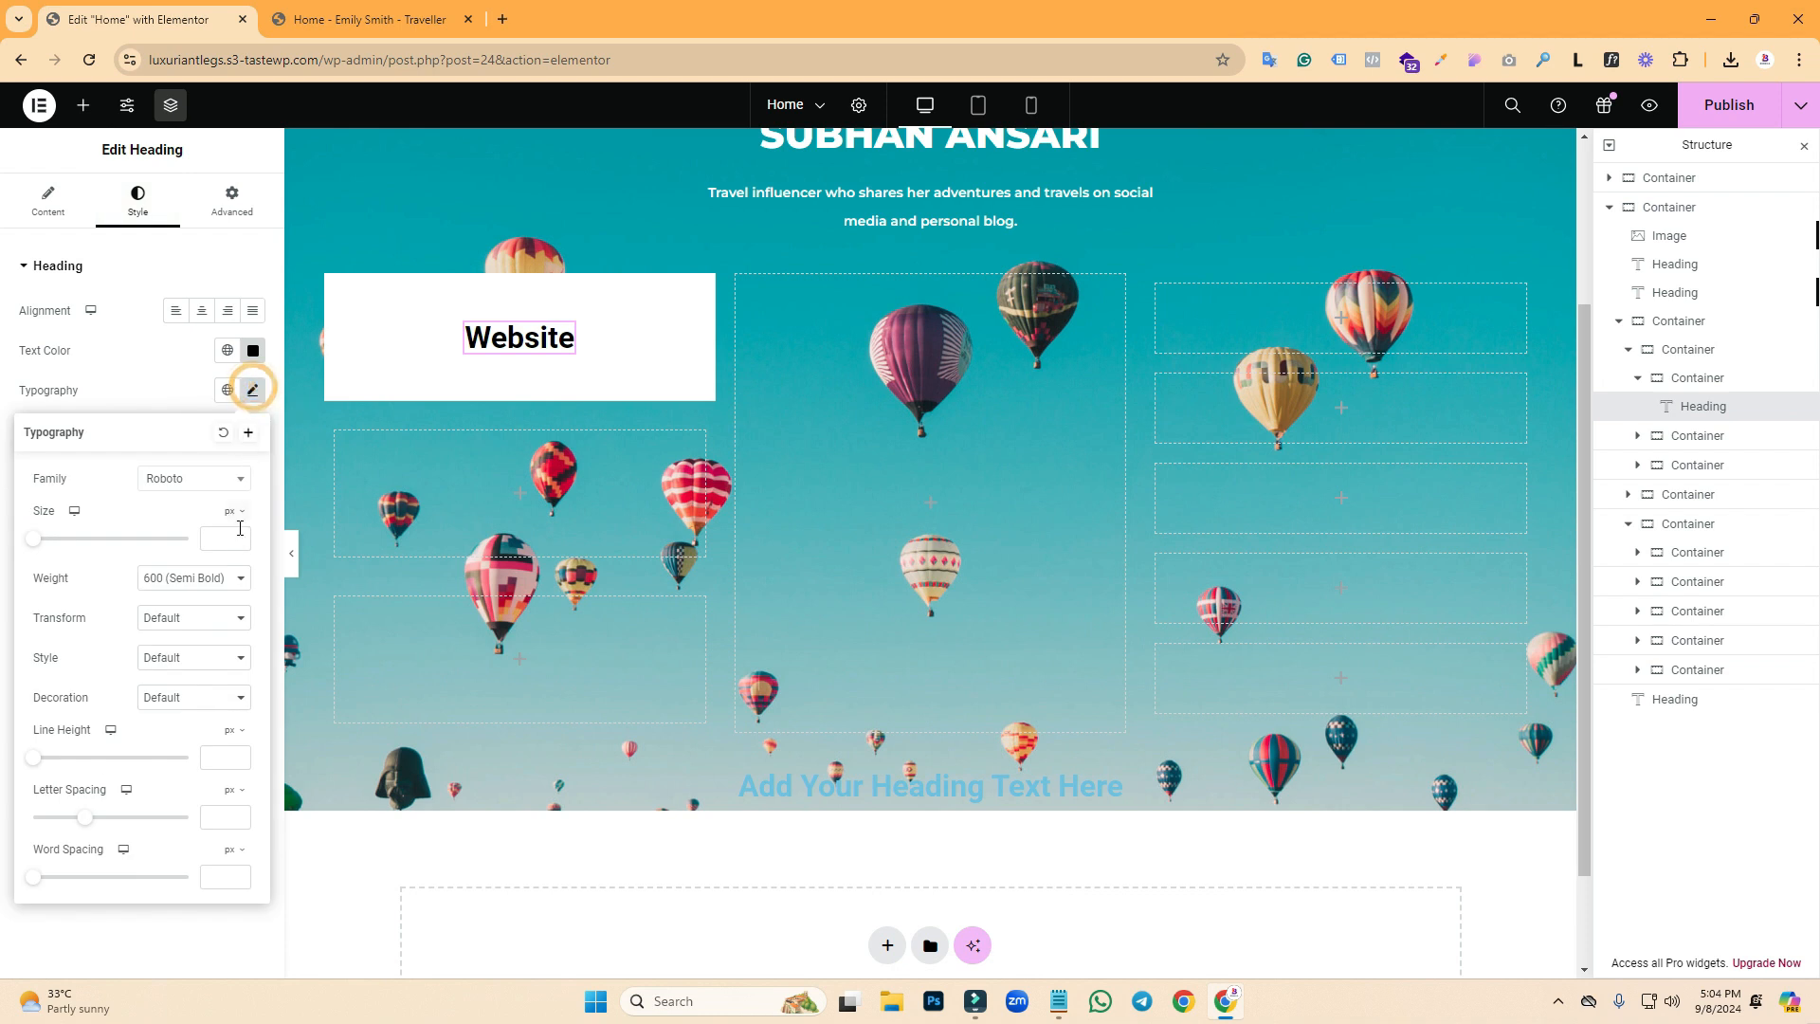
left_click(189, 485)
type("monte")
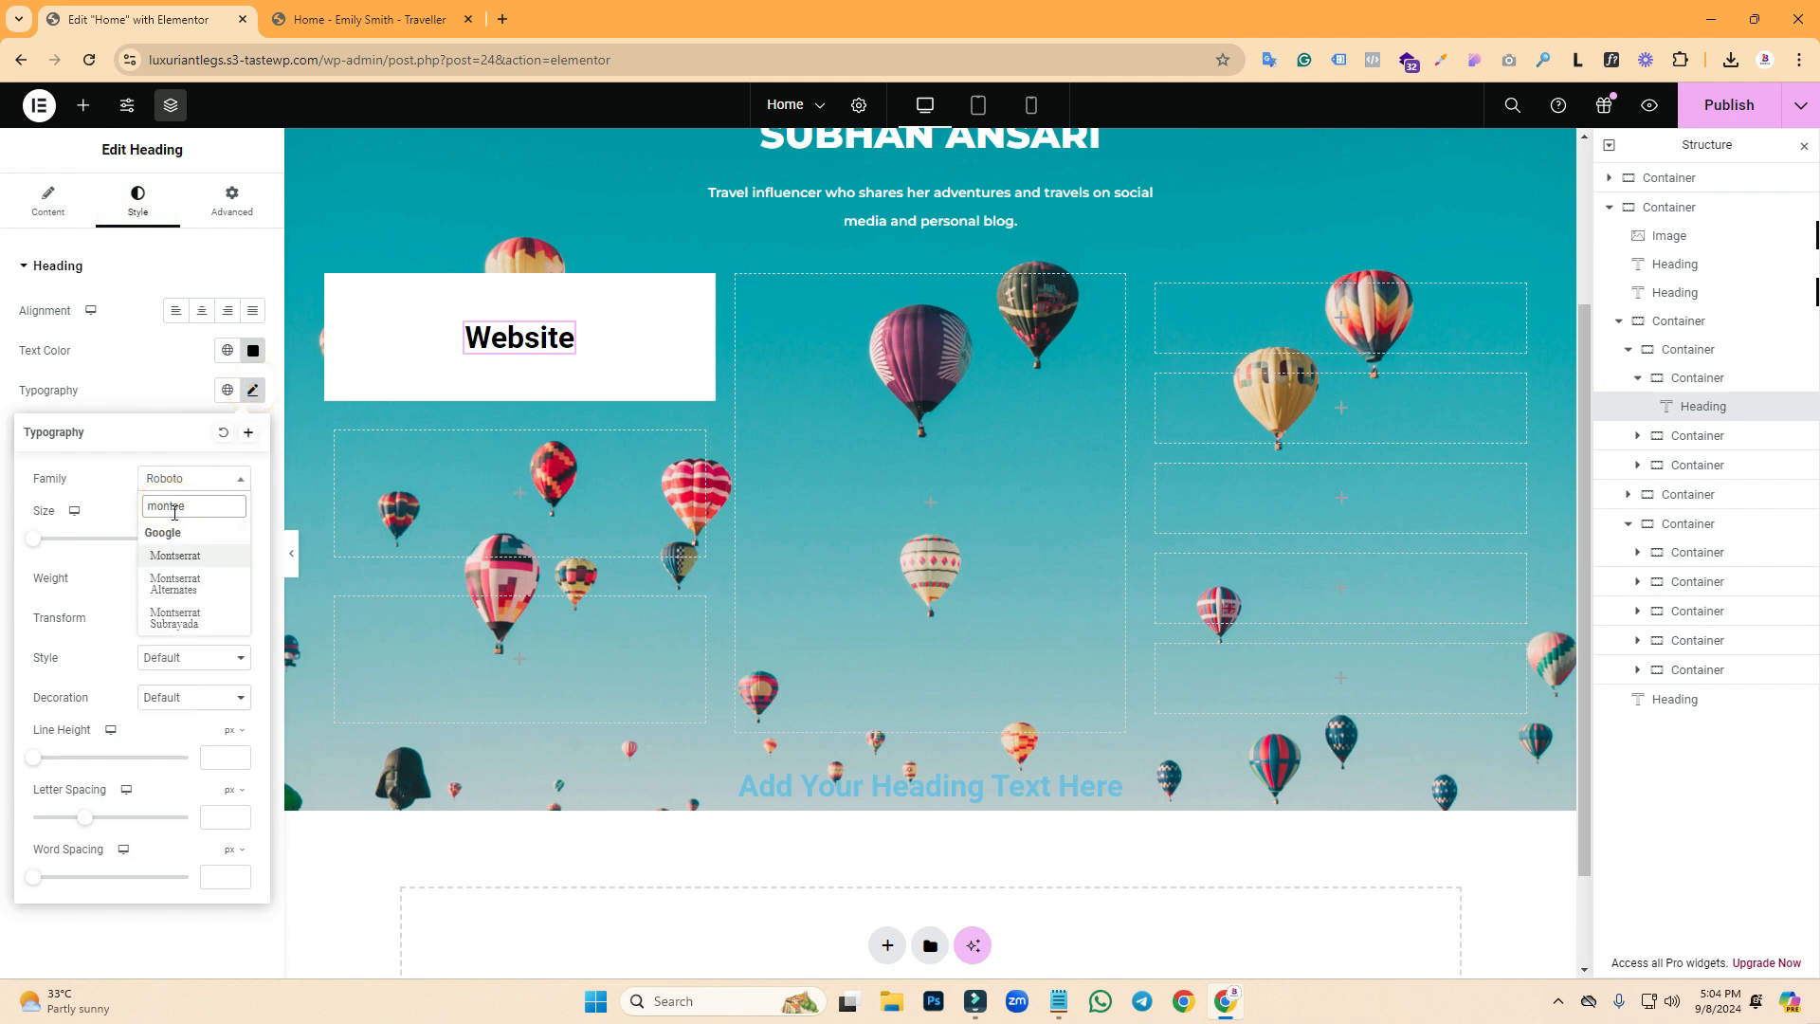
left_click(178, 554)
left_click(215, 538)
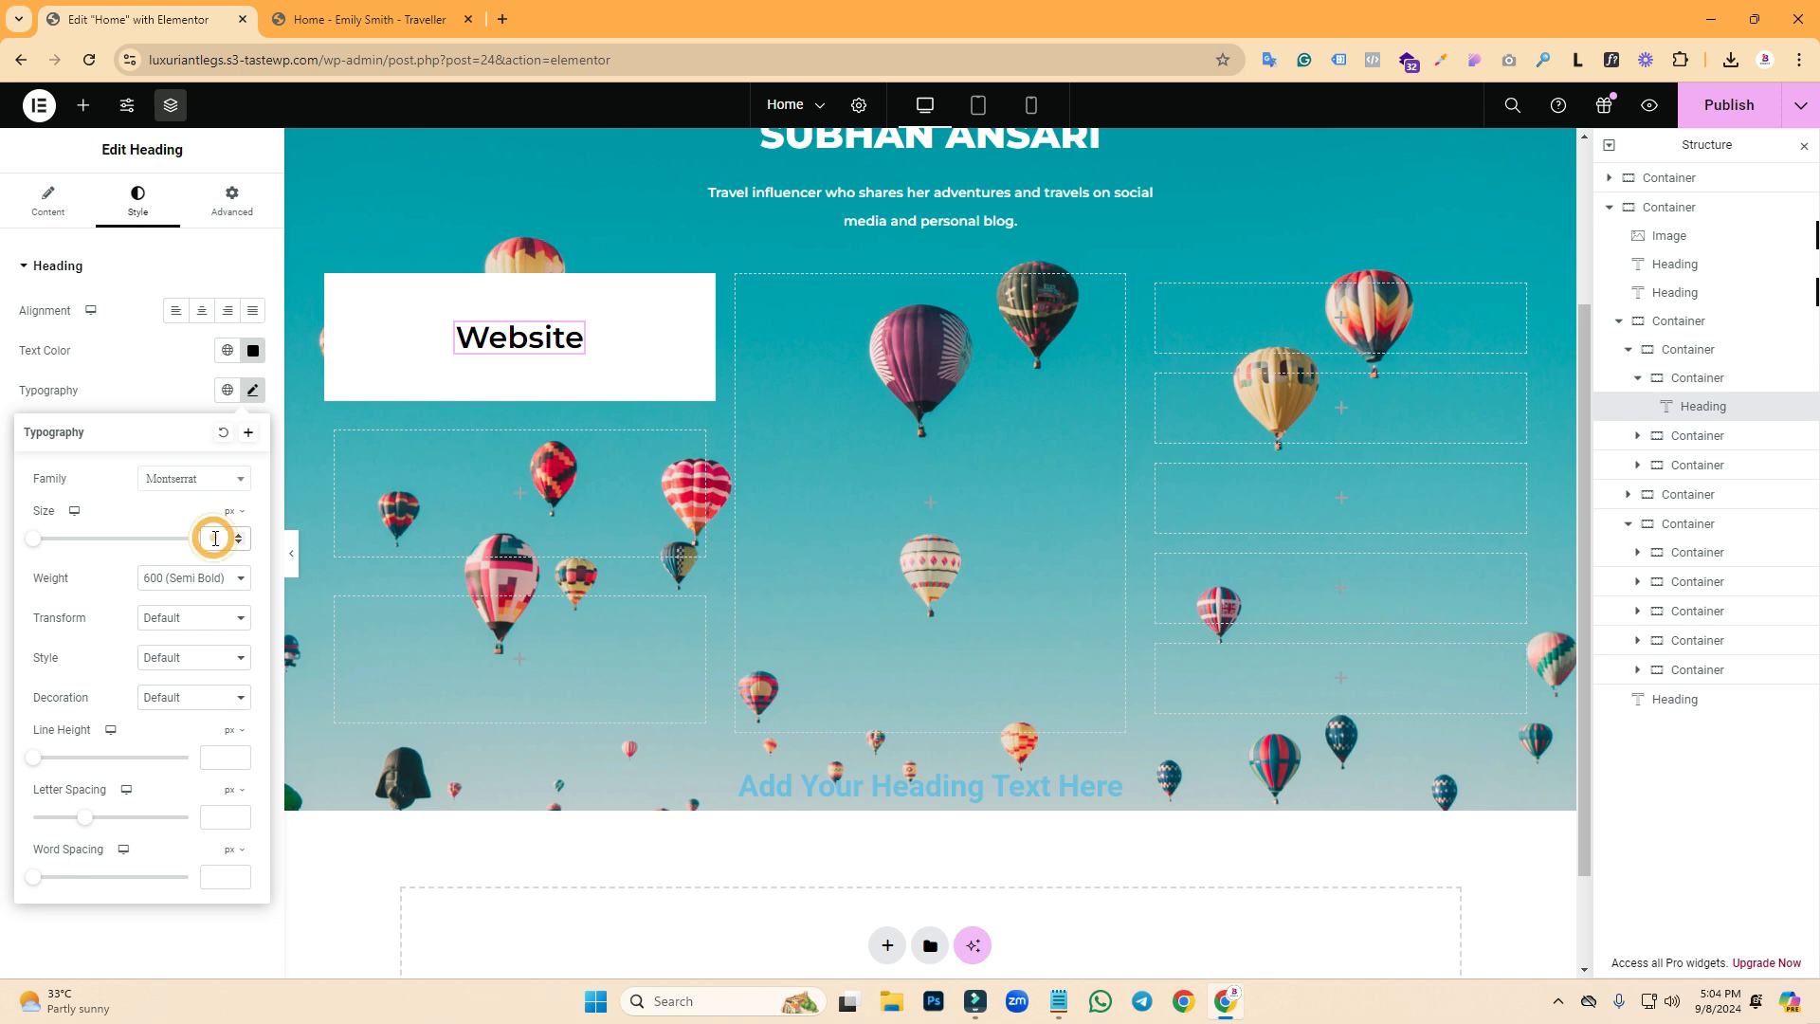
type("145")
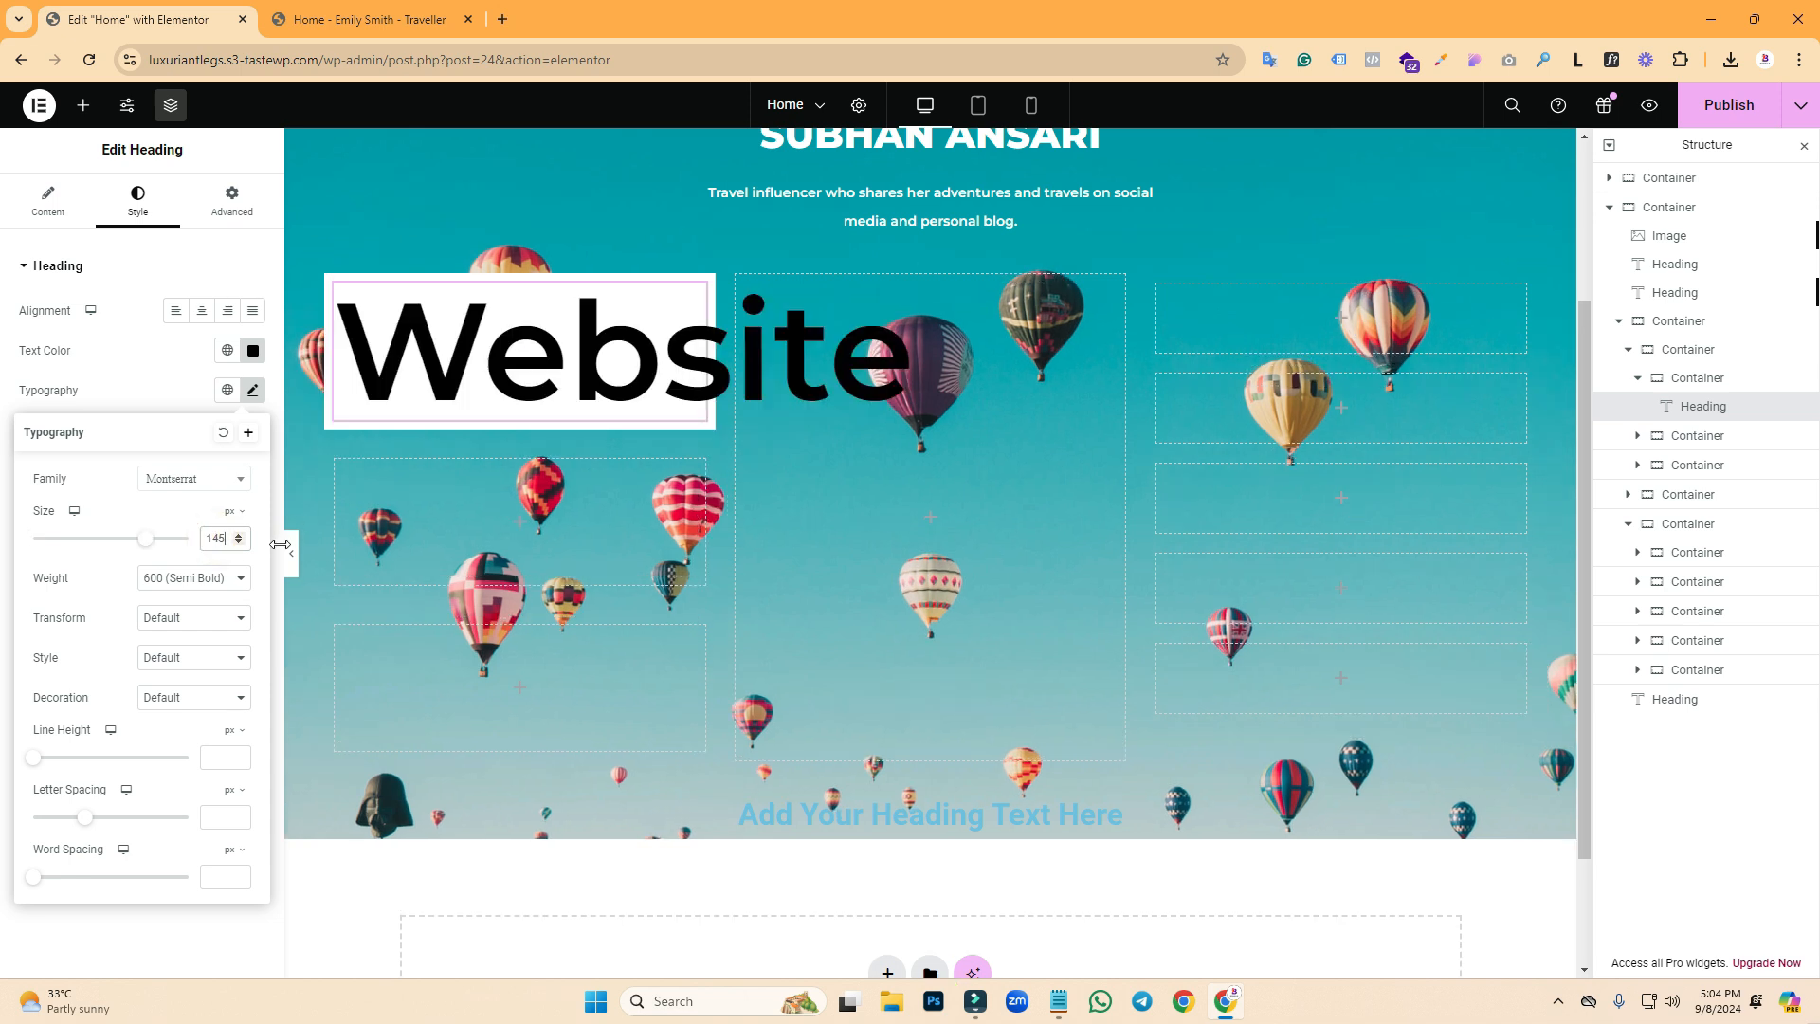
type("16")
left_click(425, 7)
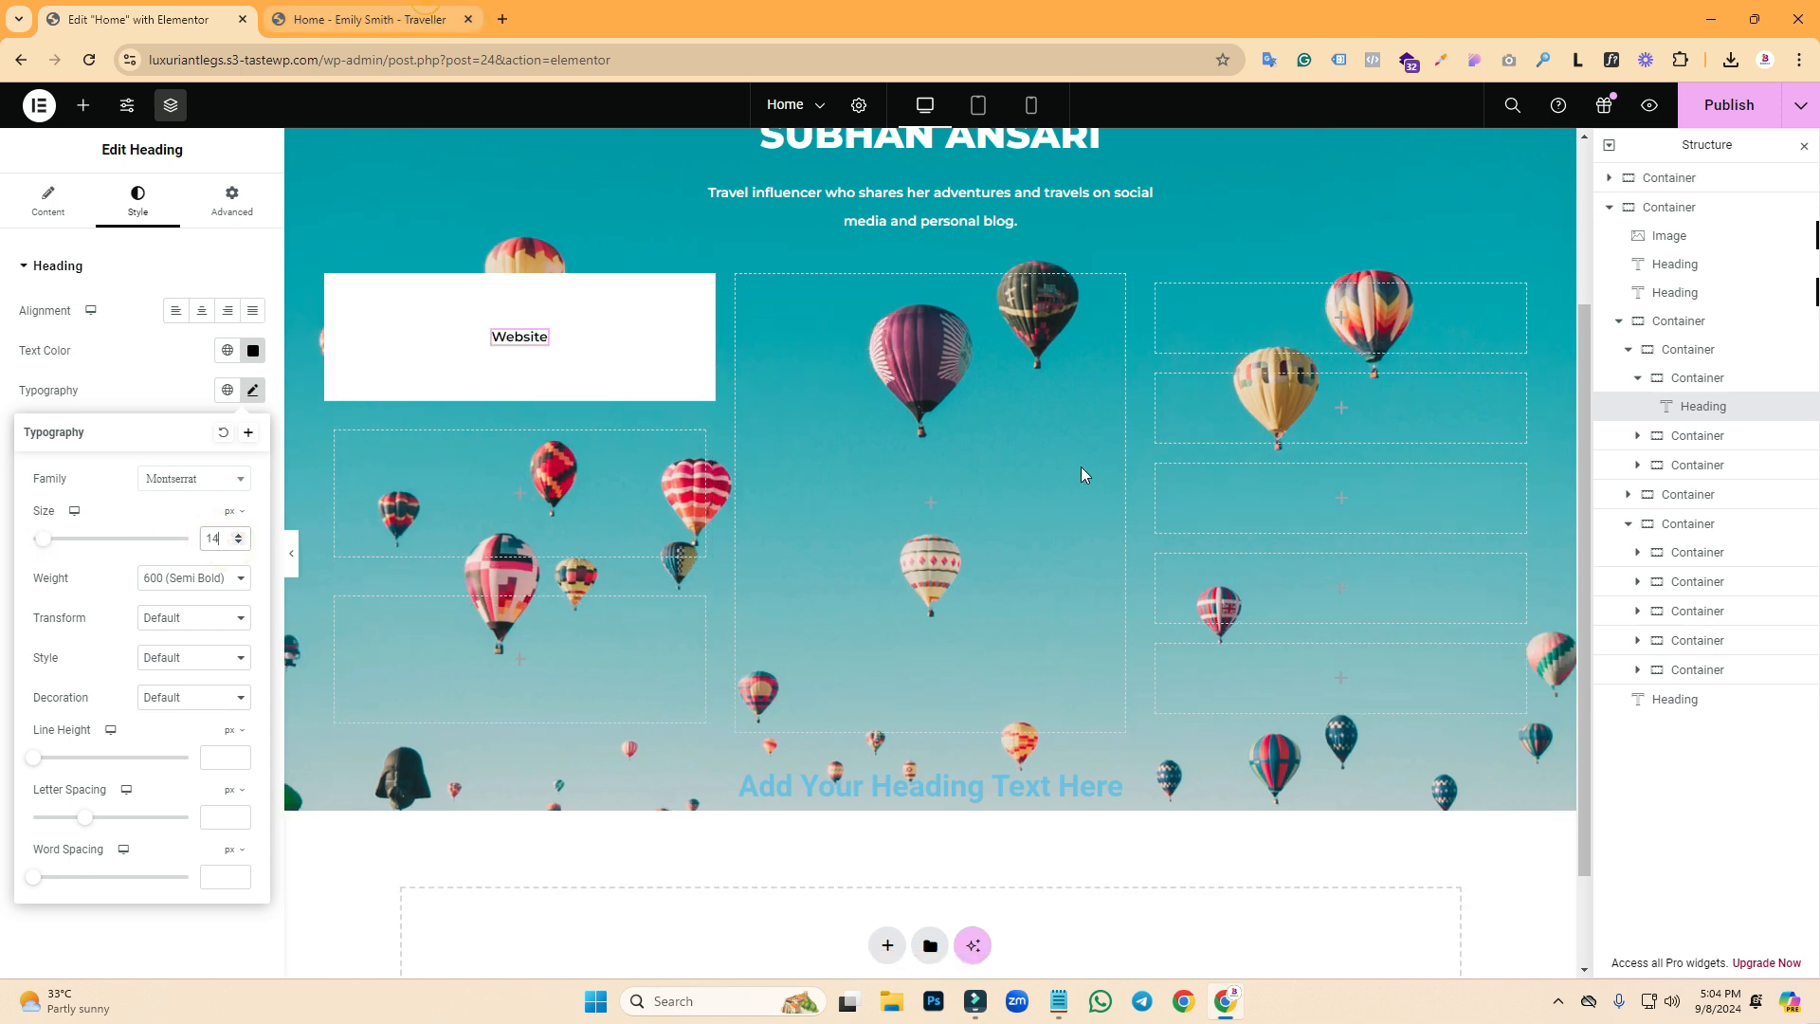
left_click(83, 8)
double_click(218, 538)
type("16")
type("20")
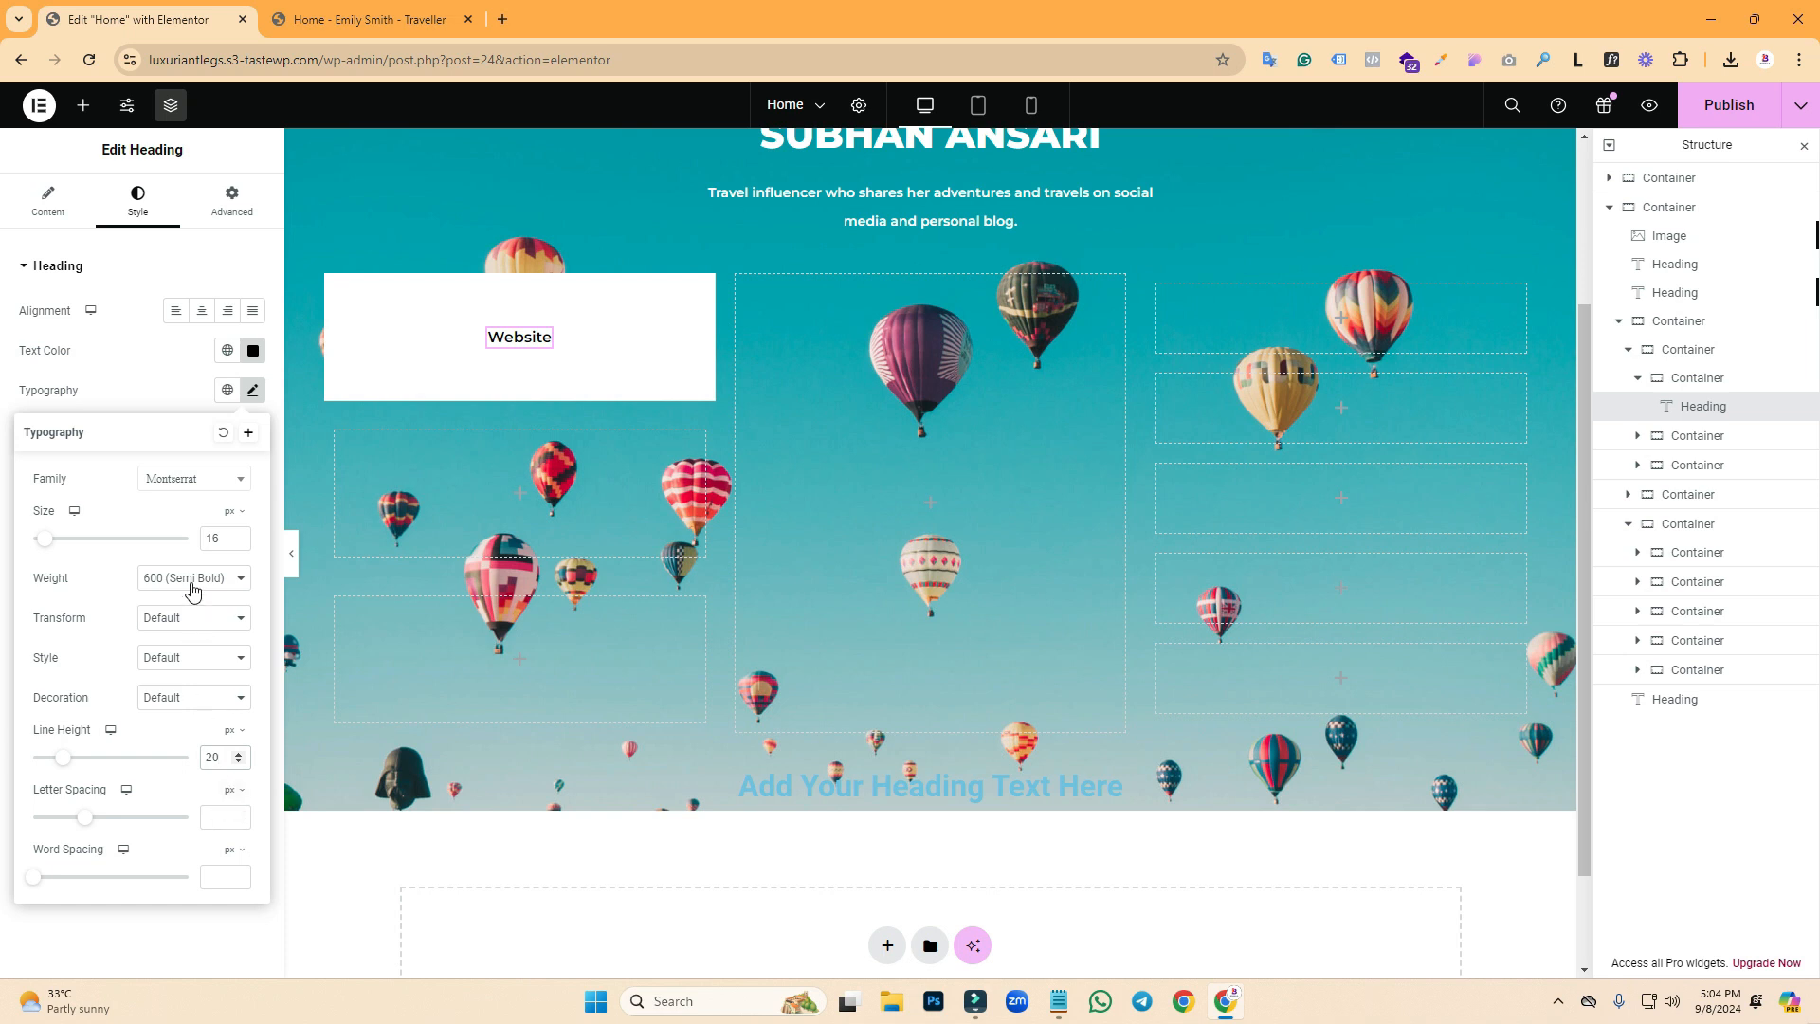
key("ctrl+Tab")
key("ctrl+shift+Tab")
- Make the WEBSITE heading uppercase and bold 700, then go to its letter spacing field
left_click(201, 618)
left_click(191, 663)
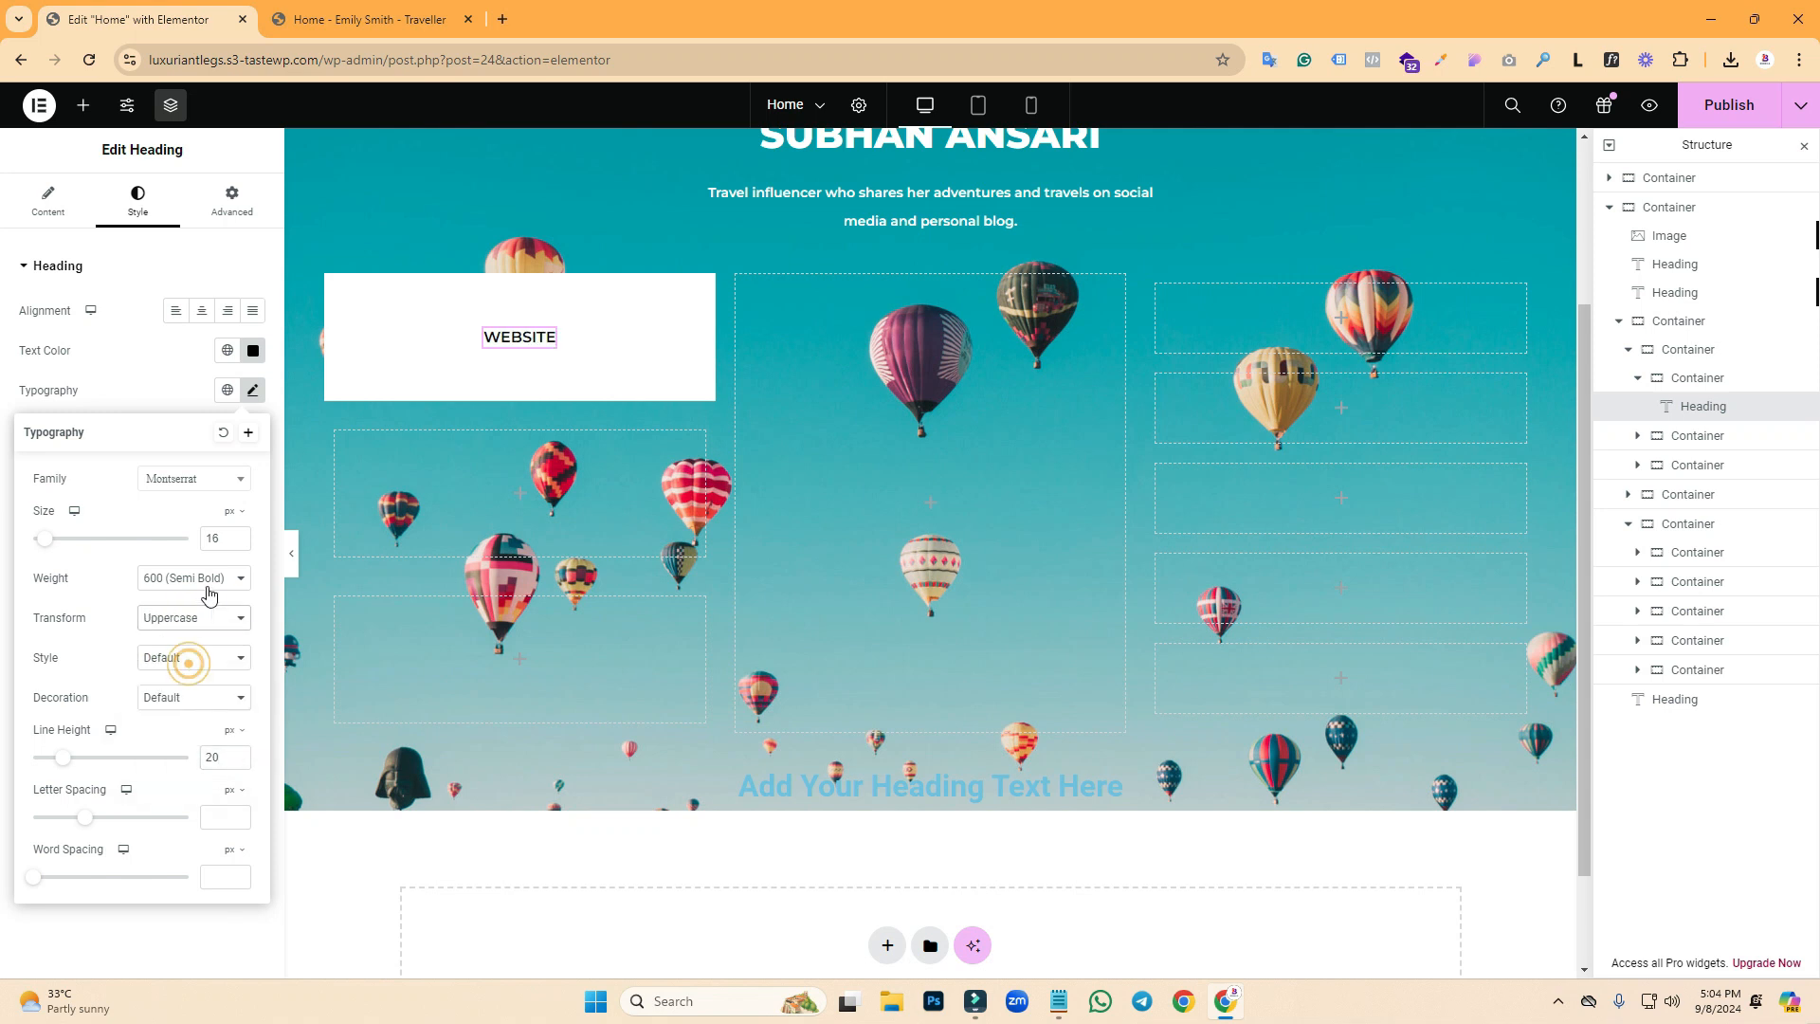
left_click(209, 586)
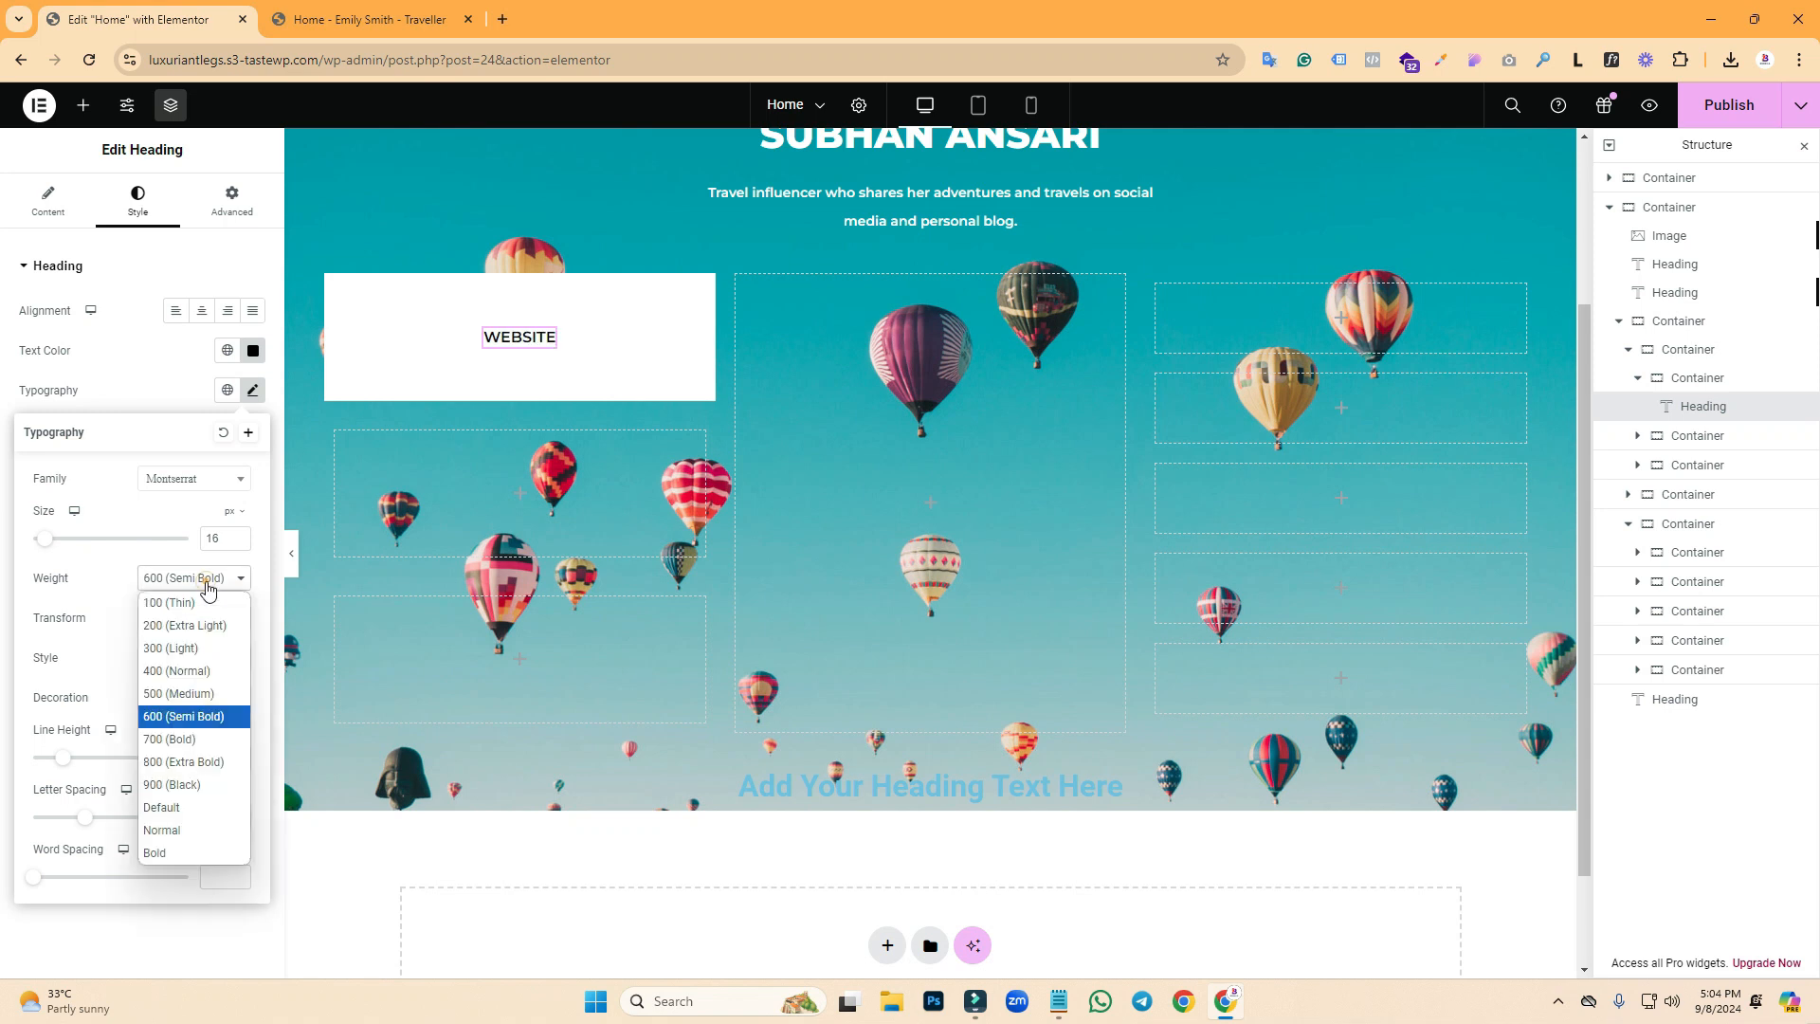
left_click(194, 718)
left_click(189, 592)
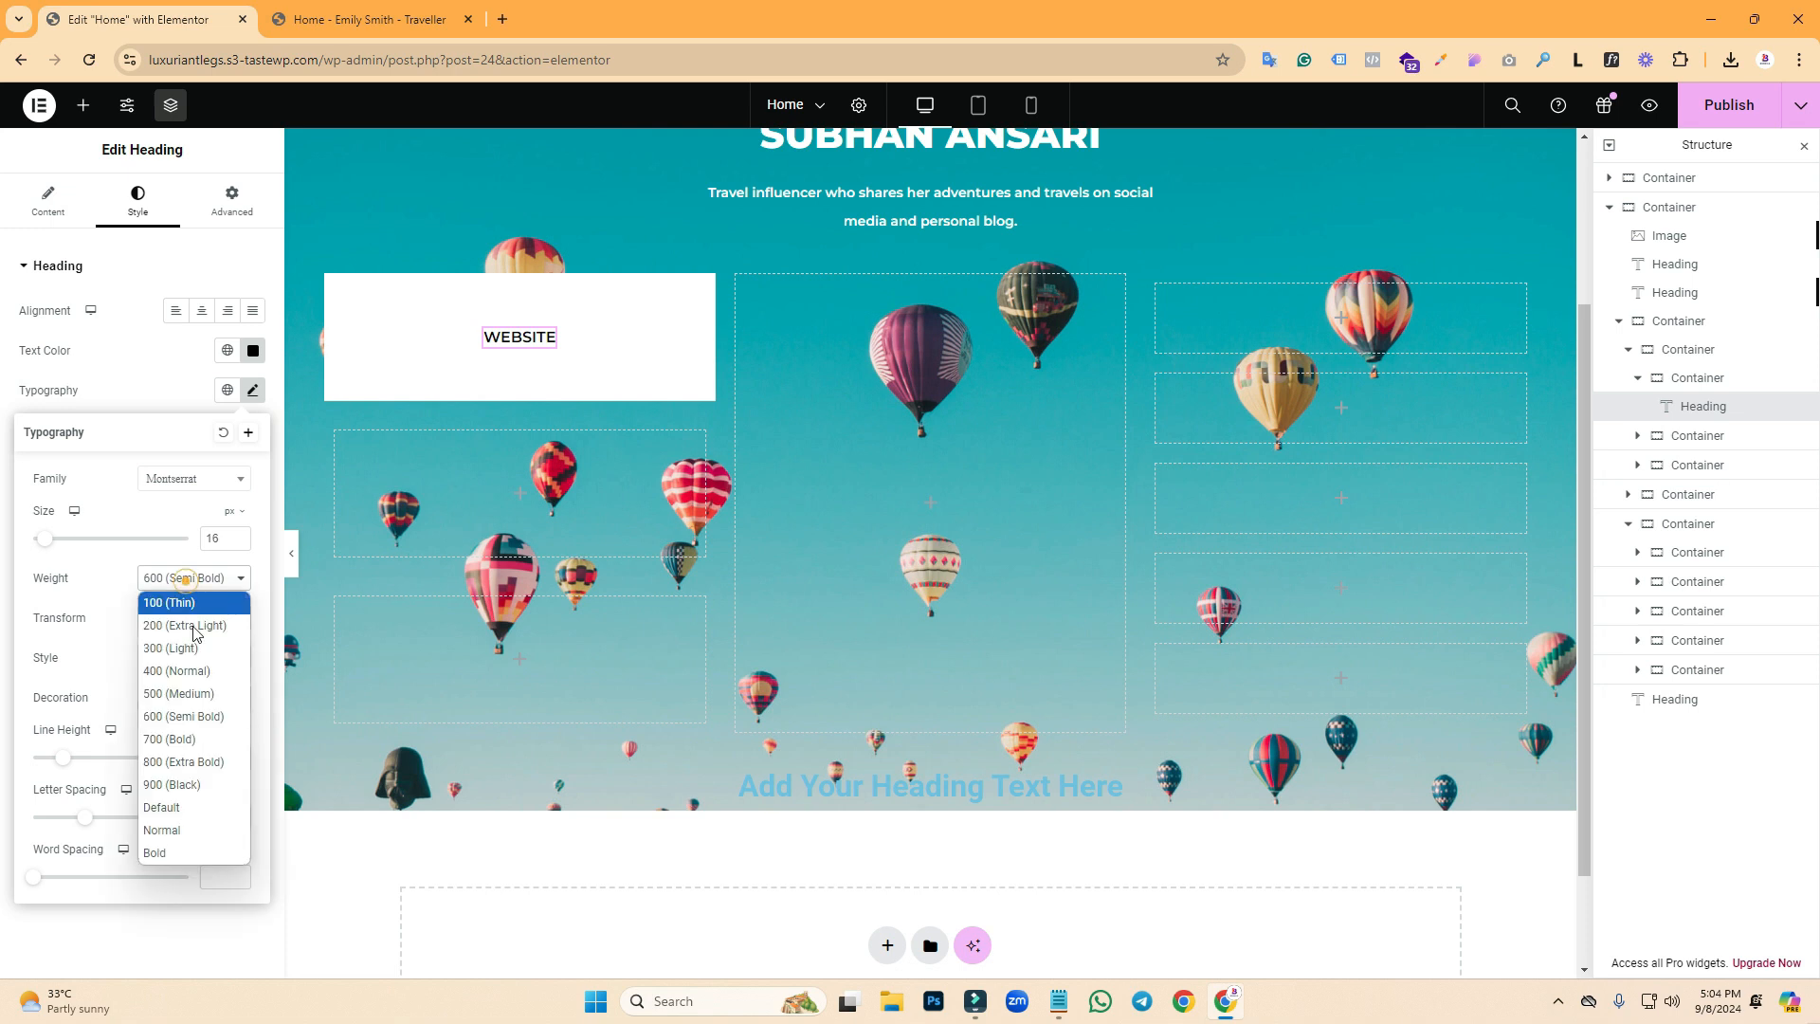
left_click(192, 736)
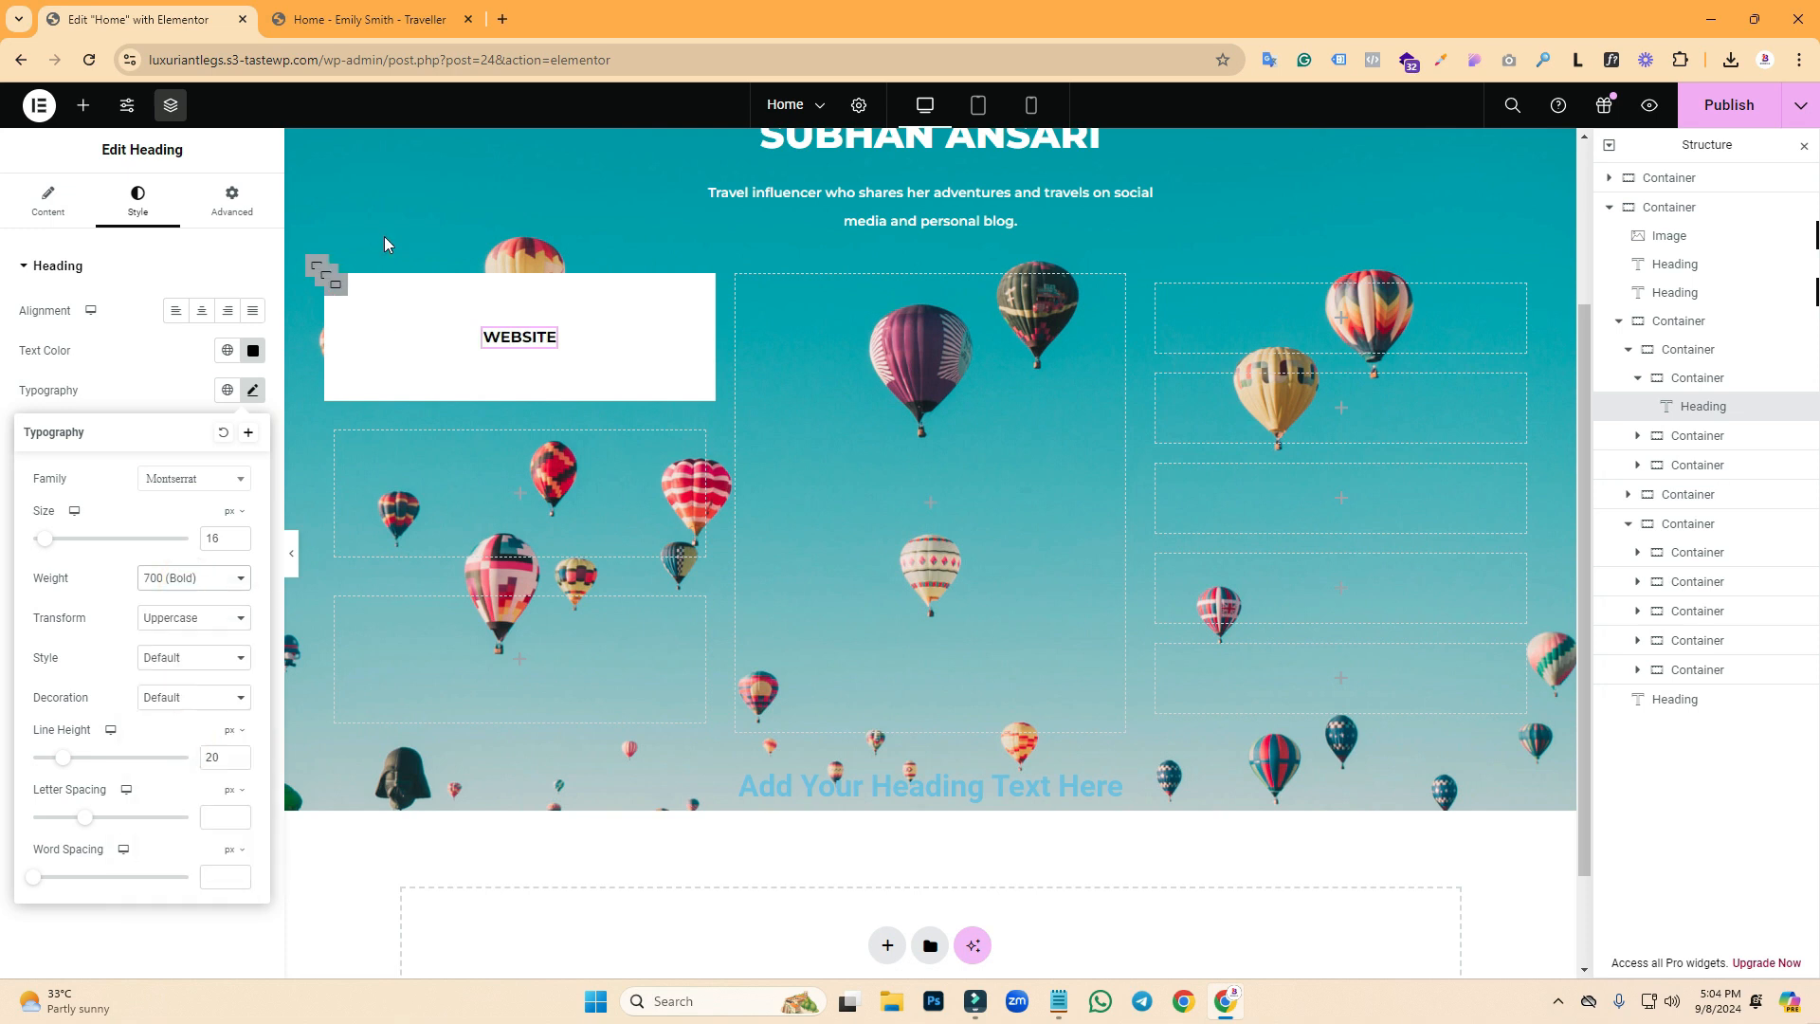
left_click(384, 19)
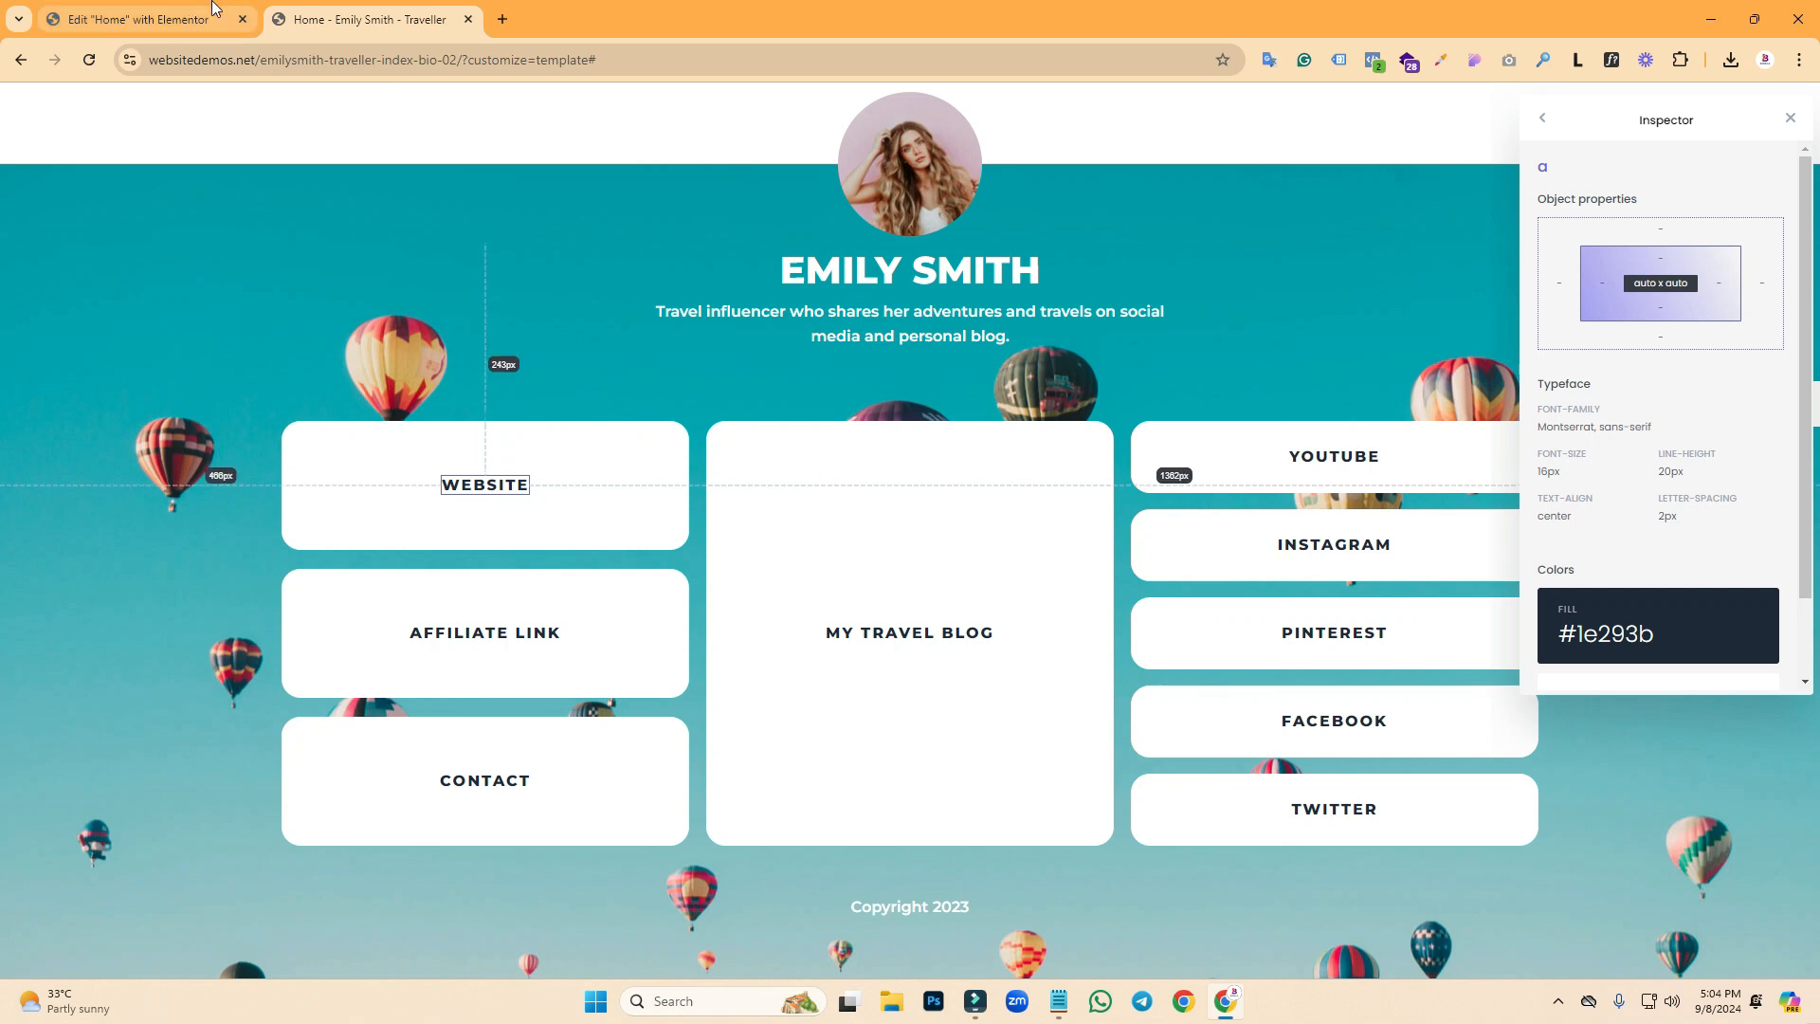
left_click(94, 9)
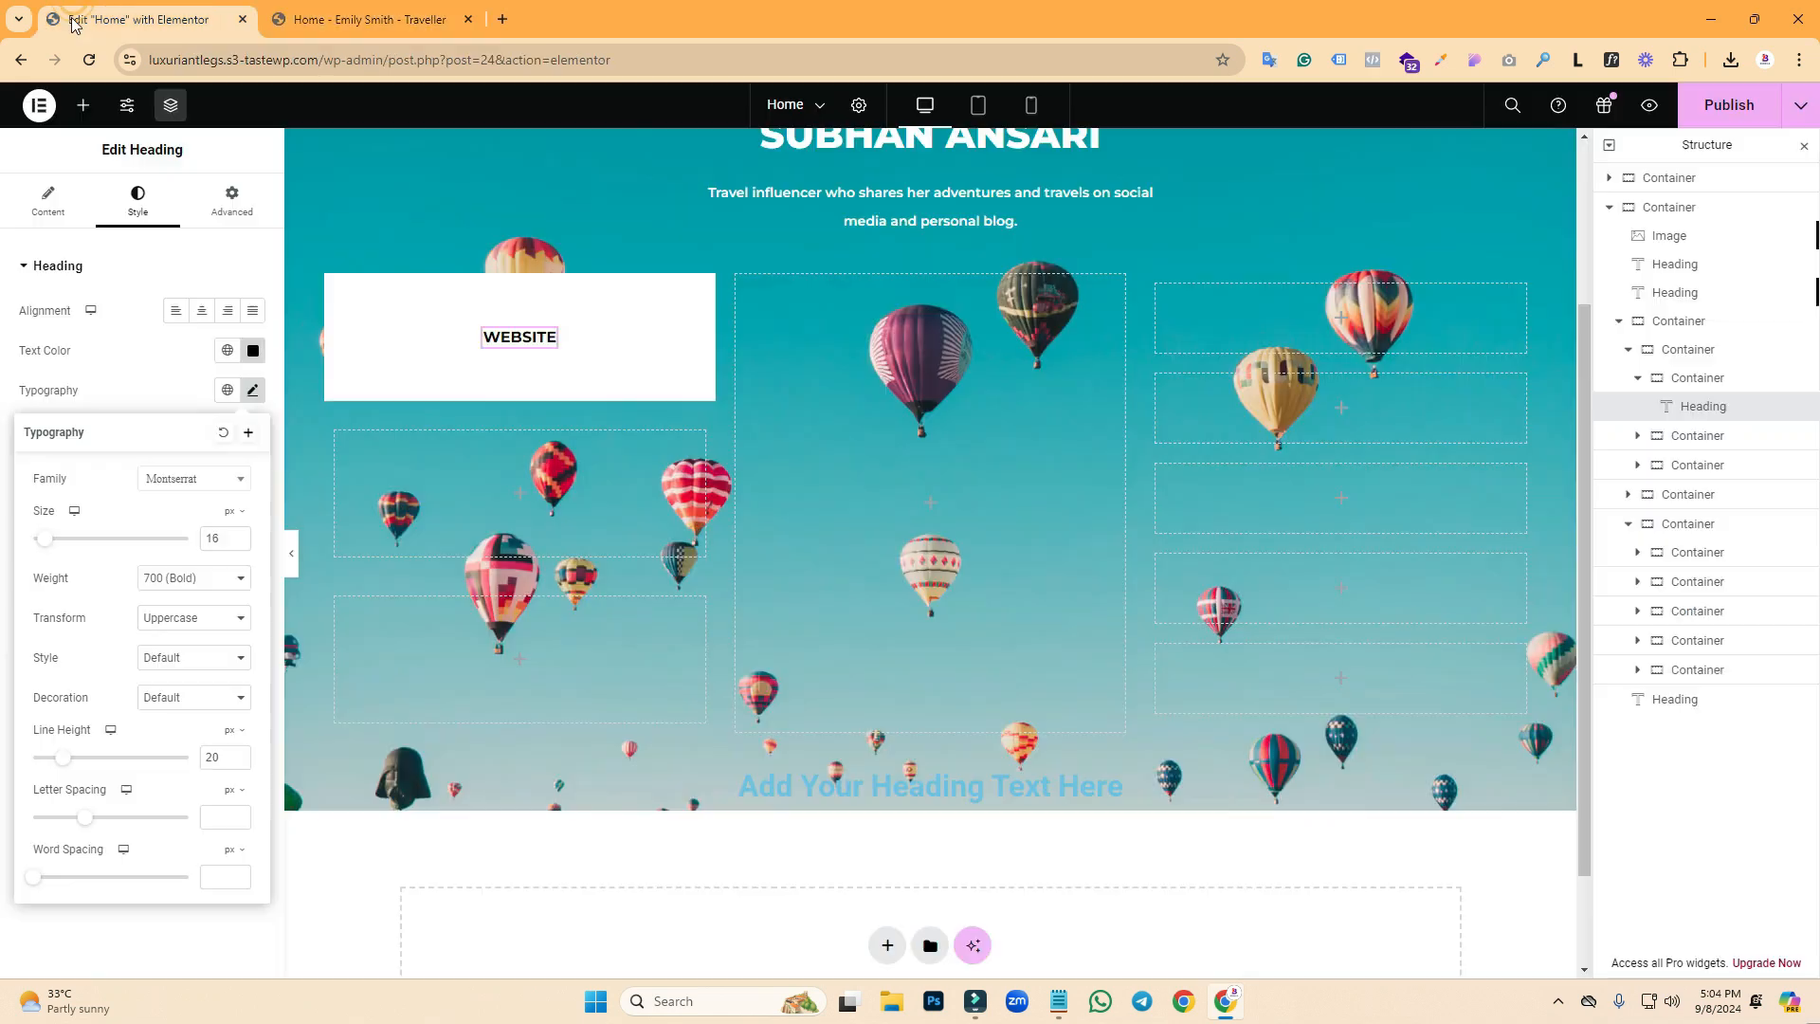
left_click(219, 819)
- Set the heading's letter spacing to 2 px and paste the WEBSITE box into the two empty left boxes
type("2")
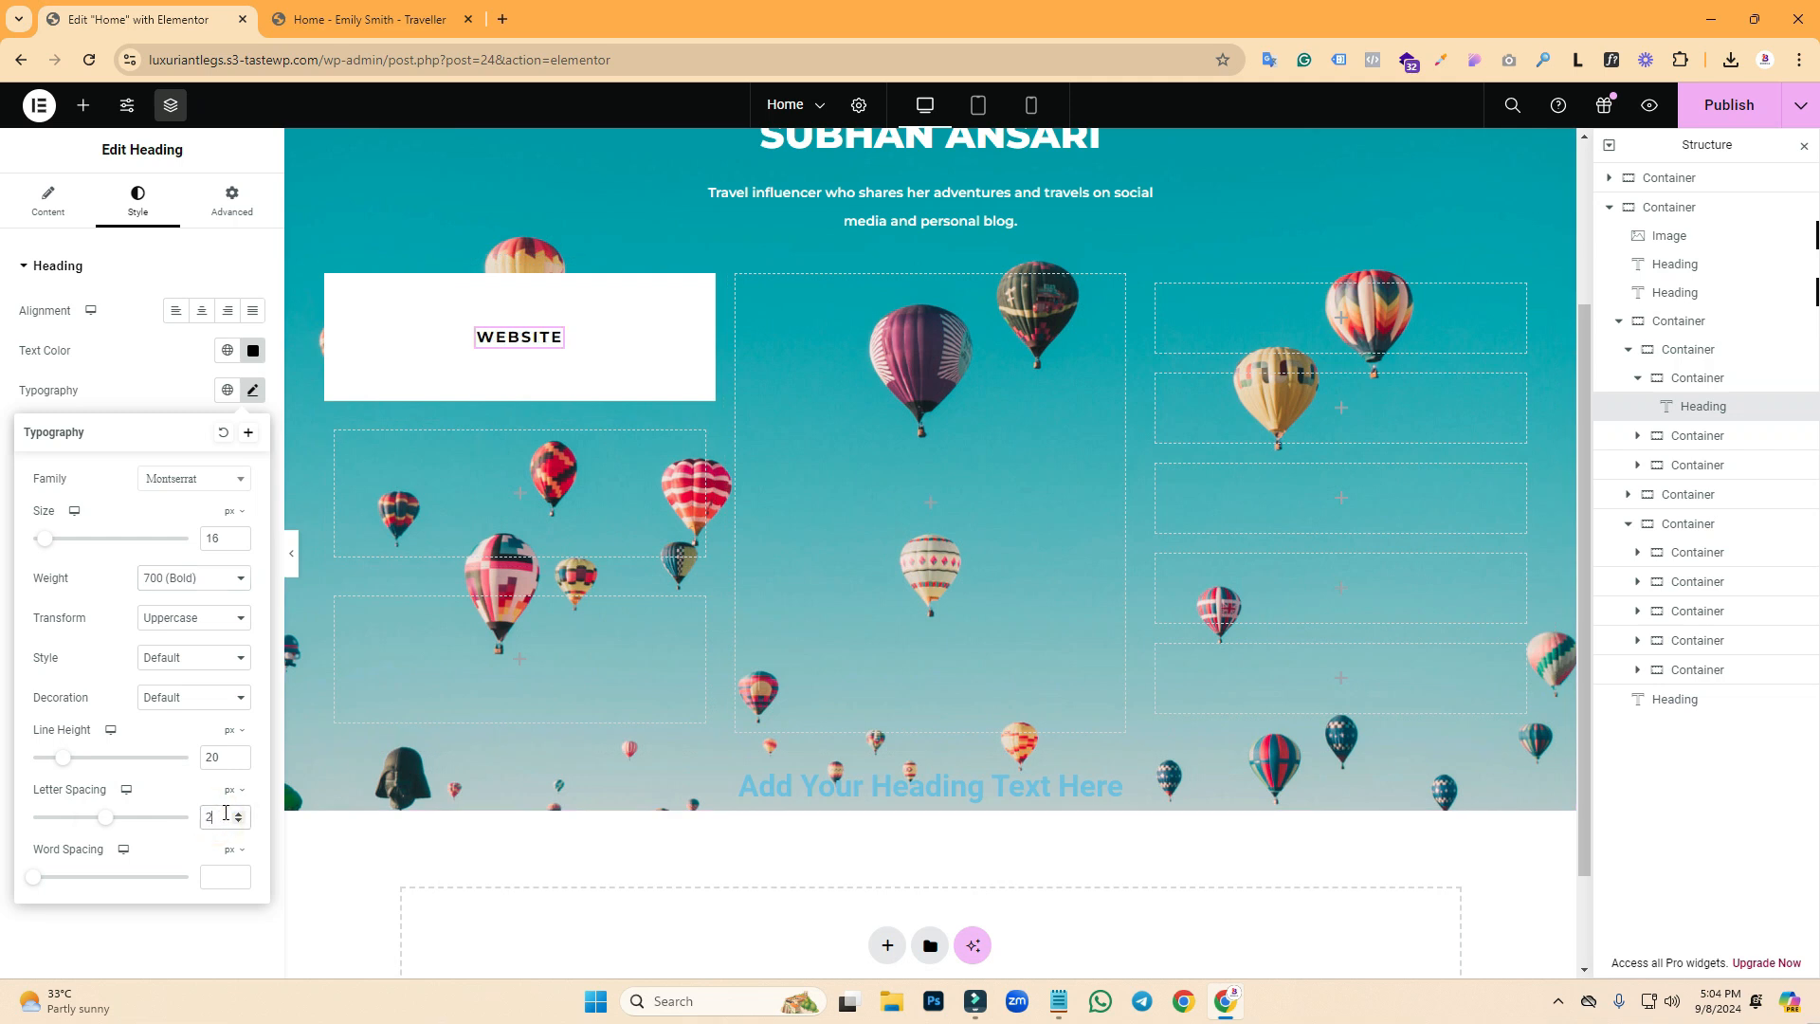
right_click(558, 341)
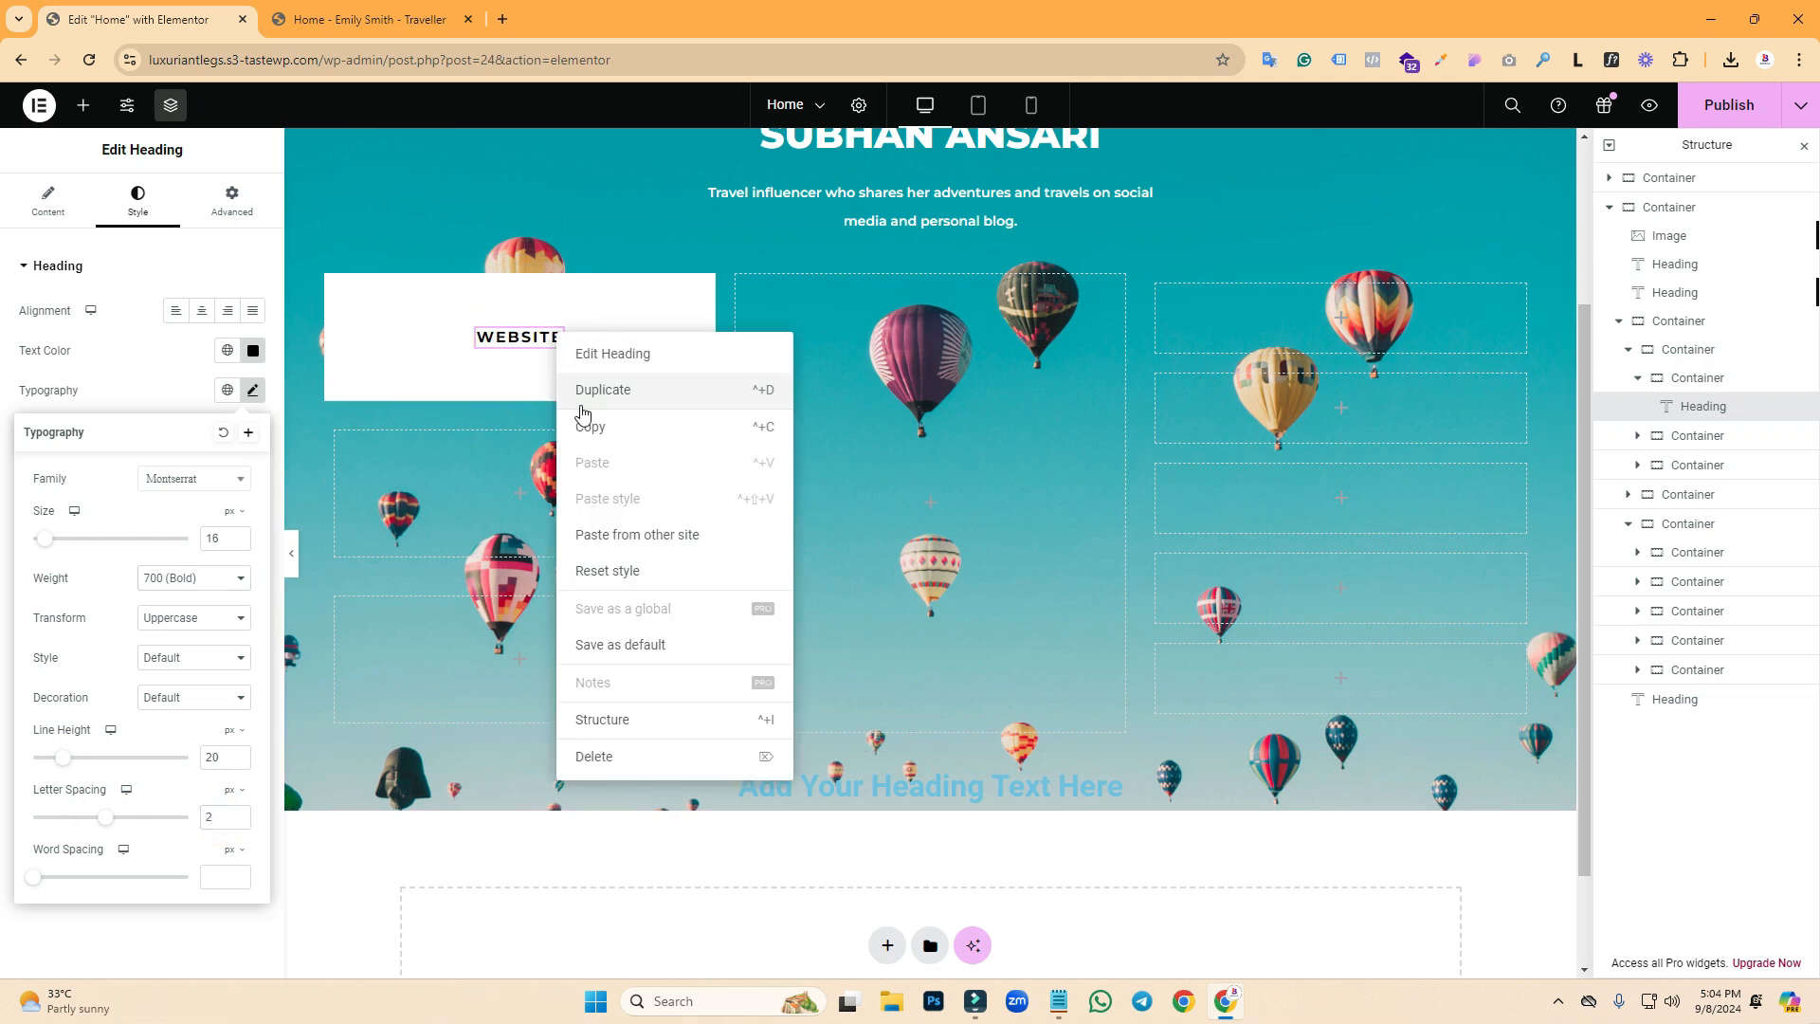
left_click(493, 491)
right_click(493, 492)
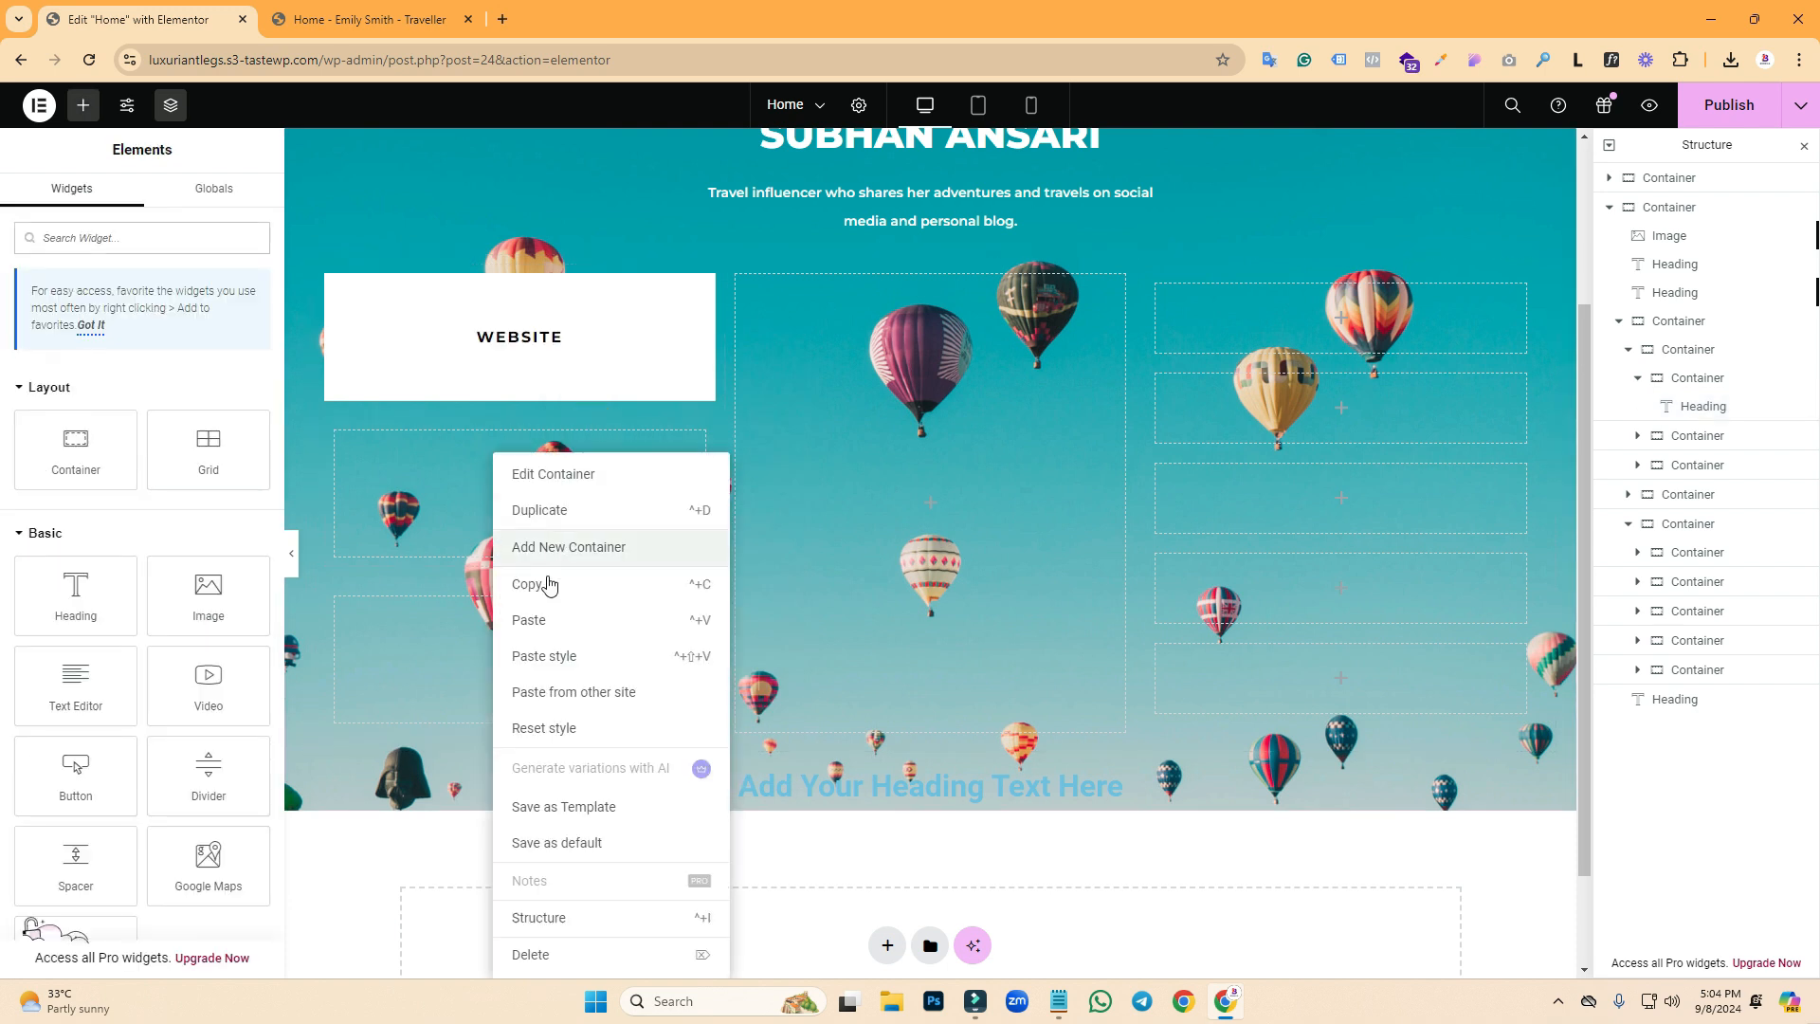
left_click(531, 630)
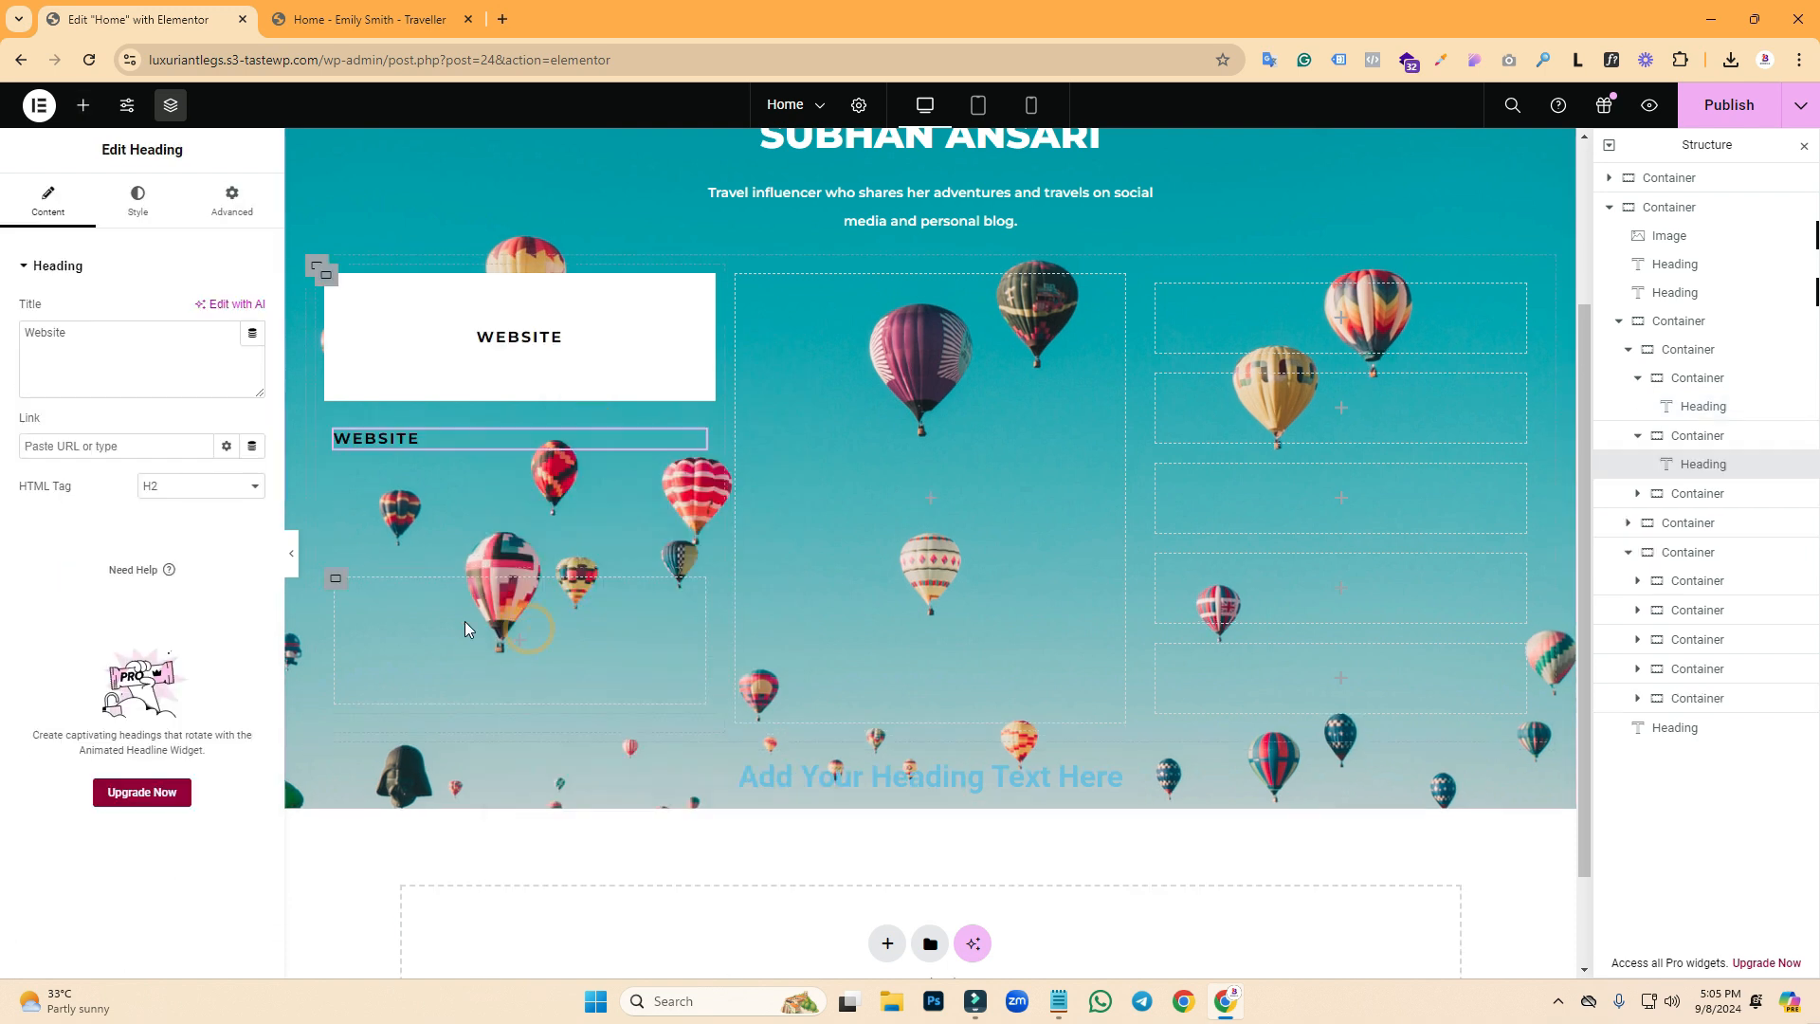
right_click(465, 622)
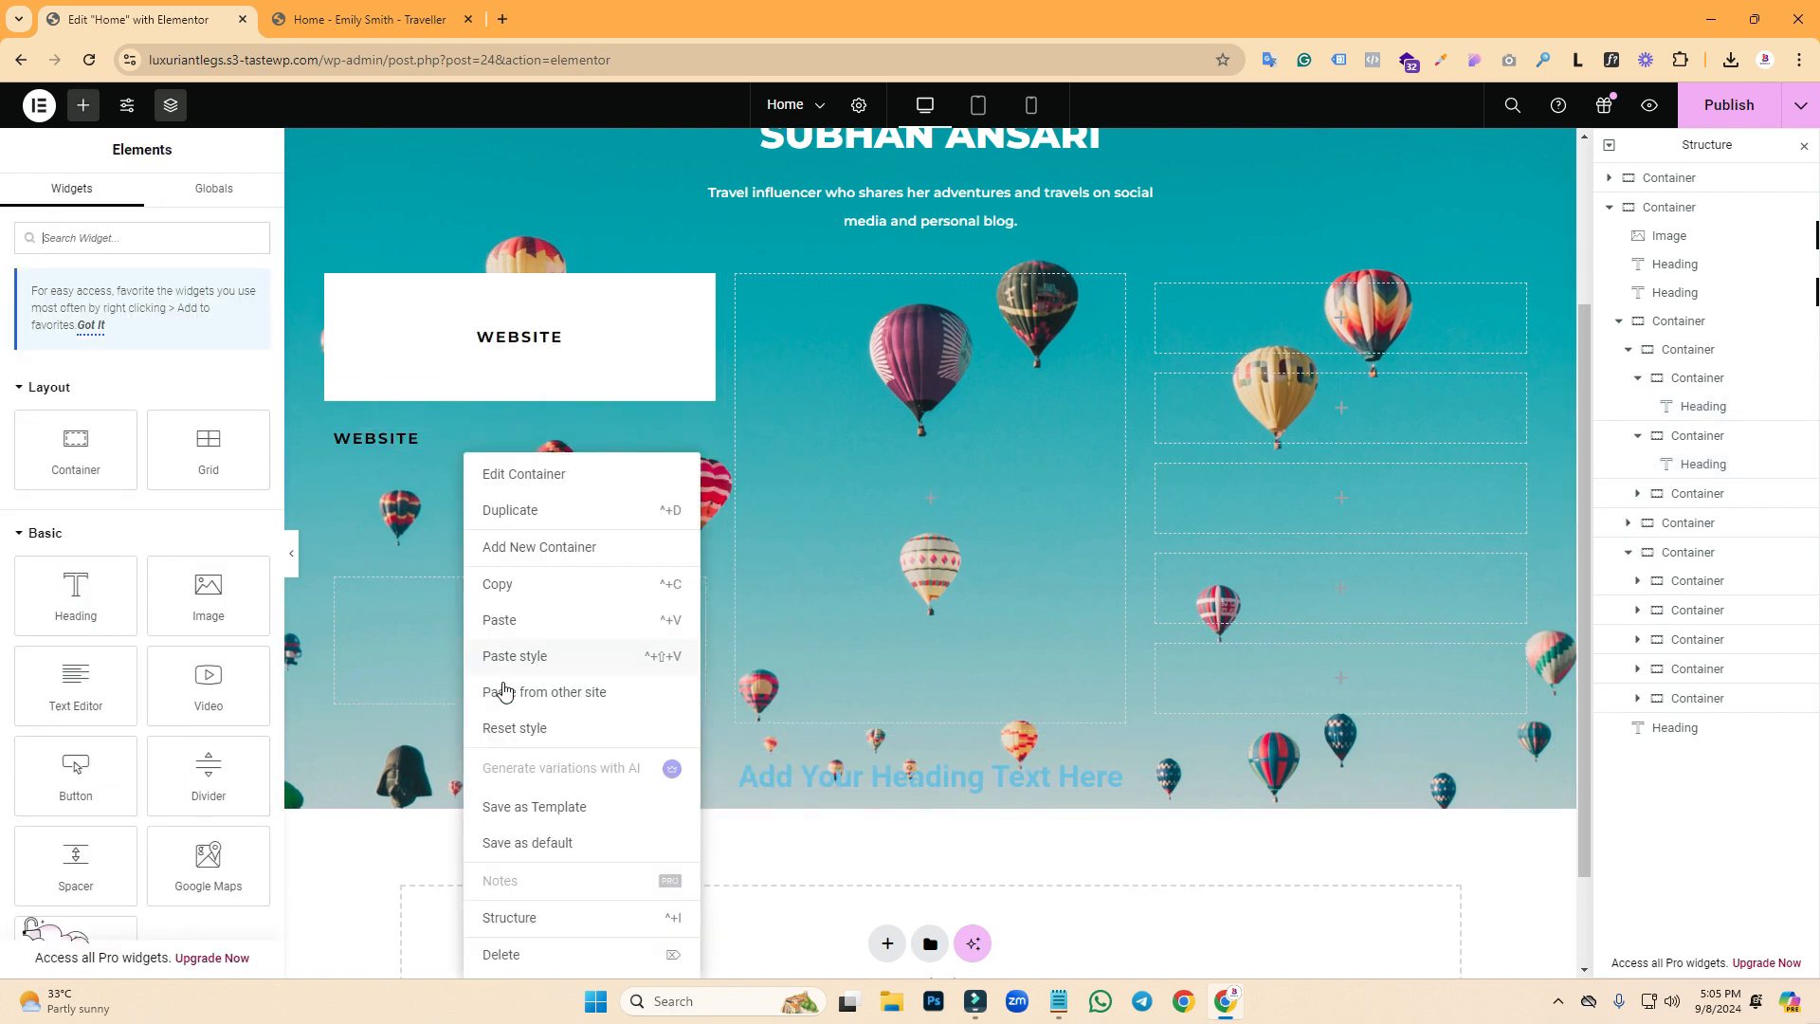
left_click(500, 628)
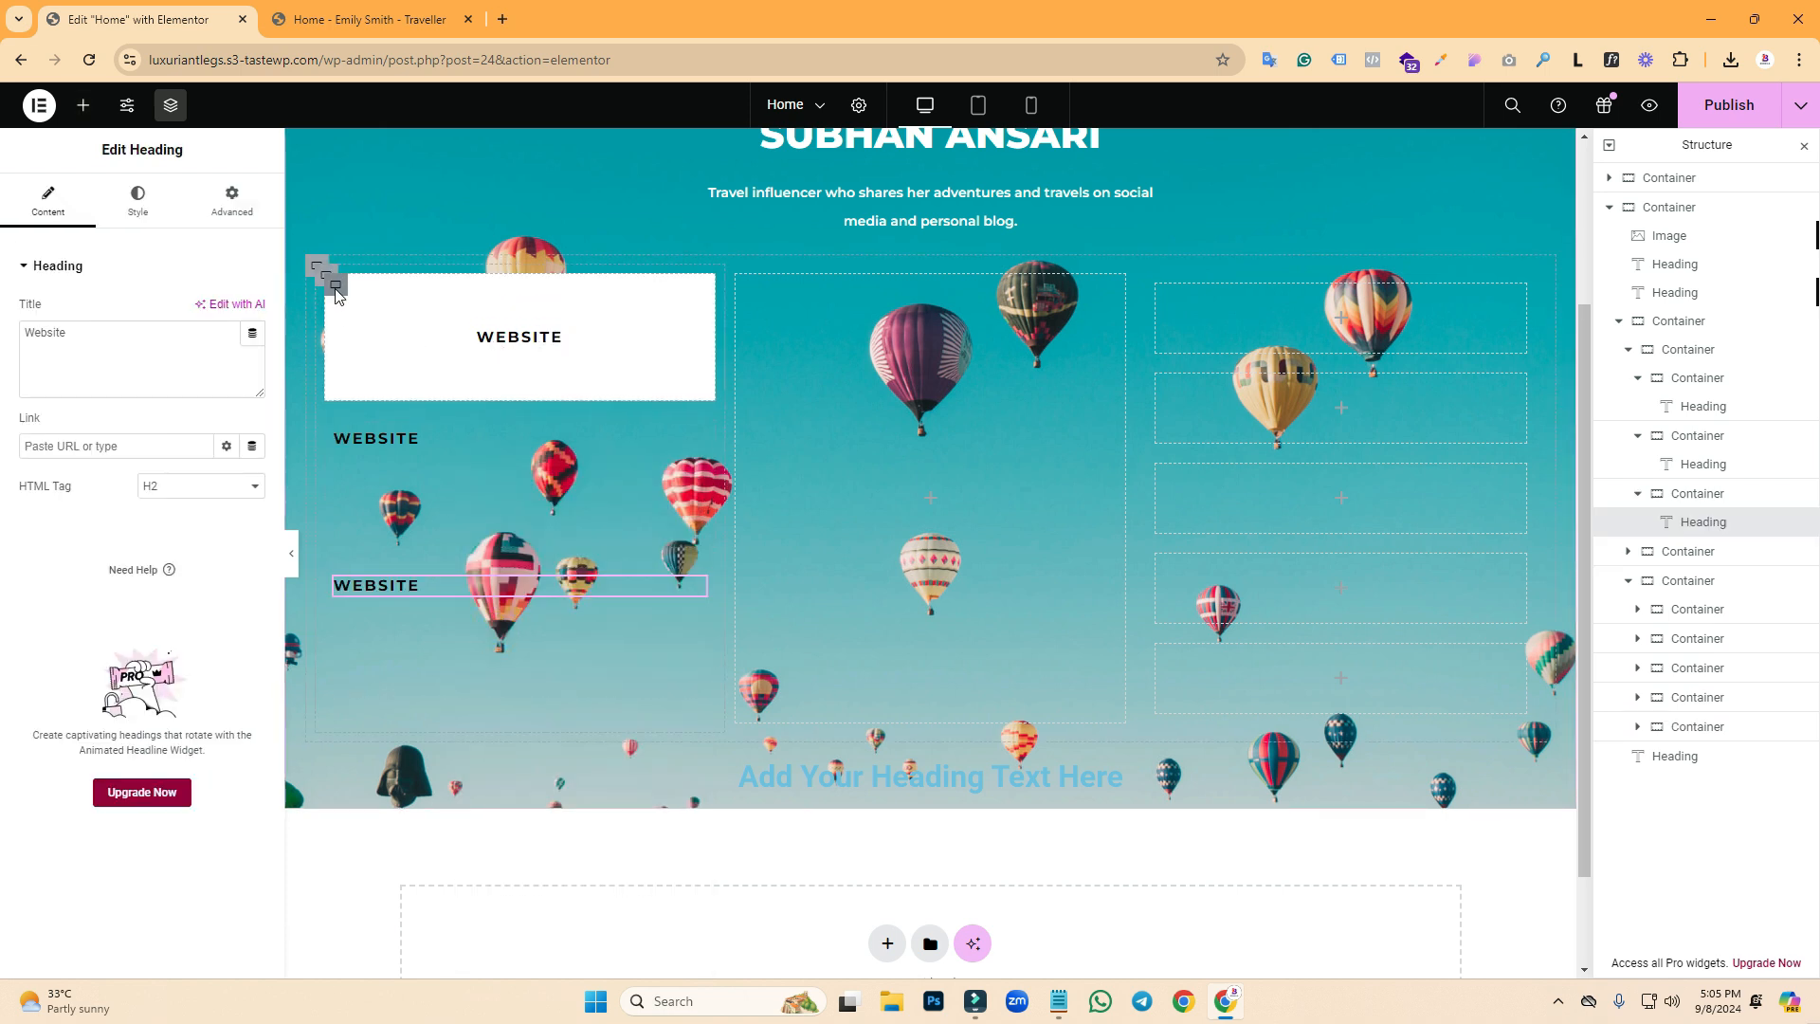
- Copy the first WEBSITE box and paste its white style onto the second and third boxes
right_click(339, 296)
left_click(369, 435)
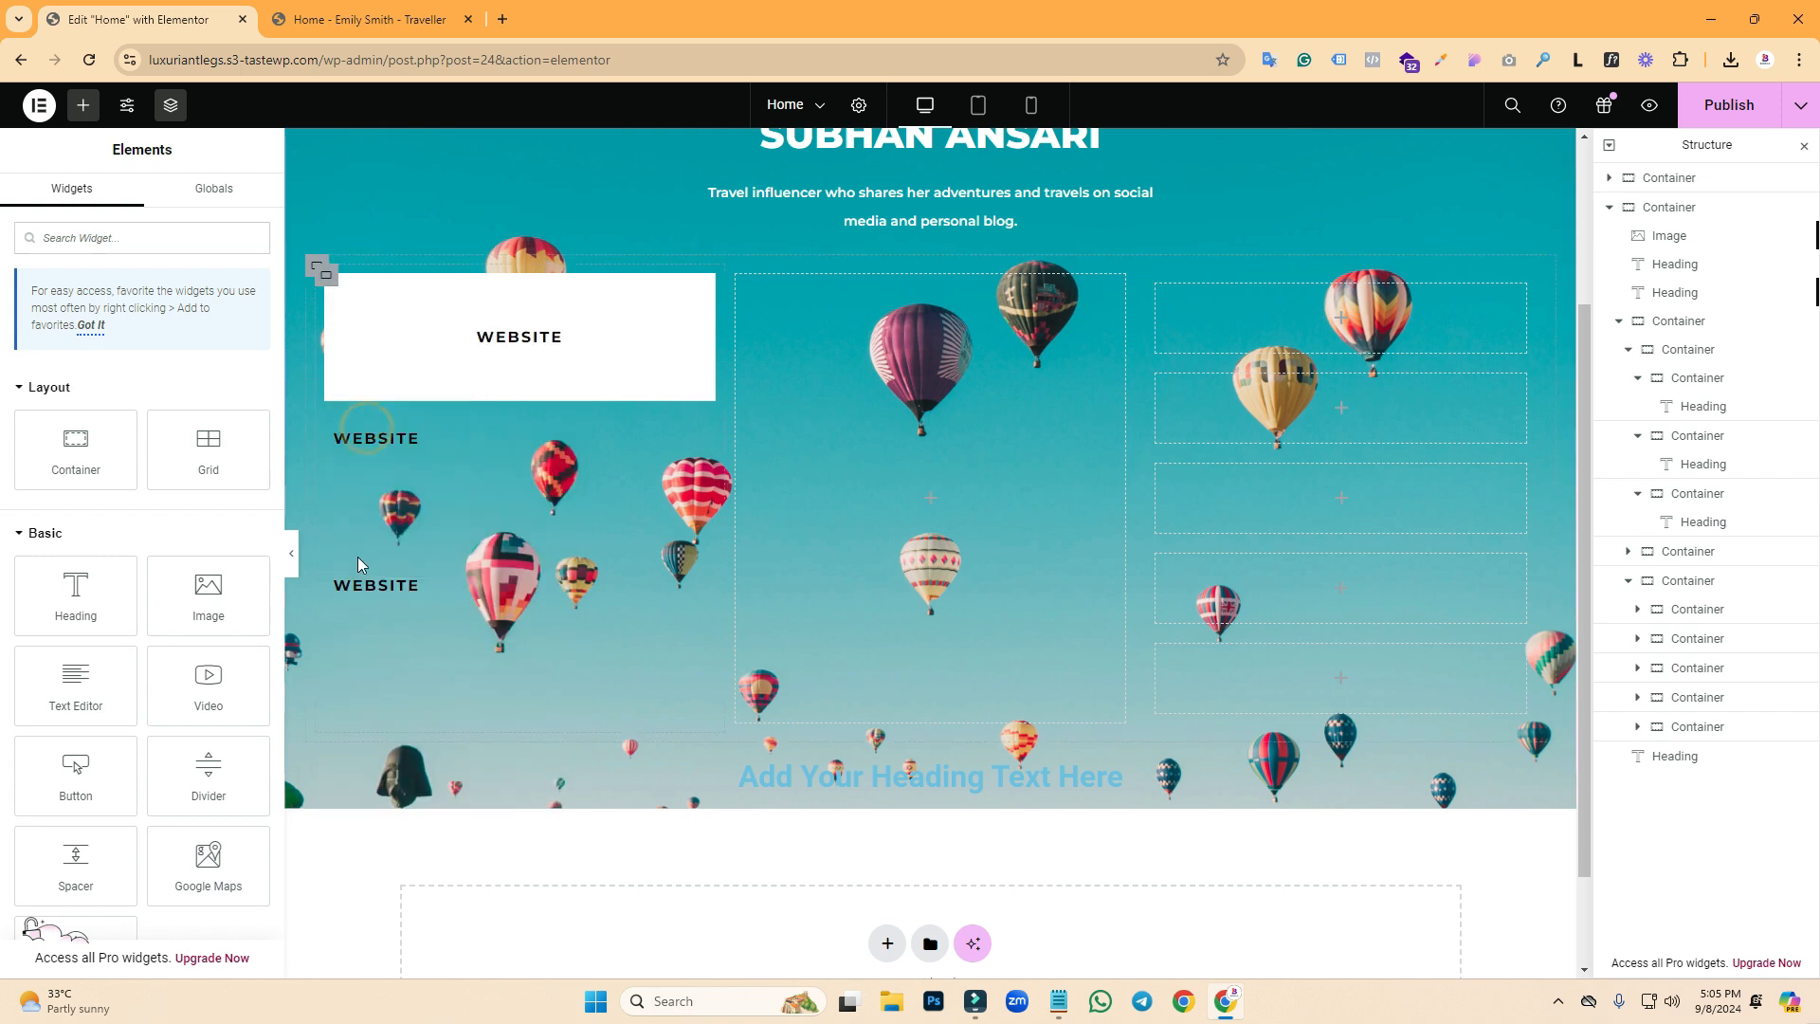
right_click(332, 444)
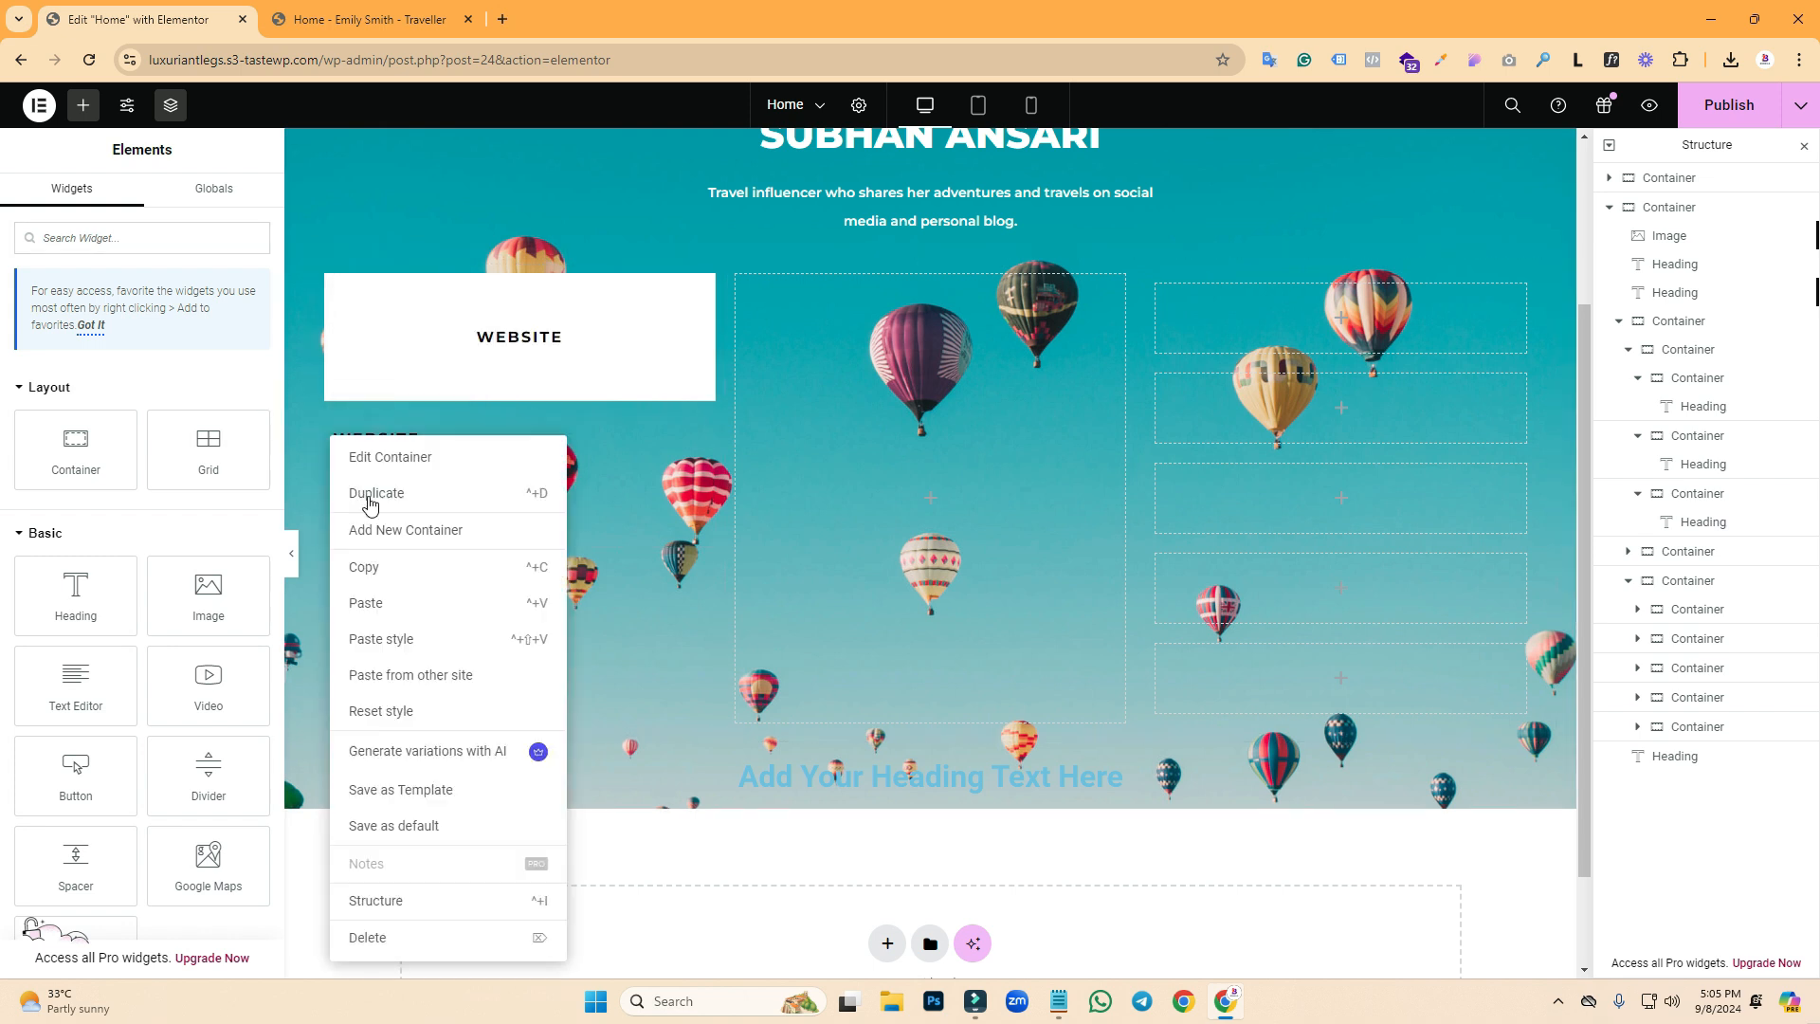
left_click(374, 645)
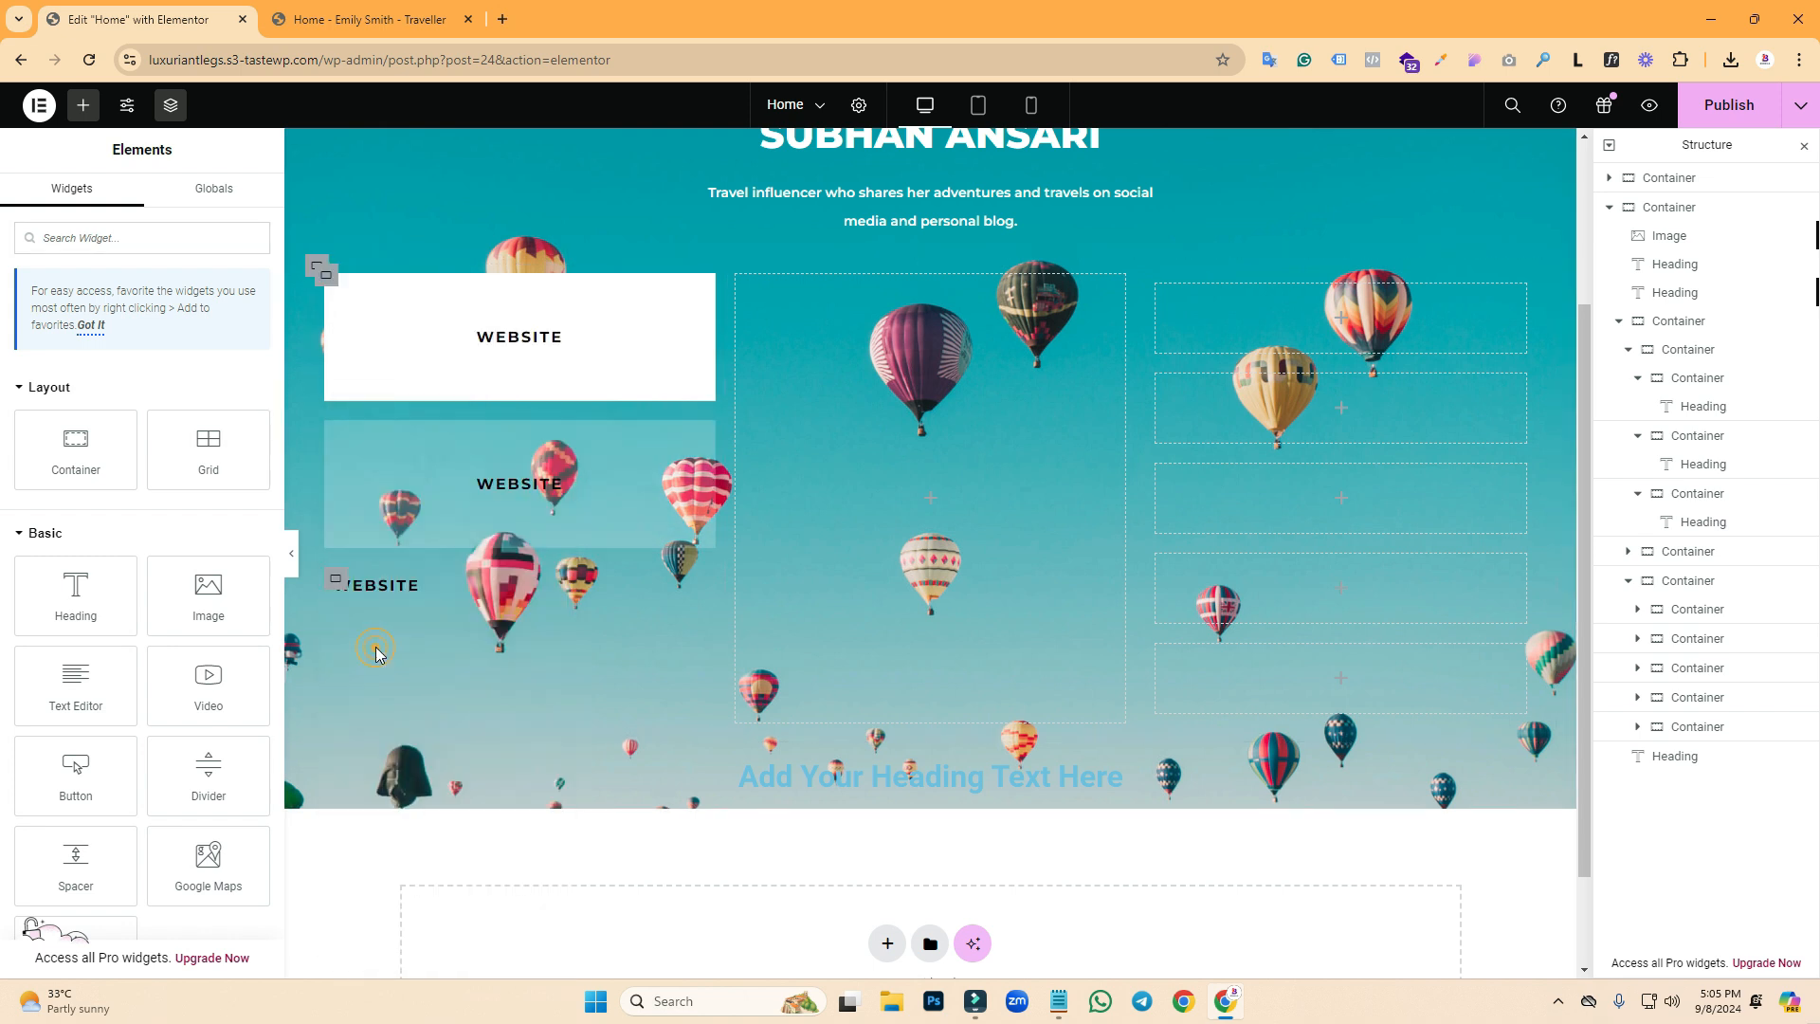
right_click(338, 581)
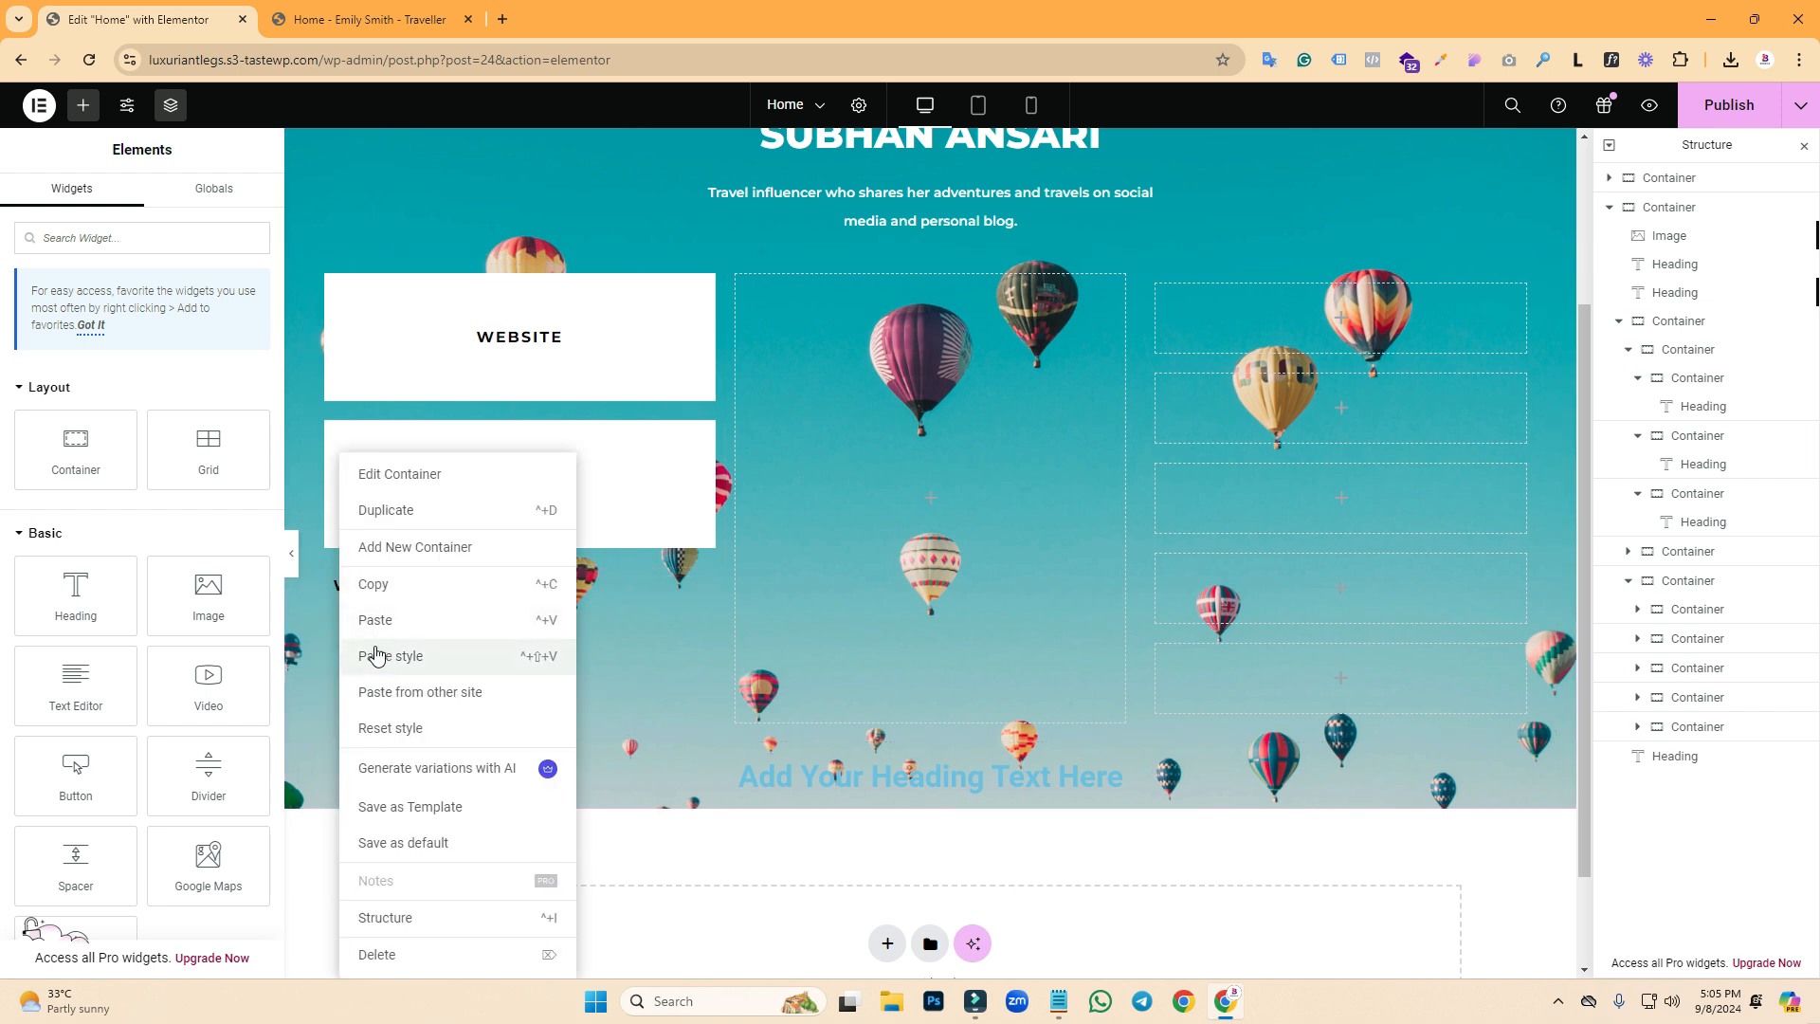
left_click(376, 656)
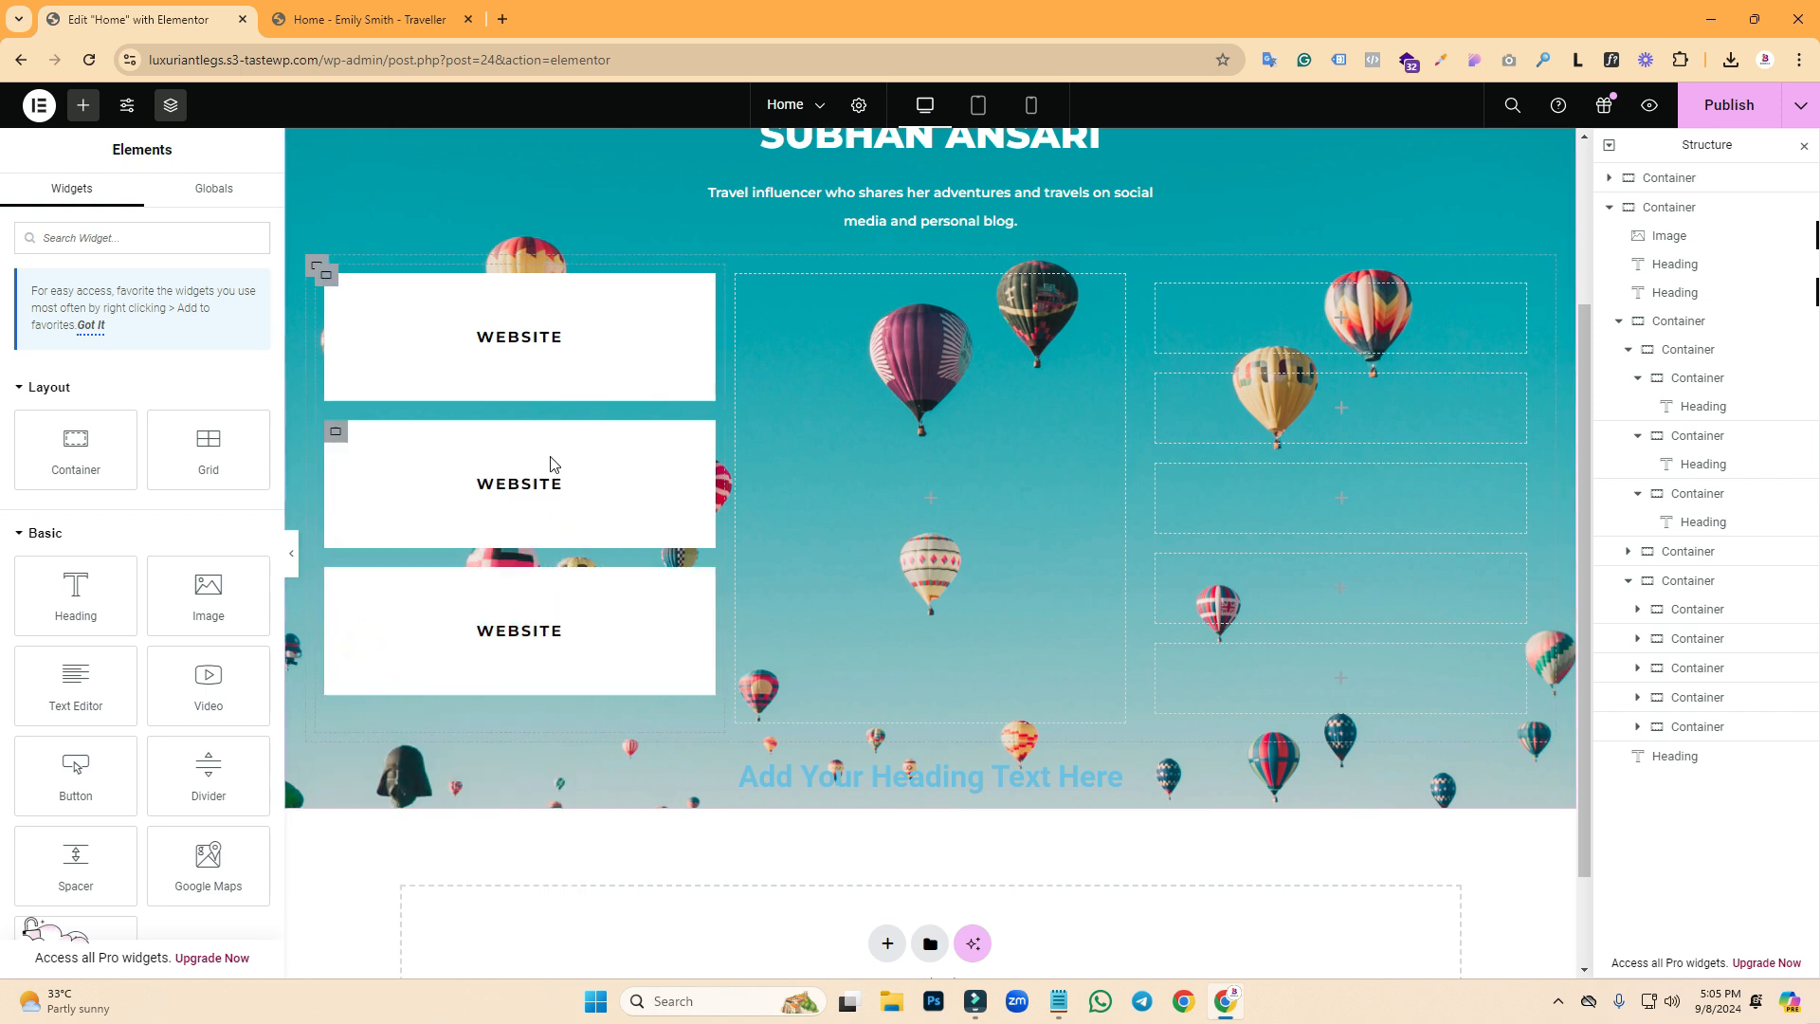
left_click(370, 18)
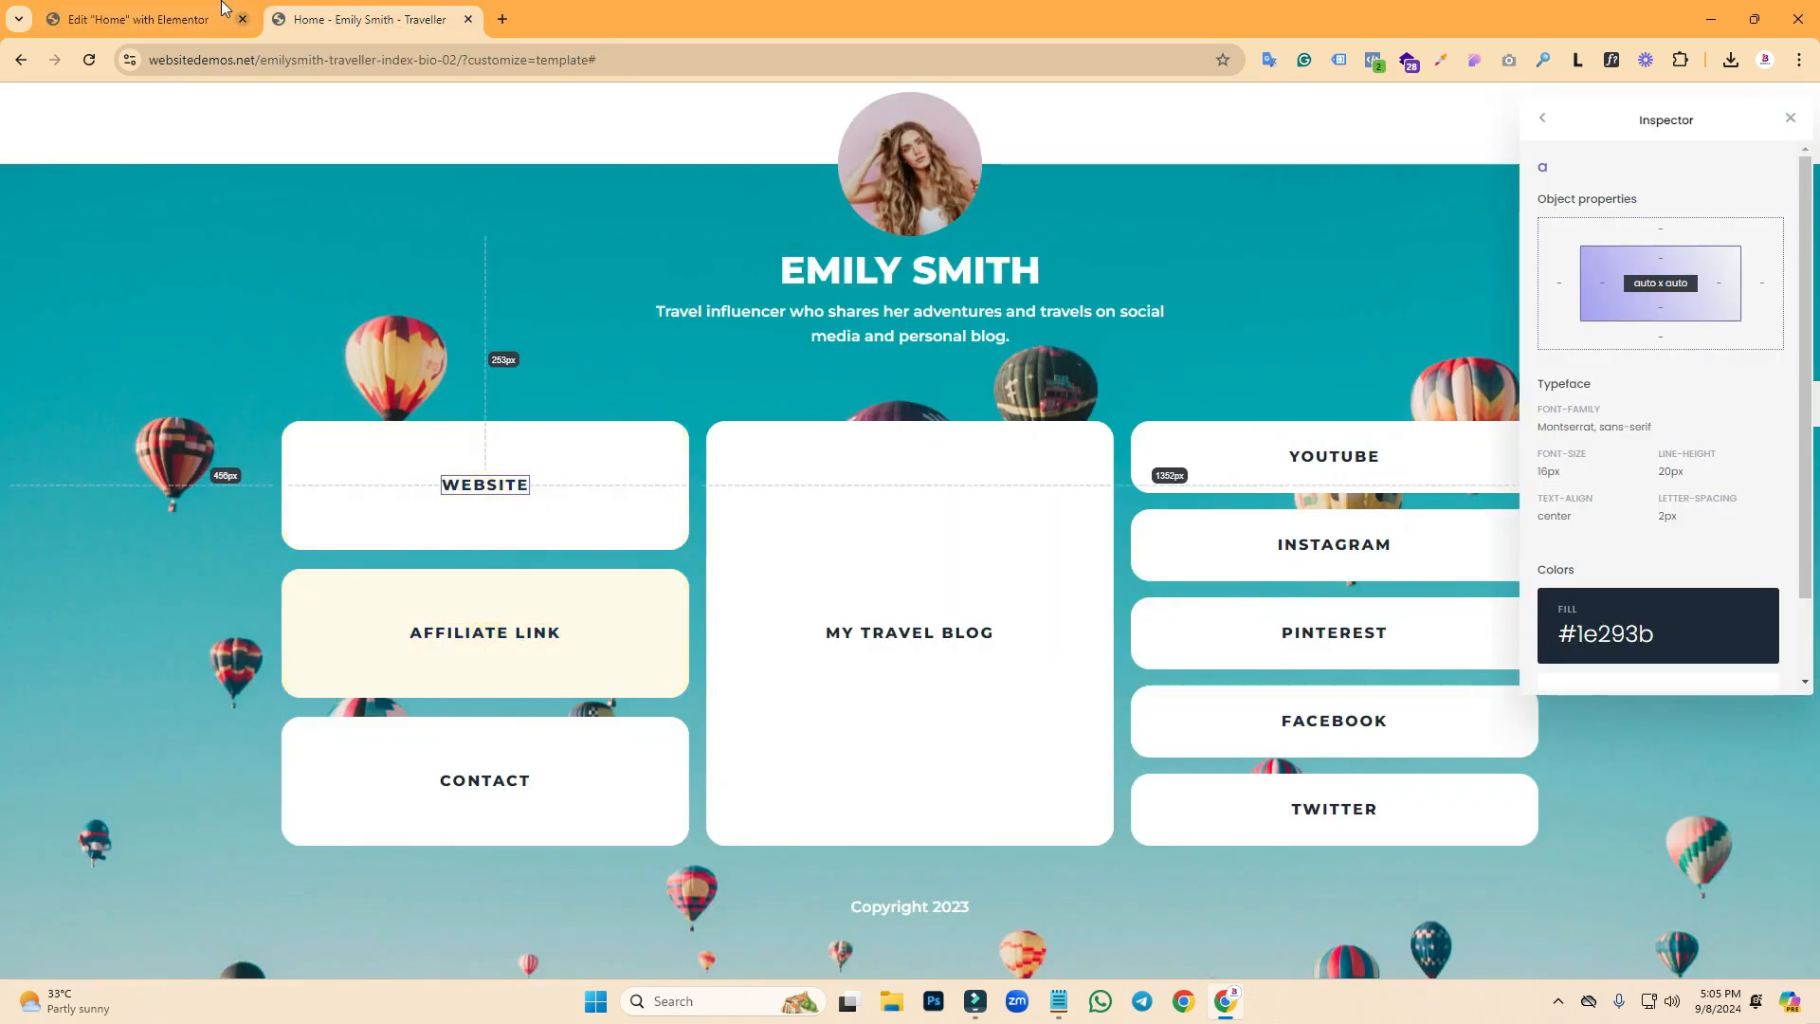
- Rename the second left-column heading to 'Affiliate Link'
key("ctrl+shift+Tab")
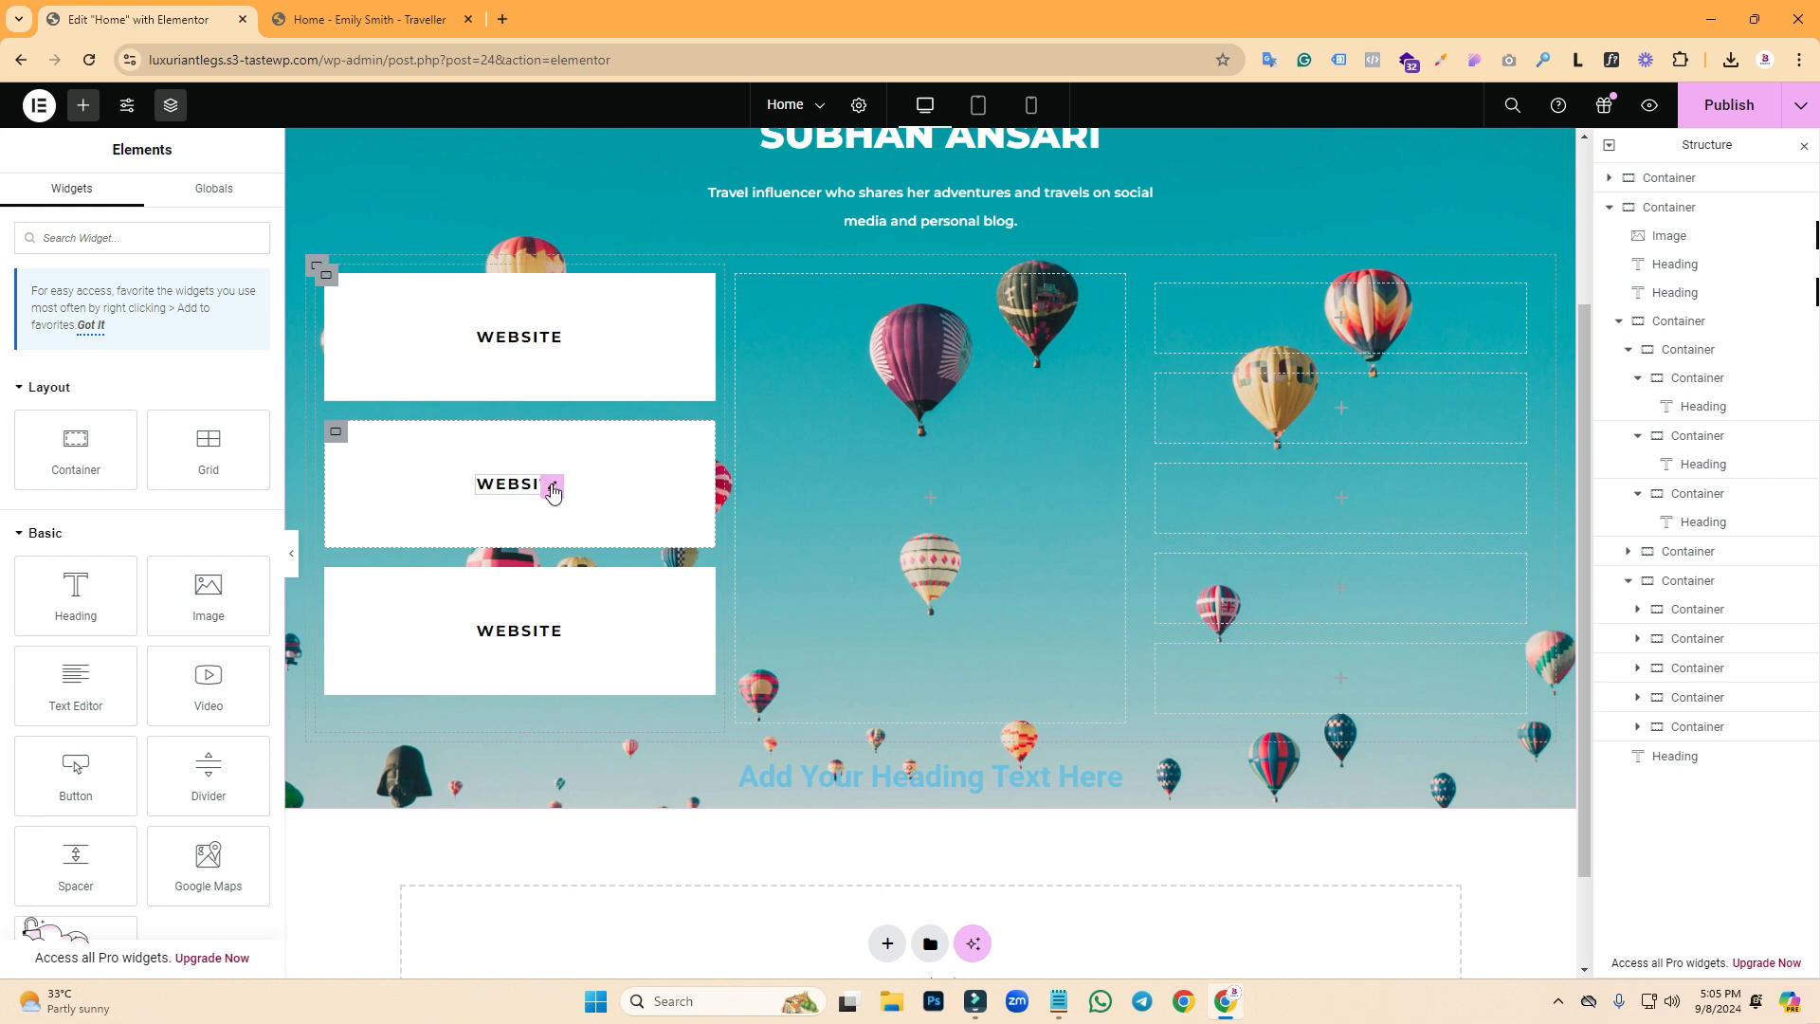
left_click(551, 484)
double_click(100, 340)
type("A")
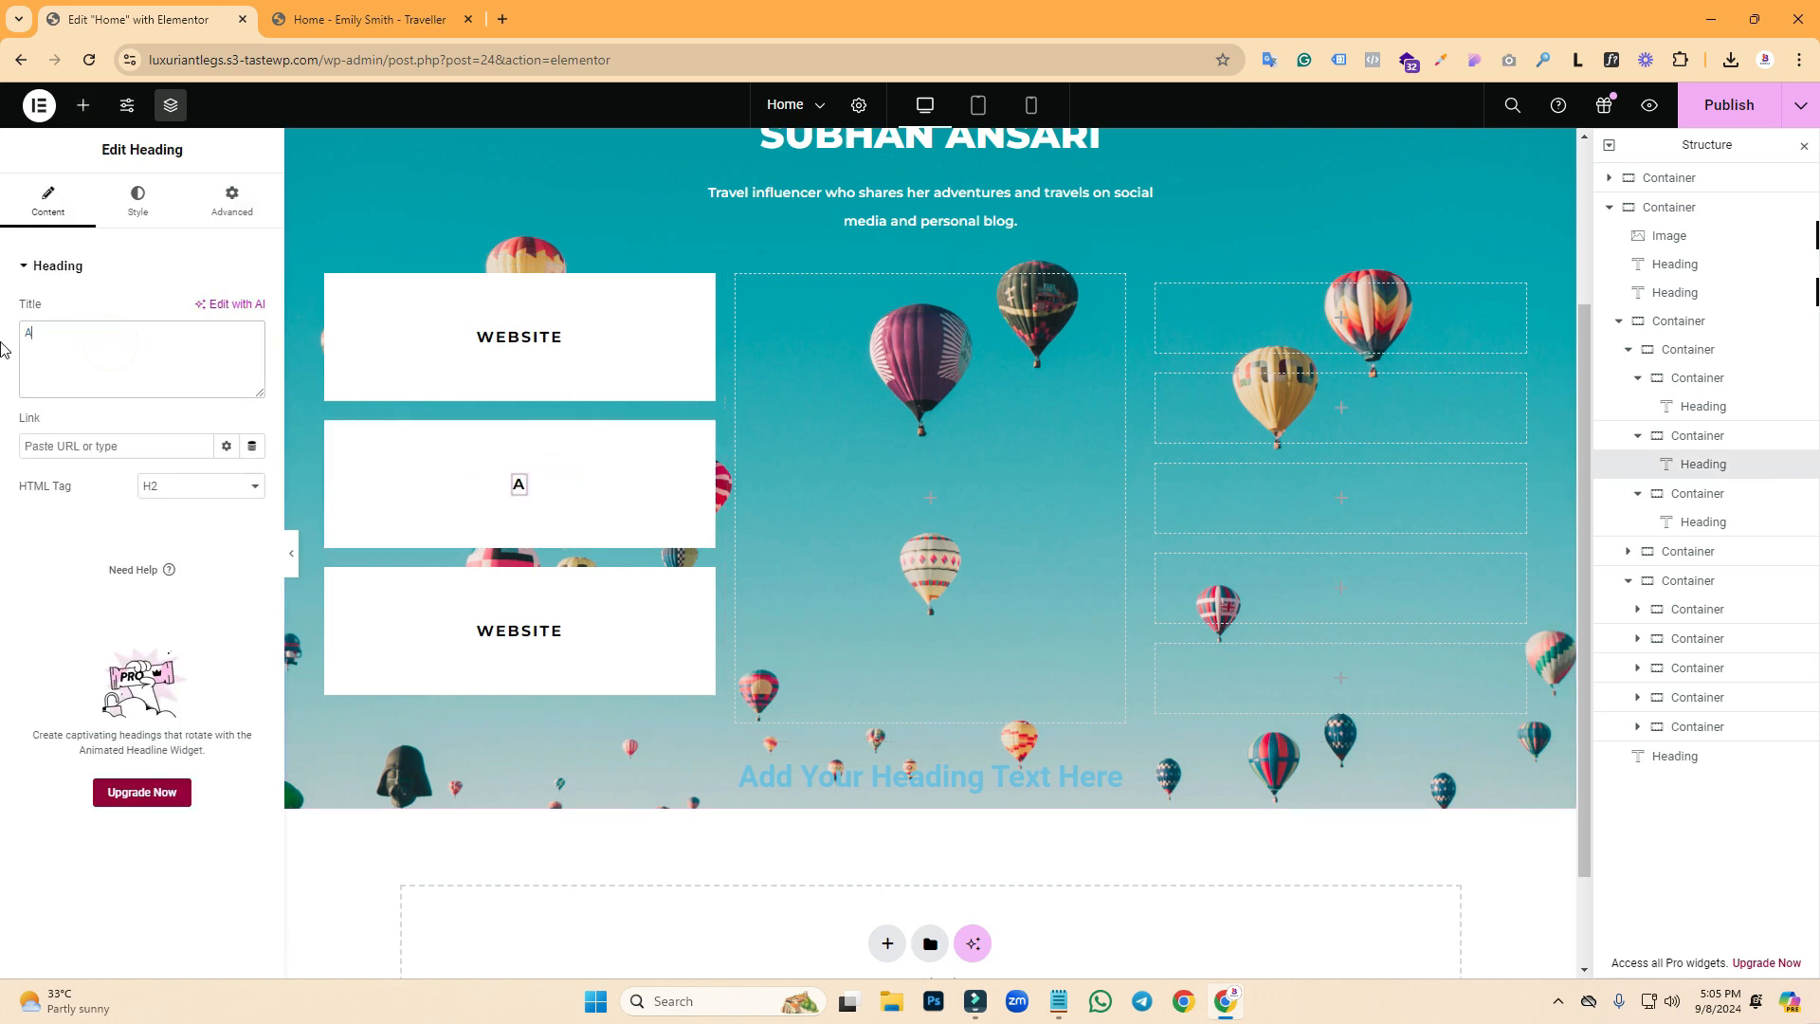
type("ffiliate Link")
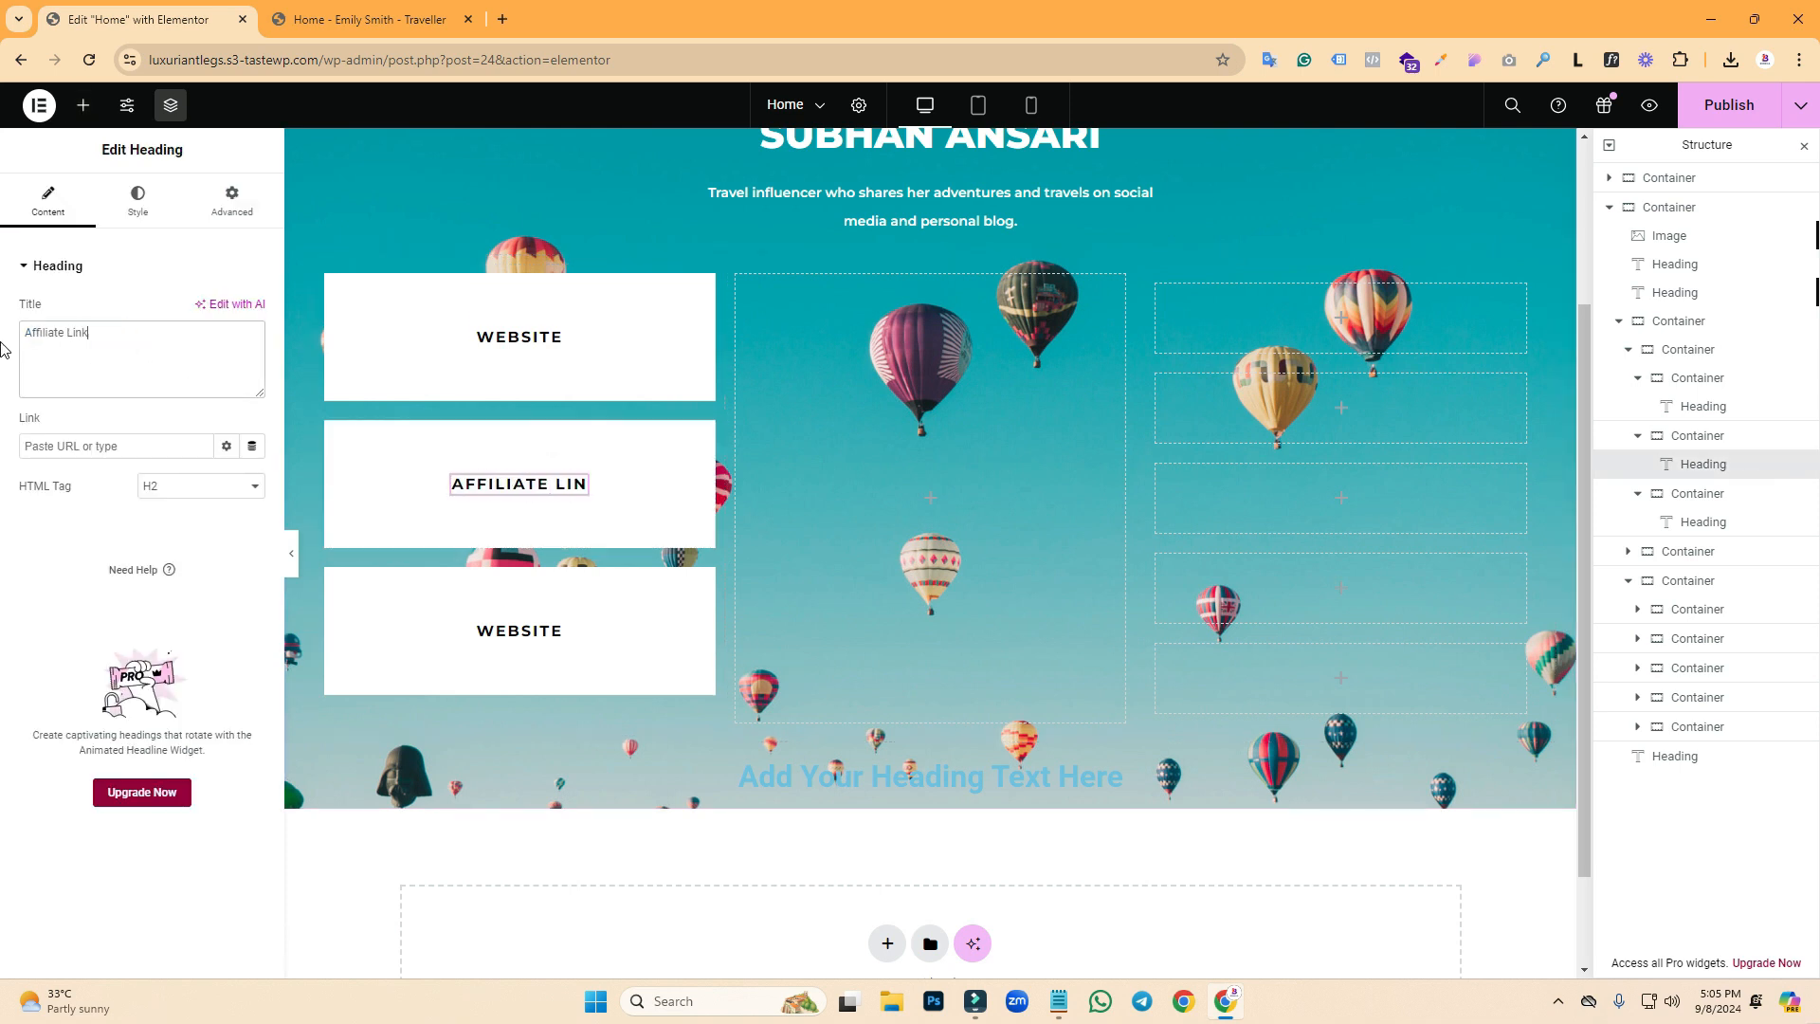
left_click(360, 19)
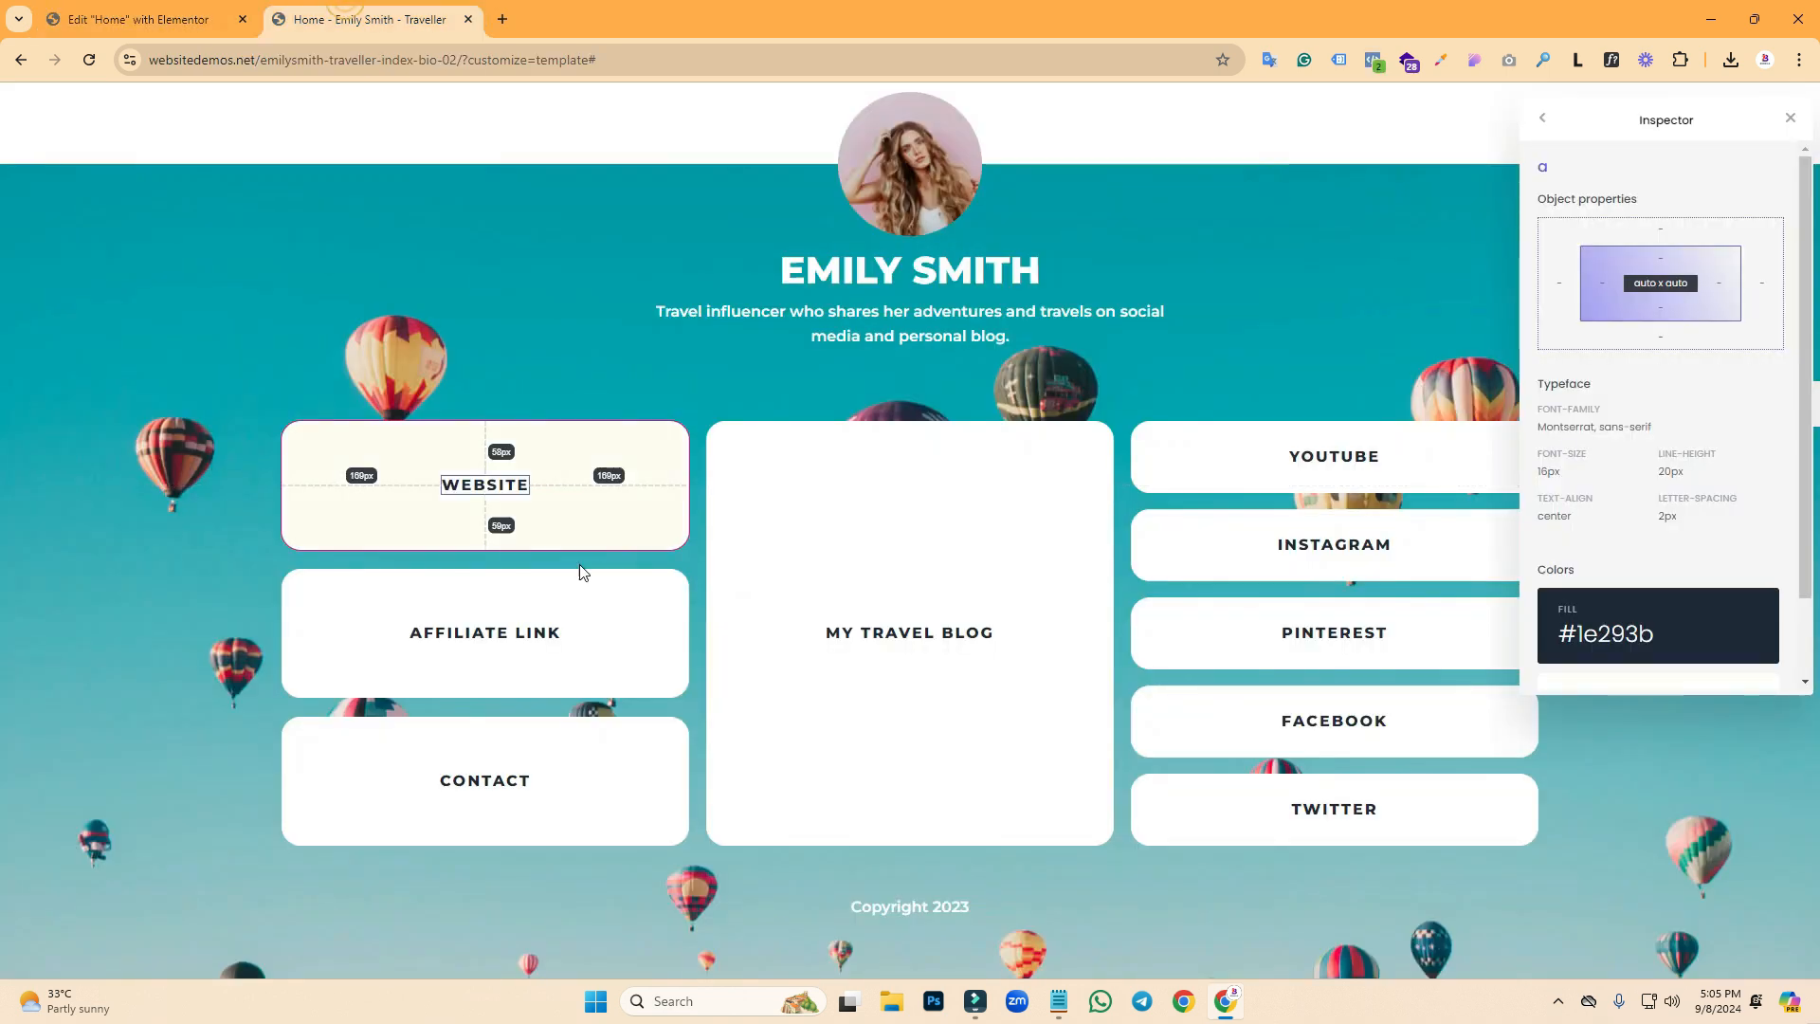
left_click(18, 18)
left_click(142, 19)
- Rename the third left-column heading to 'Contact'
left_click(512, 630)
double_click(133, 343)
type("Contact")
left_click(363, 13)
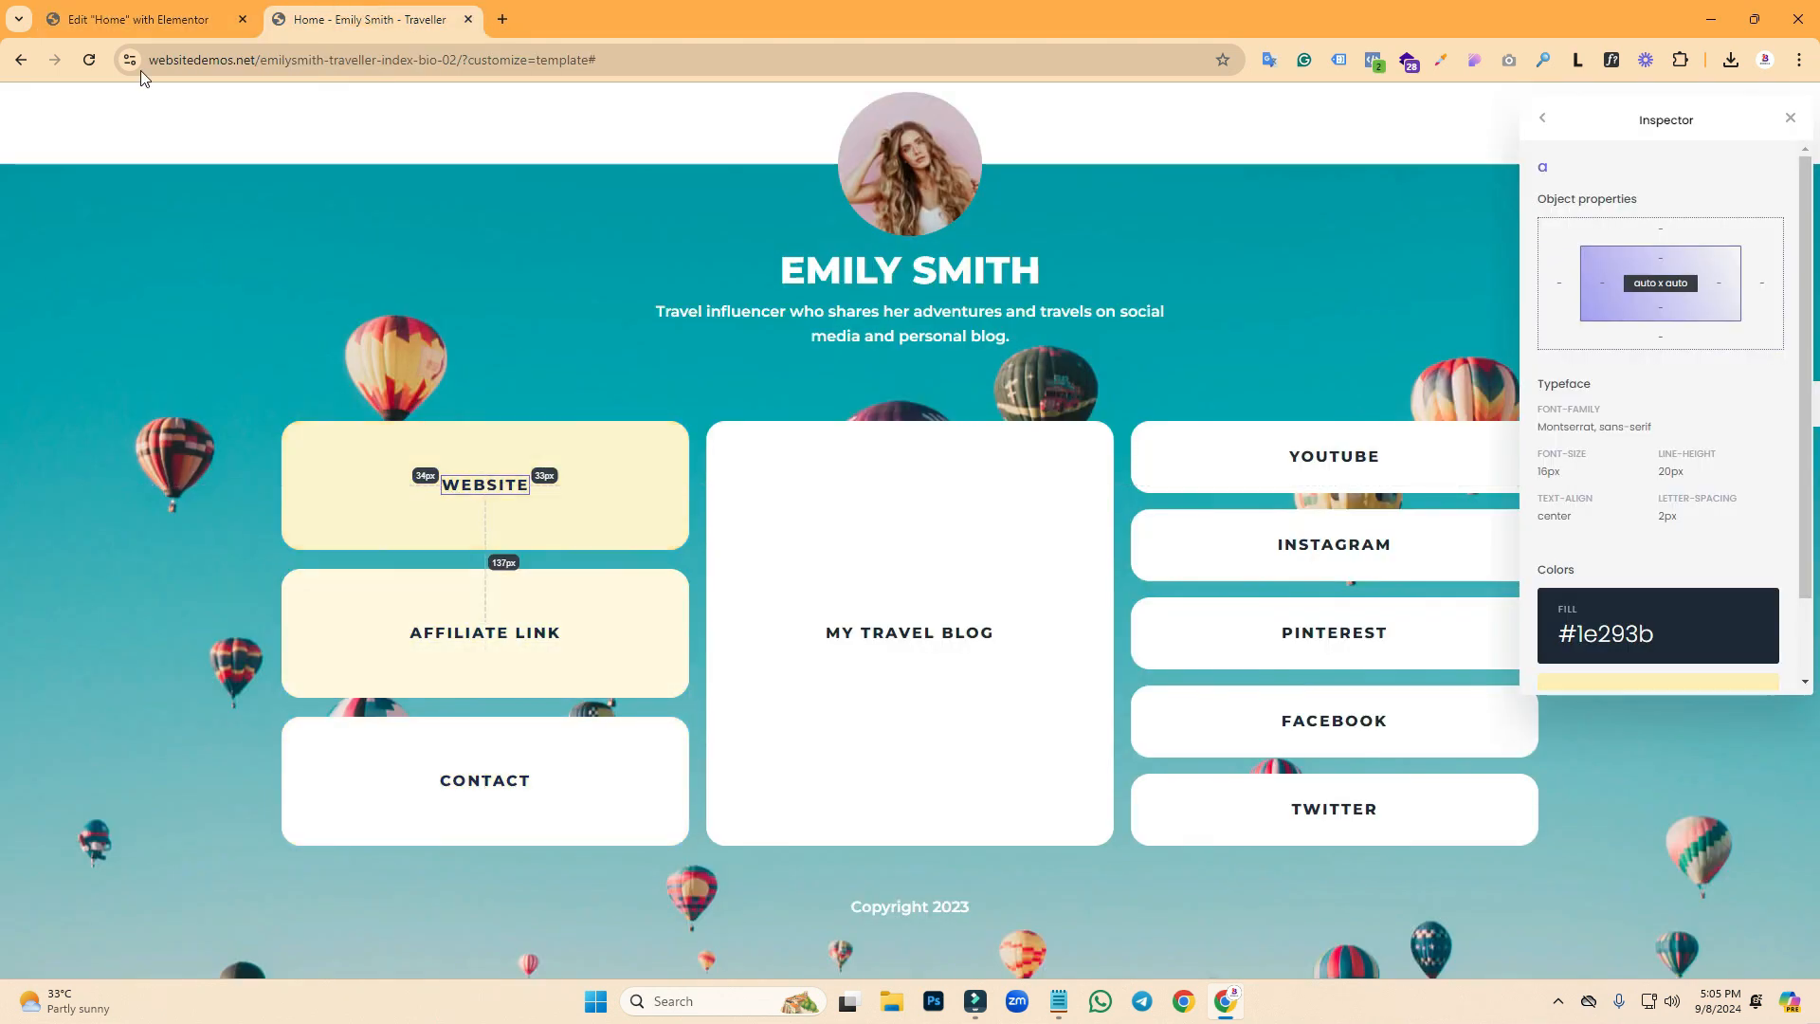
left_click(185, 17)
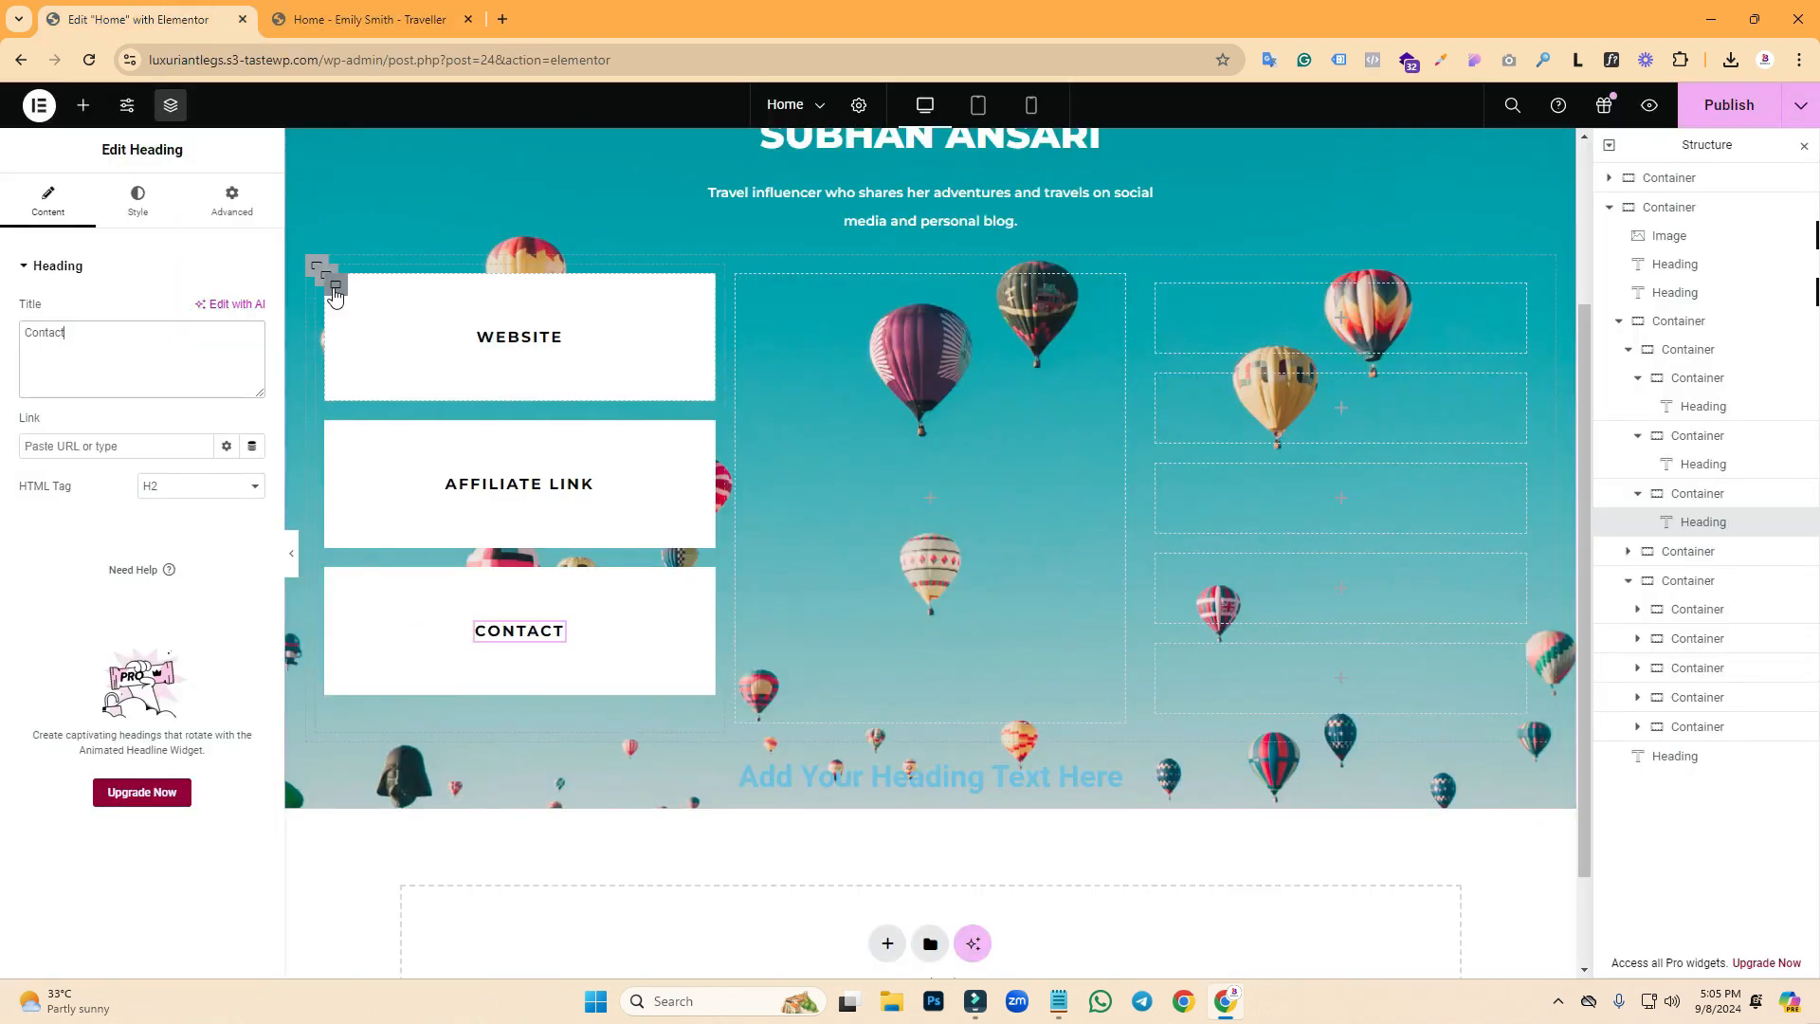
left_click(337, 288)
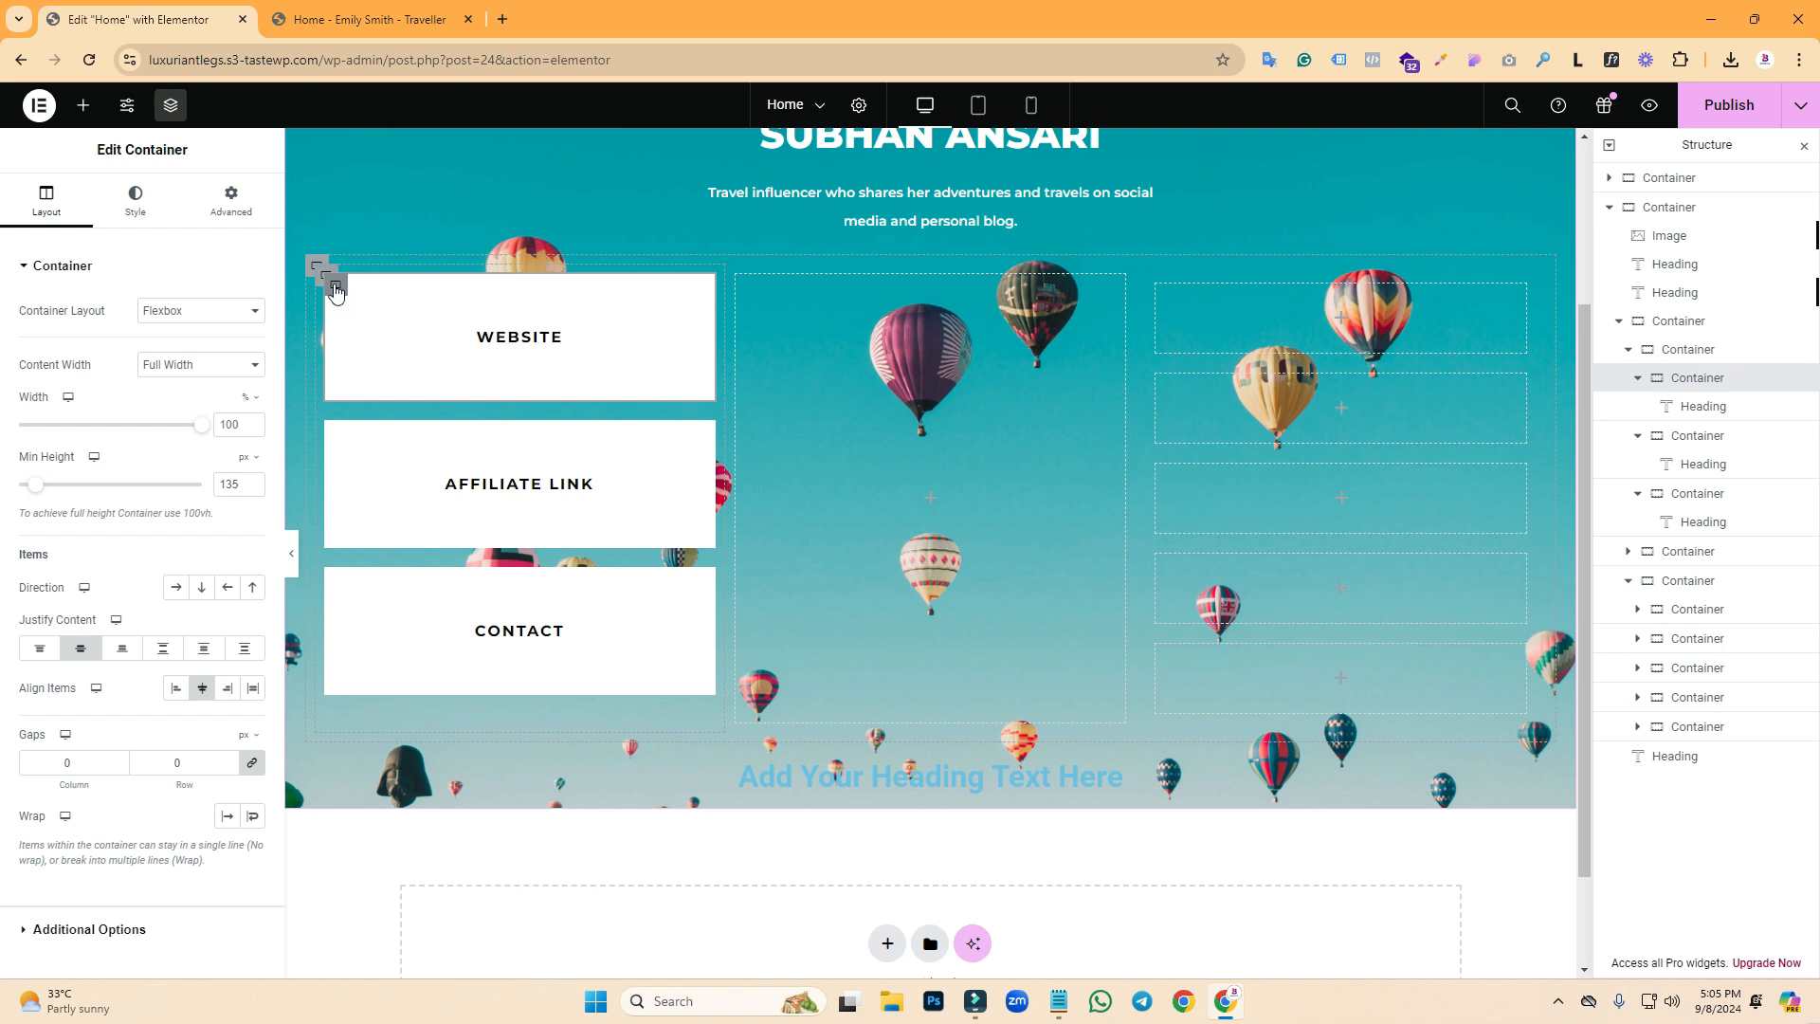
- Check the WEBSITE box's border rounding against the reference page and preview the layout
left_click(149, 217)
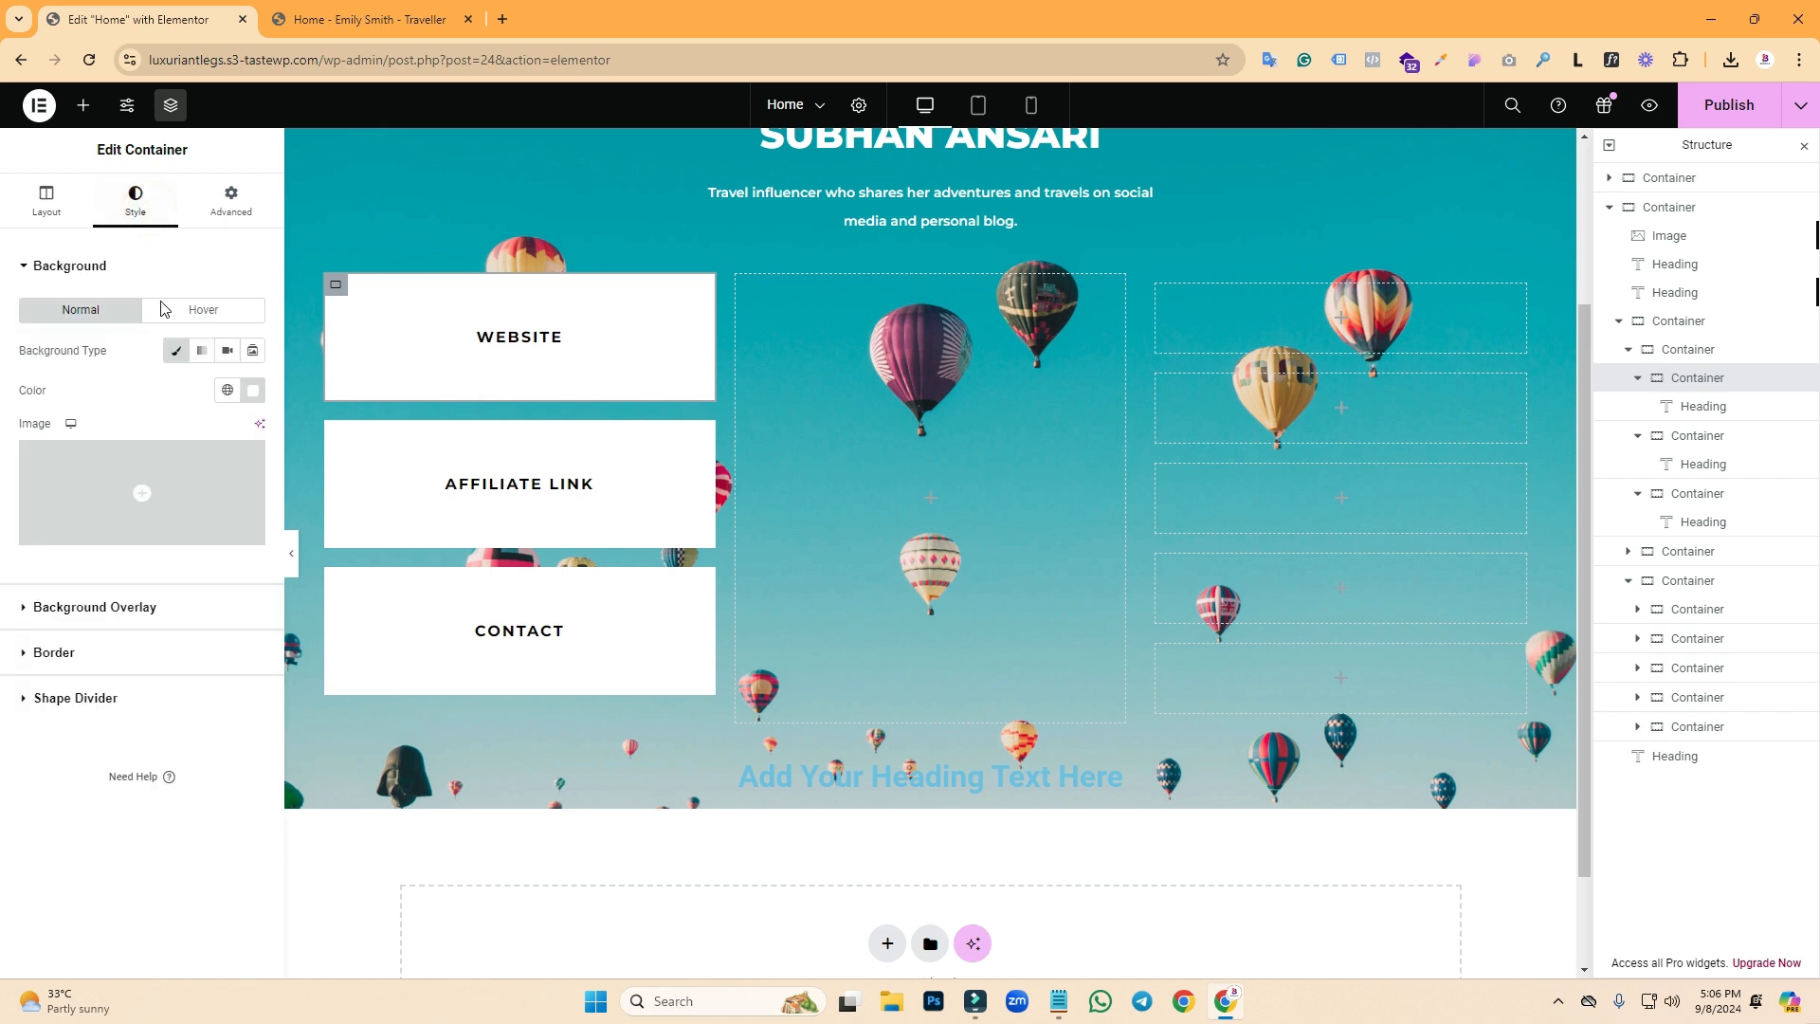
left_click(104, 664)
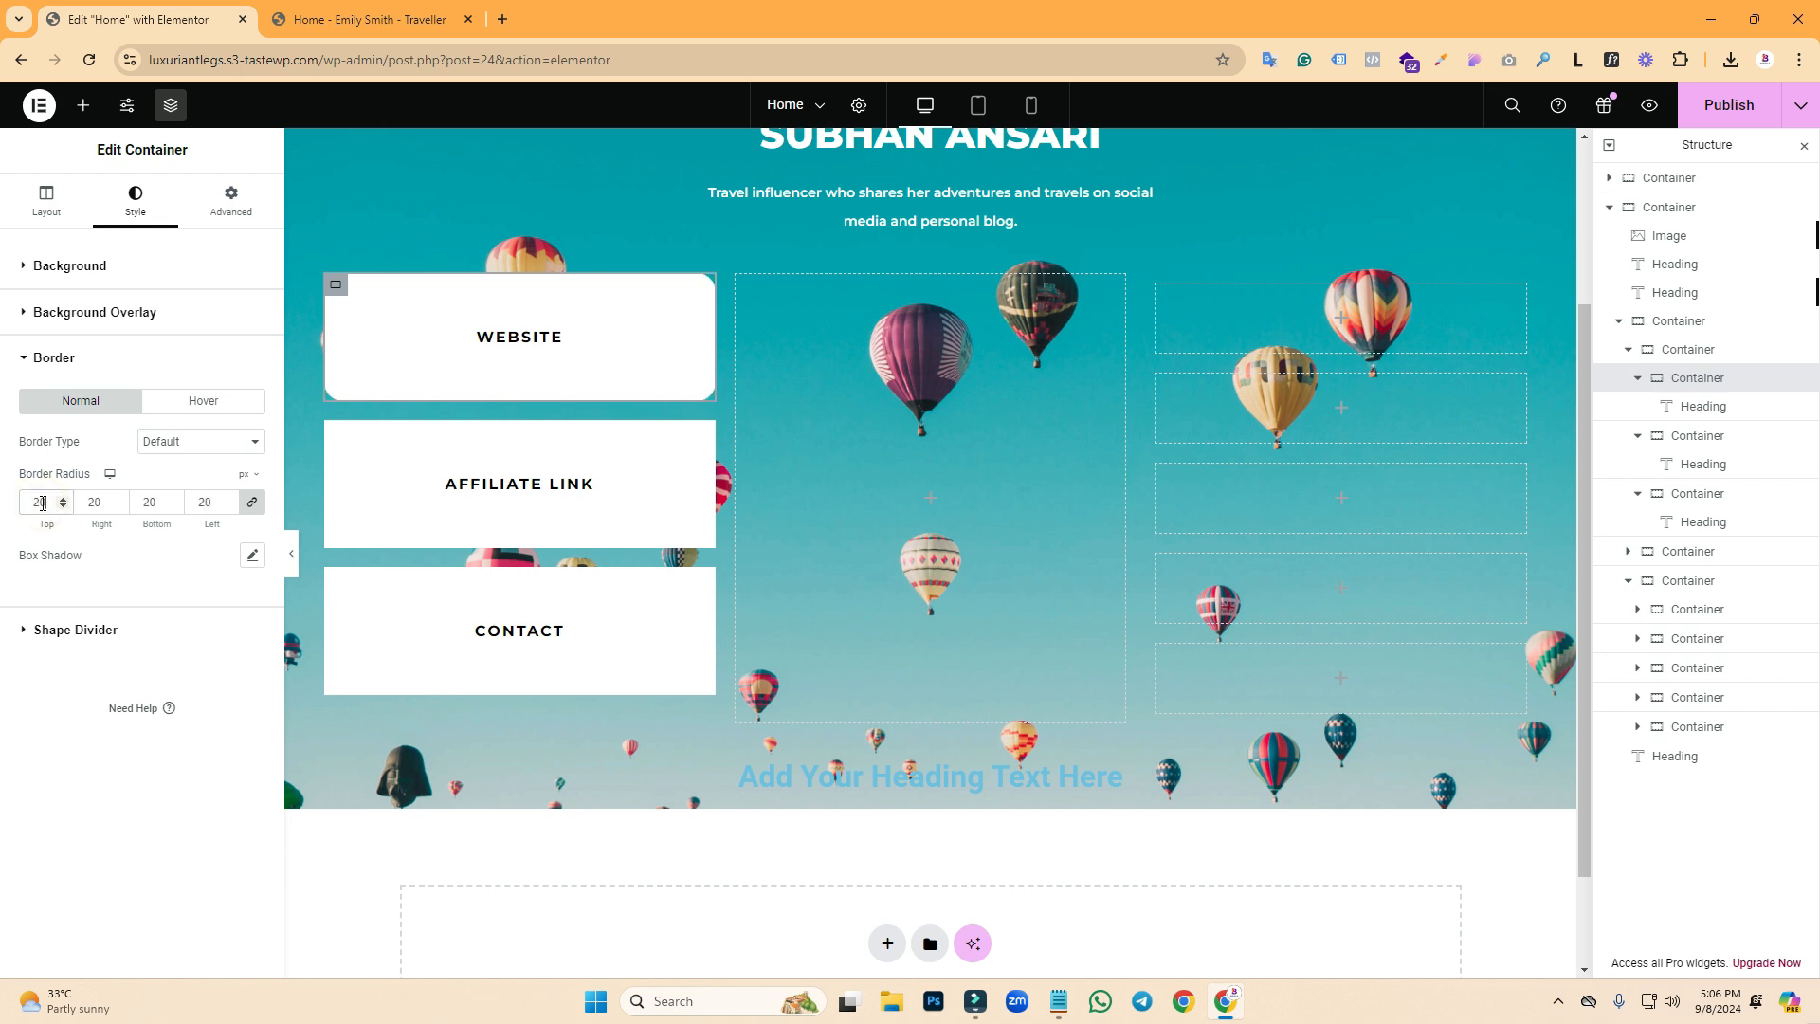
left_click(346, 17)
left_click(115, 12)
left_click(292, 553)
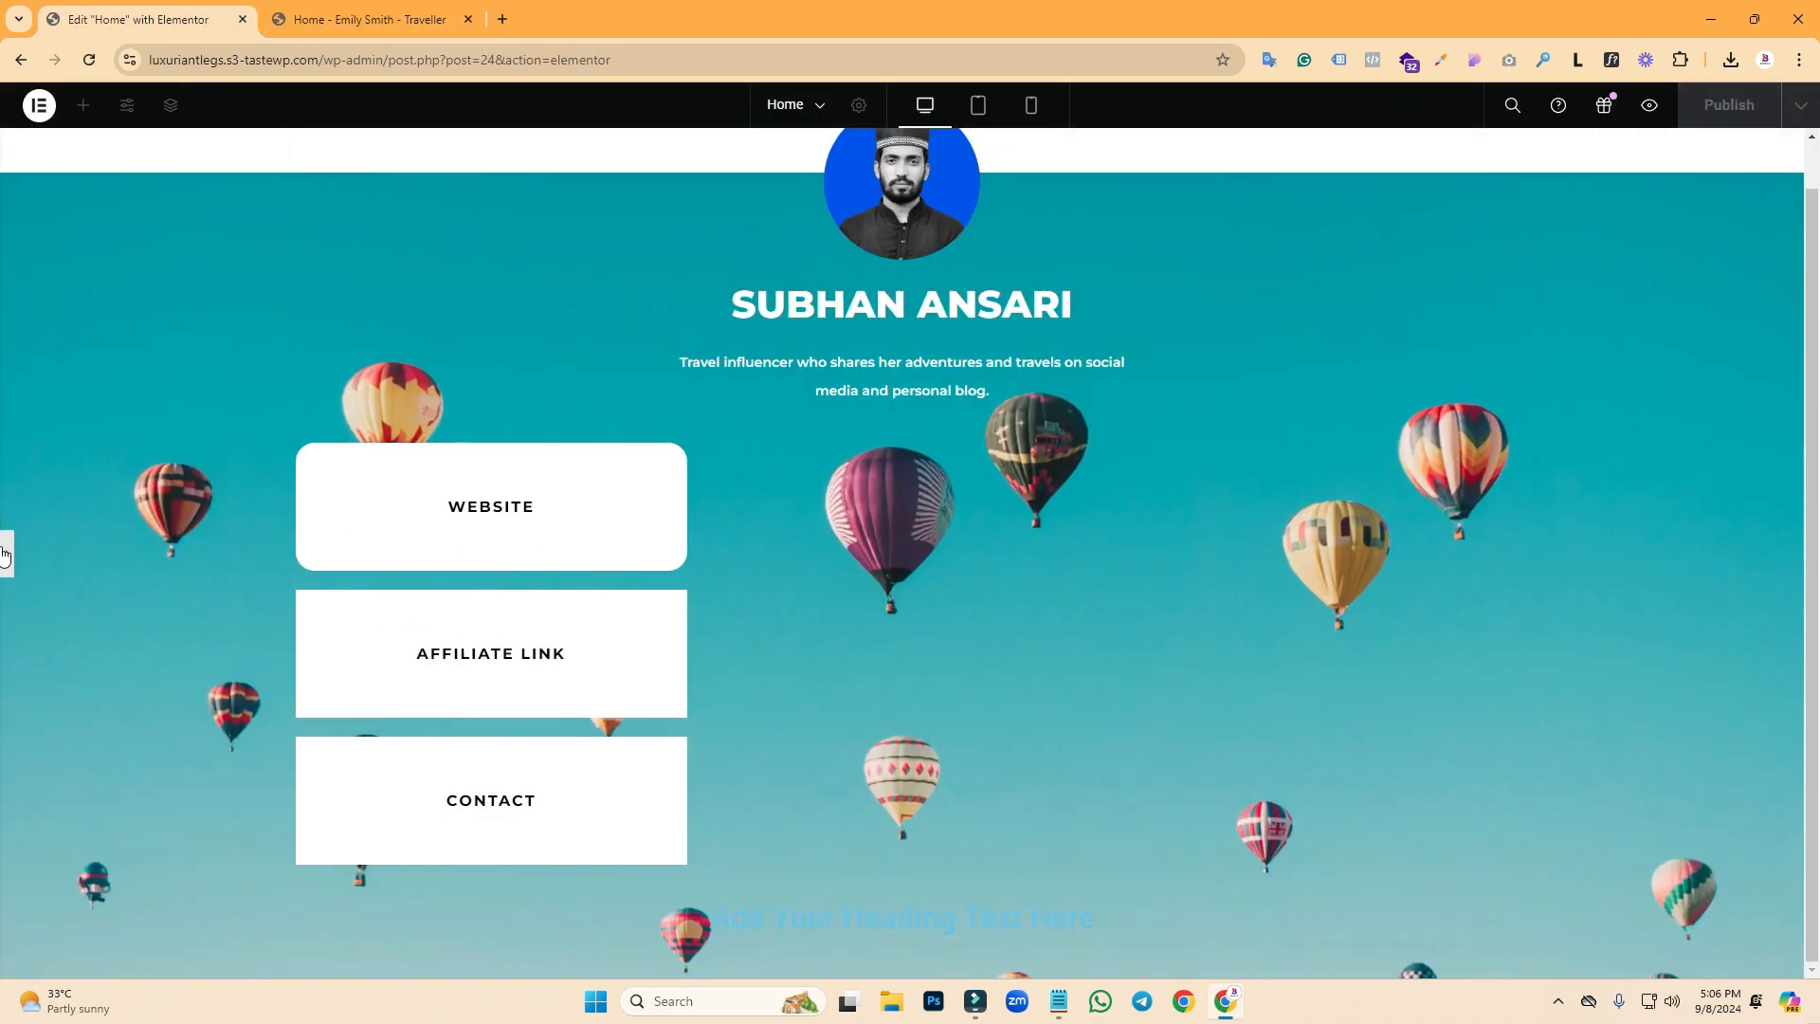
left_click(6, 554)
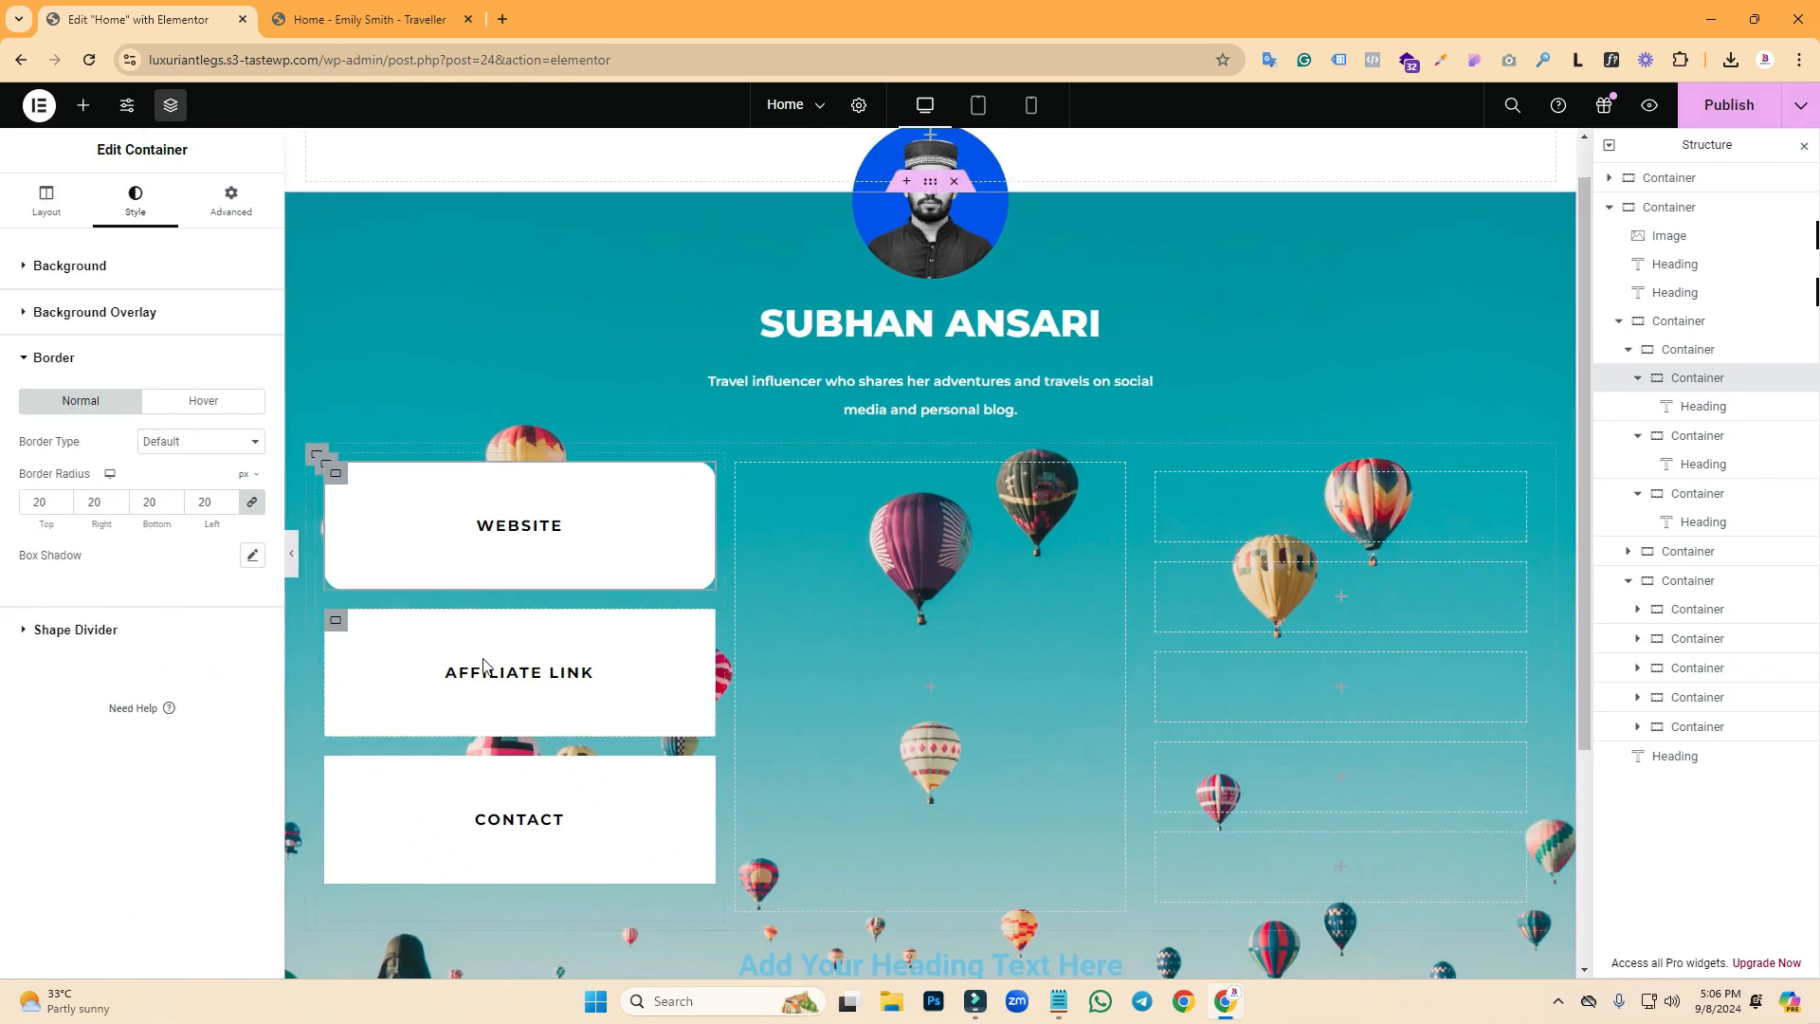
- Give the AFFILIATE LINK box a 20 px border radius
left_click(335, 621)
left_click(136, 201)
left_click(86, 661)
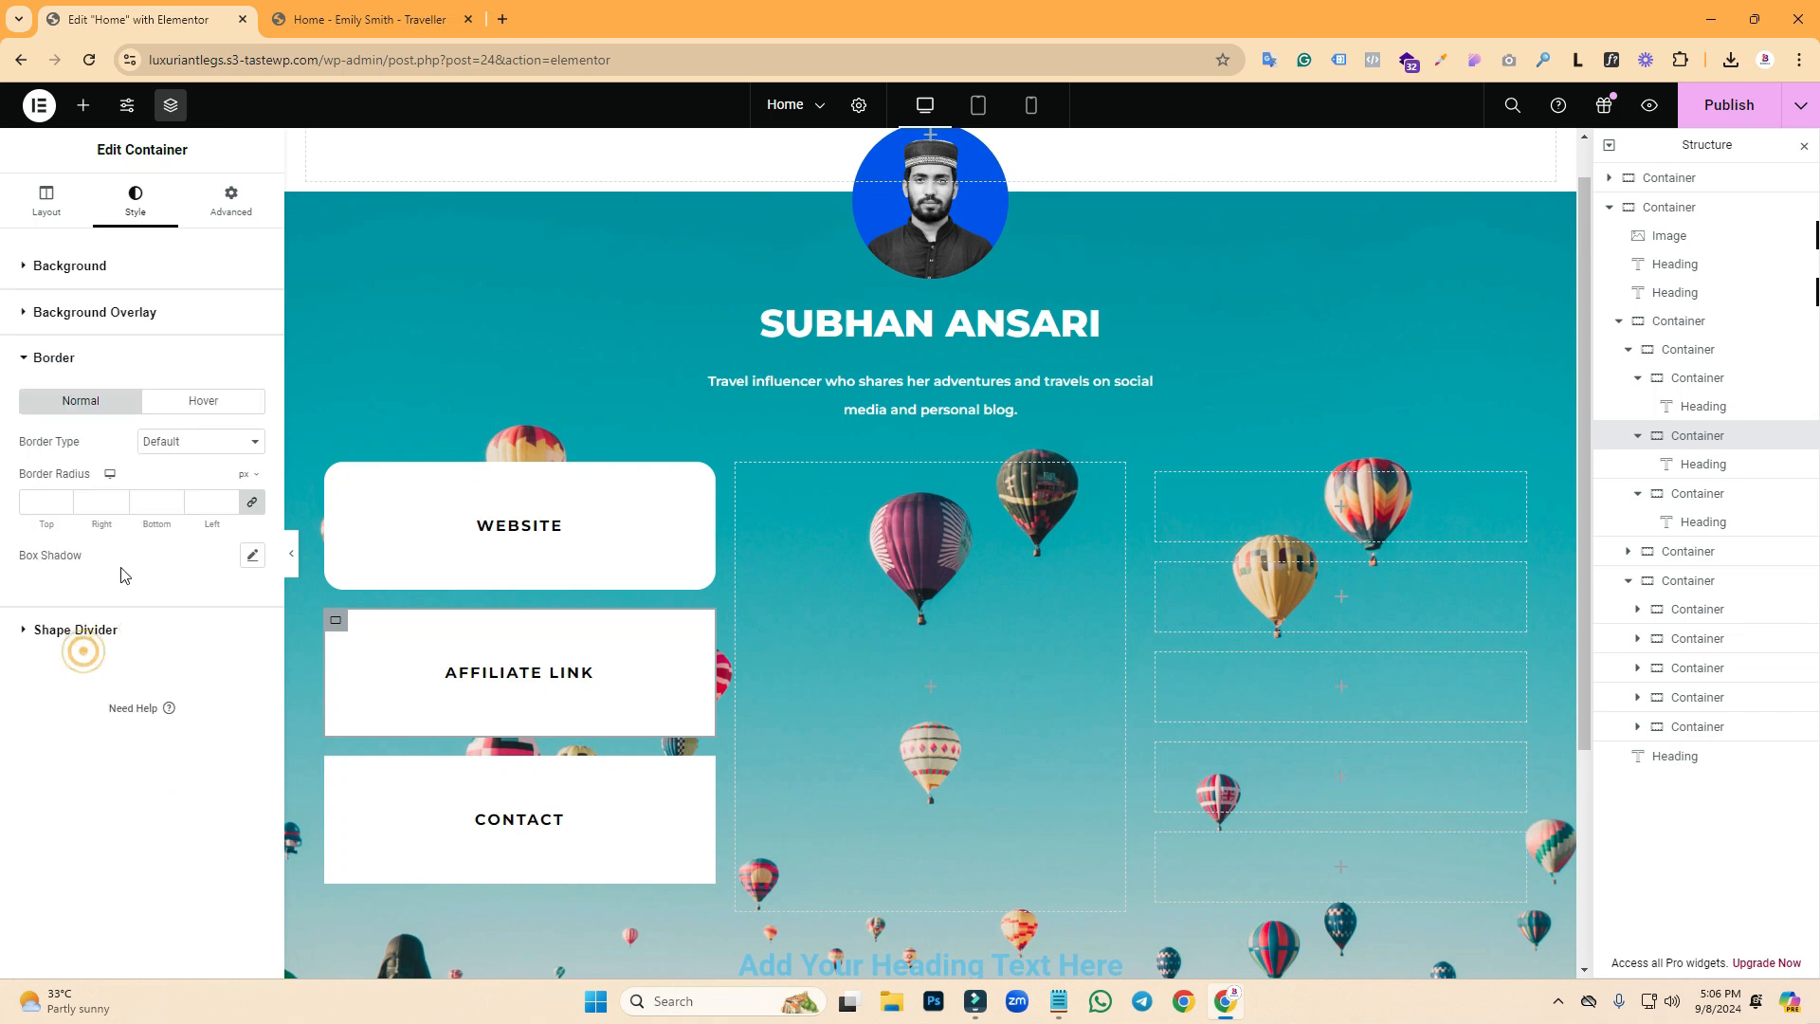
left_click(47, 505)
type("20")
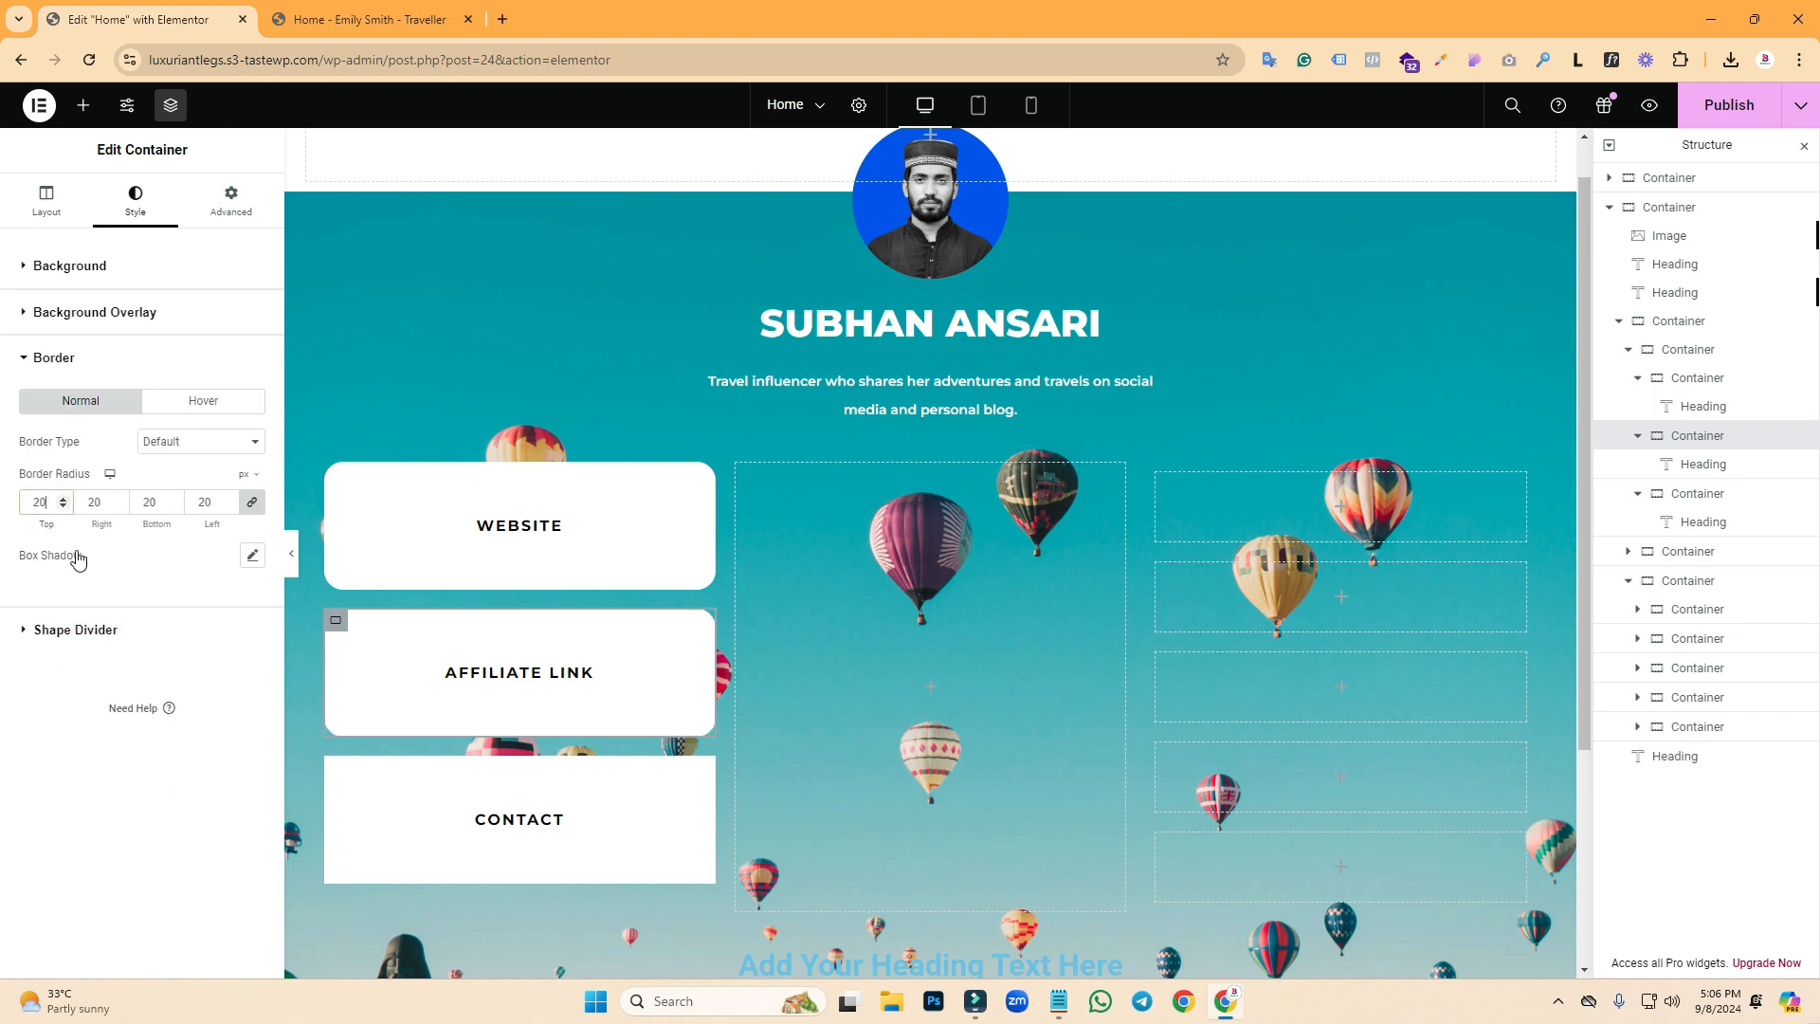
scroll(438, 627, "down", 2)
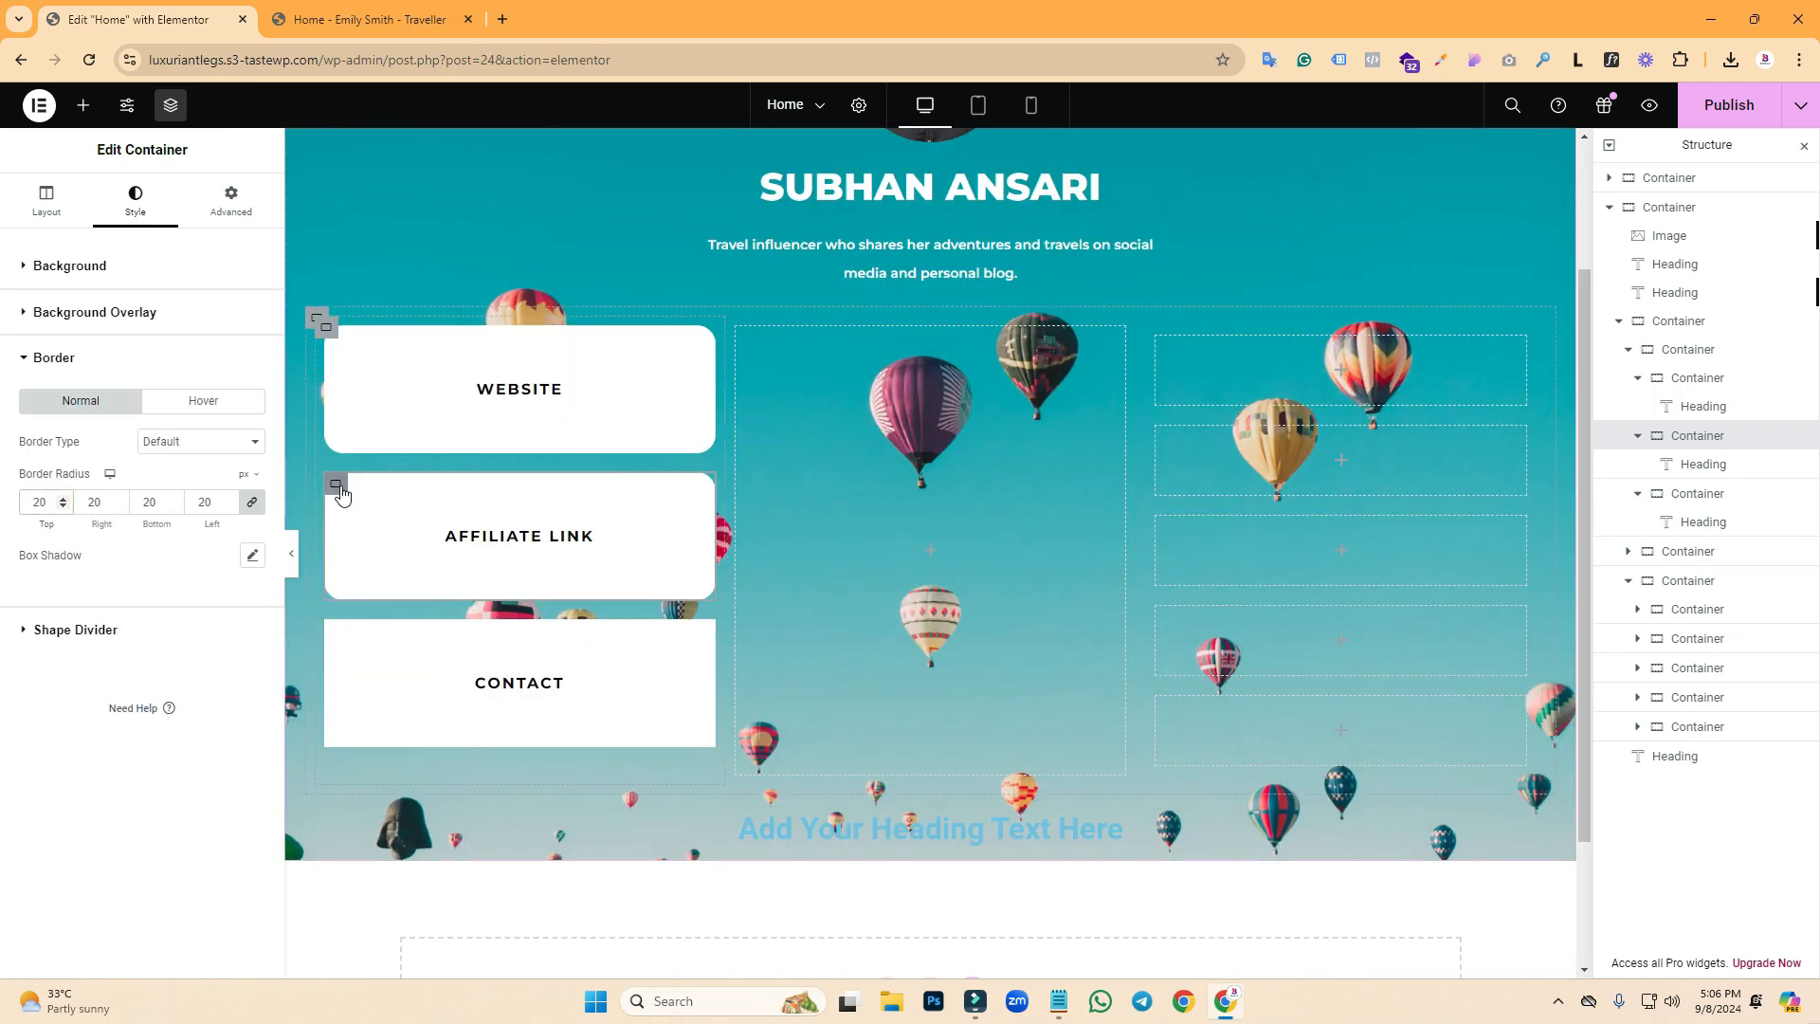
- Copy the rounded AFFILIATE LINK box and paste its style onto the CONTACT box
right_click(339, 488)
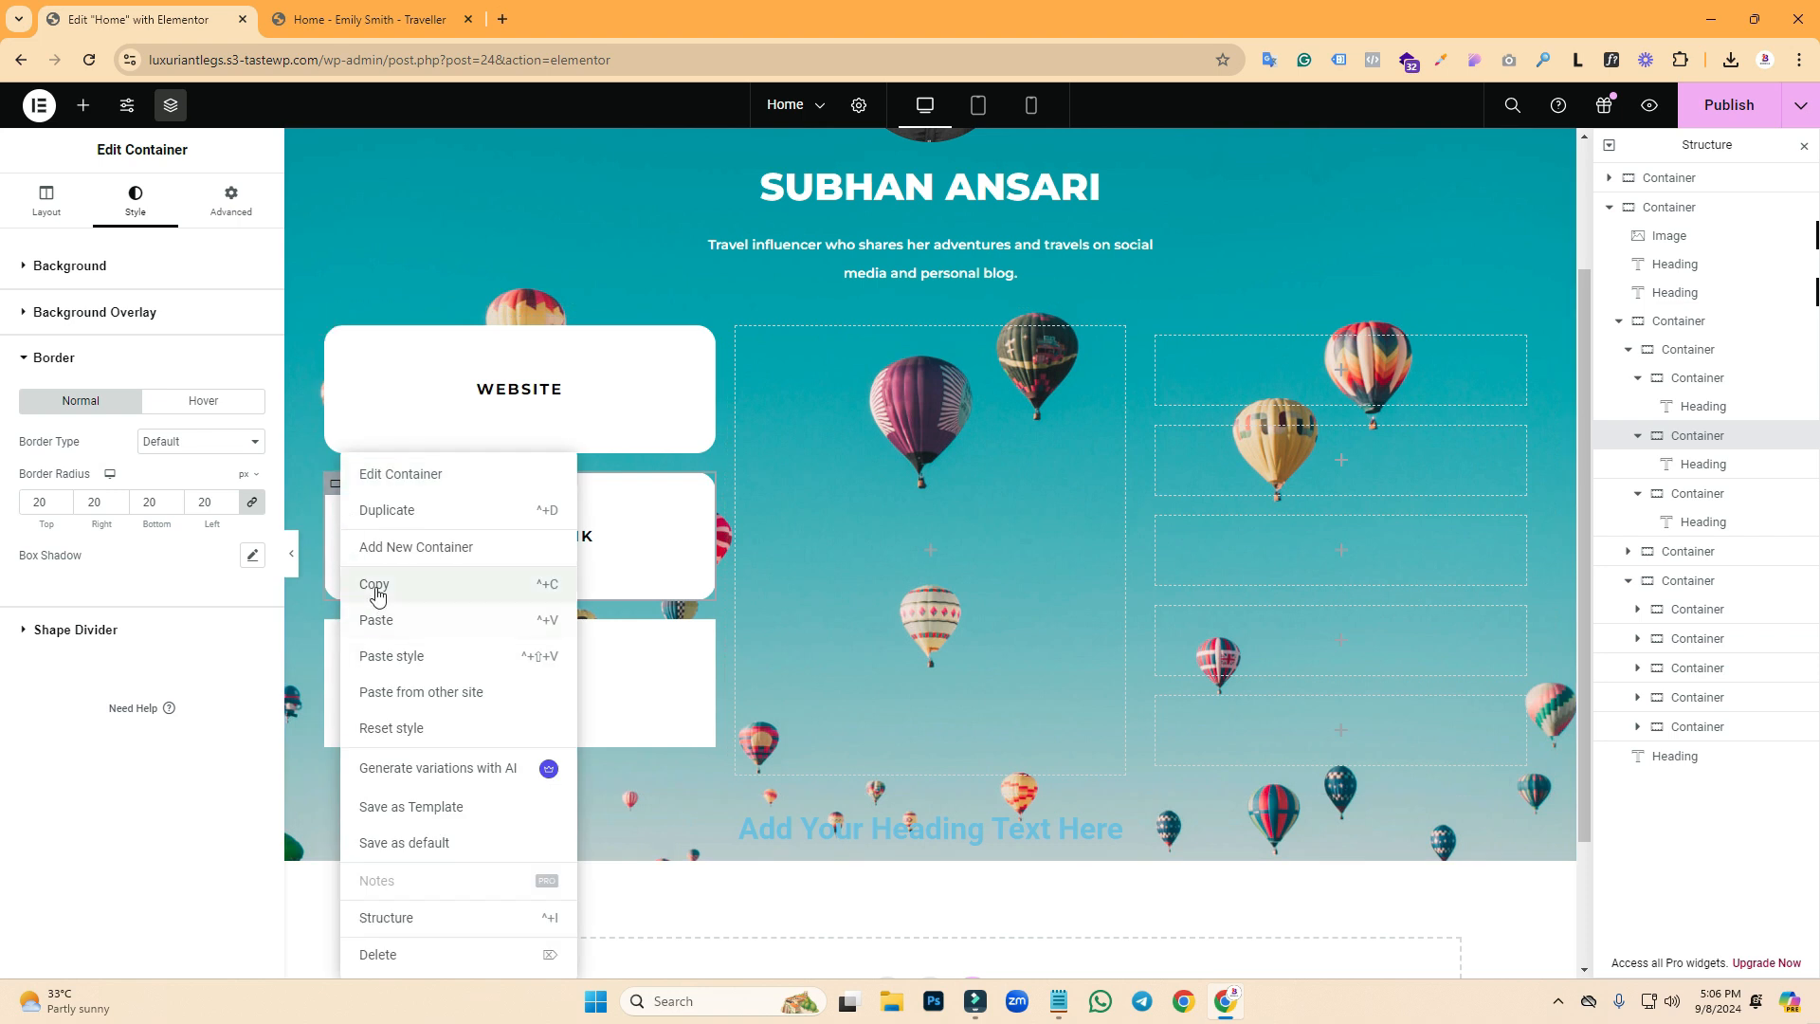
left_click(377, 589)
right_click(336, 631)
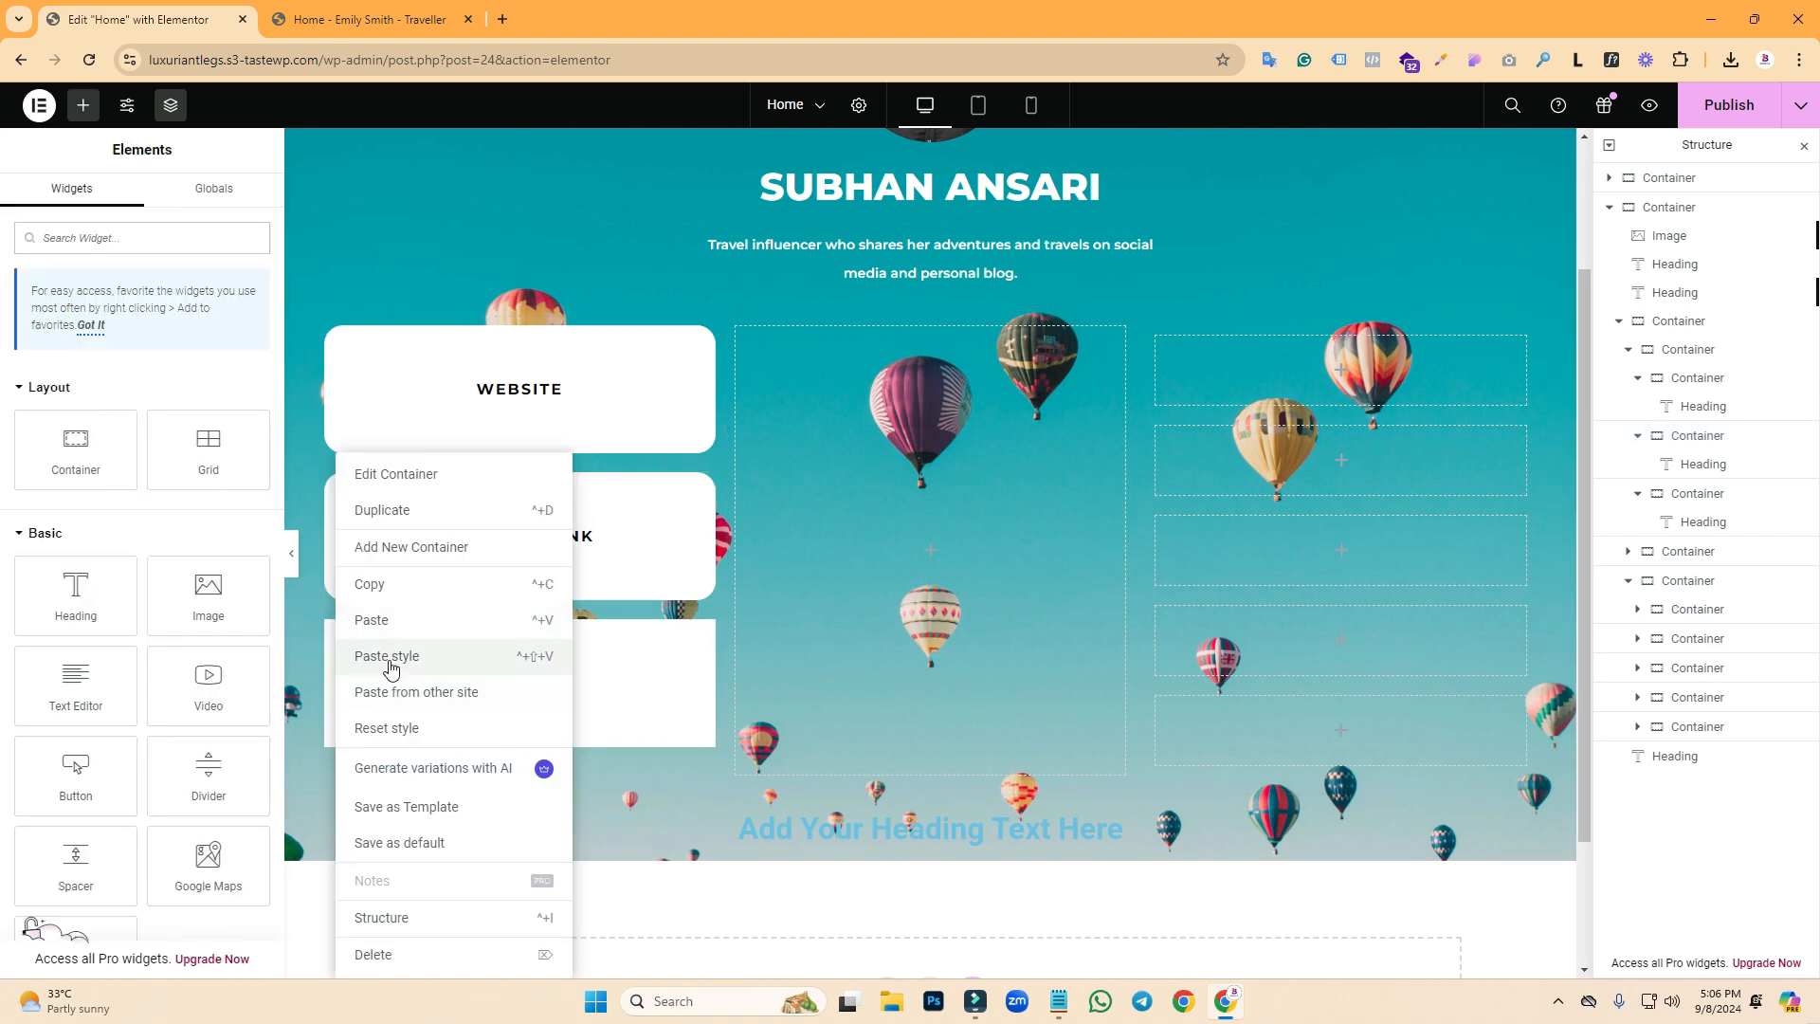
left_click(390, 657)
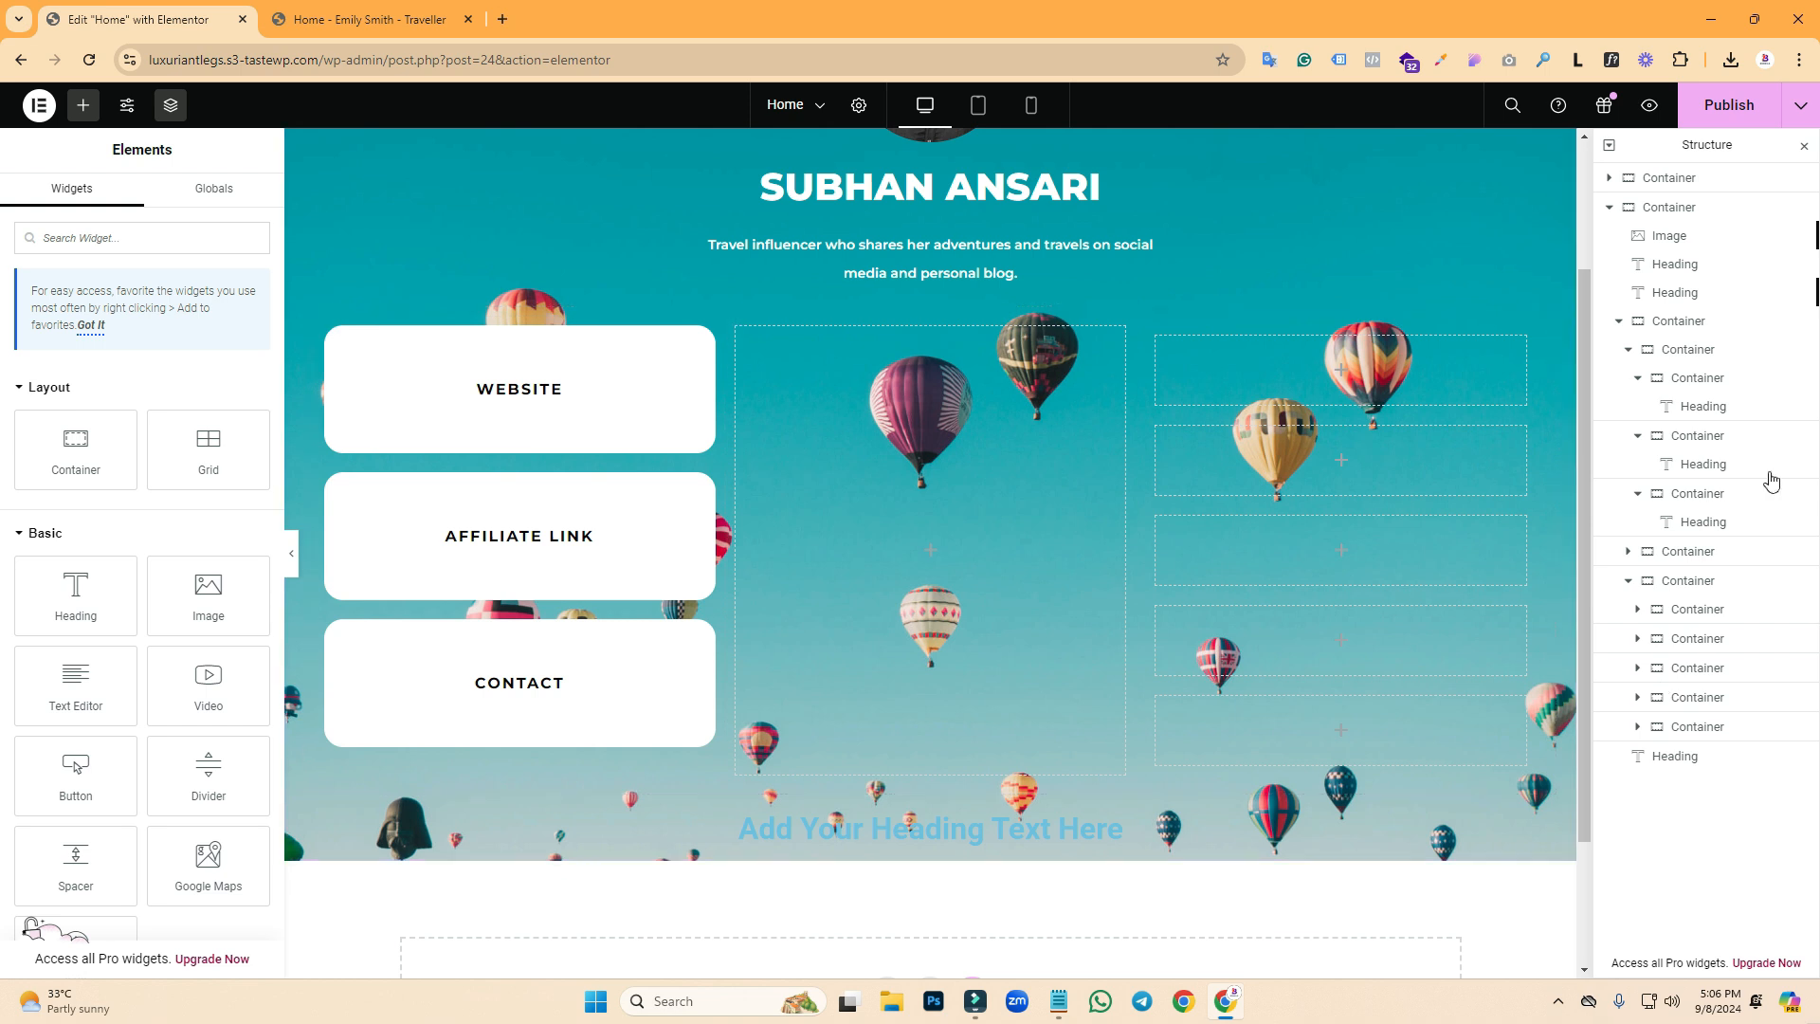
- Review the reference site's hover styling, then select the WEBSITE container's background settings
left_click(370, 21)
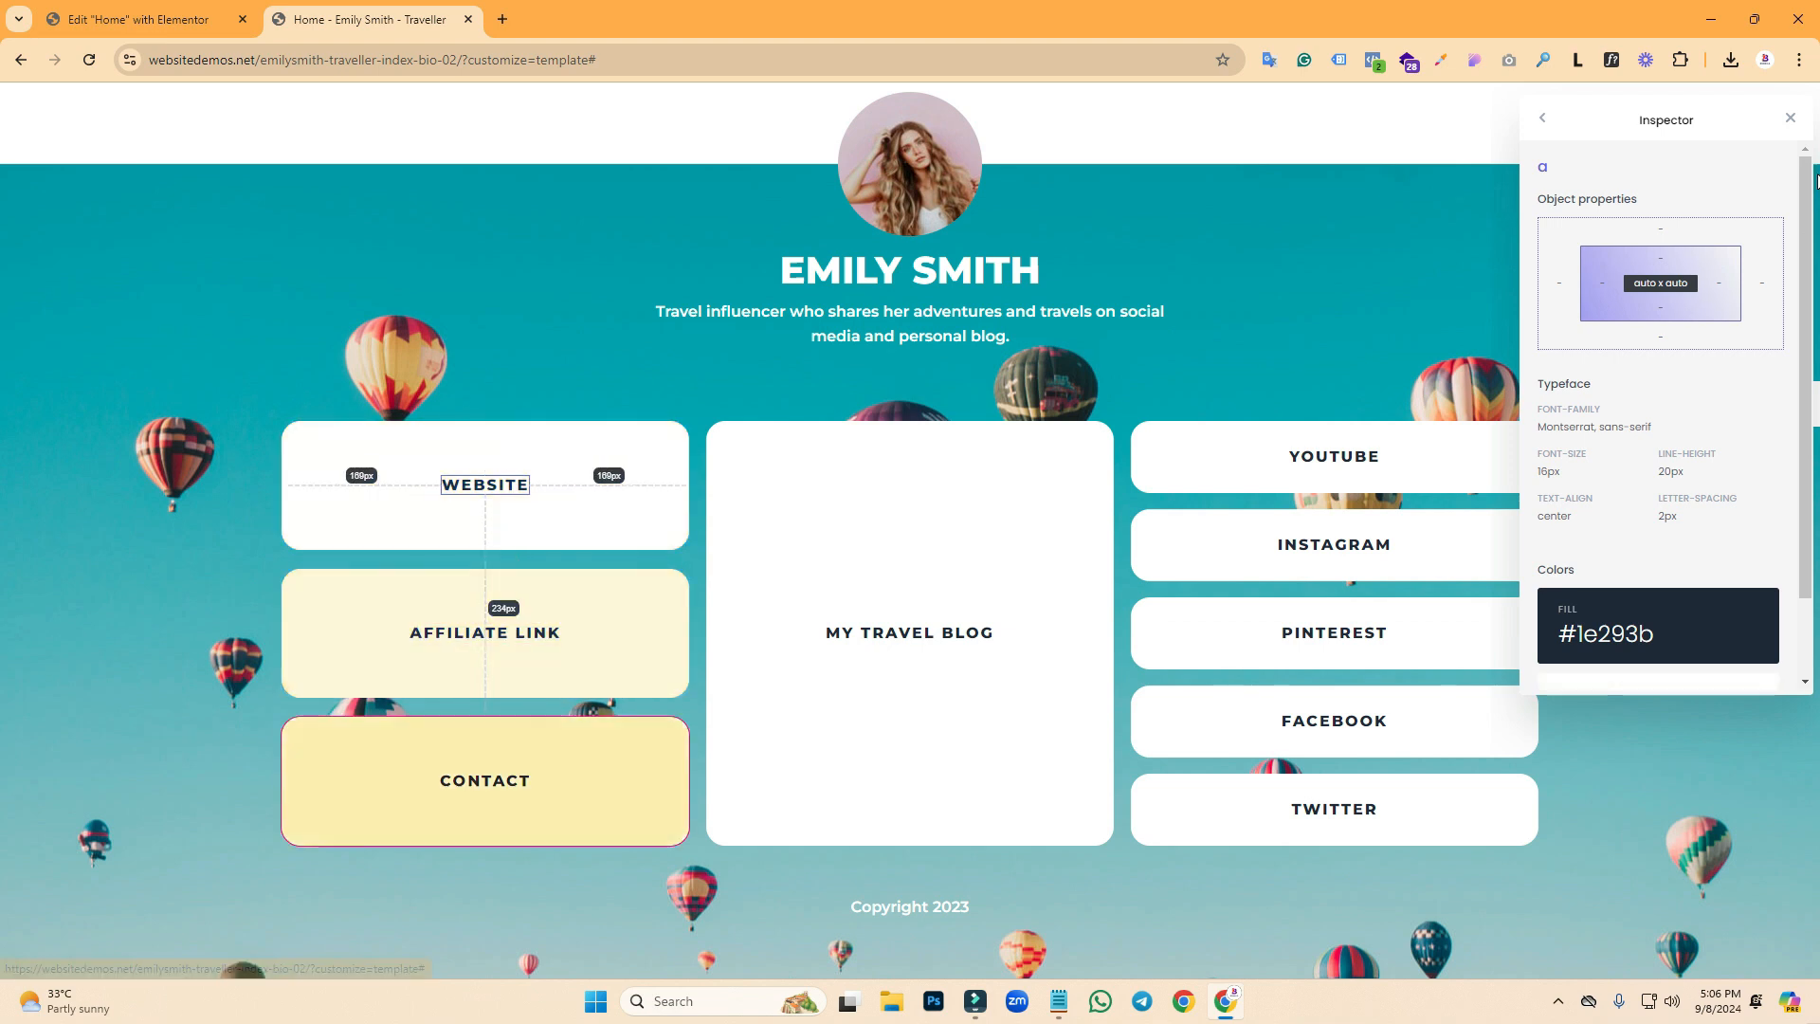
left_click(1790, 121)
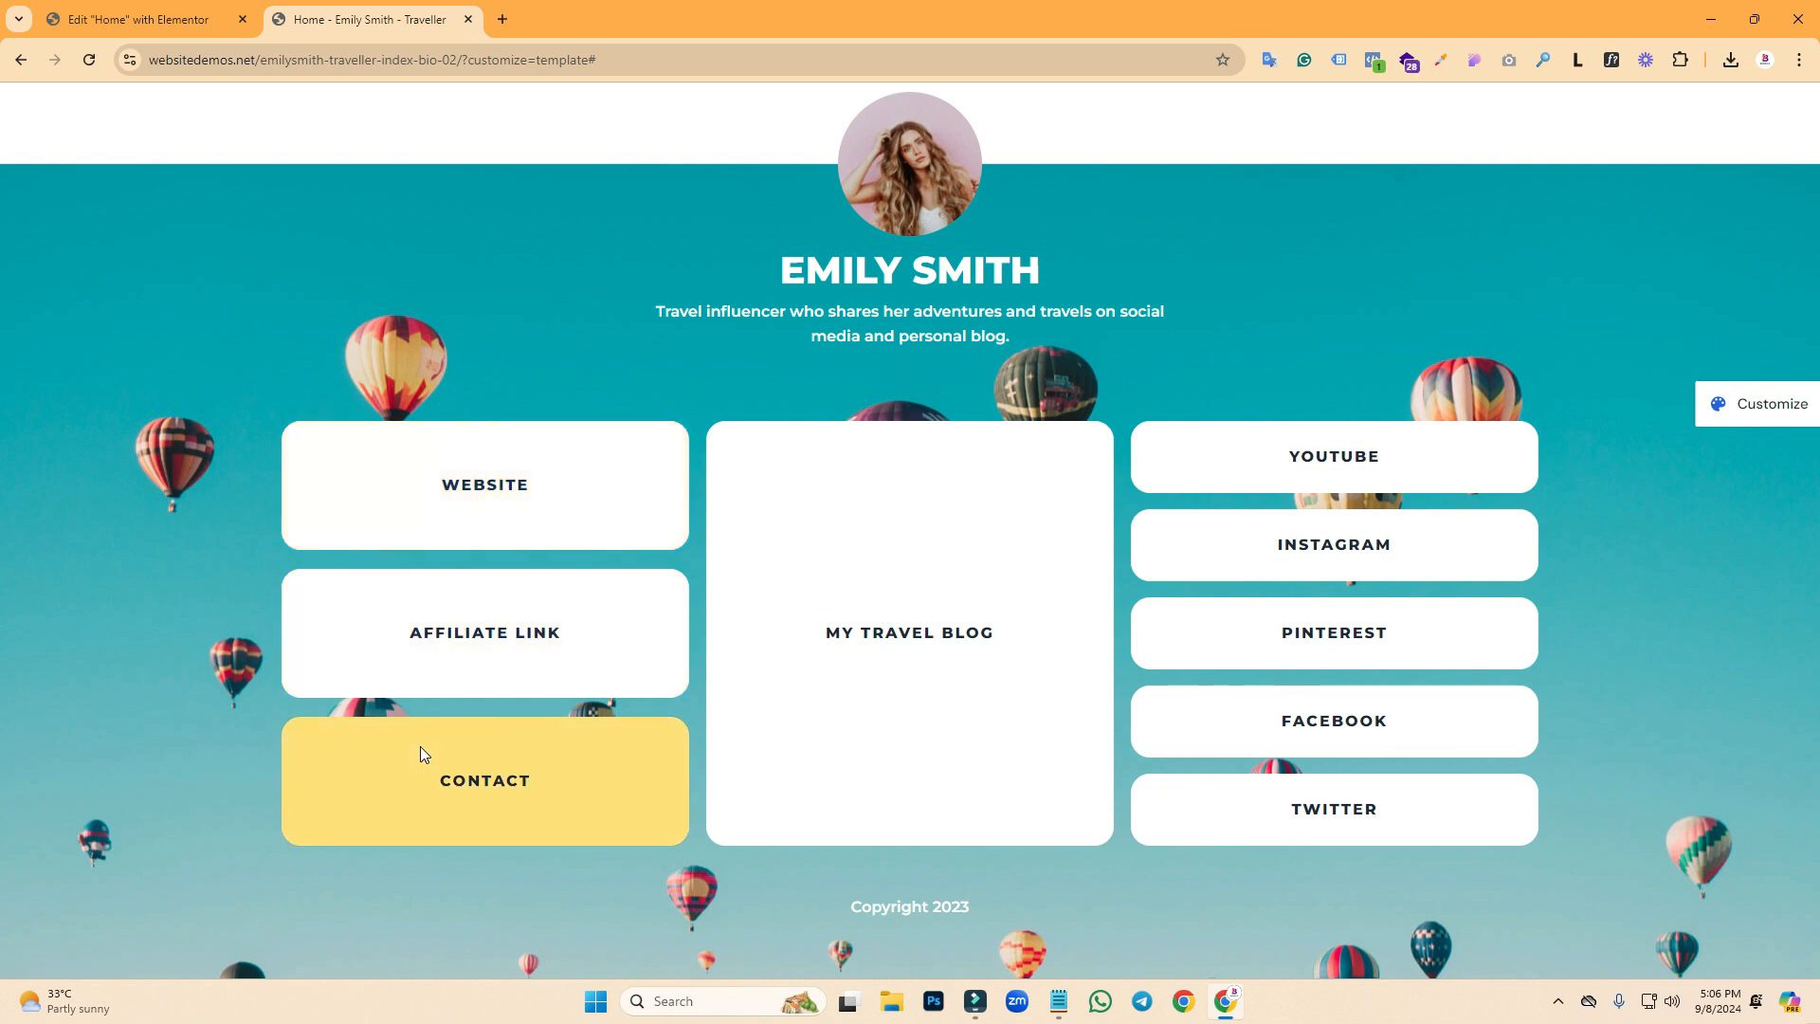
left_click(93, 4)
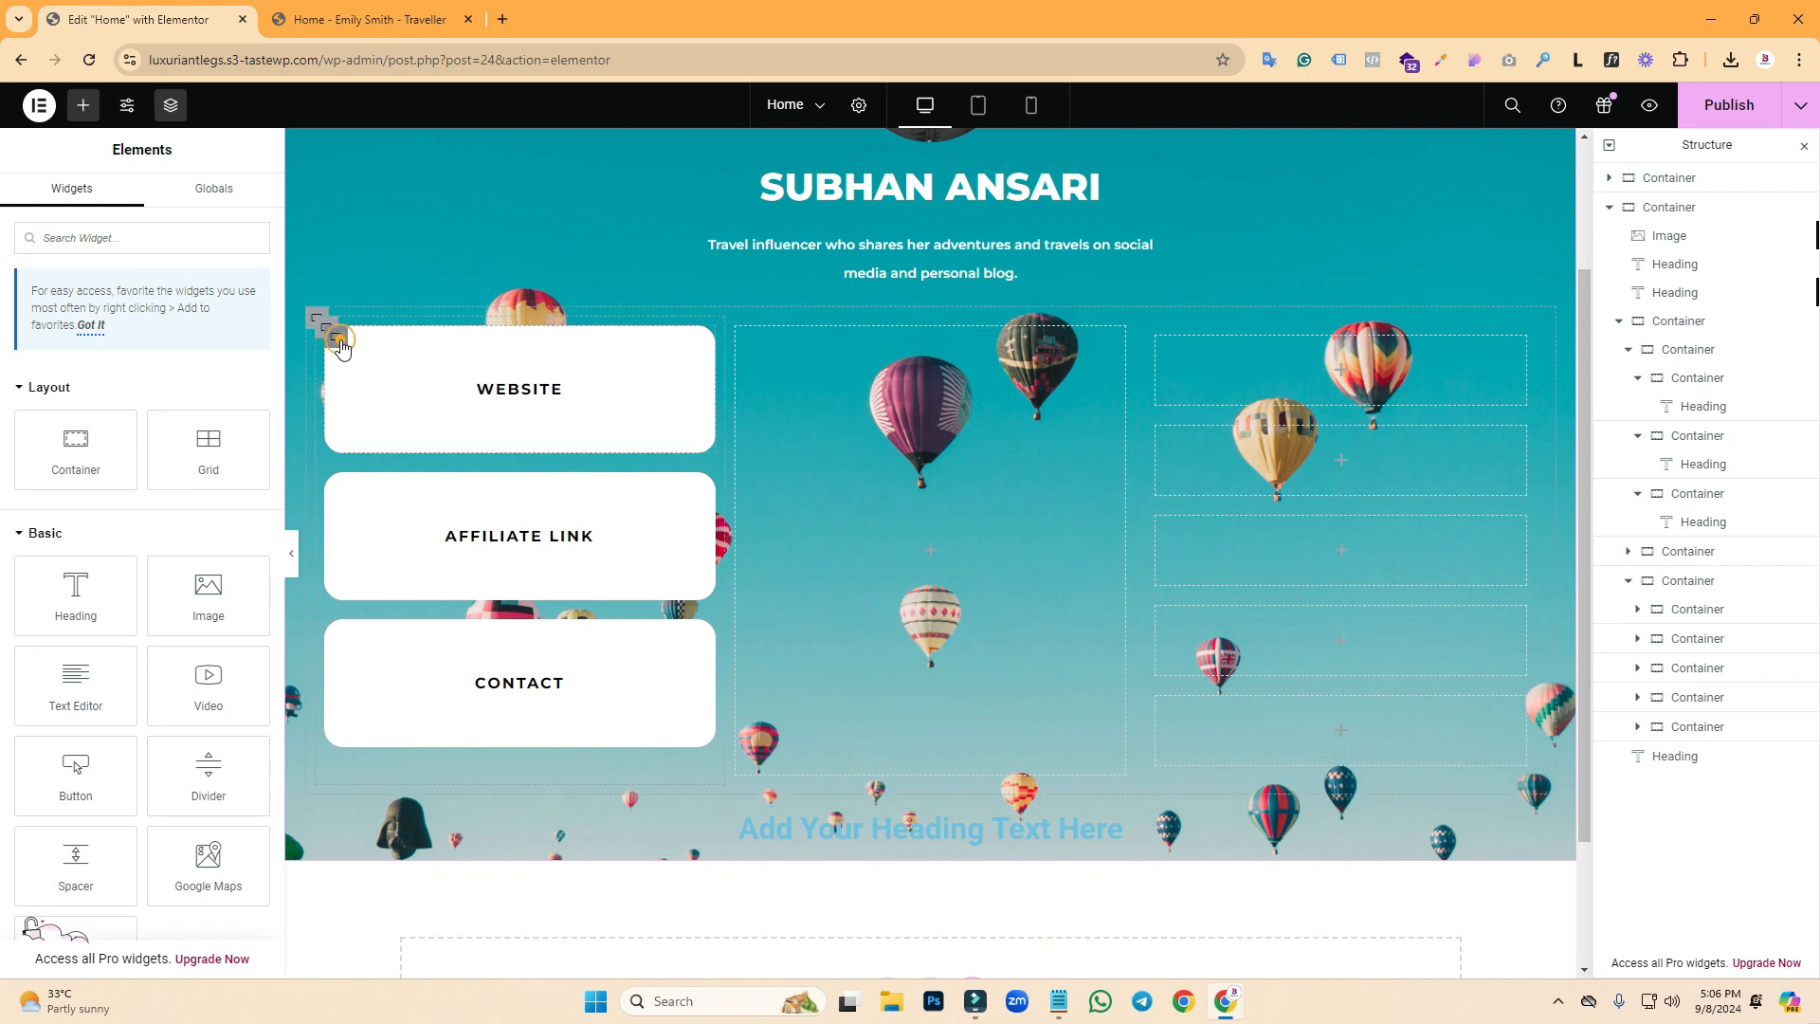
left_click(337, 339)
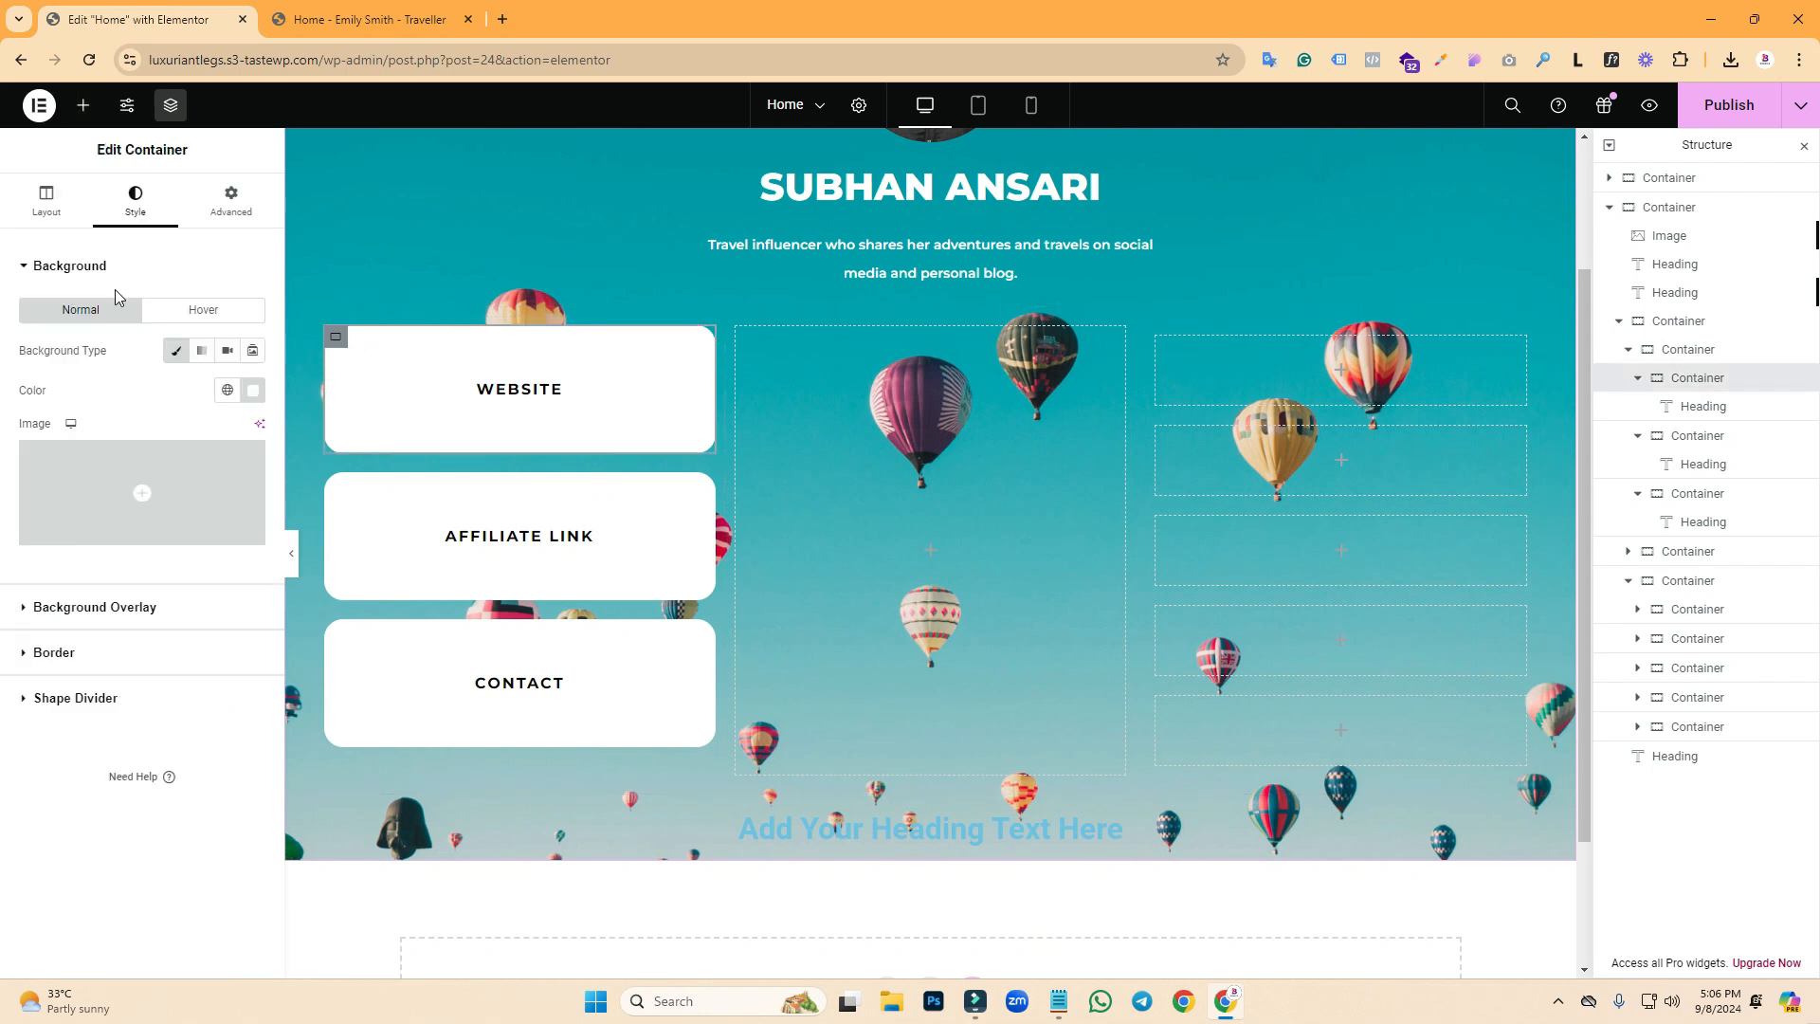
left_click(52, 226)
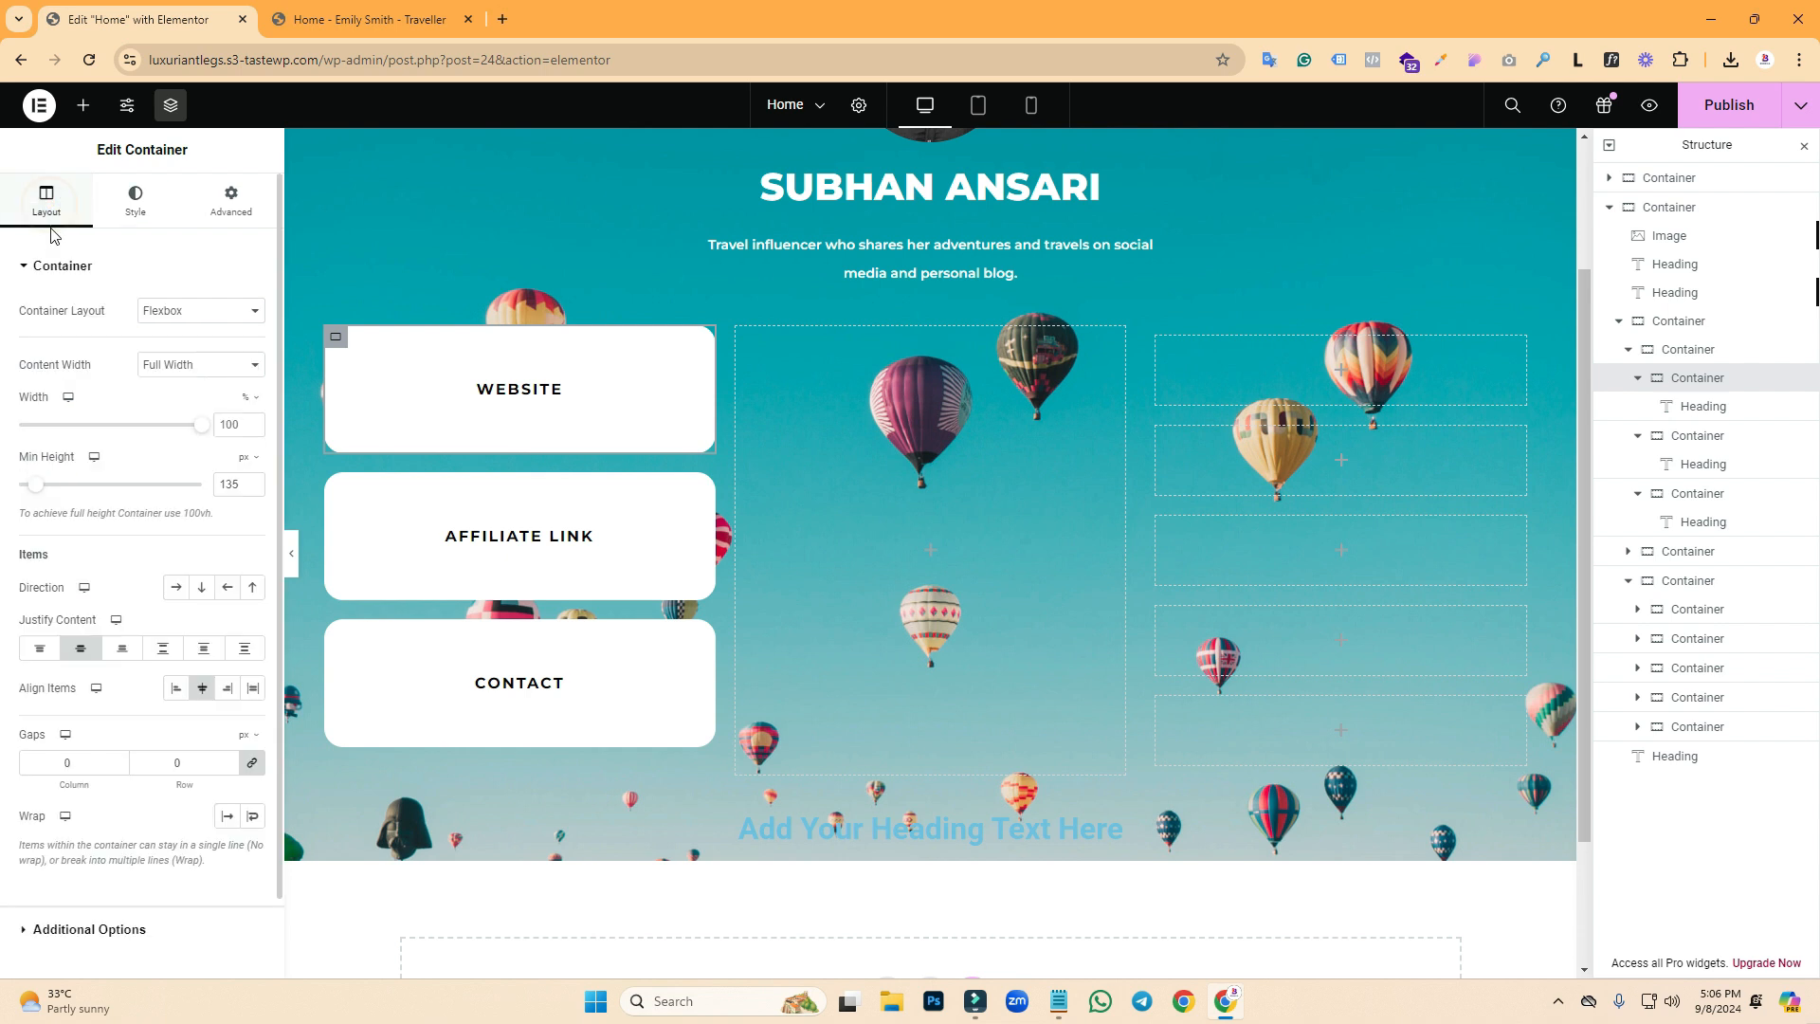
left_click(131, 201)
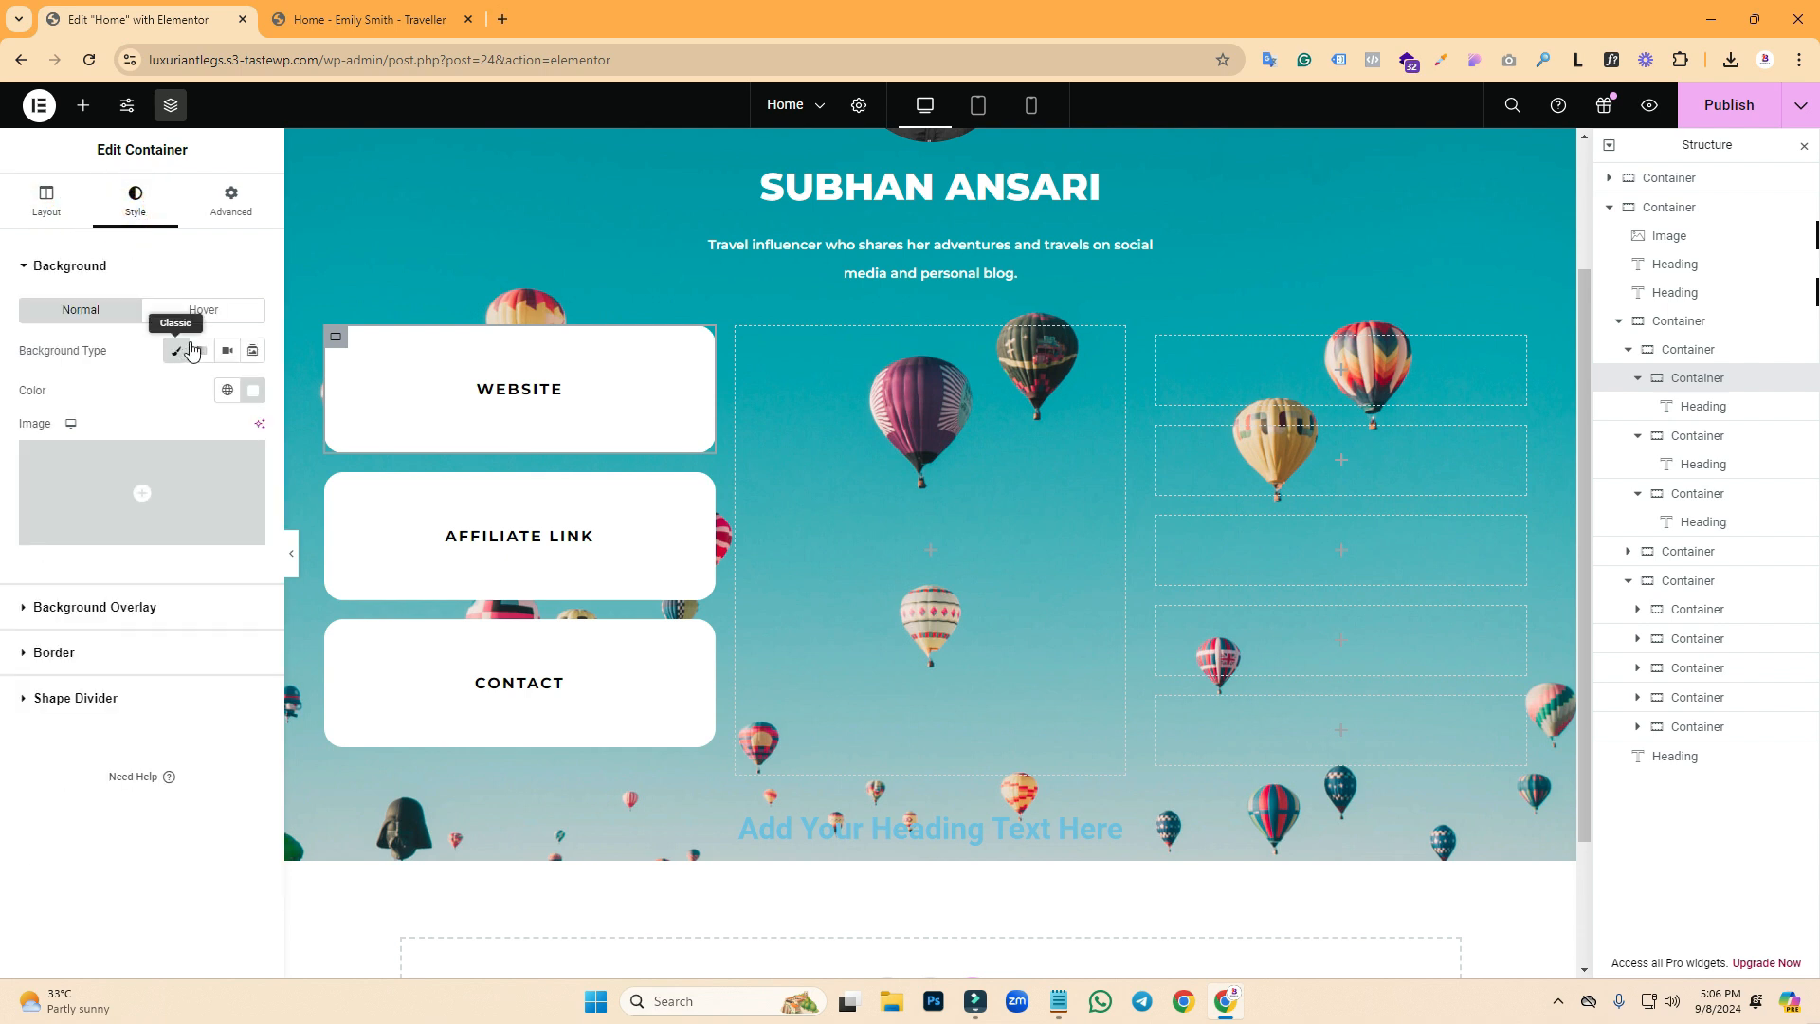
- Give the WEBSITE box a classic yellow #F8DC17 hover background
left_click(195, 310)
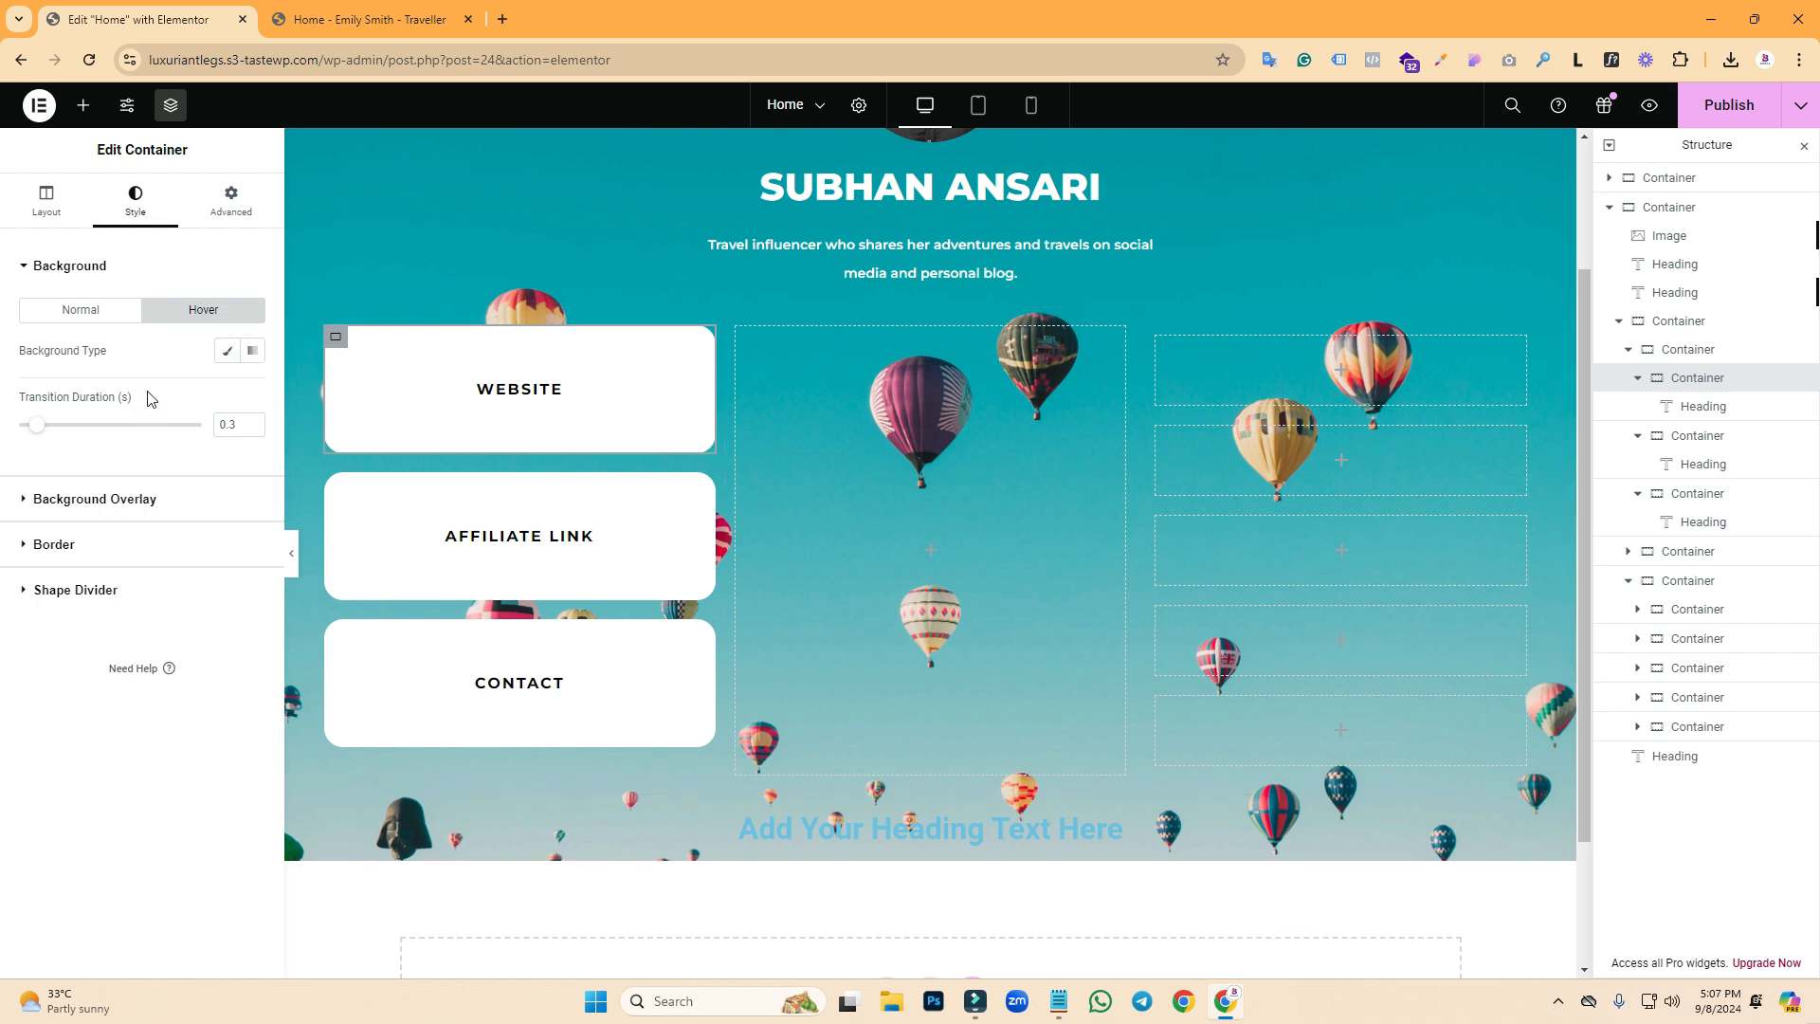
left_click(227, 351)
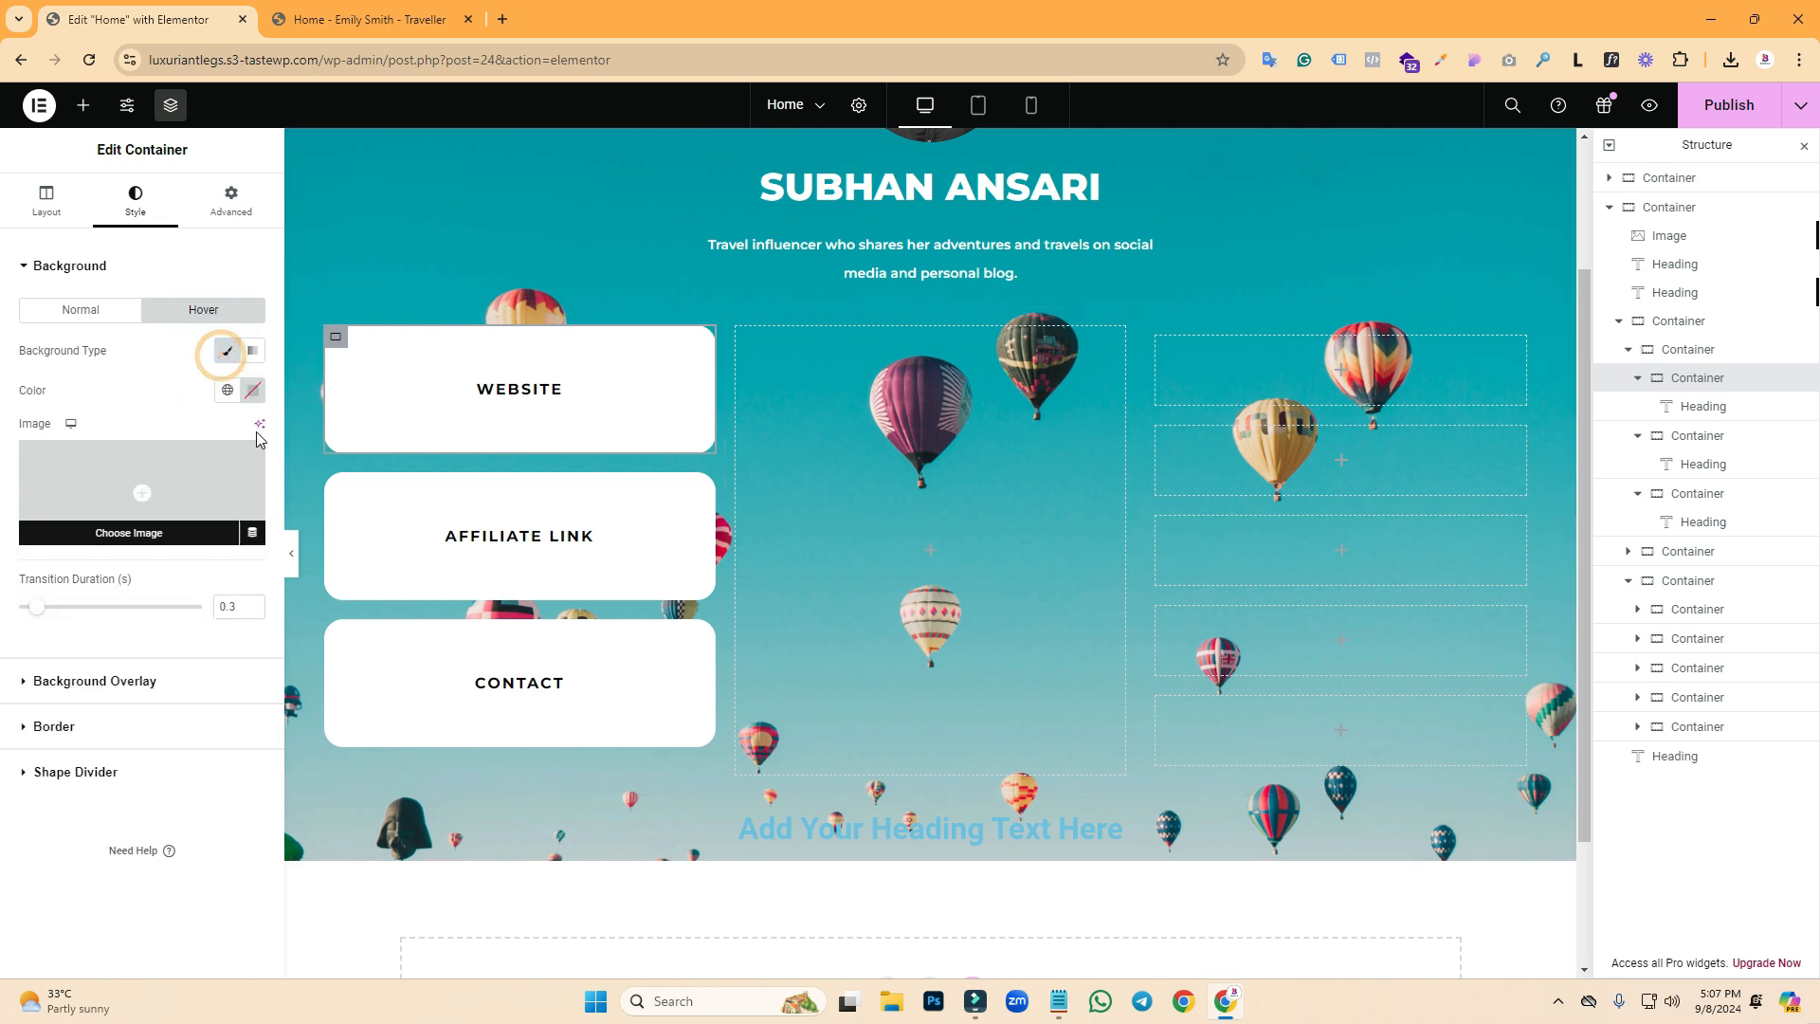
left_click(252, 390)
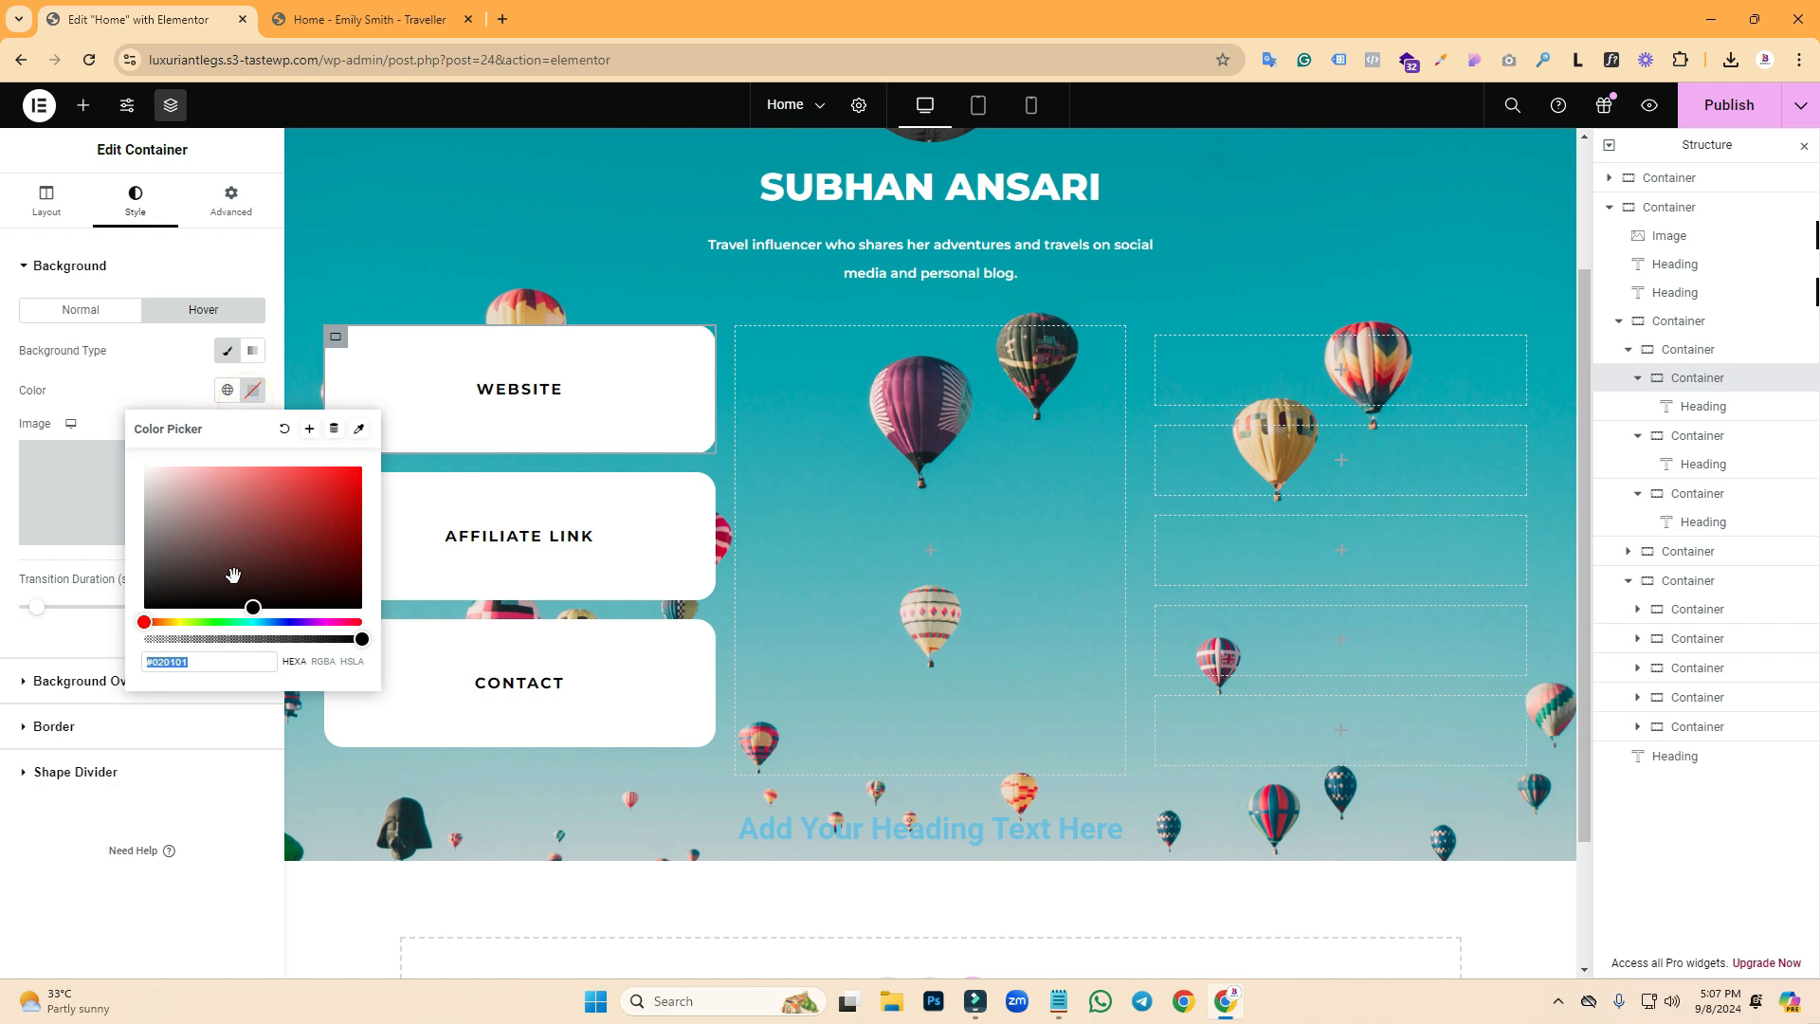
left_click_drag(177, 618, 177, 622)
left_click(360, 473)
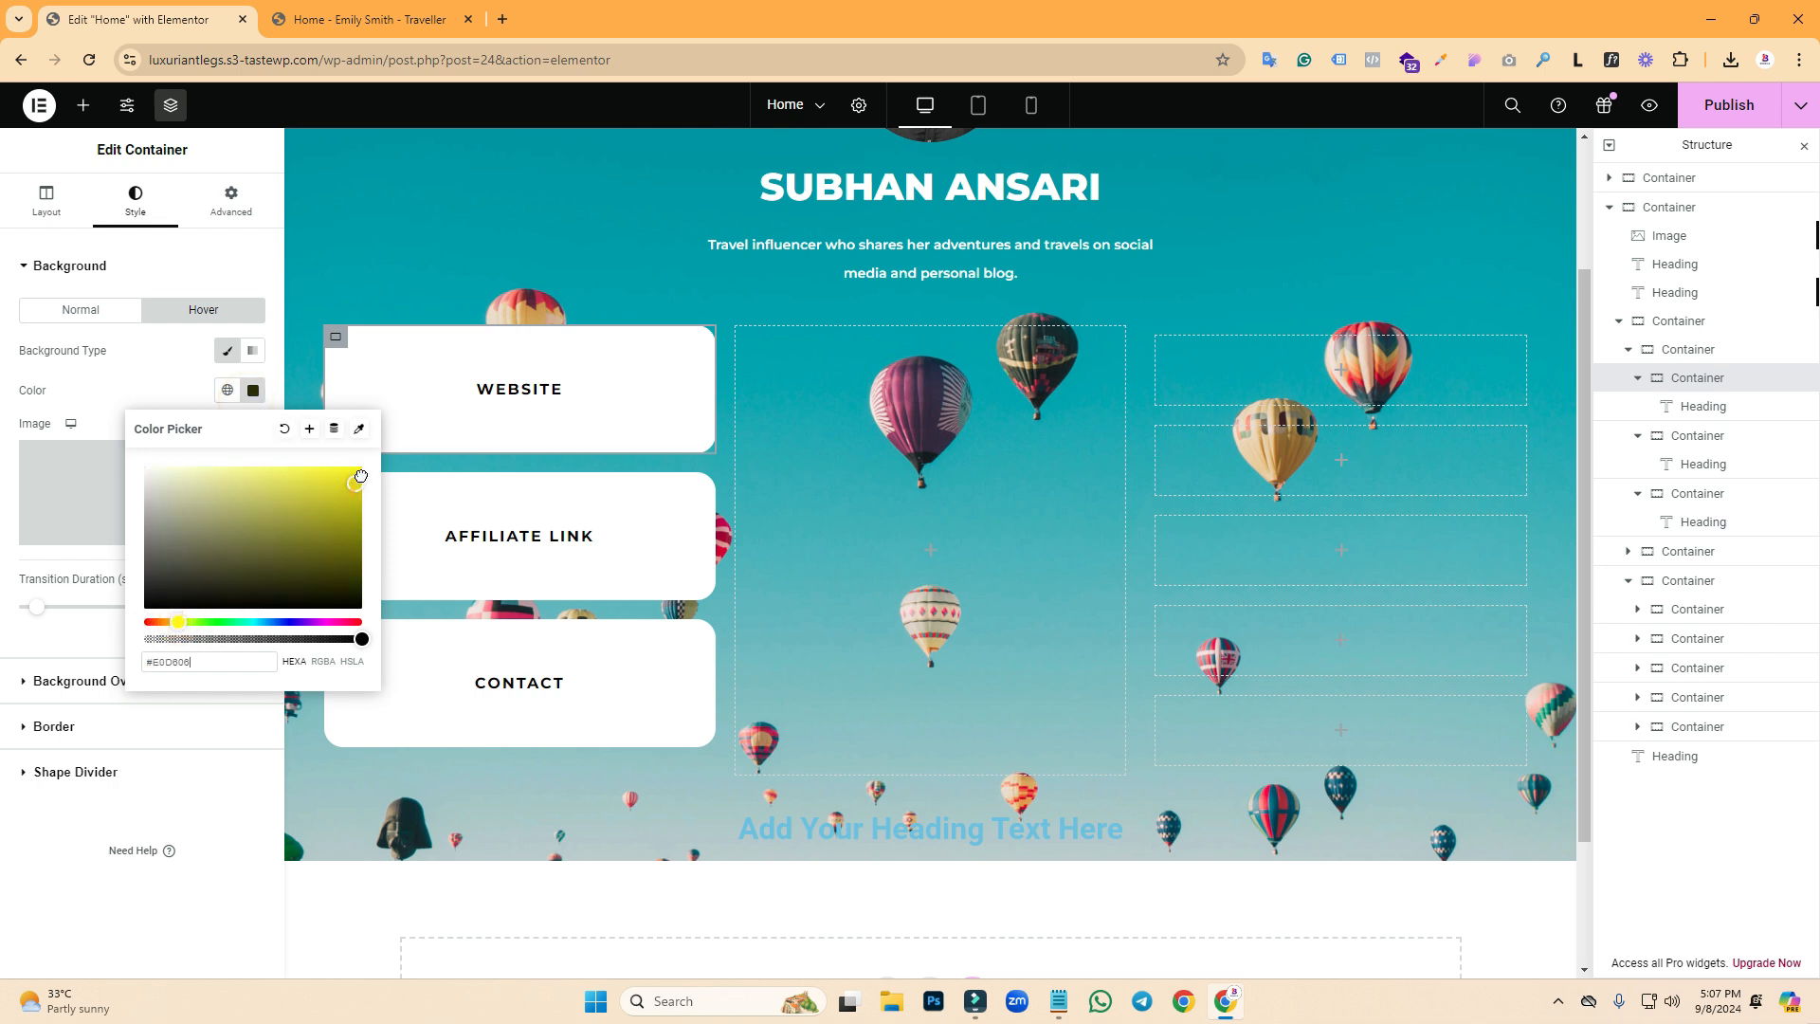
left_click(341, 471)
left_click(133, 393)
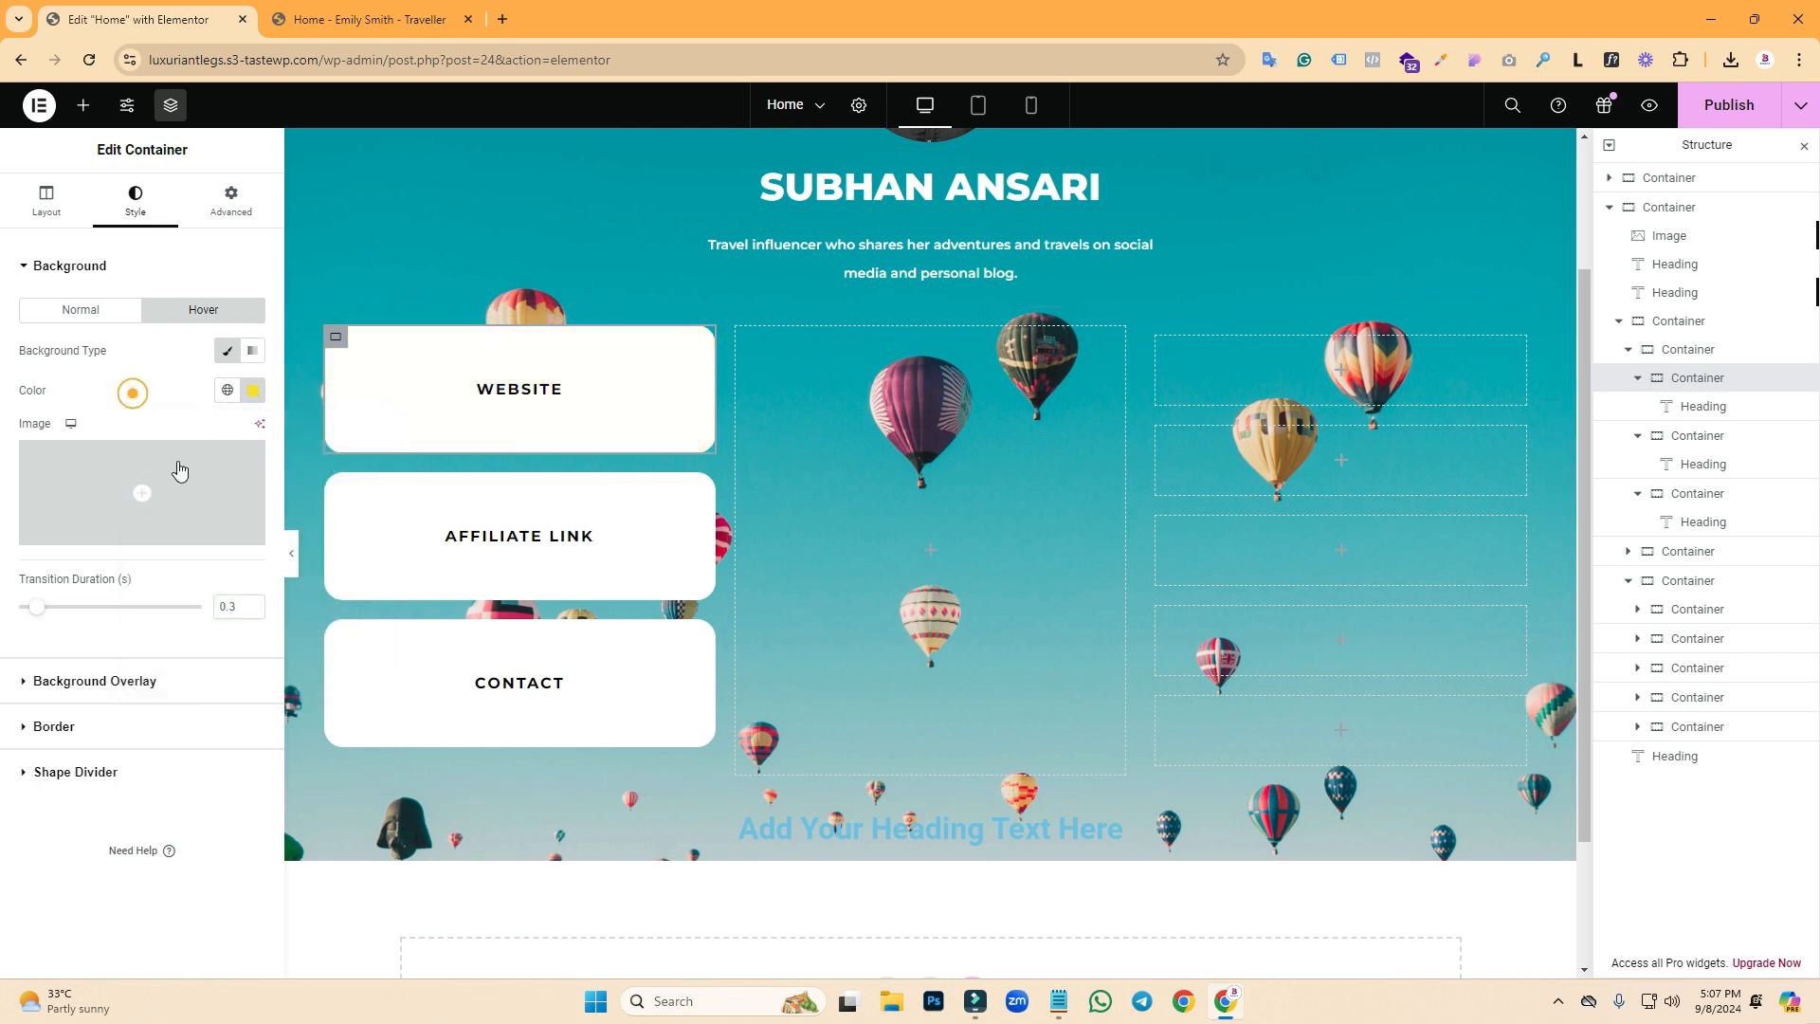
- Copy the WEBSITE box's style and paste it onto AFFILIATE LINK and CONTACT
right_click(331, 346)
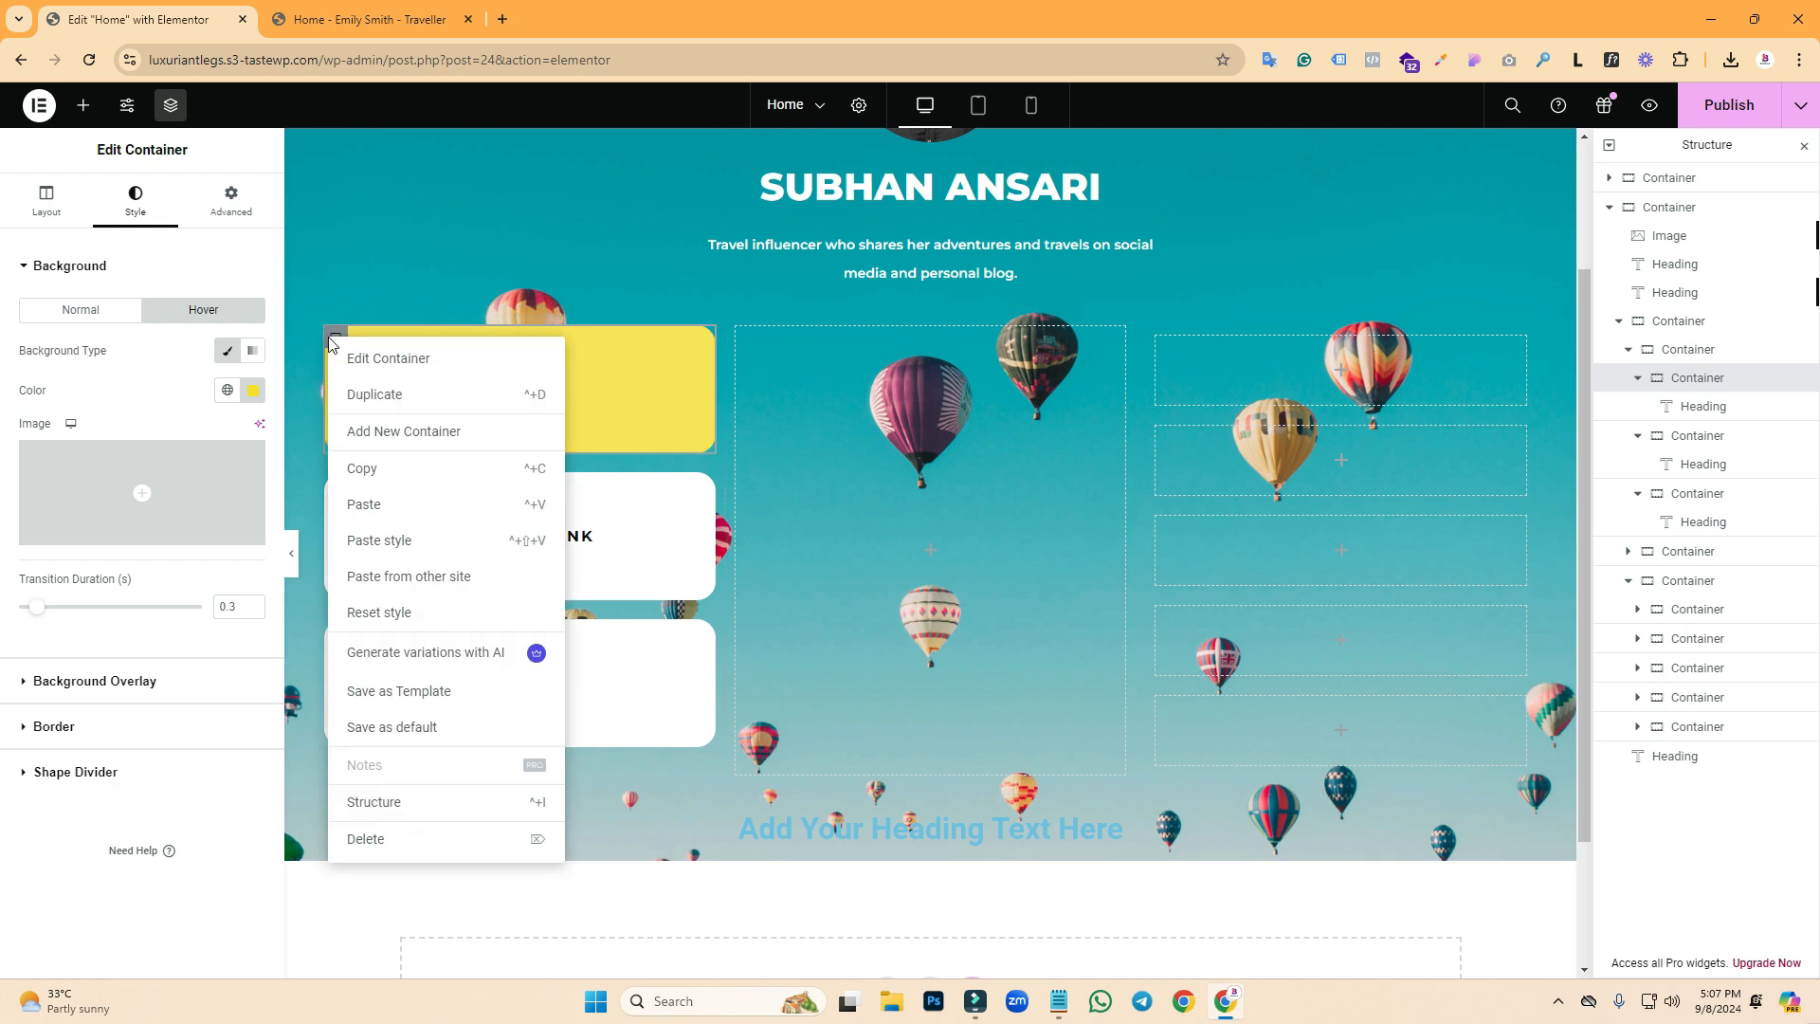
left_click(363, 469)
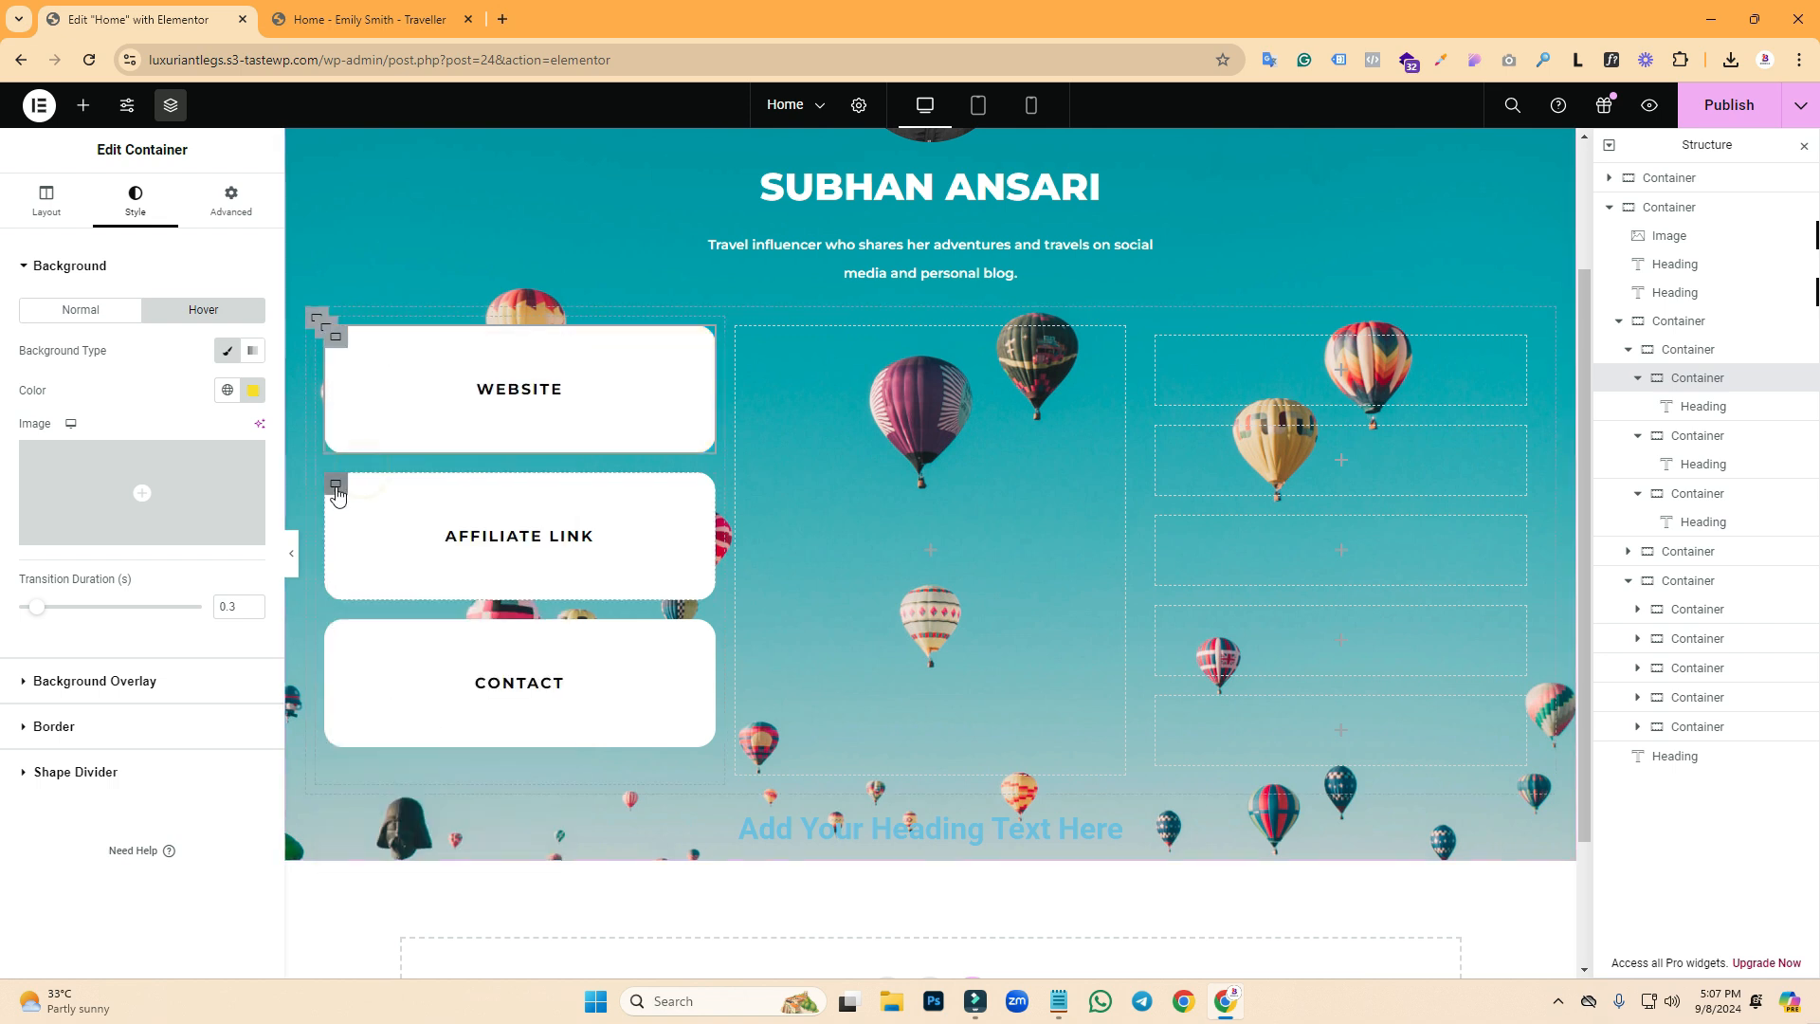
right_click(336, 463)
left_click(382, 659)
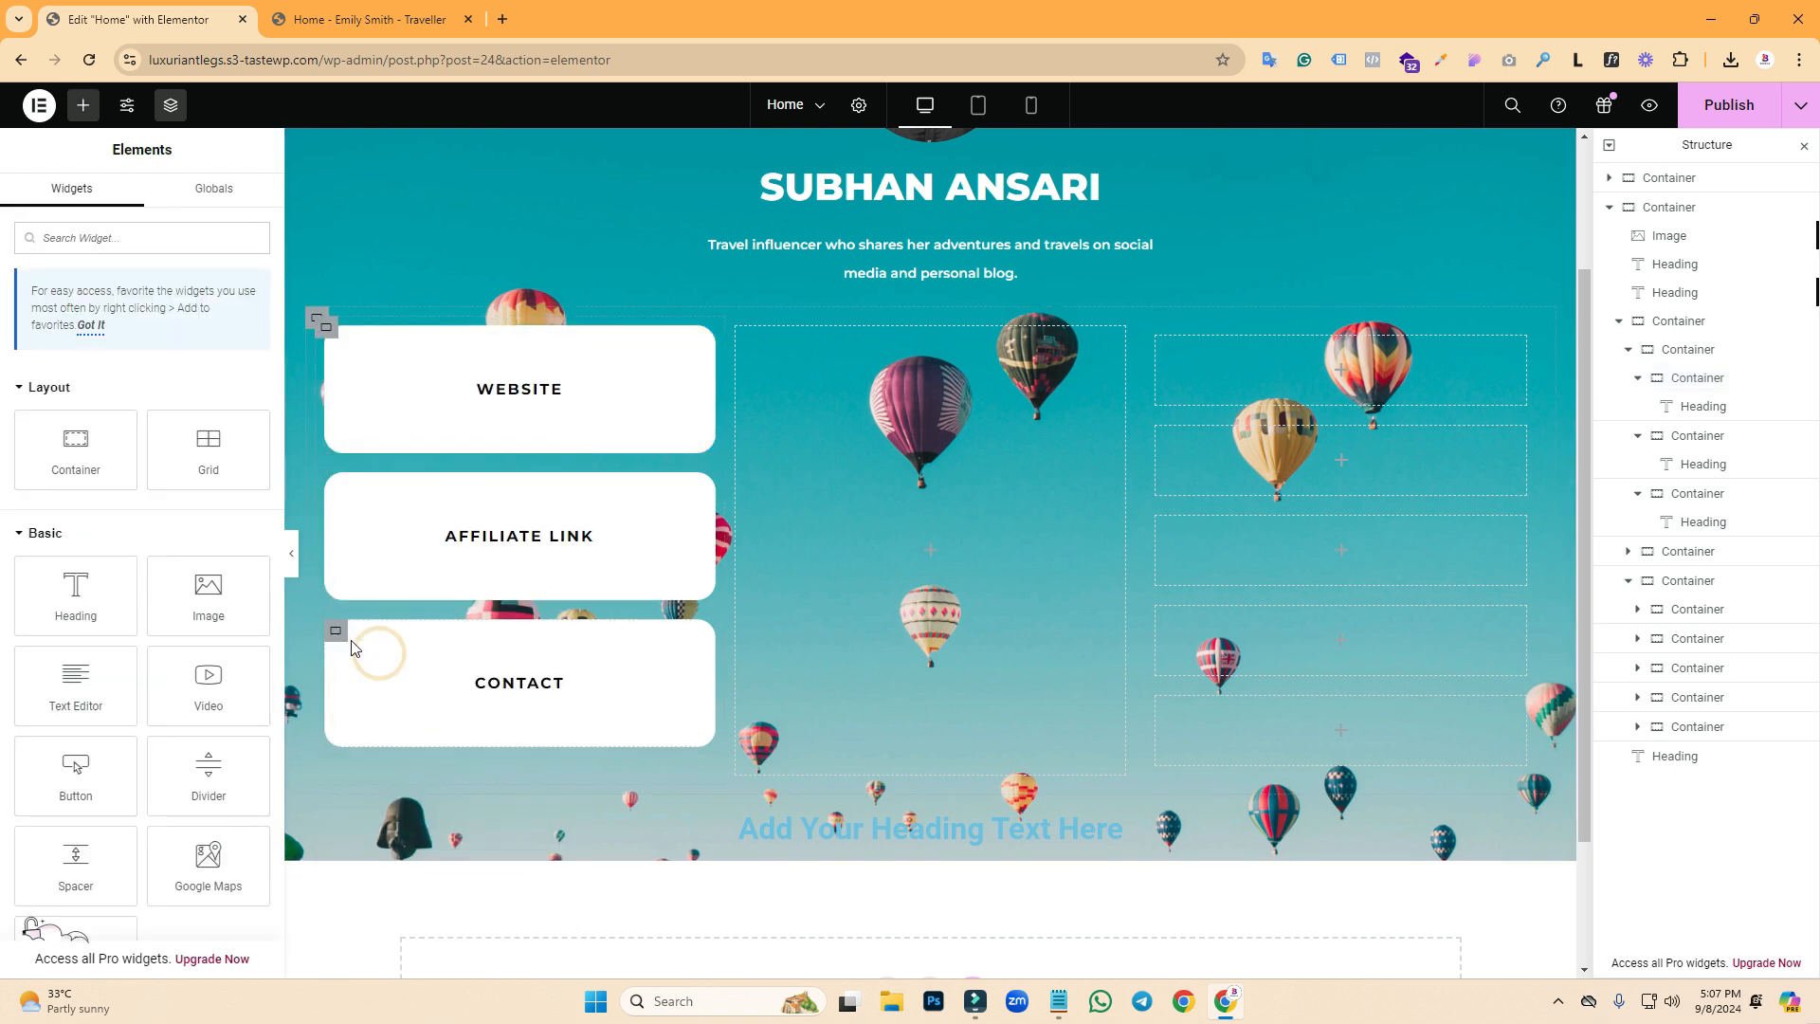
right_click(341, 637)
left_click(408, 656)
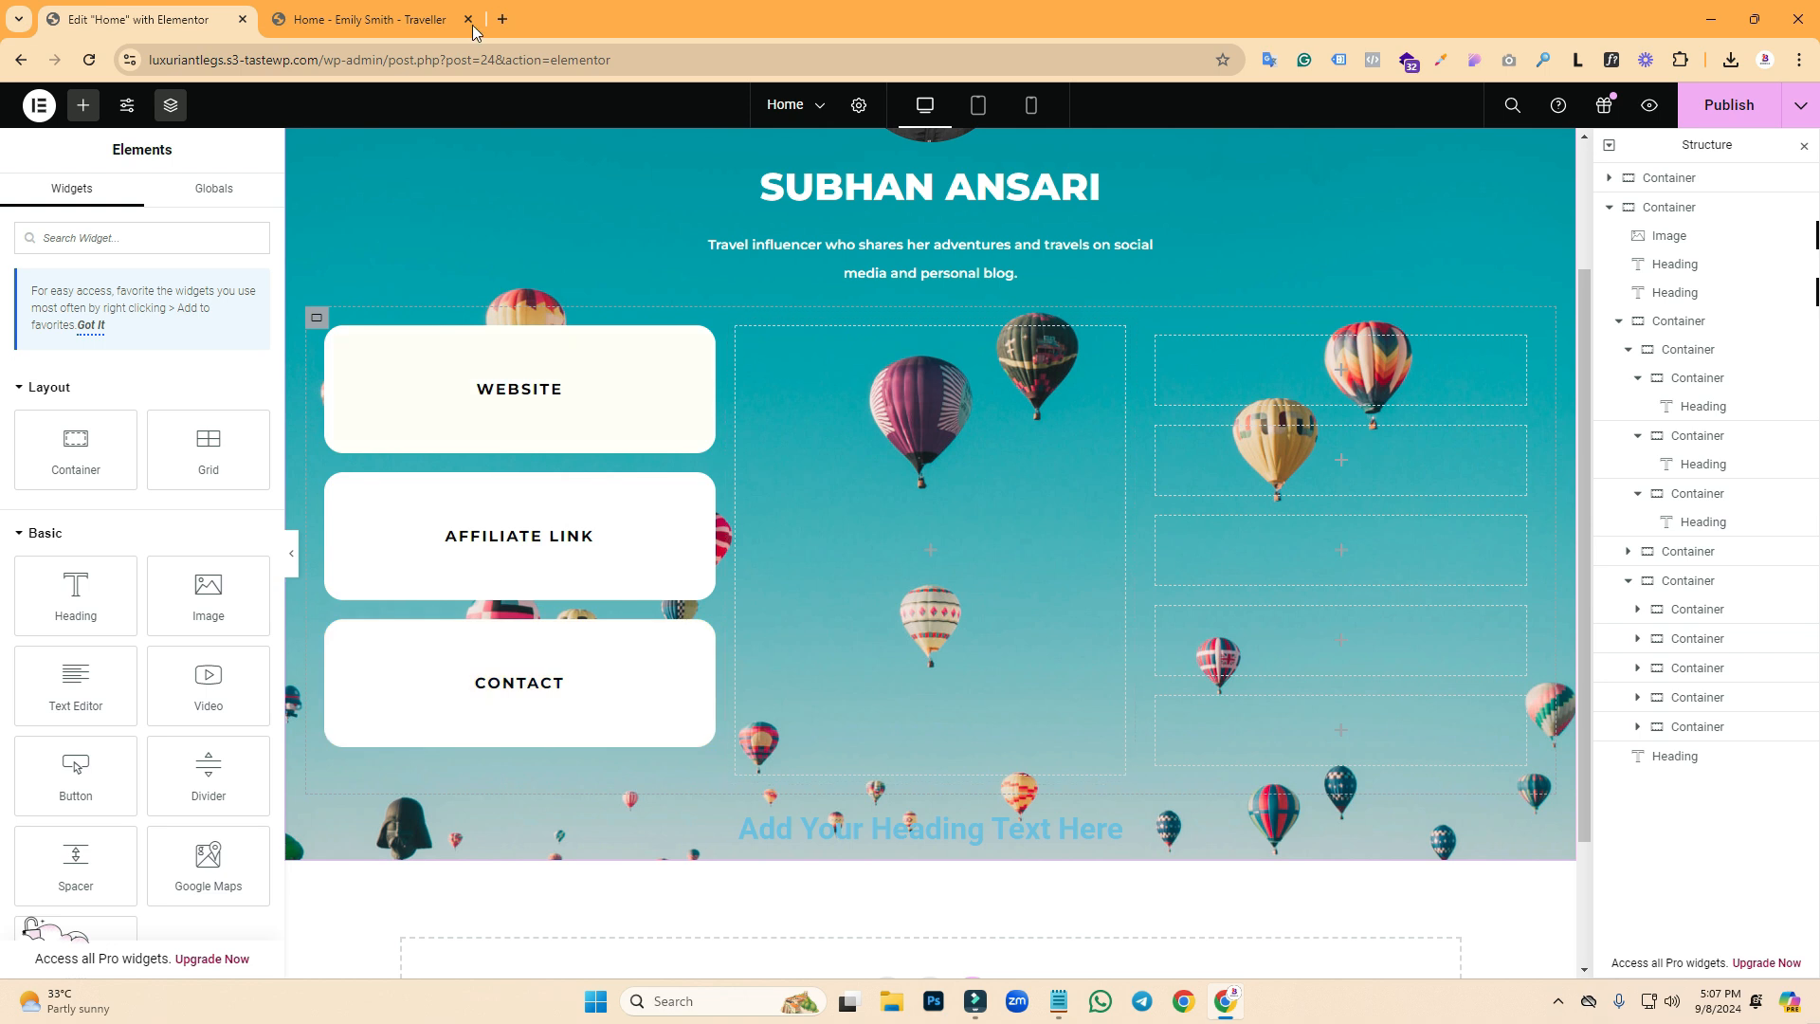
- Fill the tall middle container with solid white #FFFFFF, comparing it with the reference travel blog box
left_click(432, 17)
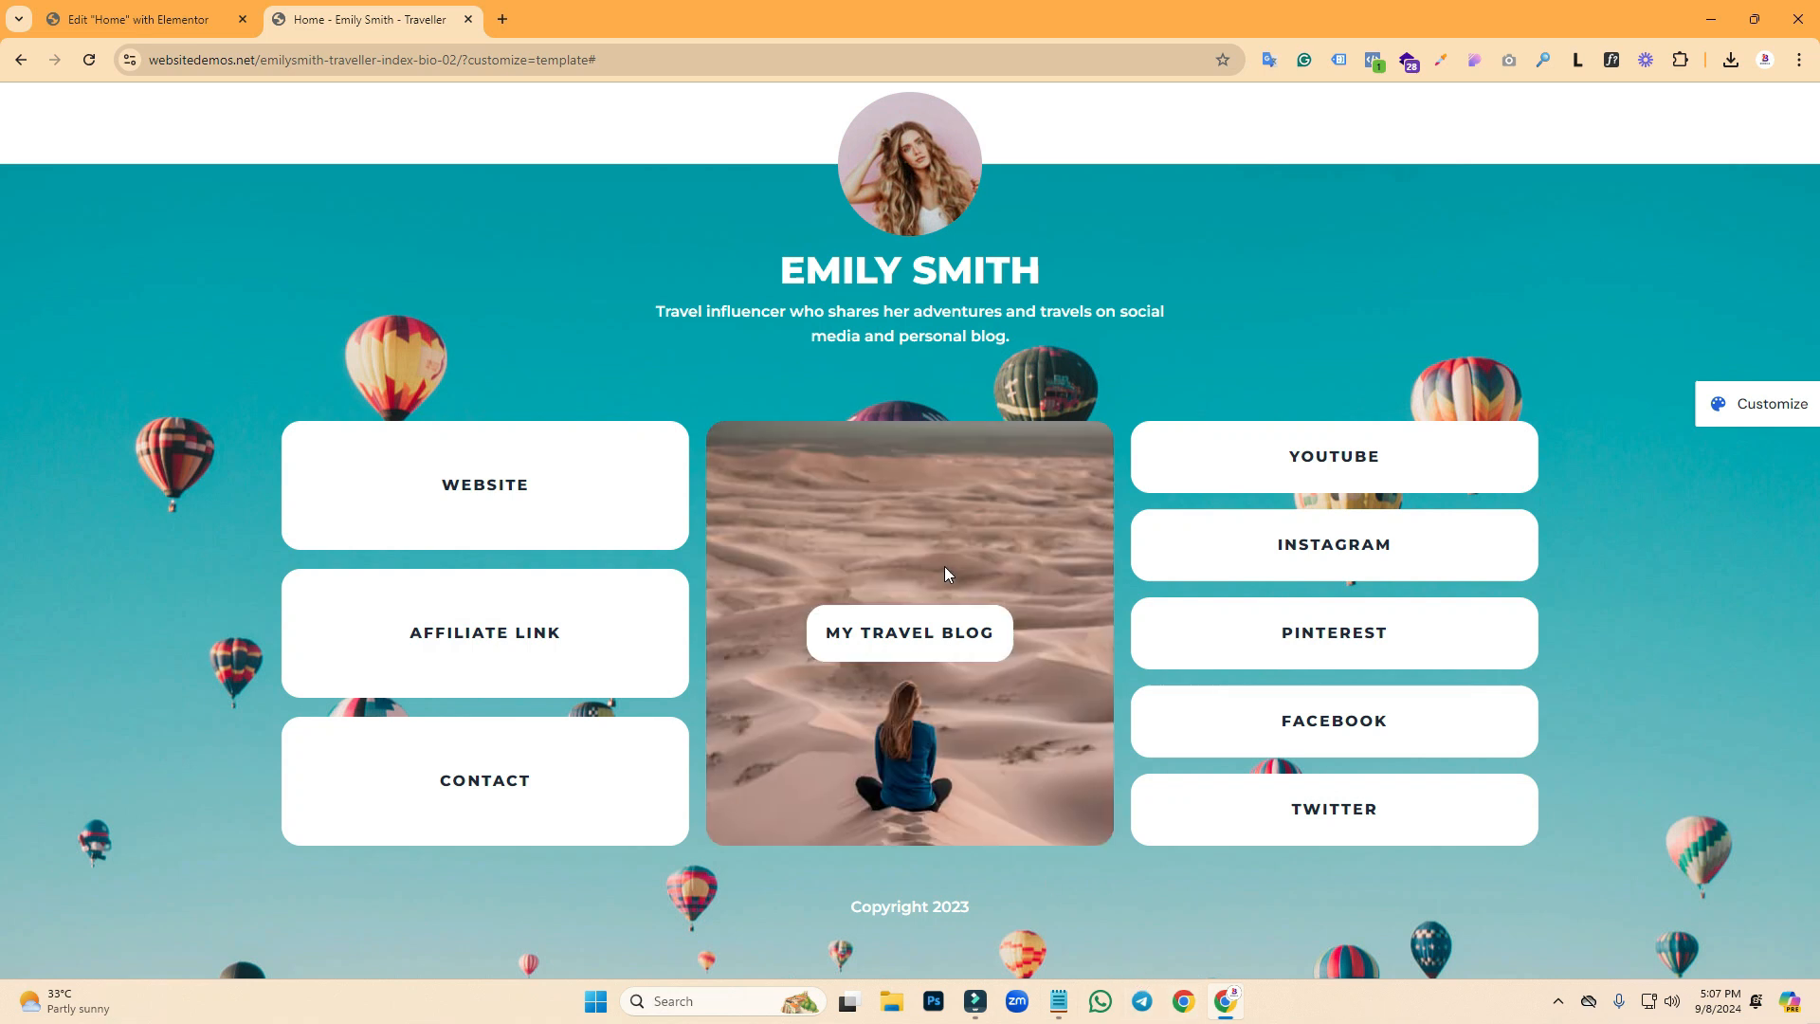
left_click(143, 19)
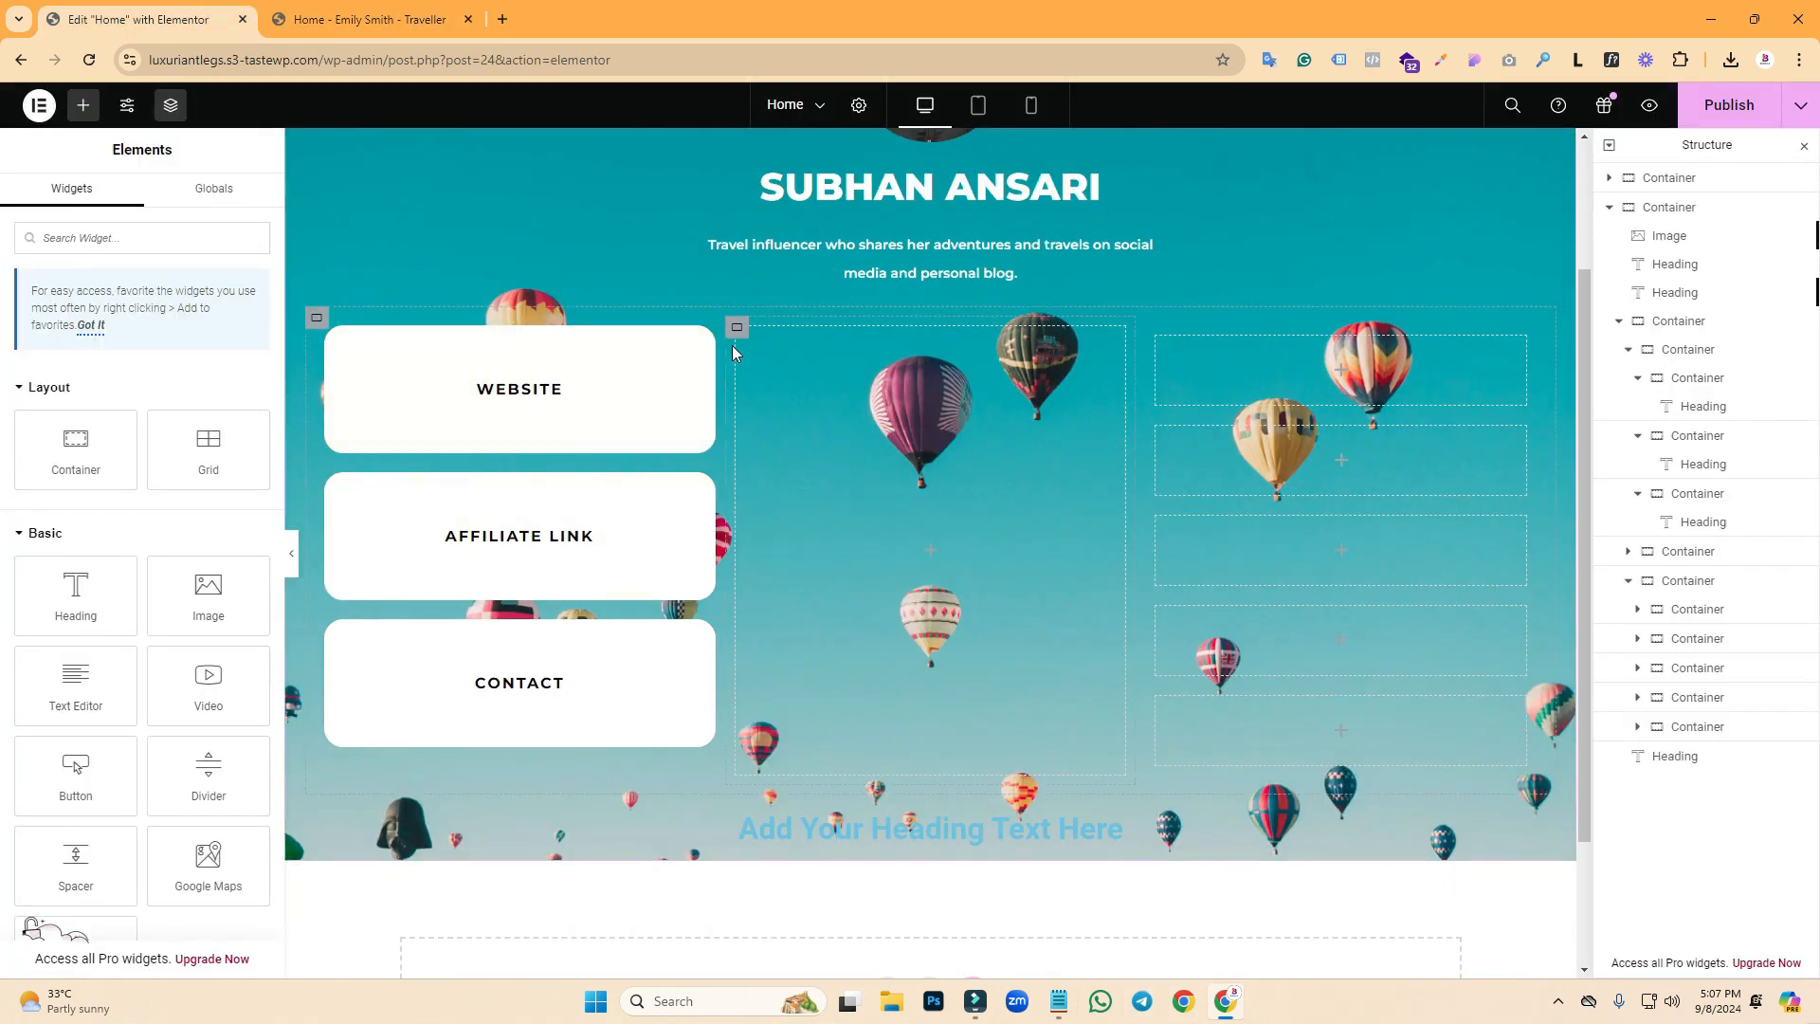
left_click(738, 328)
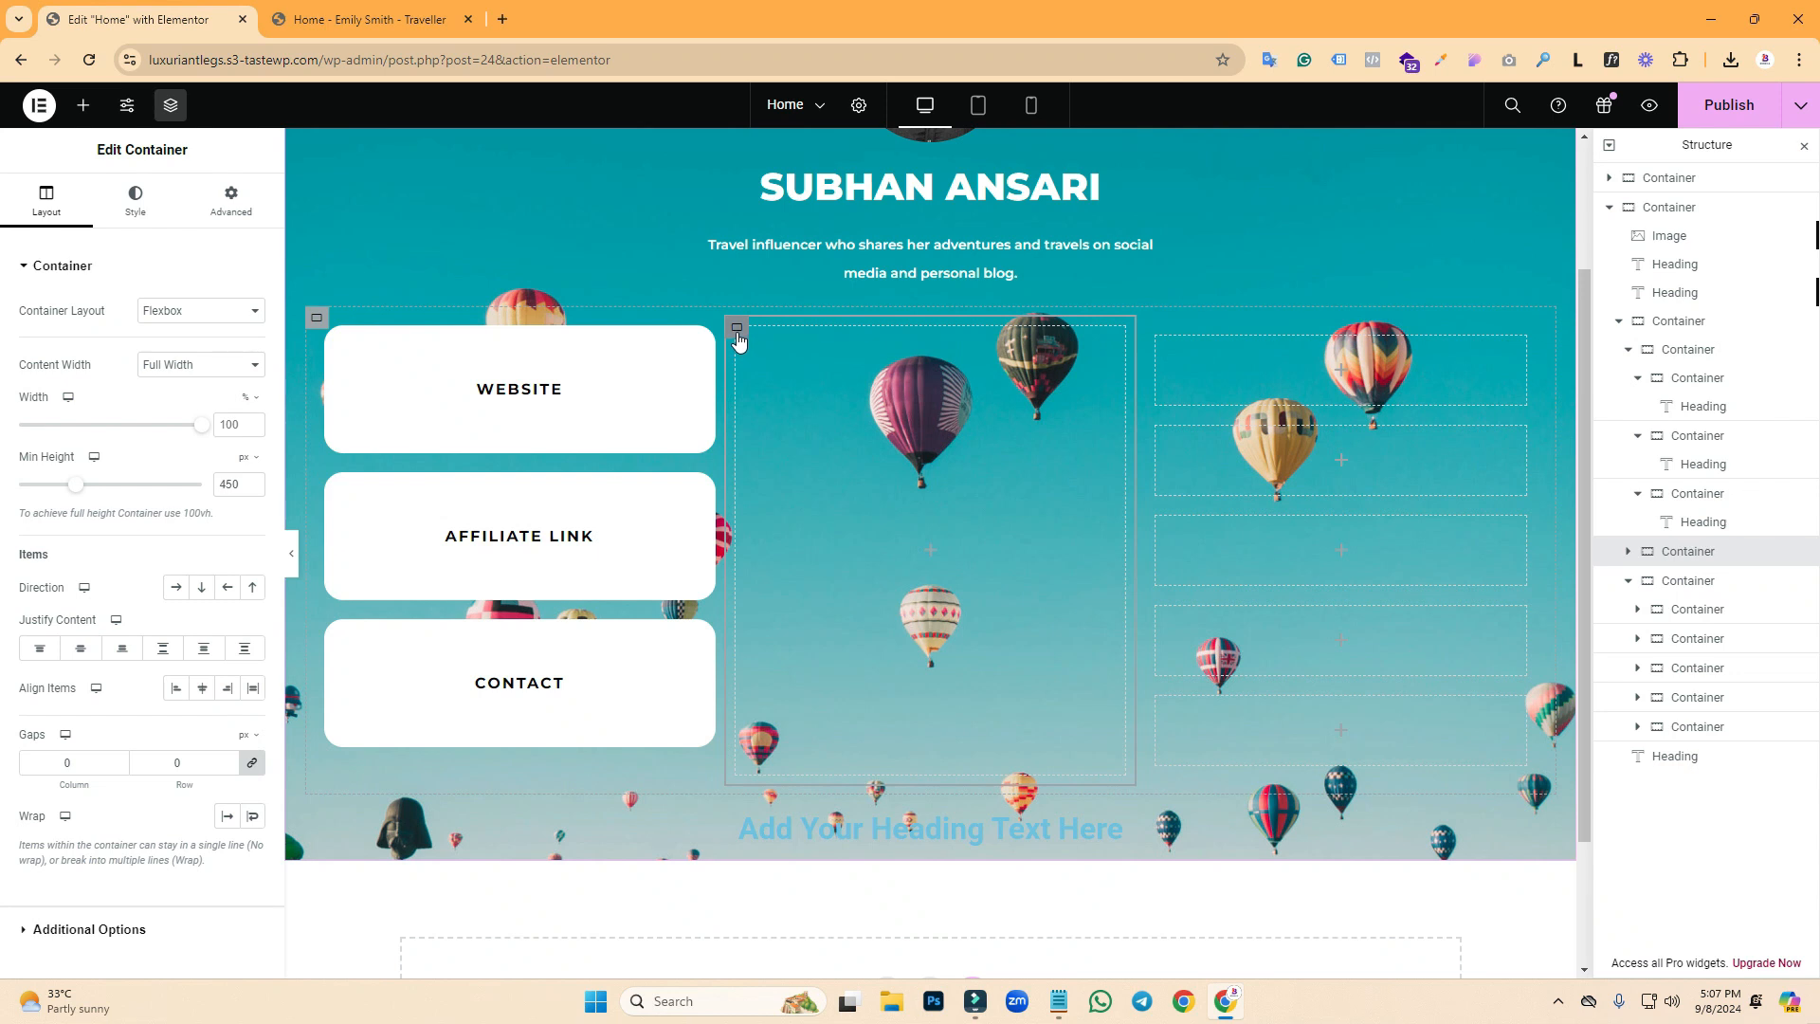
left_click(133, 199)
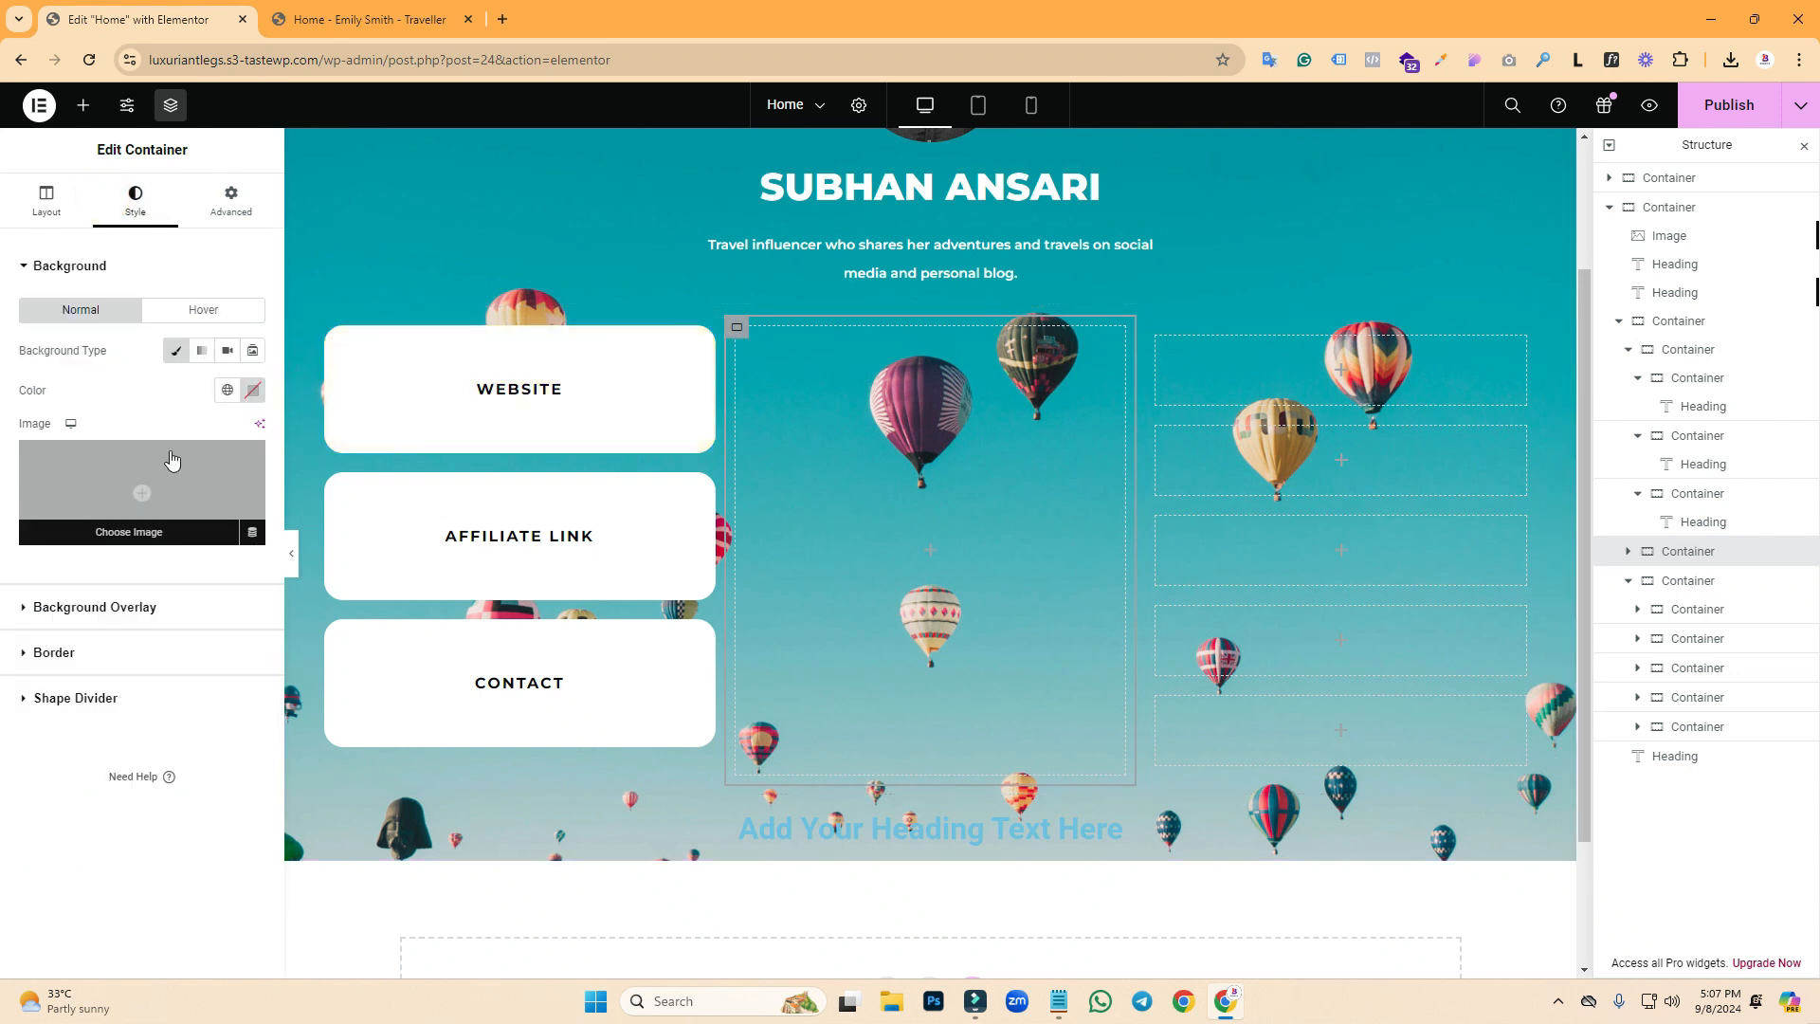
left_click(253, 390)
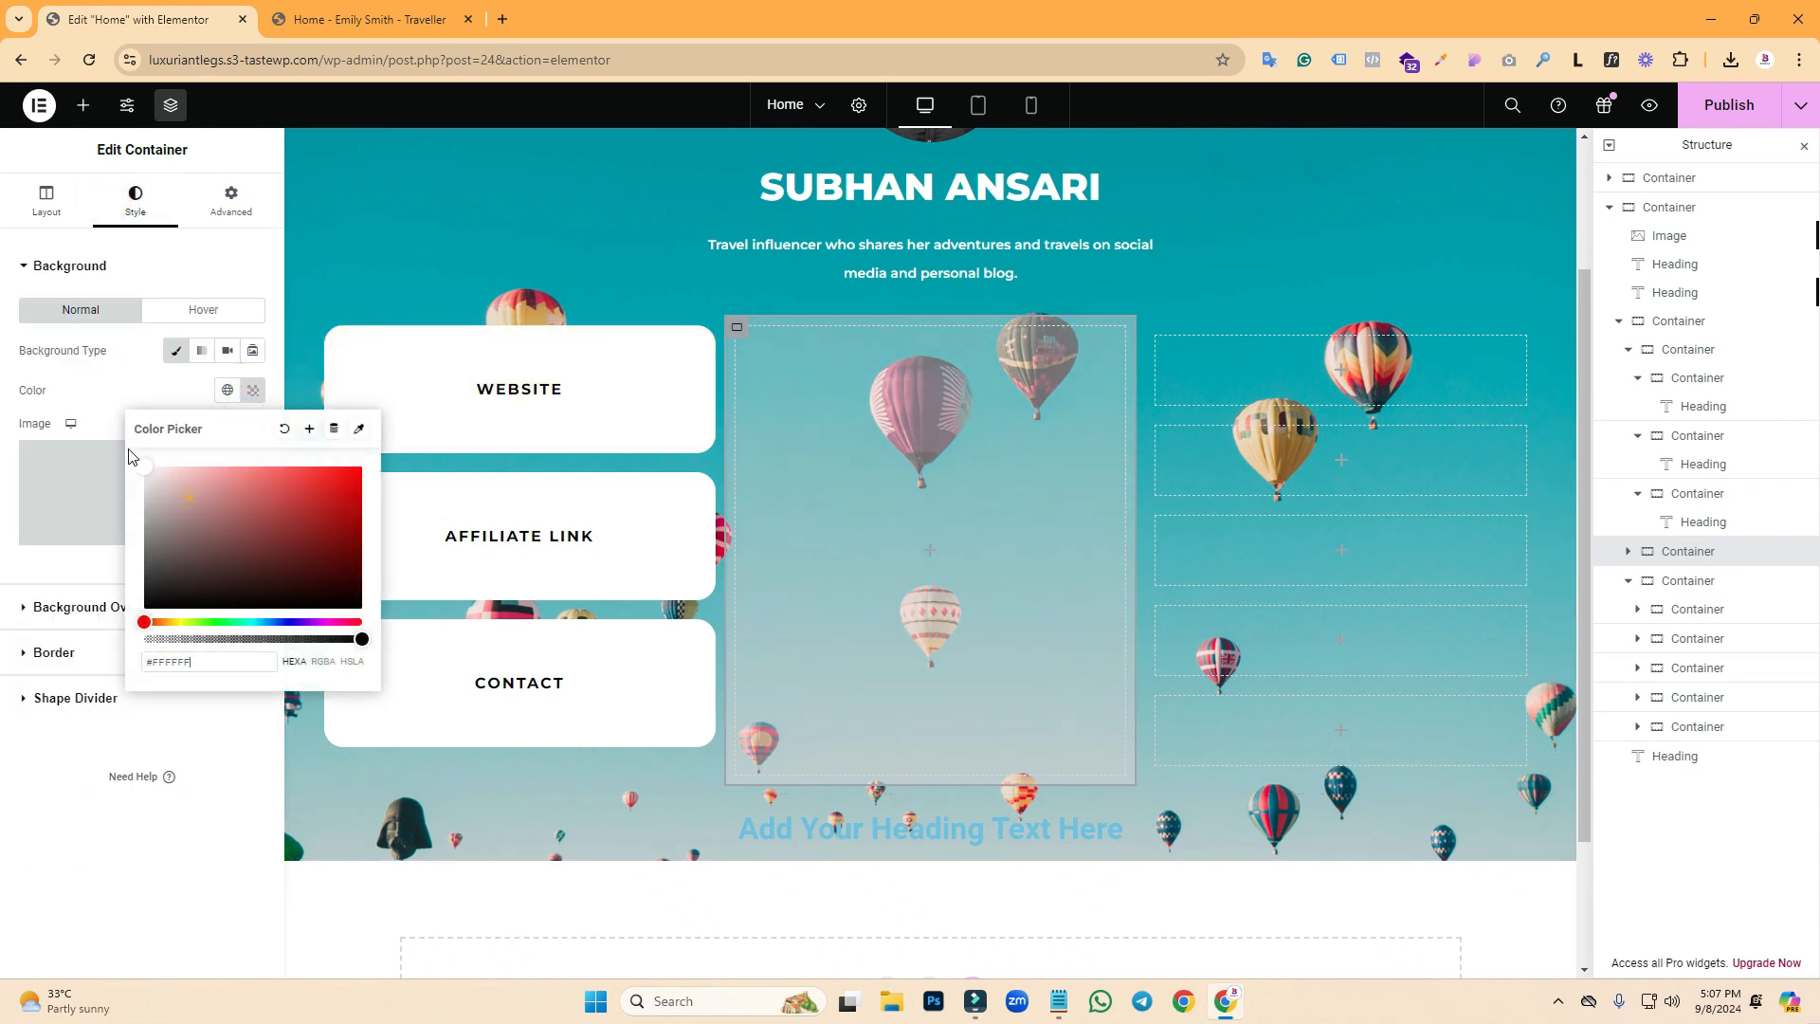
left_click(125, 371)
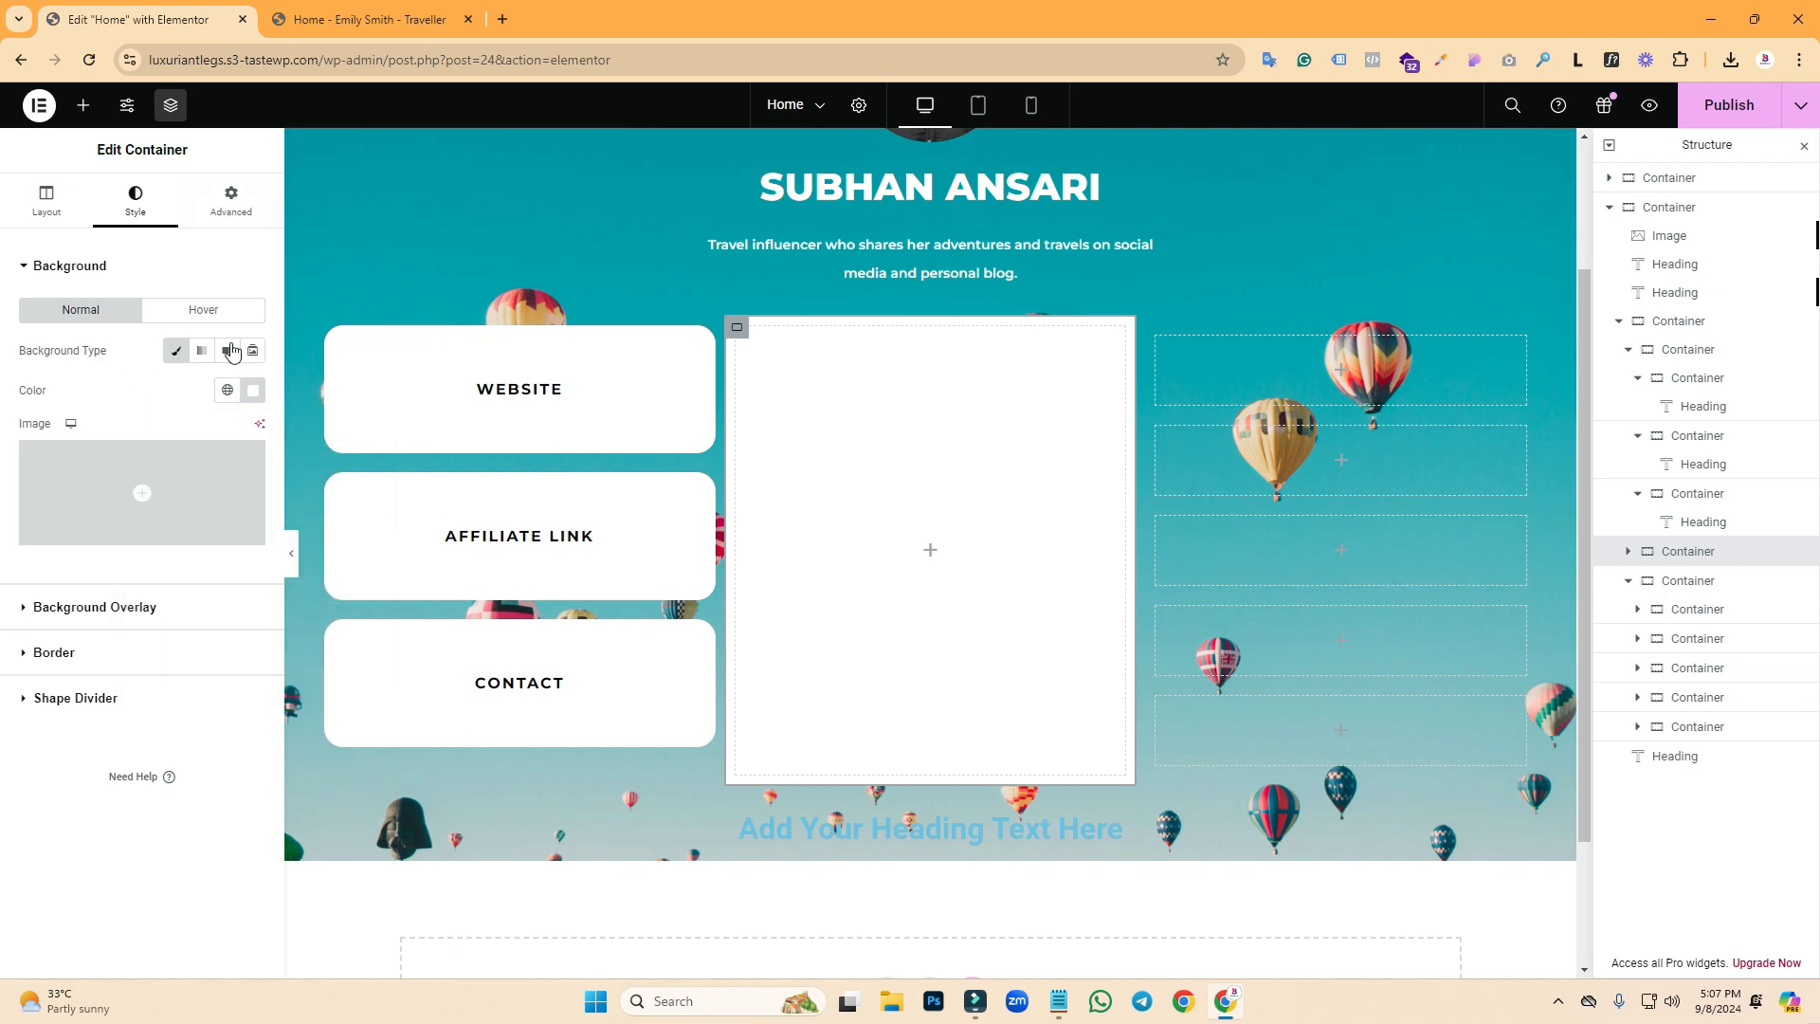
left_click(370, 19)
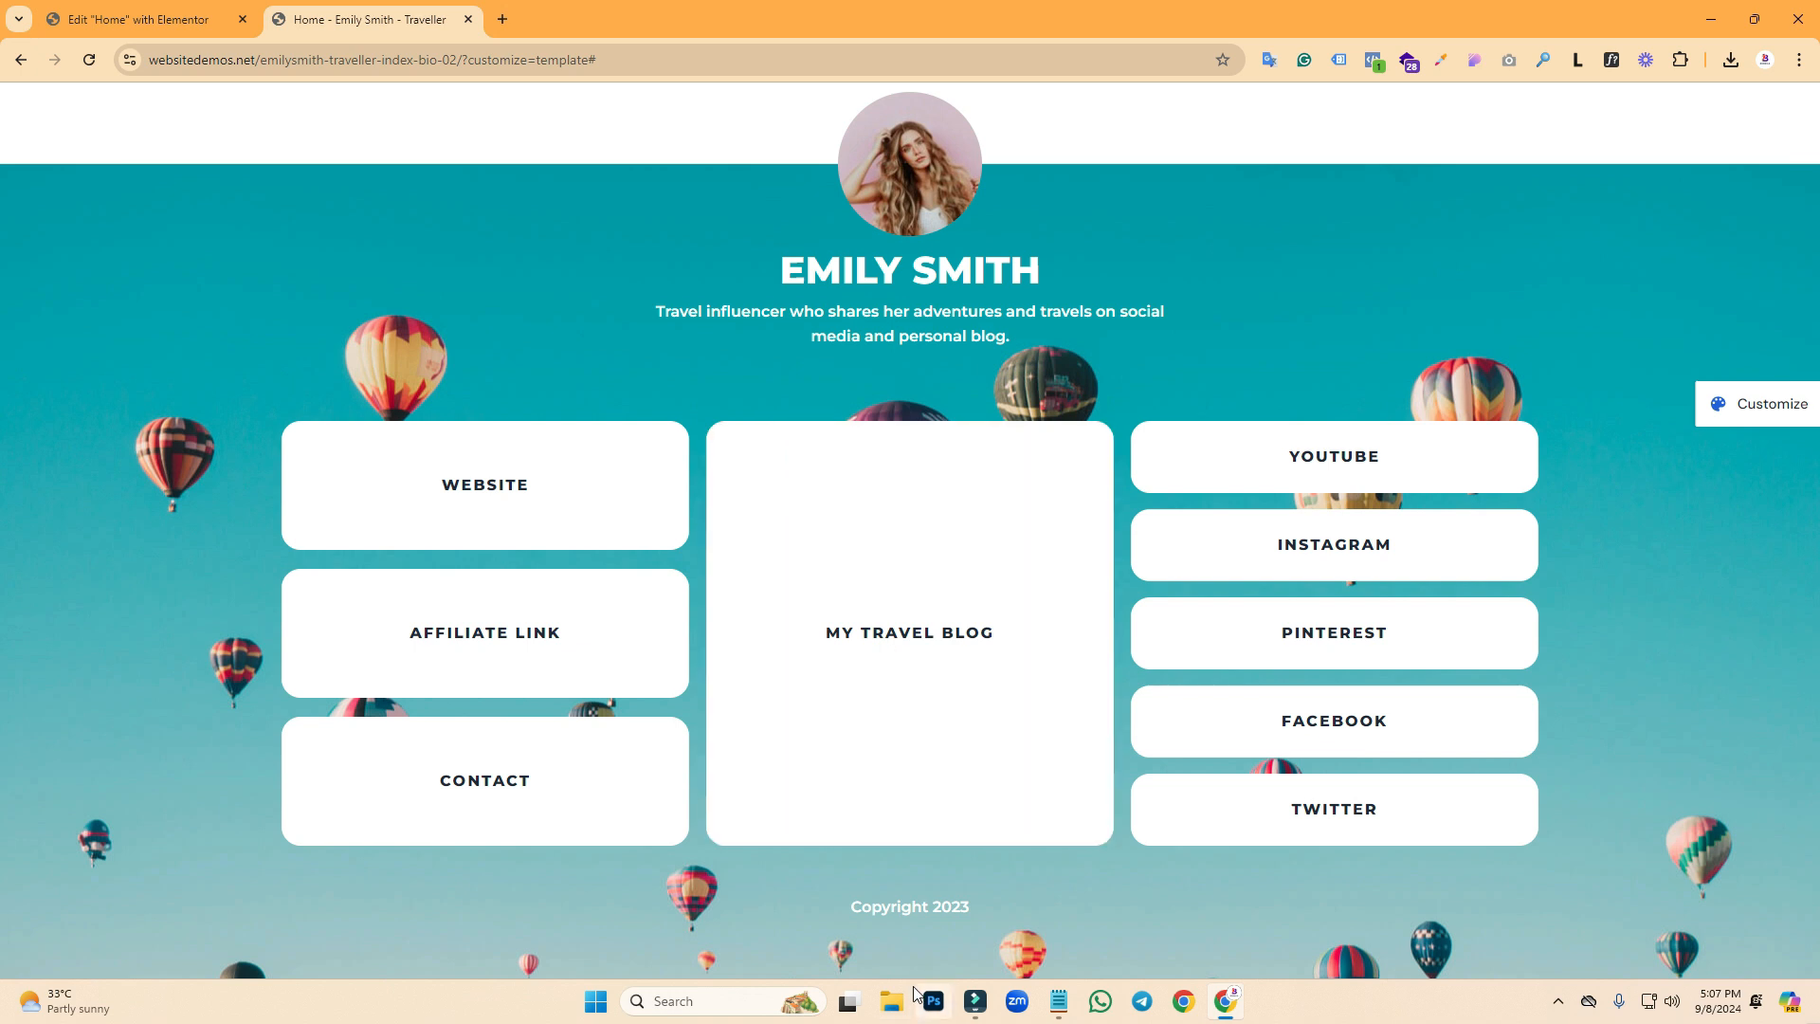
left_click(76, 19)
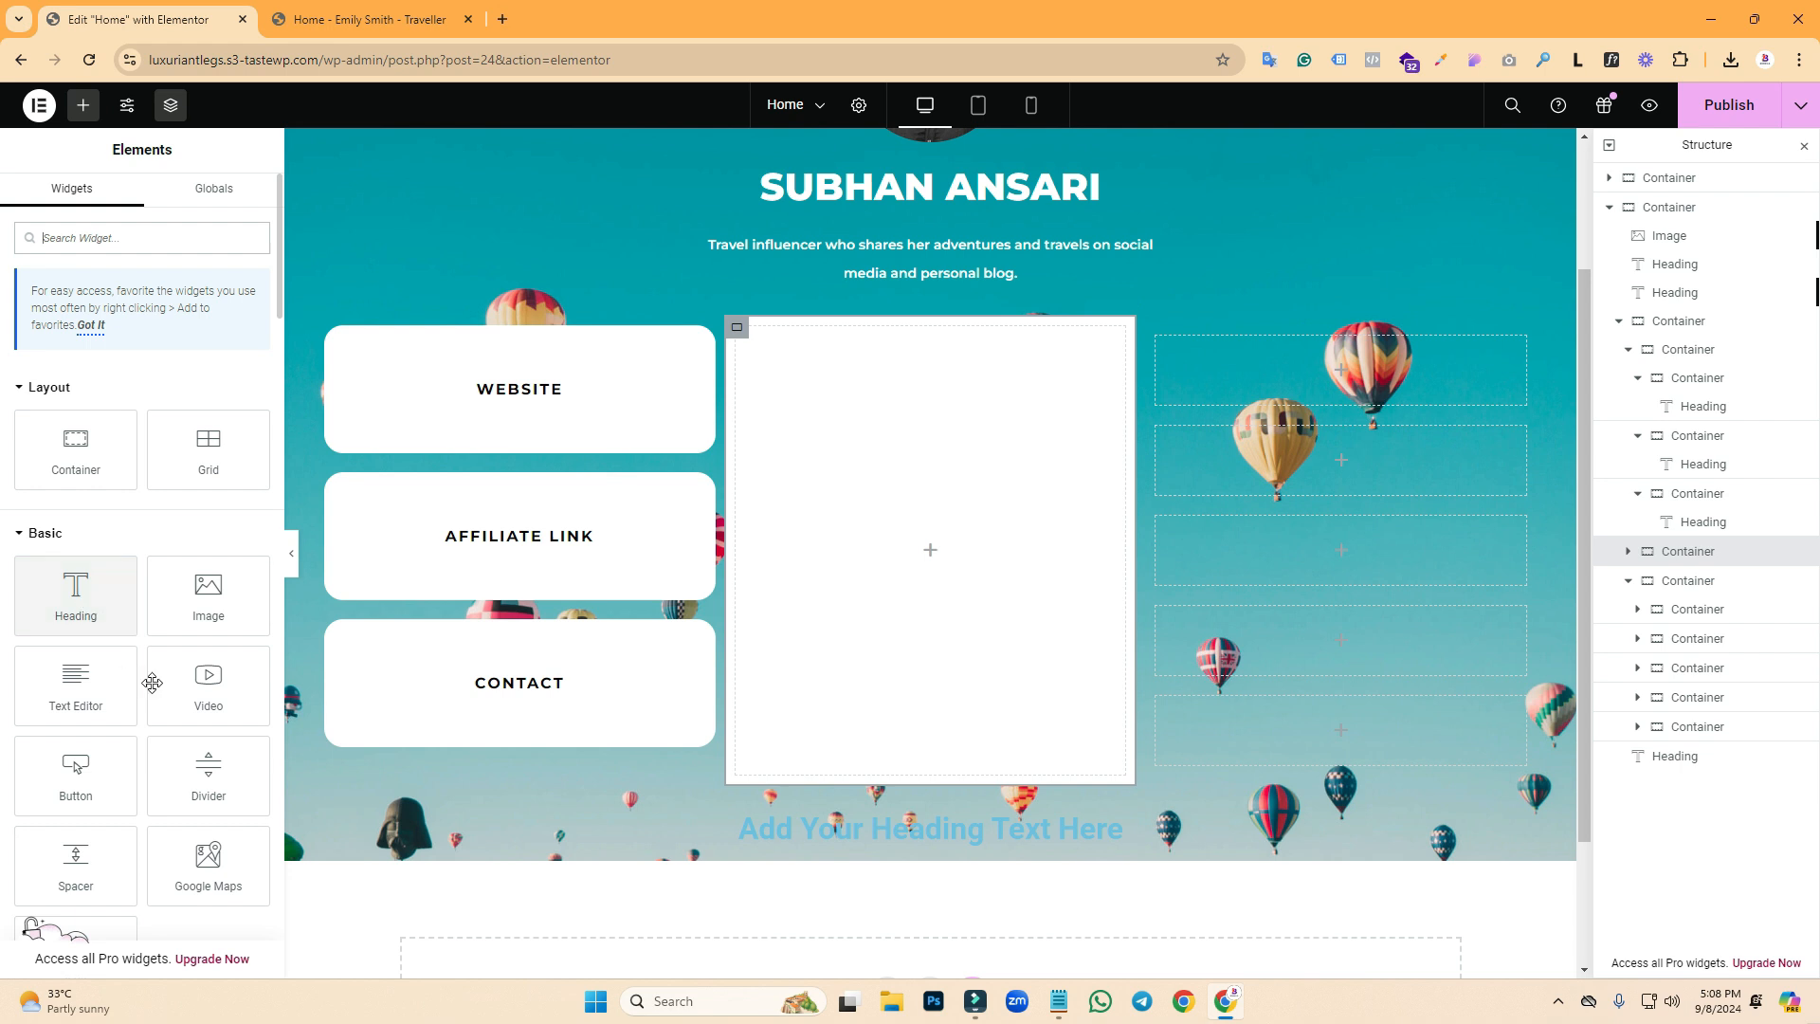
- Add a Button widget to the white middle box, centred vertically and horizontally
left_click_drag(76, 772, 739, 337)
left_click(738, 328)
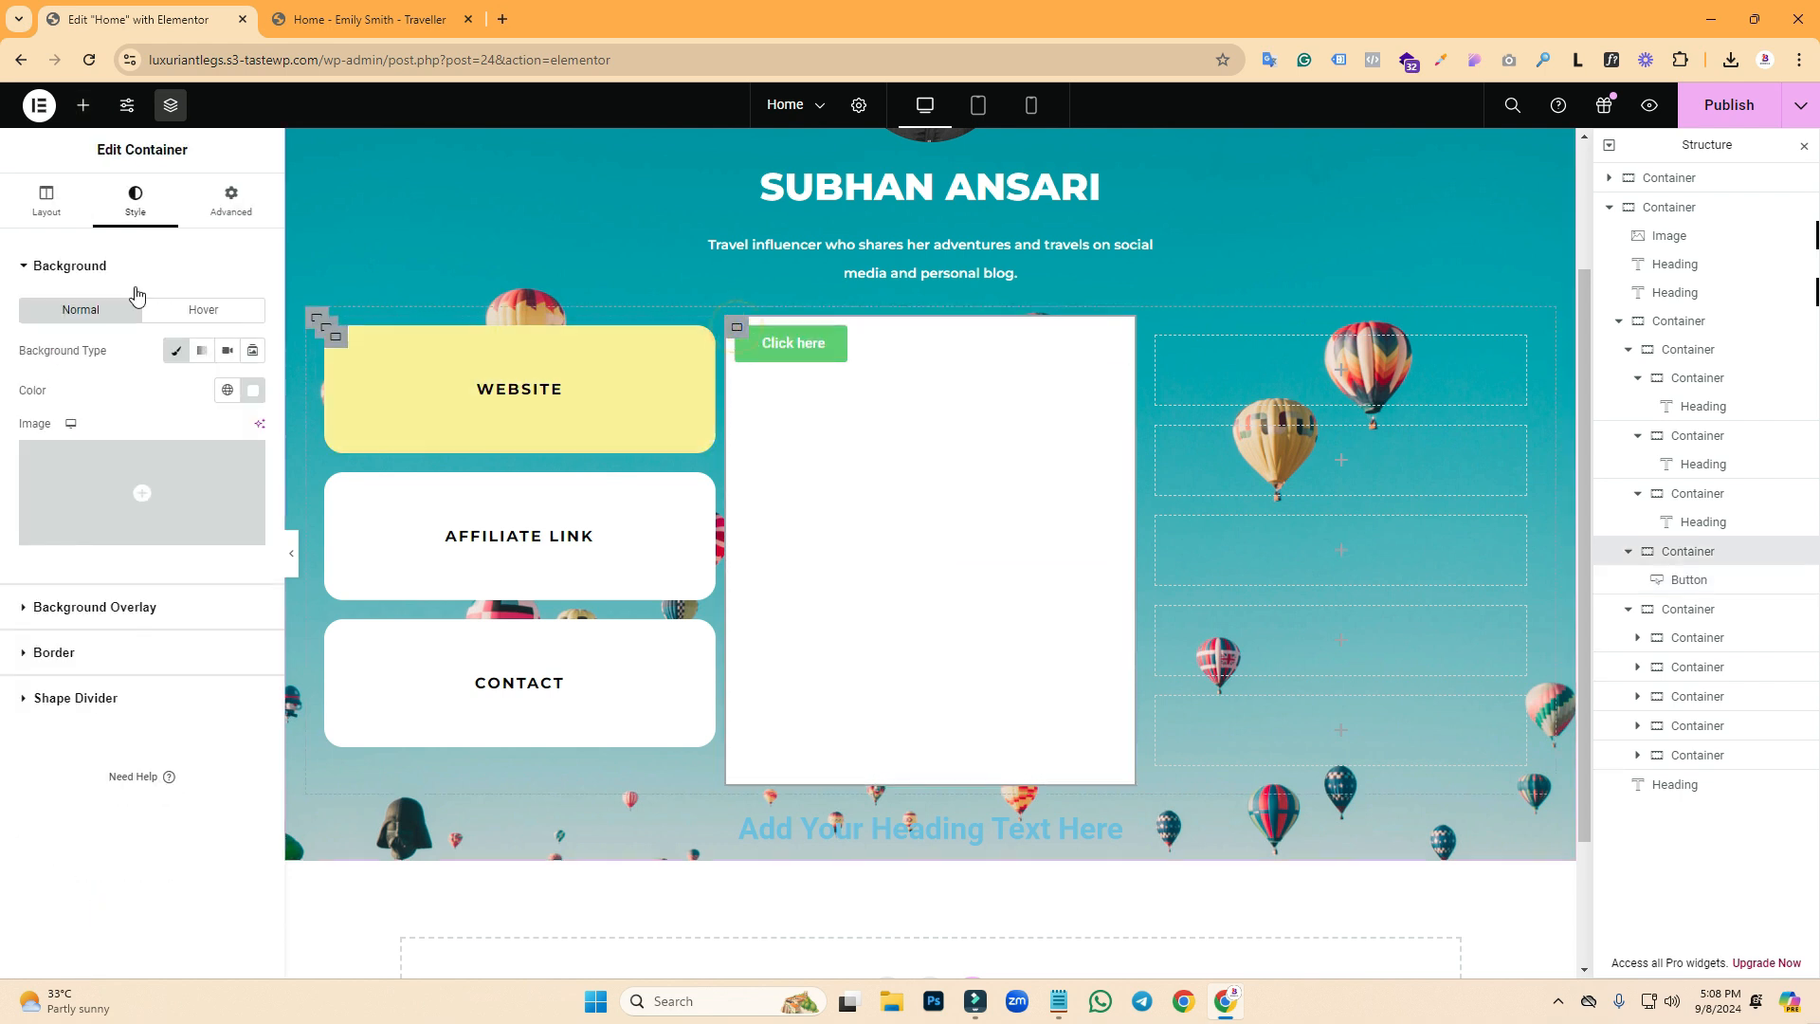
left_click(27, 219)
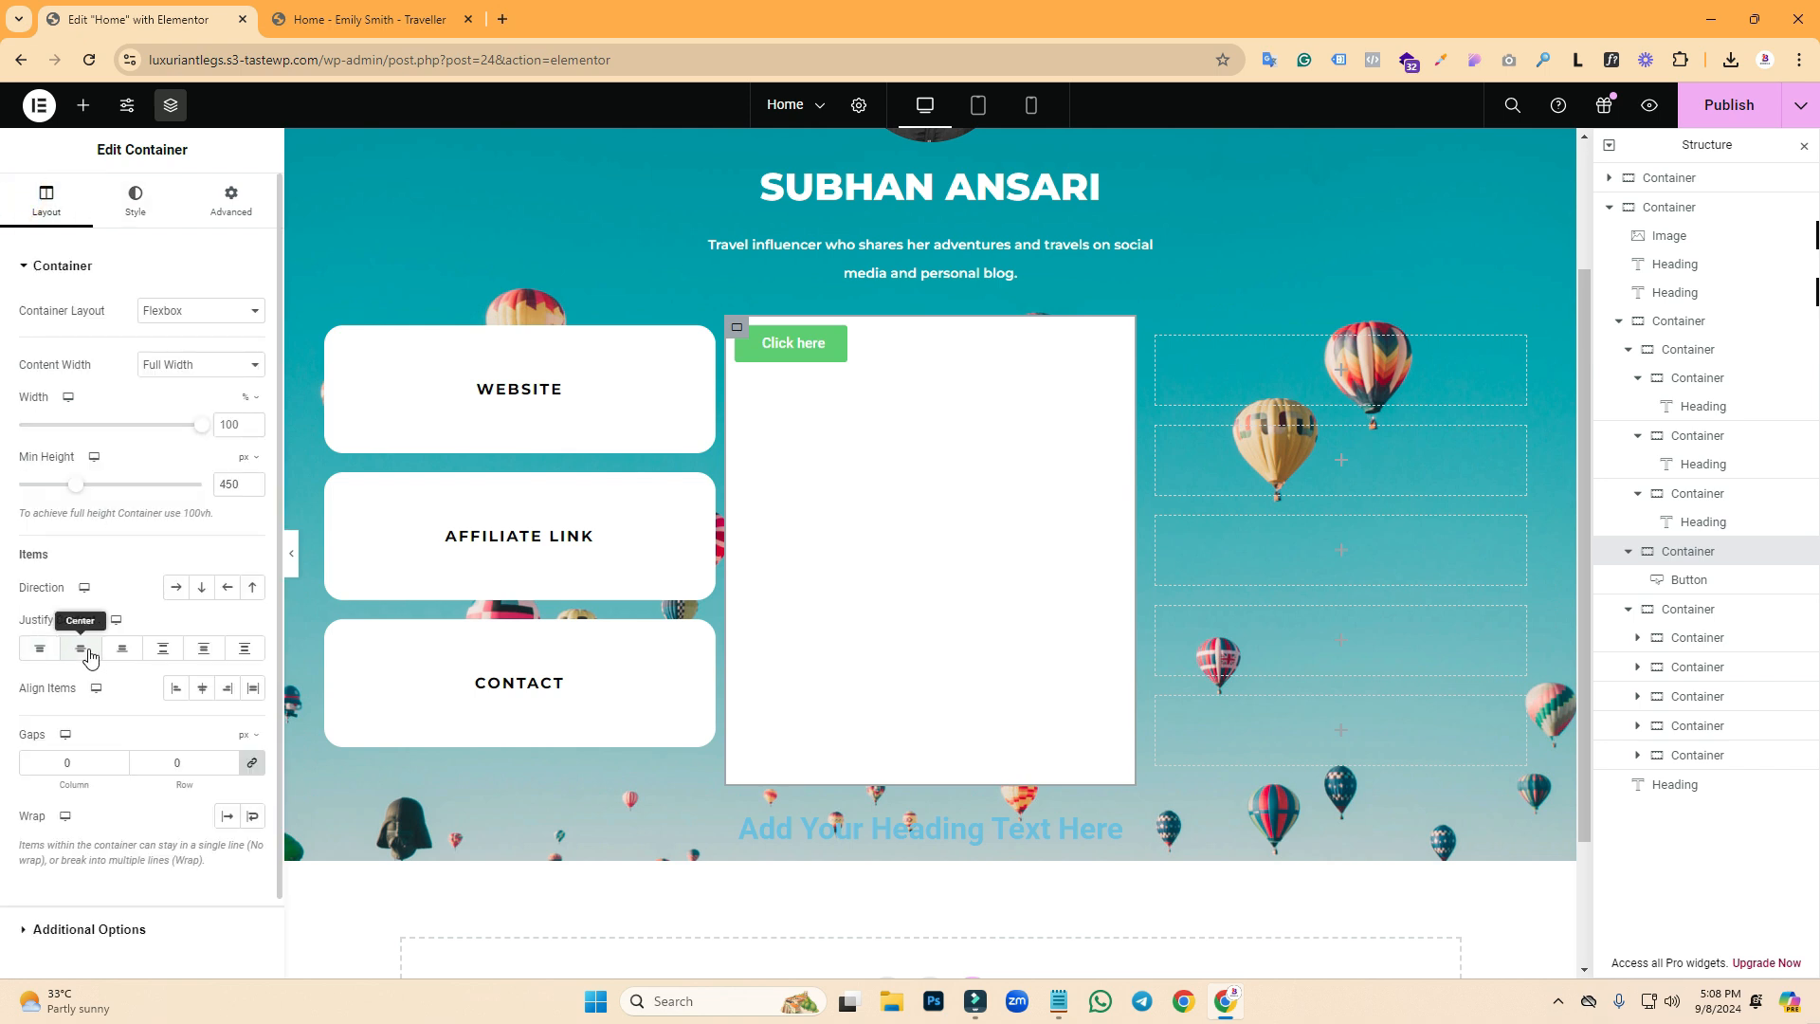
left_click(87, 653)
left_click(203, 690)
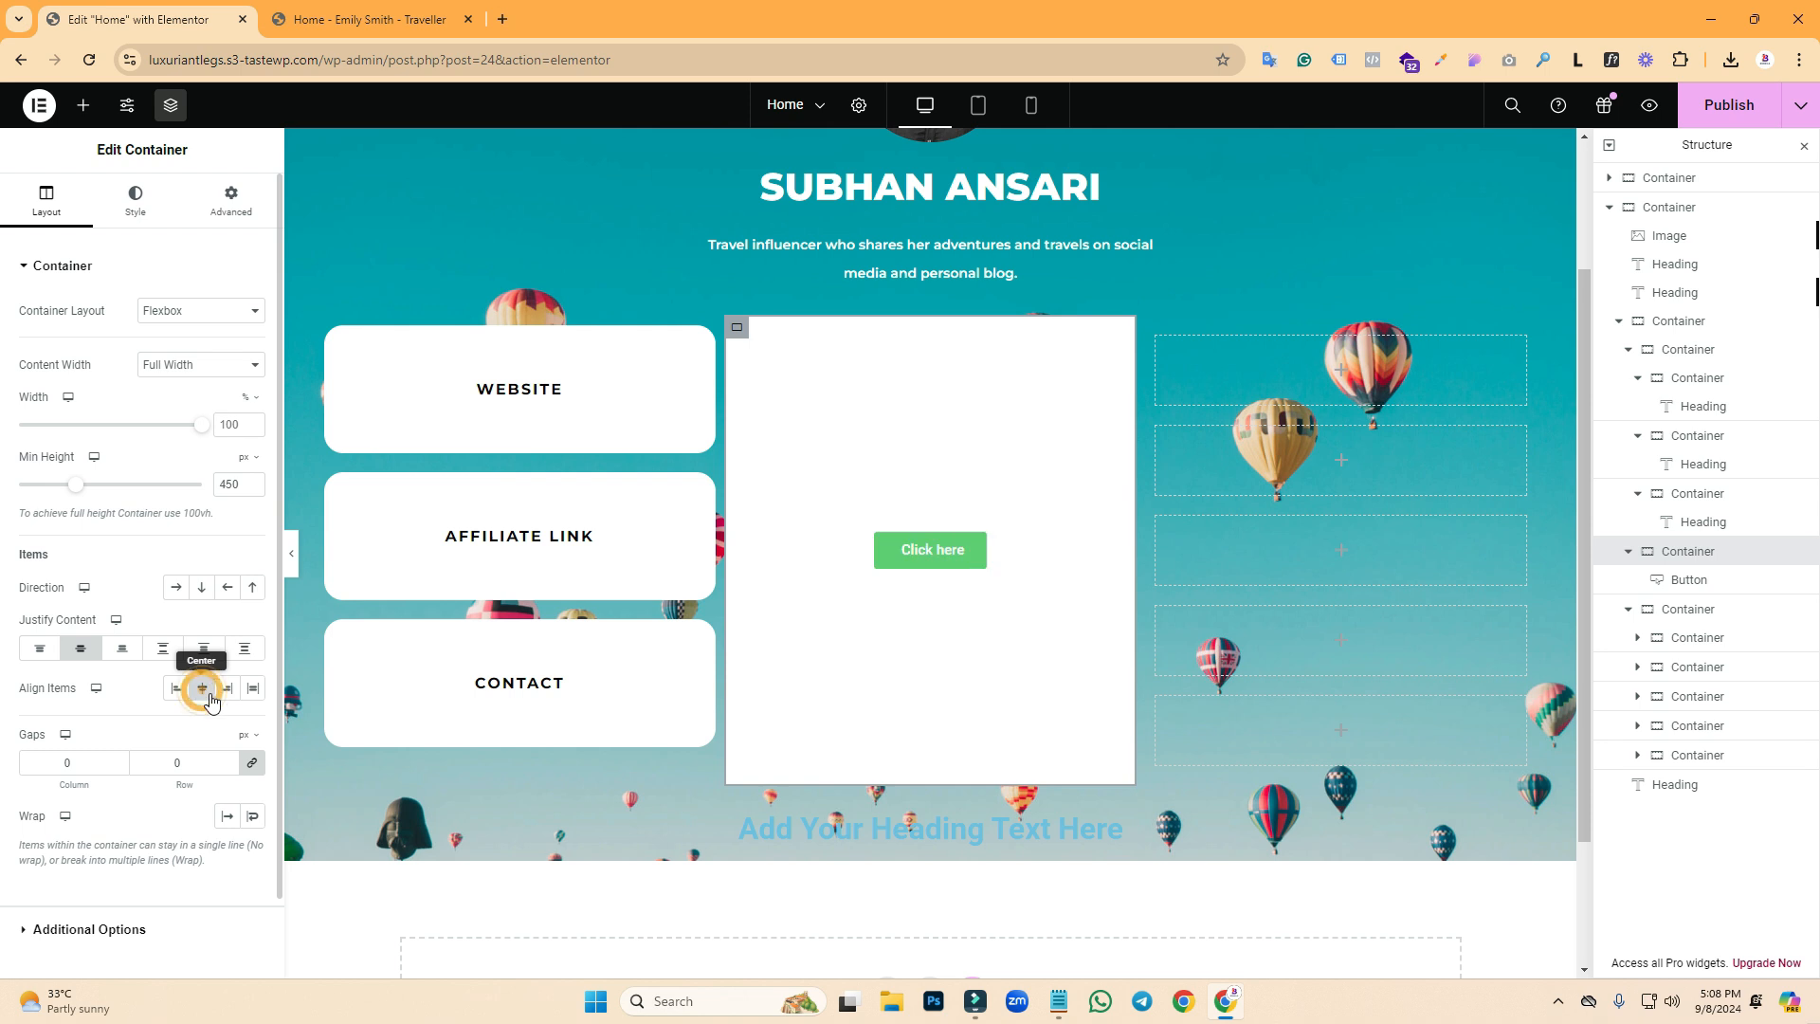
left_click(302, 23)
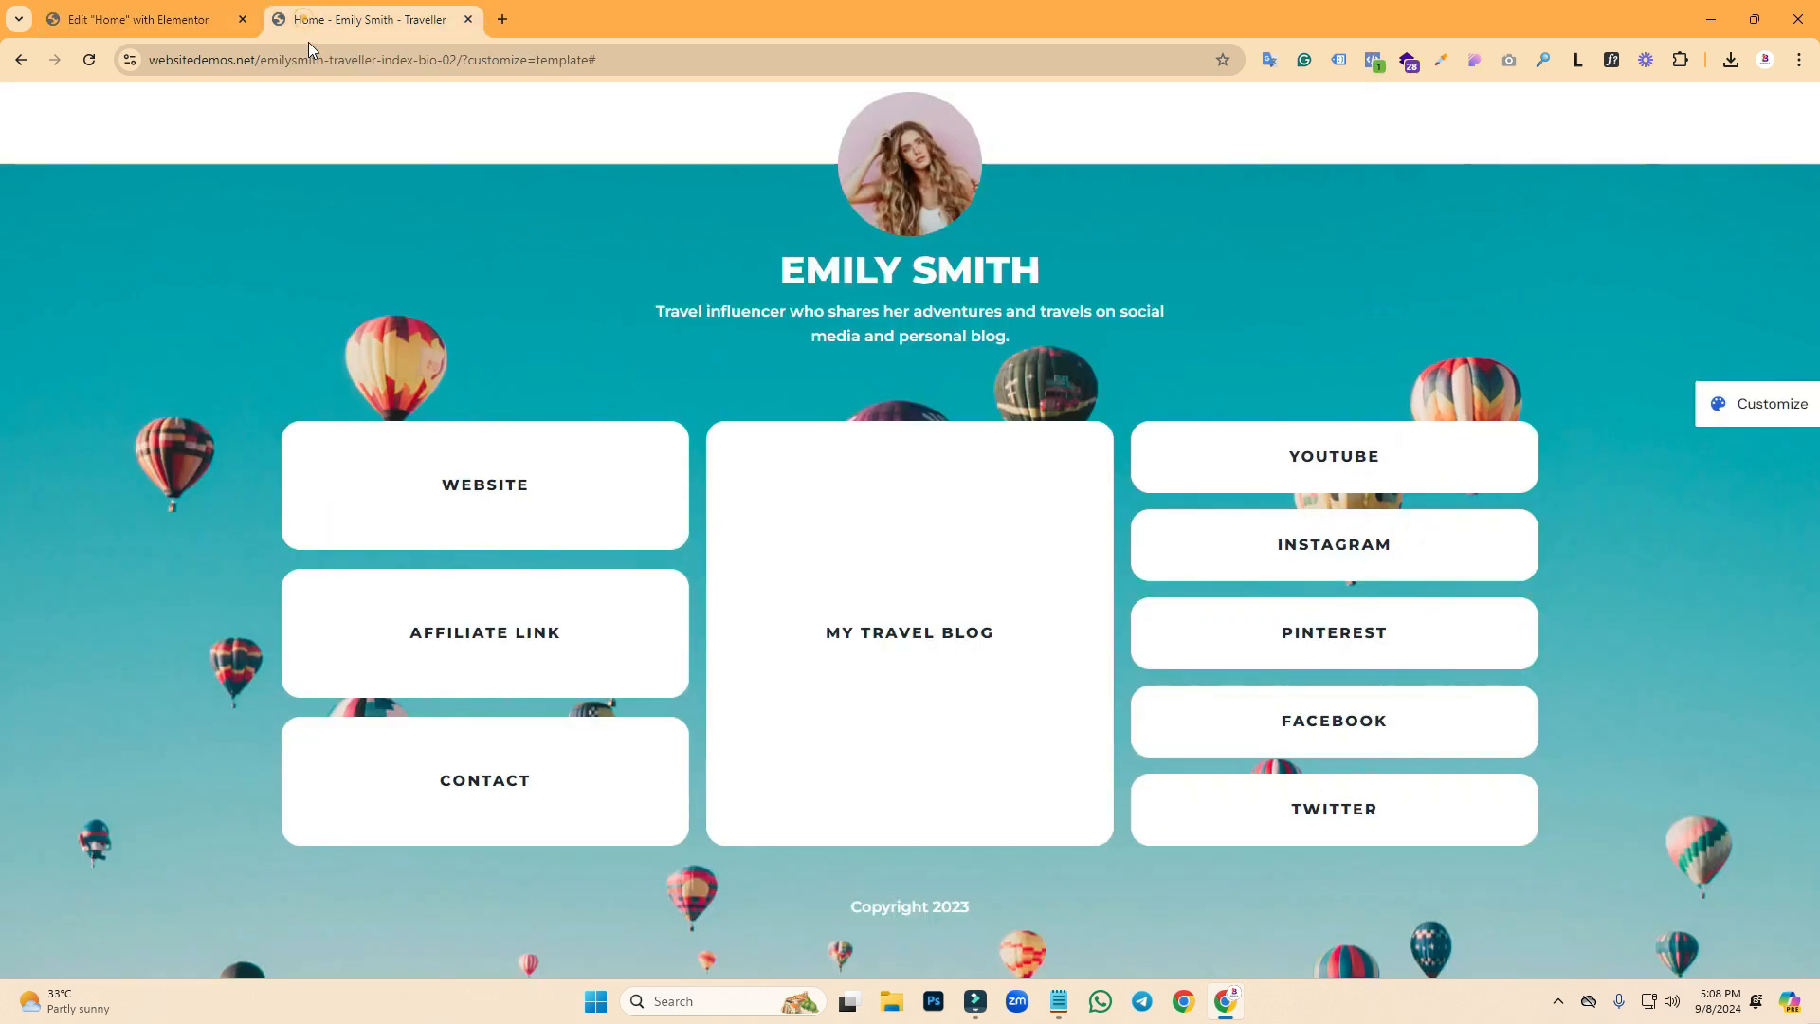
left_click(142, 19)
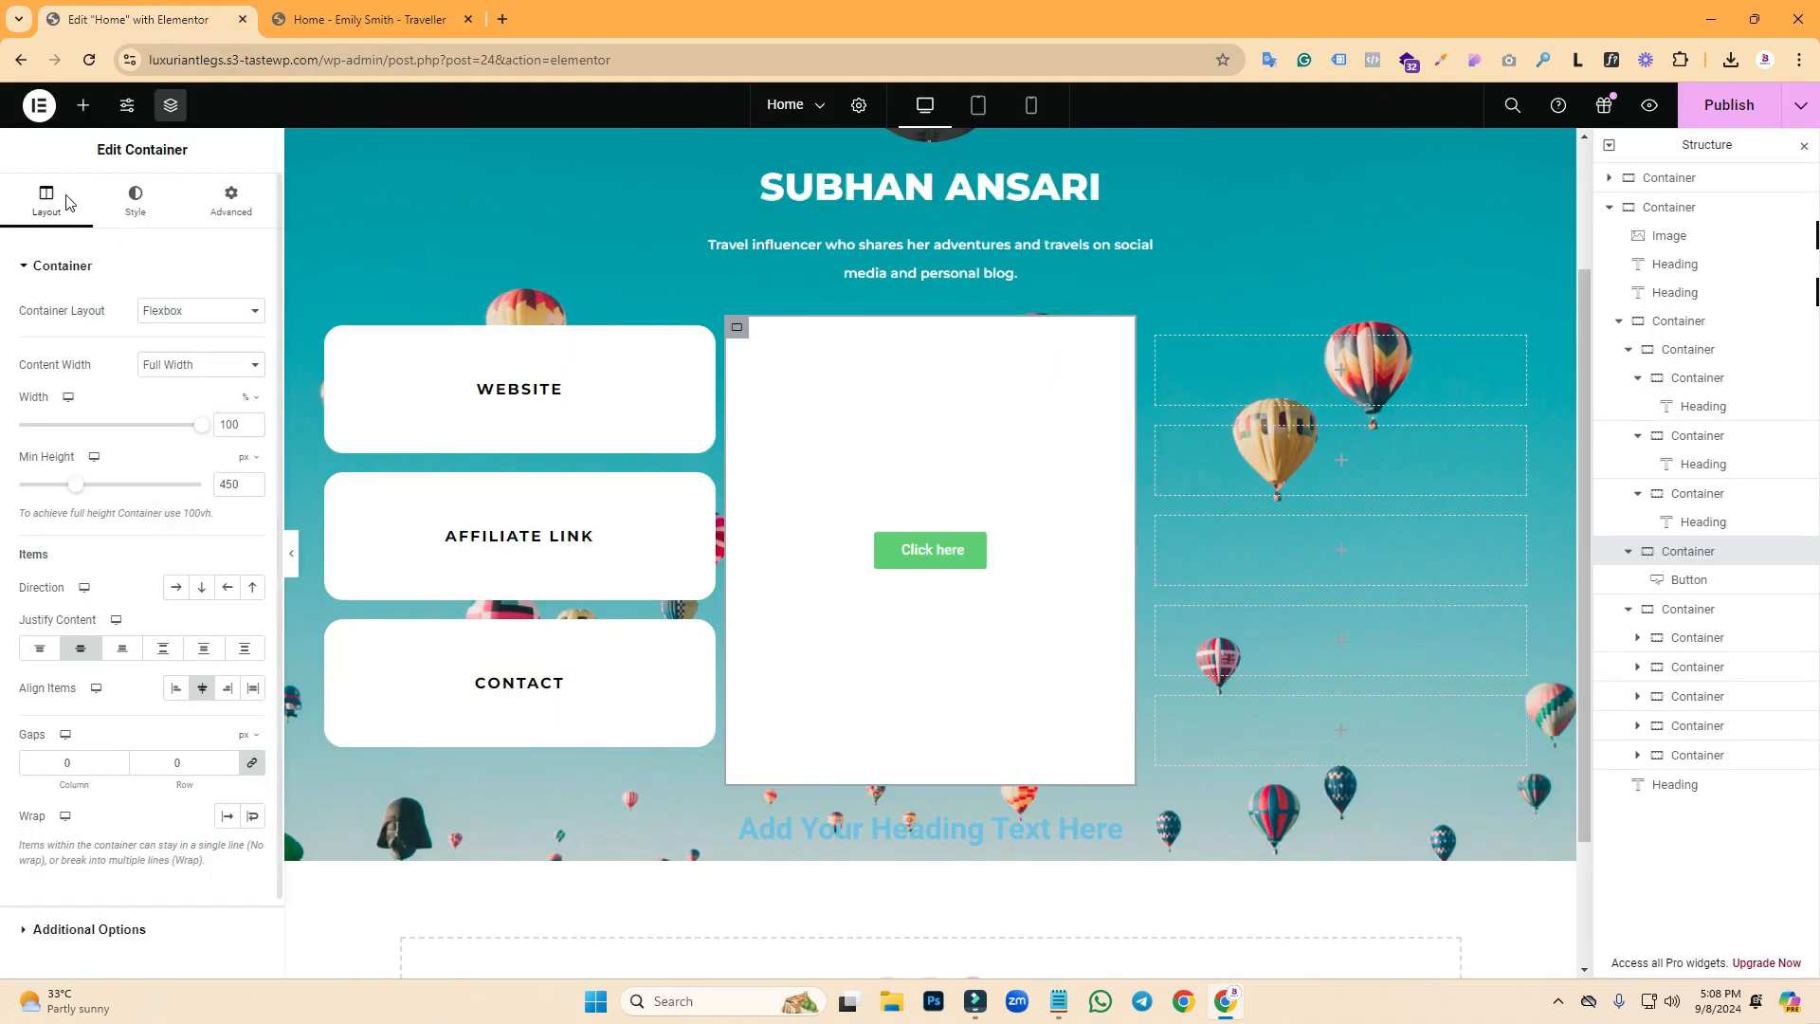
- Change the button's text to 'My travel Blog' and compare with the reference page
left_click(938, 550)
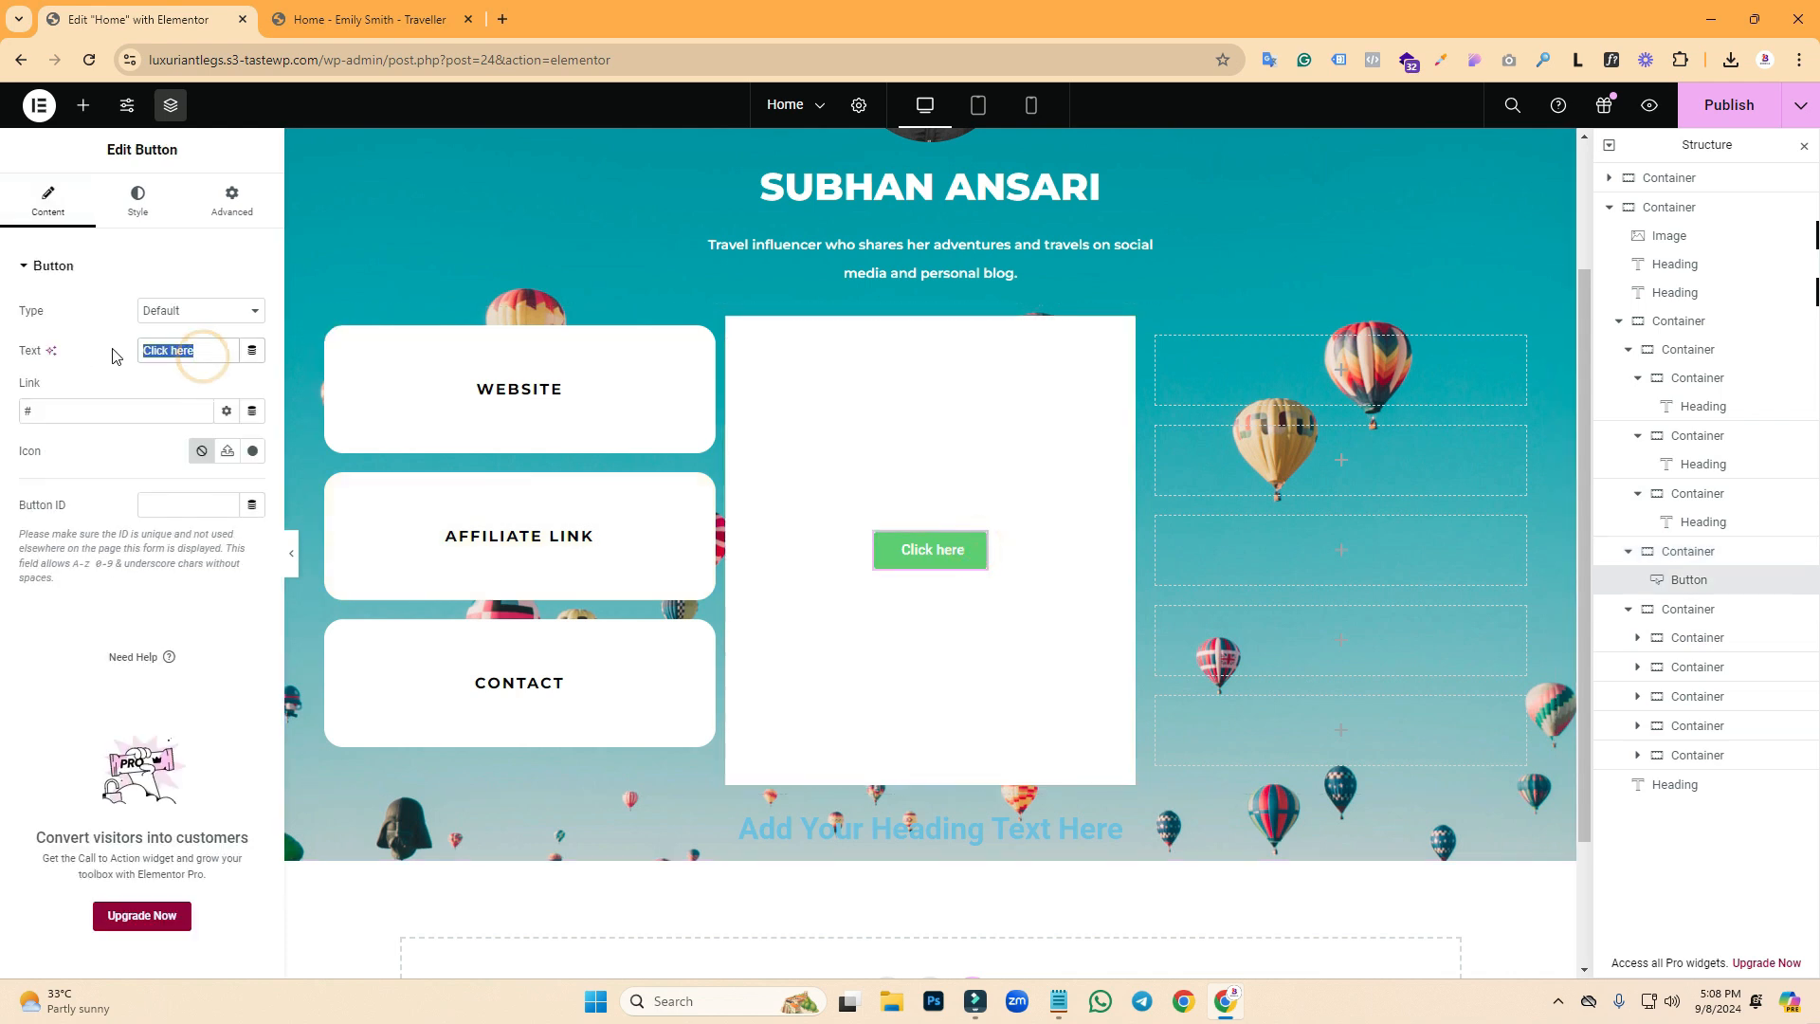
type("My travel Blog")
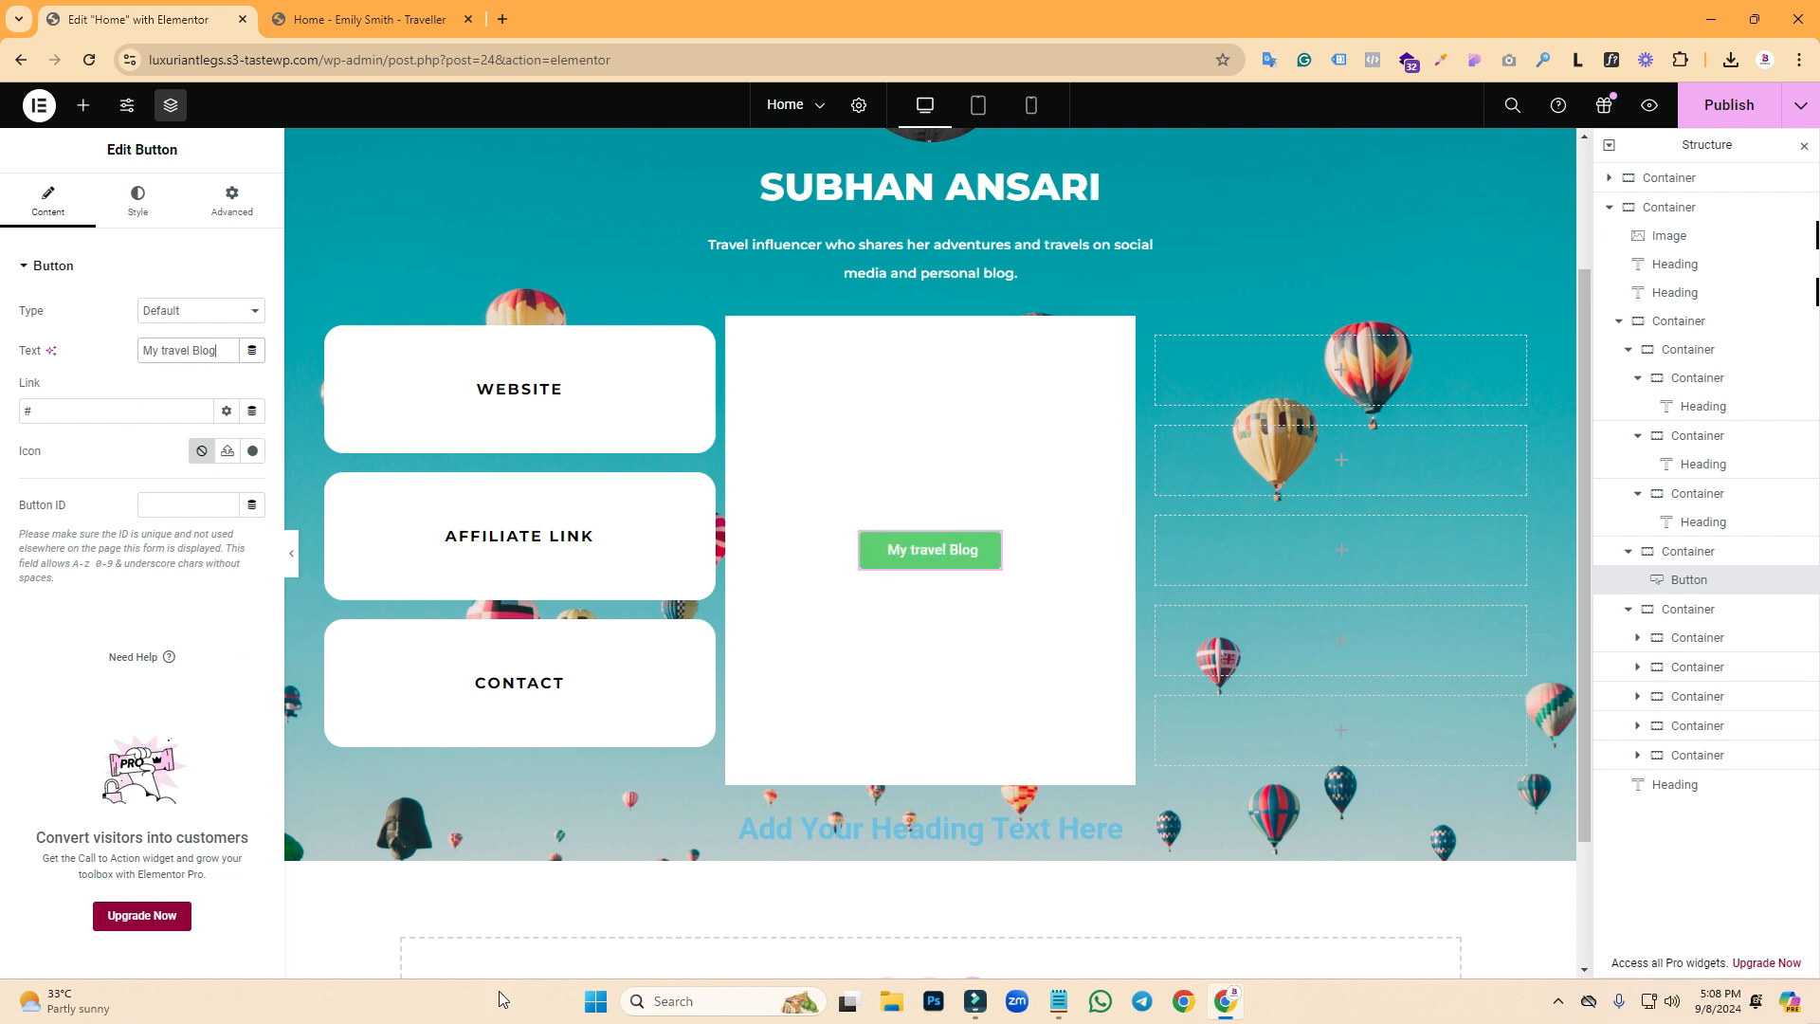
left_click(372, 19)
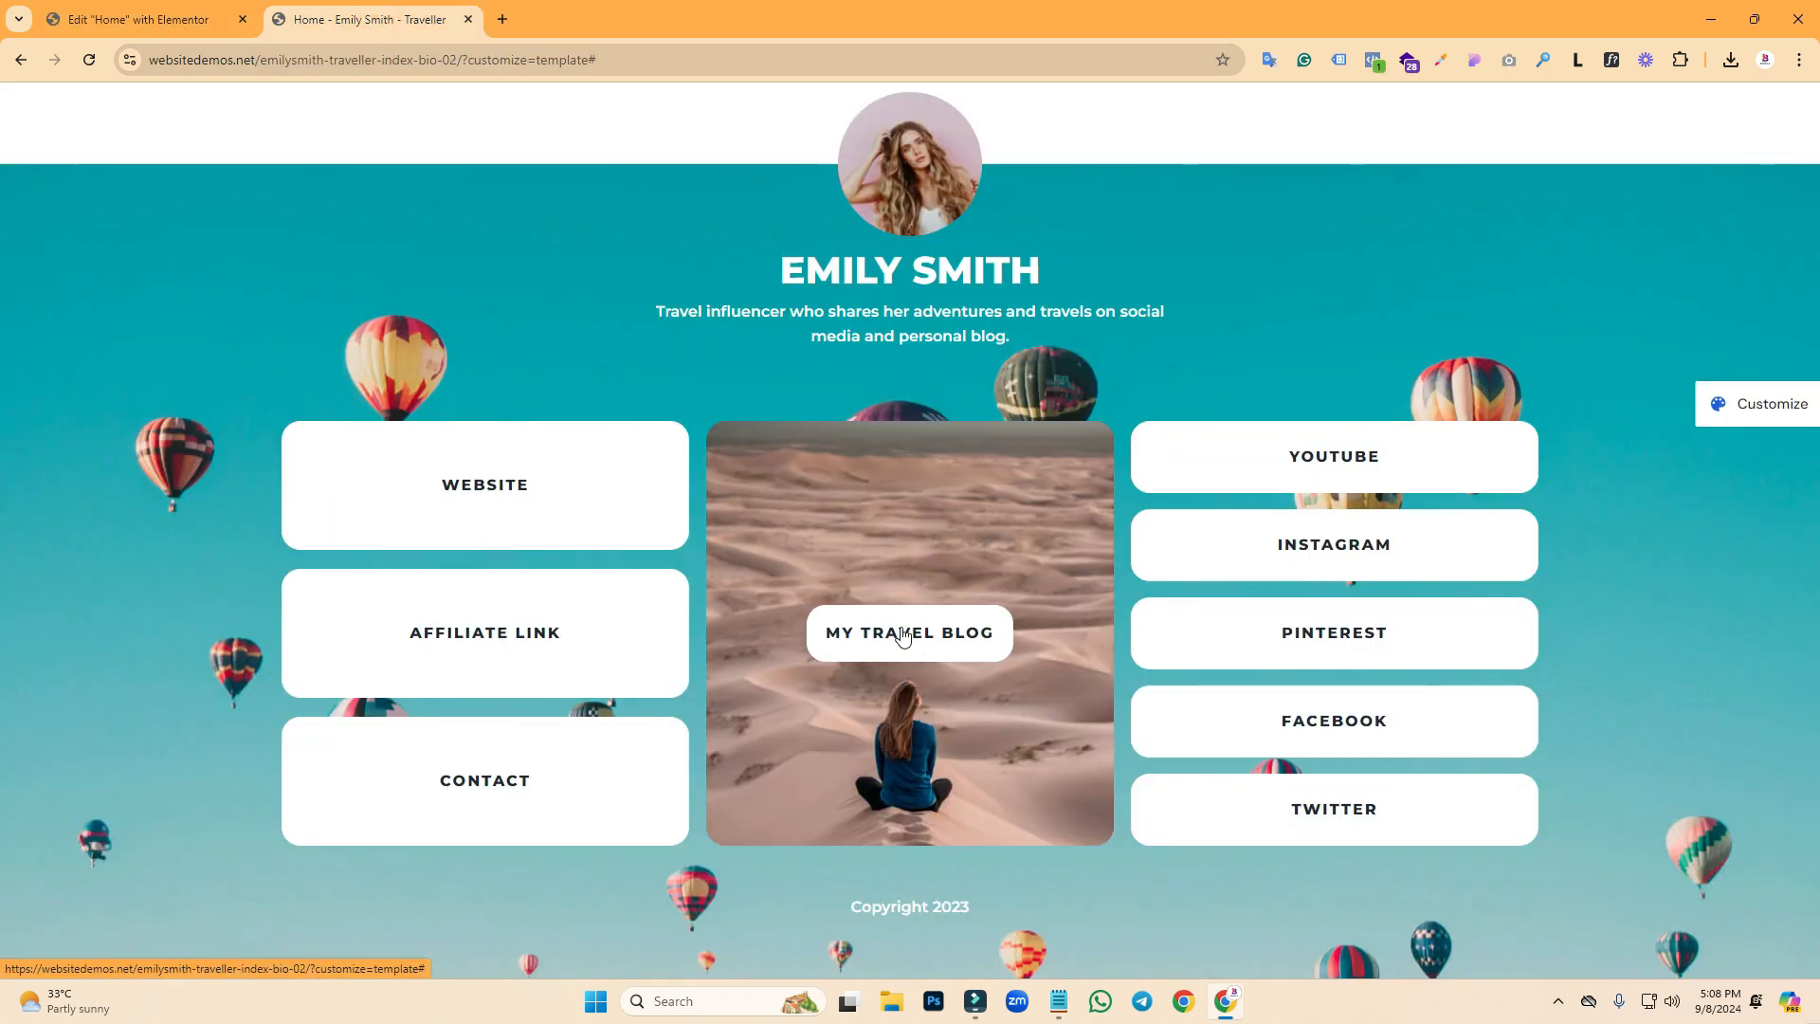
left_click(205, 6)
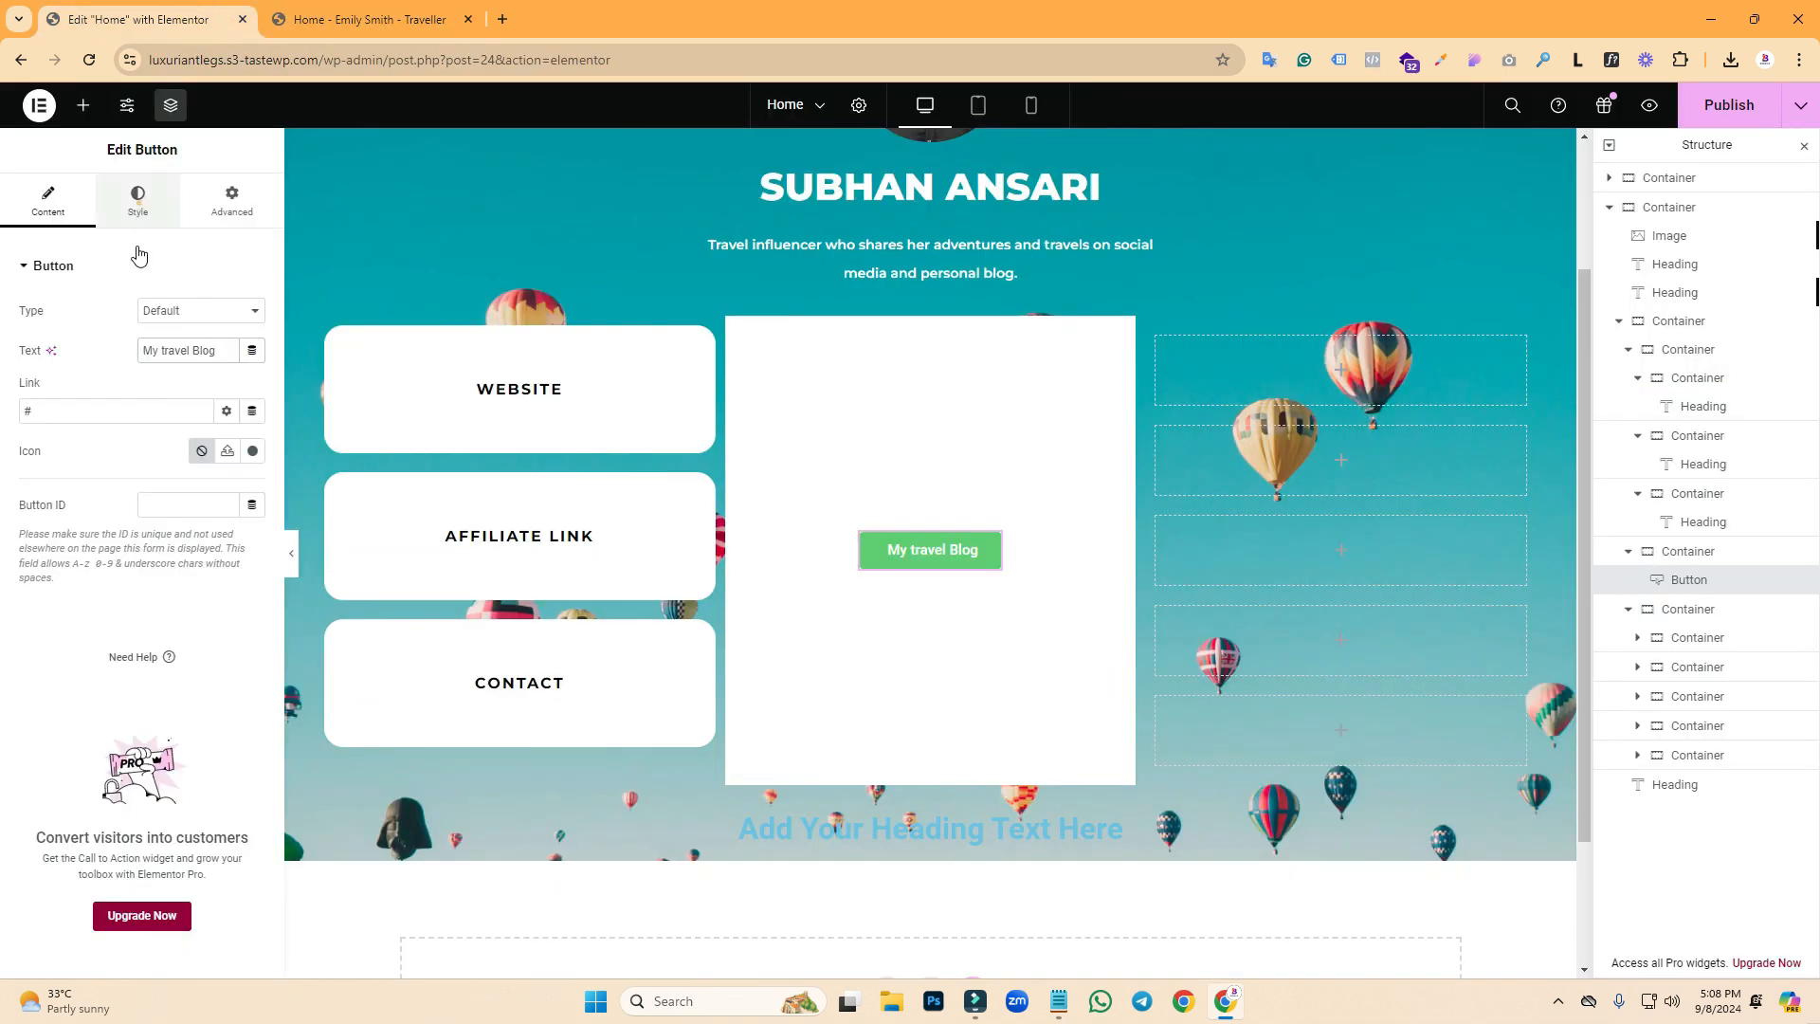
- Set the button's border radius to 15 after checking the reference button's colour and shape
left_click(139, 214)
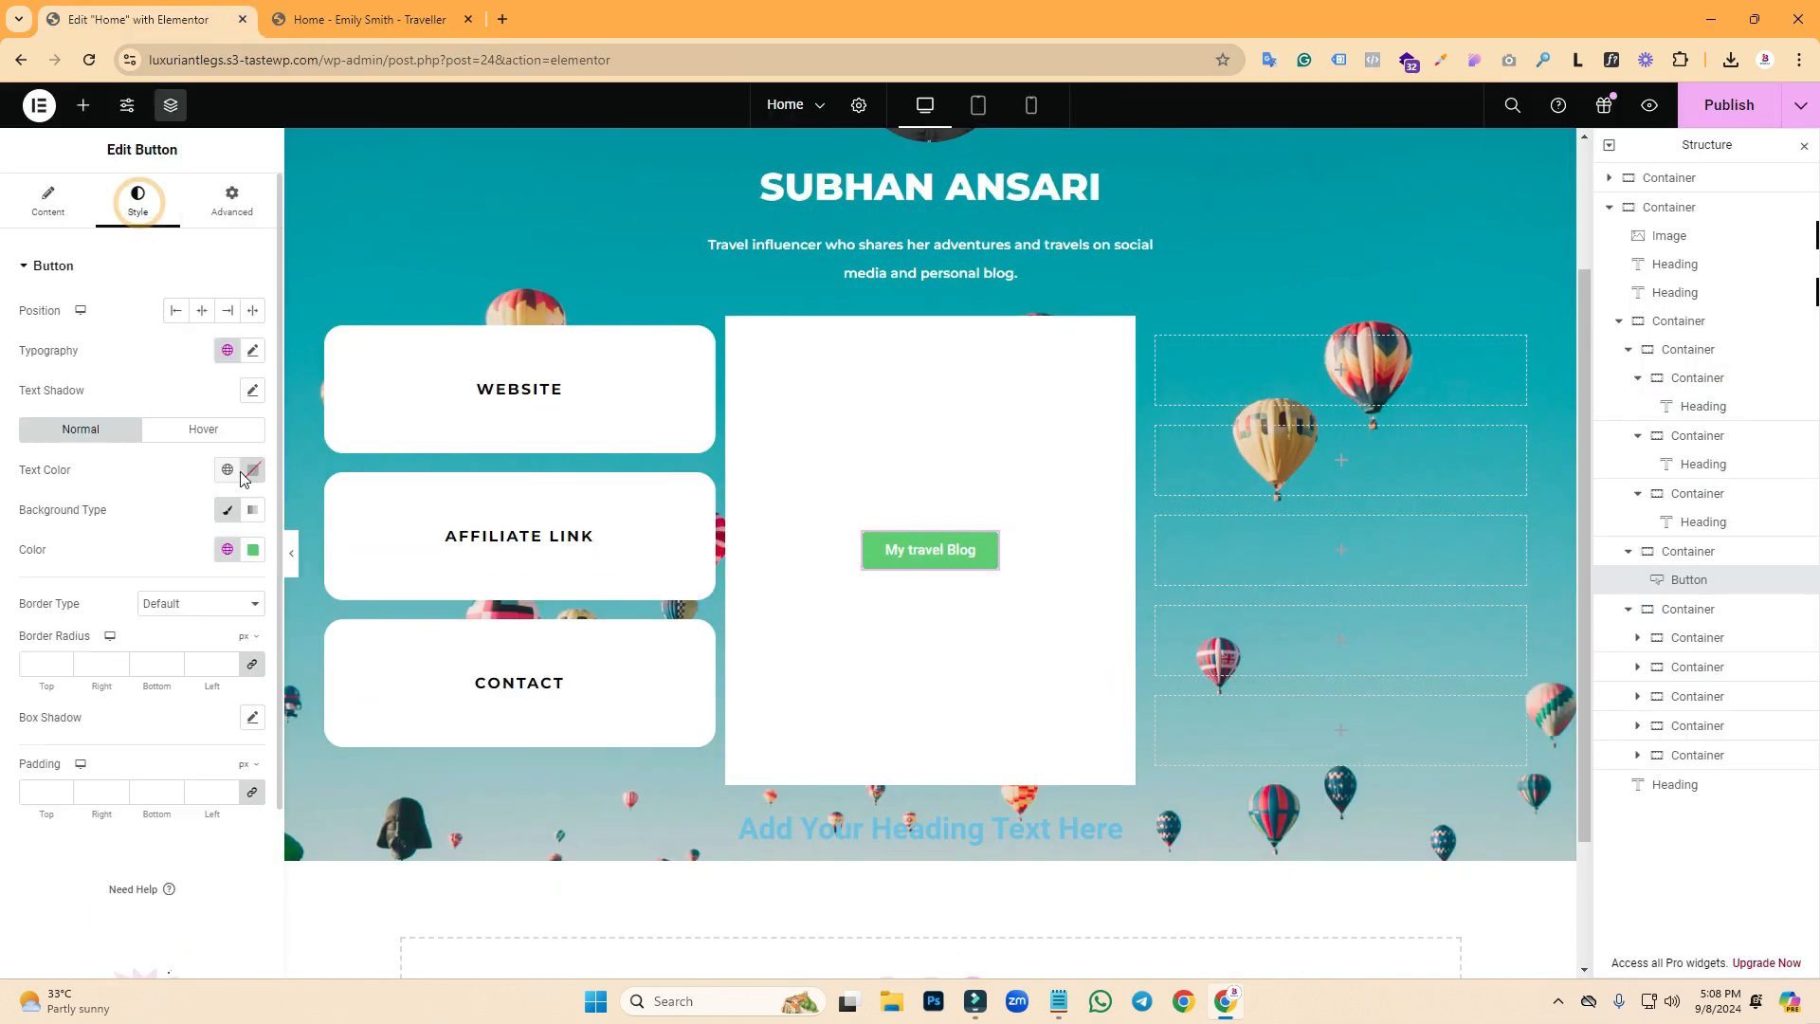
left_click(254, 550)
left_click(170, 500)
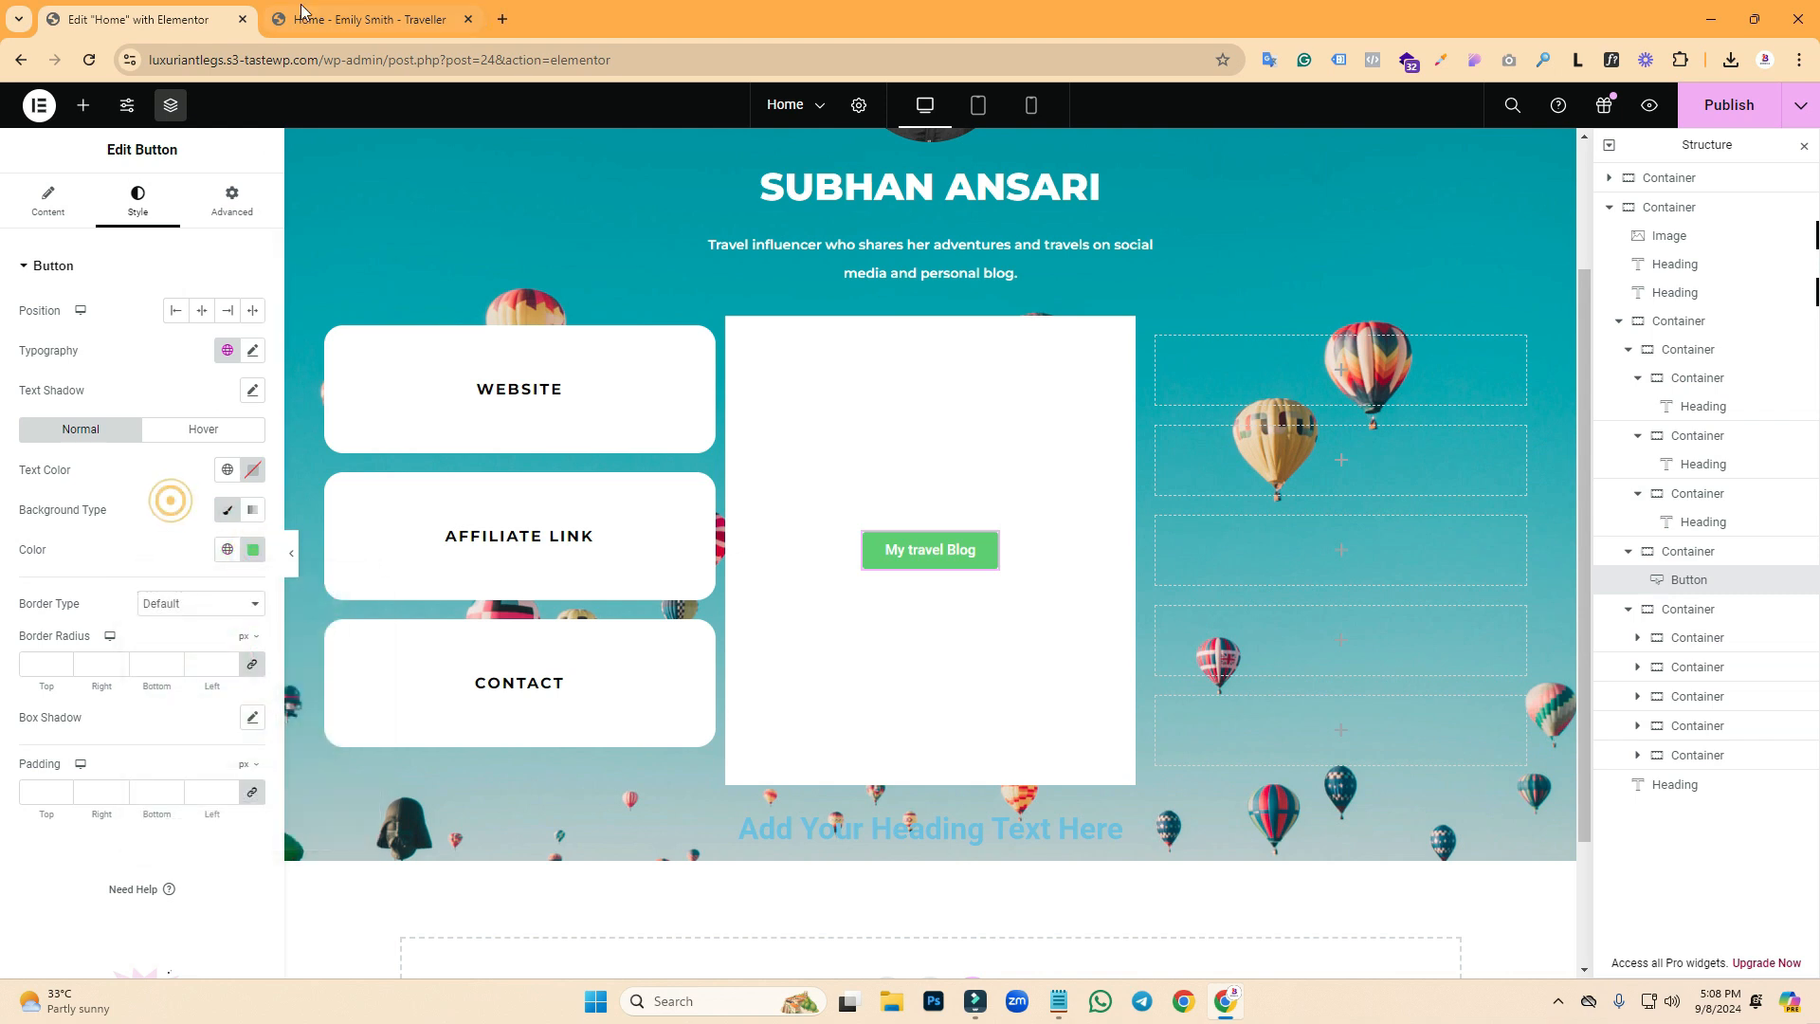
left_click(302, 12)
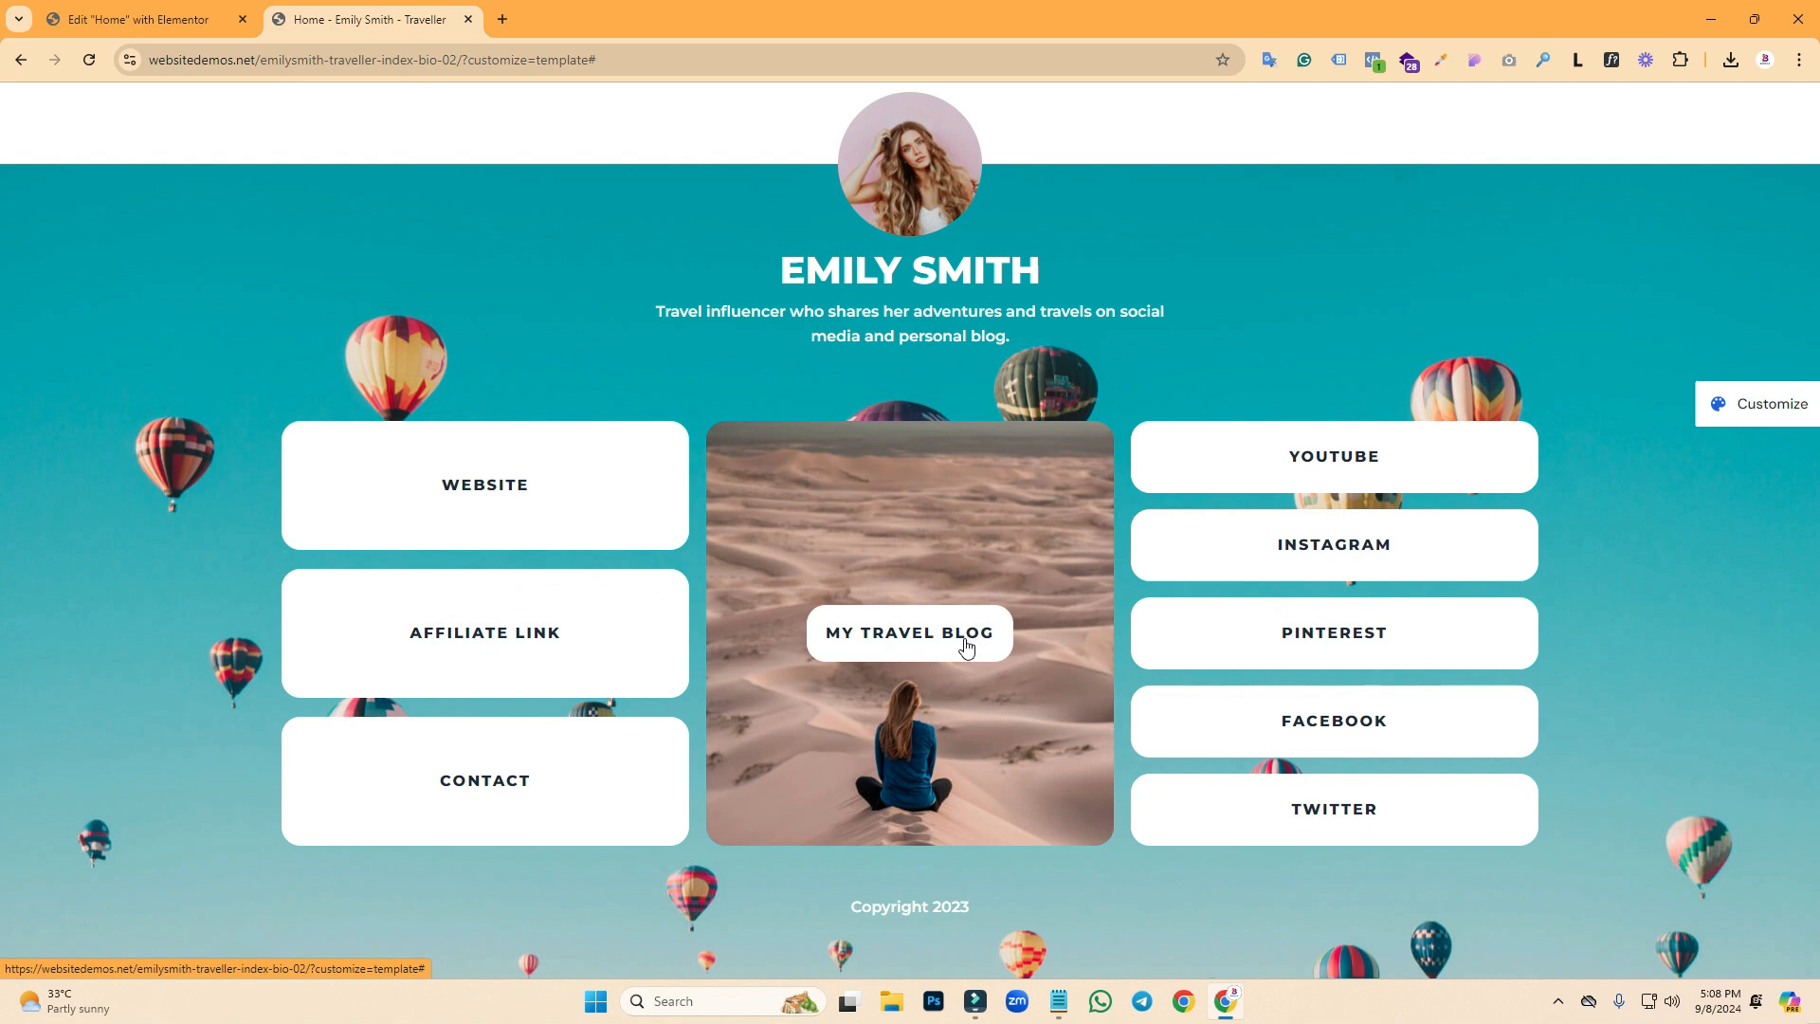
left_click(142, 19)
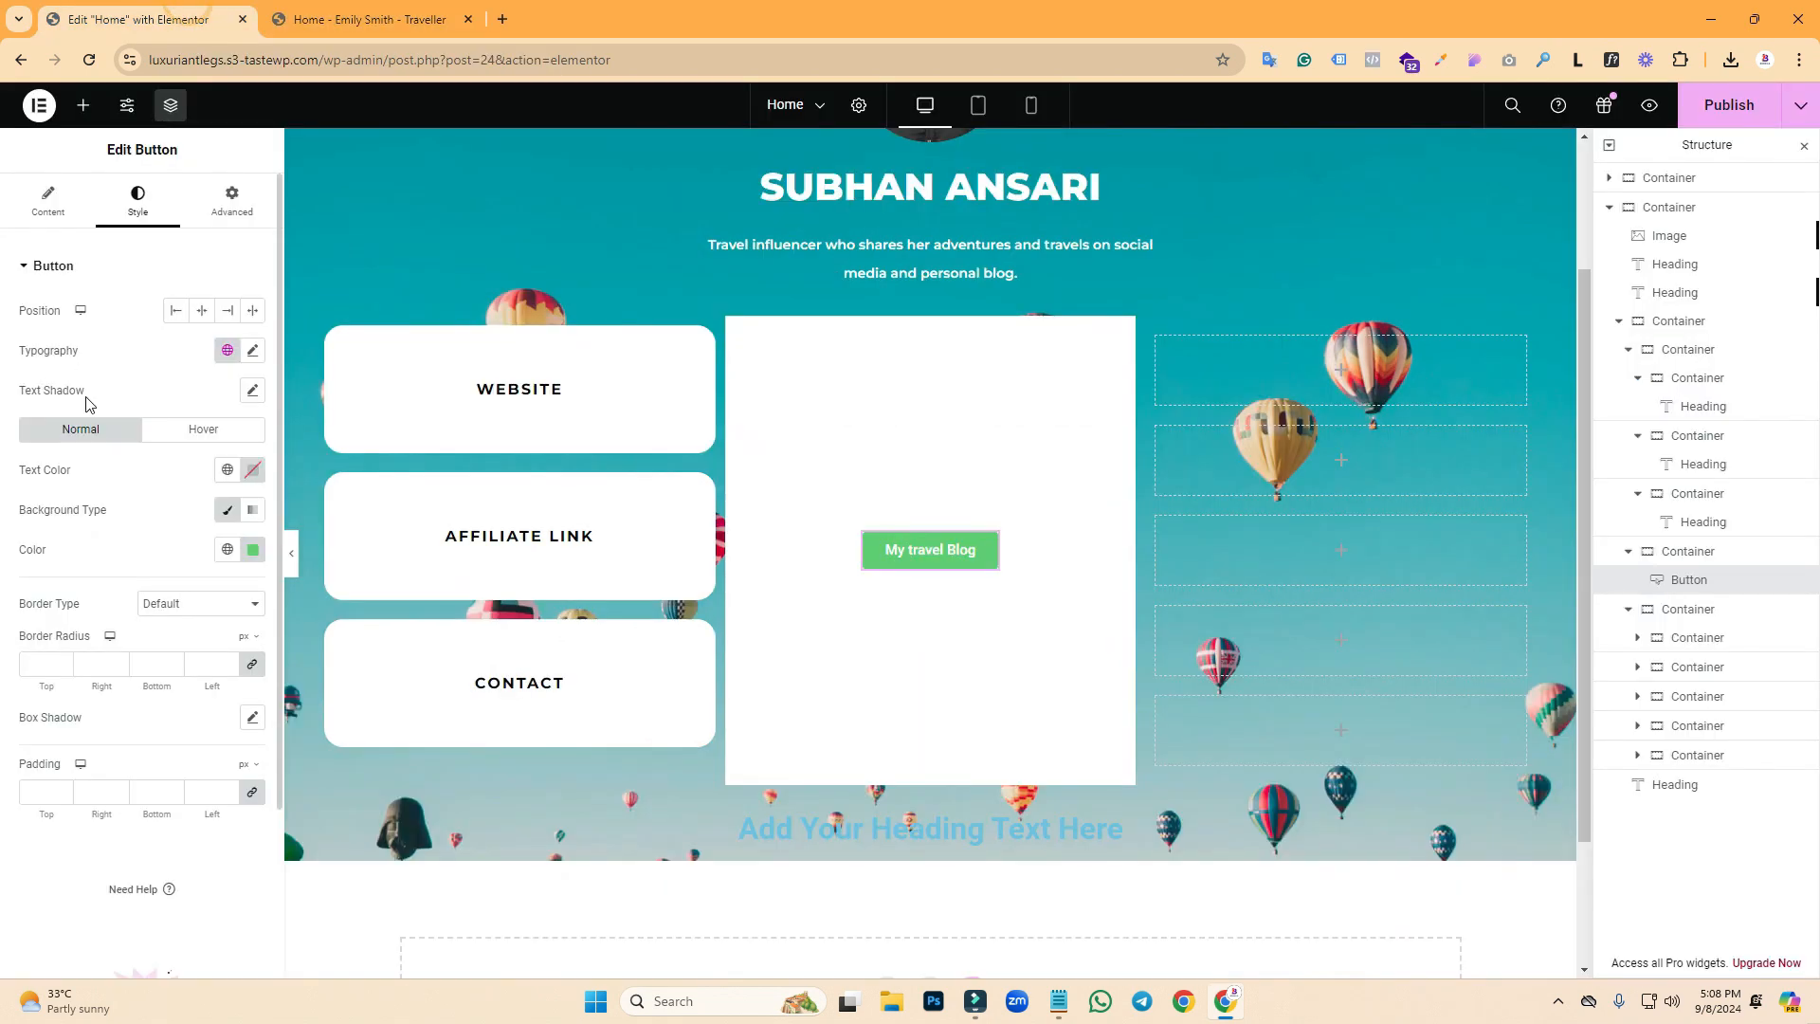
left_click(38, 666)
left_click(365, 19)
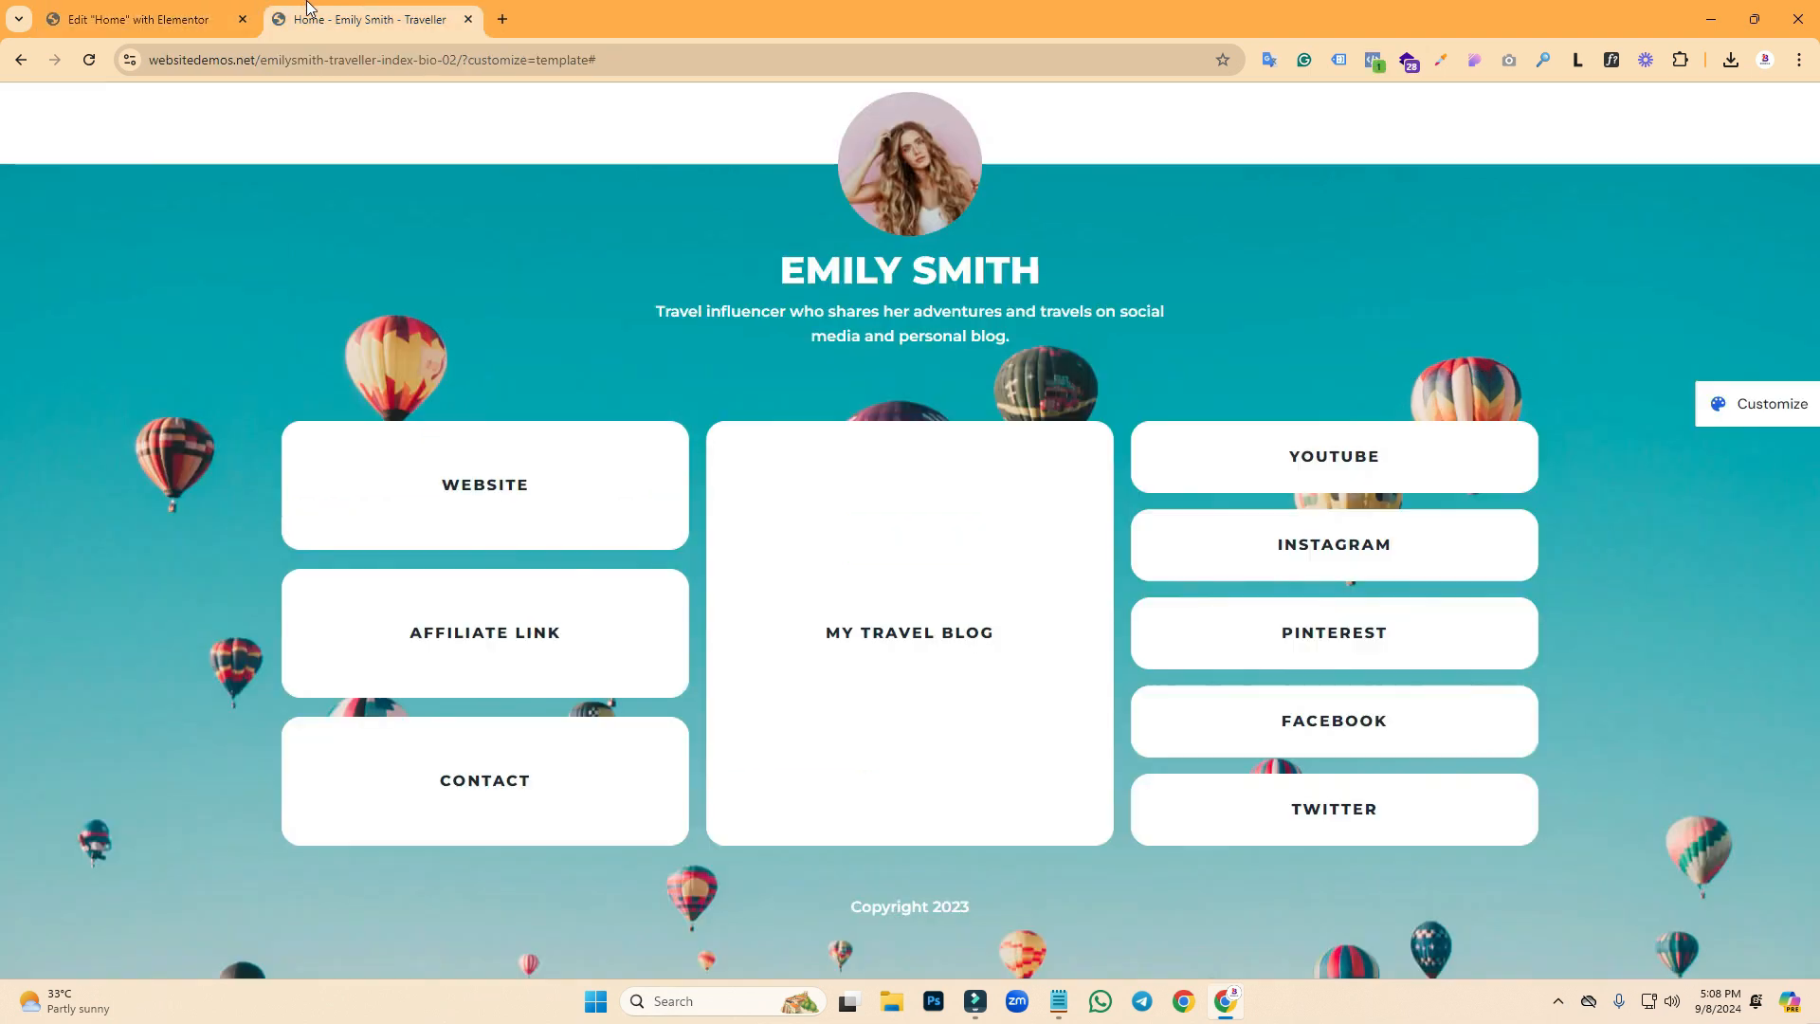
left_click(151, 19)
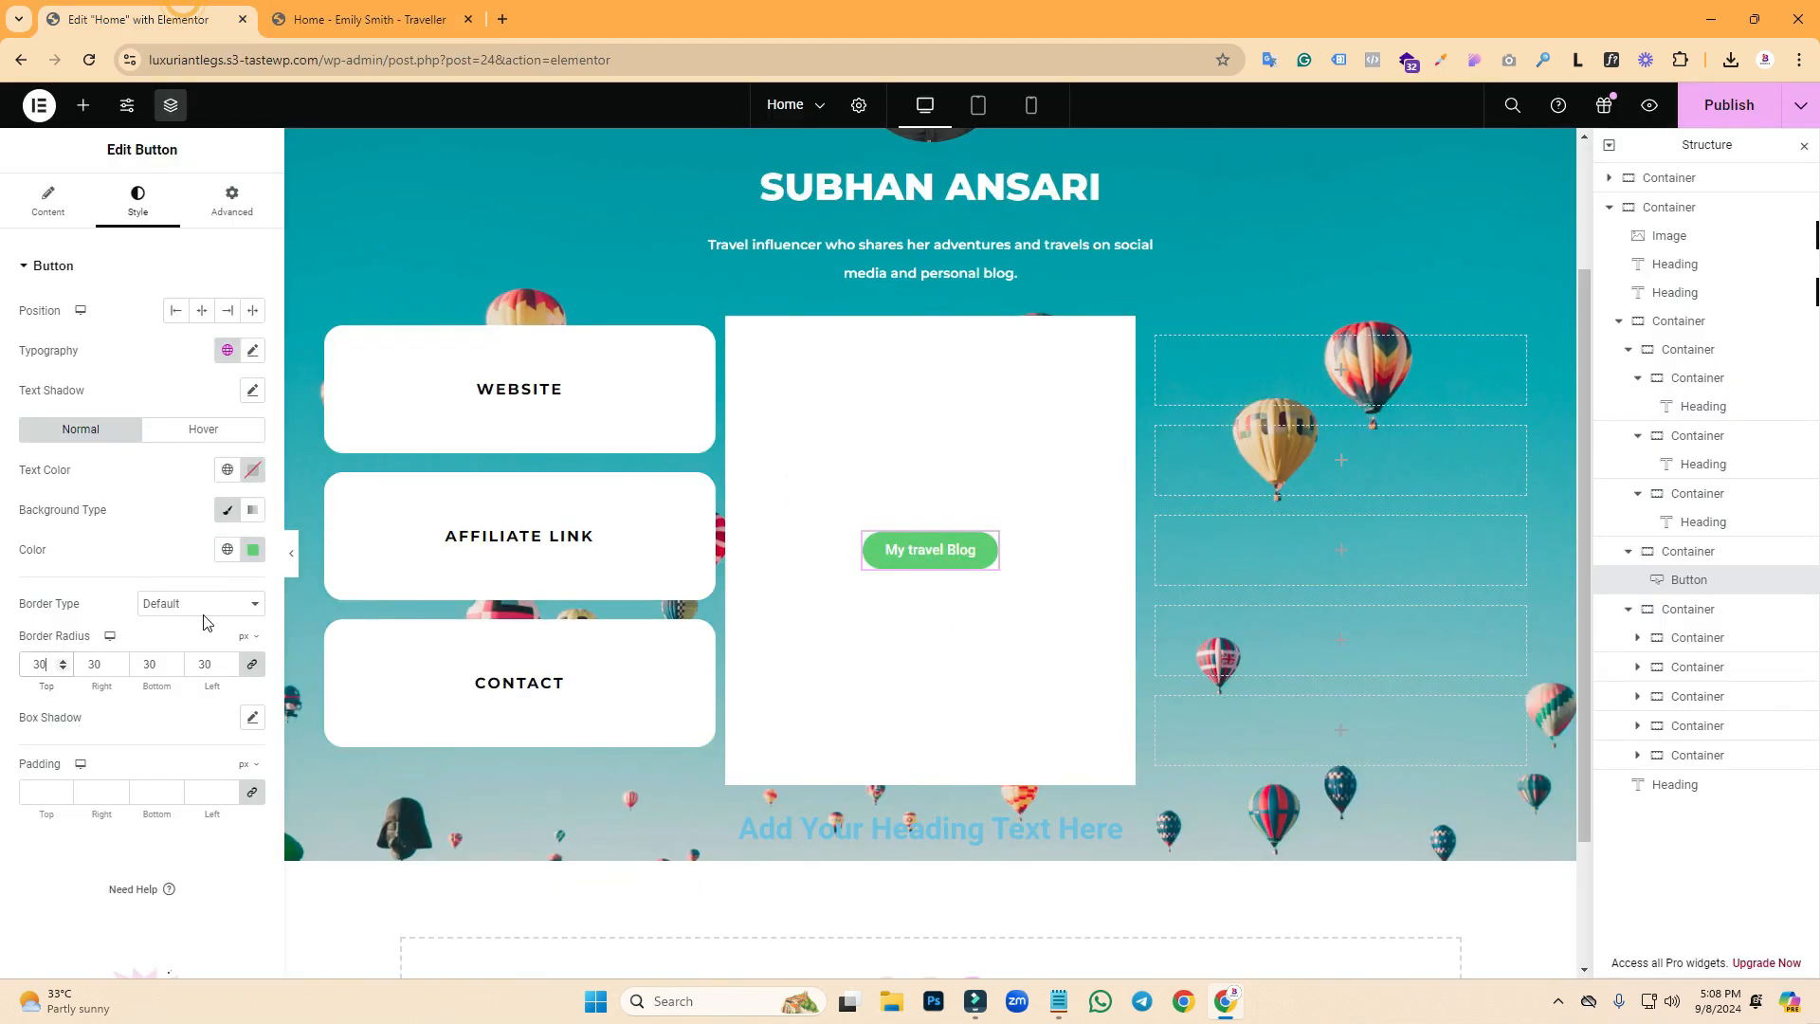
key("BackSpace")
key("BackSpace")
type("20")
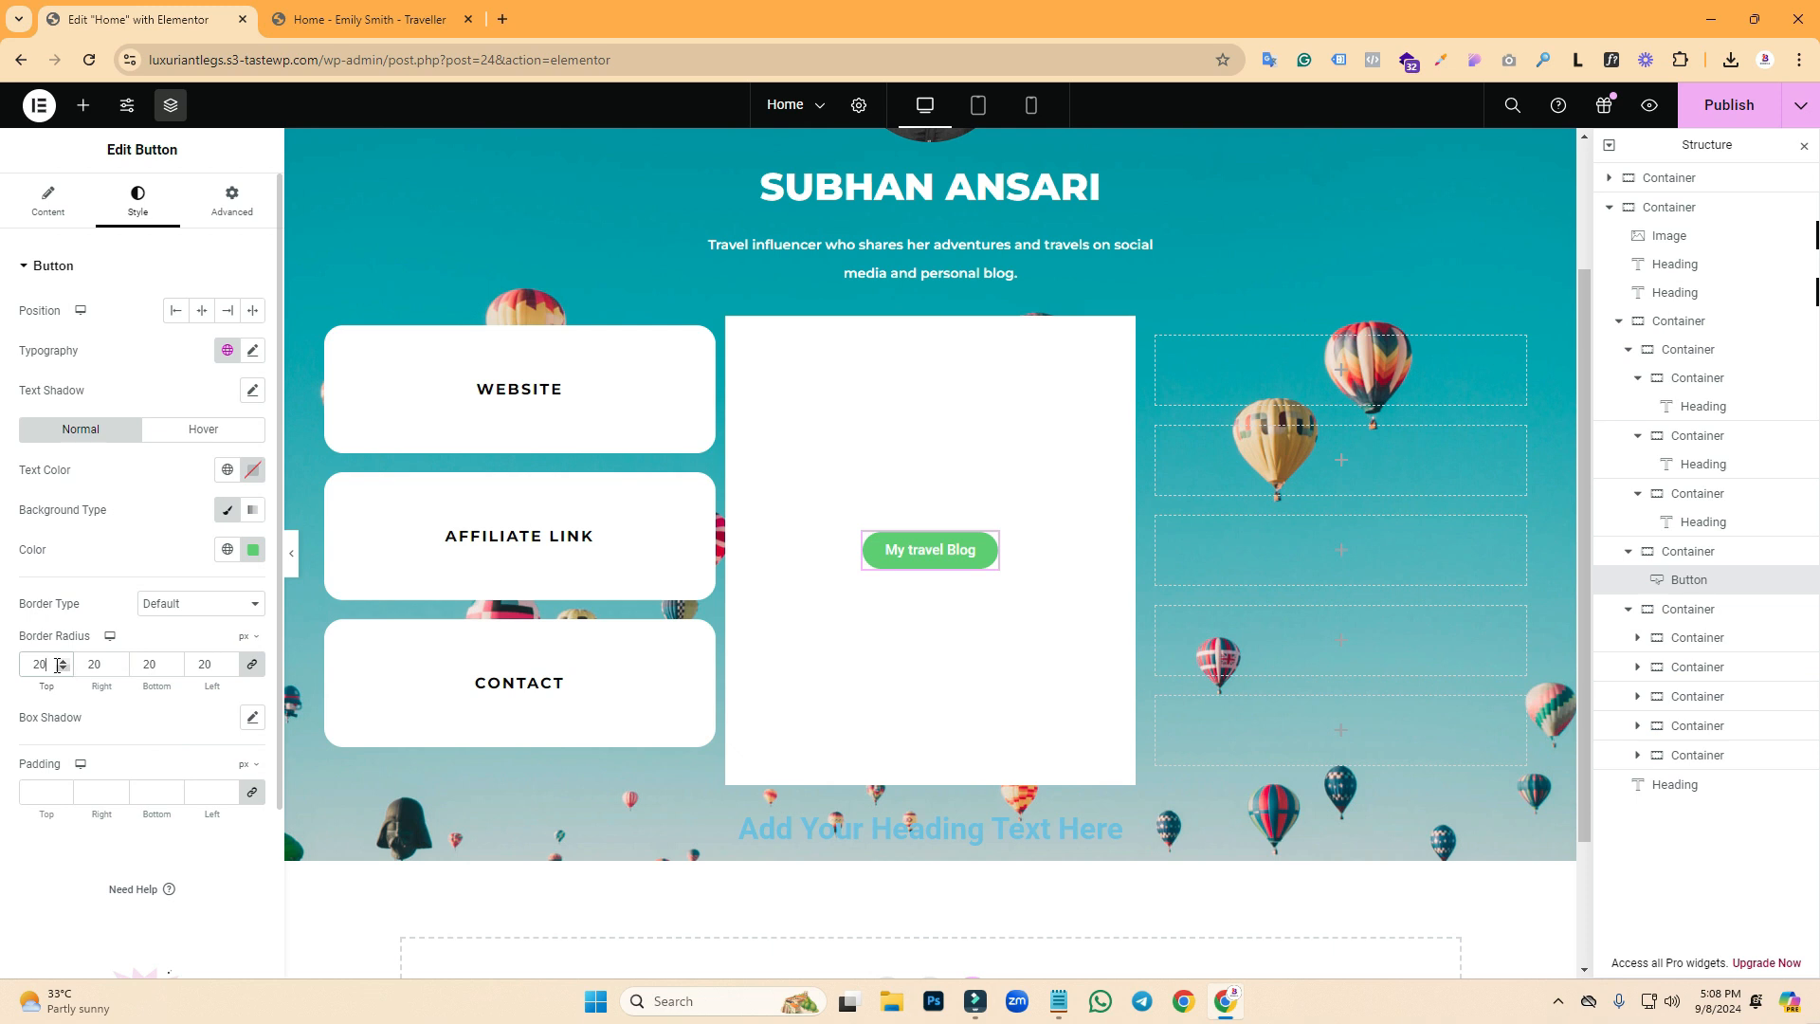
type("10")
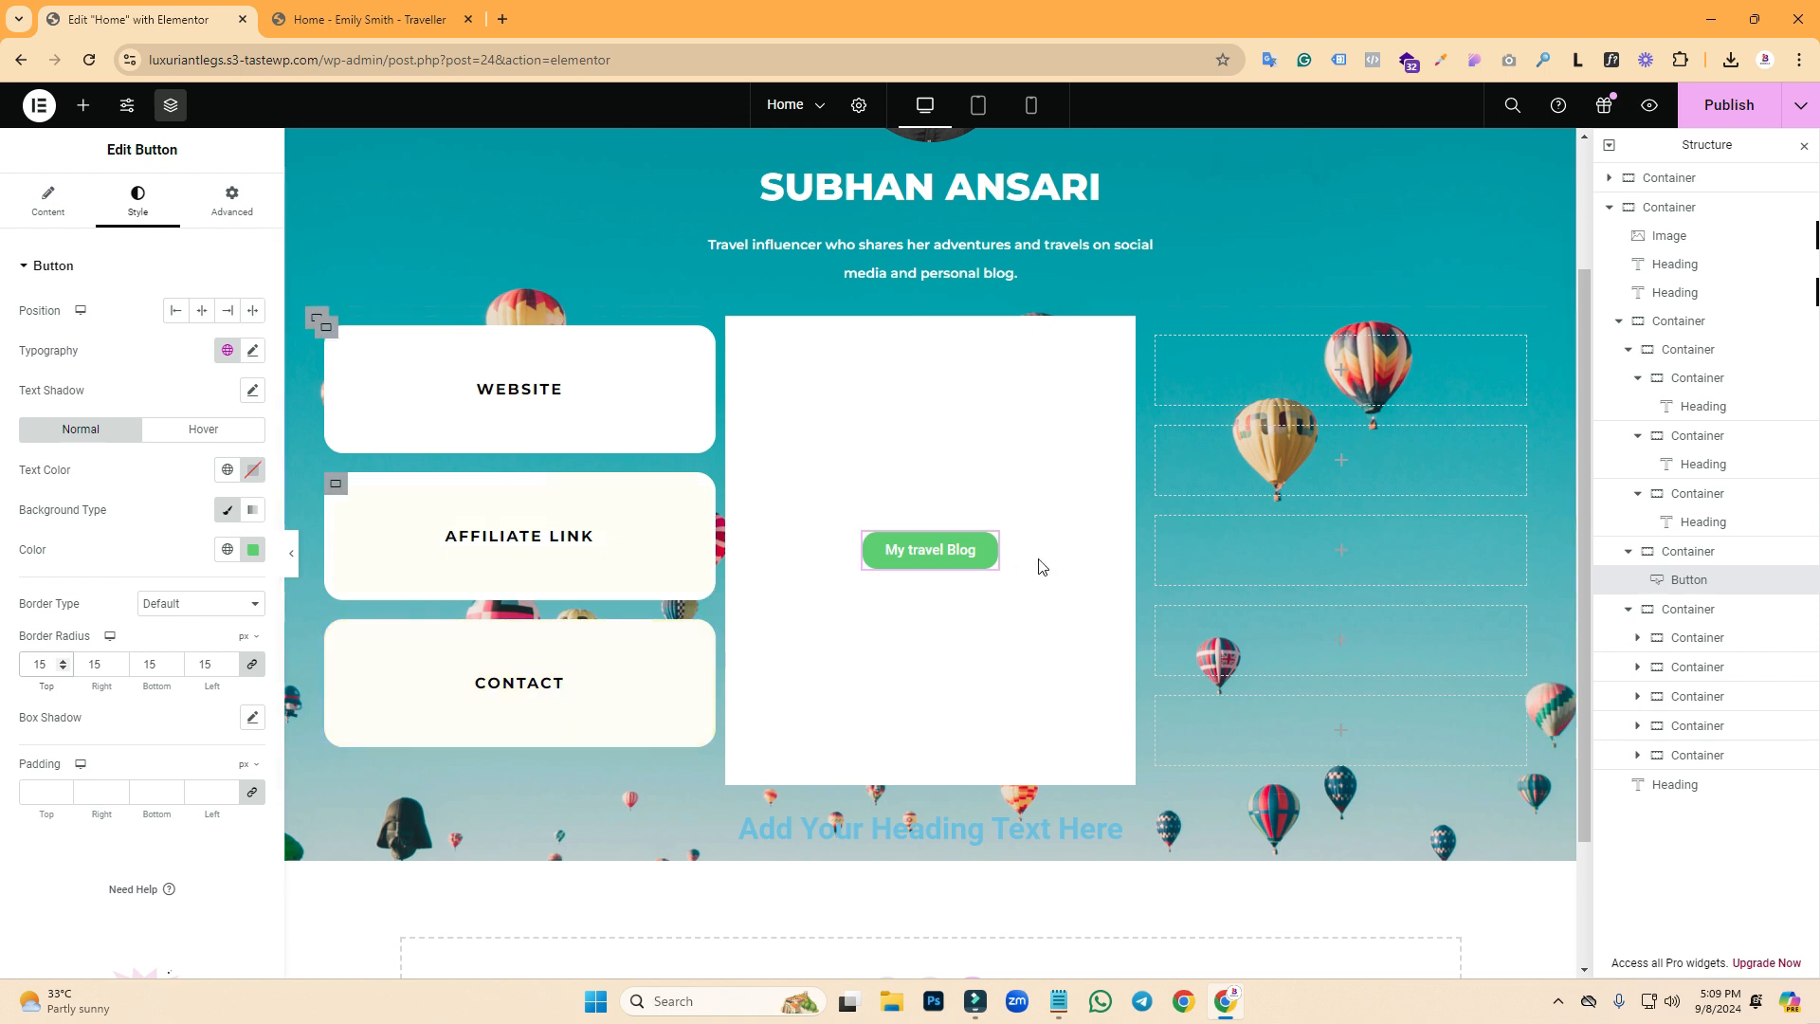
- Set unlinked button padding to 16 px top and bottom, 20 px left and right
left_click(59, 795)
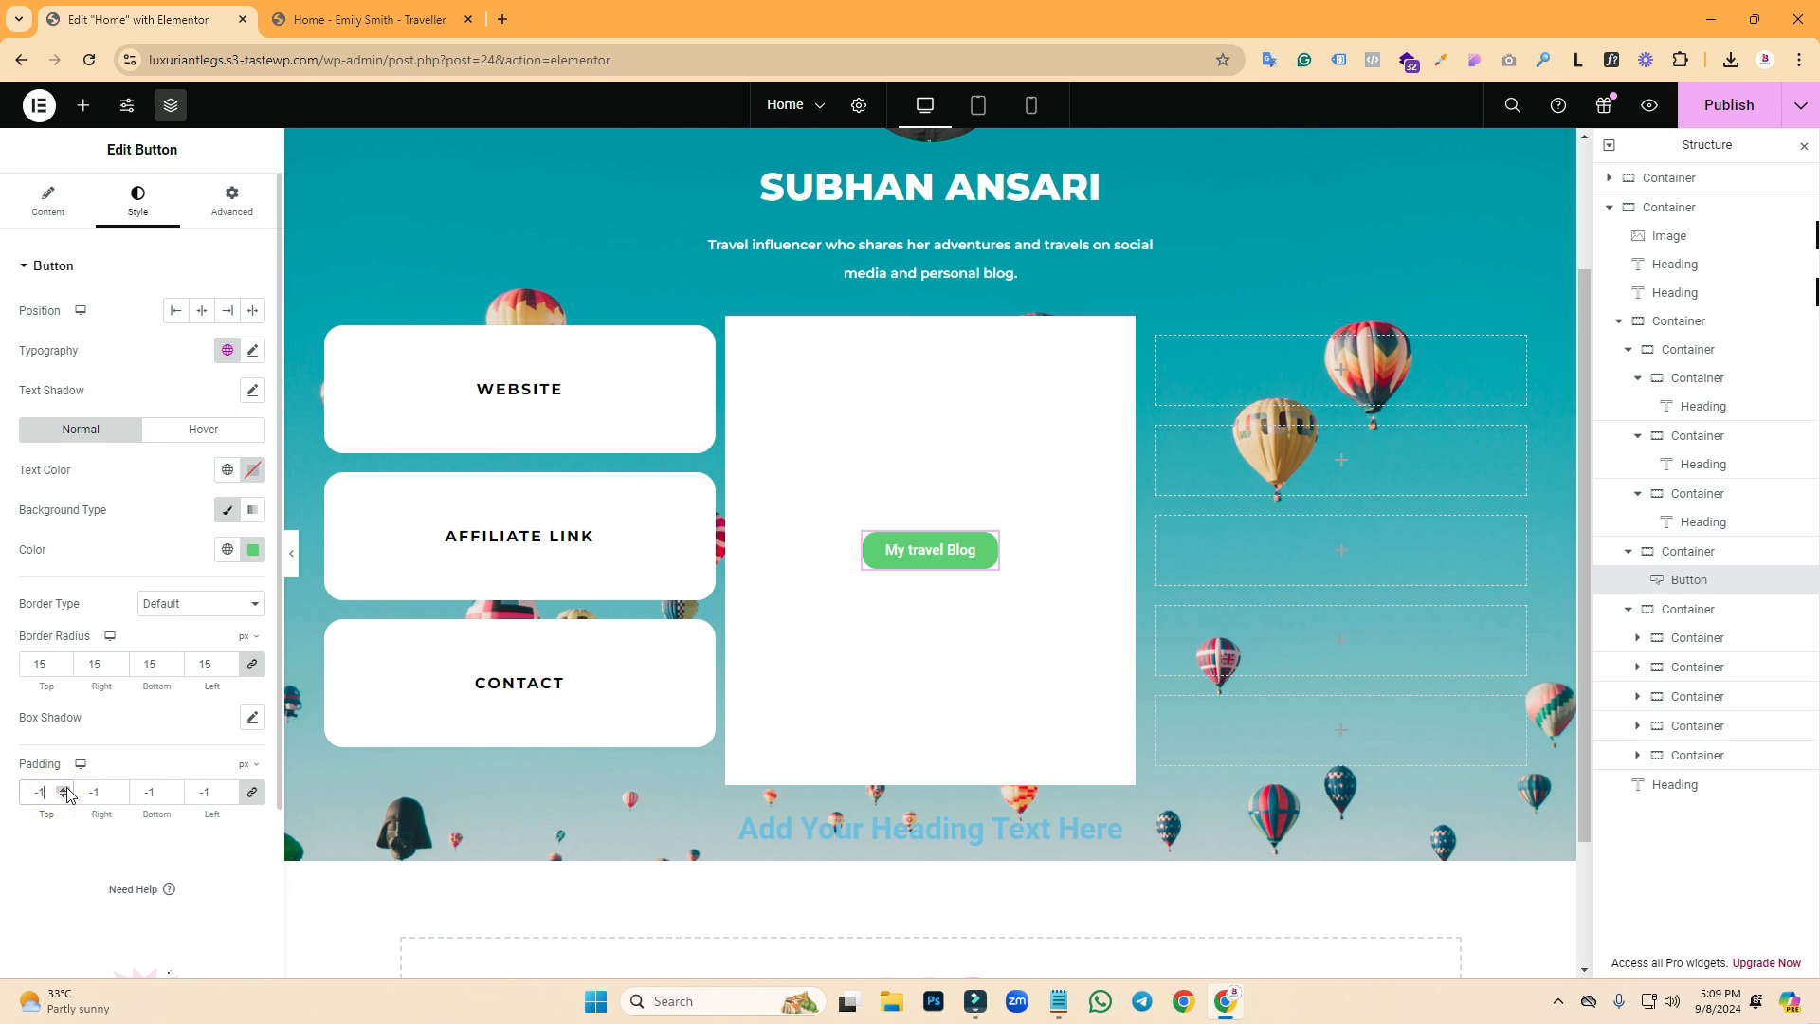
double_click(64, 790)
left_click(62, 791)
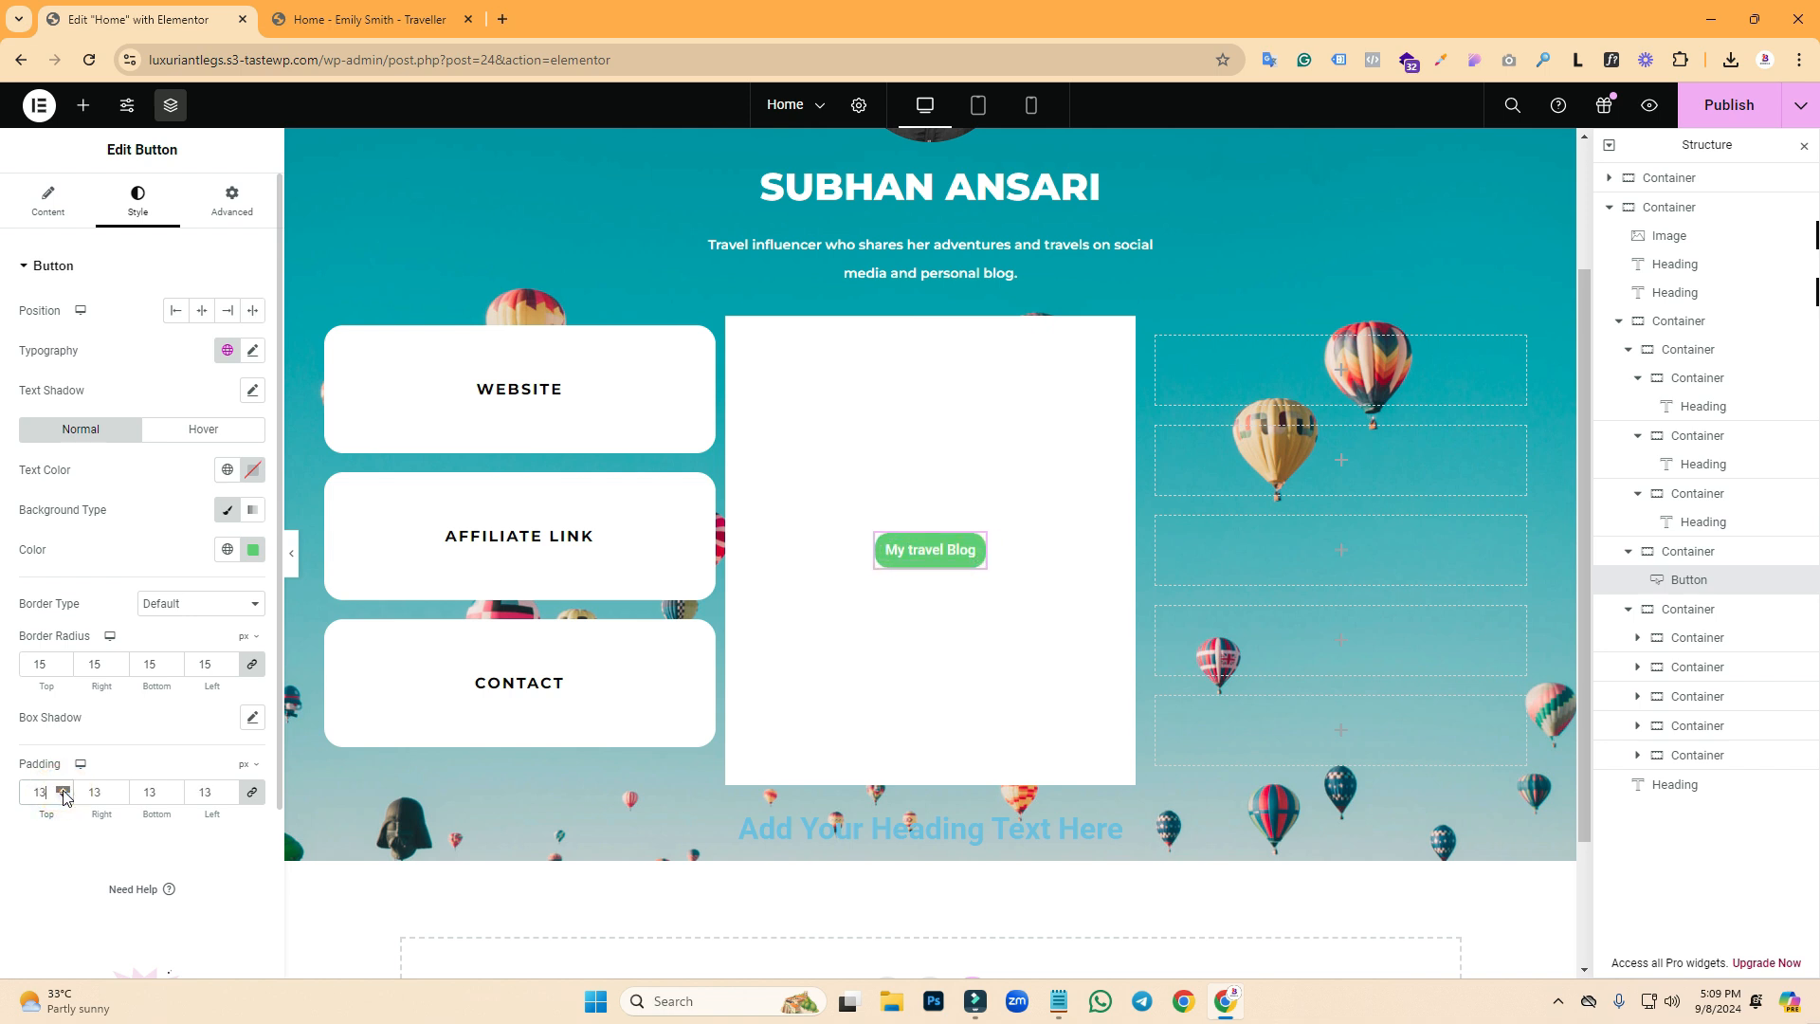
left_click(64, 797)
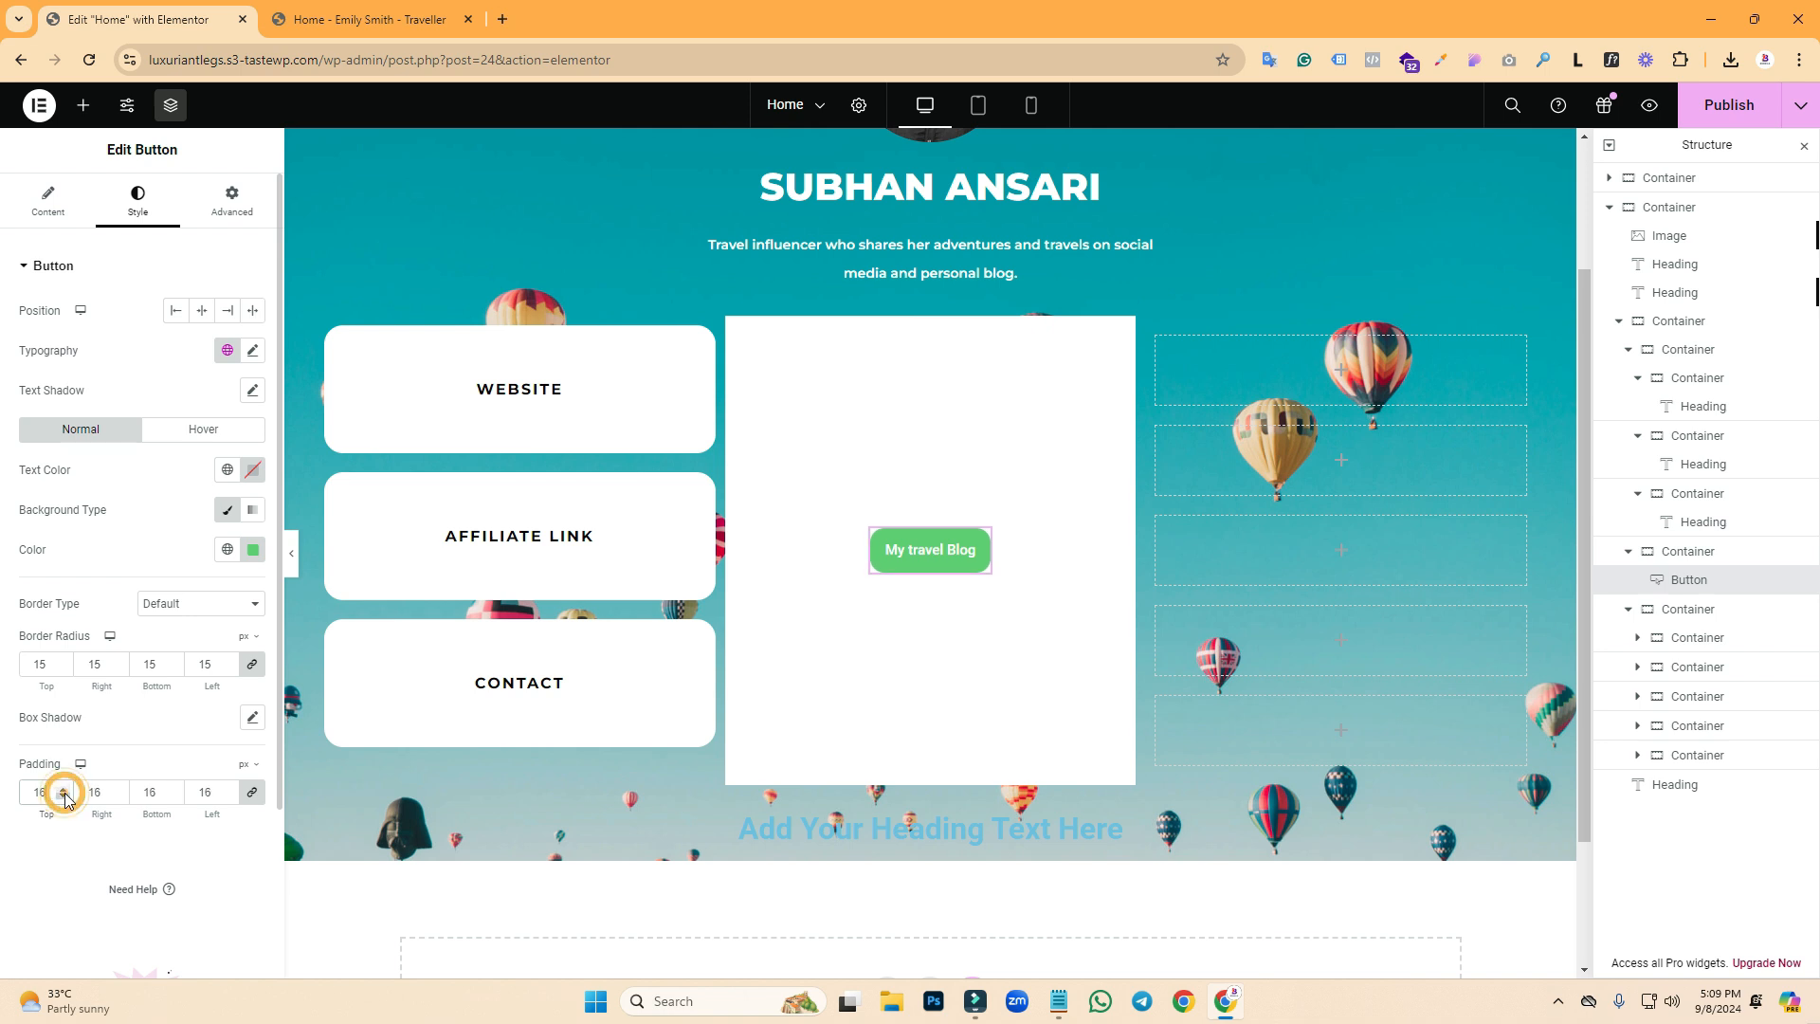
left_click(259, 793)
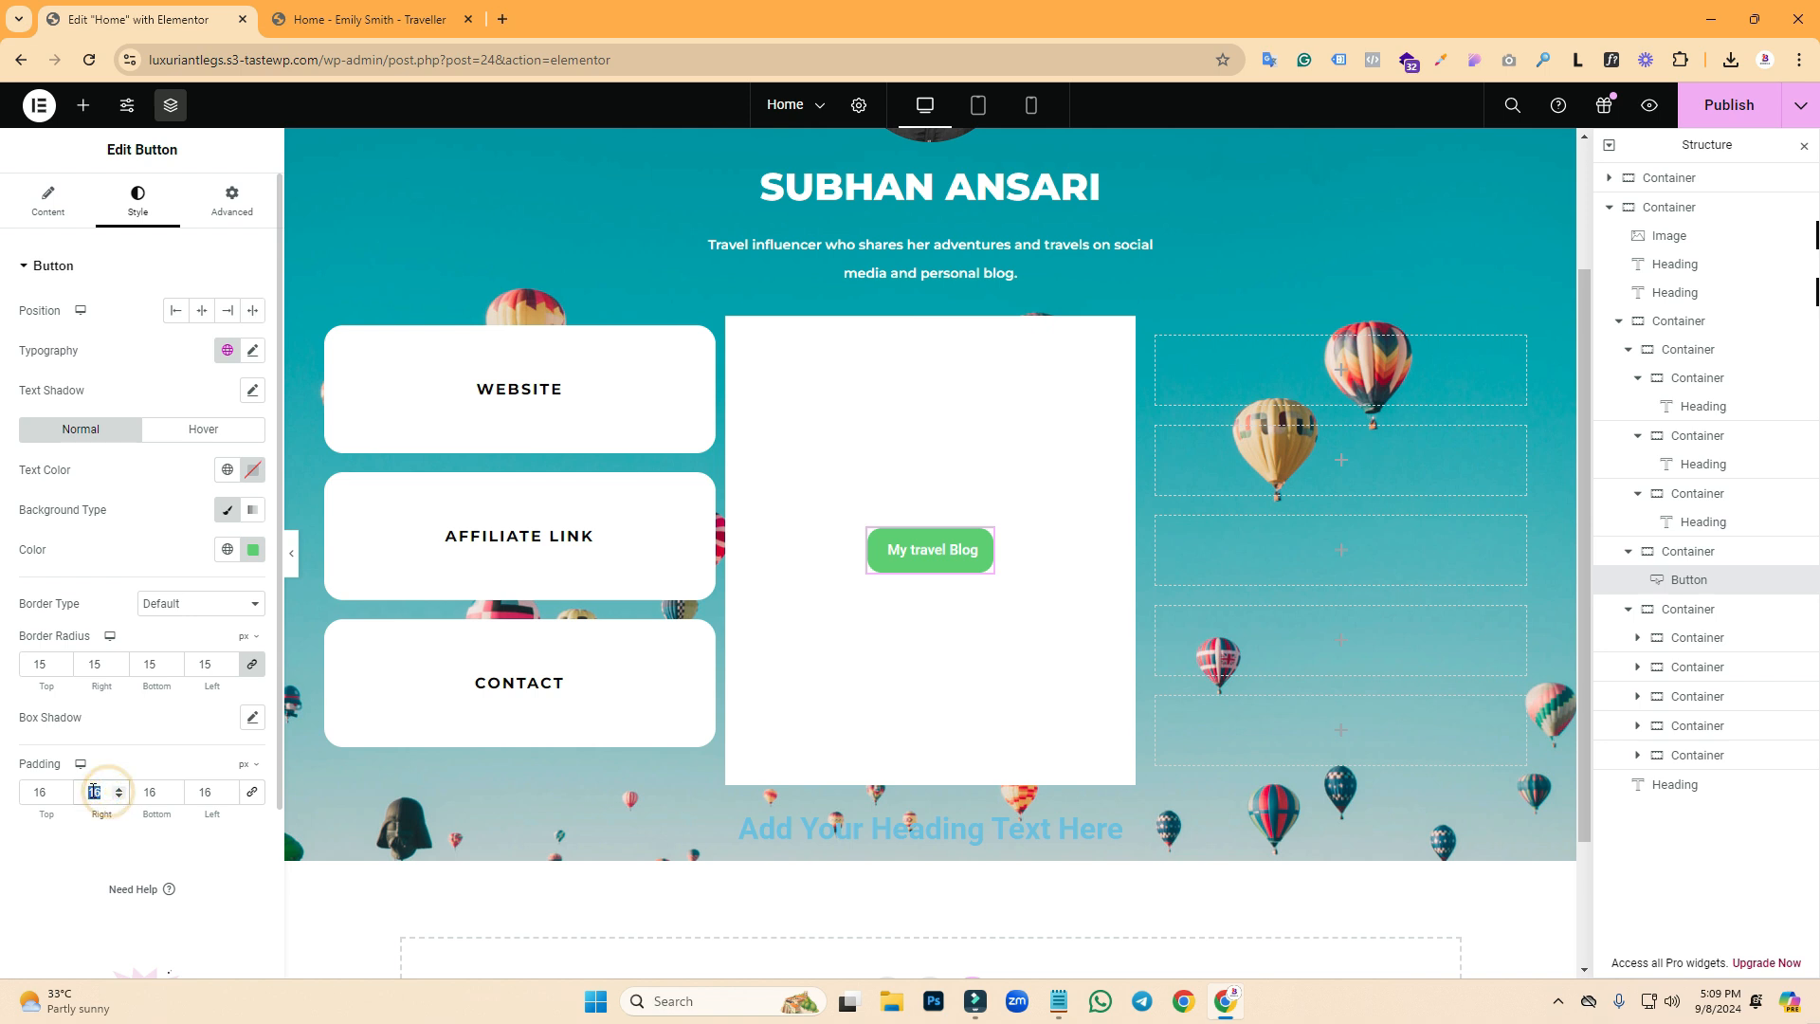
type("20")
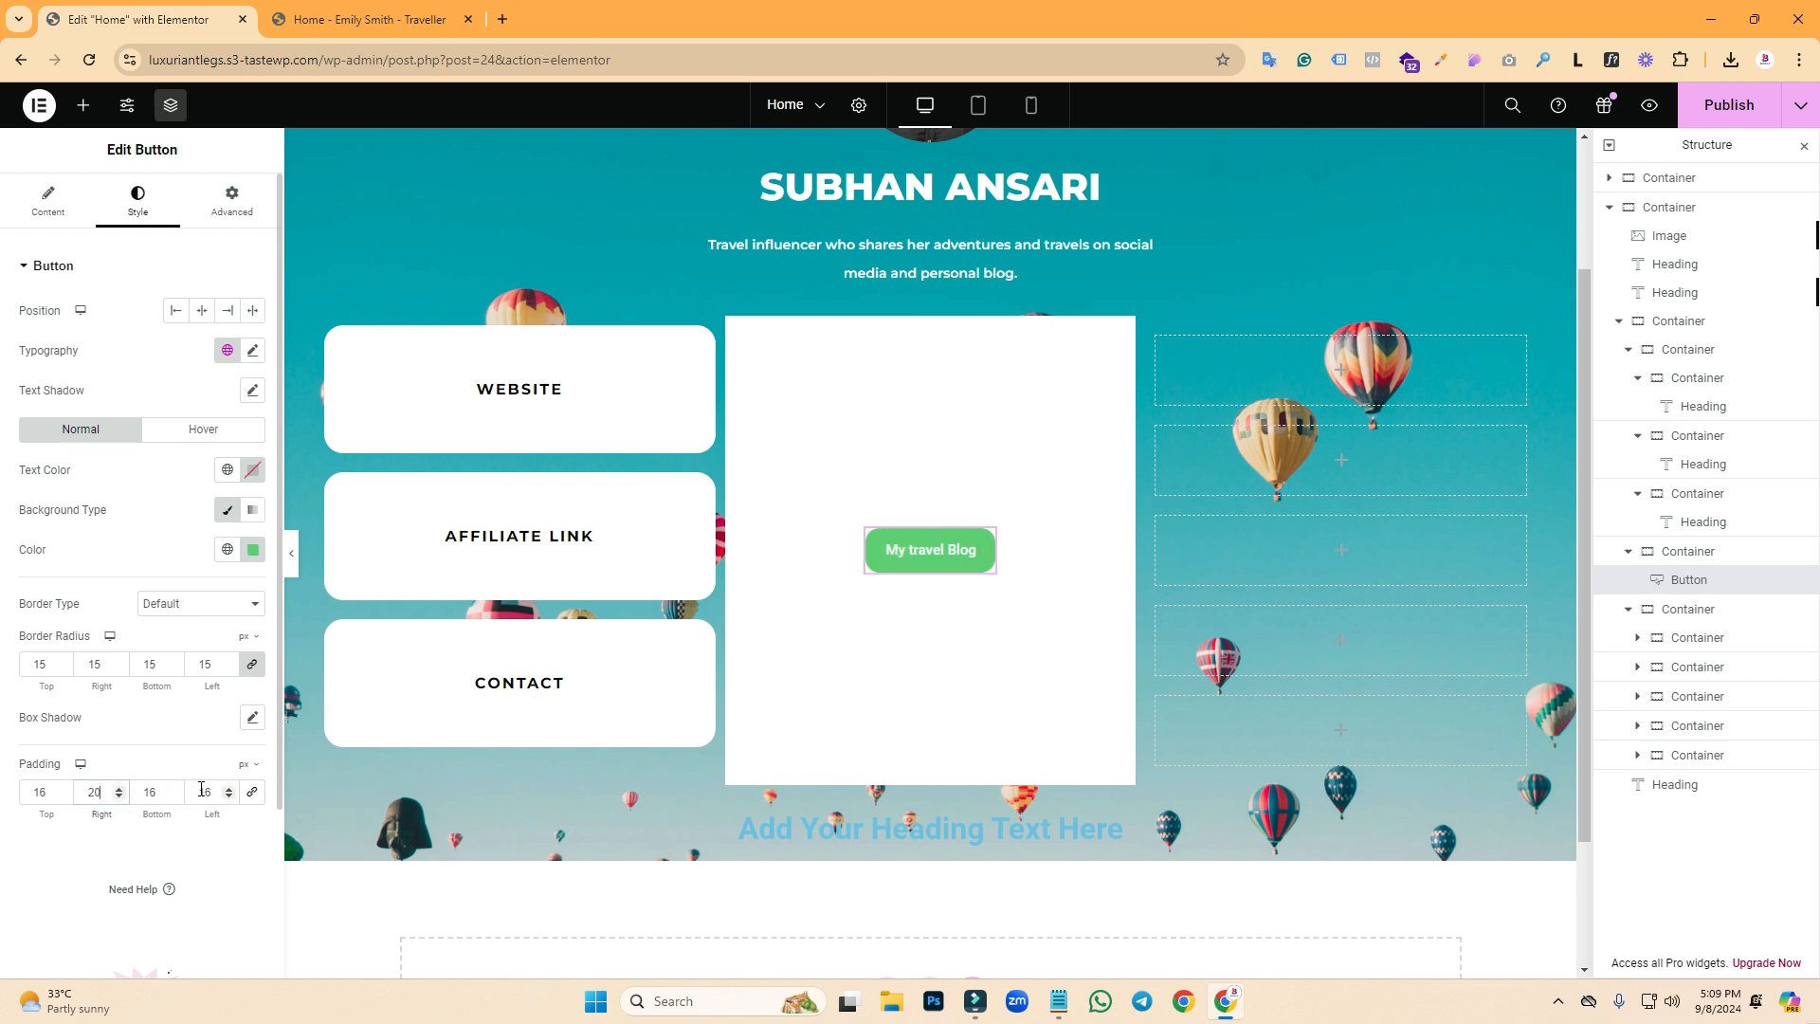
double_click(207, 793)
type("20")
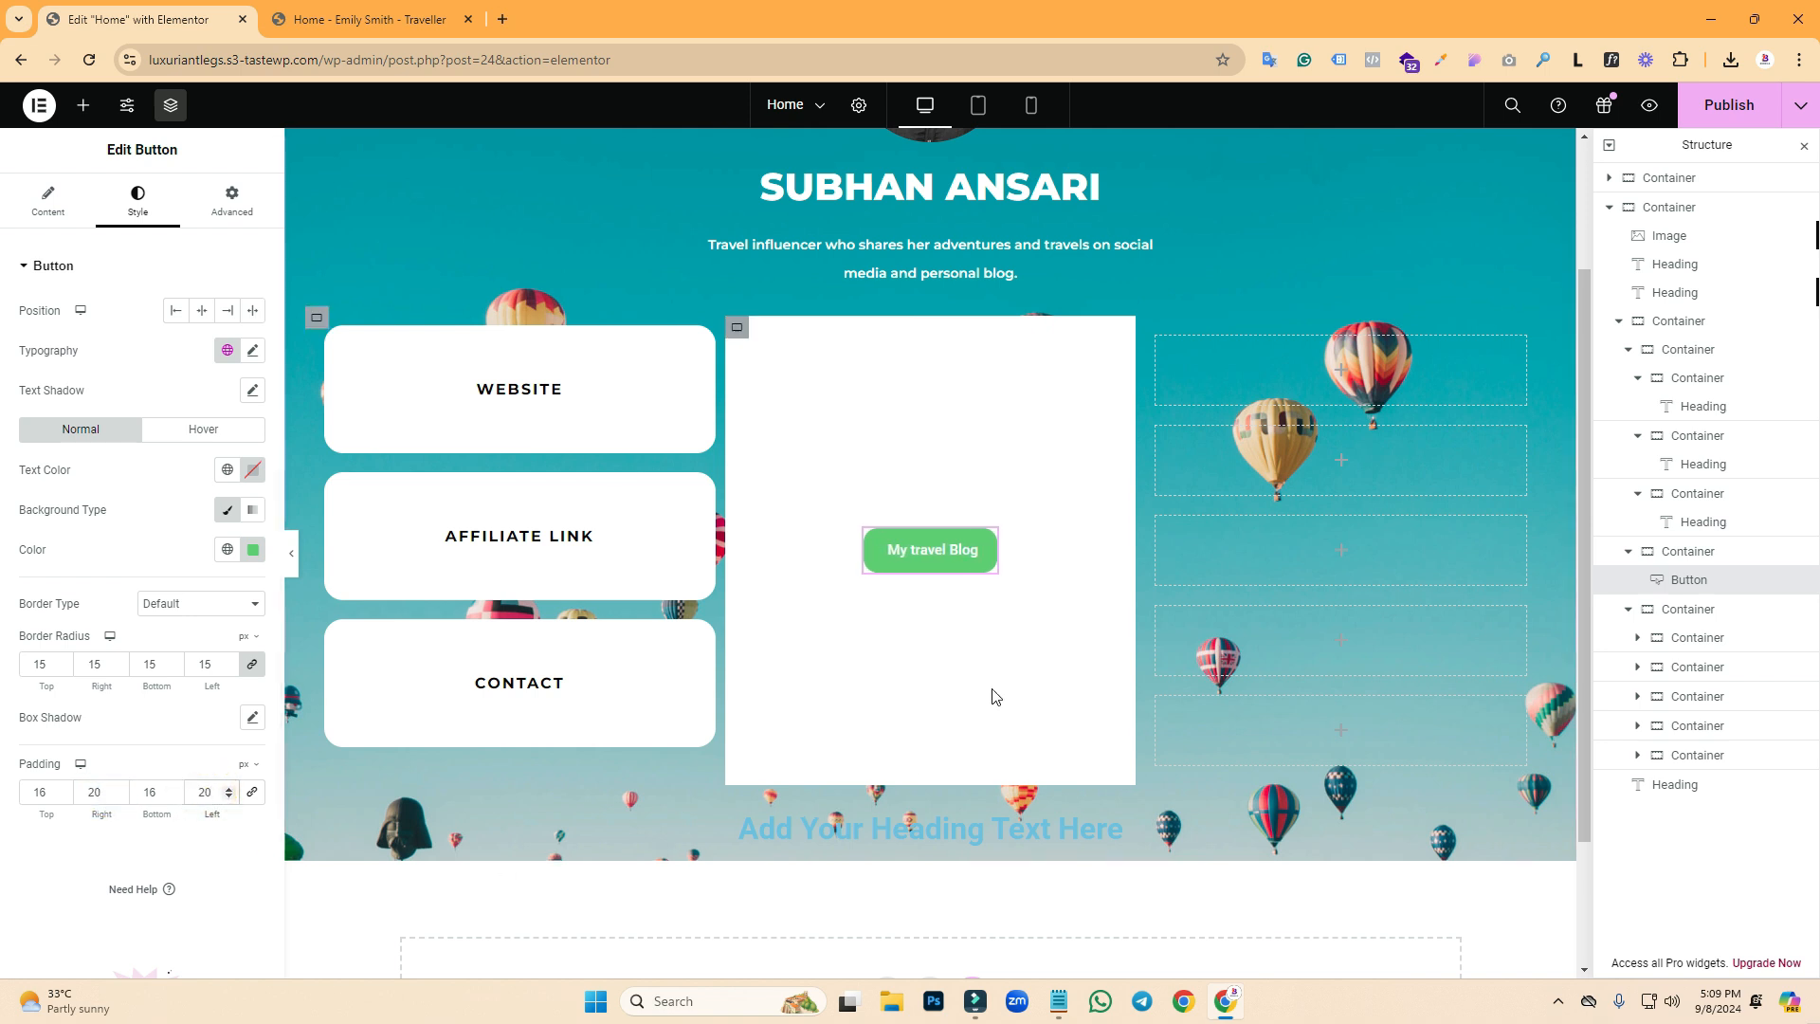
- Capitalise 'Travel' in the button label
left_click(44, 190)
left_click_drag(171, 355, 163, 354)
type("T")
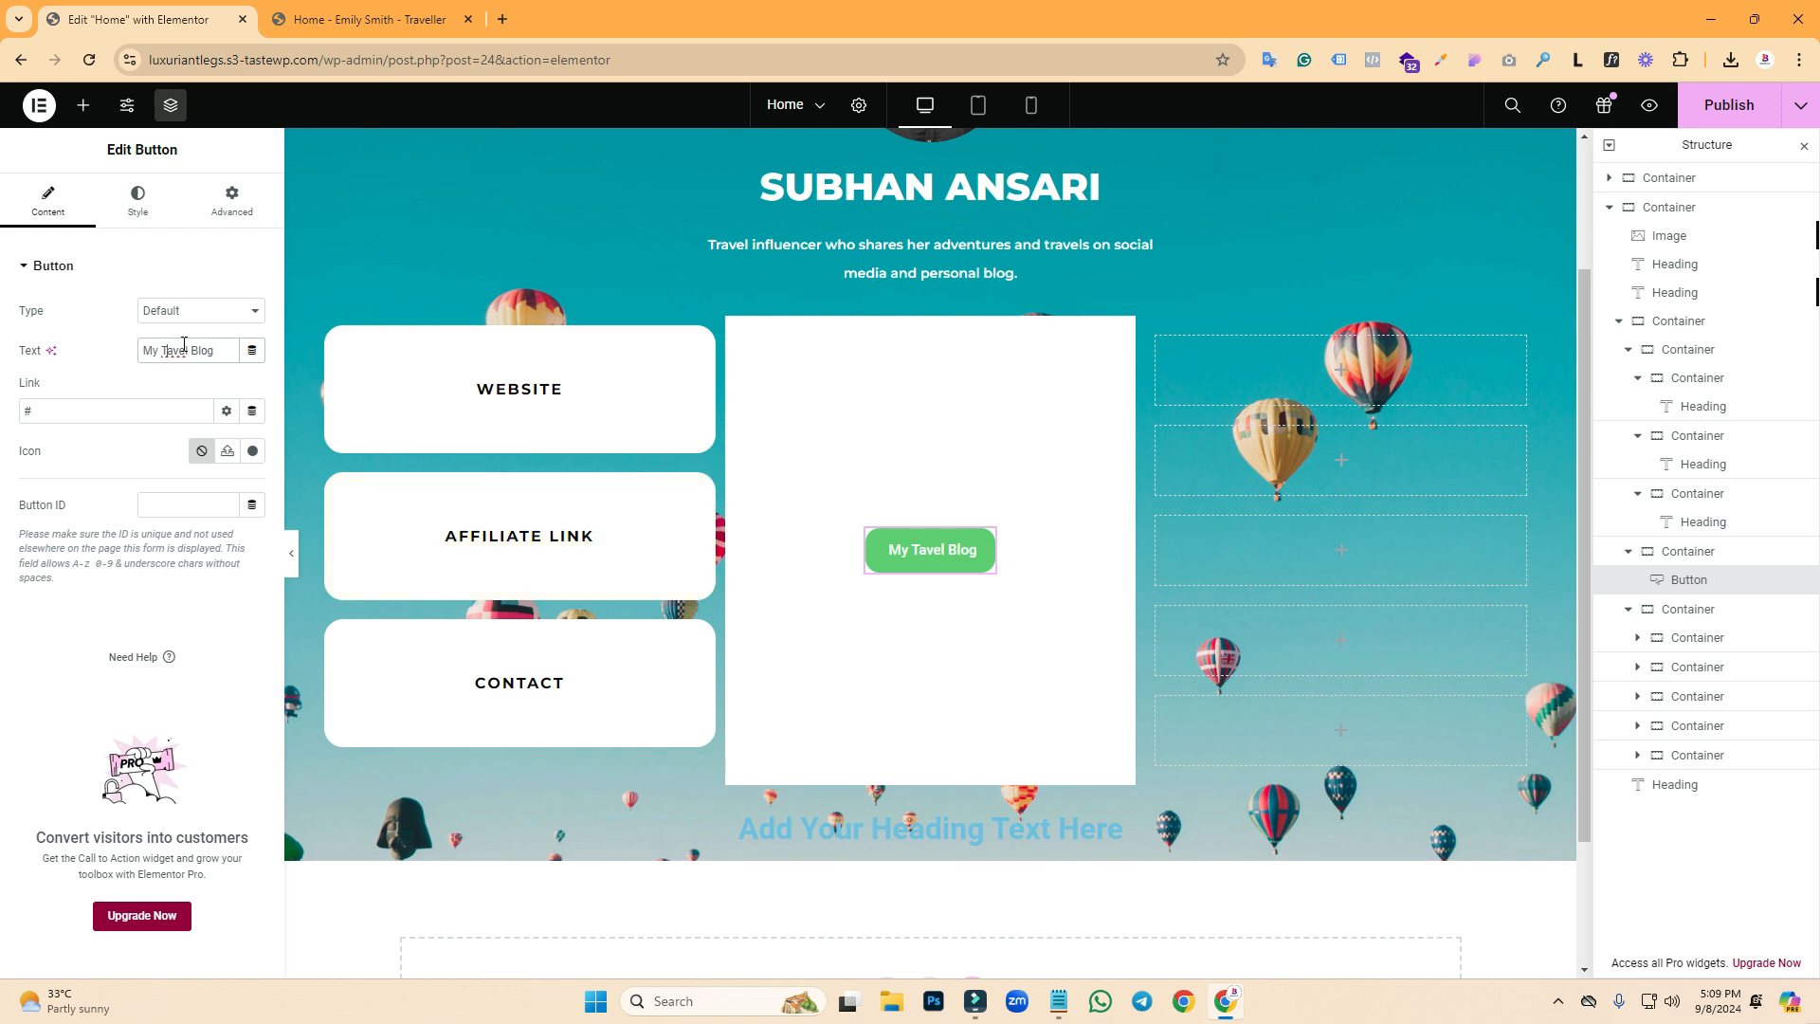
type("r")
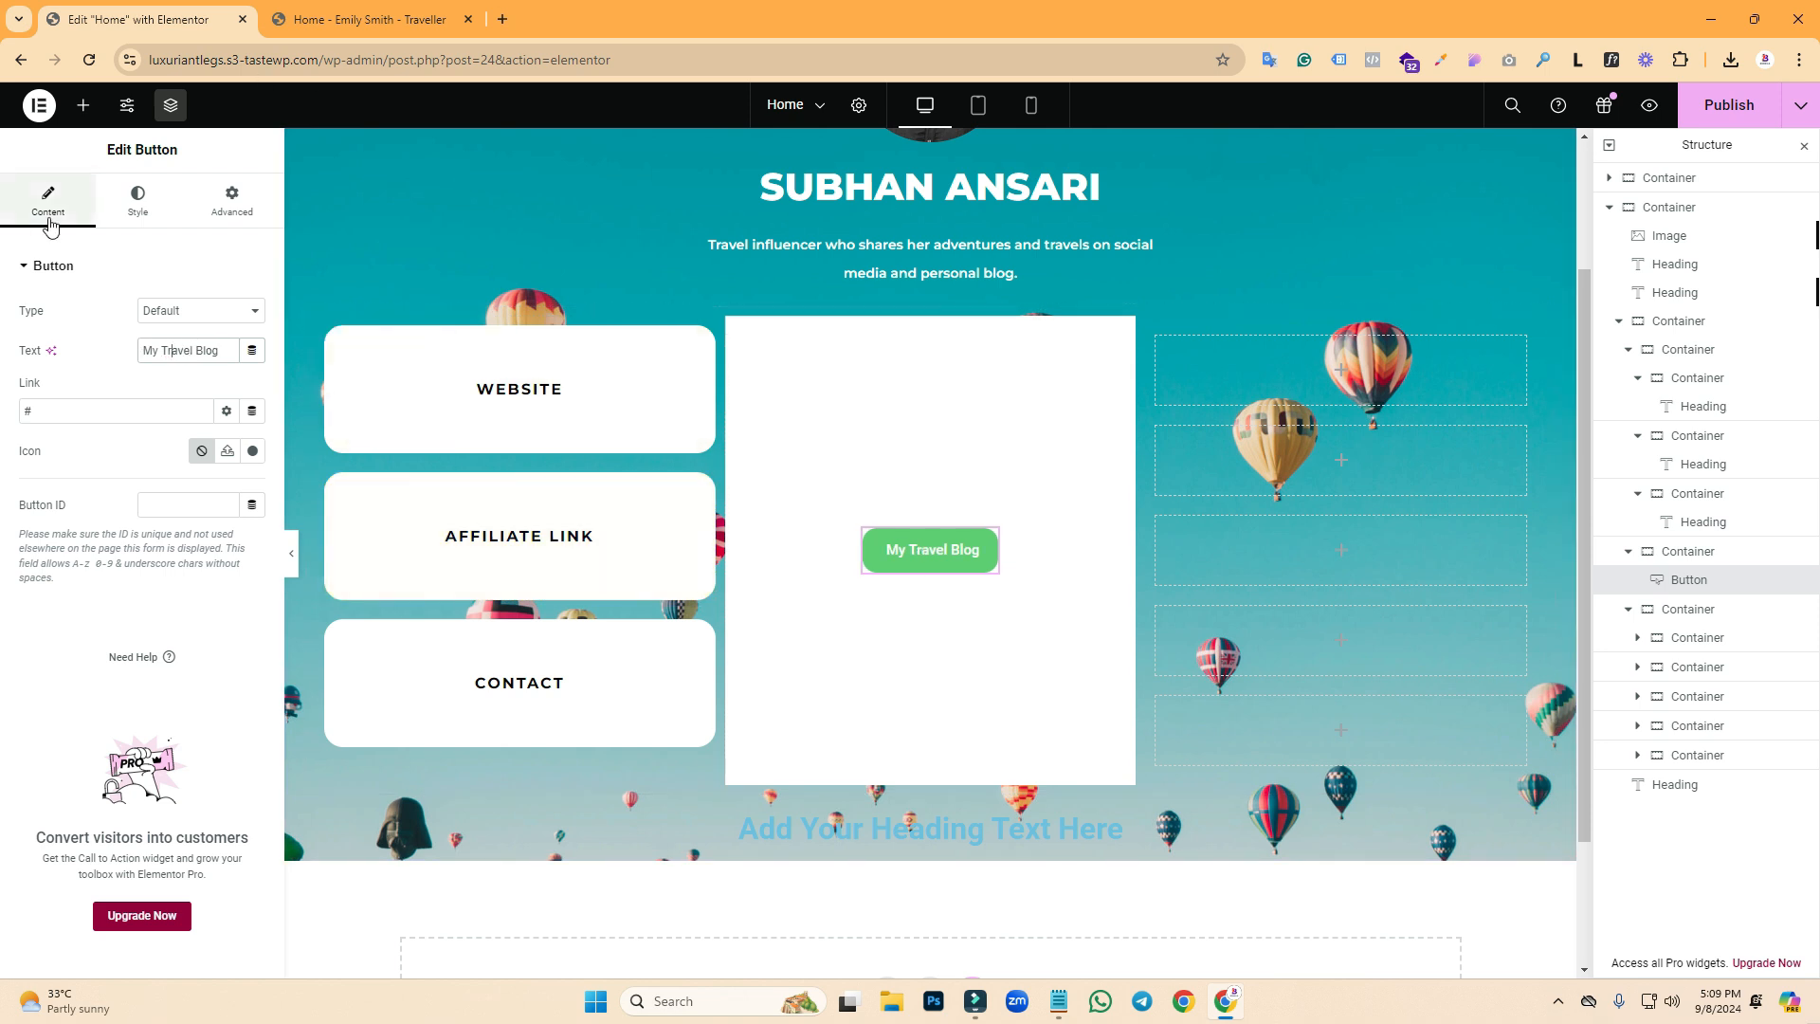
- Set the button's background colour to near-white #FAFAFA
left_click(138, 211)
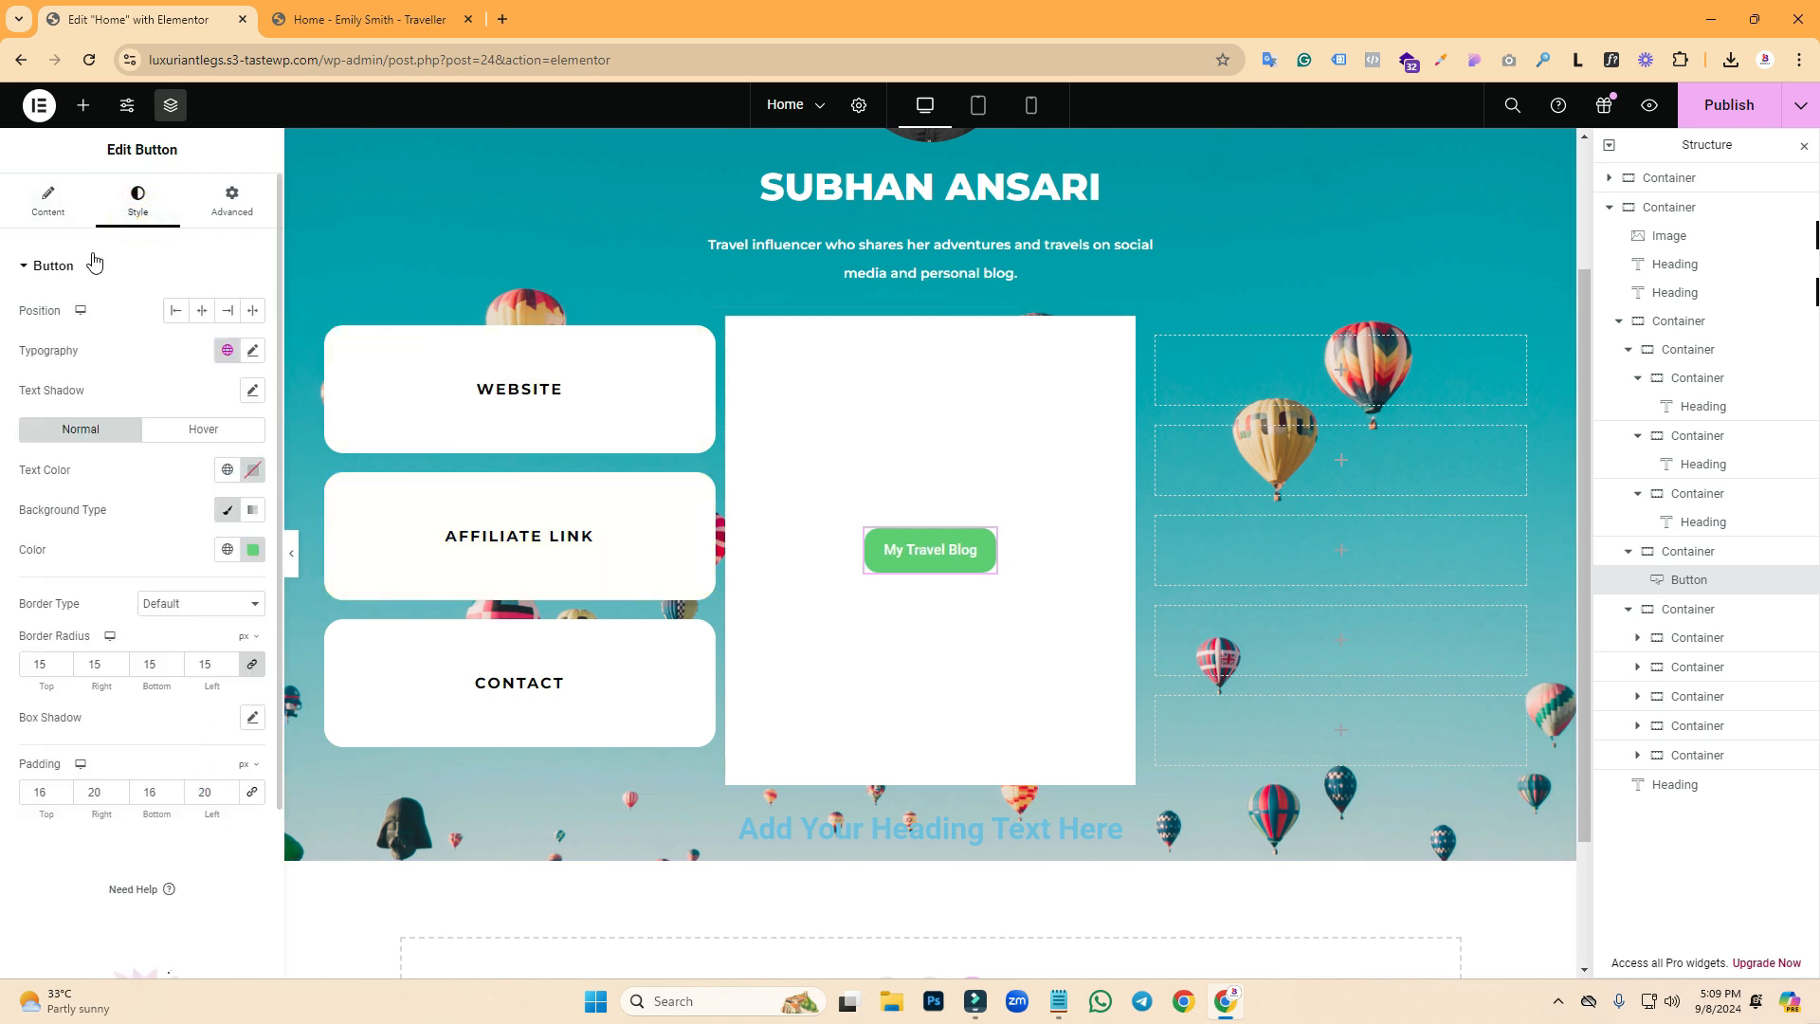
left_click(253, 558)
left_click_drag(193, 672, 126, 560)
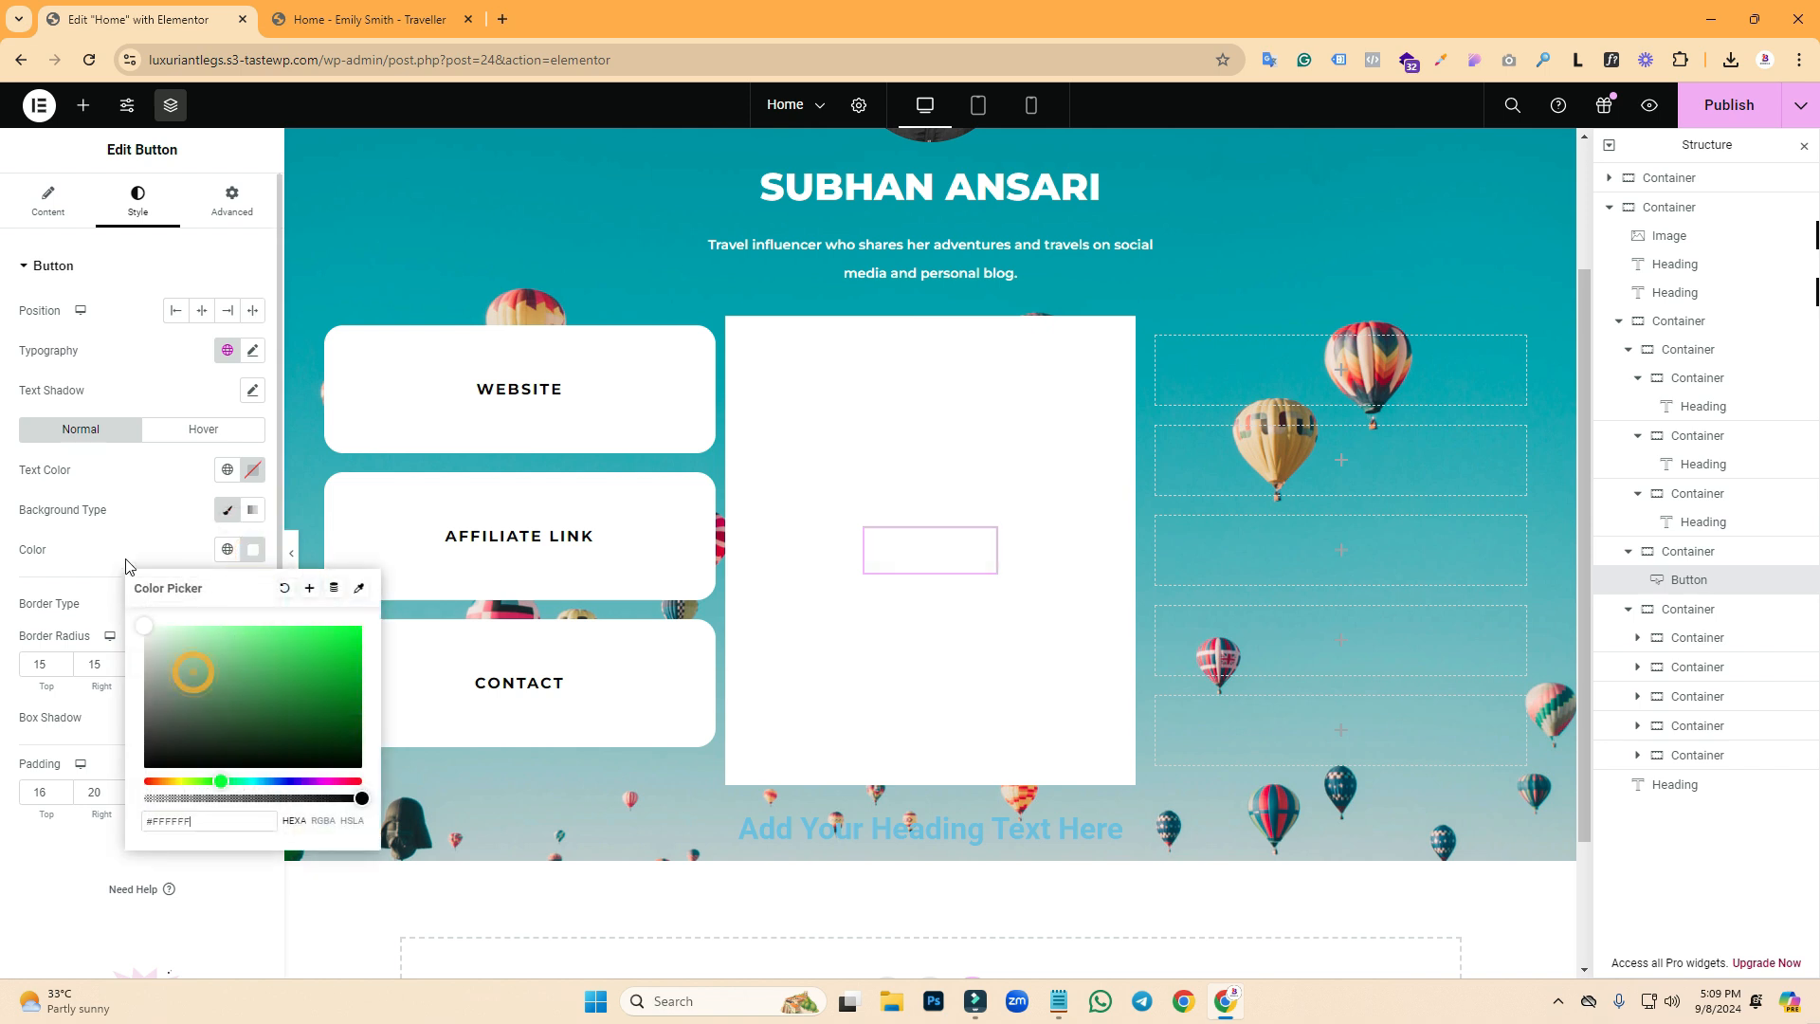
left_click(143, 533)
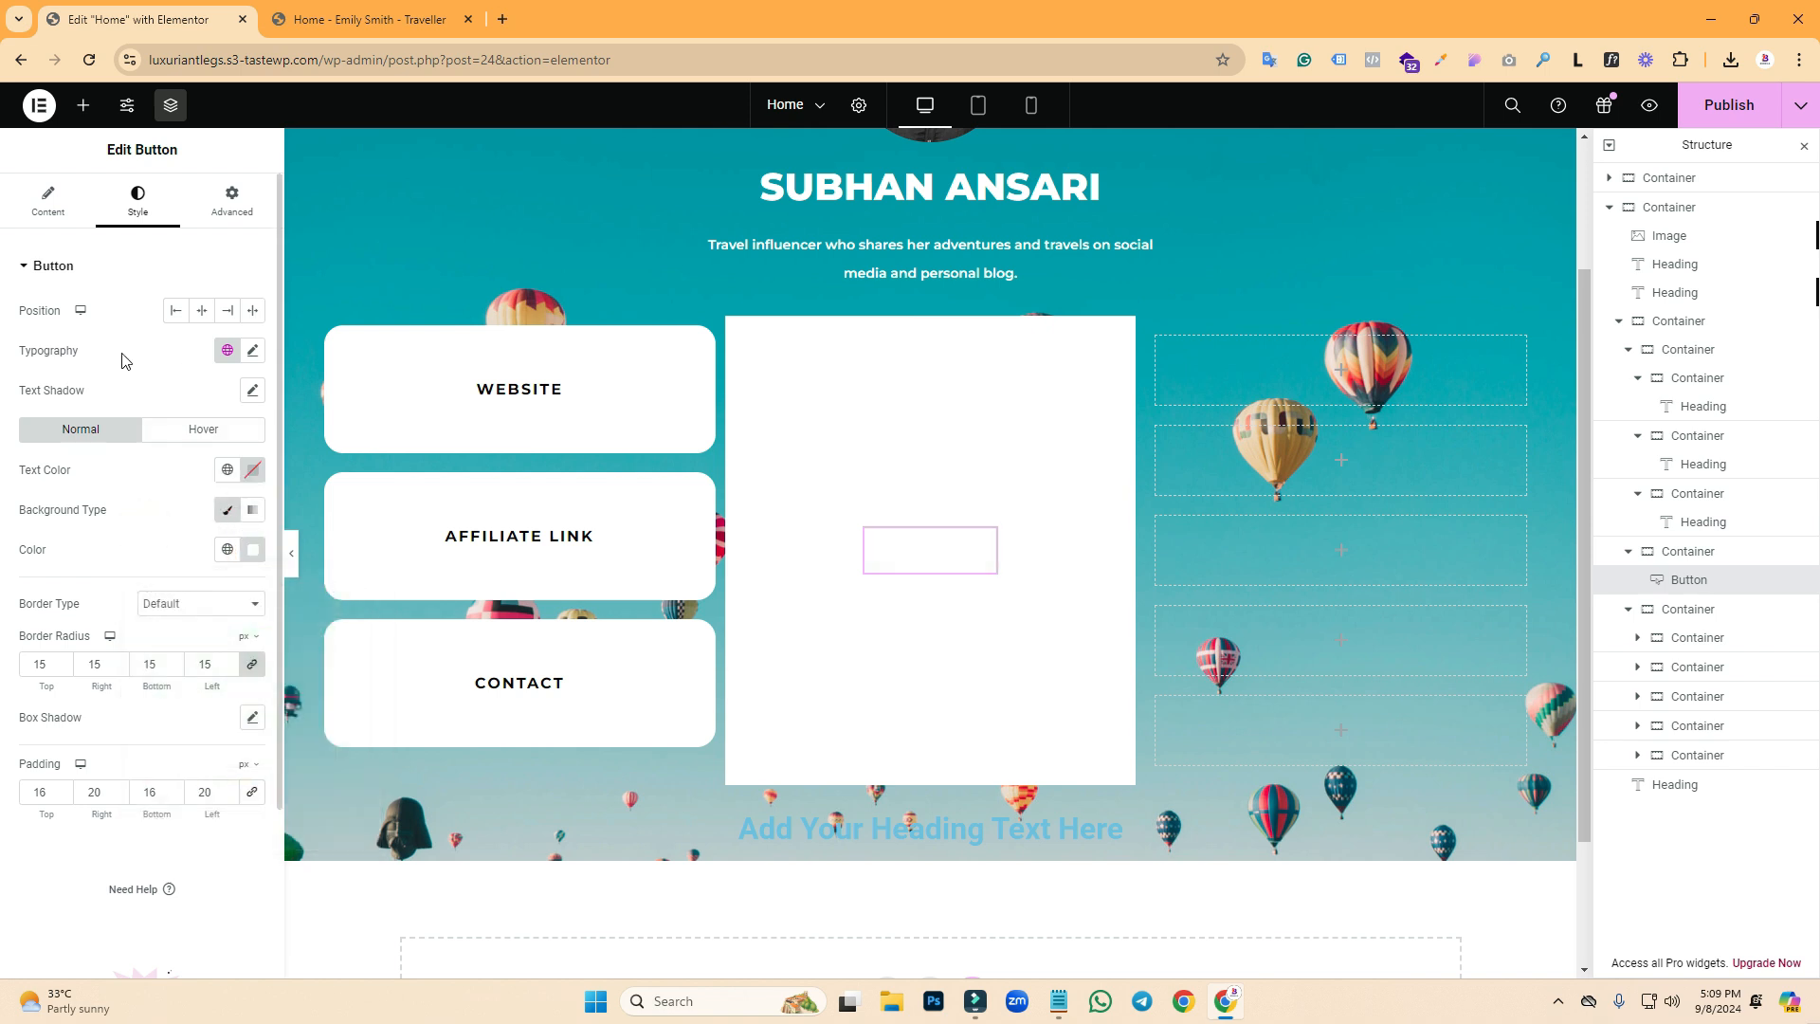
left_click(253, 550)
left_click_drag(199, 653, 143, 628)
left_click(149, 512)
left_click(253, 351)
left_click(253, 351)
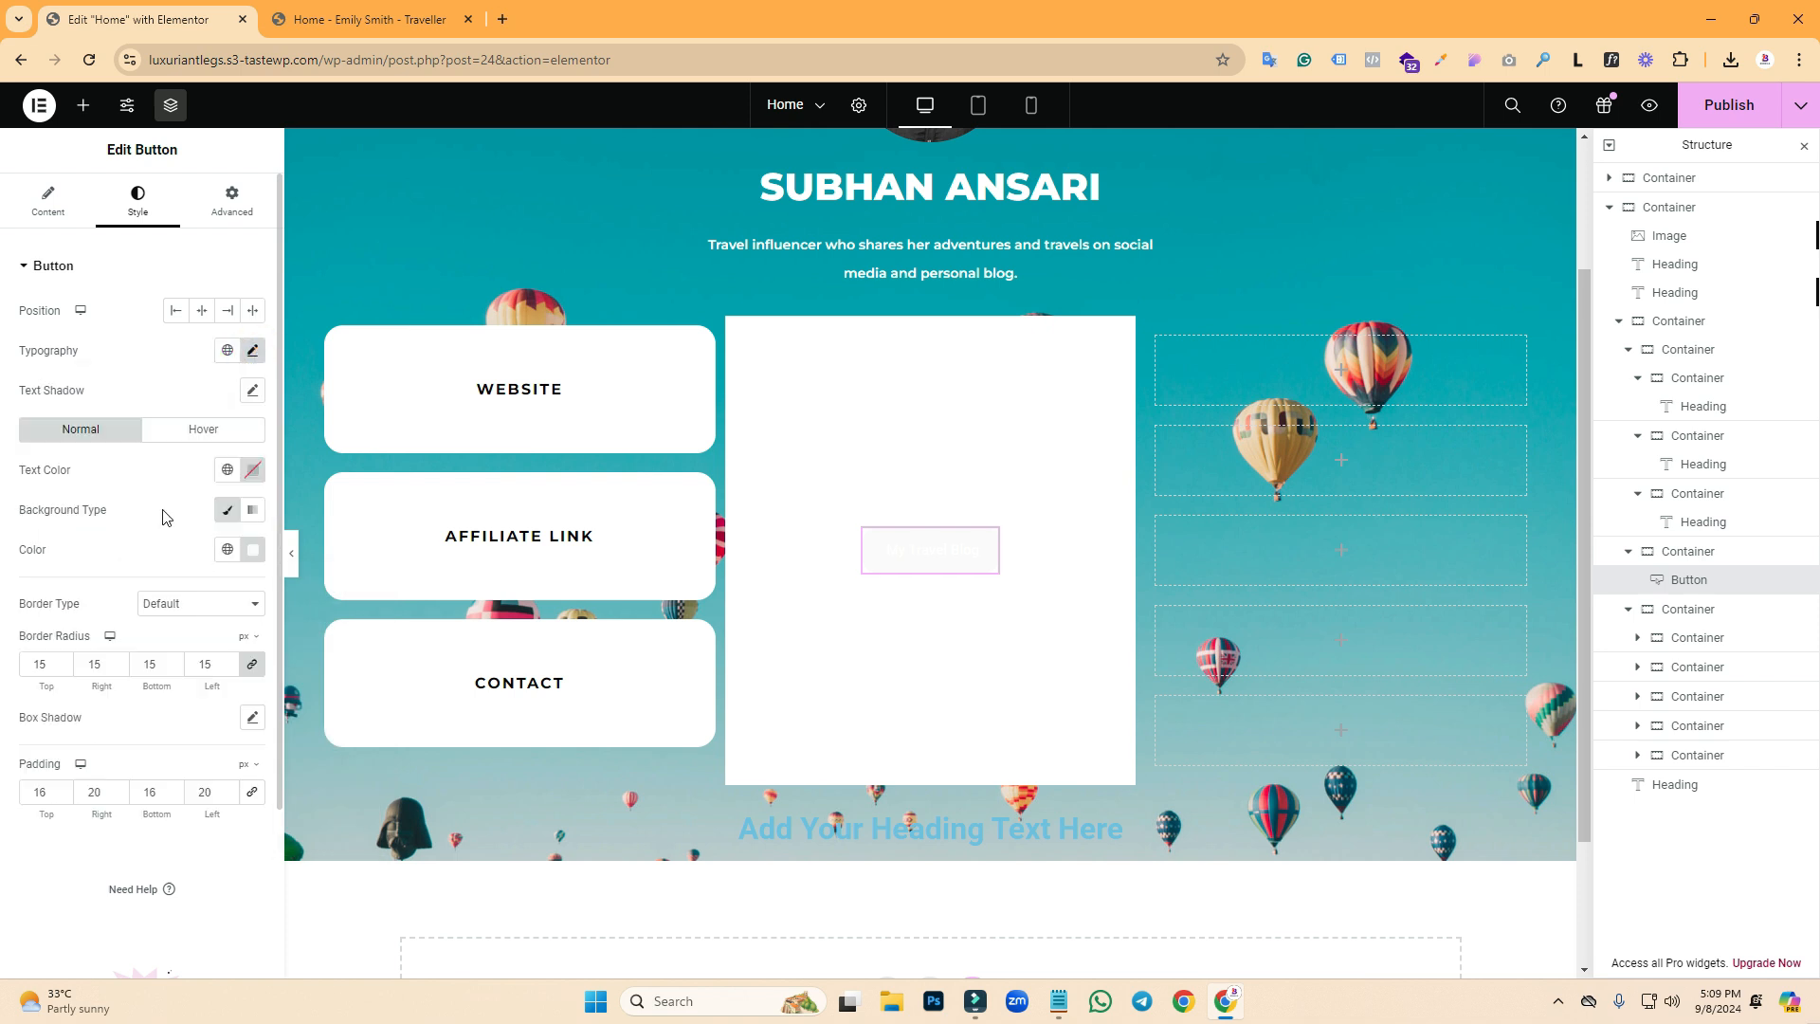
- Set the button's text colour to black #000000 and select the middle container
left_click(253, 471)
left_click_drag(169, 588, 140, 698)
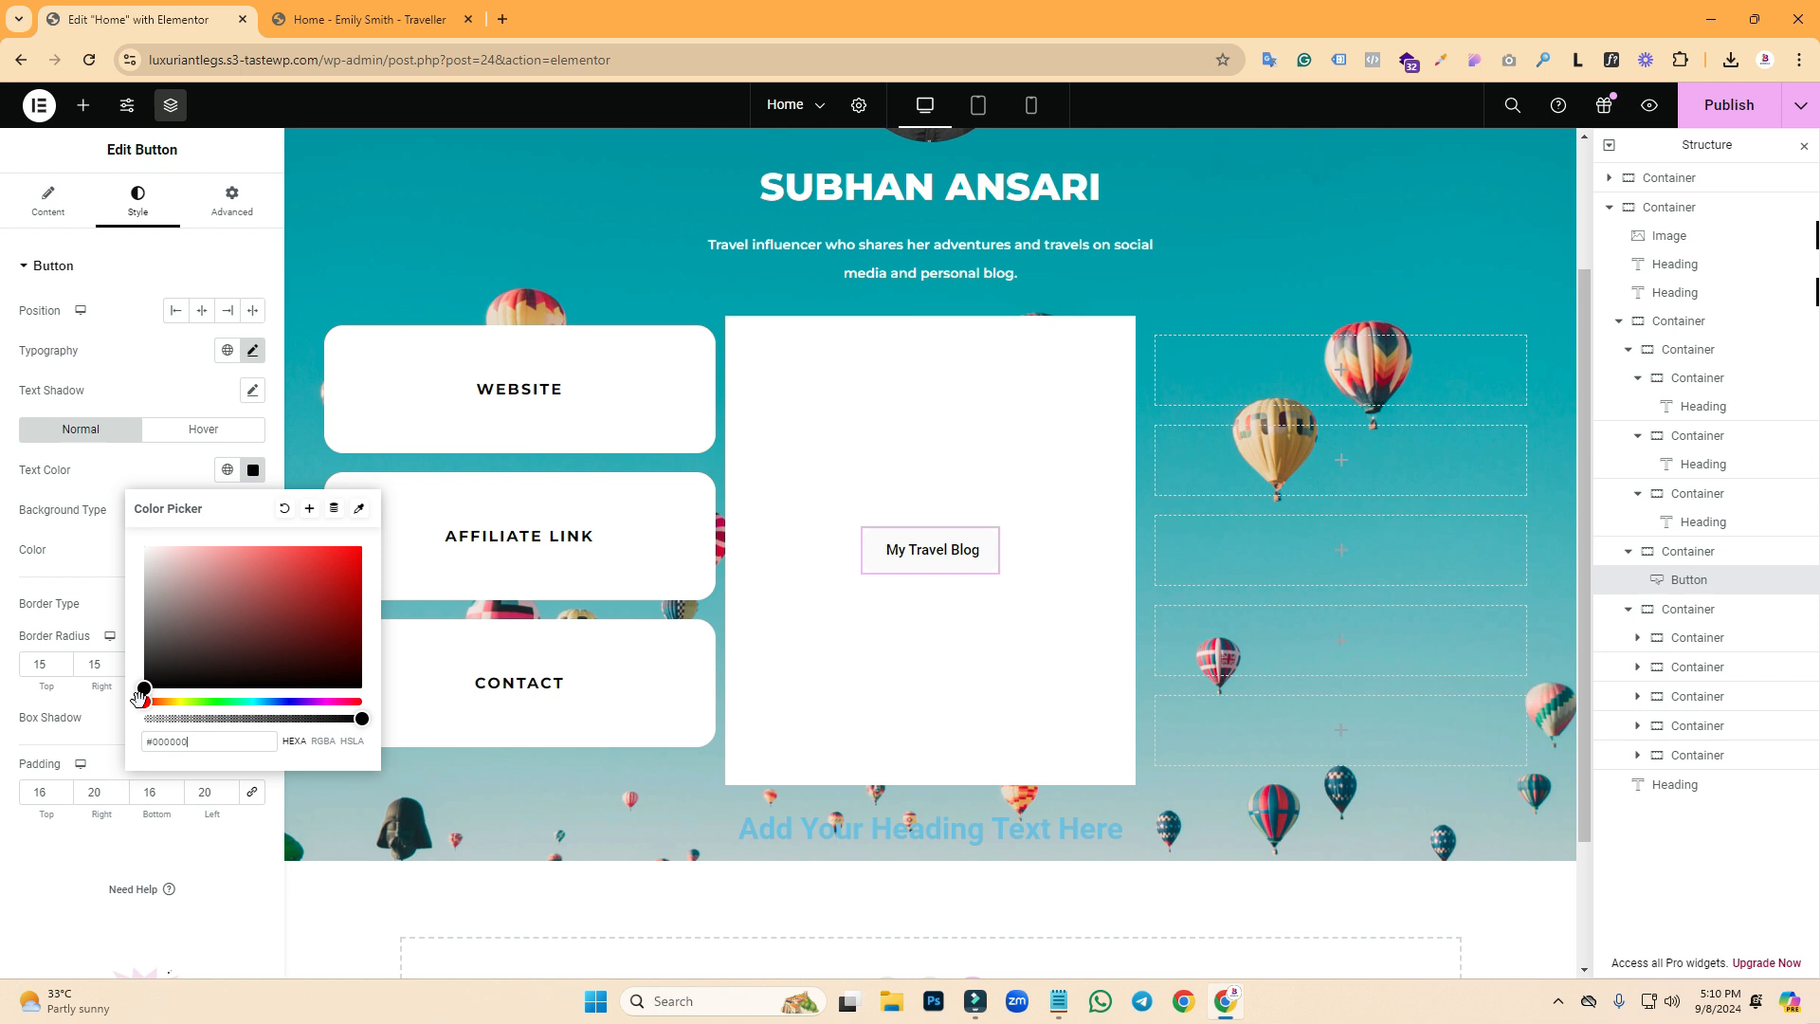
left_click(61, 528)
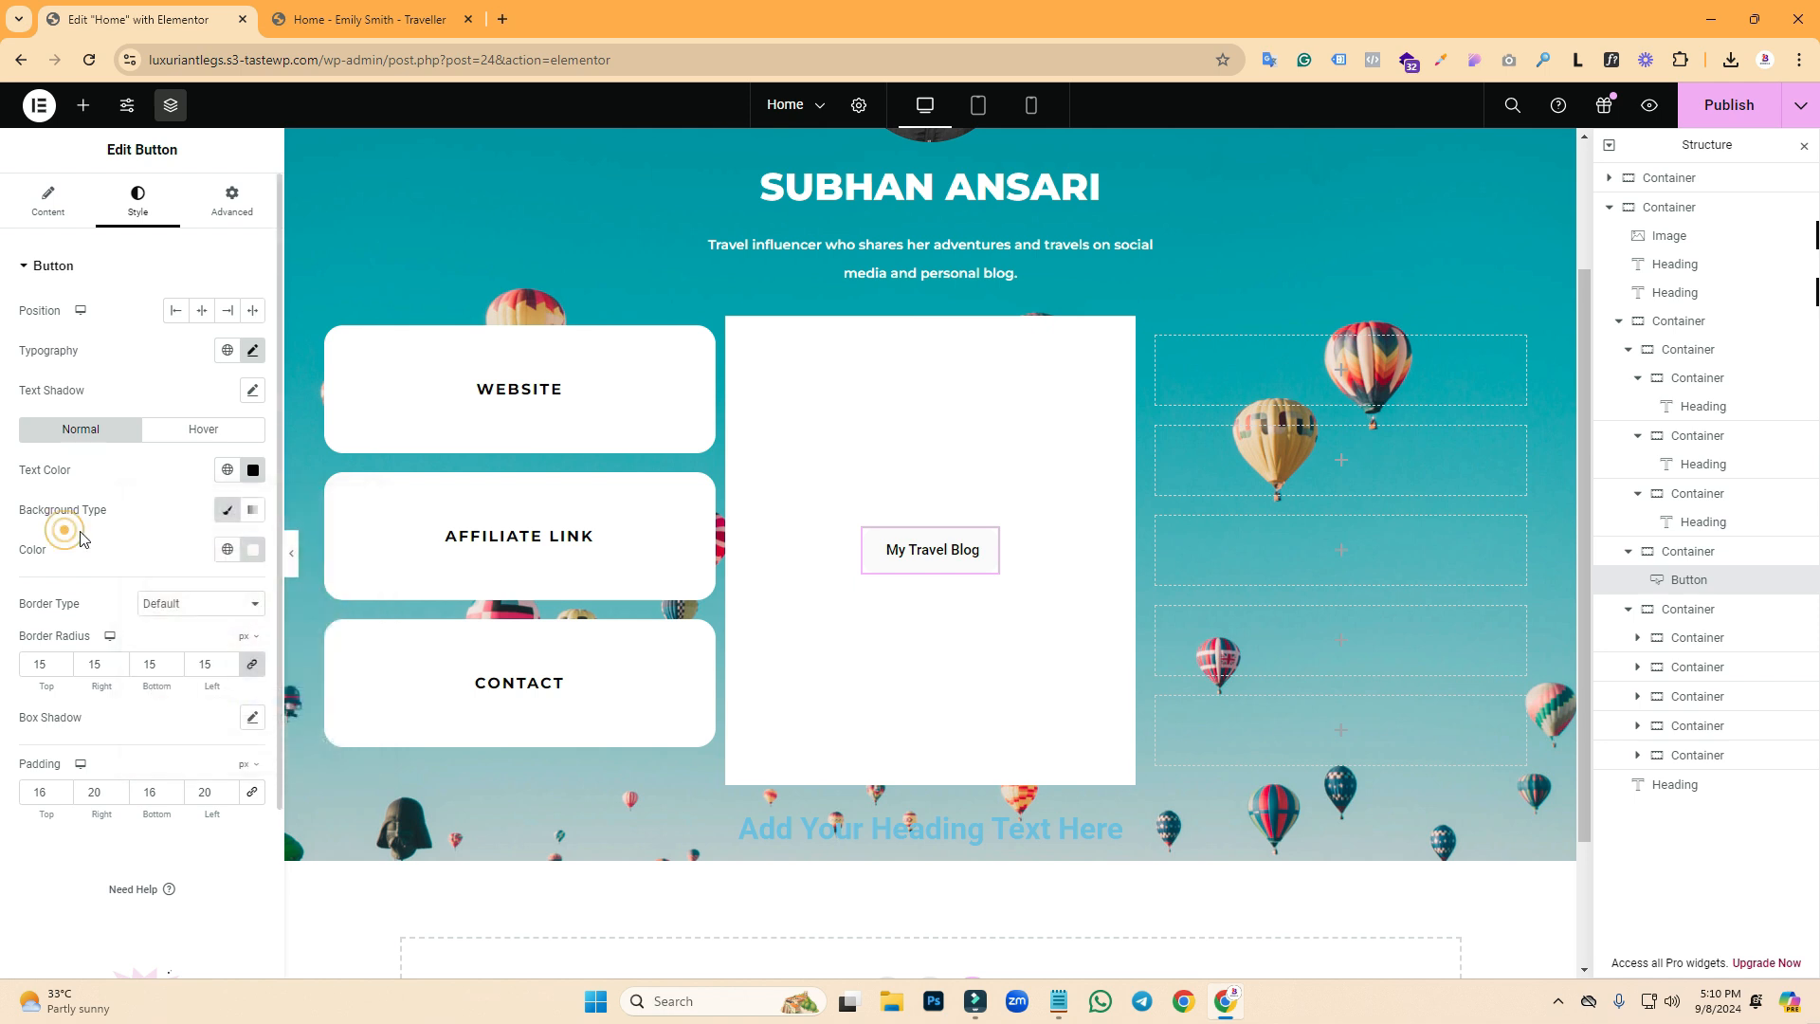
left_click(250, 551)
left_click(119, 614)
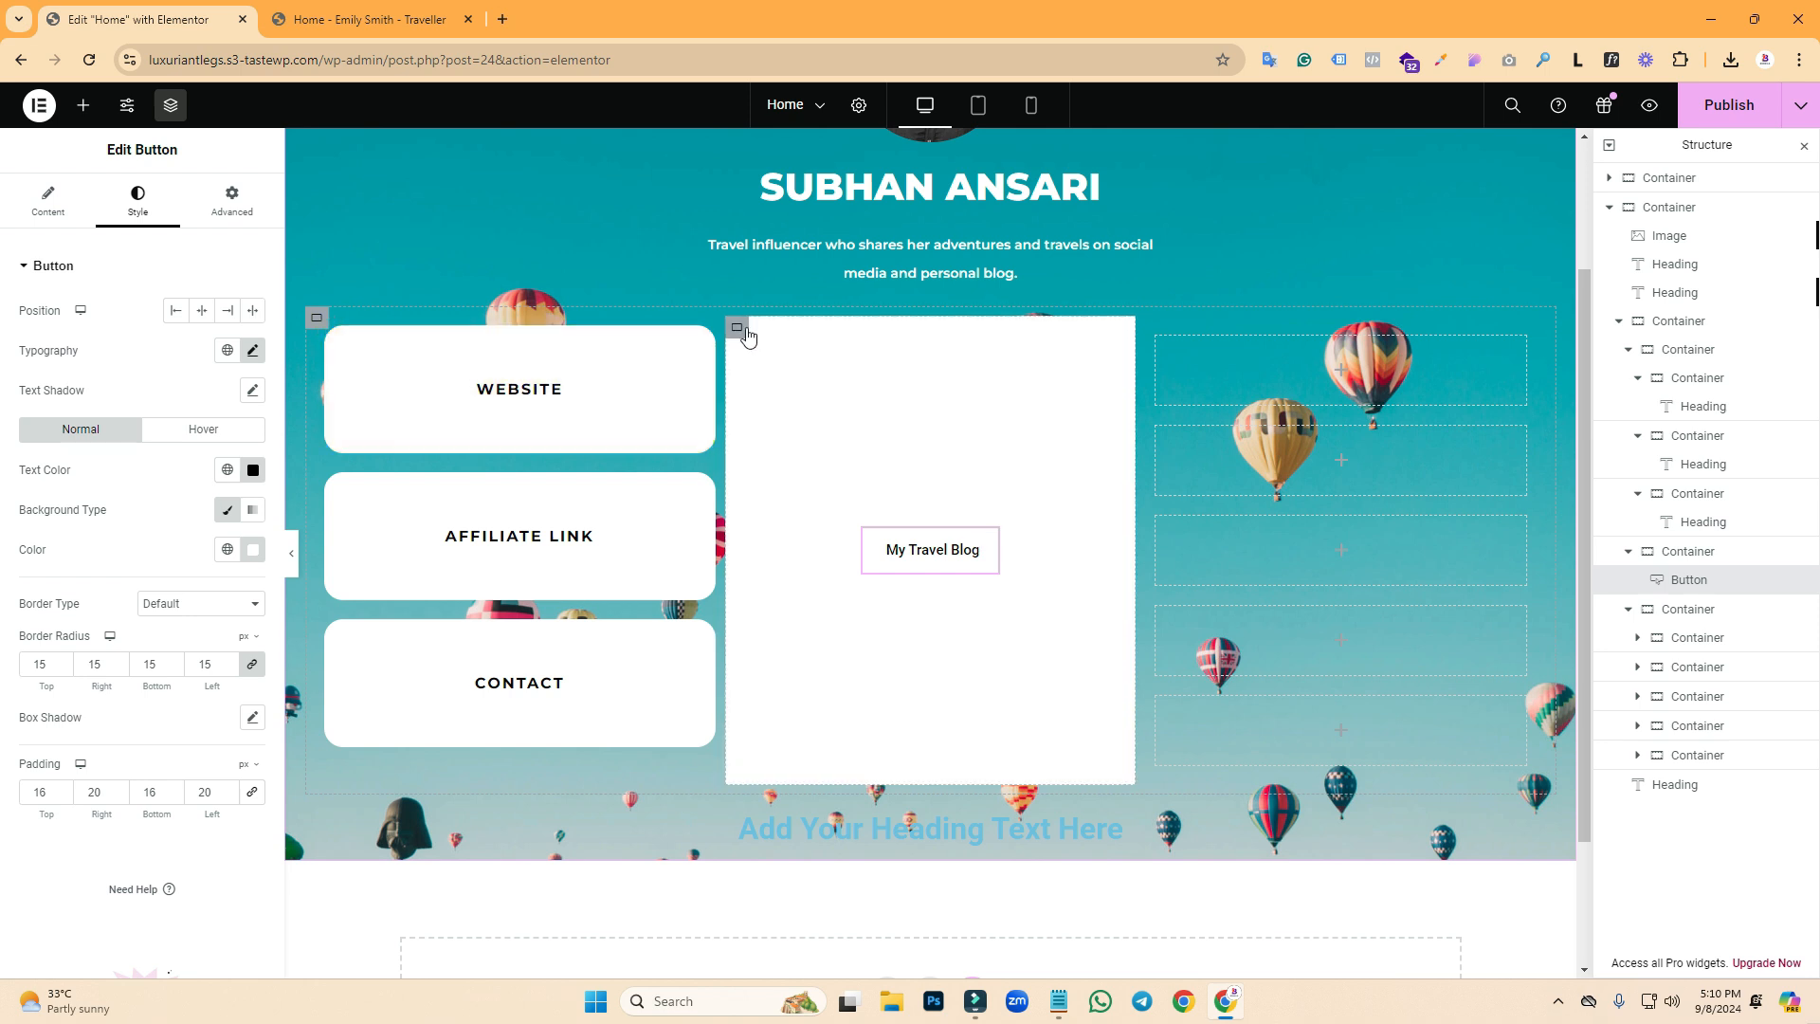
left_click(740, 330)
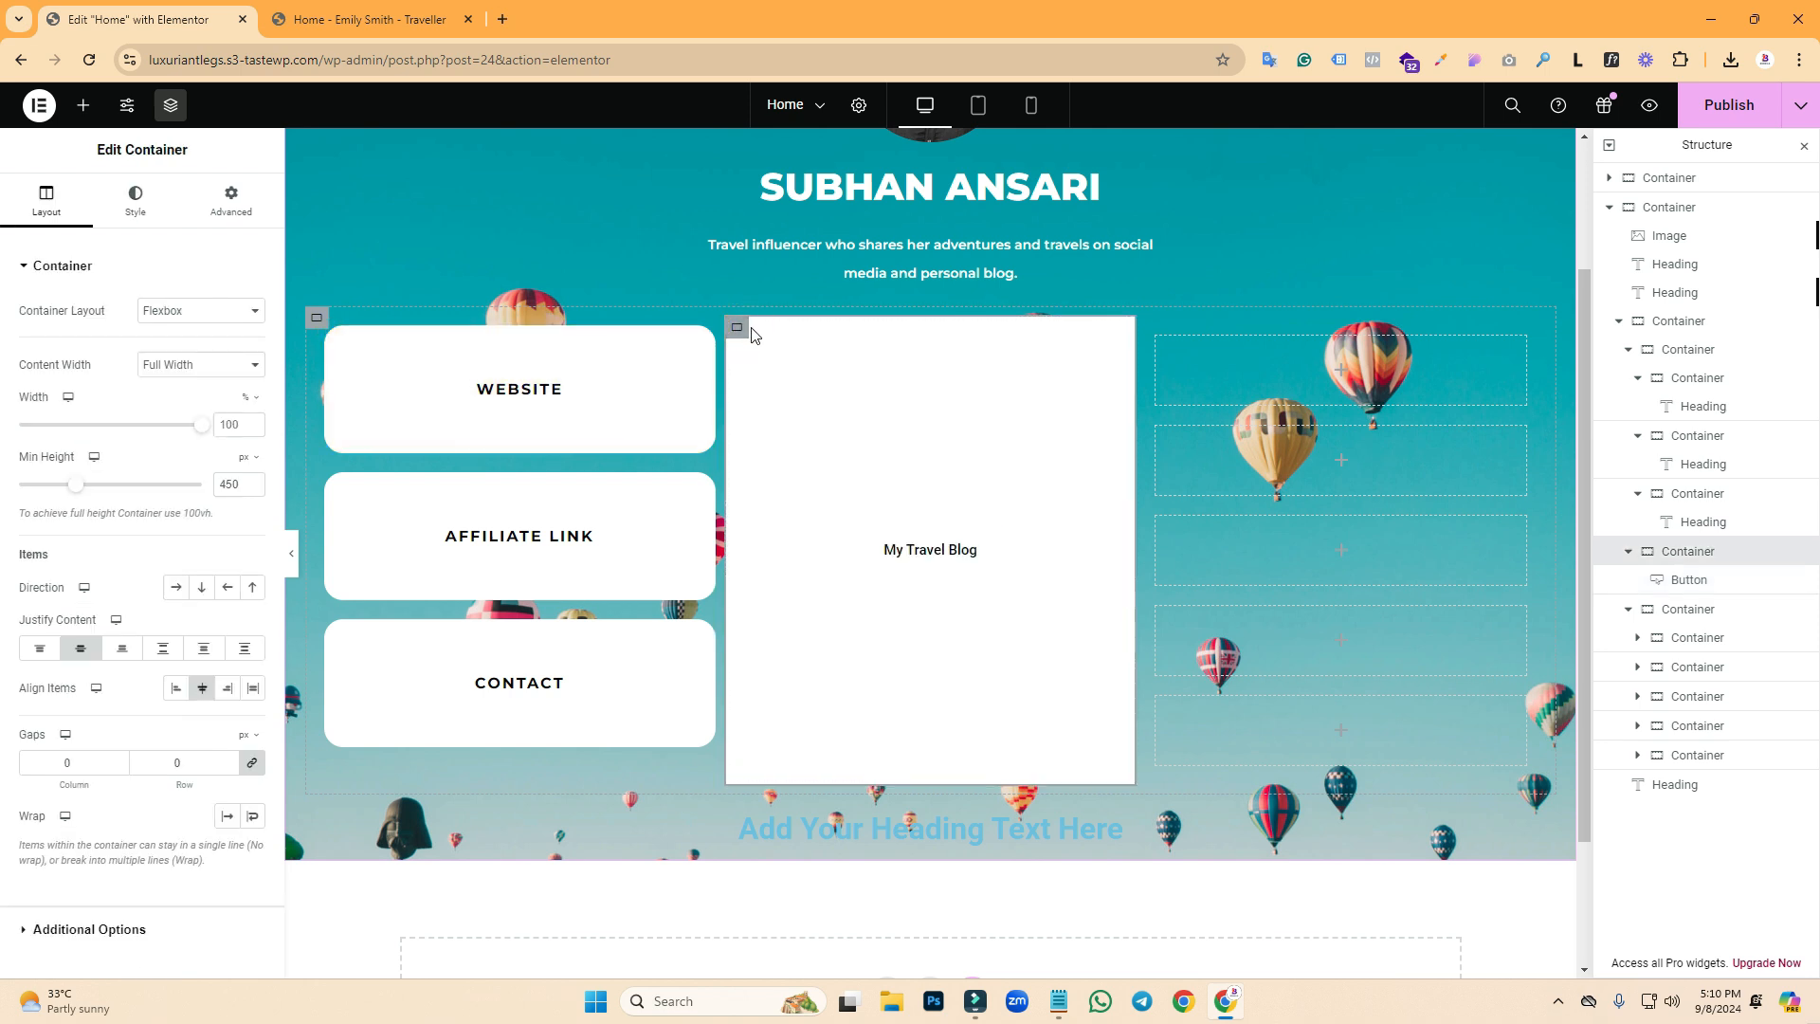
left_click(370, 20)
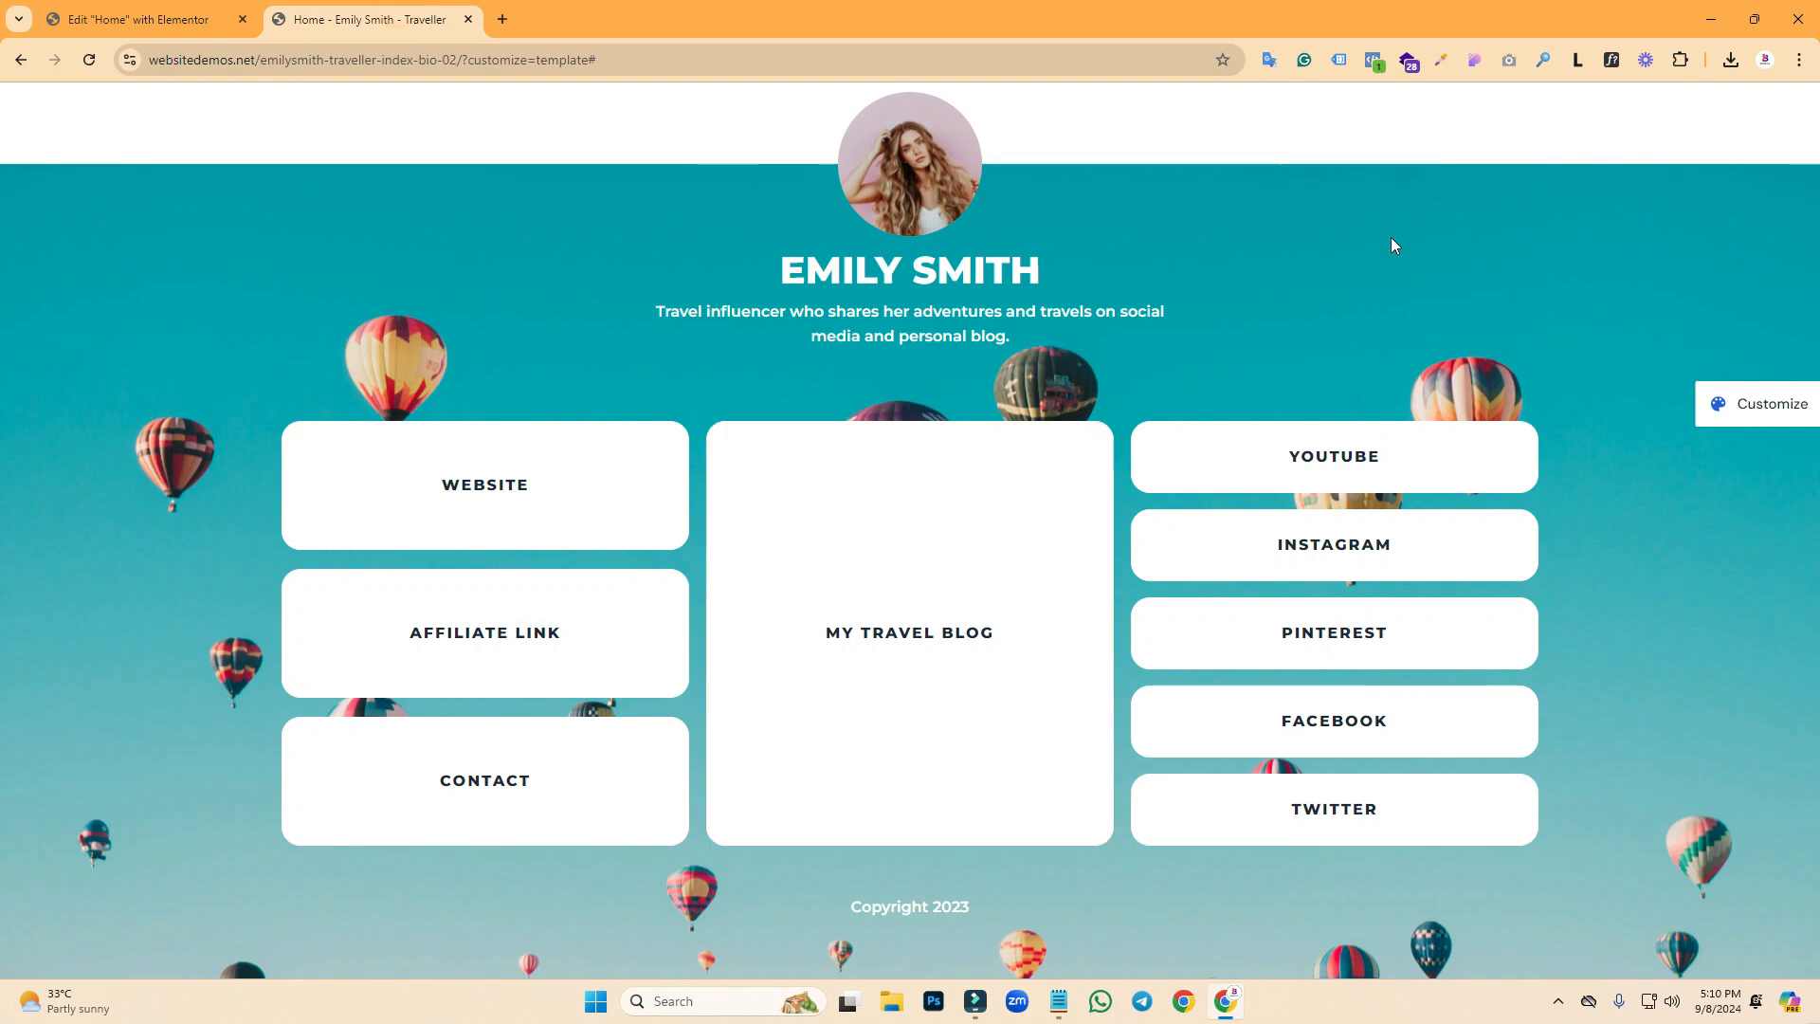
left_click(1465, 63)
left_click(1757, 672)
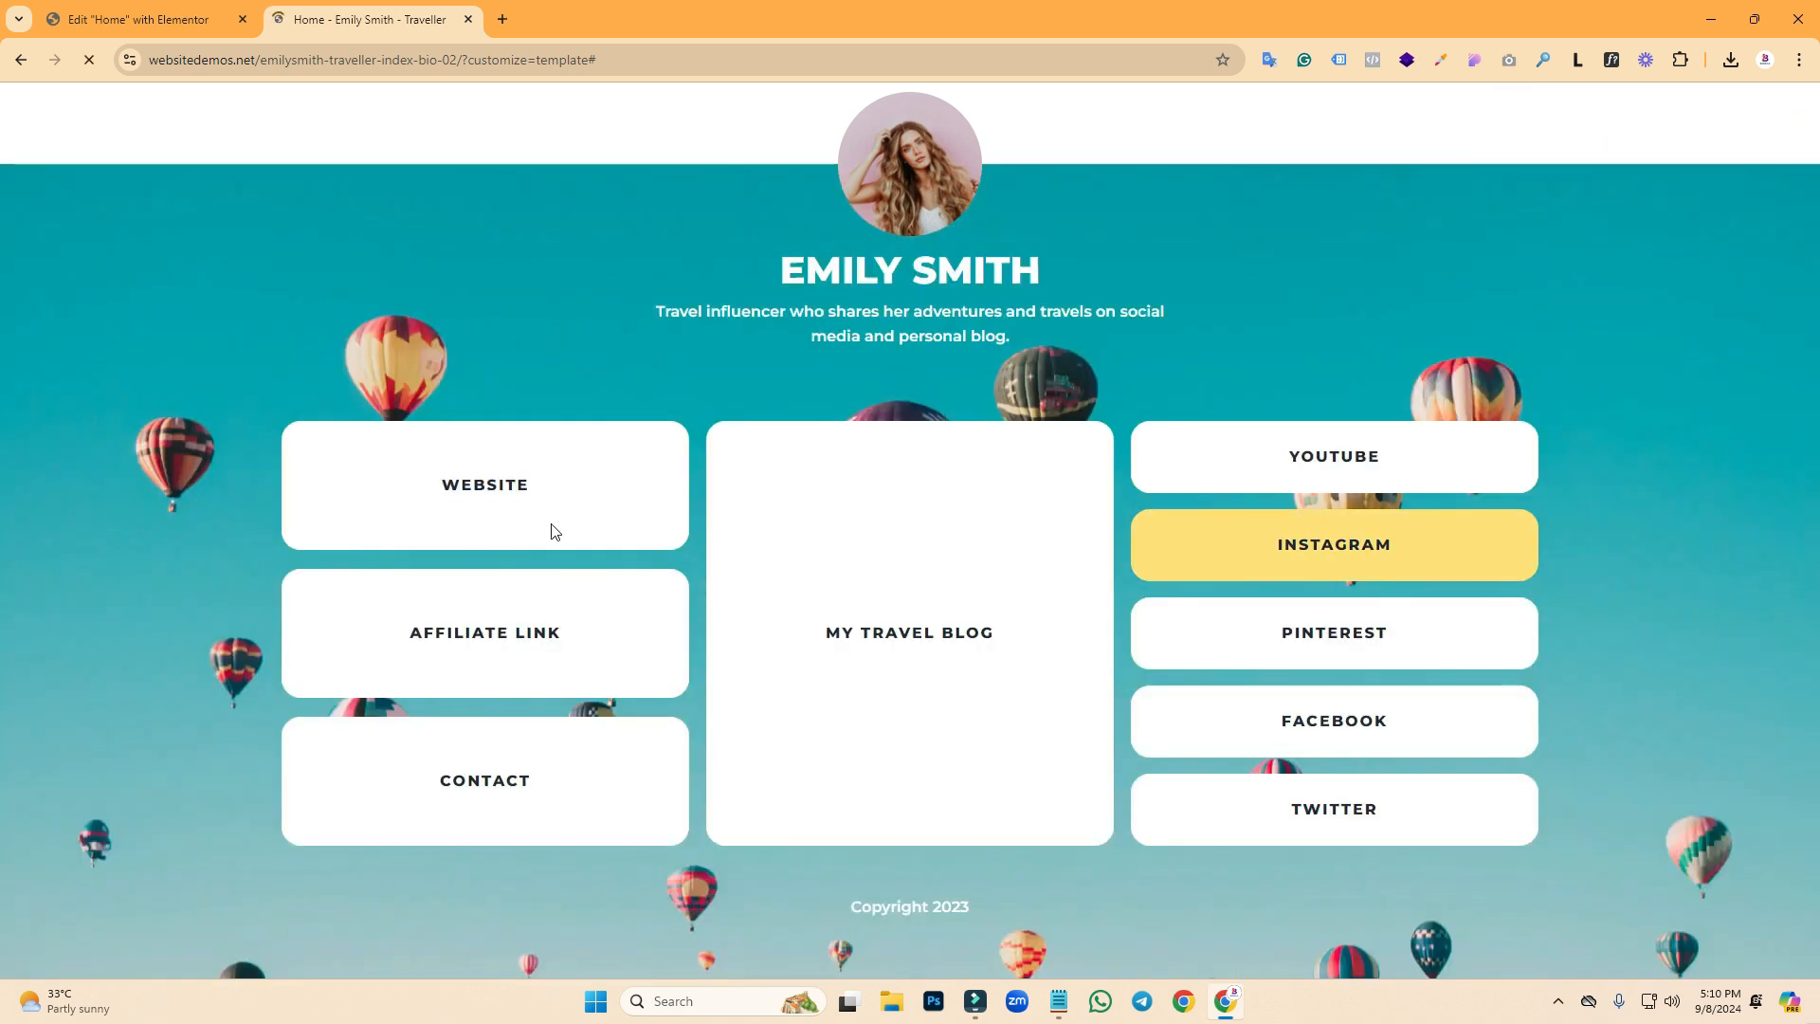
left_click(170, 19)
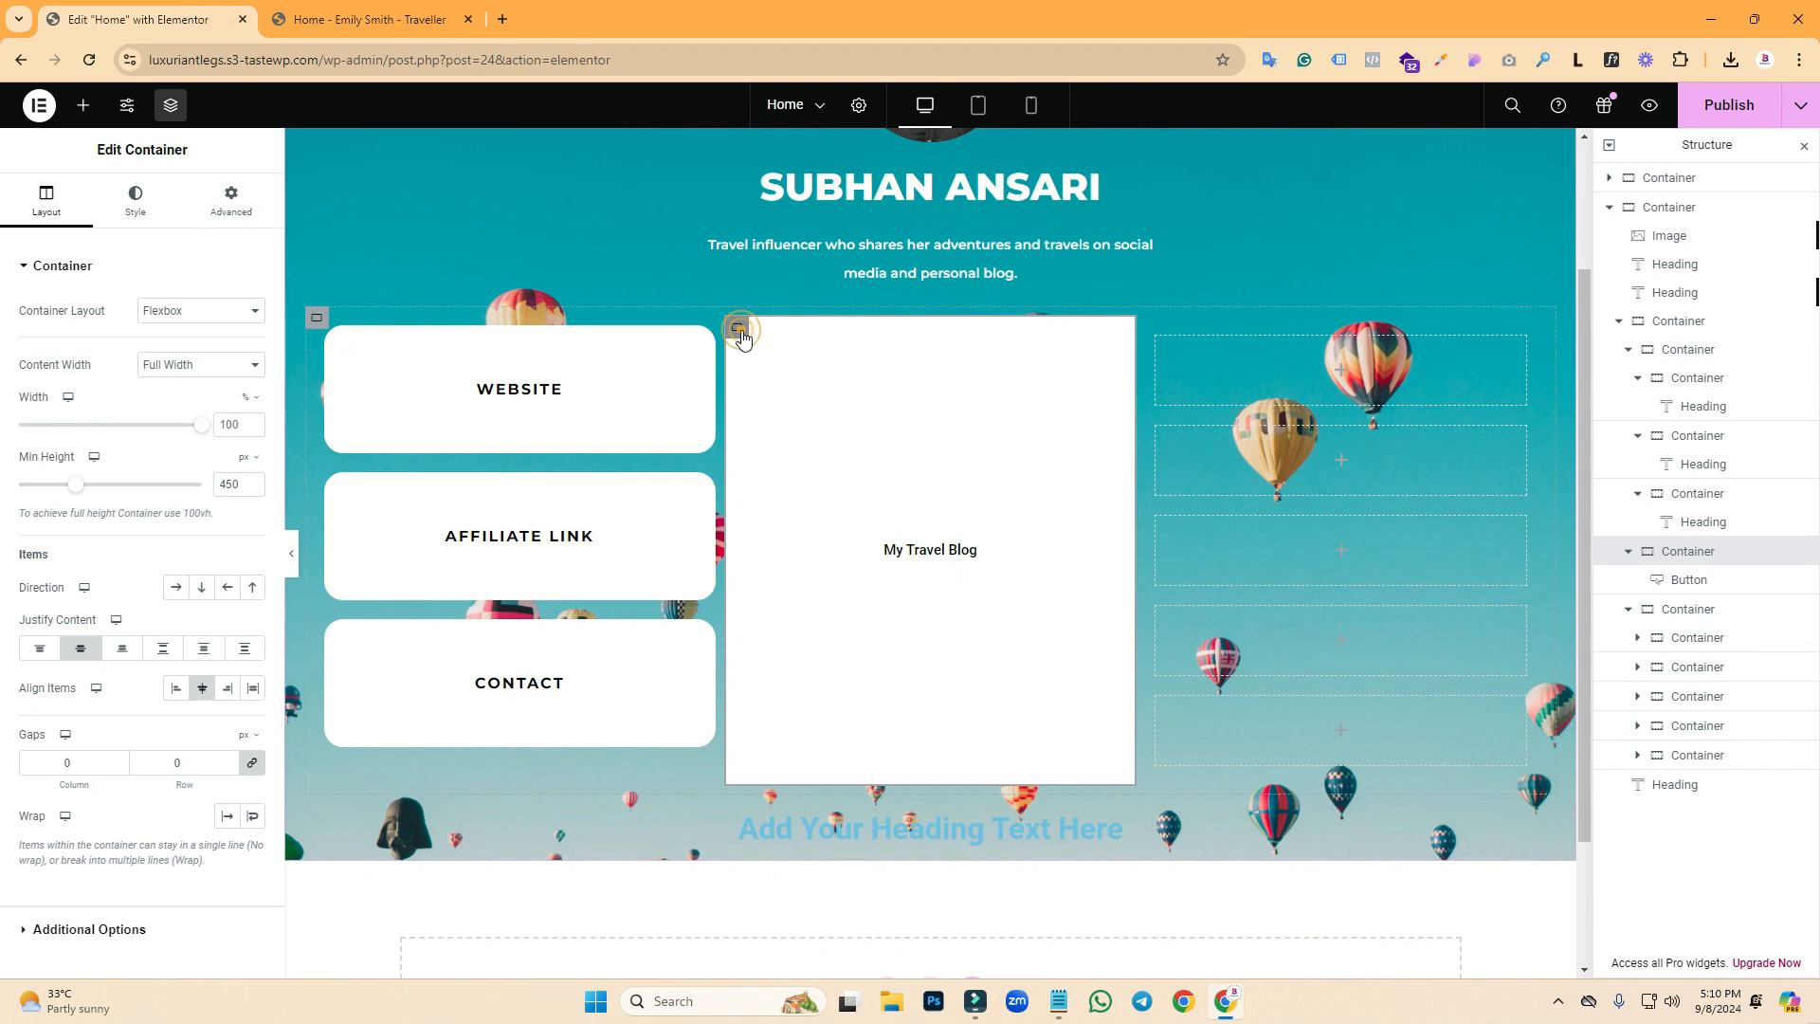
- Set the penguin desk image from the Media Library as the container's classic hover background
left_click(125, 222)
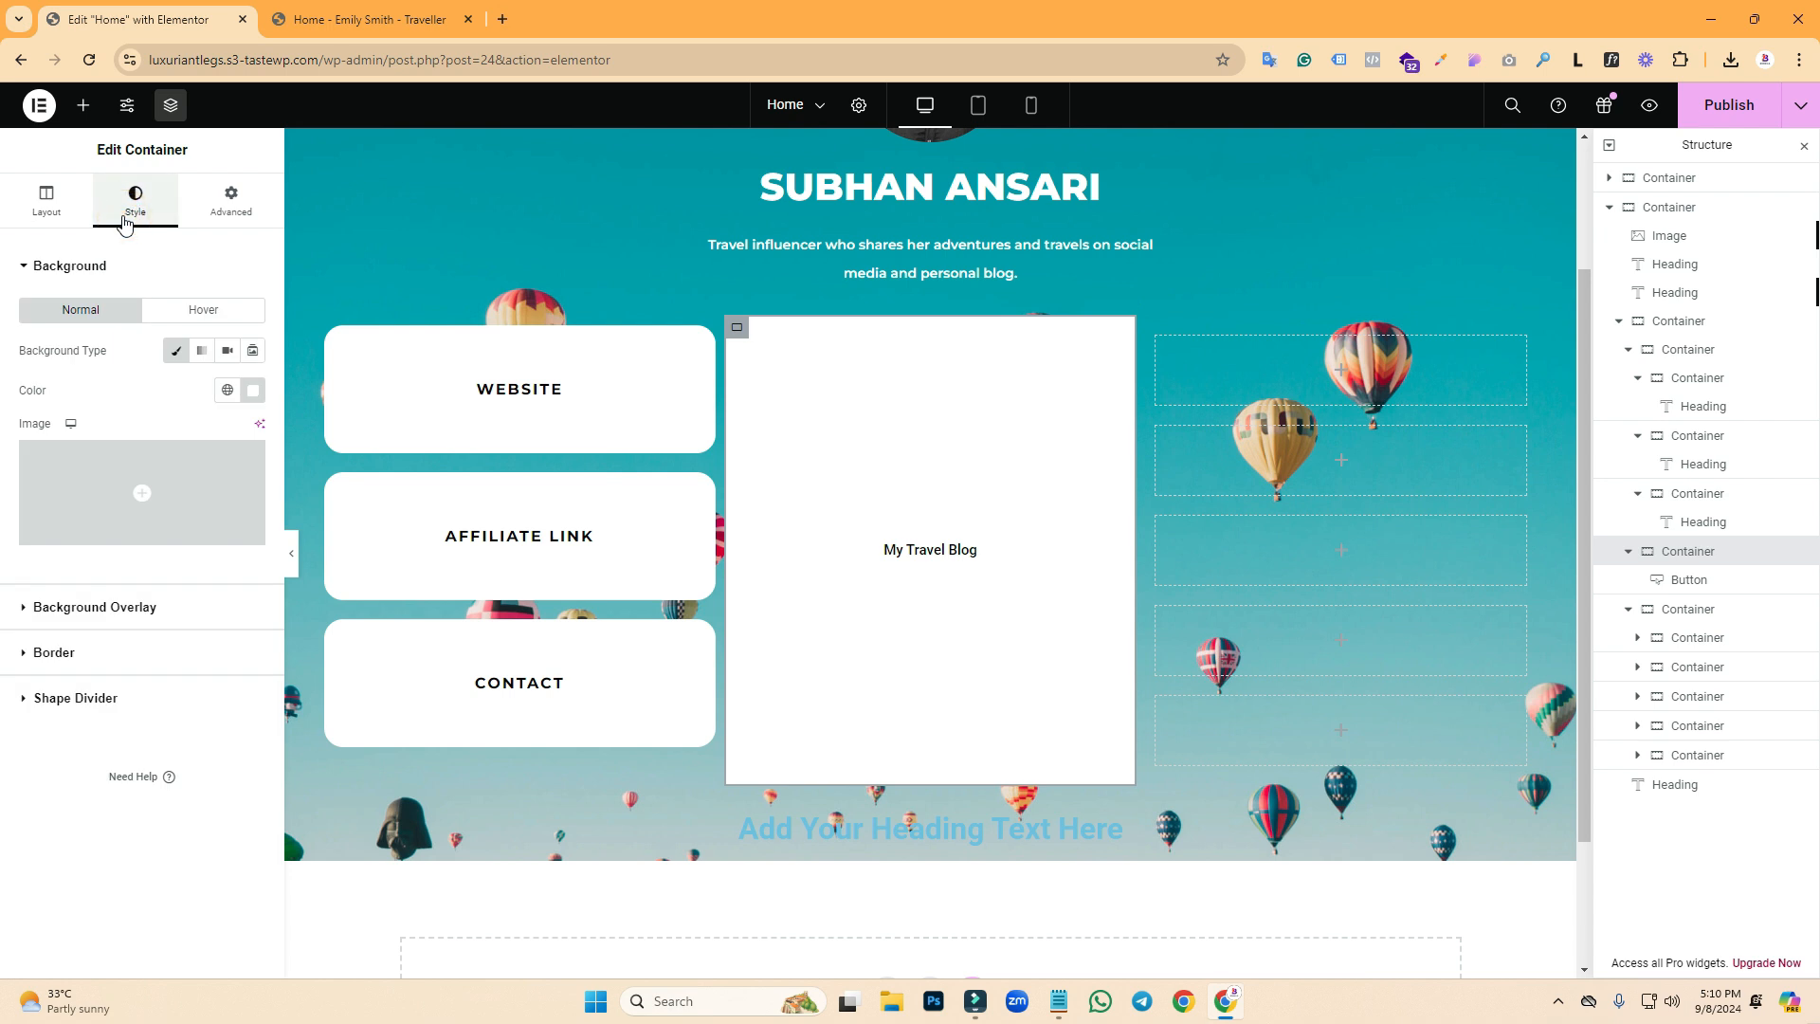
left_click(178, 312)
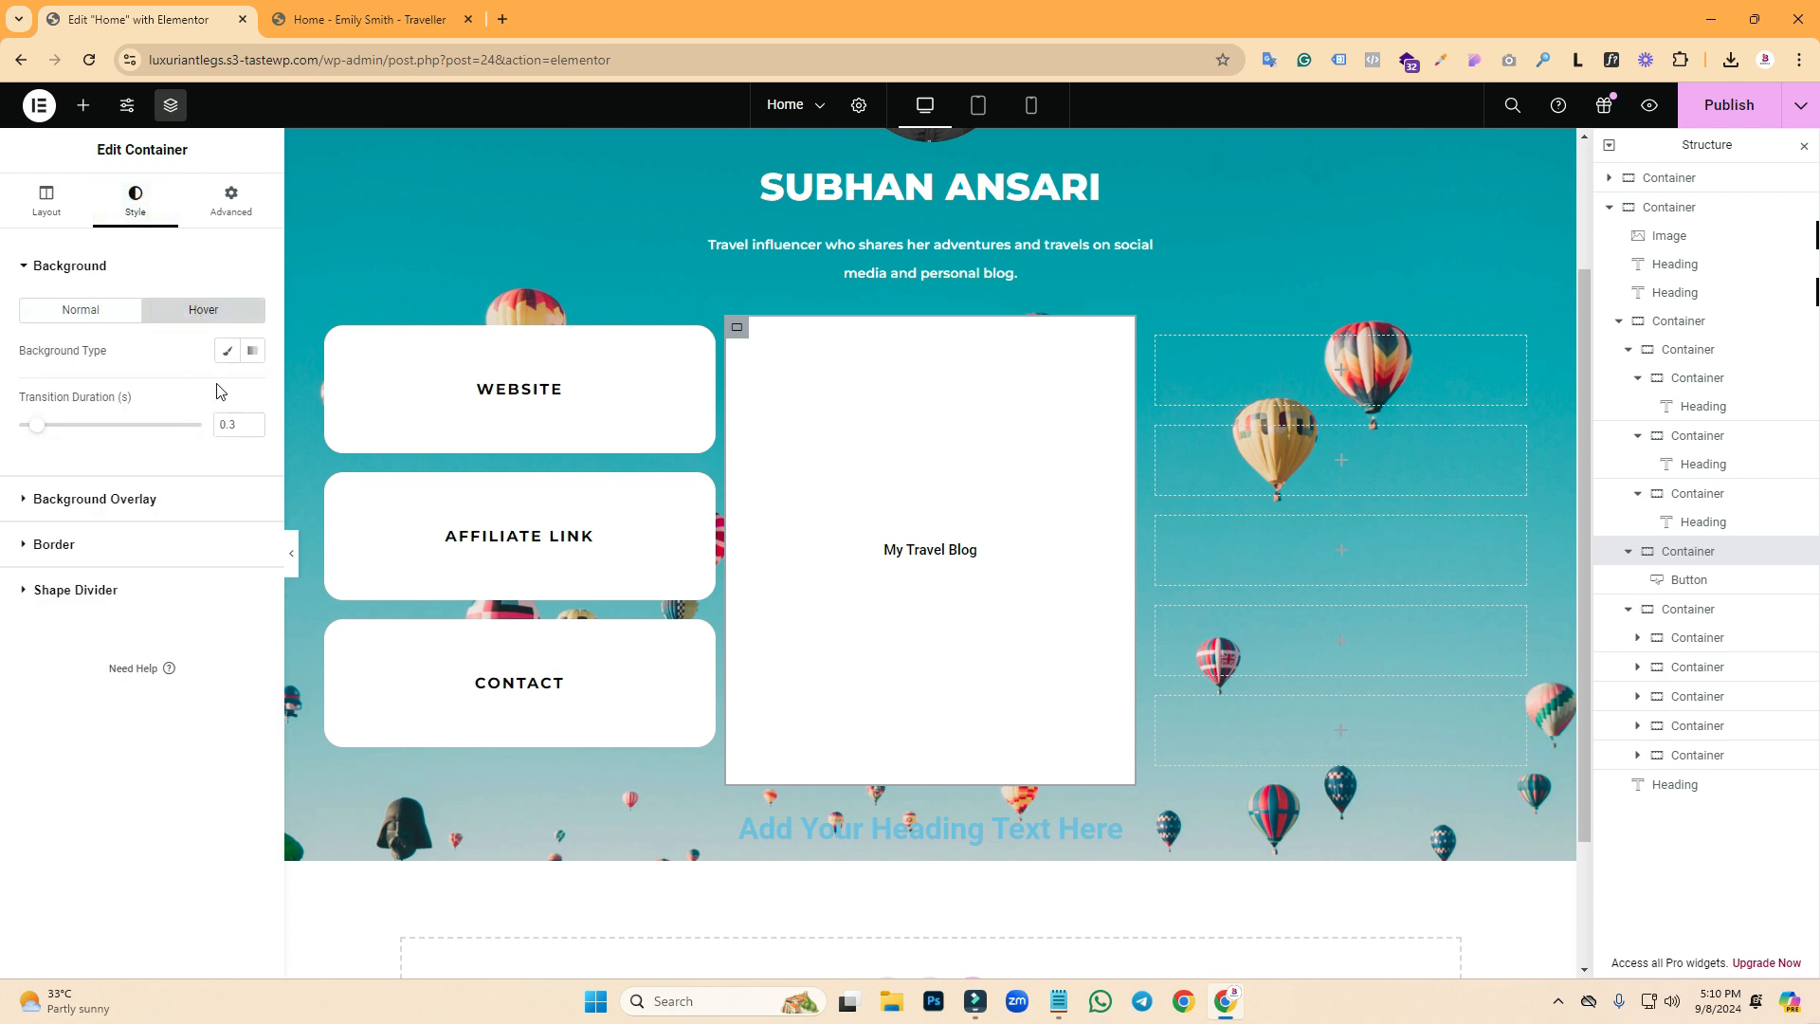
left_click(224, 356)
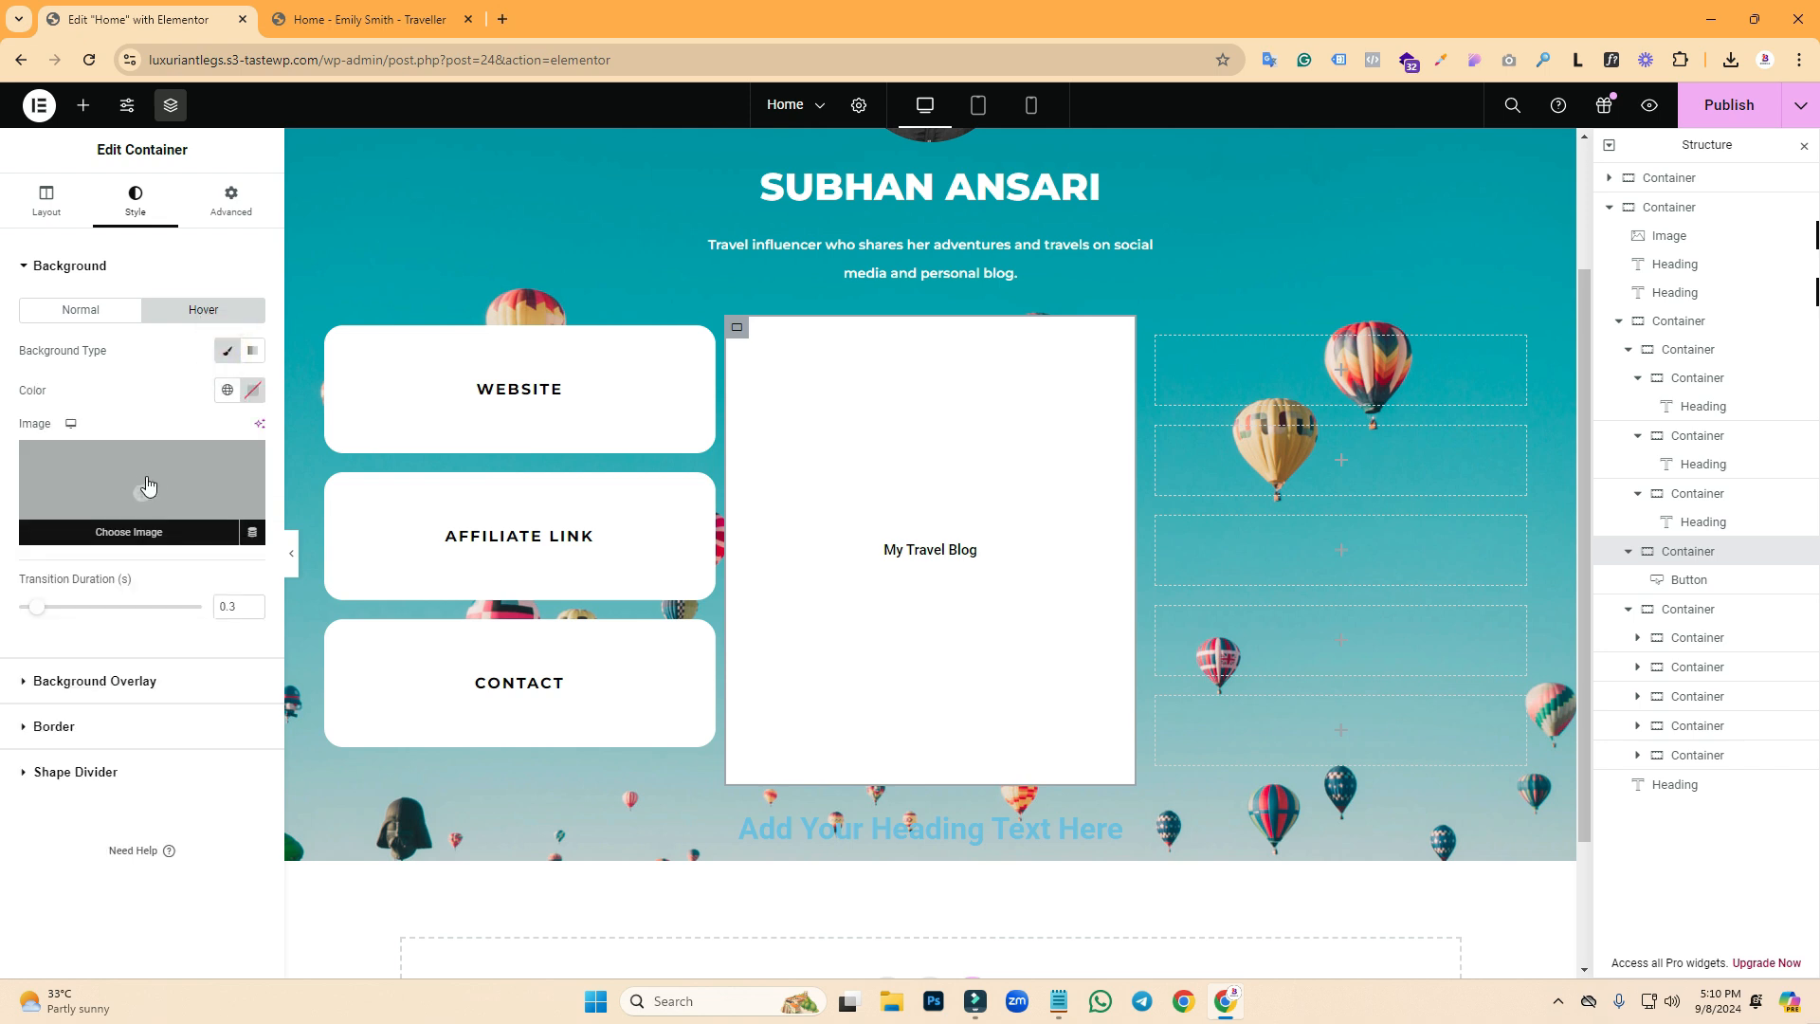
left_click(151, 505)
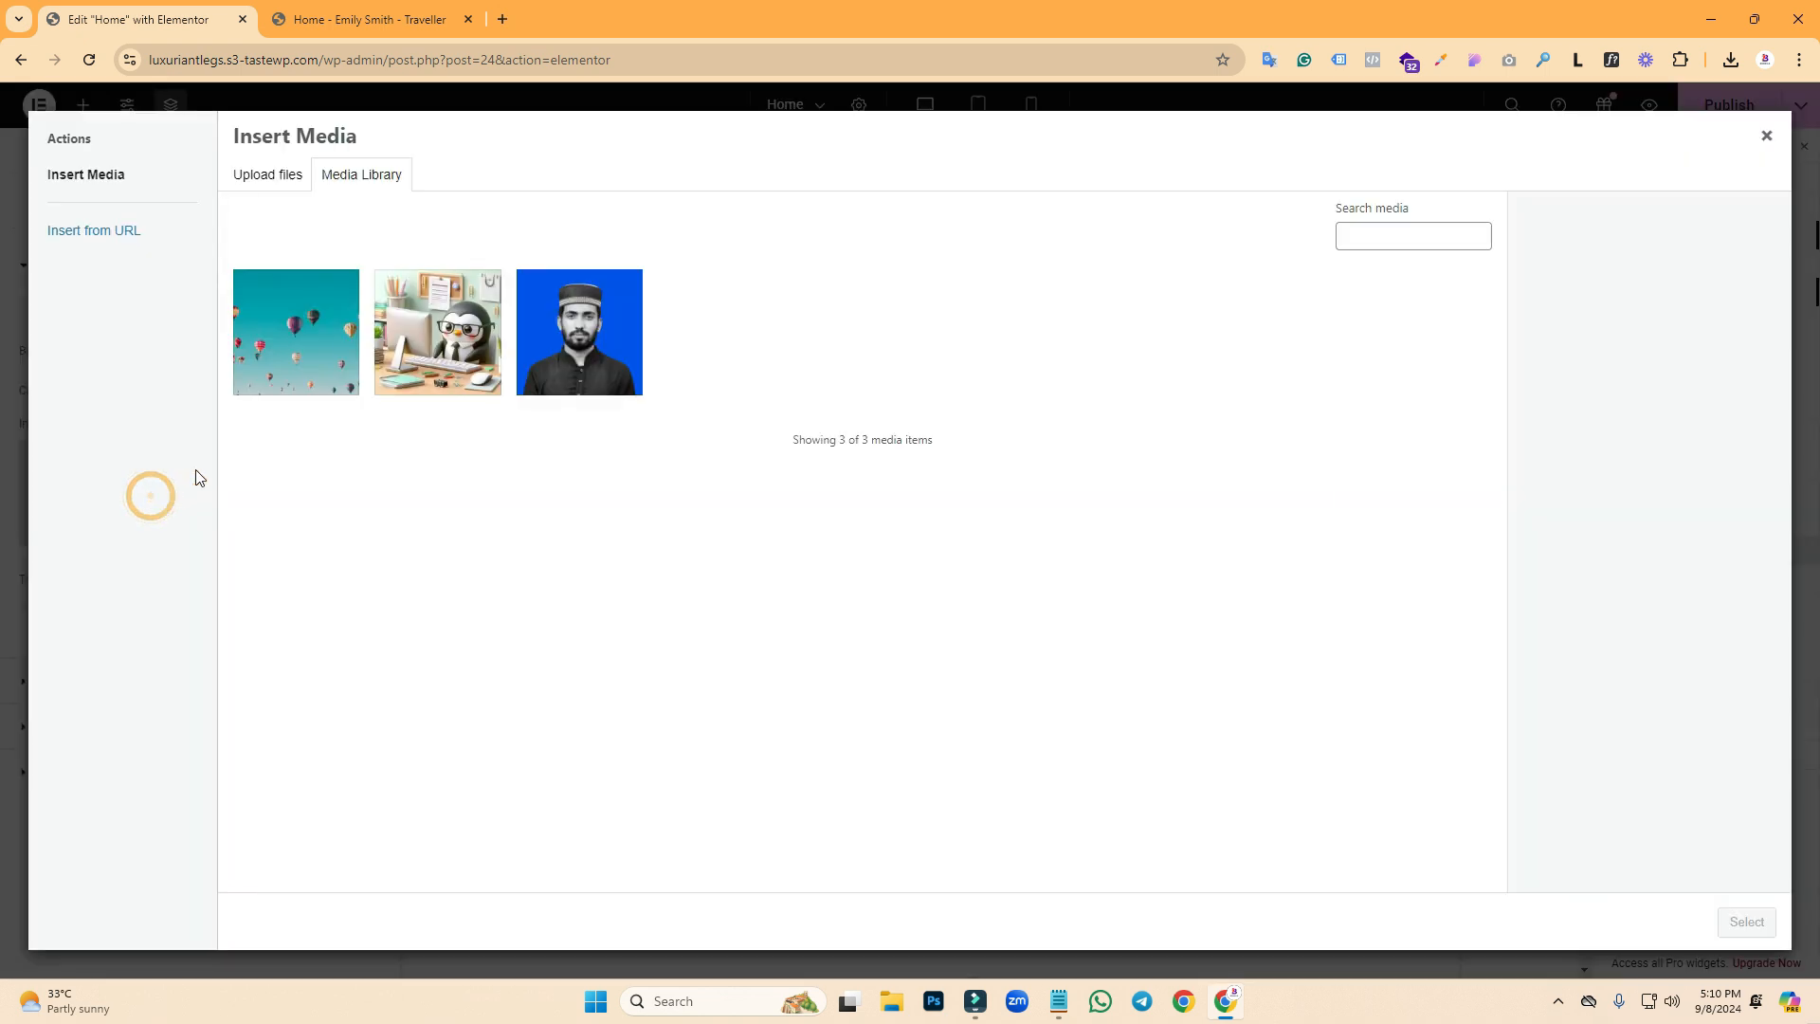
left_click(417, 353)
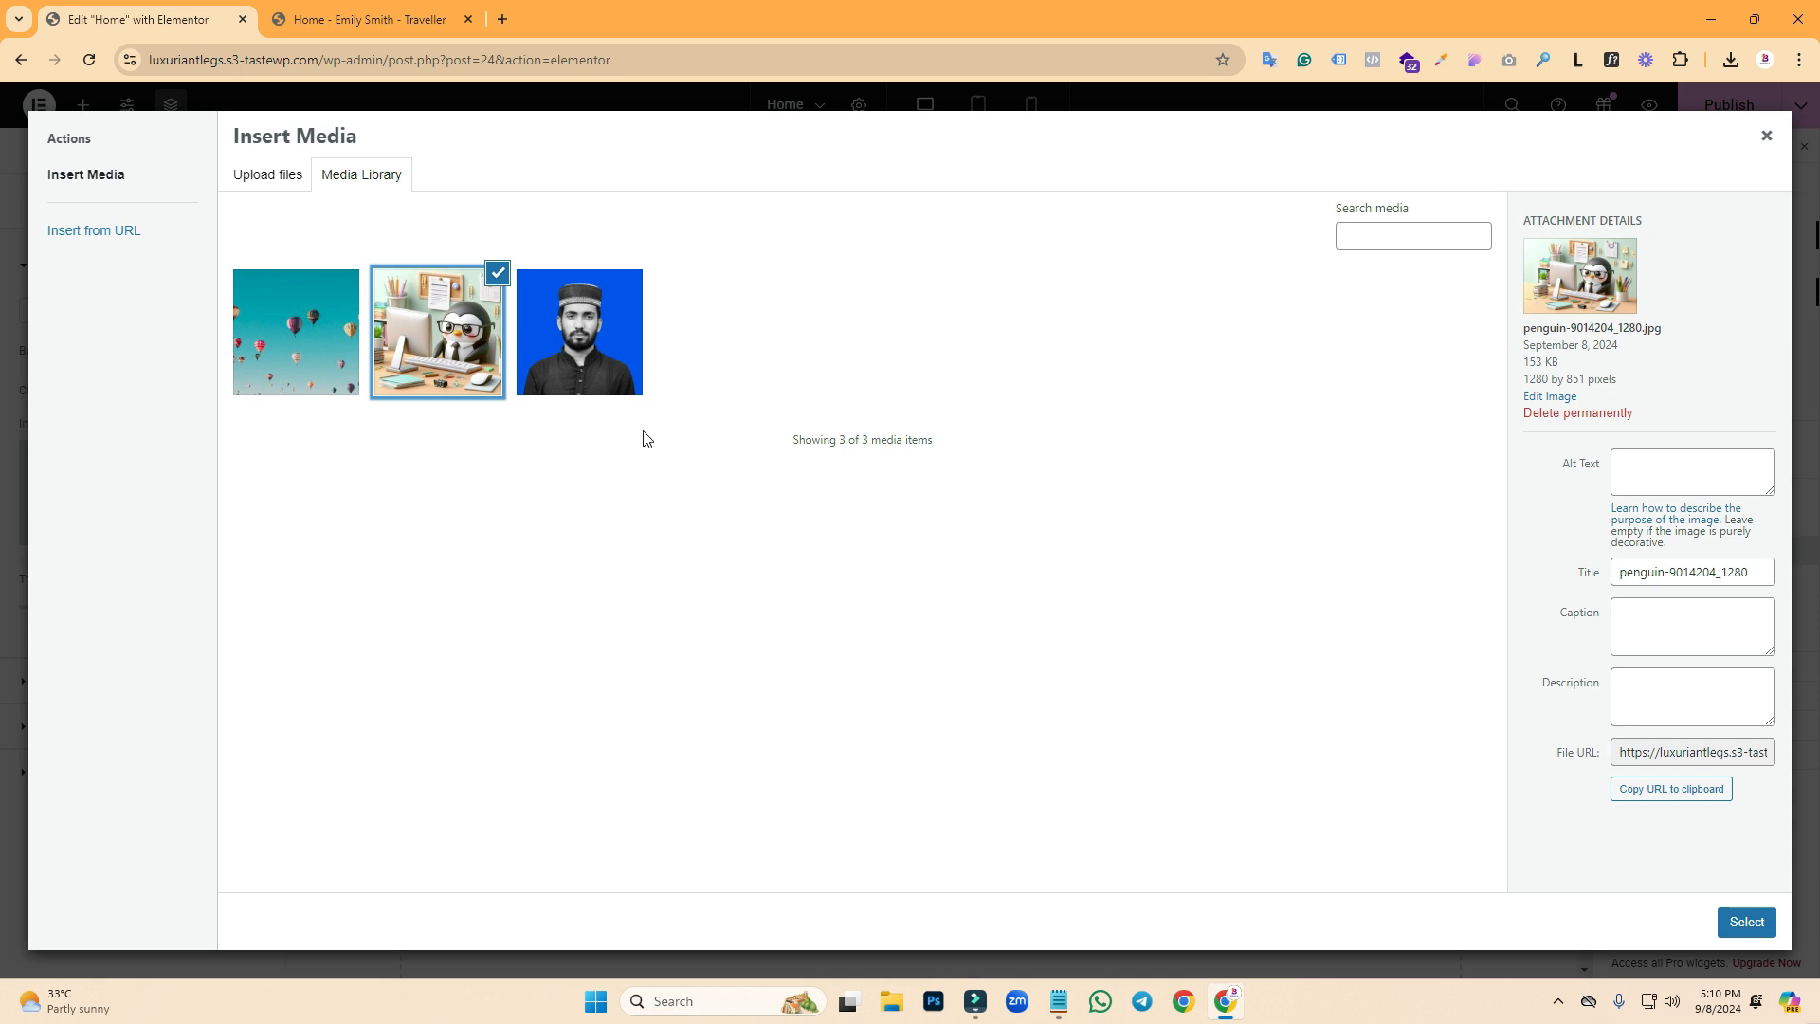
left_click(1746, 921)
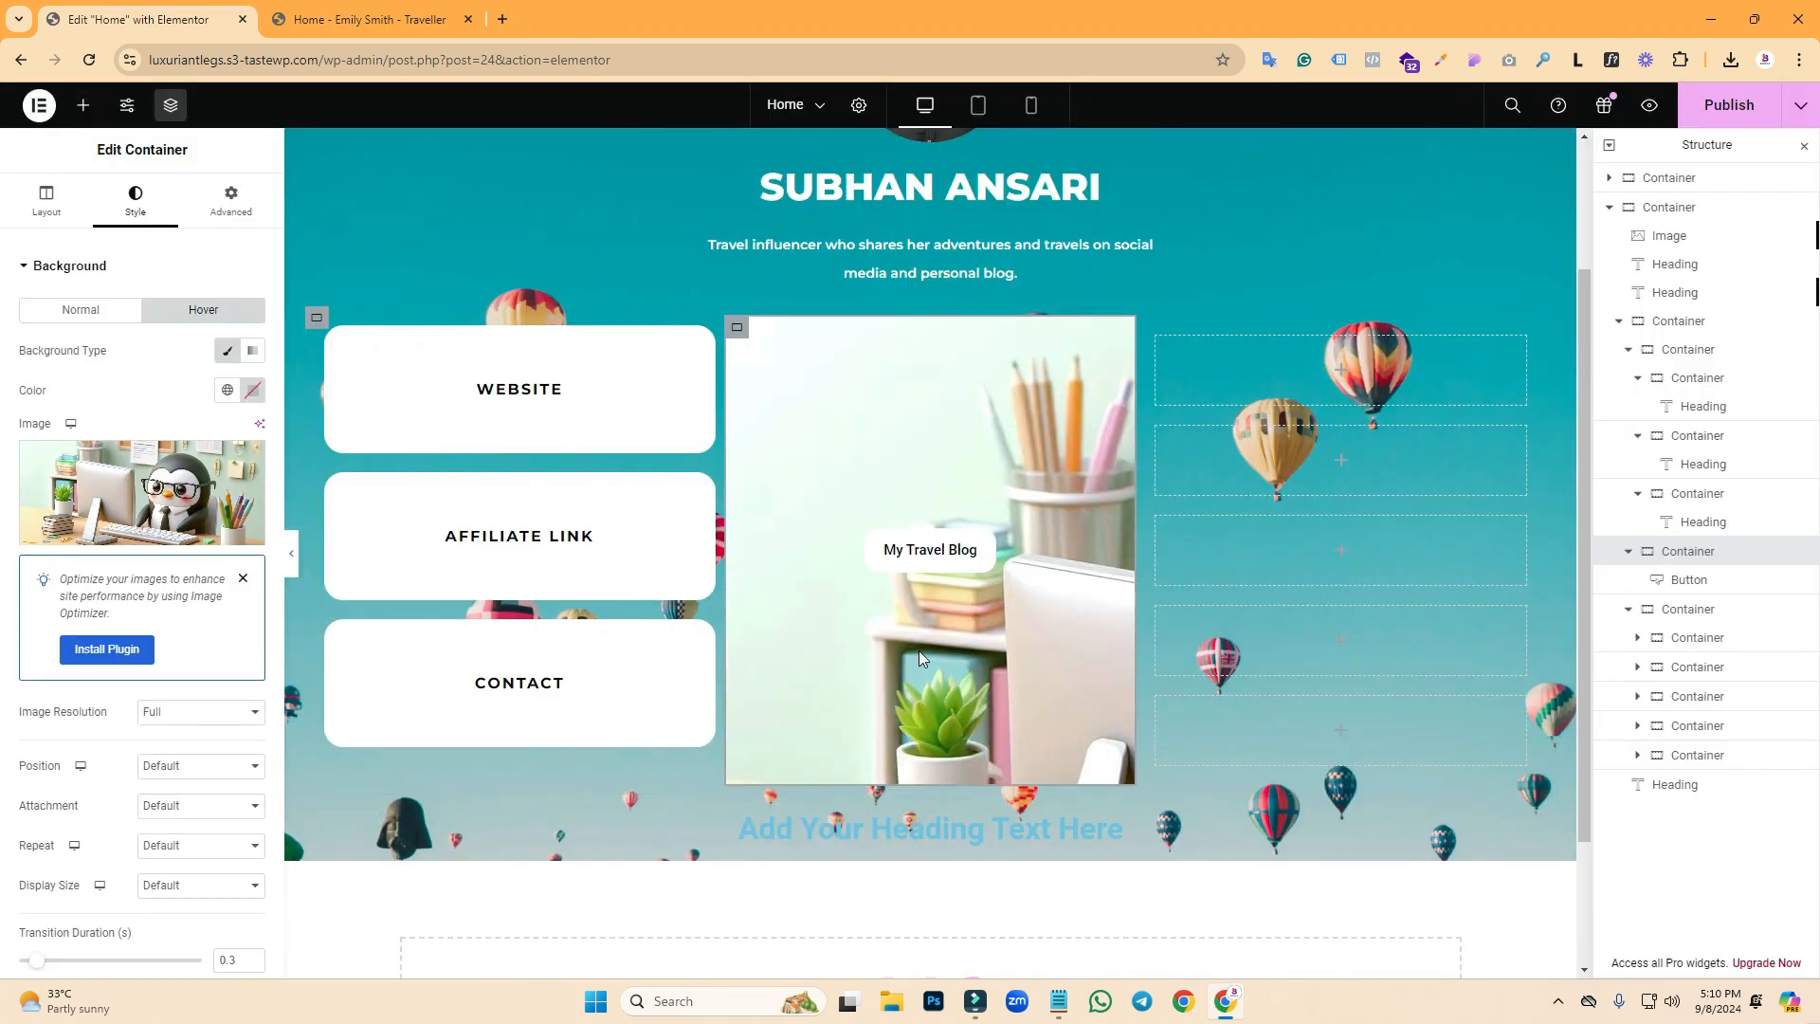
- Set the hover image to Cover size, No-repeat, and Center Center position
left_click(187, 886)
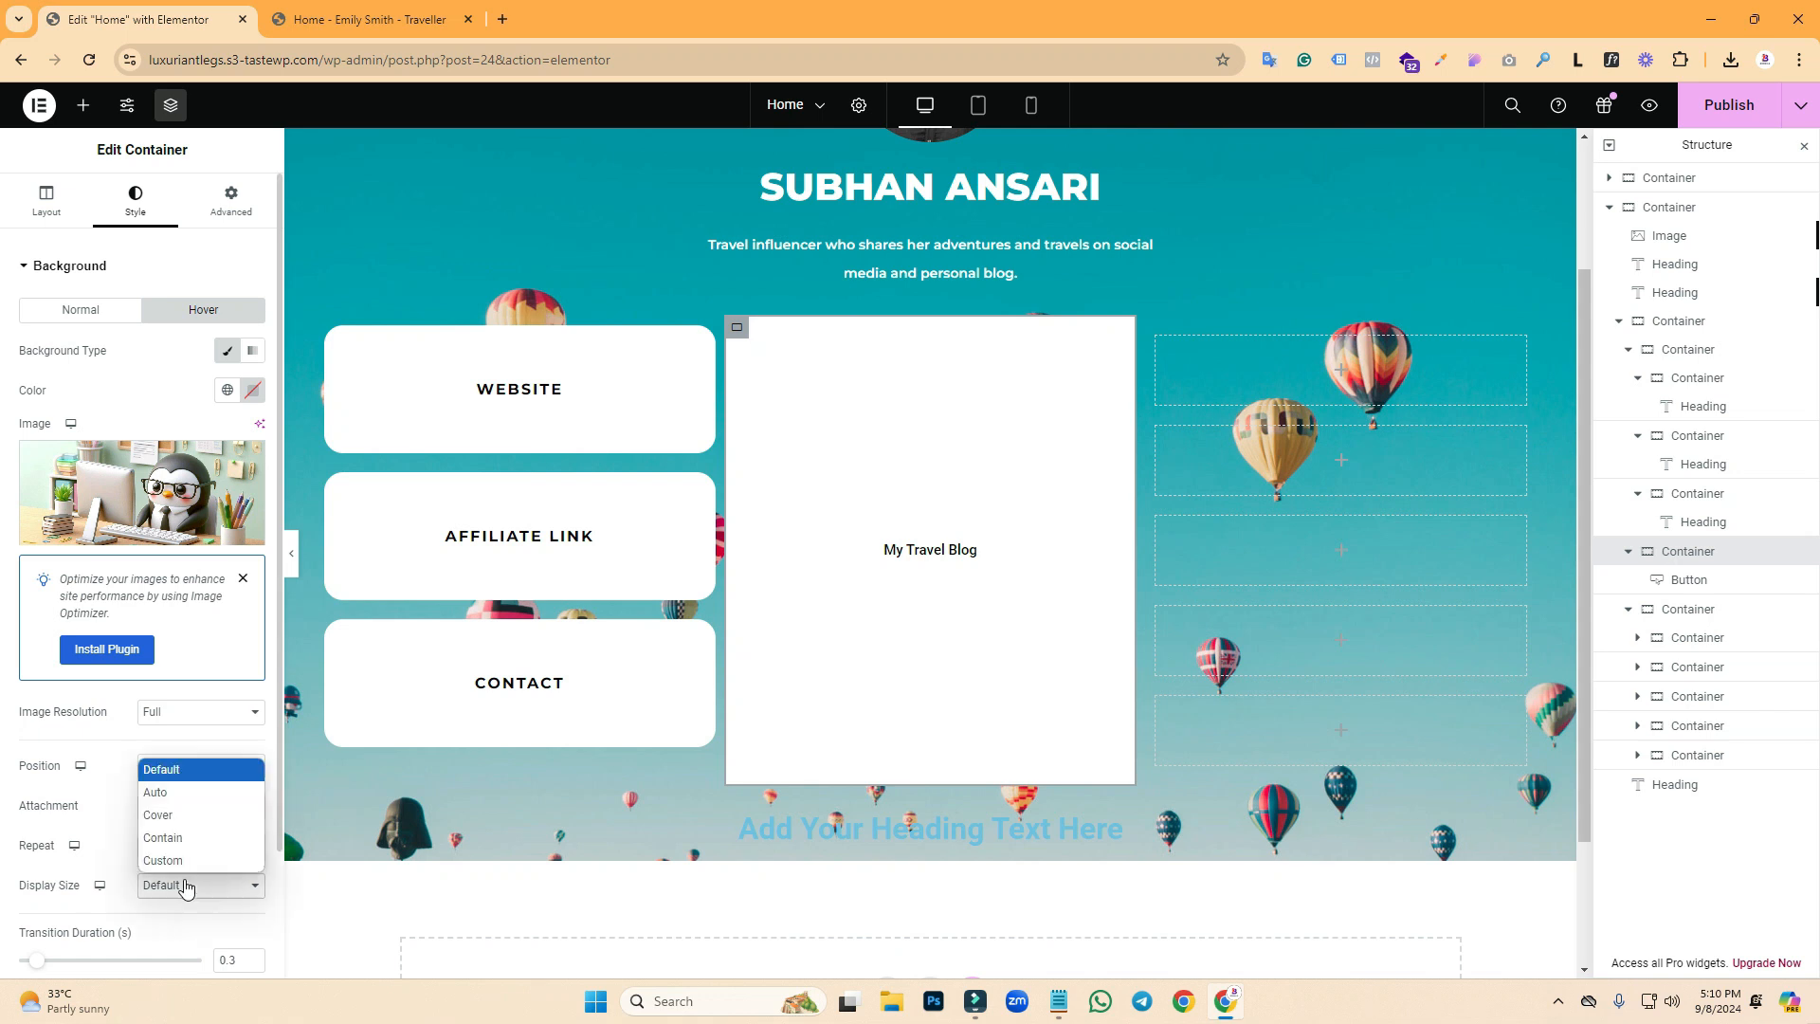
left_click(161, 815)
left_click(183, 858)
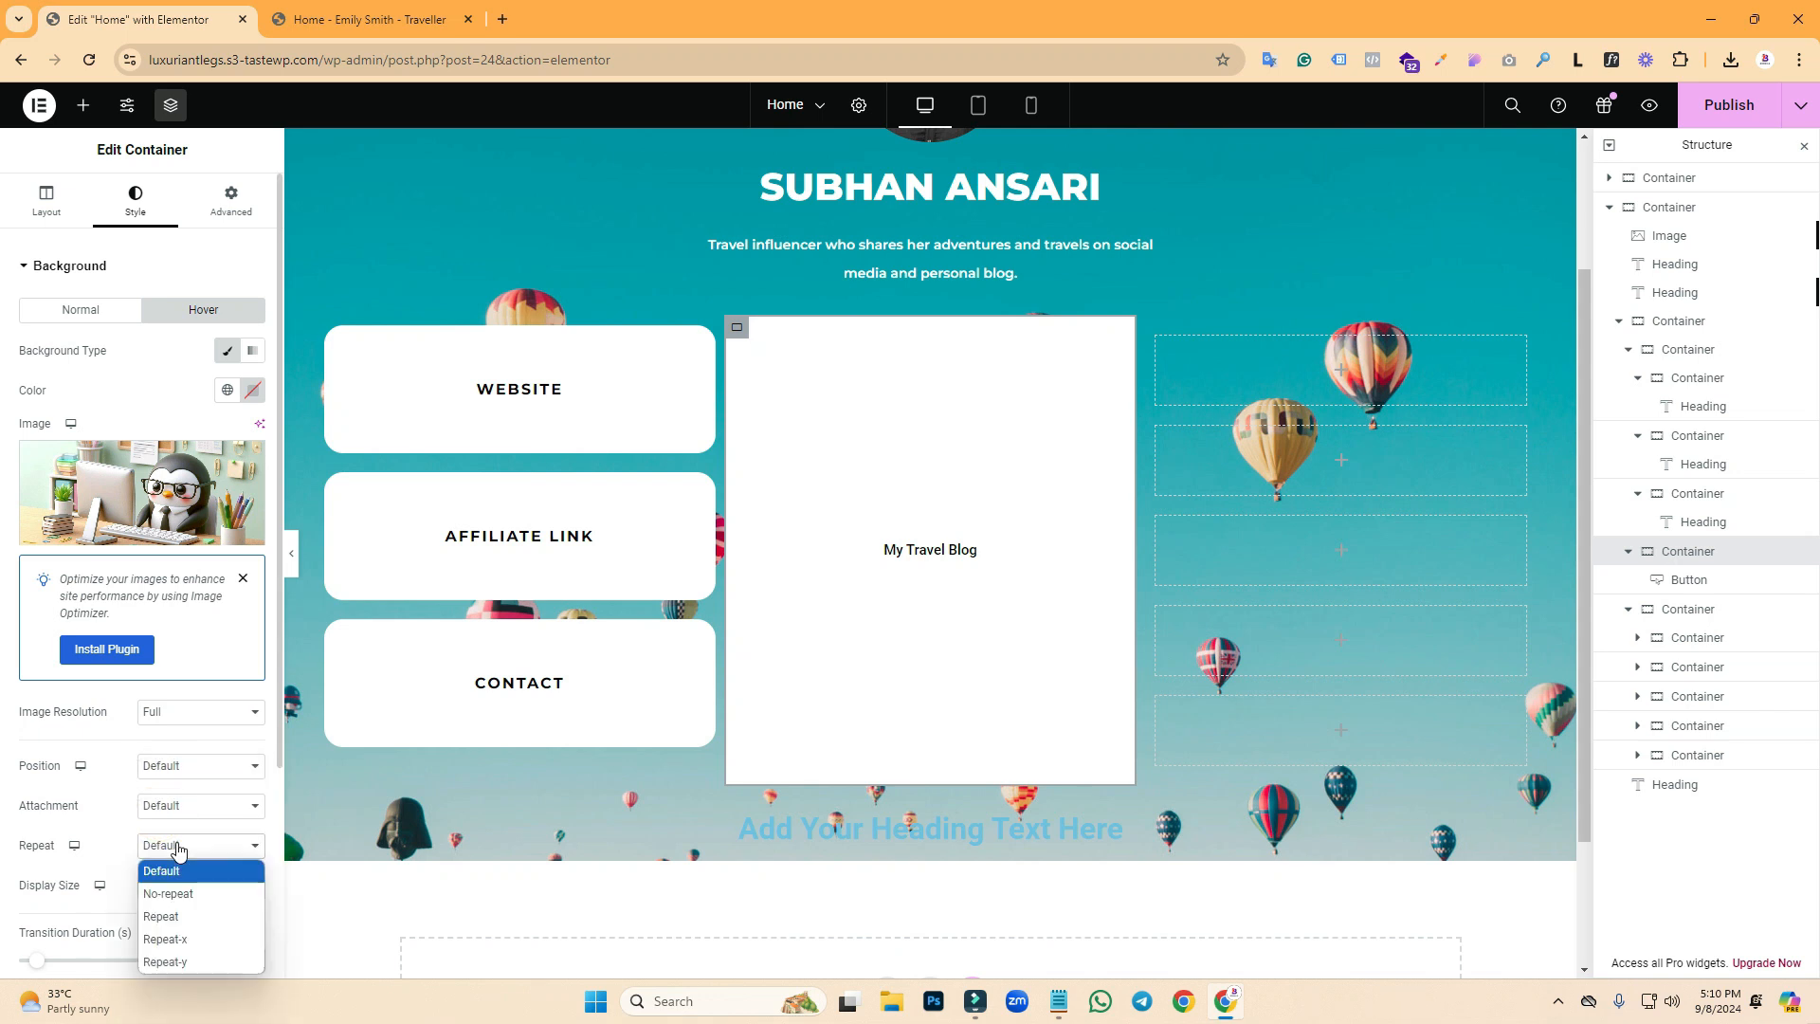
left_click(172, 888)
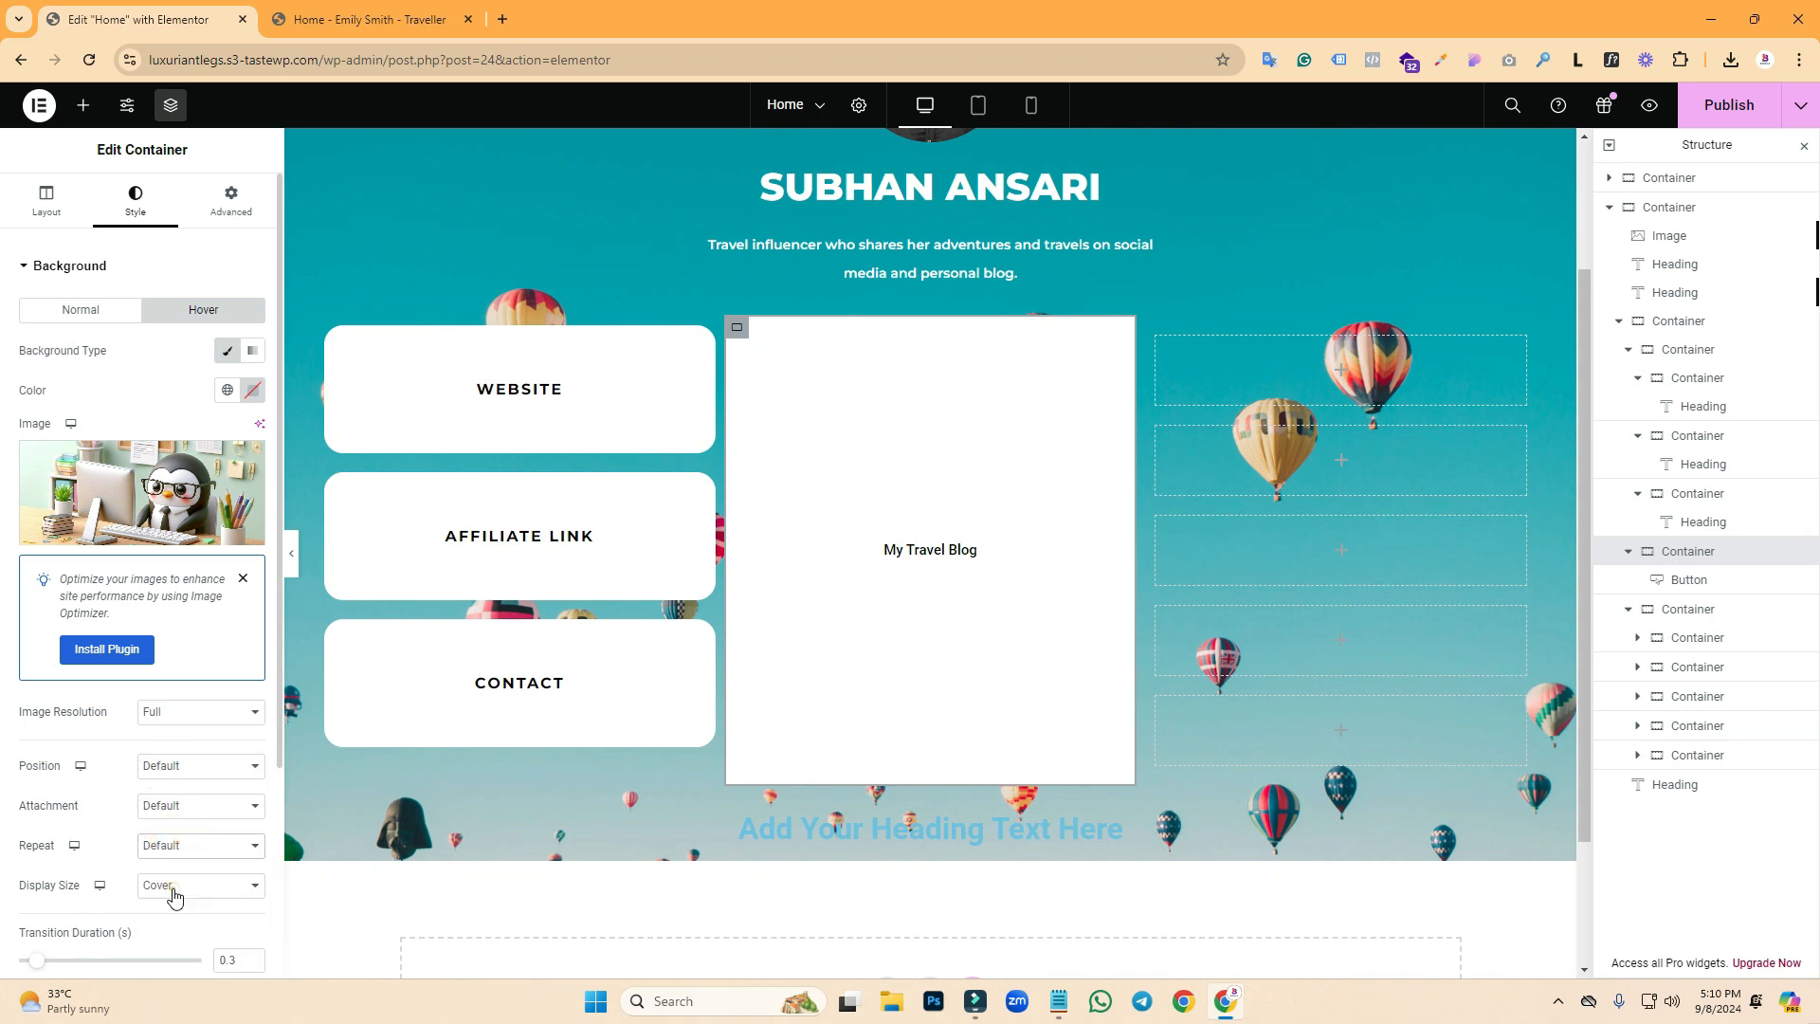
left_click(171, 771)
left_click(192, 547)
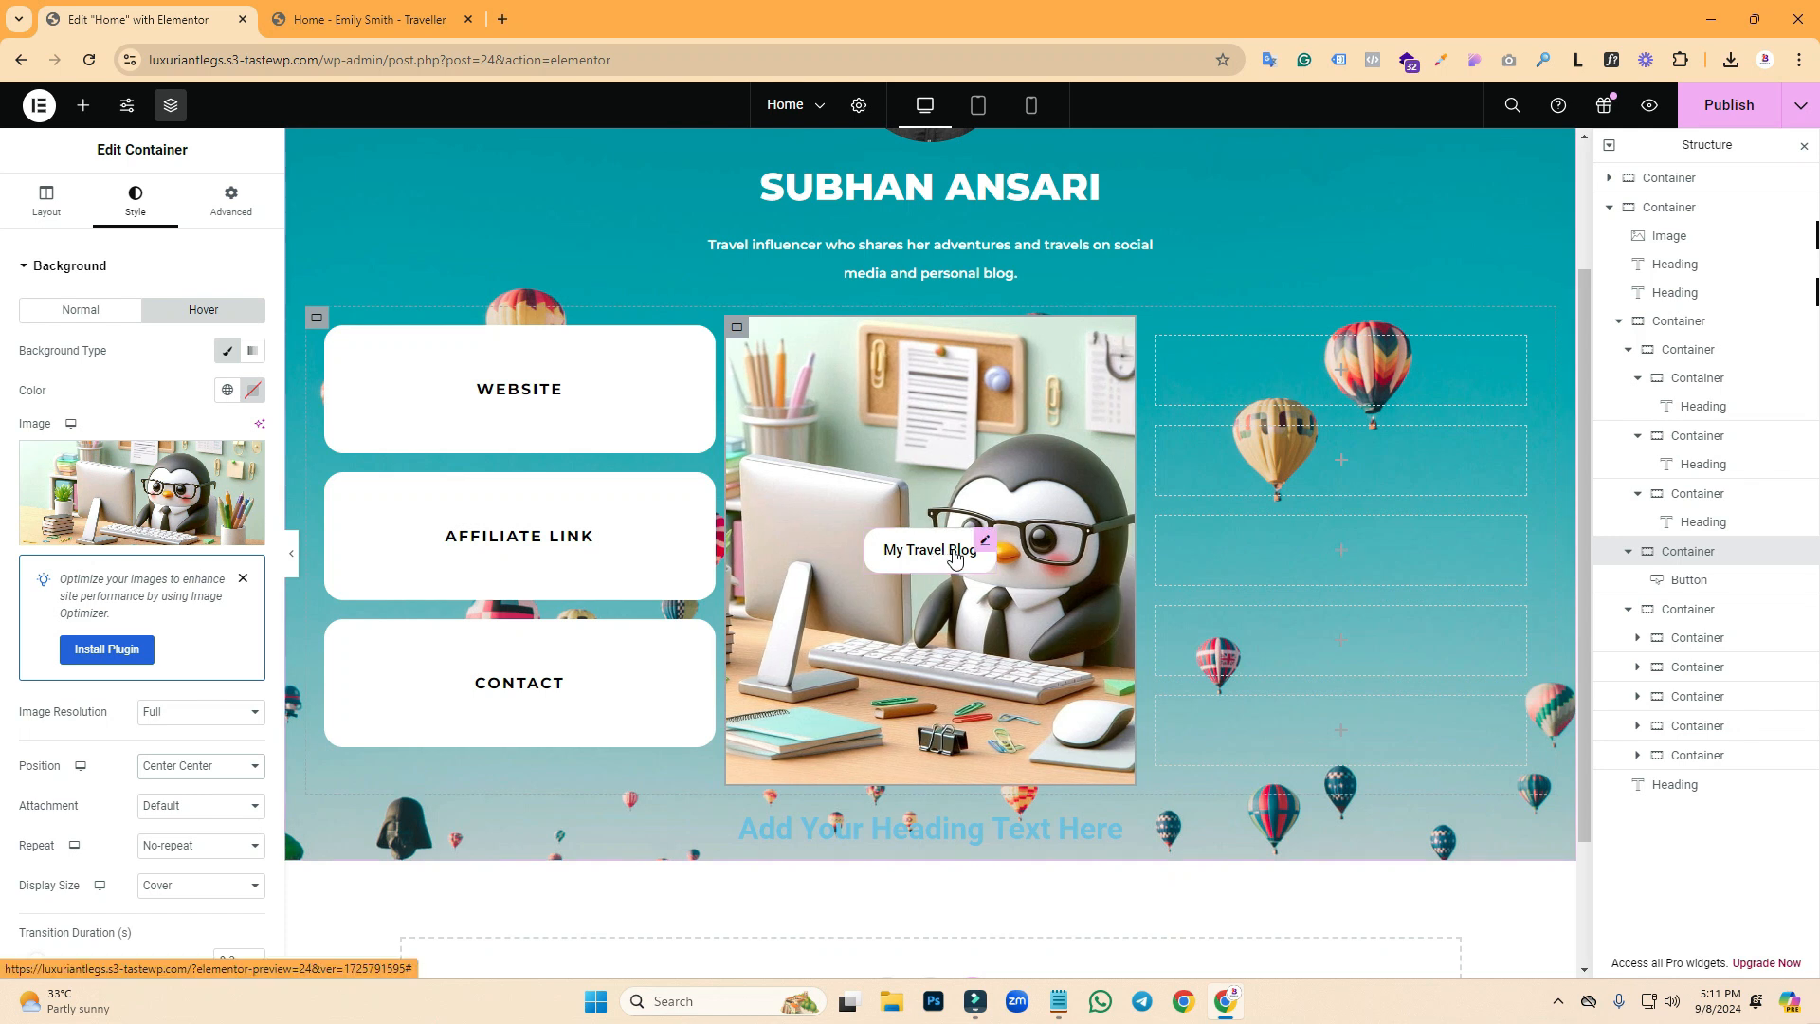
left_click(993, 554)
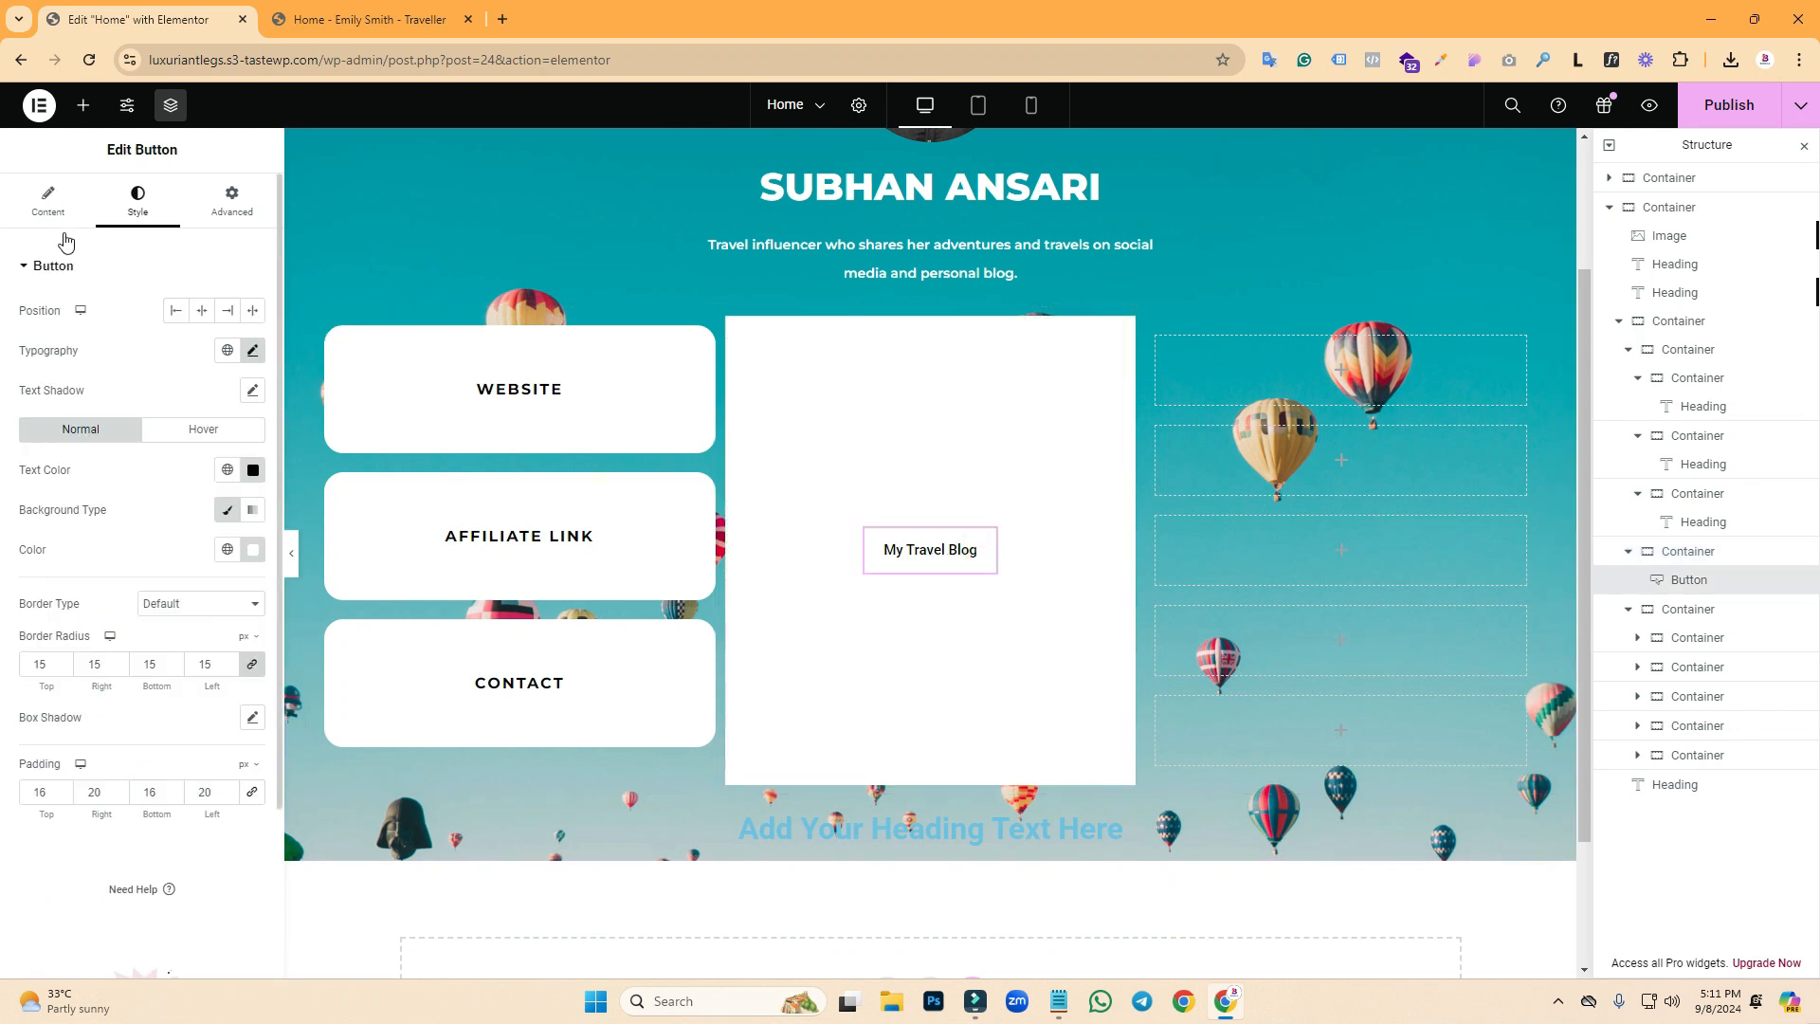
- Give the My Travel Blog container a linked 20 px border radius, then preview and compare with the reference
left_click(54, 216)
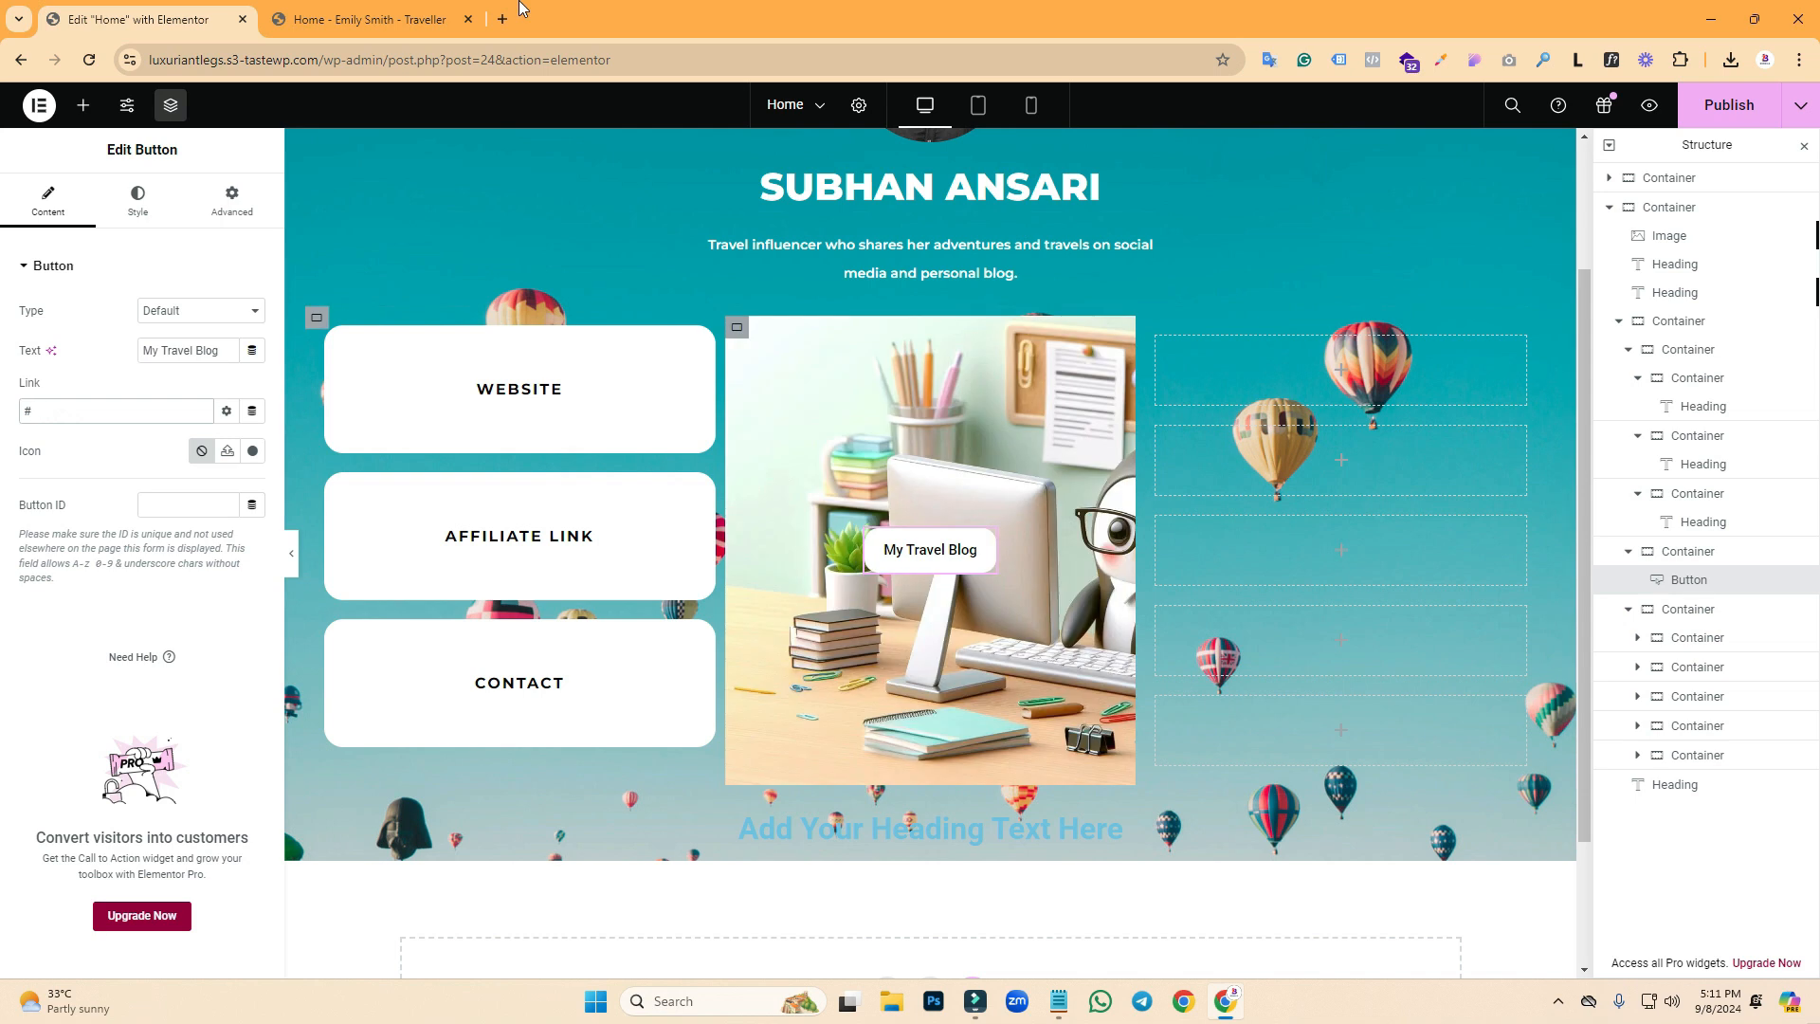
key("ctrl+Tab")
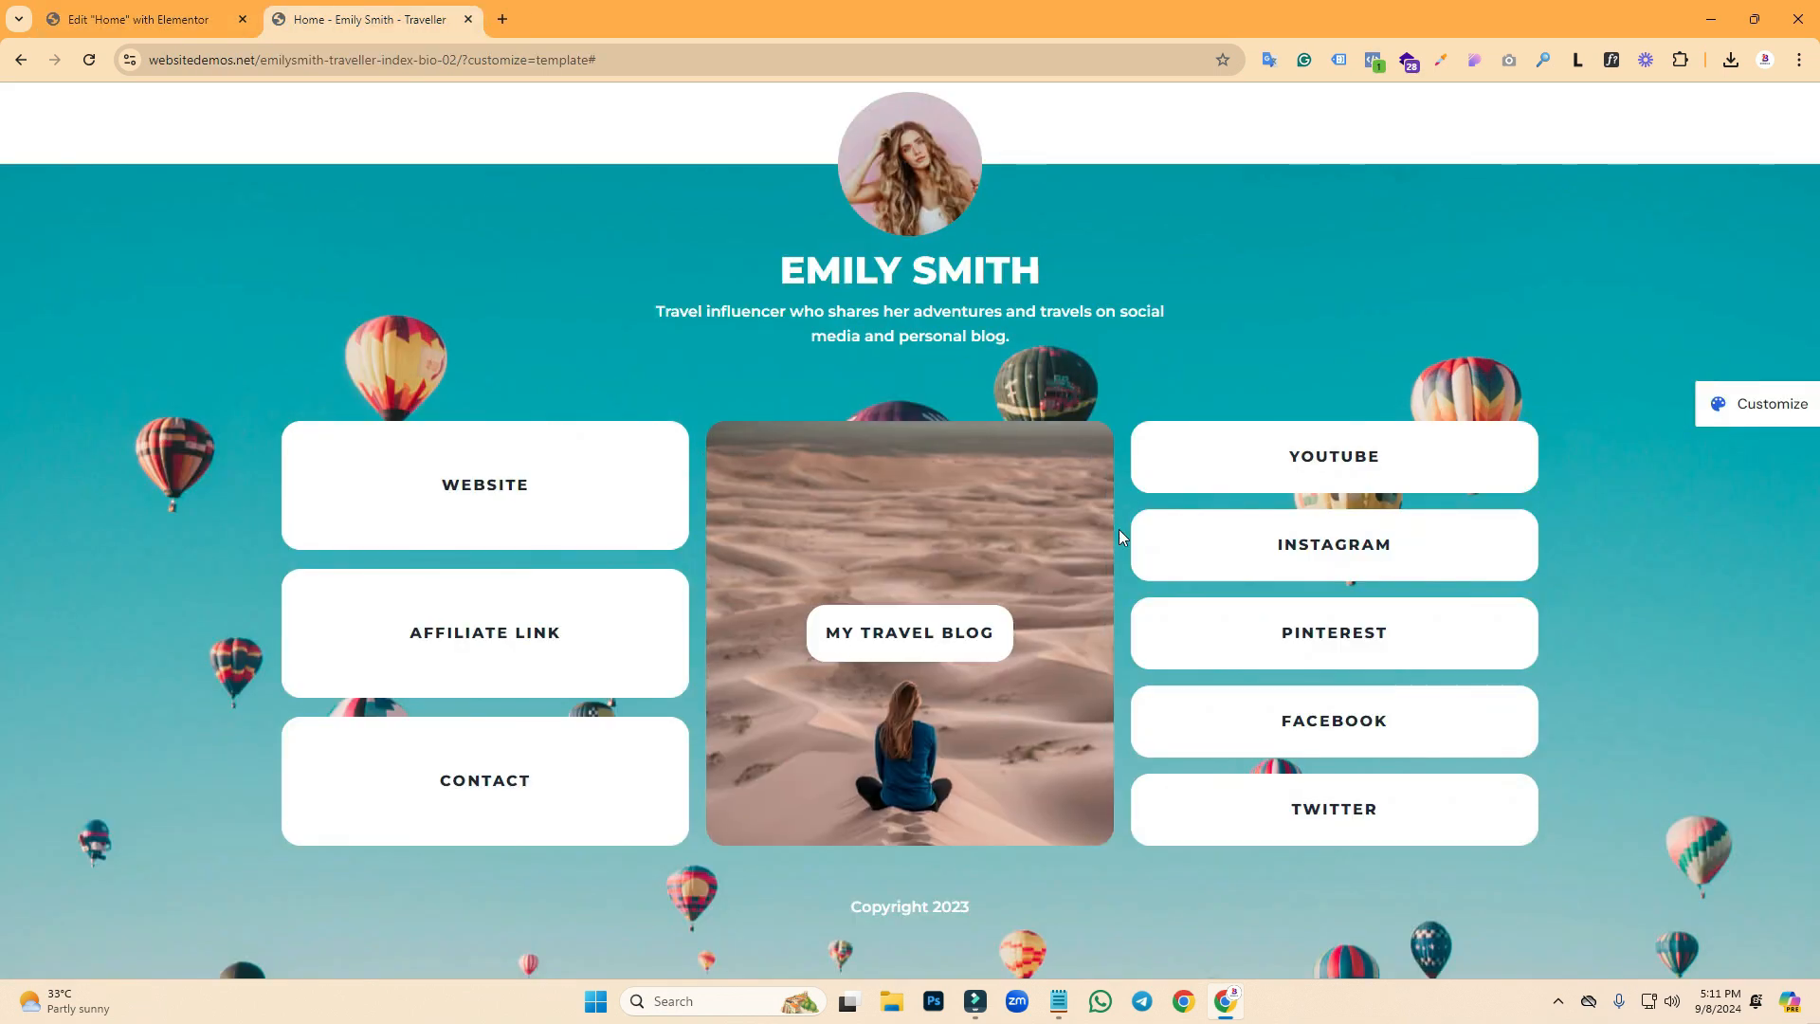
left_click(142, 19)
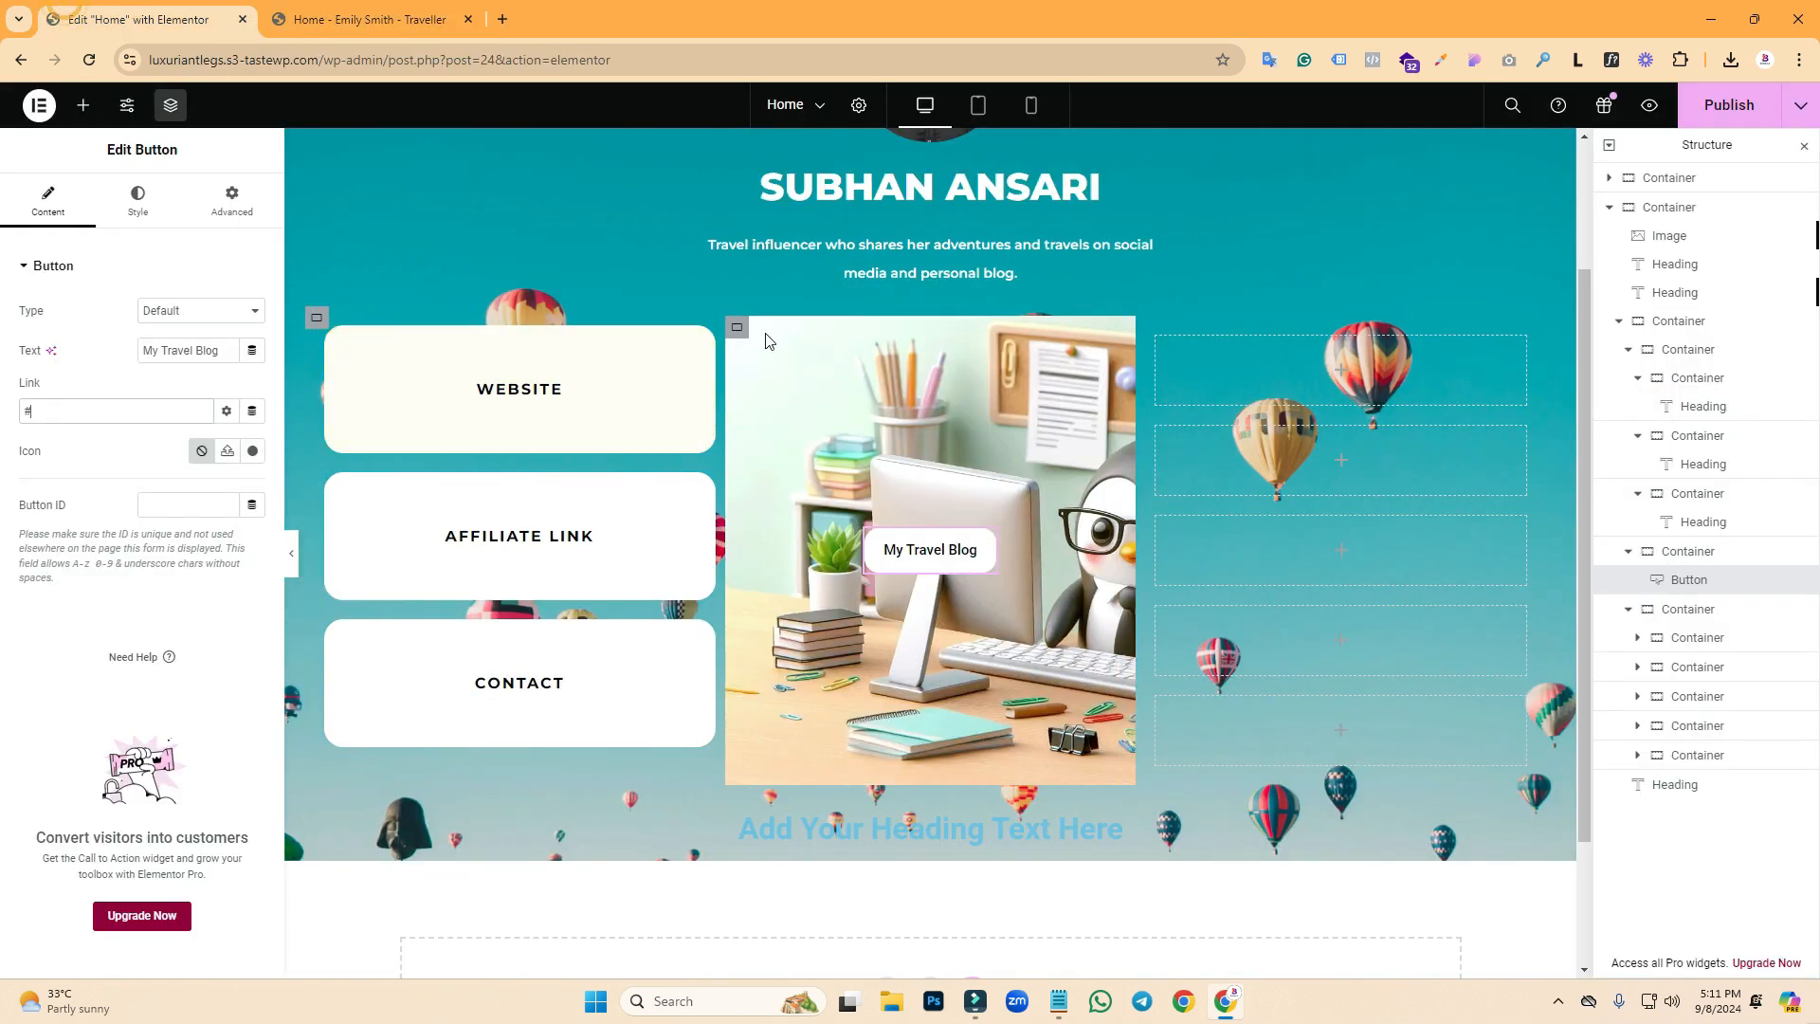
key("ctrl+z")
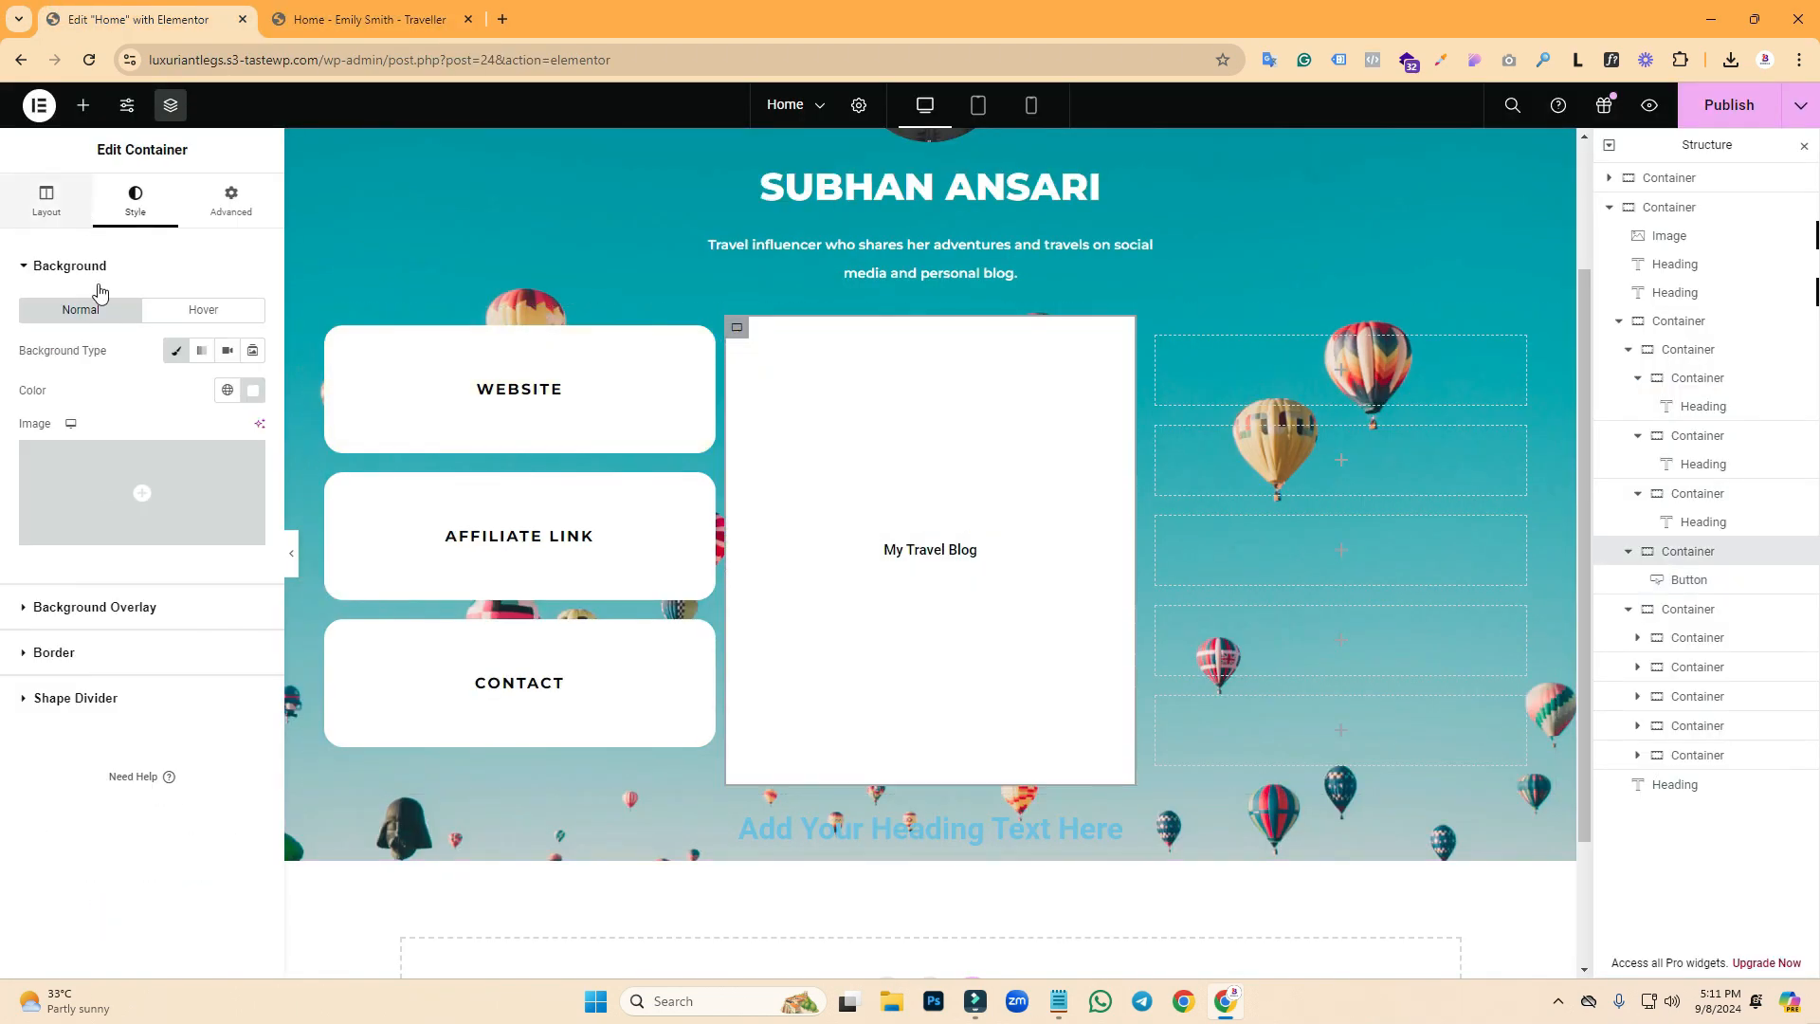
left_click(85, 664)
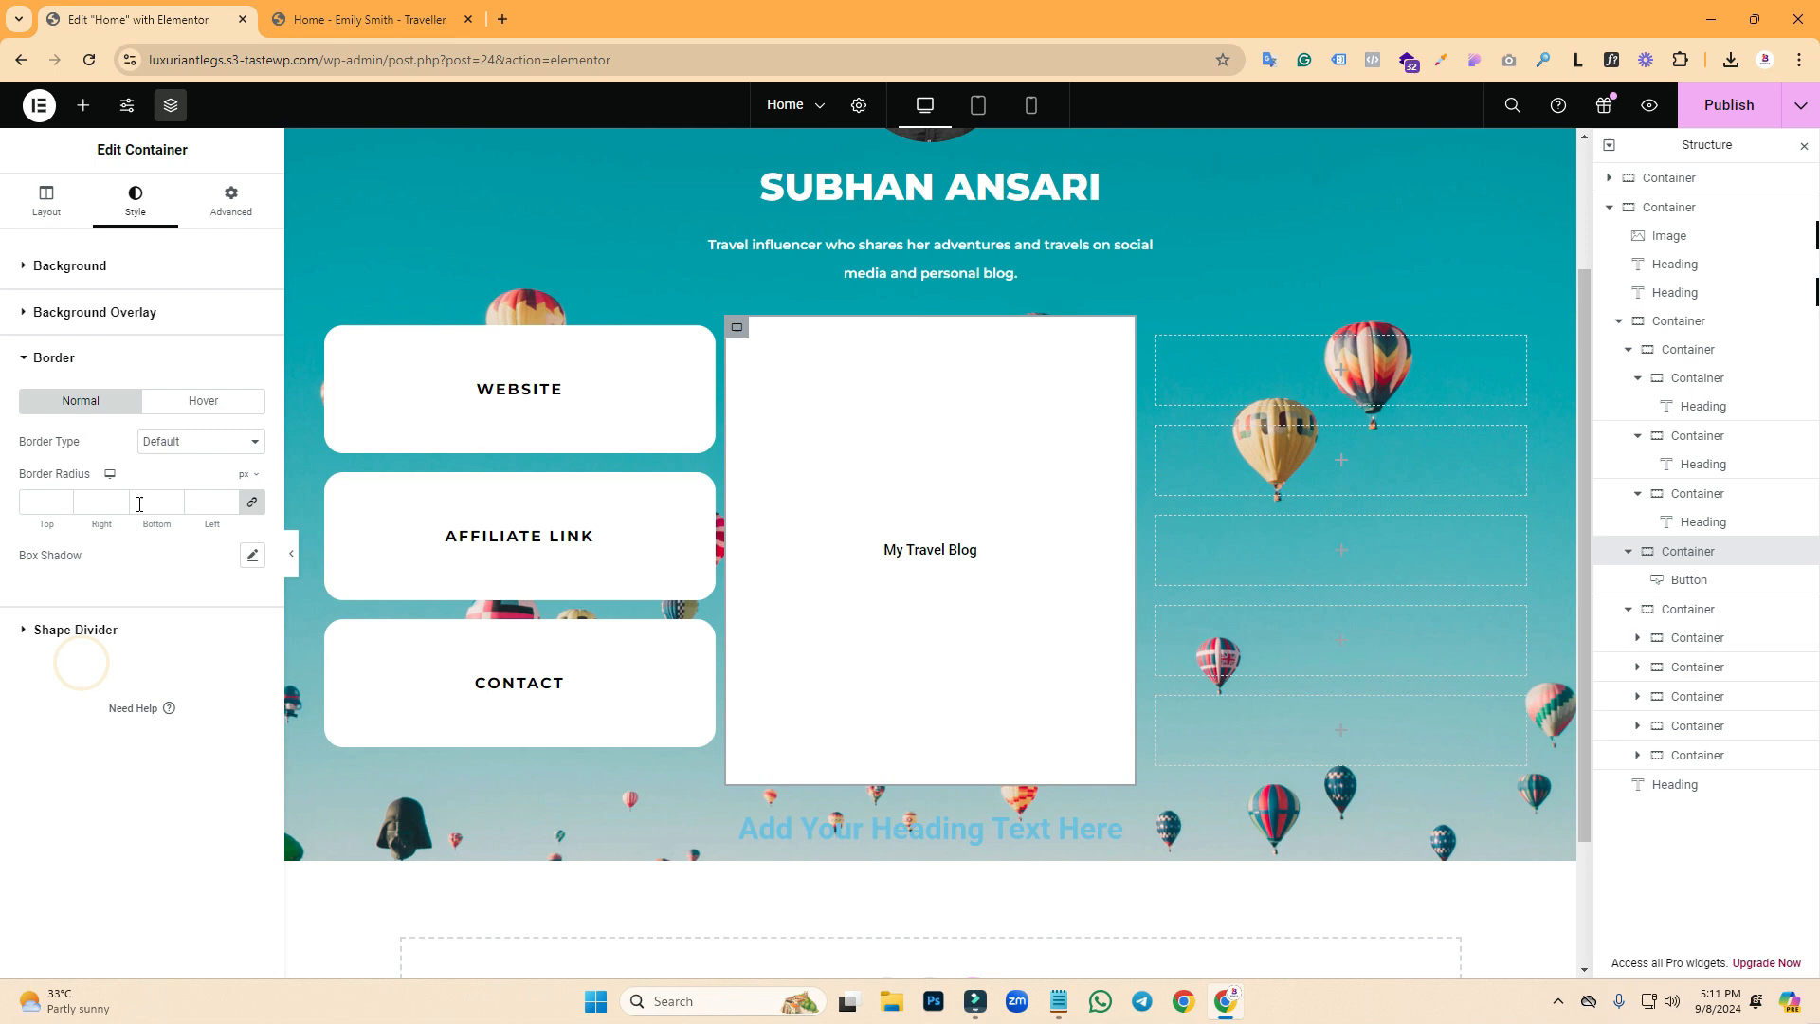
left_click(38, 501)
type("20")
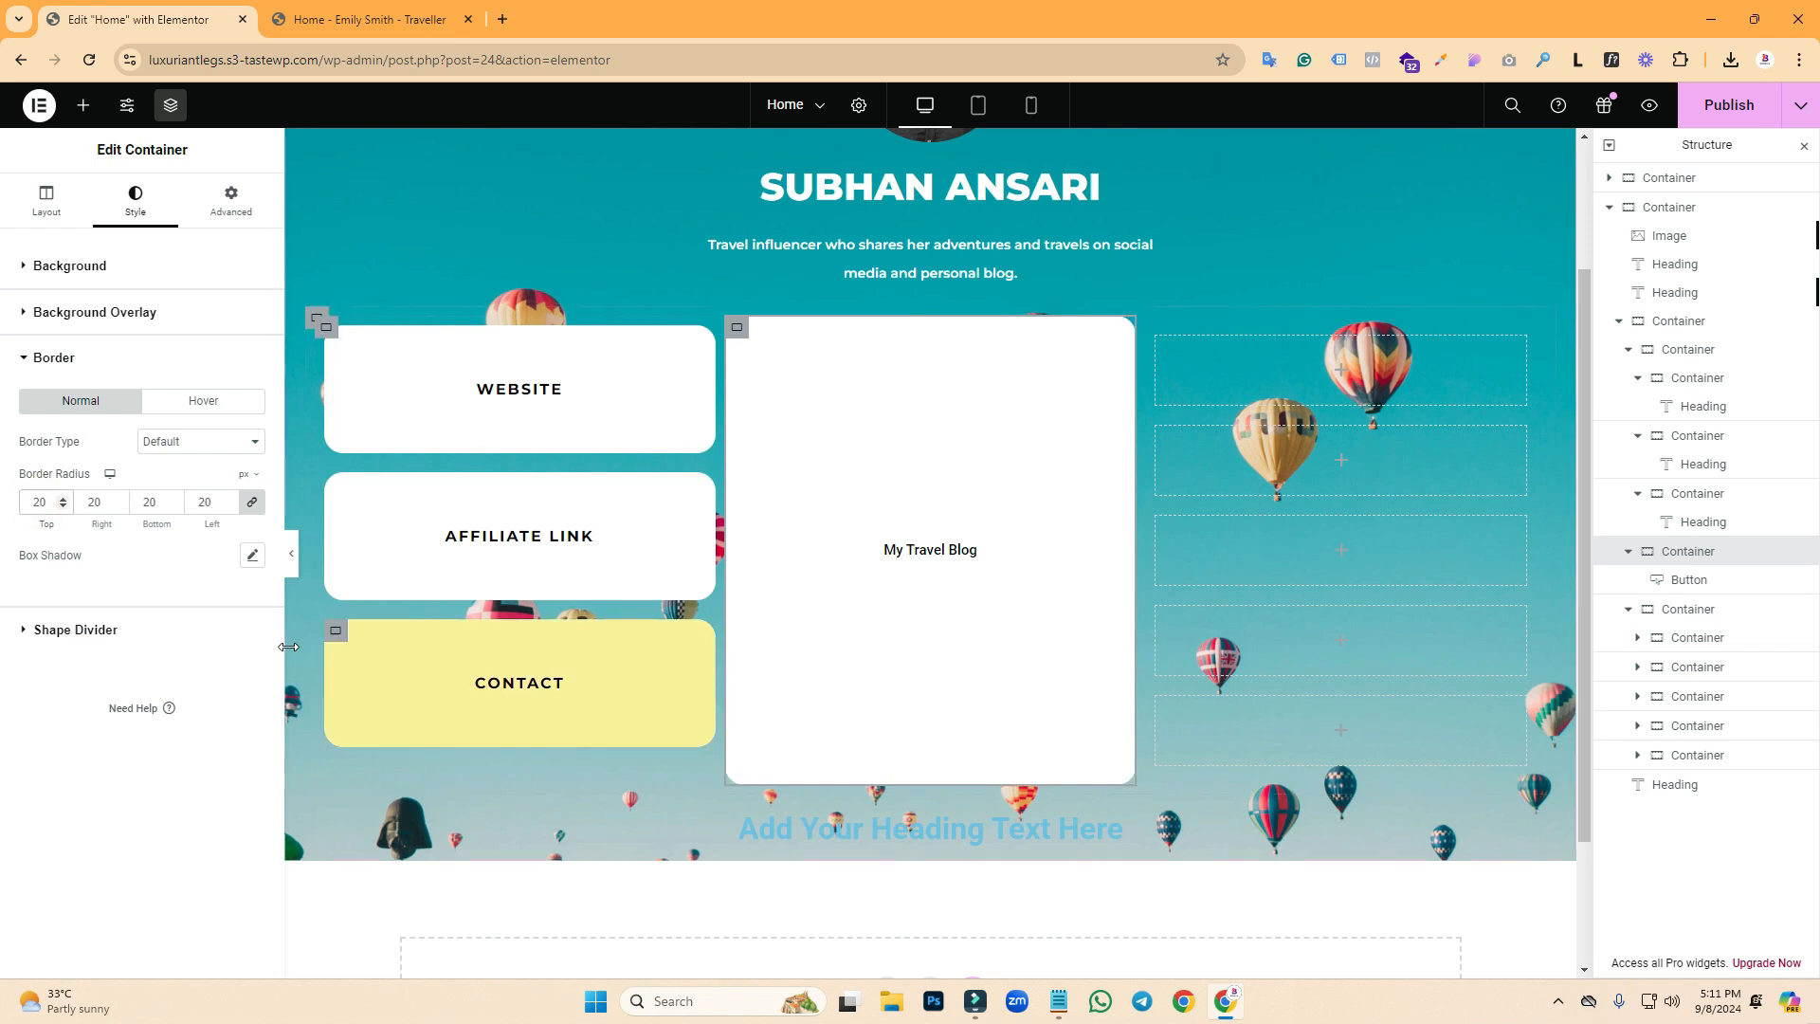
left_click(291, 554)
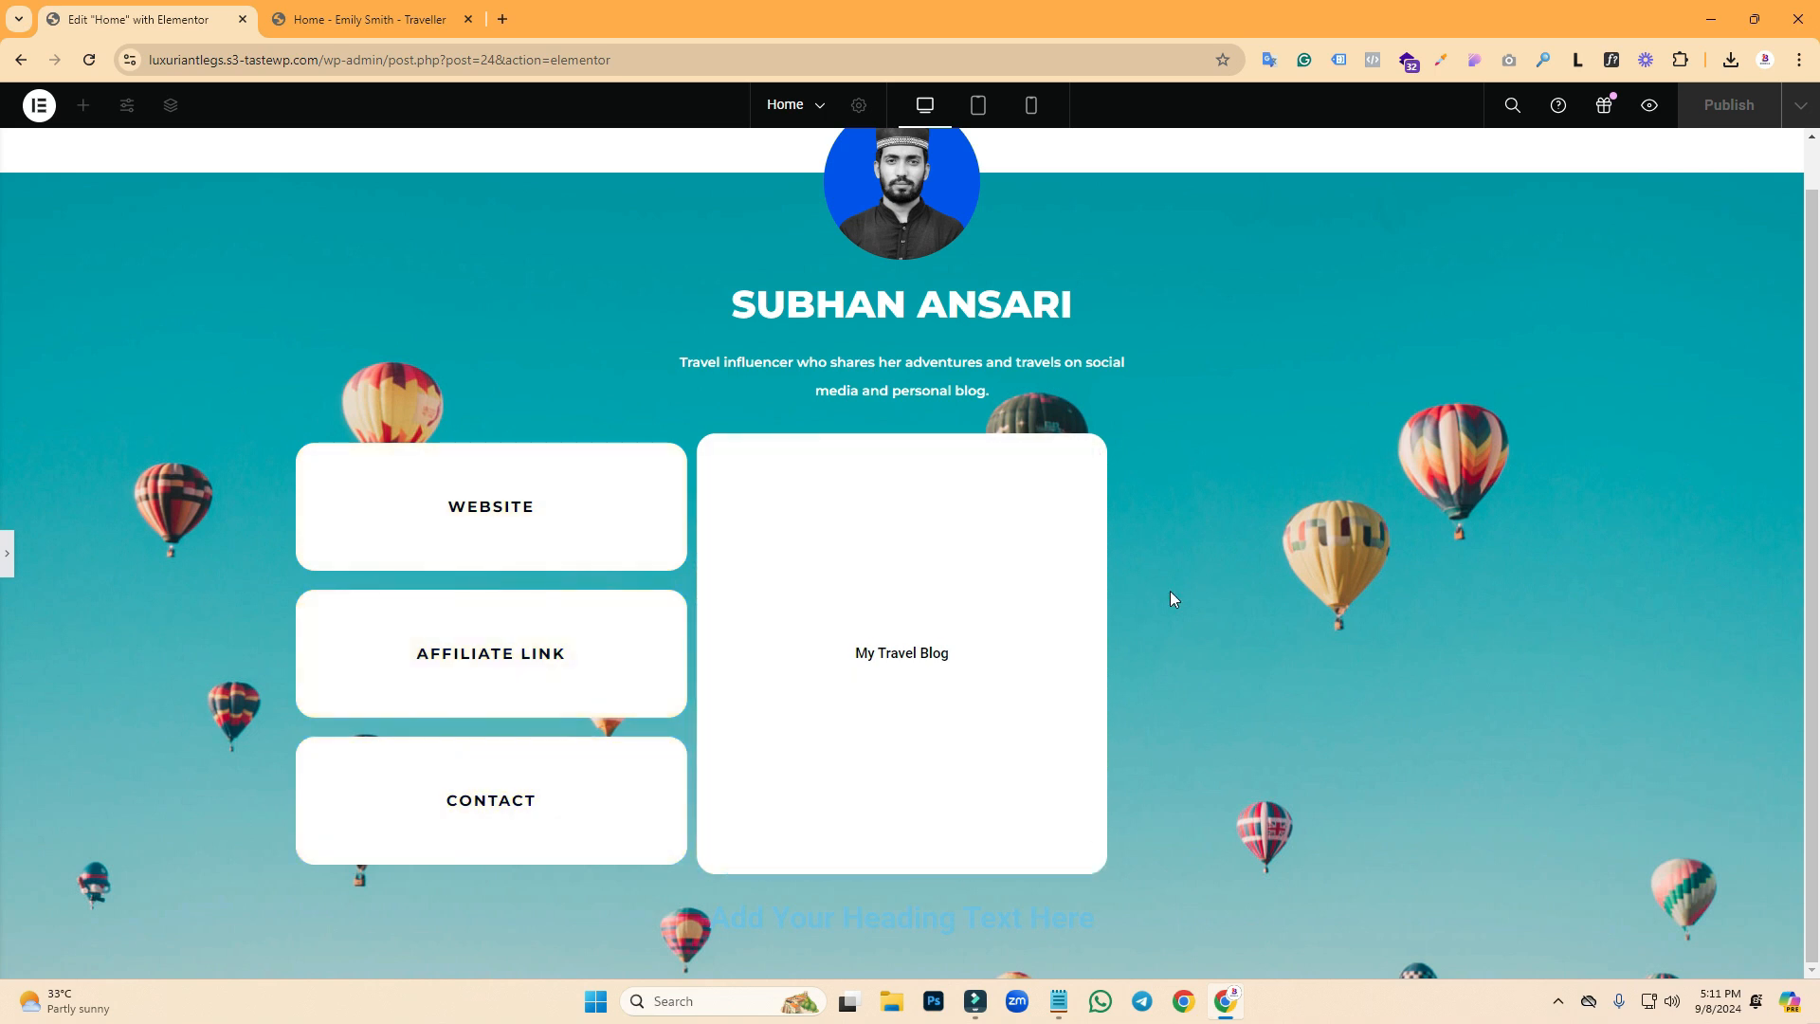
left_click(6, 567)
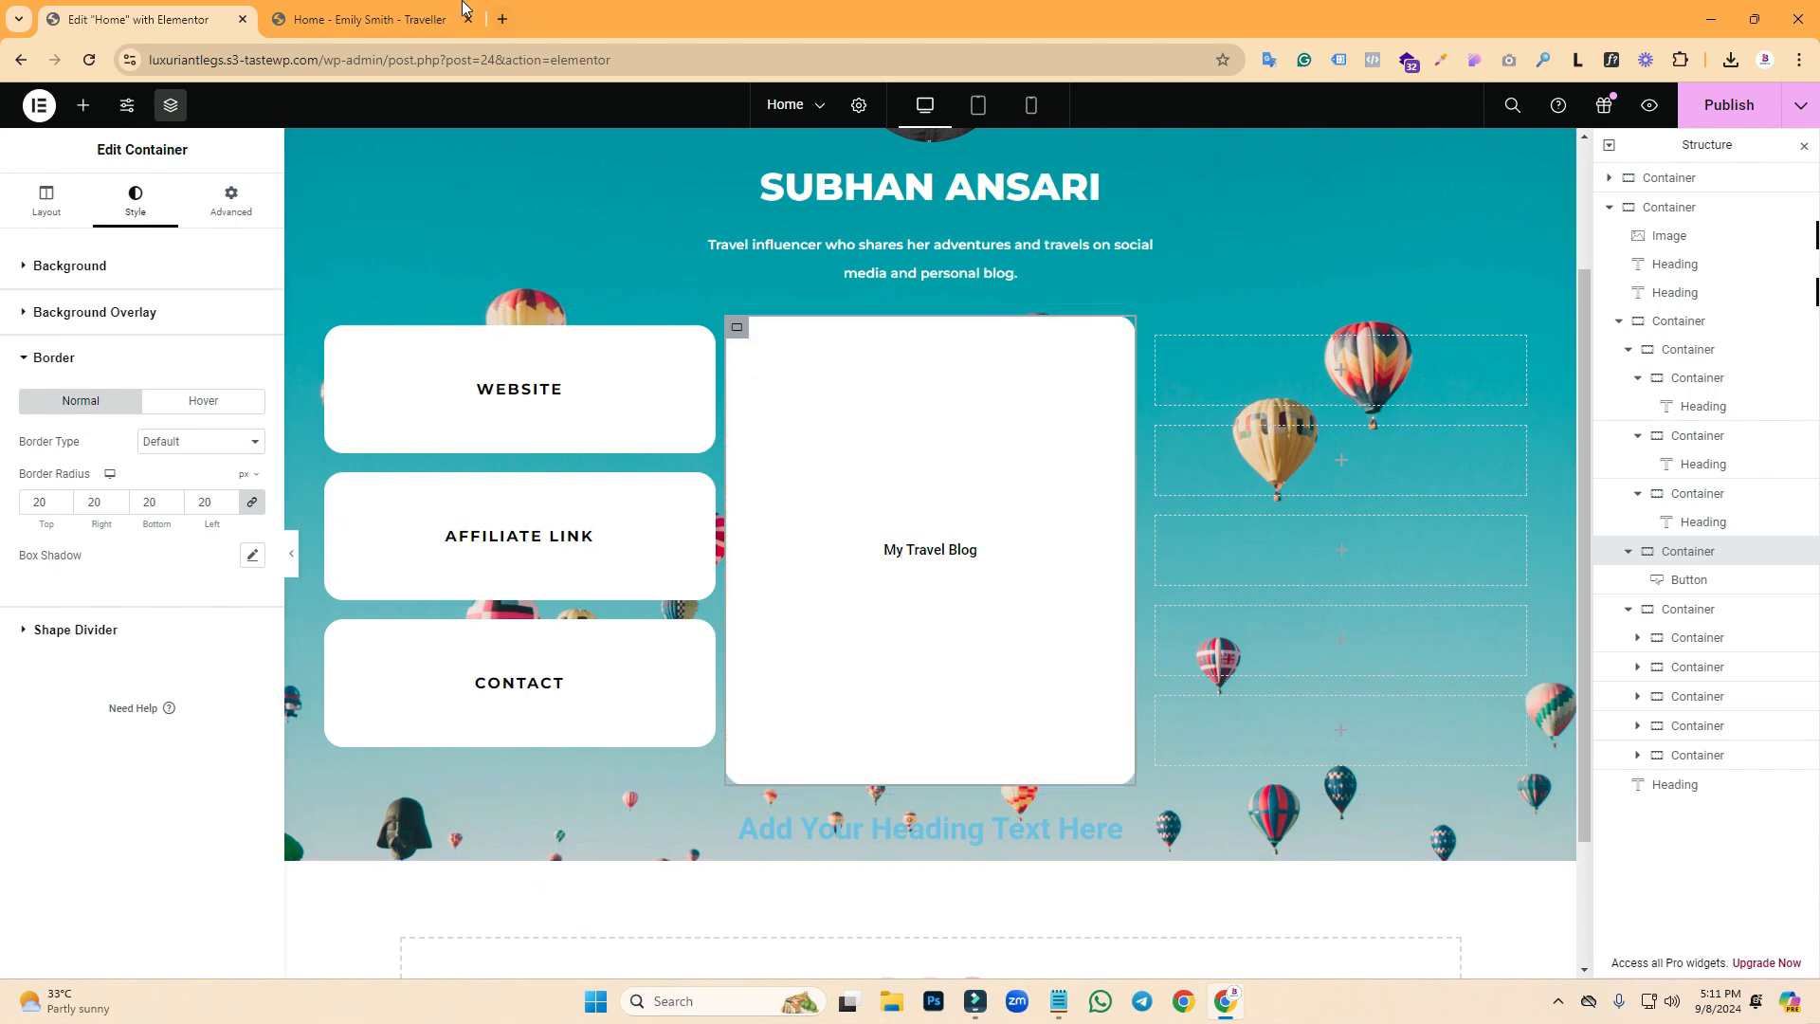
left_click(462, 16)
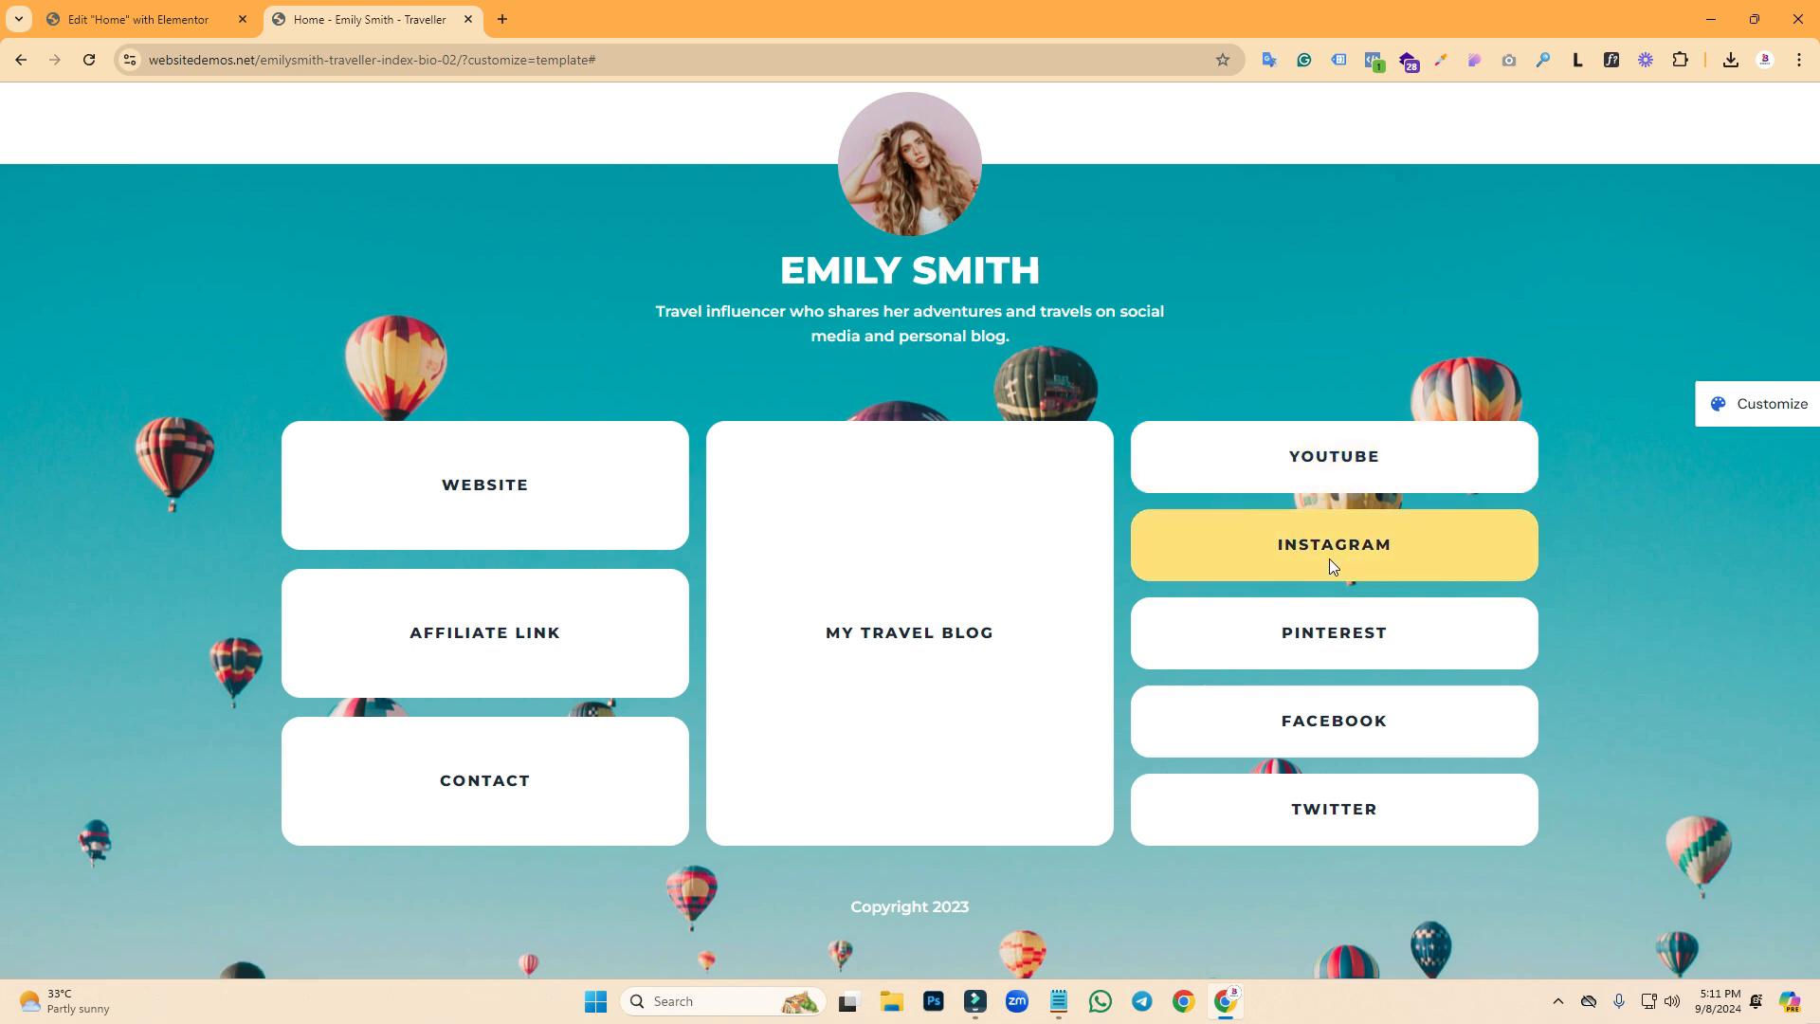
left_click(142, 17)
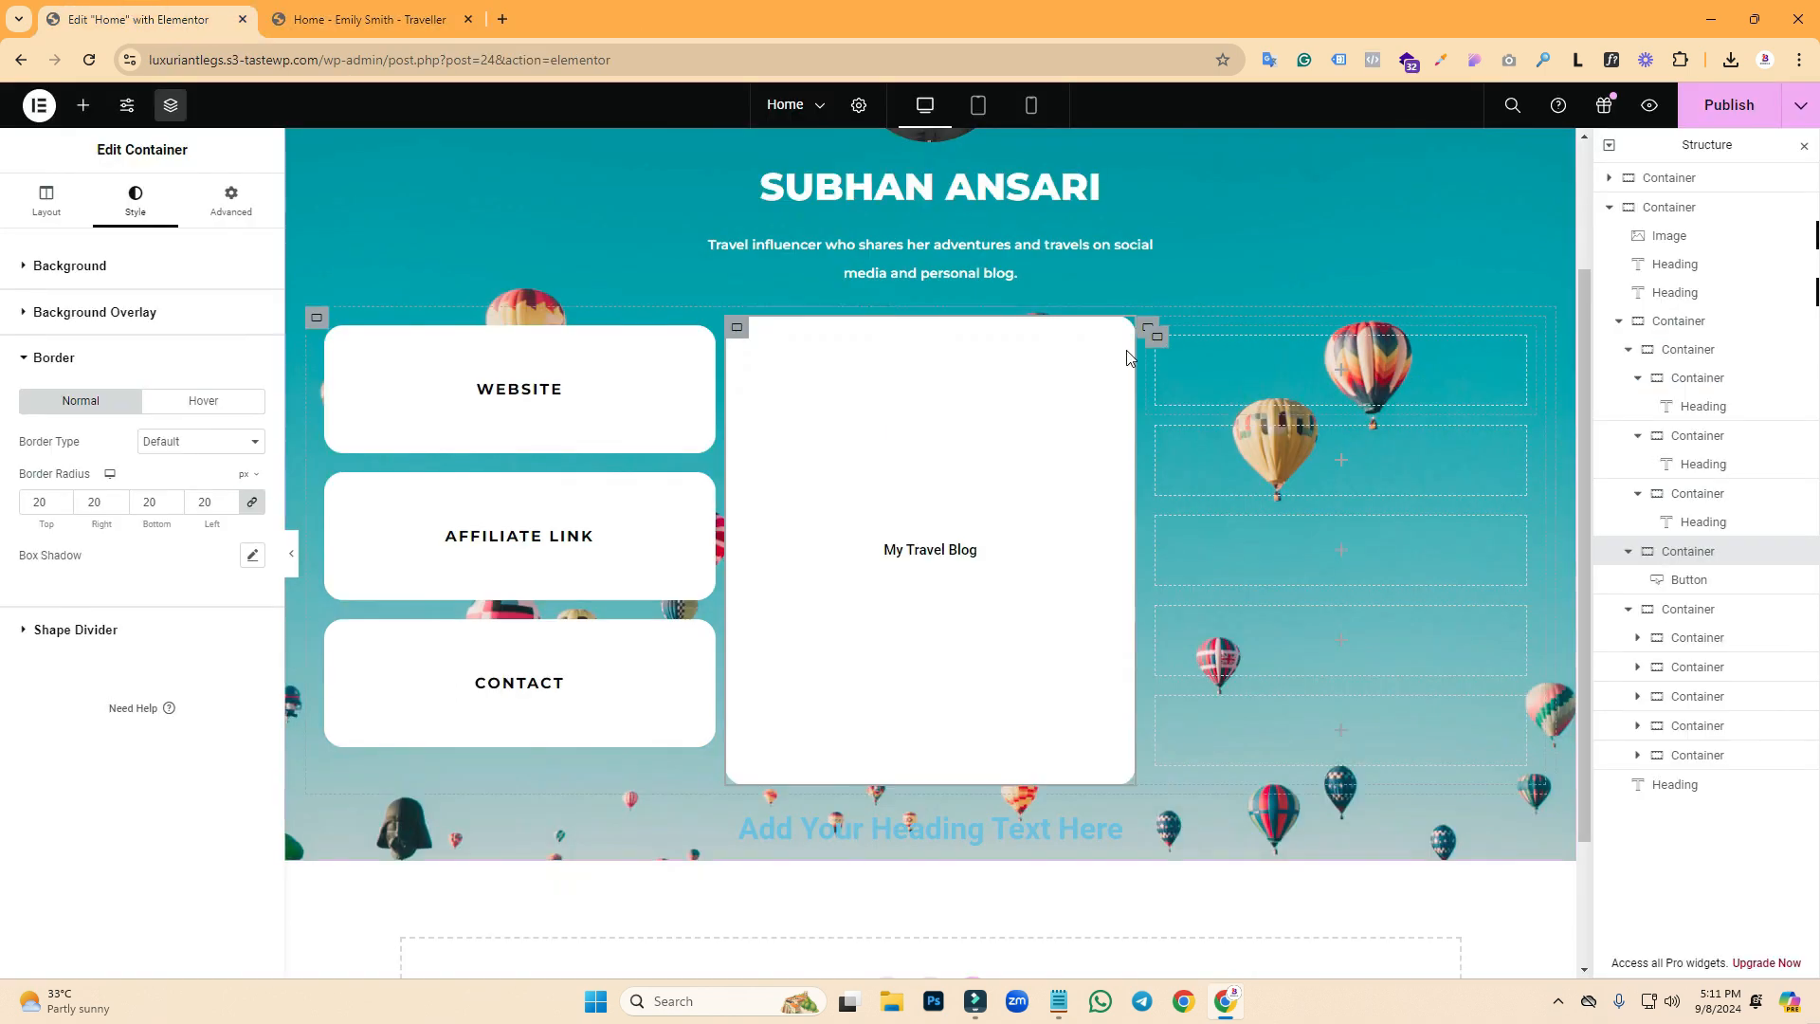
- Give the top-right box a classic white background
left_click(1157, 336)
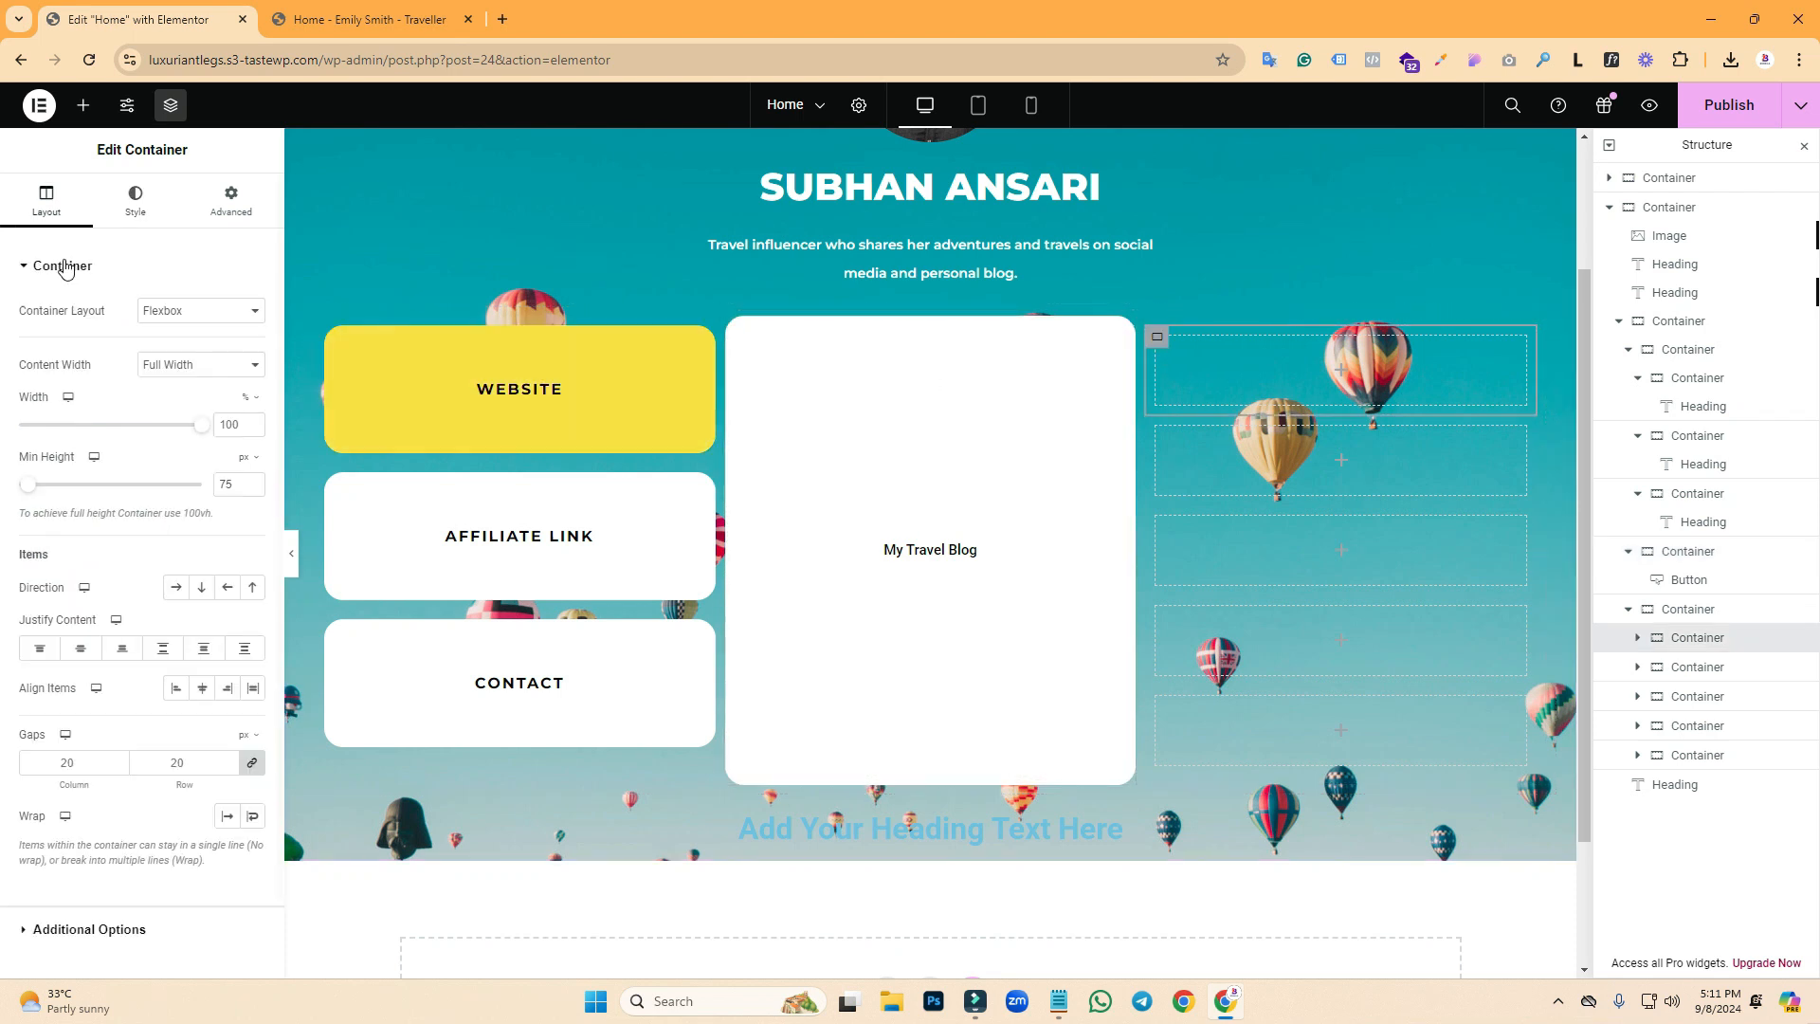
left_click(137, 210)
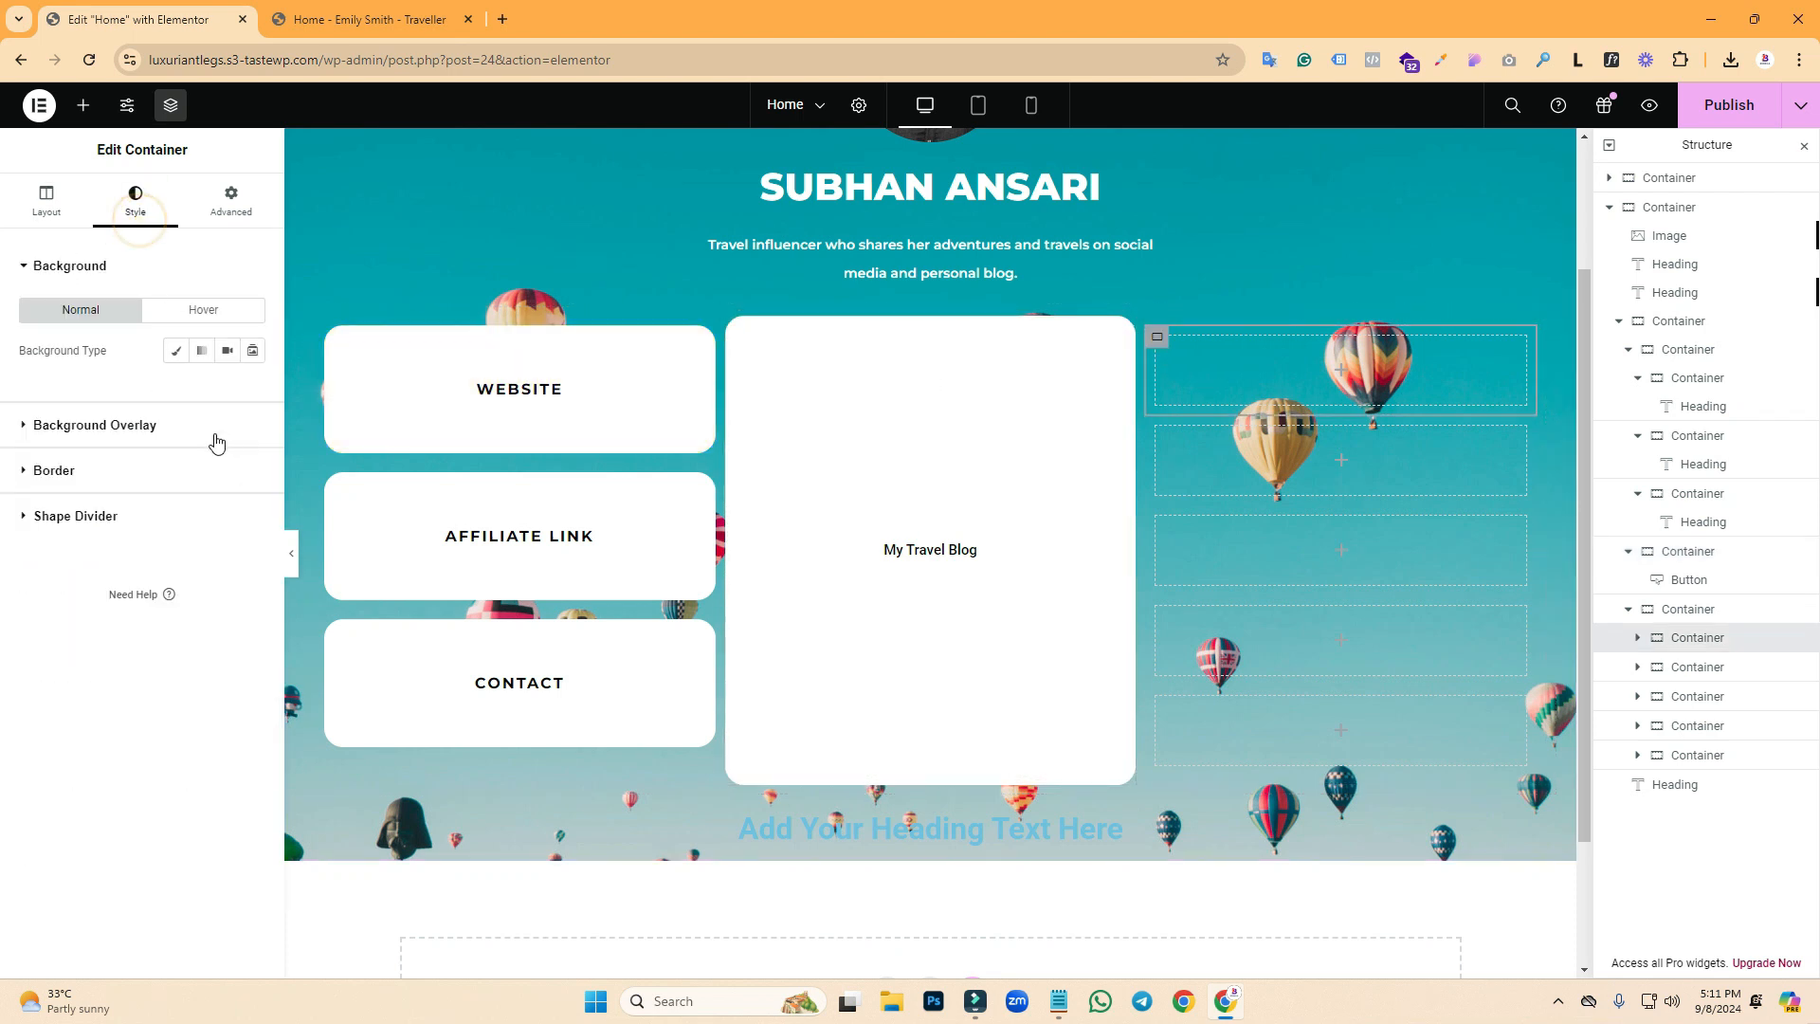
left_click(176, 350)
left_click(252, 390)
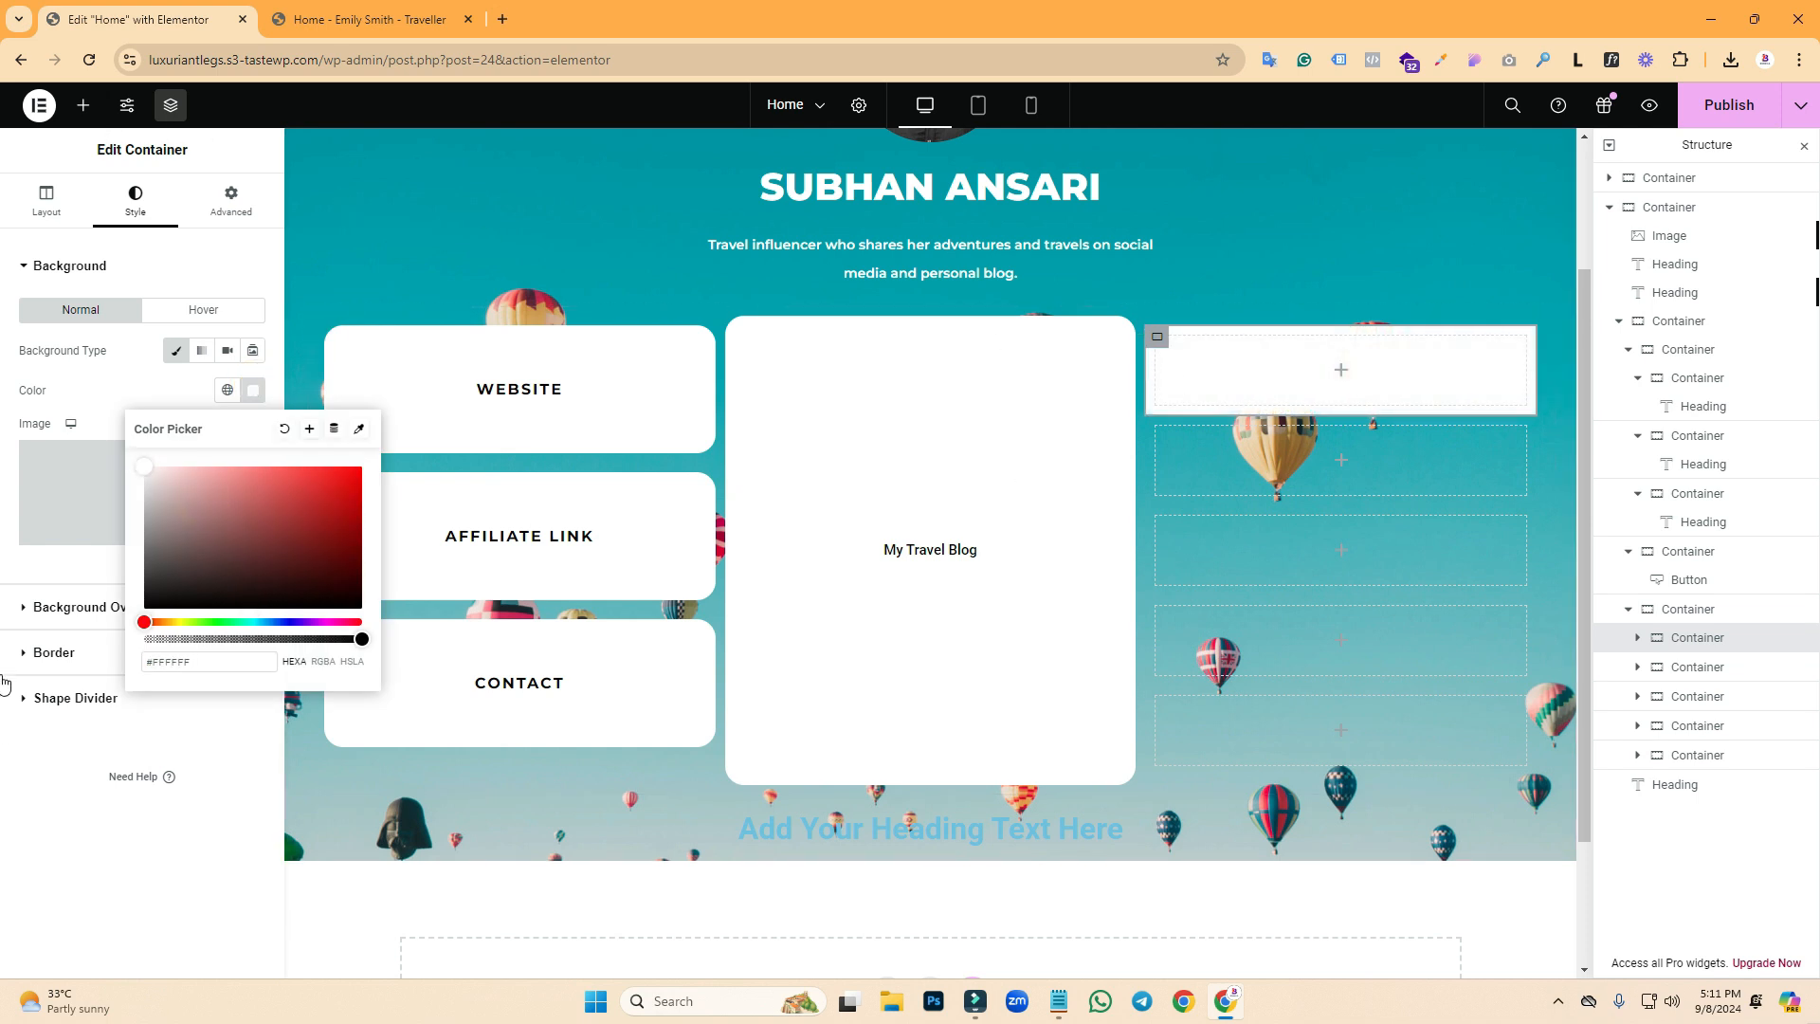
- Add a heading to the top-right box and change its text to 'Youtube'
left_click(83, 105)
left_click_drag(78, 589, 1284, 380)
left_click(414, 17)
left_click(44, 11)
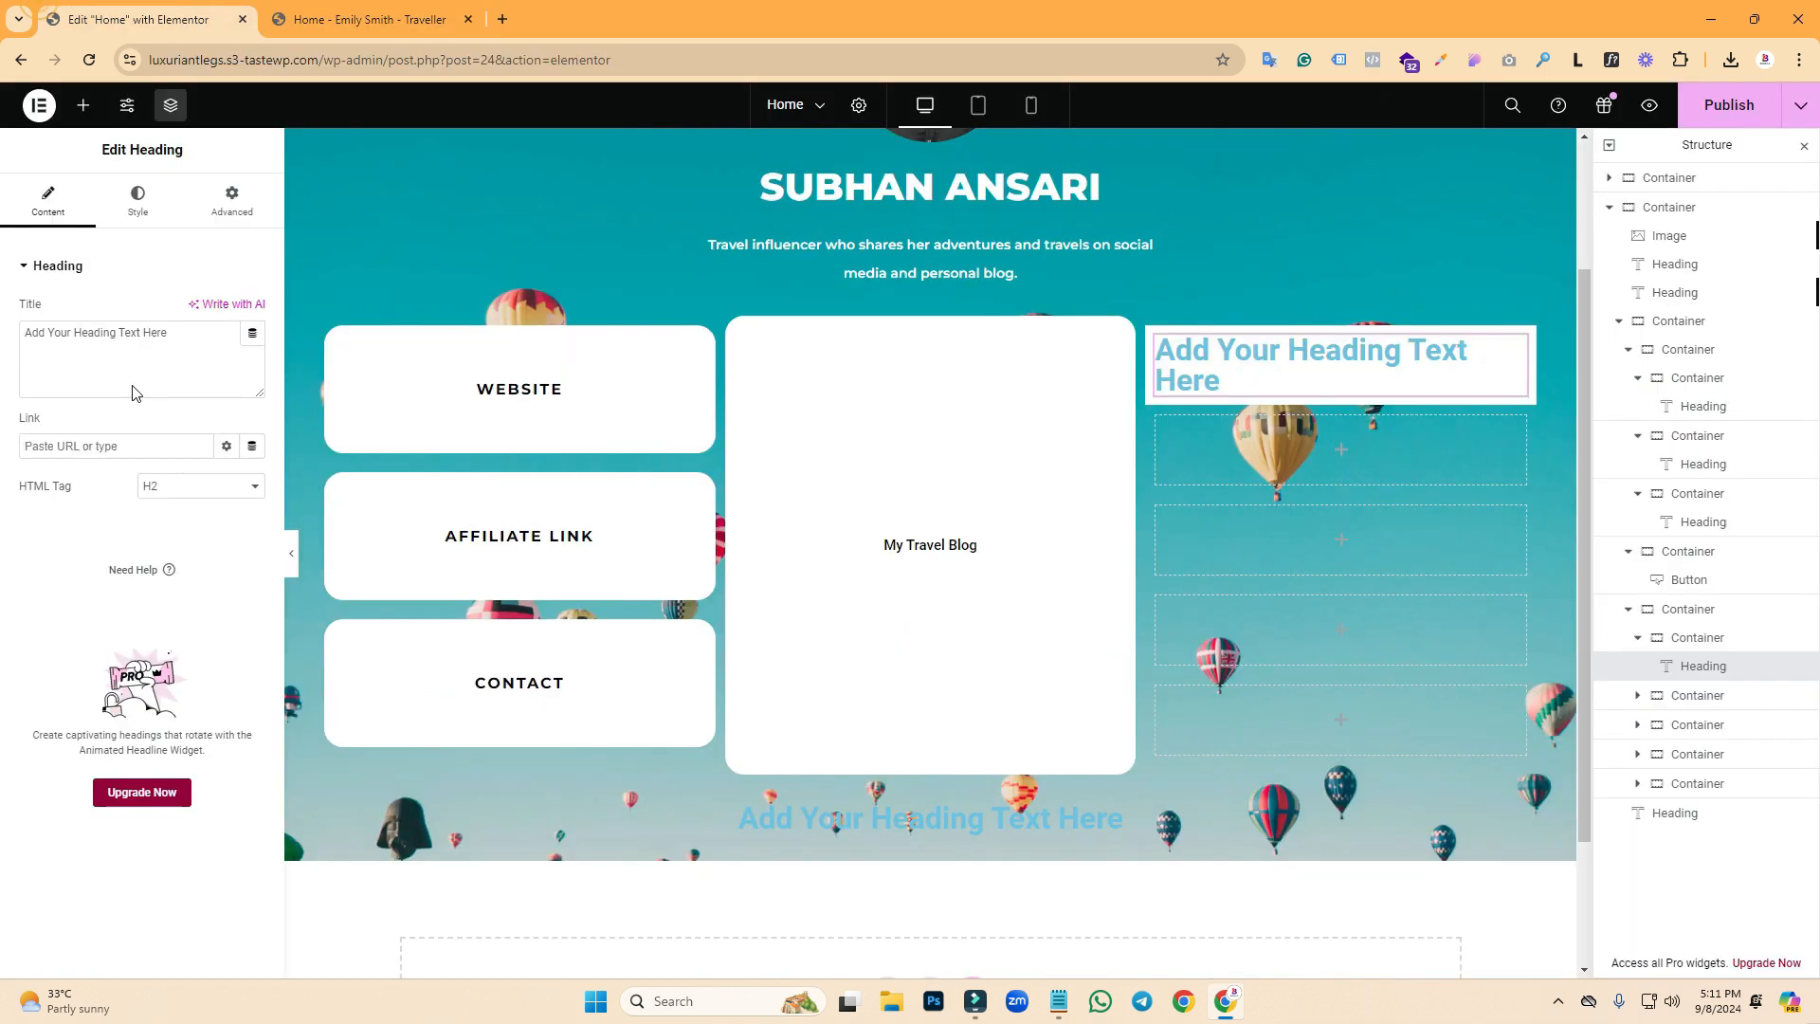
triple_click(175, 333)
type("Youtube")
- Make the Youtube heading's text colour black
left_click(138, 201)
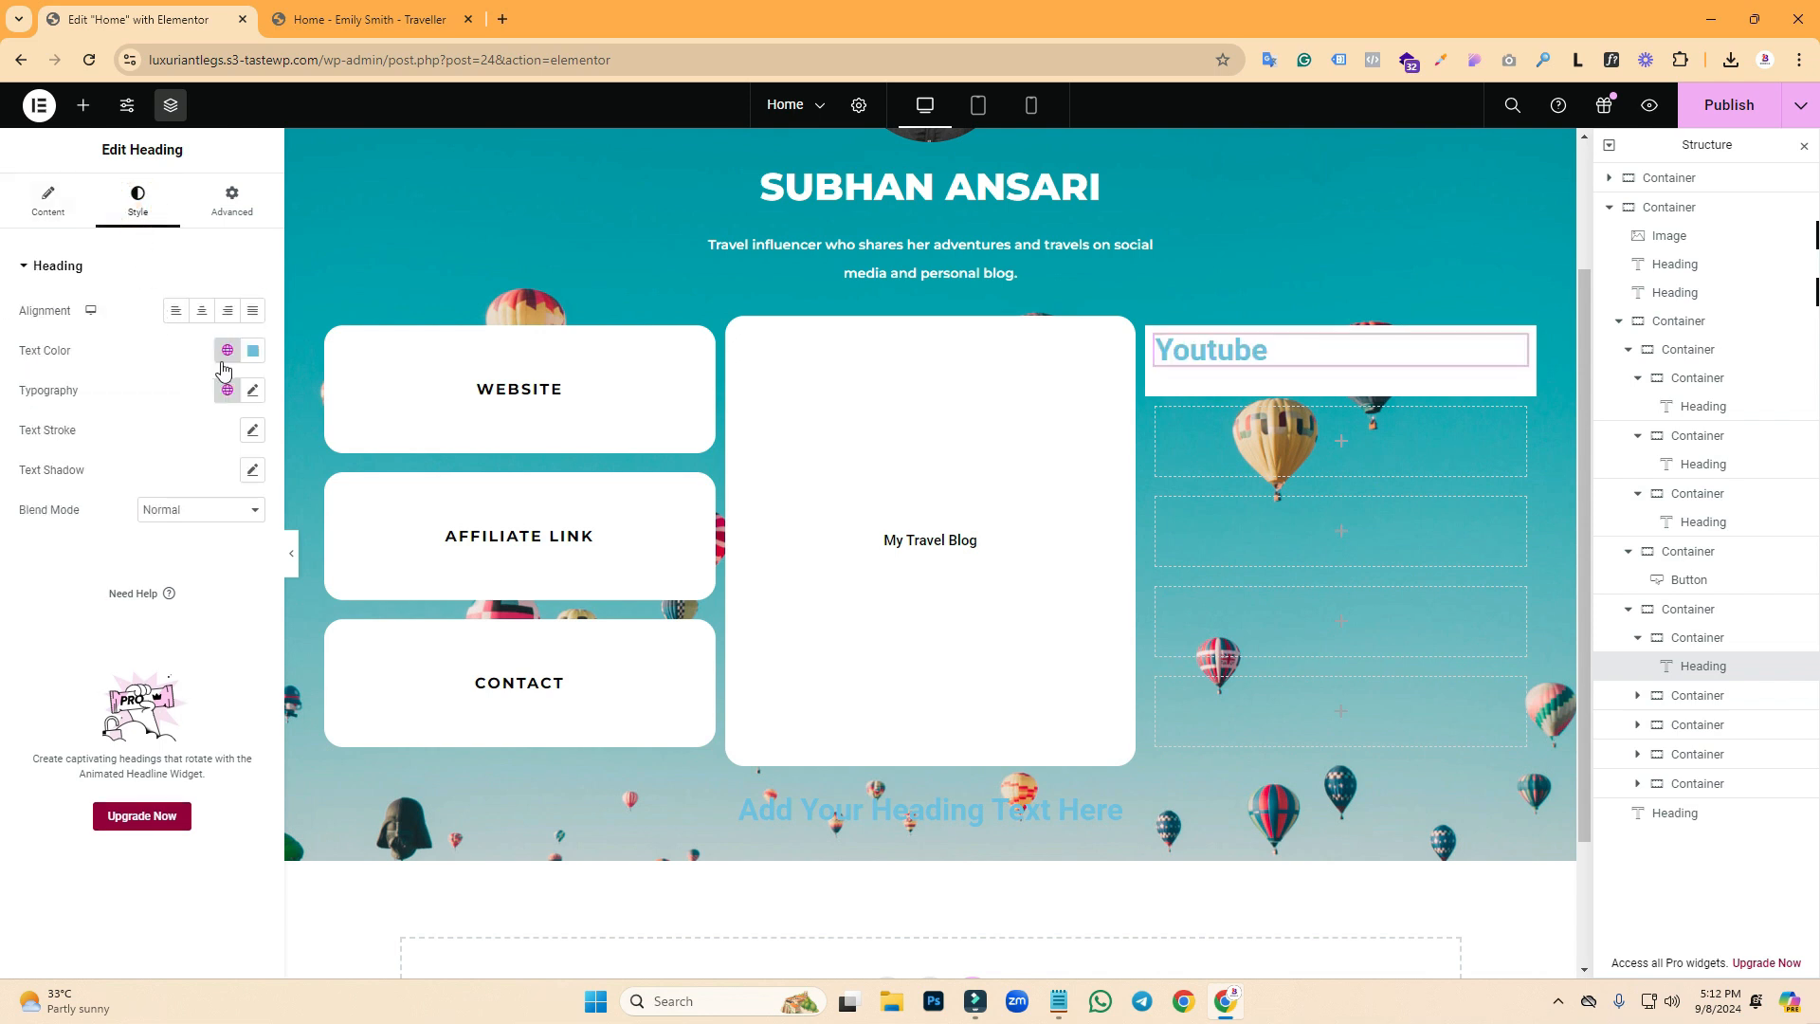
left_click(254, 351)
left_click_drag(196, 548, 65, 610)
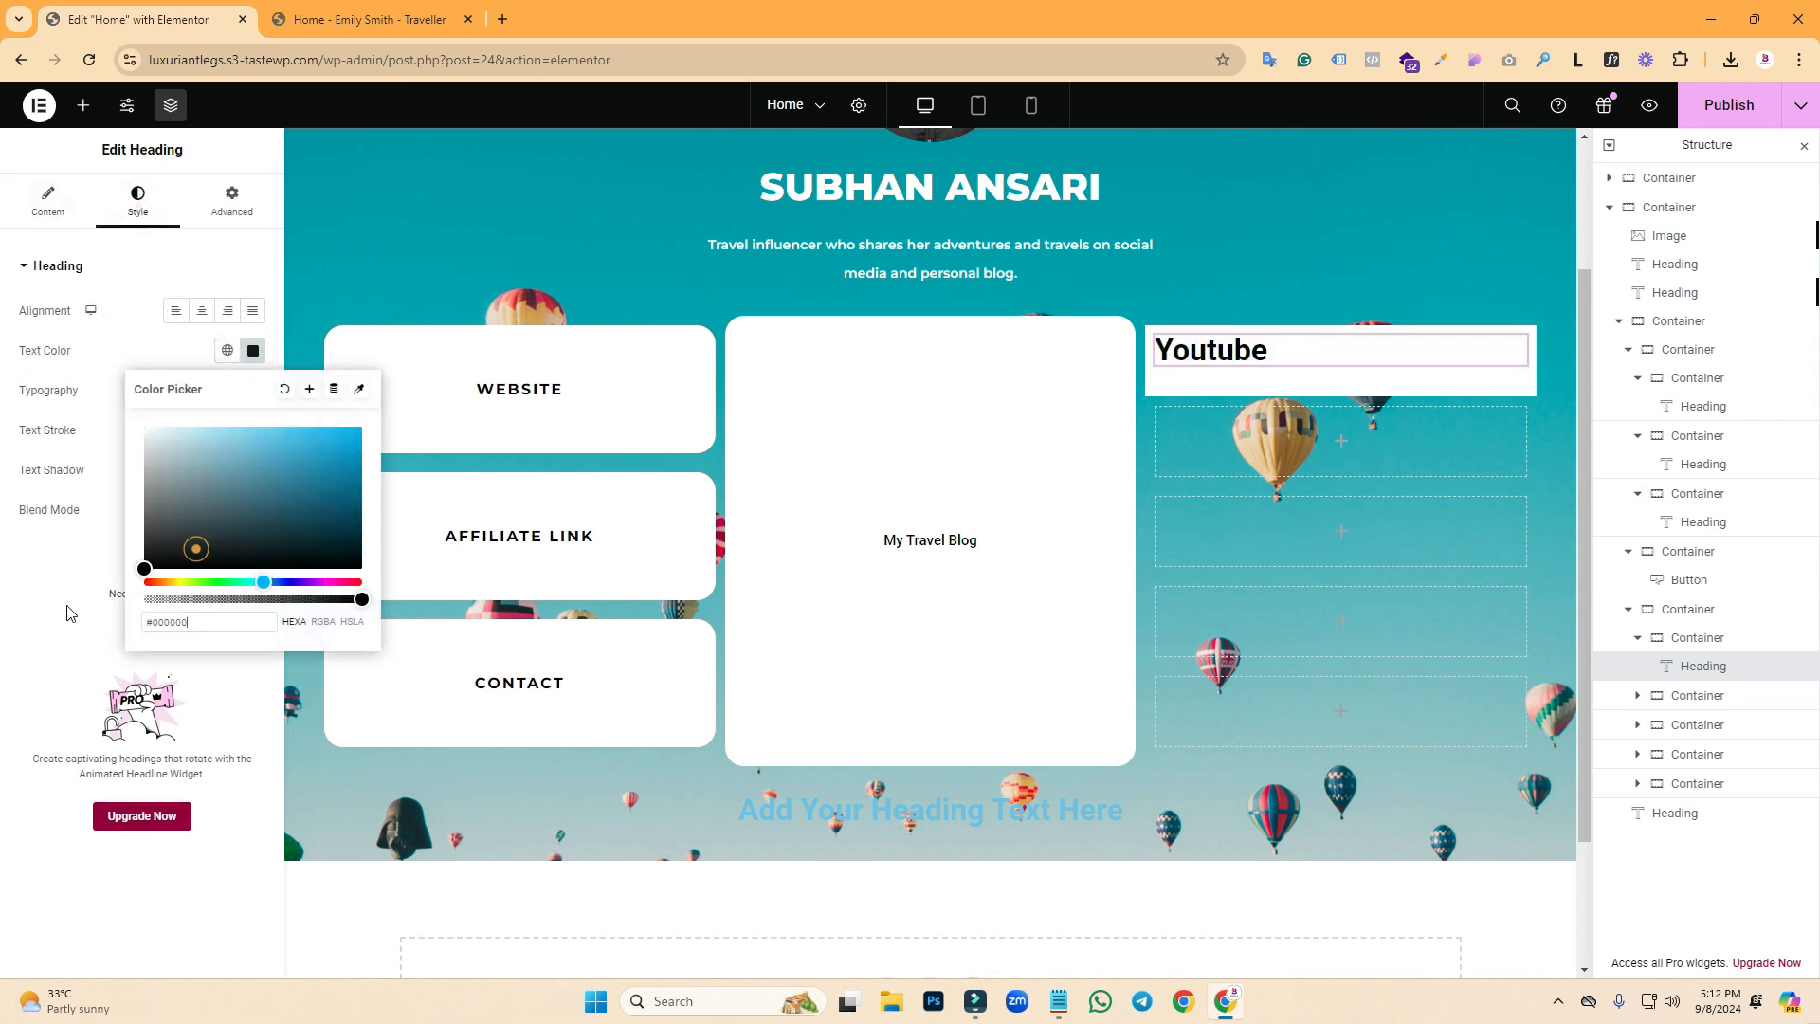
left_click(88, 351)
- Set the heading typography to Montserrat, 17 px, bold and uppercase
left_click(252, 390)
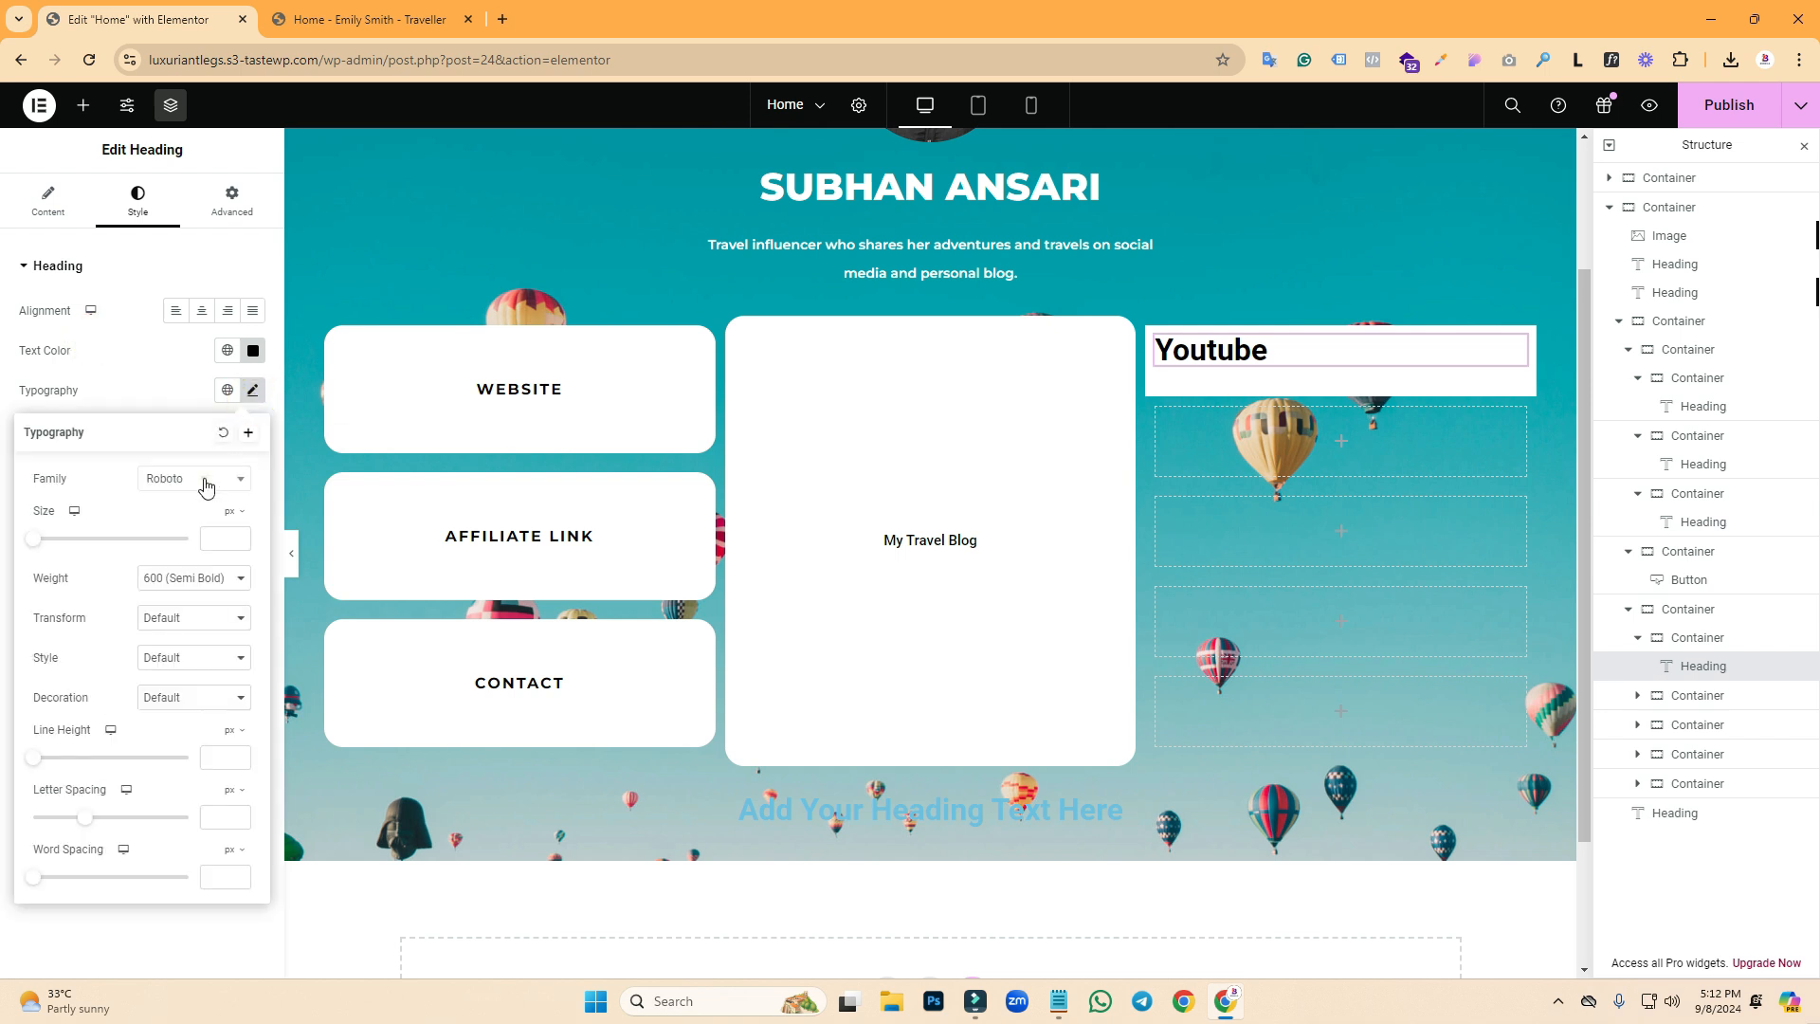
left_click(206, 486)
type("montse")
left_click(181, 563)
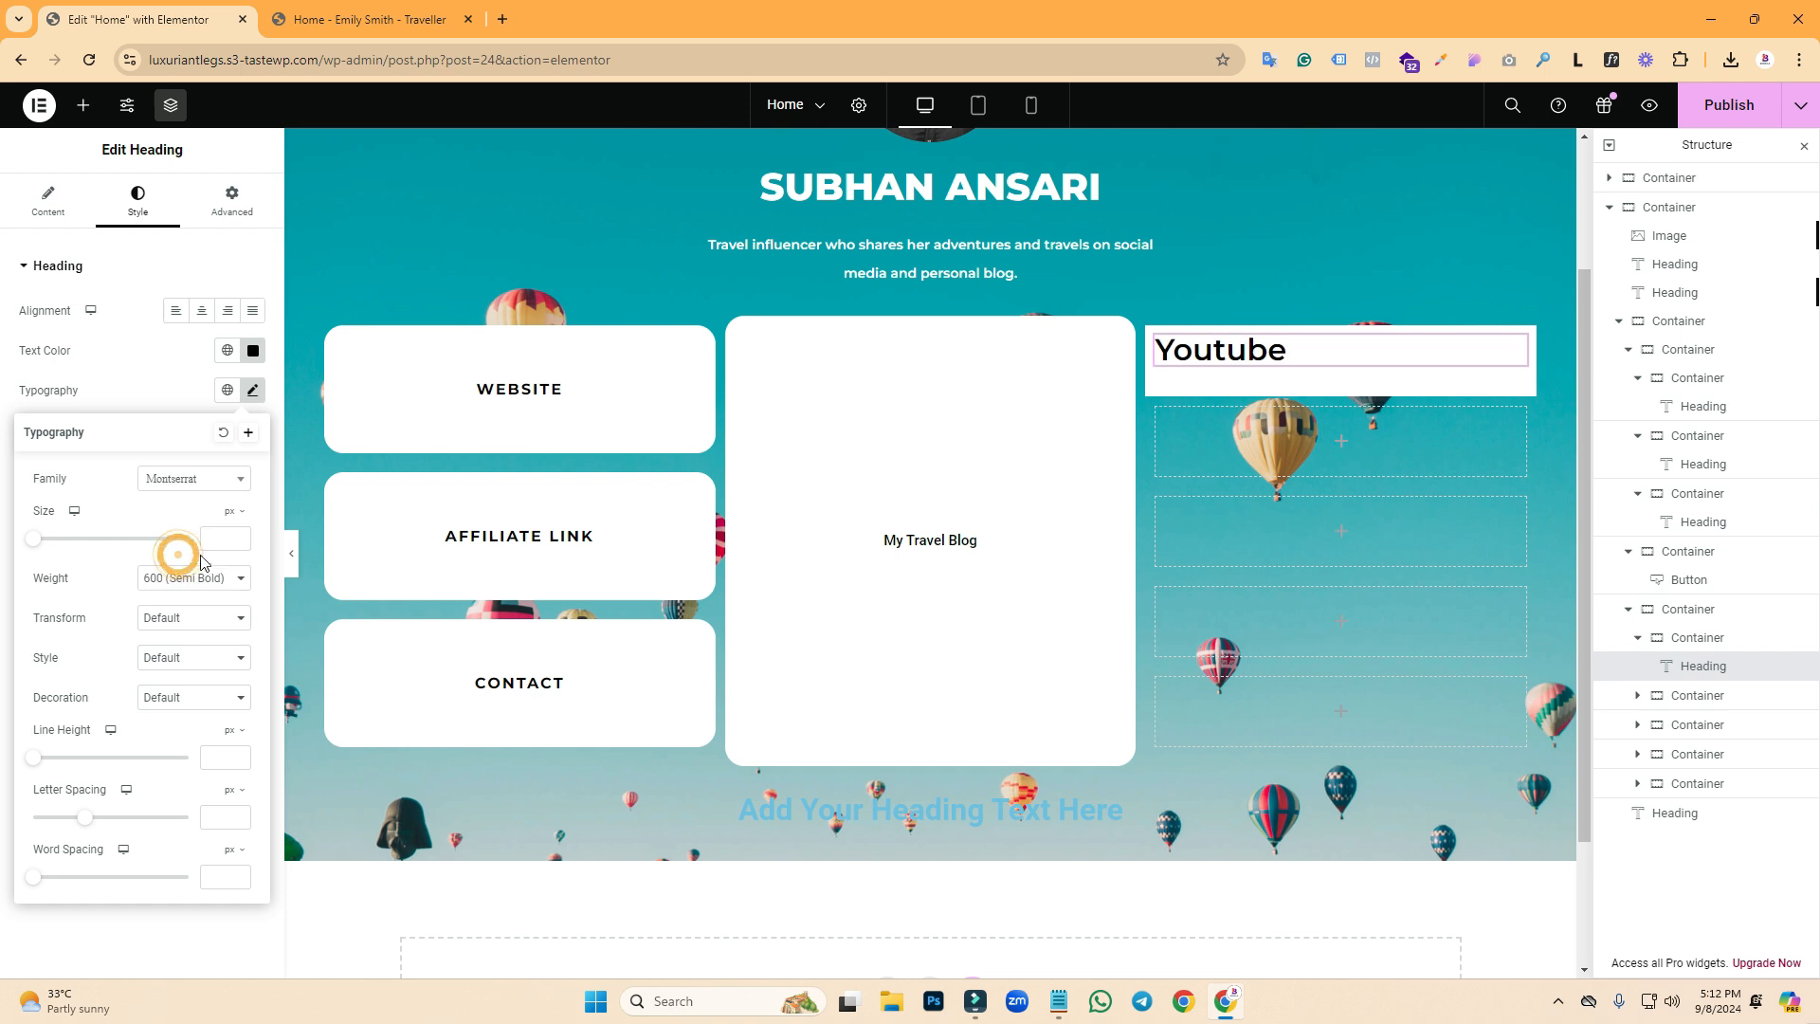
left_click(221, 539)
type("16")
key("BackSpace")
type("7")
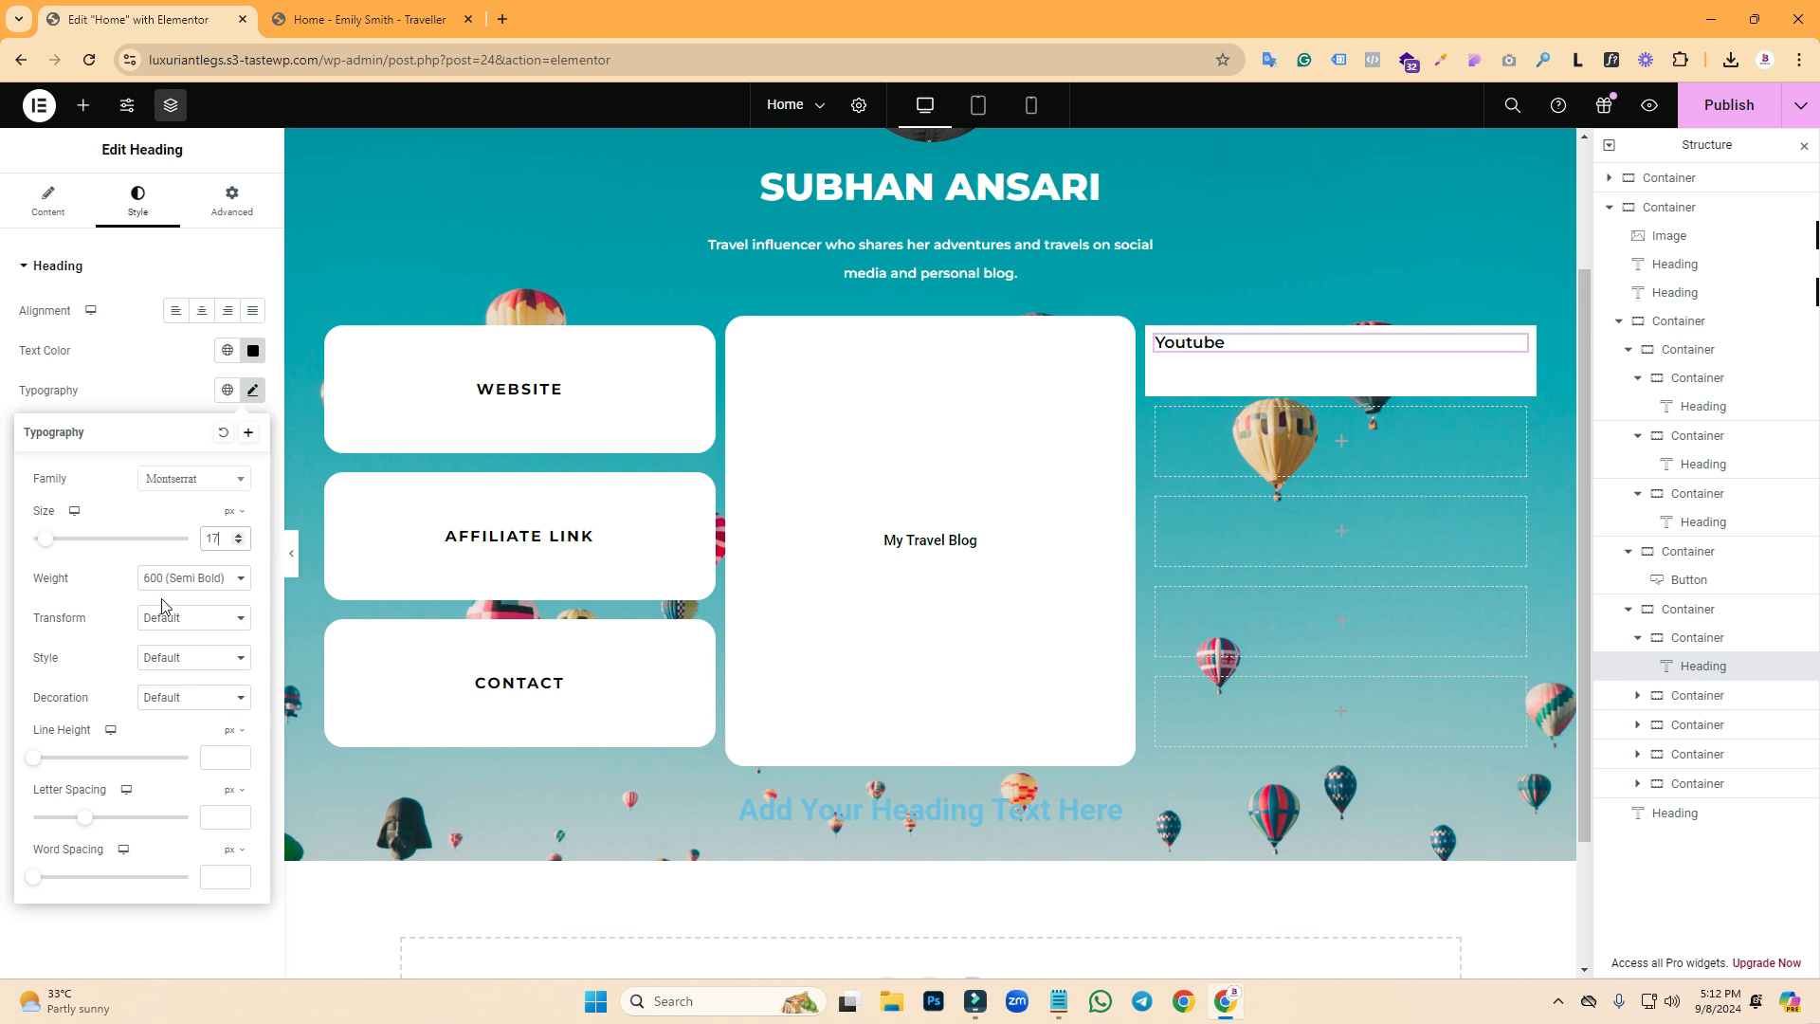
left_click(160, 582)
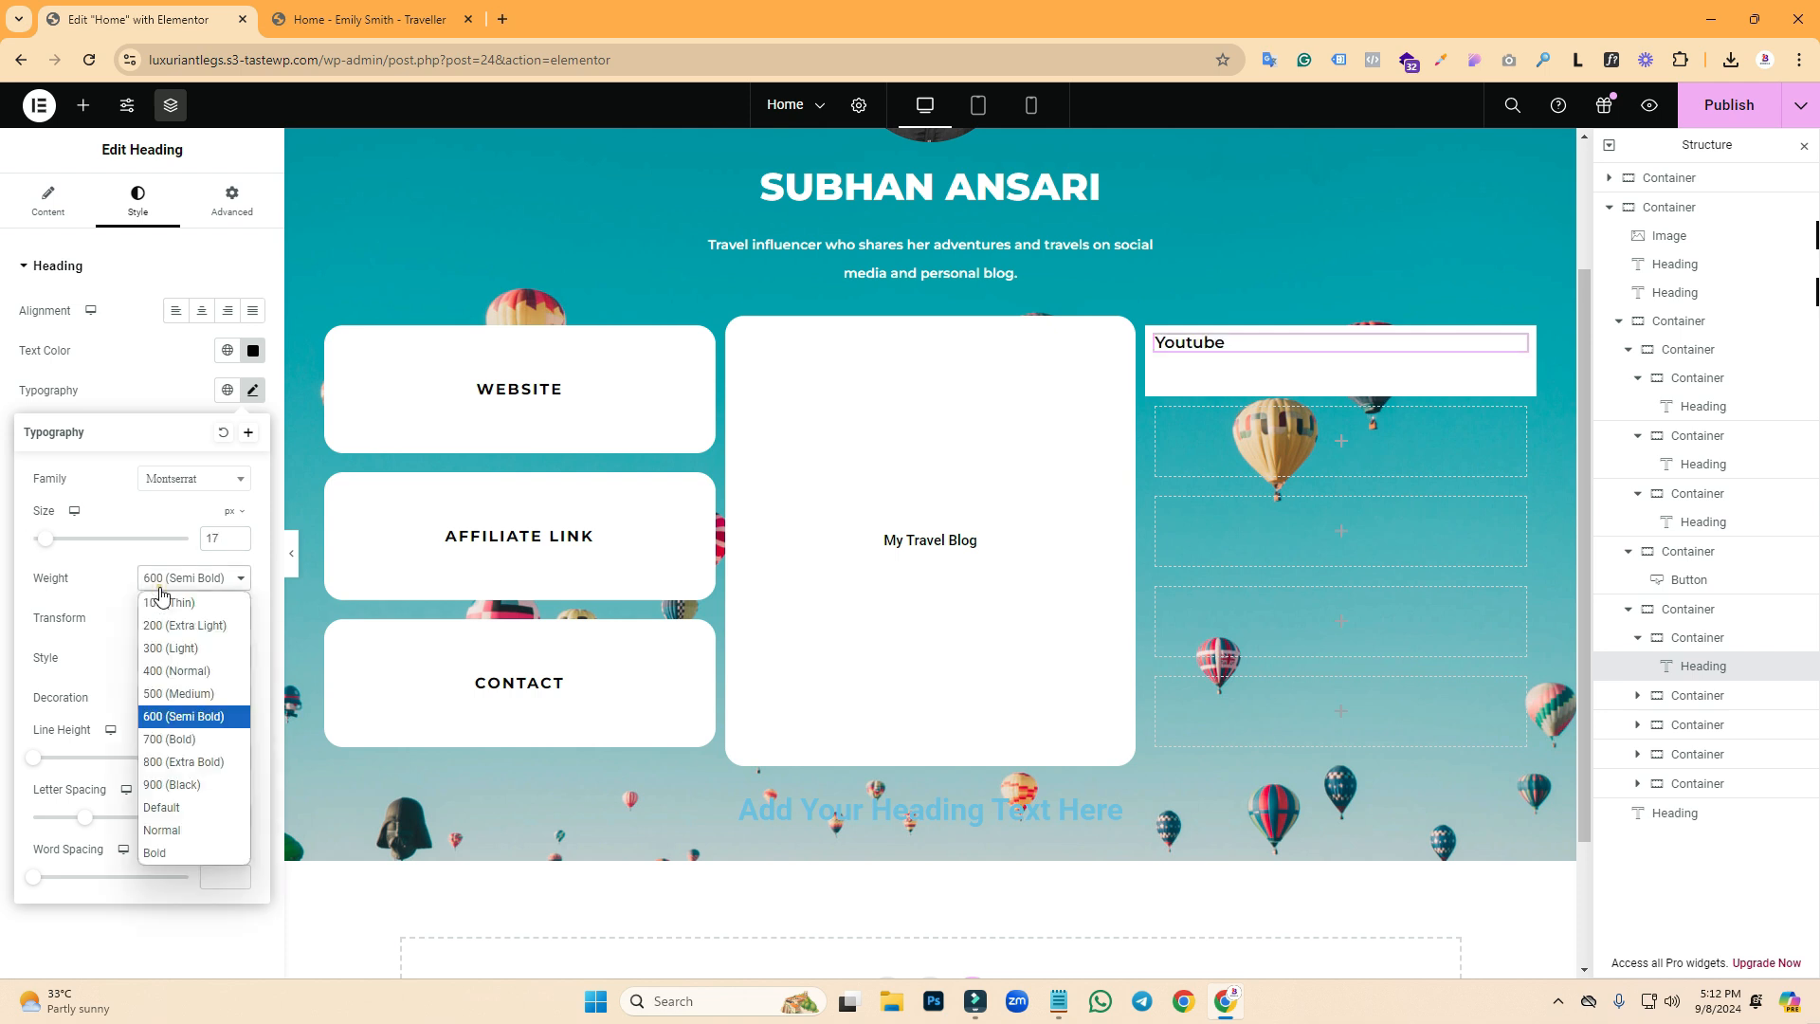
left_click(194, 741)
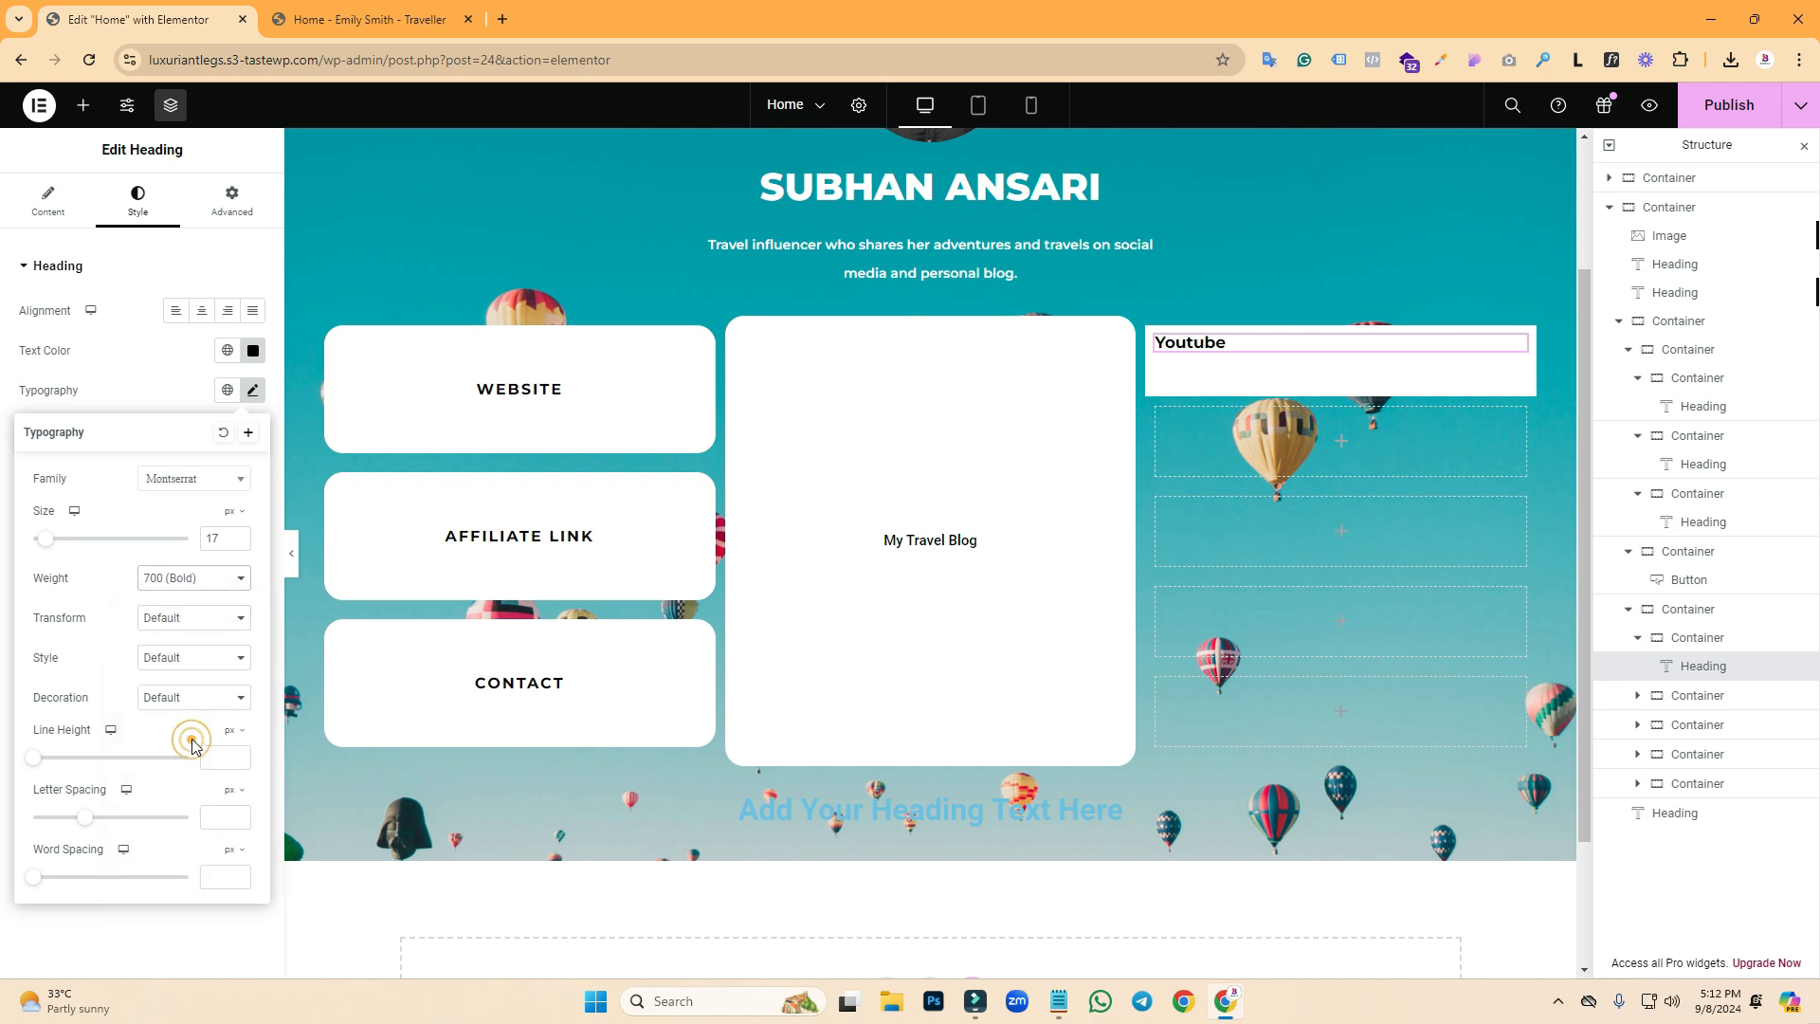
left_click(184, 621)
left_click(173, 681)
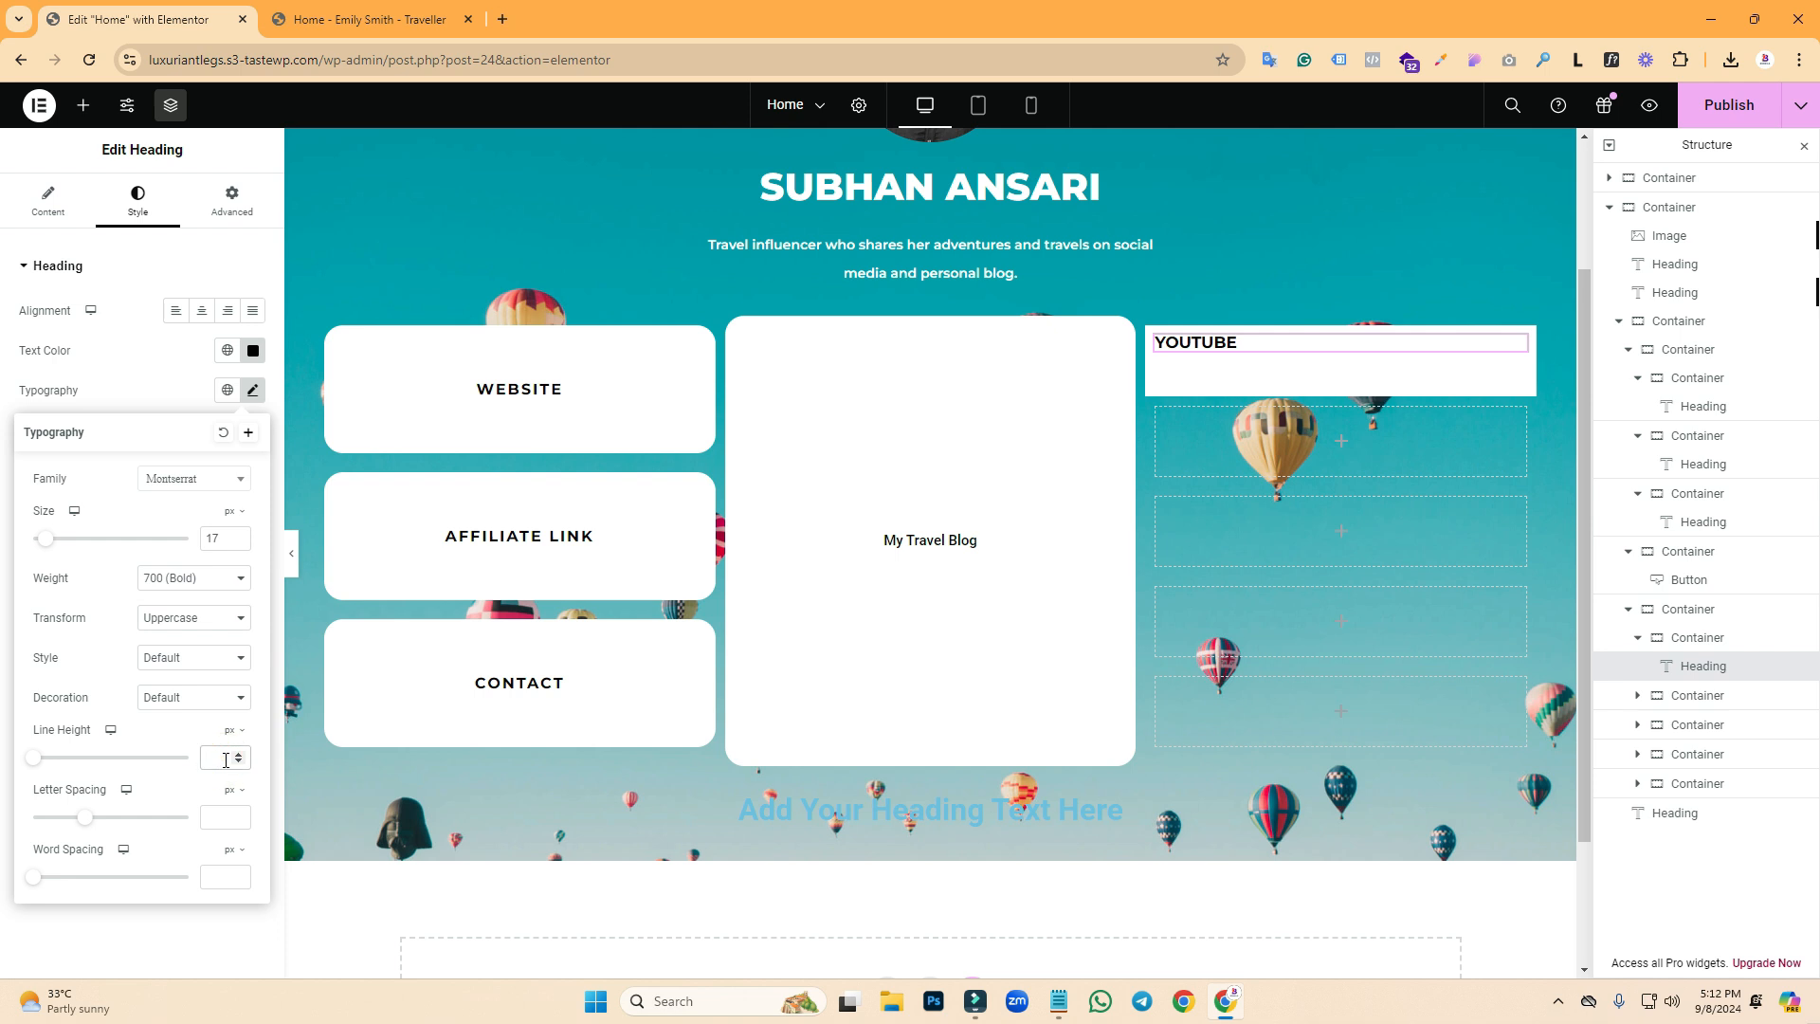
- Give the YOUTUBE heading a 20 px line height and 2 px letter spacing
type("20")
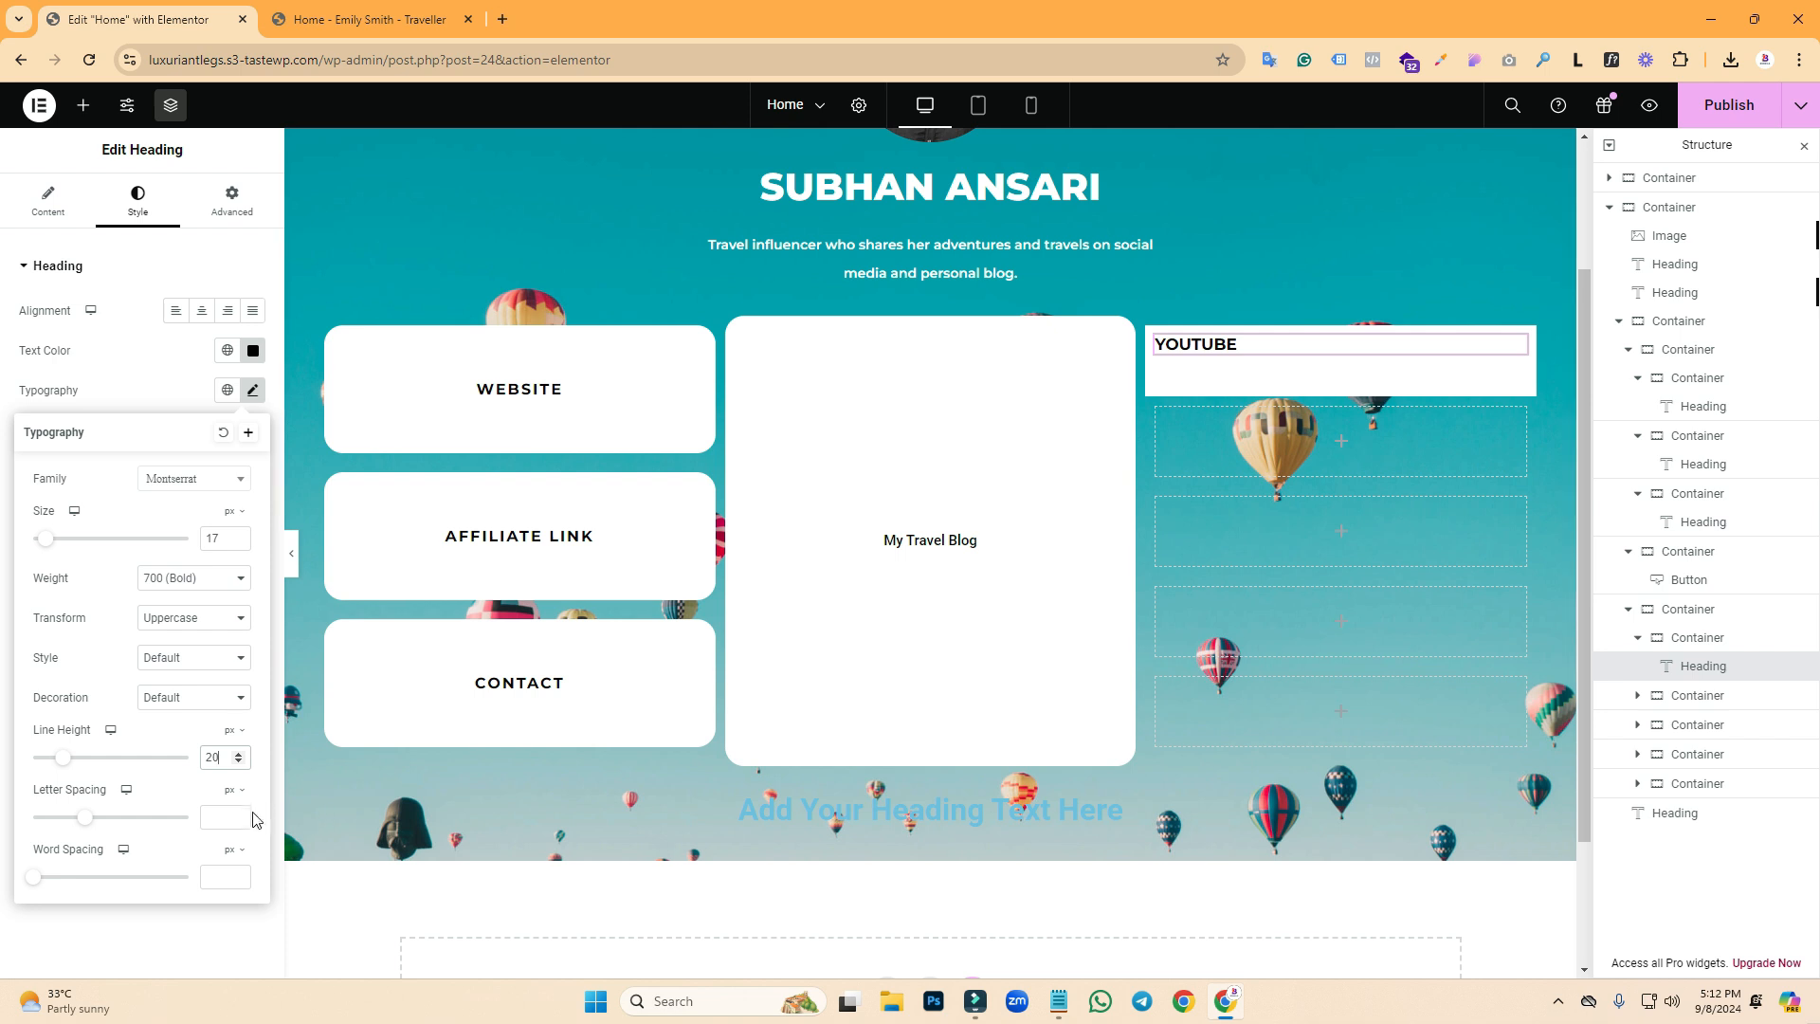
left_click(224, 822)
type("5")
key("BackSpace")
type("2")
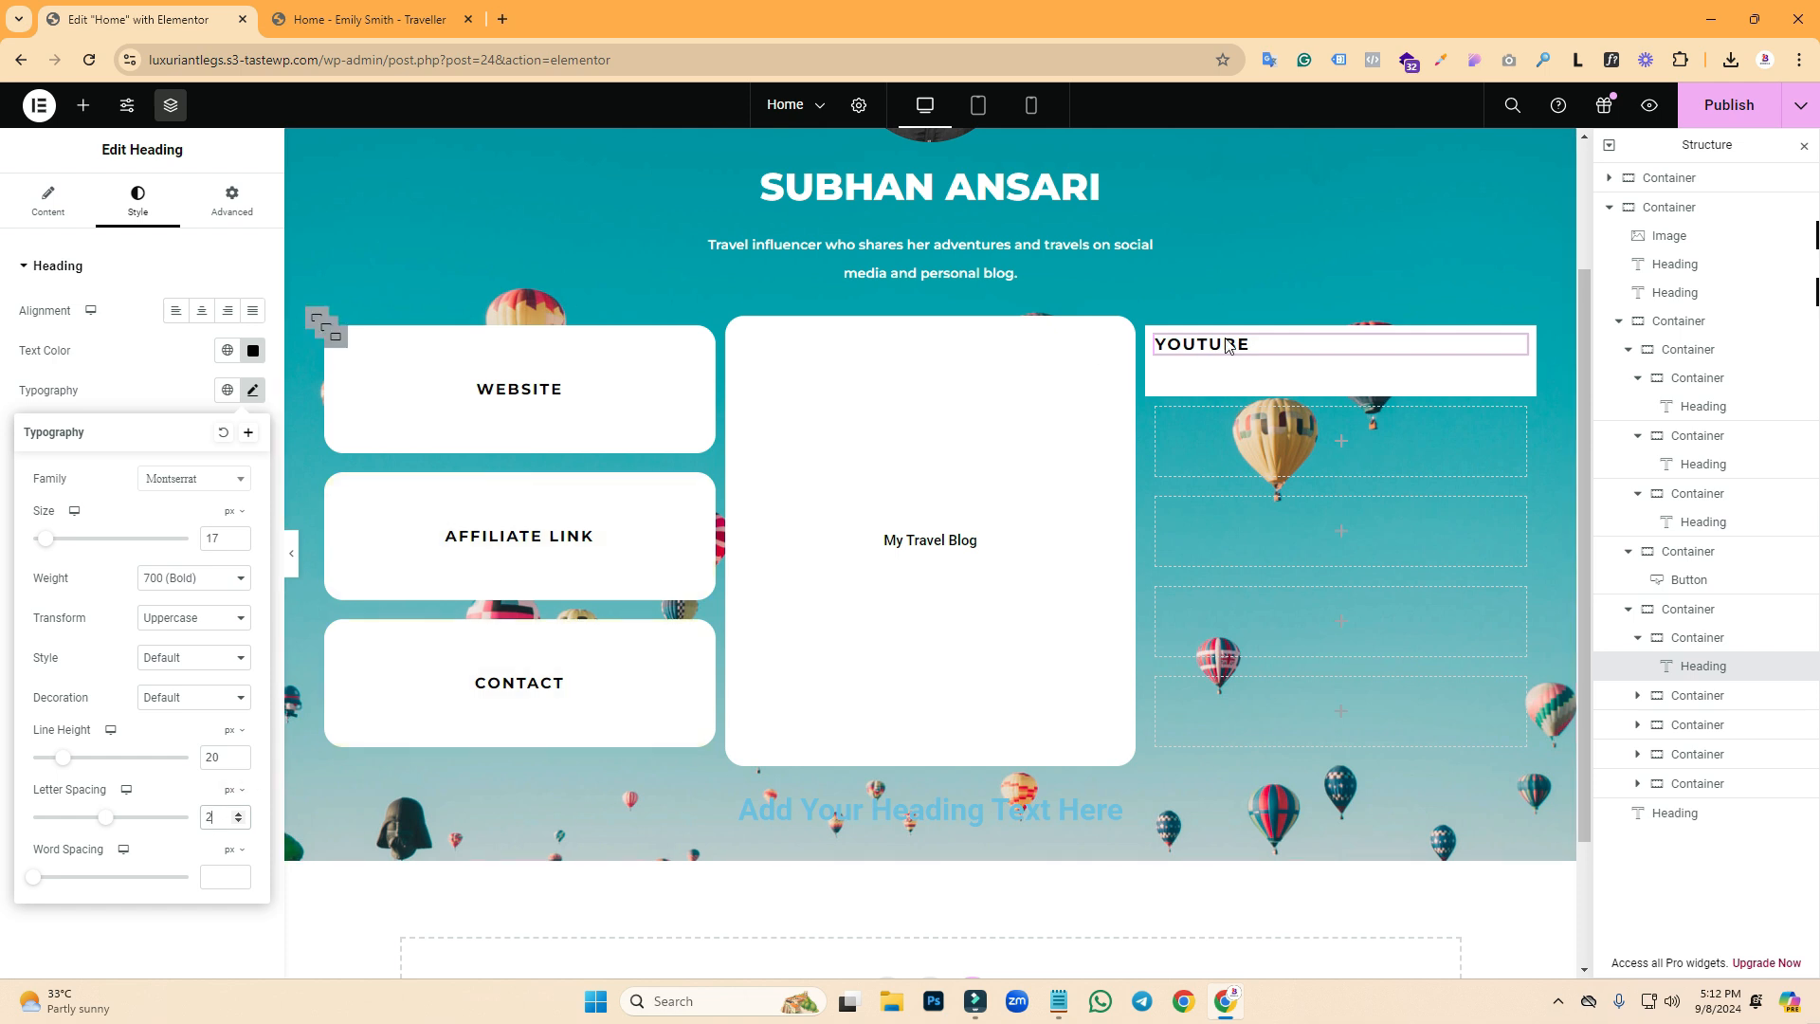
left_click(1149, 332)
- Centre the YOUTUBE heading horizontally and vertically within its box
left_click(47, 204)
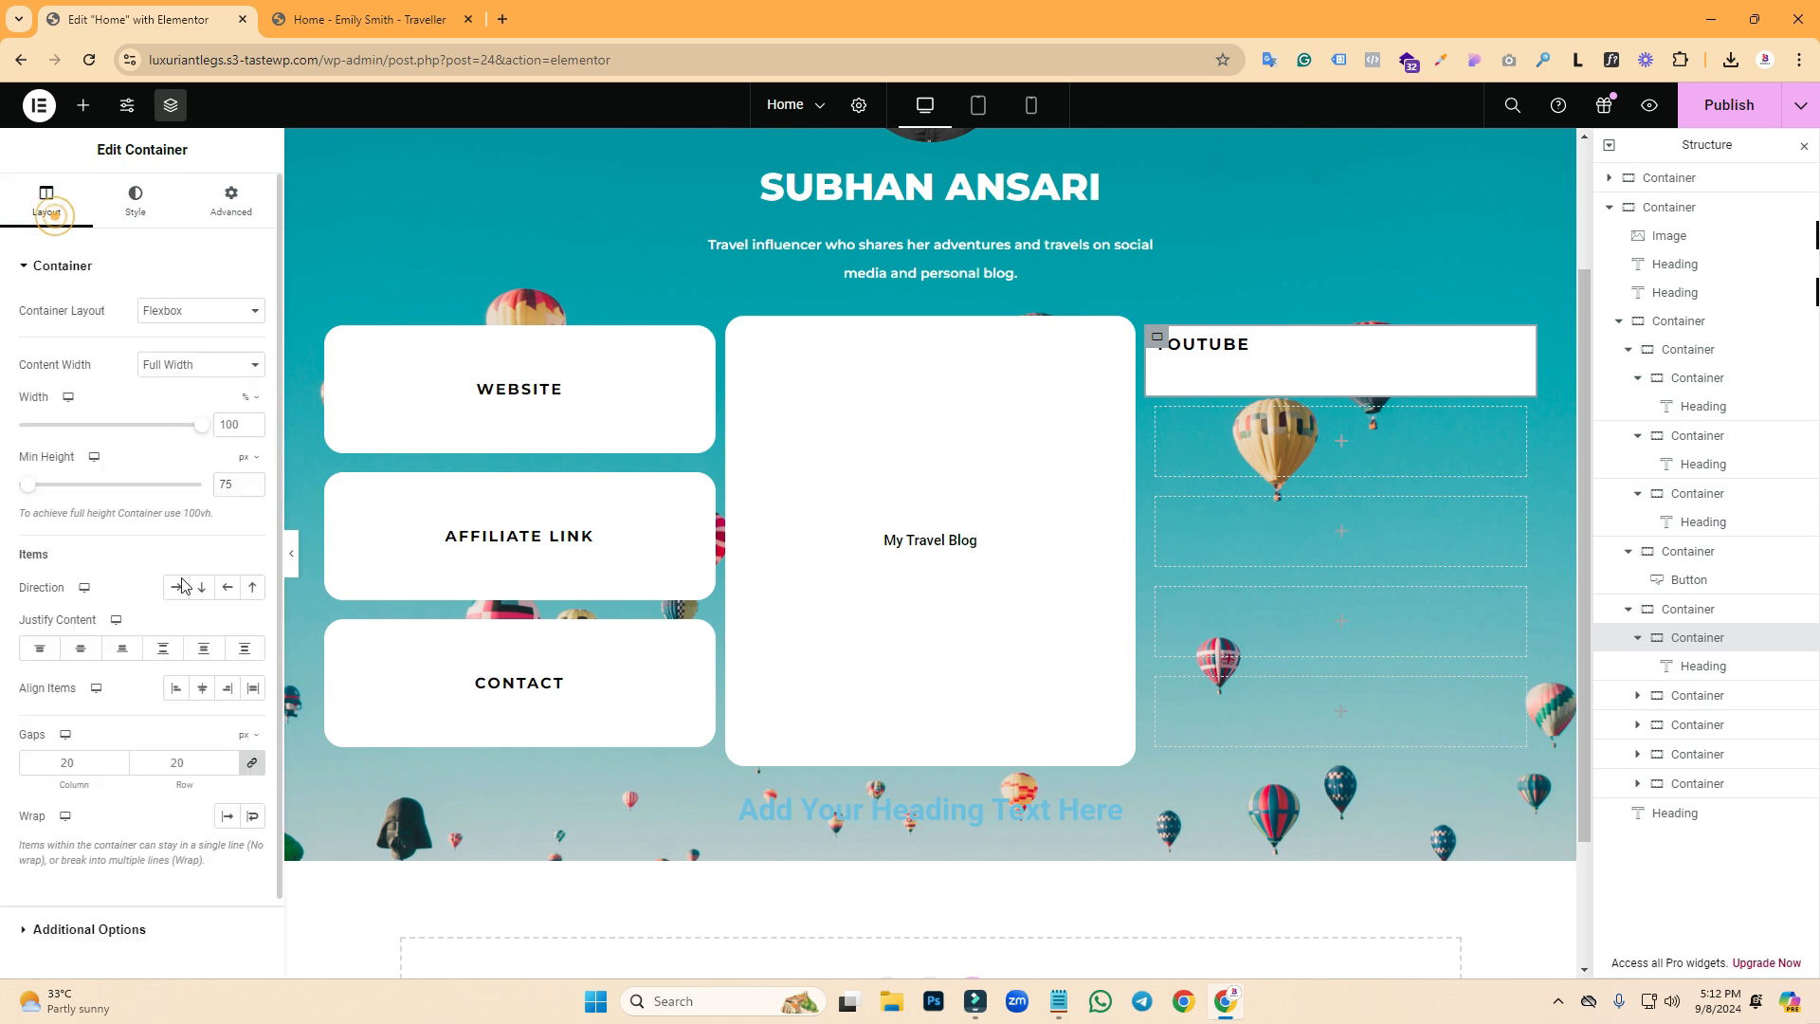
left_click(40, 649)
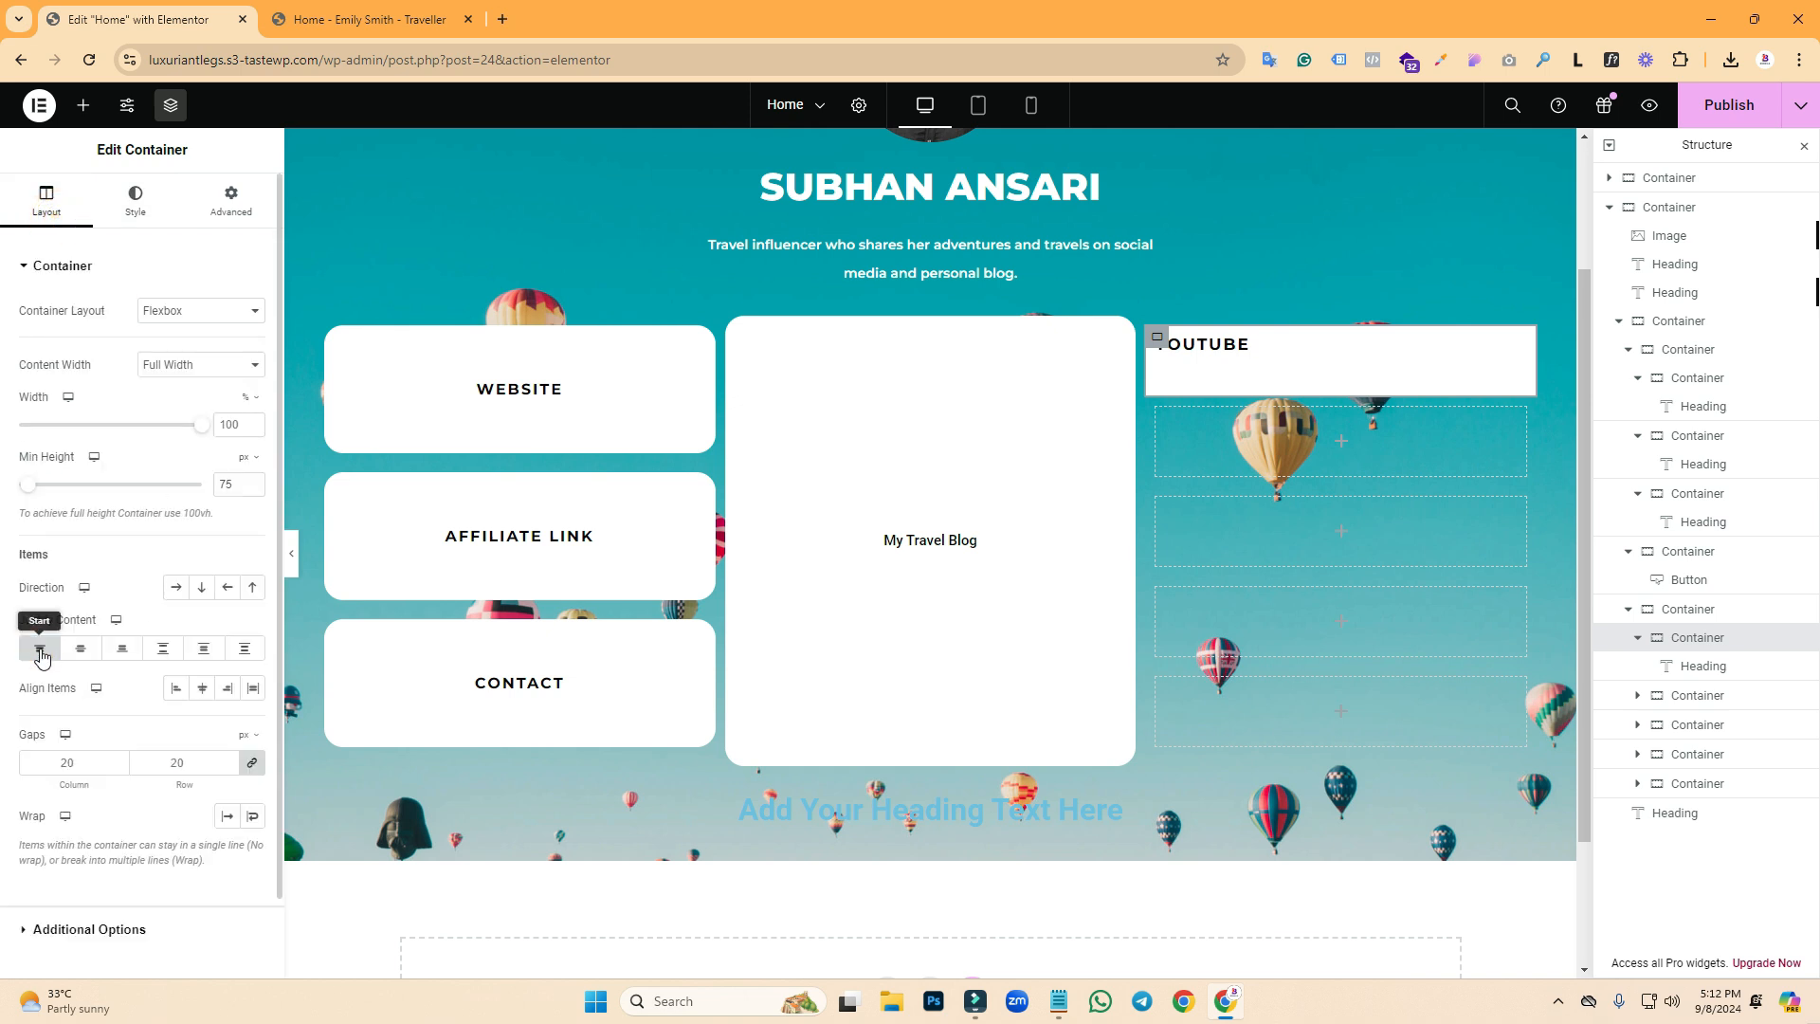
left_click(206, 691)
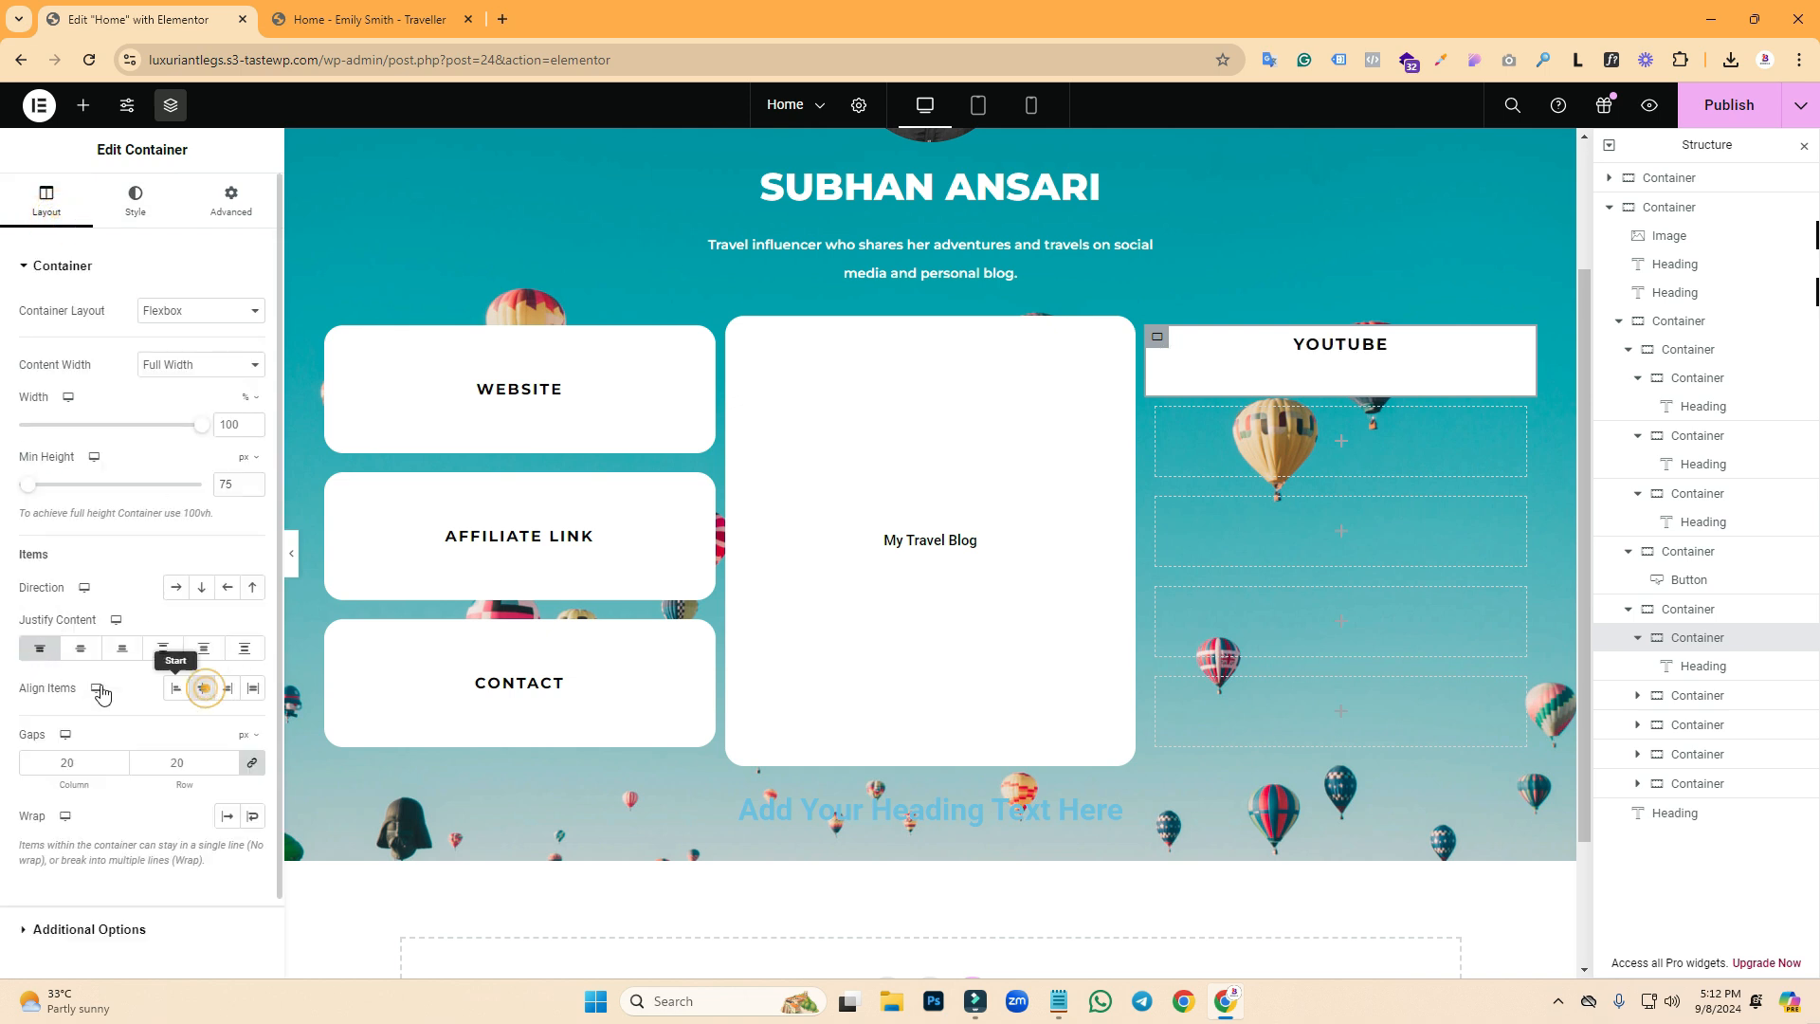
left_click(81, 648)
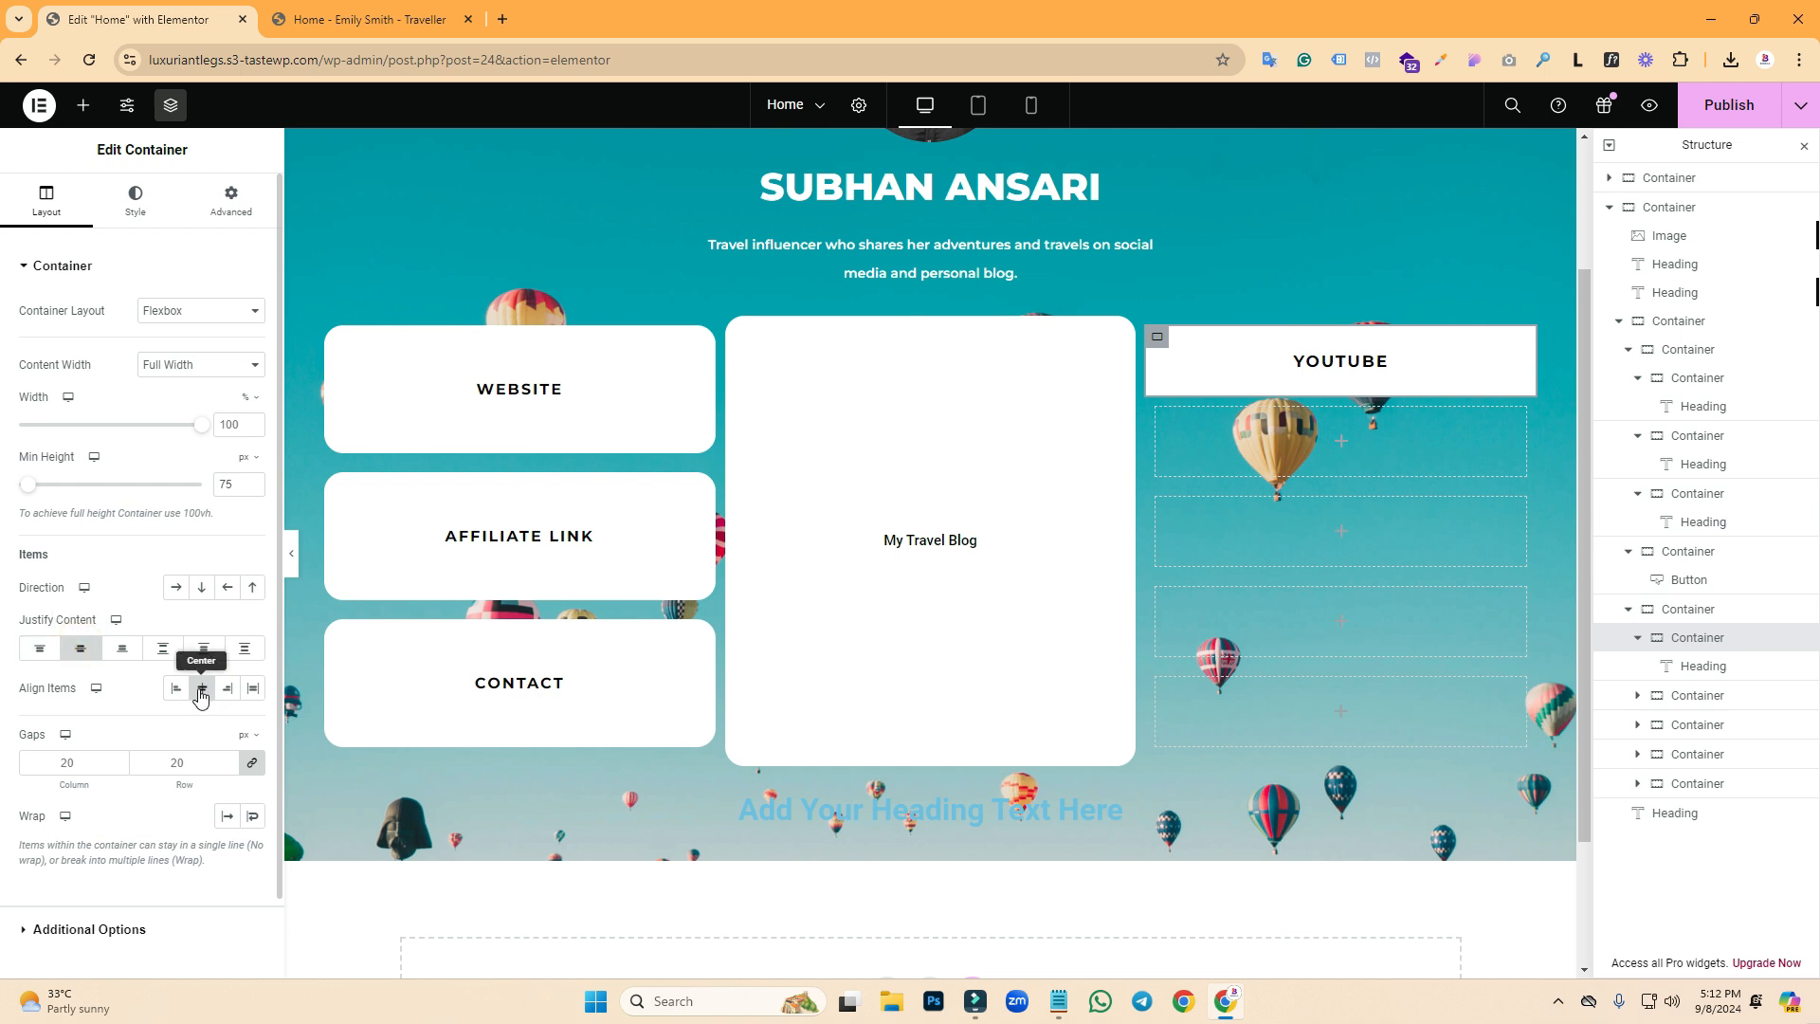
left_click(200, 693)
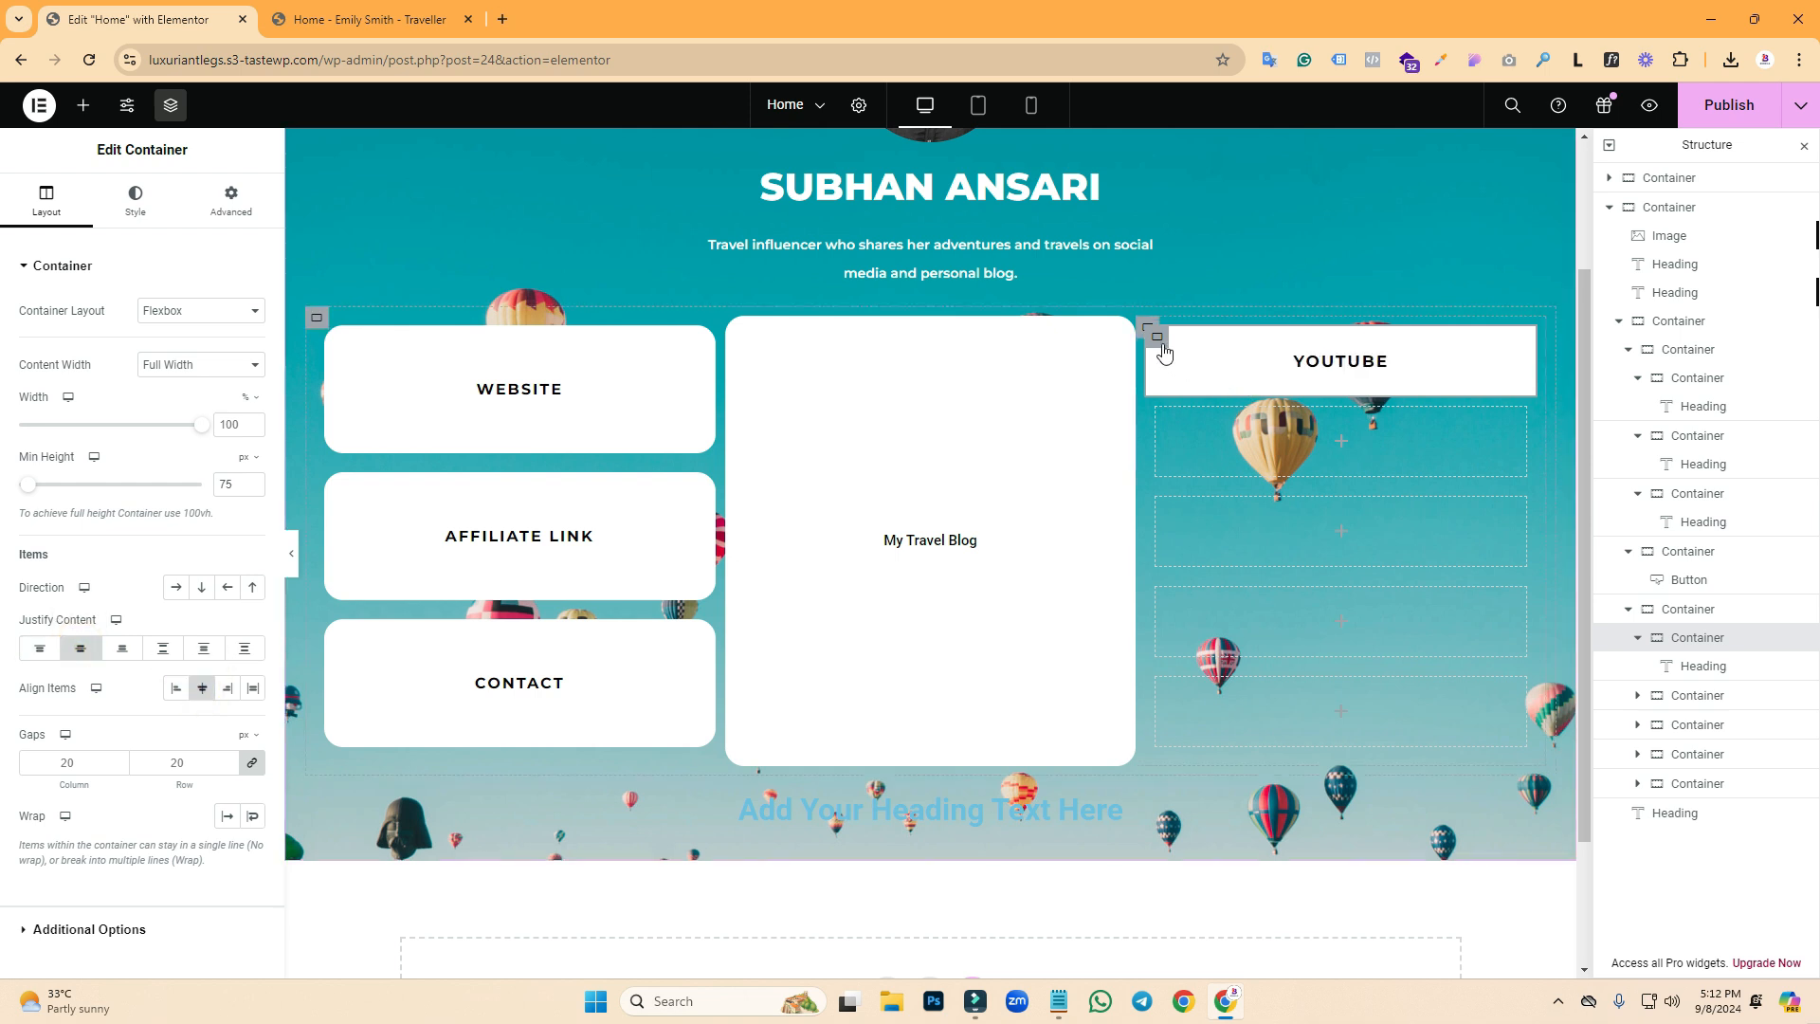
- Round the YOUTUBE box's corners with a 20 px border radius
left_click(133, 209)
left_click(66, 649)
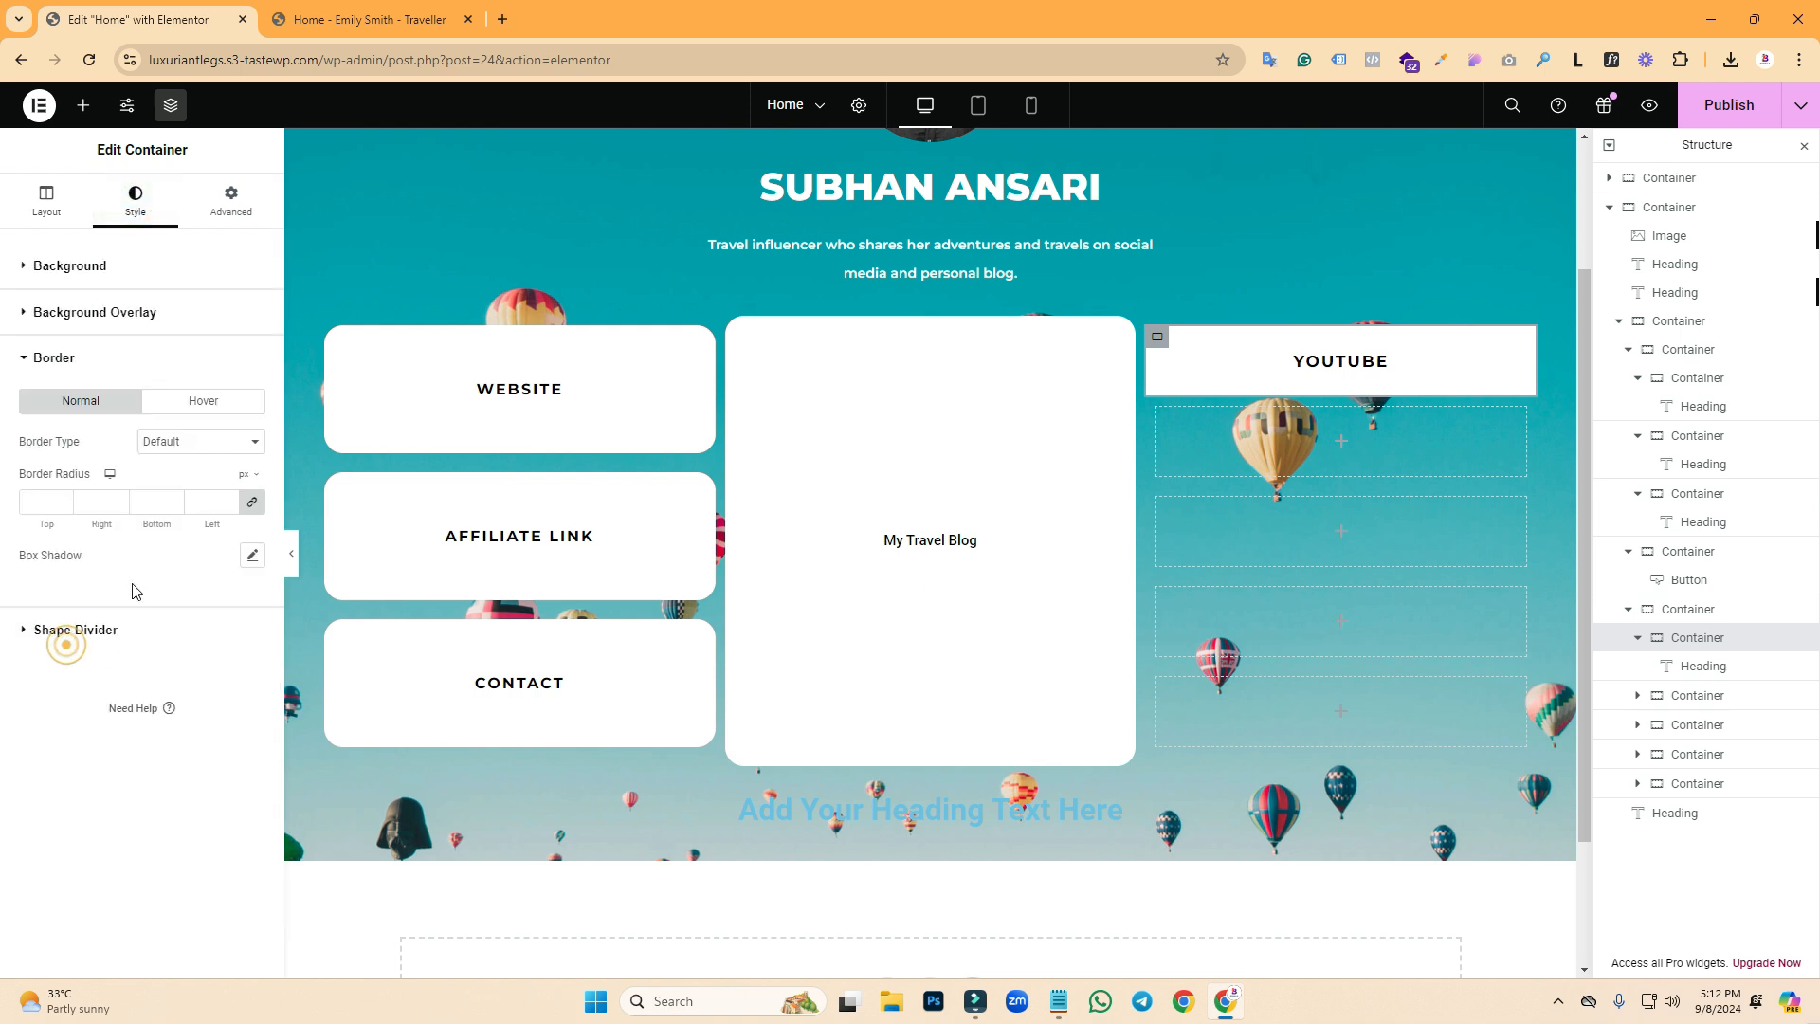
left_click(46, 501)
type("20")
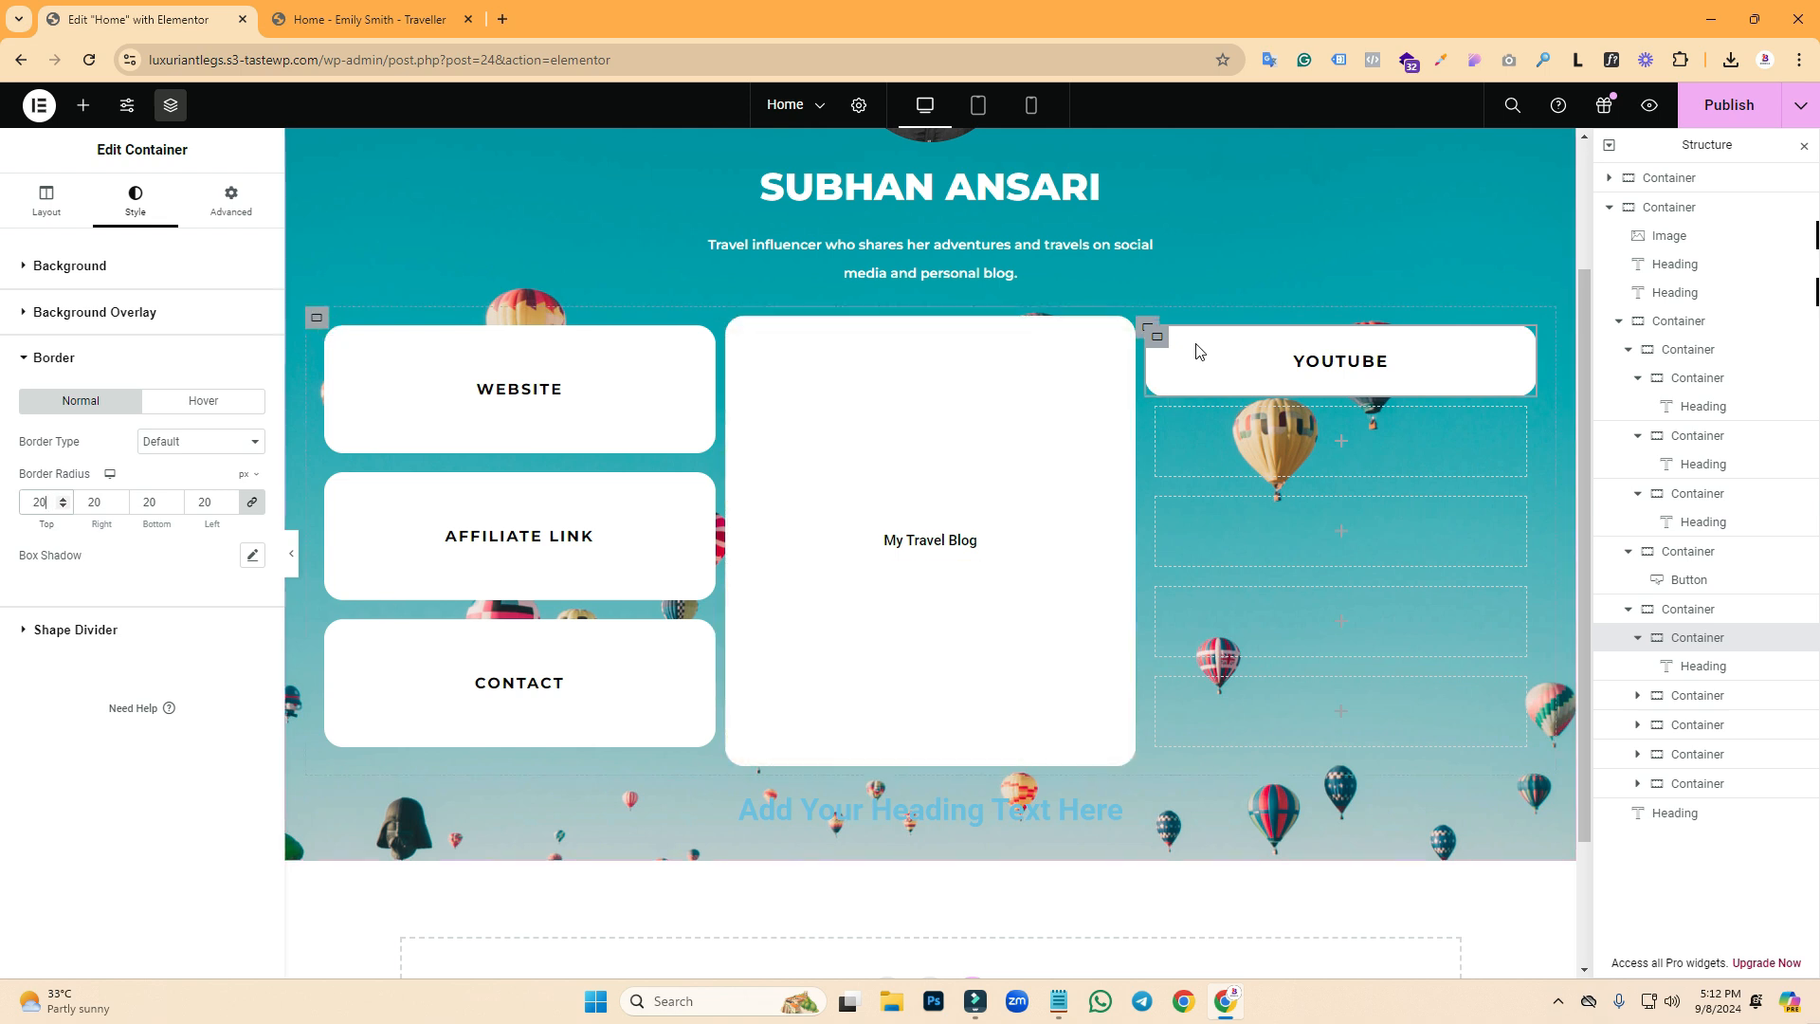
- Copy the YOUTUBE box and paste its style onto the empty box below
right_click(1159, 339)
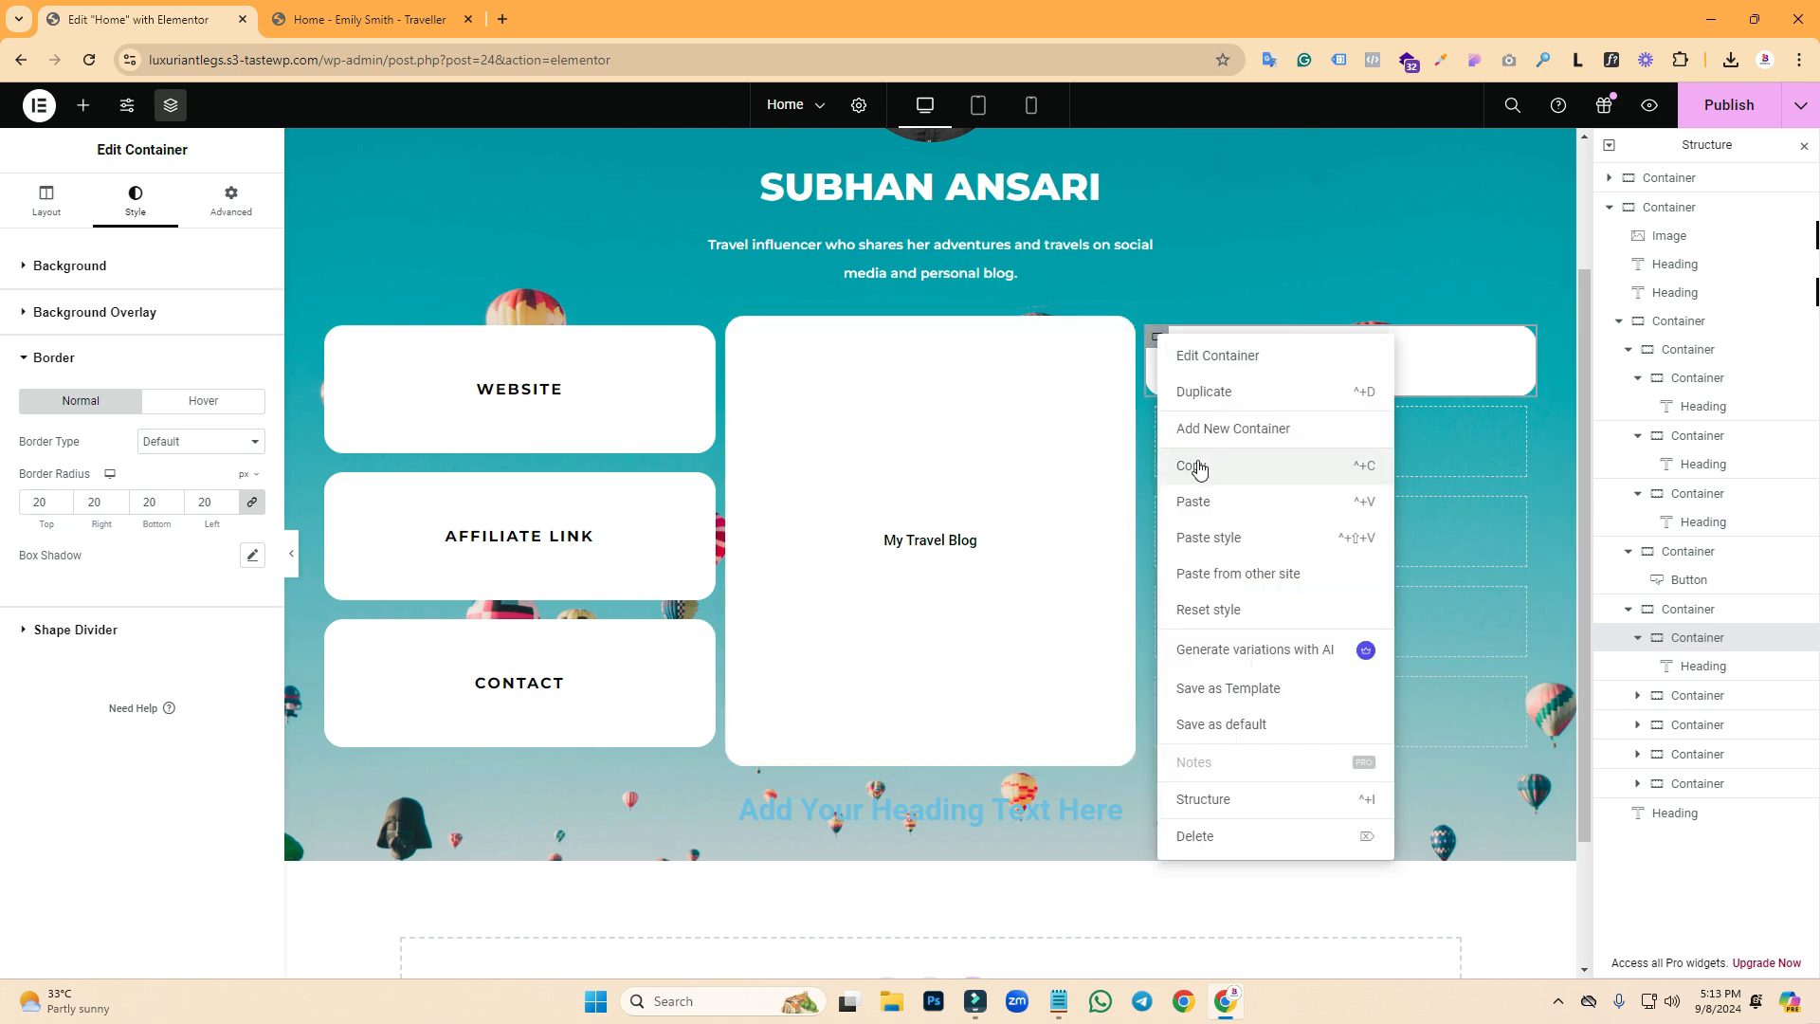
left_click(1199, 469)
right_click(1245, 441)
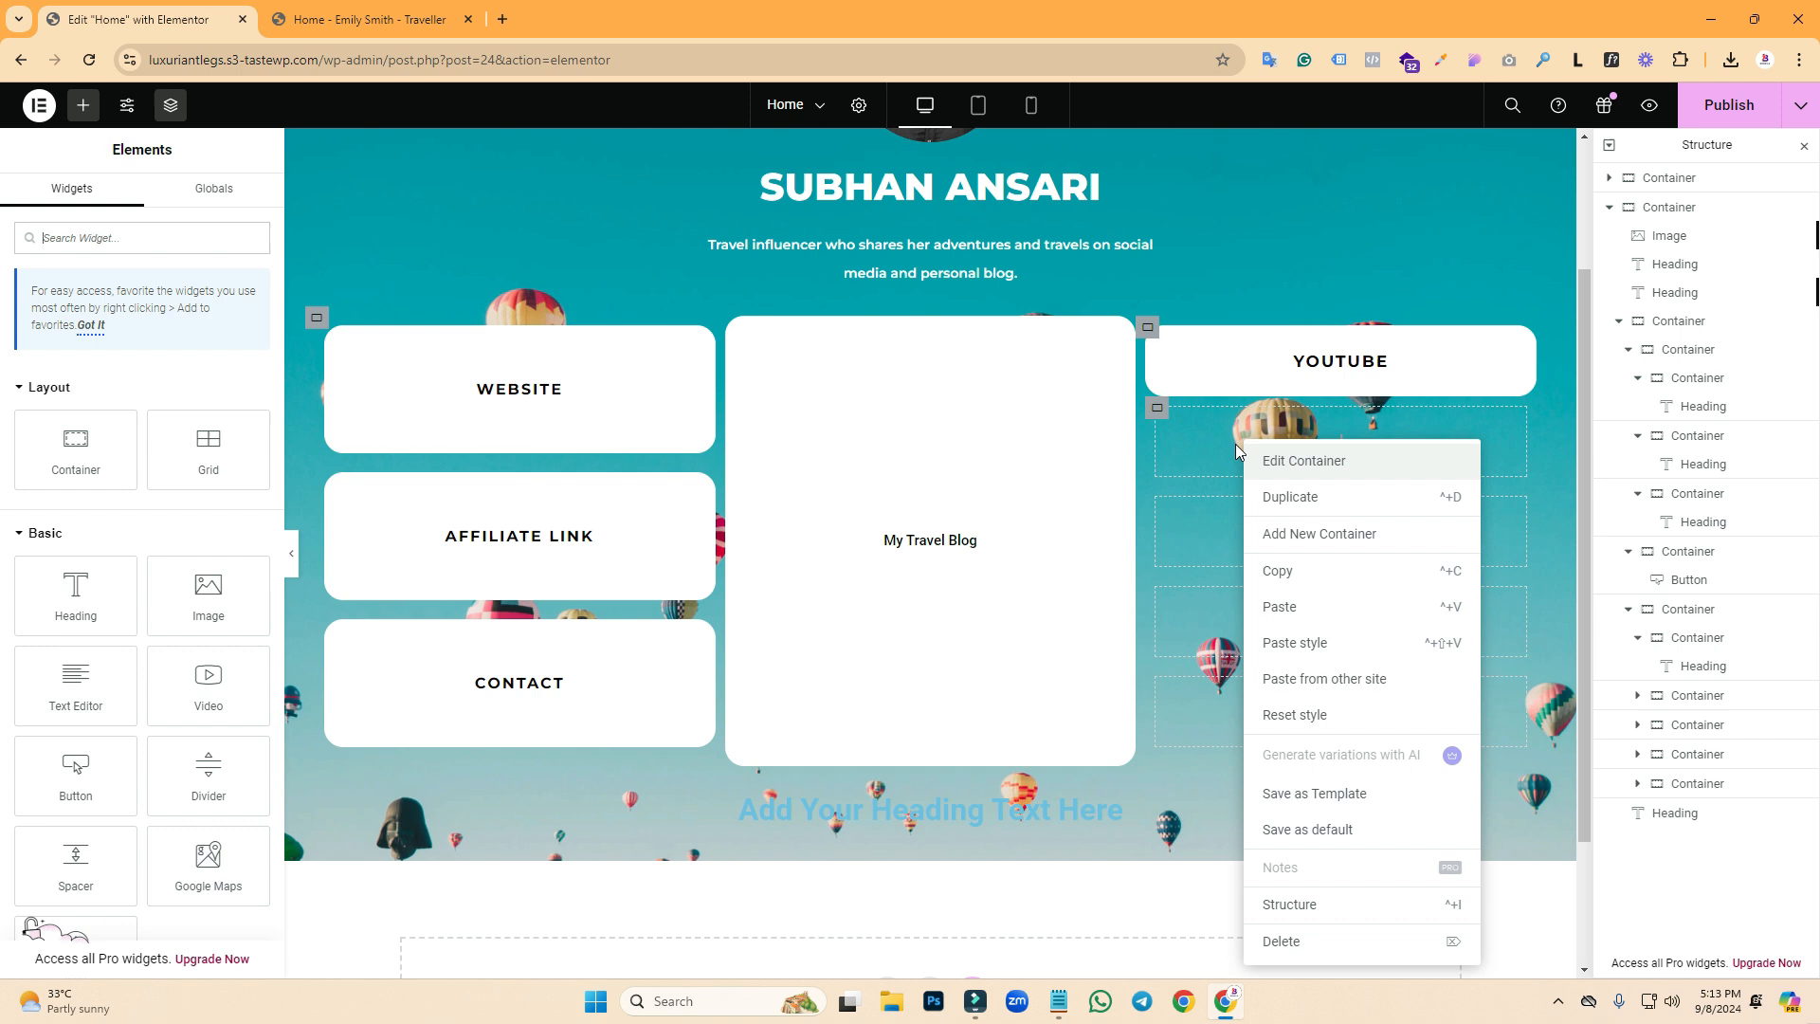
left_click(1286, 654)
right_click(1220, 532)
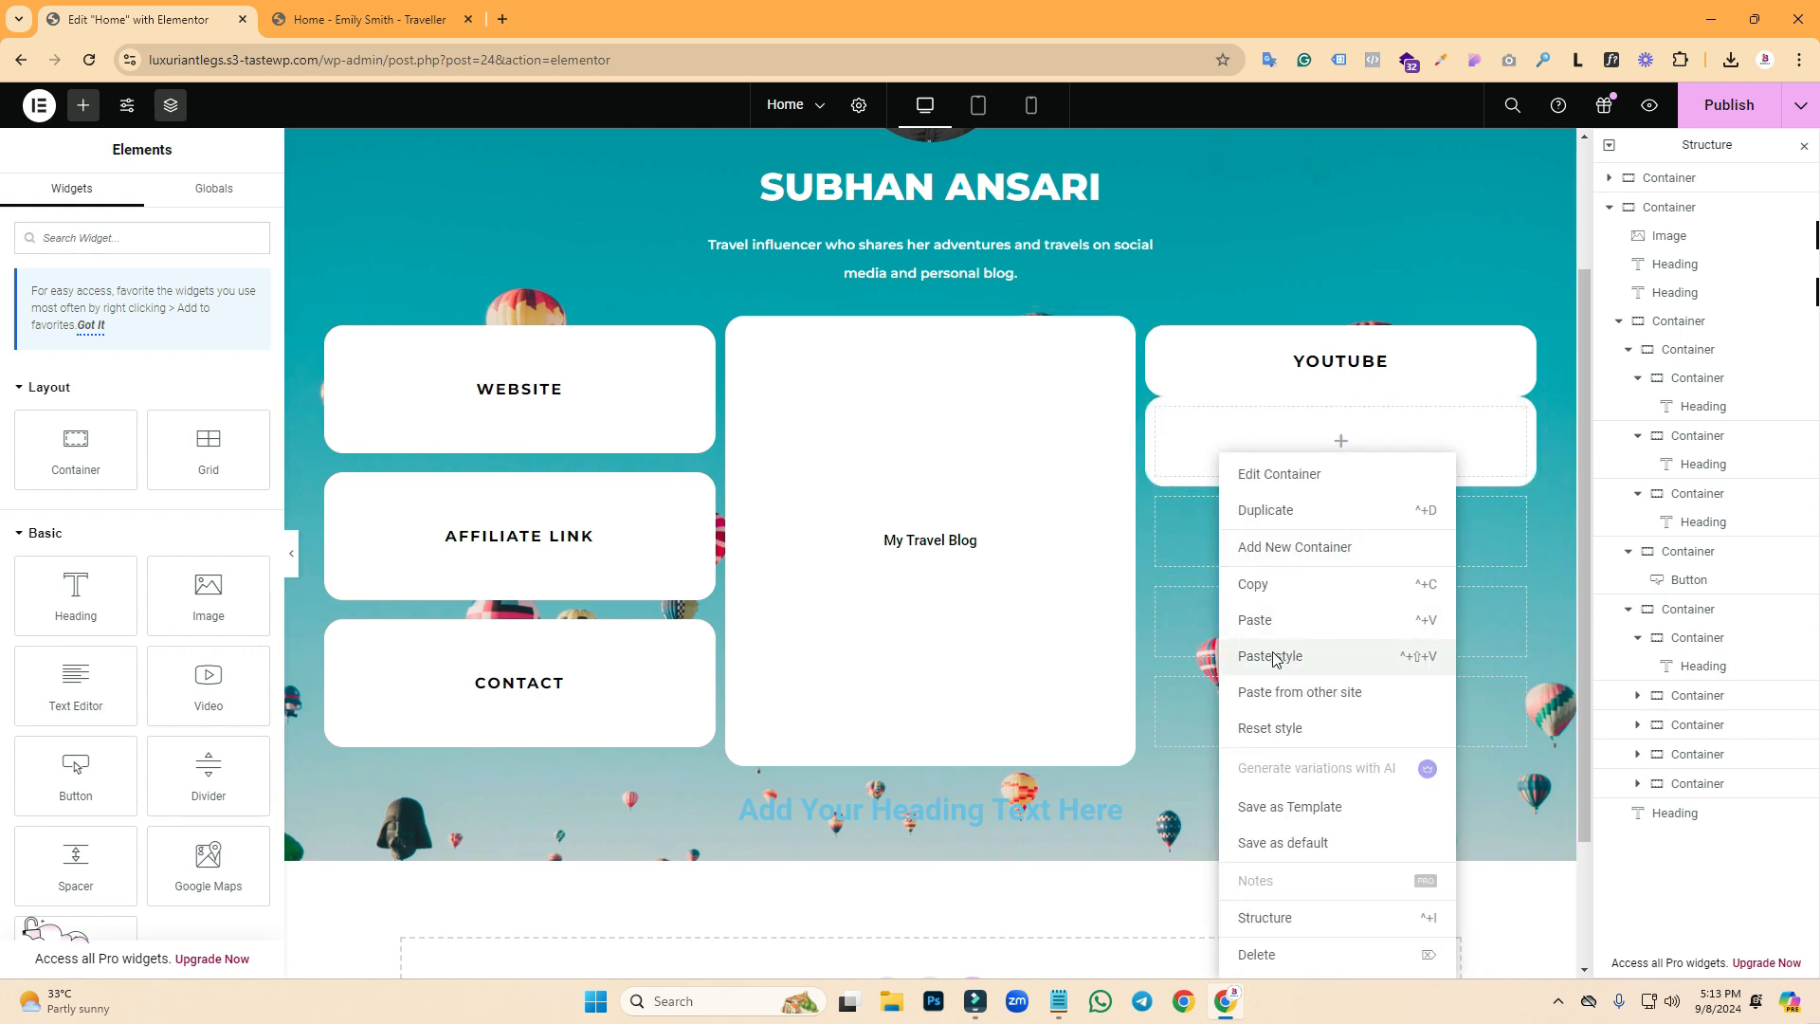
- Paste the white rounded box style onto the remaining three empty right-column boxes
left_click(1273, 658)
right_click(1230, 593)
left_click(1285, 662)
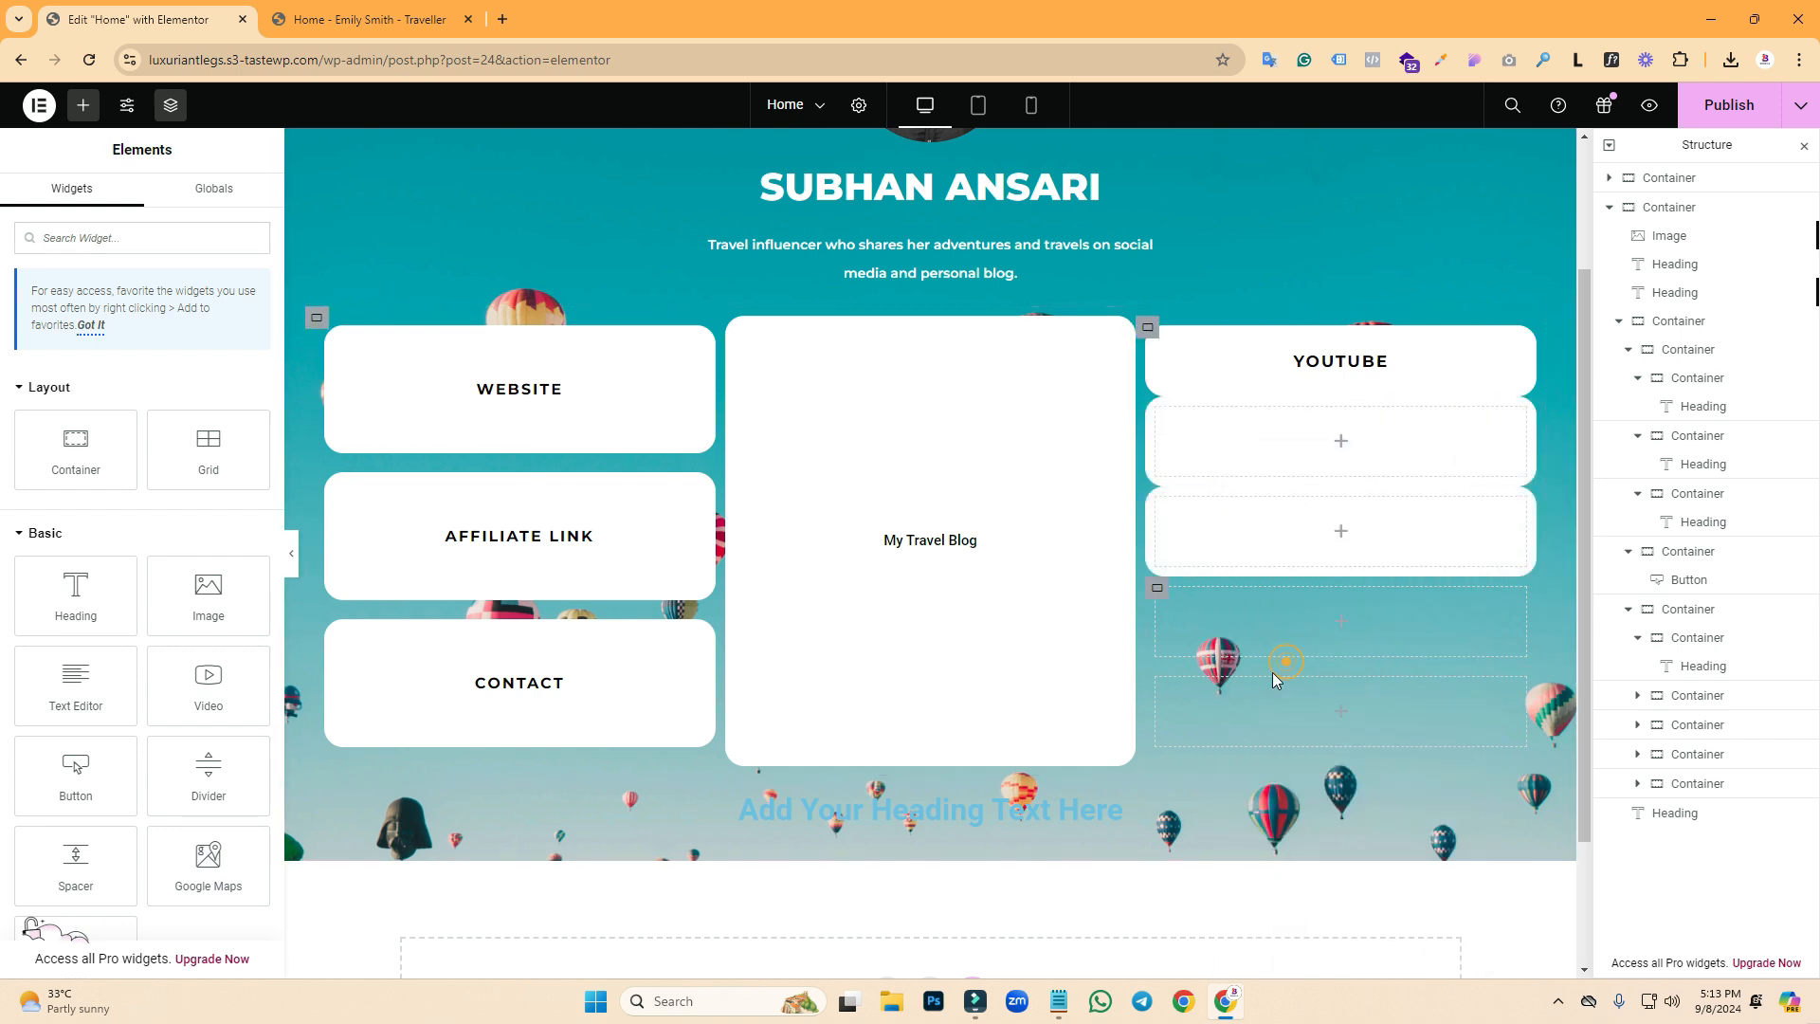
right_click(1245, 685)
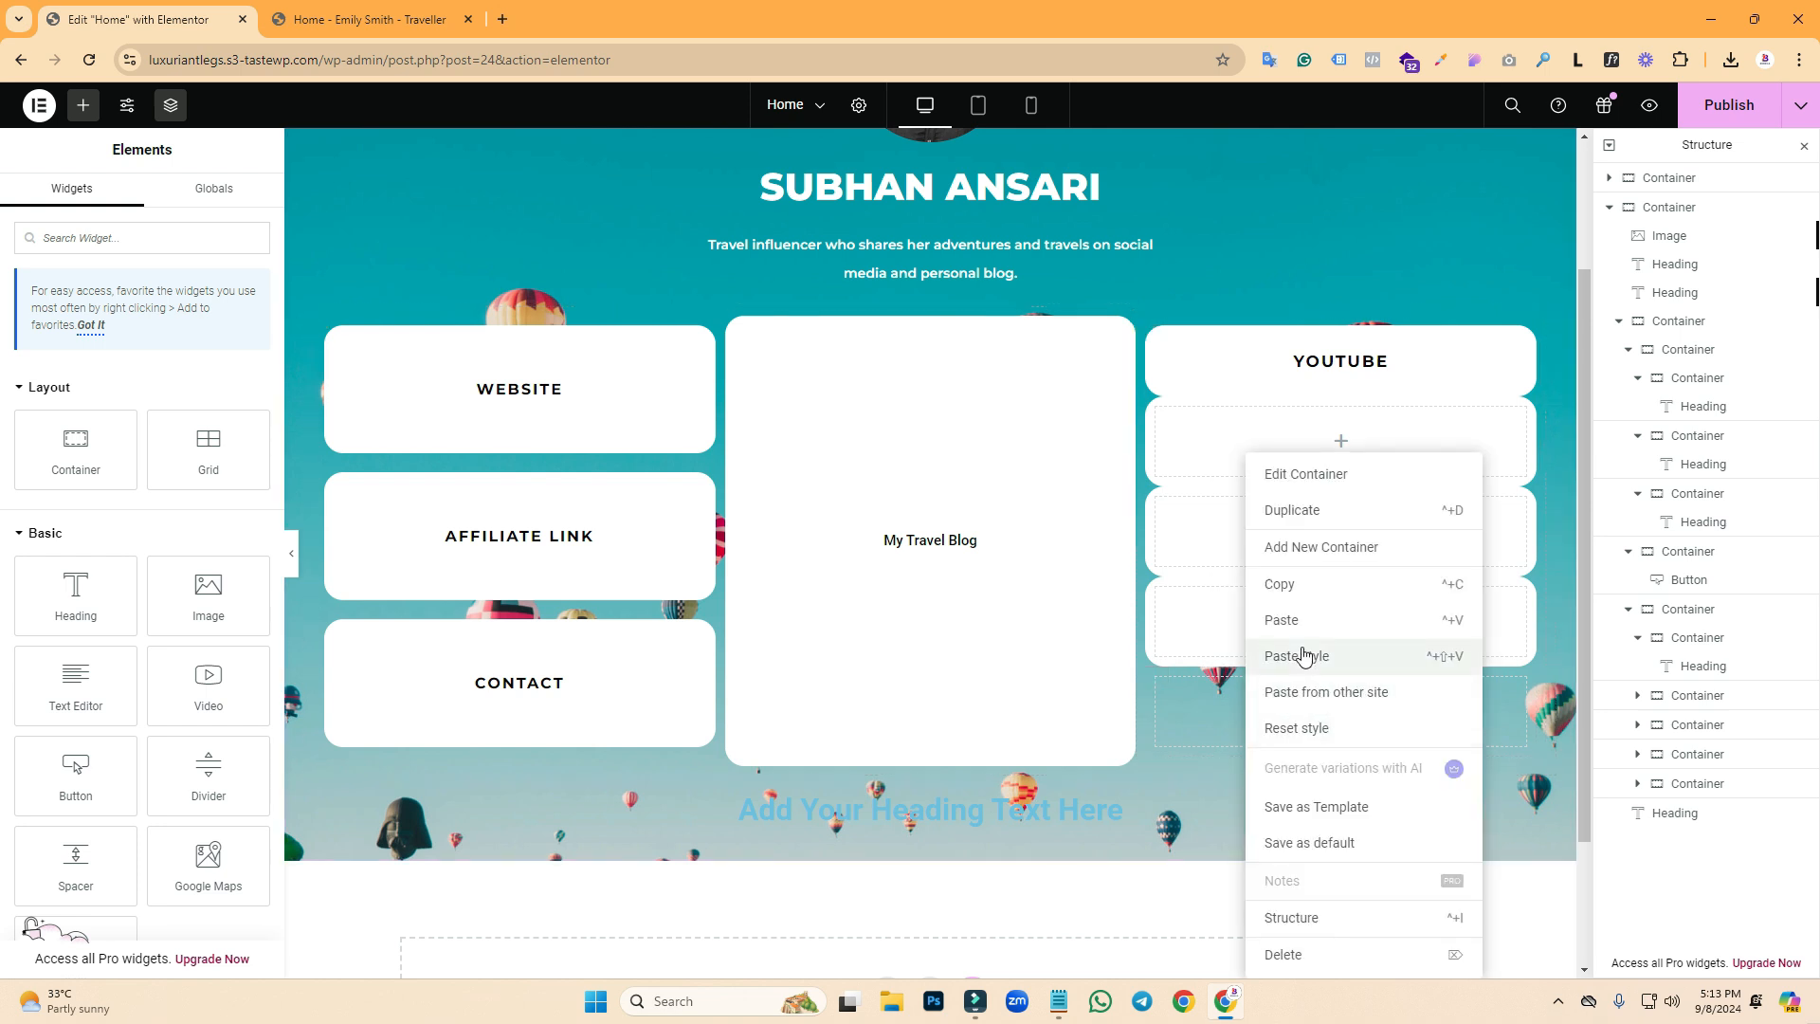
left_click(1304, 655)
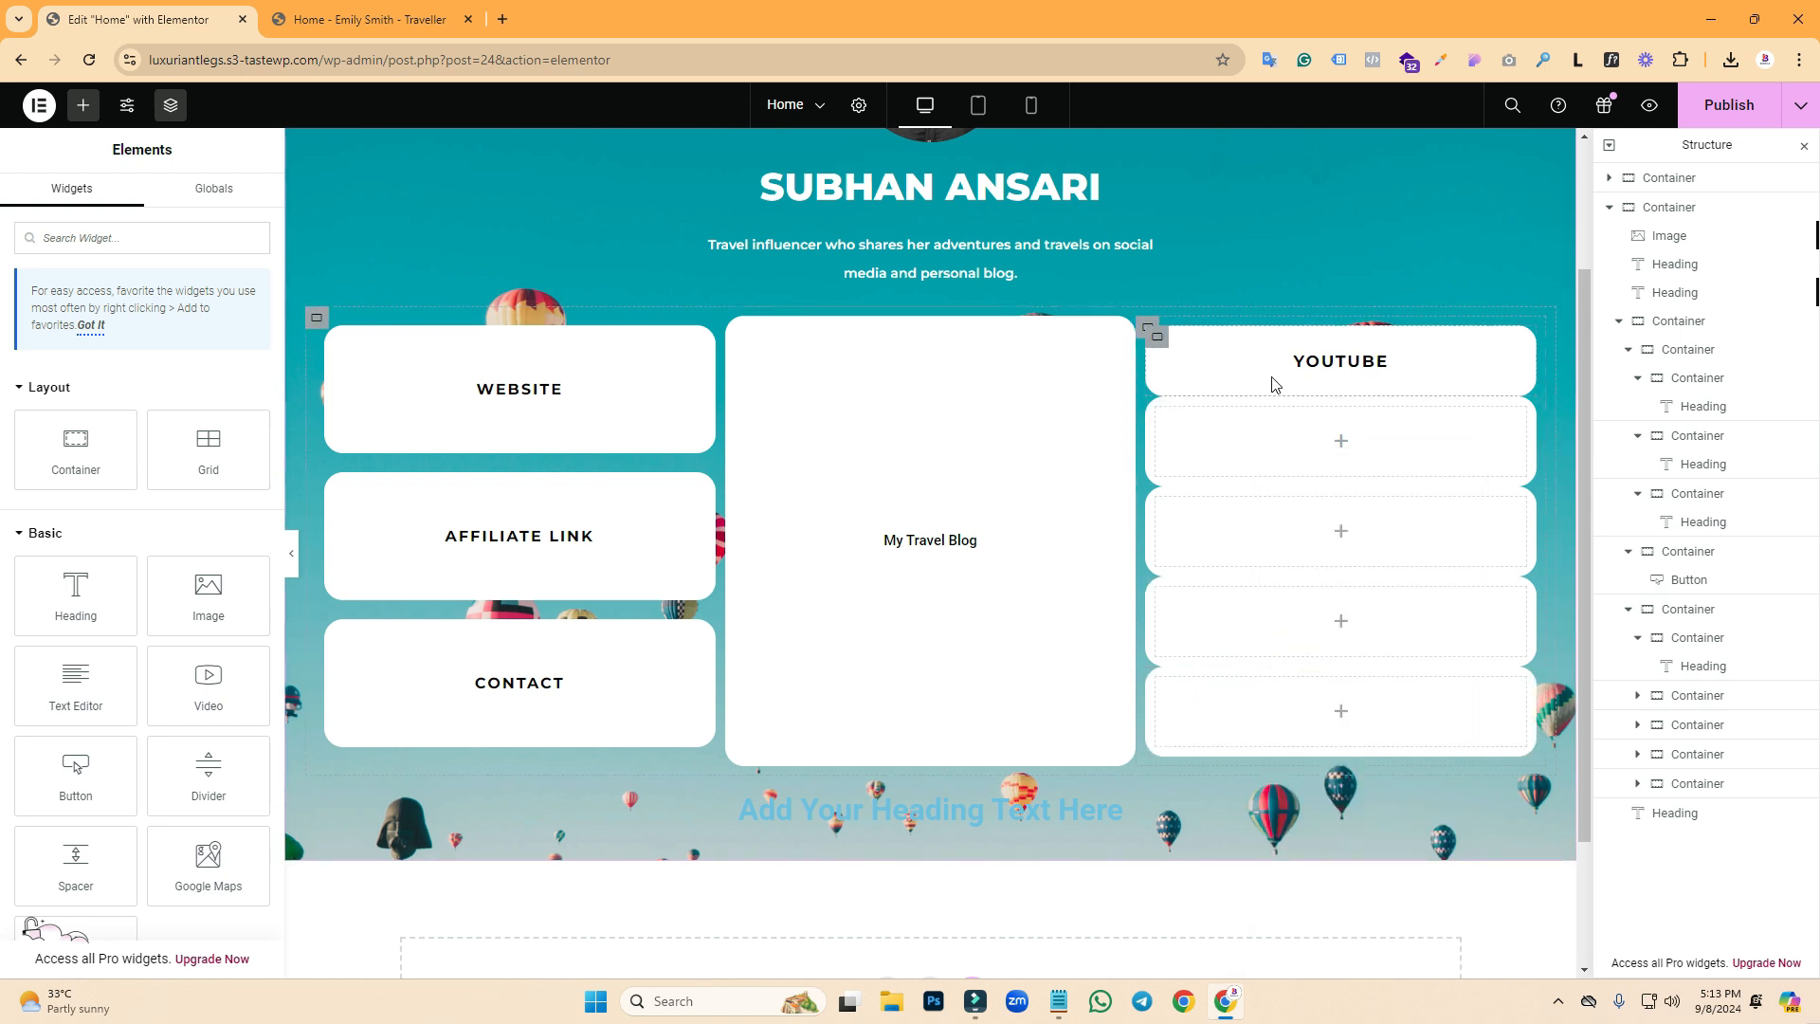
- Copy the YOUTUBE heading and paste it into each of the four boxes below
right_click(1385, 365)
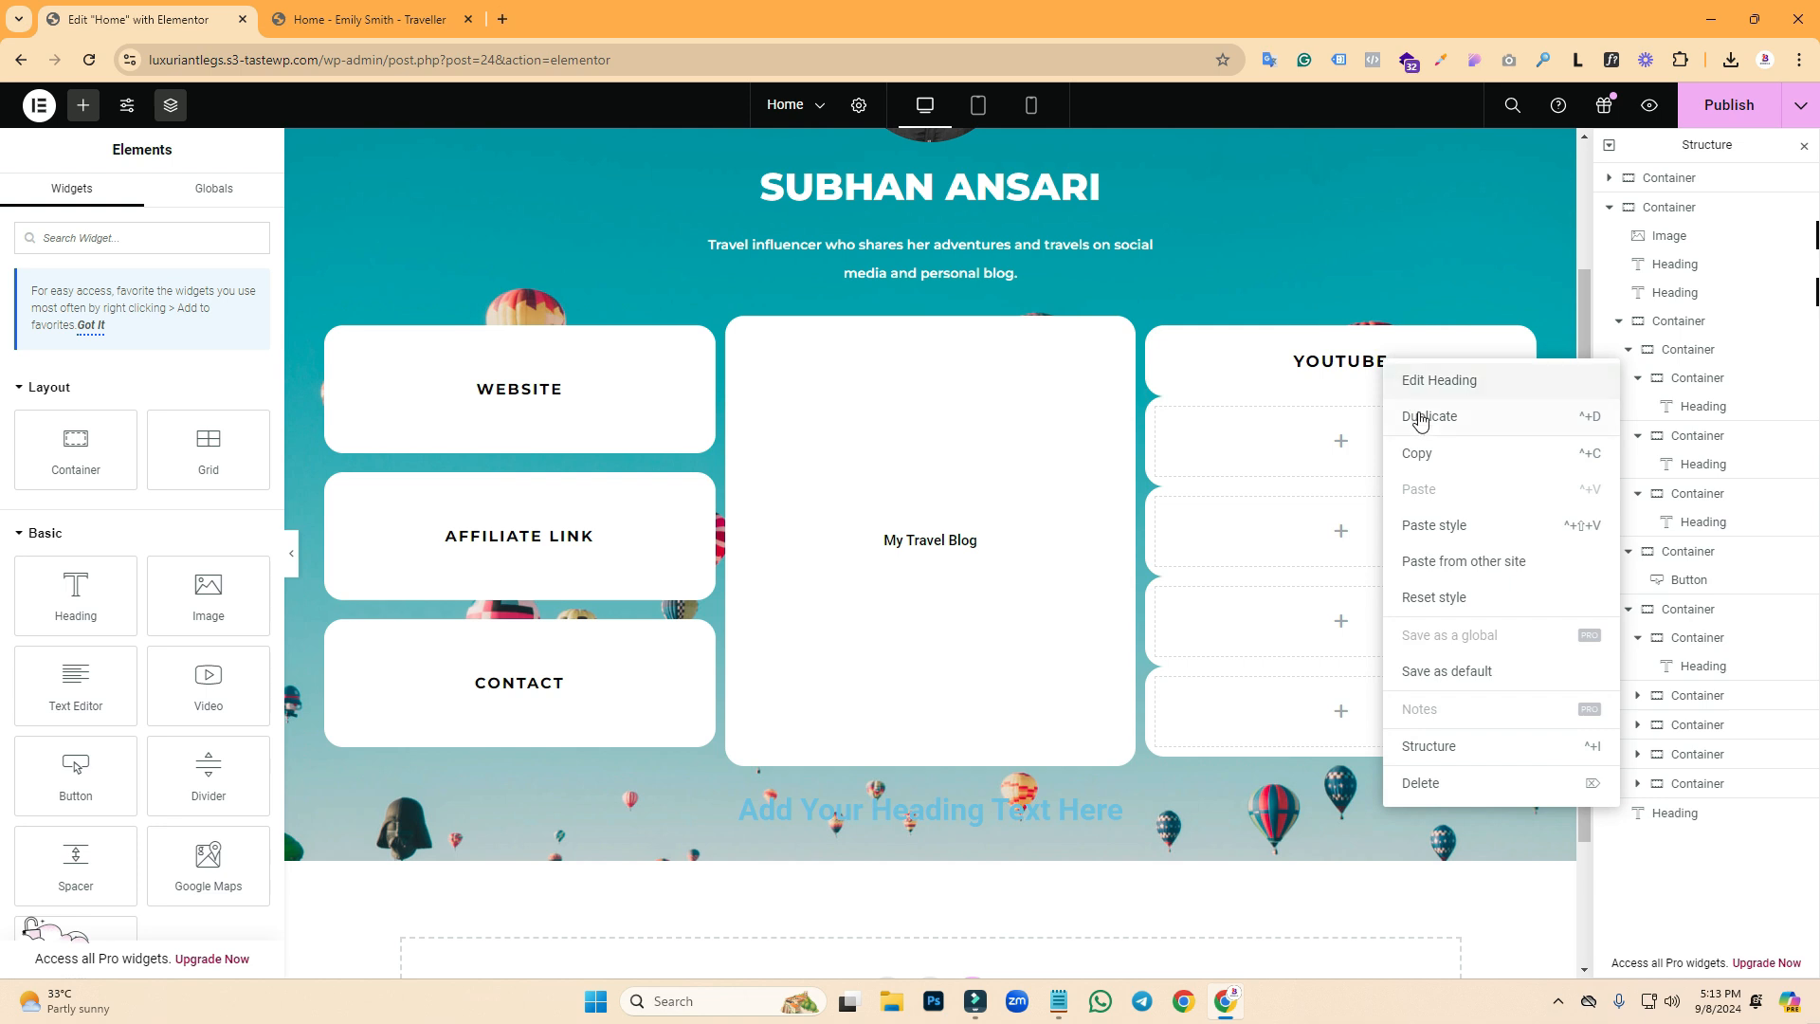
left_click(1418, 452)
right_click(1308, 445)
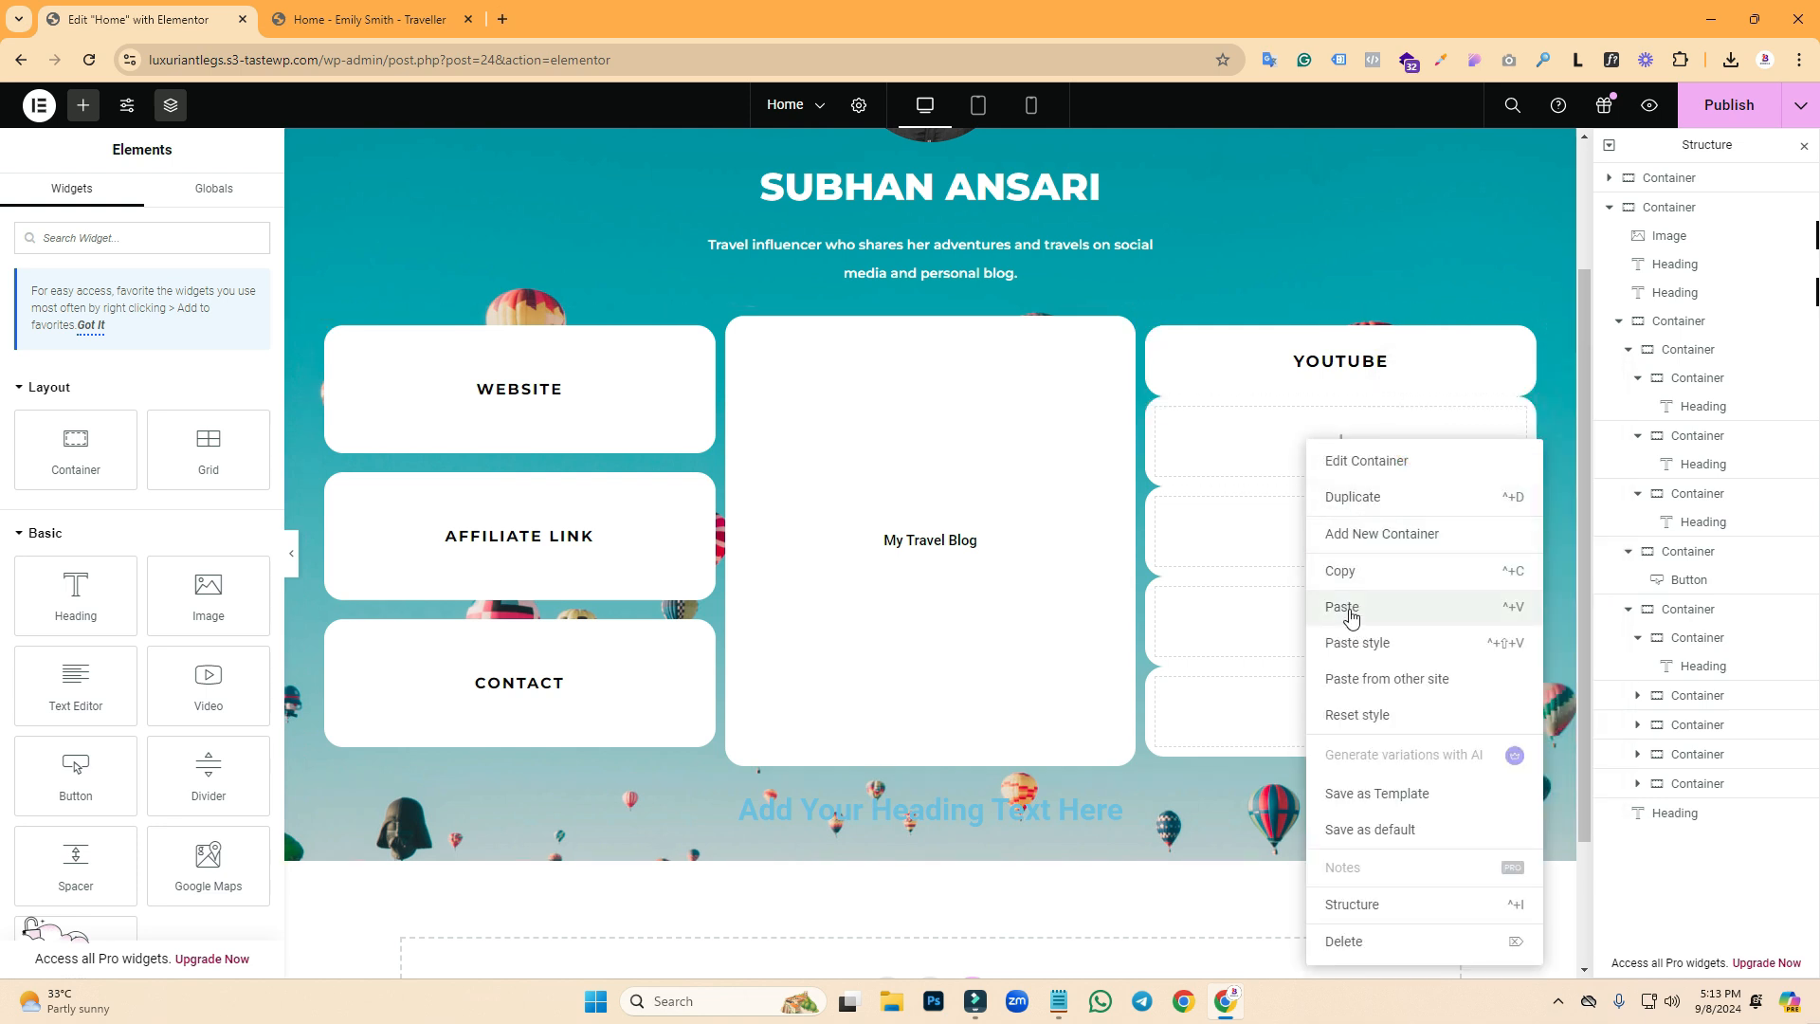
left_click(1334, 599)
right_click(1278, 522)
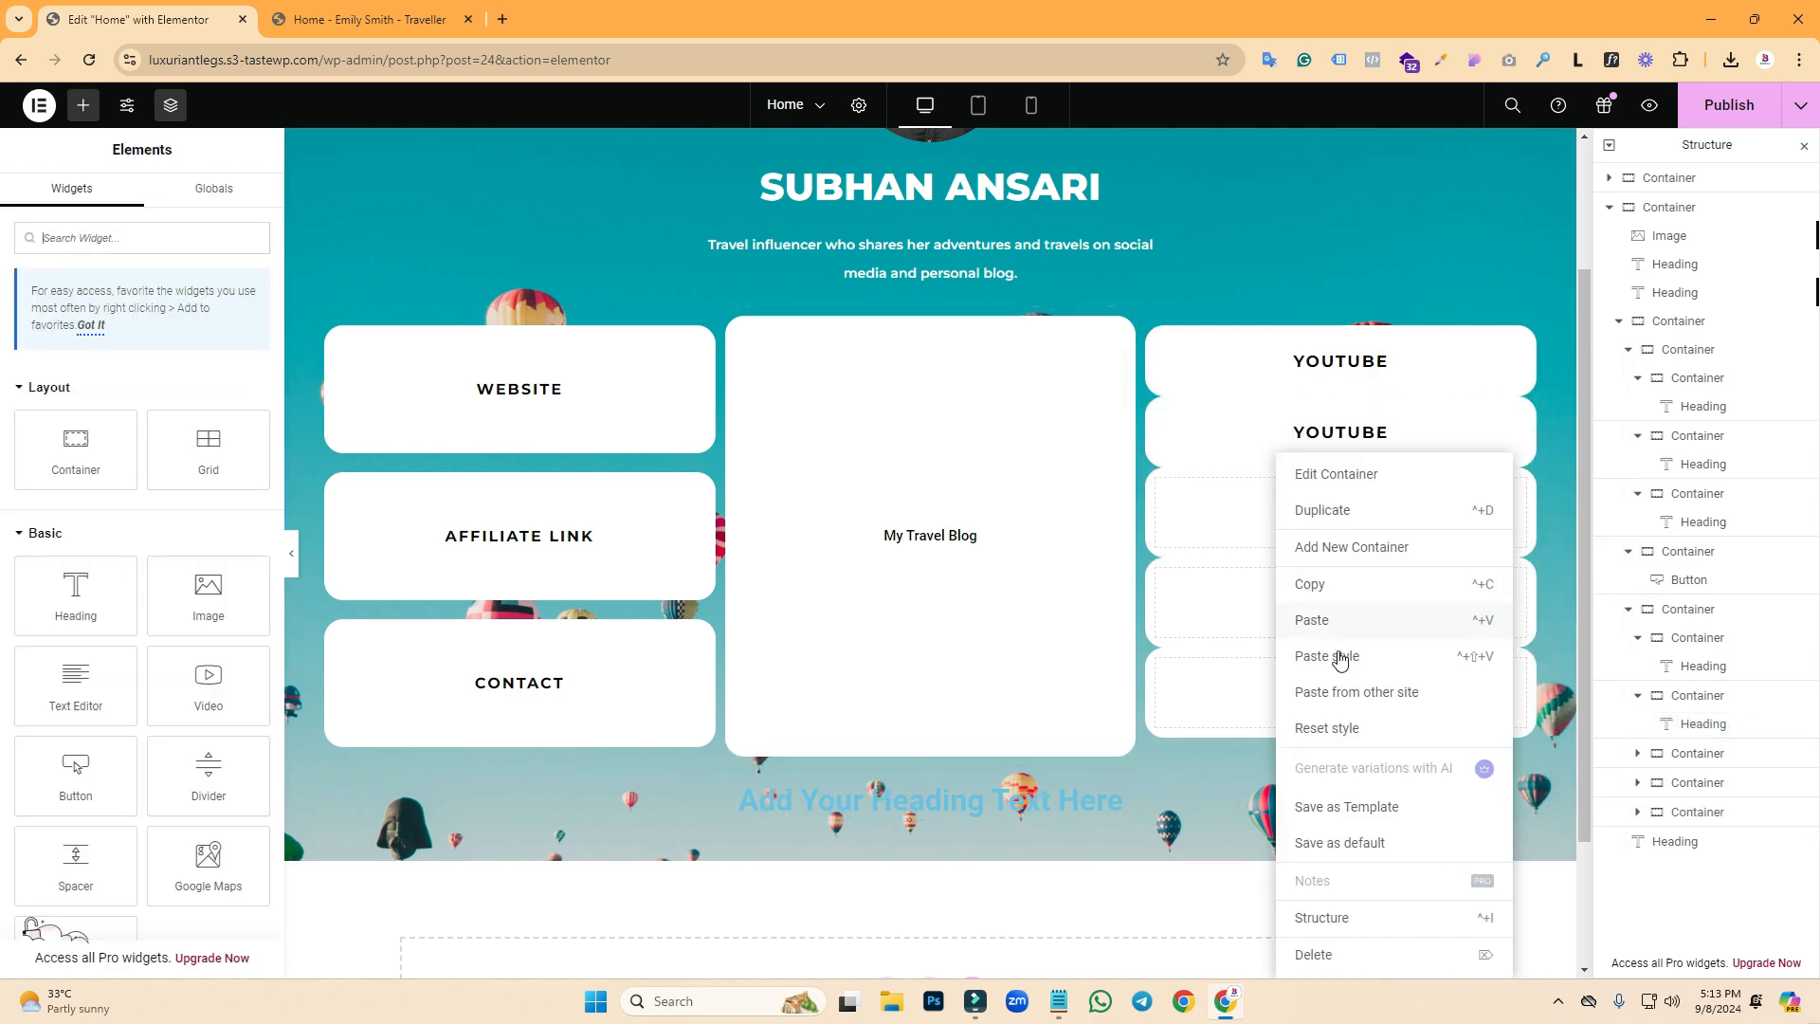
left_click(1325, 621)
right_click(1280, 581)
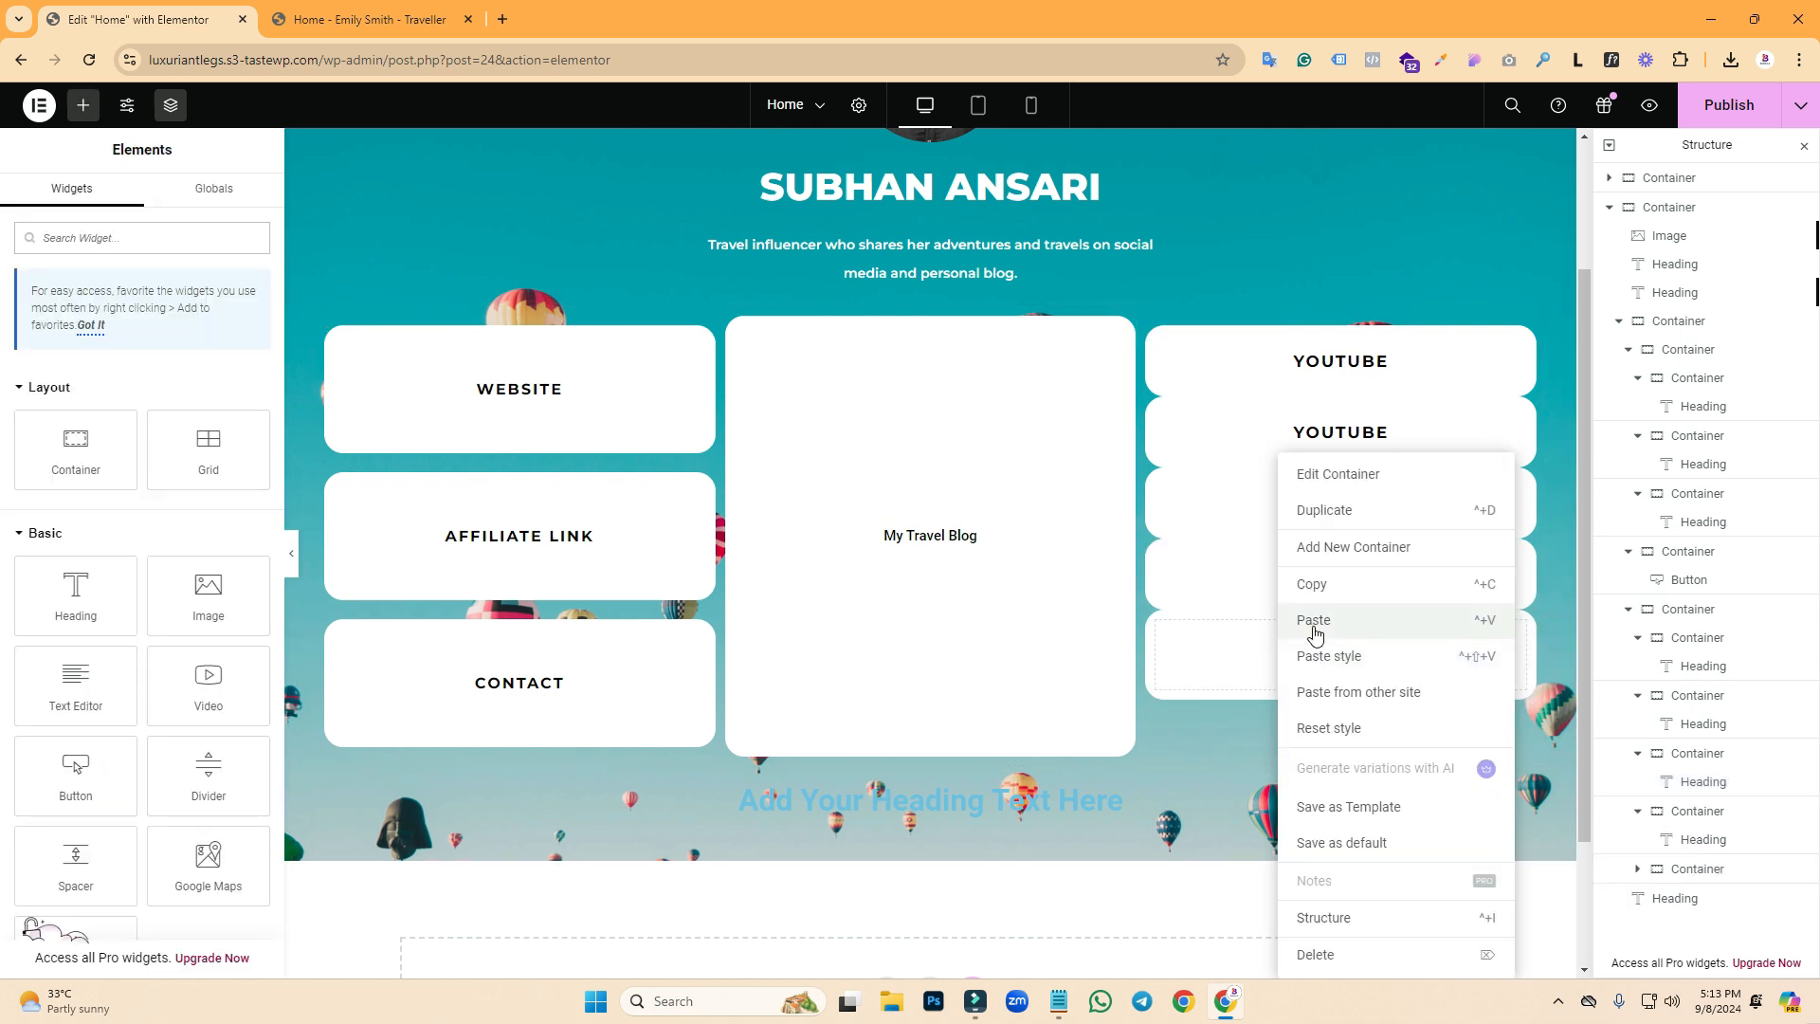
left_click(1313, 622)
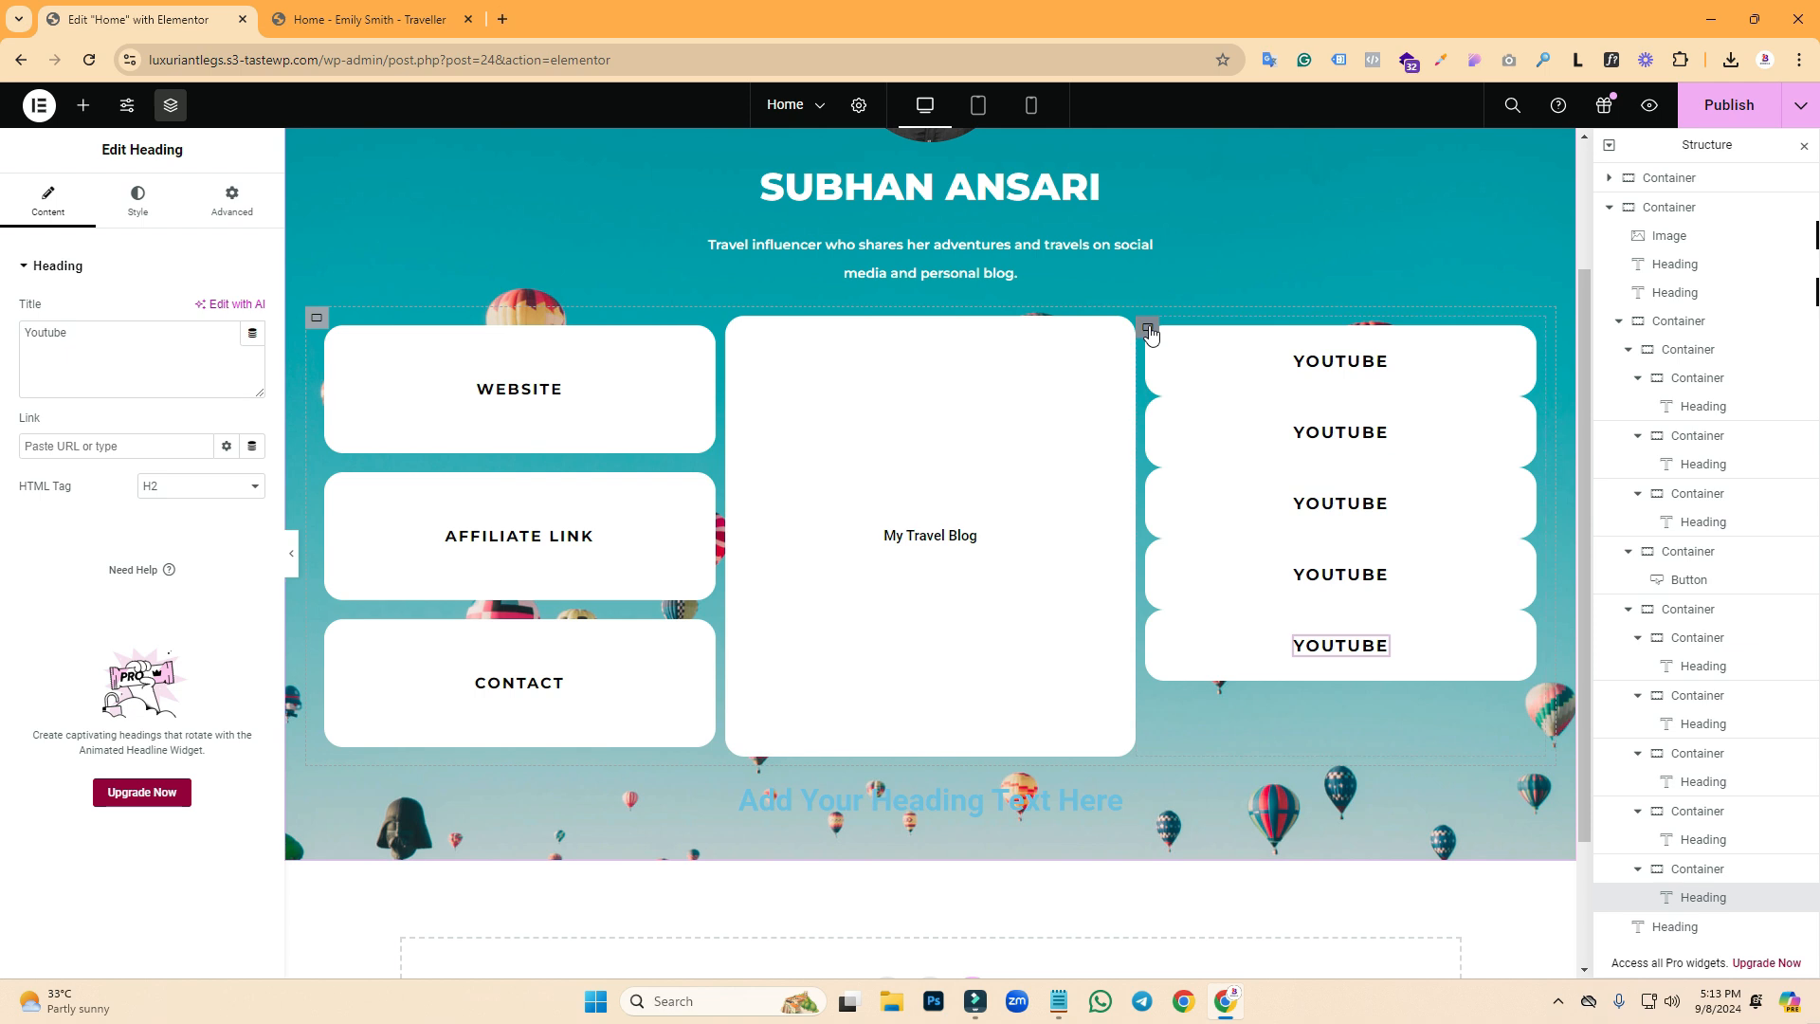
left_click(1149, 329)
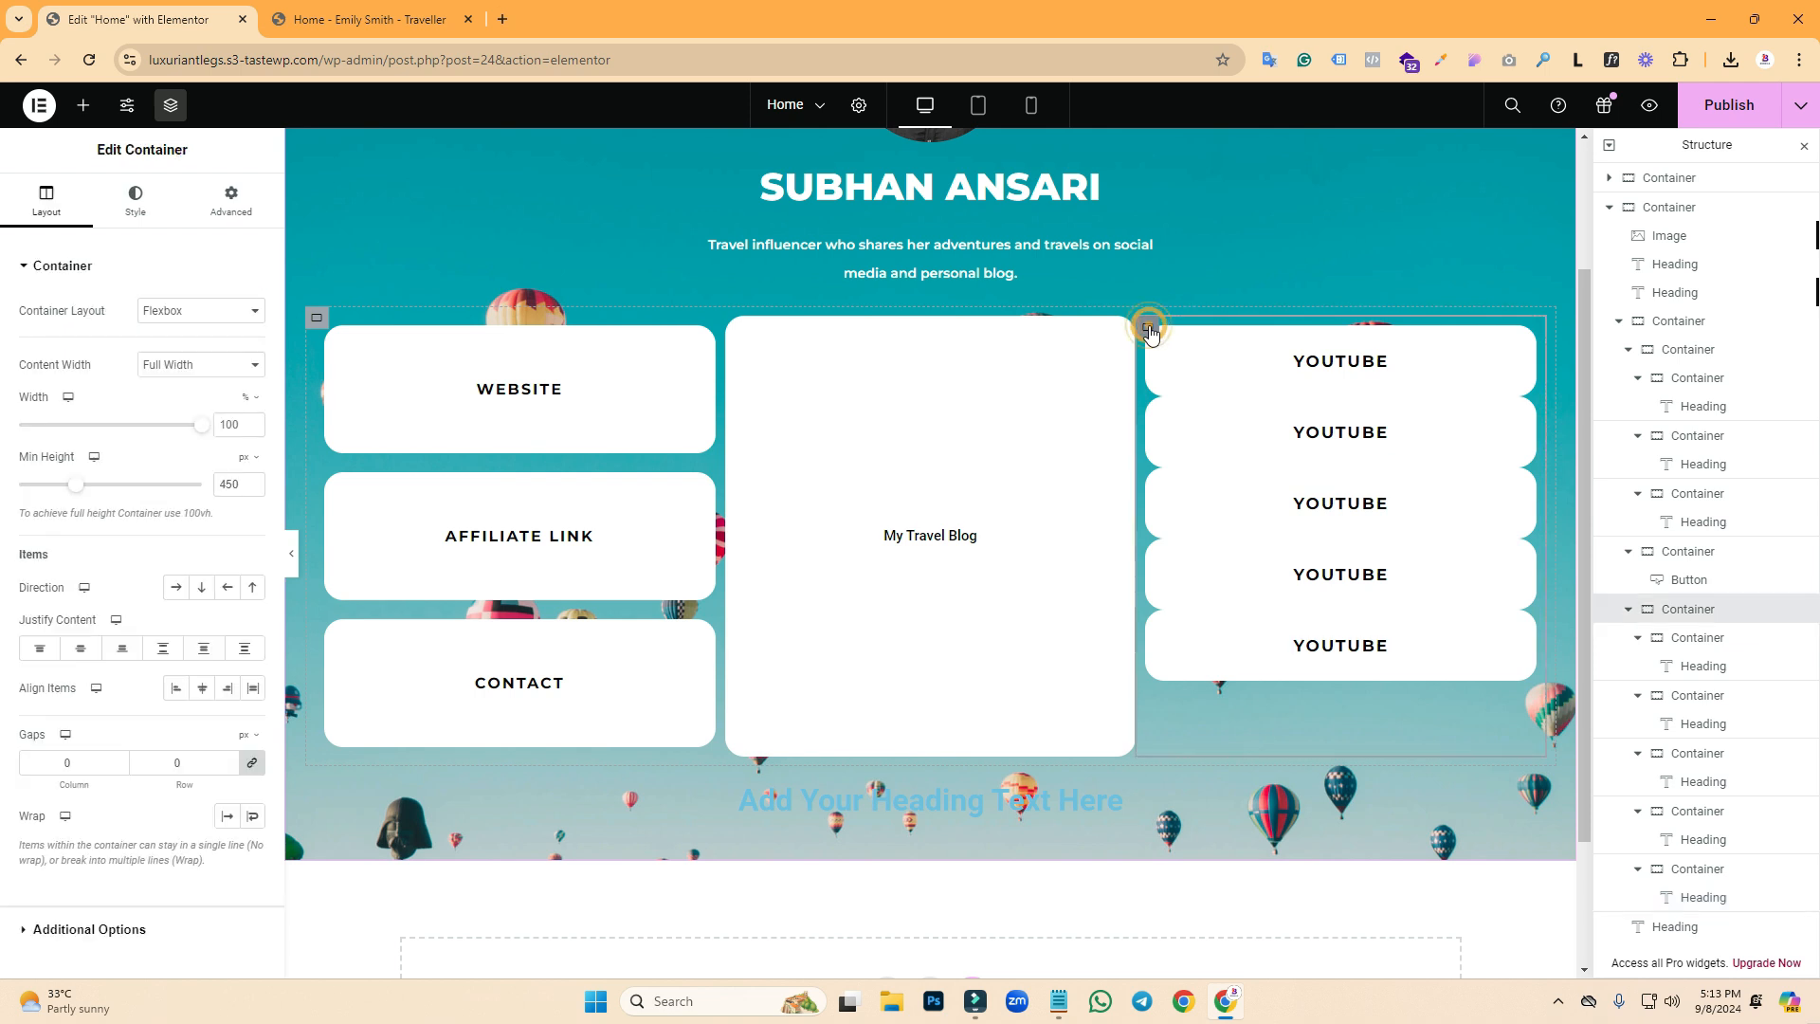
- Set the right column's gaps to 0 column and 17 px row
left_click(78, 767)
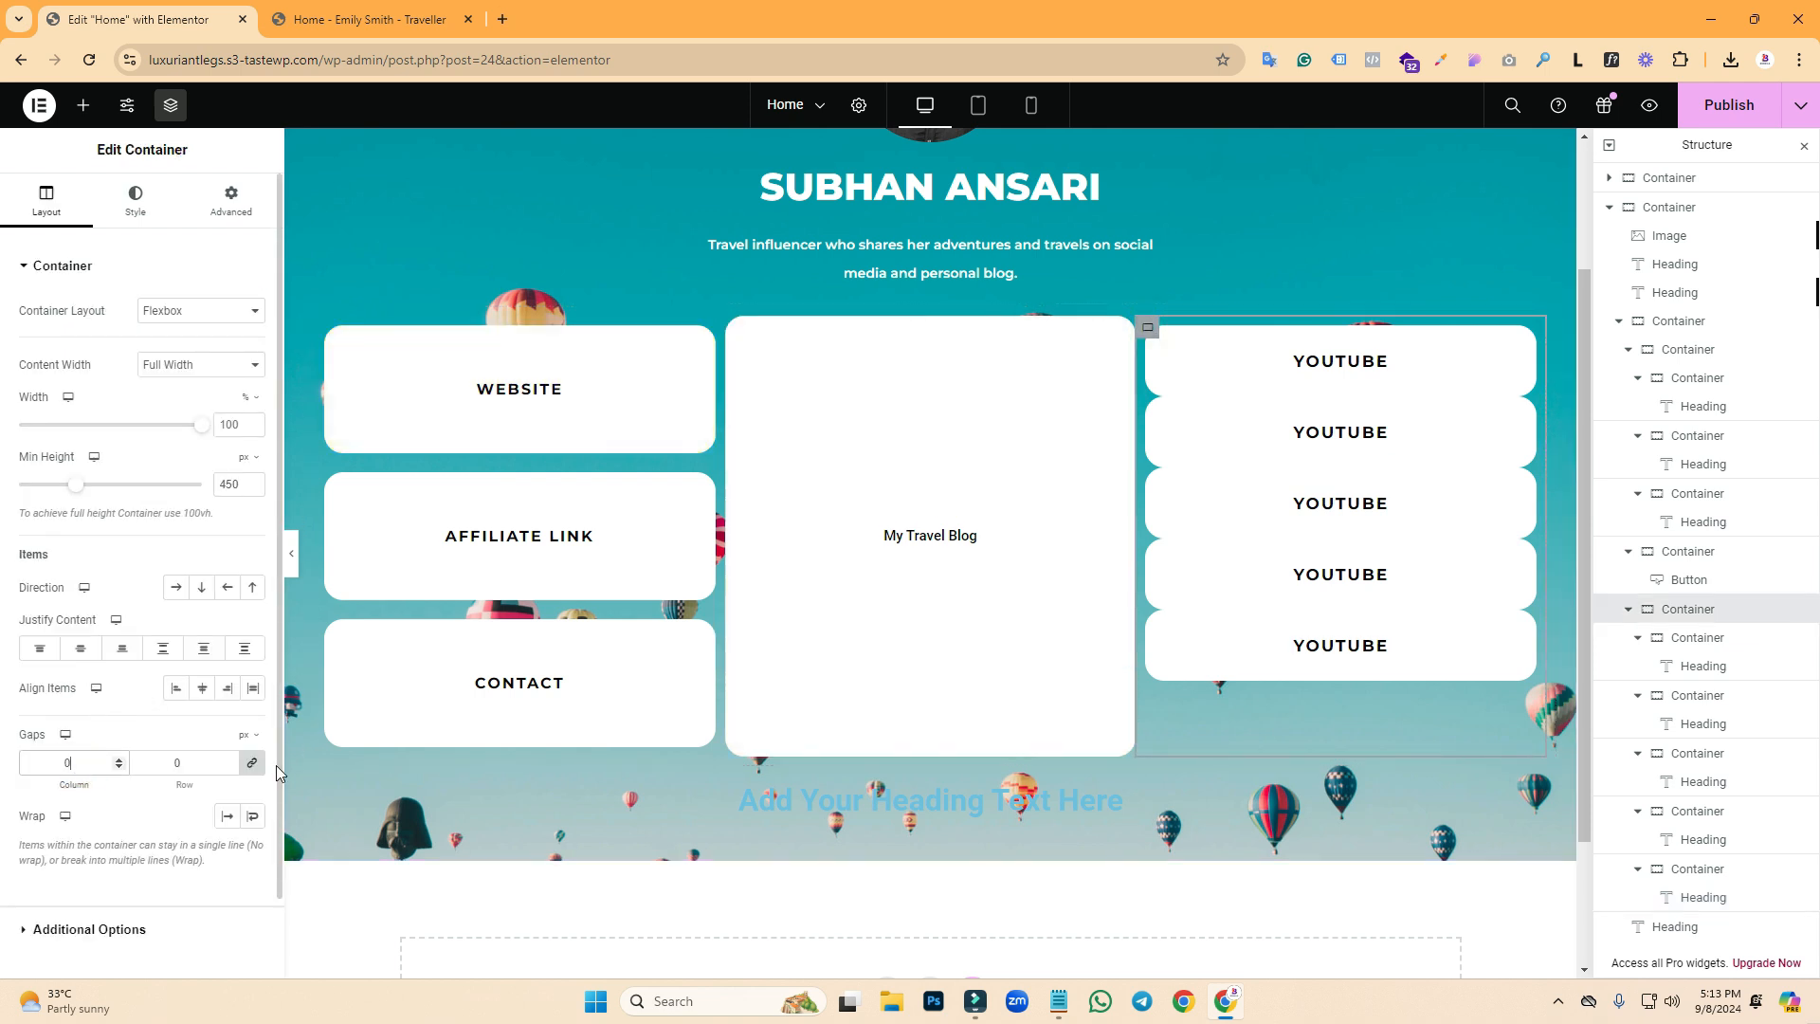
left_click_drag(87, 763, 48, 763)
type("0")
left_click_drag(187, 764, 163, 763)
type("10")
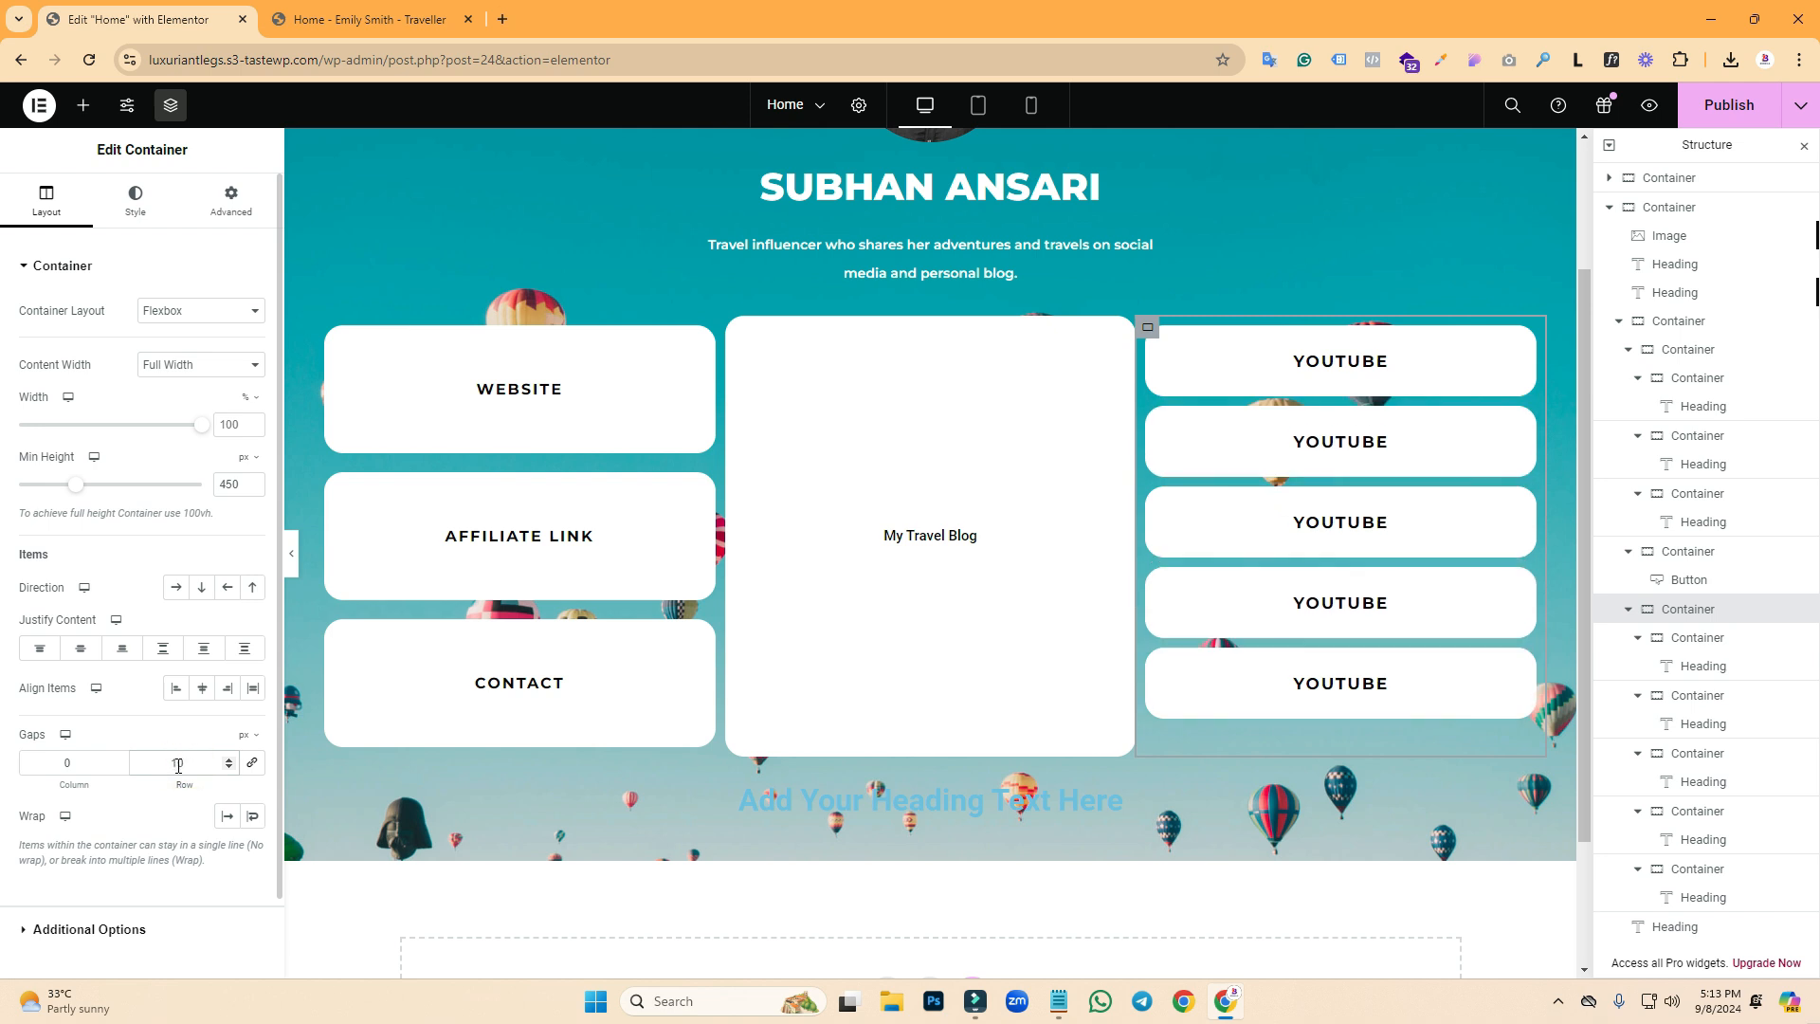
left_click(228, 761)
left_click(228, 760)
left_click(228, 760)
left_click(229, 760)
left_click(228, 760)
left_click(228, 761)
left_click(228, 760)
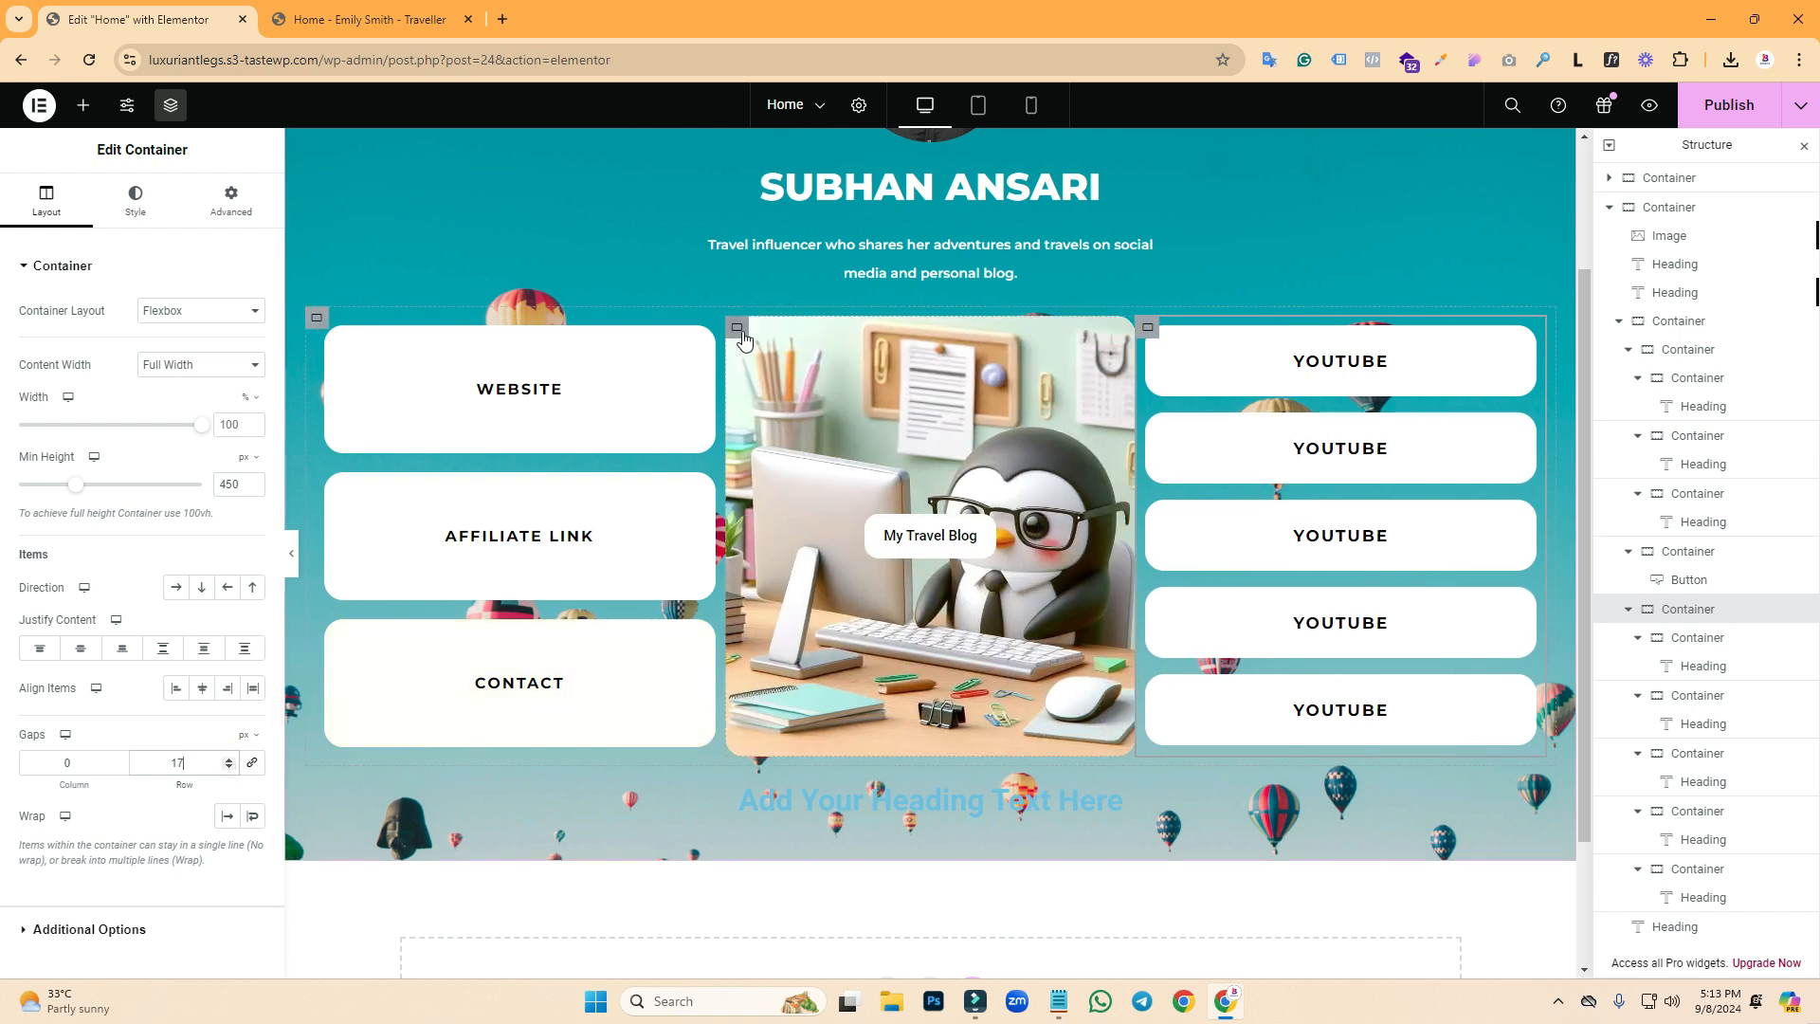
- Inspect the middle blog box's layout settings, then select the WEBSITE box
left_click(737, 328)
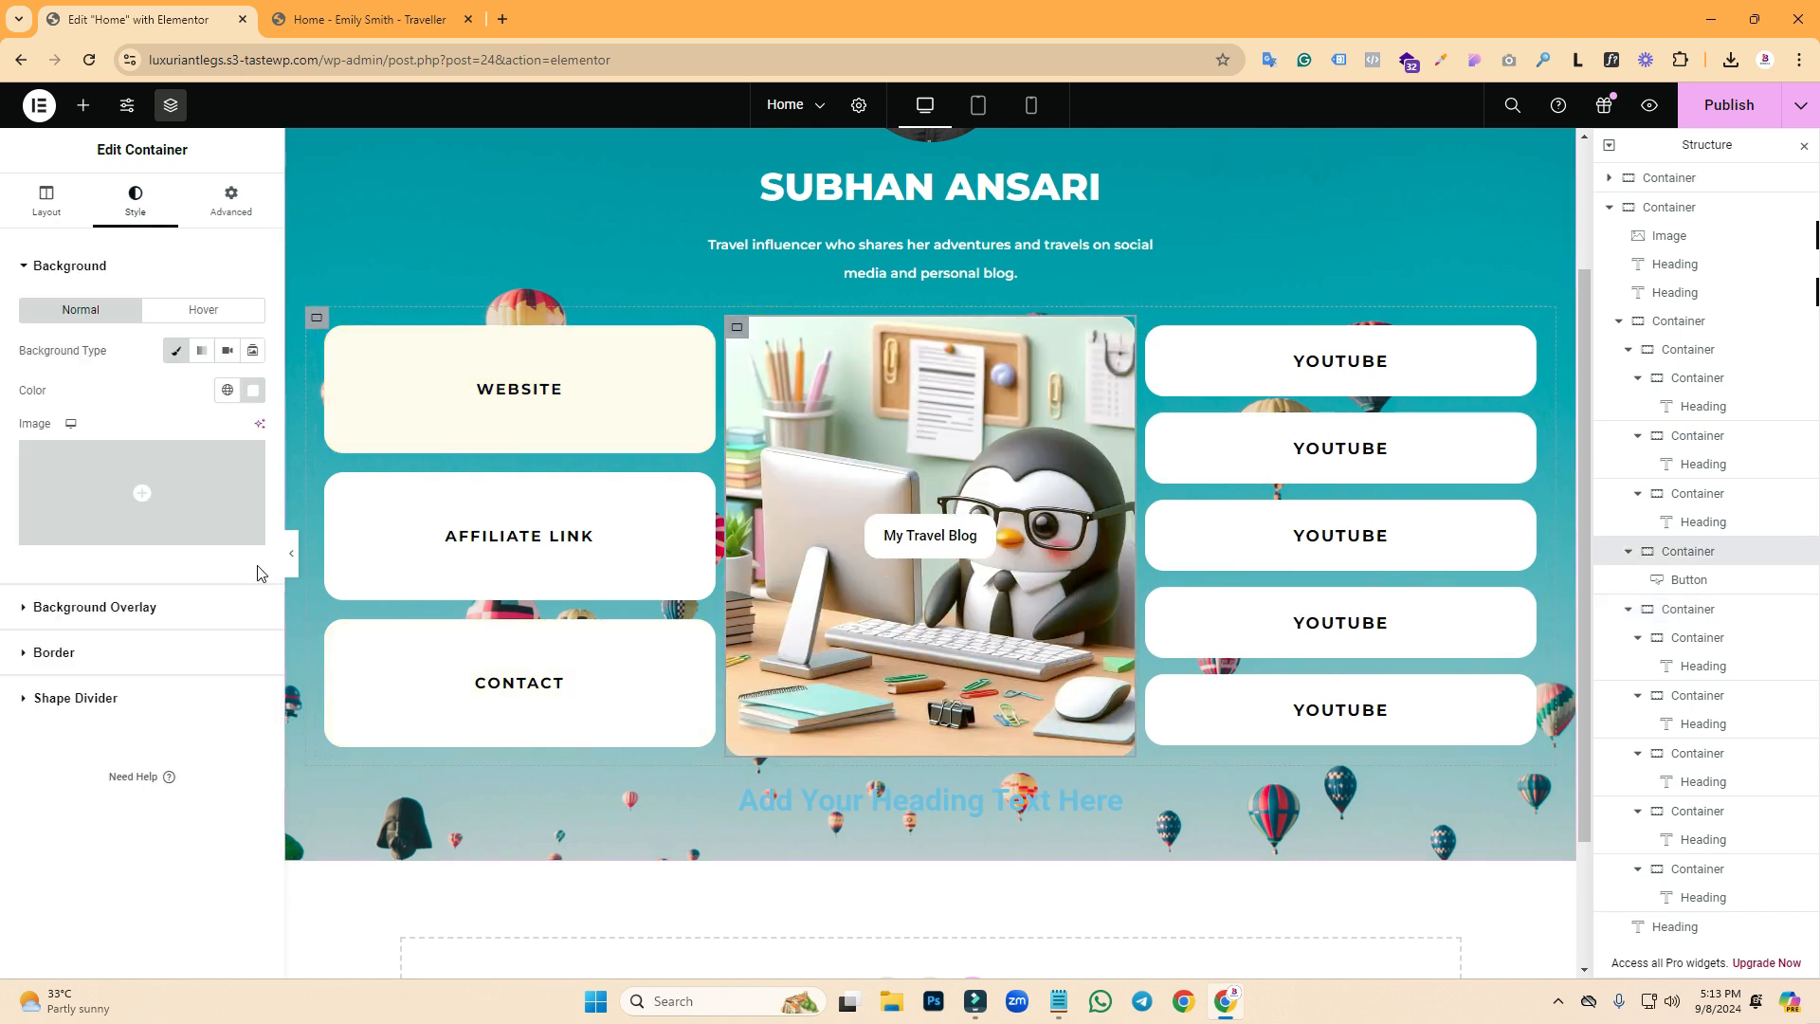
left_click(46, 199)
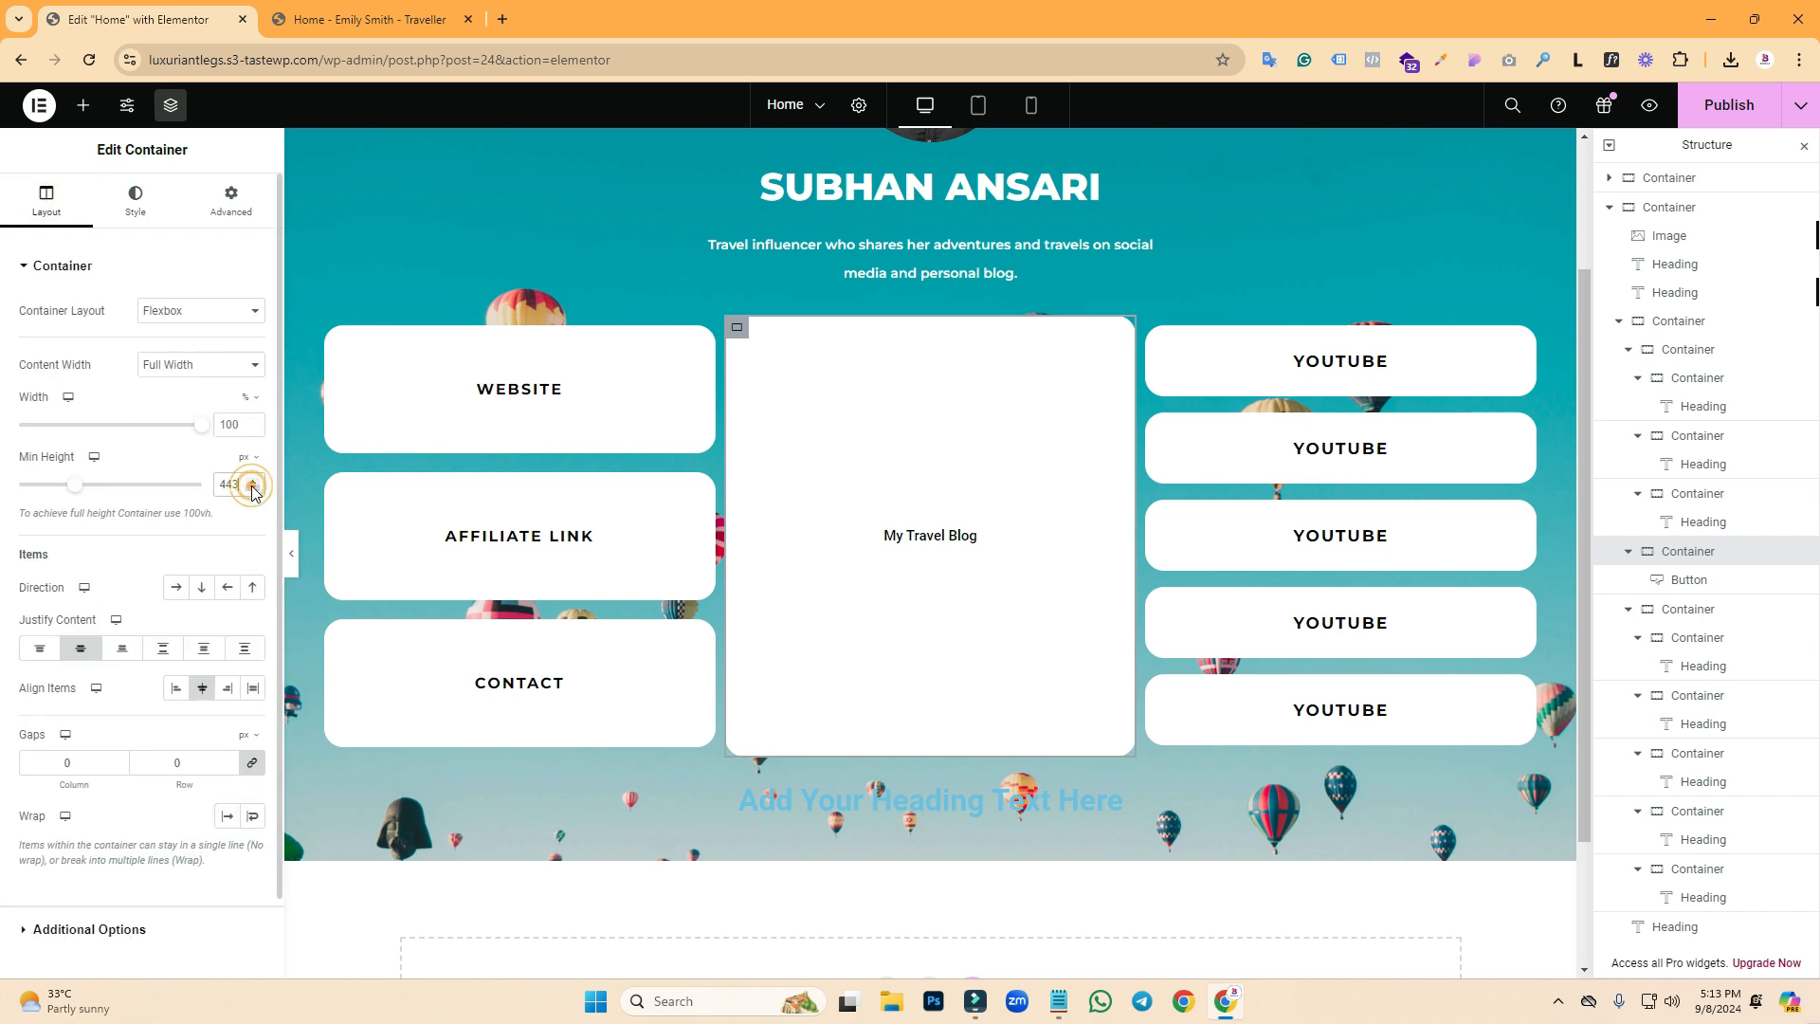
left_click(333, 335)
- Unlink the left column's gaps and set its row gap to 20 px
left_click(319, 325)
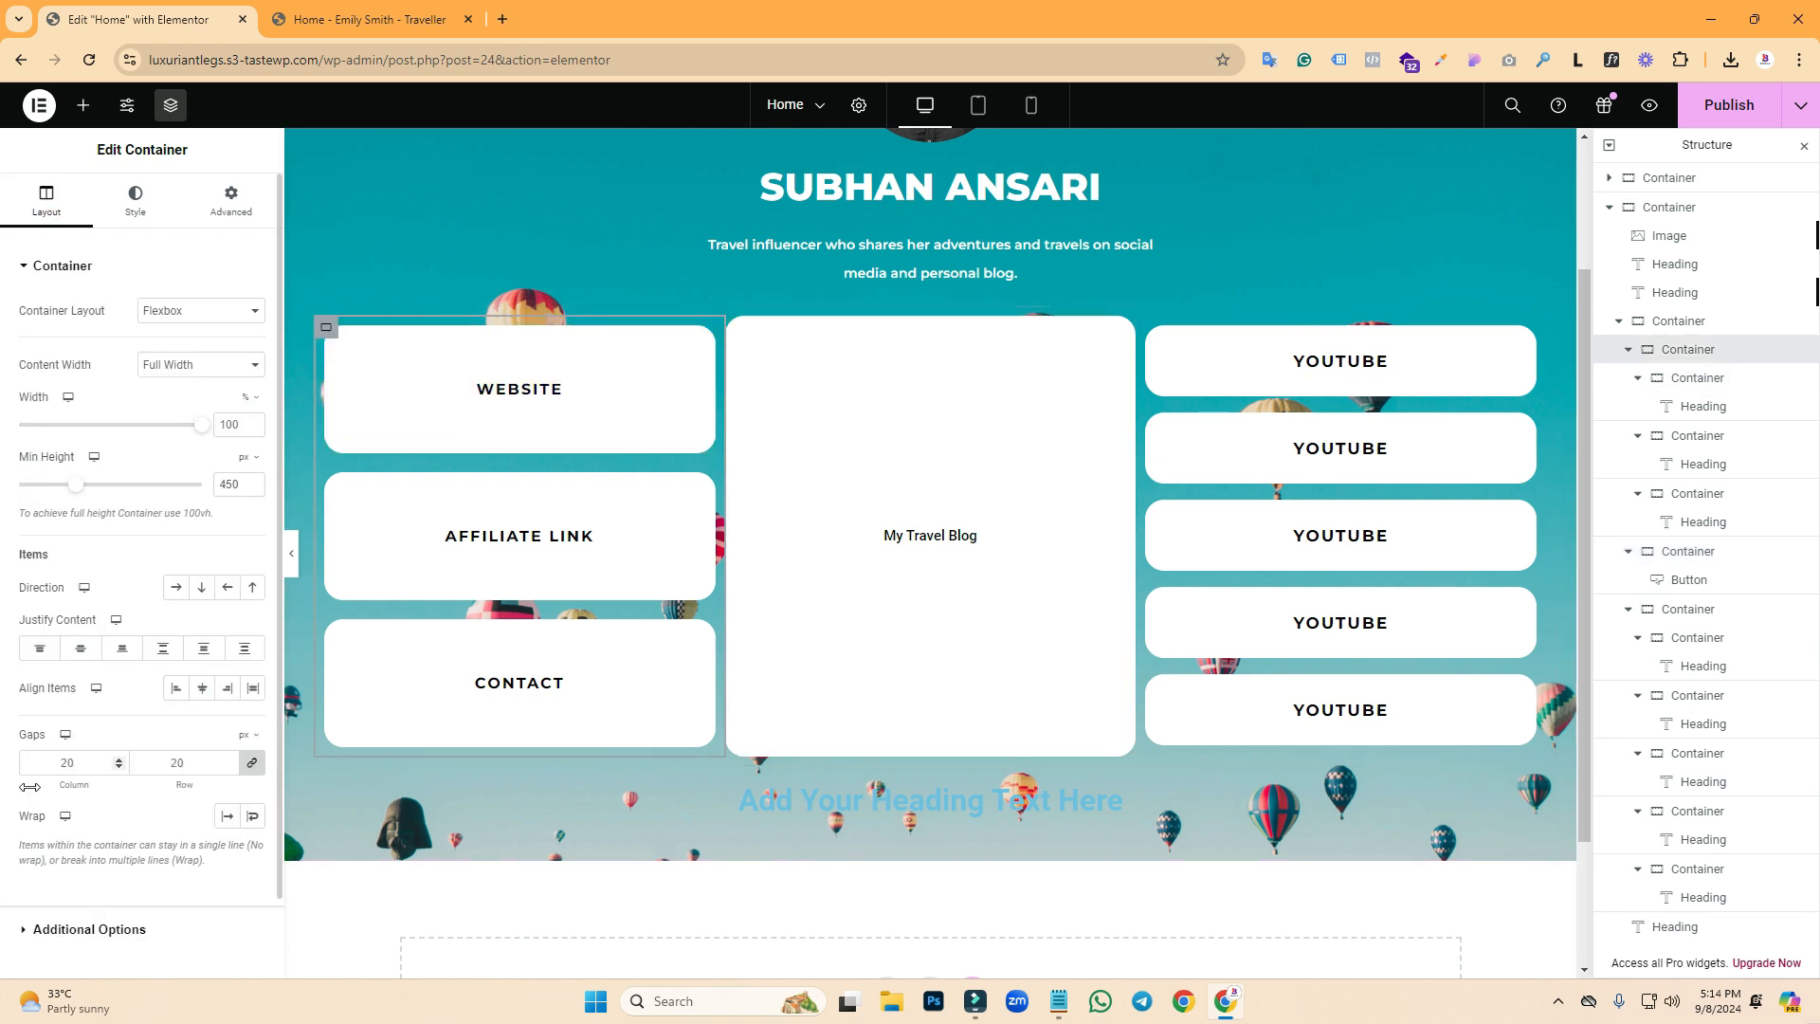
type("0")
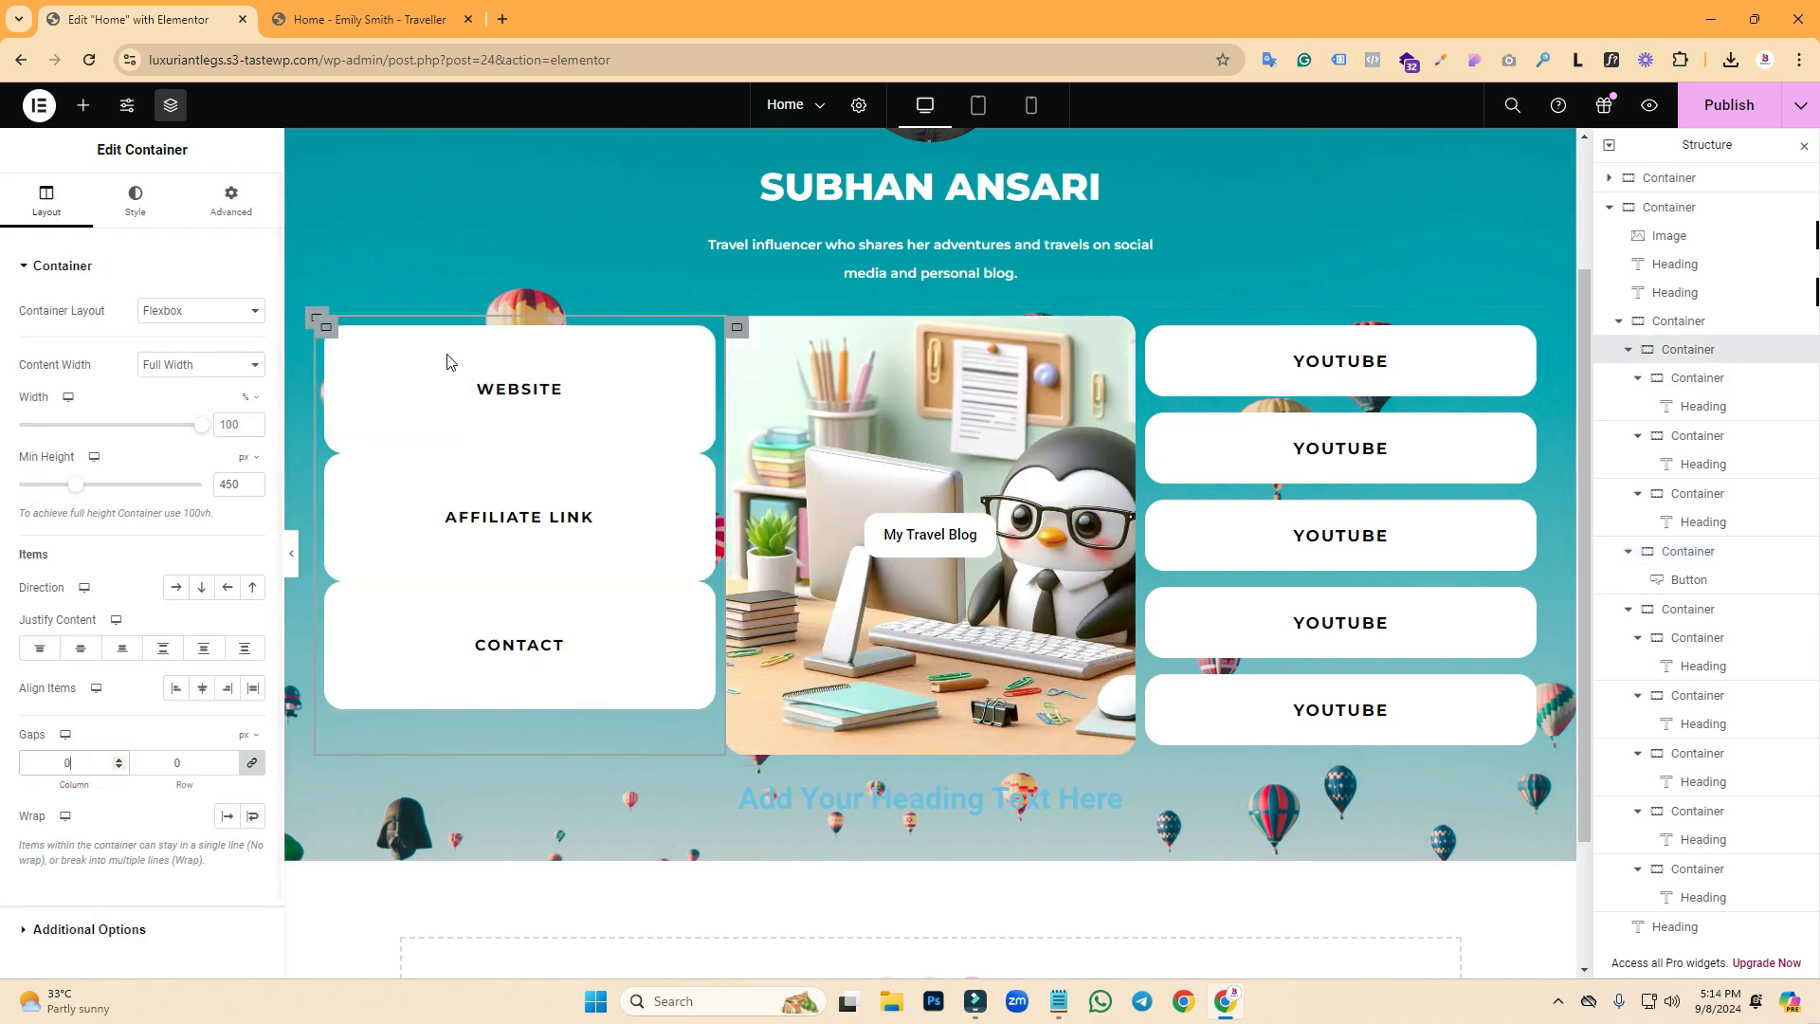
left_click(324, 334)
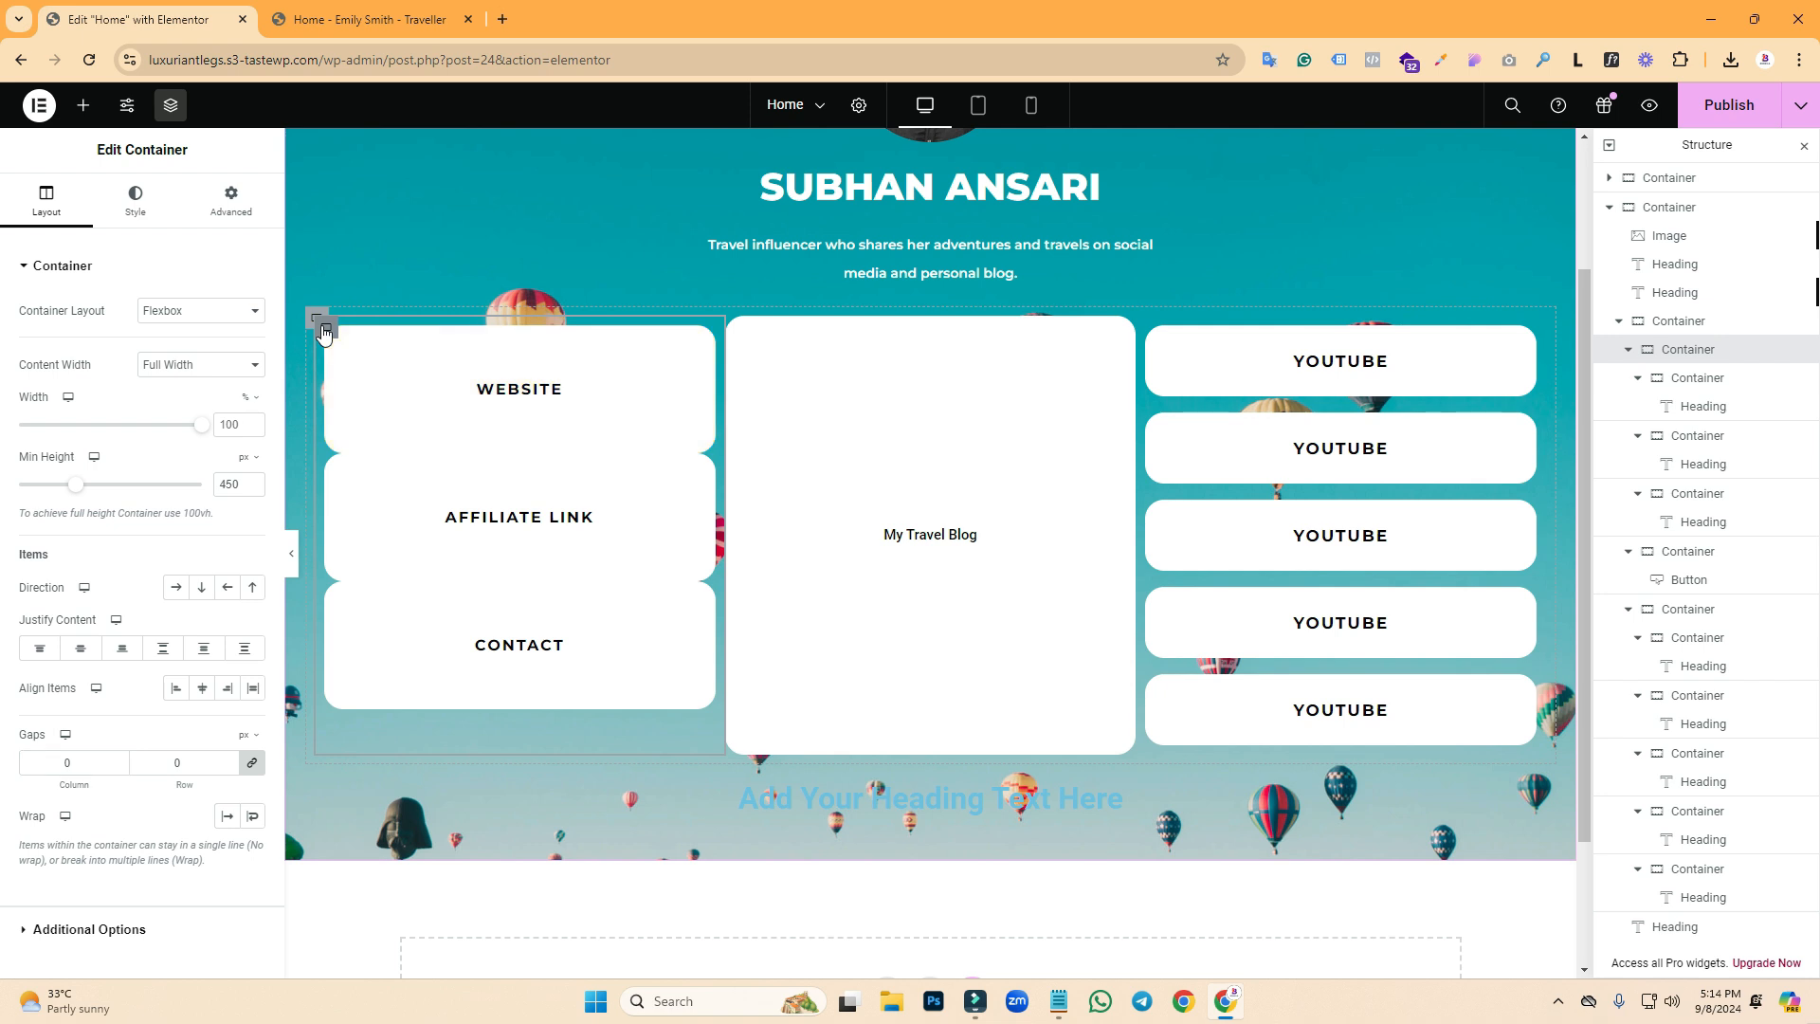
left_click(252, 762)
left_click(176, 764)
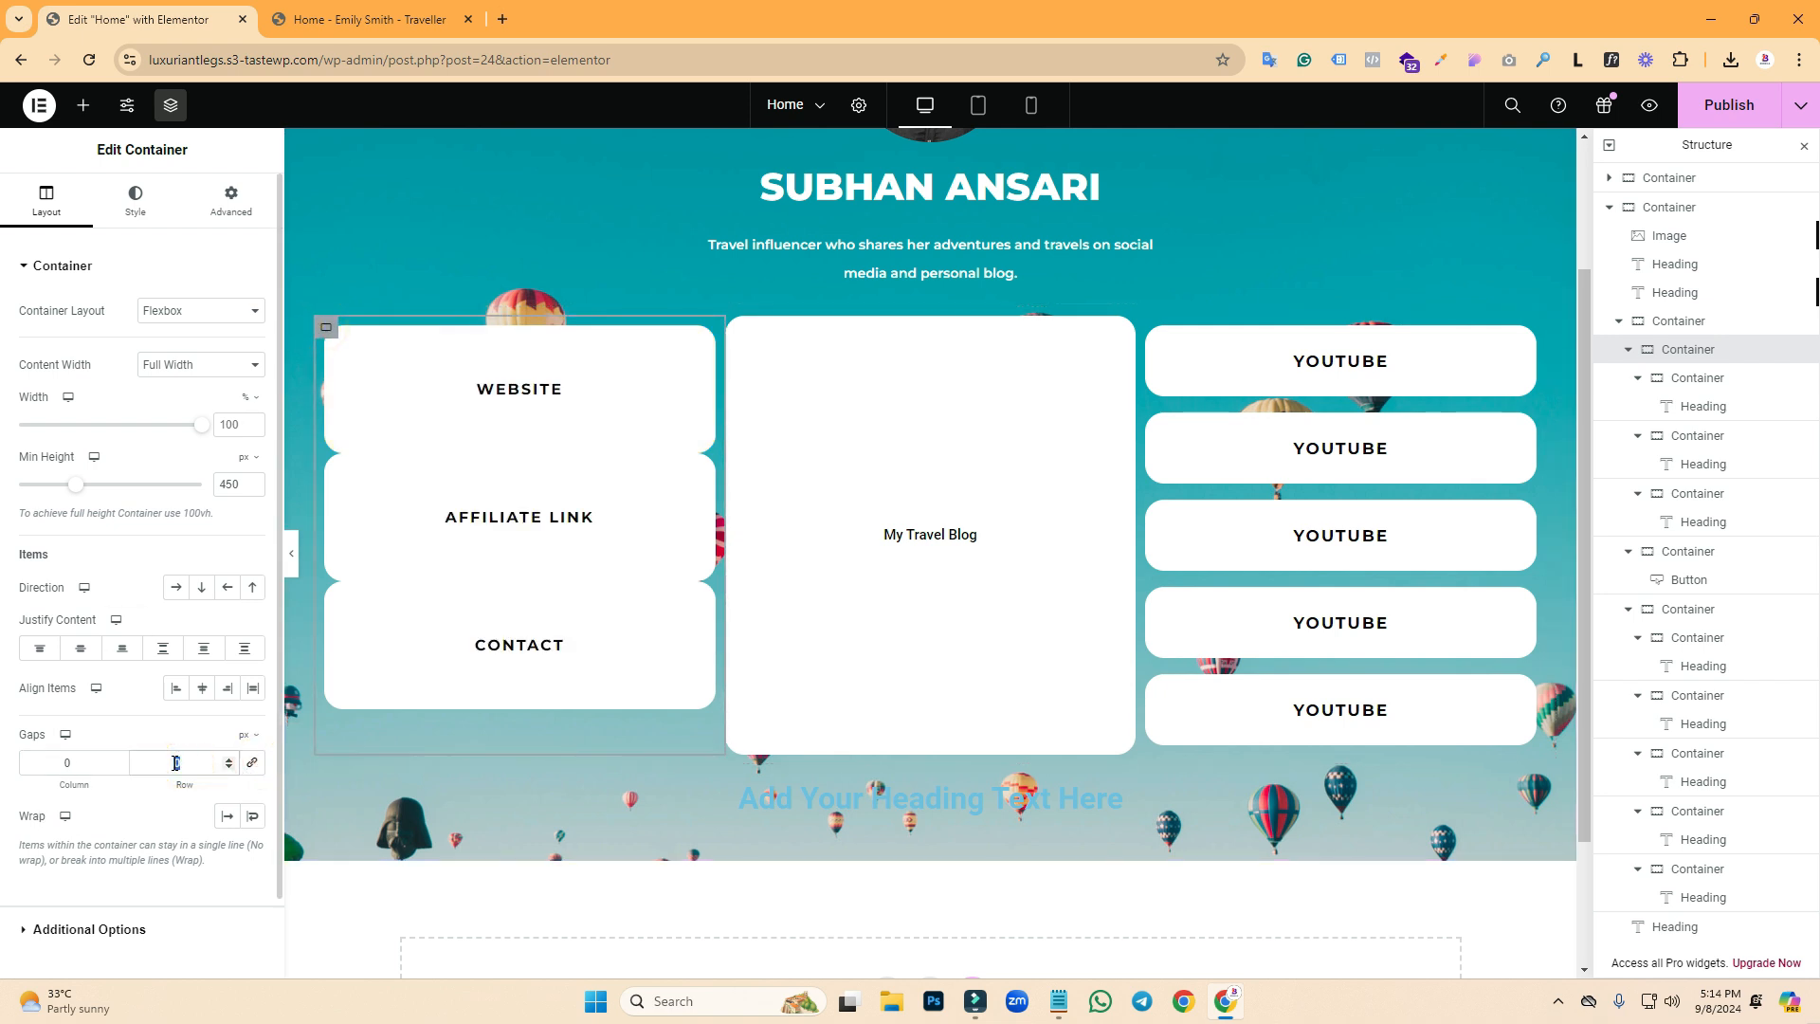
type("15")
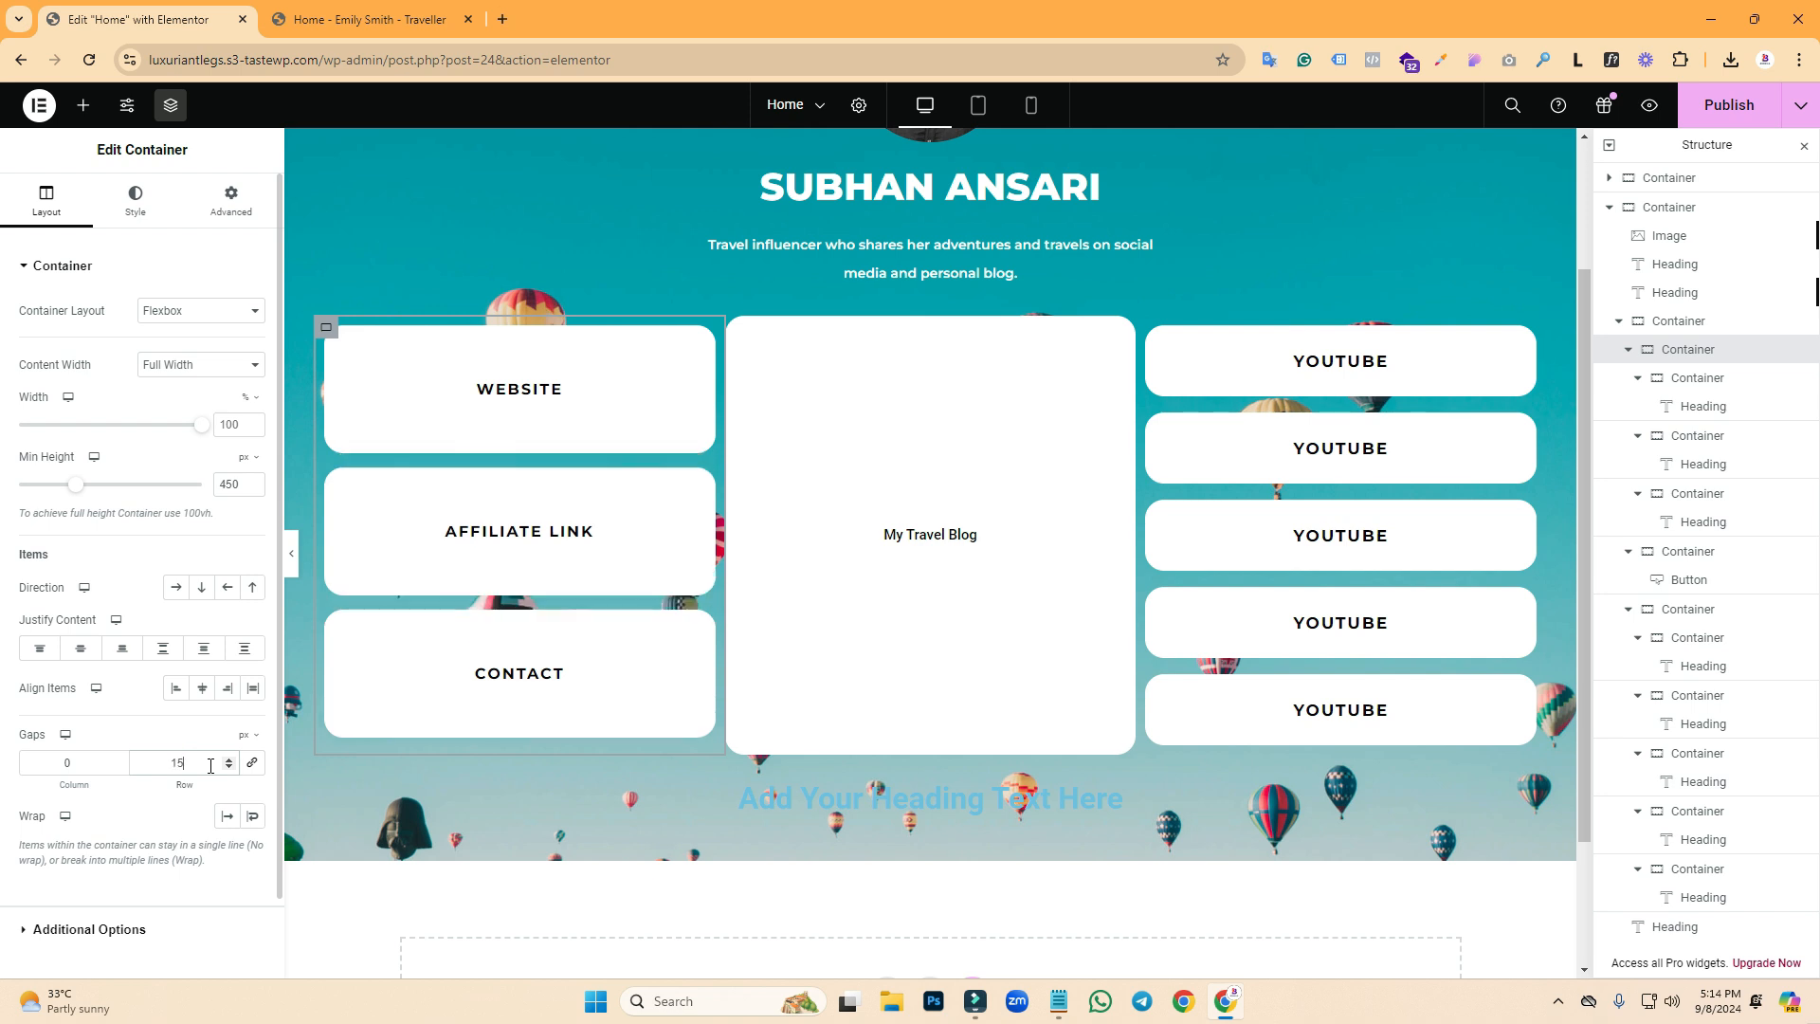
left_click(228, 759)
left_click(227, 759)
left_click(228, 759)
left_click(227, 758)
left_click(228, 758)
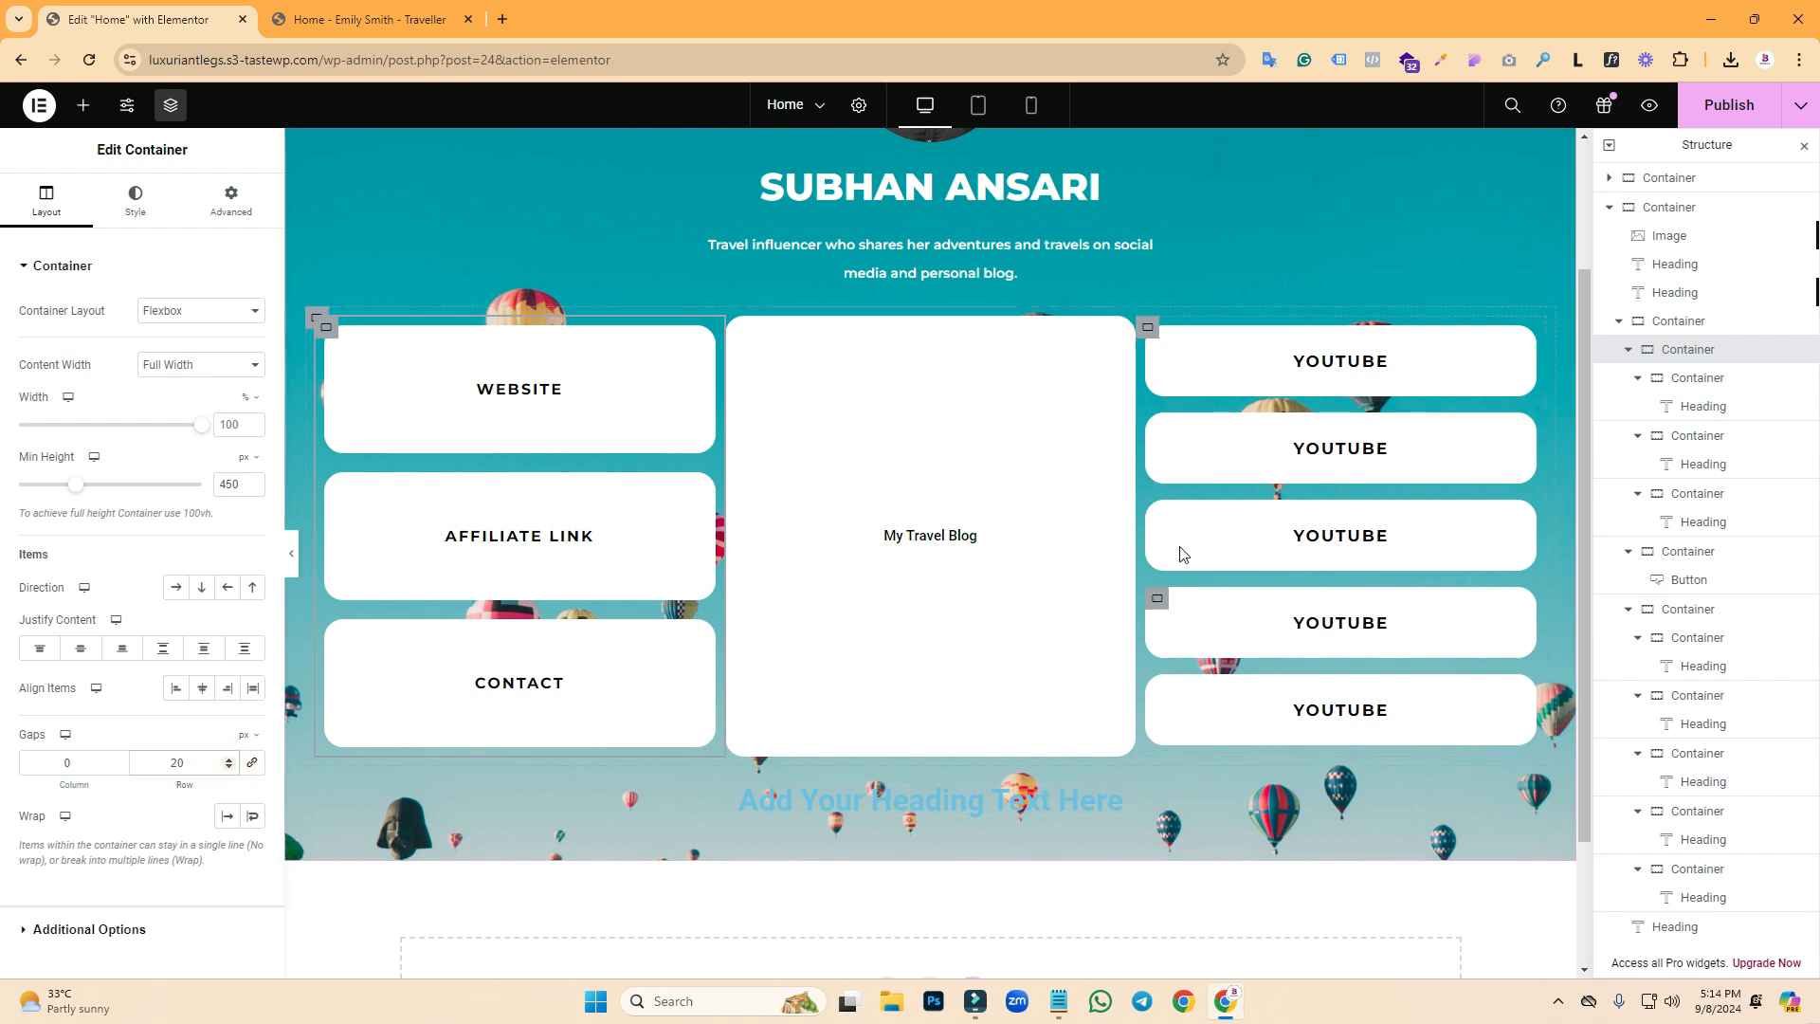
- Set a 10 px column gap on the outer three-column container and publish the page
left_click(370, 19)
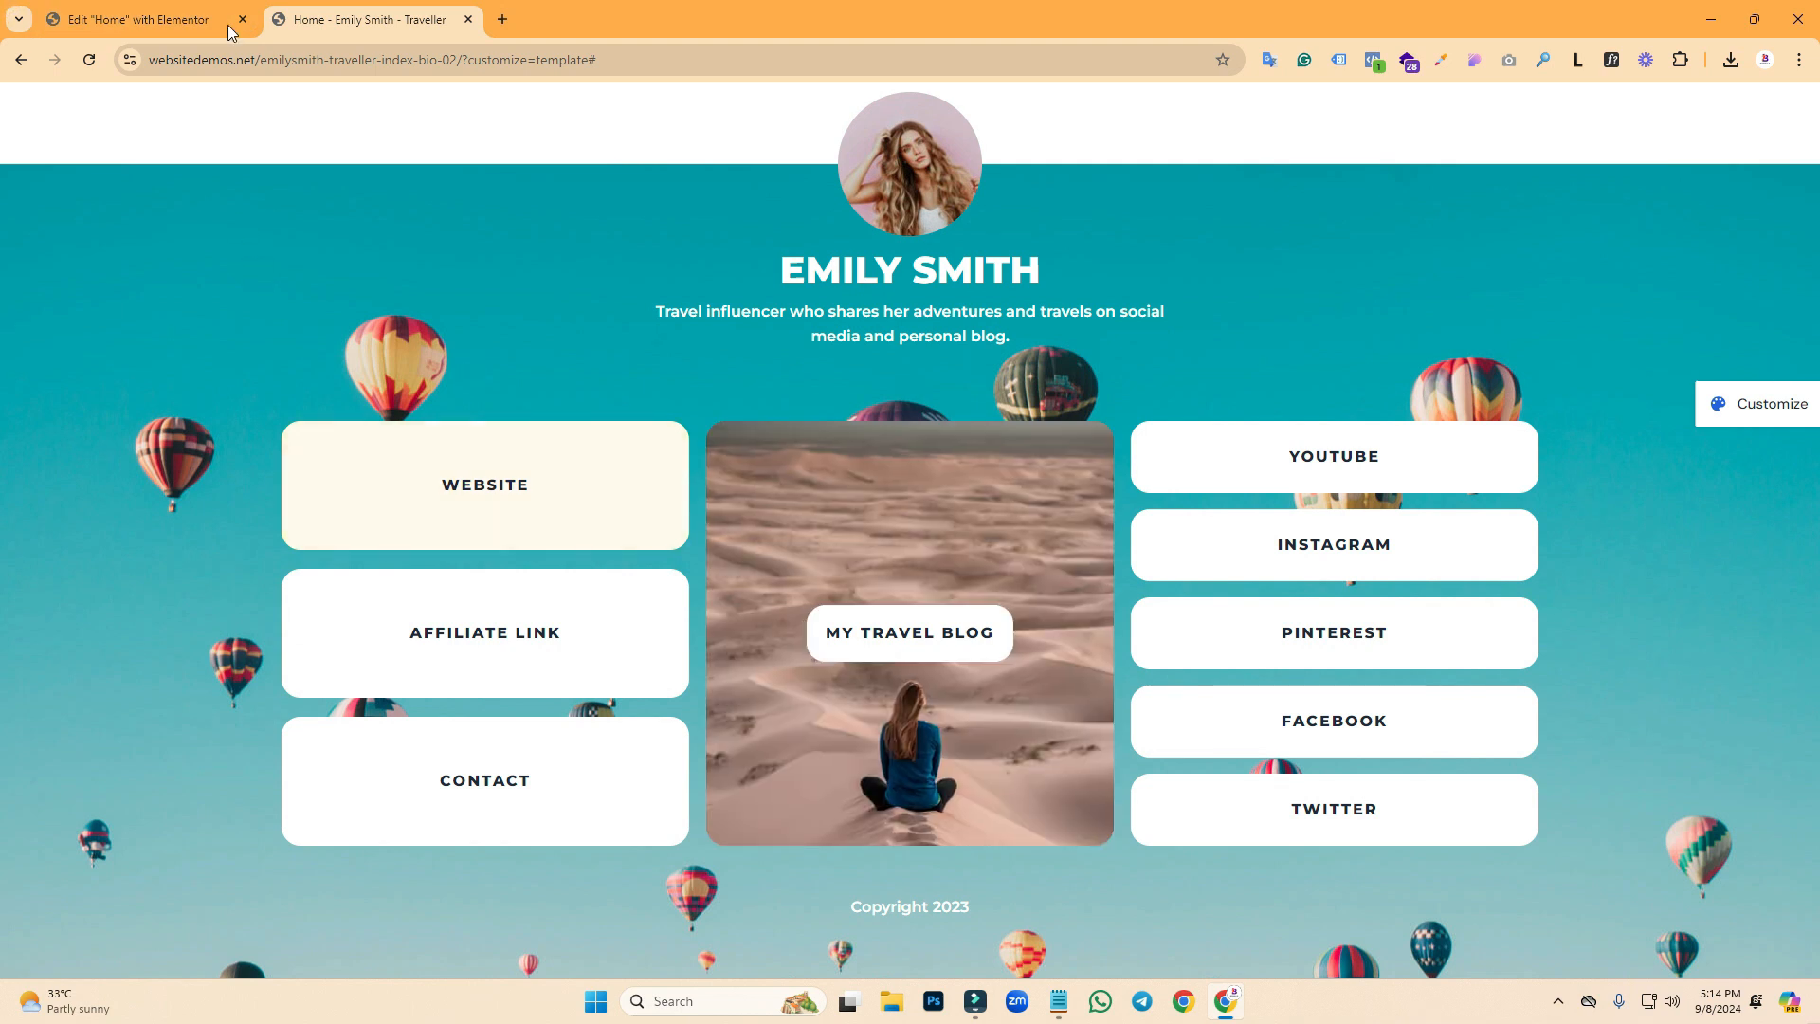
left_click(143, 19)
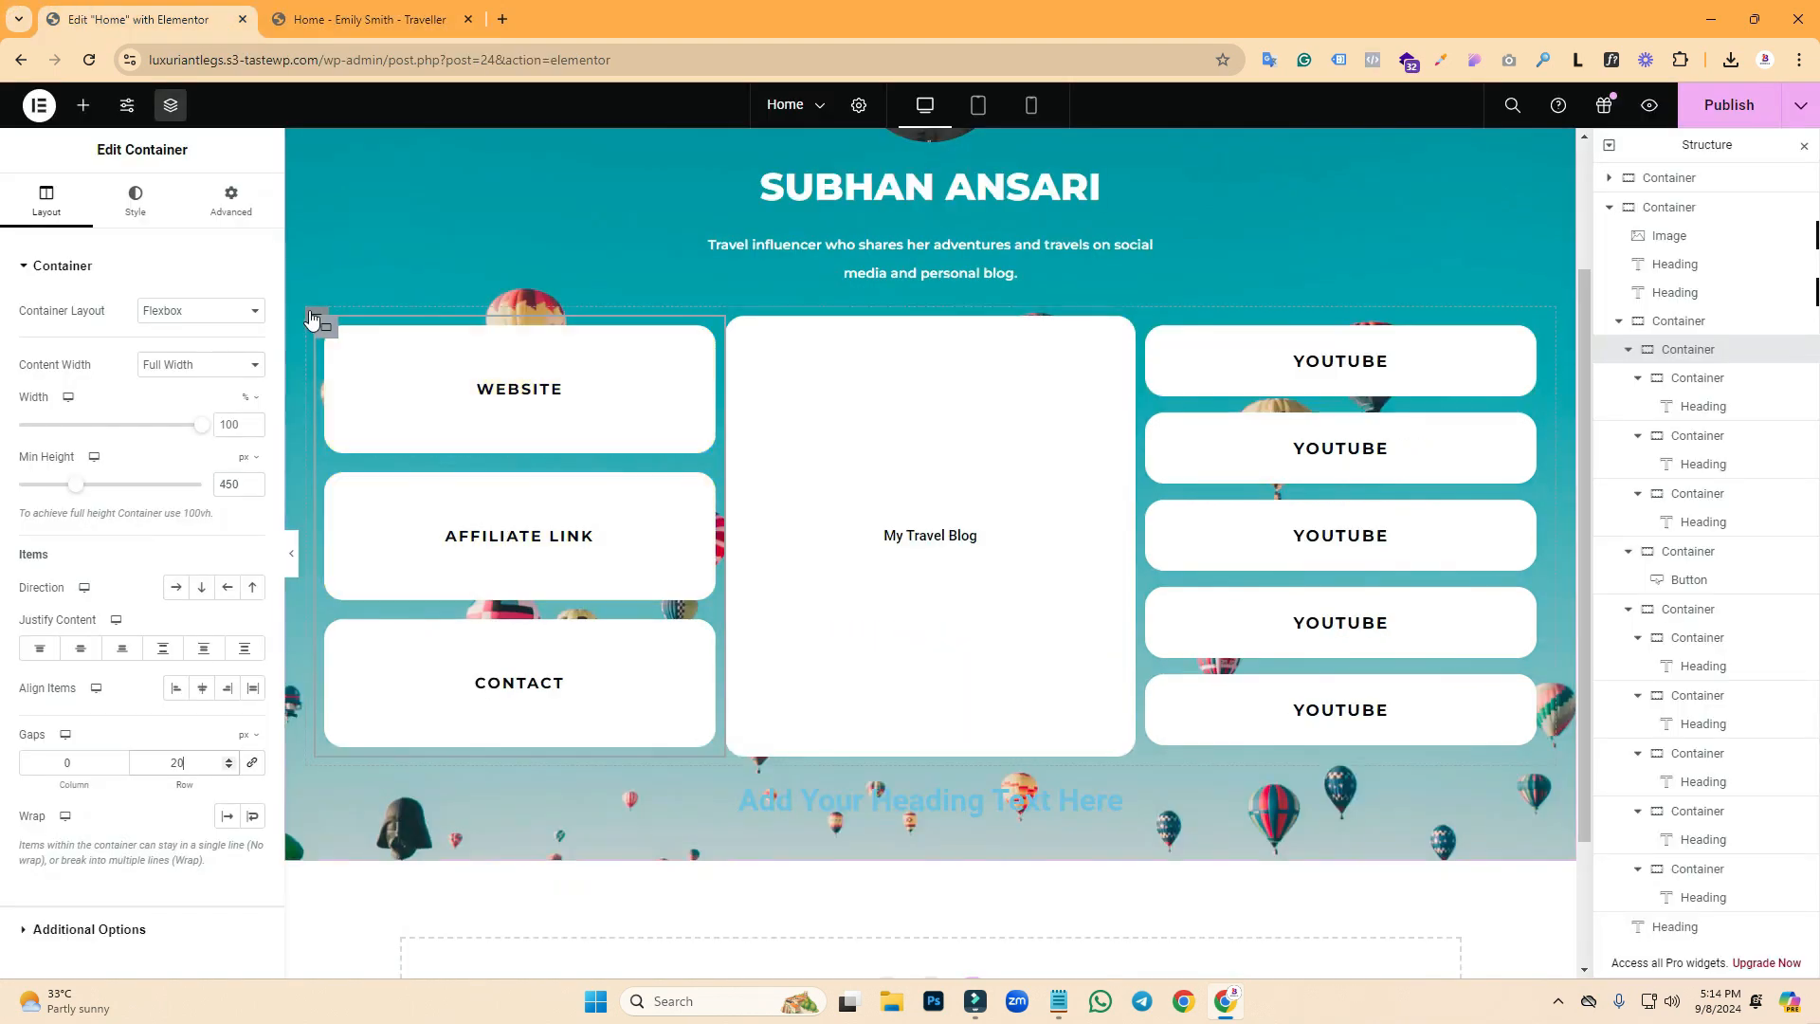
left_click(317, 320)
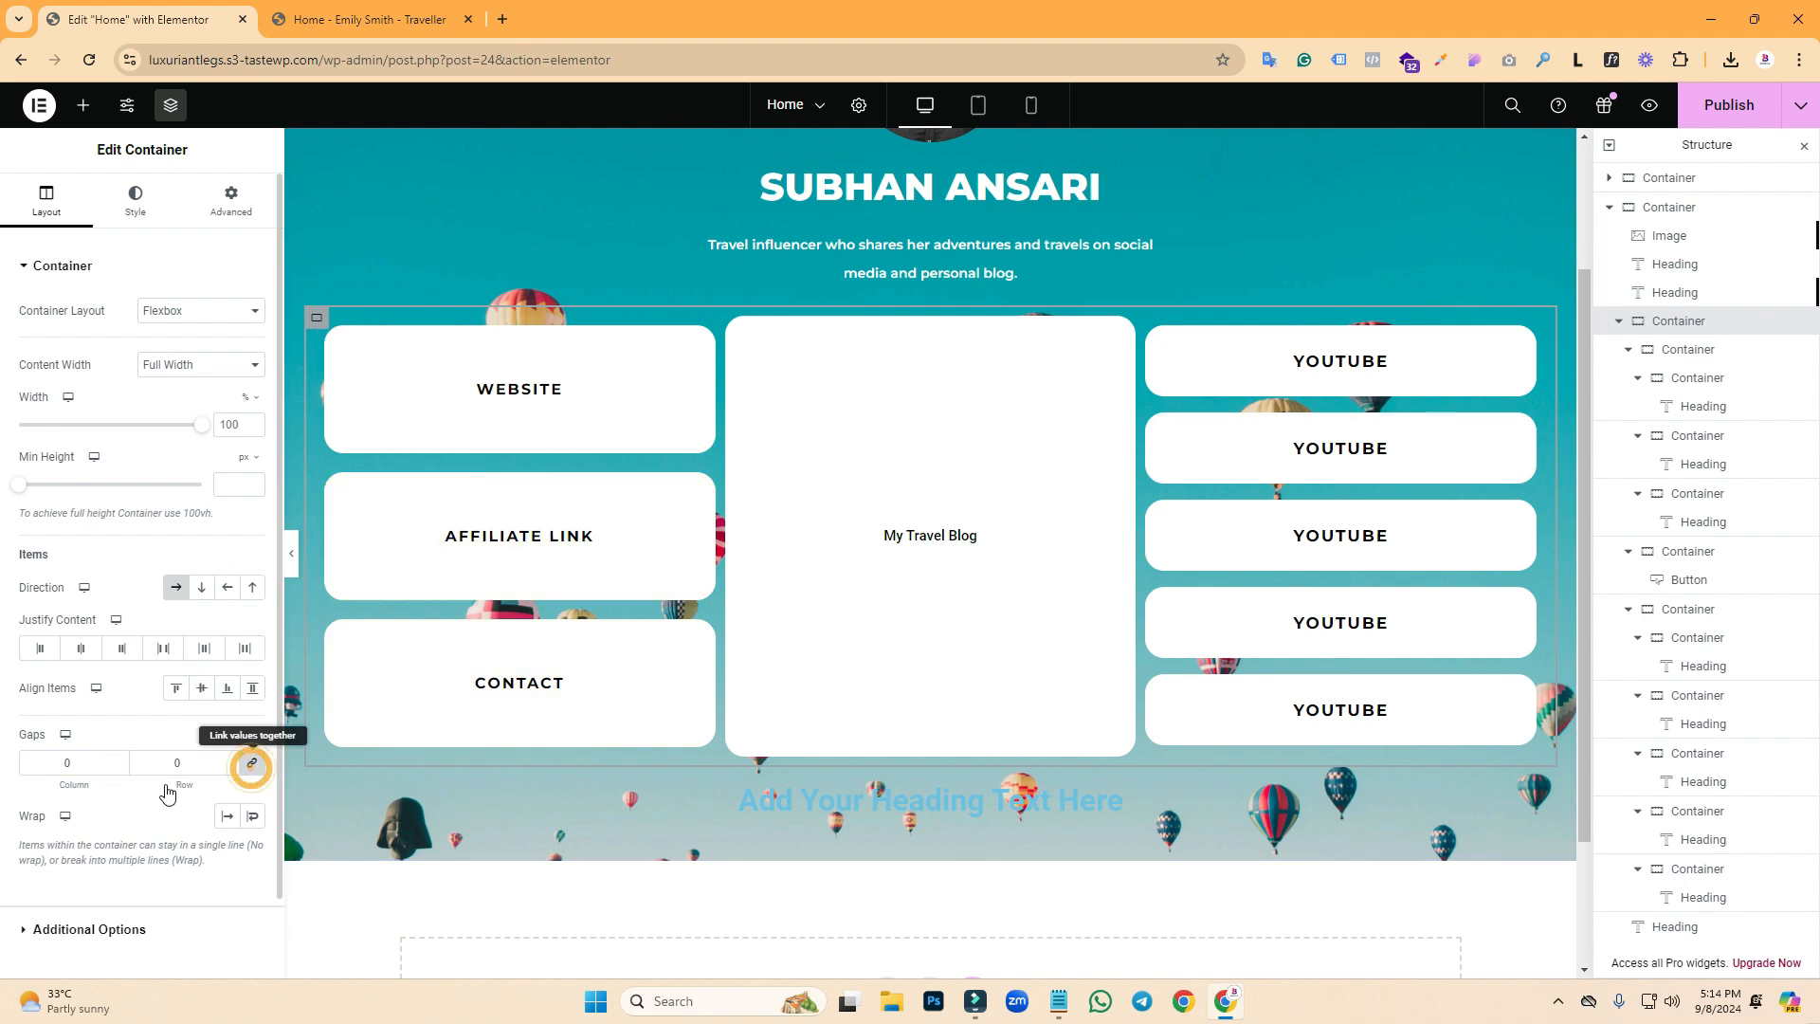
left_click(252, 764)
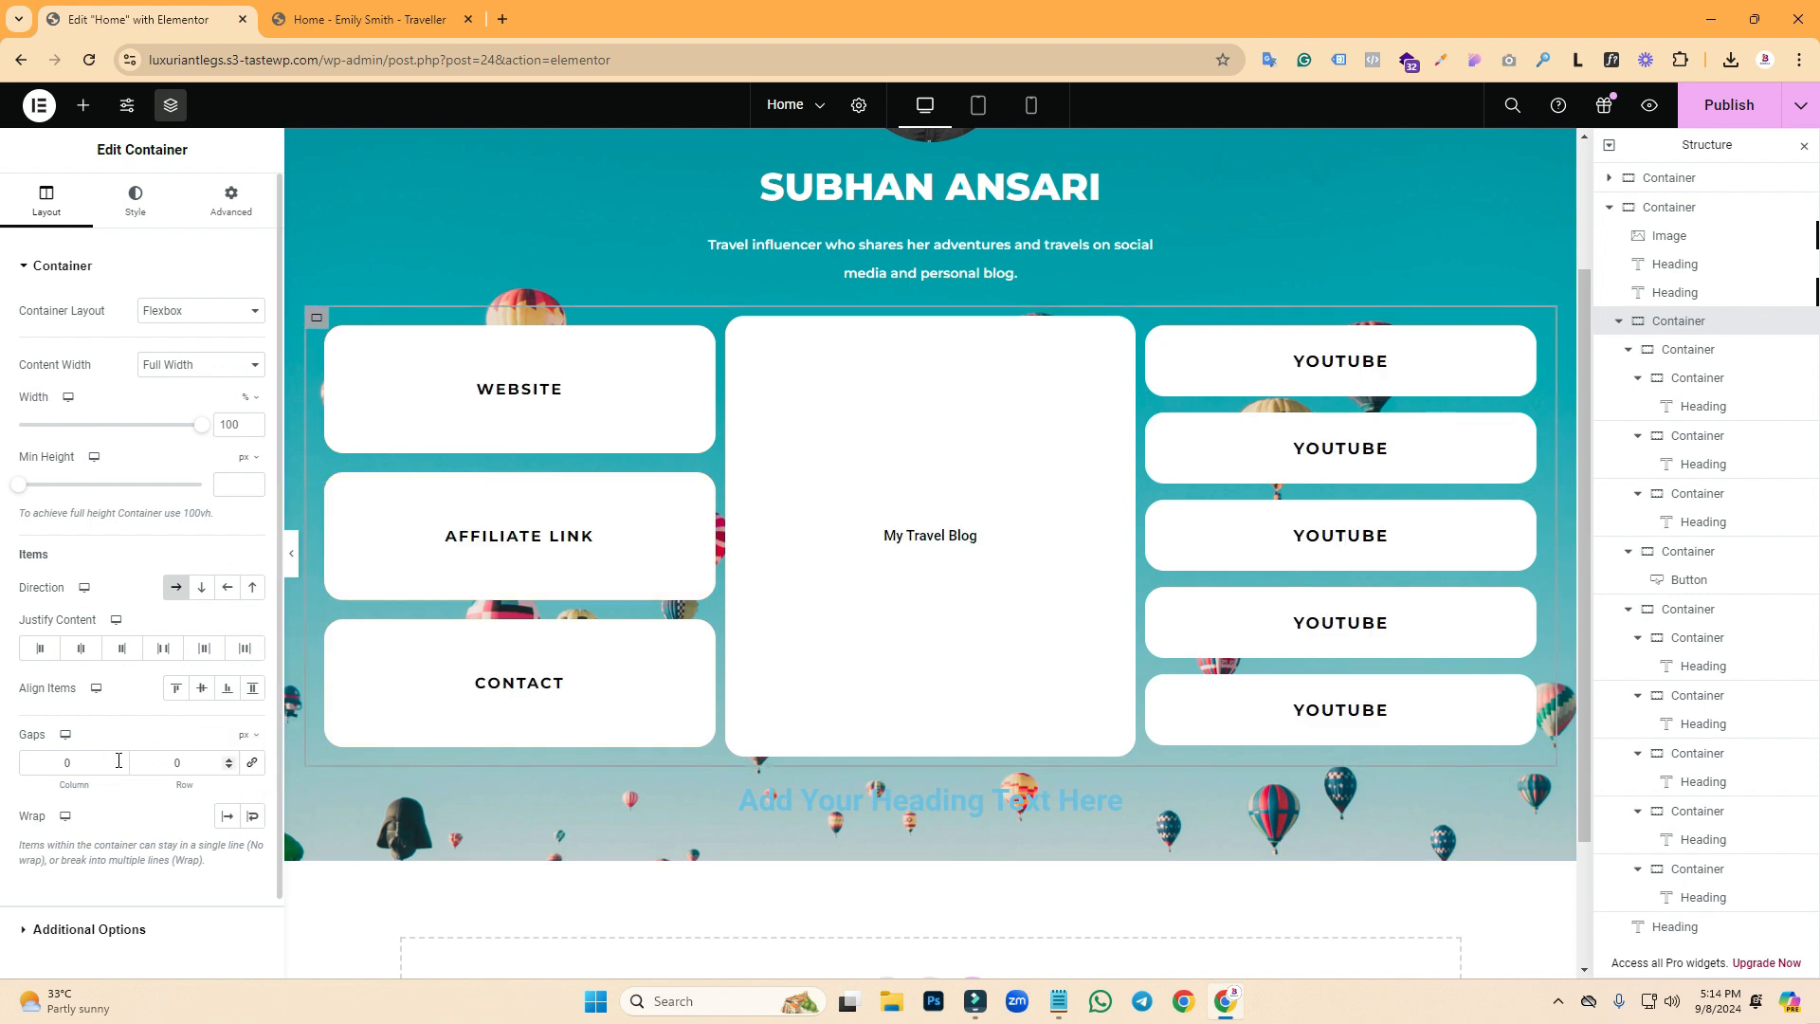
double_click(64, 764)
type("5")
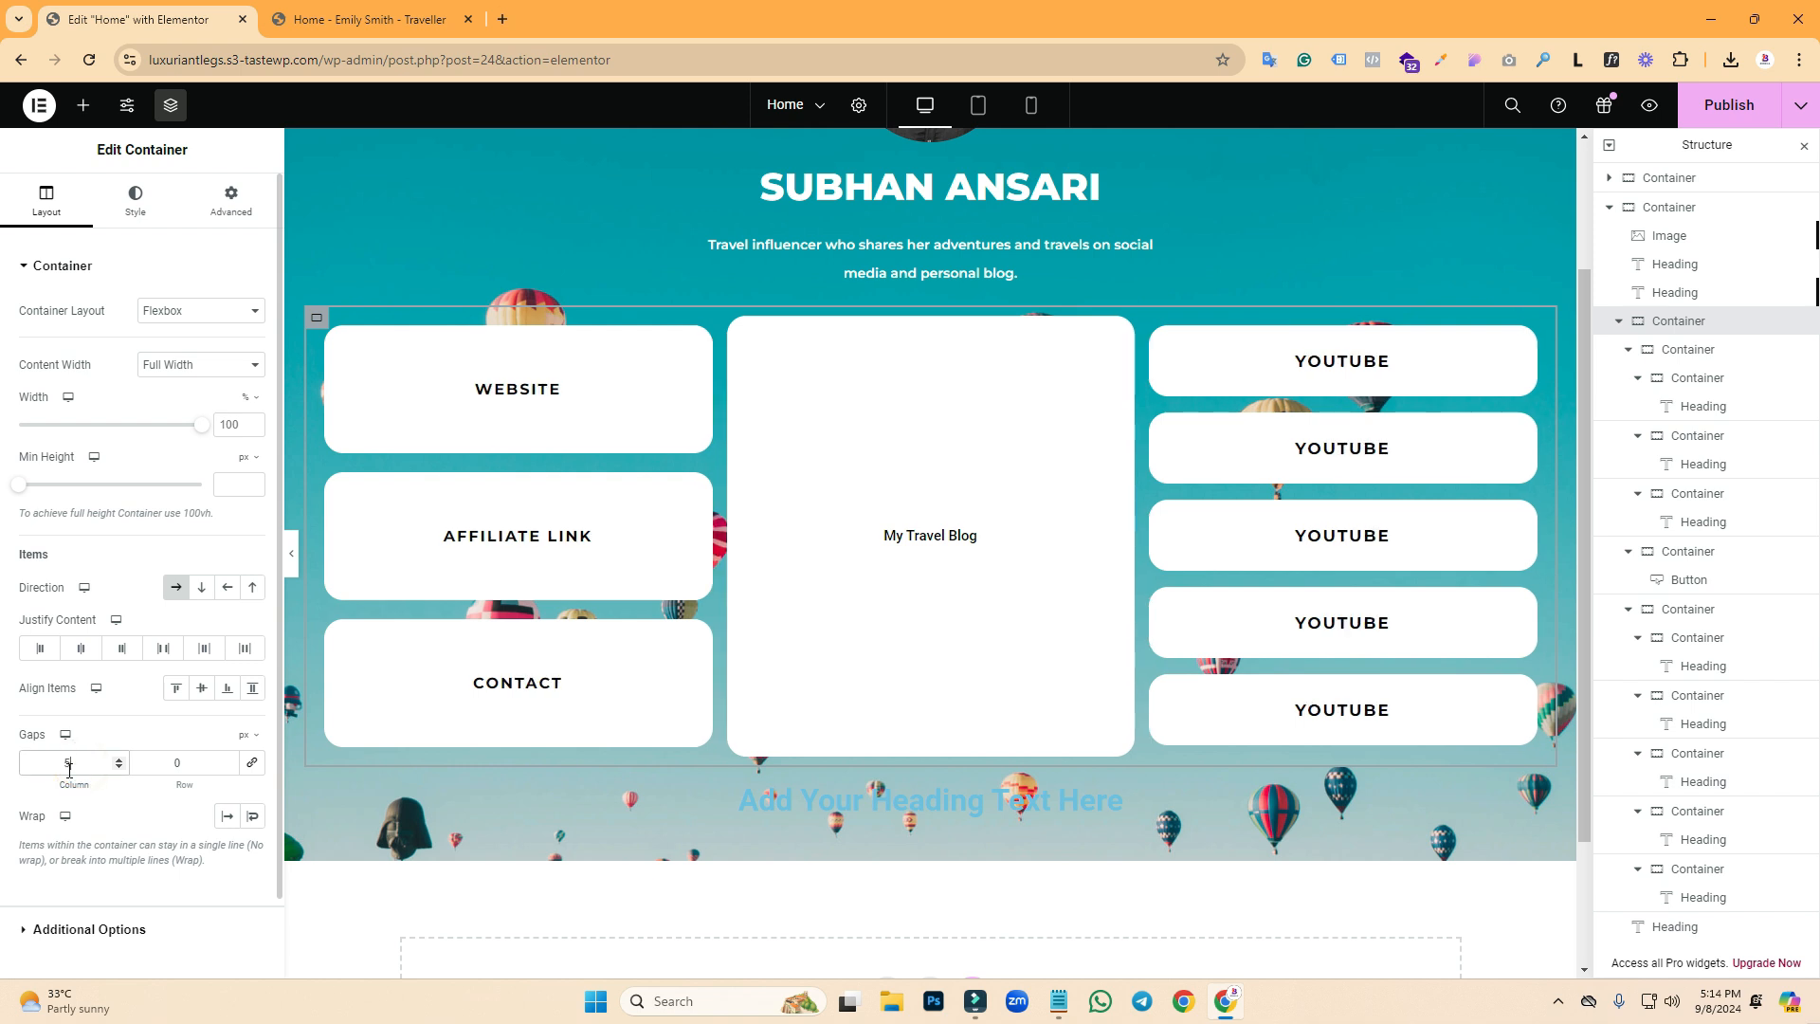
left_click(123, 758)
left_click(123, 758)
left_click(123, 758)
left_click(124, 758)
left_click(124, 758)
left_click(123, 758)
left_click(123, 758)
left_click(120, 769)
left_click(120, 769)
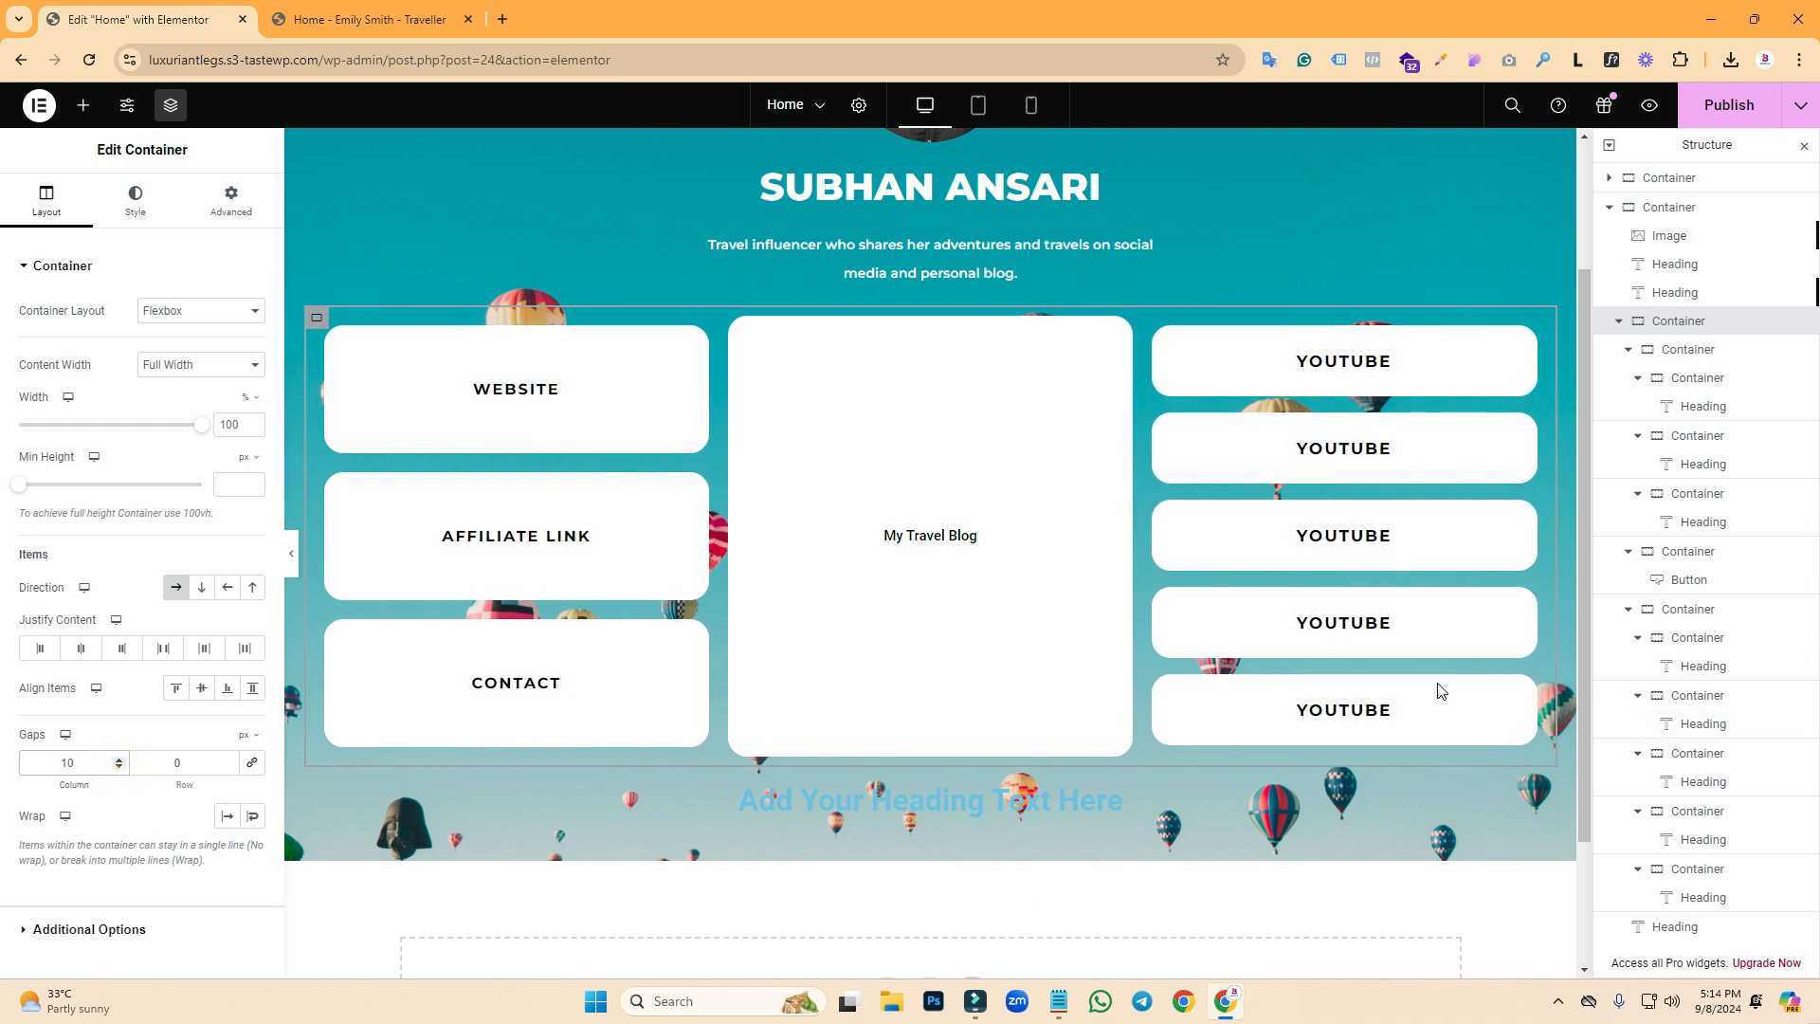
left_click(1723, 113)
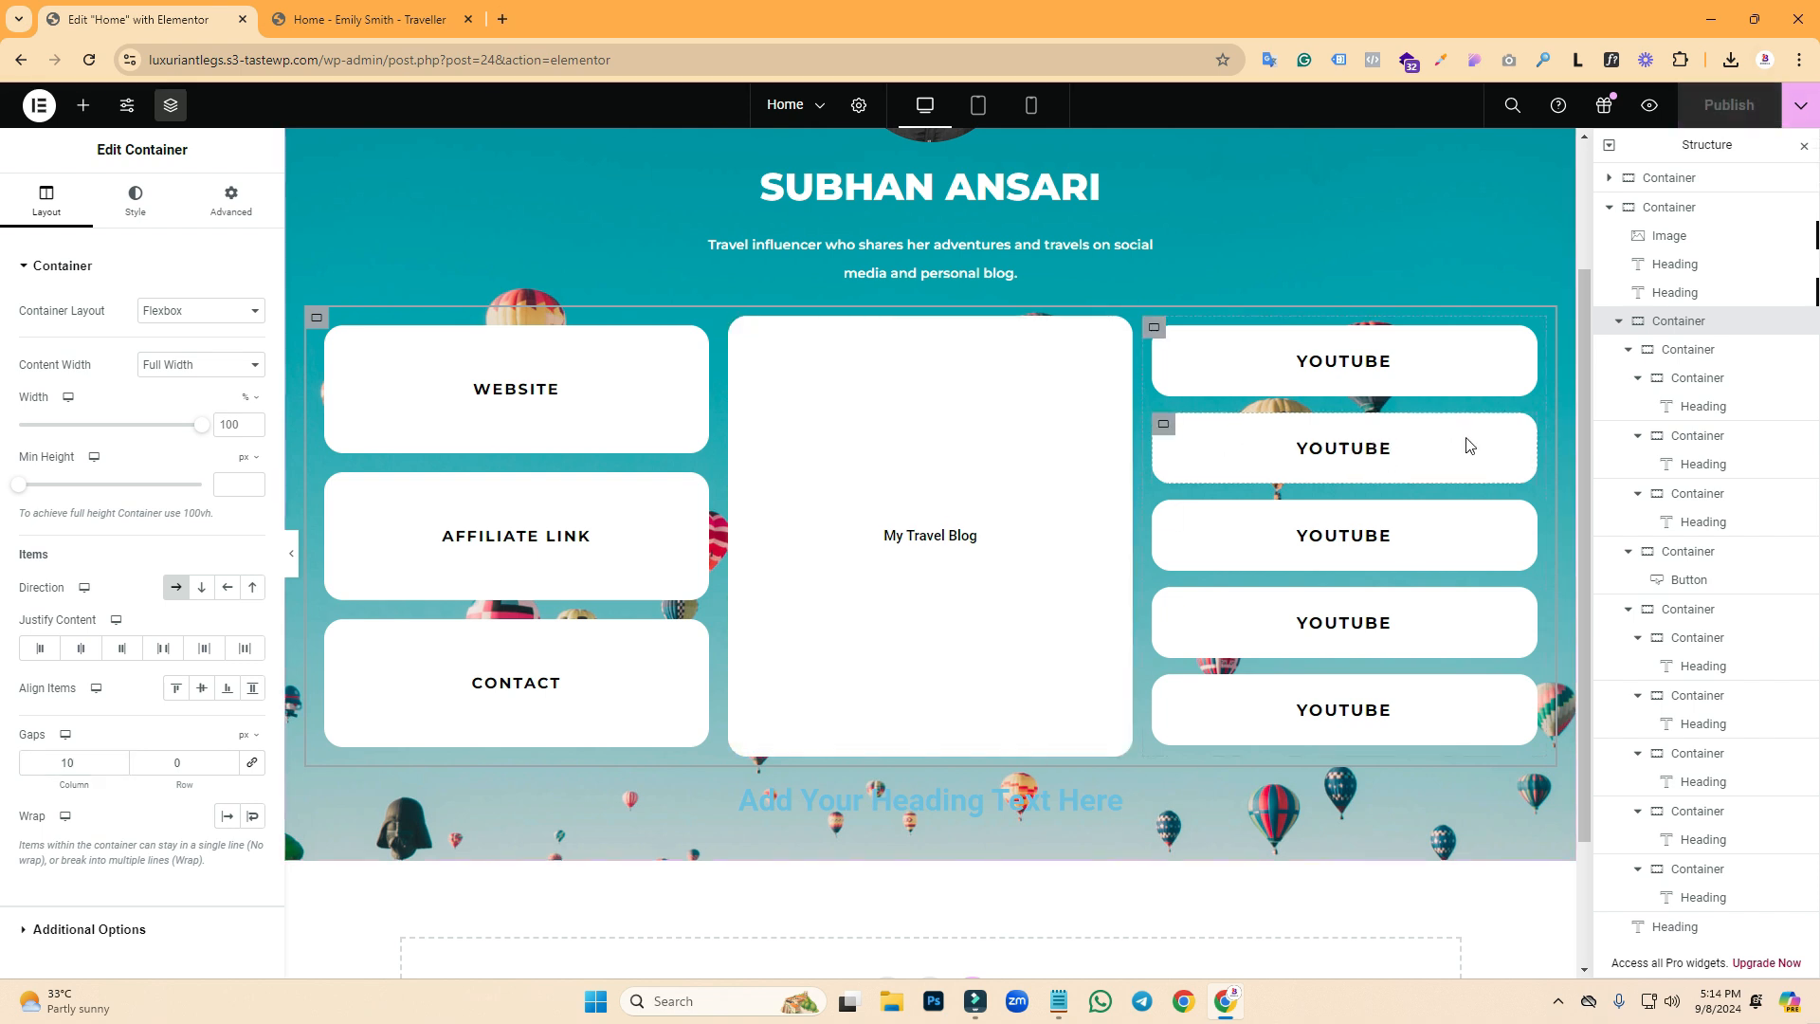
- Change the second right-column heading's title to Instagram
left_click(1382, 454)
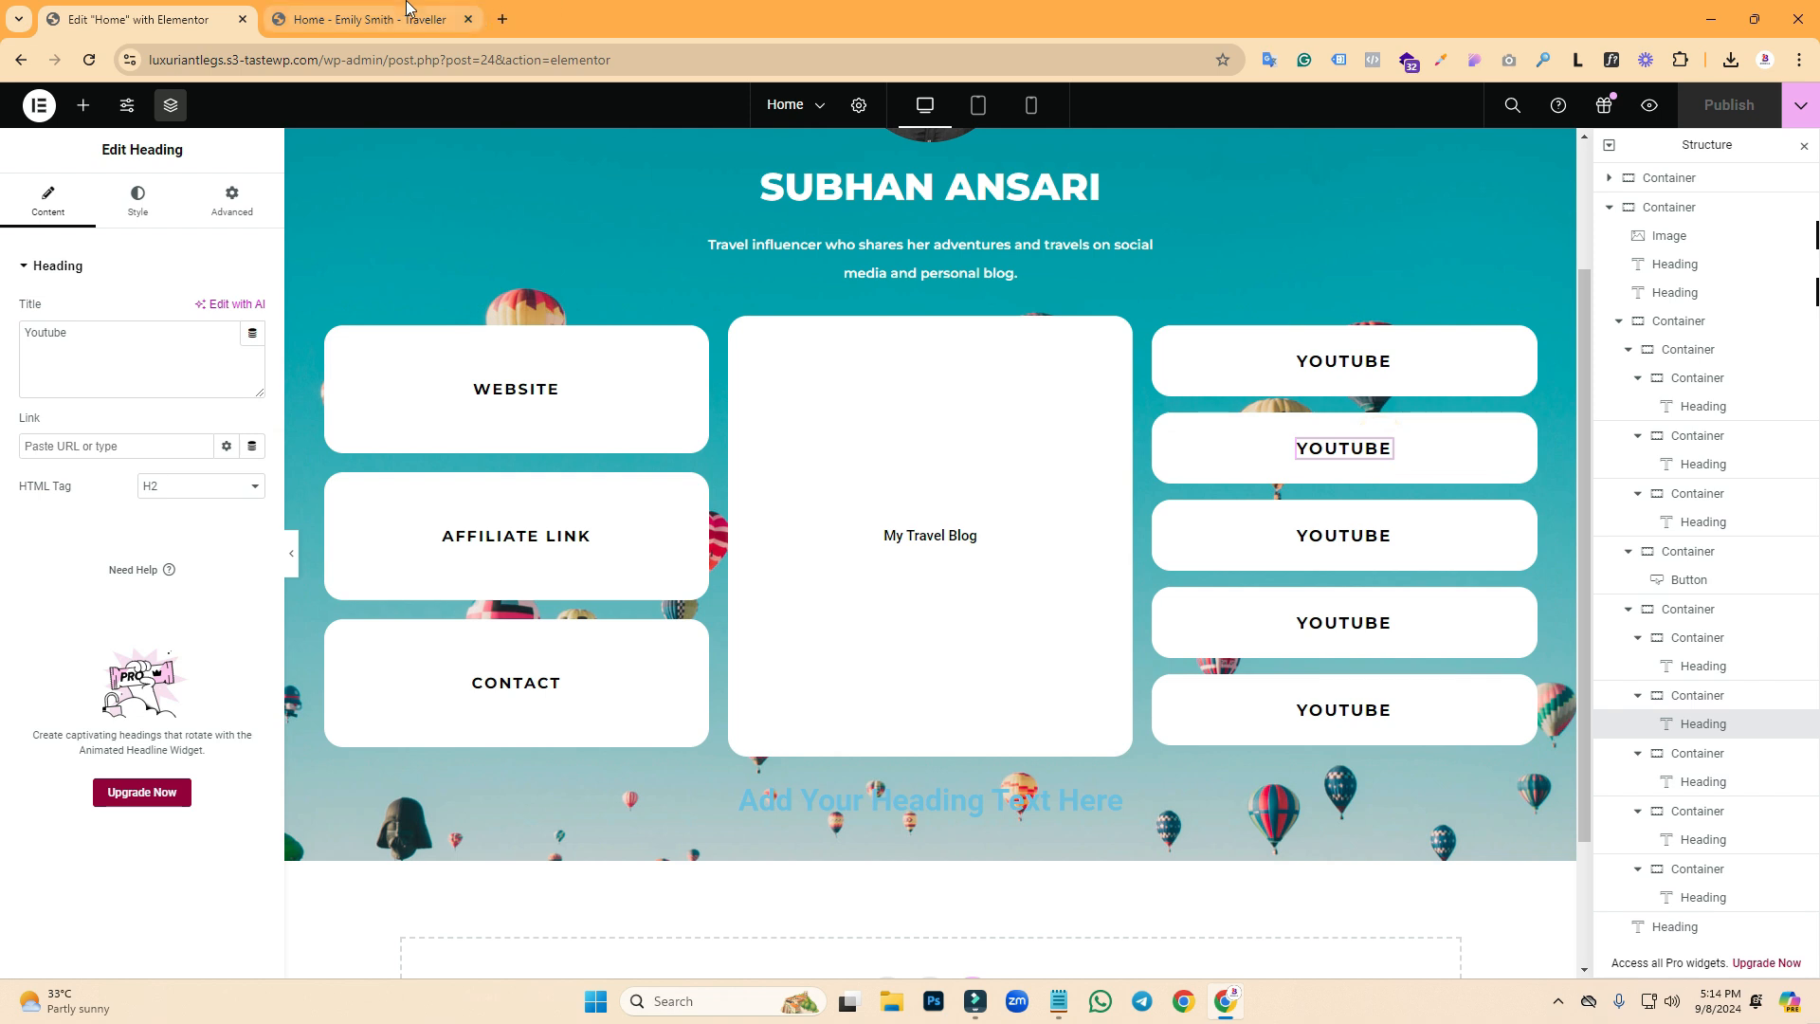
left_click(379, 19)
left_click(152, 7)
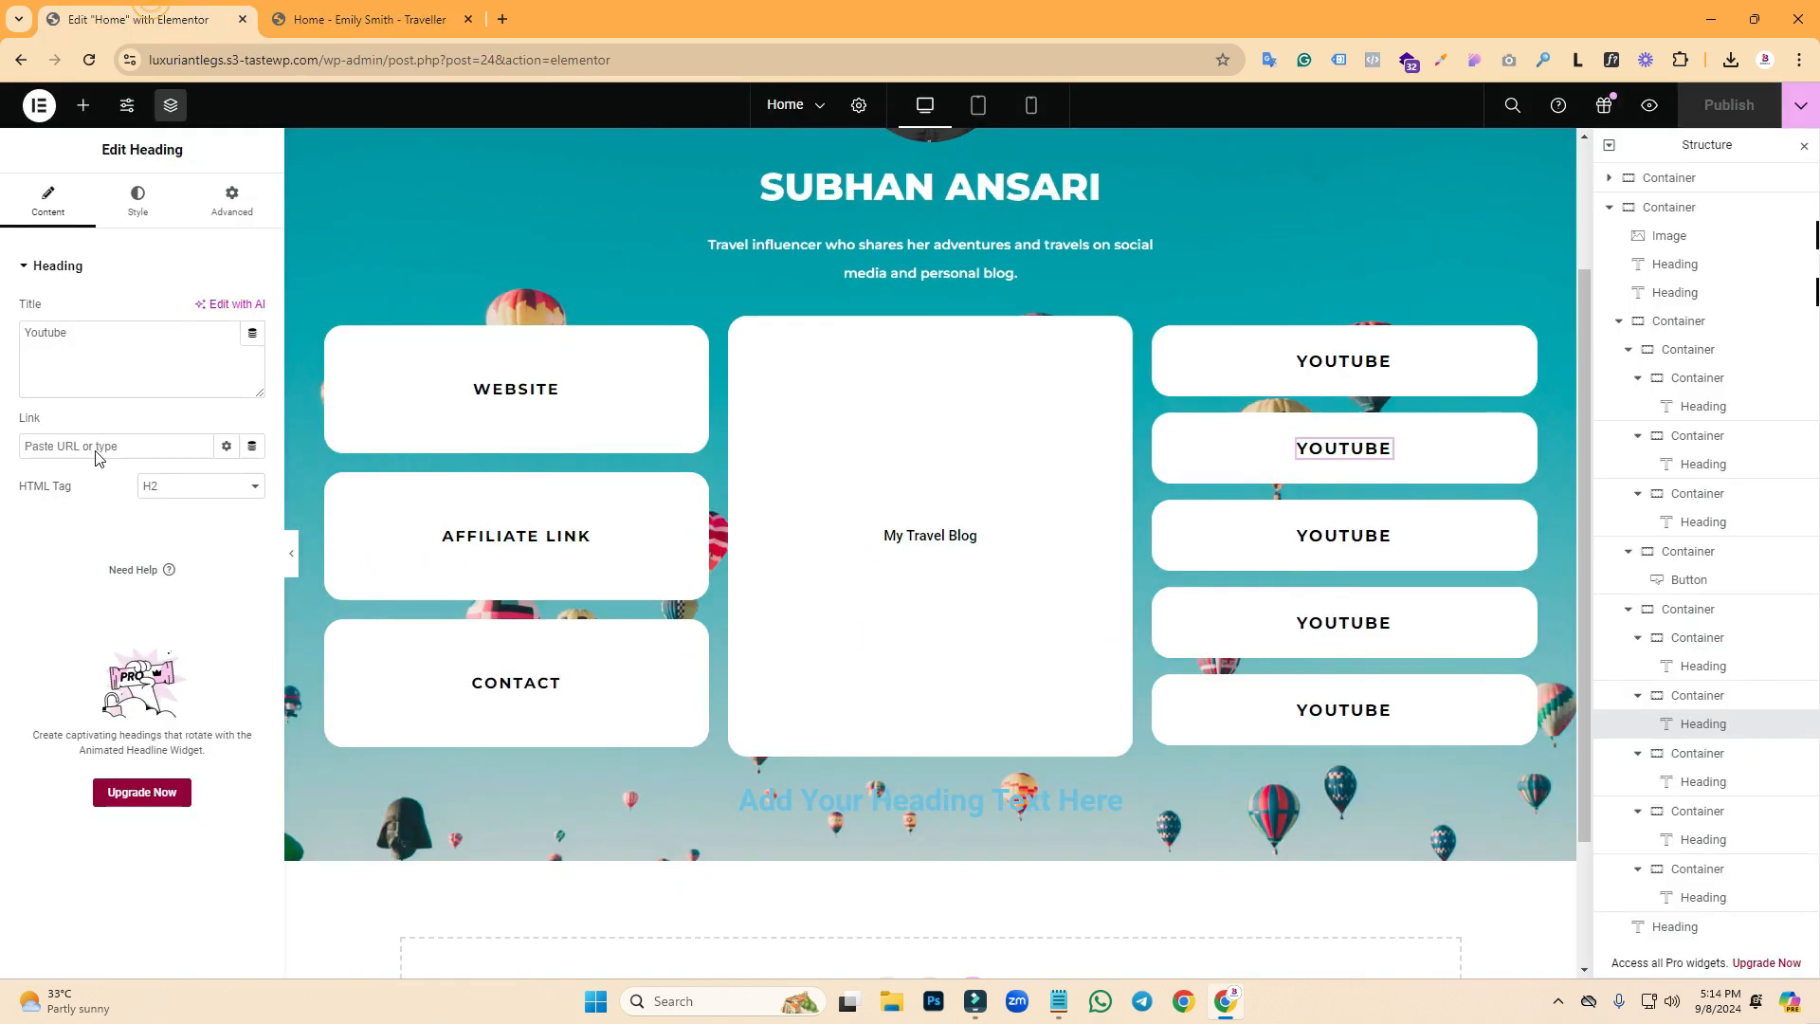
double_click(81, 330)
type("I")
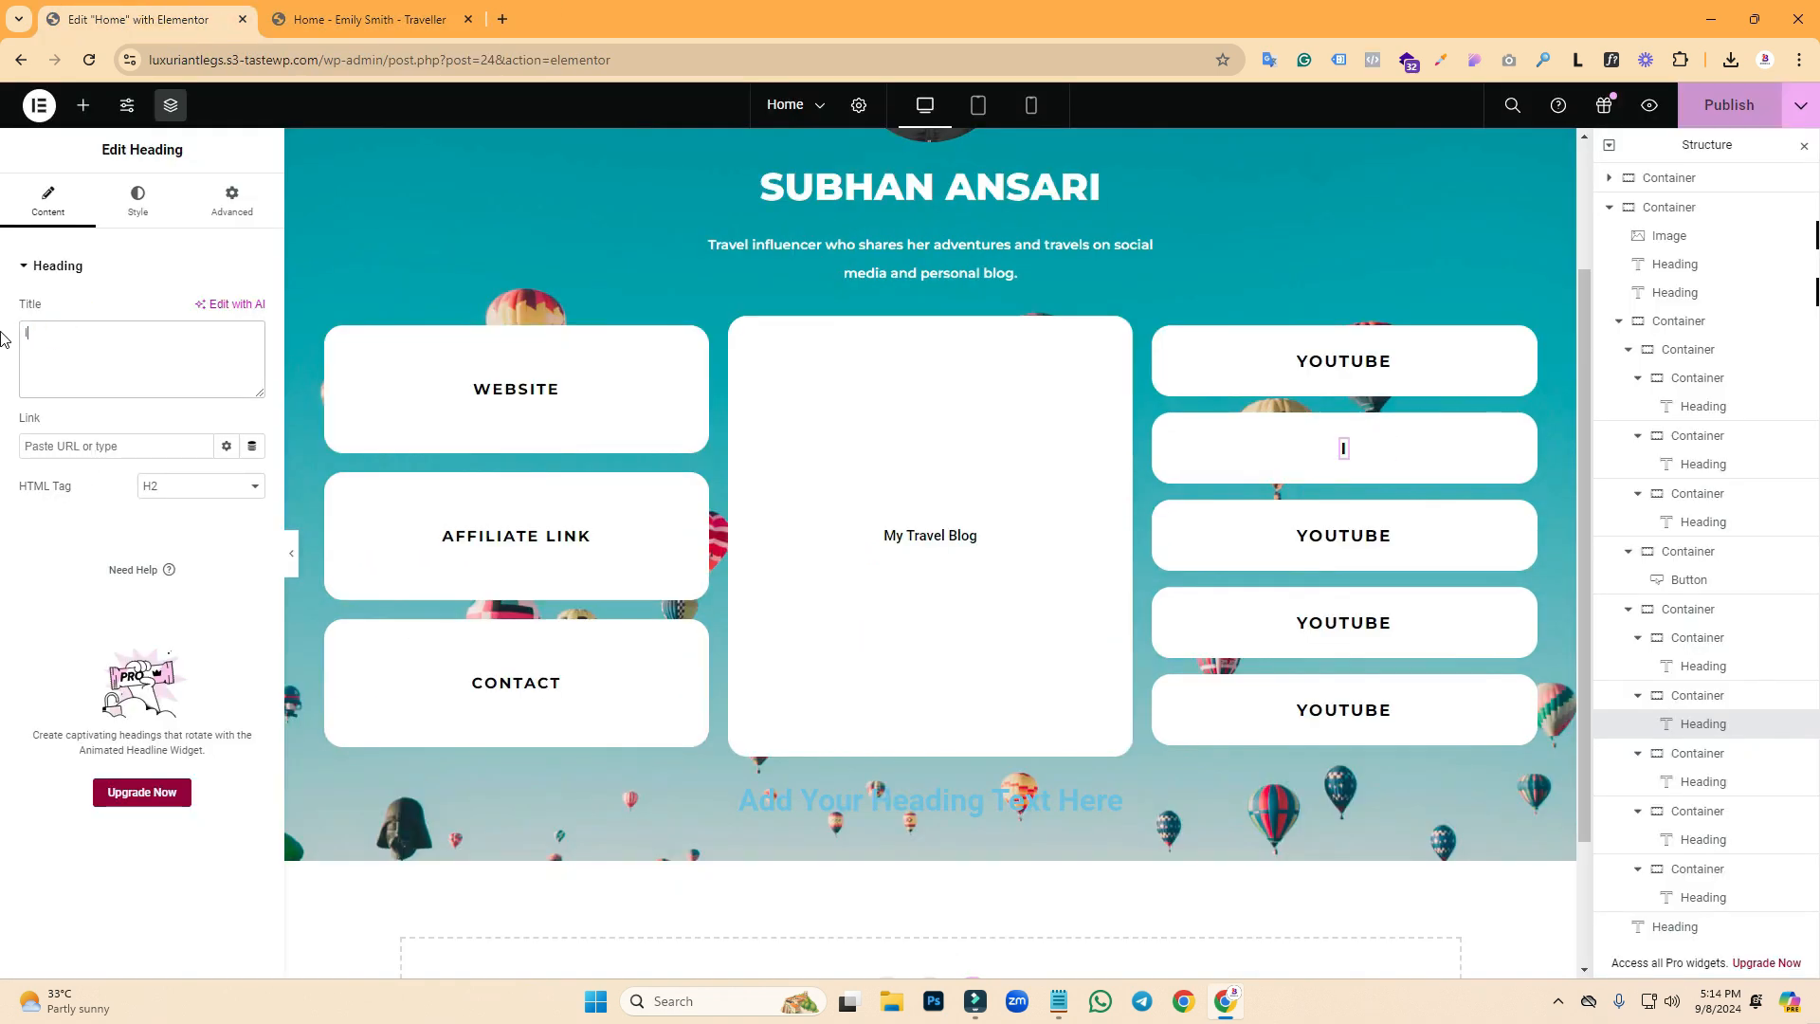
type("nstagram")
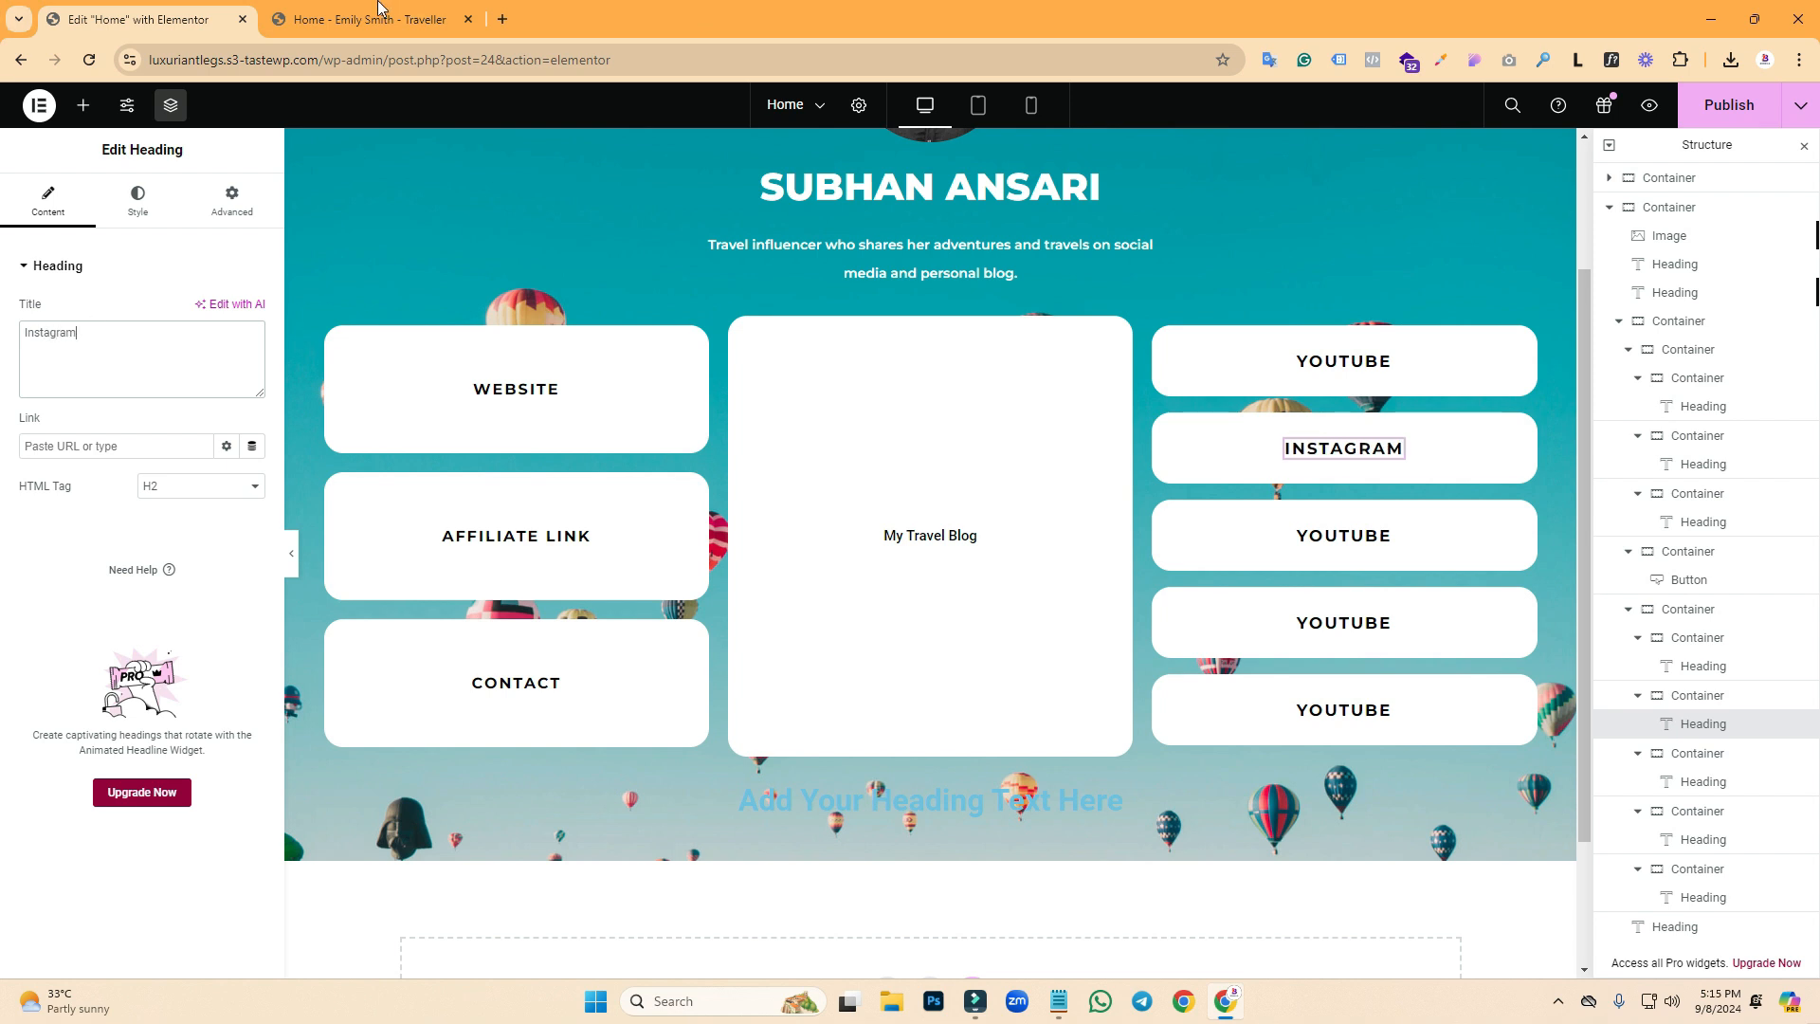
left_click(379, 8)
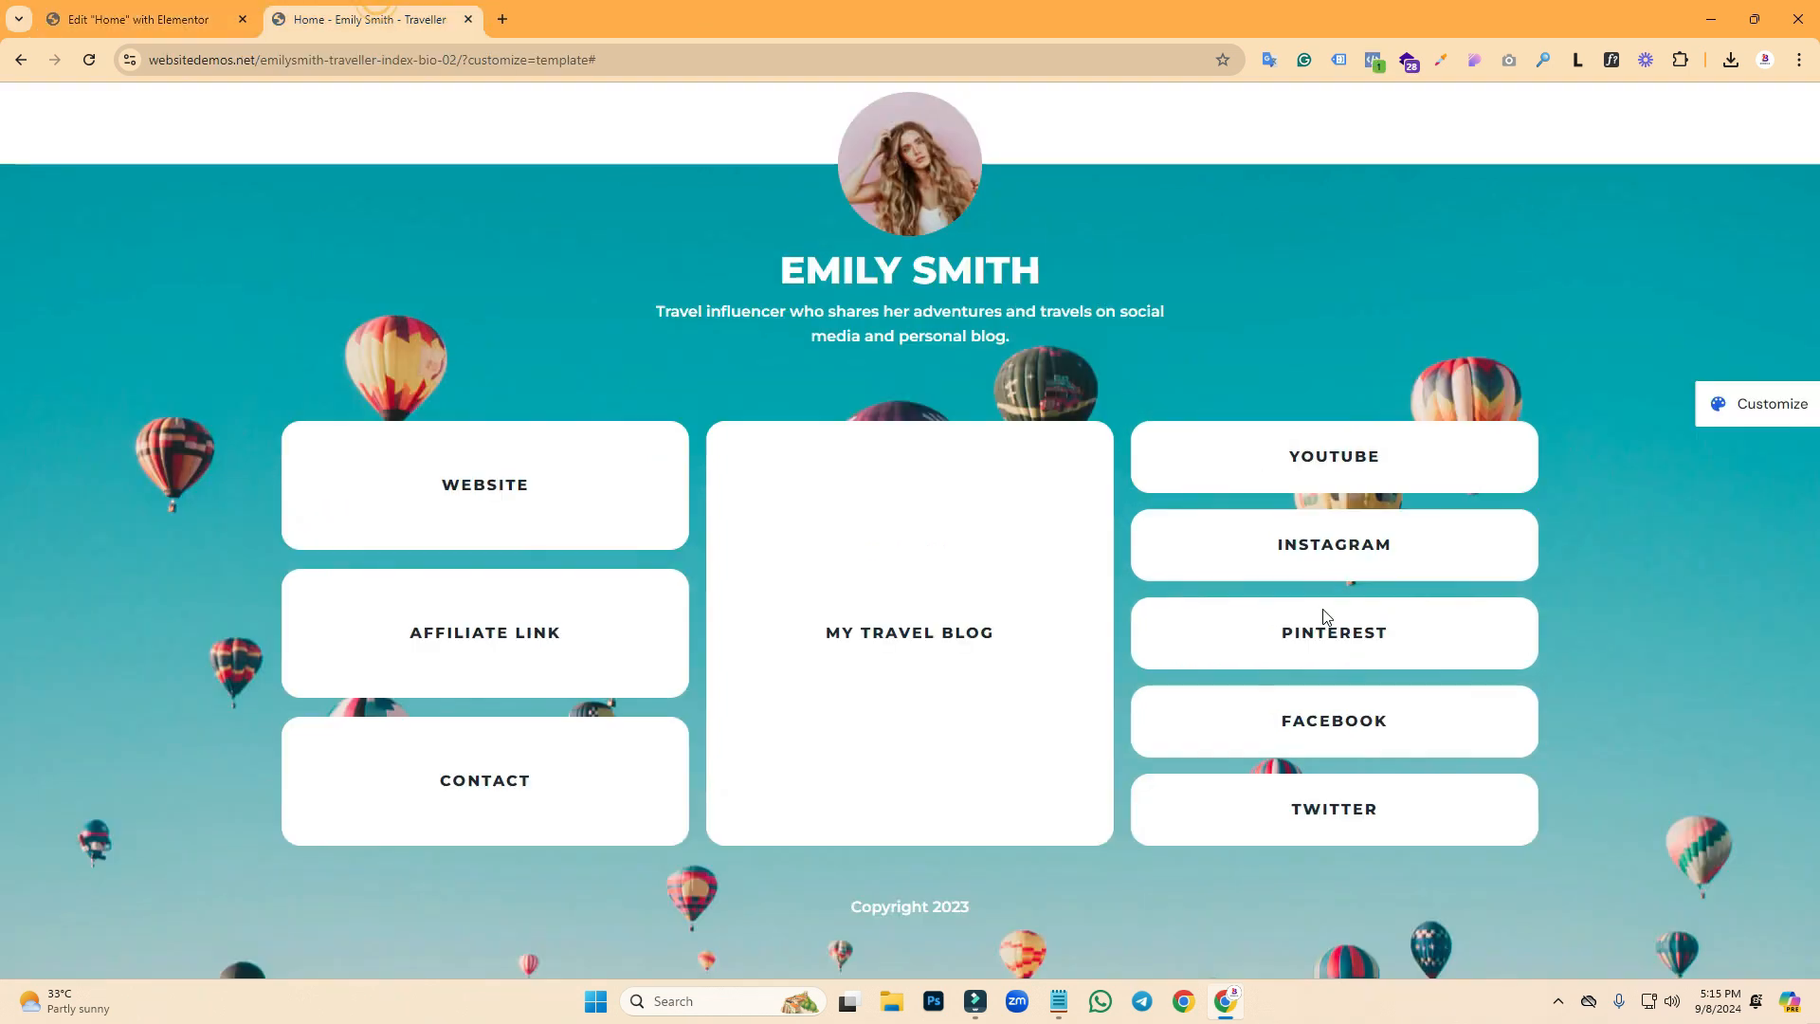
left_click(108, 7)
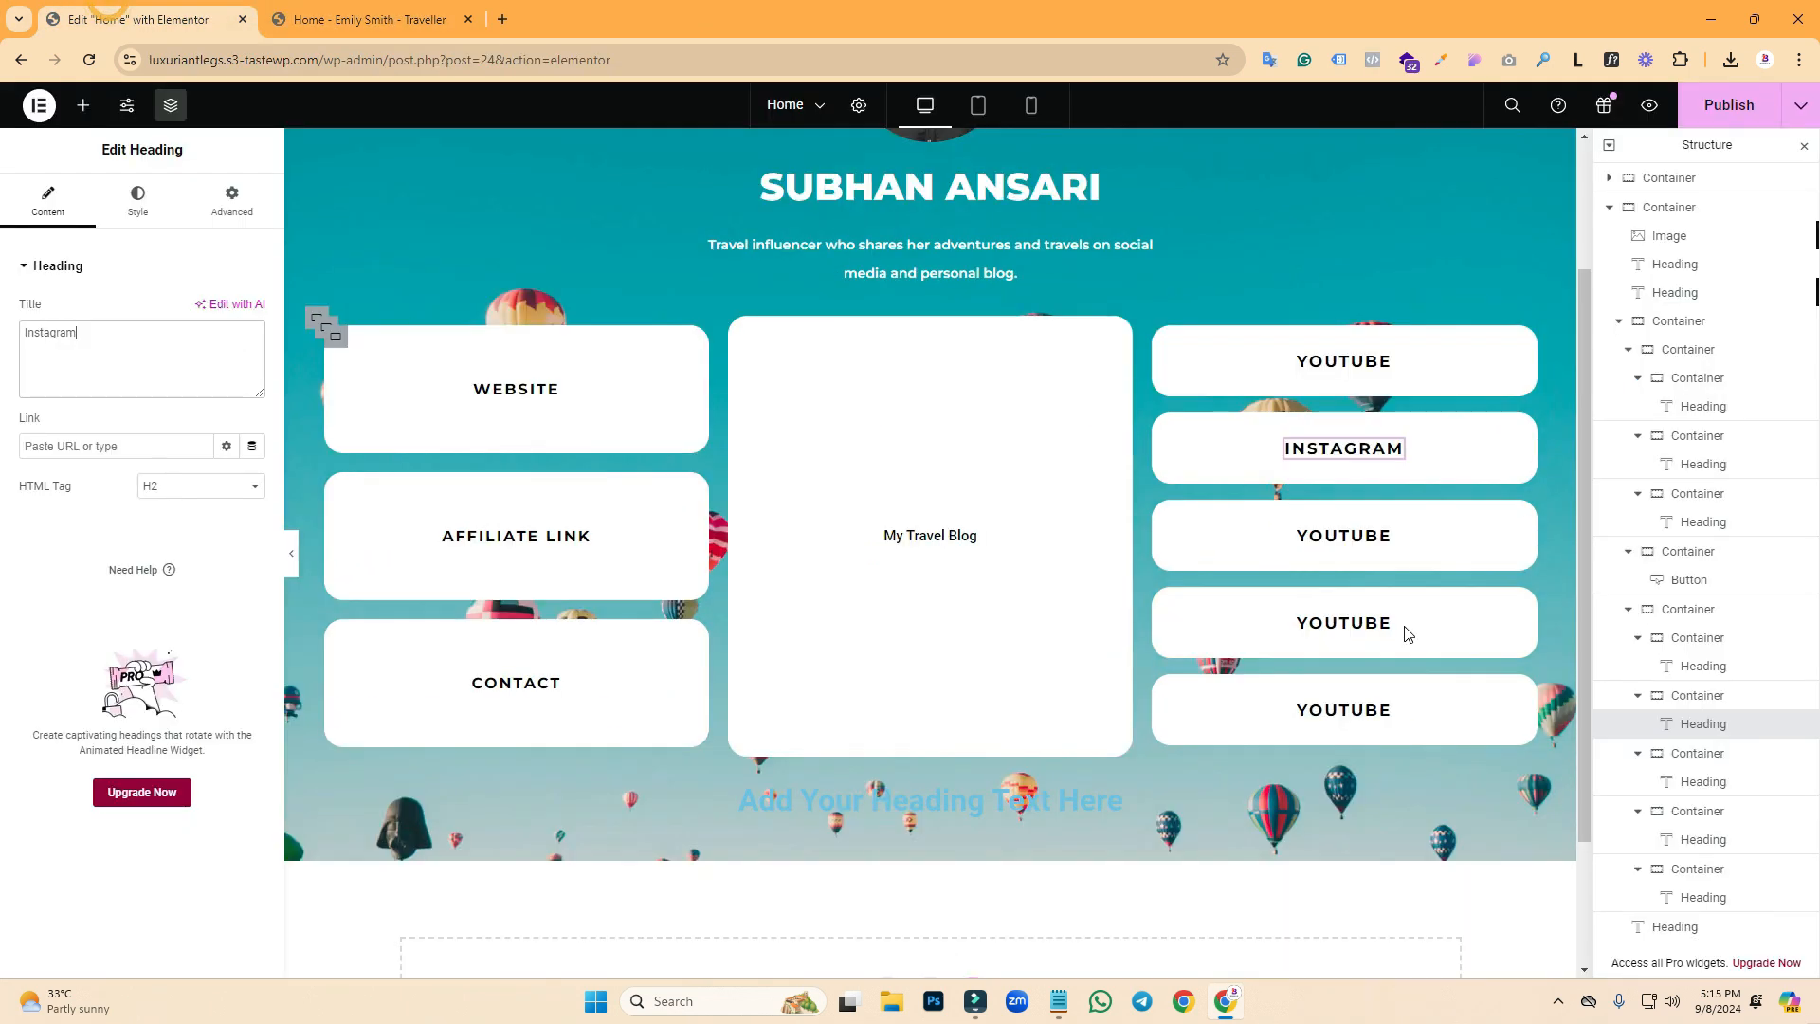
- Retitle the third and fourth headings Pintaerest and Facebook
left_click(1342, 545)
left_click_drag(112, 343, 5, 332)
type("P")
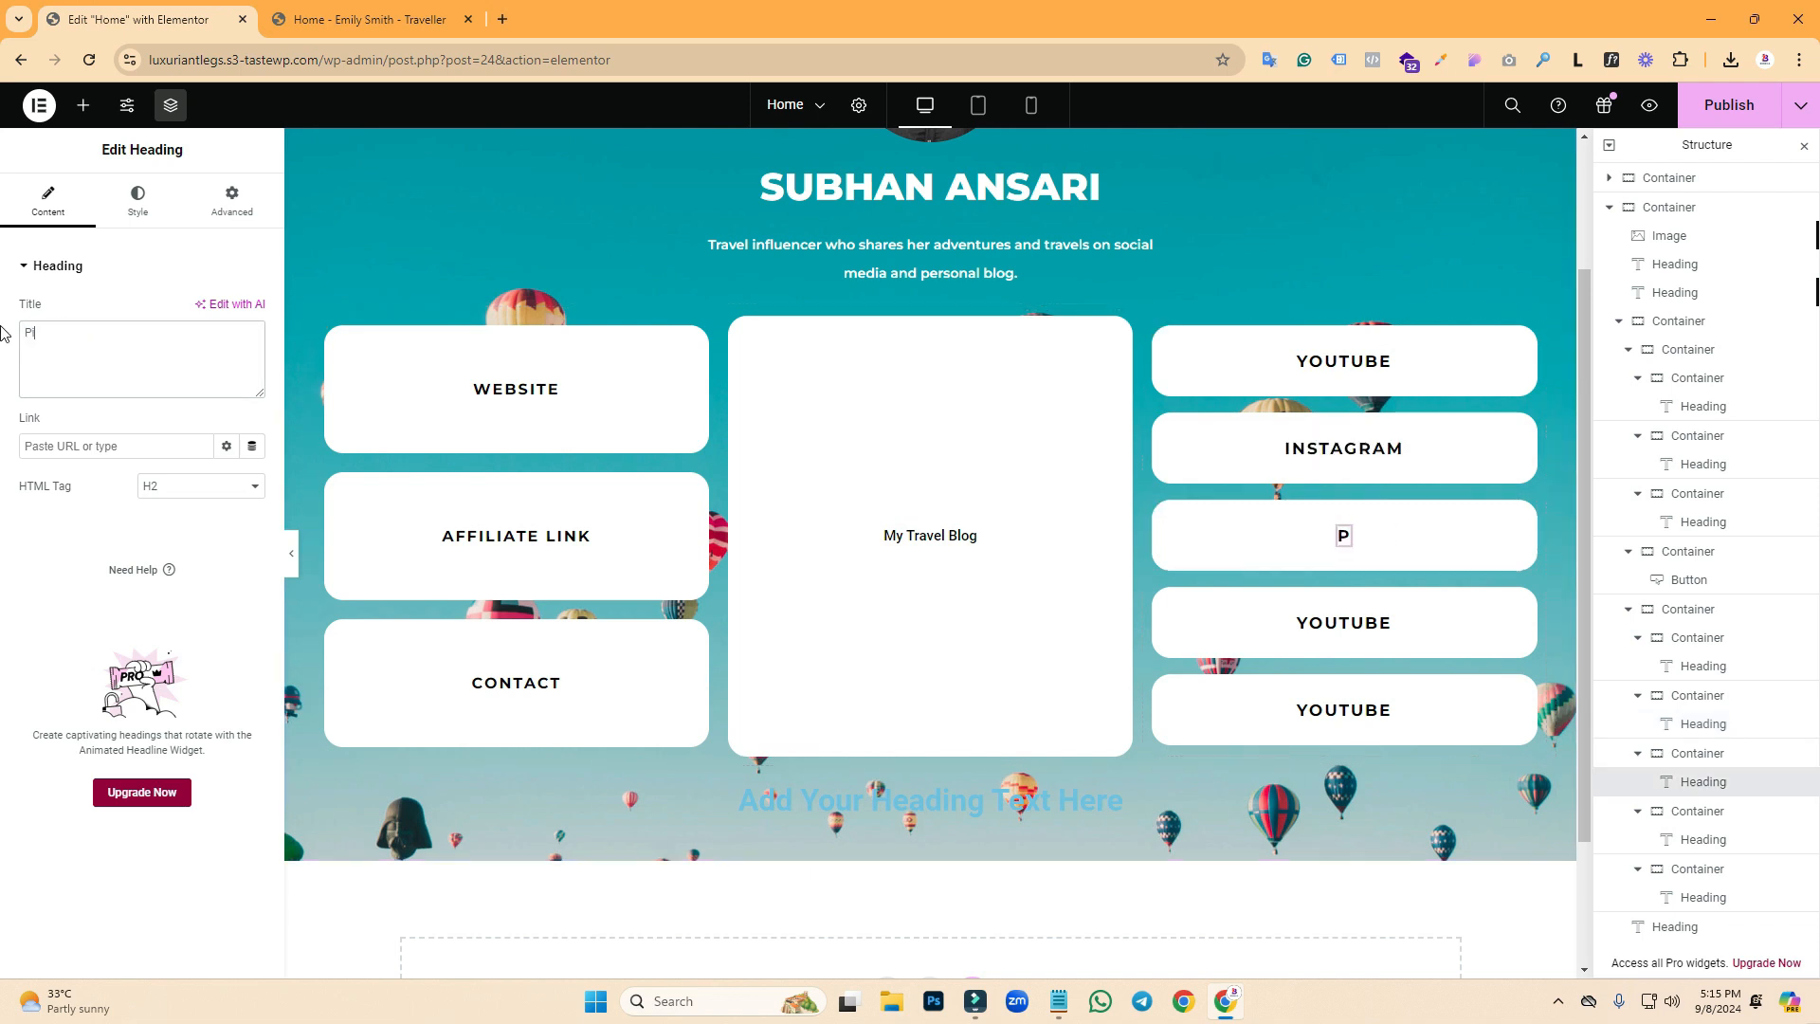
left_click(370, 19)
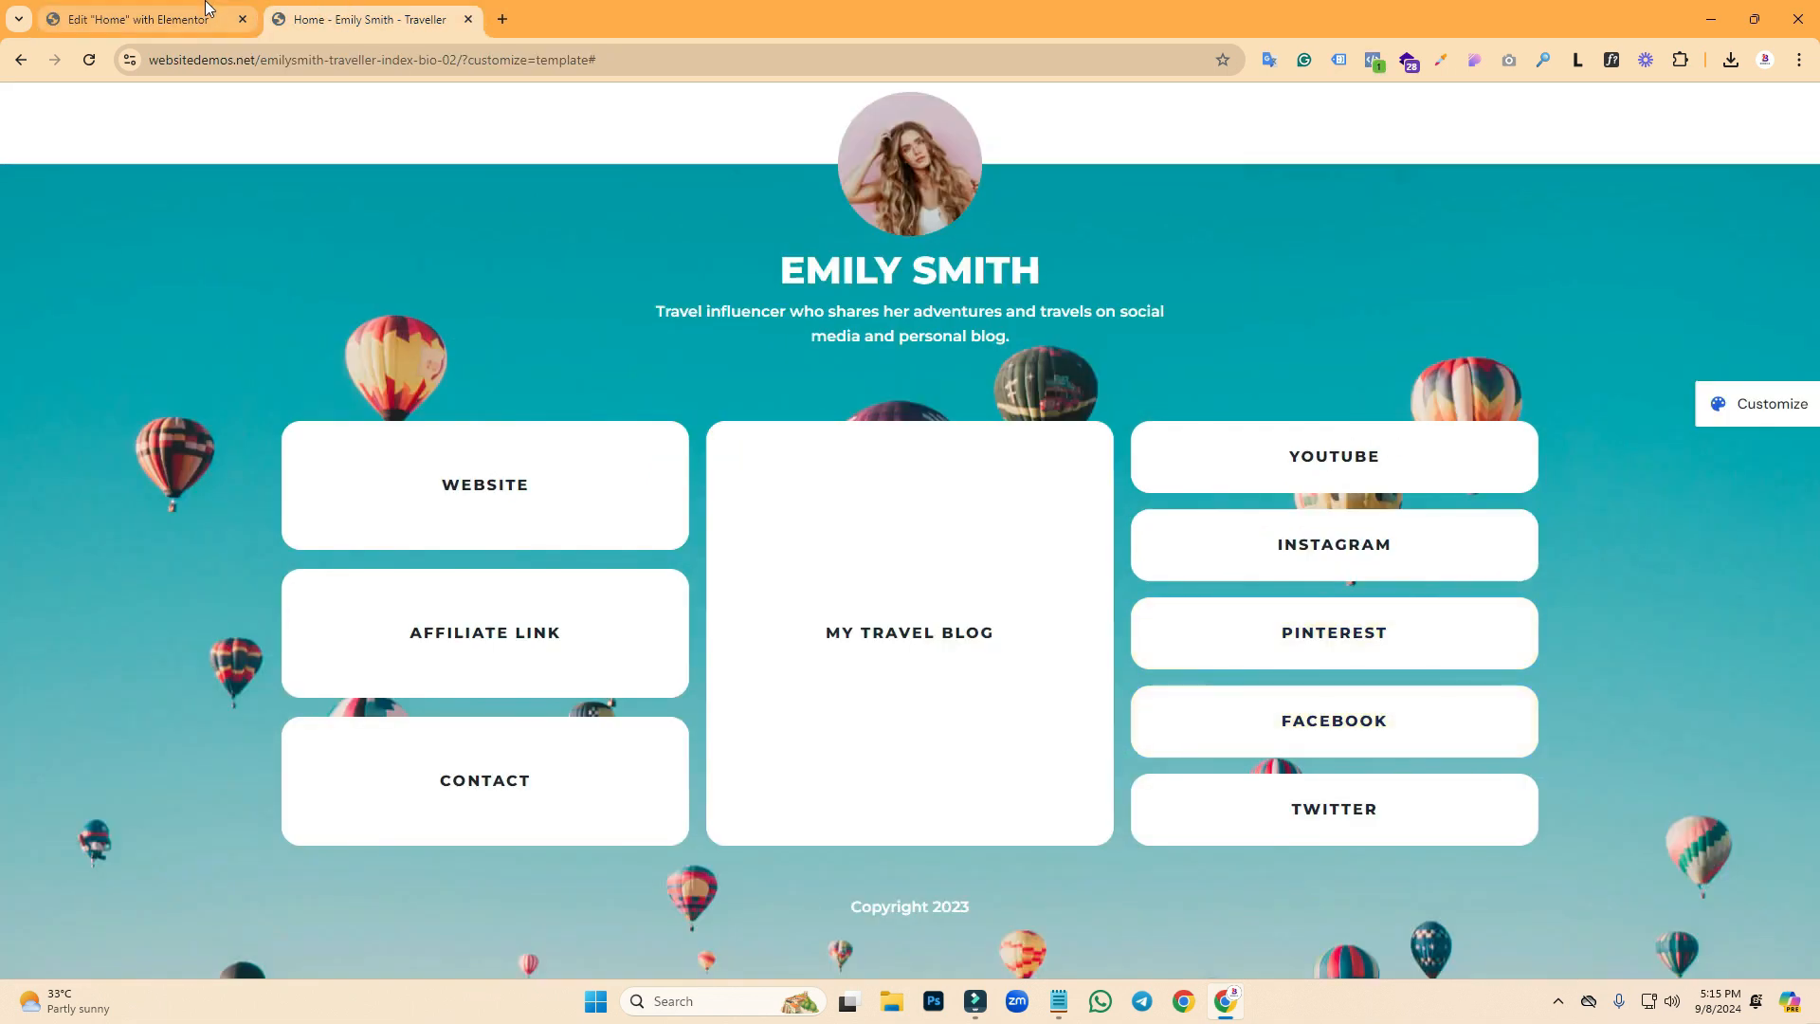
left_click(207, 8)
left_click(1359, 621)
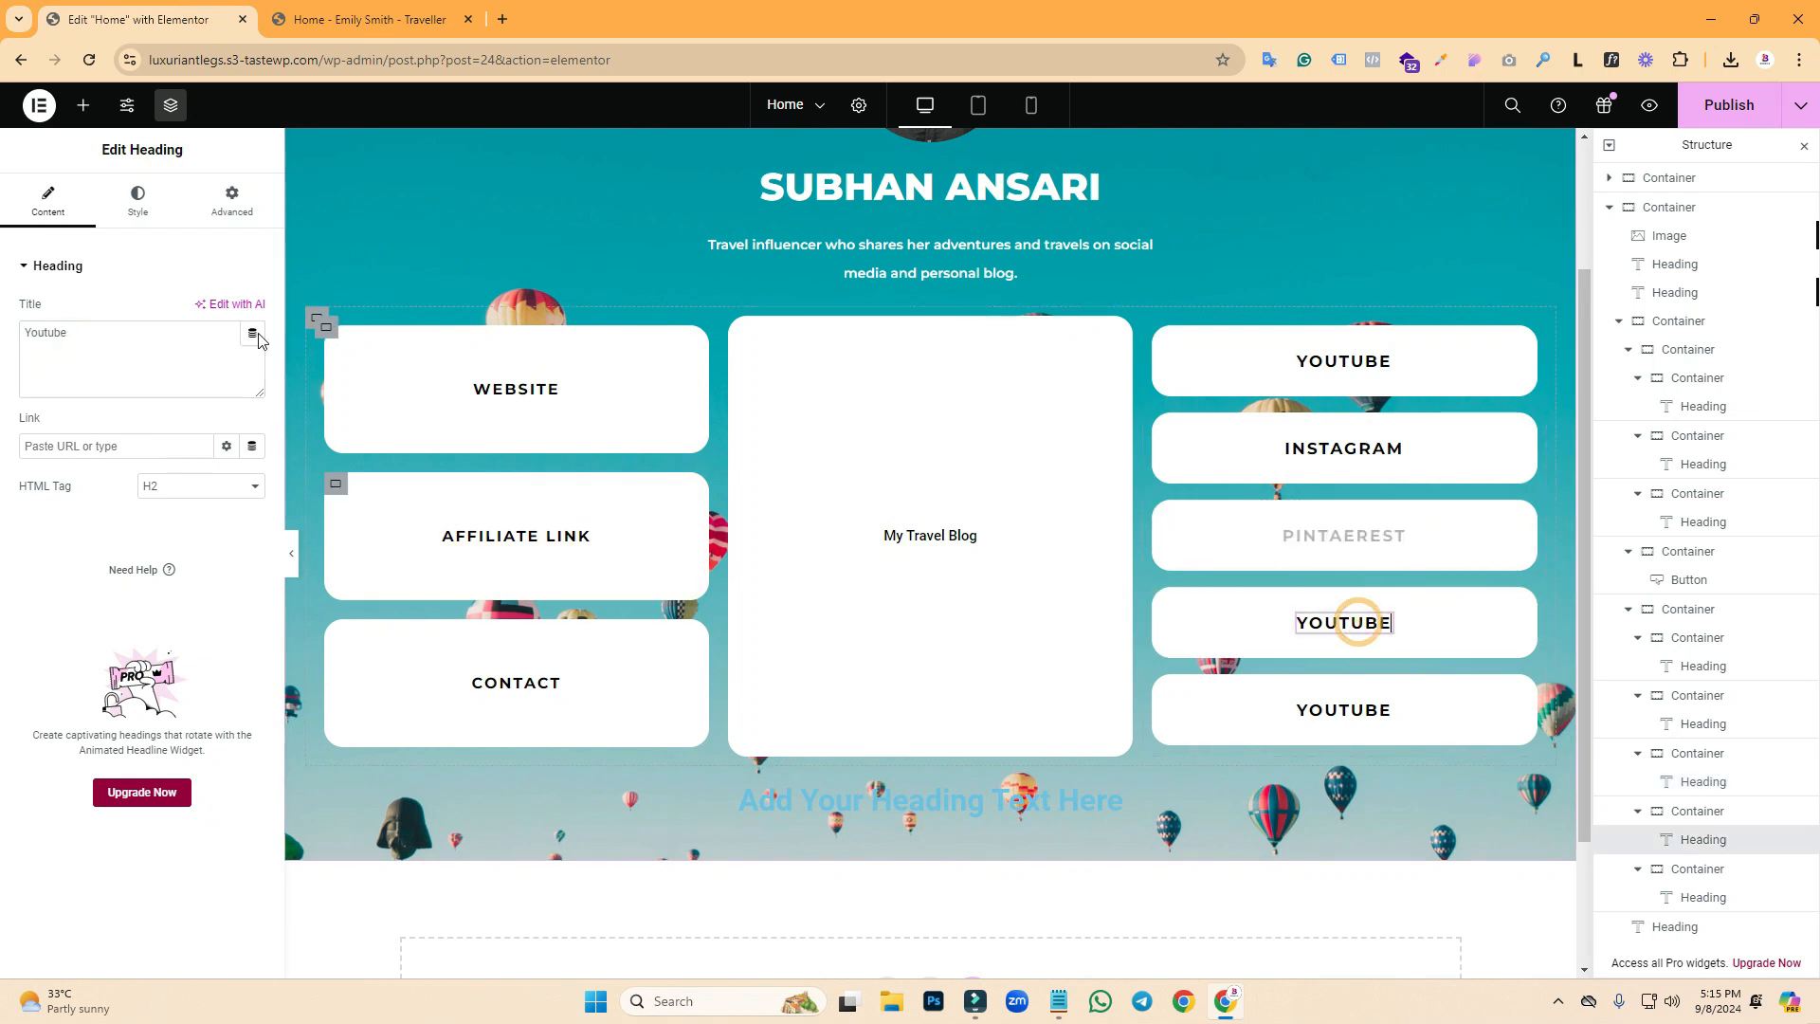
left_click_drag(134, 341, 5, 341)
type("Facebook")
- Retitle the fifth heading Twitter and compare the labels with the reference site
left_click(1344, 710)
double_click(86, 337)
type("Twitter")
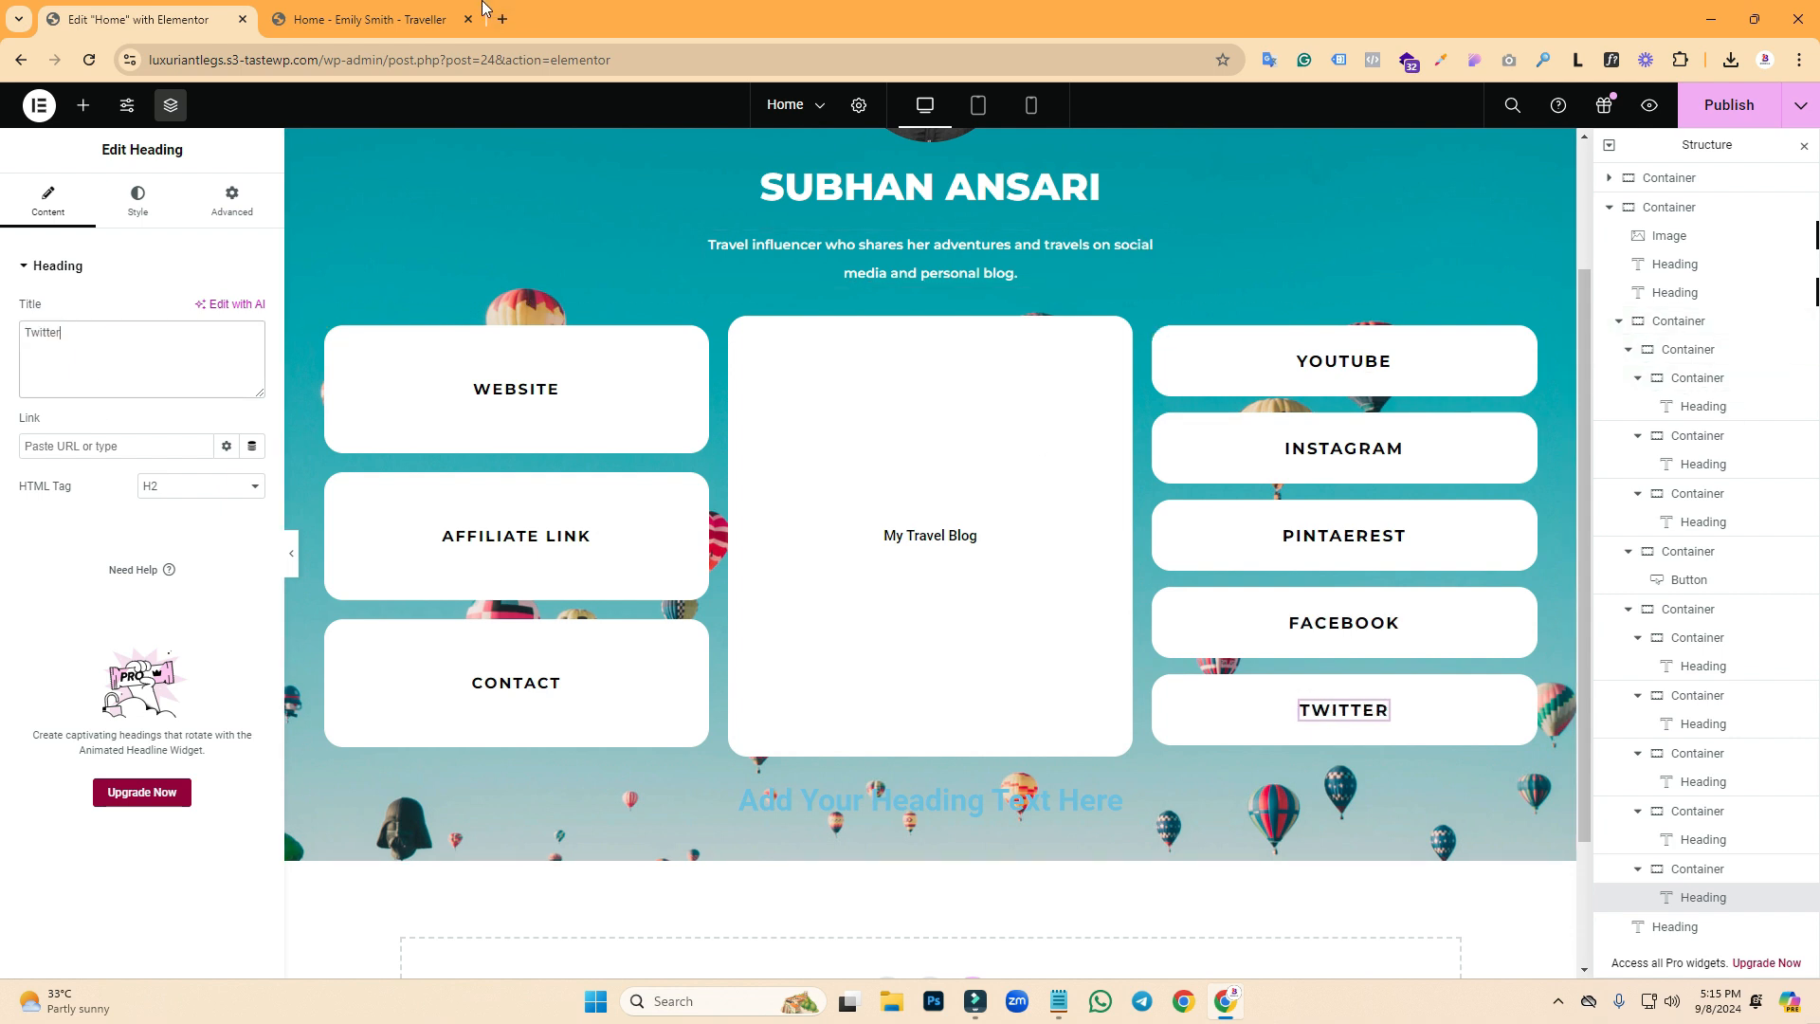
left_click(379, 19)
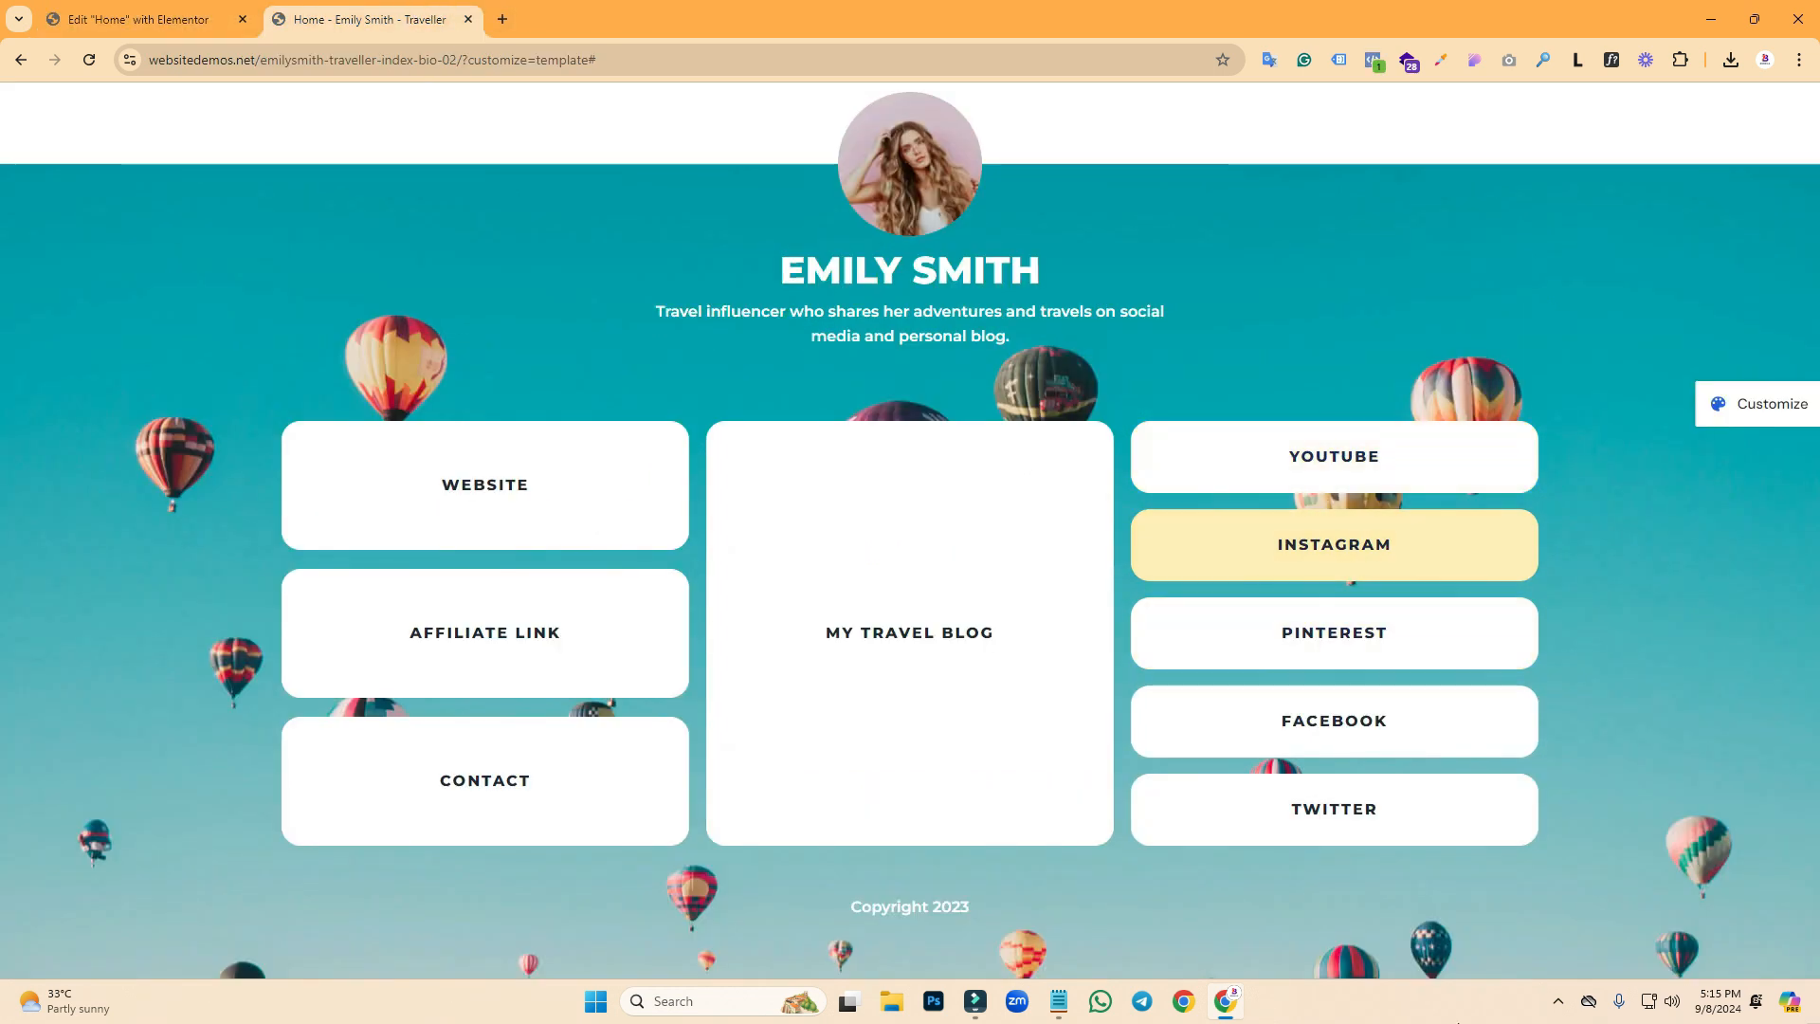
left_click(142, 19)
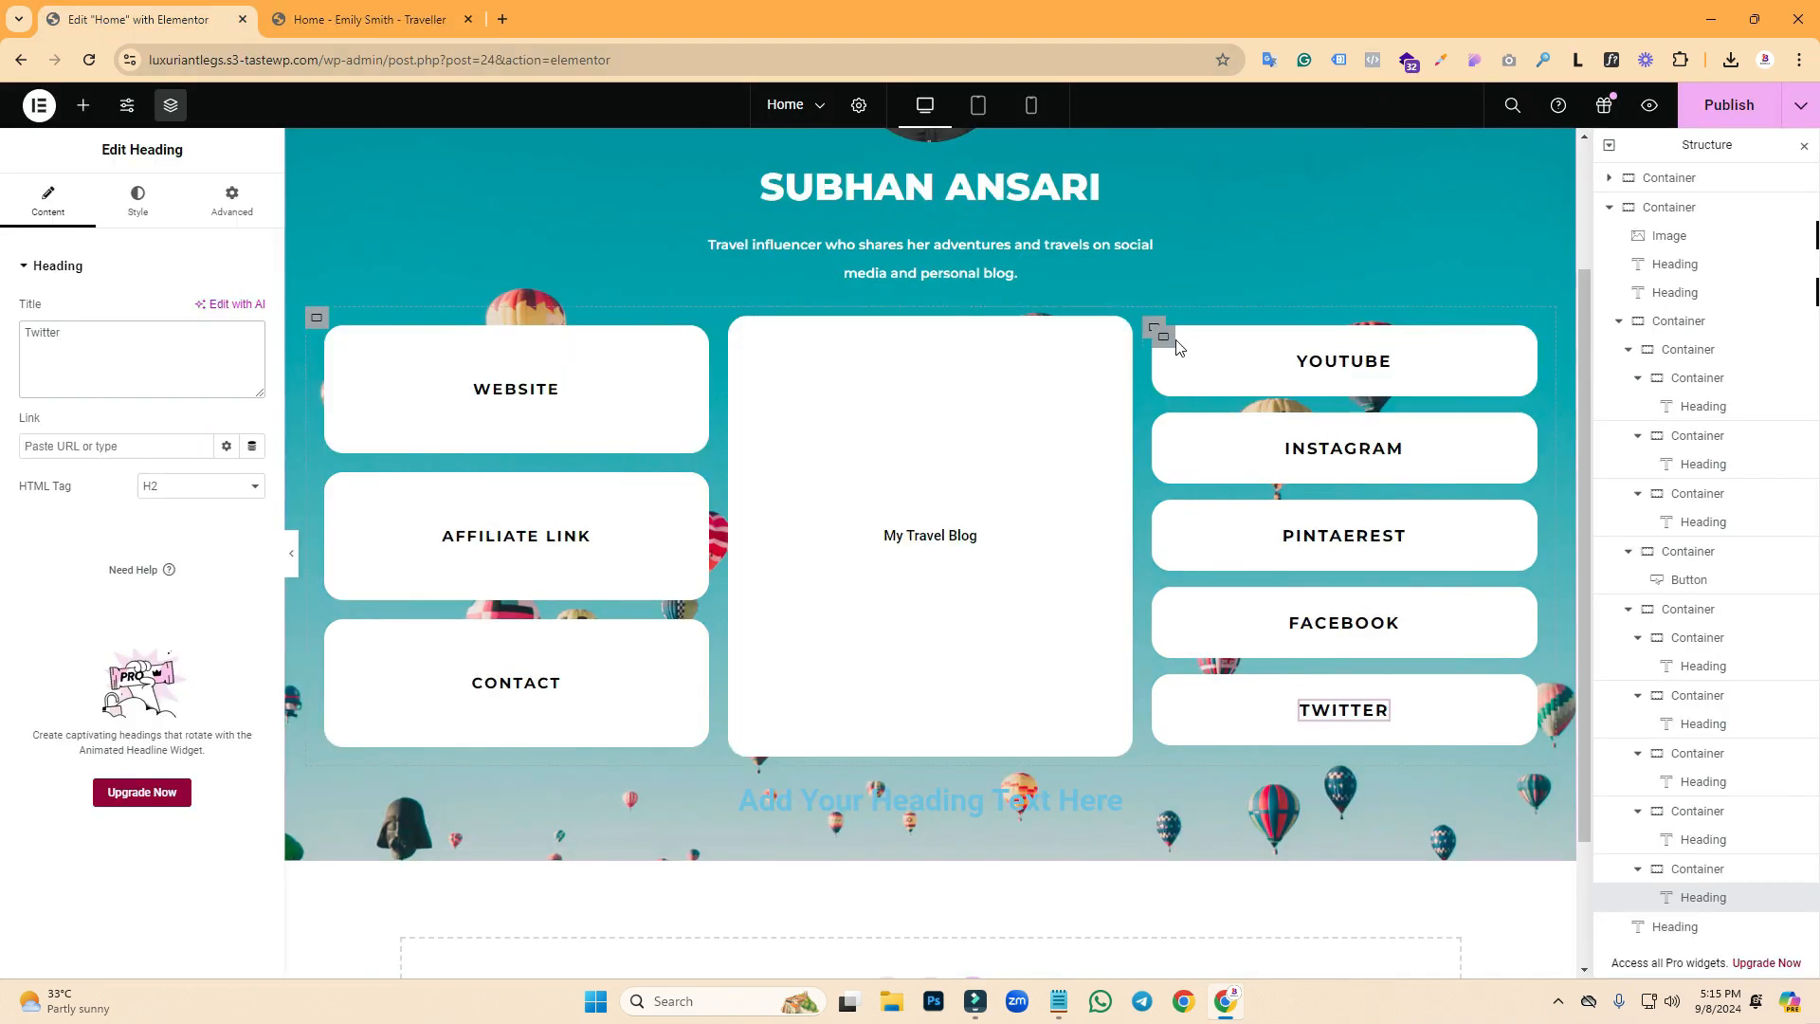
- Give the YouTube box a classic yellow hover background
left_click(1165, 337)
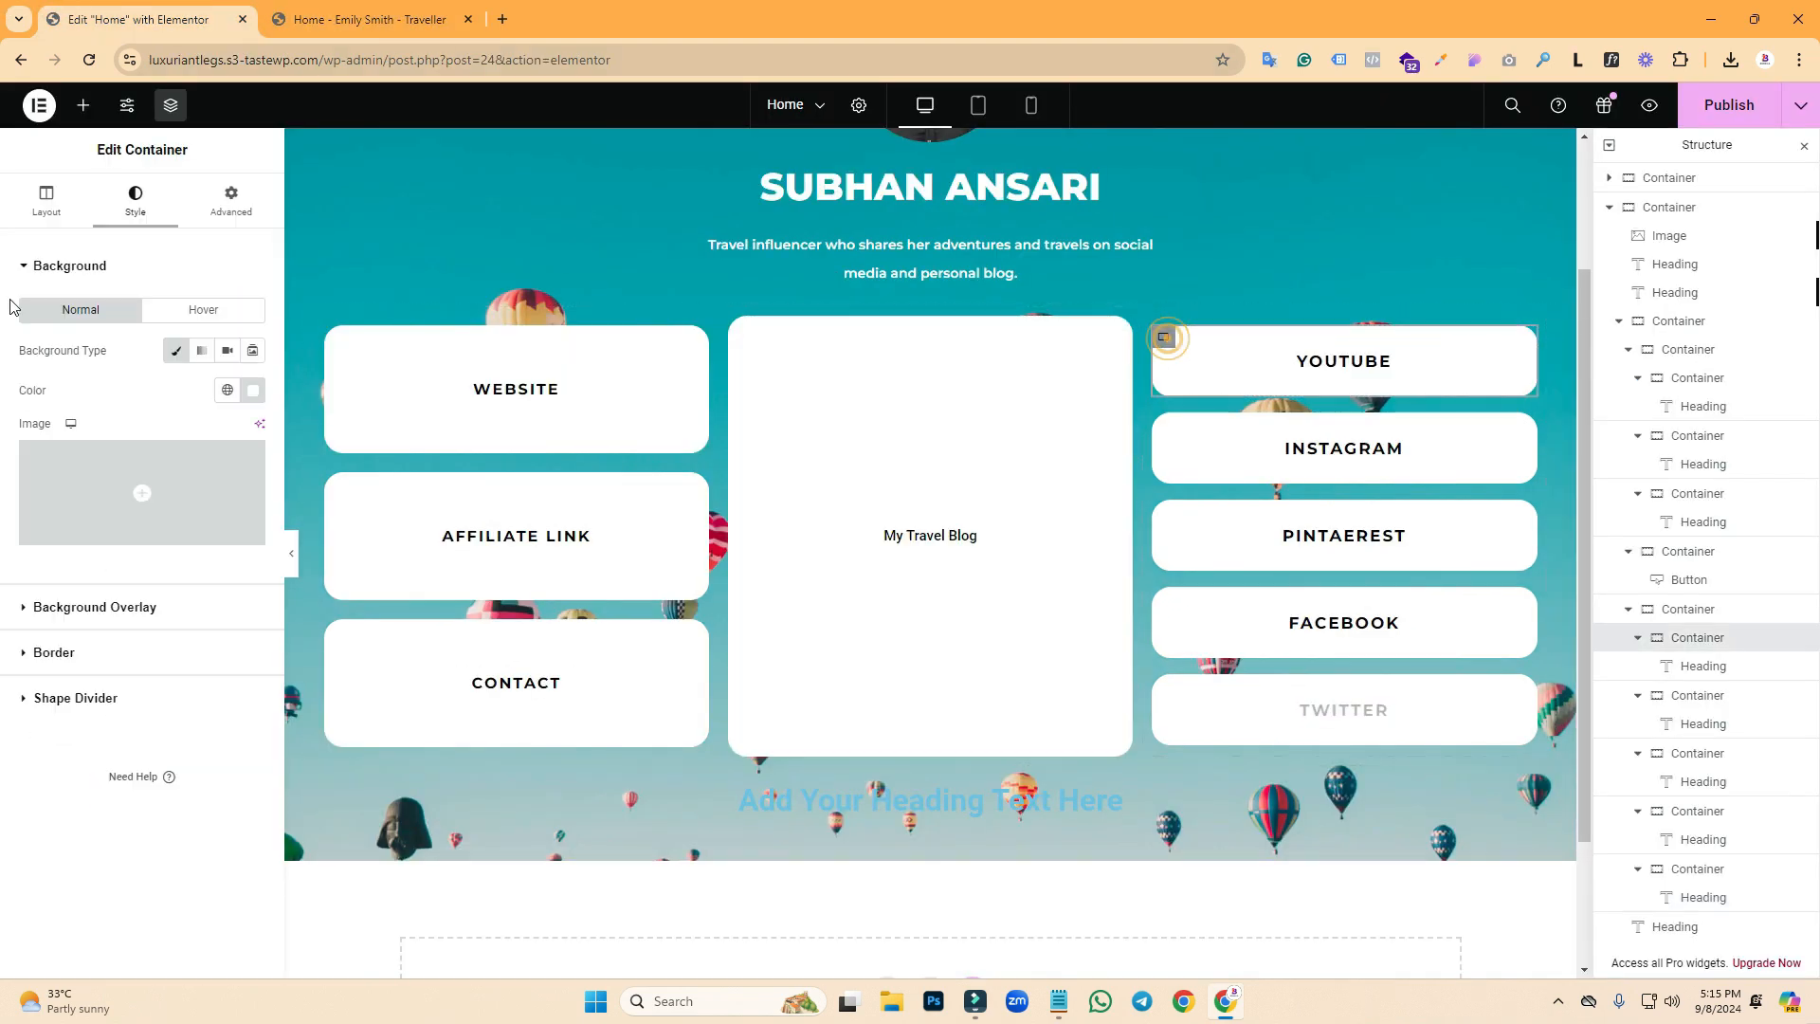
left_click(201, 310)
left_click(227, 351)
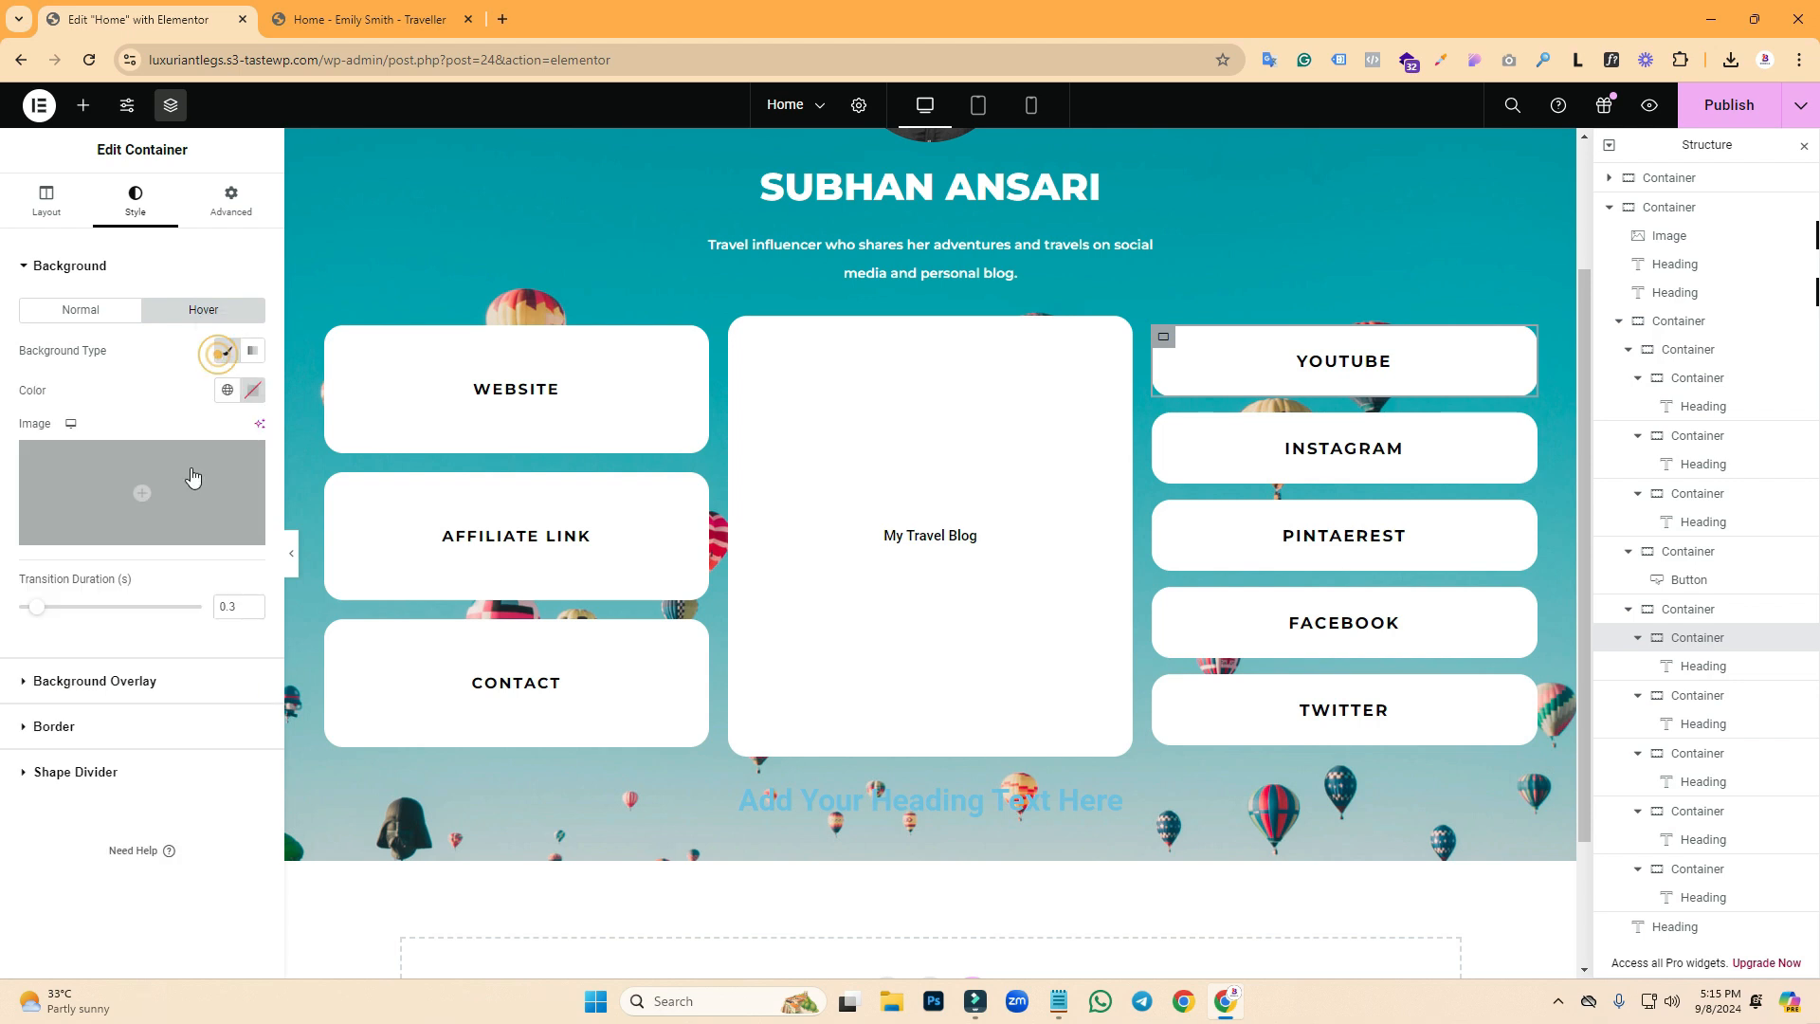
left_click(249, 391)
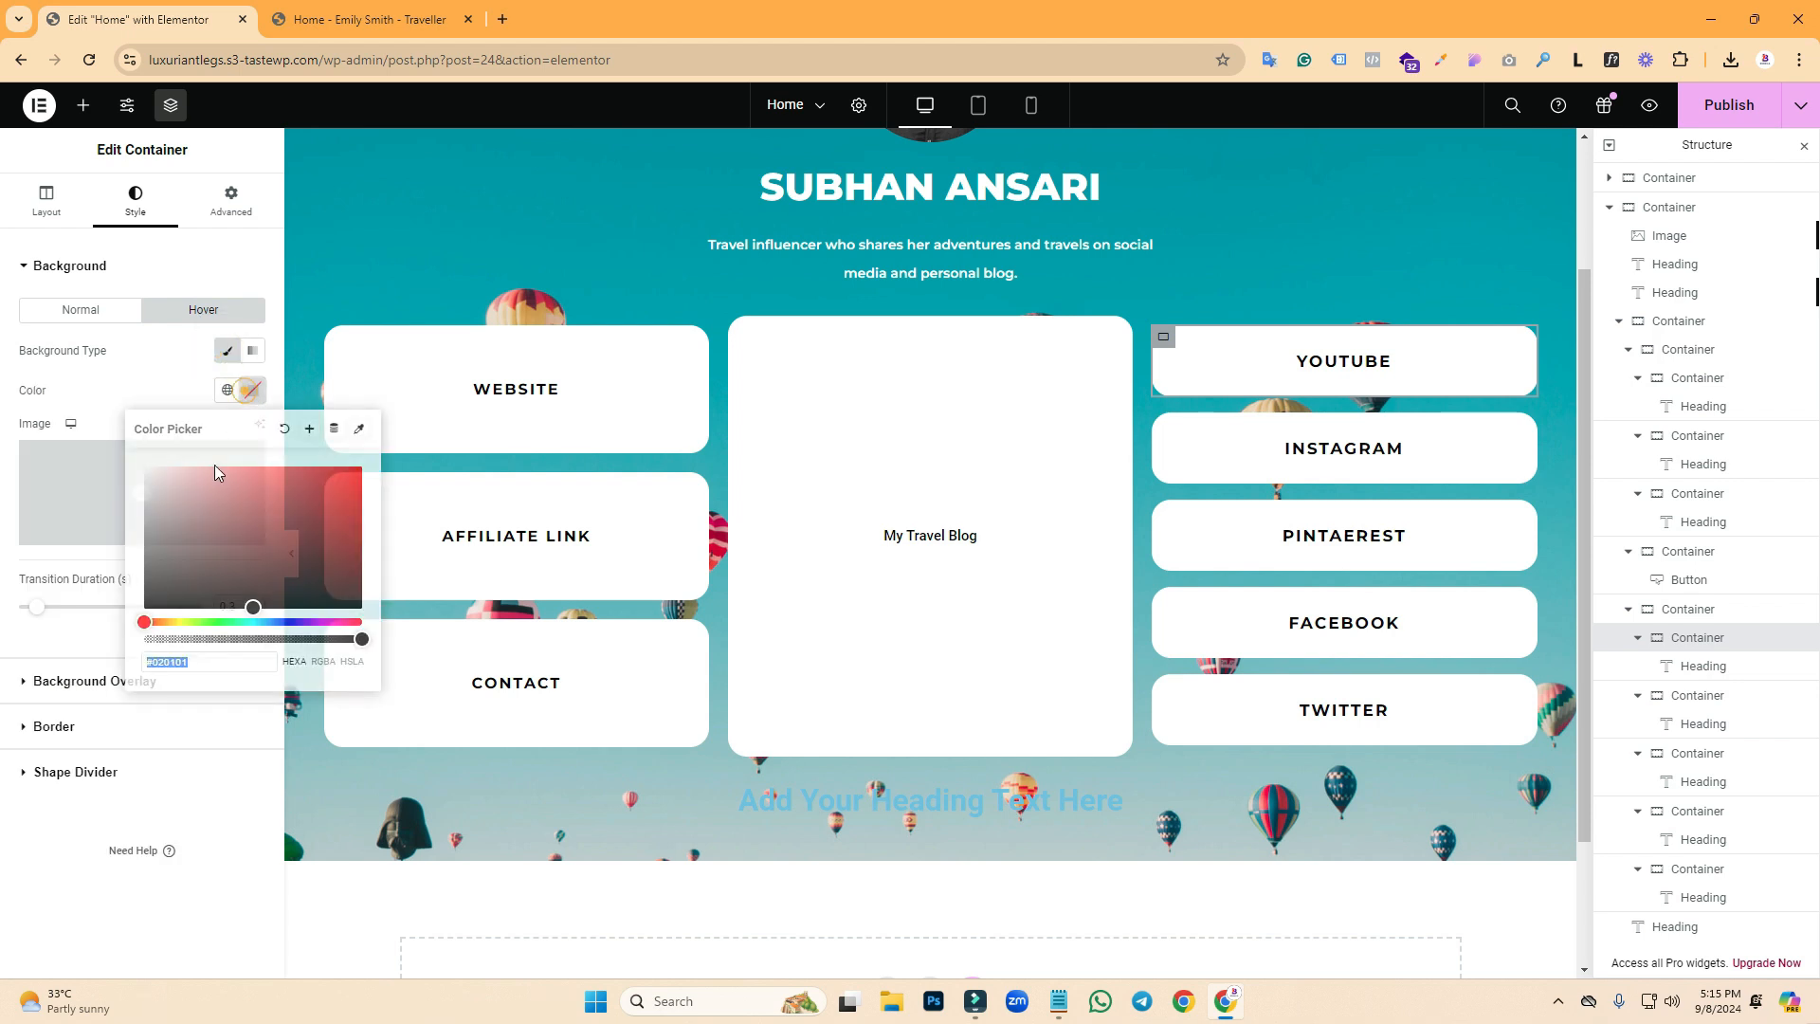
left_click(177, 622)
left_click(142, 379)
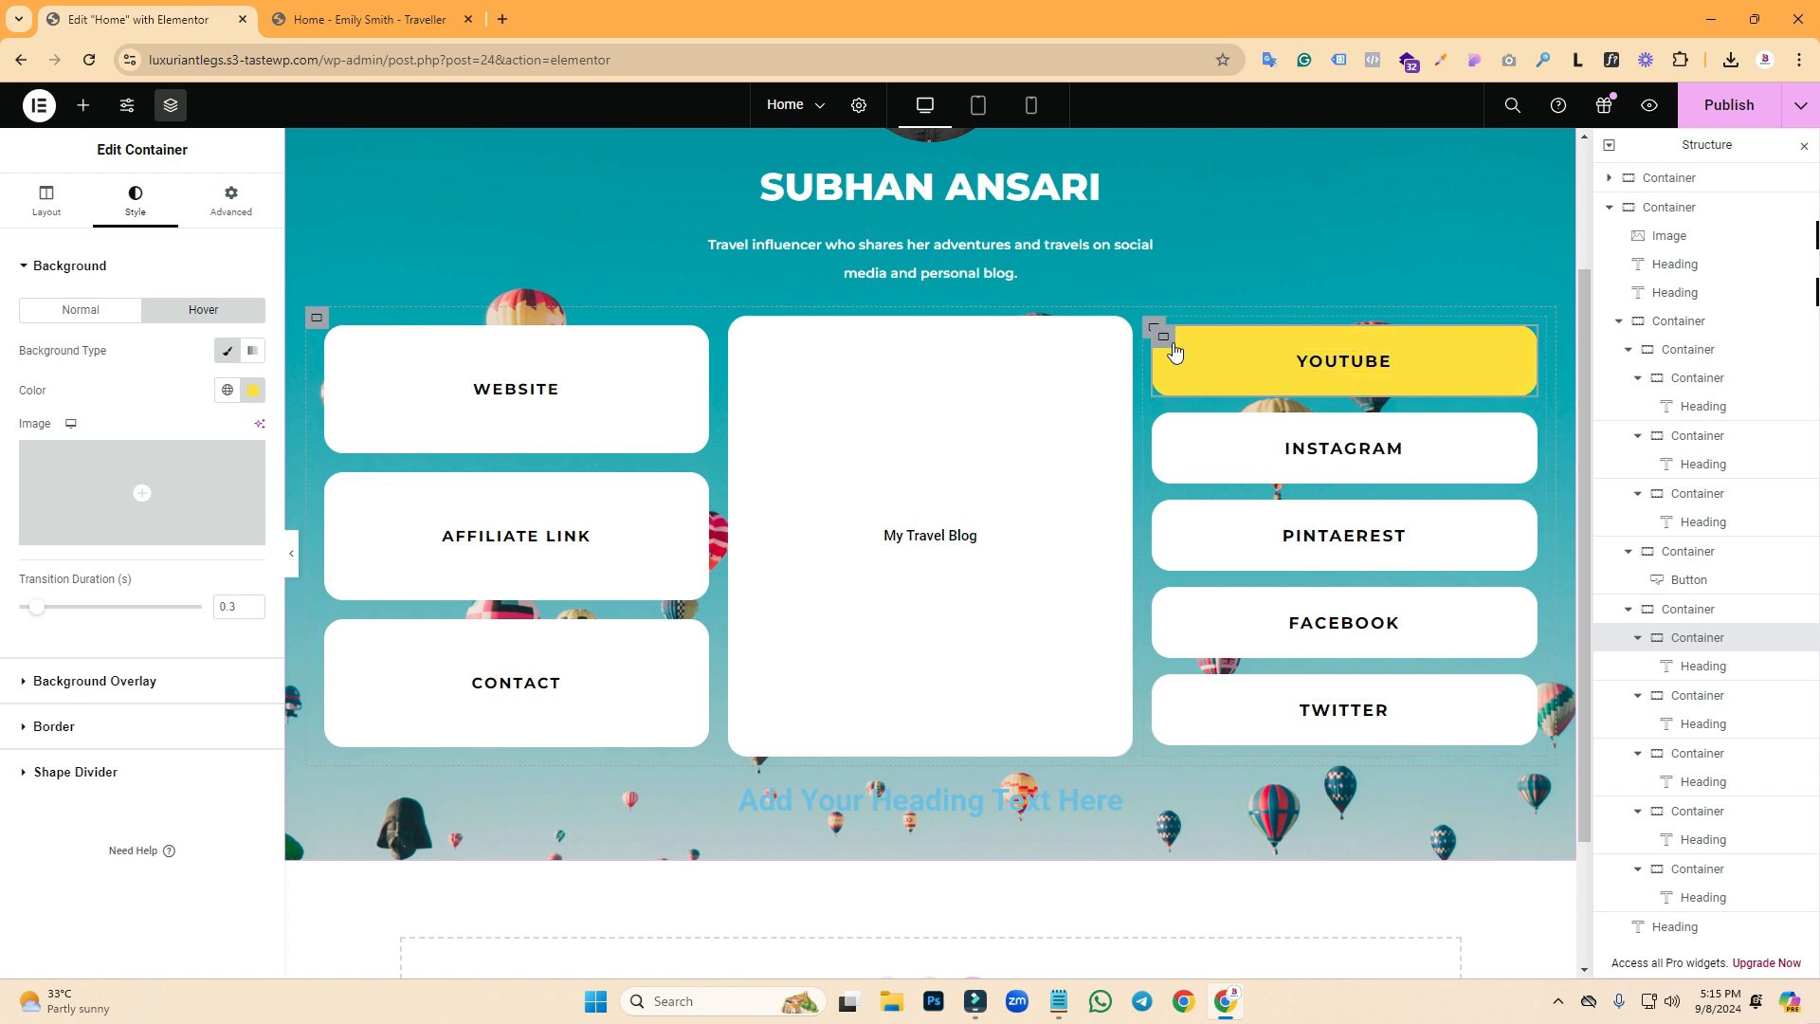
- Copy the YouTube box style and paste it onto the Instagram, PINTAEREST, Facebook and Twitter boxes
right_click(1174, 353)
left_click(1191, 468)
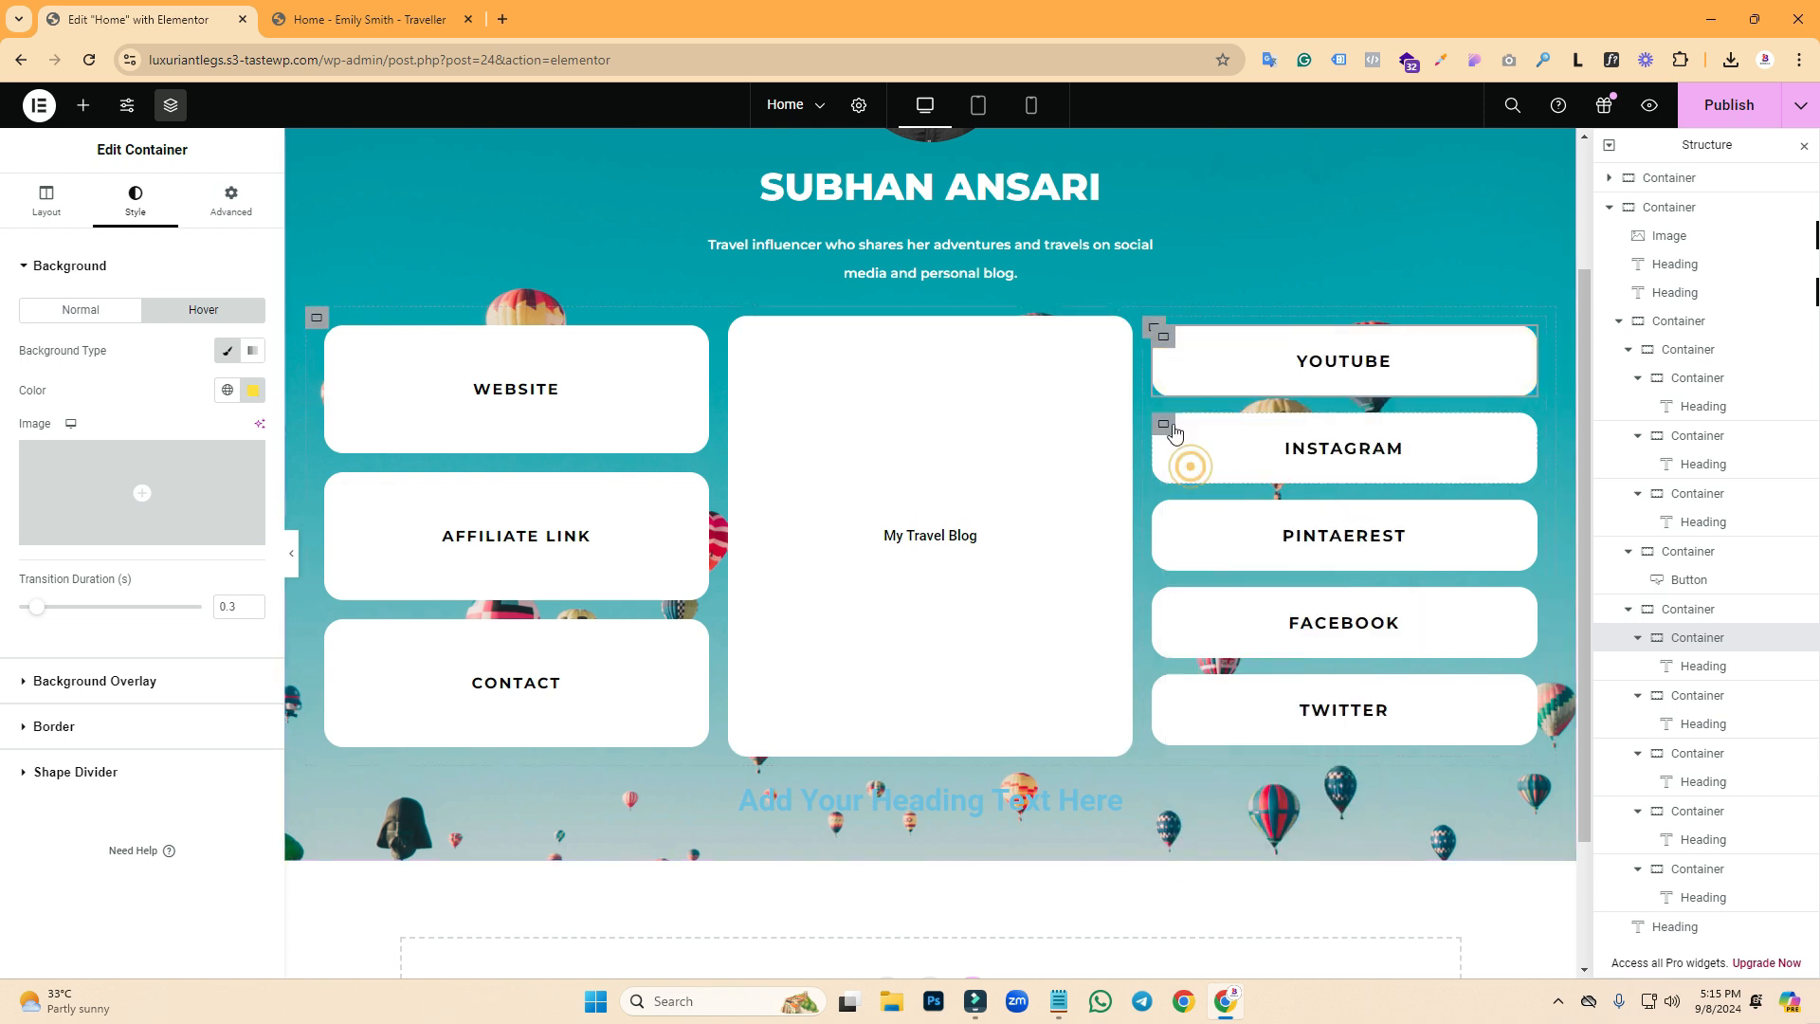
right_click(1175, 432)
left_click(1213, 616)
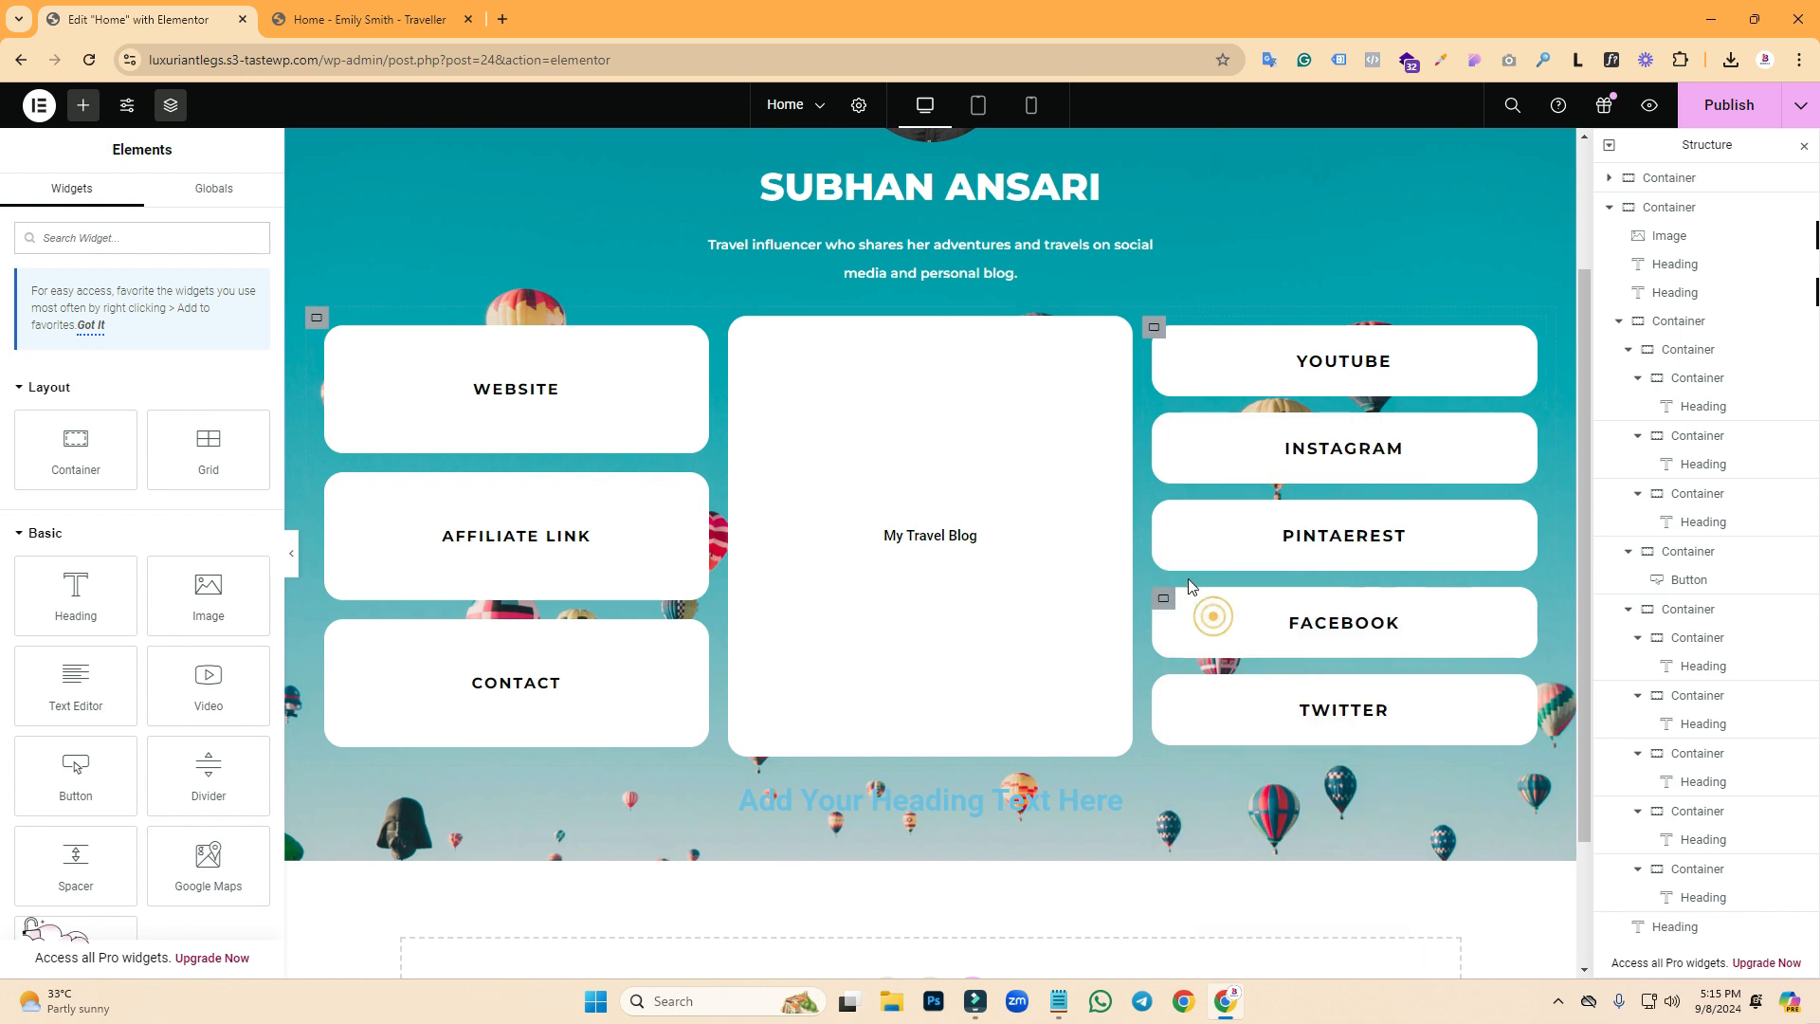
right_click(1177, 539)
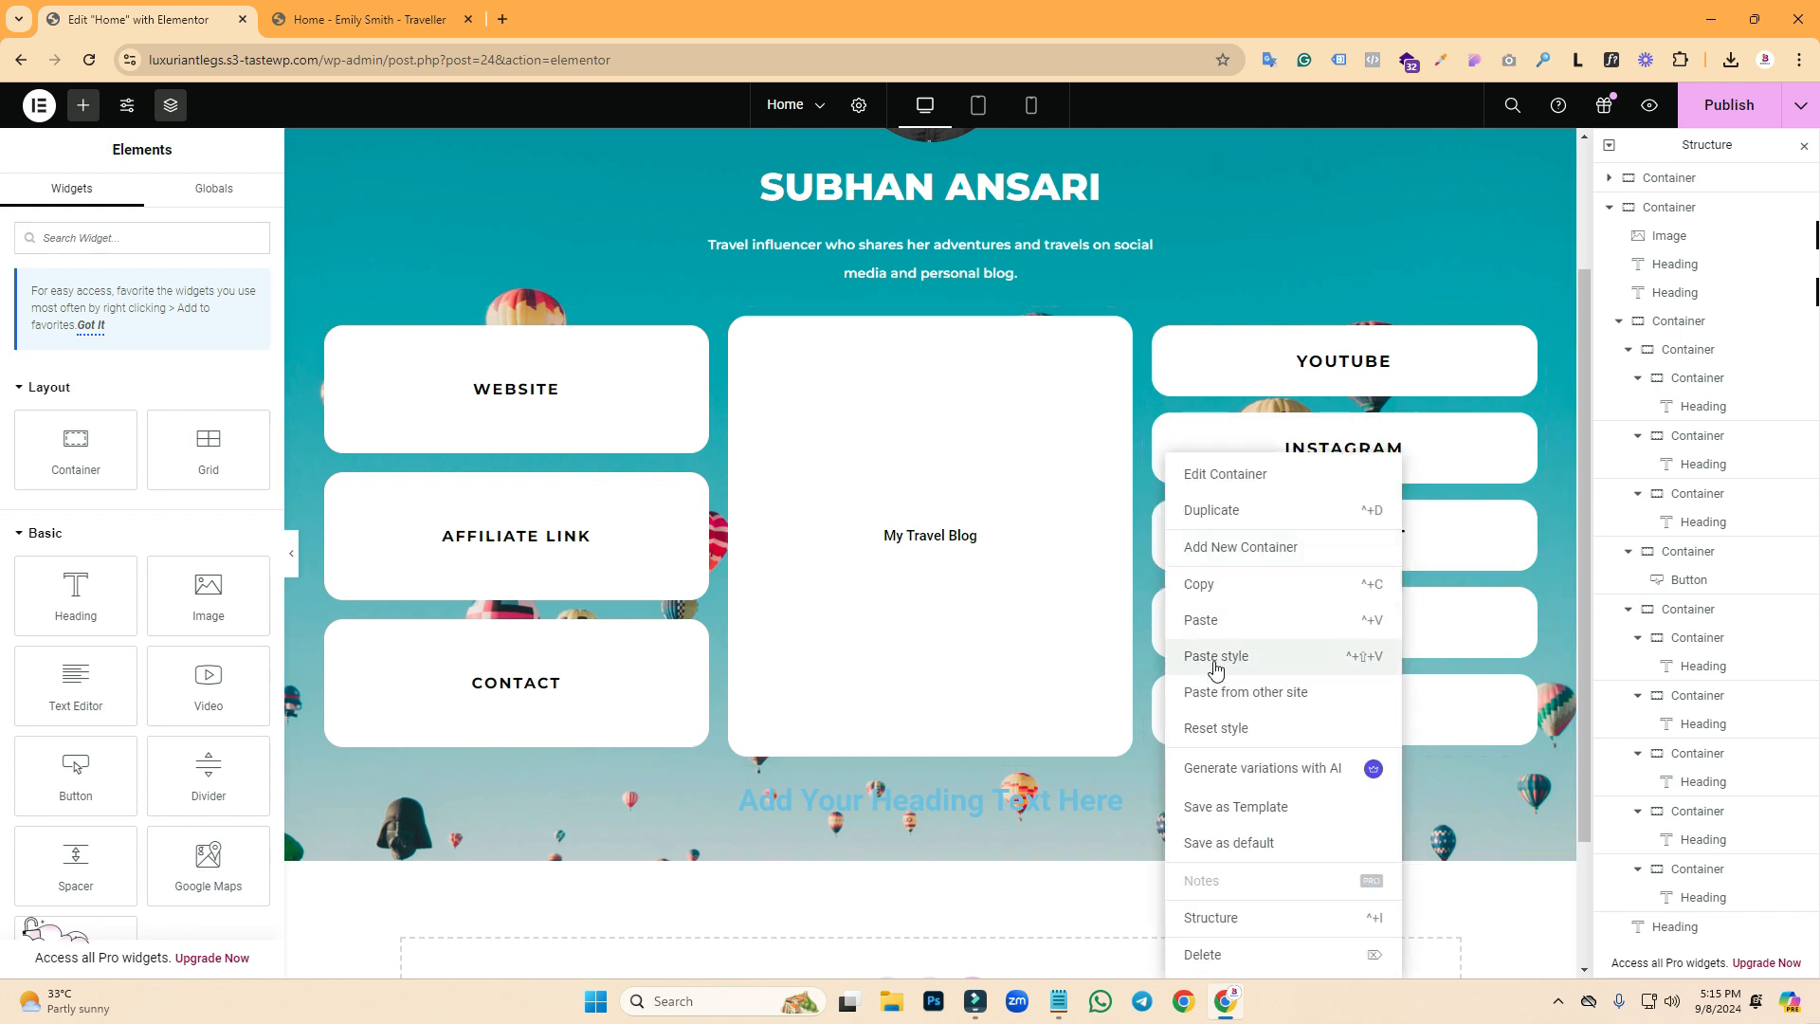
left_click(1216, 669)
right_click(1169, 626)
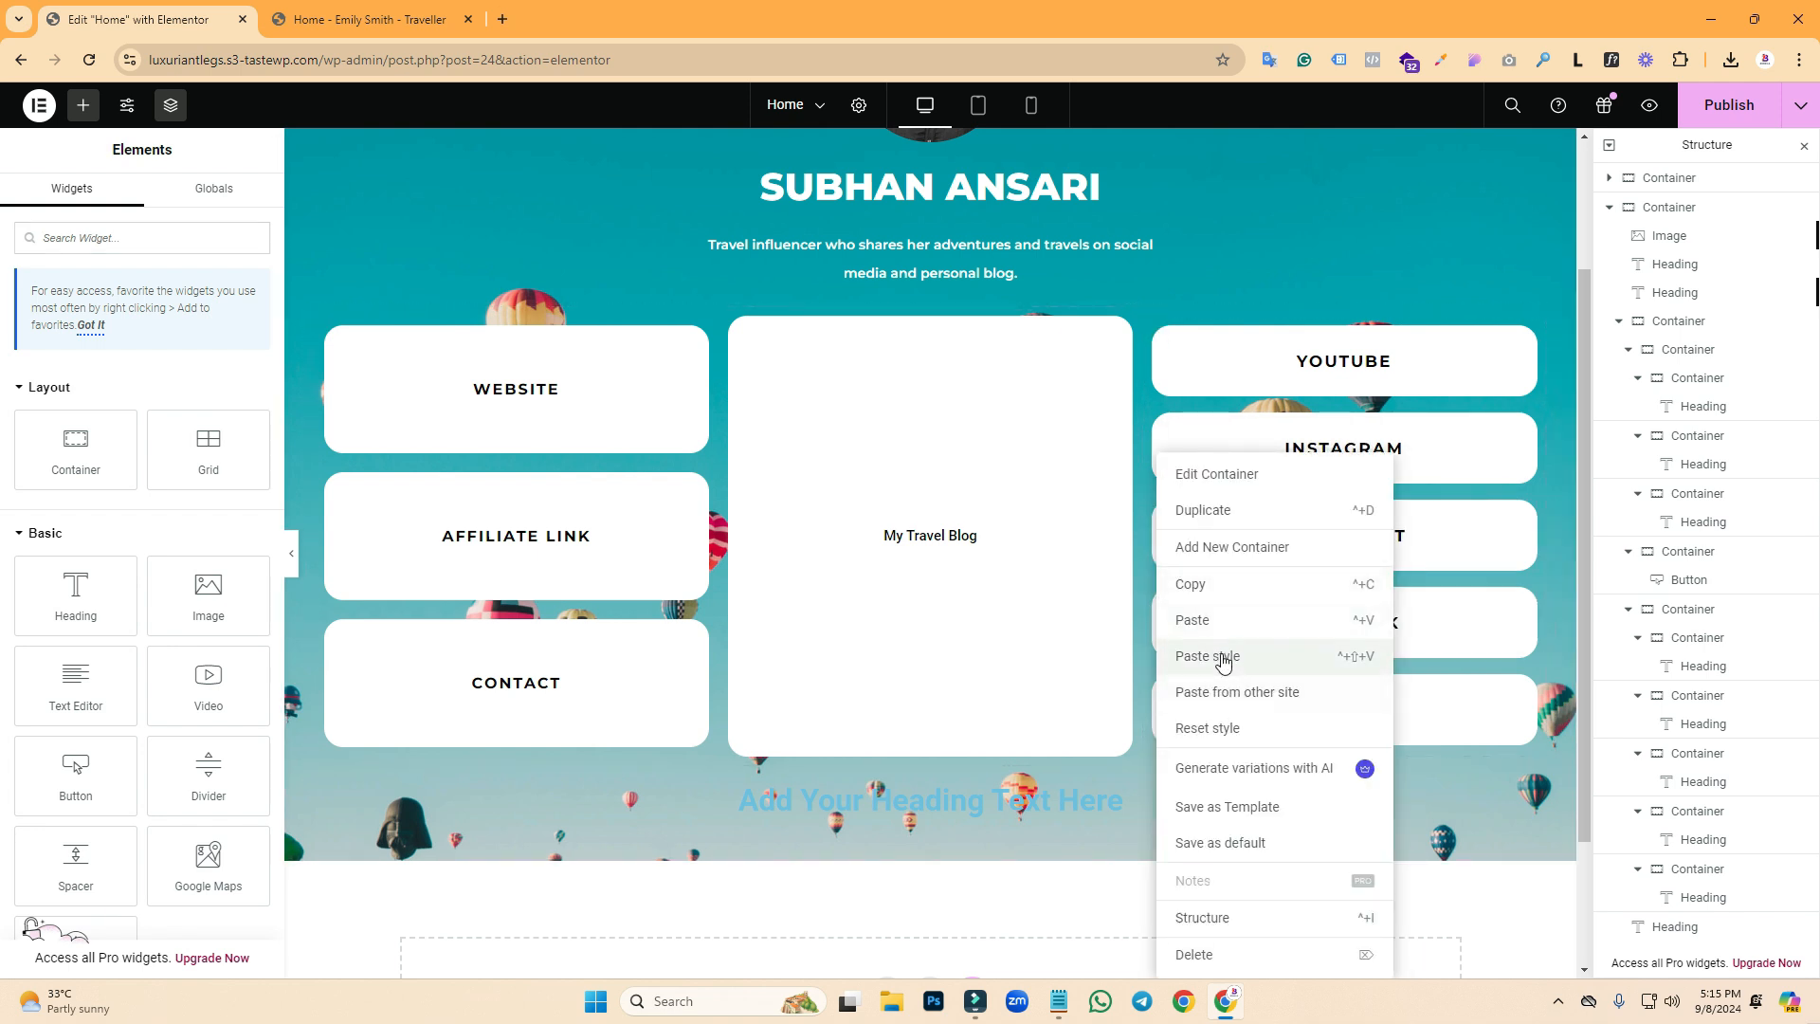
left_click(1223, 663)
right_click(1174, 697)
left_click(1237, 660)
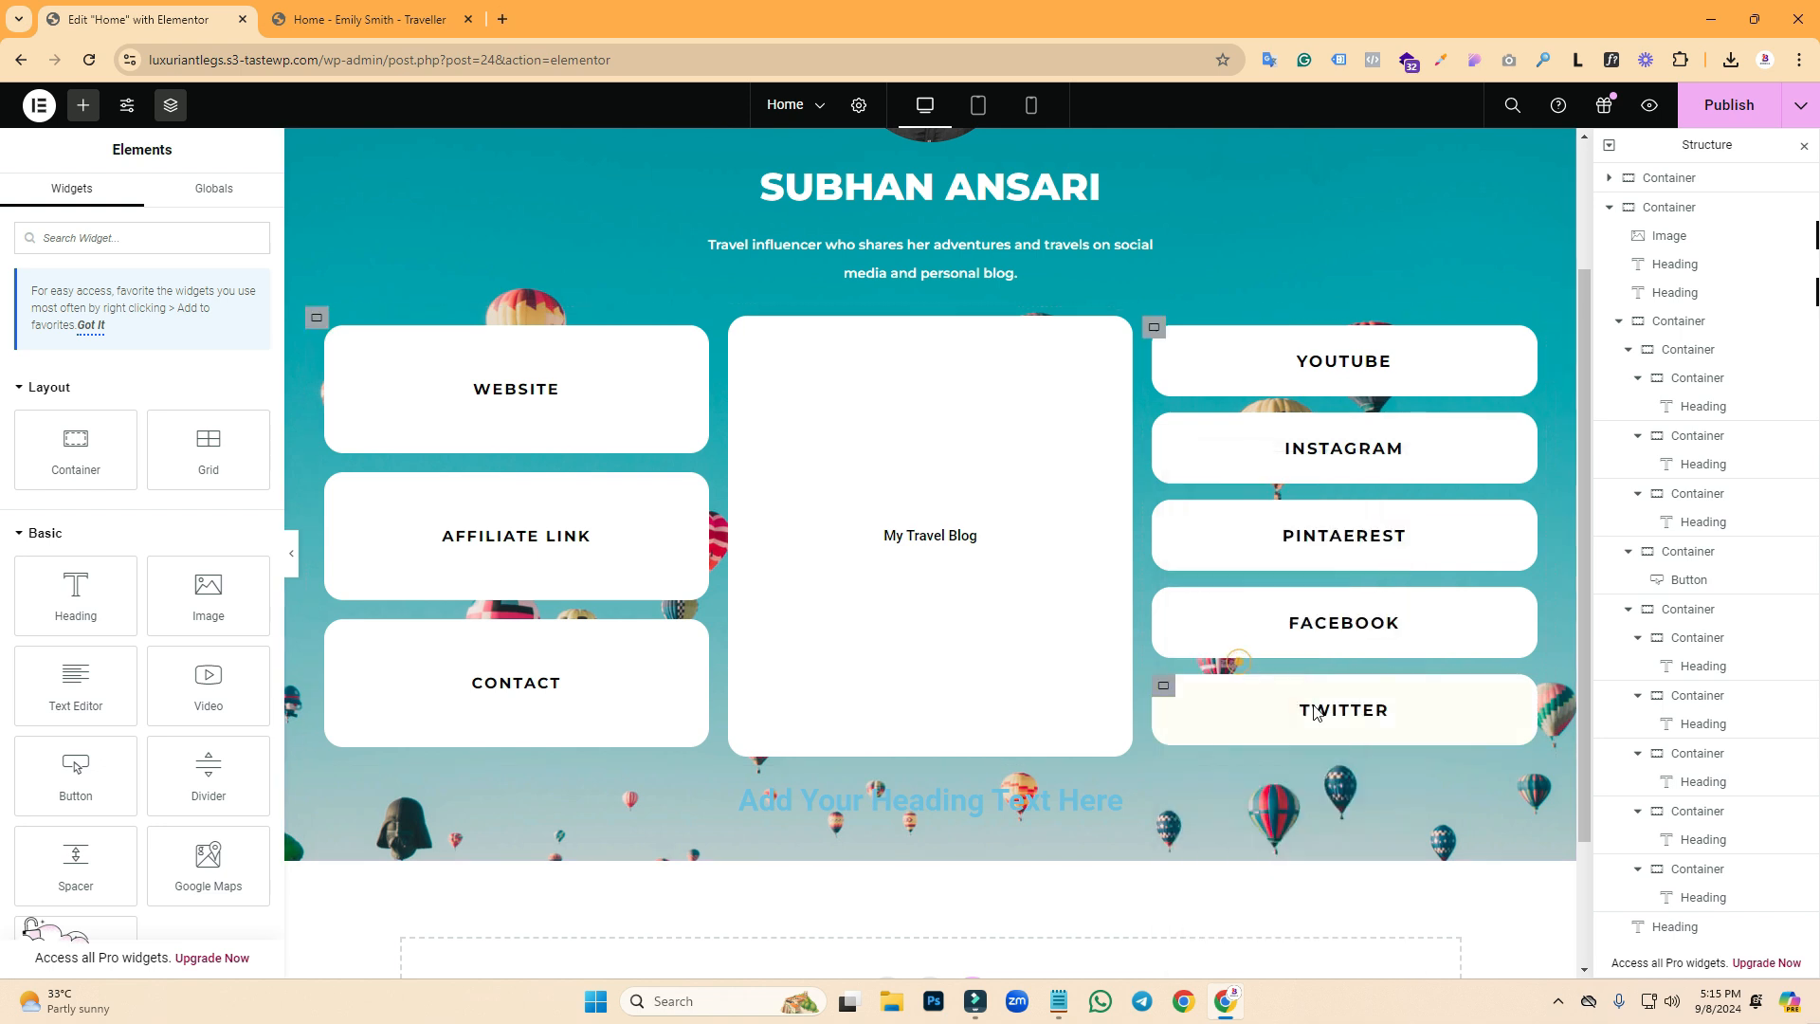
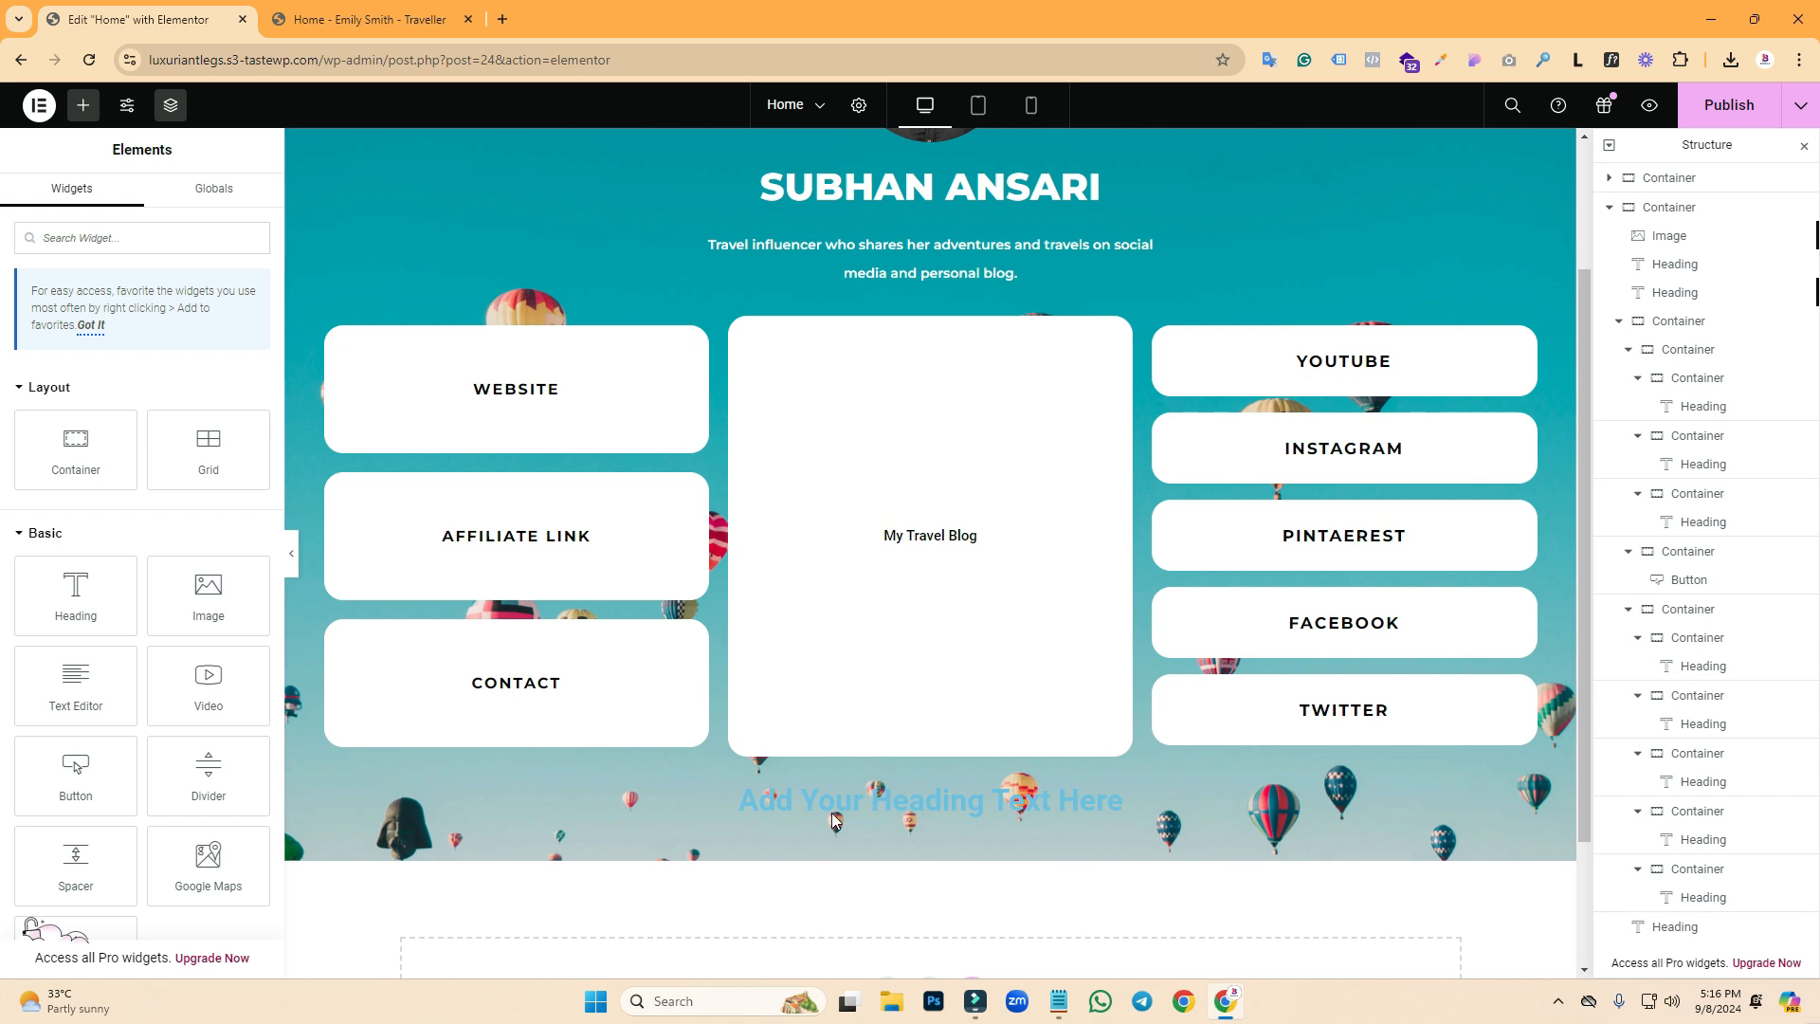
- Retitle the placeholder heading below the link boxes 'Copyright 2025'
left_click(834, 810)
left_click(432, 14)
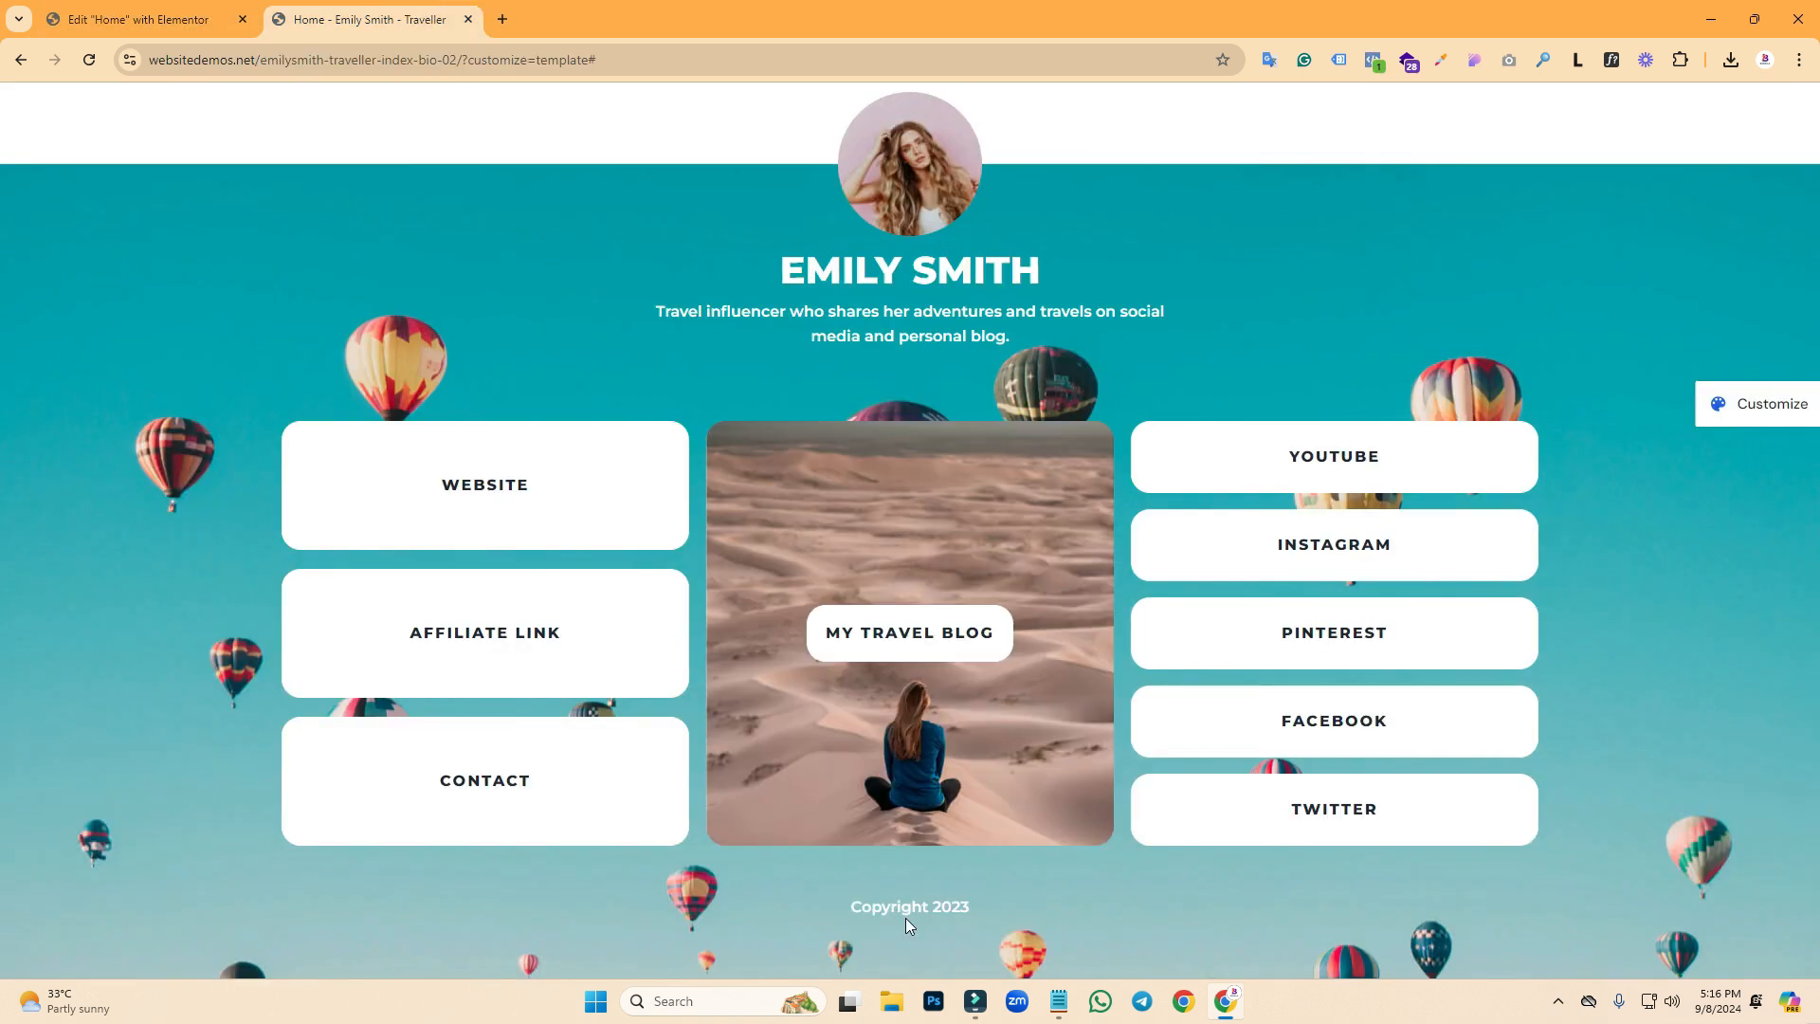
left_click(142, 19)
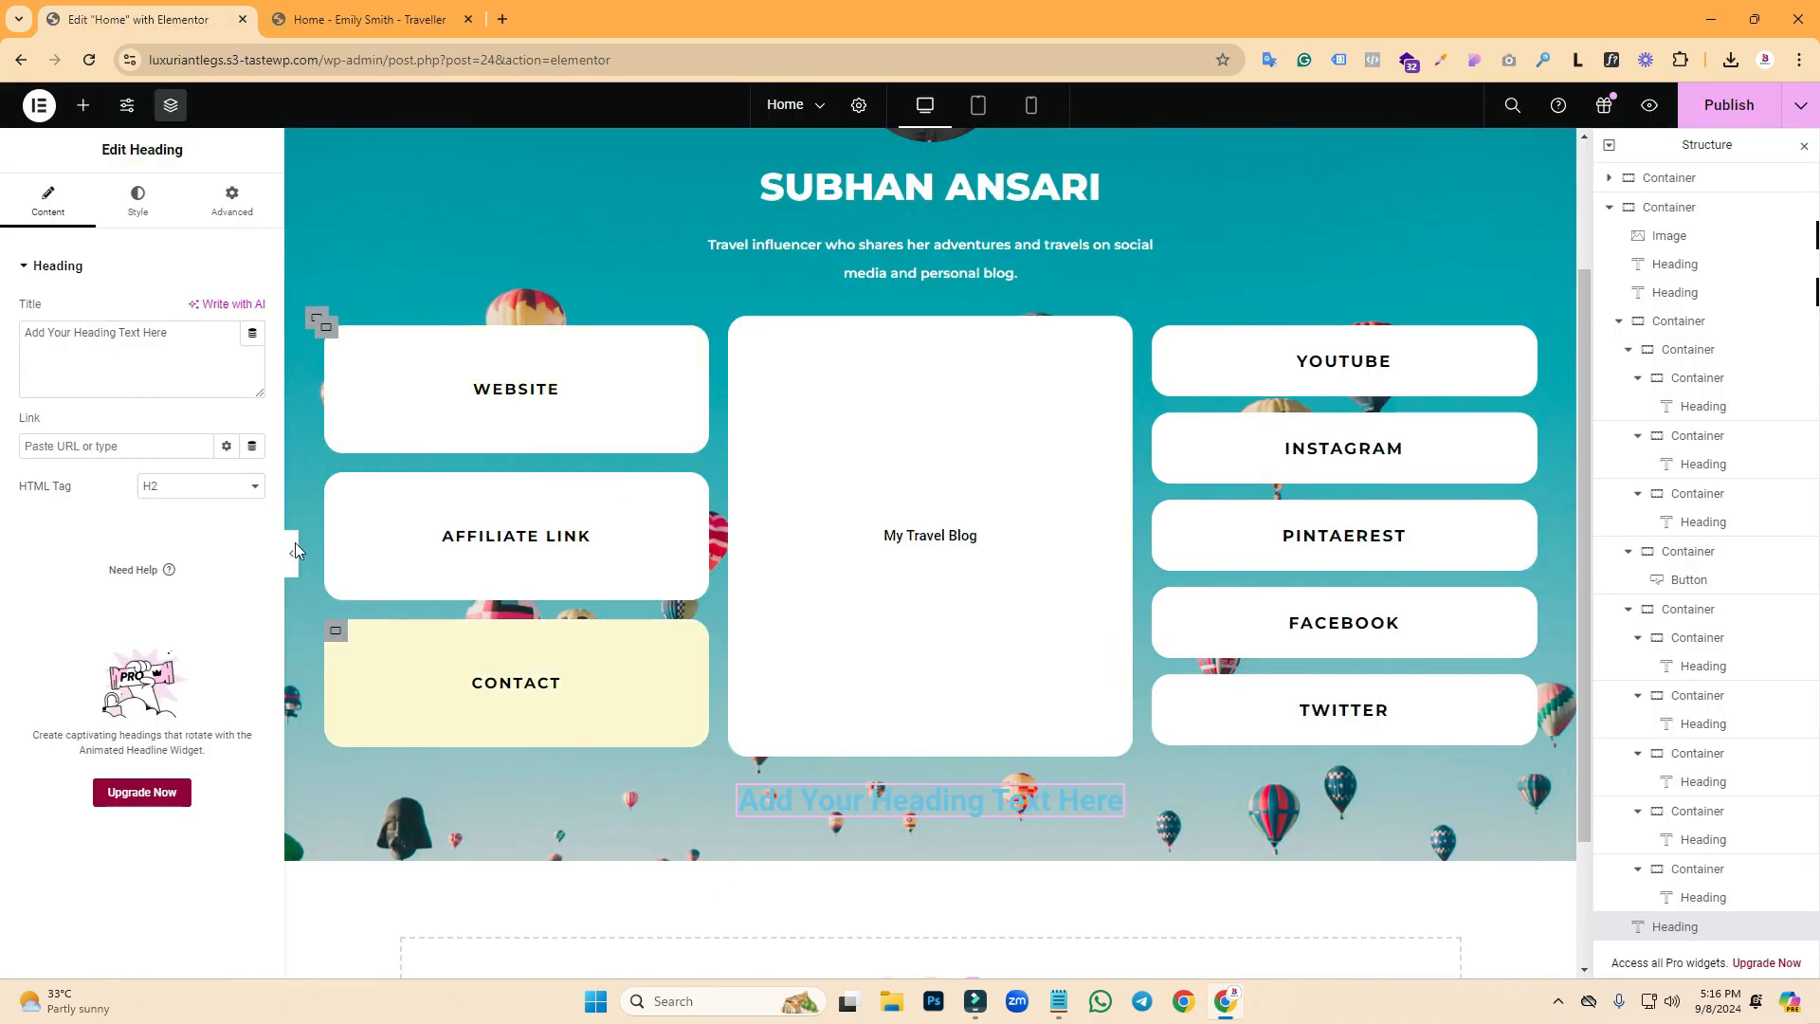
triple_click(149, 346)
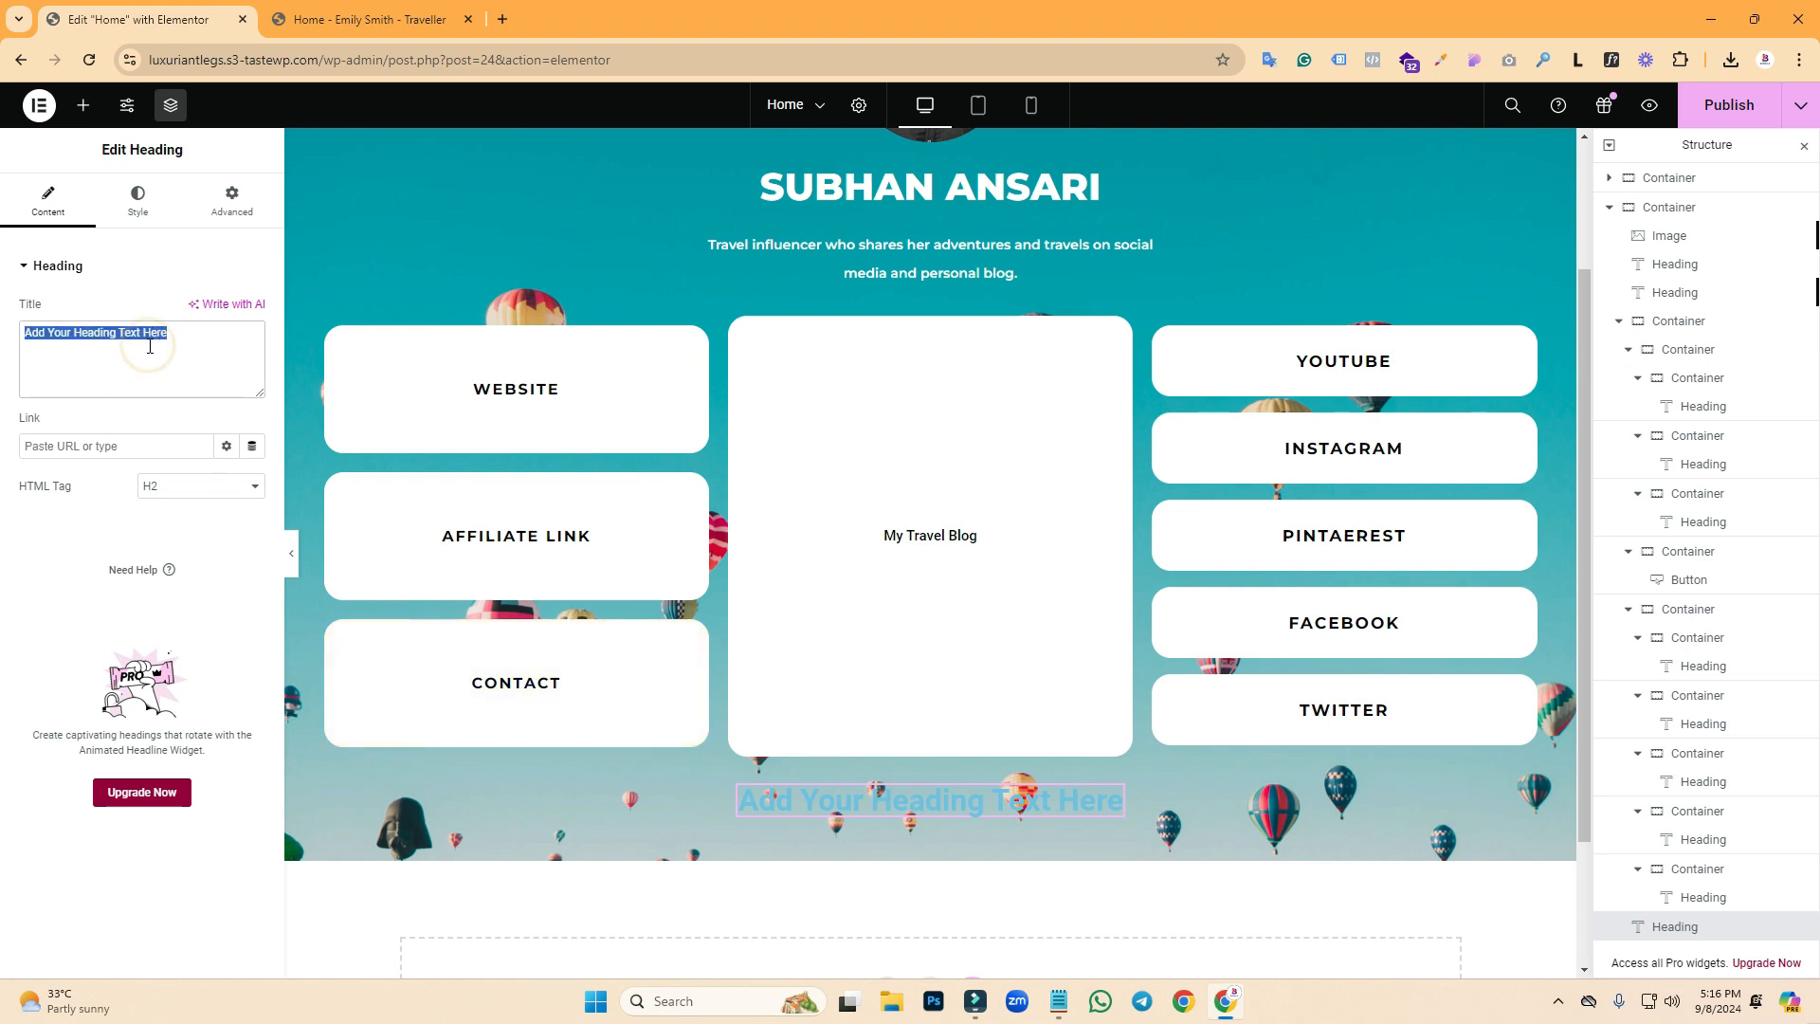
type("Copyright 2025")
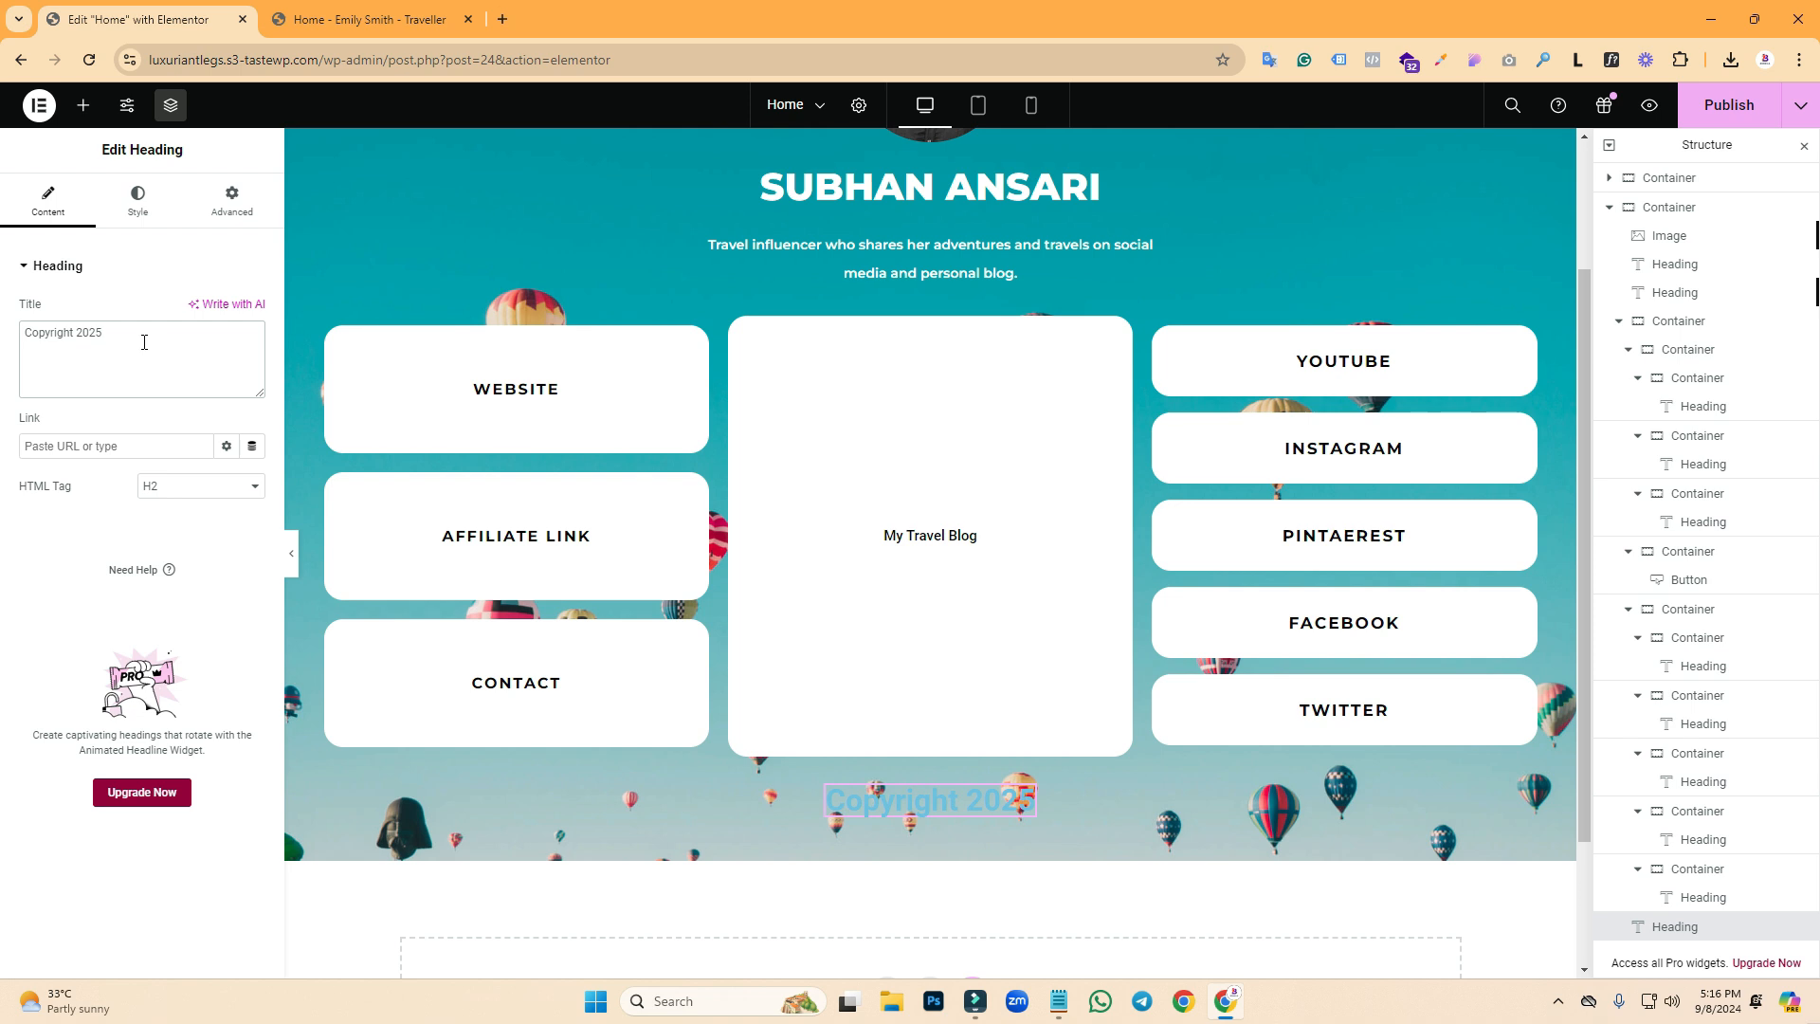
- Make the Copyright 2025 heading text white
left_click(112, 209)
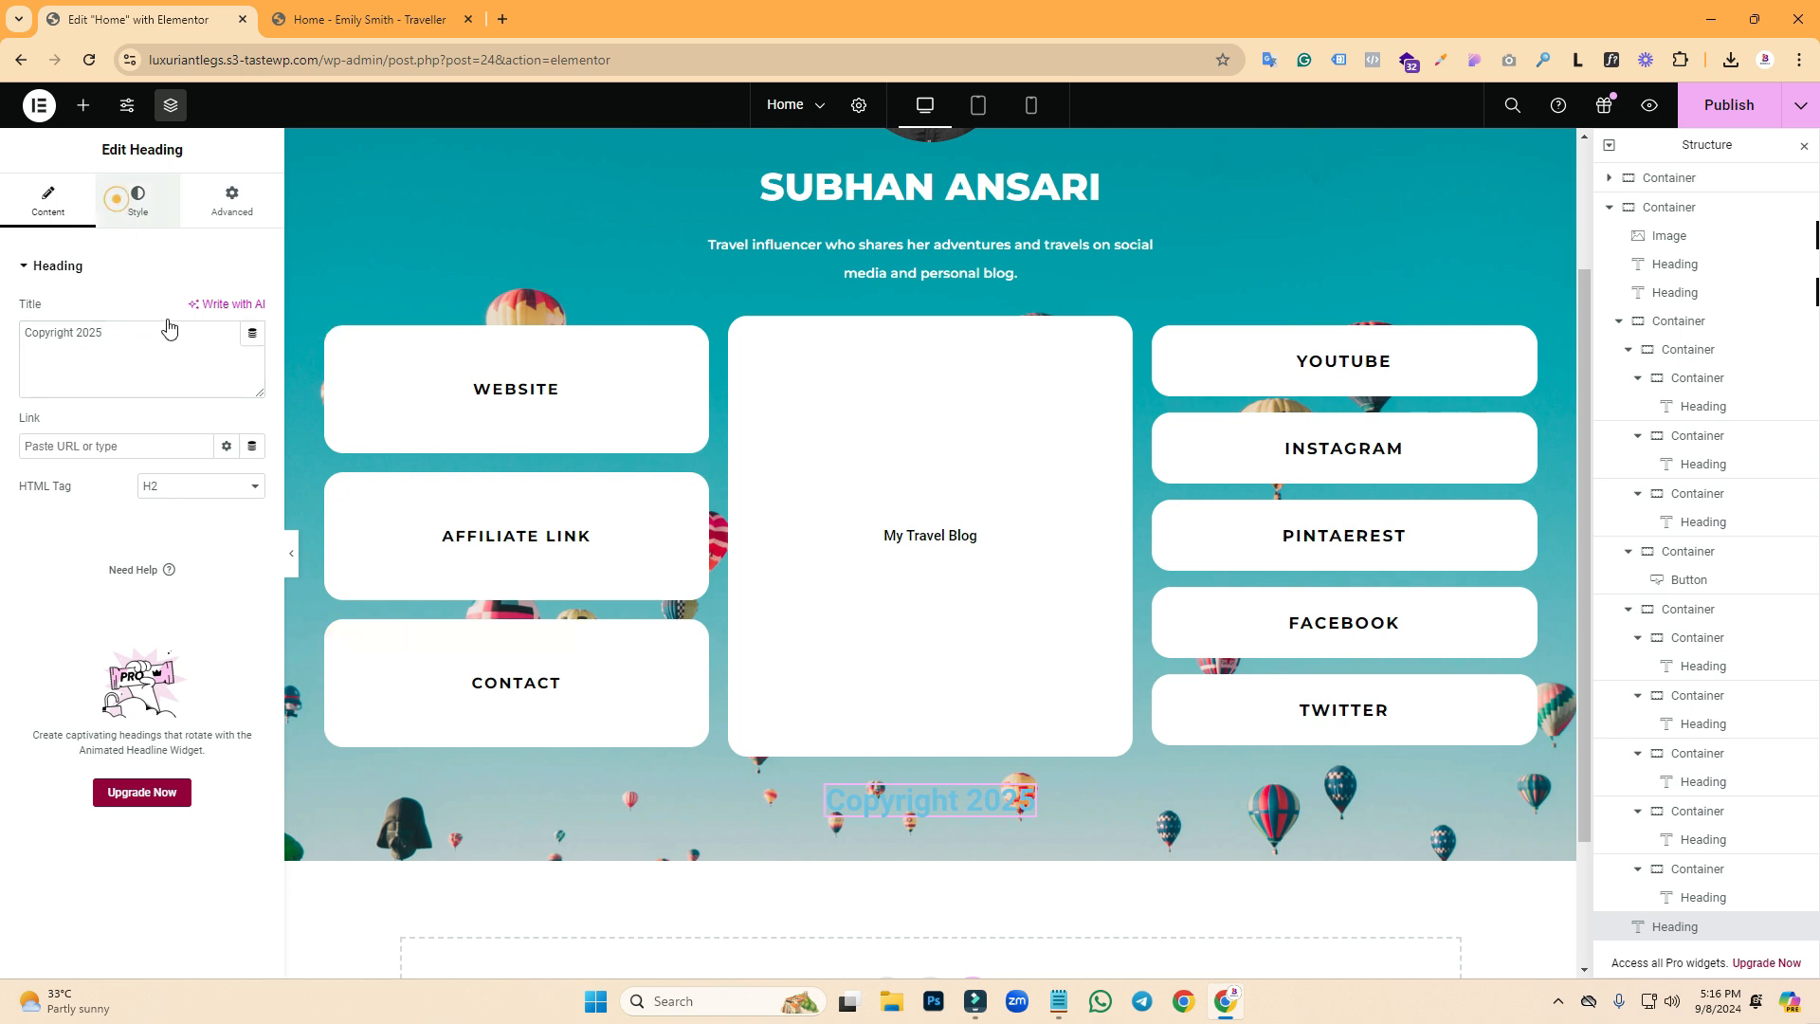
left_click(253, 350)
left_click(144, 429)
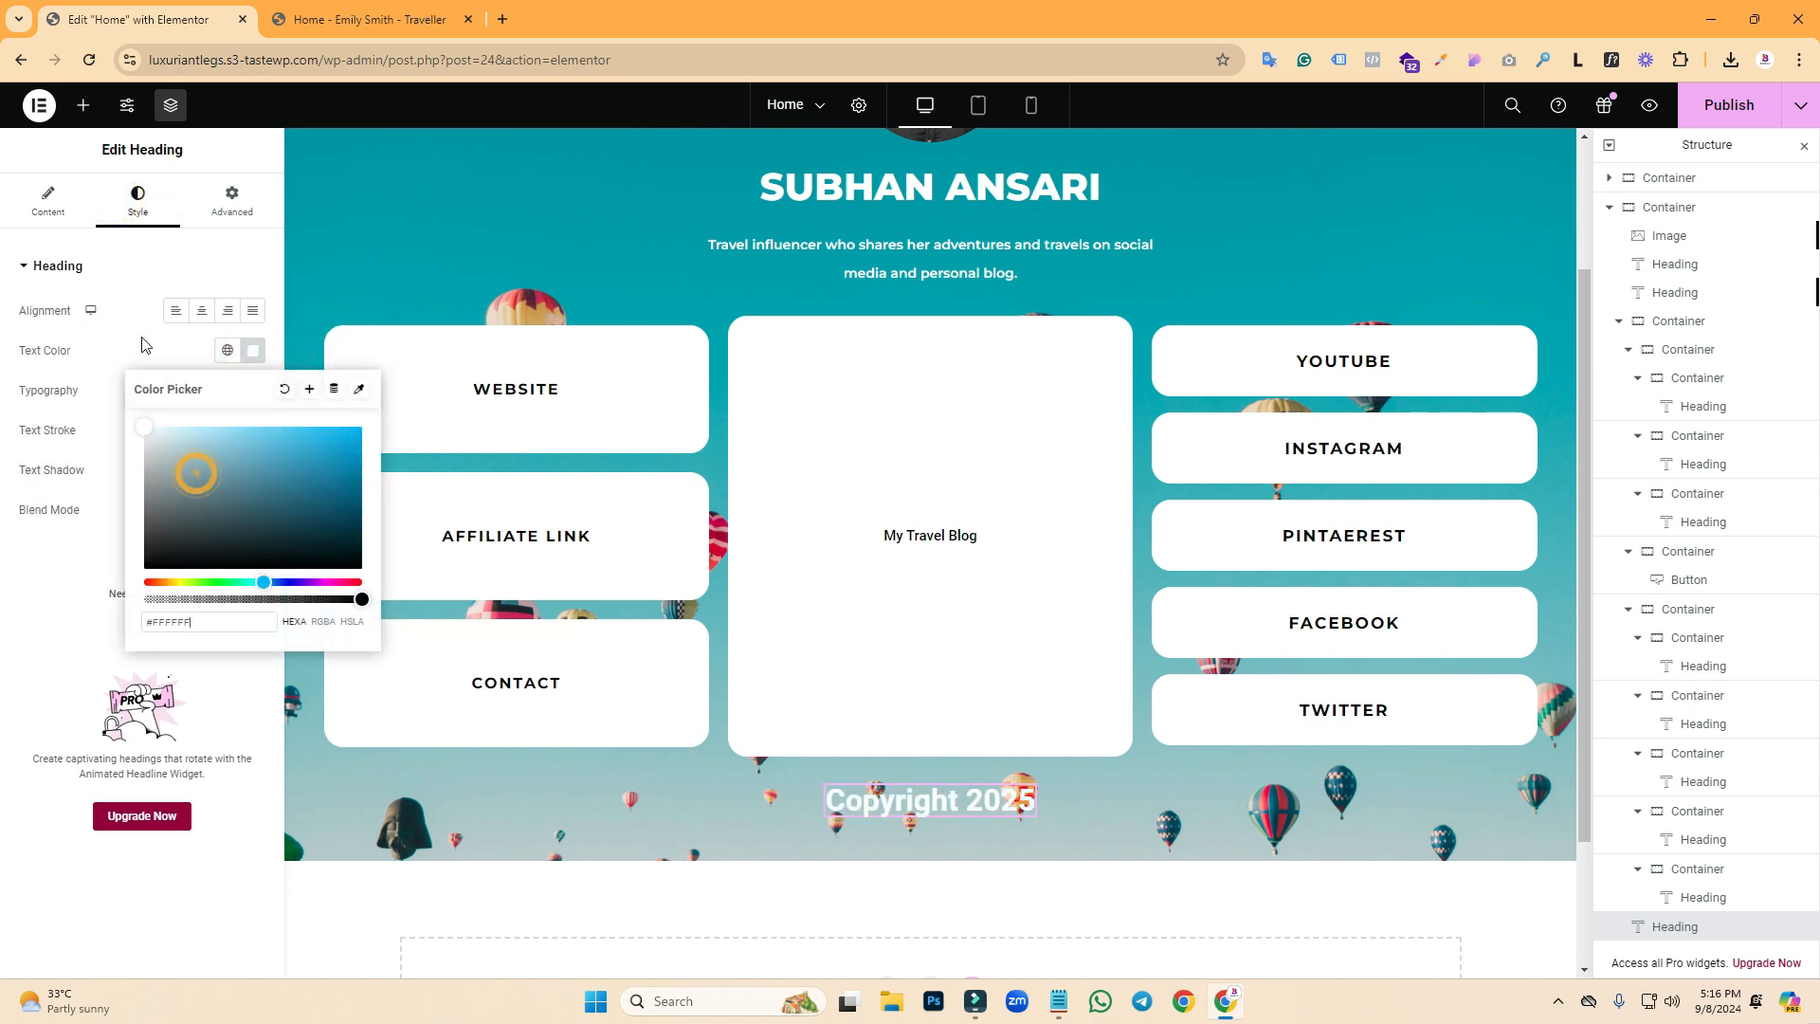
left_click(137, 337)
- Set the heading typography to size 25, weight 700 bold, line height 30
left_click(251, 389)
left_click(213, 539)
type("20")
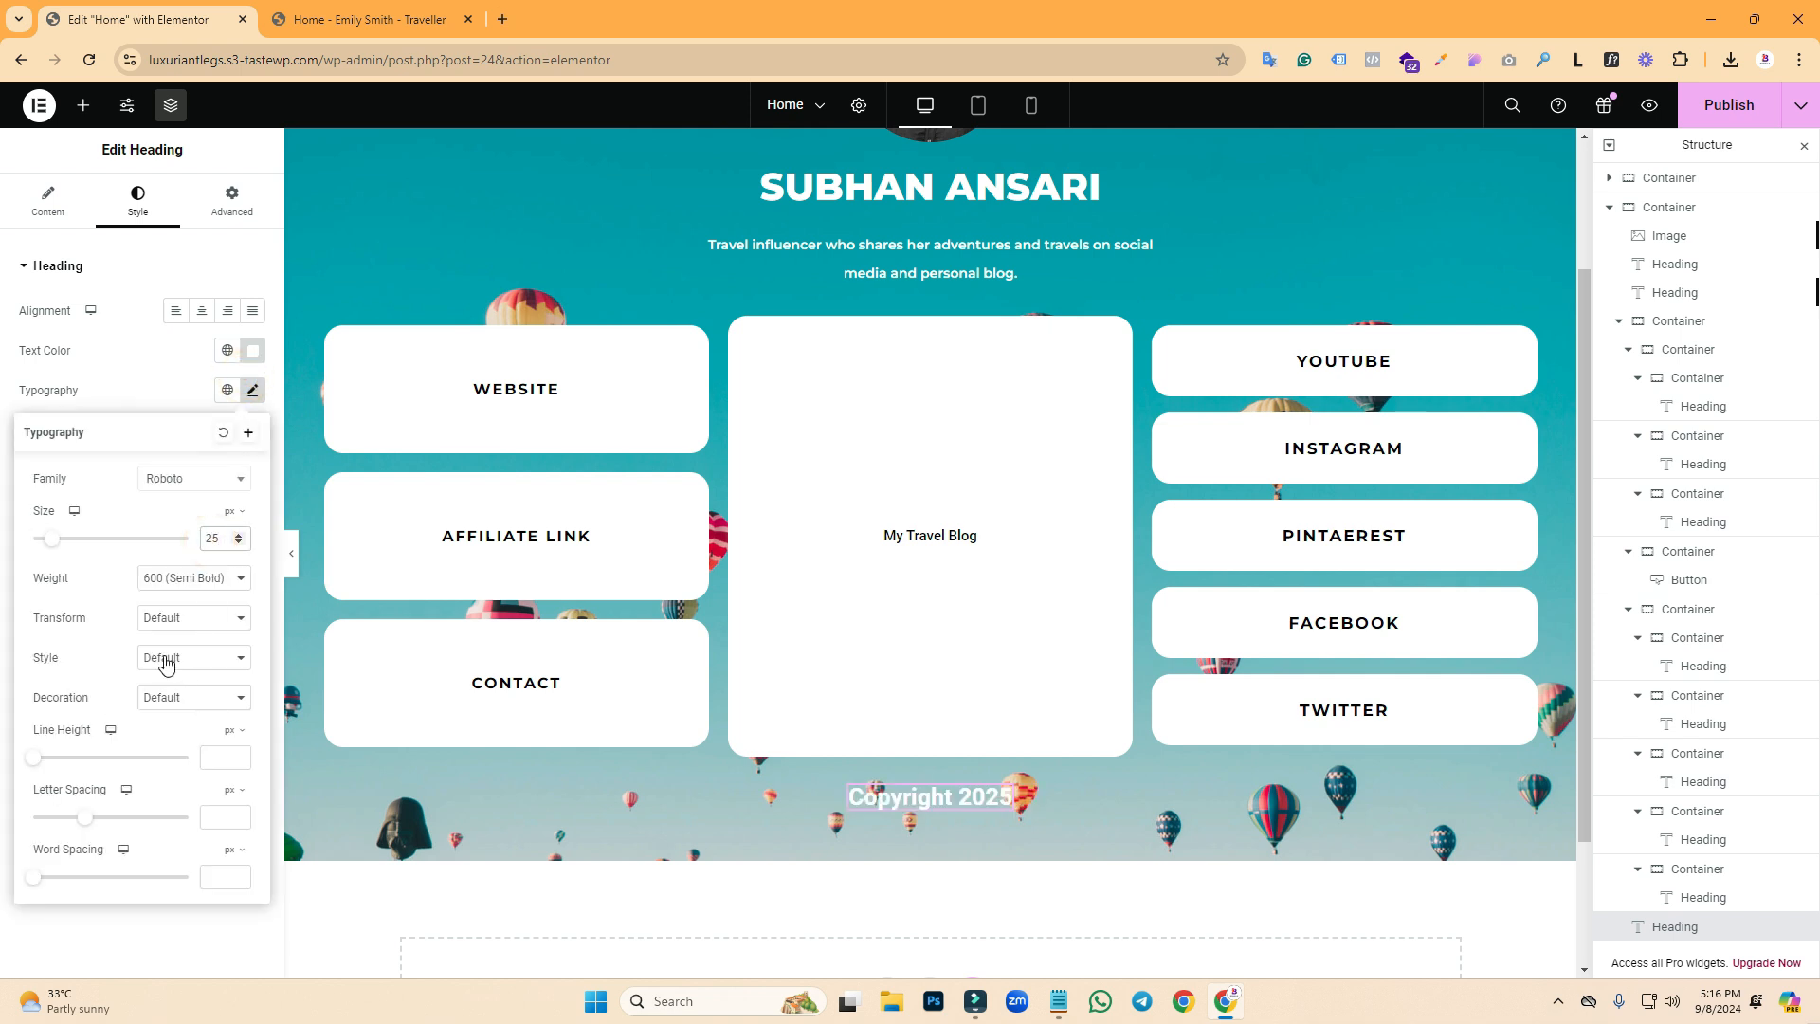
left_click(206, 595)
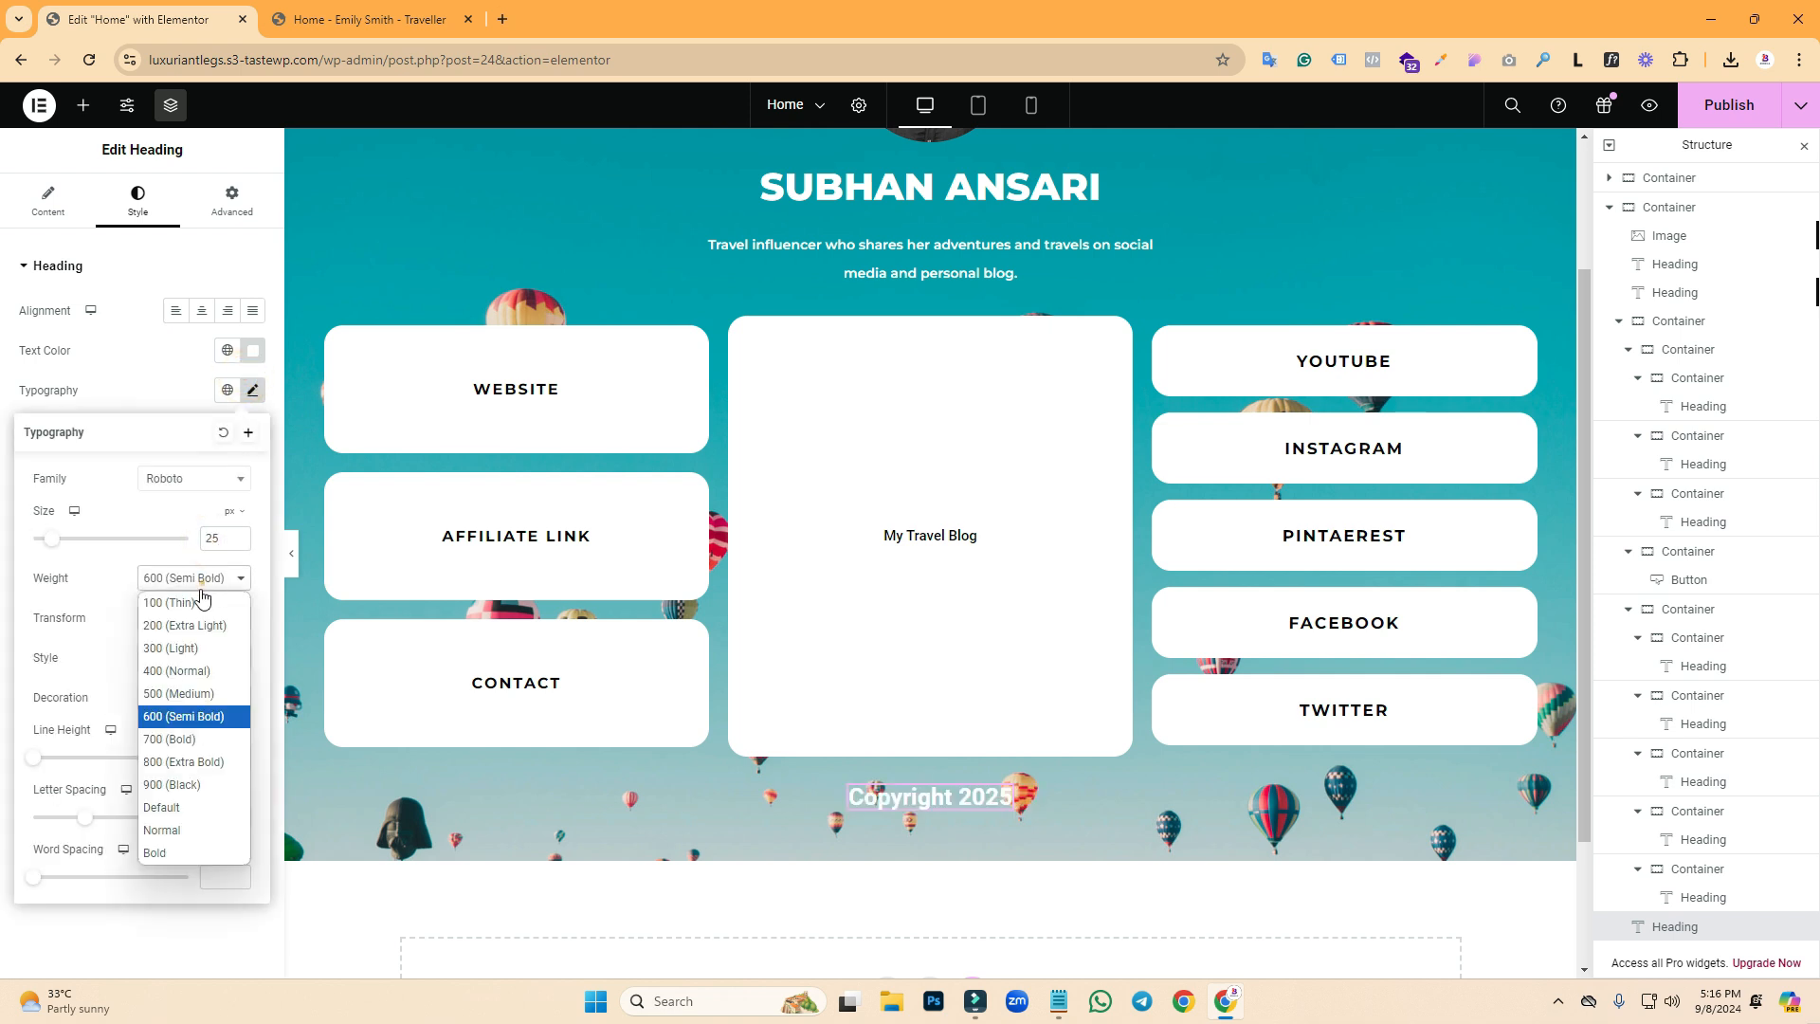
left_click(193, 736)
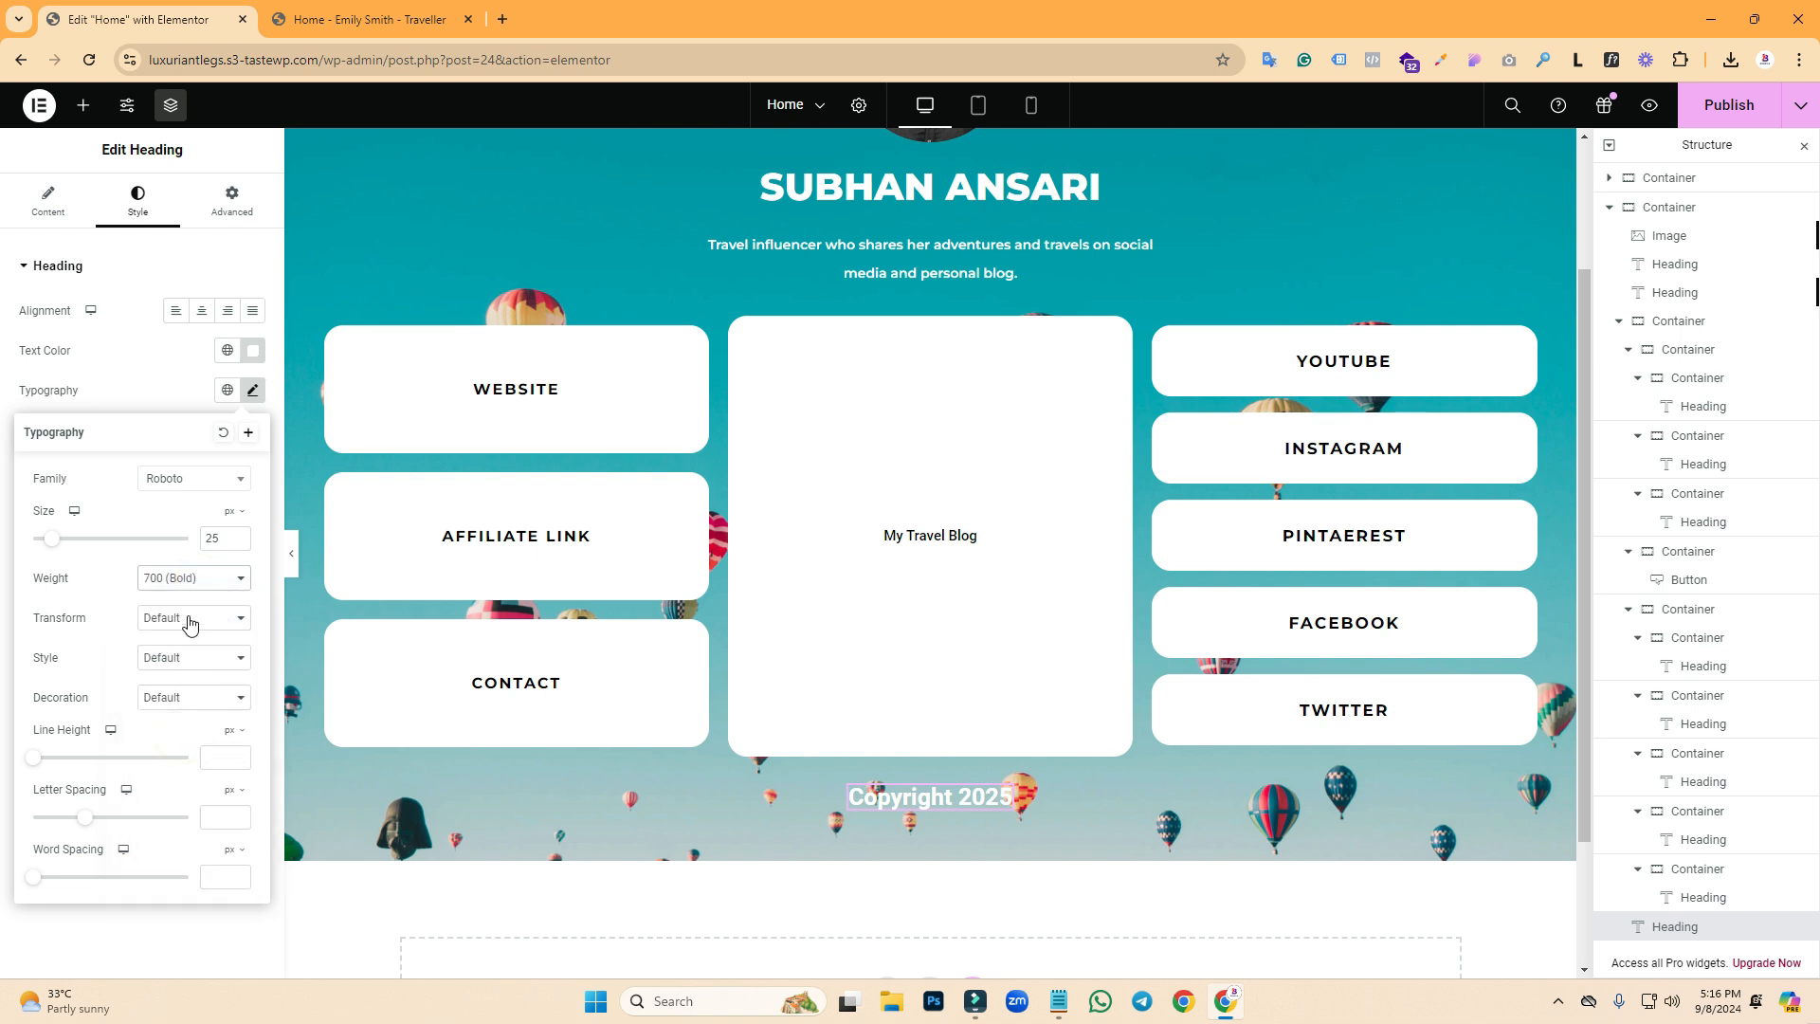
left_click(398, 19)
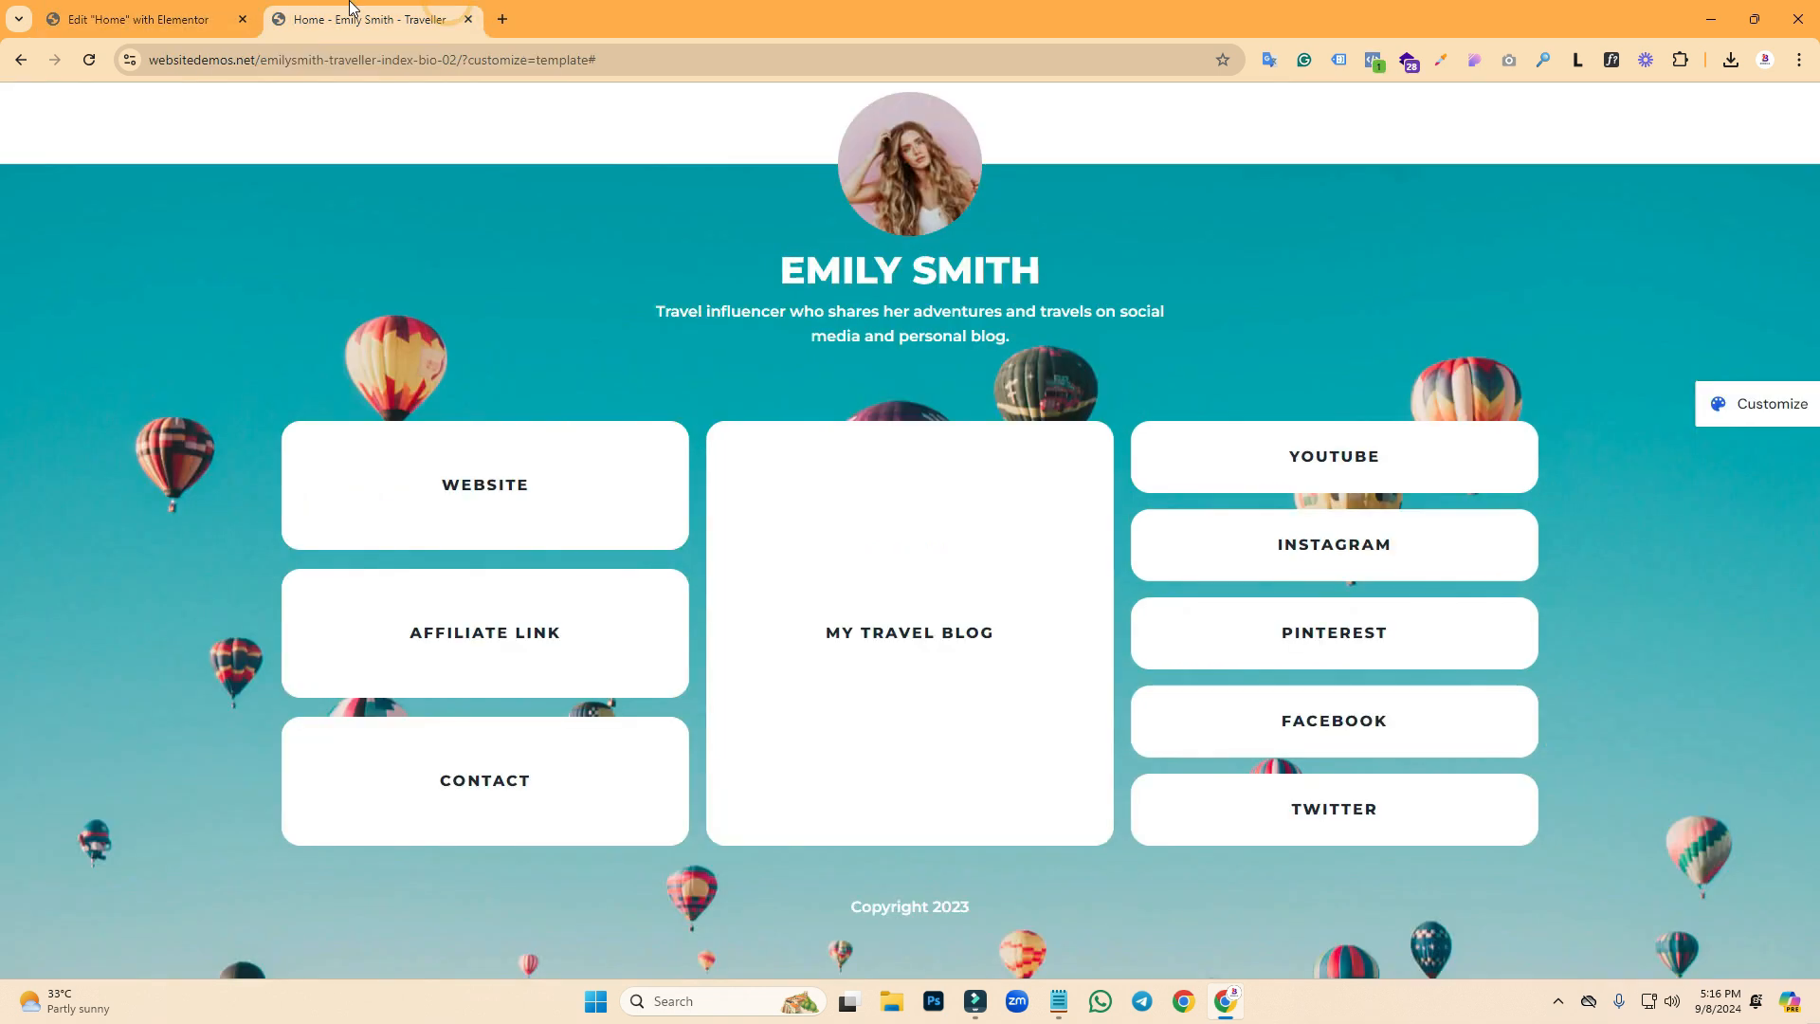
left_click(142, 19)
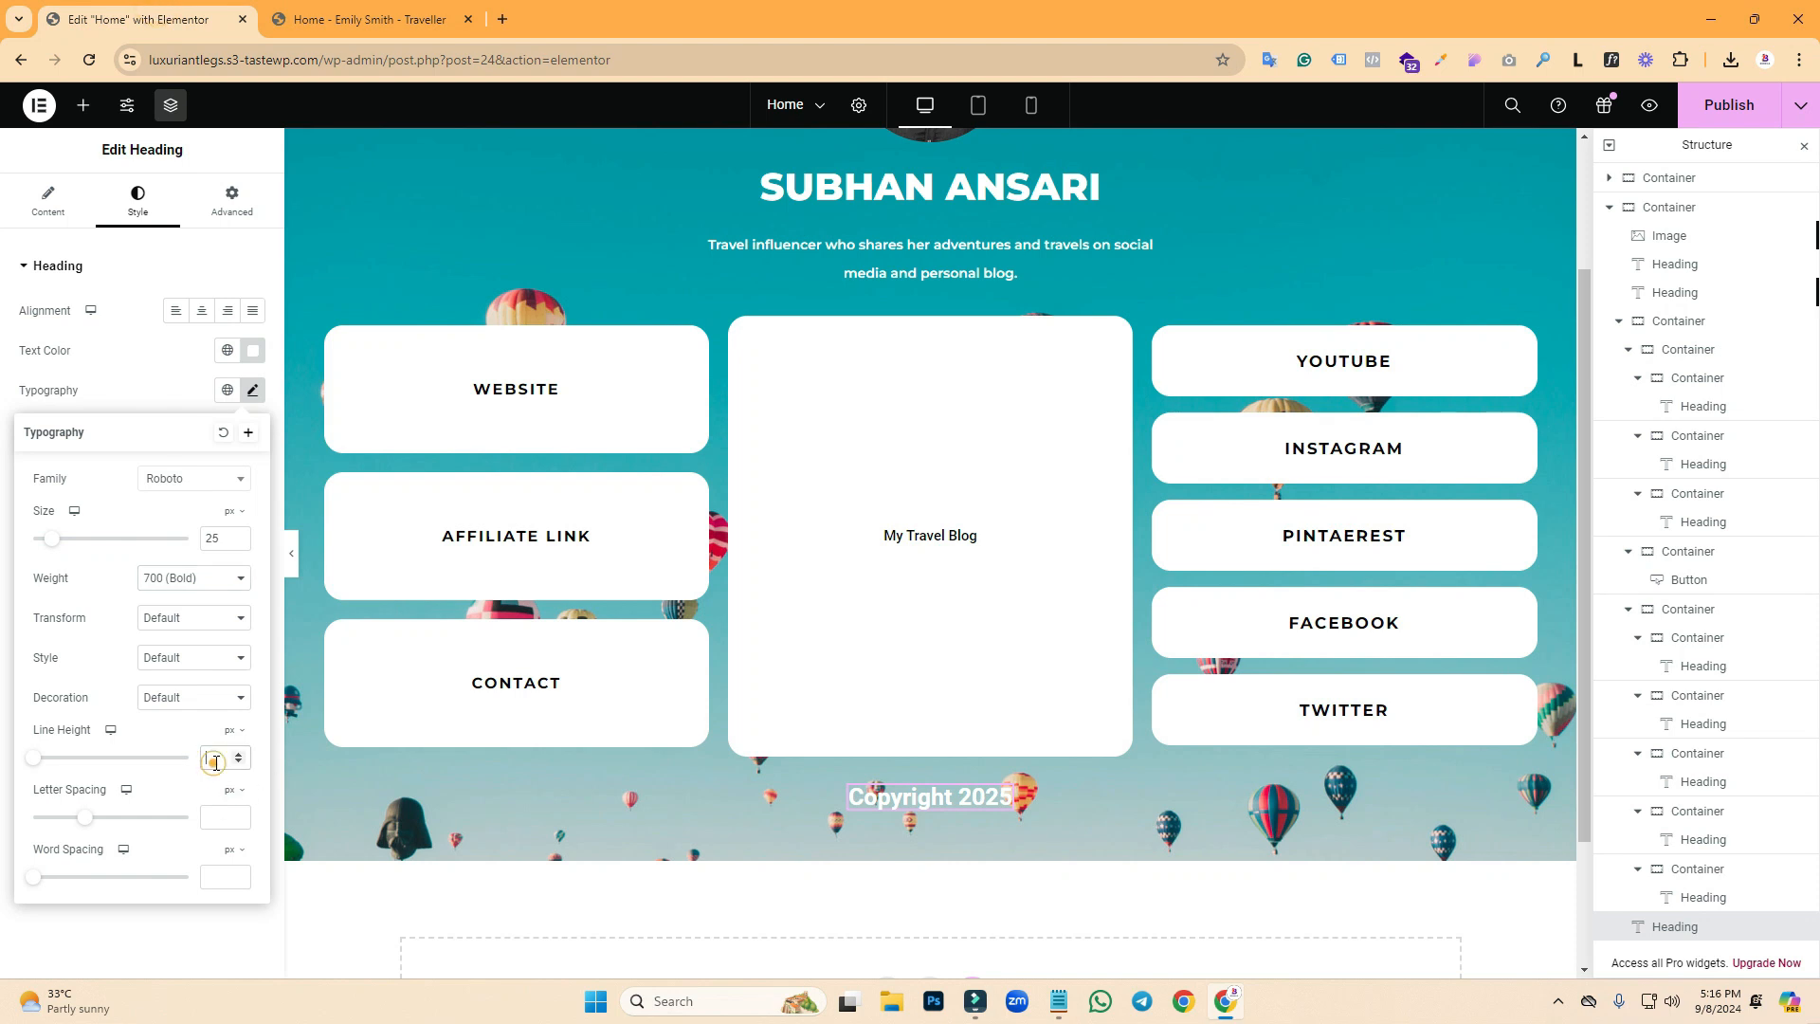
type("30")
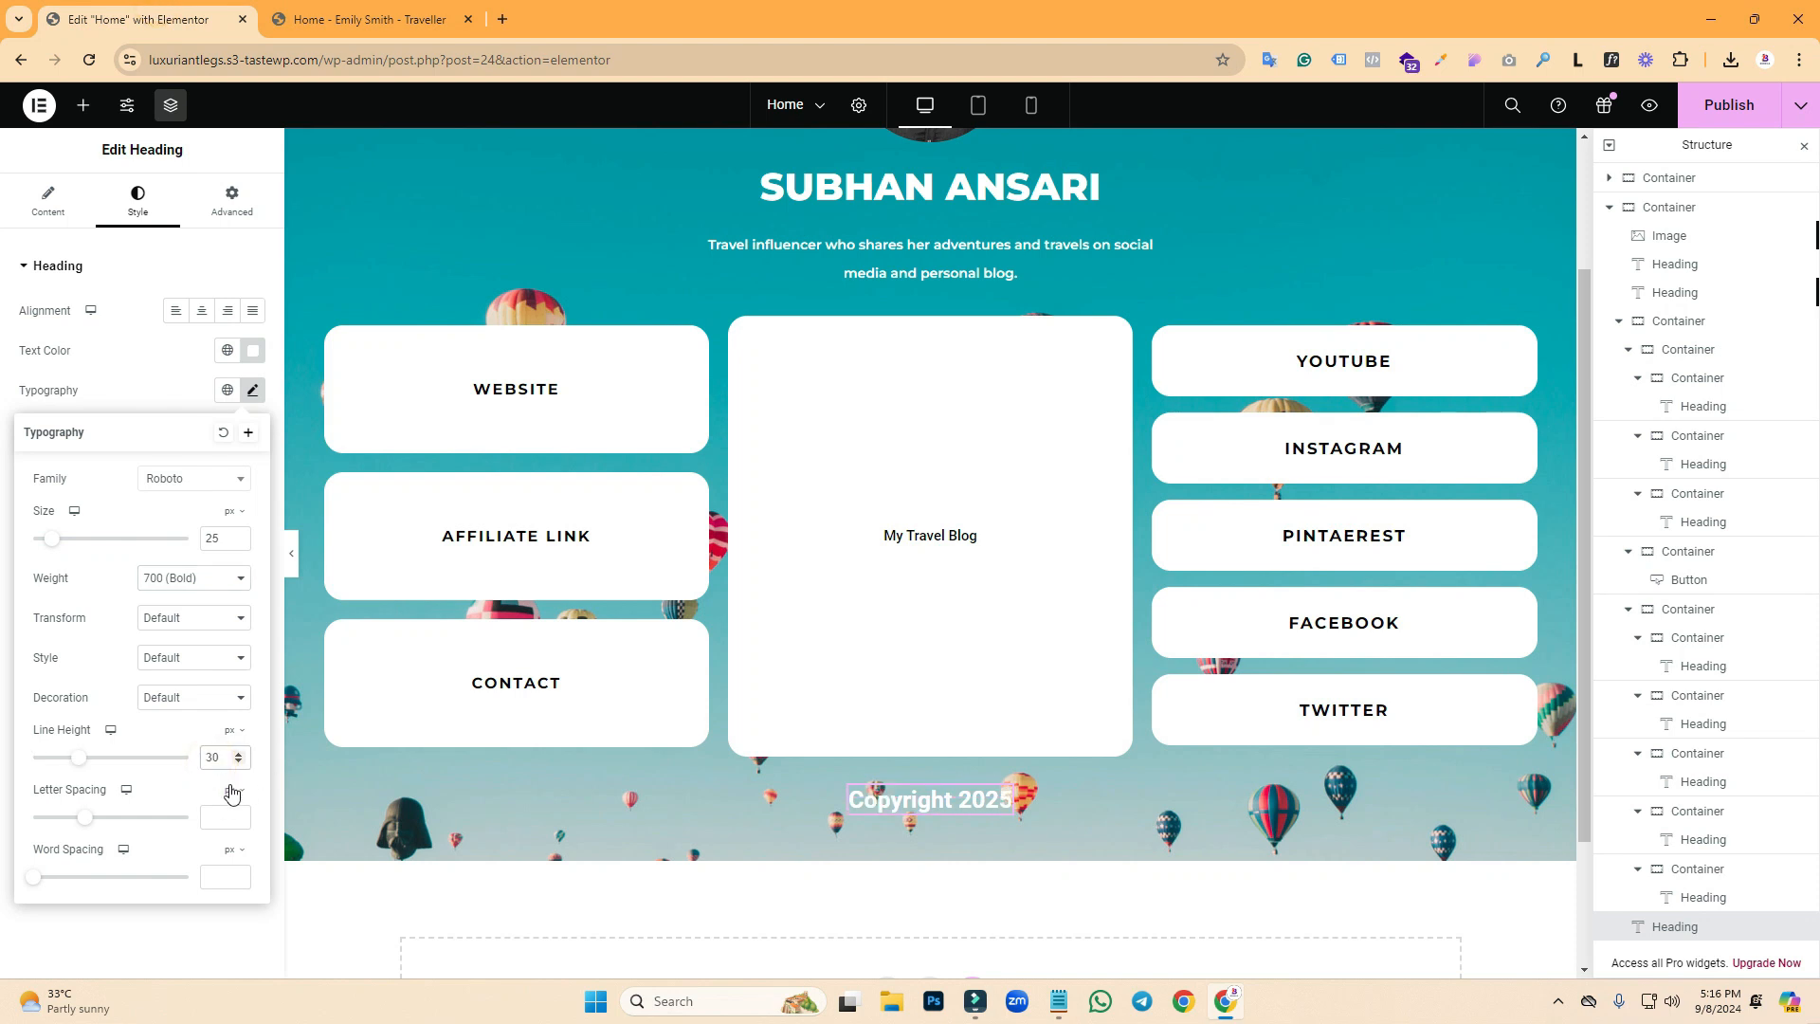
type("2")
- Unlink the heading padding and set top 25 px and bottom 50 px
left_click(230, 203)
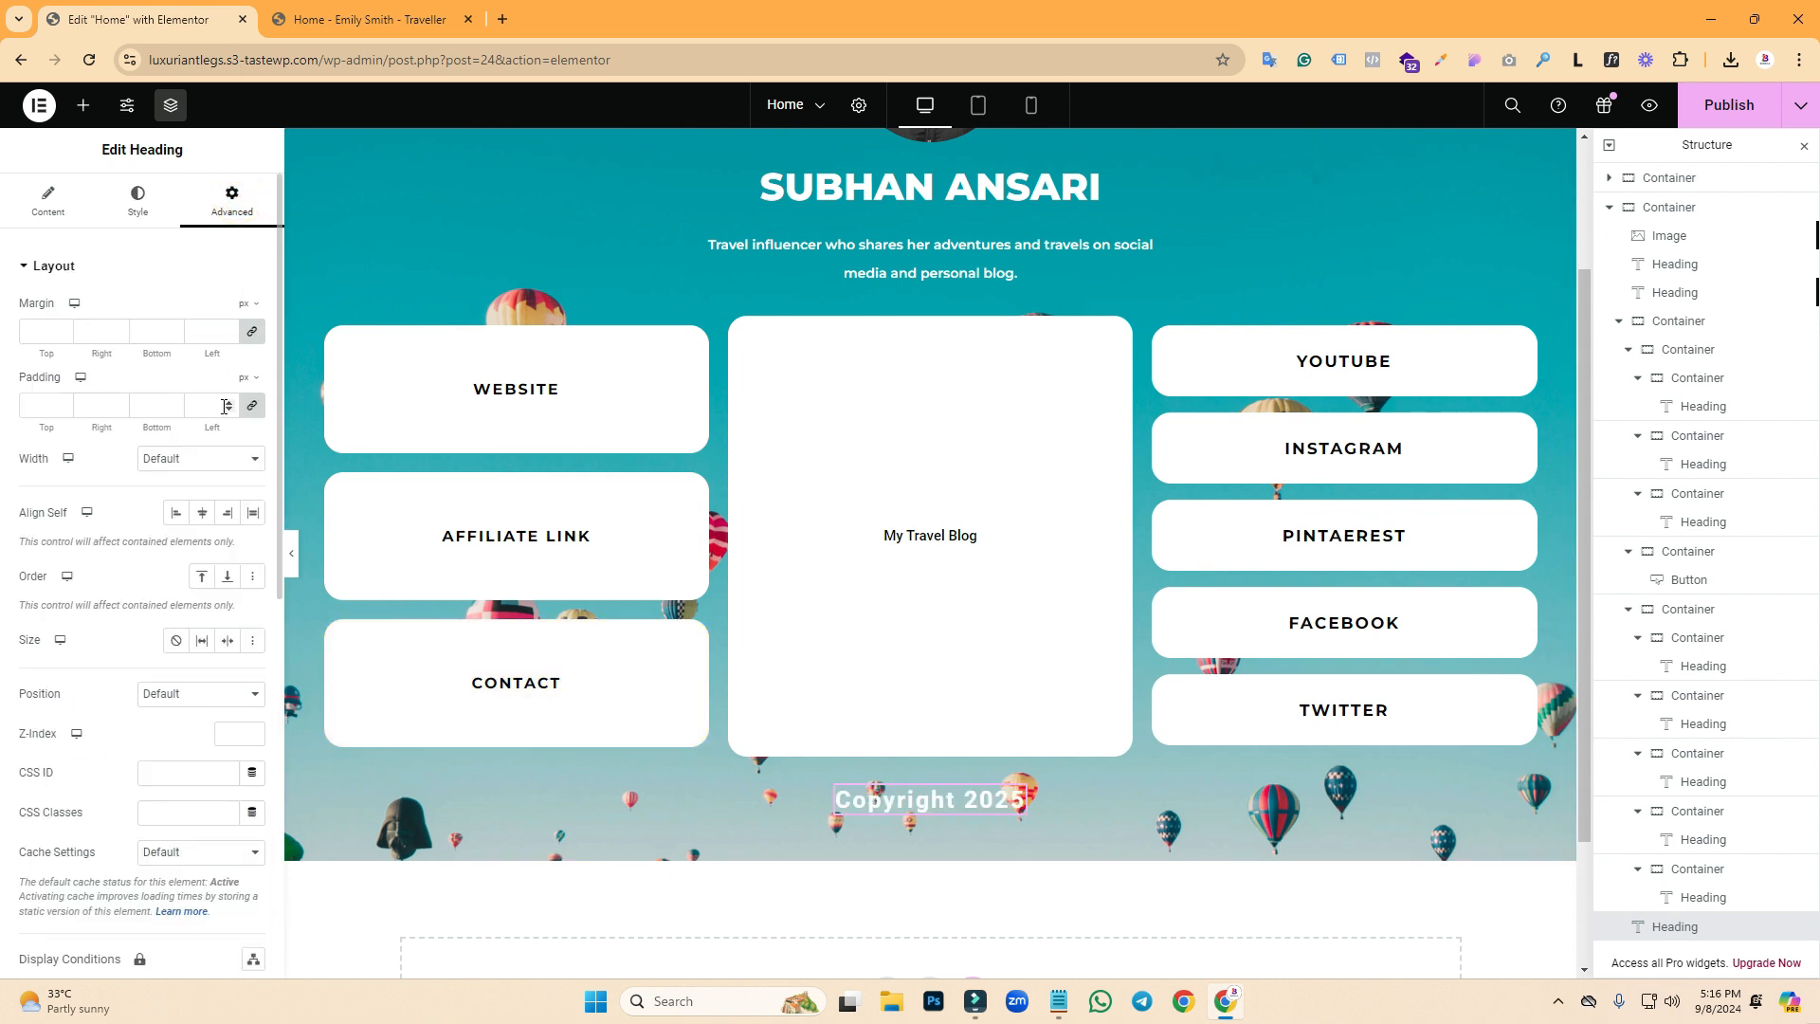
left_click(253, 406)
type("50")
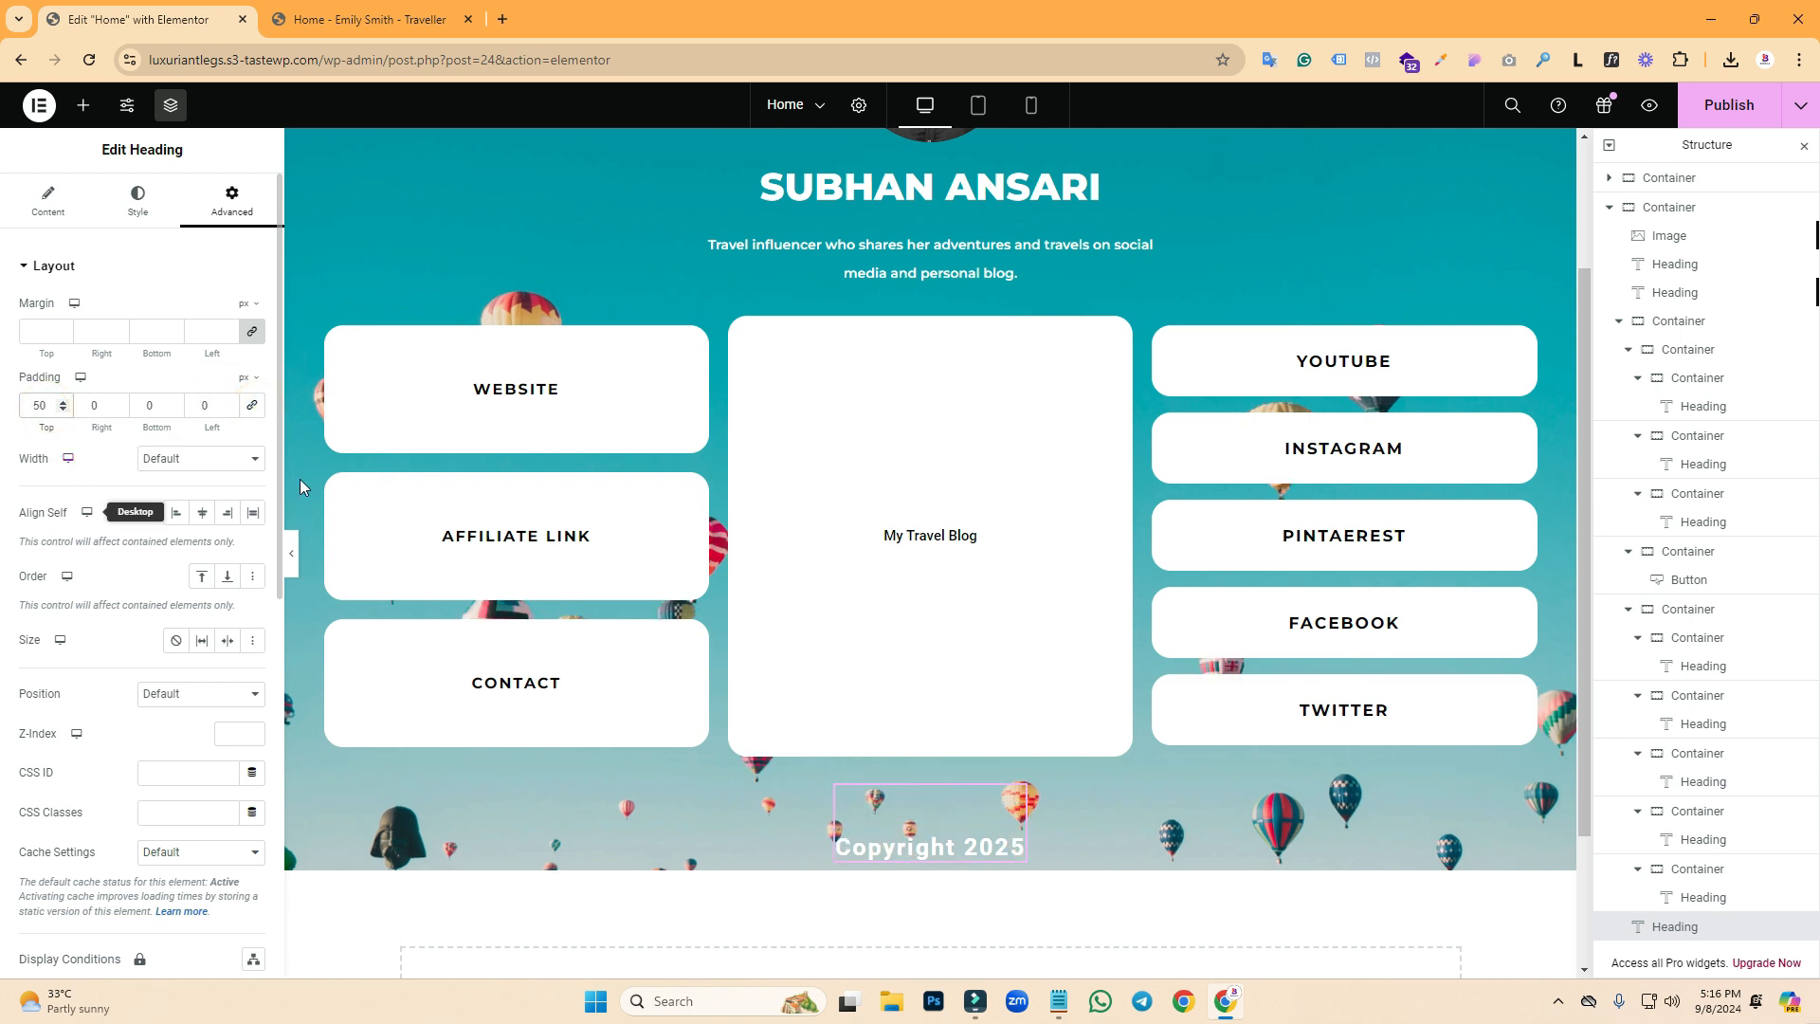
left_click(367, 22)
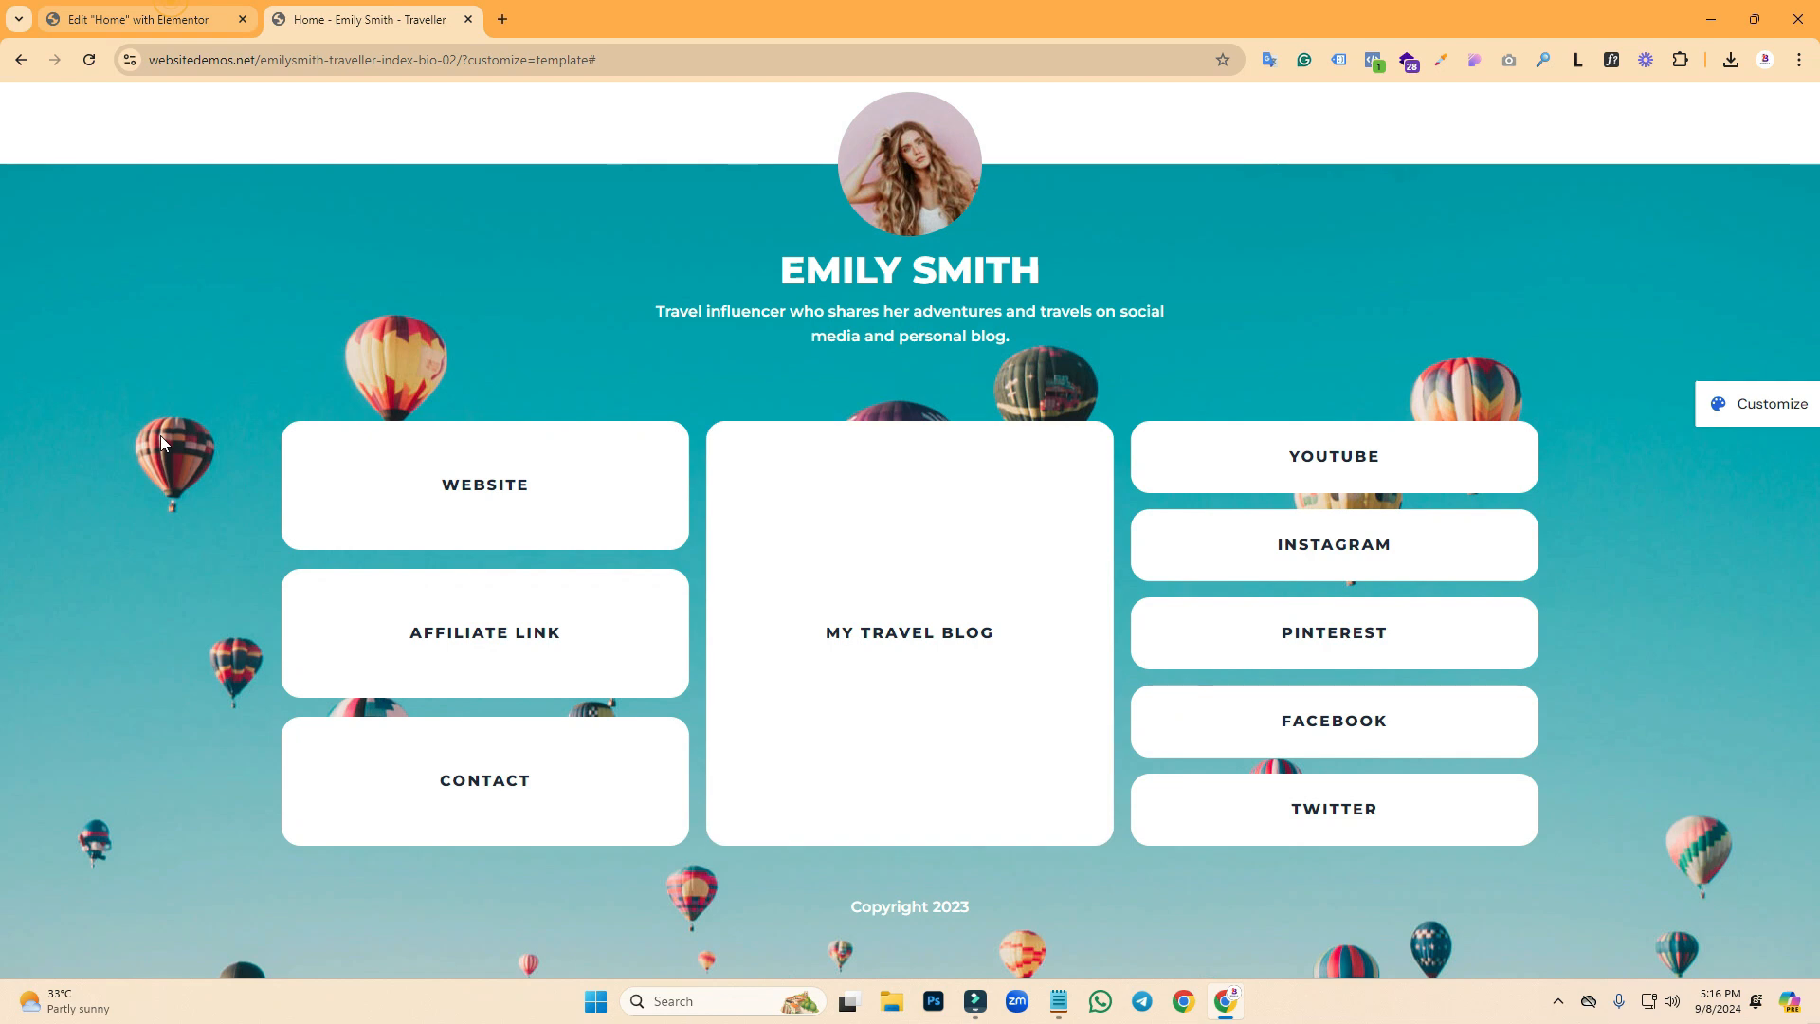
key("ctrl+Tab")
double_click(42, 406)
type("25")
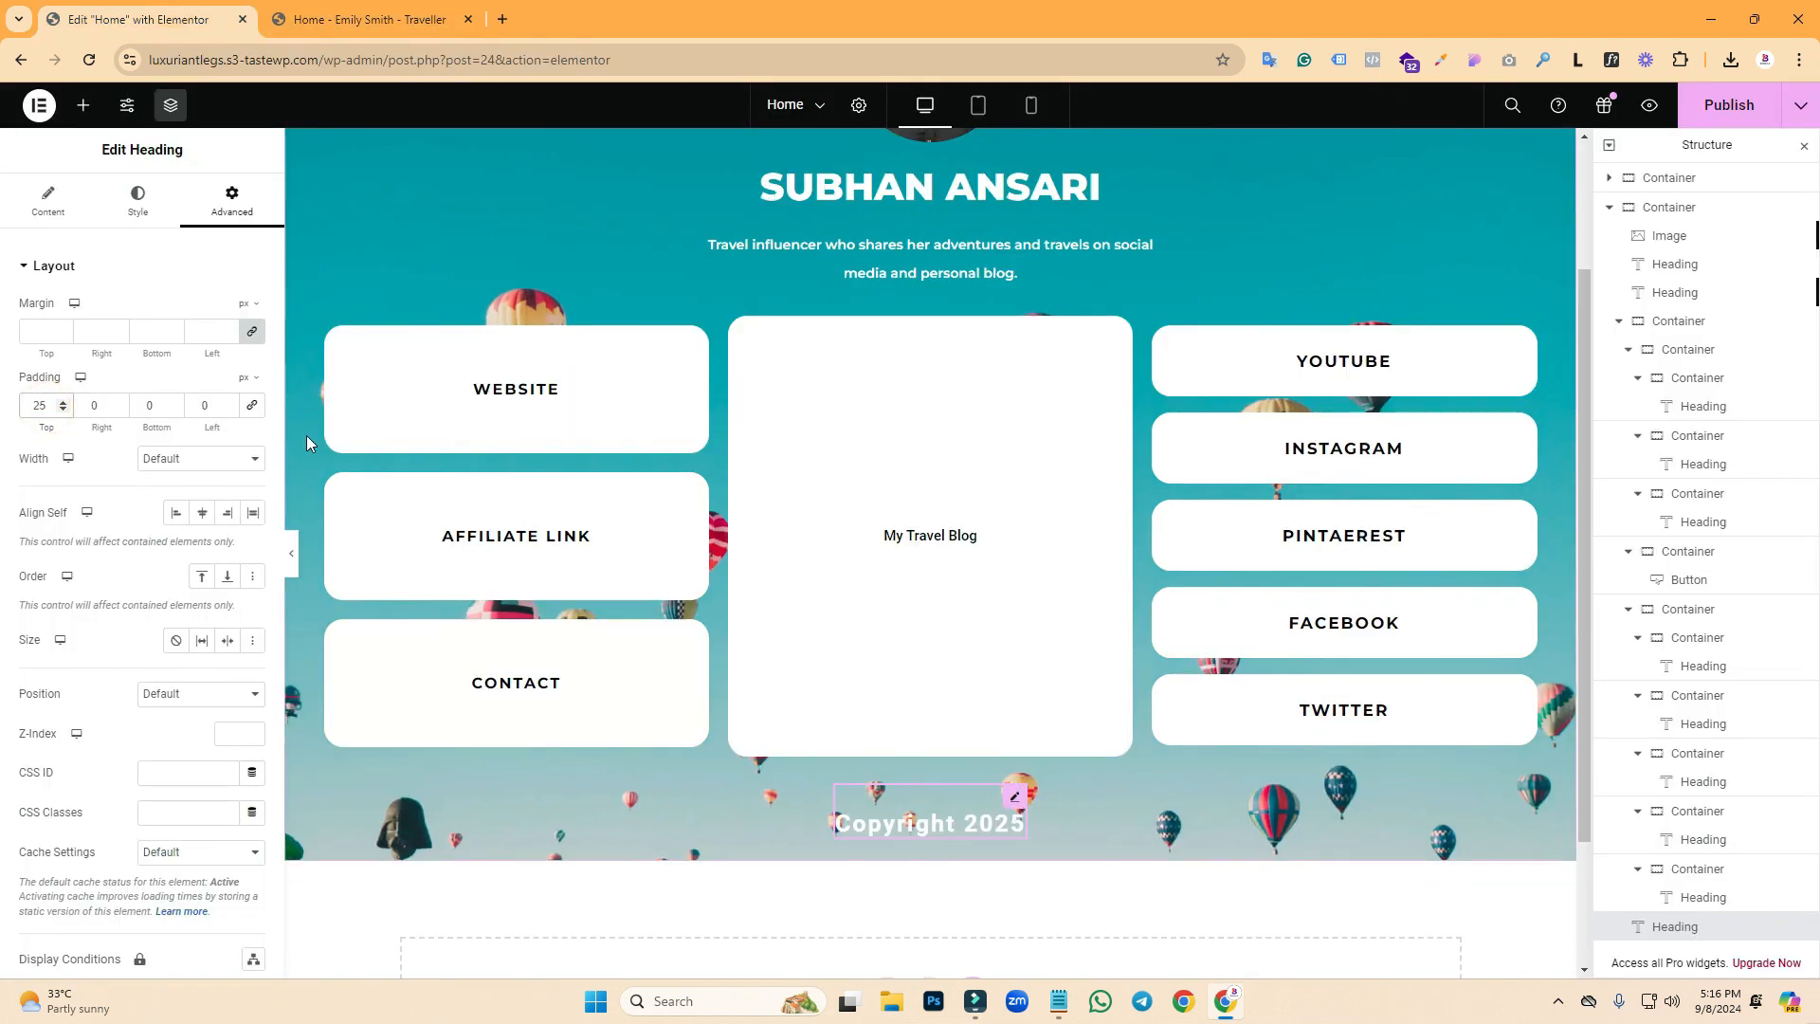
- Reduce the heading font size to 18 and keep bottom padding at 50 px
left_click(123, 208)
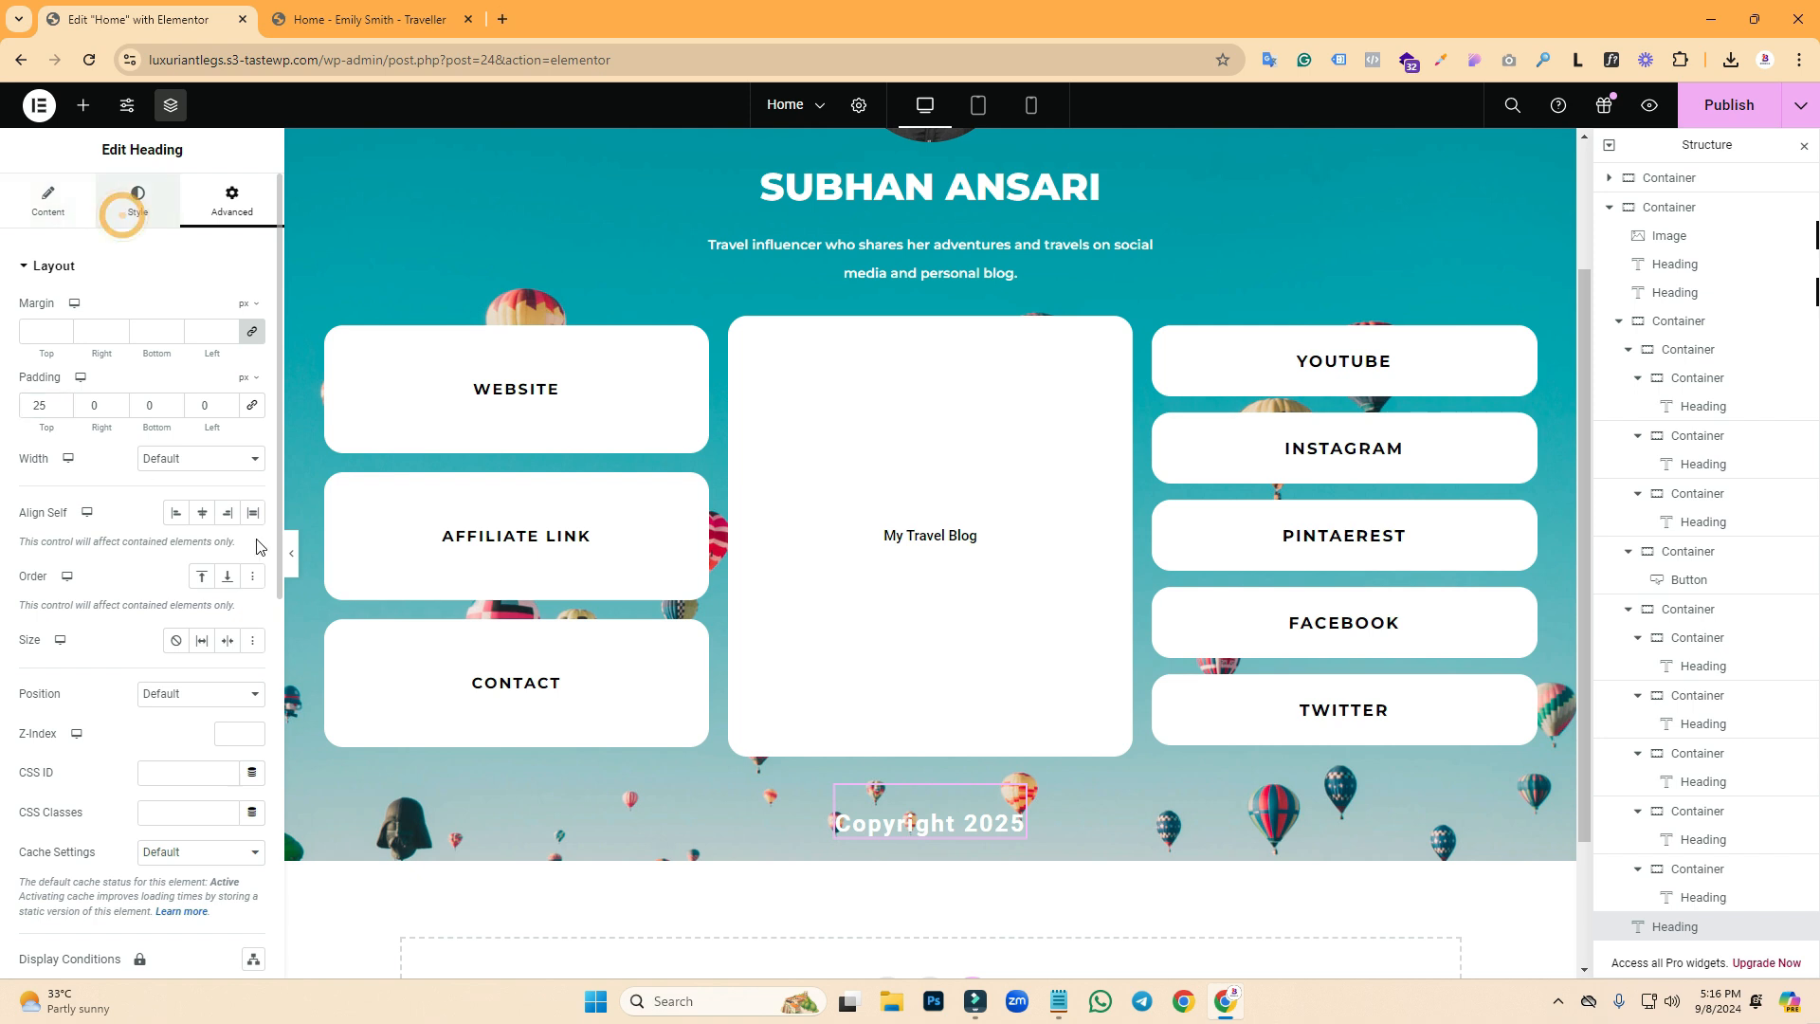
left_click(252, 393)
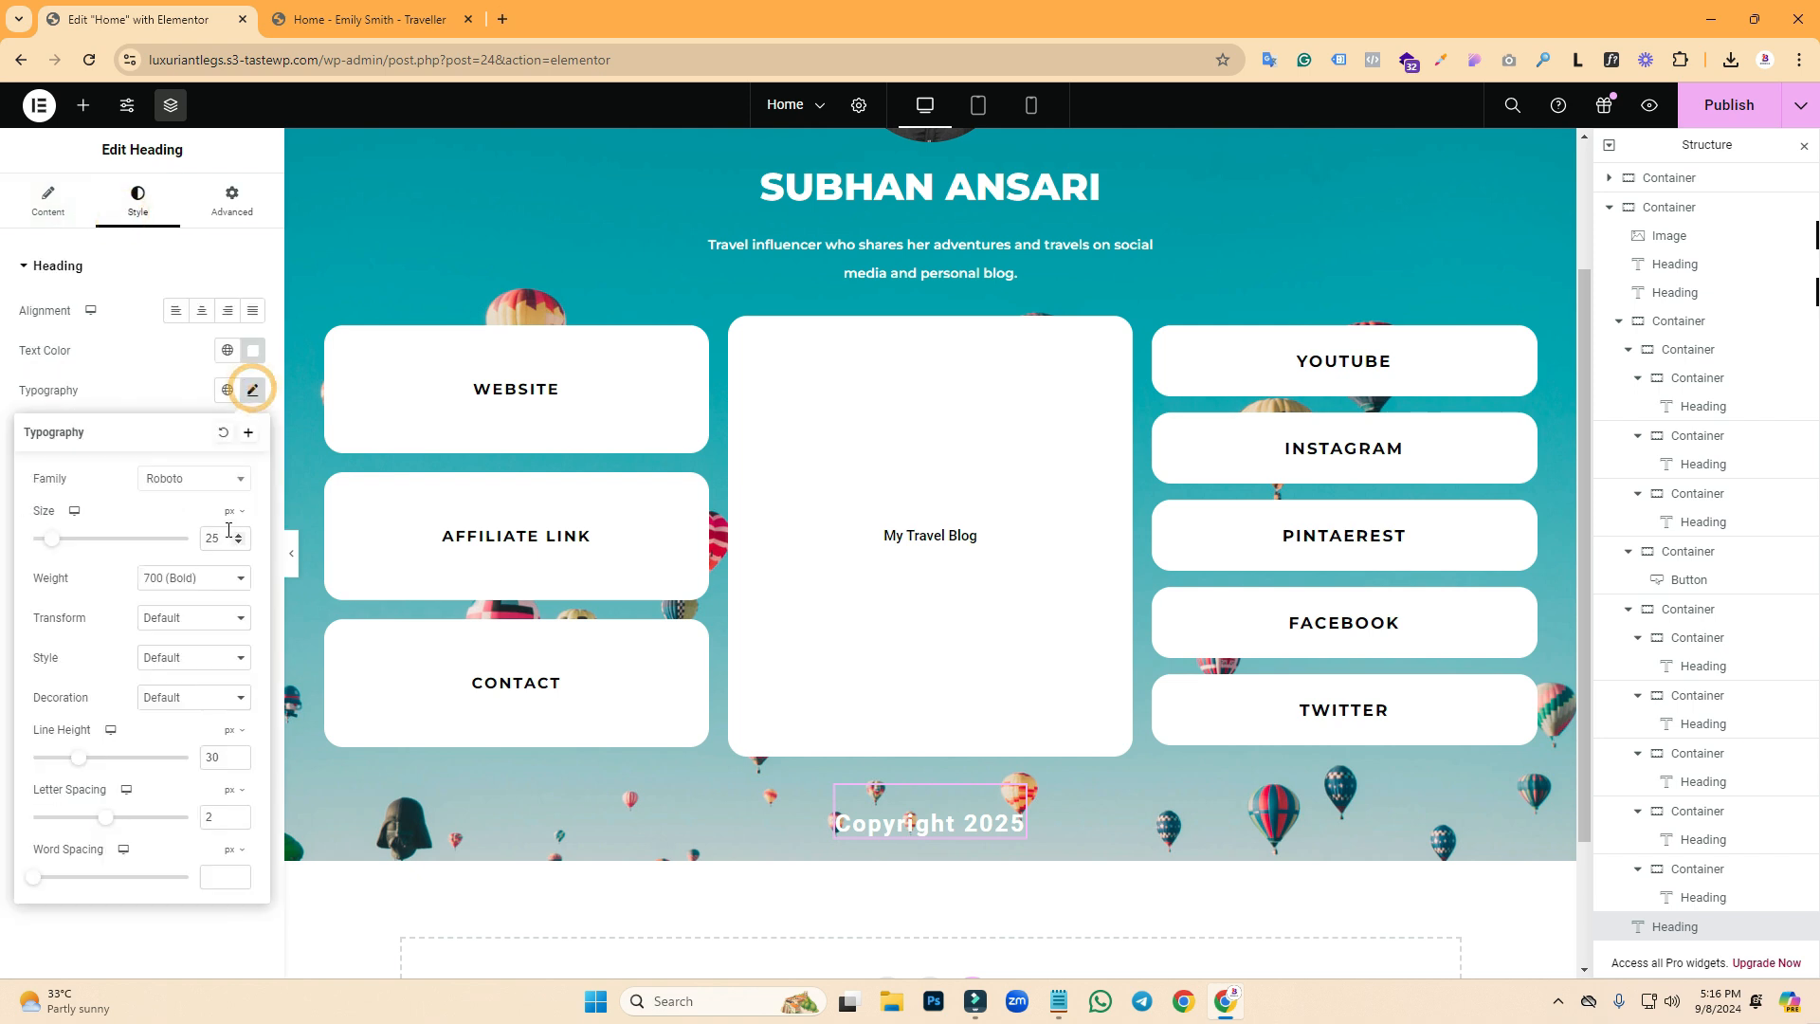
type("18")
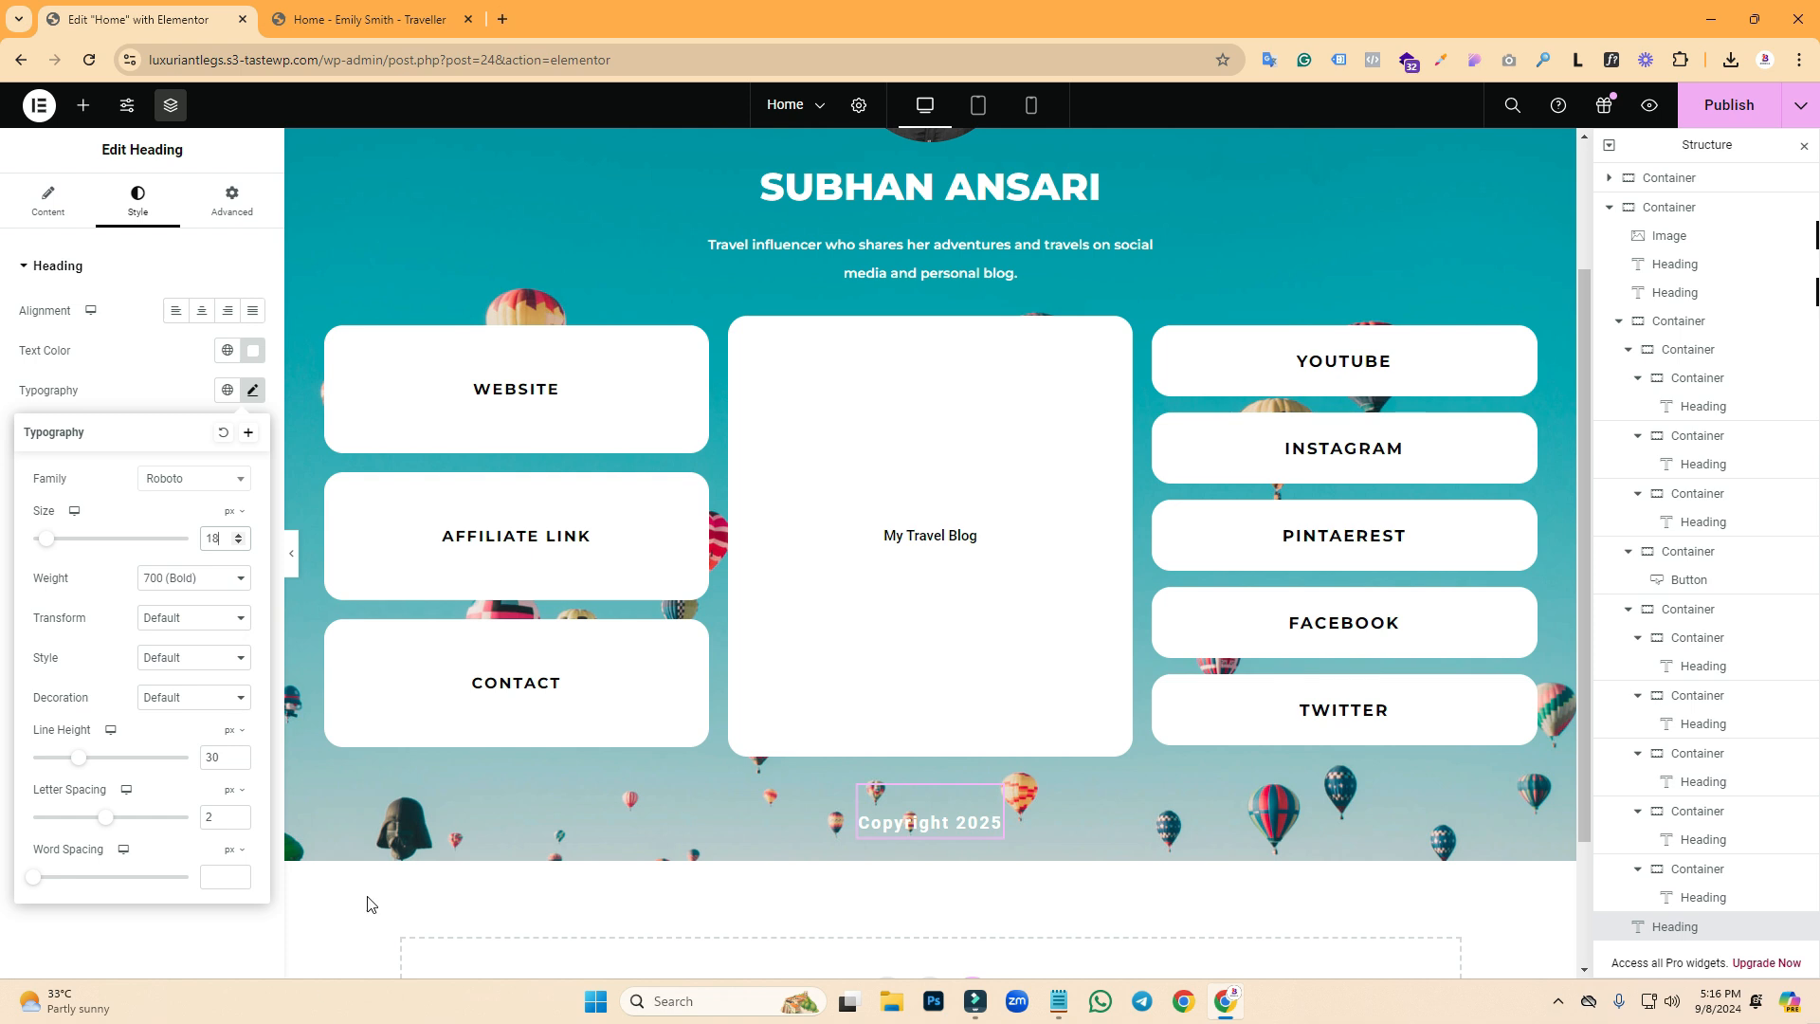
left_click(211, 203)
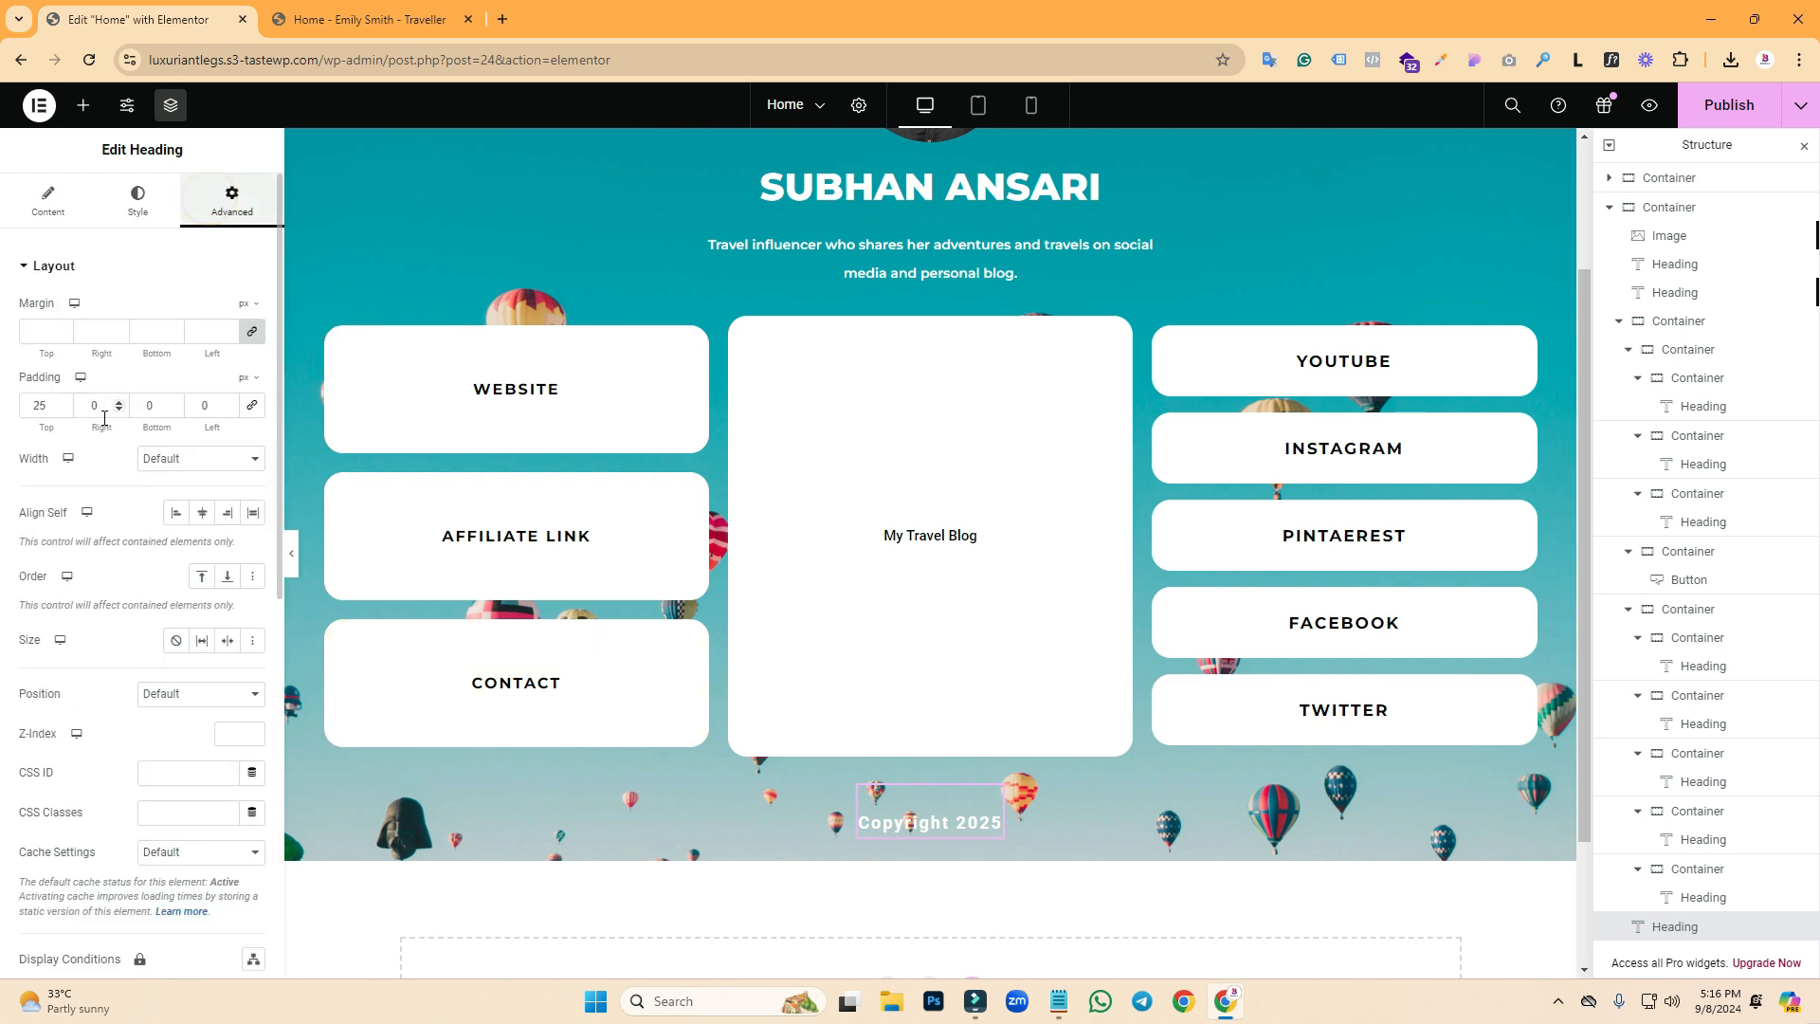
double_click(150, 408)
type("1")
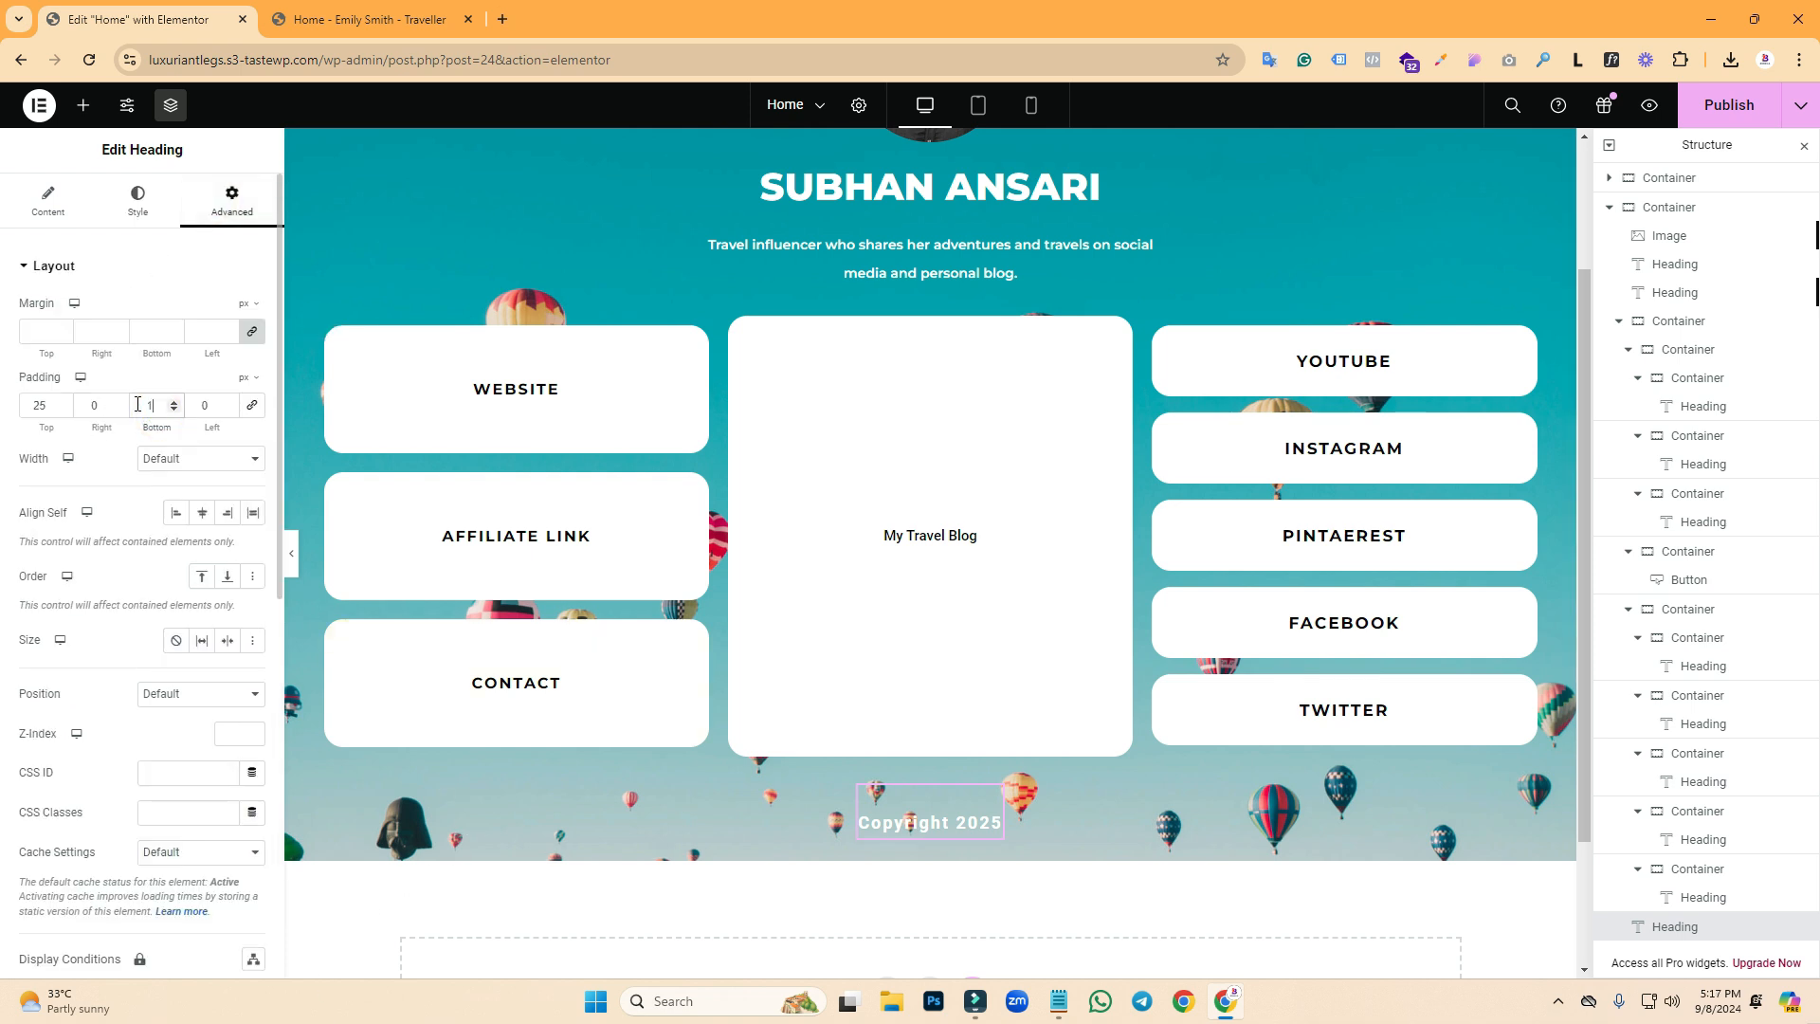
type("00")
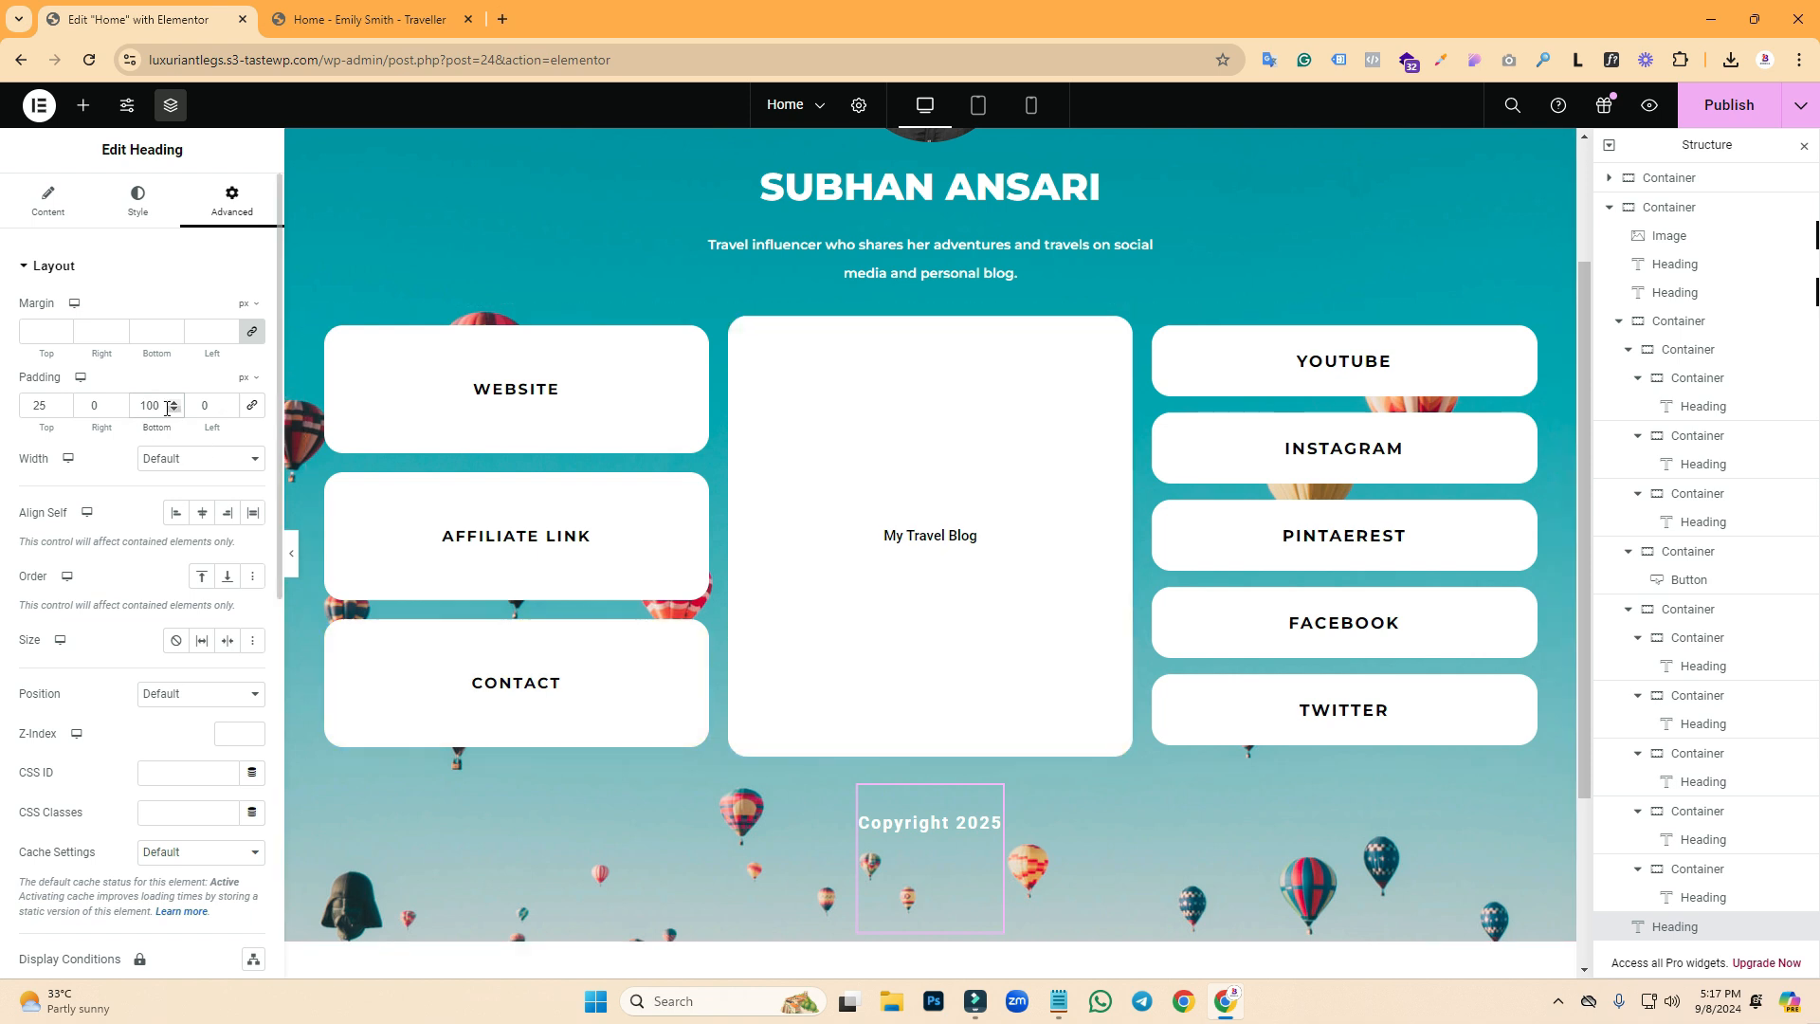
double_click(162, 405)
type("50")
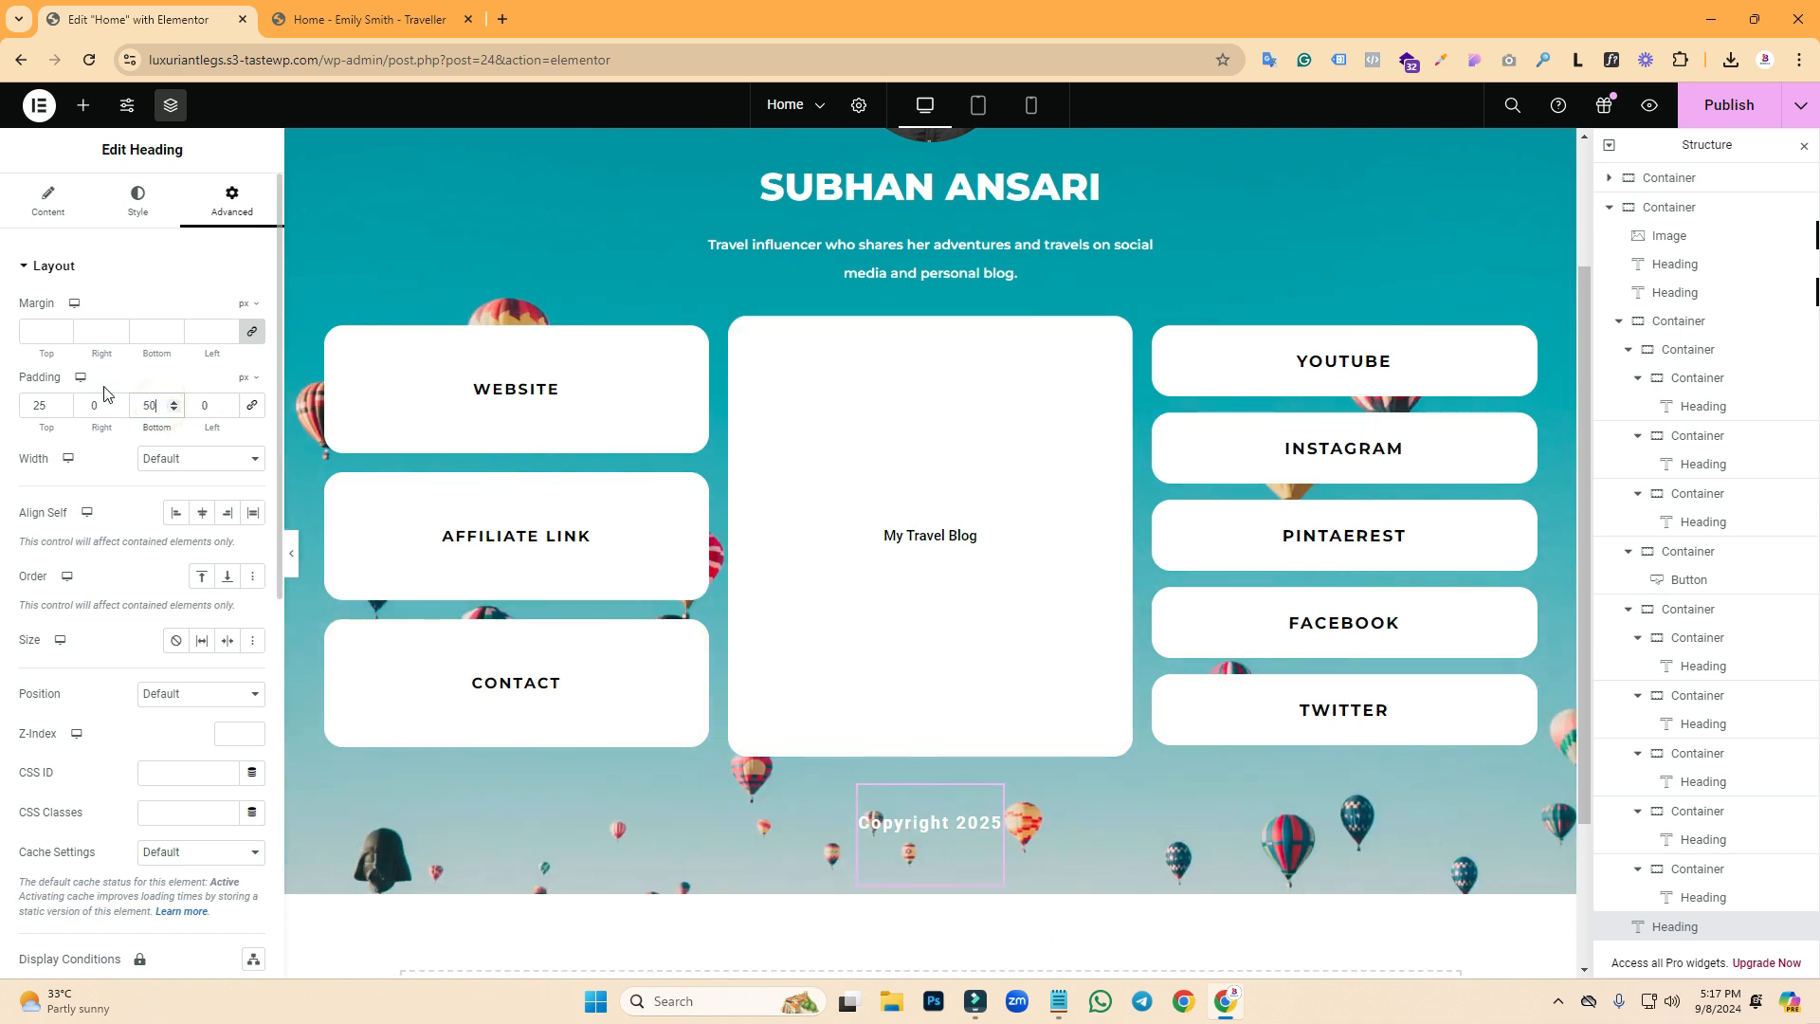
- Check the reference tagline, then select the tagline heading and show its spacing settings
scroll(920, 315, "down", 3)
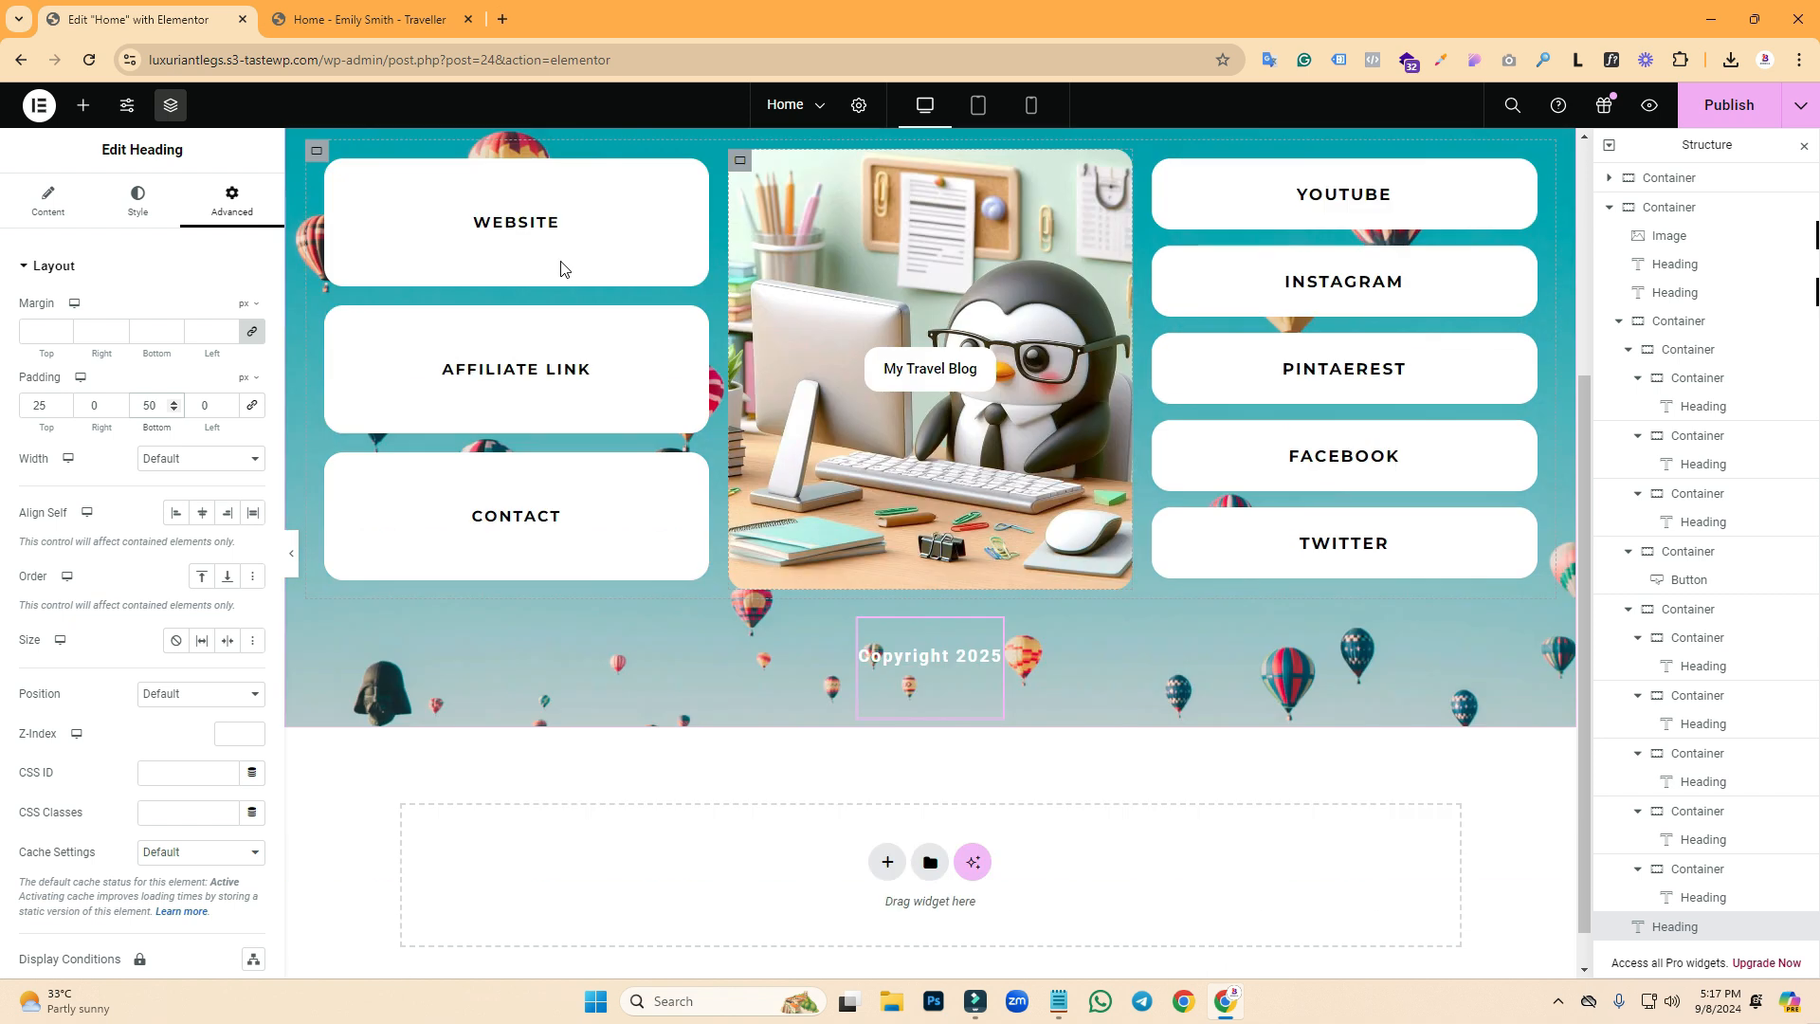
left_click_drag(1587, 653, 1574, 541)
key("ctrl+Tab")
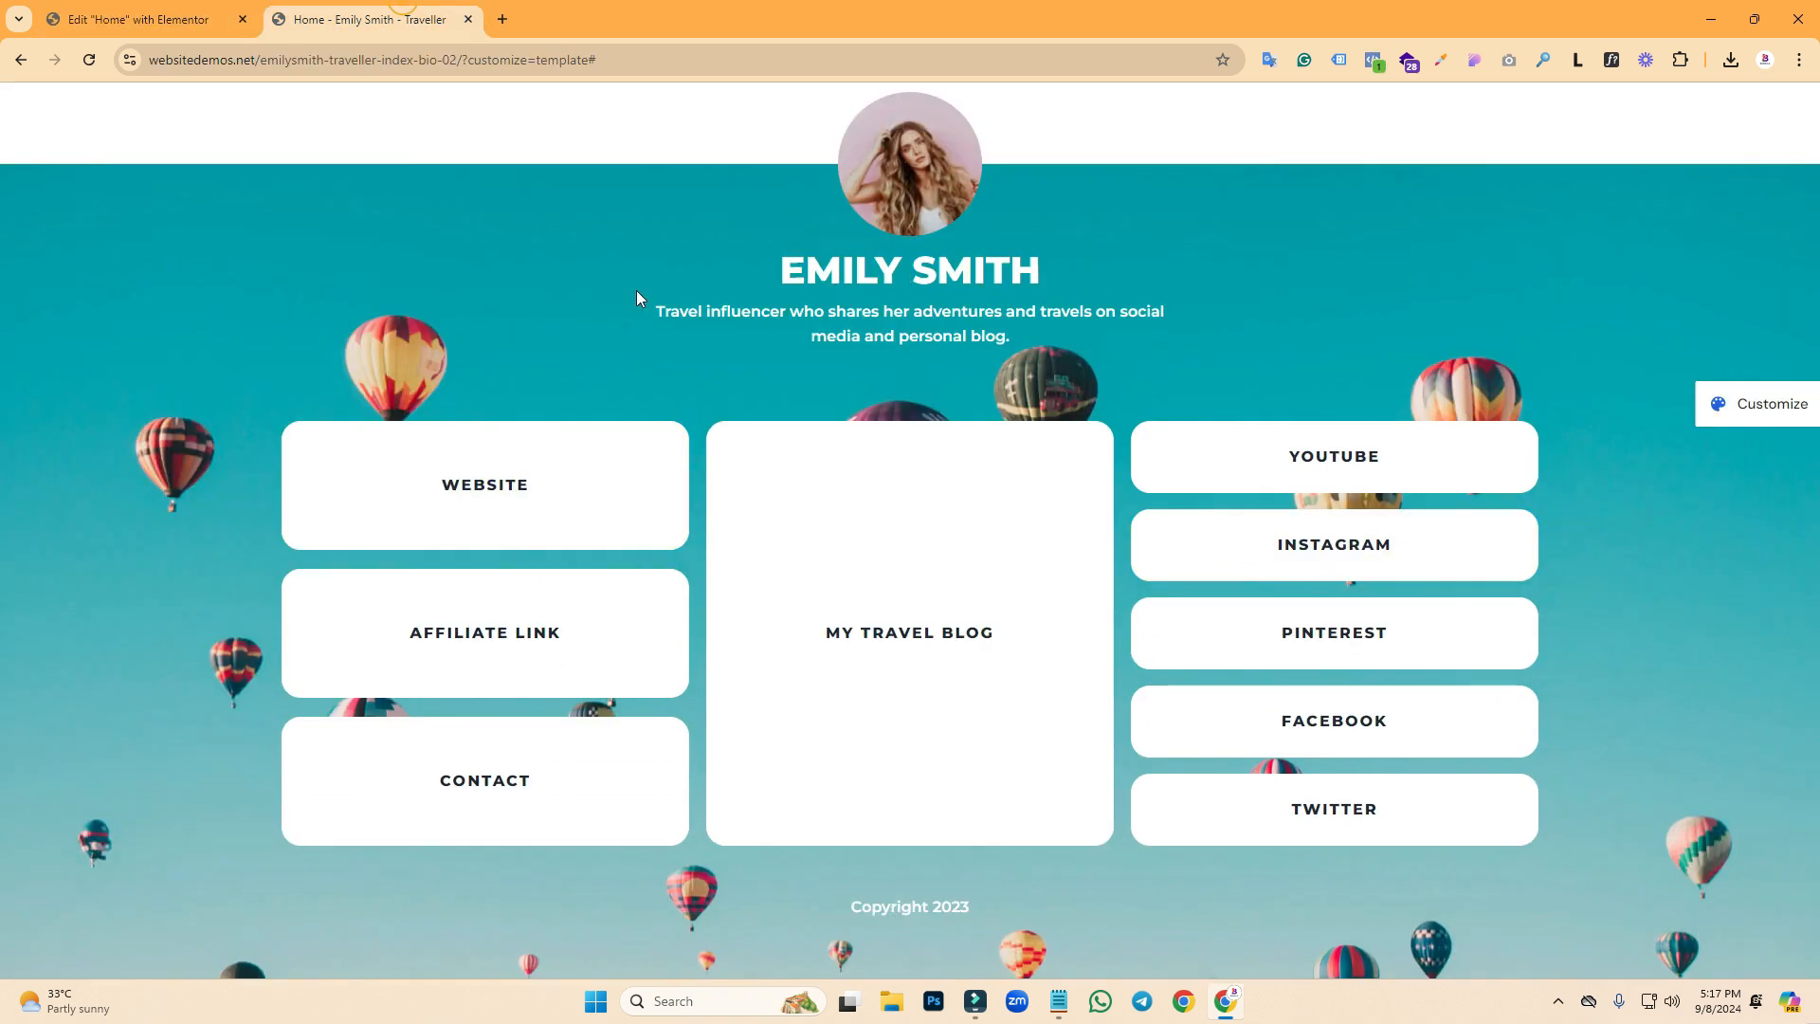
left_click_drag(1002, 332, 698, 310)
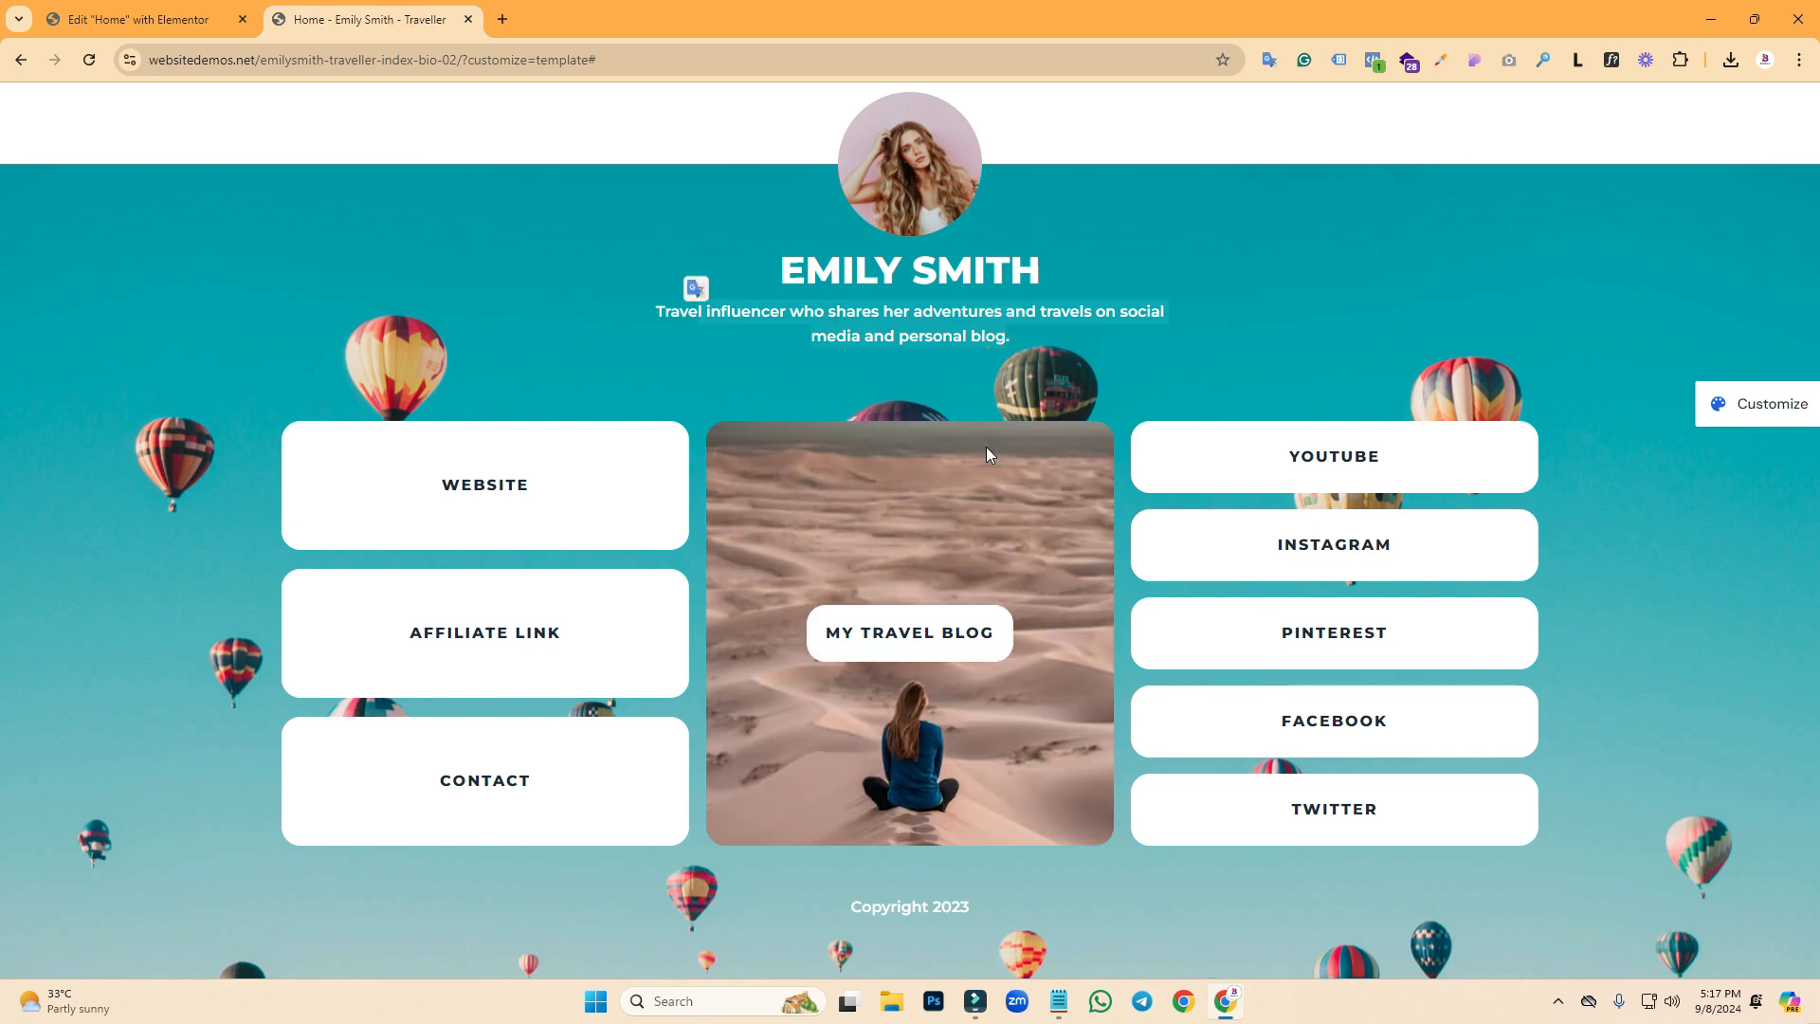
key("ctrl+Tab")
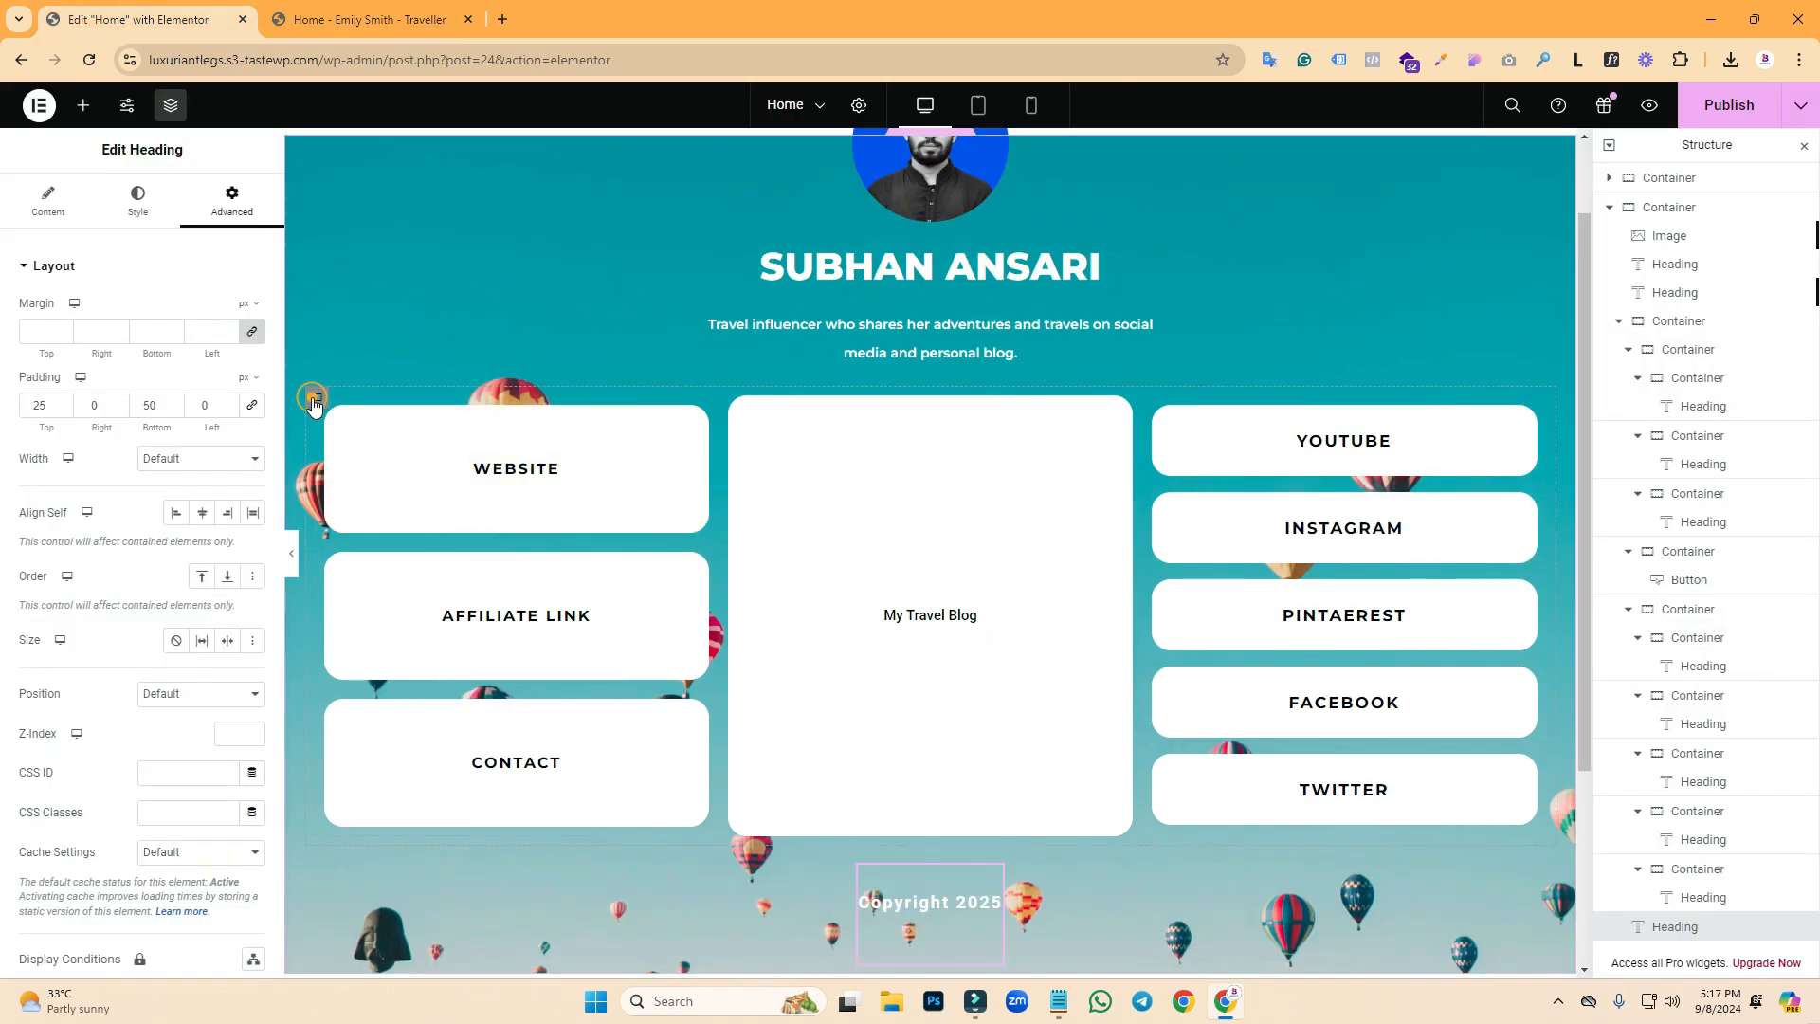
left_click(315, 399)
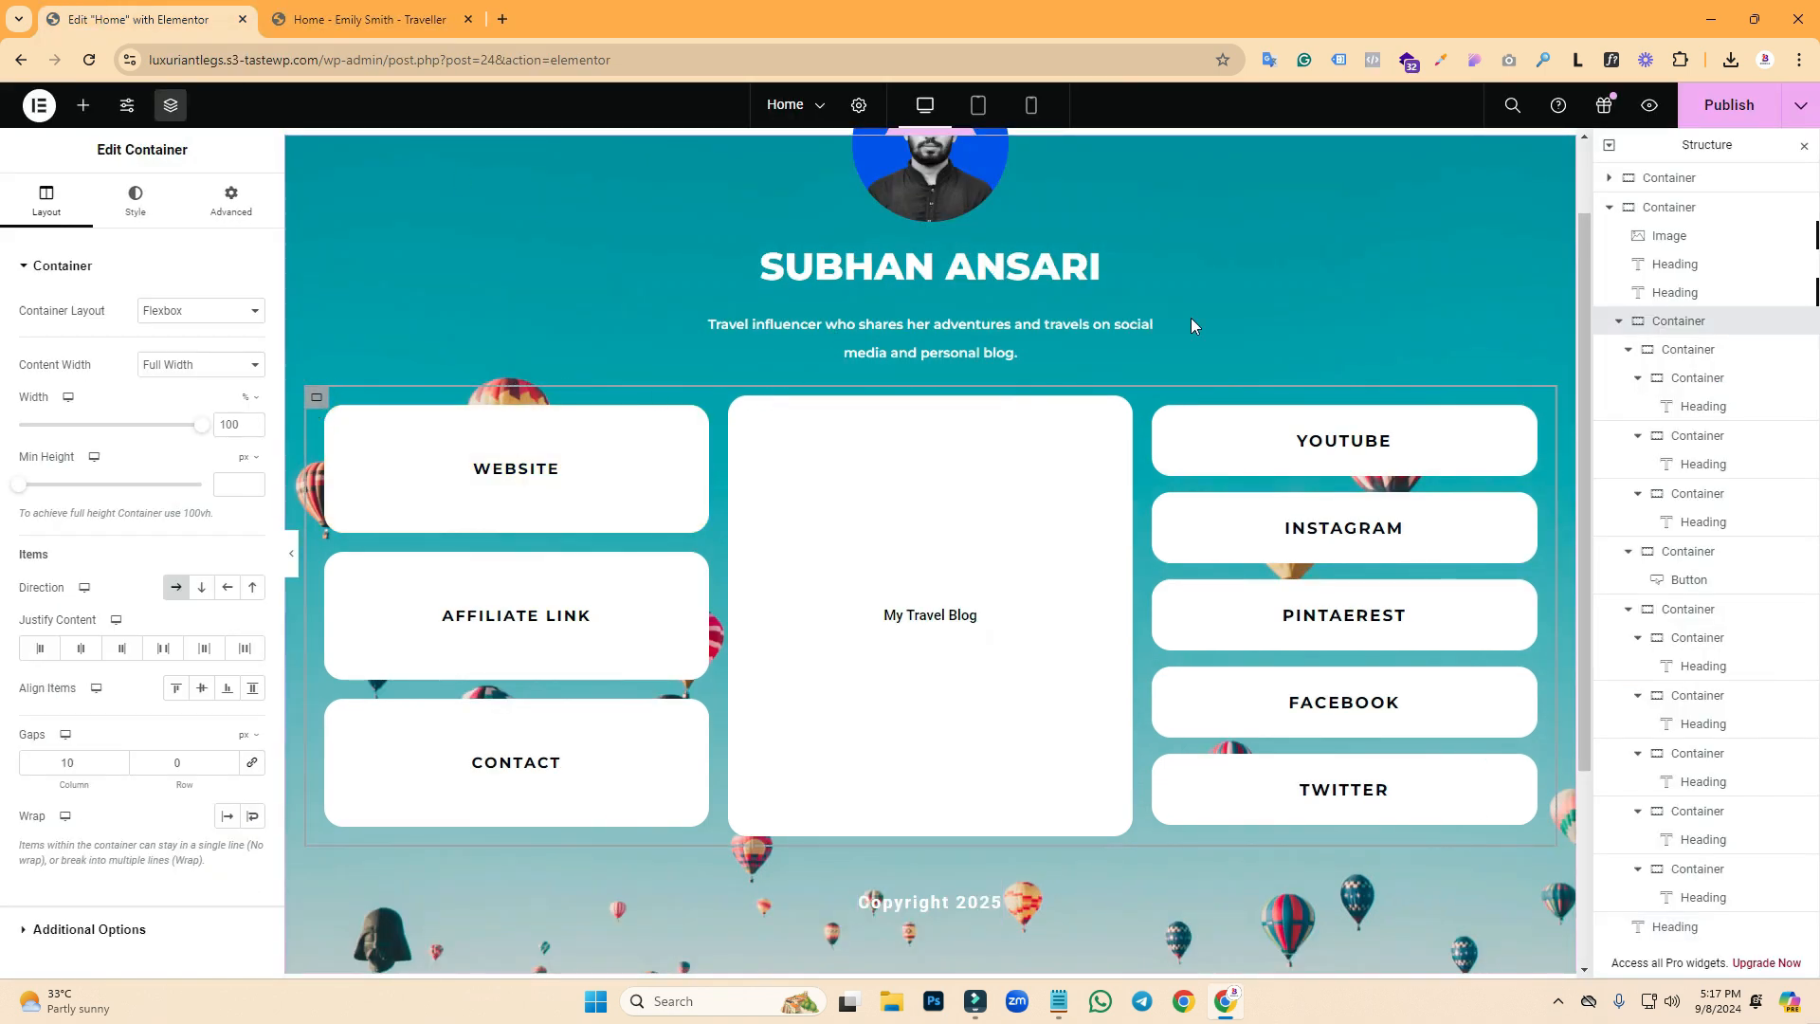
left_click(1149, 324)
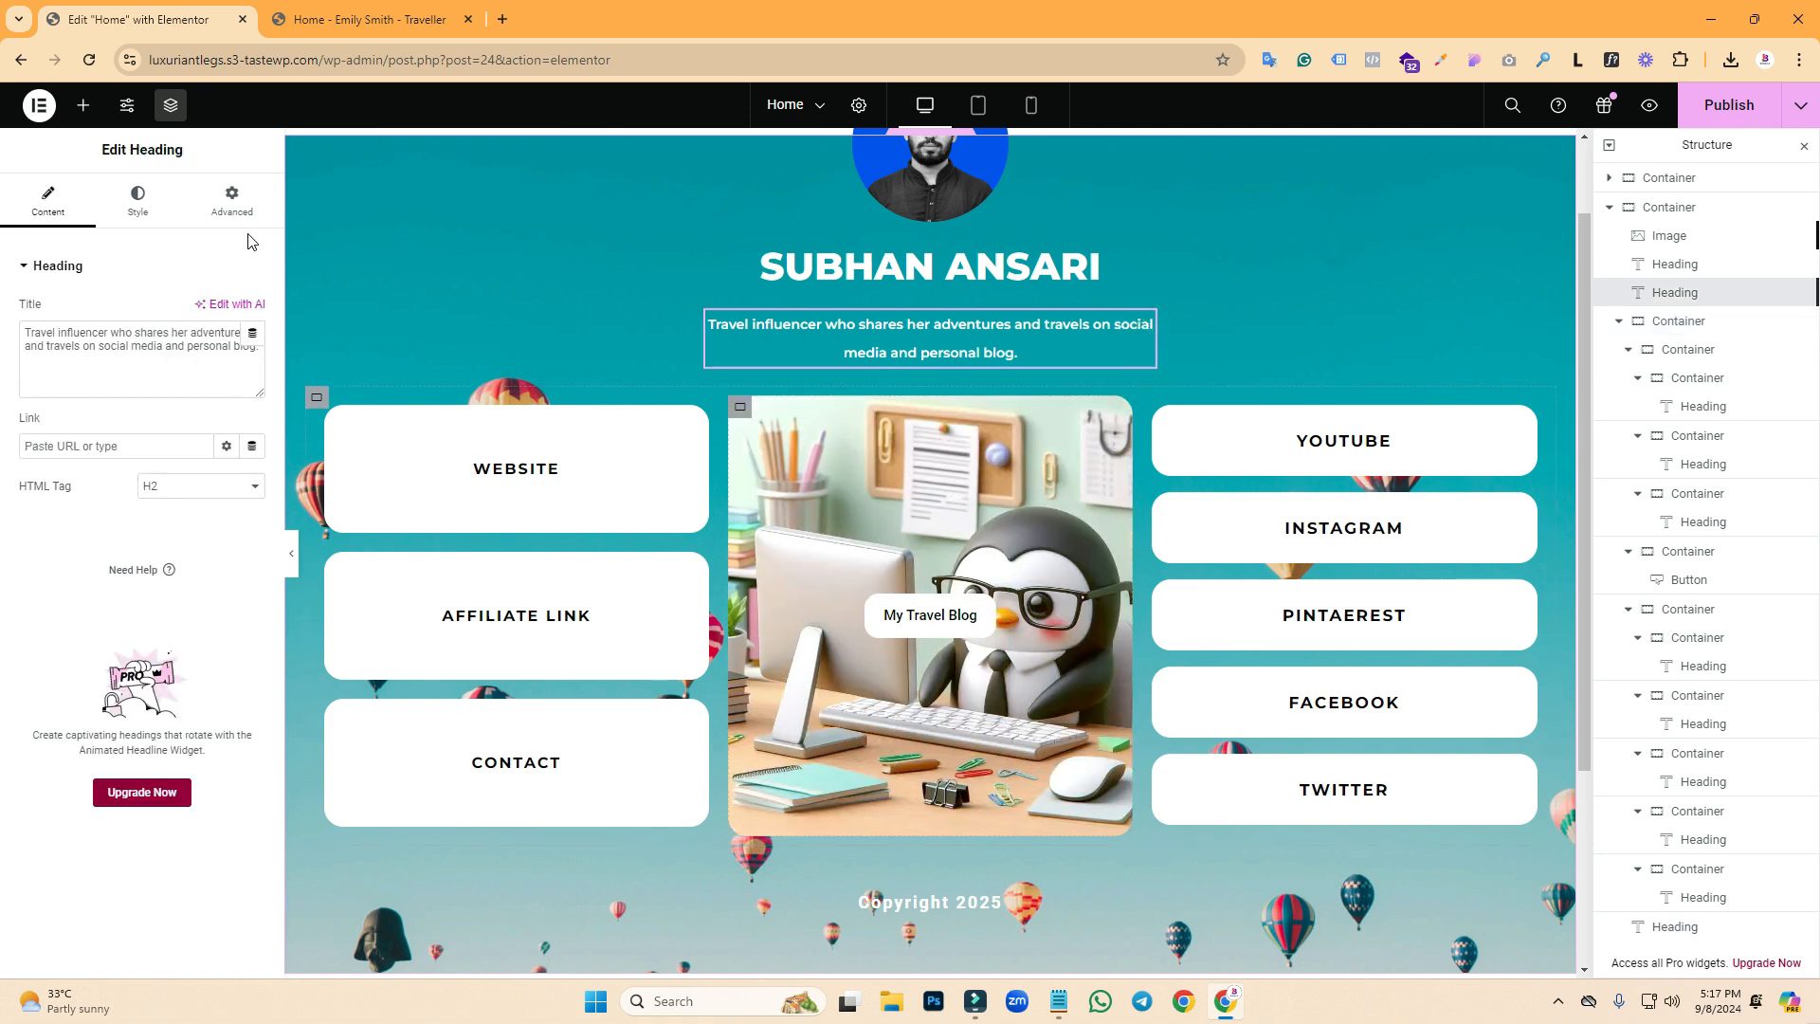
left_click(233, 203)
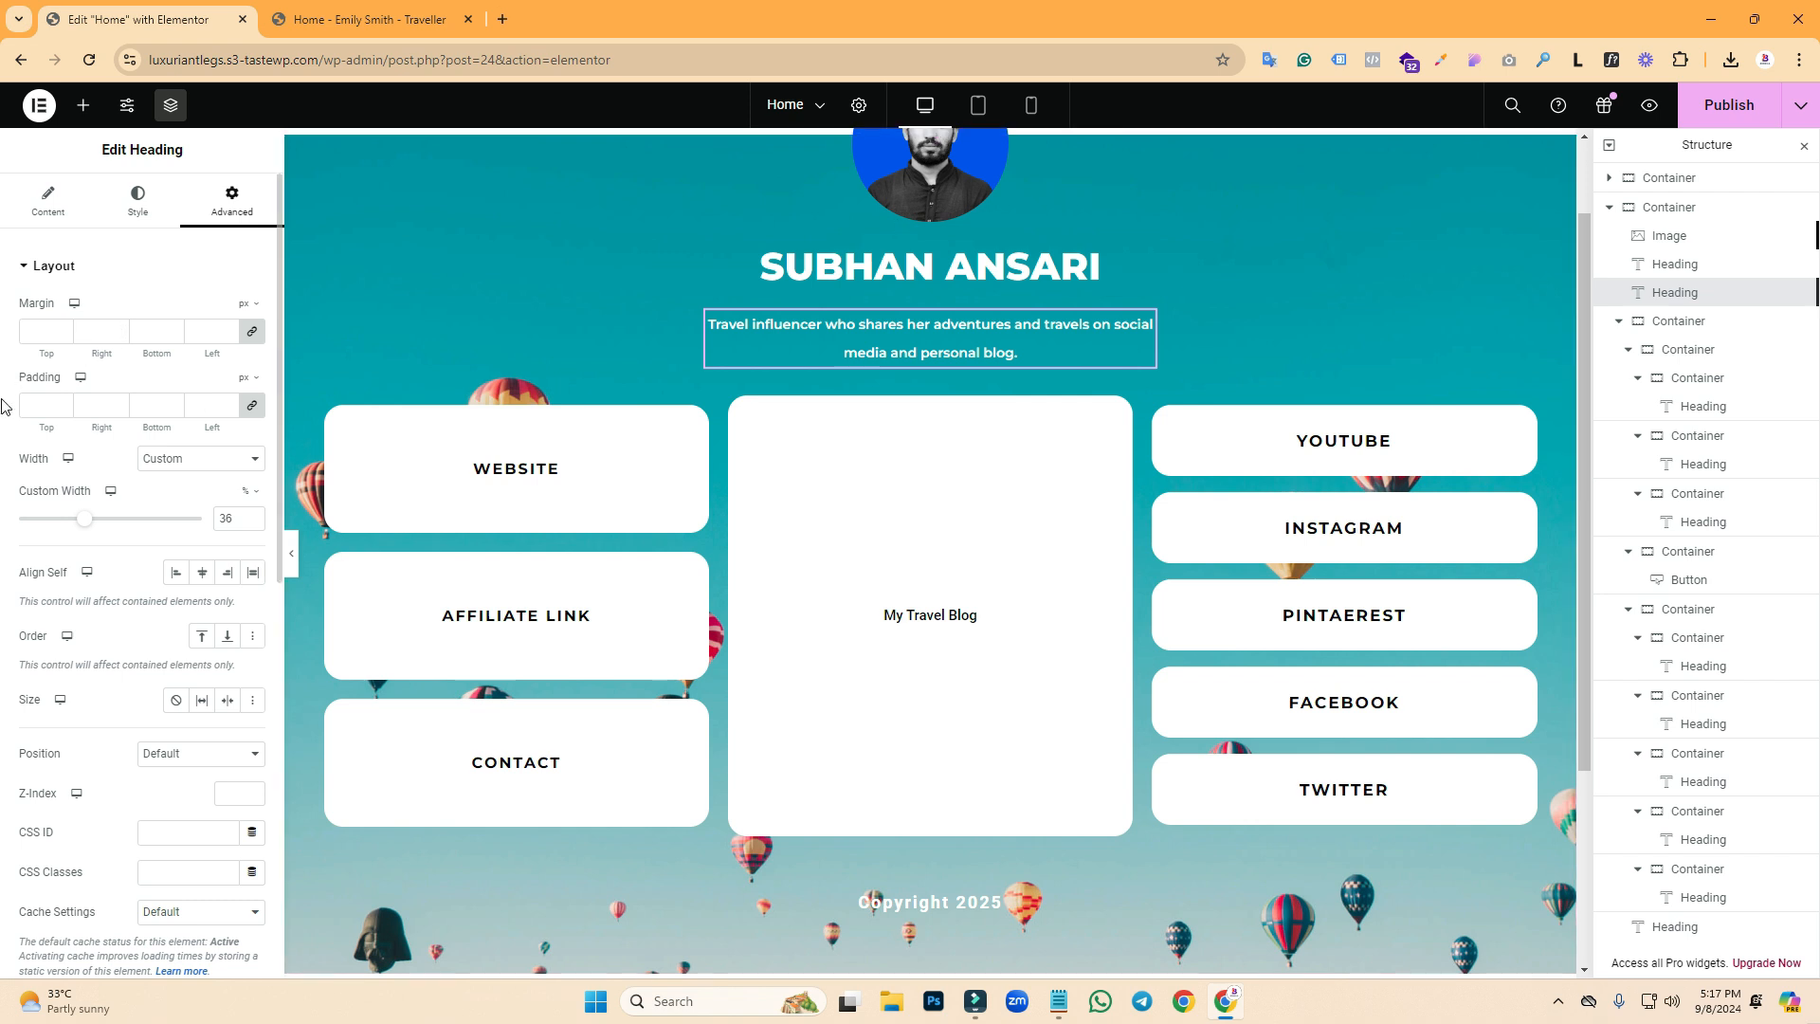
- Give the tagline 50 px bottom padding and publish the change
left_click(251, 406)
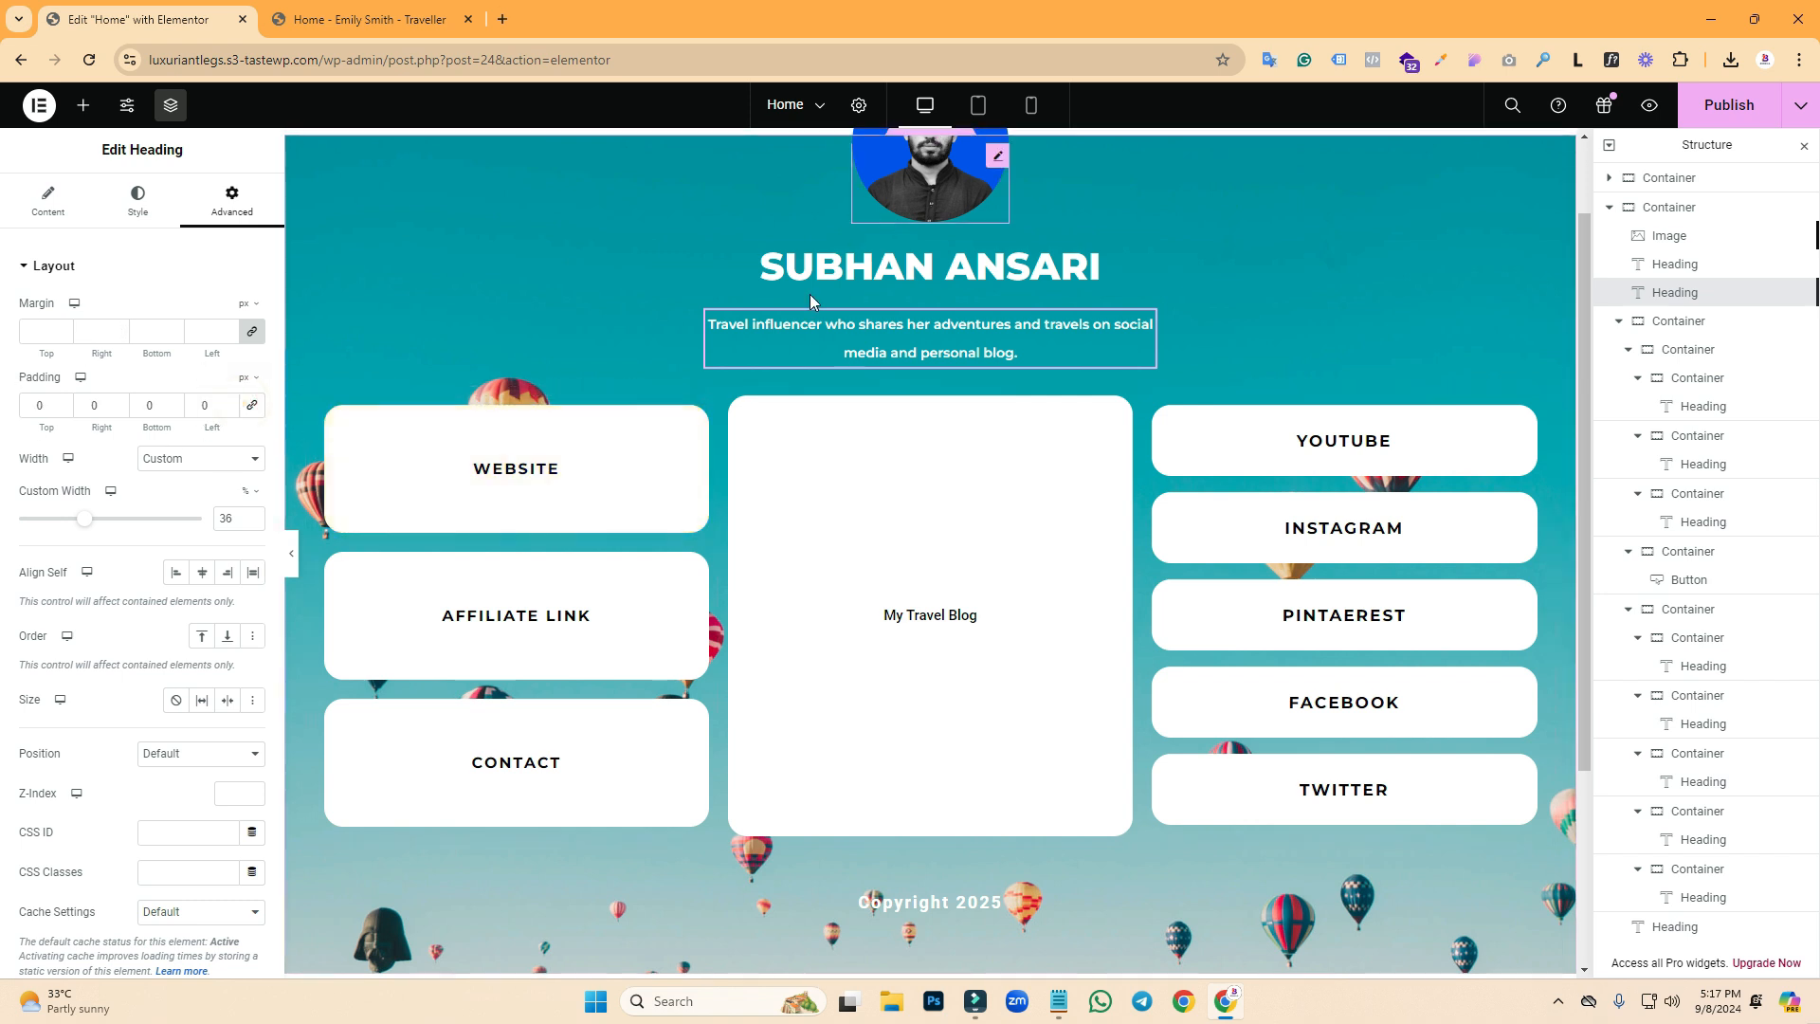
double_click(154, 406)
type("50")
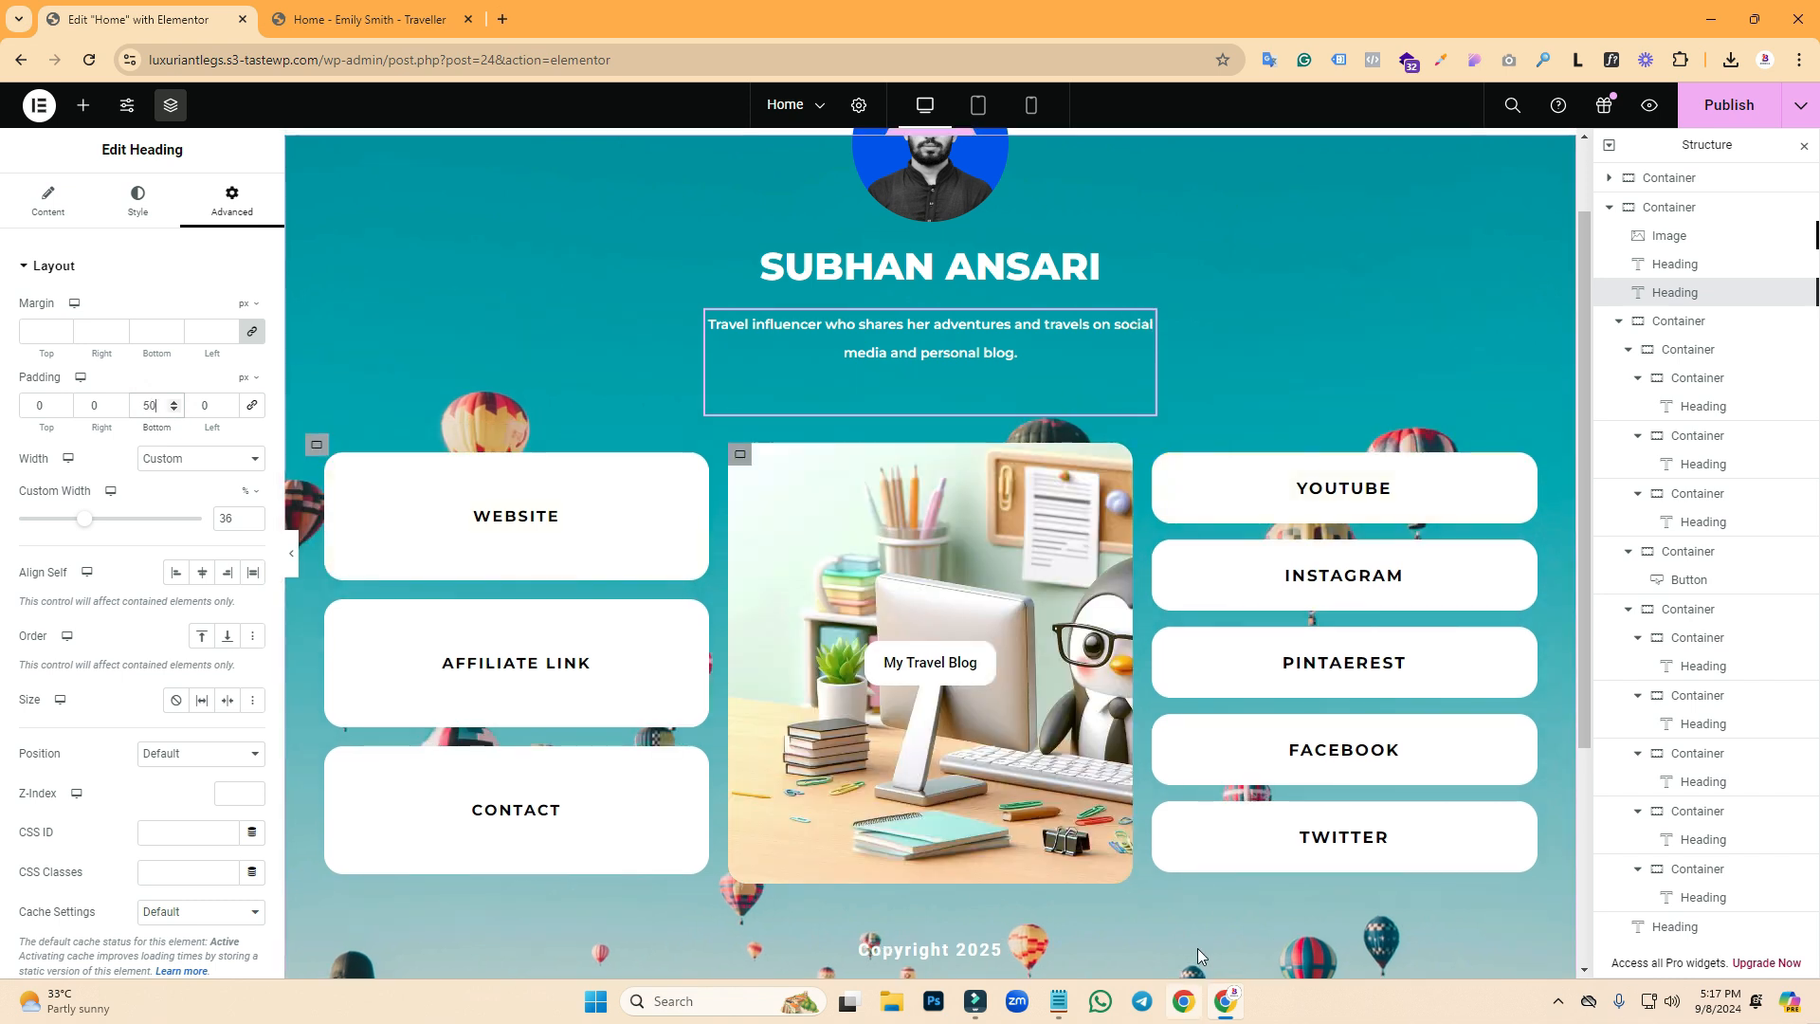
left_click(1723, 109)
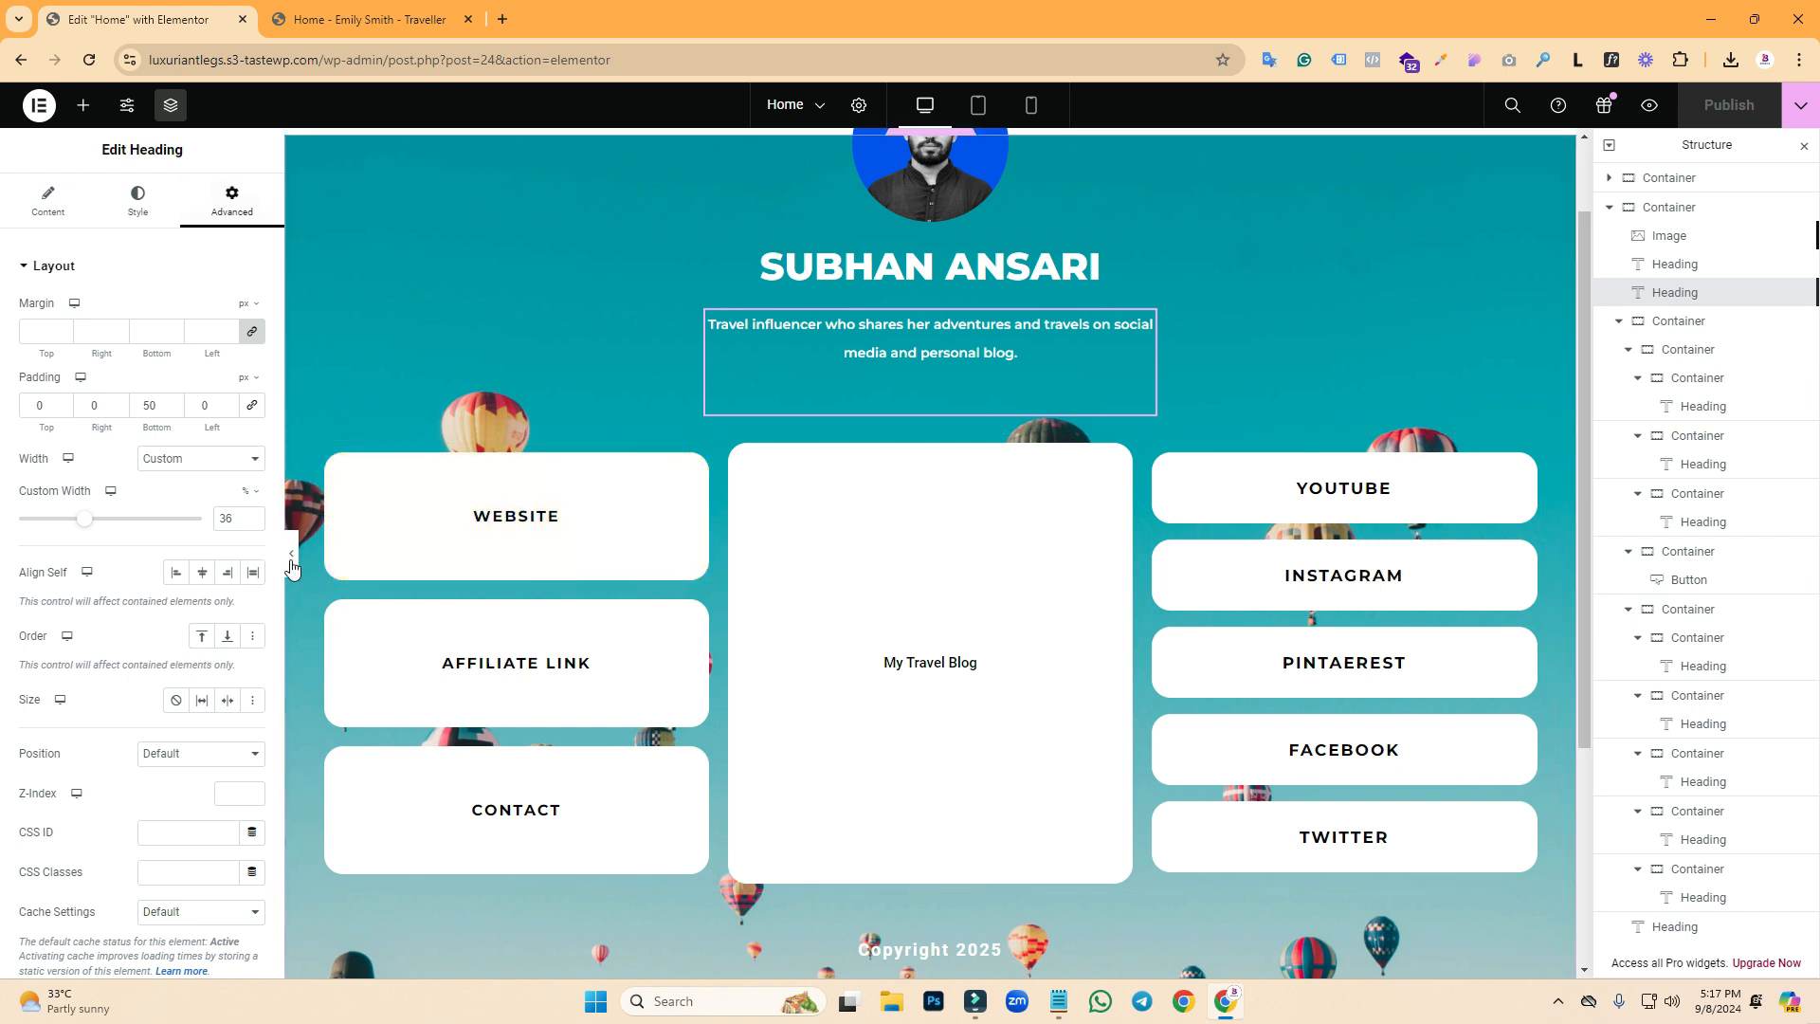
- Preview the page full width, close the preview tab, and compare it with the reference page
left_click(1649, 106)
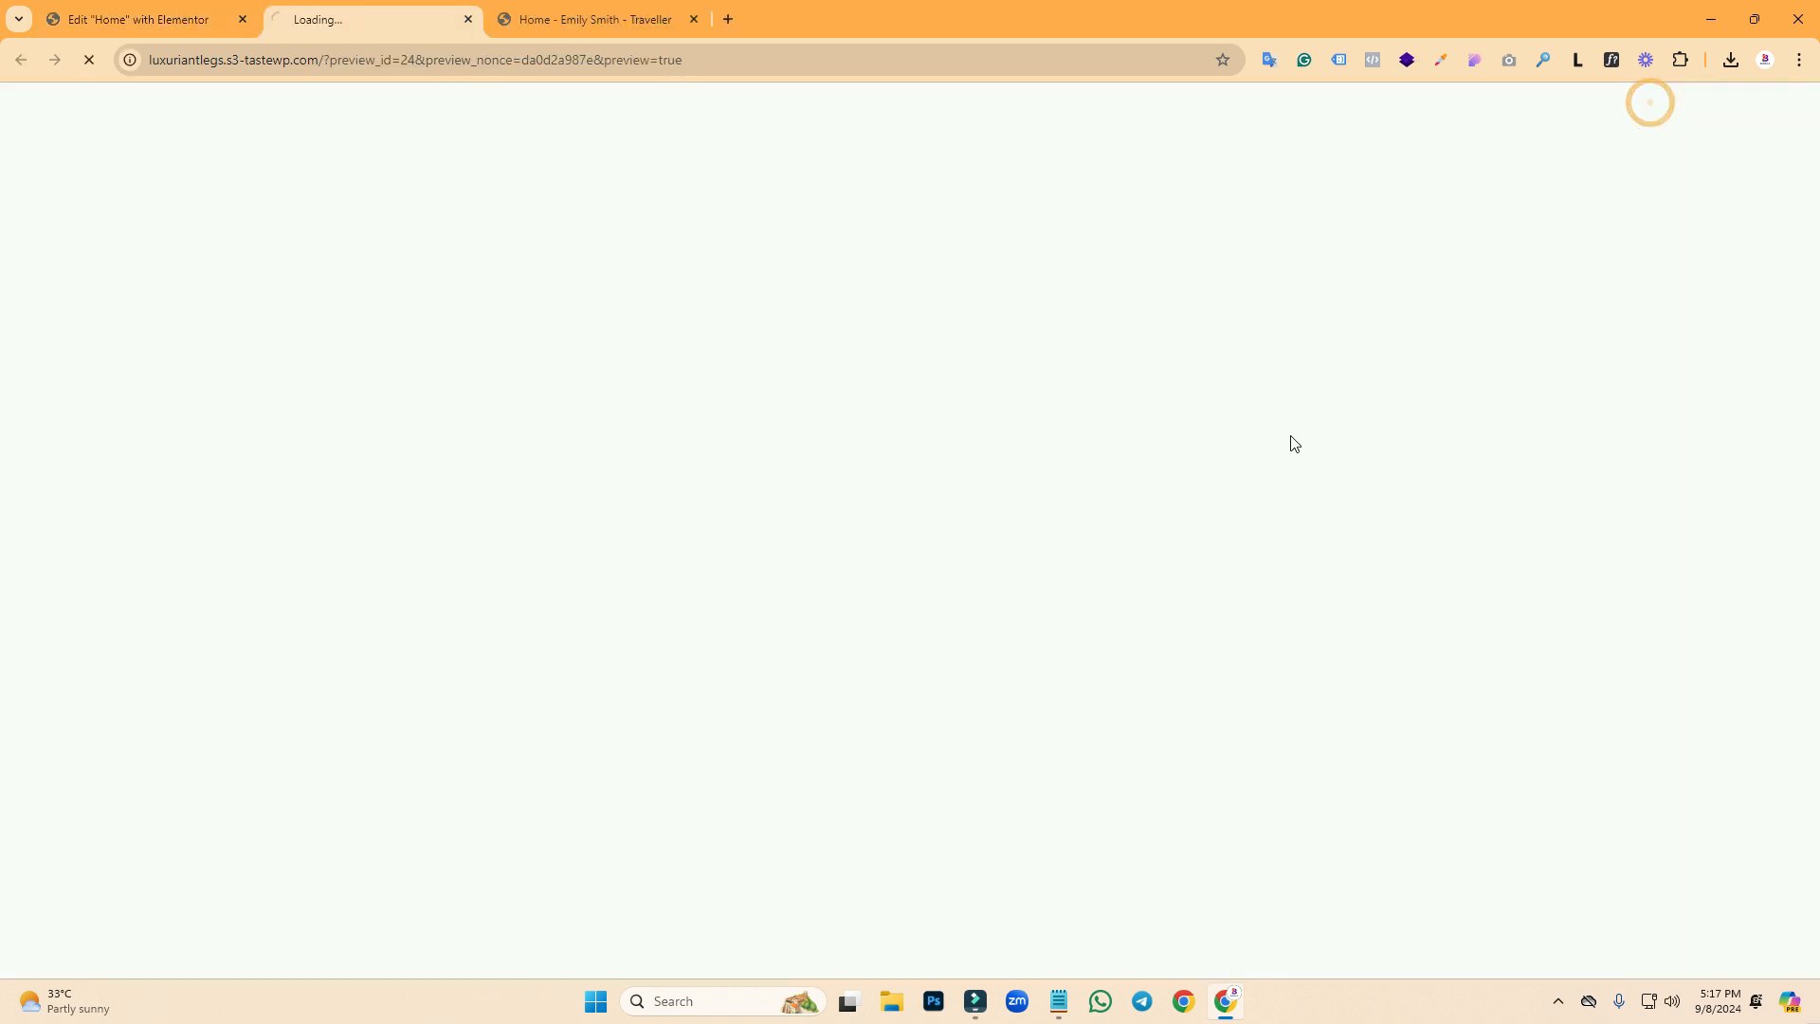
left_click(163, 9)
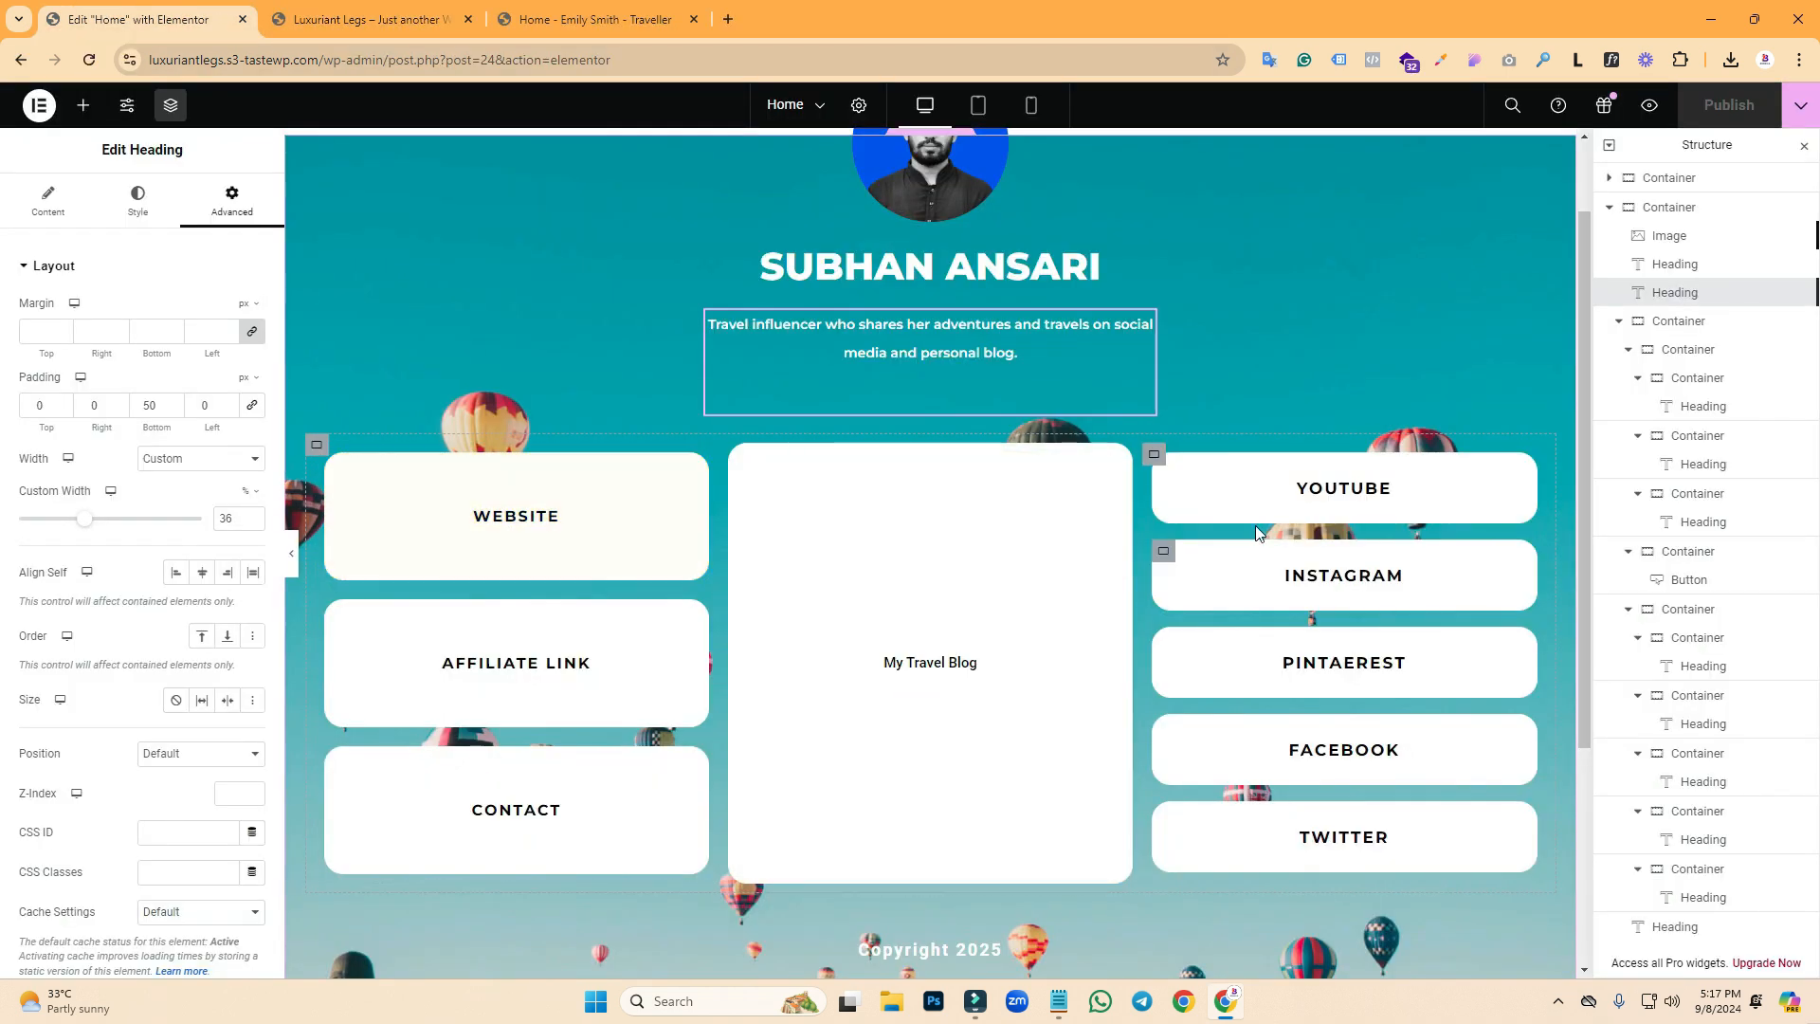
left_click(293, 558)
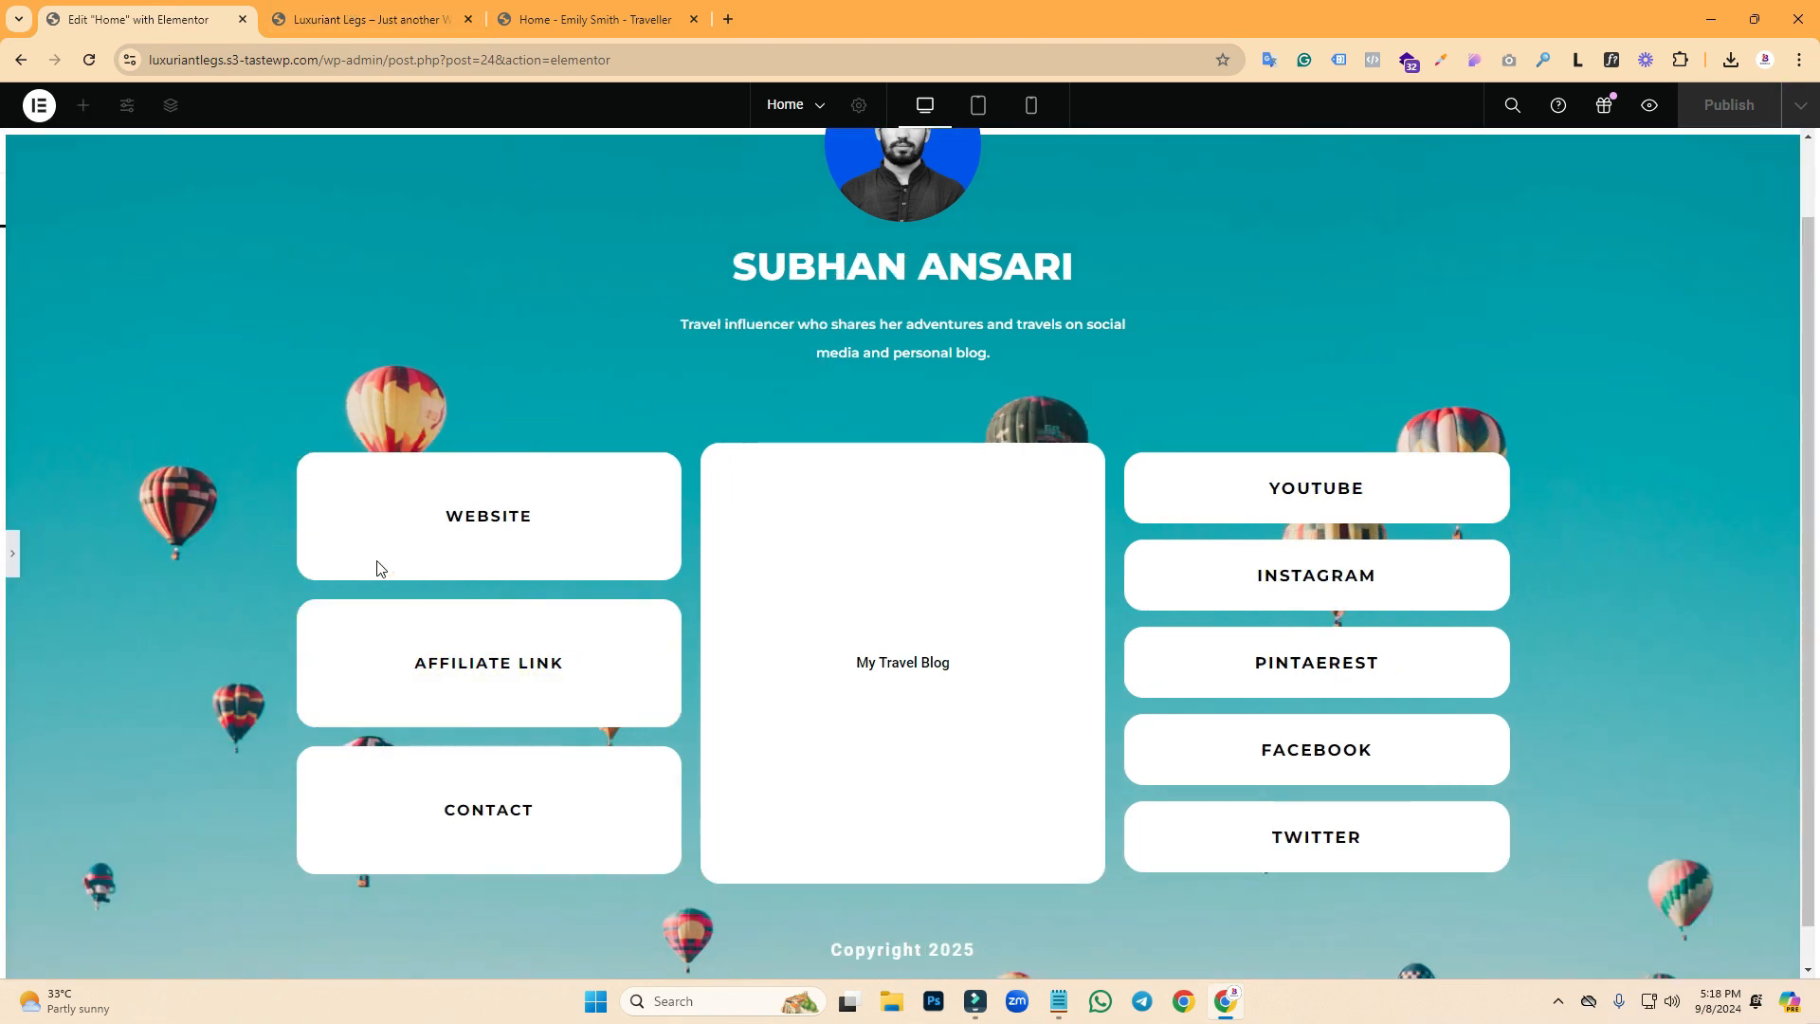
left_click_drag(1802, 388, 1801, 182)
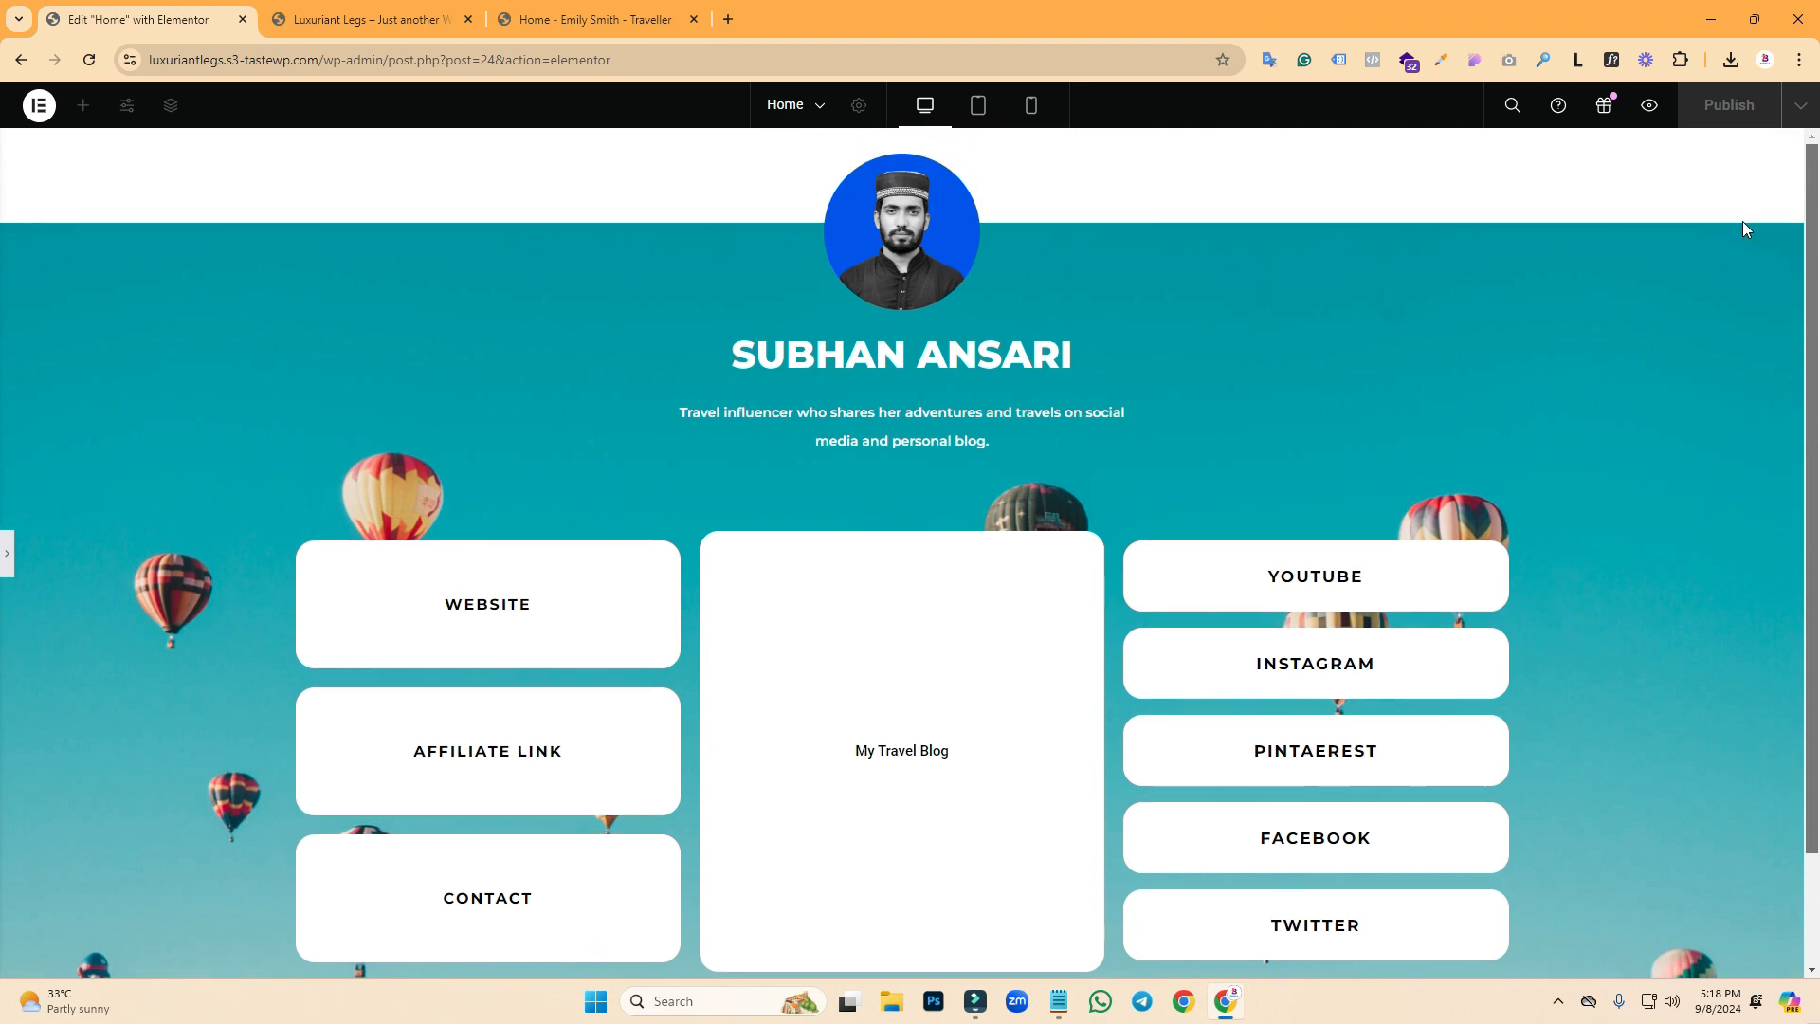
left_click(468, 20)
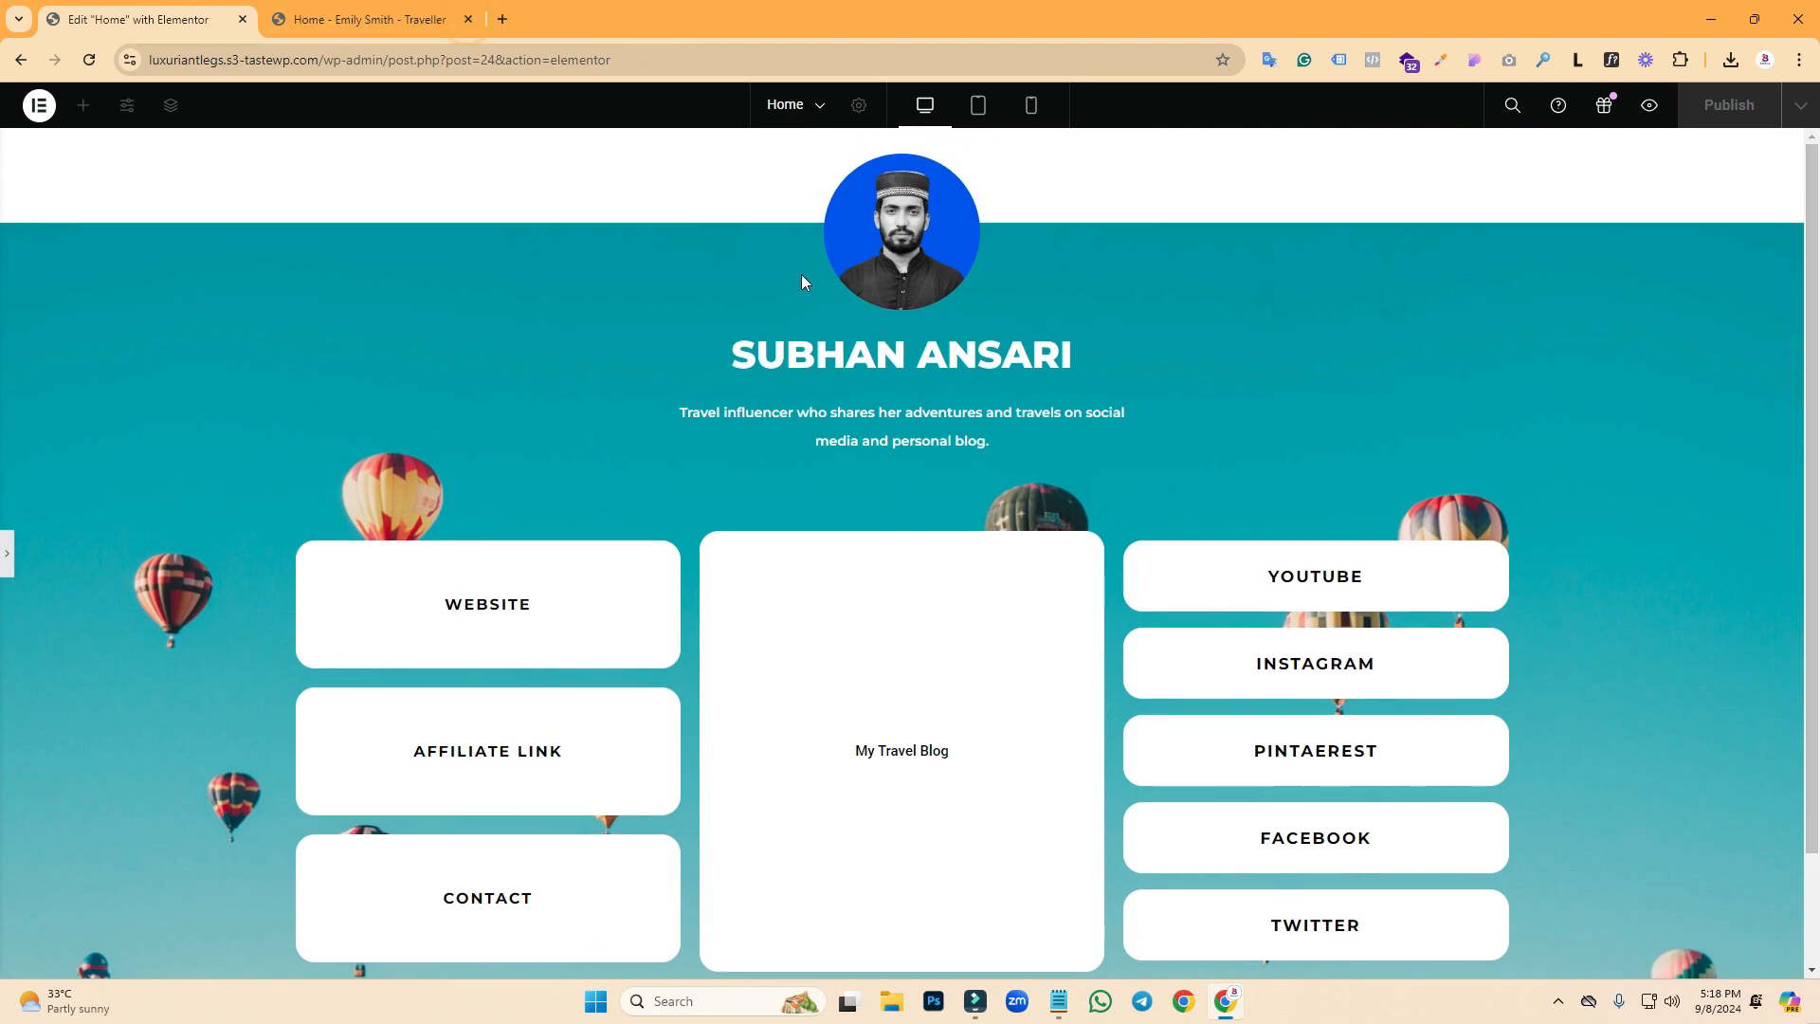
left_click(351, 10)
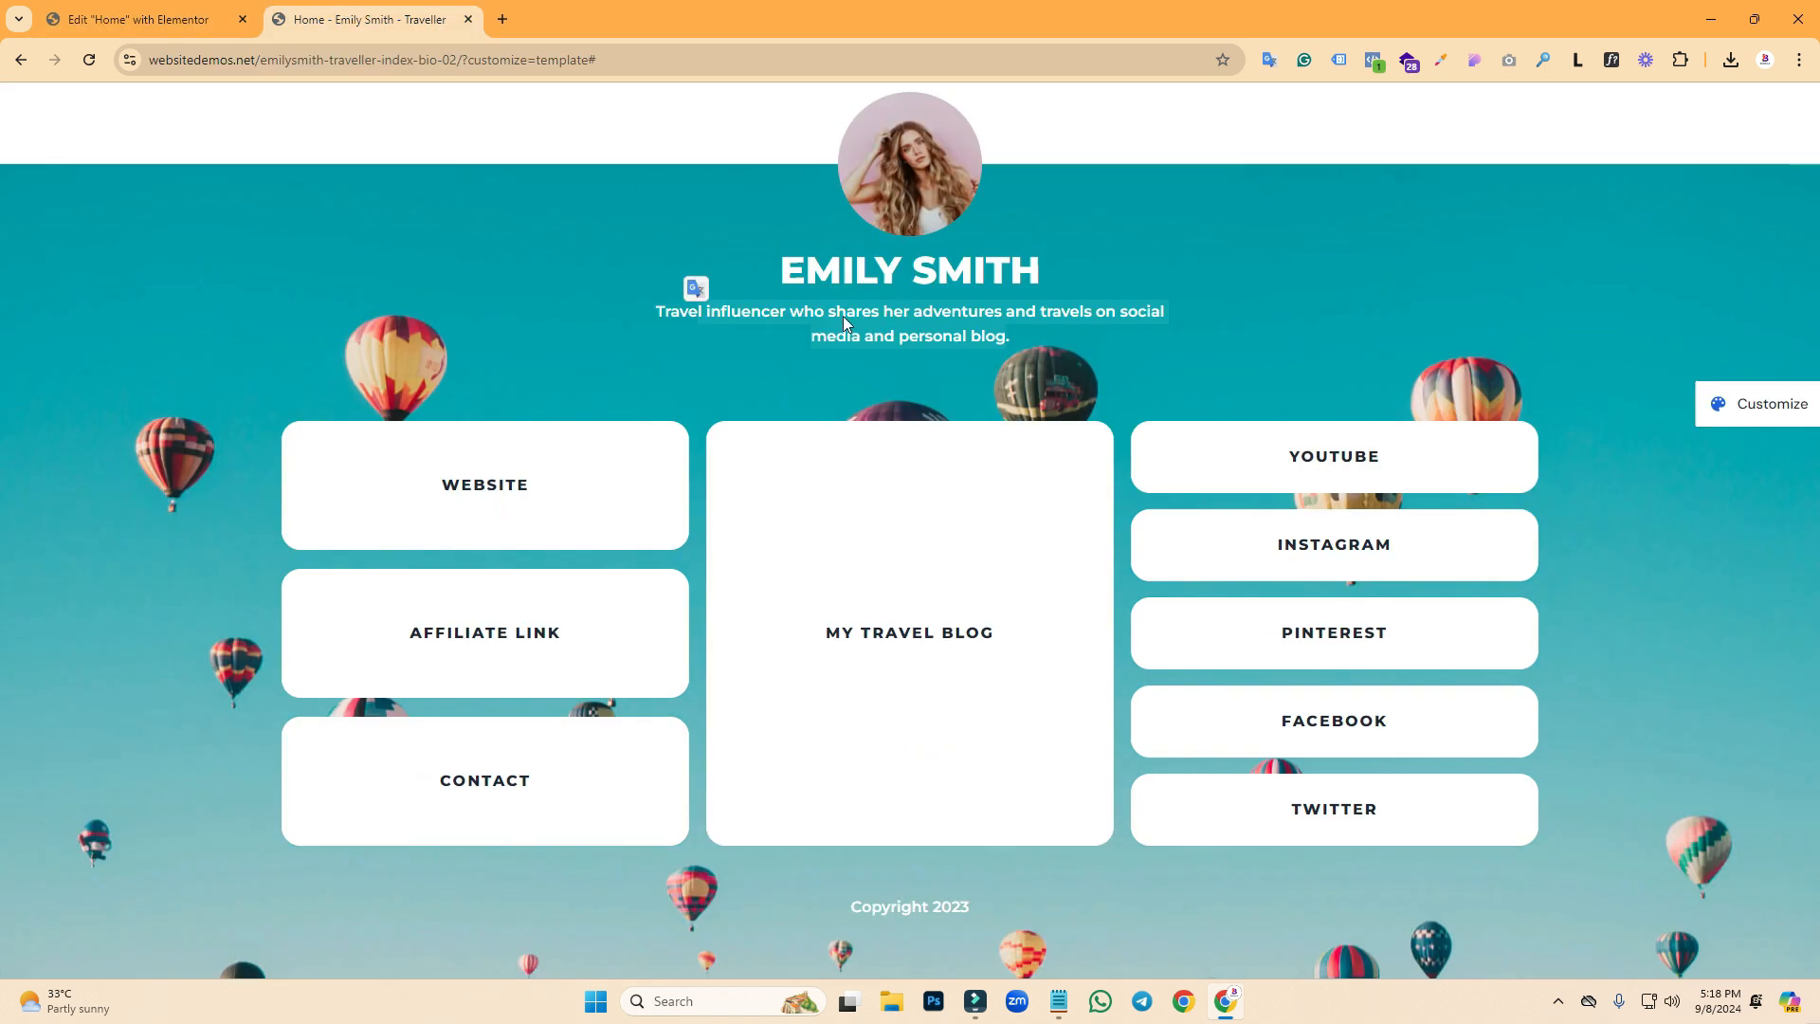
left_click(928, 297)
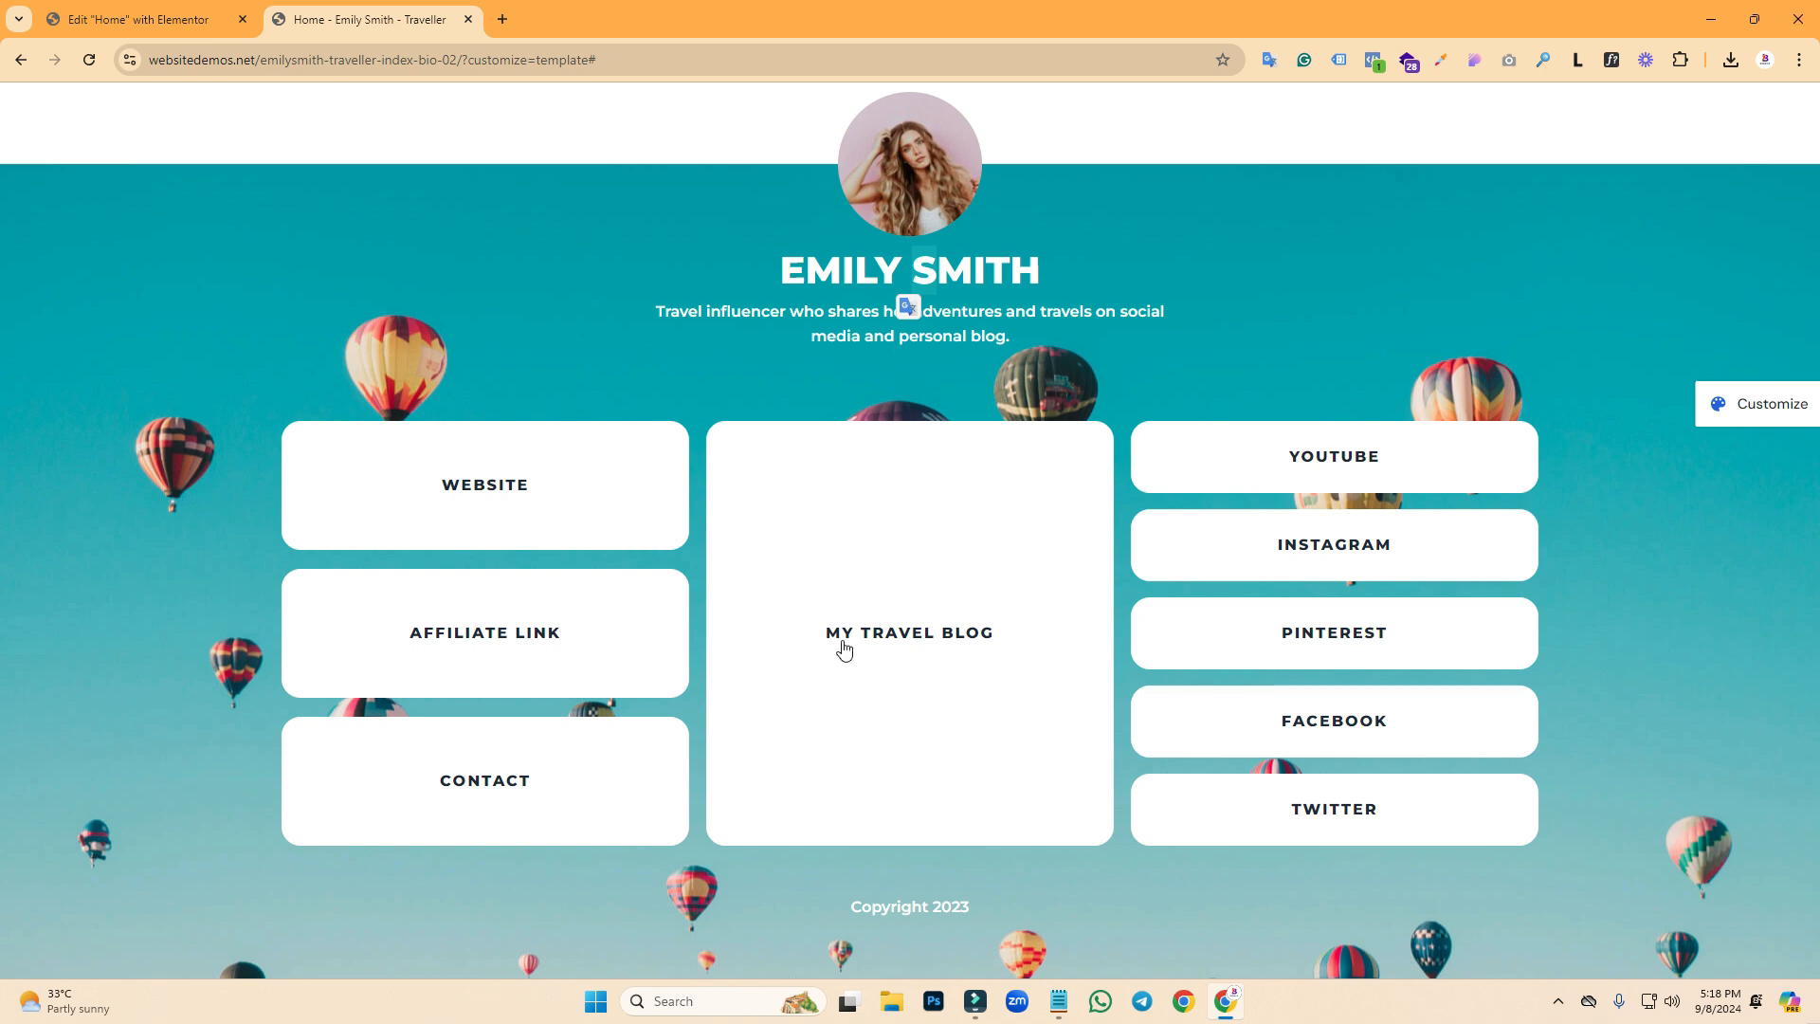
left_click(142, 19)
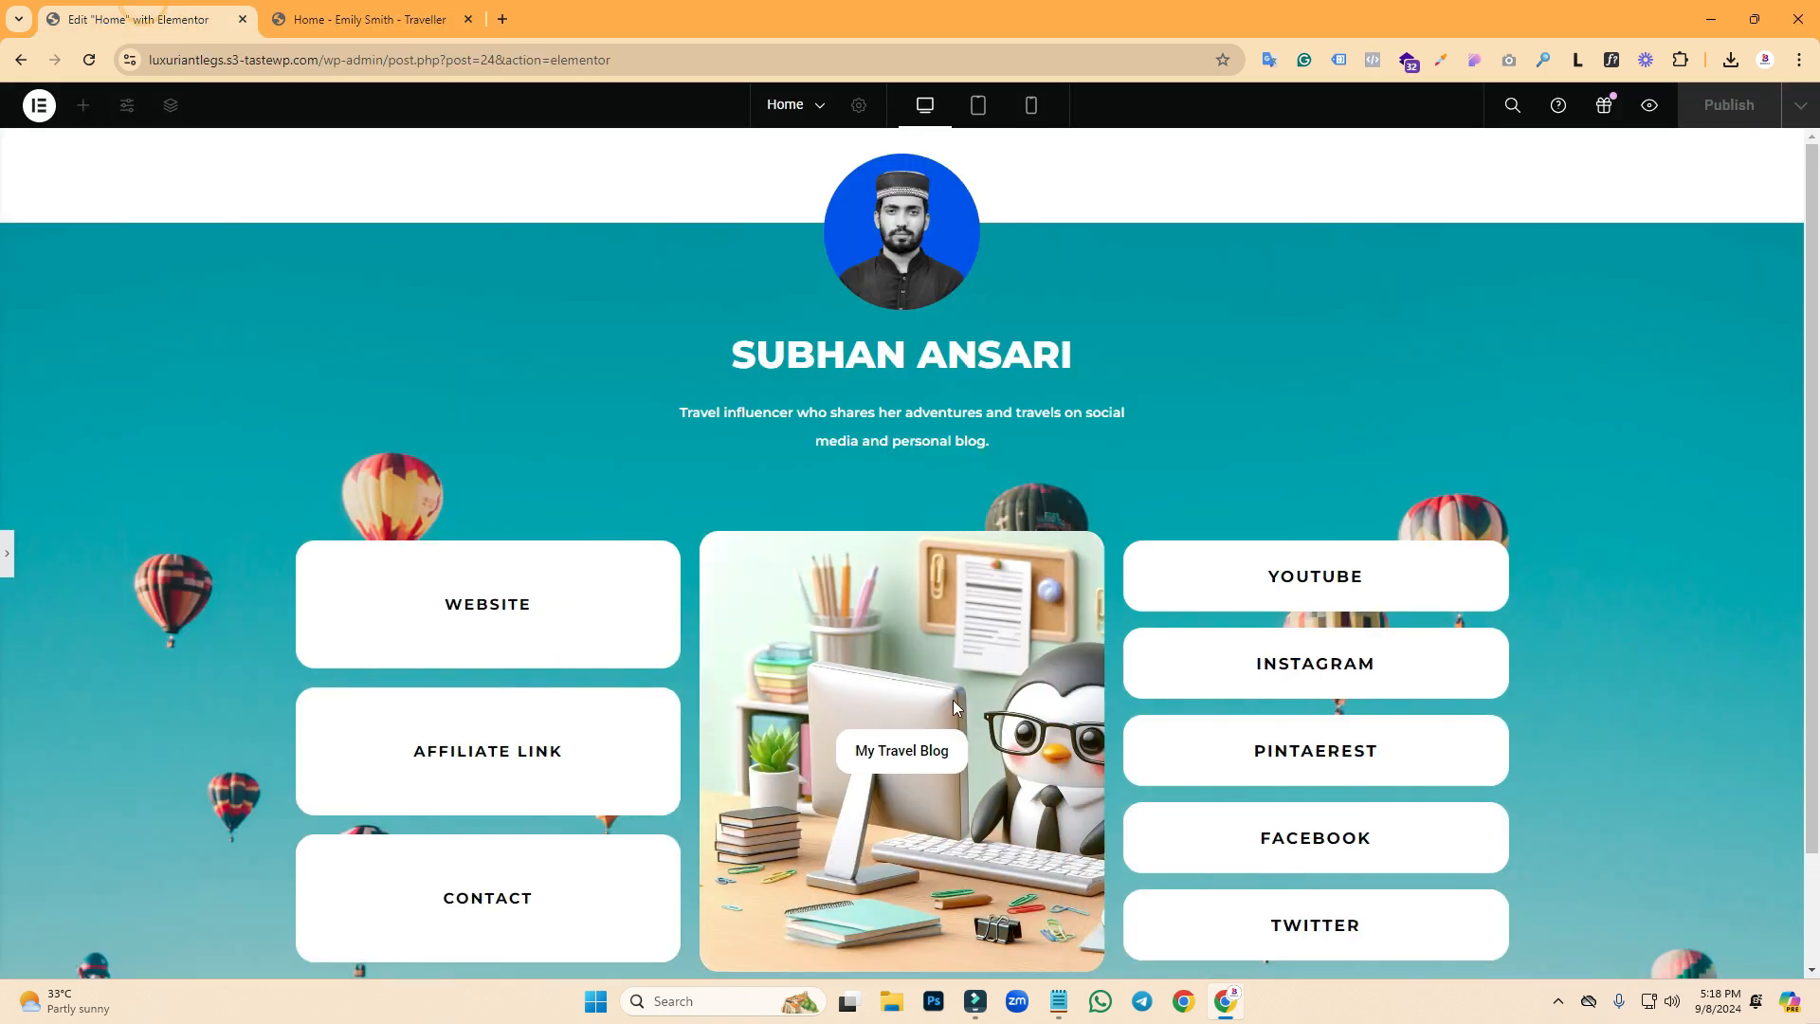
scroll(1616, 543, "down", 2)
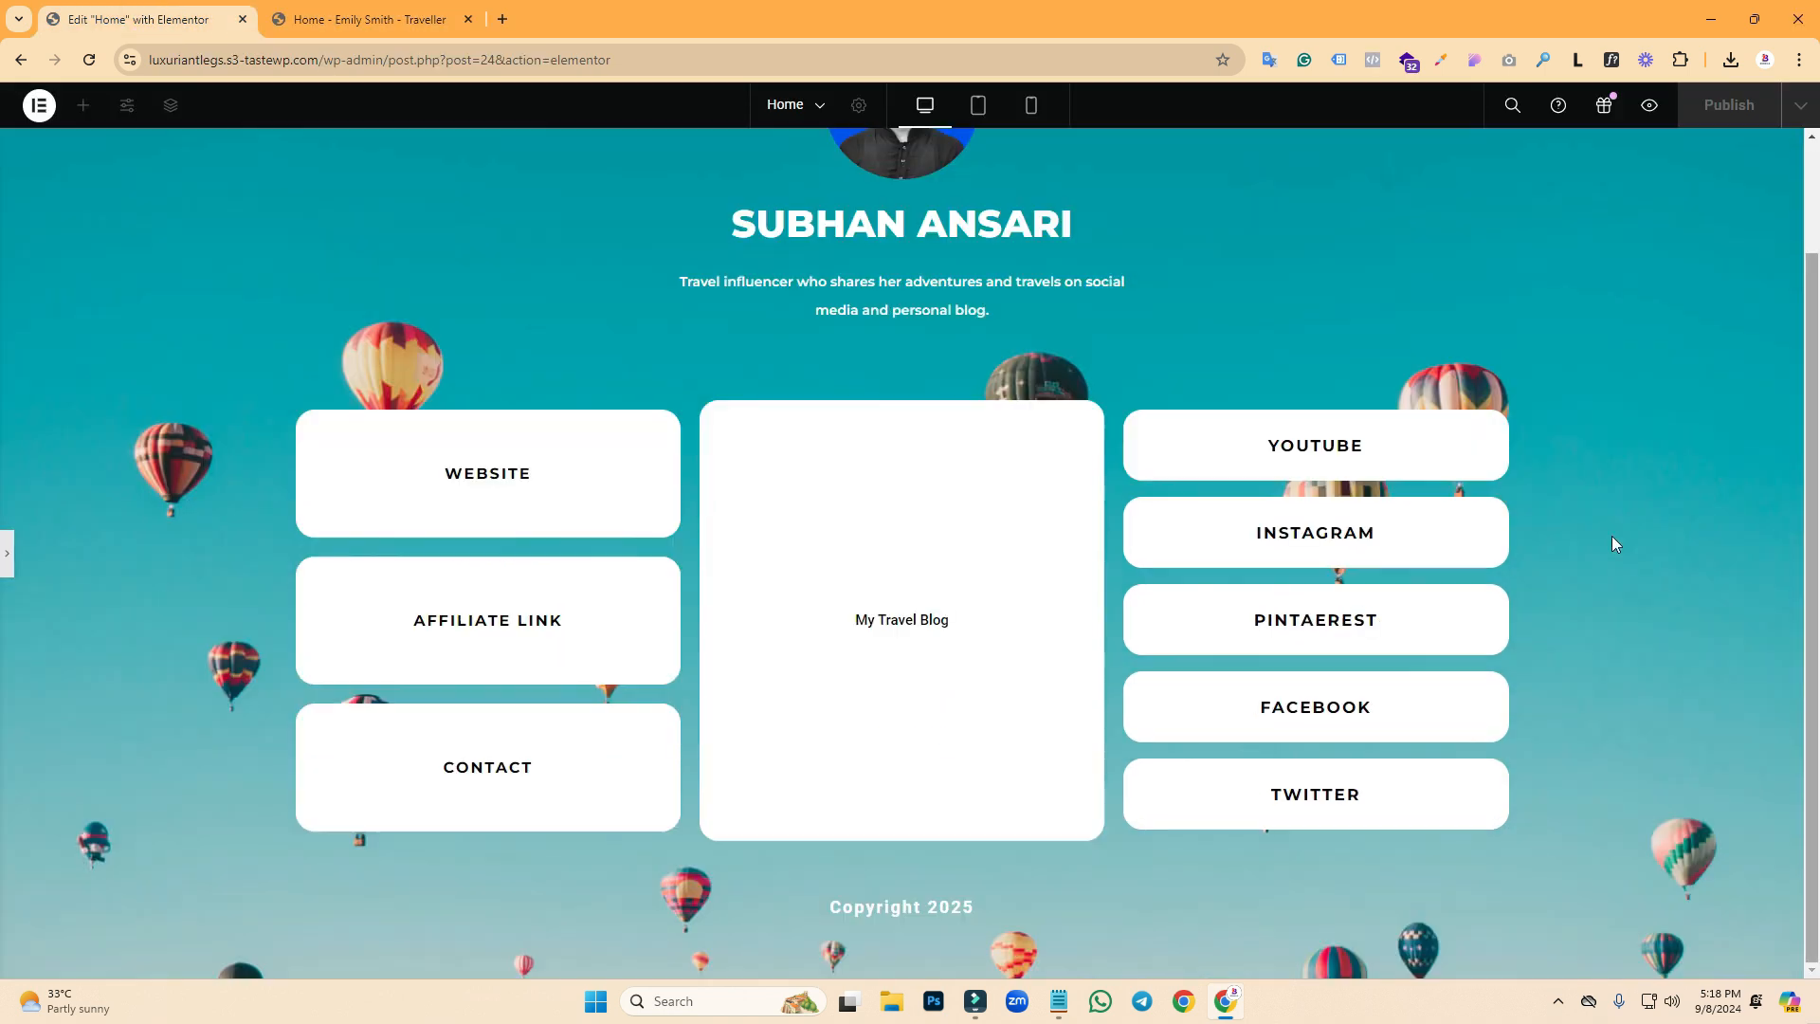
left_click(6, 555)
- Select the WEBSITE heading and clear the wrongly pasted text from its link
left_click(520, 474)
left_click(559, 485)
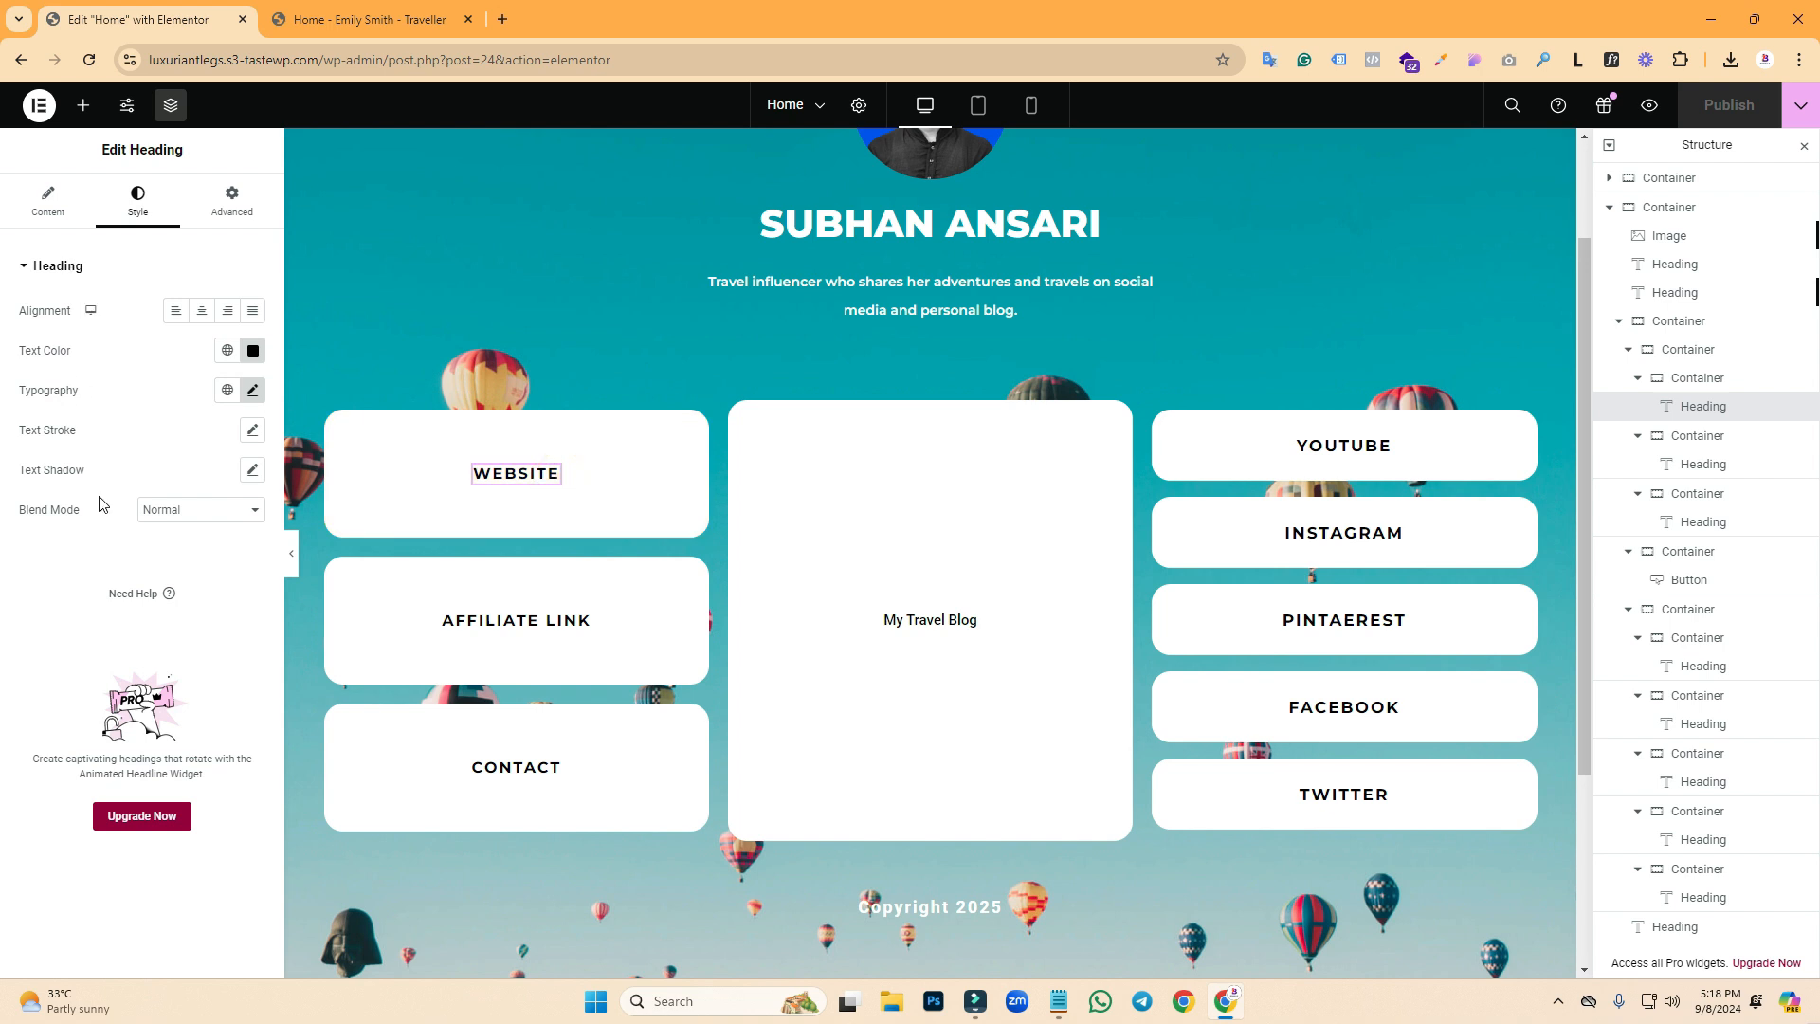
left_click(43, 199)
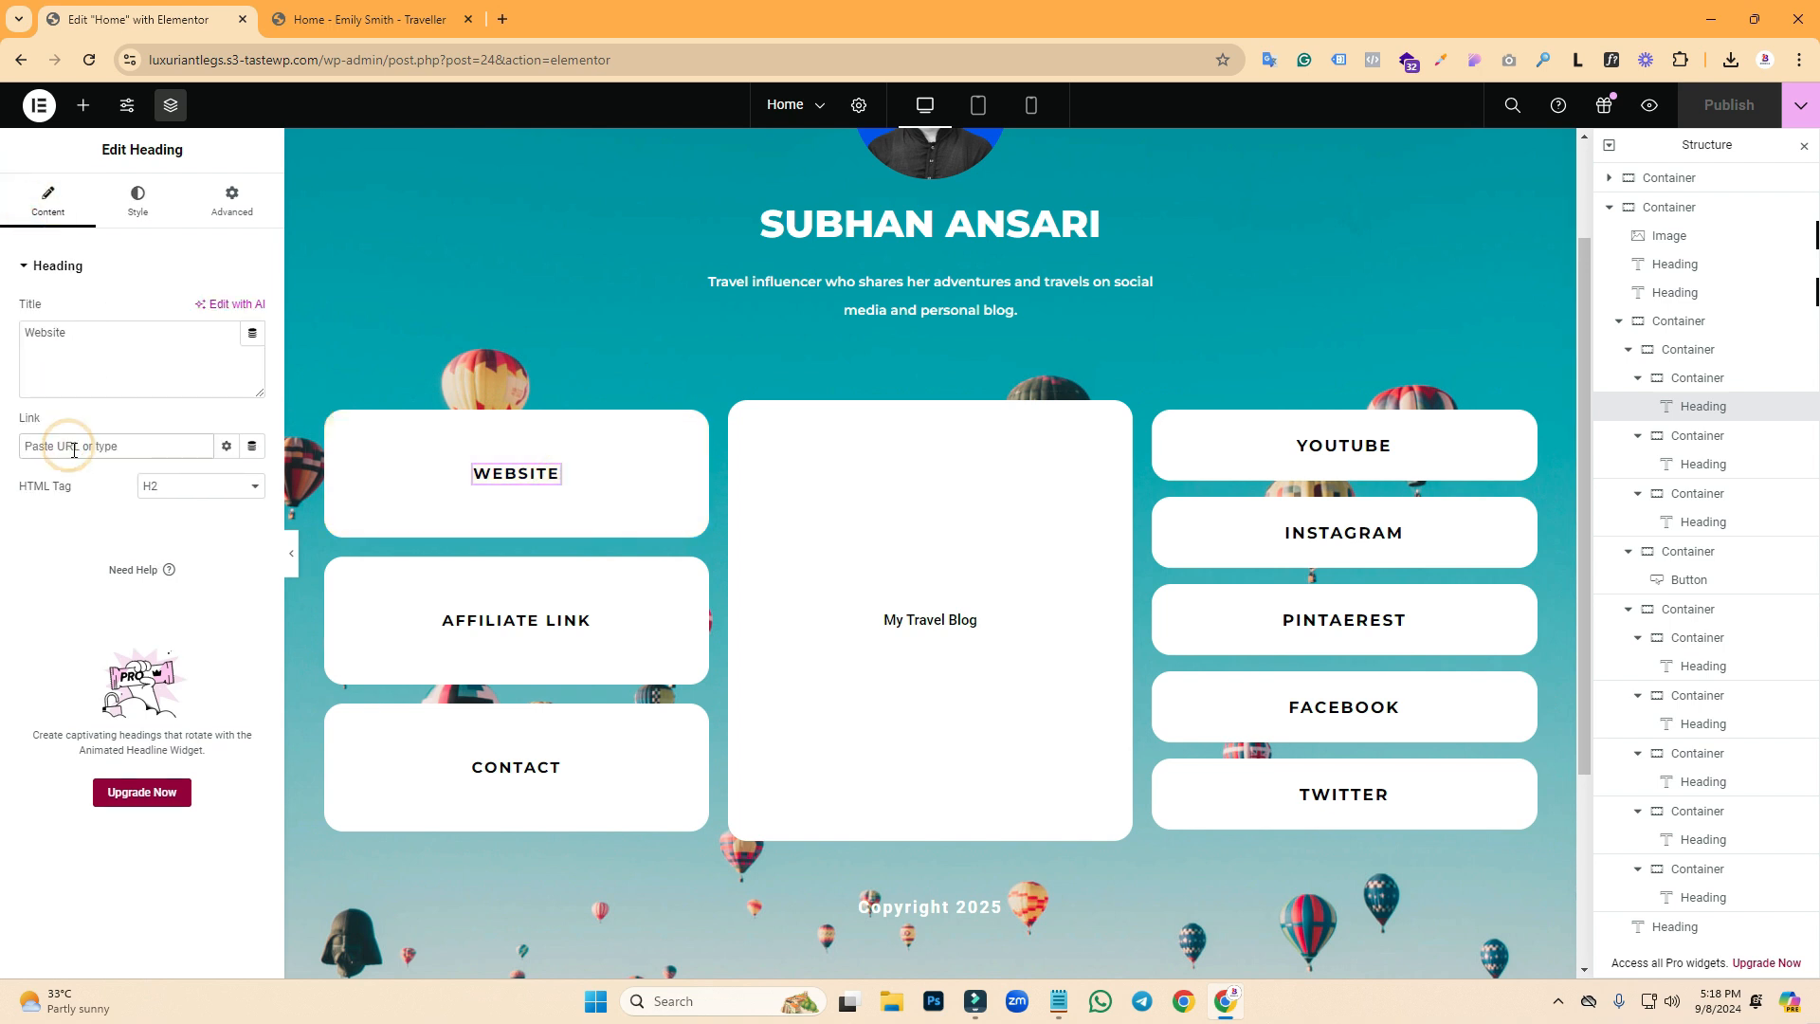
key("ctrl+v")
key("ctrl+a")
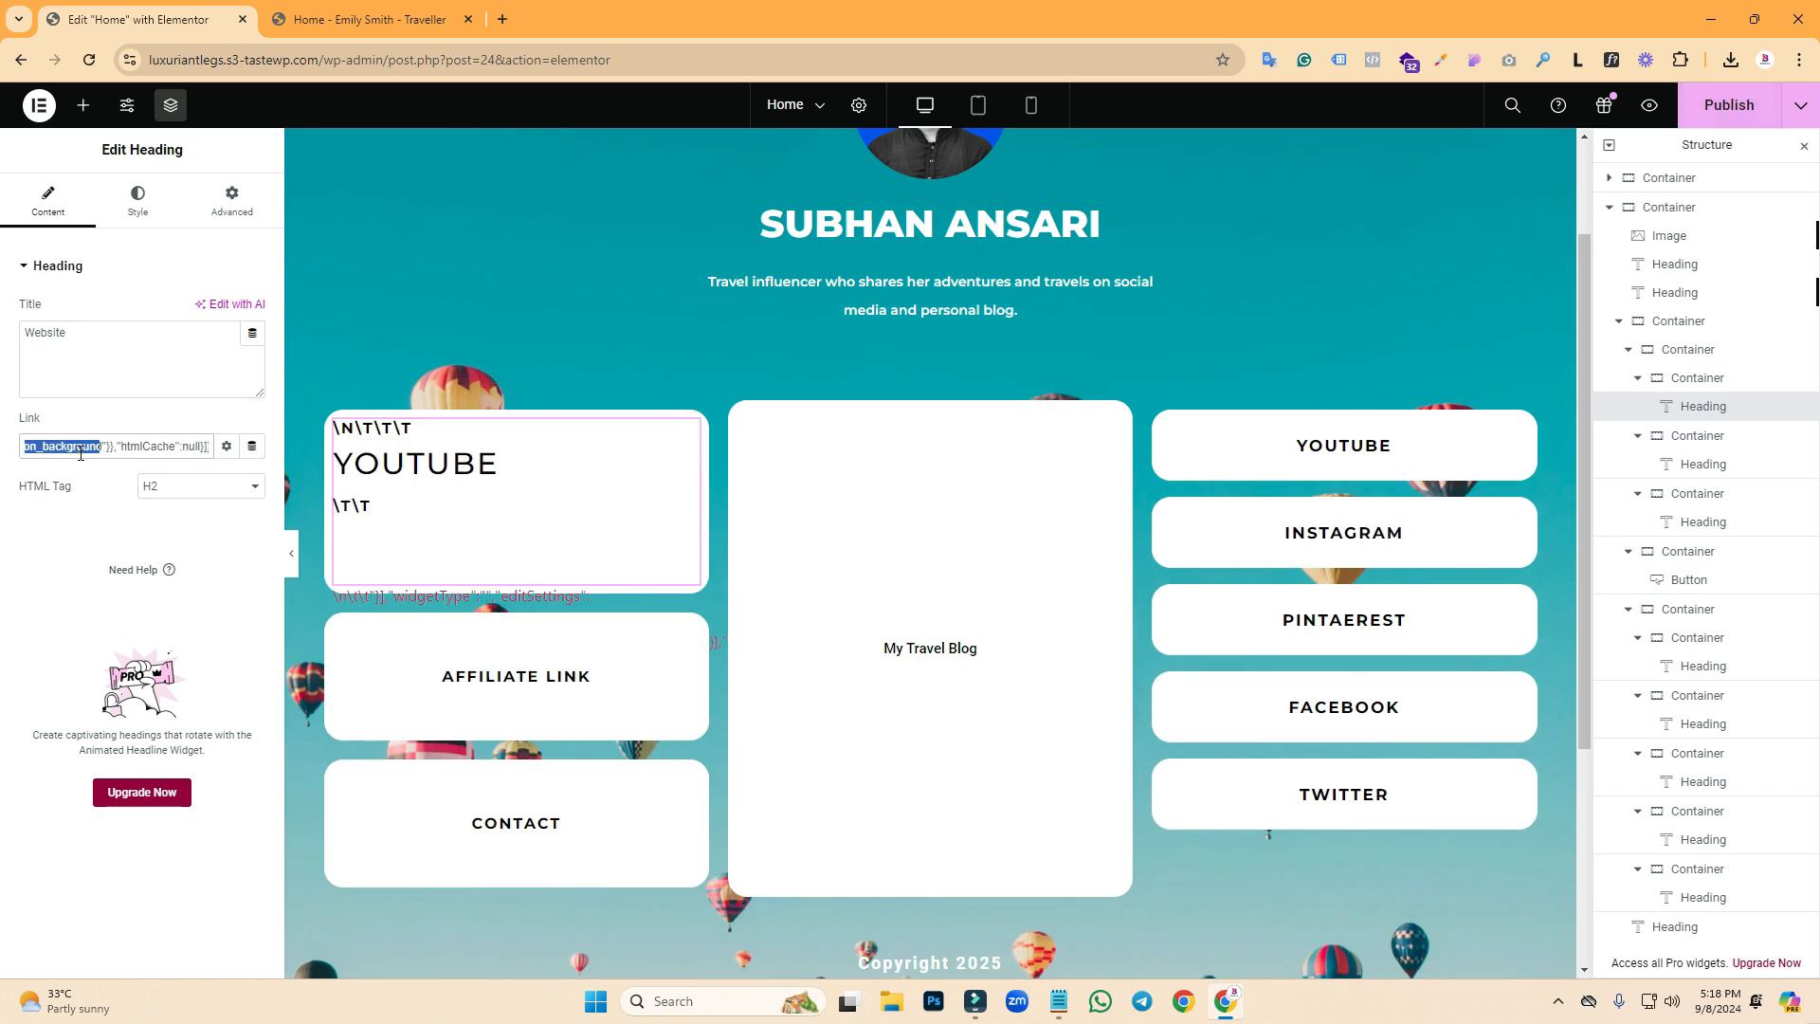
key("BackSpace")
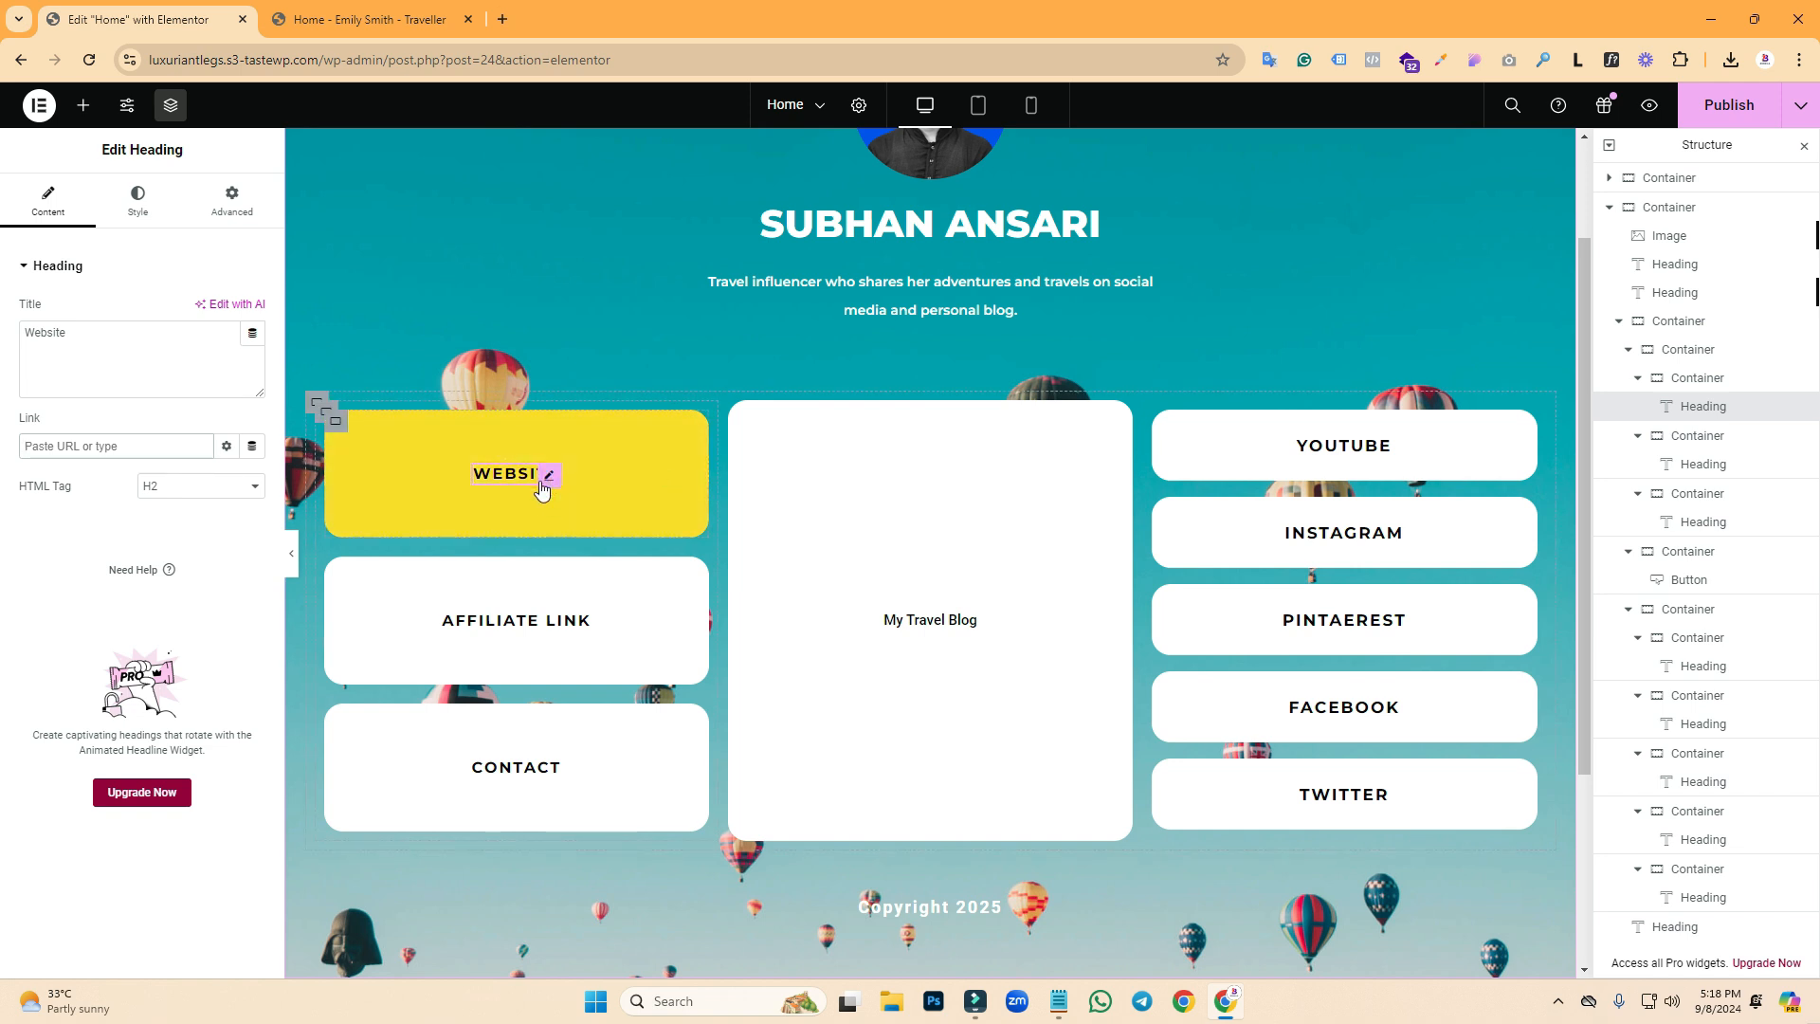
- Make the WEBSITE box an 'a' link element pointing to the site's homepage URL
left_click(336, 421)
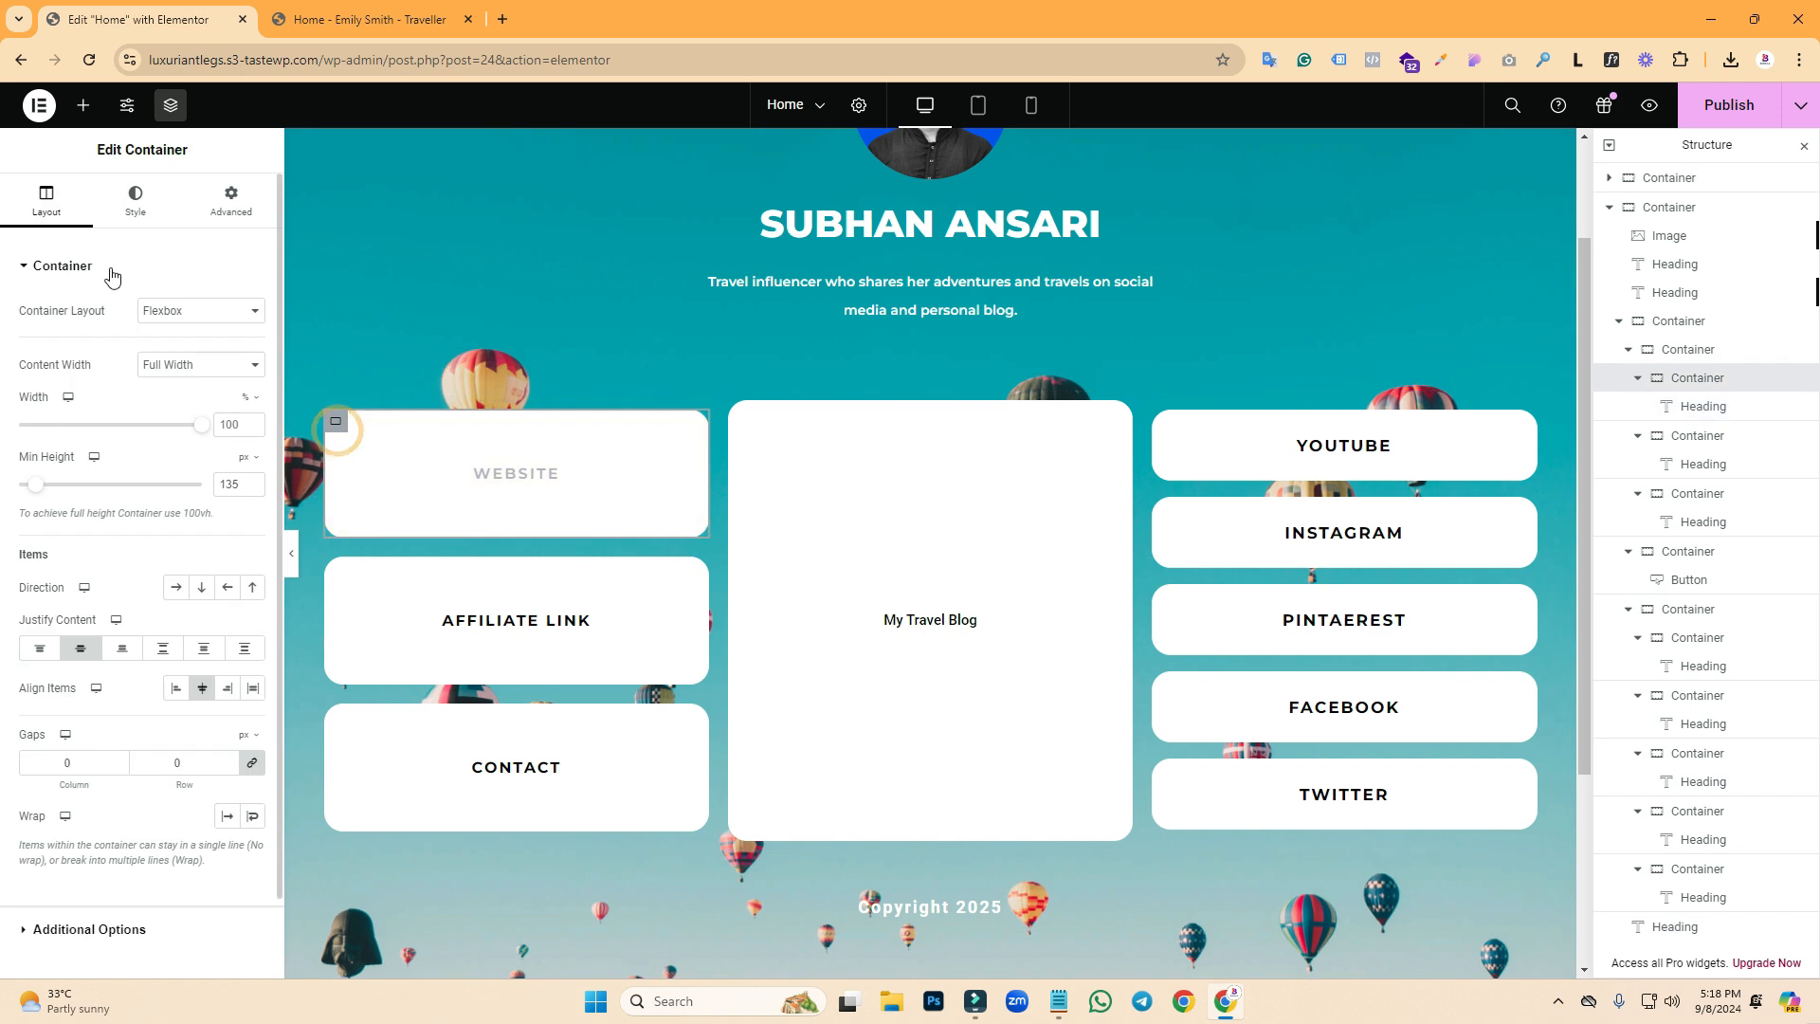
left_click(57, 931)
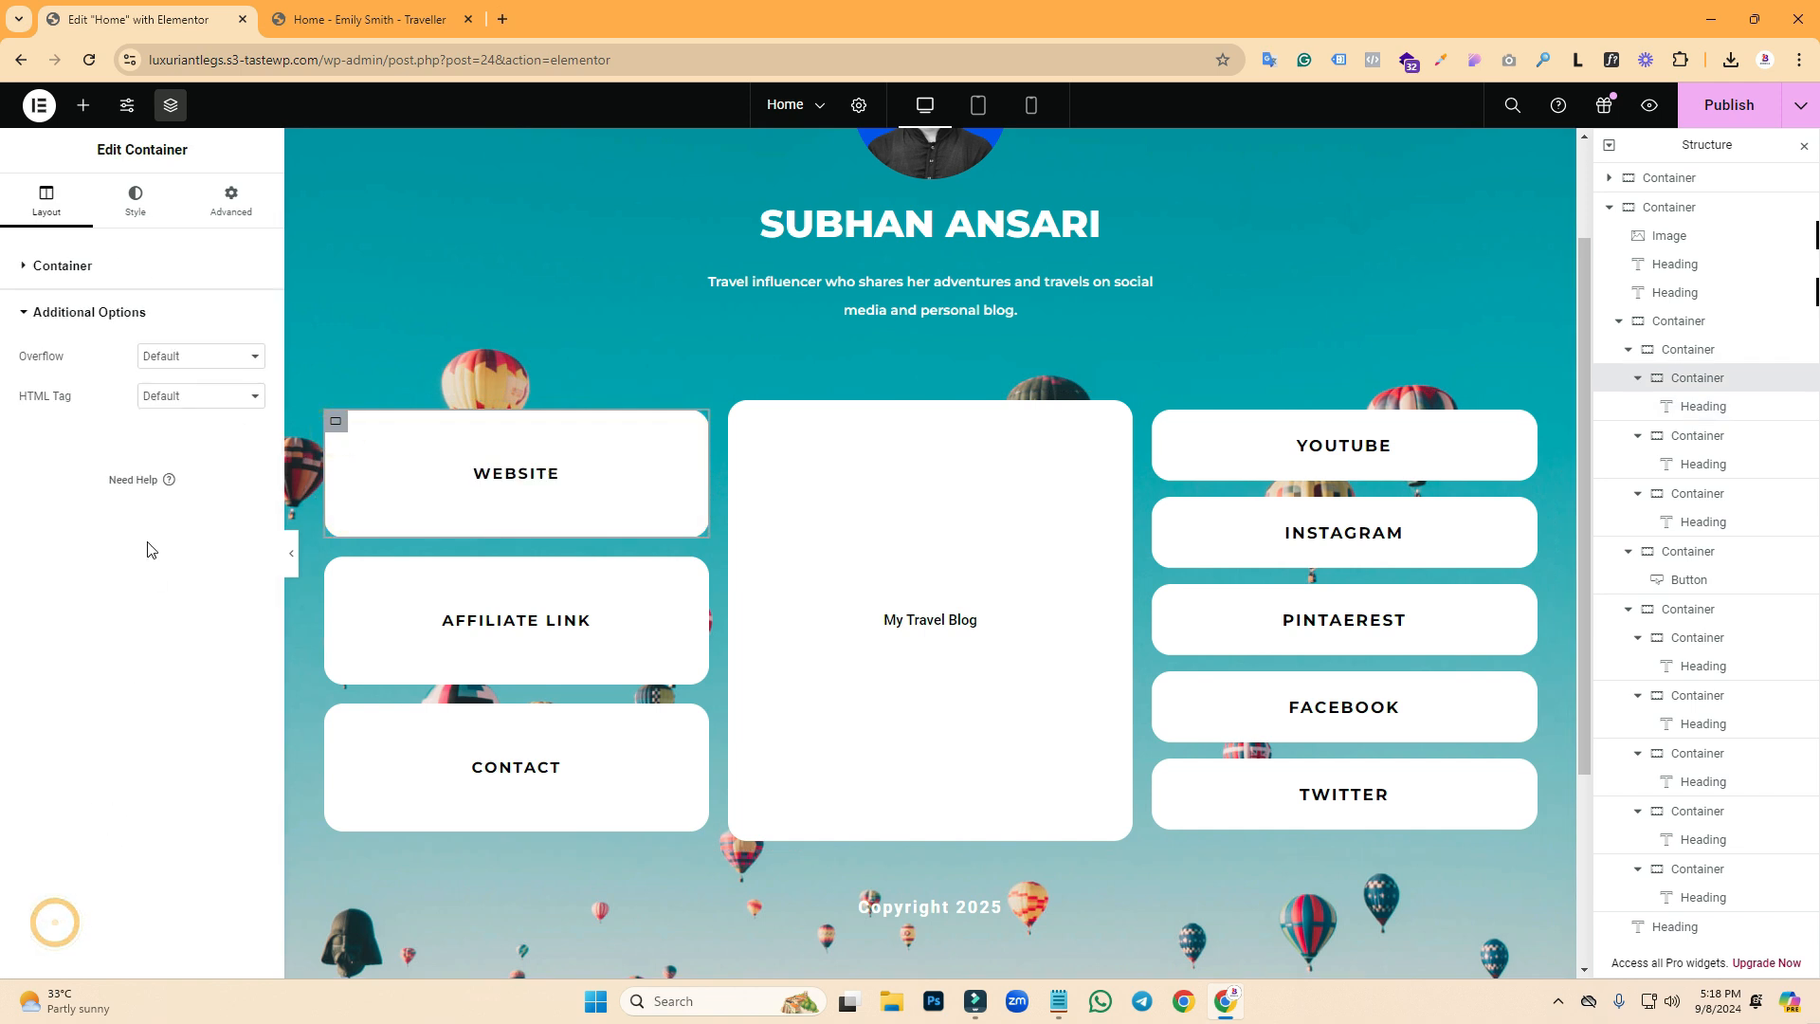
left_click(159, 396)
left_click(156, 627)
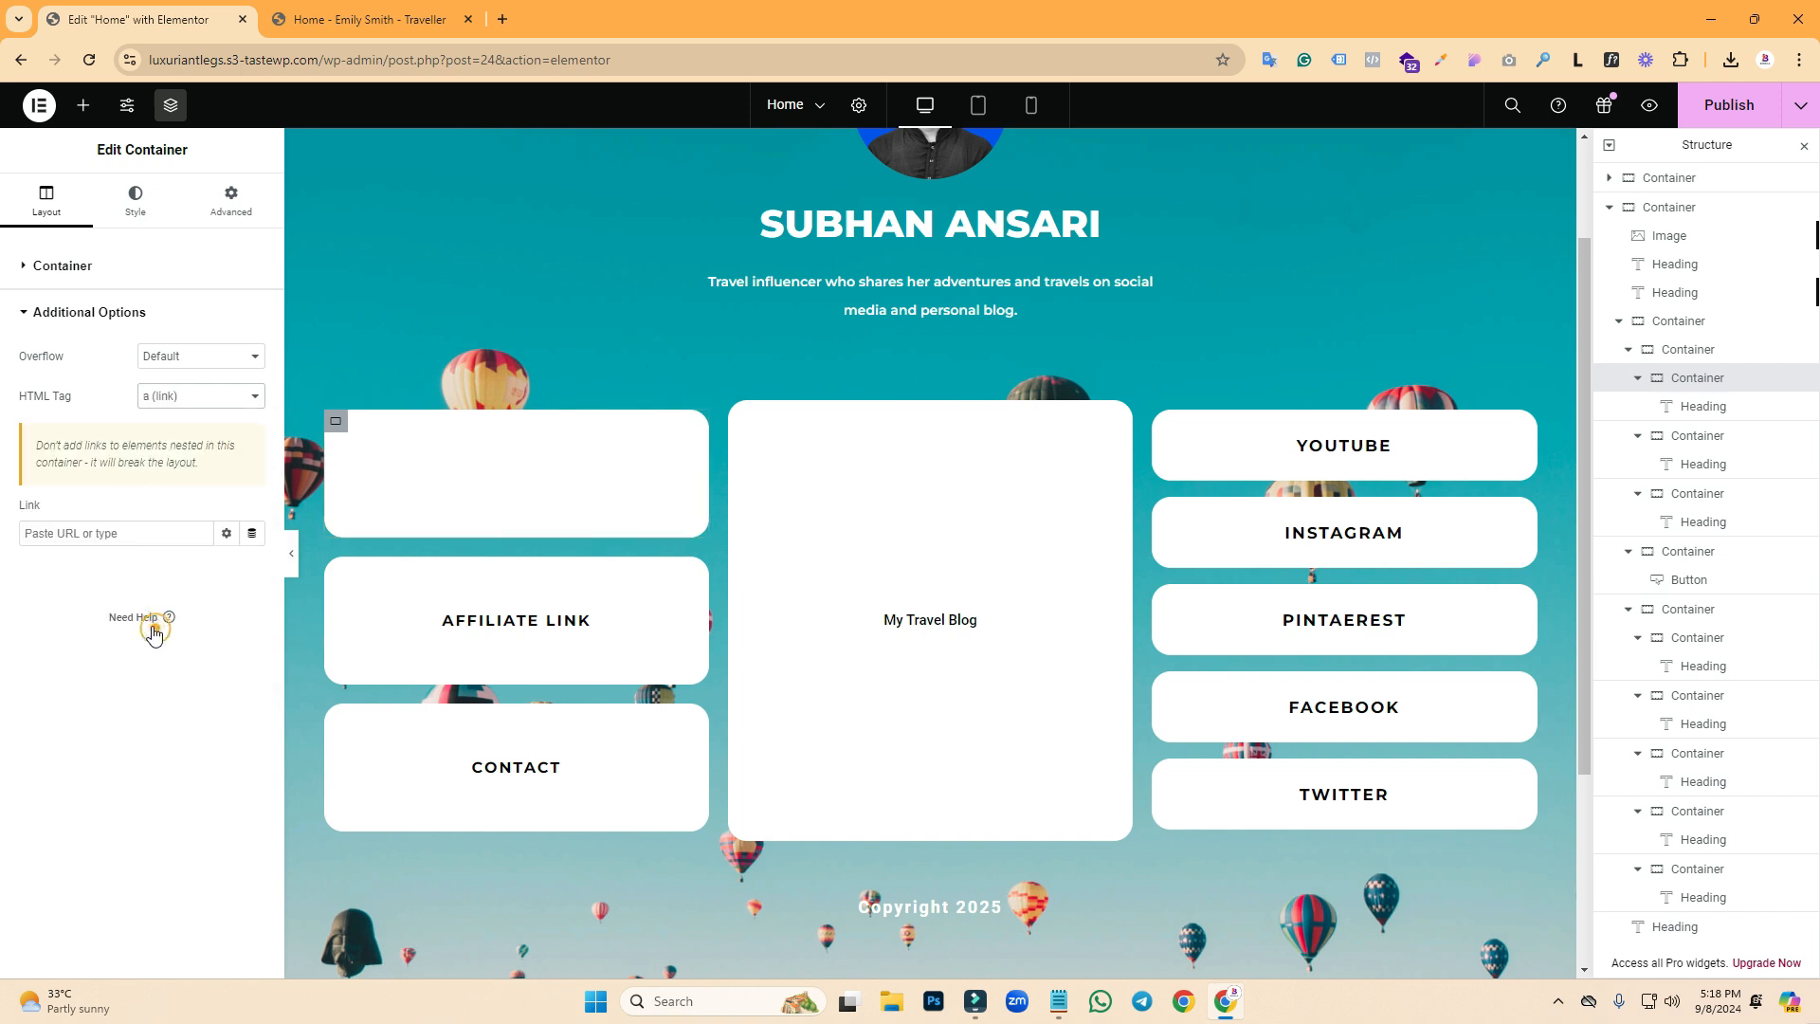
left_click(505, 24)
type("s")
left_click(268, 136)
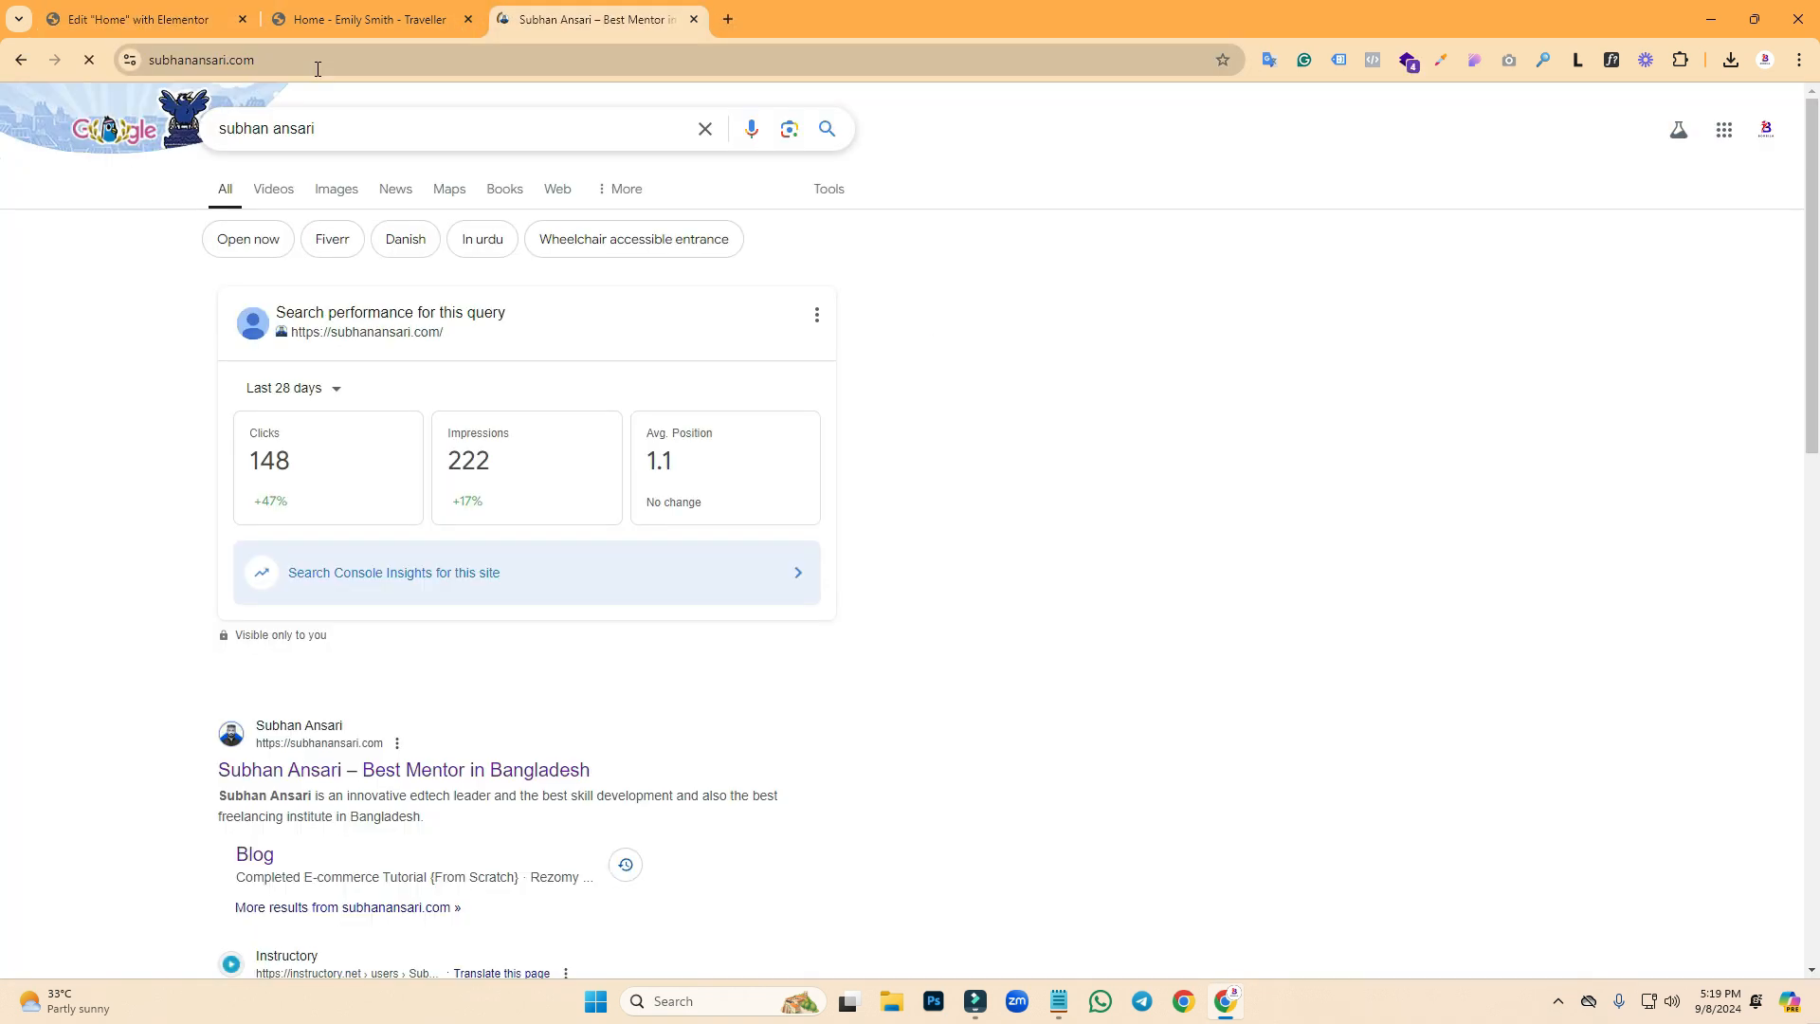
left_click(317, 68)
key("ctrl+c")
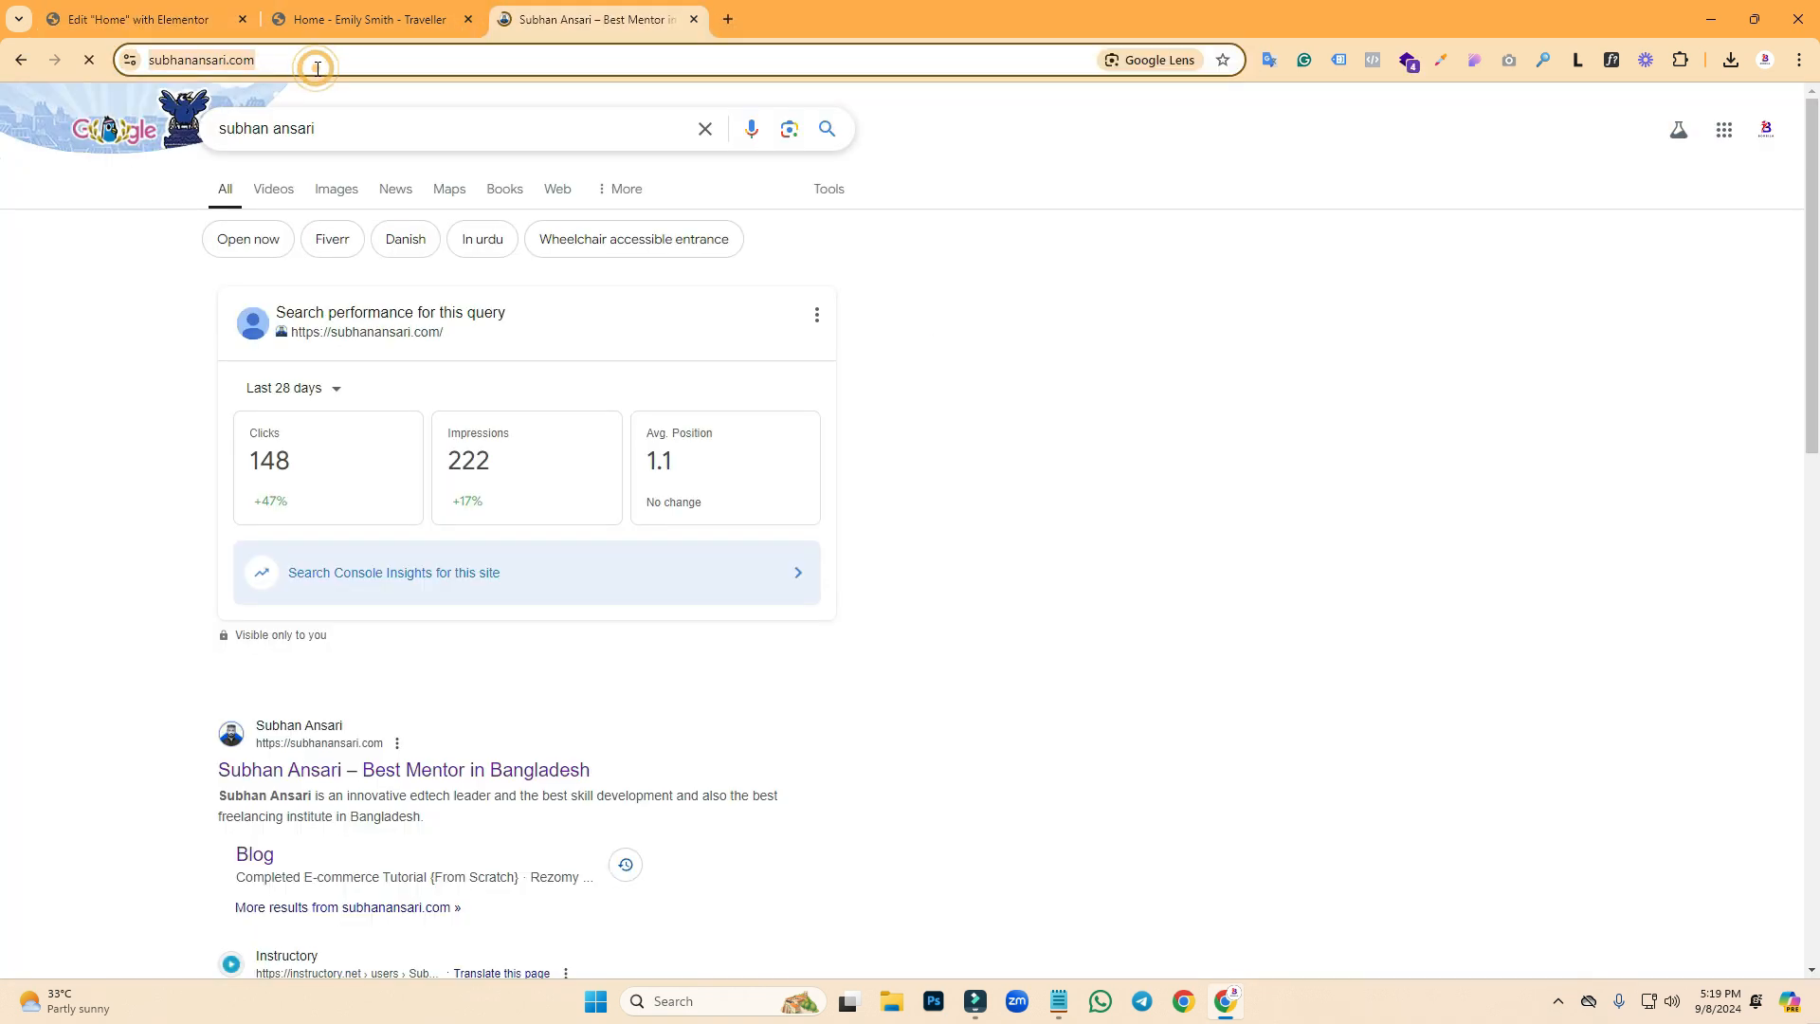
left_click(192, 4)
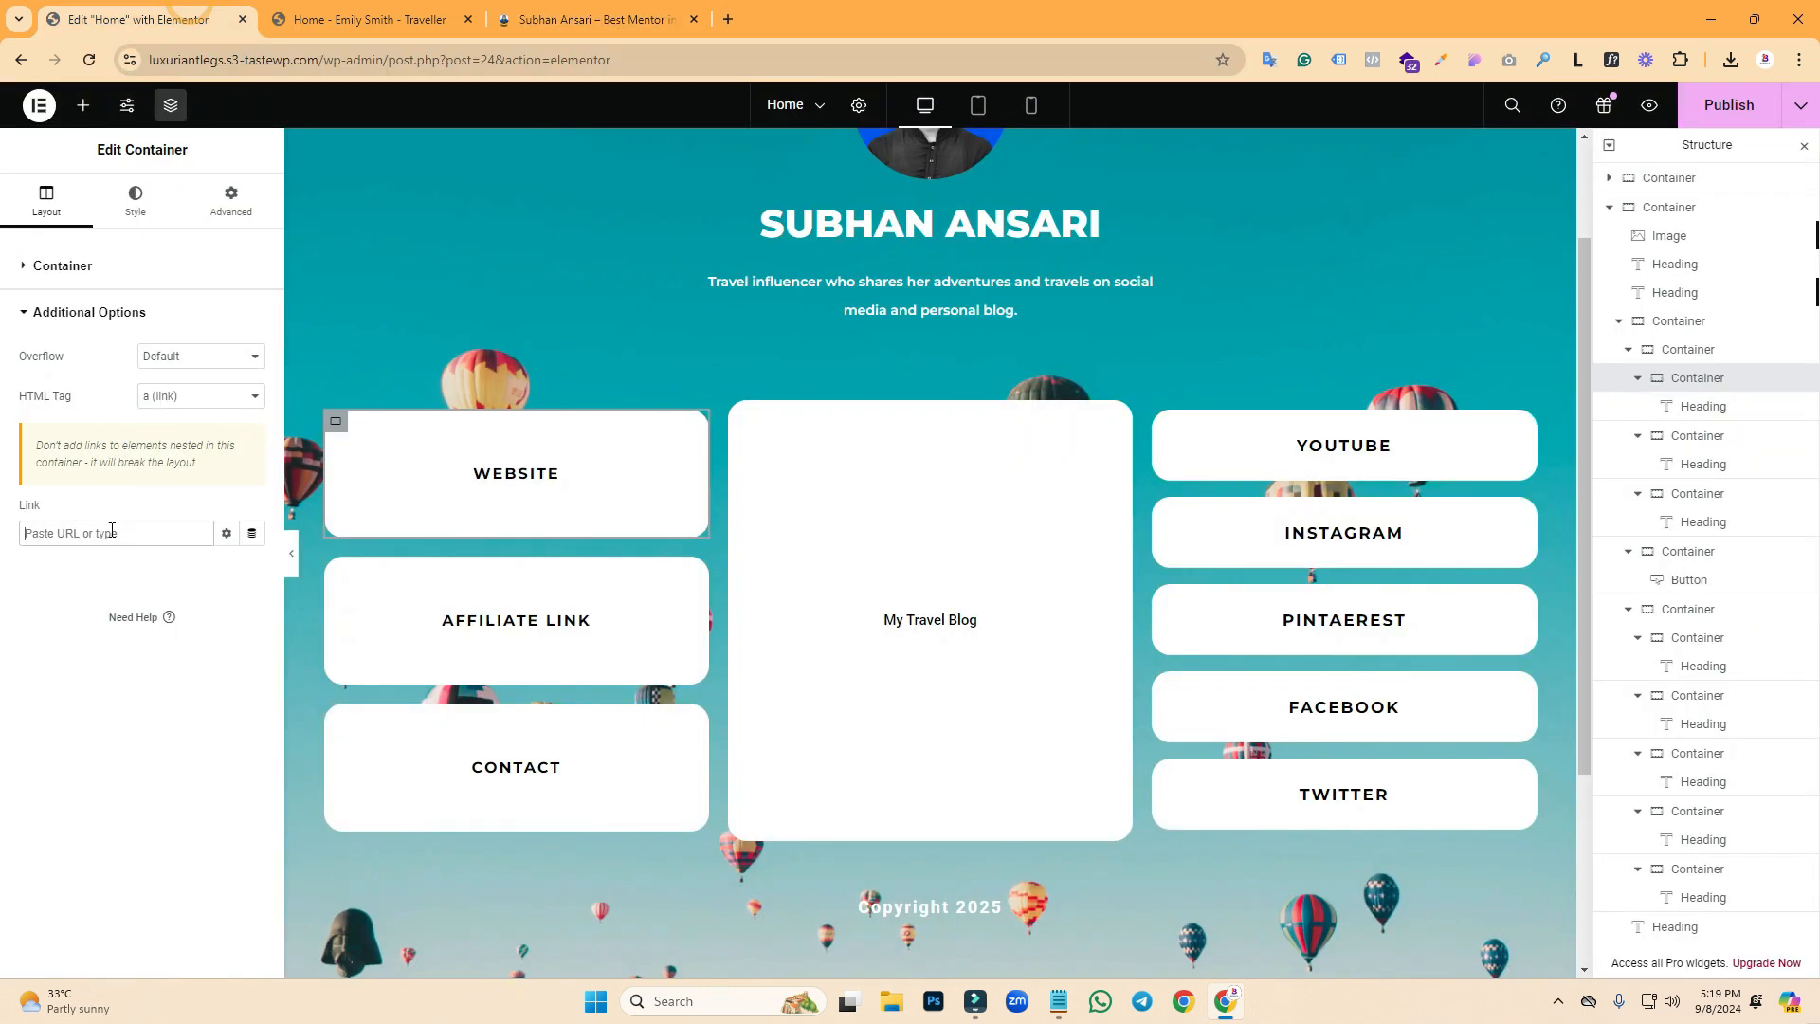
left_click(112, 529)
key("ctrl+v")
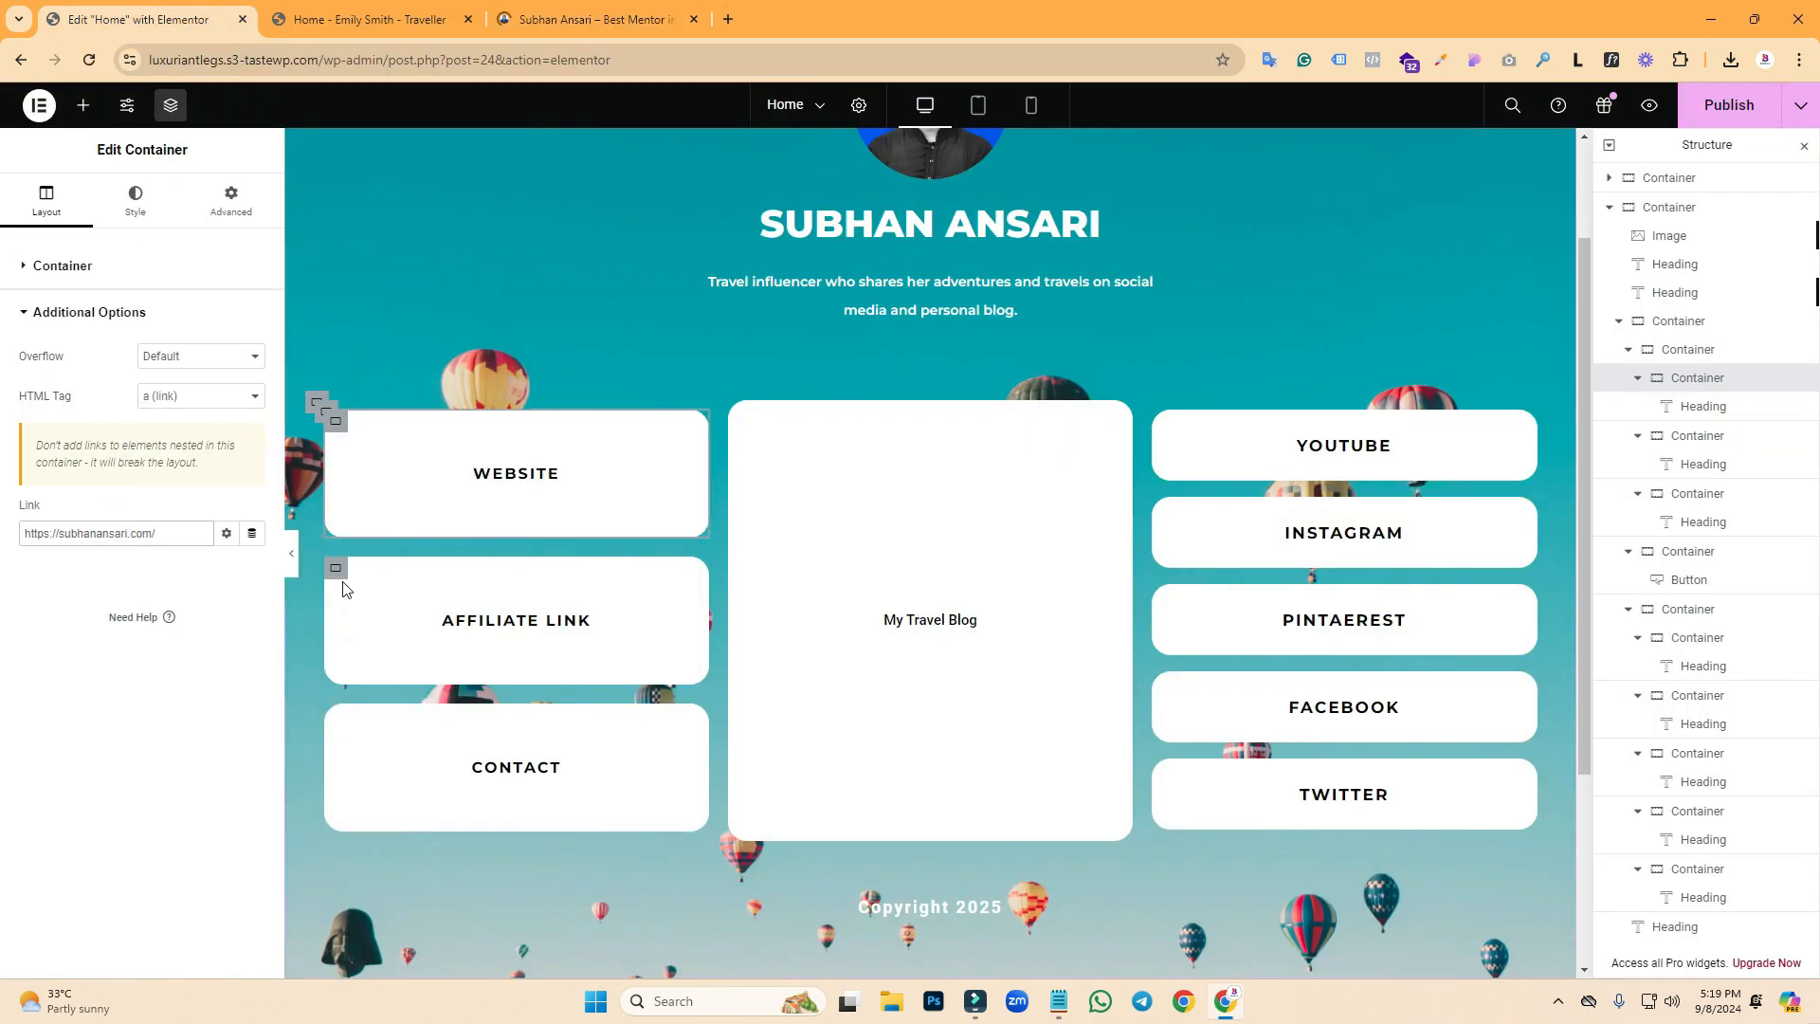
- Link the AFFILIATE LINK box to the same URL, opening in a new window, and publish
left_click(335, 568)
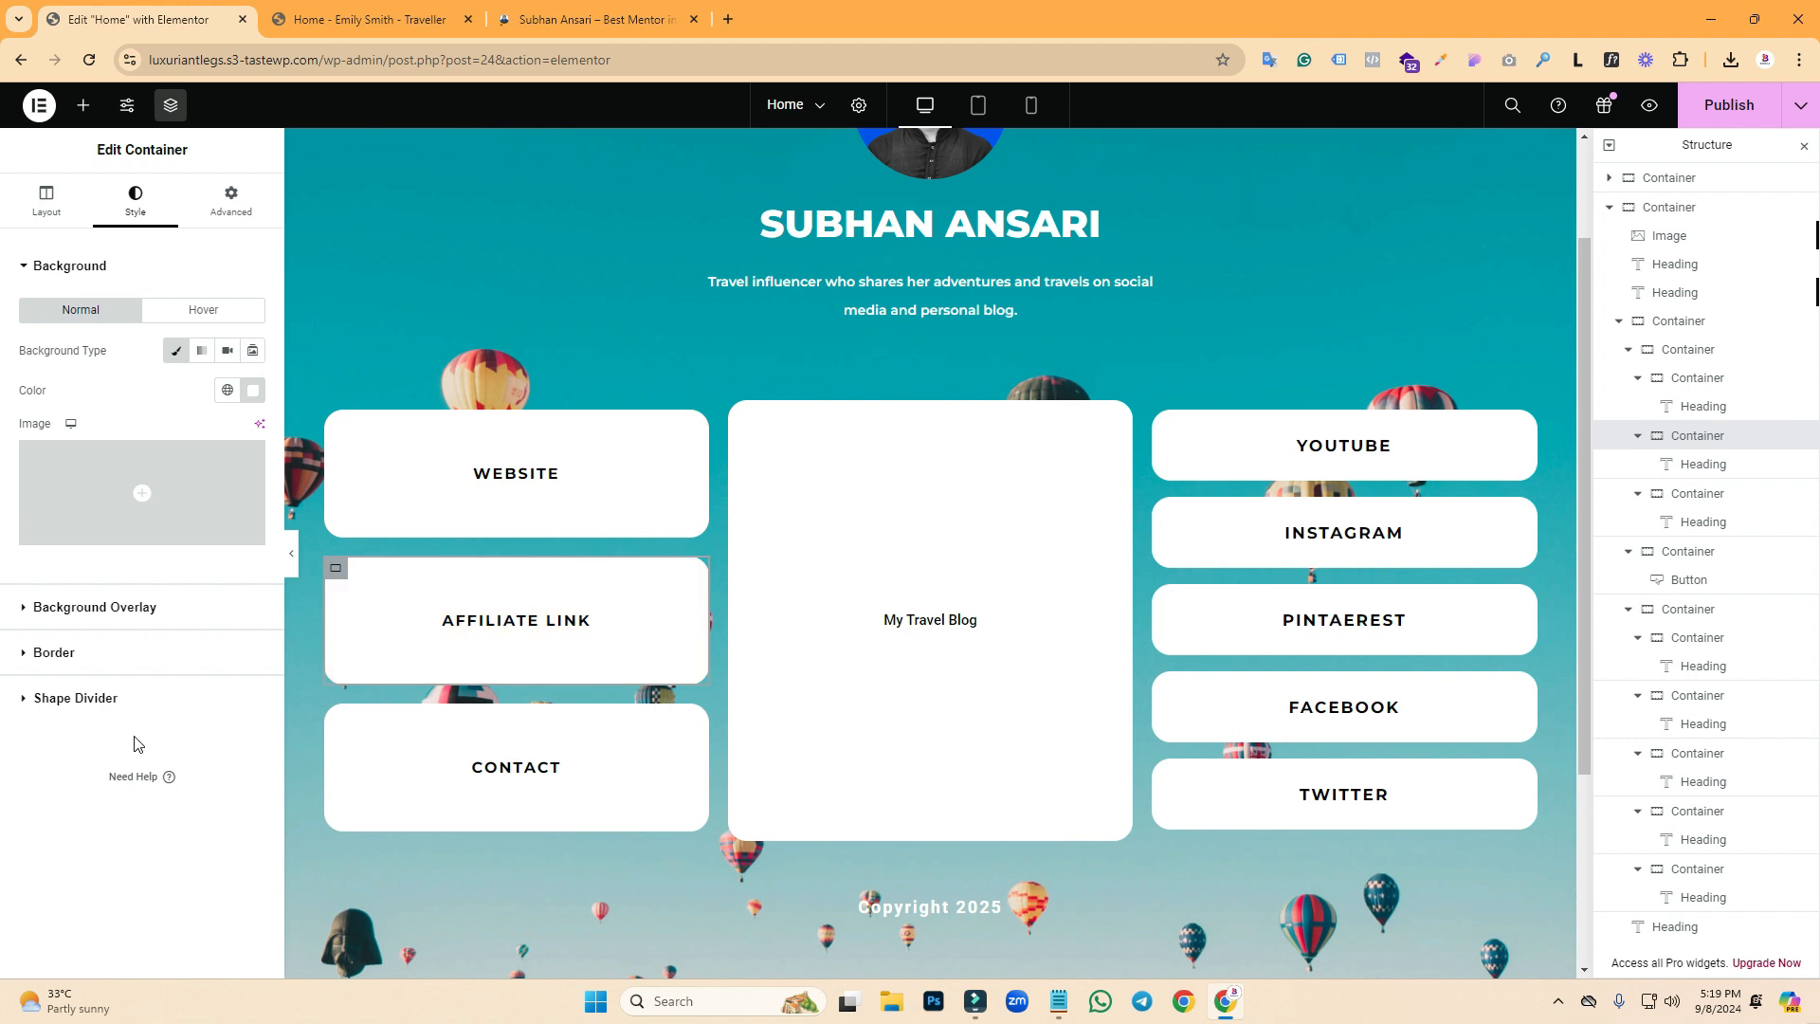
left_click(44, 203)
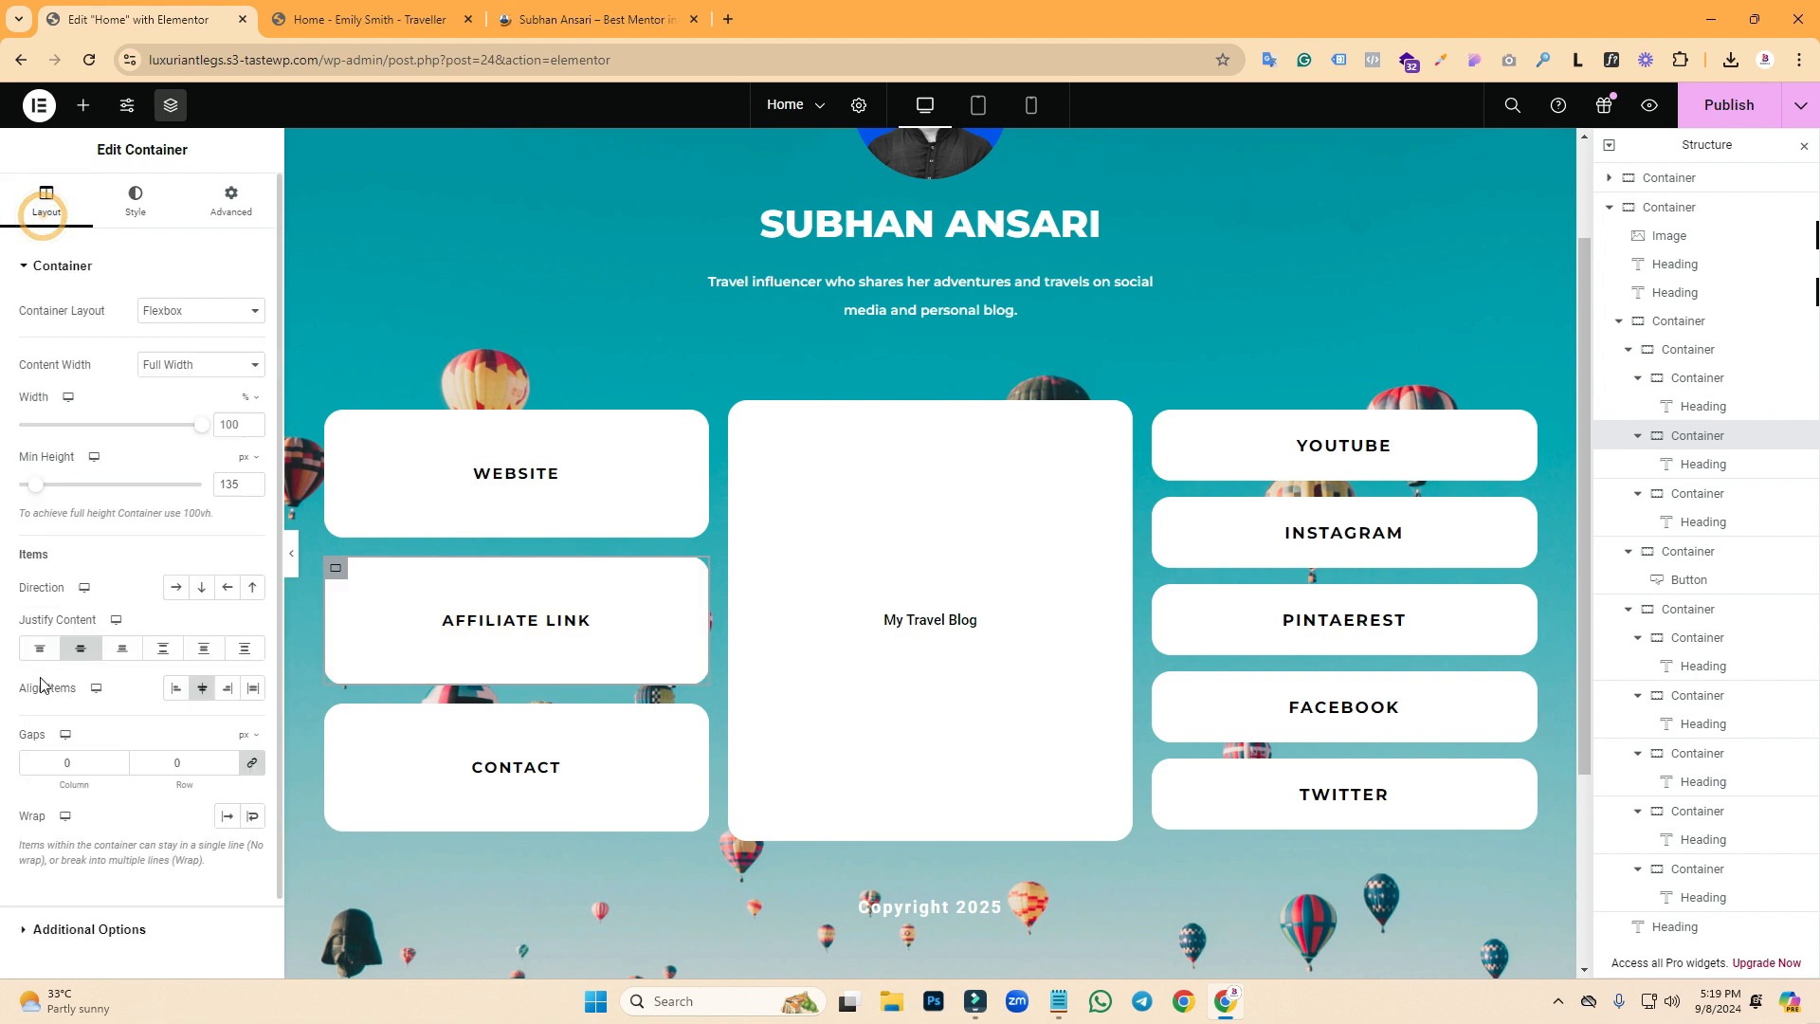
left_click(56, 929)
left_click(189, 398)
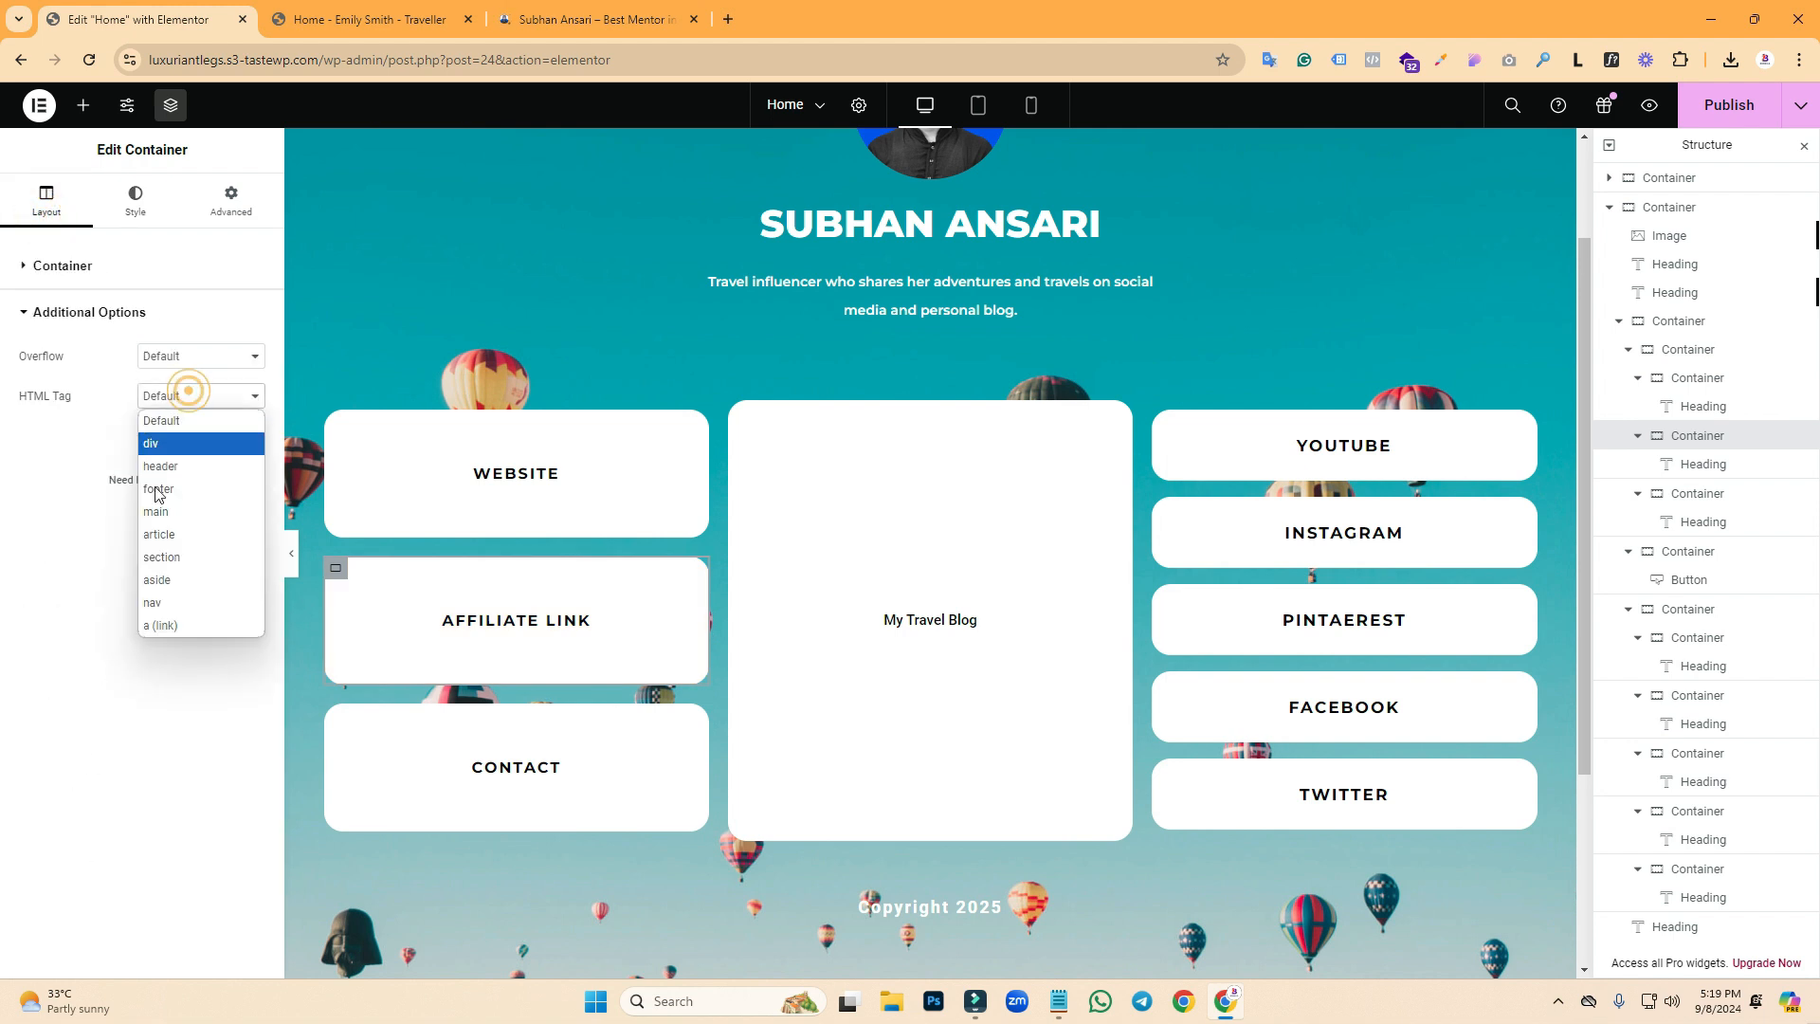
left_click(154, 626)
key("ctrl+v")
left_click(225, 533)
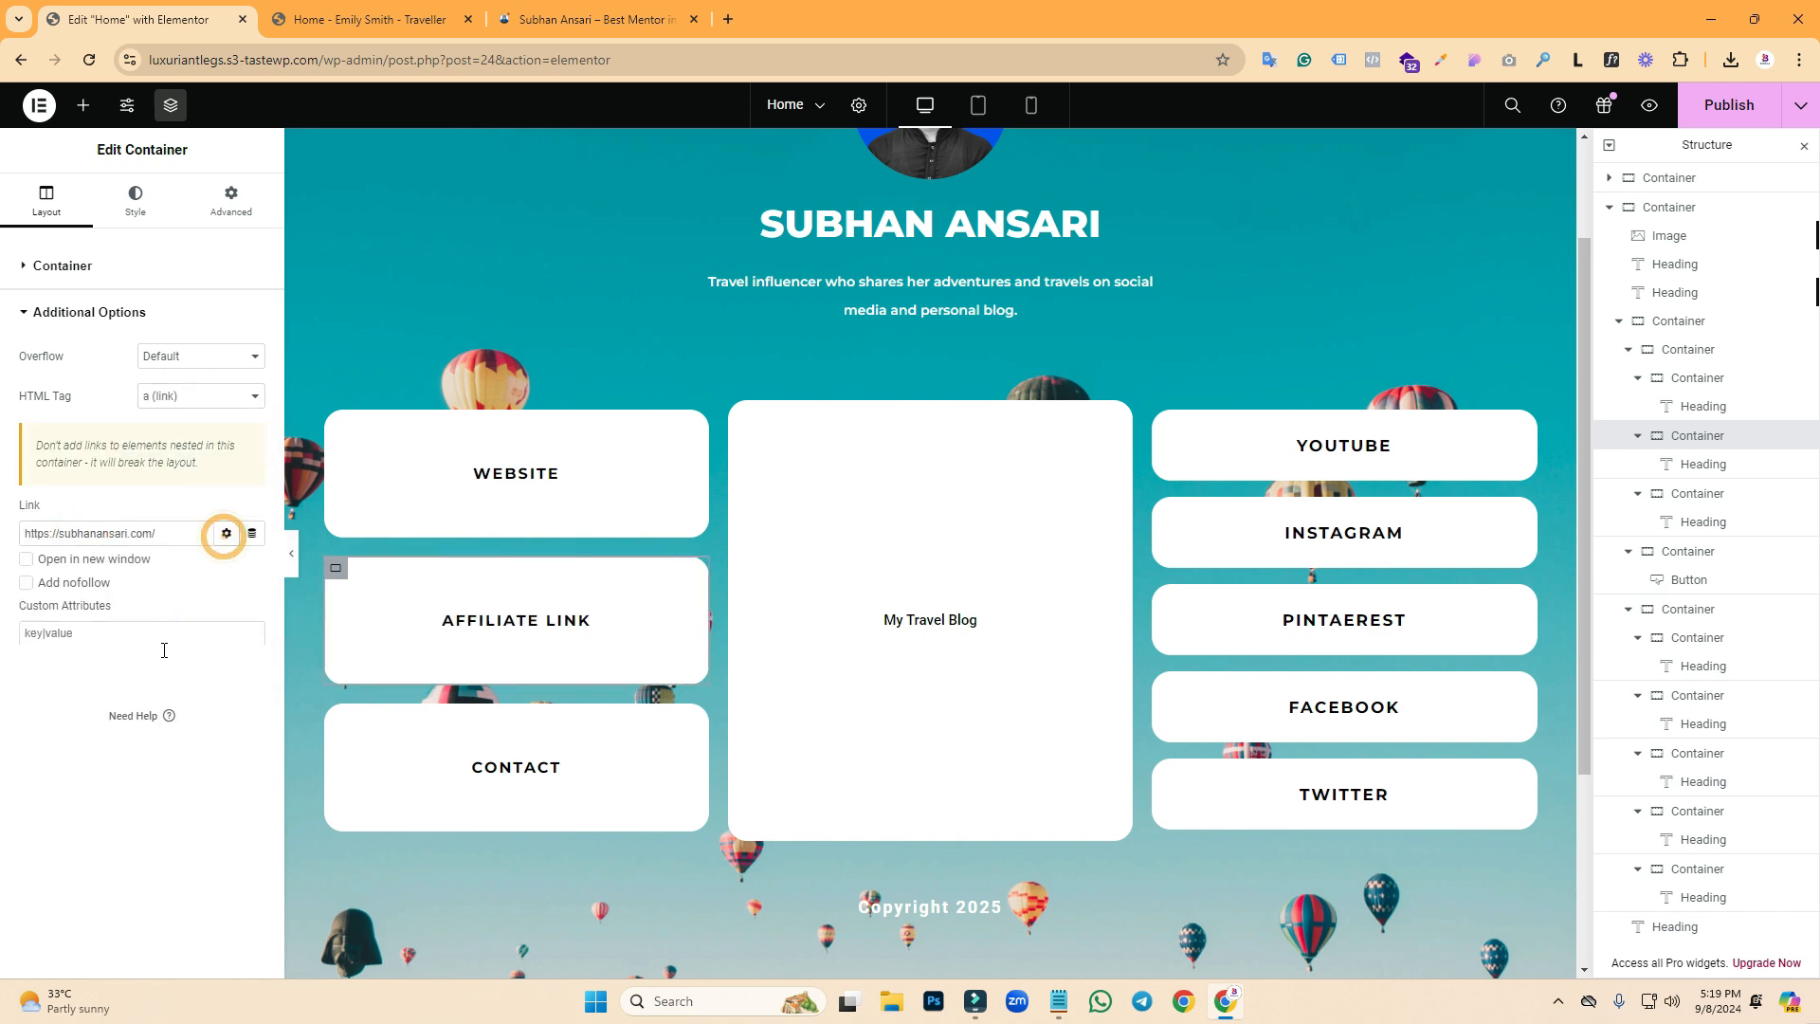
left_click(27, 563)
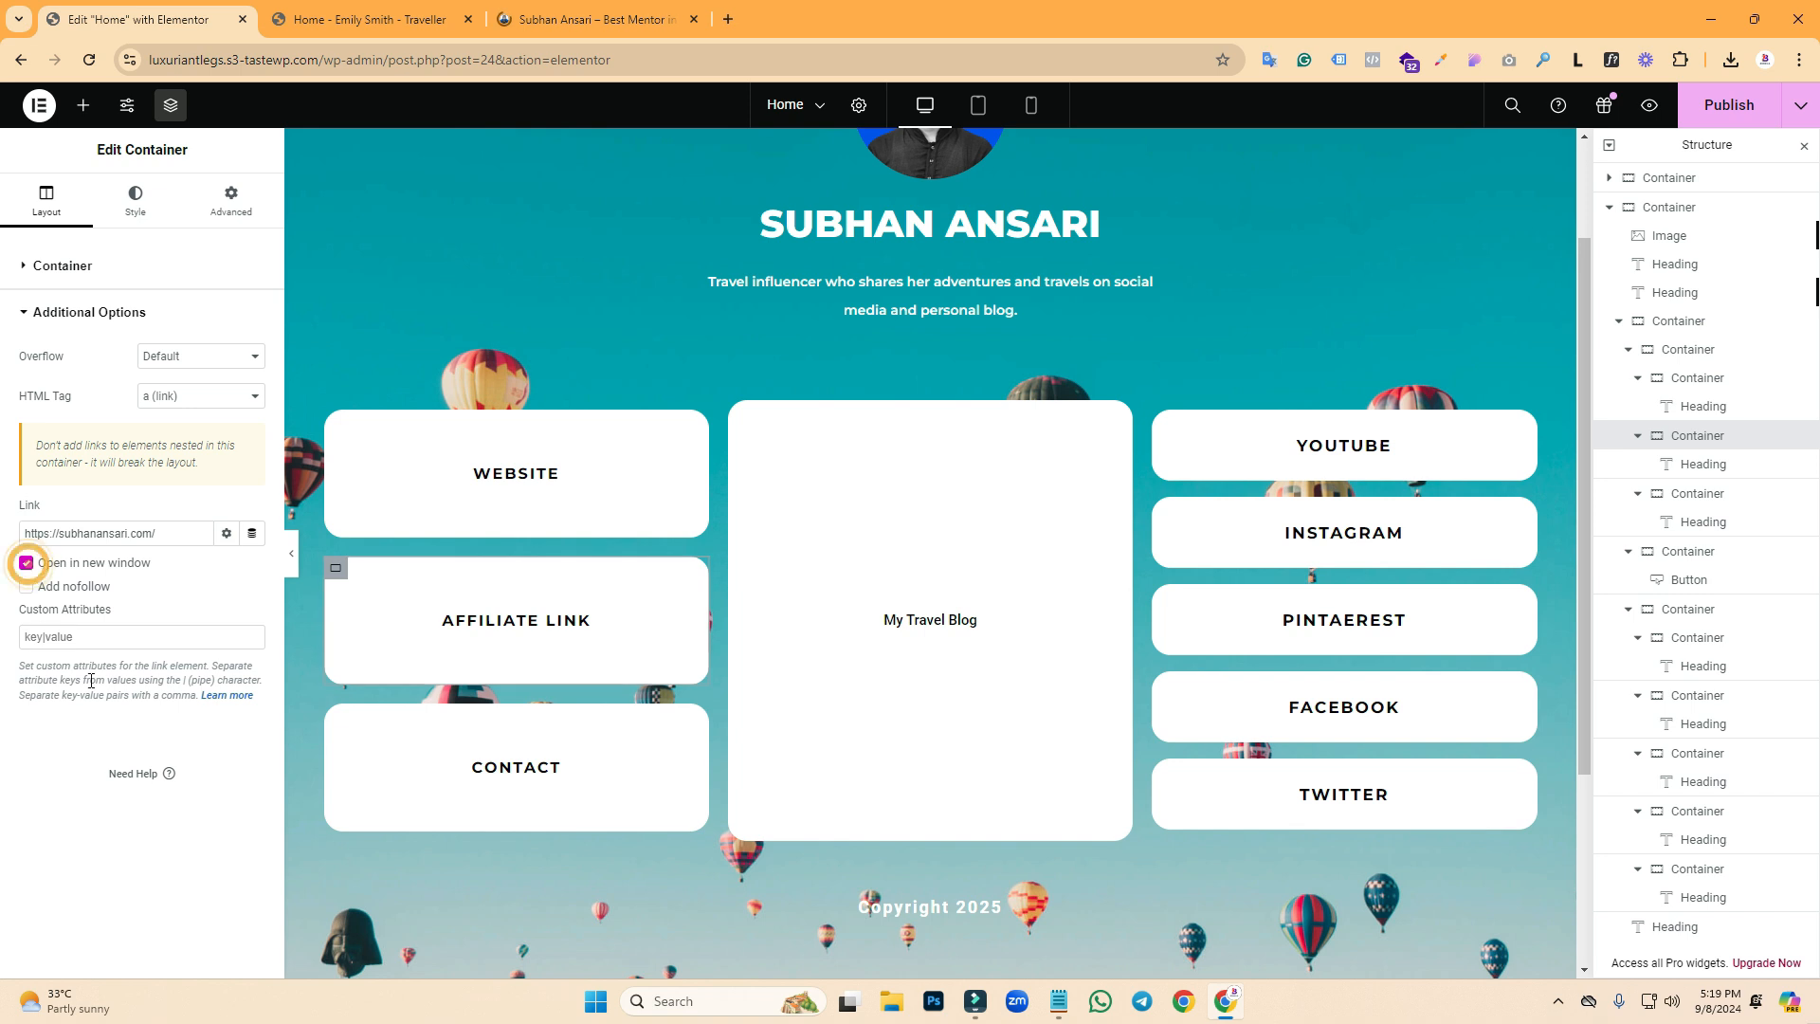
left_click(1706, 133)
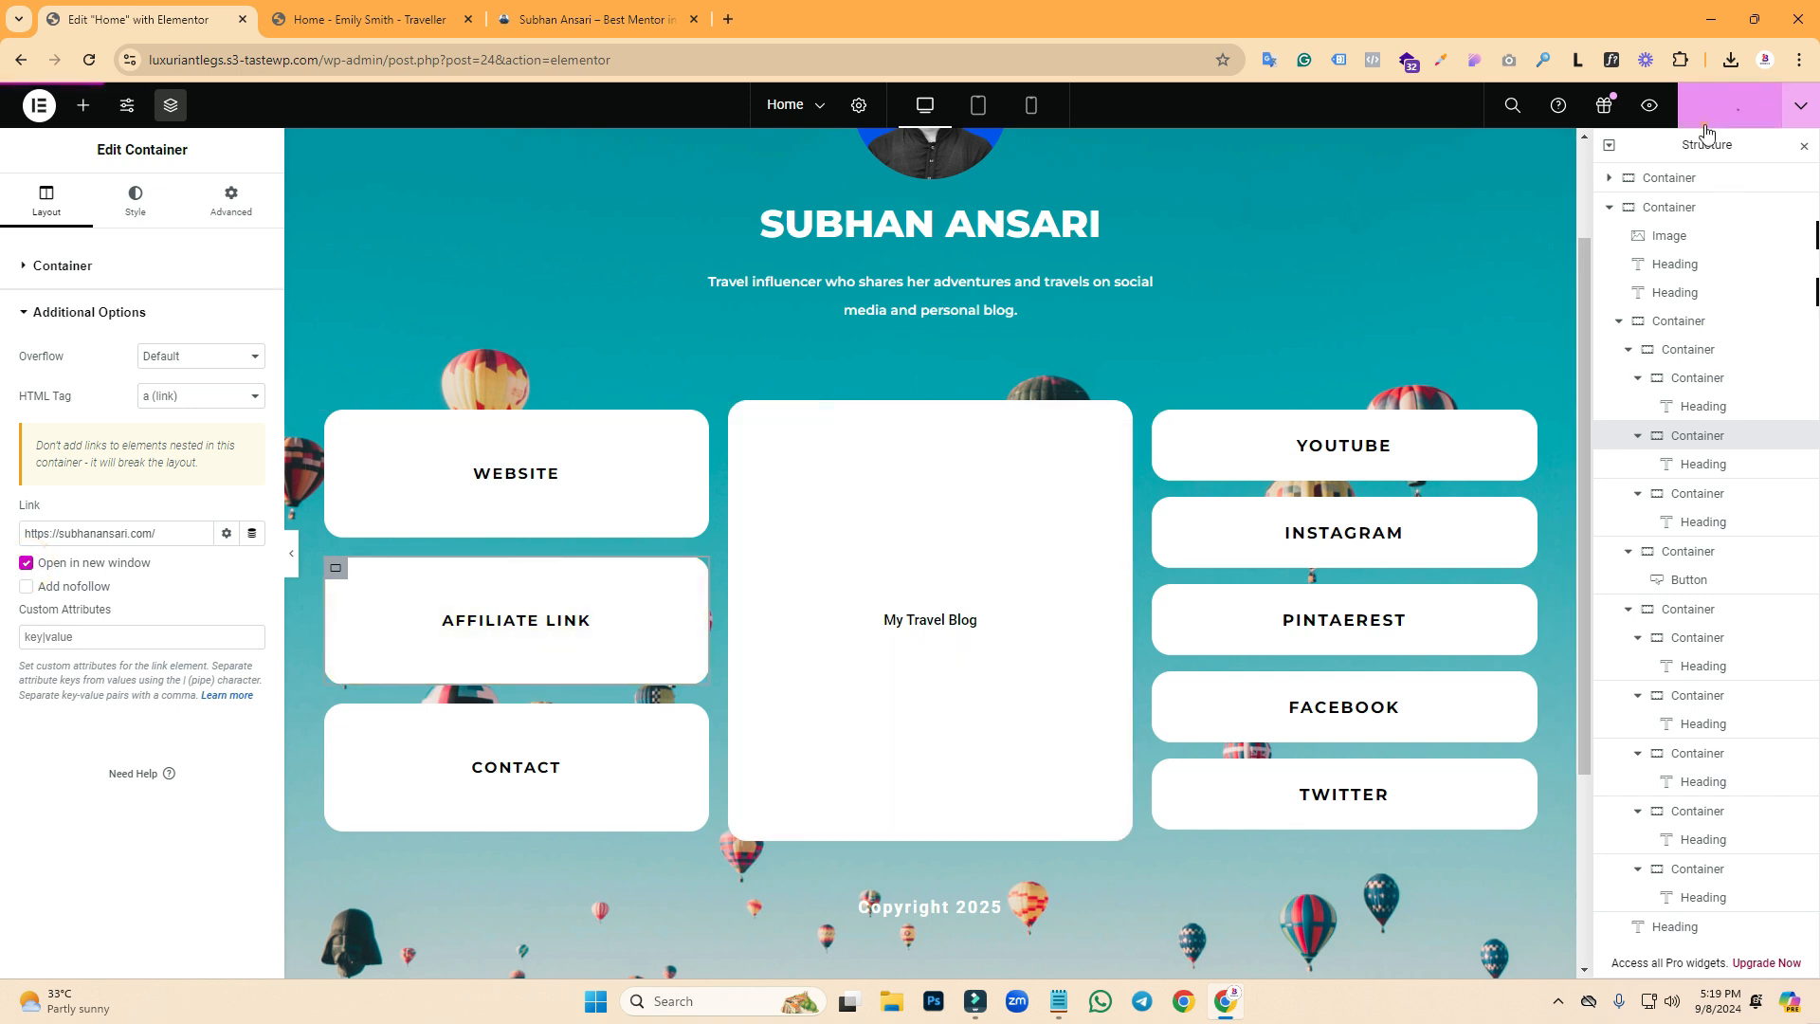